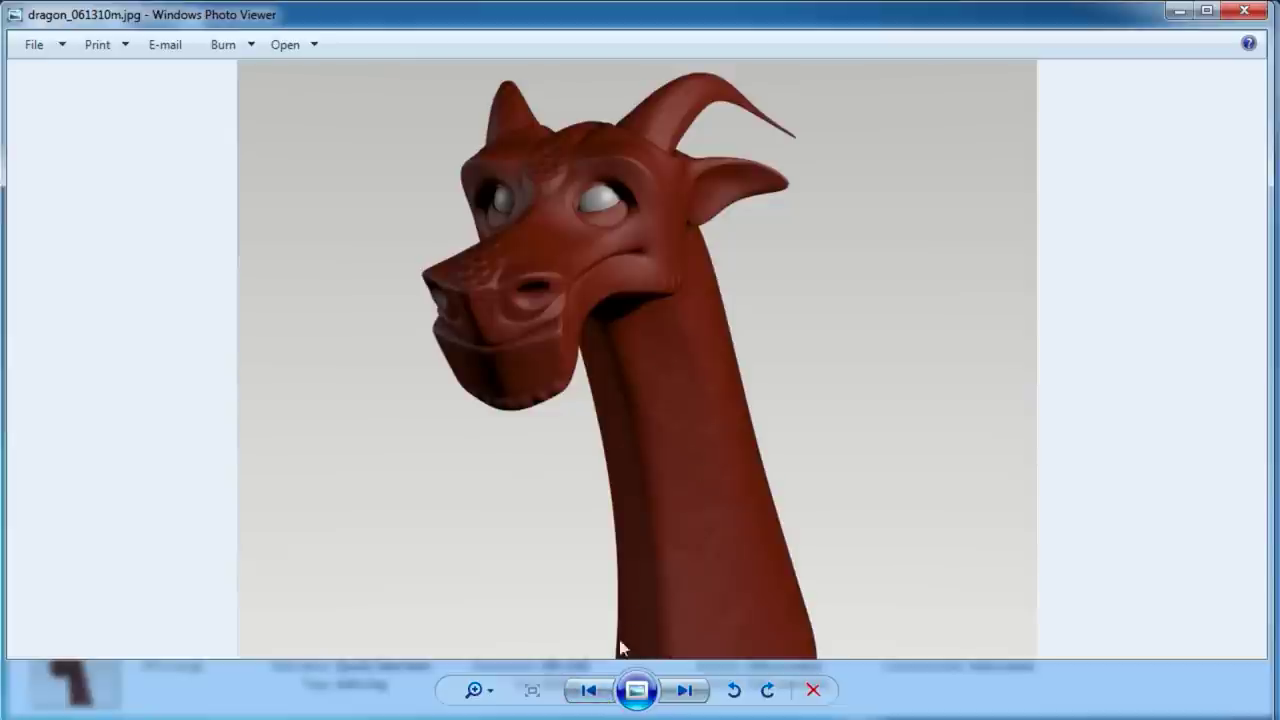
Step: Look back through the dragon renders and pencil sketches to the dragon_texture.jpg and dragon_tangent.jpg maps
click(686, 697)
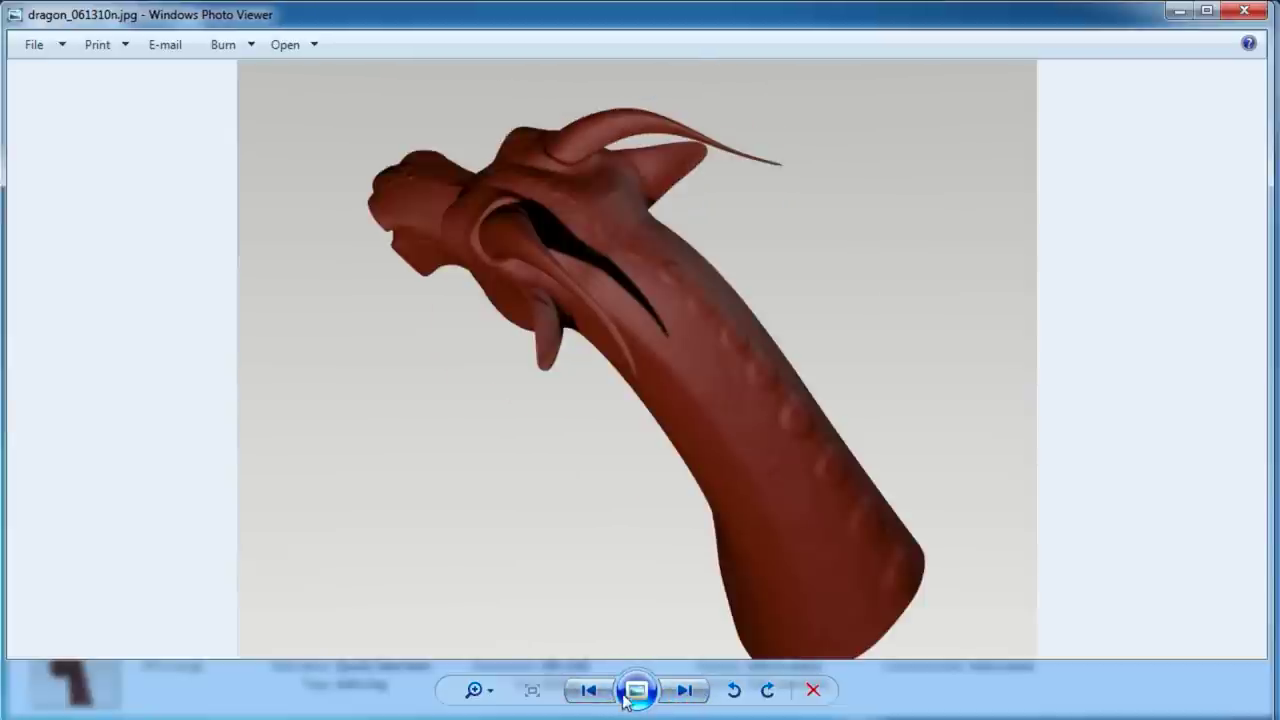
click(588, 690)
click(588, 690)
click(588, 690)
click(588, 690)
click(588, 690)
click(588, 690)
click(588, 690)
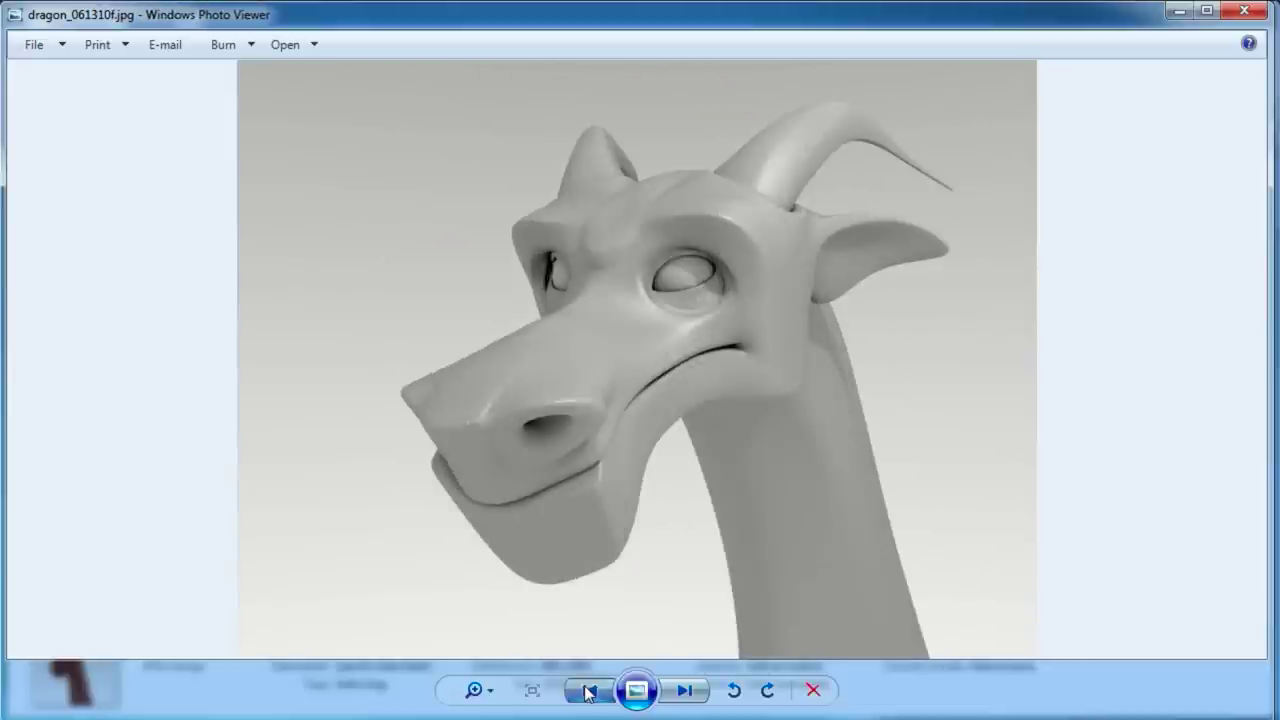
click(588, 690)
click(590, 691)
click(590, 691)
click(590, 691)
click(590, 691)
click(590, 691)
click(590, 691)
click(590, 691)
click(600, 693)
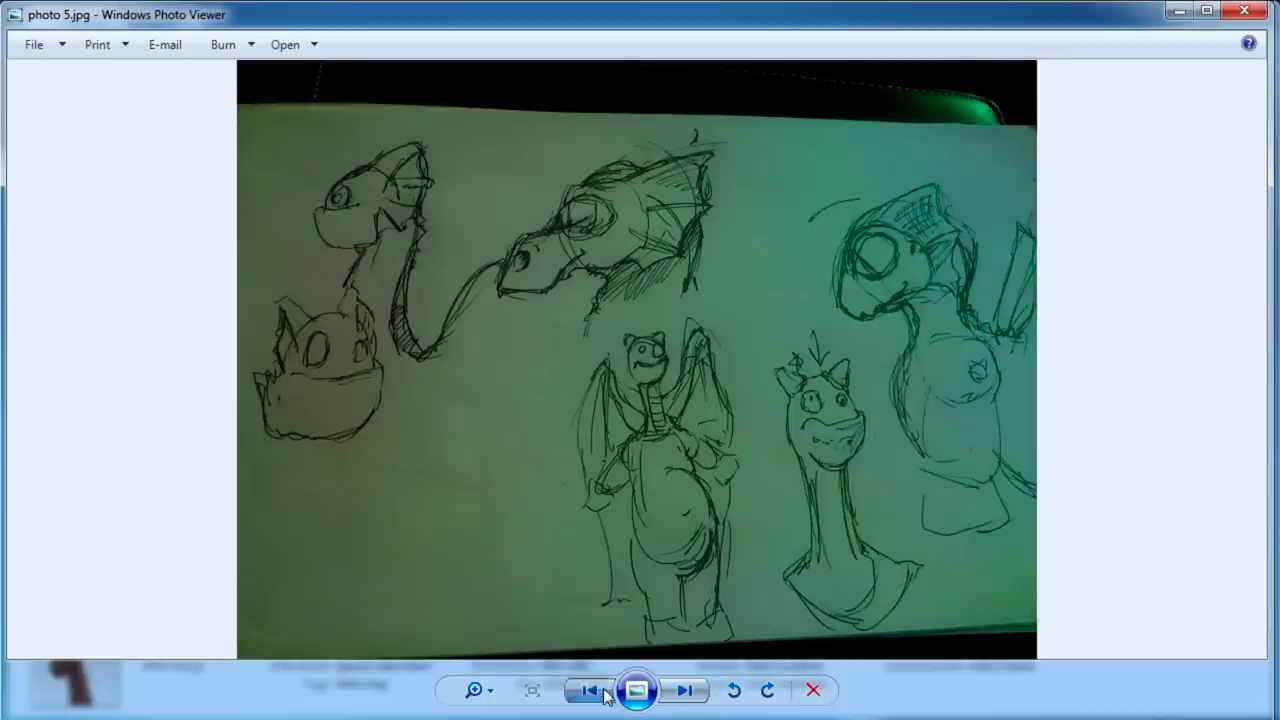
click(600, 693)
click(600, 693)
click(600, 693)
click(605, 693)
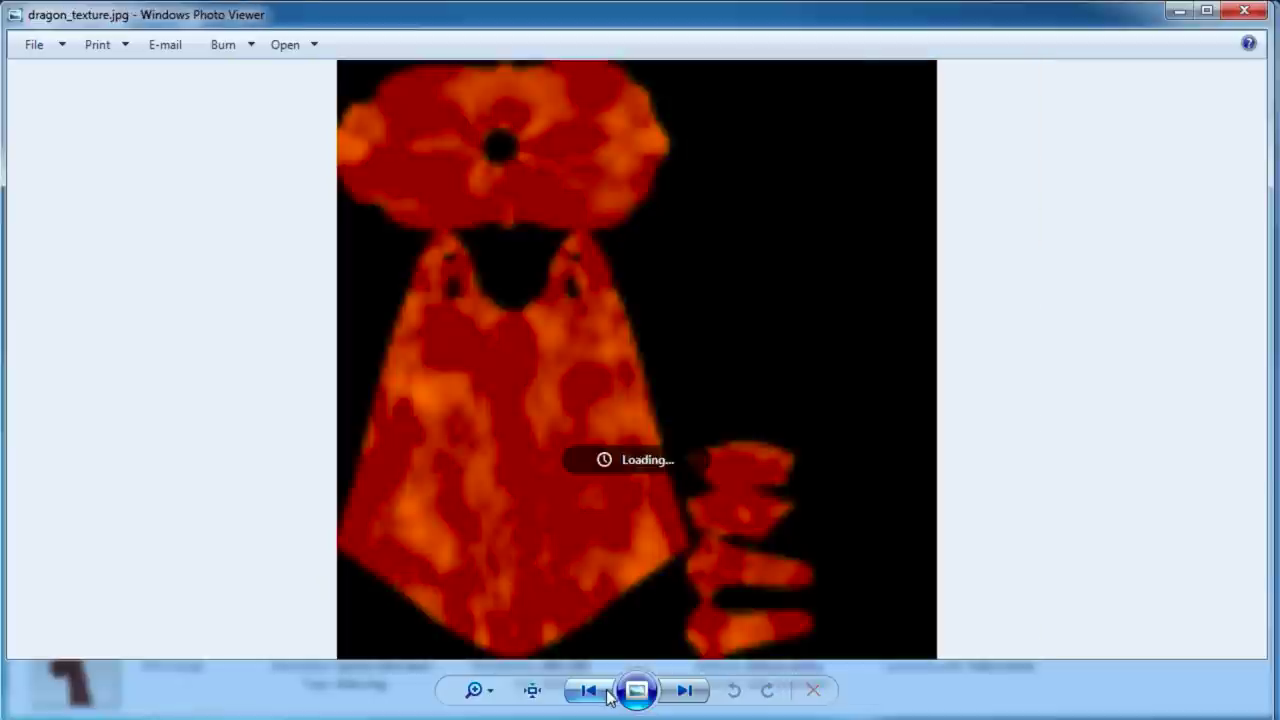
click(605, 693)
Step: Look forward again through the pencil sketches and the grey dragon head and neck renders
click(686, 692)
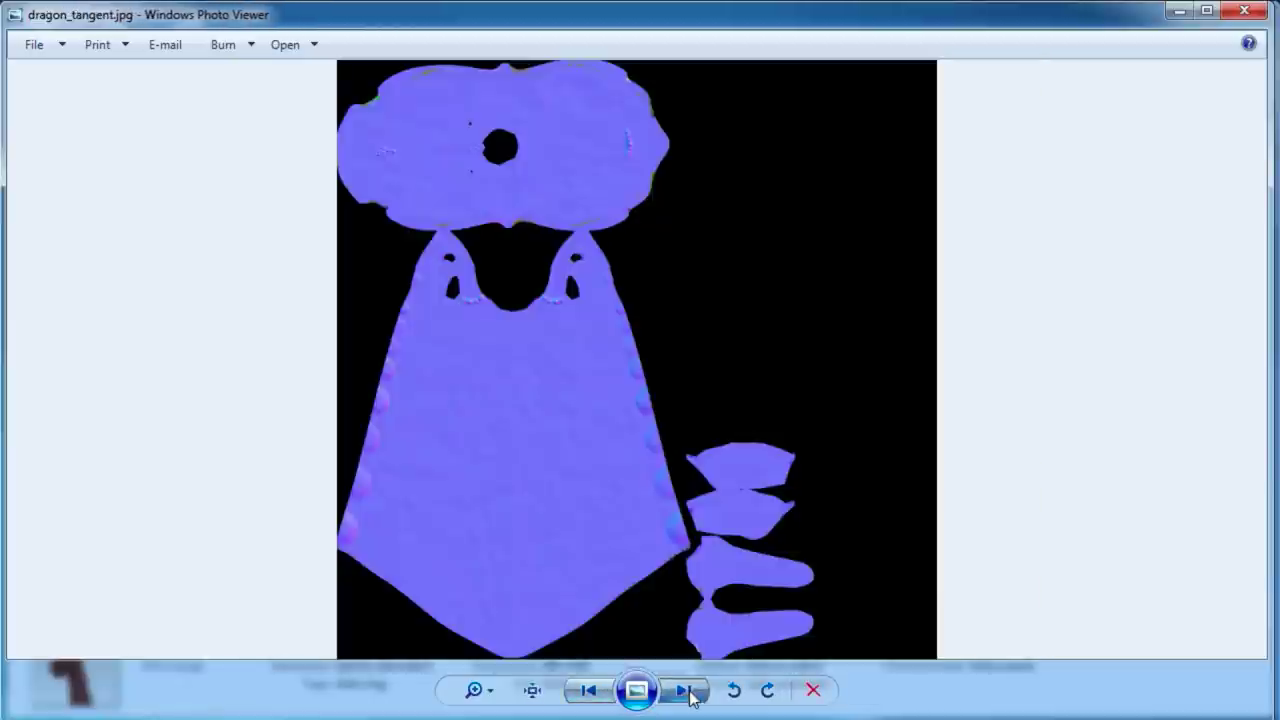
click(686, 692)
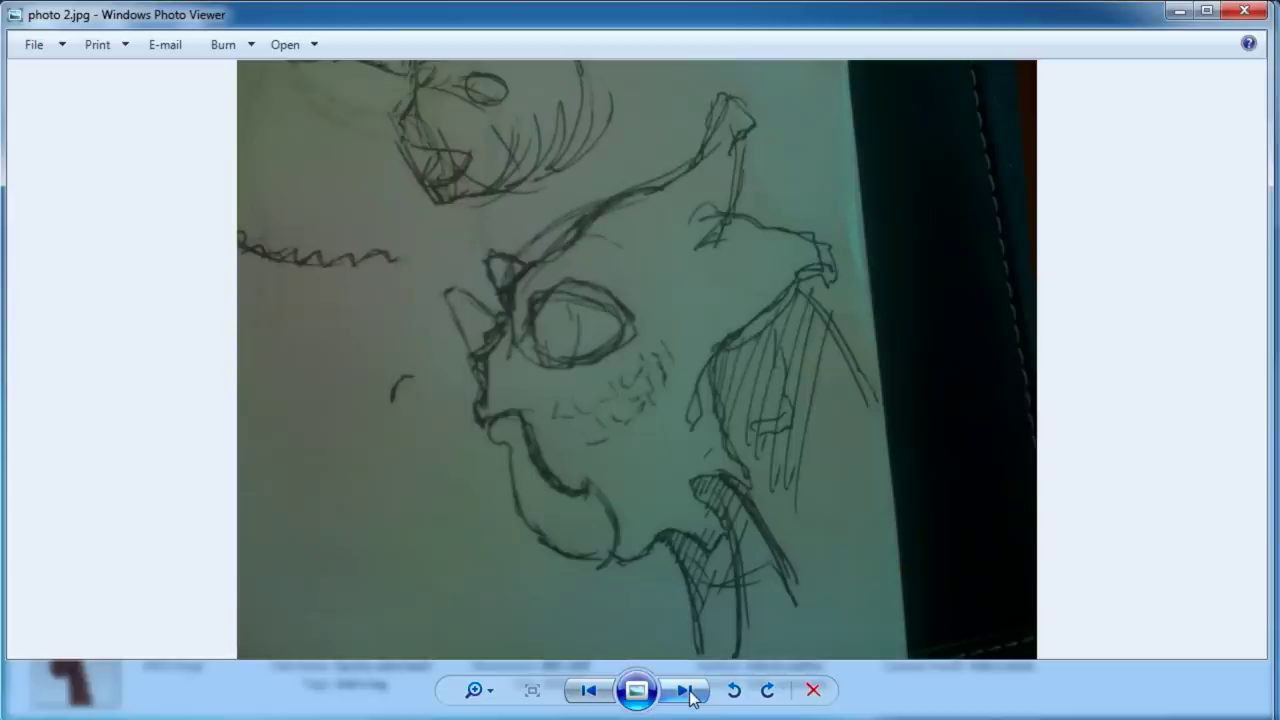
click(686, 692)
click(686, 692)
click(686, 692)
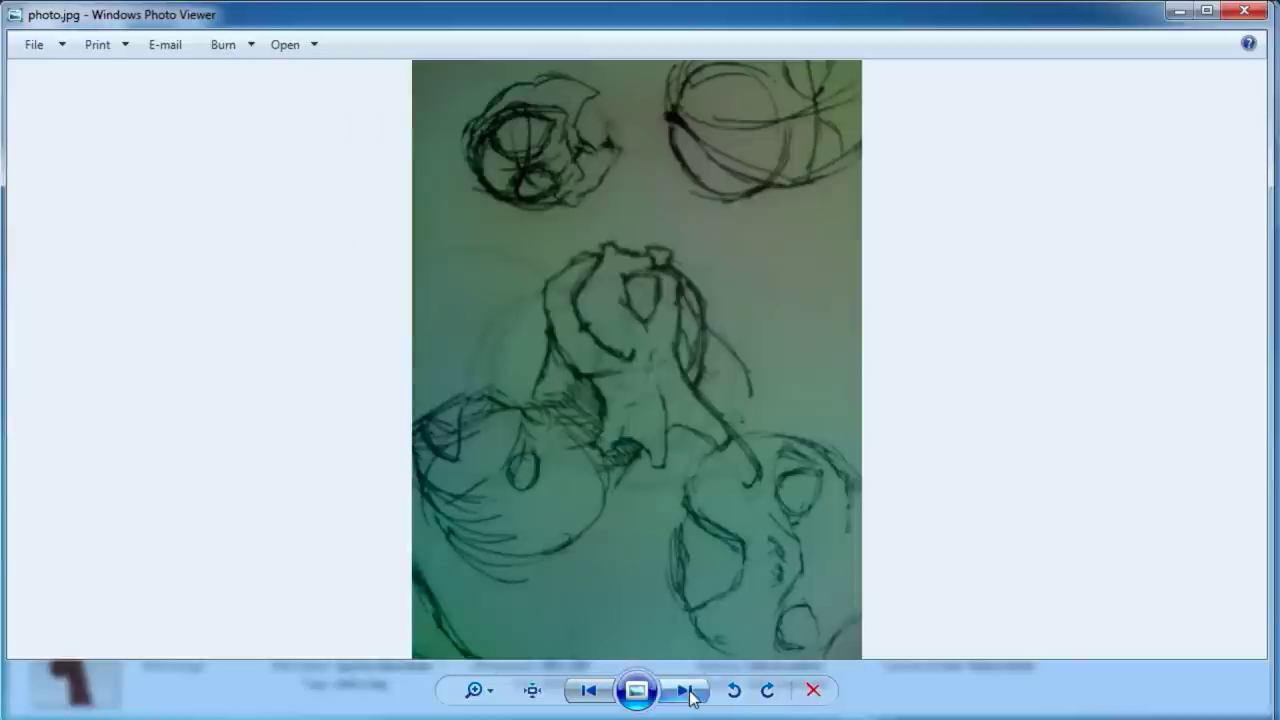
click(686, 692)
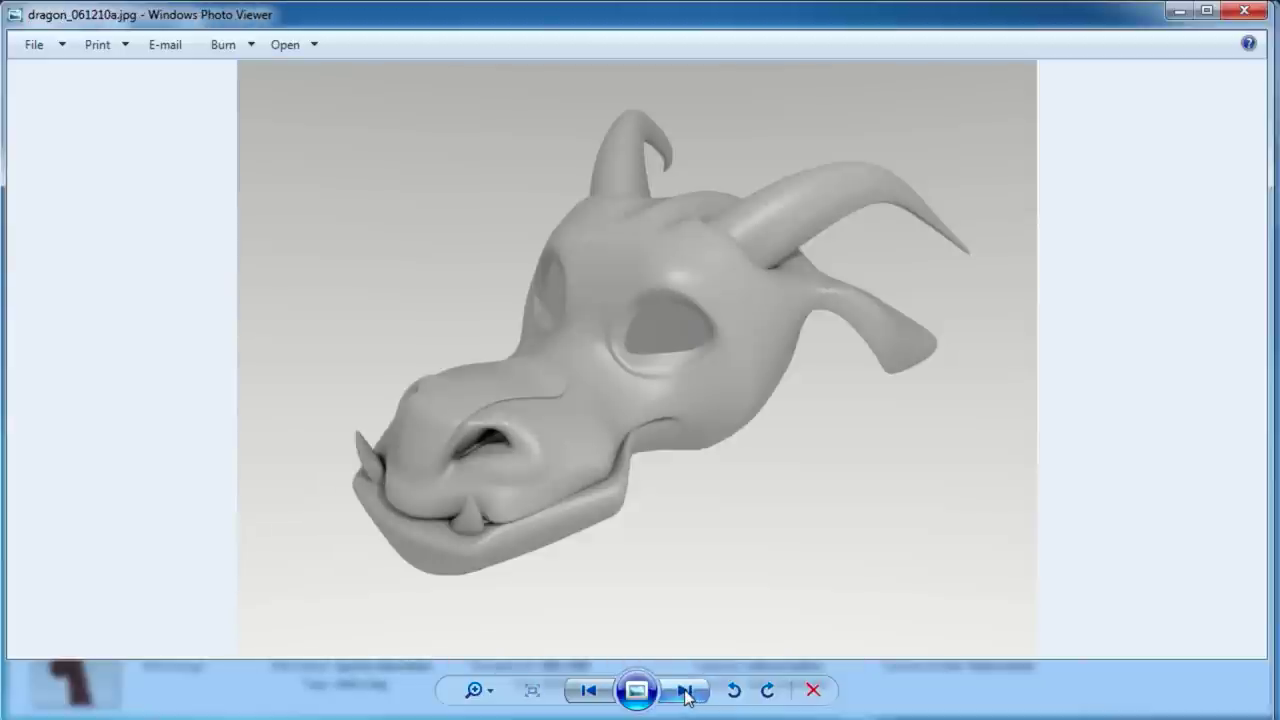
click(686, 692)
click(686, 692)
click(686, 692)
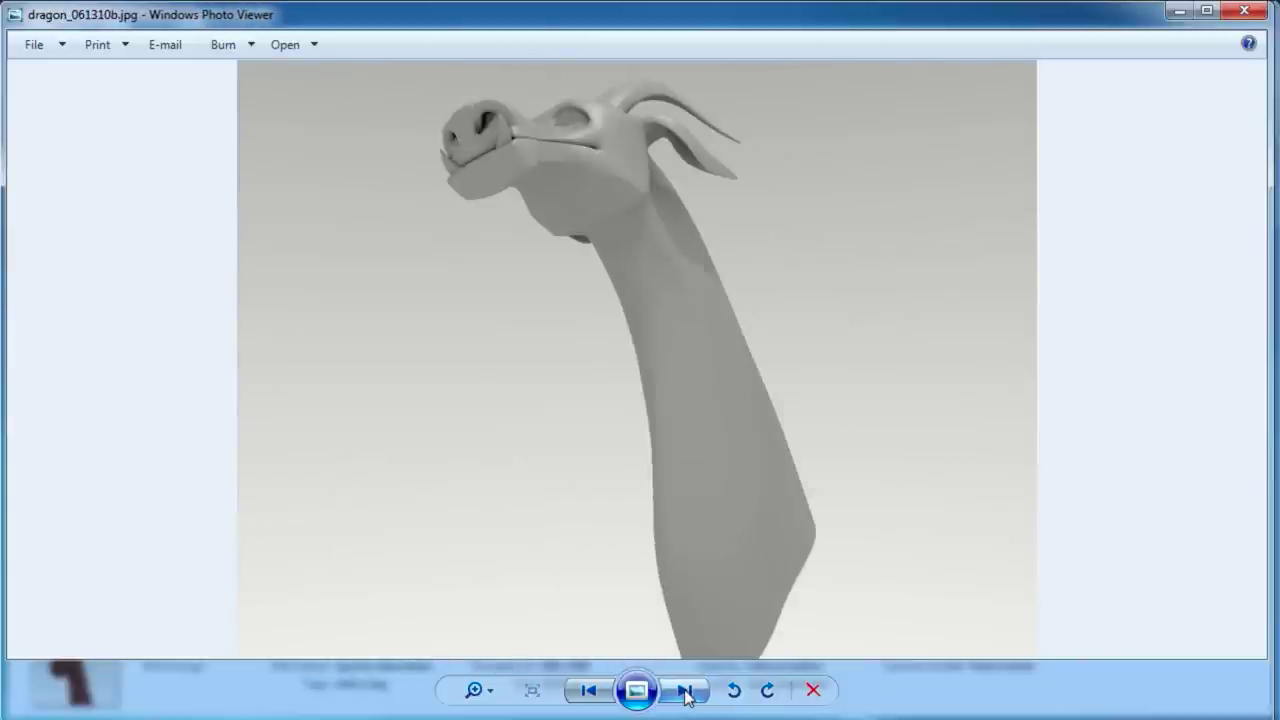
click(686, 692)
click(686, 692)
click(686, 692)
click(686, 692)
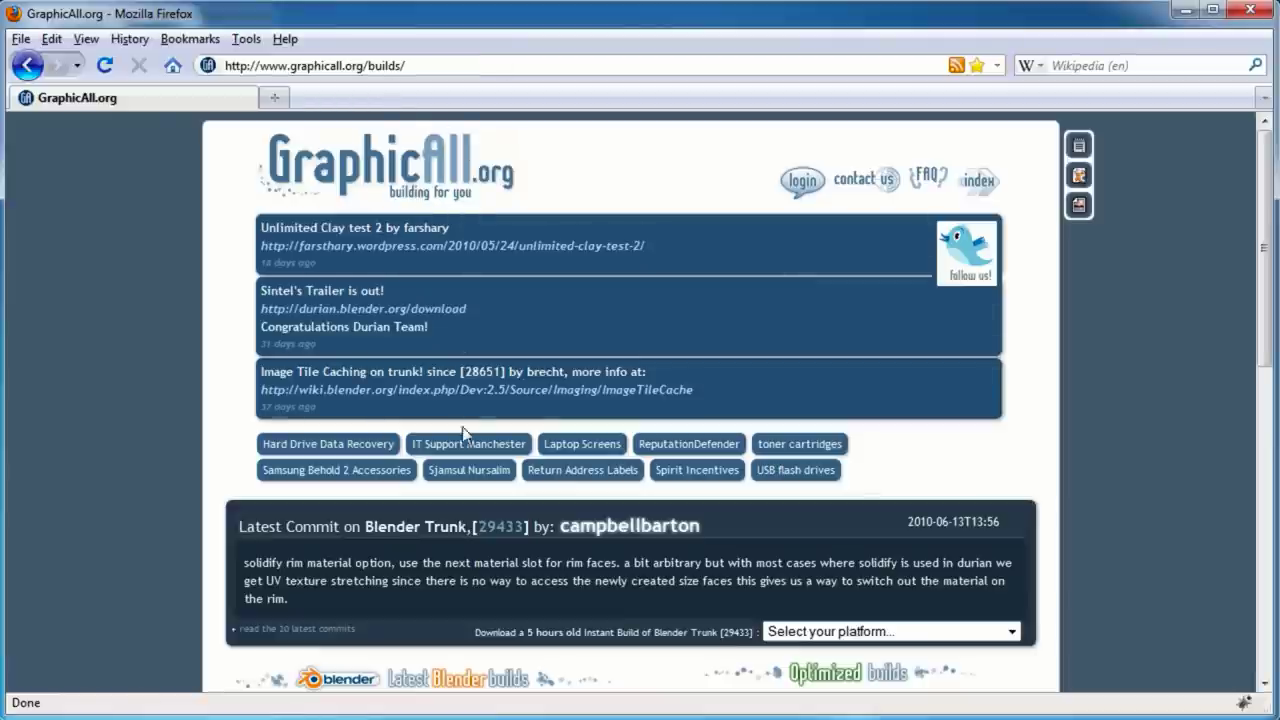
Step: Filter the Latest Blender builds list on GraphicAll.org to show only Windows builds
drag(1262, 220, 1270, 344)
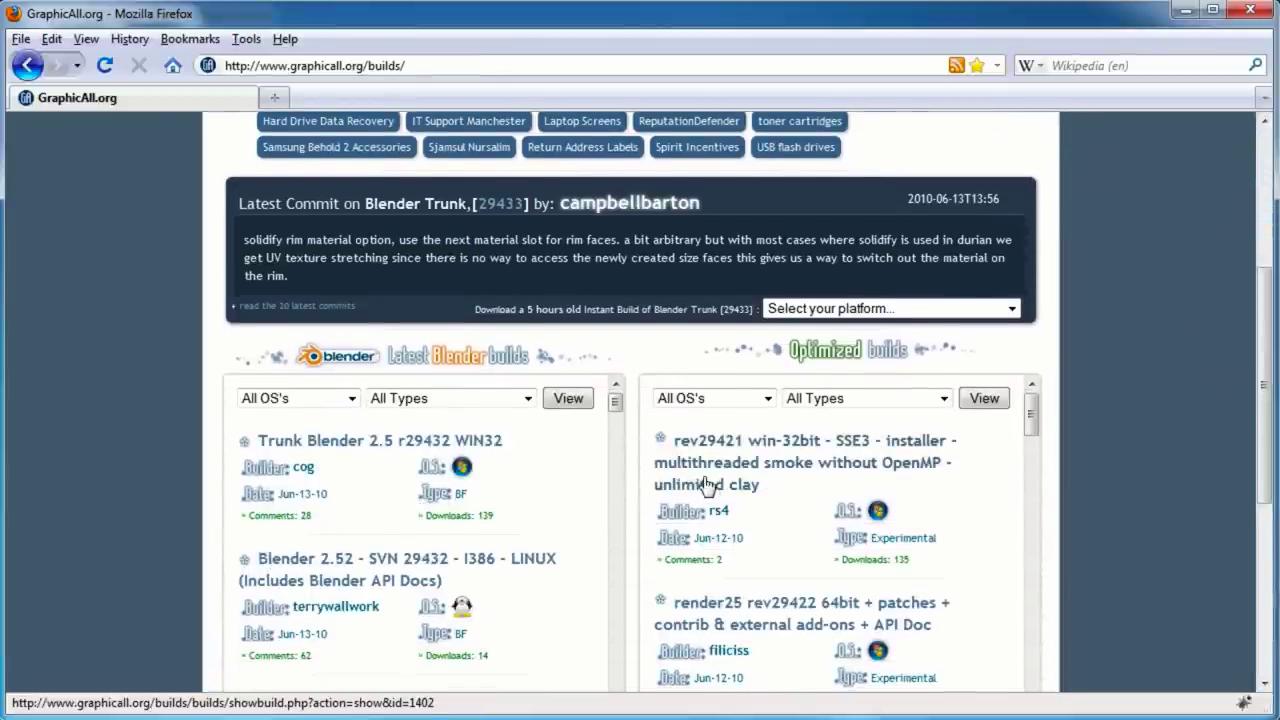
click(350, 398)
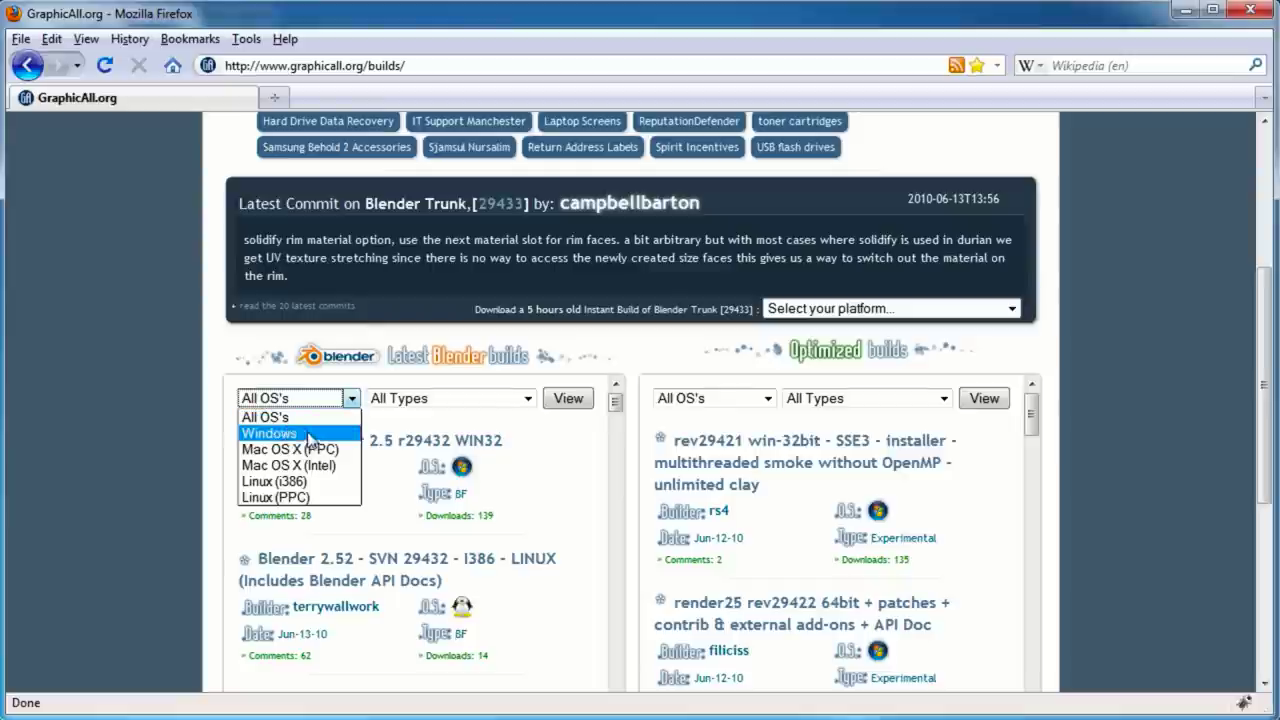
click(267, 434)
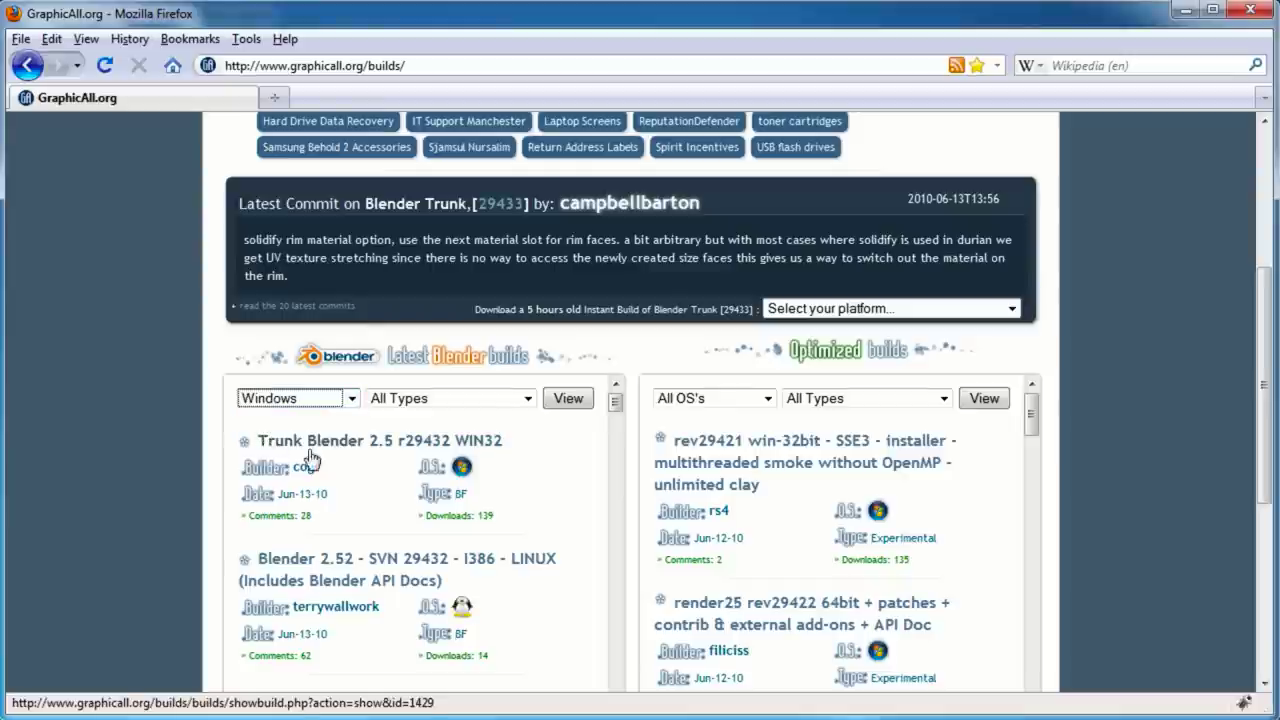
click(570, 398)
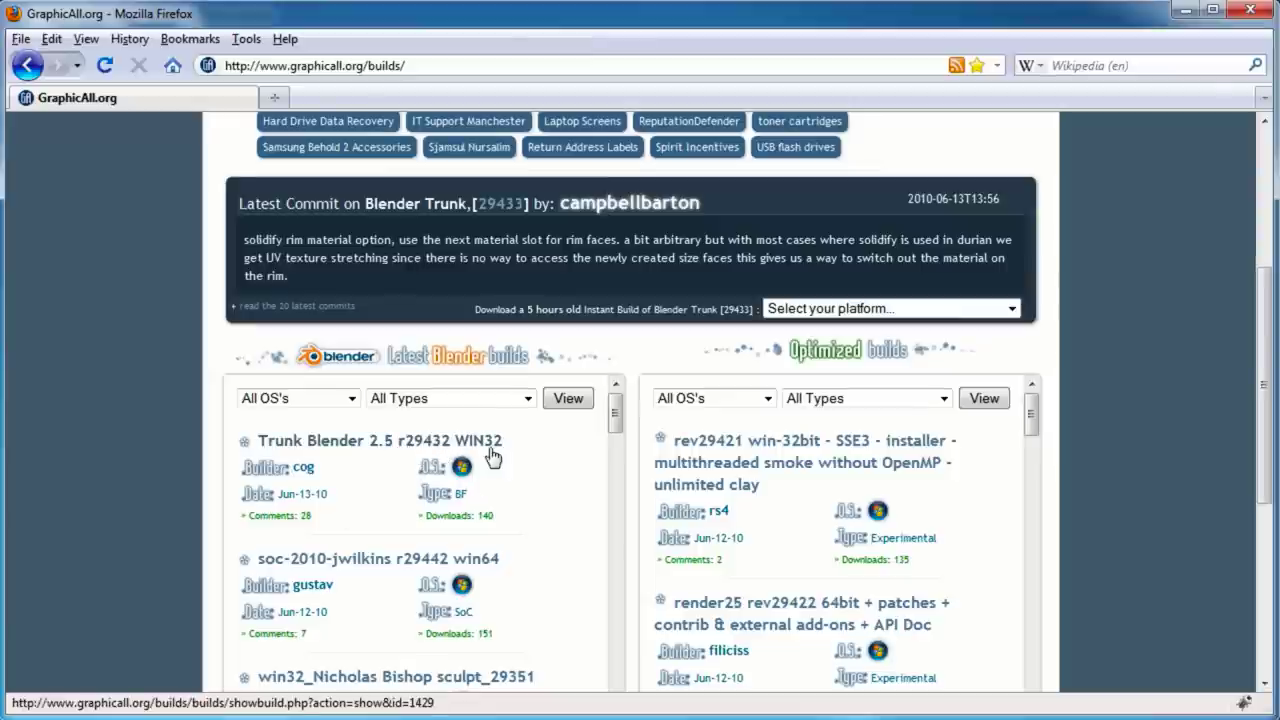
Step: Open the page of the Trunk Blender 2.5 r29432 WIN32 build and review its description
click(341, 450)
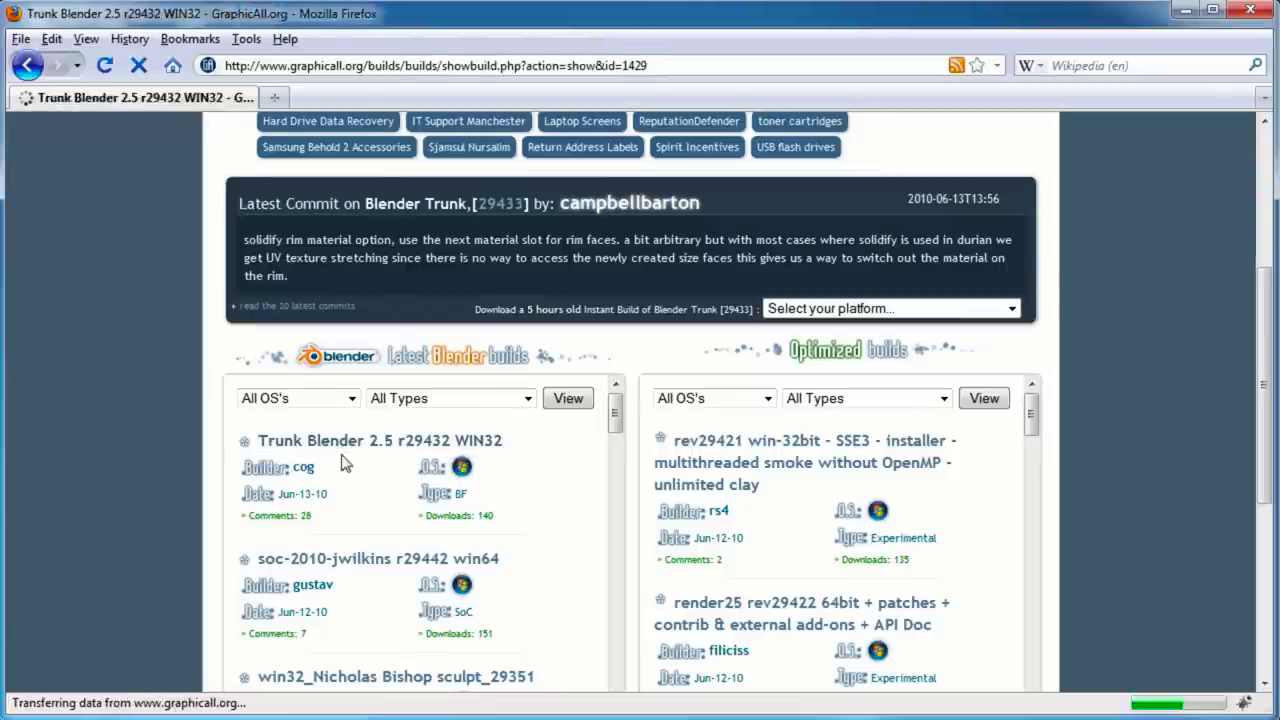
scroll(523, 418, down, 8)
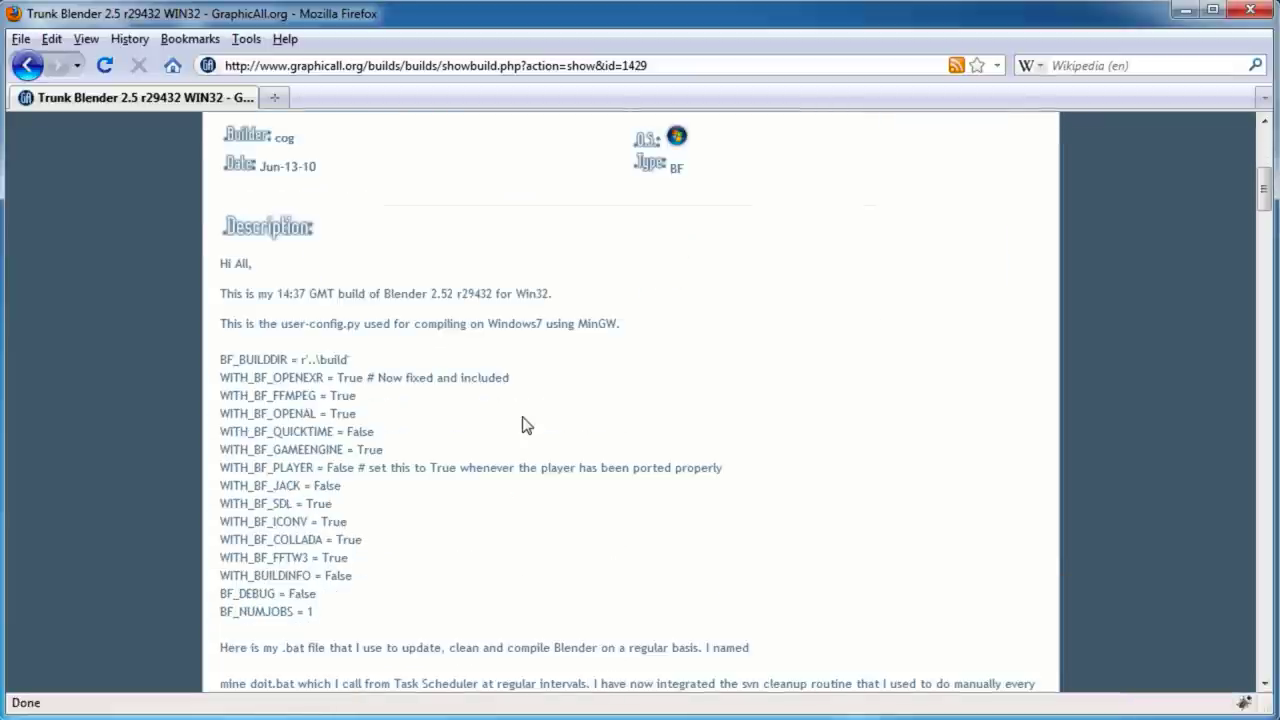
scroll(481, 362, down, 12)
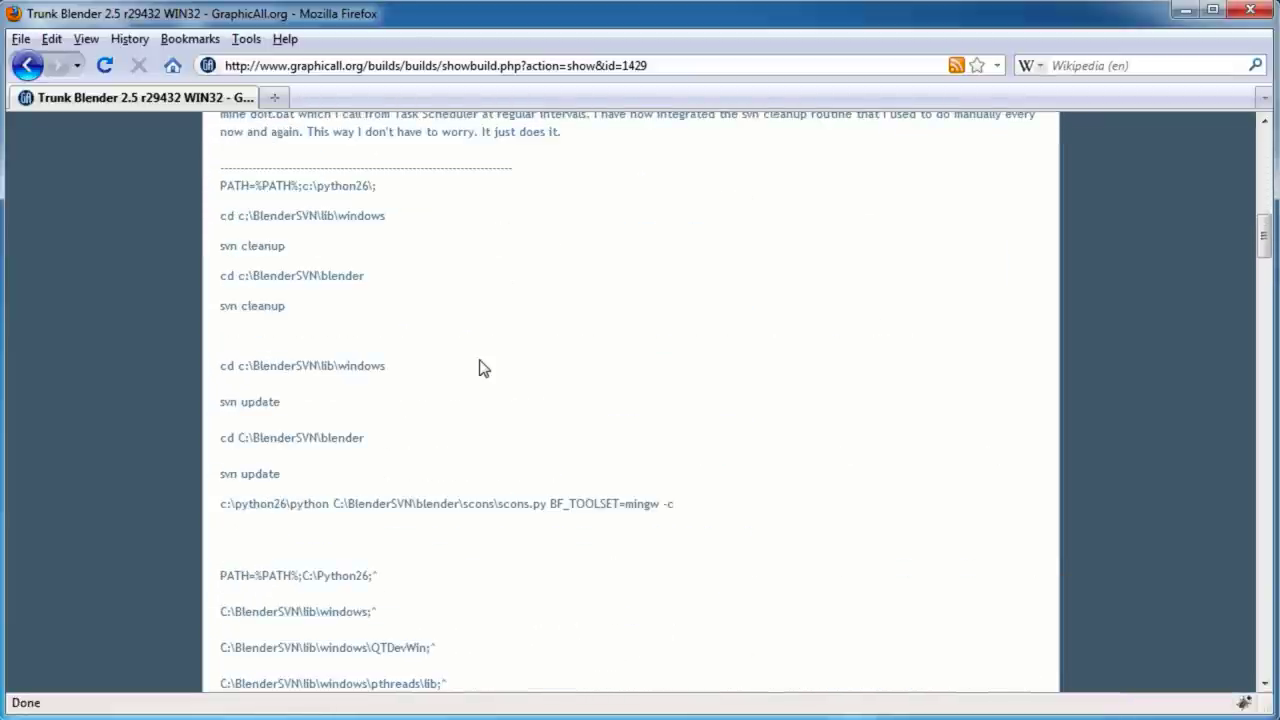
scroll(480, 368, down, 10)
scroll(480, 366, up, 12)
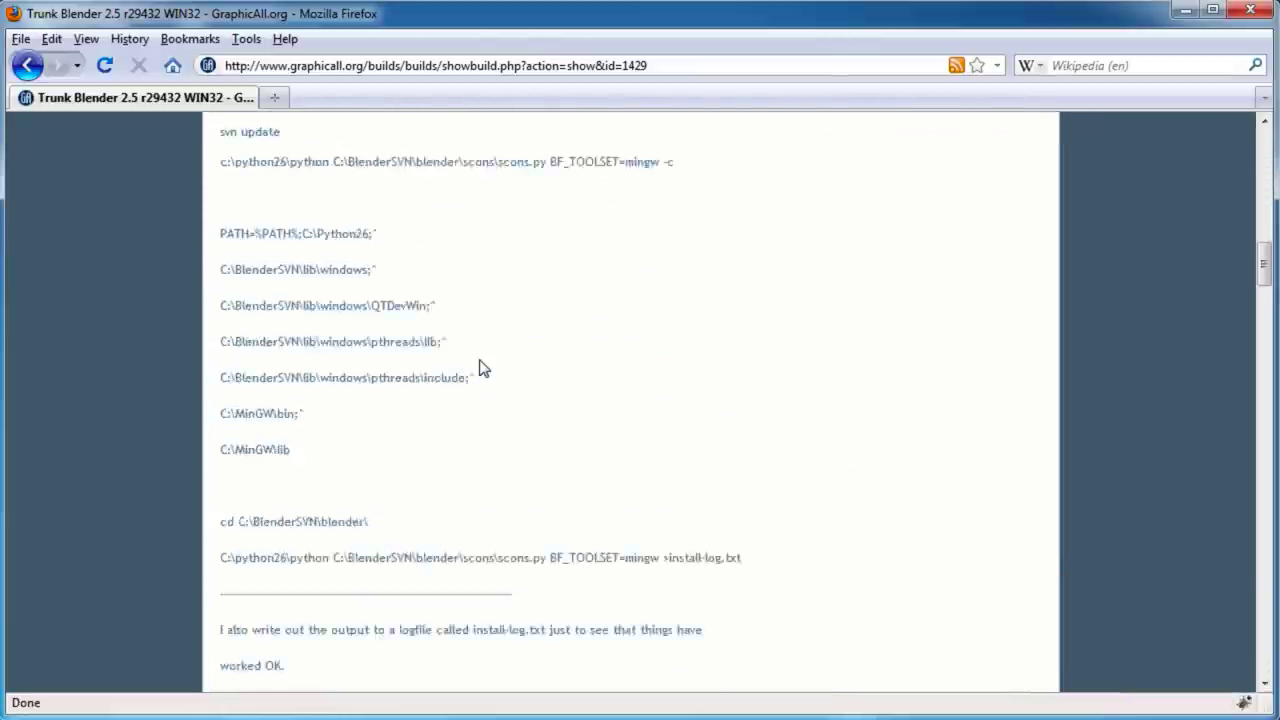
scroll(480, 368, up, 10)
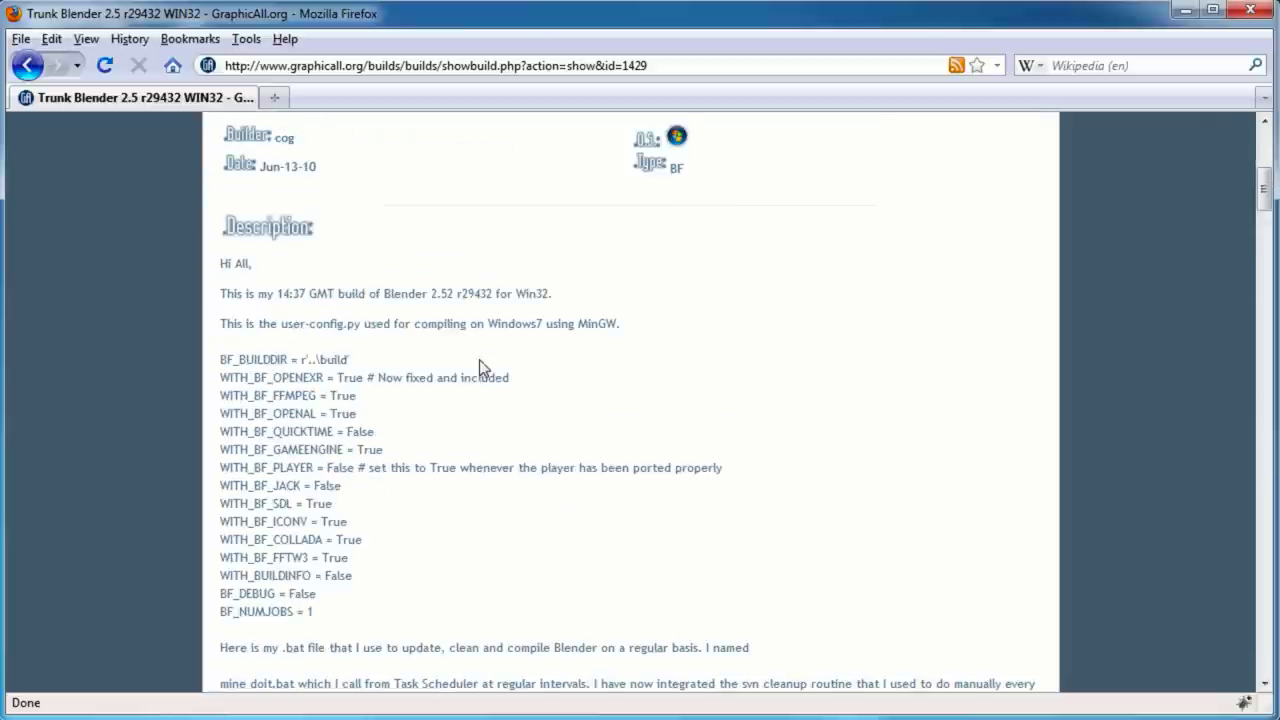
Step: Download the build archive 1430_win32-mingw.7z, choosing to open it with 7-Zip File Manager
scroll(480, 360, down, 6)
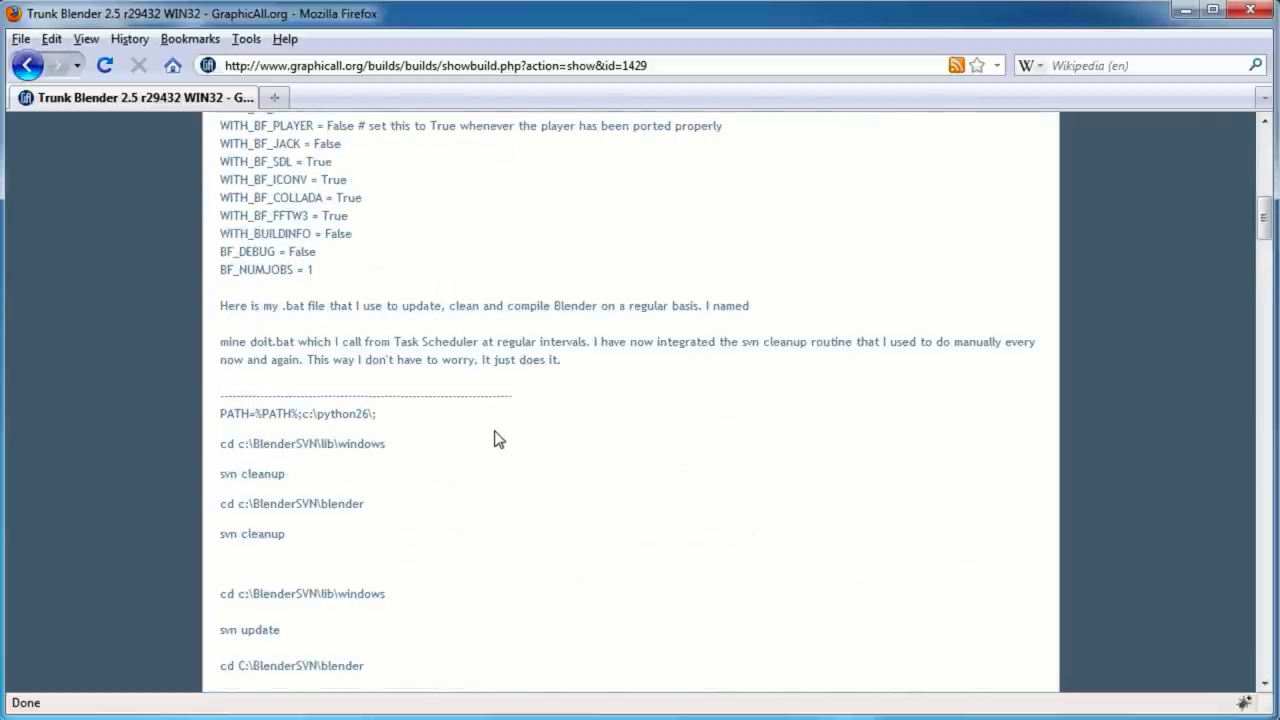
scroll(500, 440, down, 8)
scroll(436, 340, down, 8)
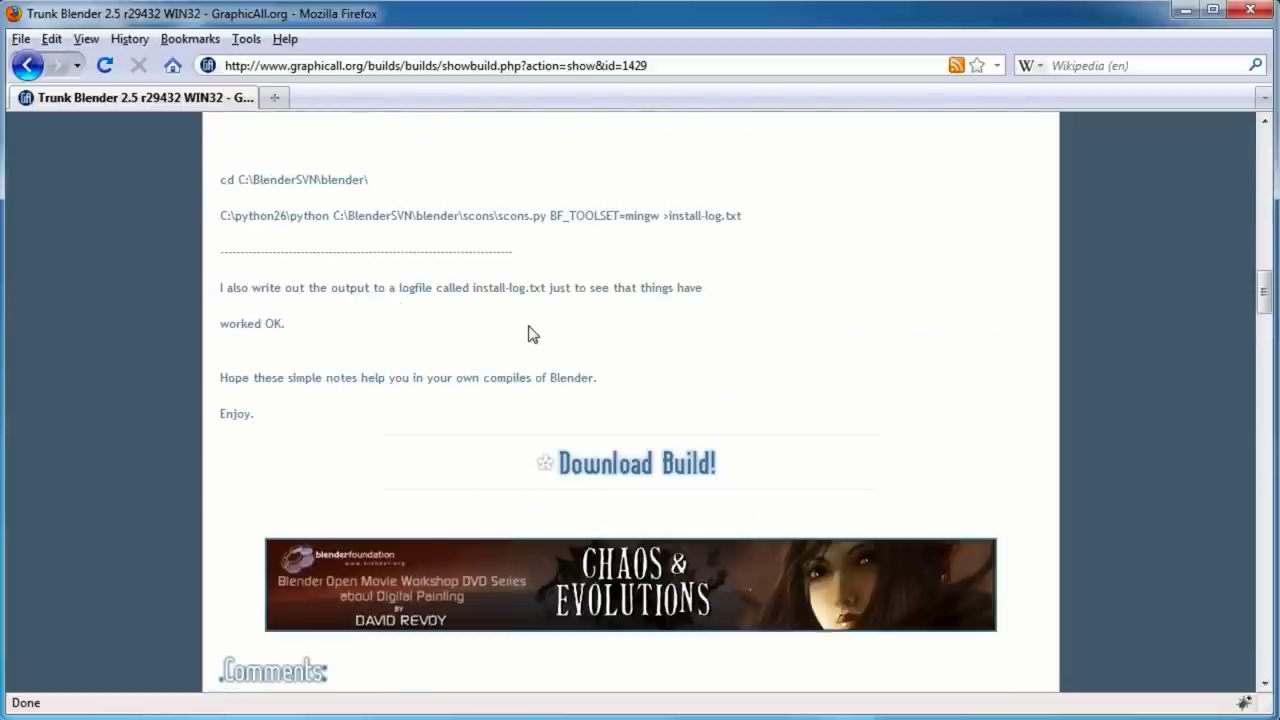
scroll(545, 335, down, 3)
click(634, 355)
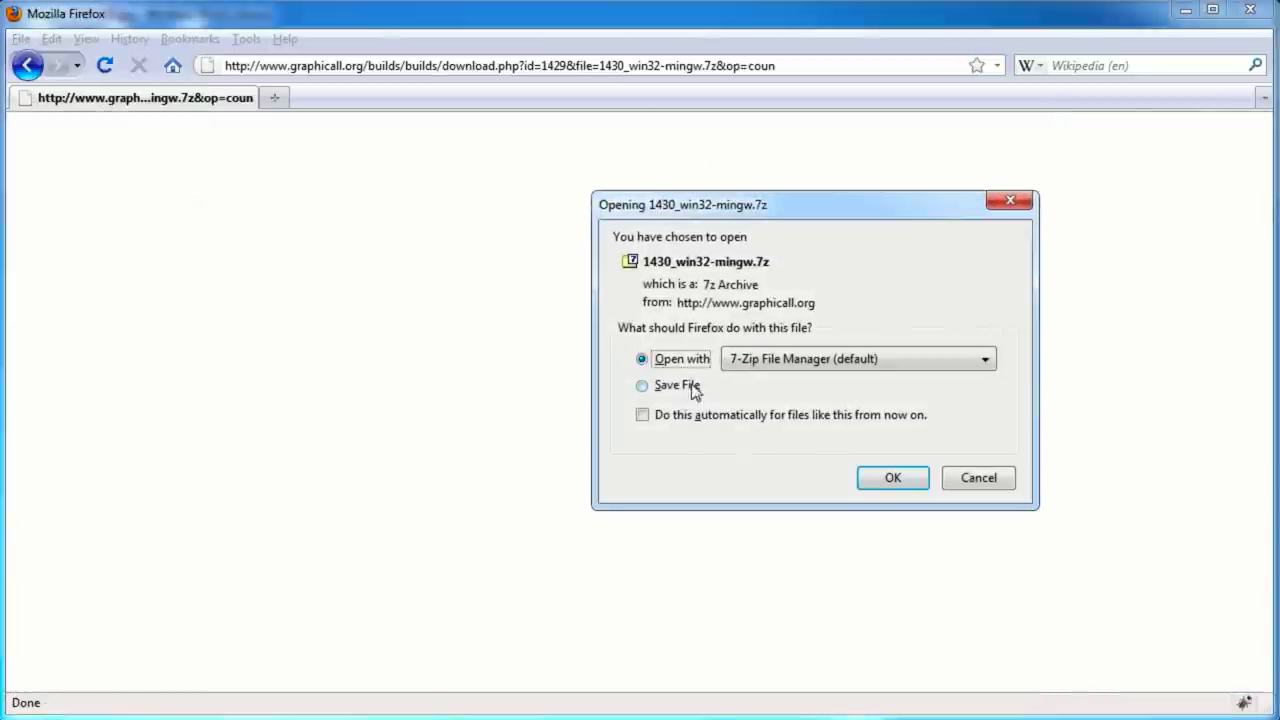
click(885, 480)
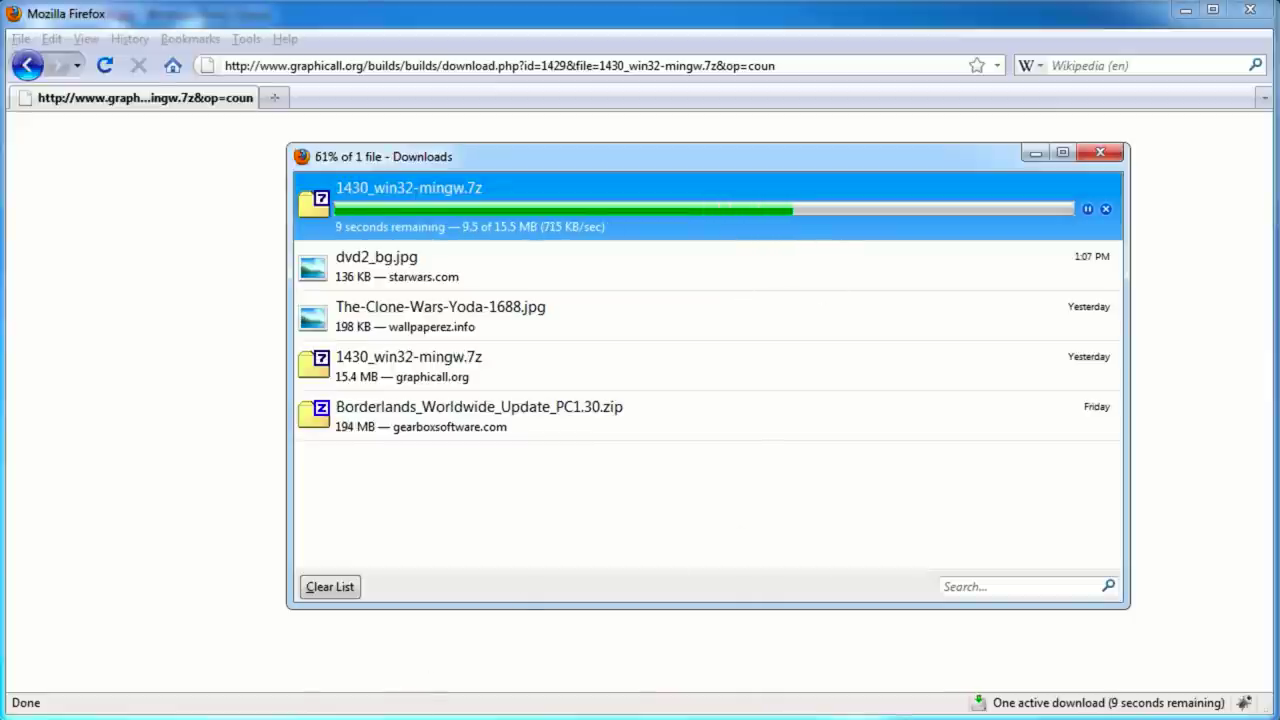
Step: Switch to Windows Explorer, move the 7-Zip window aside and open the Blender Latest folder inside Blender Foundation
mouse_move(593, 719)
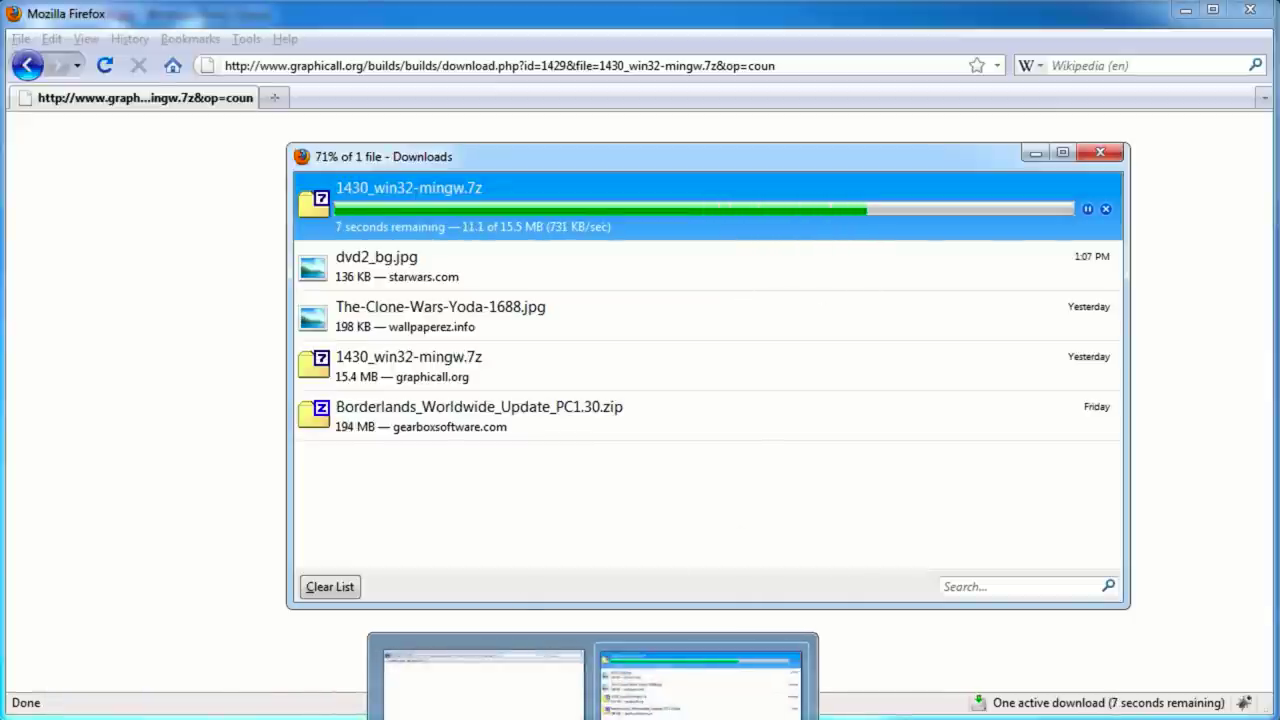
mouse_move(324, 719)
click(434, 700)
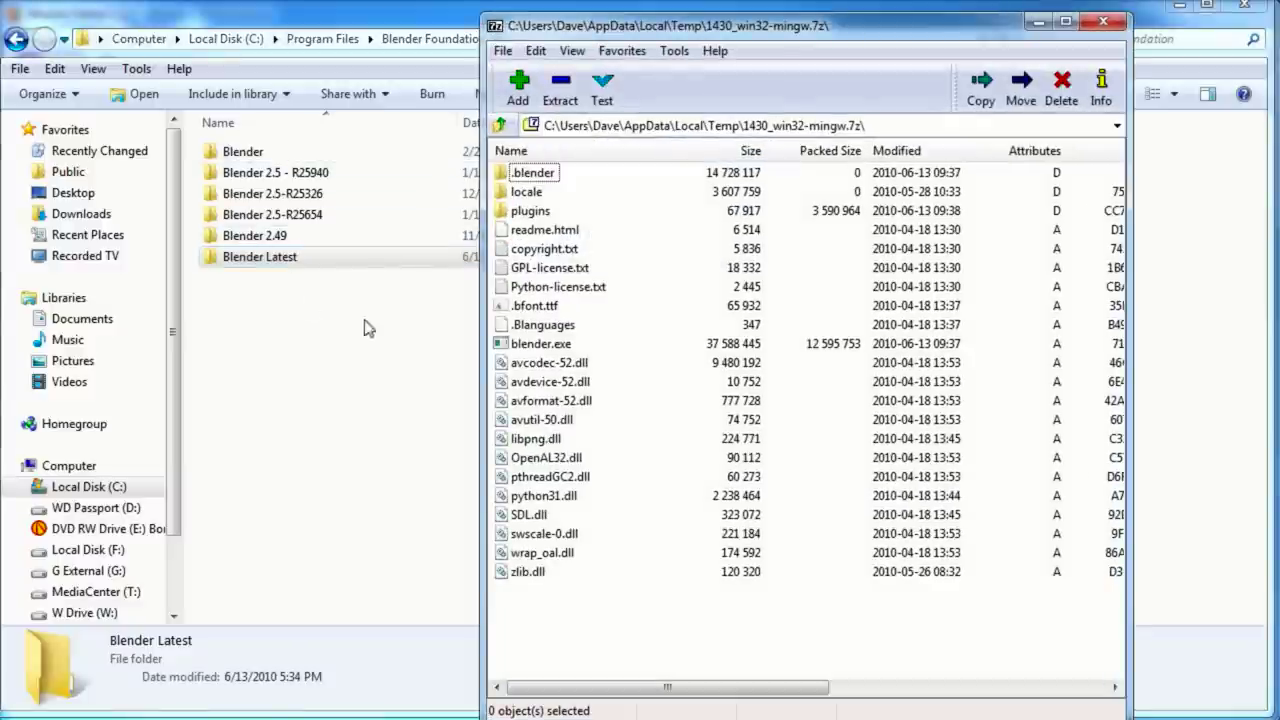
drag(505, 24, 557, 108)
drag(645, 113, 746, 71)
click(269, 265)
double_click(269, 262)
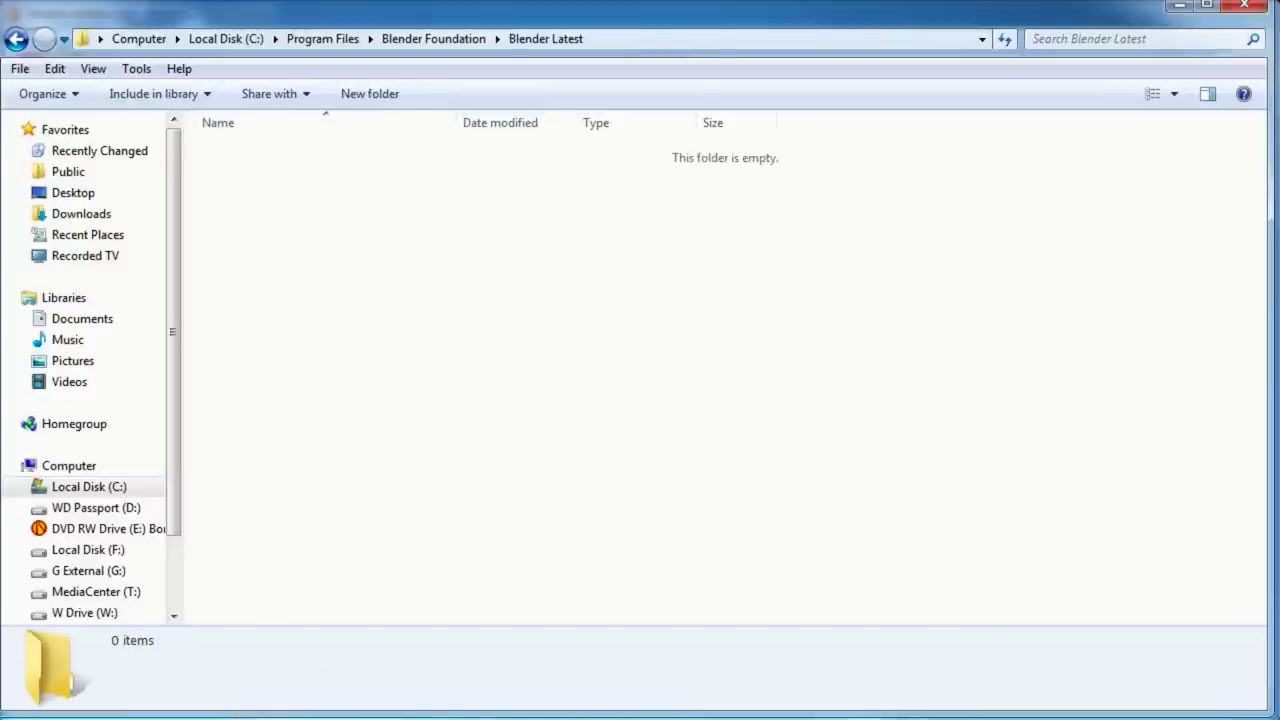
Step: Extract all files and folders from the 7-Zip archive into the empty Blender Latest folder
key(alt+Tab)
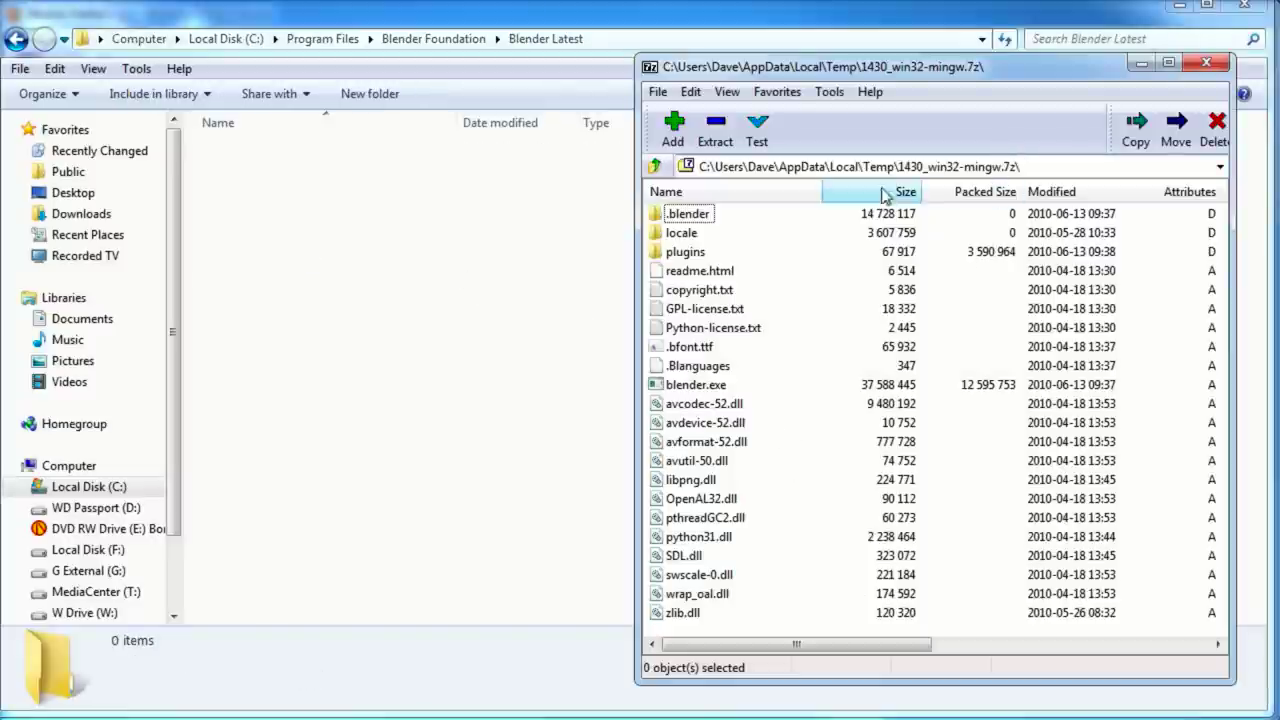
drag(795, 685, 795, 711)
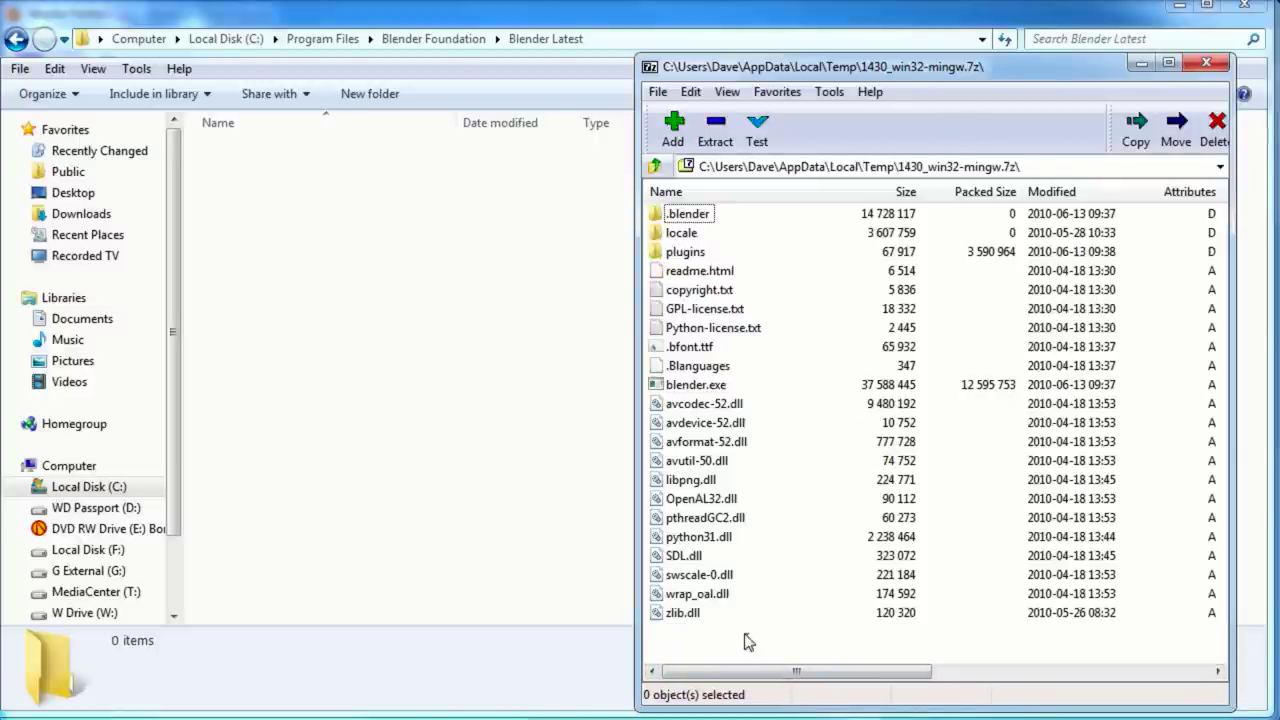
drag(748, 641, 380, 185)
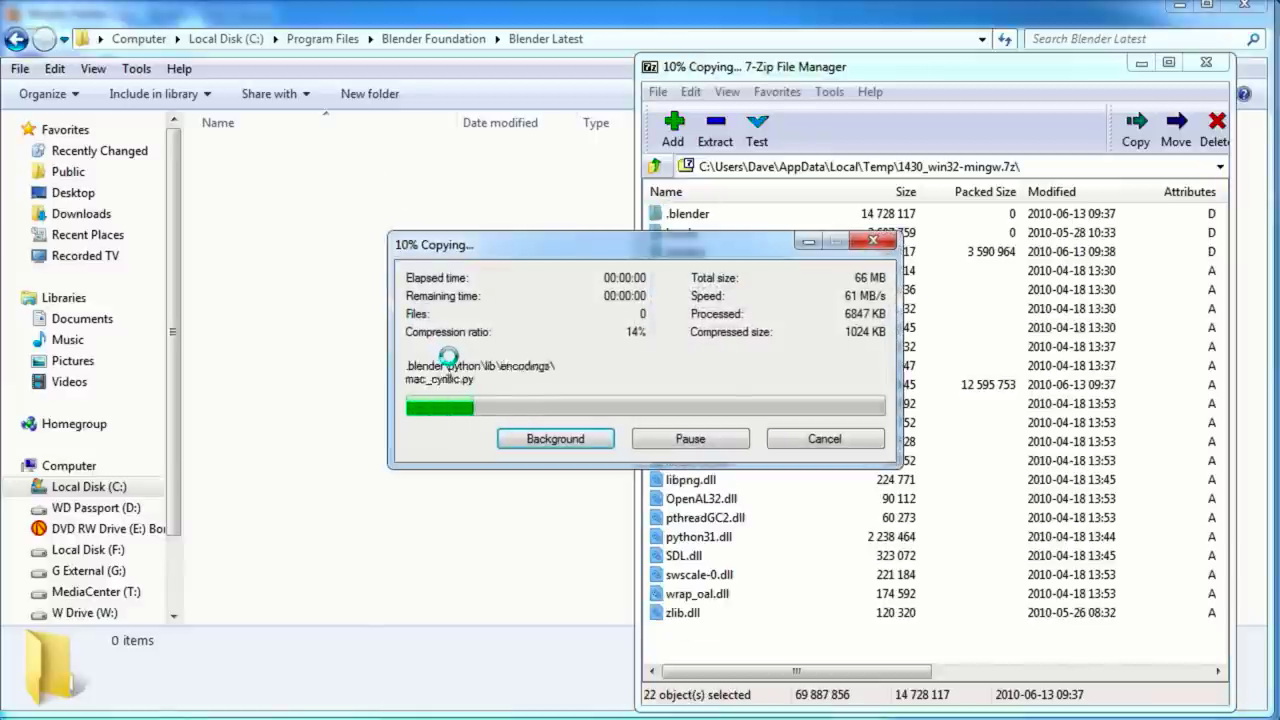
click(452, 367)
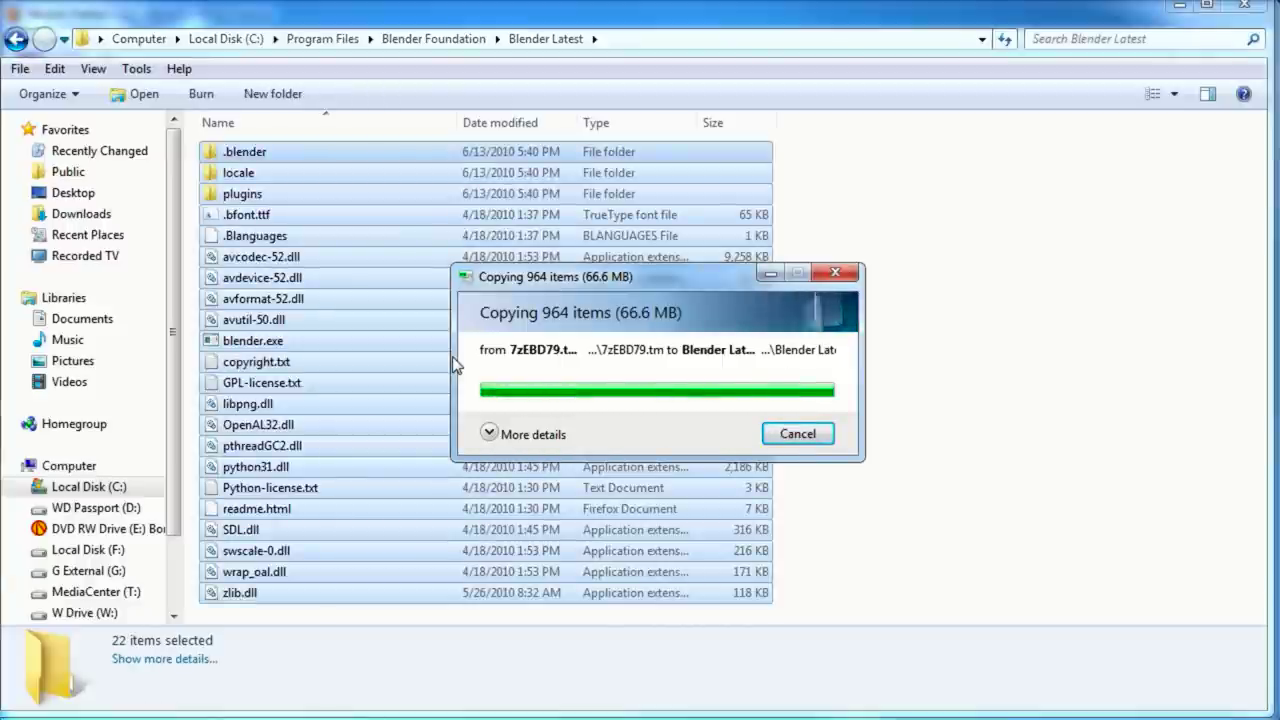
click(866, 351)
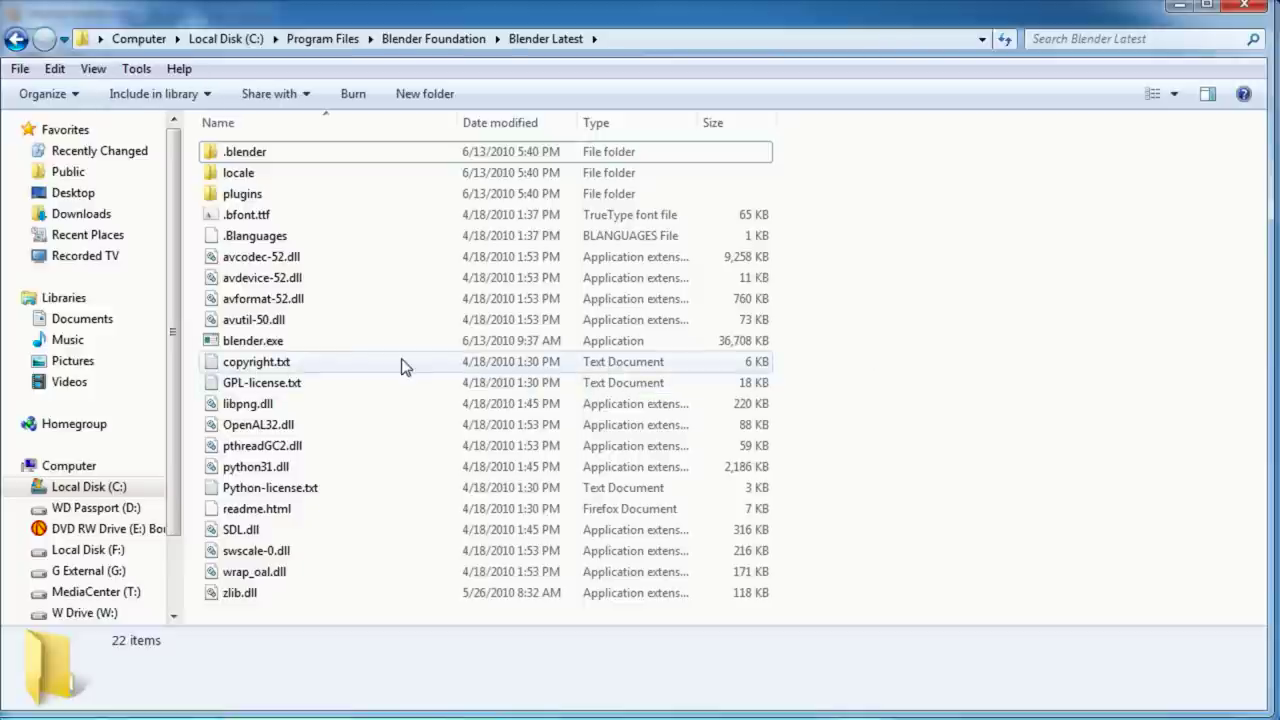
Step: Start the extracted blender.exe and open dragon_01a1.blend from the folder G:\blender files\dragon\comp
click(241, 347)
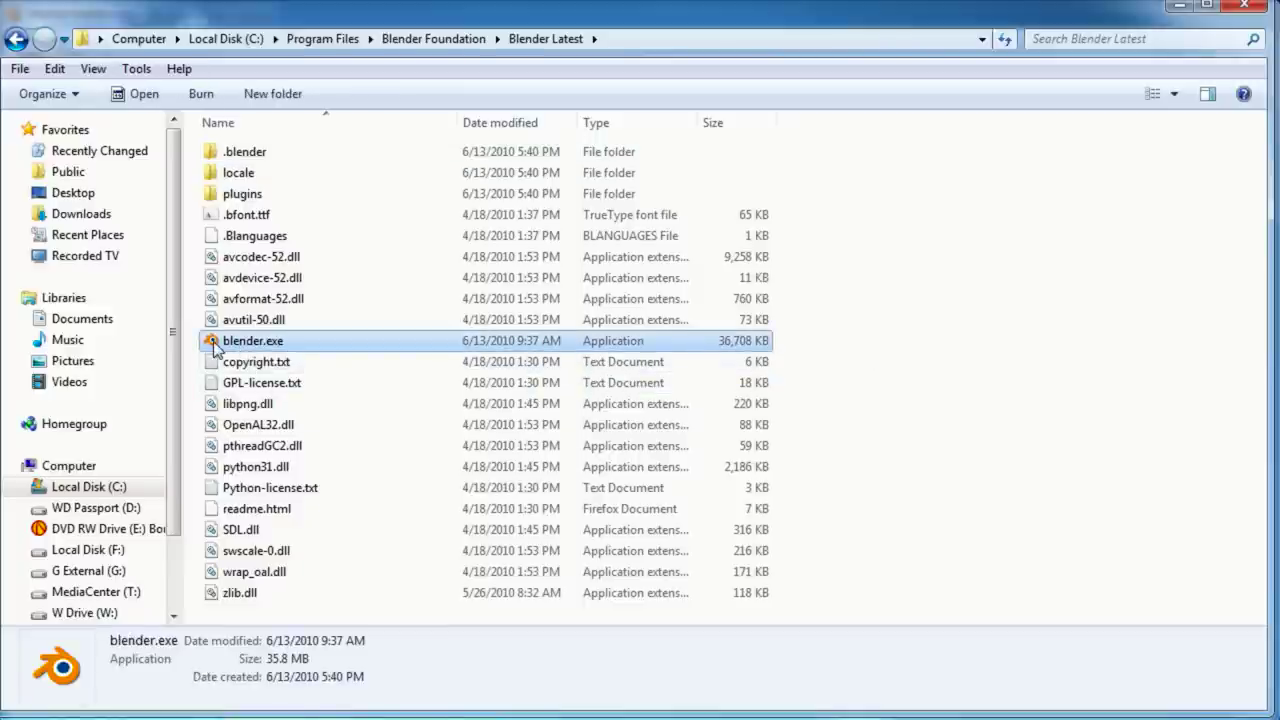
key(Return)
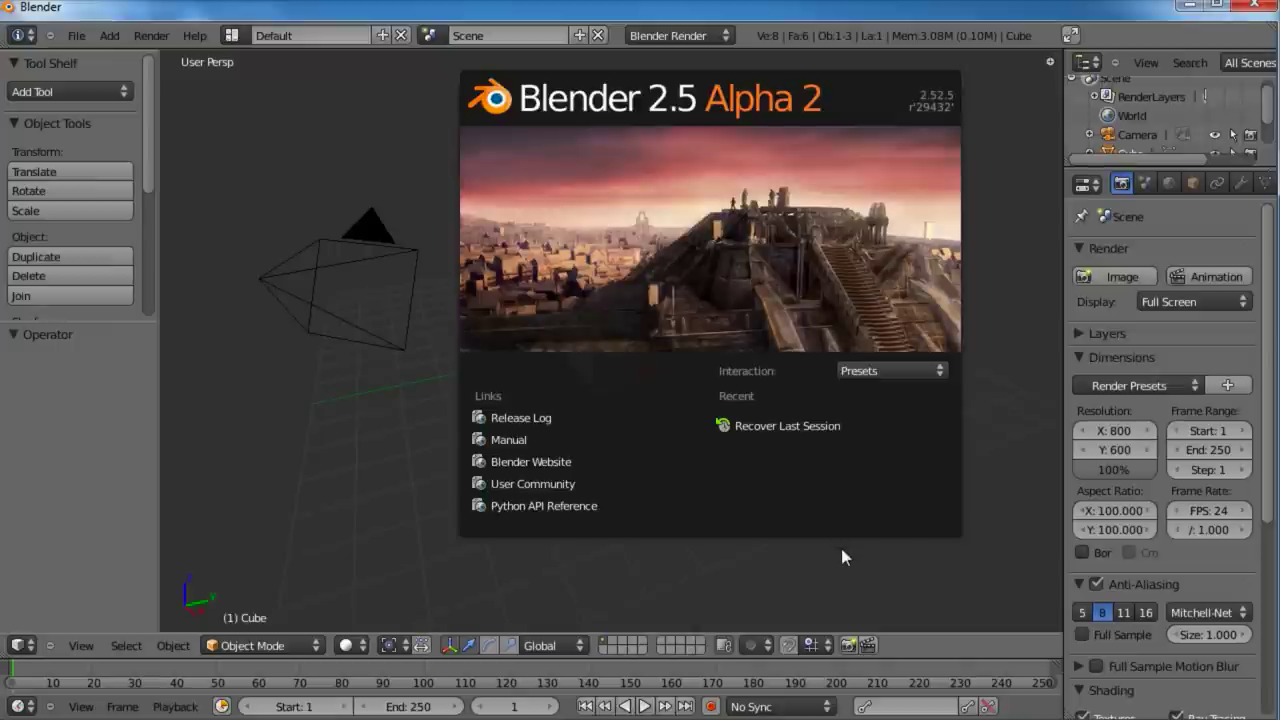
click(76, 37)
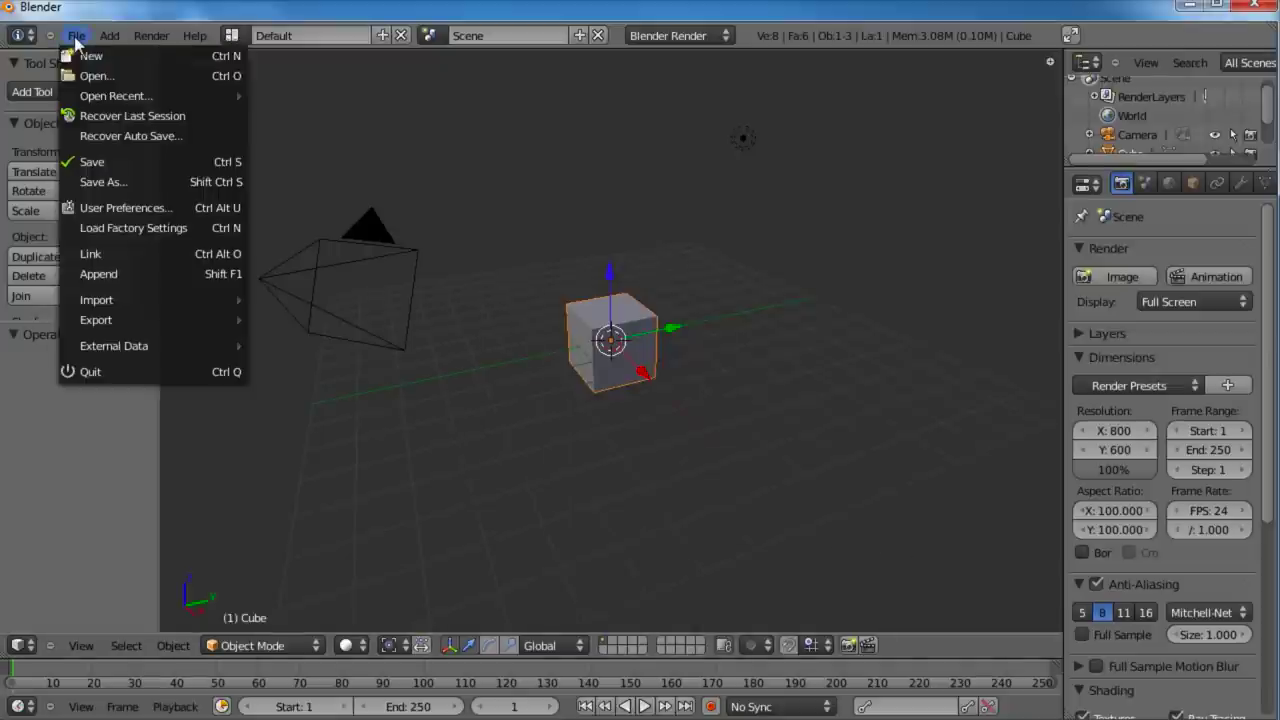
click(90, 78)
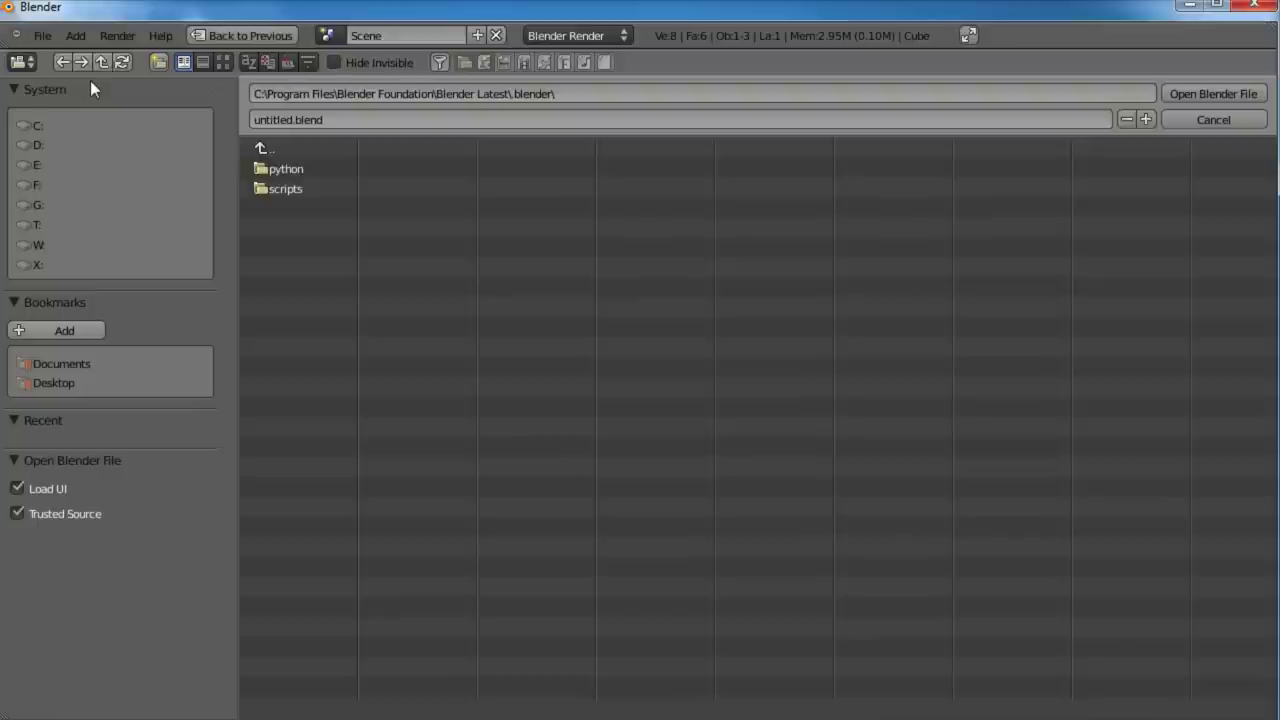
click(38, 205)
click(311, 186)
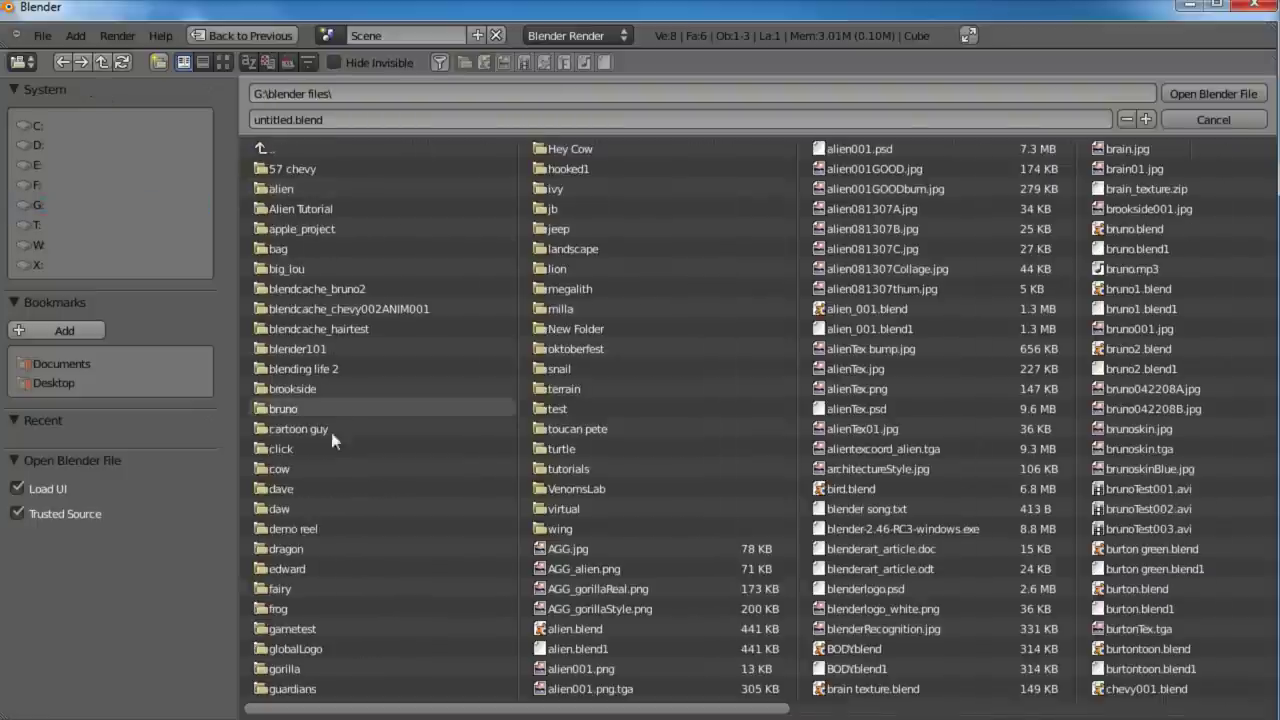
click(290, 550)
click(307, 168)
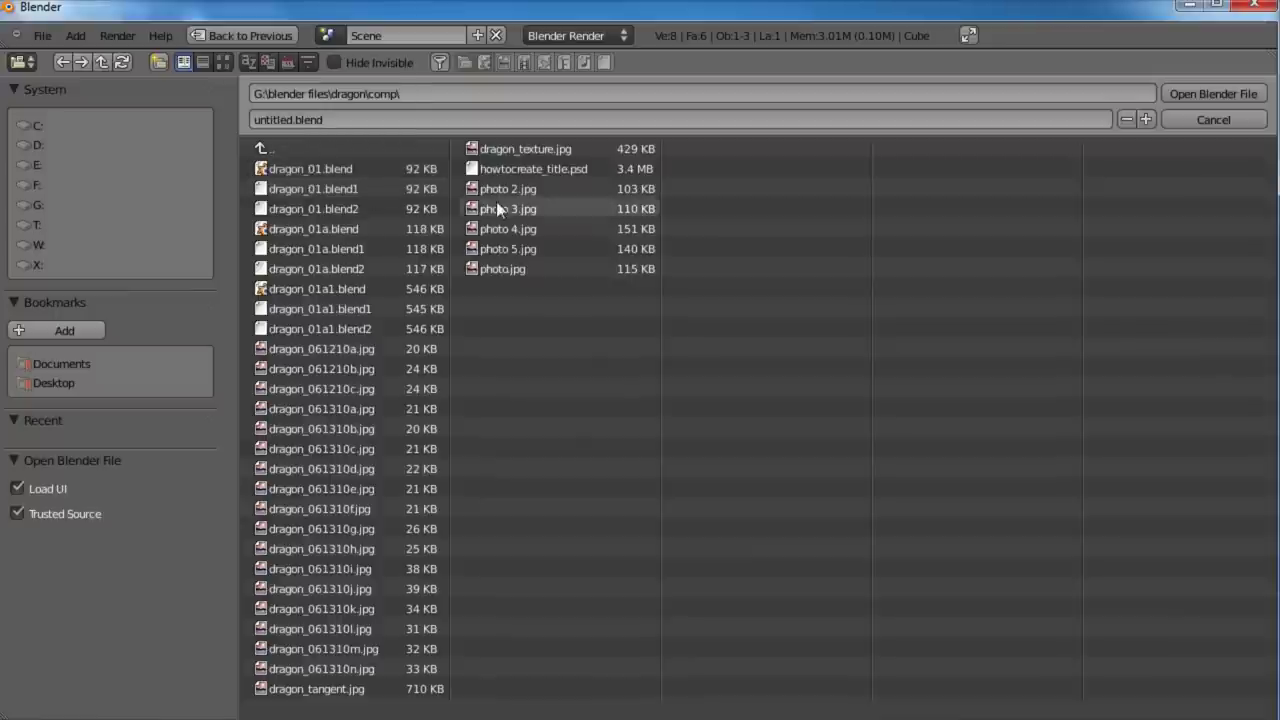
click(336, 288)
click(1210, 94)
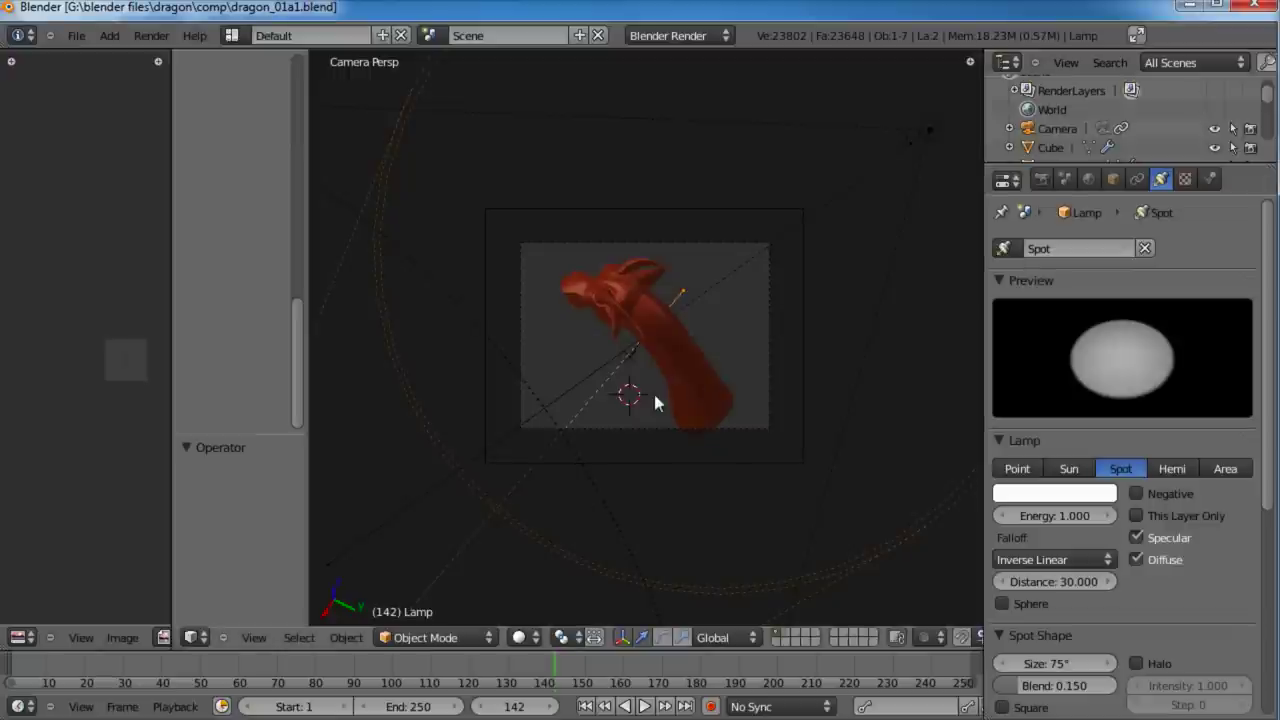
Step: Select the dragon mesh and look at it together with its camera and lamps from outside the camera view
right_click(716, 432)
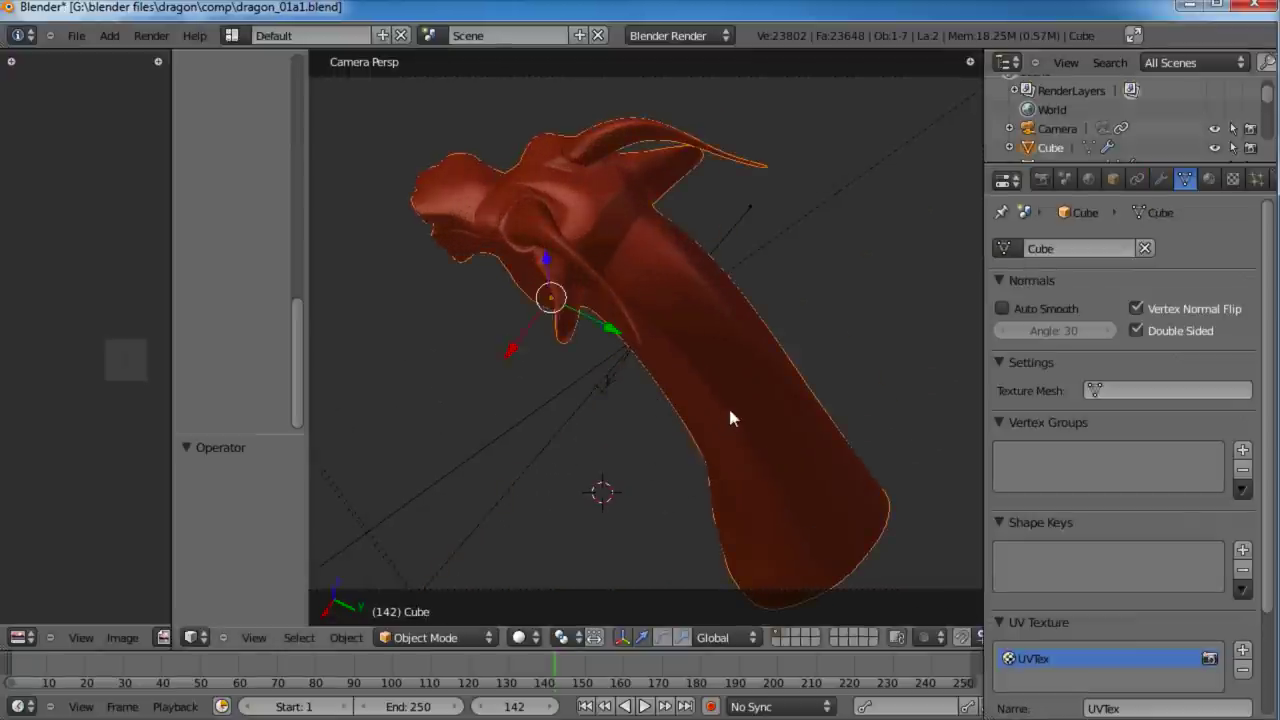
key(KP_0)
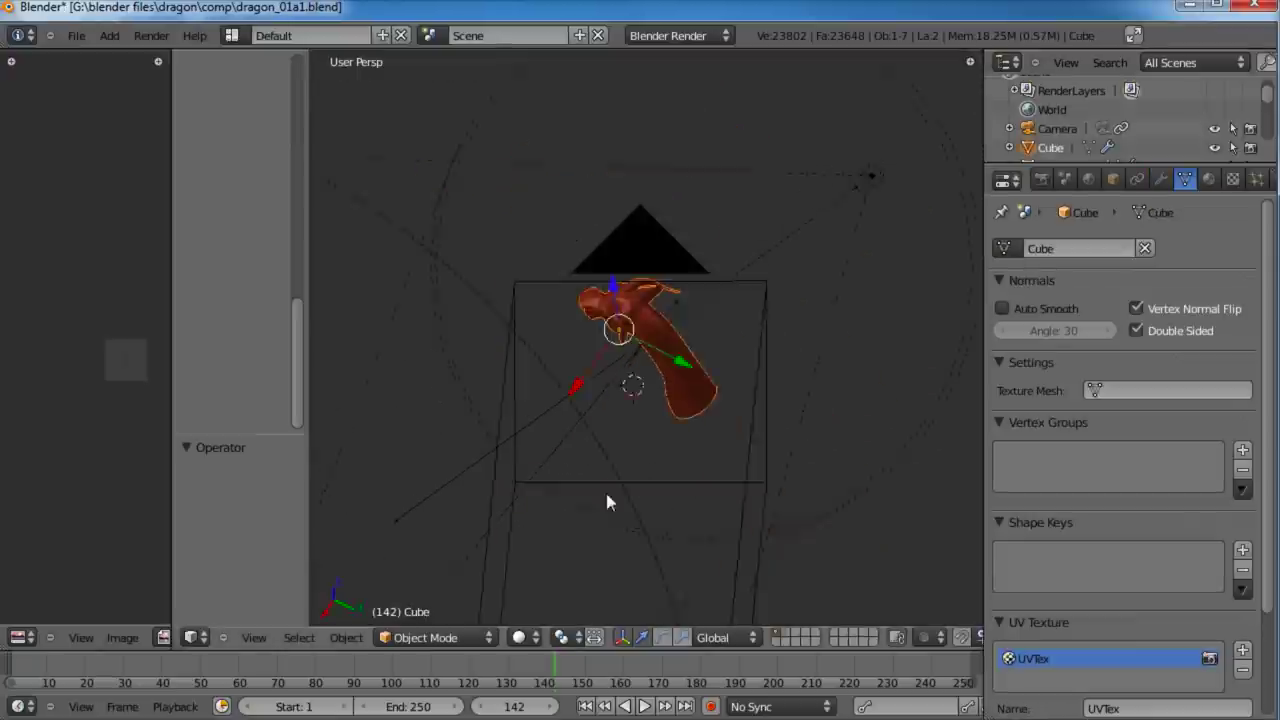
middle_drag(638, 498, 683, 384)
scroll(682, 404, down, 1)
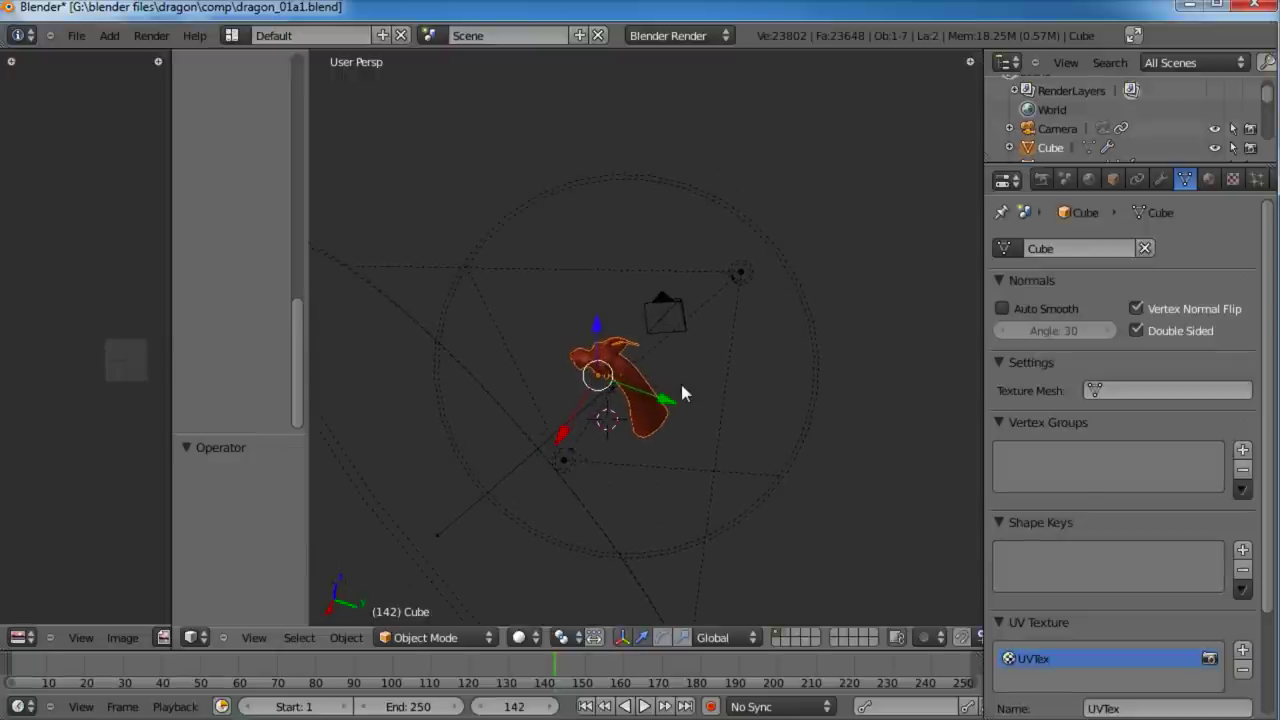
Step: Start a new default scene in place of the open dragon file
click(76, 36)
click(88, 57)
click(86, 58)
Step: Enable Emulate 3 Button Mouse in the input preferences and save the settings as default
click(77, 36)
click(140, 207)
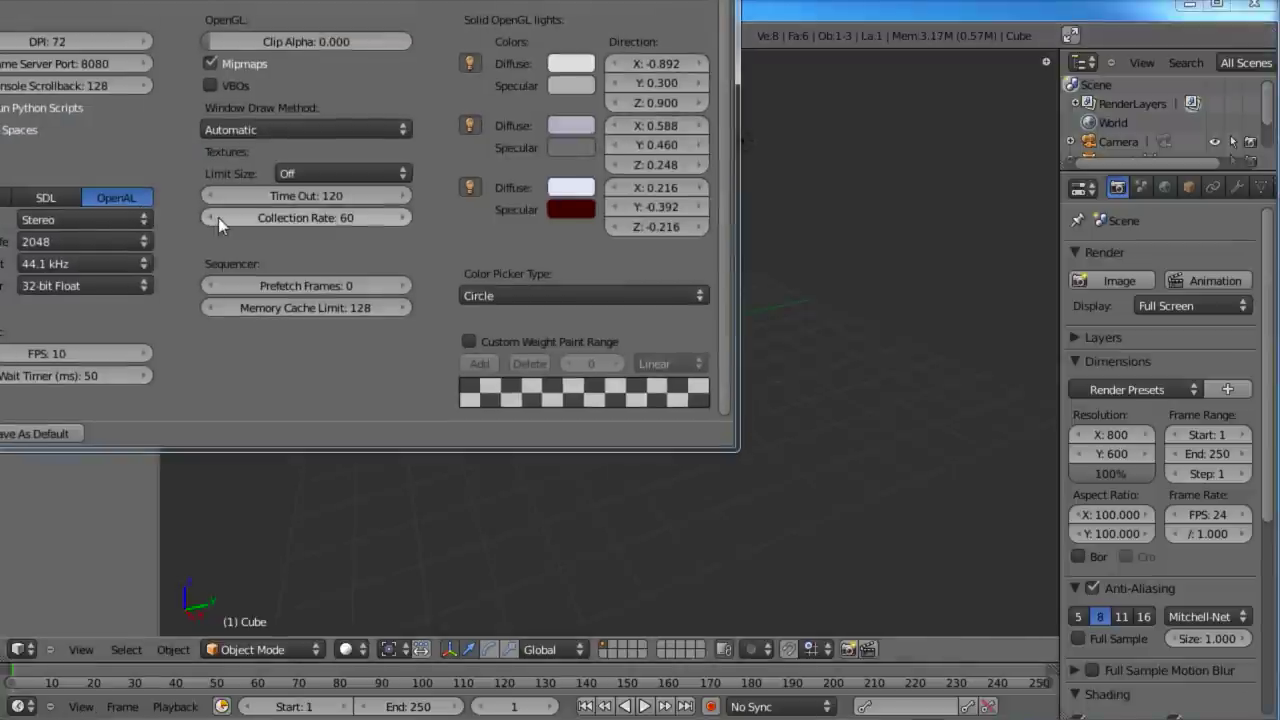
click(213, 0)
drag(192, 0, 284, 16)
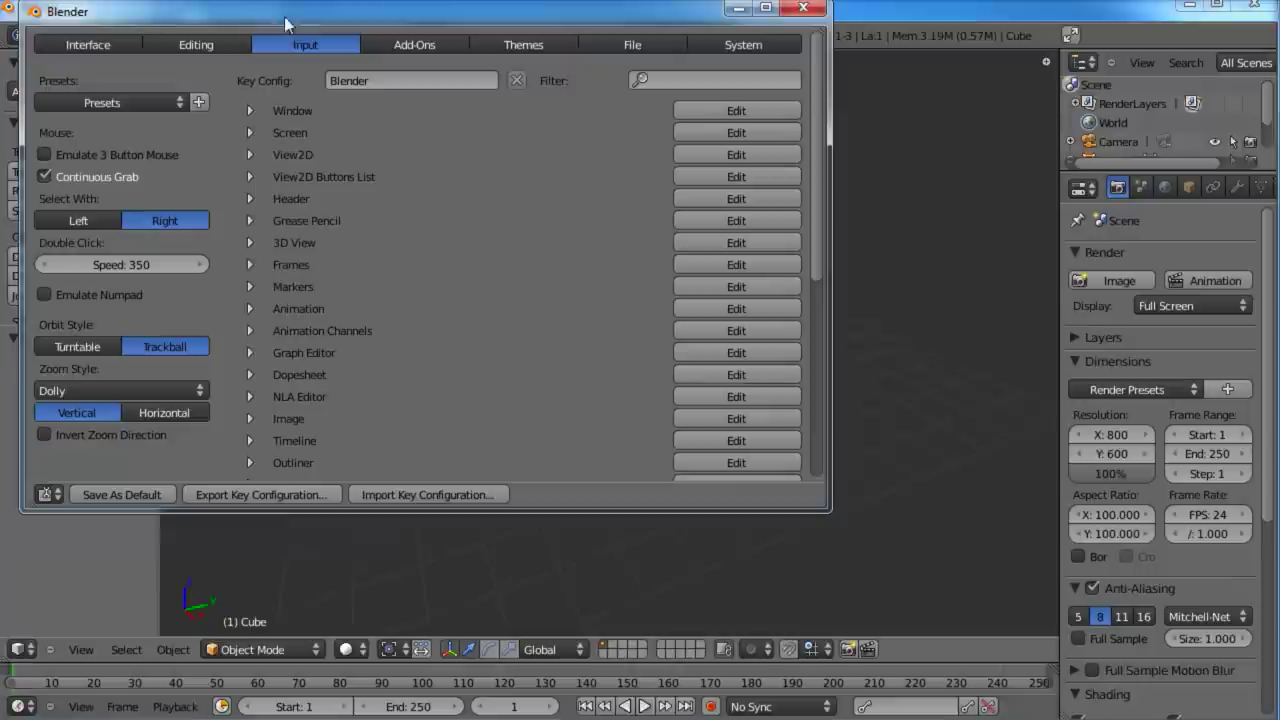
click(45, 155)
click(135, 496)
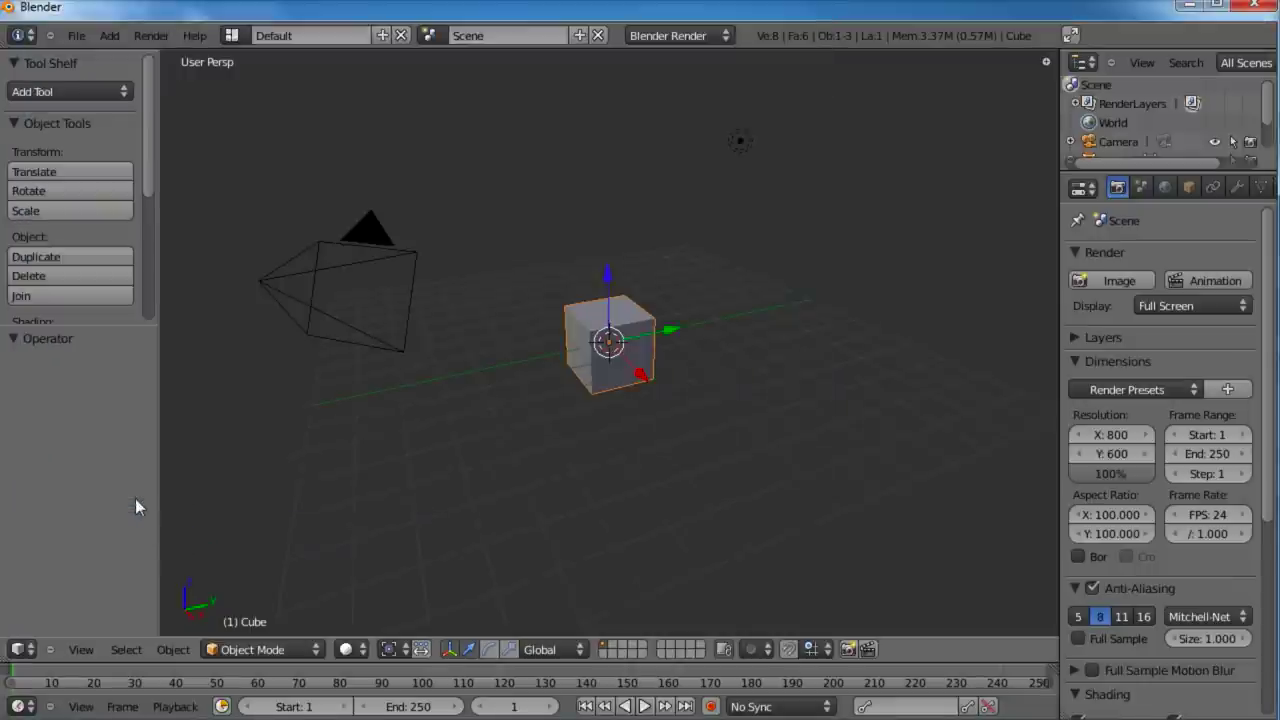
Step: Reopen dragon_01a1.blend from the recently used files
click(79, 38)
mouse_move(110, 93)
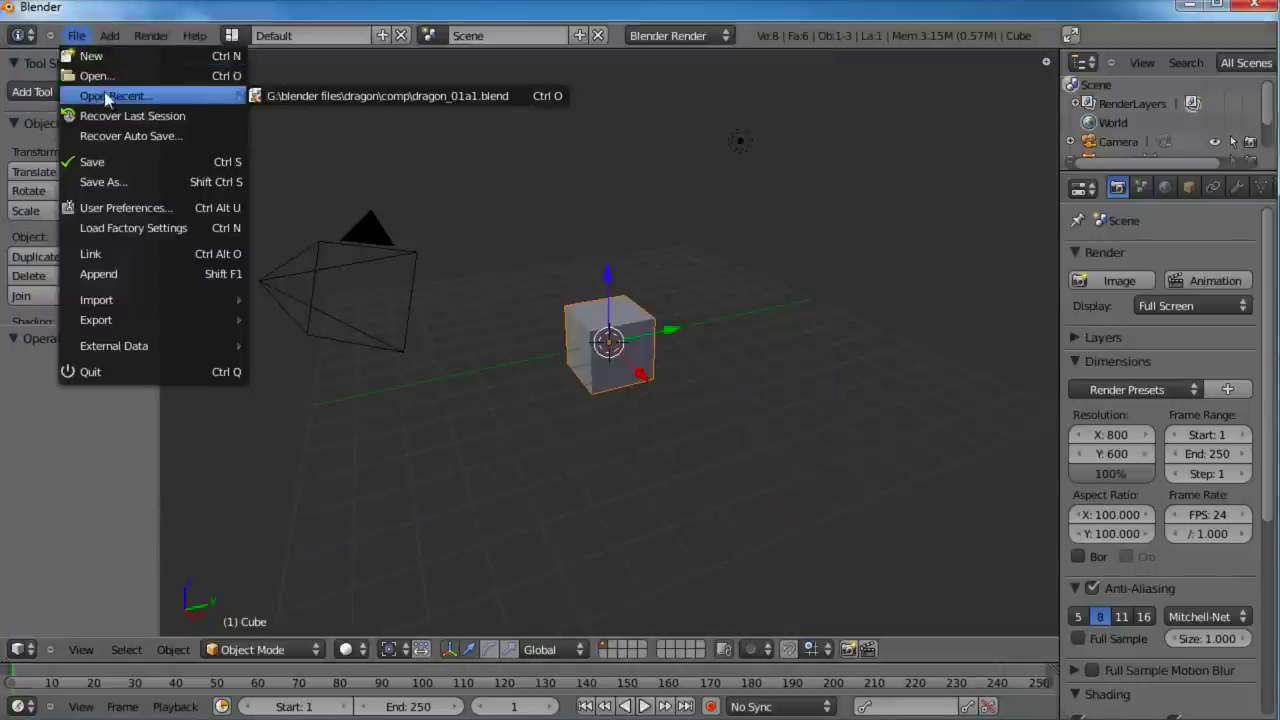
click(290, 95)
Step: Examine the dragon's head, horns and neck from the side and from the front
alt+drag(500, 343, 601, 276)
alt+drag(750, 230, 693, 234)
middle_drag(694, 236, 592, 399)
scroll(597, 350, up, 6)
shift+middle_drag(609, 243, 582, 419)
alt+drag(583, 427, 726, 271)
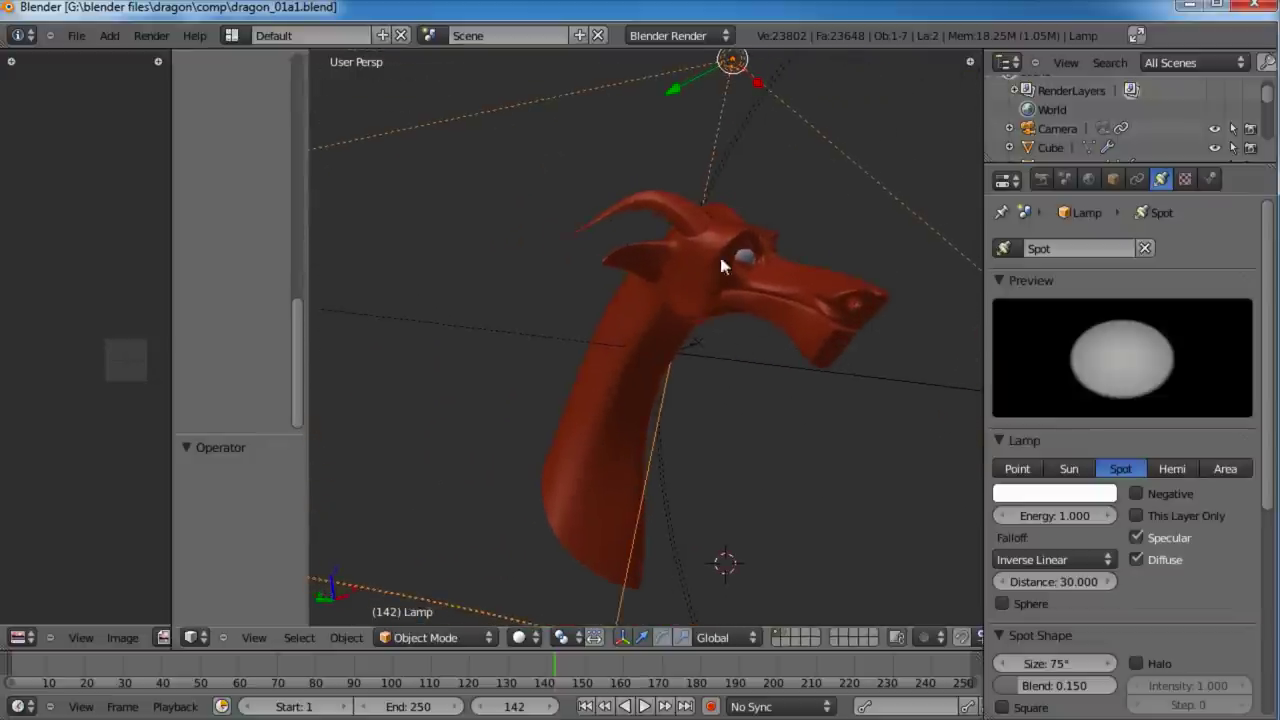
alt+drag(815, 322, 634, 362)
scroll(625, 368, up, 4)
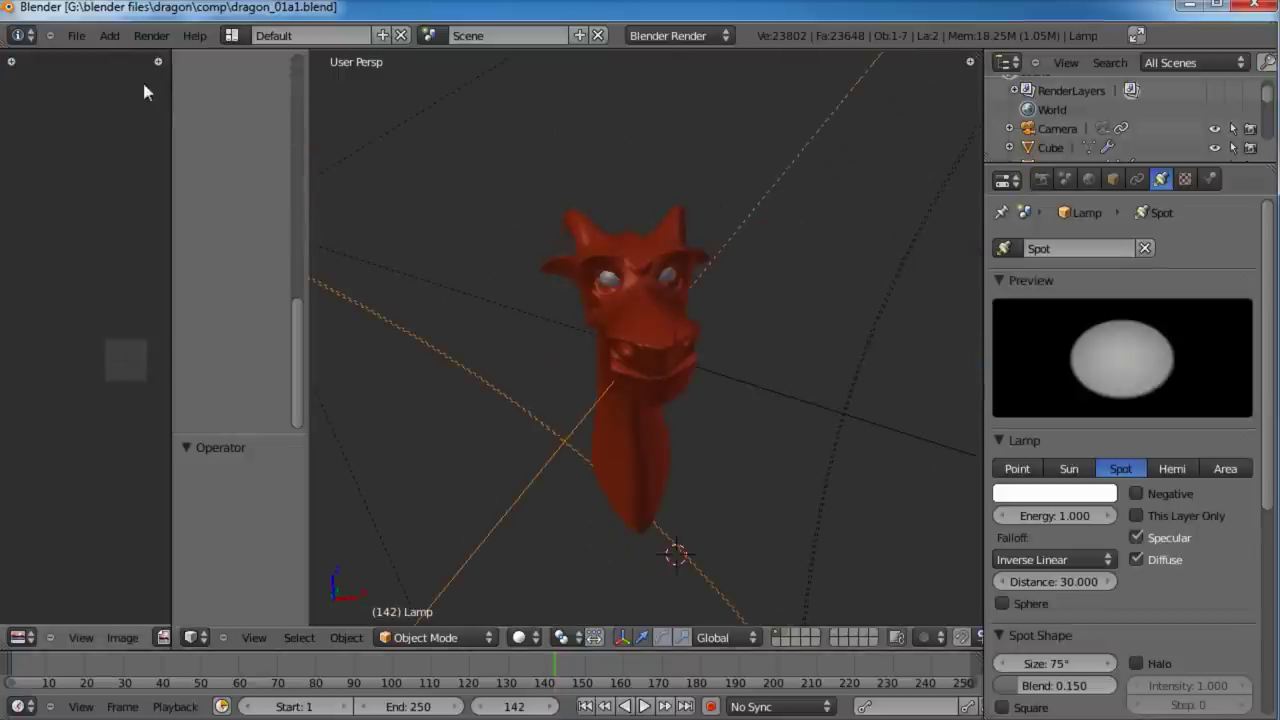
Step: Start a new scene and put the default cube into Edit Mode in an enlarged top view
click(77, 36)
click(80, 53)
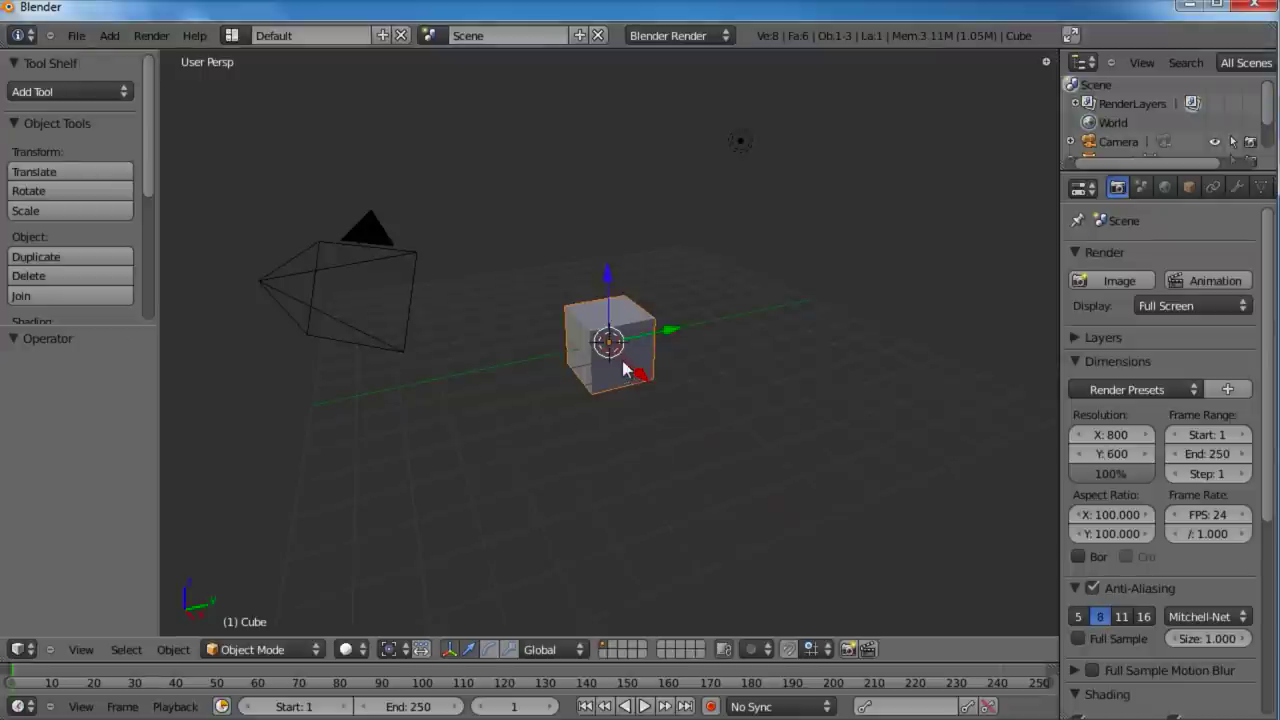
key(KP_7)
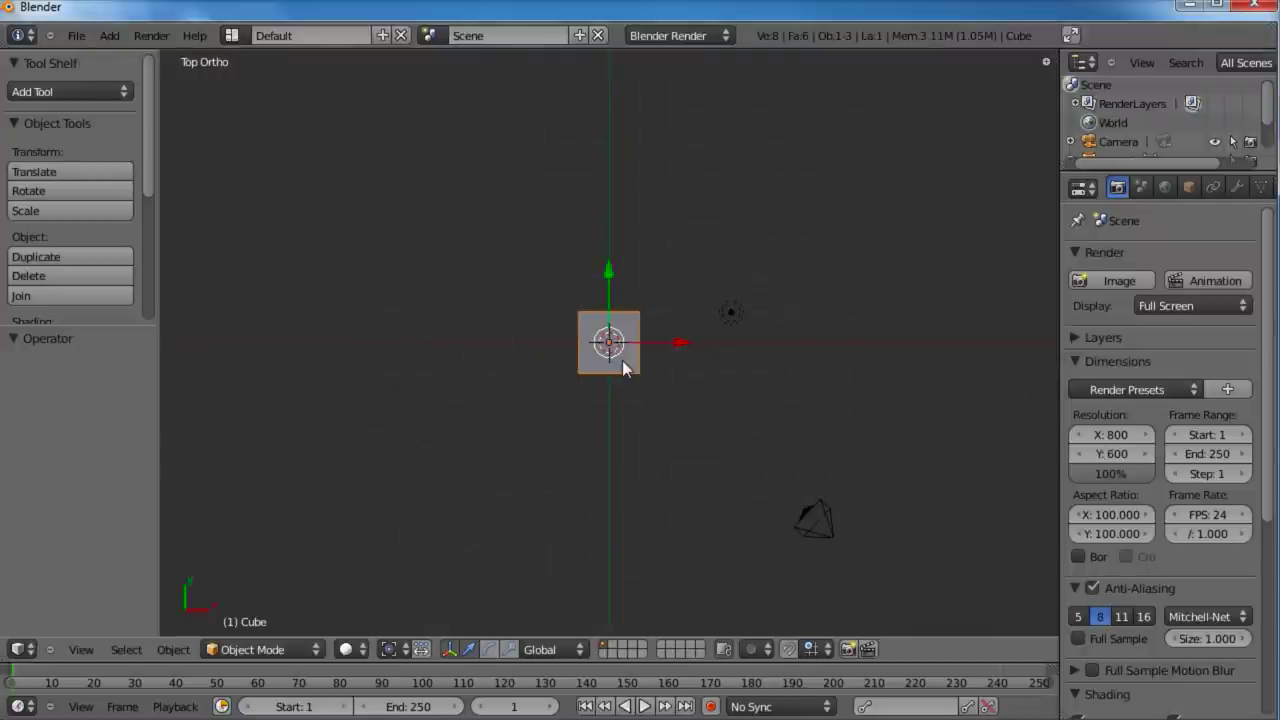
scroll(622, 360, up, 8)
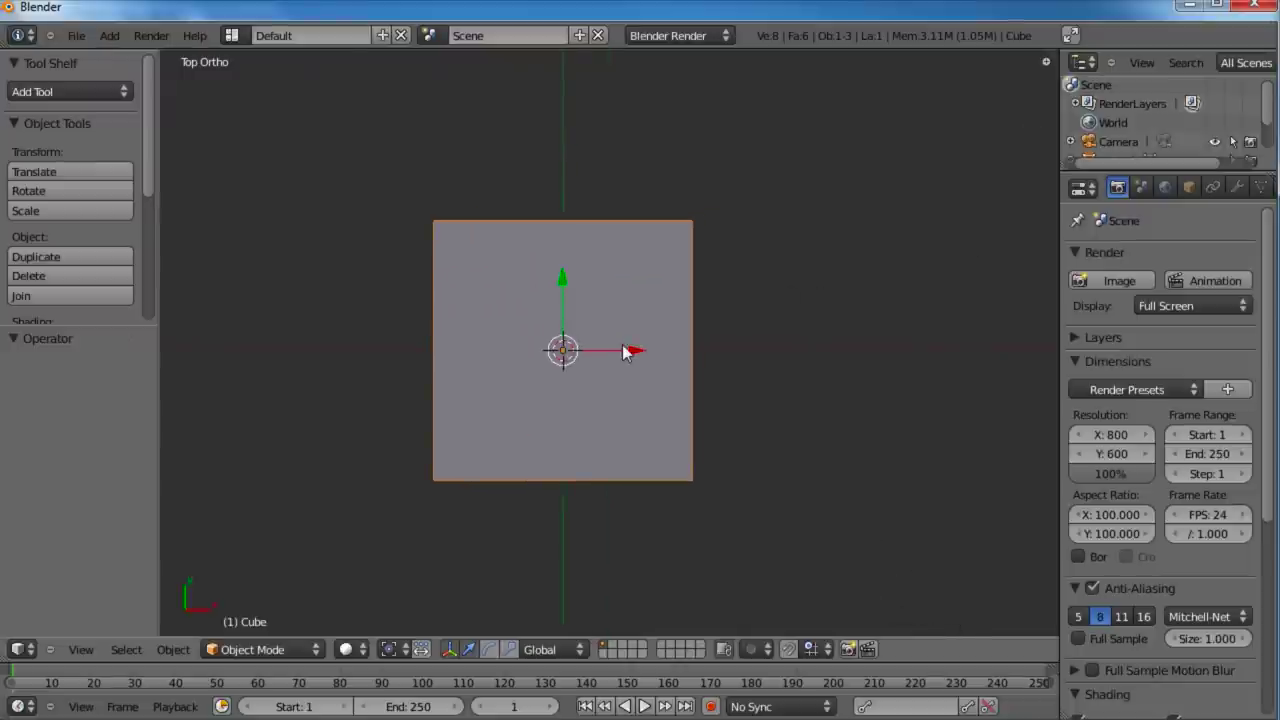
key(Tab)
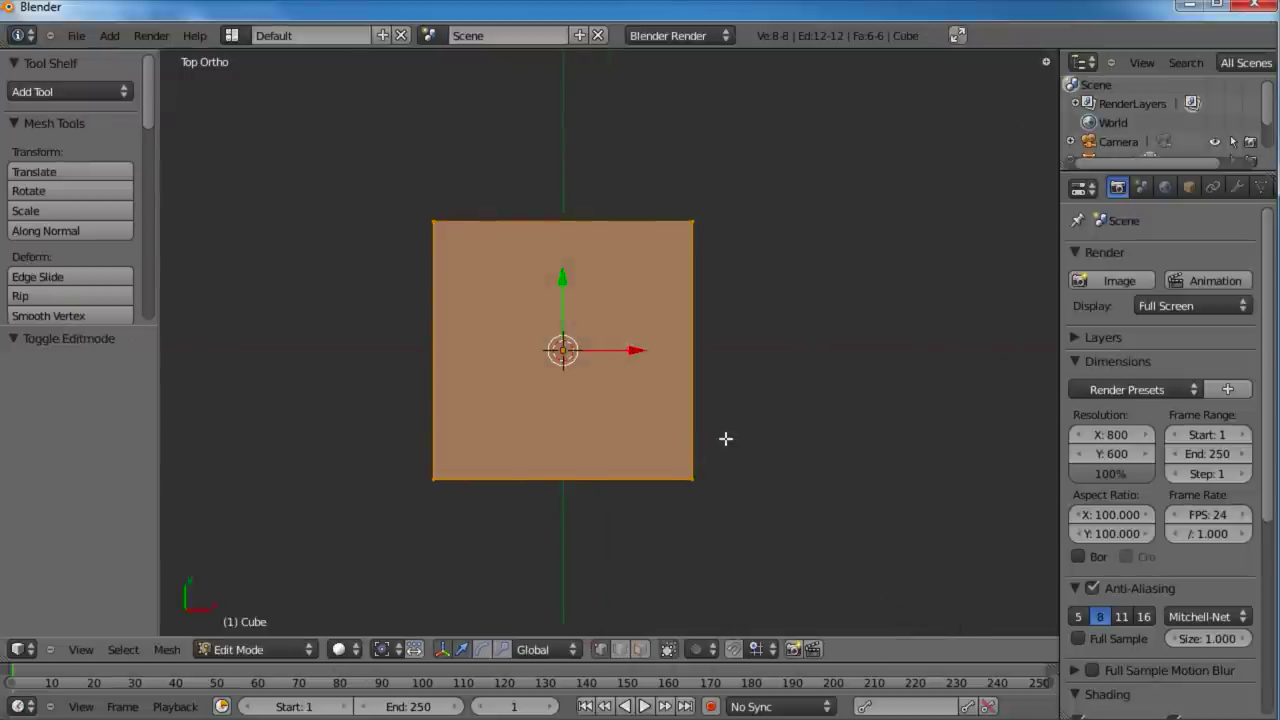
Step: Subdivide the whole cube with the number of cuts set to 3
key(w)
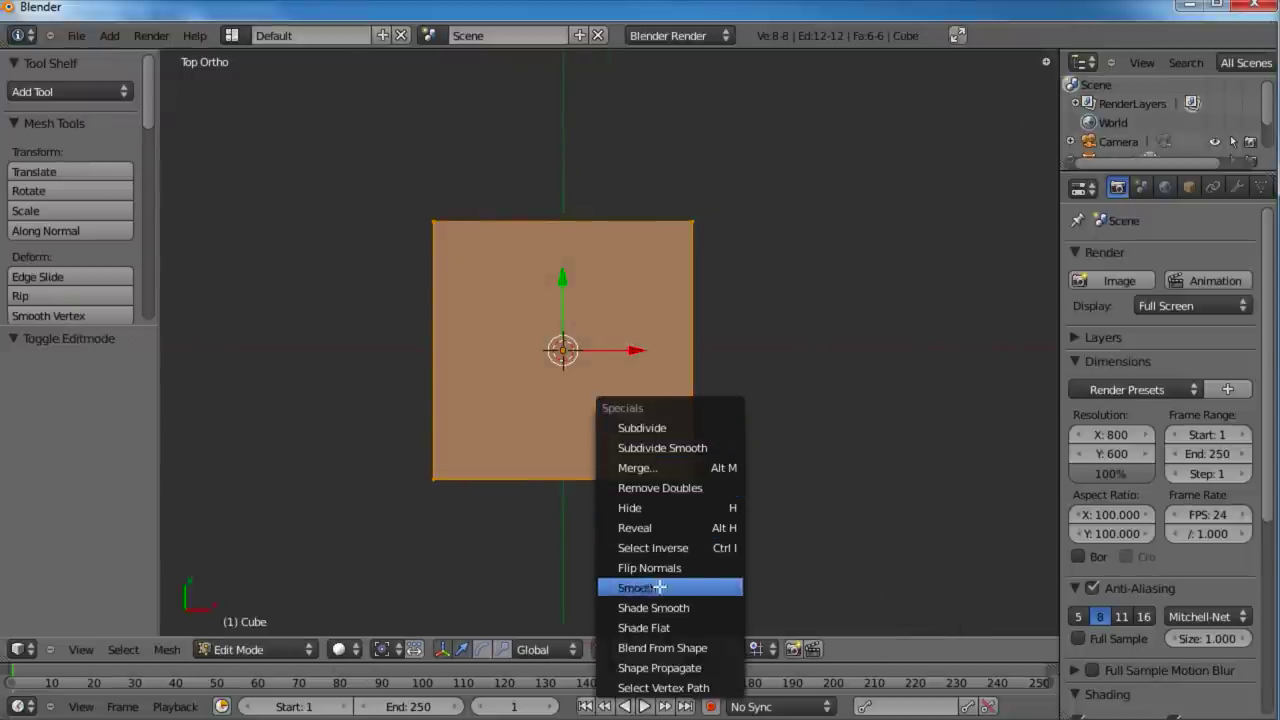
click(663, 427)
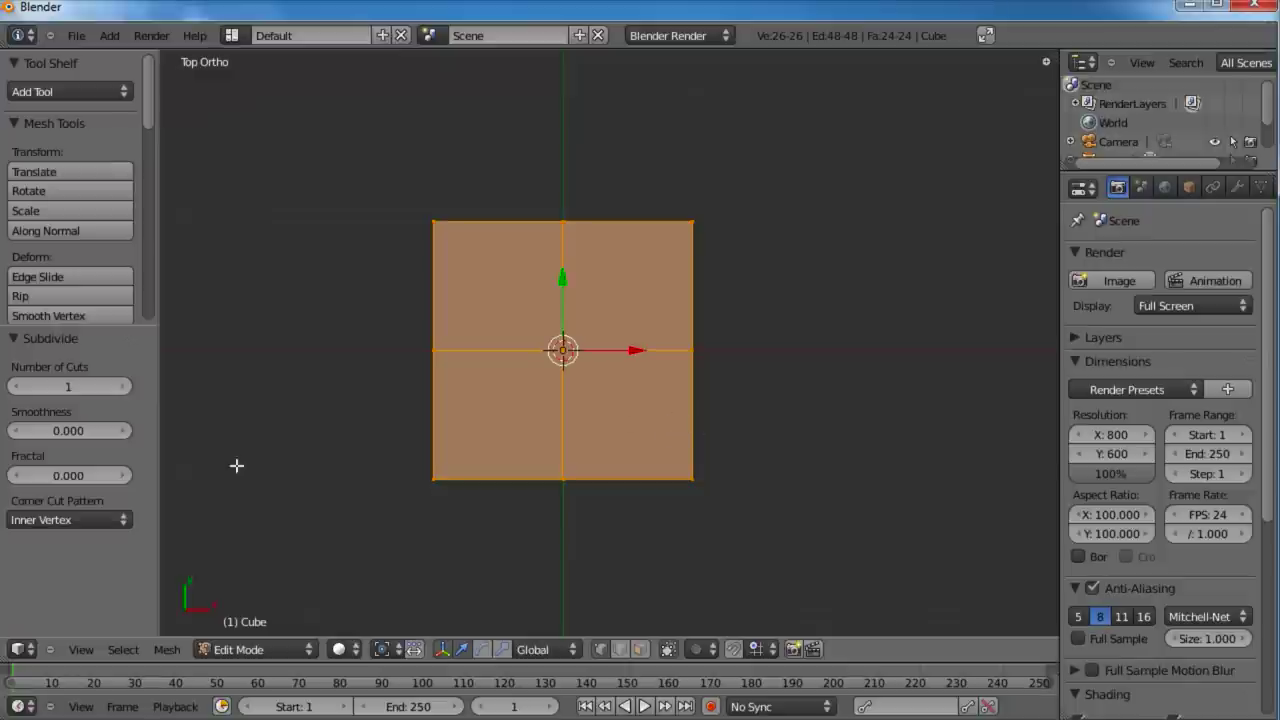
click(120, 387)
click(120, 387)
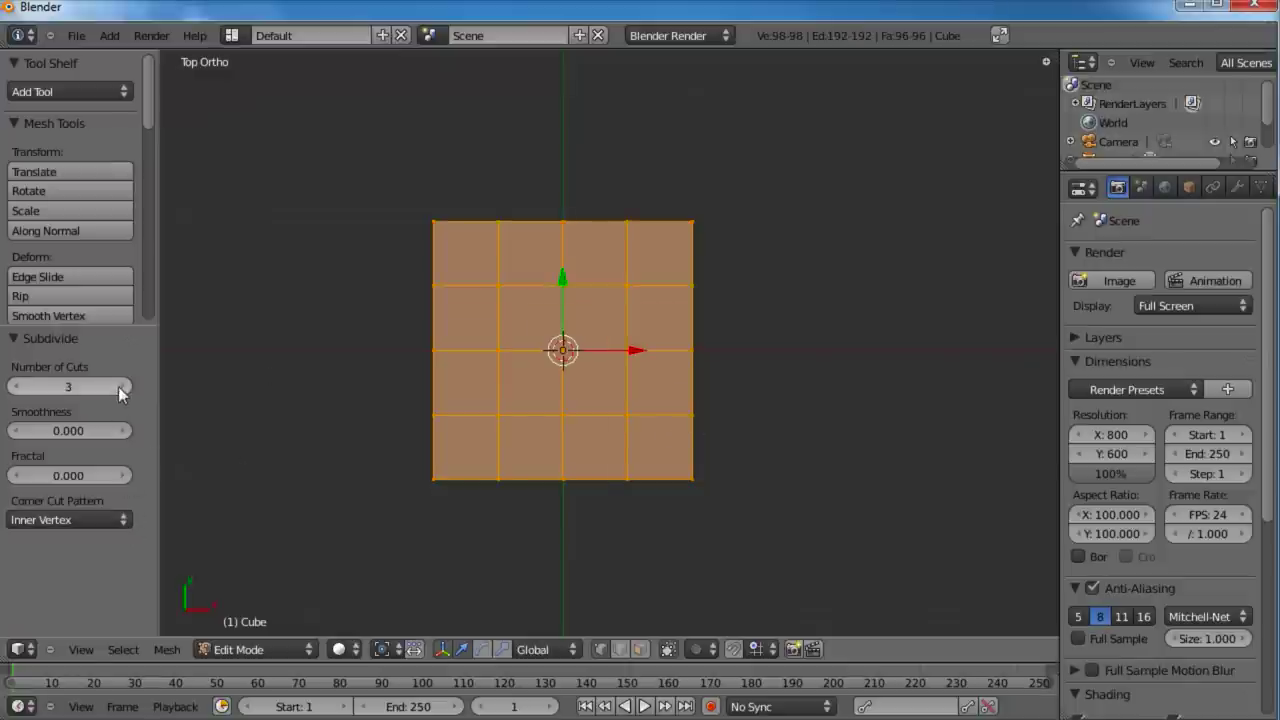
Step: Box-select the visible top vertices on the cube's negative X half and delete those vertices
key(a)
key(b)
drag(523, 186, 390, 527)
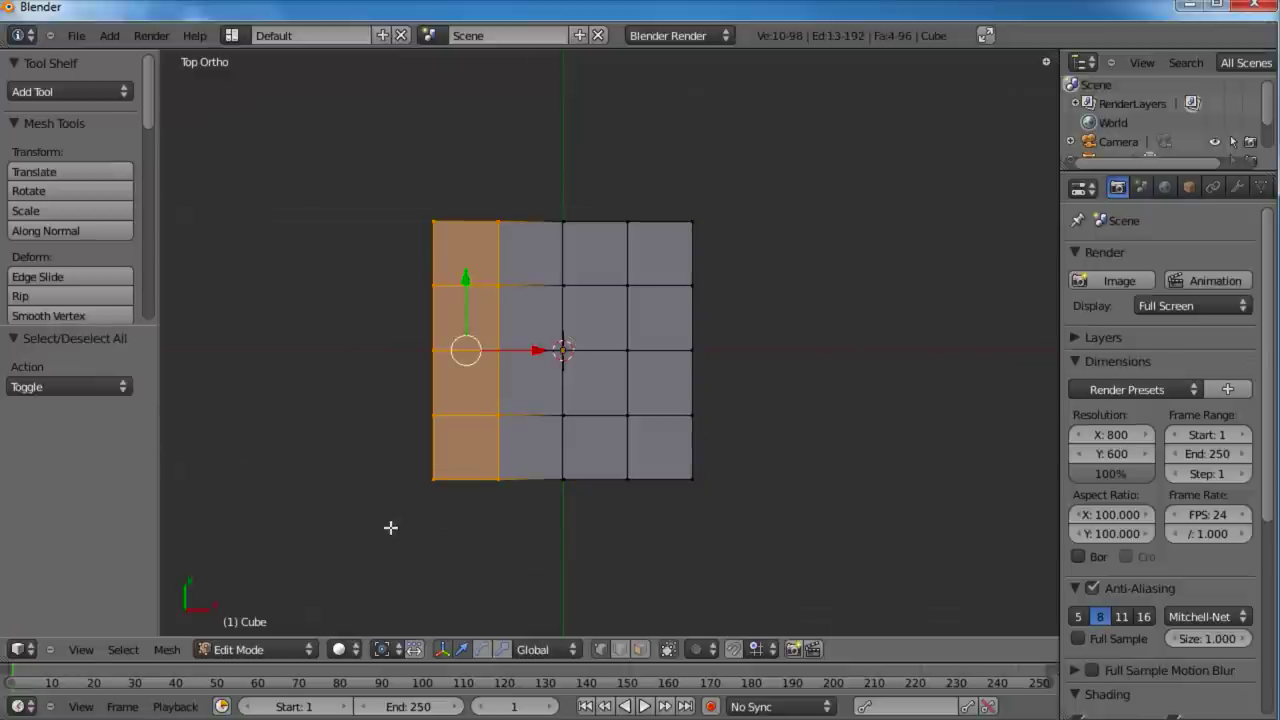
key(x)
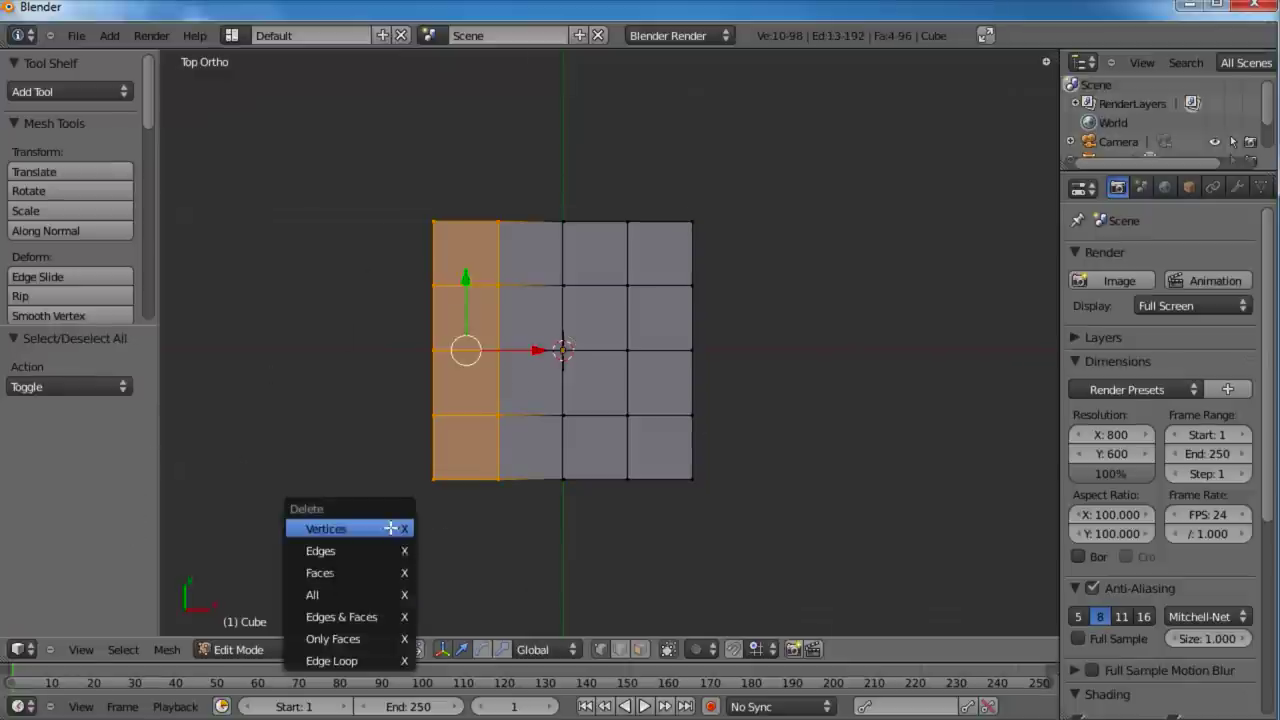
click(402, 528)
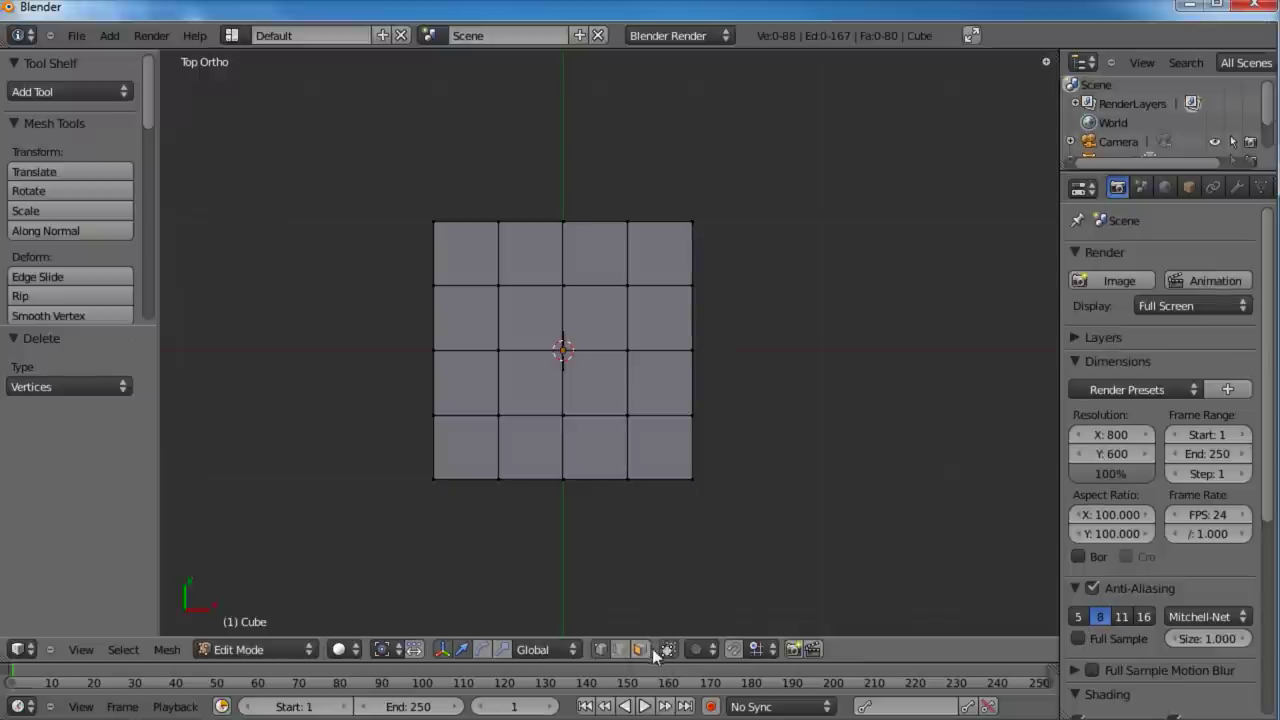
Step: Box-select vertices on the negative X half from above and examine from several angles which ones were picked
key(b)
drag(534, 157, 381, 530)
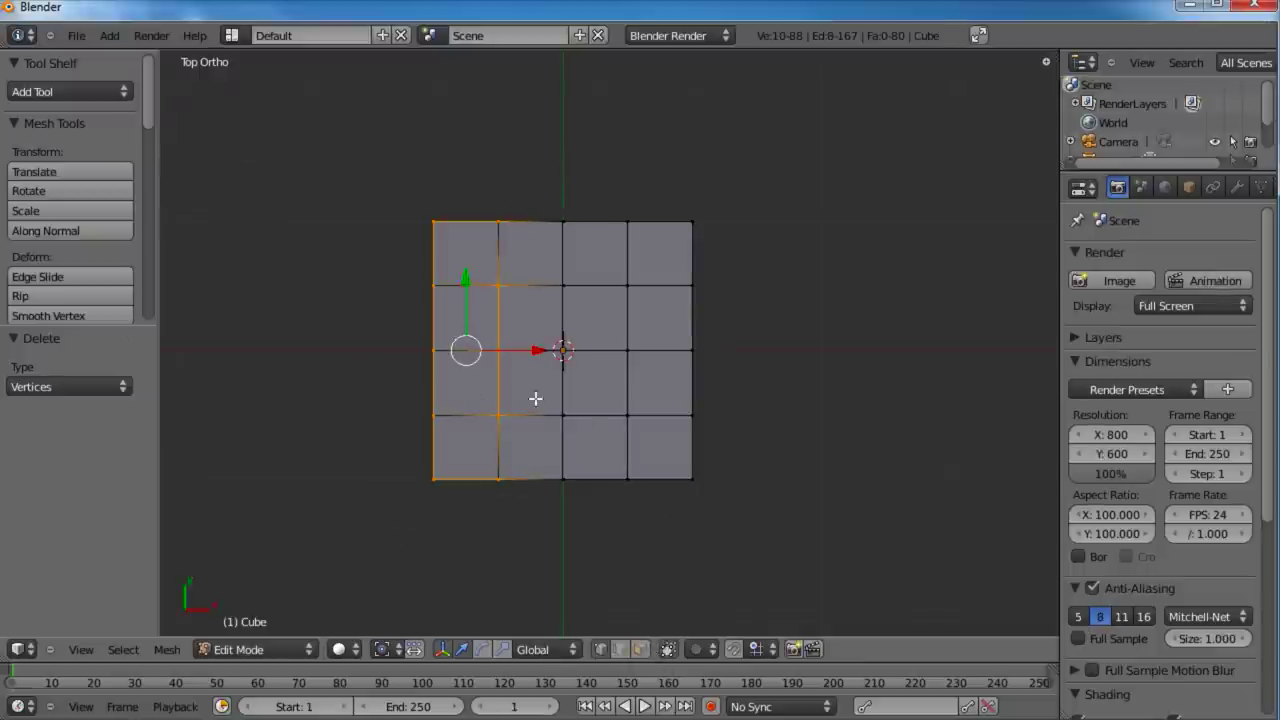
middle_drag(592, 489, 624, 254)
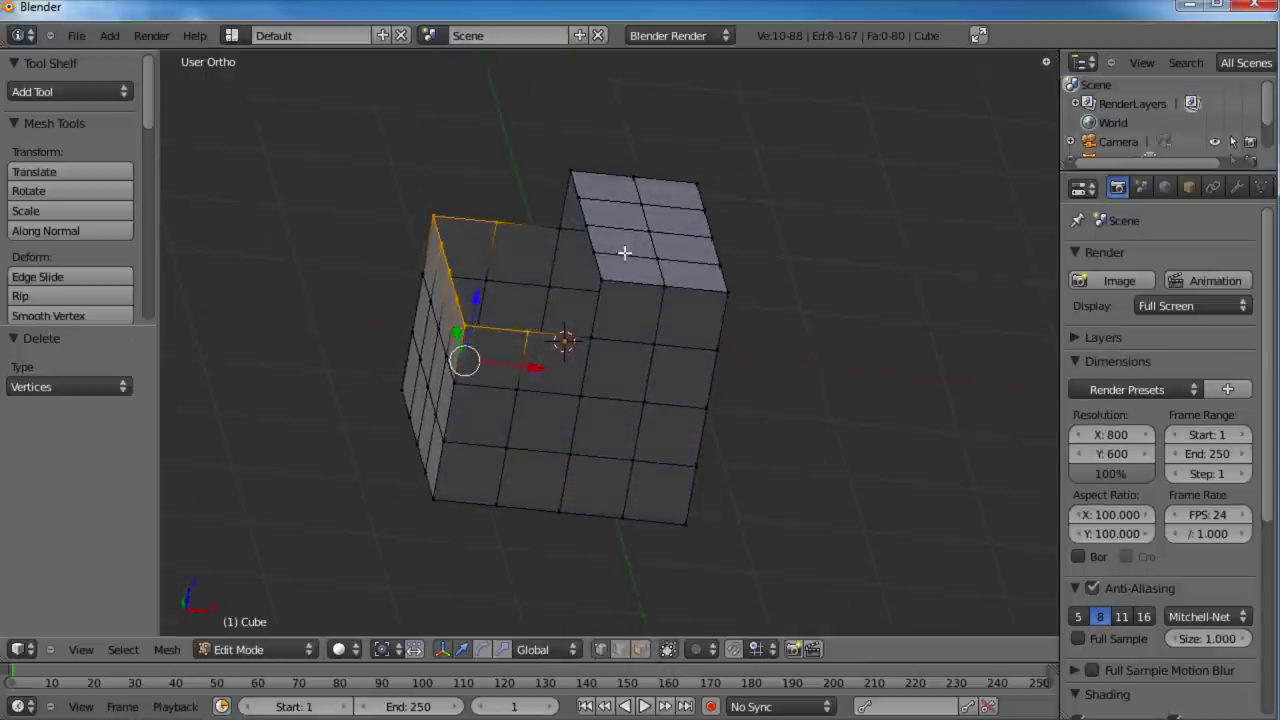
middle_drag(620, 346, 510, 256)
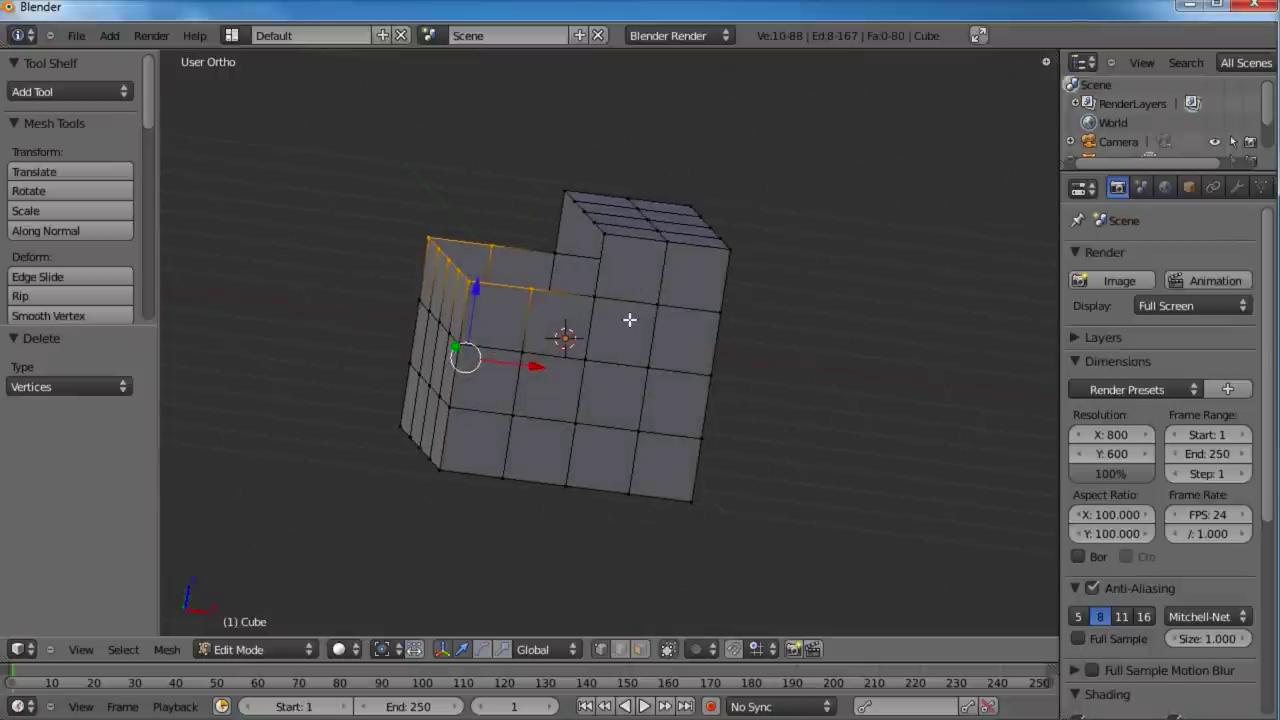
key(KP_7)
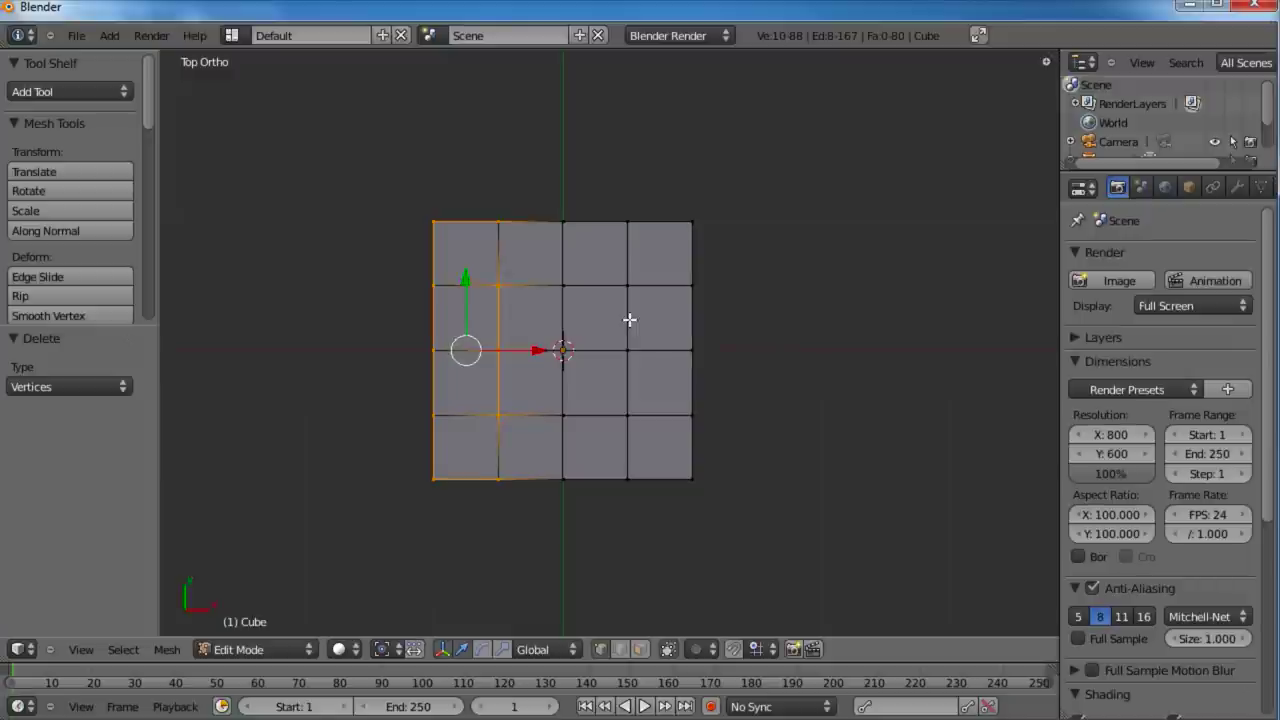
middle_drag(569, 433, 589, 277)
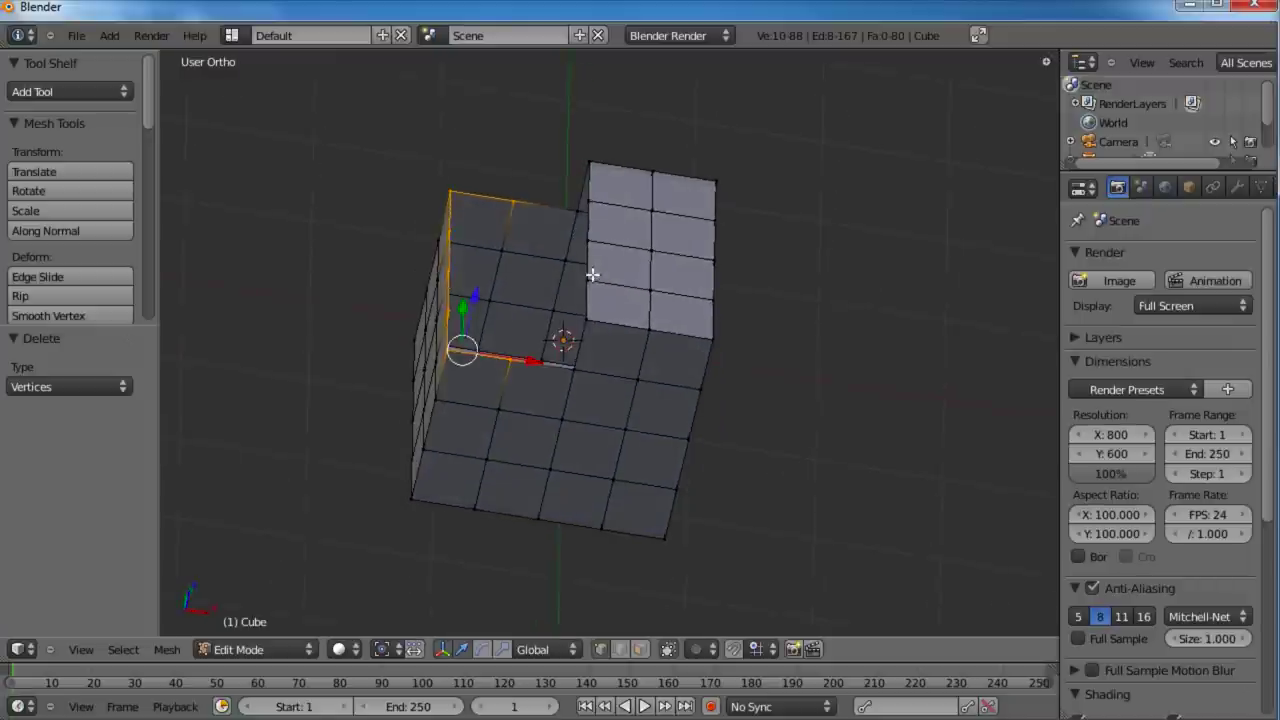
Step: Select all remaining vertices on the cube's negative X half, including the hidden ones, and delete them
key(a)
key(b)
drag(548, 171, 289, 614)
key(KP_7)
key(a)
key(b)
drag(534, 189, 414, 545)
key(x)
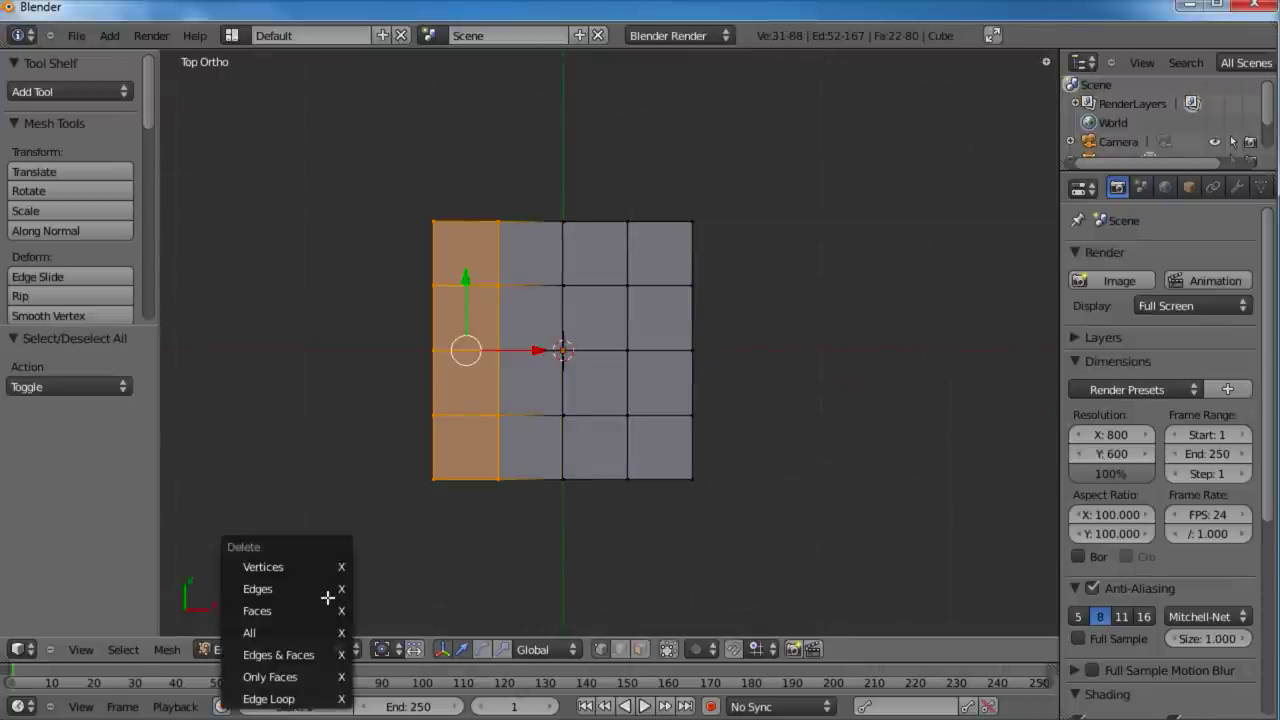
click(270, 567)
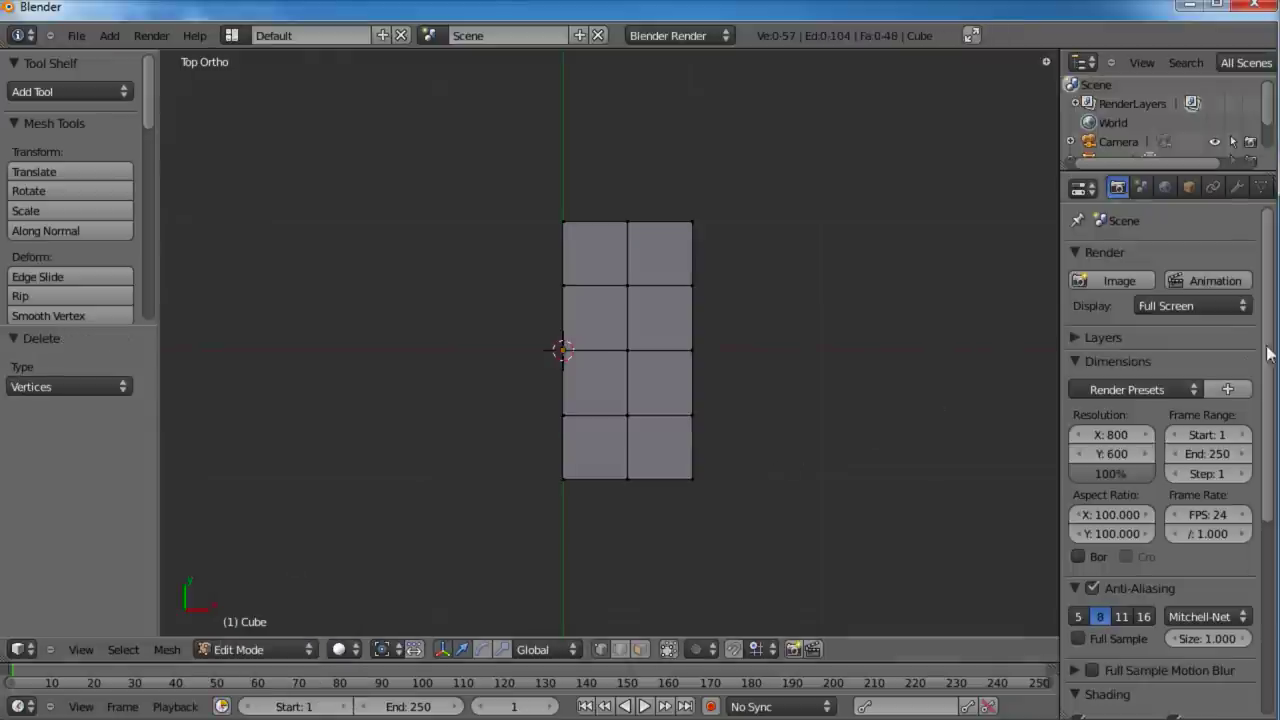
Step: Add a Mirror modifier to the remaining half of the cube
click(1237, 187)
click(1135, 281)
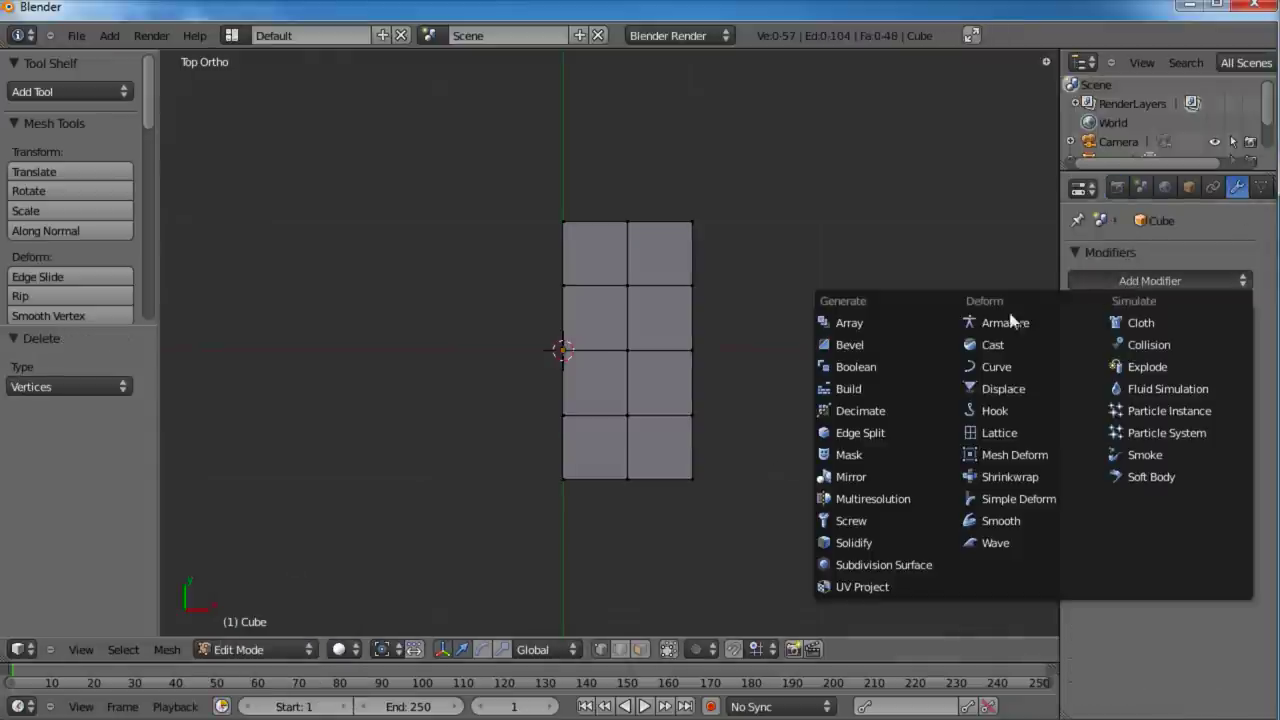
click(852, 477)
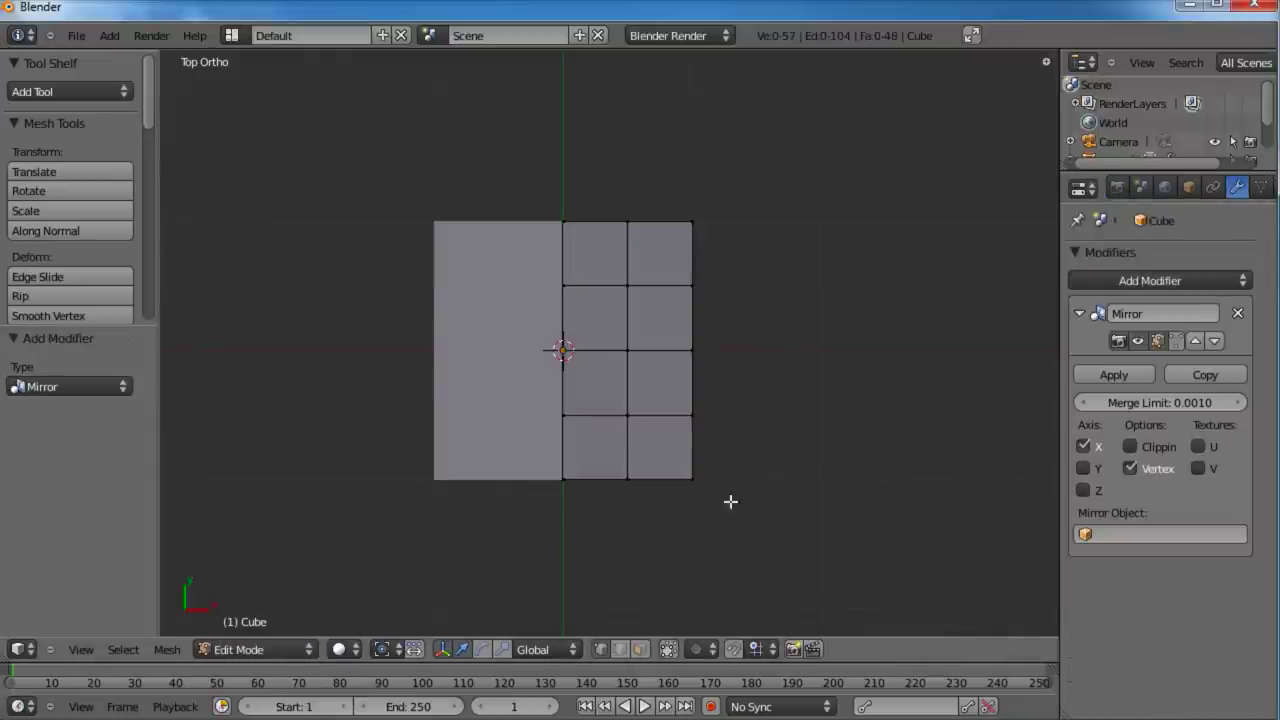
Step: In the right side view, select the whole mesh and stretch it along Y by a factor of about 2.17
middle_drag(697, 525, 624, 449)
key(KP_3)
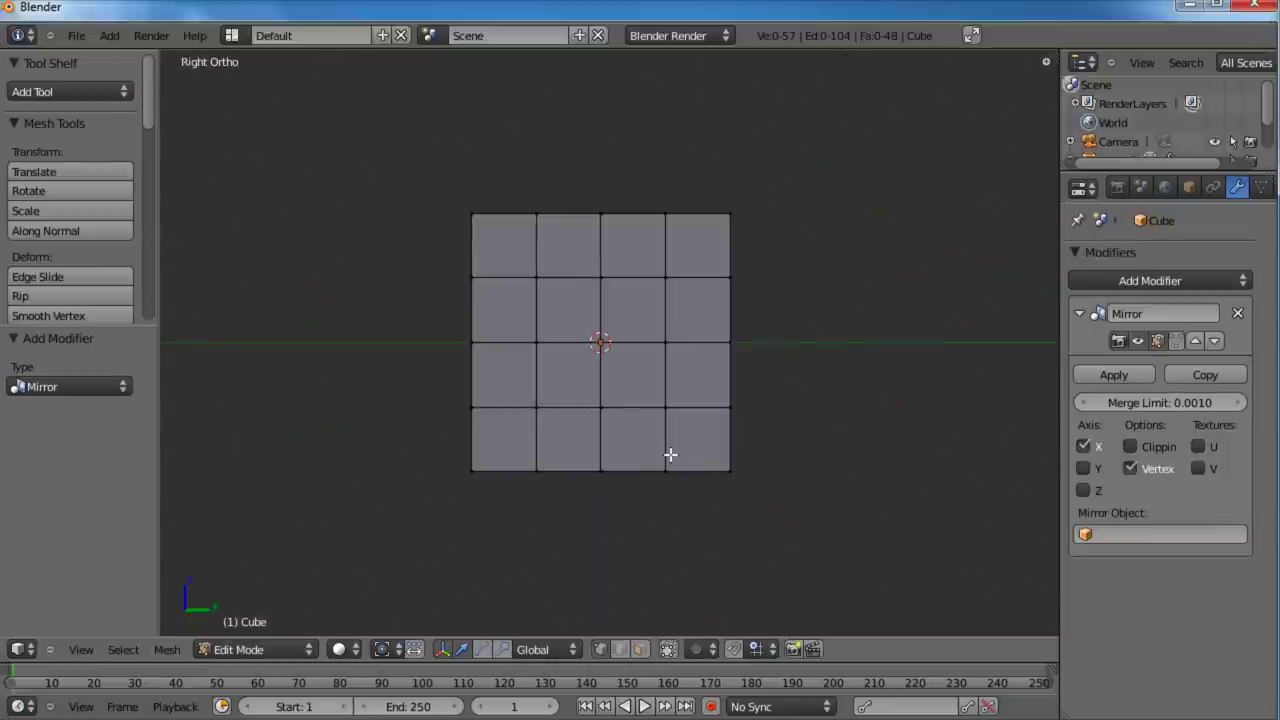
key(a)
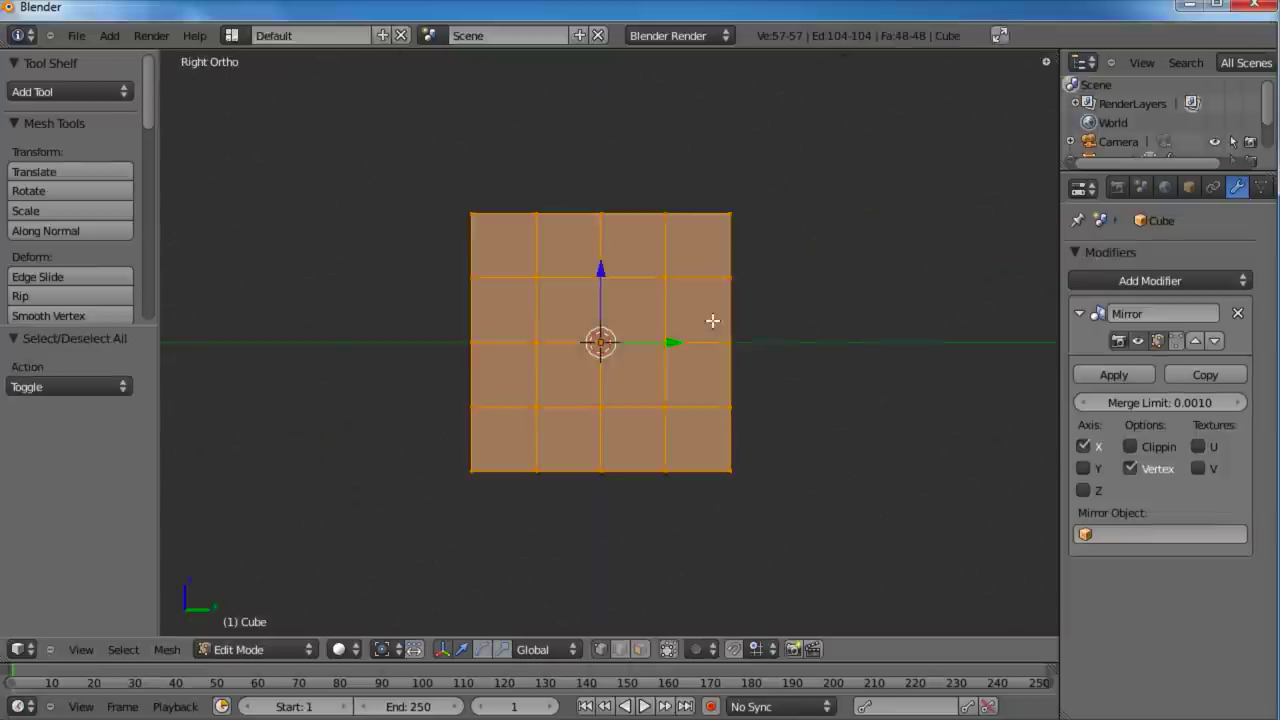
key(s)
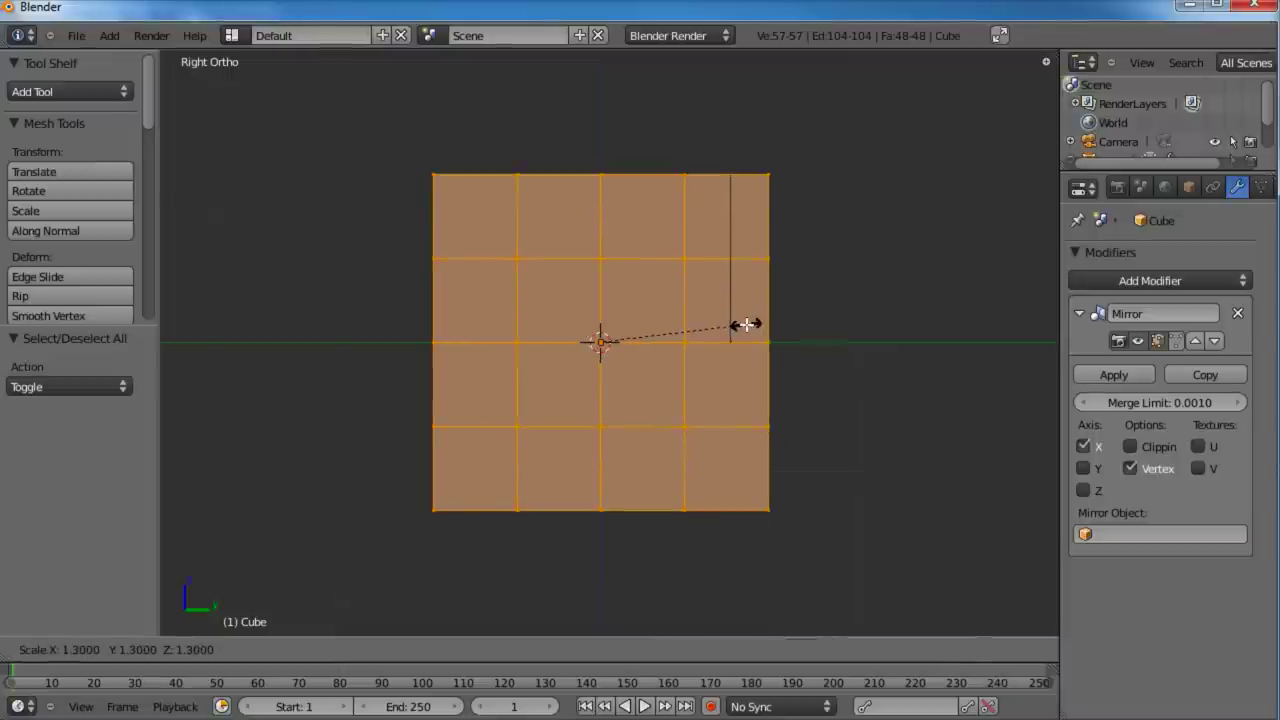
key(y)
click(846, 318)
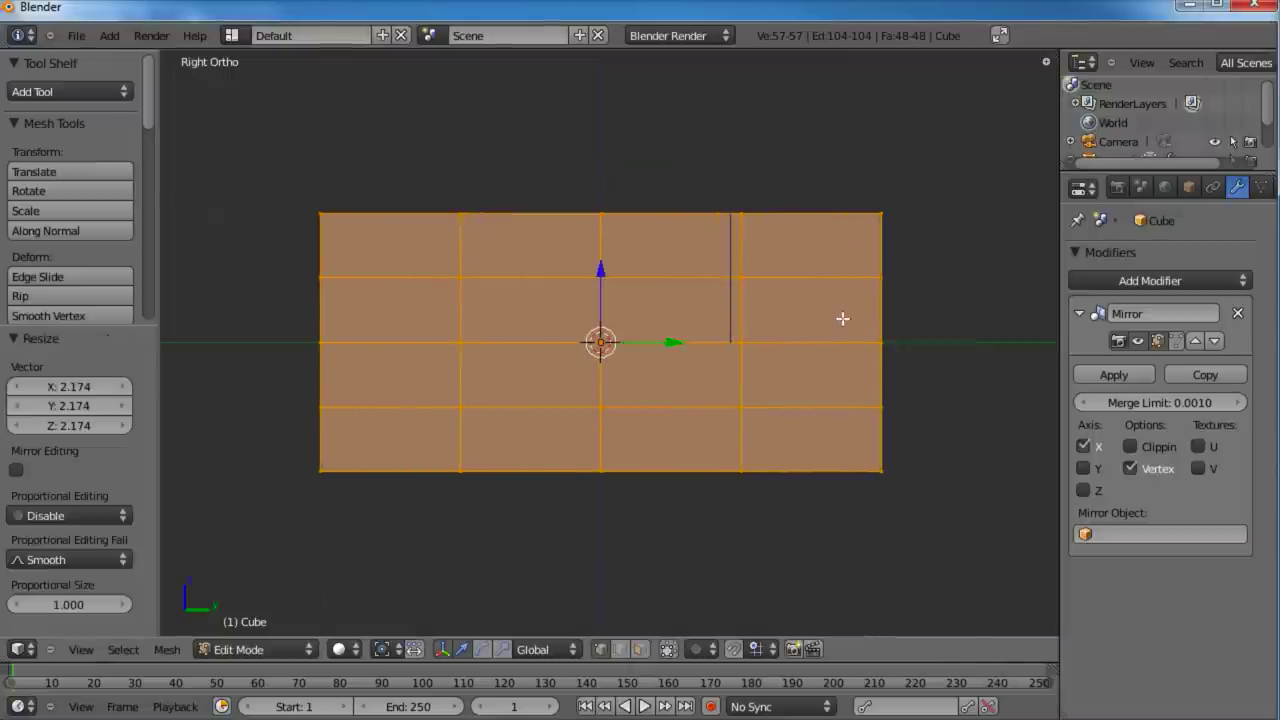
Step: Select the two outermost vertex columns at the negative Y end and scale them to about 0.55
key(a)
key(b)
drag(531, 169, 343, 514)
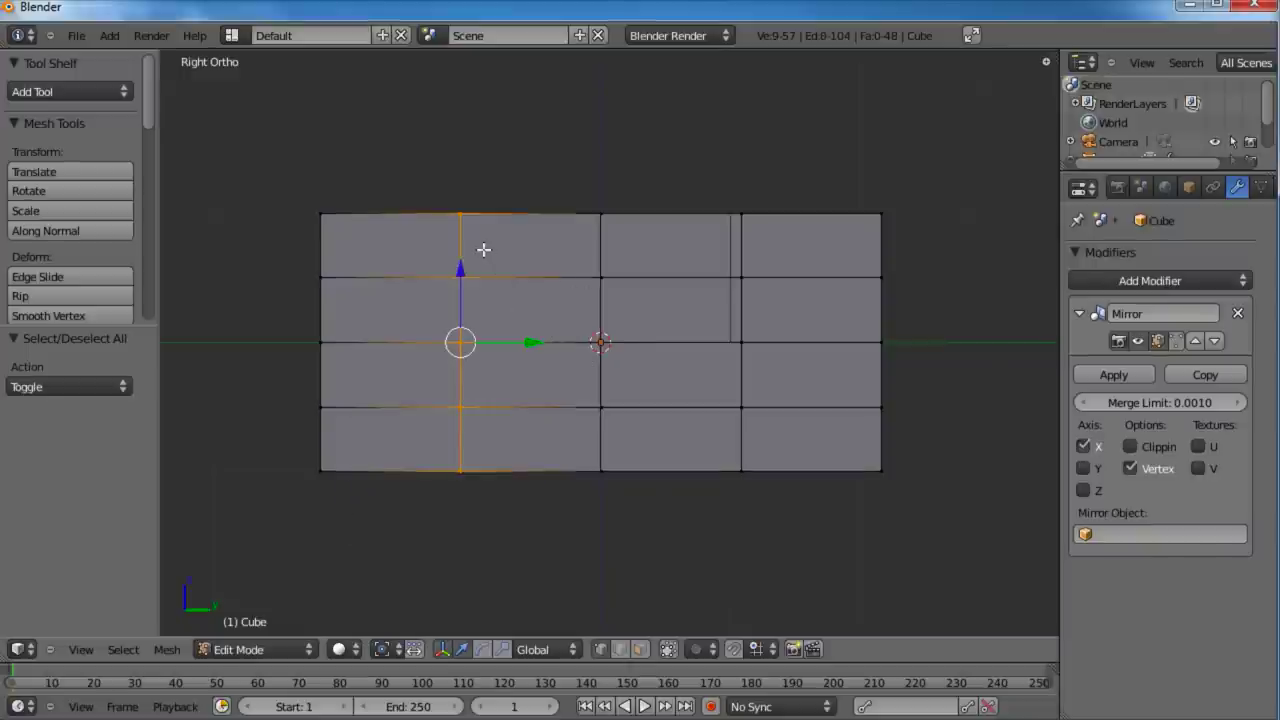
key(b)
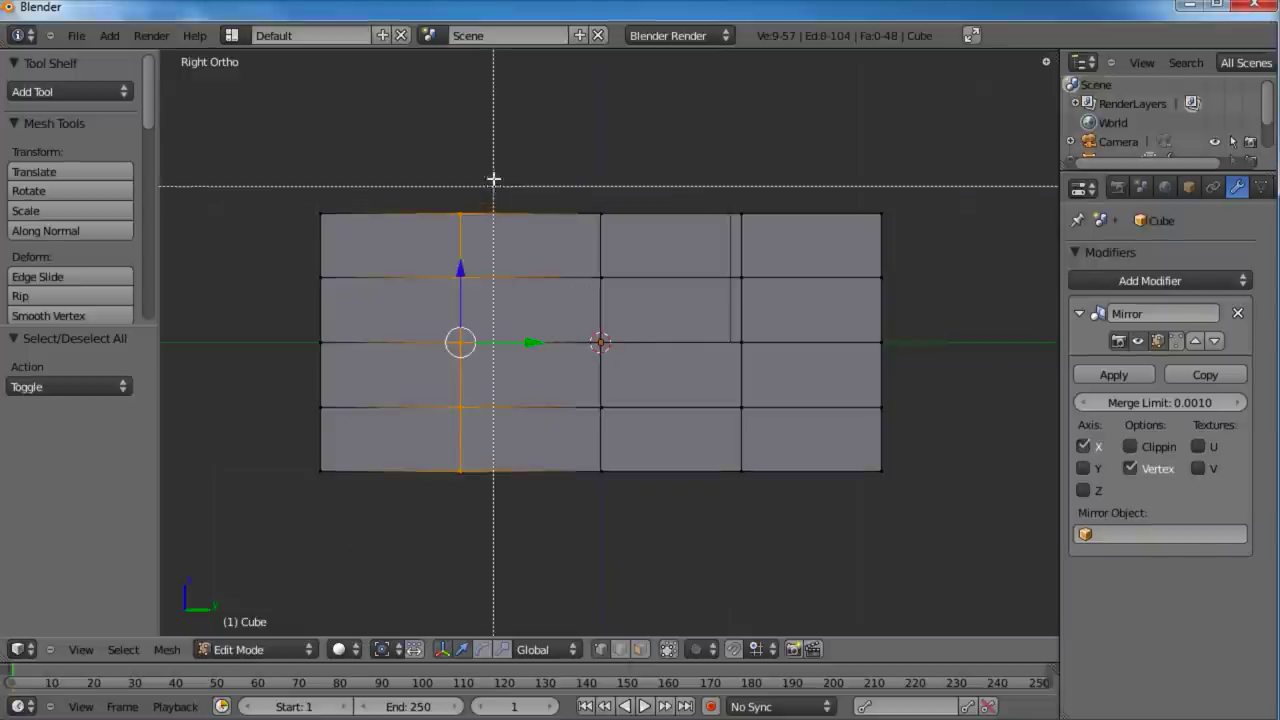
drag(507, 166, 397, 563)
key(b)
drag(400, 171, 260, 503)
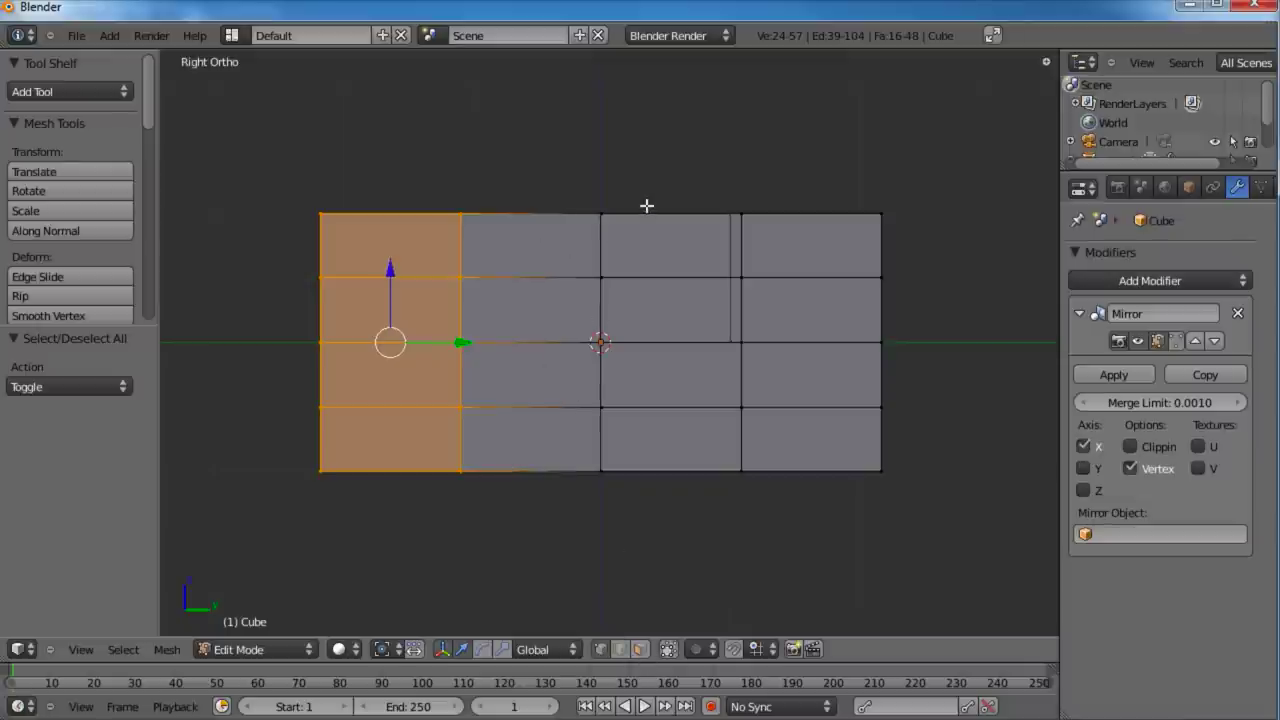
key(s)
click(600, 269)
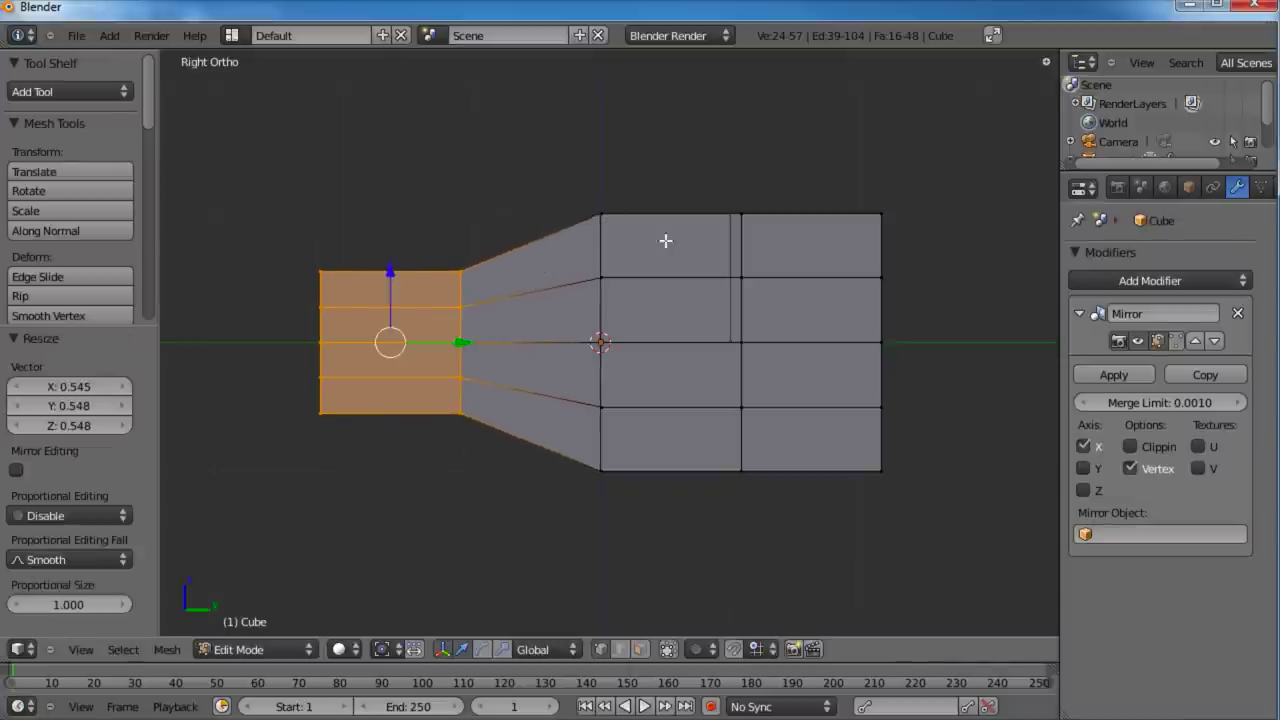
Step: Select the middle vertex loop of the body and scale it along Z to about two thirds of its height
key(a)
alt+right_click(631, 249)
key(s)
key(z)
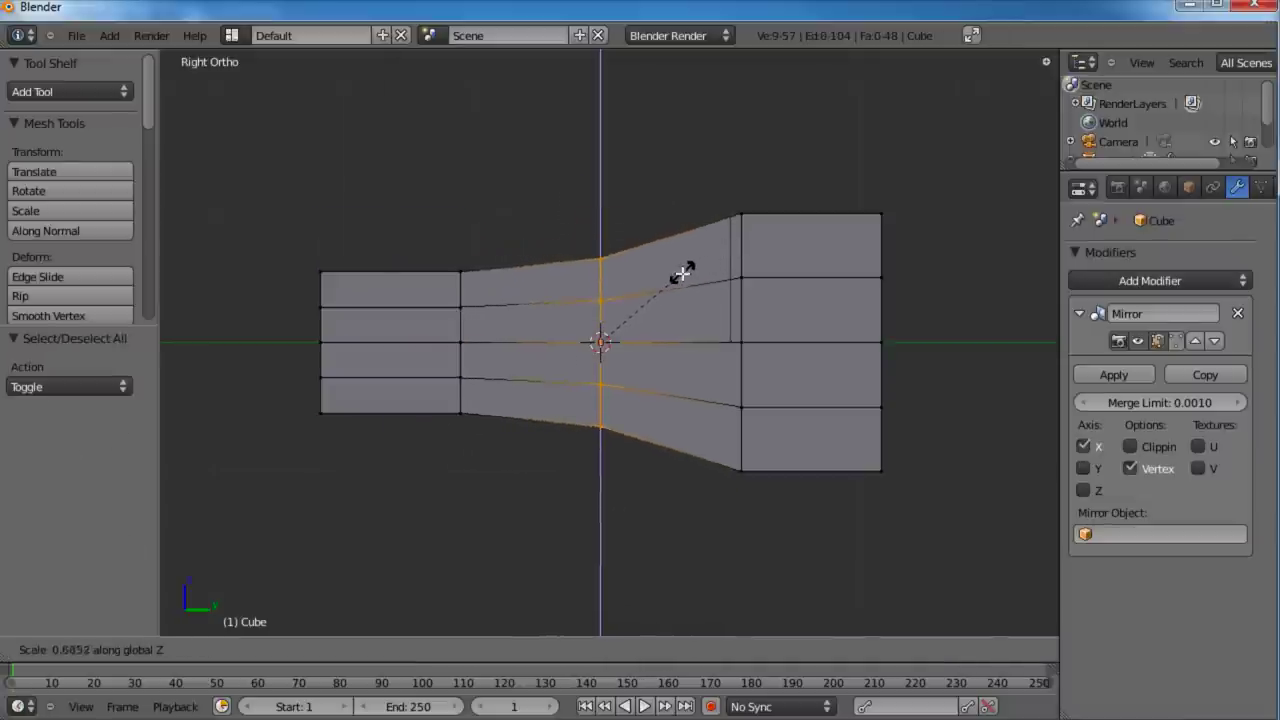
click(684, 271)
Step: Select the outermost vertices at the positive Y end and scale them along Z to about 0.6
key(a)
key(b)
drag(878, 166, 830, 480)
key(s)
key(z)
click(915, 285)
Step: Select the last two vertex columns at the positive Y end and move them about -0.2 in Y and 0.08 in Z
key(a)
key(b)
drag(914, 174, 691, 503)
key(g)
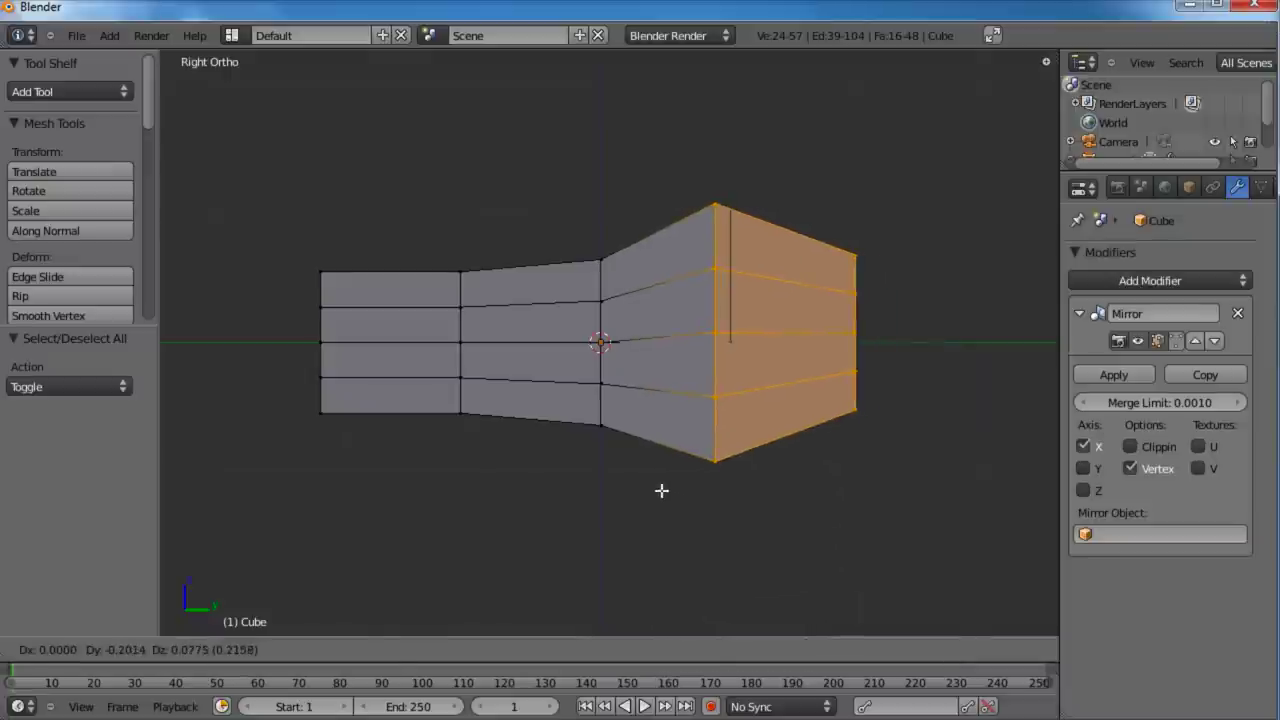
click(662, 490)
Step: Rotate the outermost vertex column at the negative Y end by about -4.8° and shift it slightly inward along Y
key(a)
key(b)
drag(374, 240, 270, 450)
key(r)
click(651, 361)
key(g)
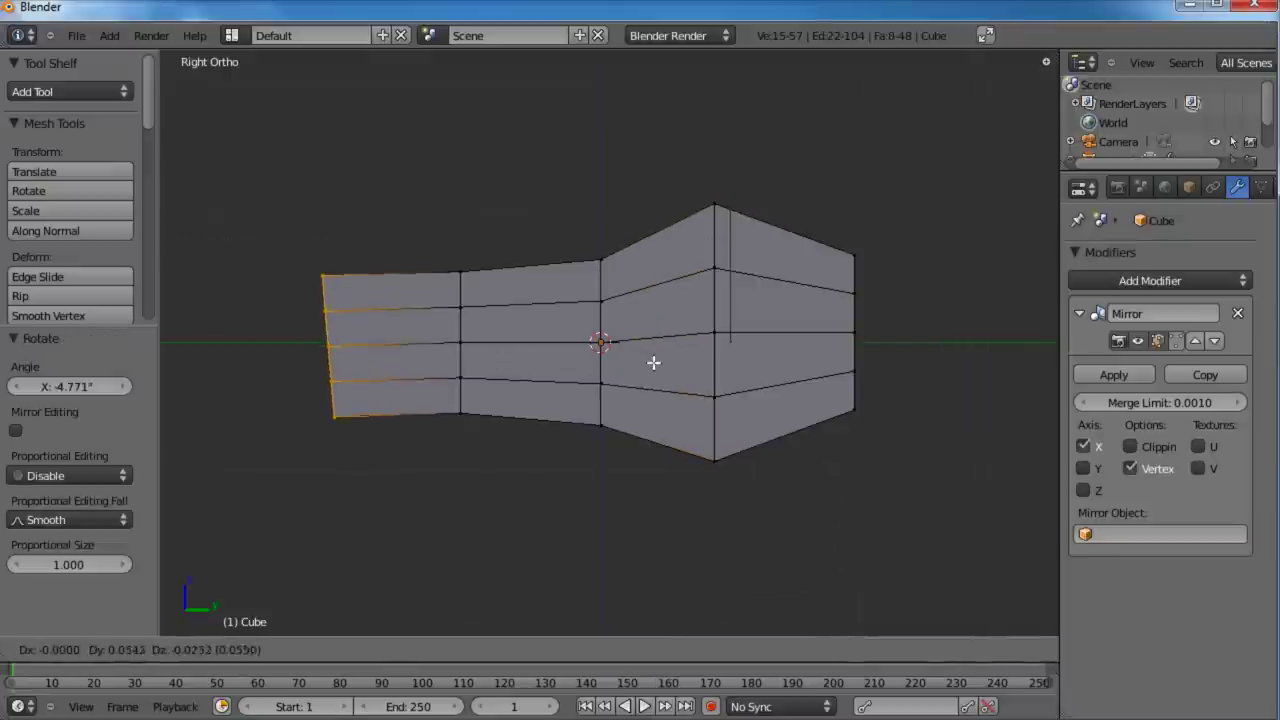
click(660, 360)
Step: Pull the middle vertices of the negative Y end outward to give that end a rounded profile
key(a)
key(b)
drag(393, 300, 320, 394)
key(g)
click(316, 395)
right_click(331, 344)
key(g)
click(311, 356)
Step: Select the body's two middle vertex columns, scale them to about 0.935 and lower them slightly
key(a)
key(a)
key(a)
key(b)
drag(606, 229, 452, 462)
key(s)
click(721, 252)
key(g)
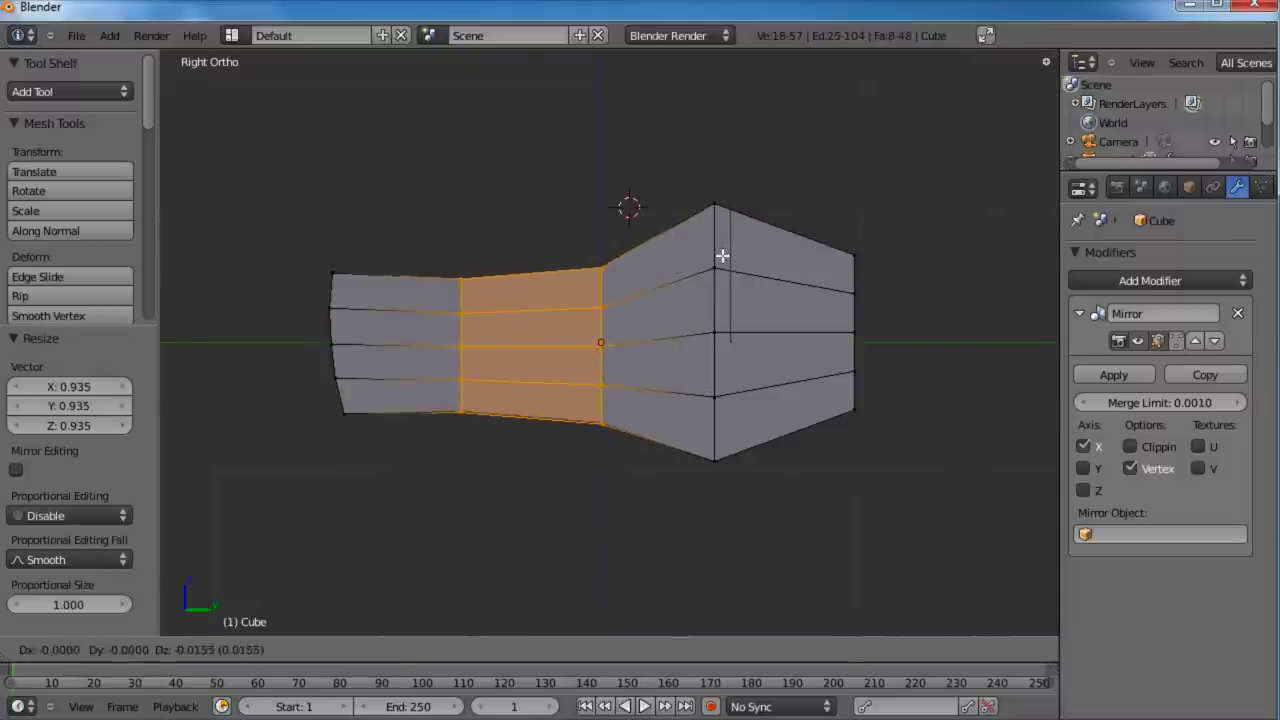
click(721, 260)
key(a)
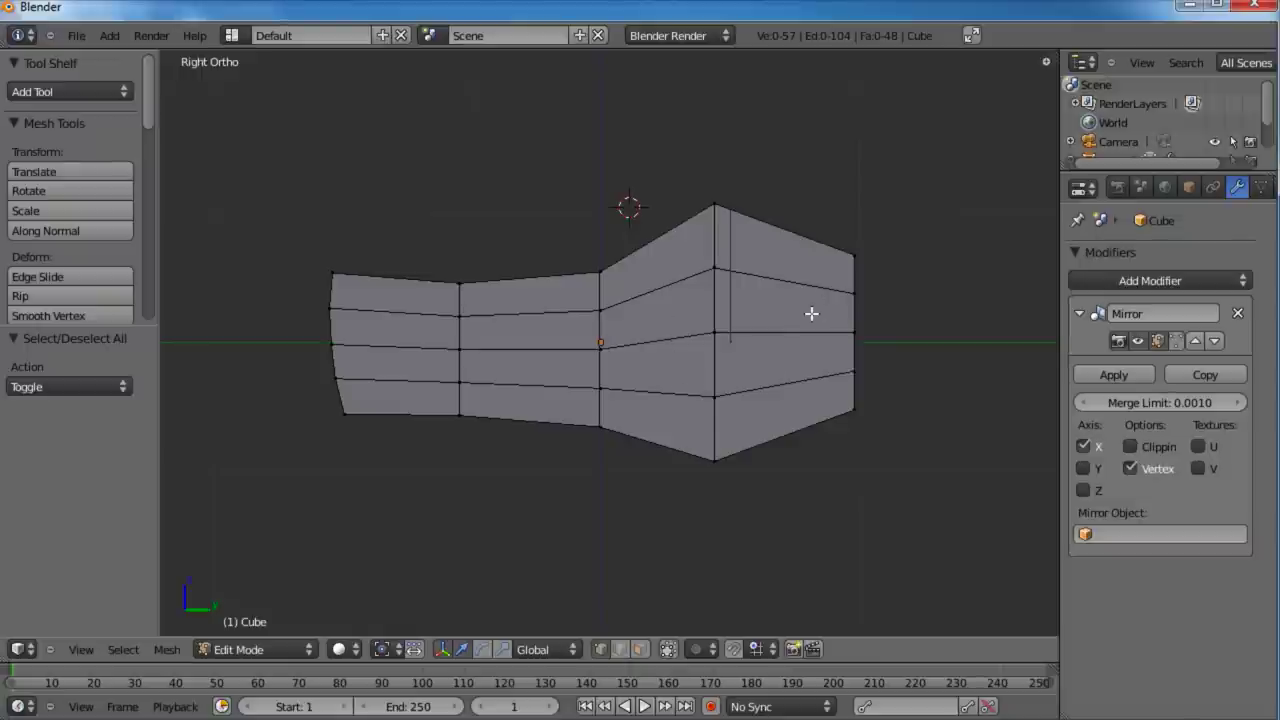
Step: In the top view, select the two outer vertex columns at the positive Y end and move them back toward the body
middle_drag(565, 388, 666, 387)
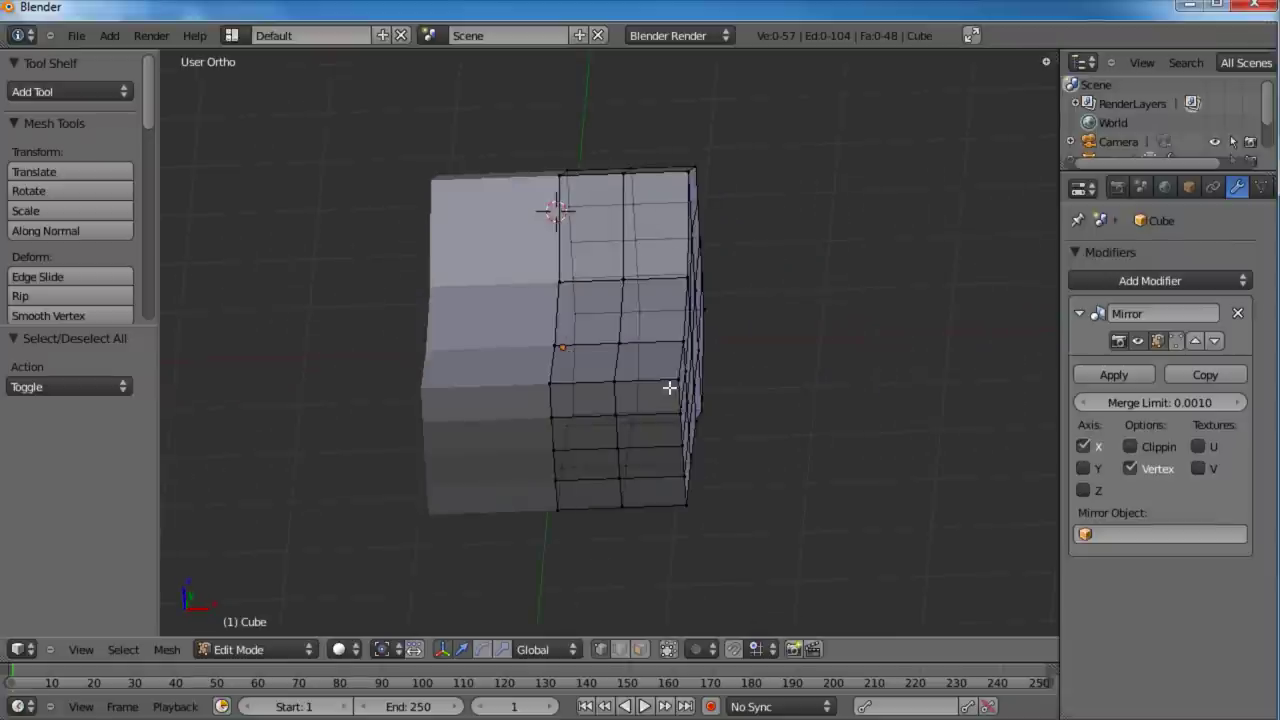
key(KP_7)
shift+middle_drag(674, 290, 679, 391)
scroll(681, 385, up, 1)
key(a)
key(a)
key(b)
drag(760, 114, 614, 226)
key(g)
click(817, 167)
Step: Move the outer corner vertices at the positive Y end by about -0.097 in X and -0.174 in Y
key(a)
key(b)
drag(738, 163, 691, 218)
key(g)
click(676, 245)
Step: Move the outer corner vertices at the negative Y end by about -0.045 in X and 0.153 in Y
shift+middle_drag(703, 464, 708, 216)
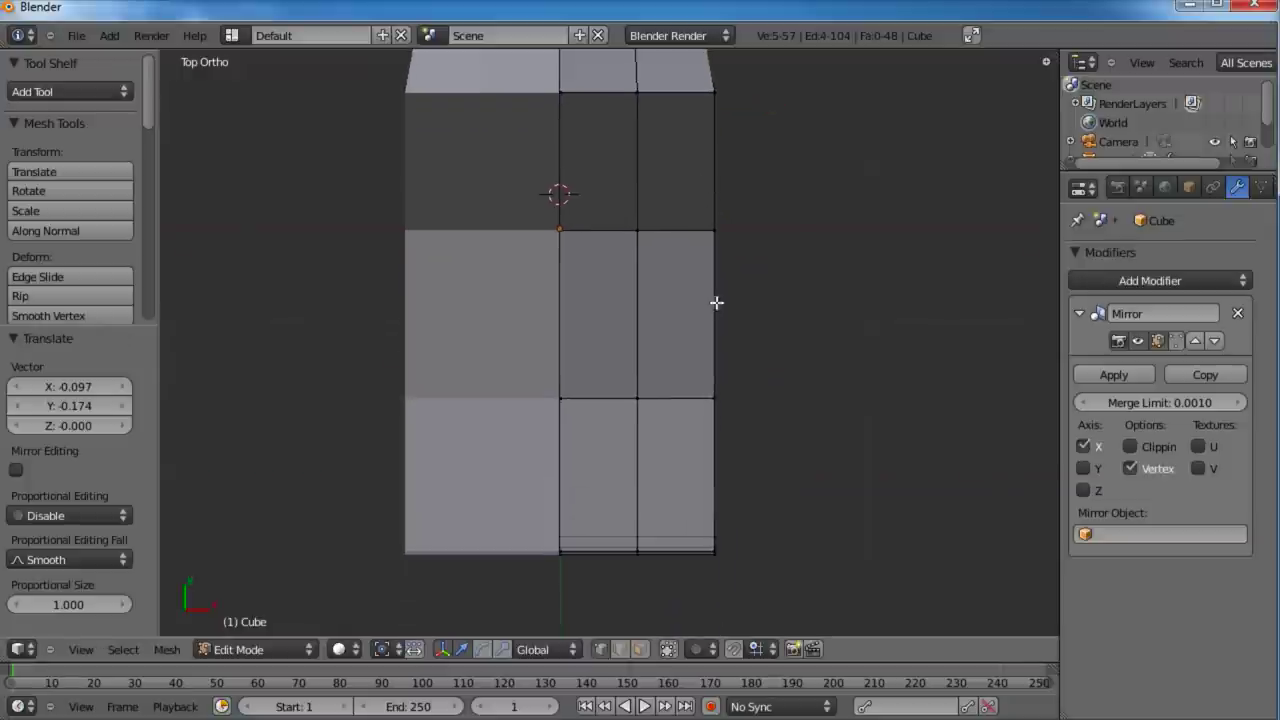
shift+scroll(708, 215, down, 2)
key(a)
right_click(711, 508)
key(g)
right_click(665, 514)
Step: Select the two outer vertex columns at the negative Y end and move them about -0.032 in X and 0.058 in Y
key(b)
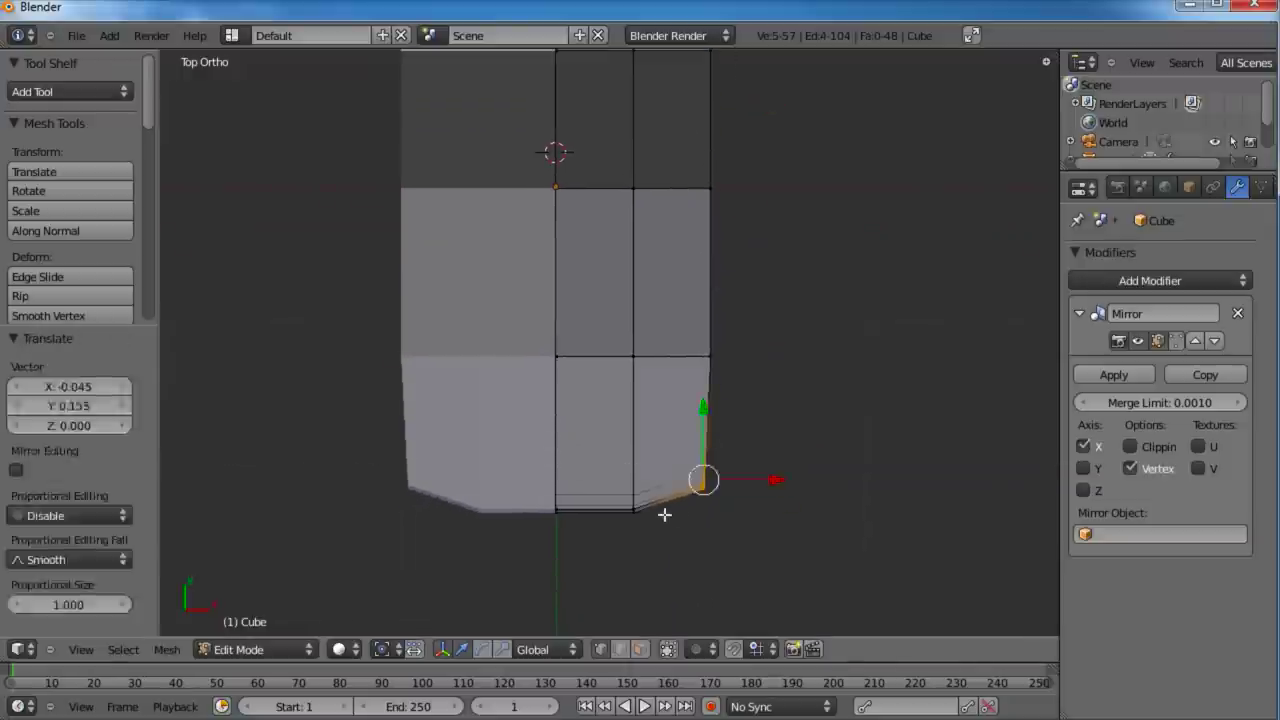
drag(731, 449, 617, 532)
key(g)
click(625, 508)
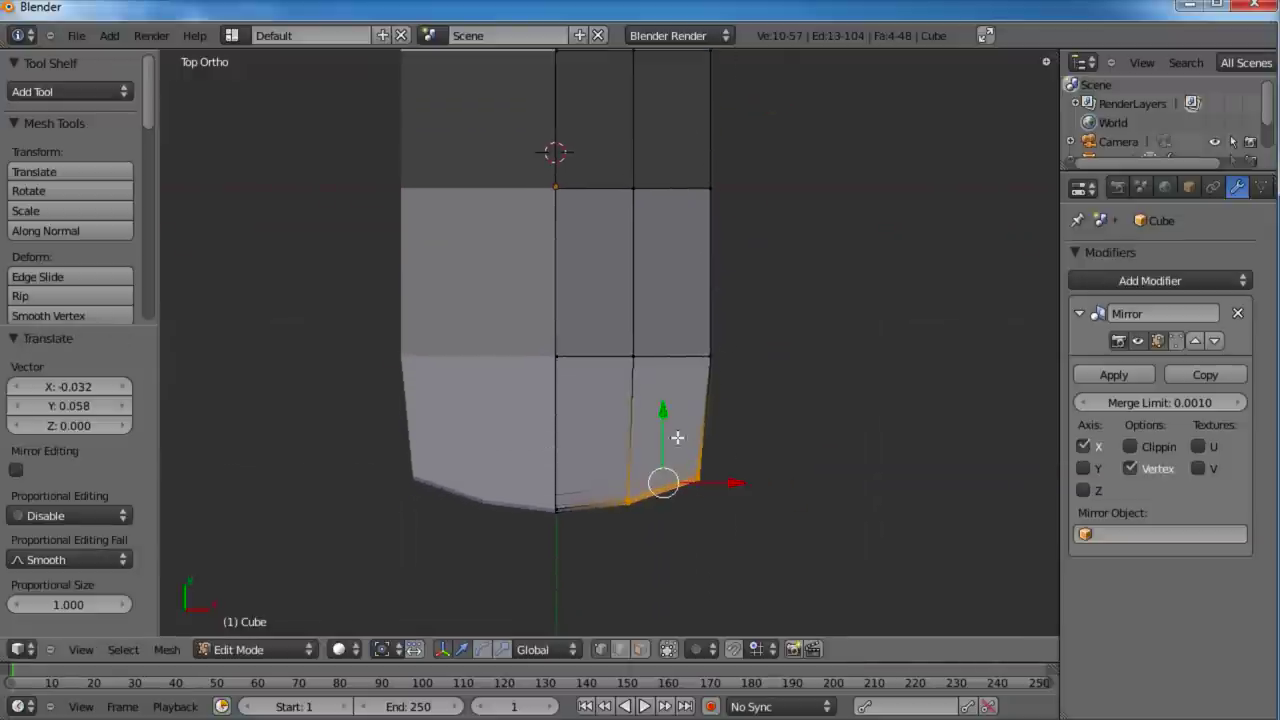
Step: Select all vertices of the body's positive Y half in the top view, including the middle row
key(a)
scroll(717, 269, down, 3)
right_click(680, 232)
shift+scroll(678, 330, up, 2)
key(b)
drag(729, 349, 566, 112)
key(s)
key(x)
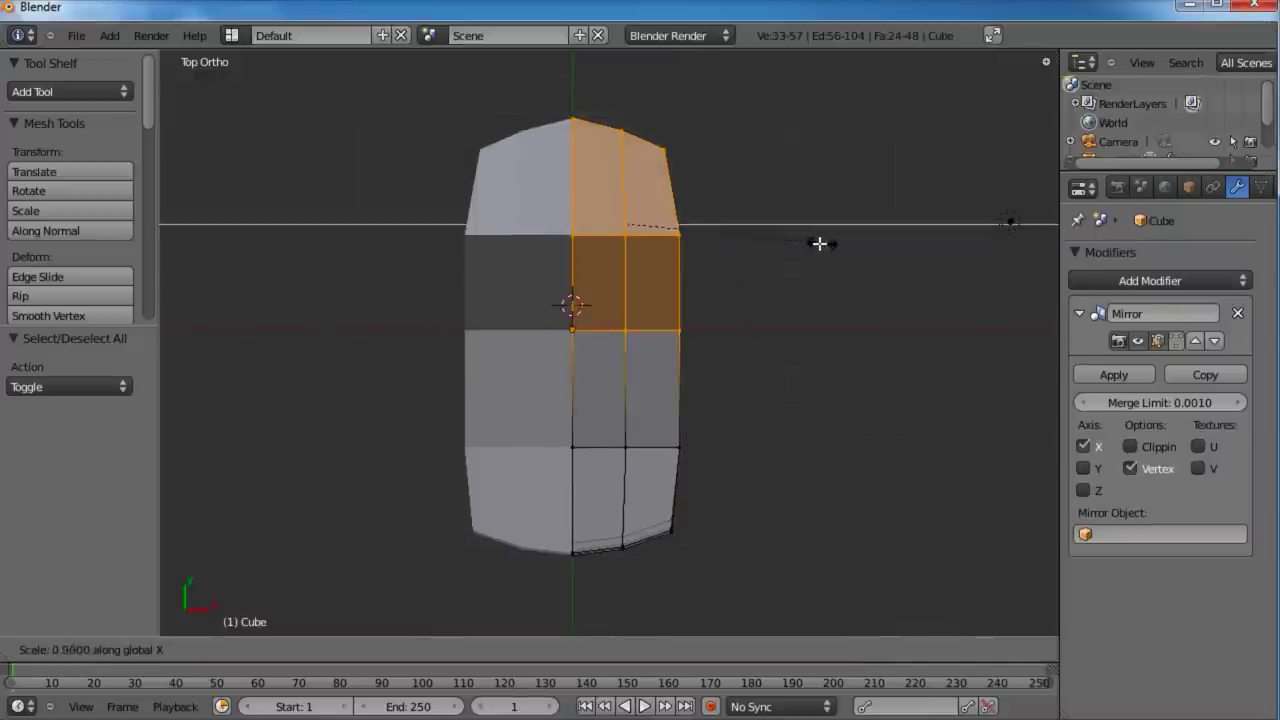
right_click(813, 246)
Step: Enable Clipping on the Mirror modifier and narrow the selected positive Y half by shifting it inward along X
click(1146, 446)
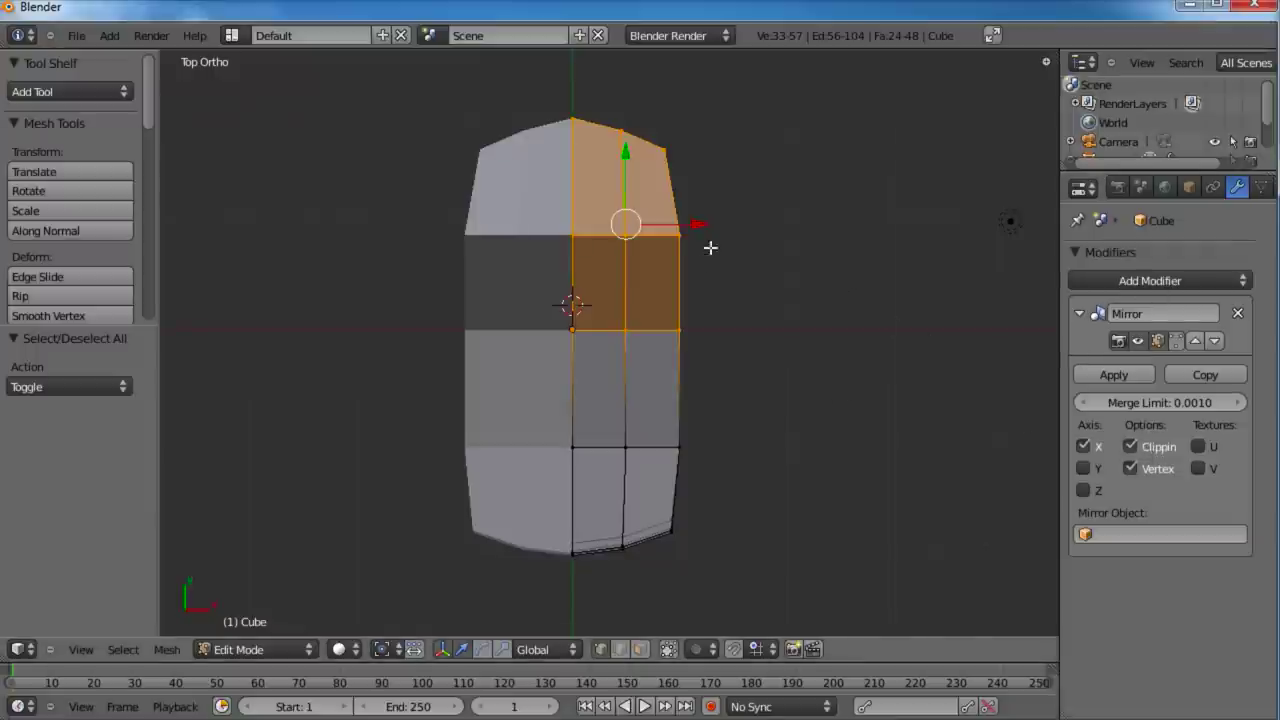
key(s)
key(x)
click(674, 224)
Step: Select the negative Y half of the body and narrow it by shifting its vertices inward along X
key(a)
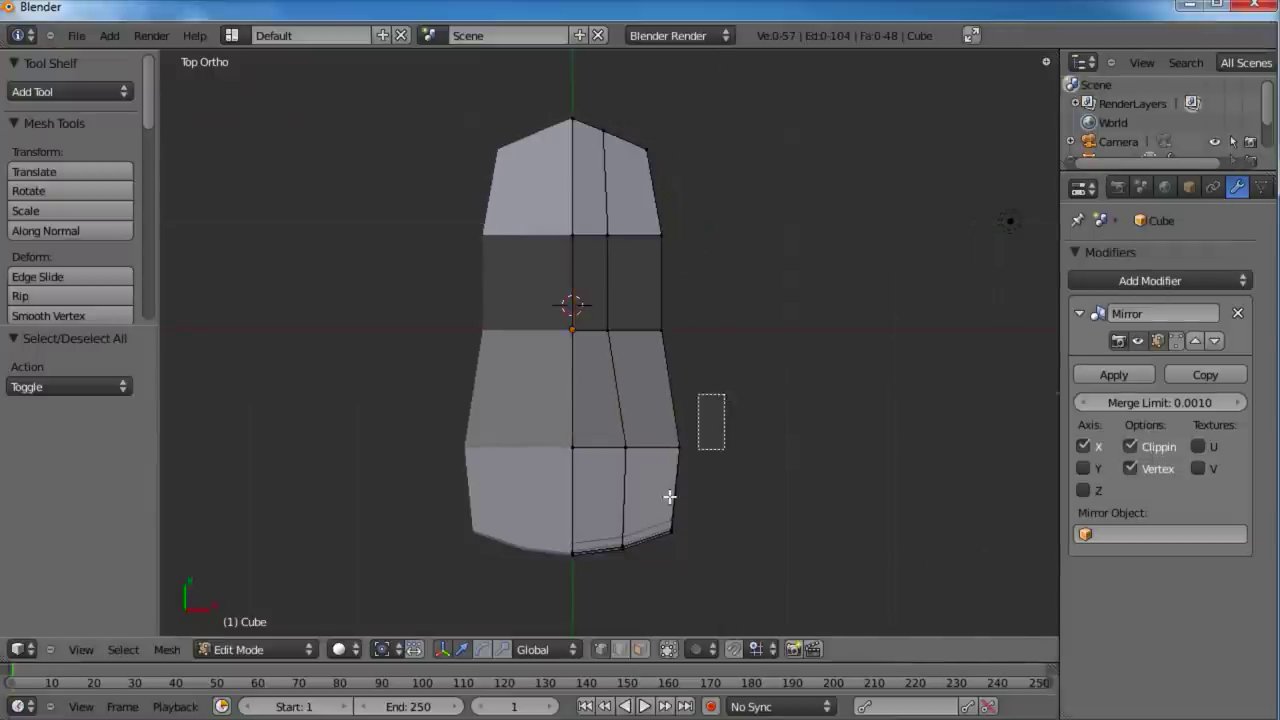
right_click(652, 492)
key(s)
key(x)
click(686, 494)
key(a)
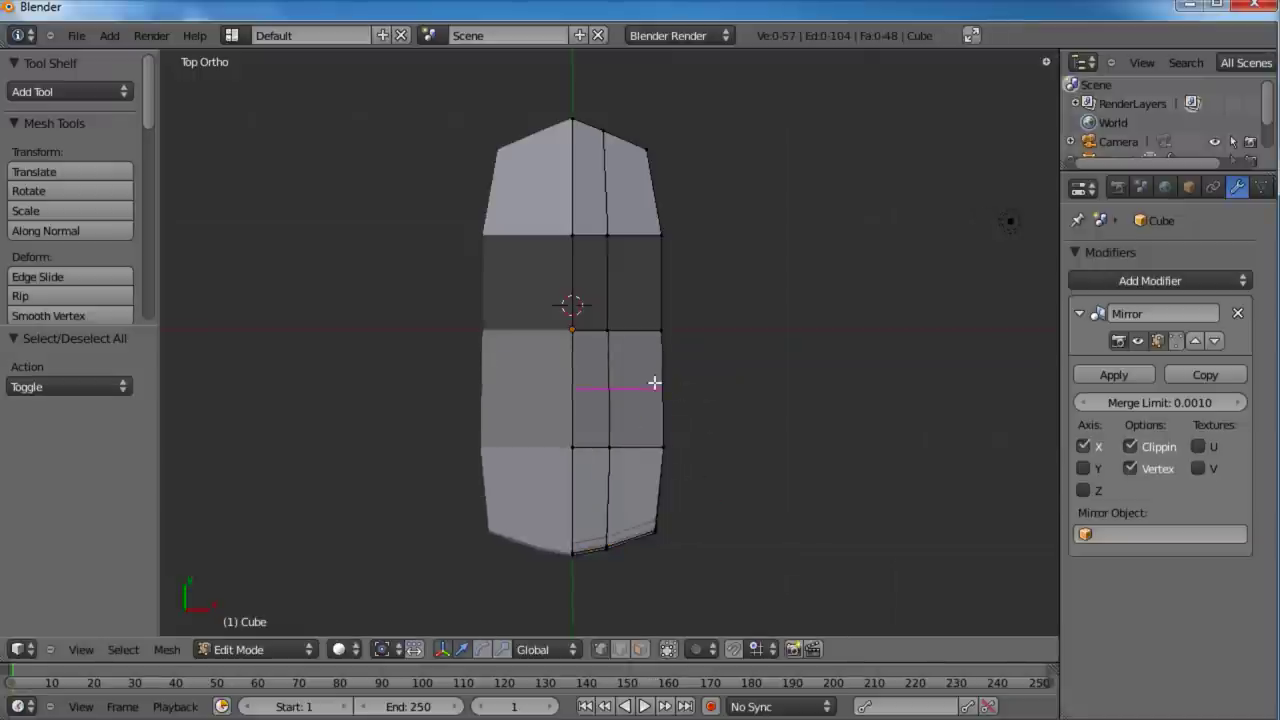
Step: Insert an edge loop across the body just on the negative Y side of its middle and move it about -0.093 along X
click(654, 383)
click(651, 374)
key(s)
click(724, 387)
key(s)
key(x)
click(683, 381)
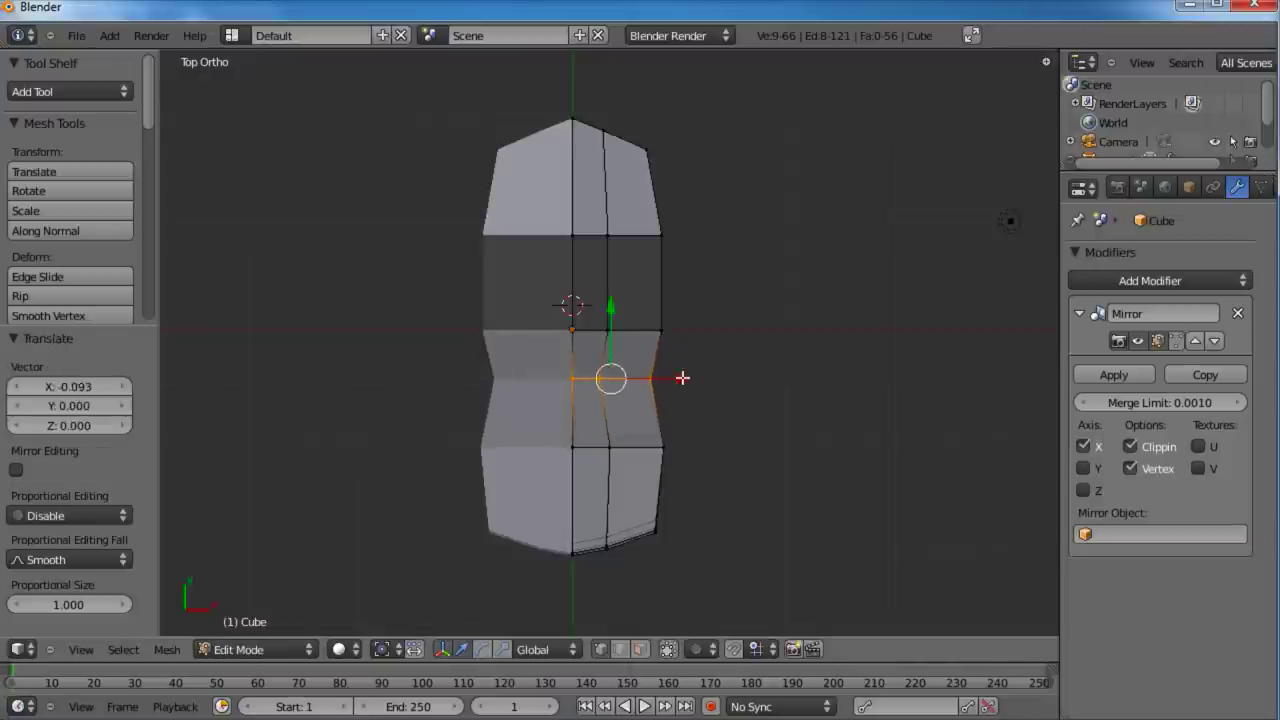
Step: Select the outer vertices of the body's middle loop and move them about -0.112 along X
key(a)
key(b)
drag(680, 311, 631, 362)
key(g)
key(x)
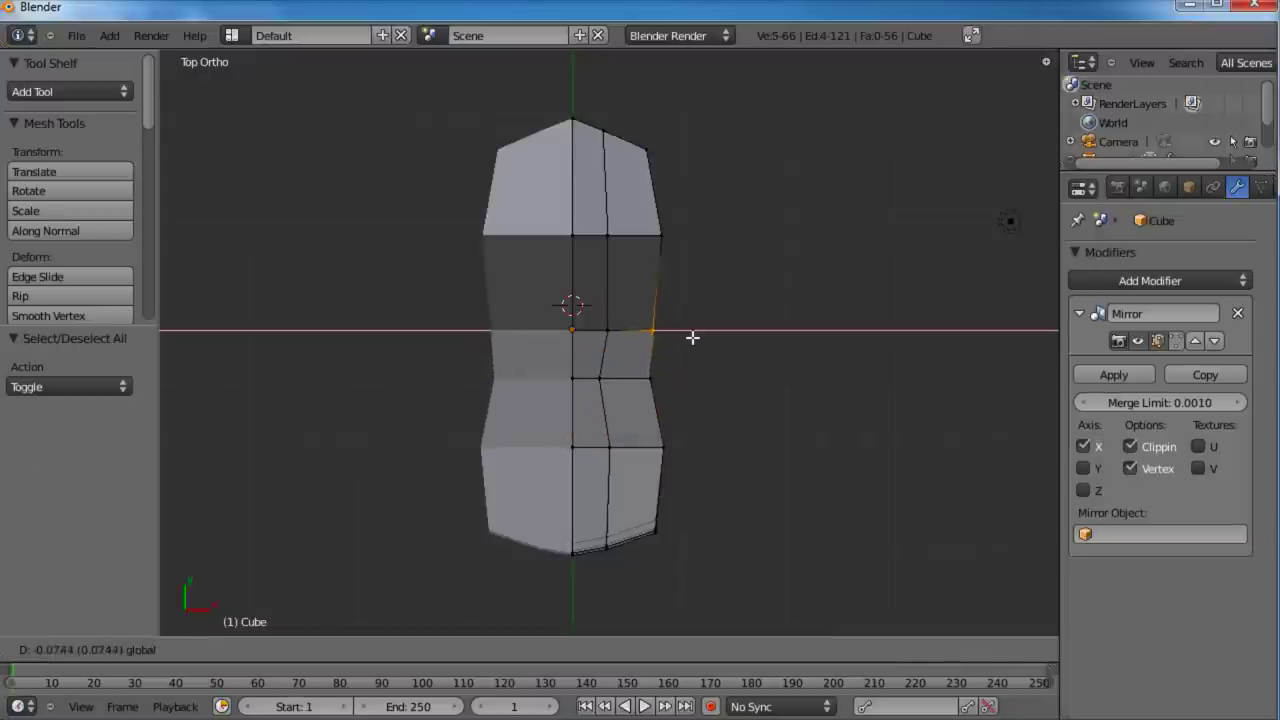
click(689, 338)
Step: In the front view, select the vertices along the upper outer edge and move them about -0.152 in X and -0.063 in Z
middle_drag(689, 338, 880, 385)
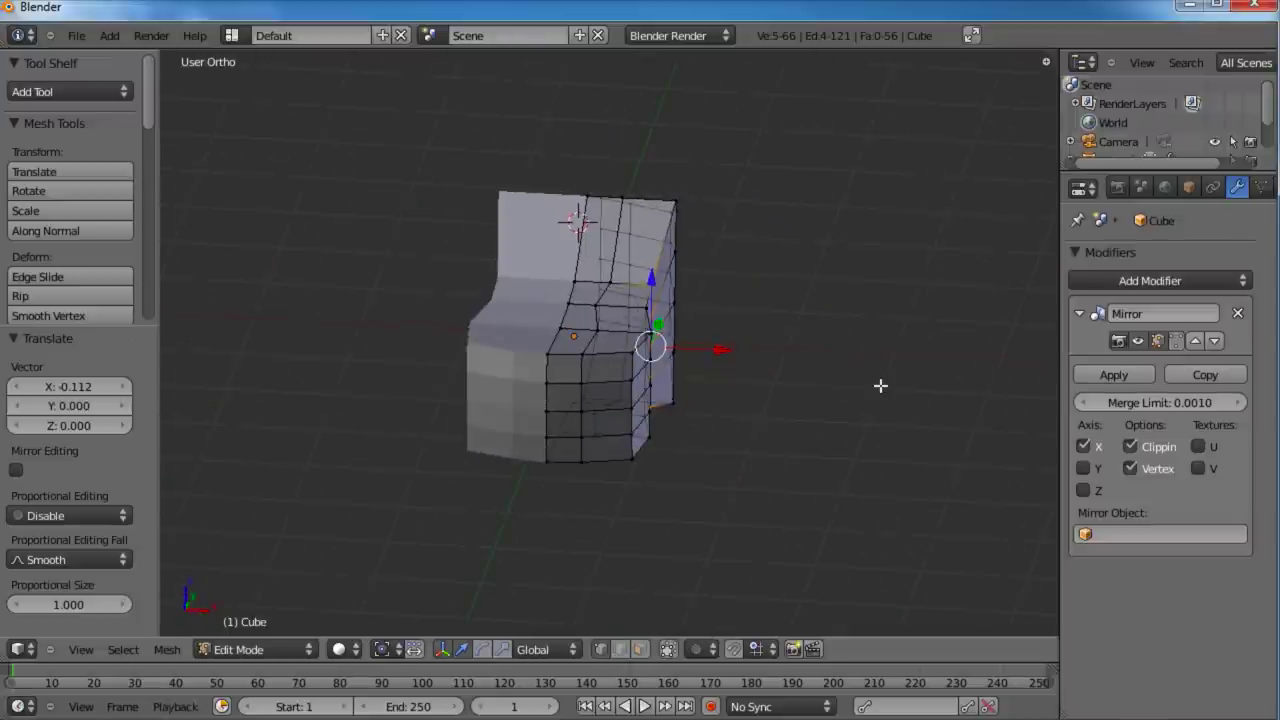
key(KP_1)
scroll(866, 357, up, 3)
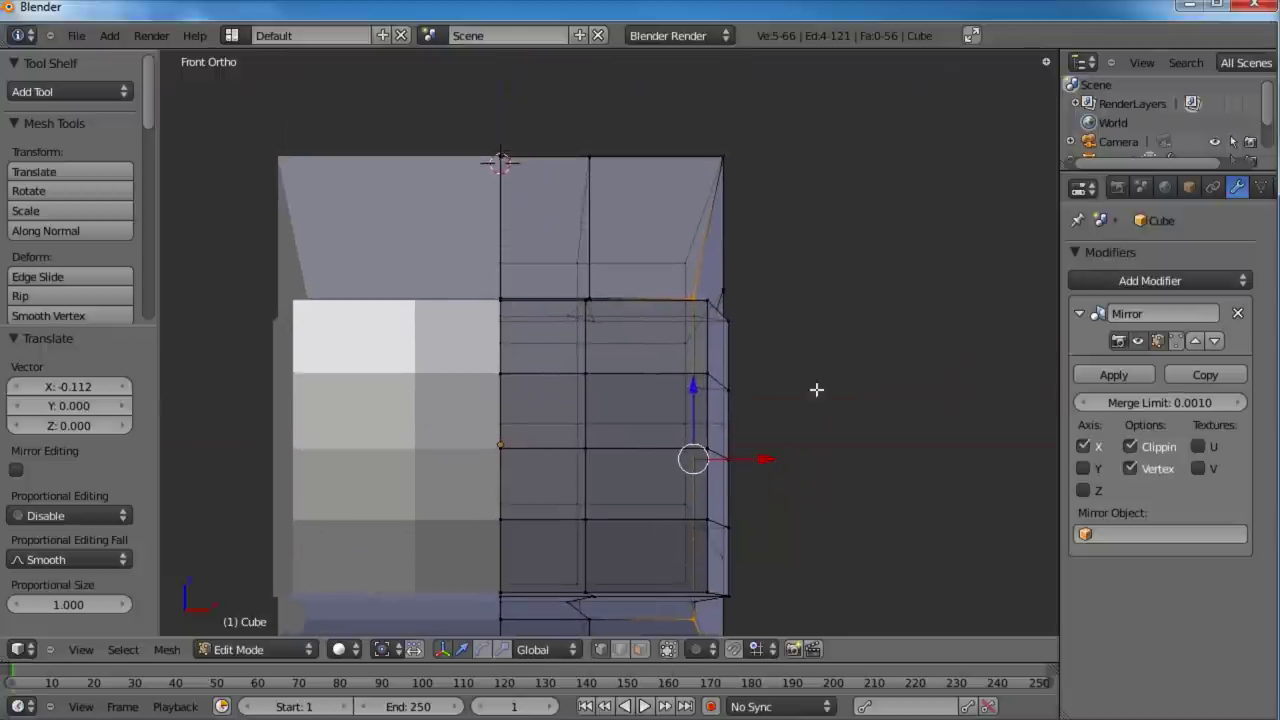
key(a)
key(b)
drag(698, 200, 661, 294)
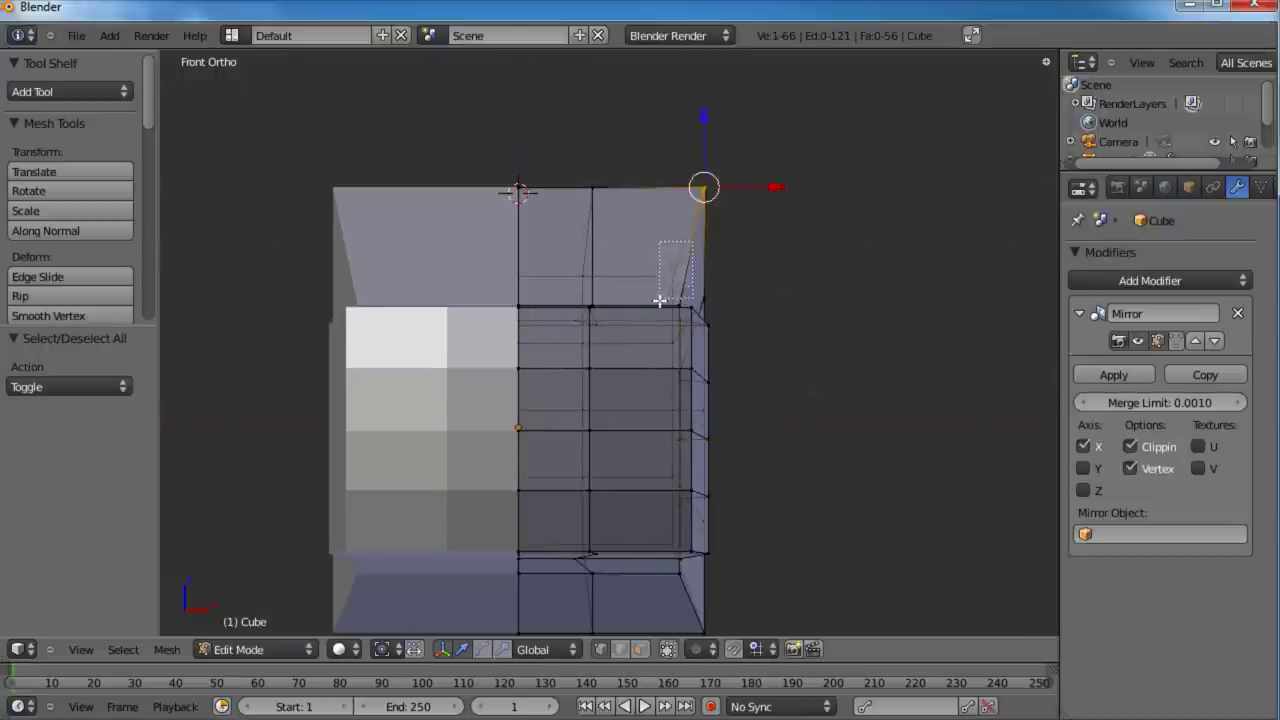
middle_drag(711, 311, 752, 421)
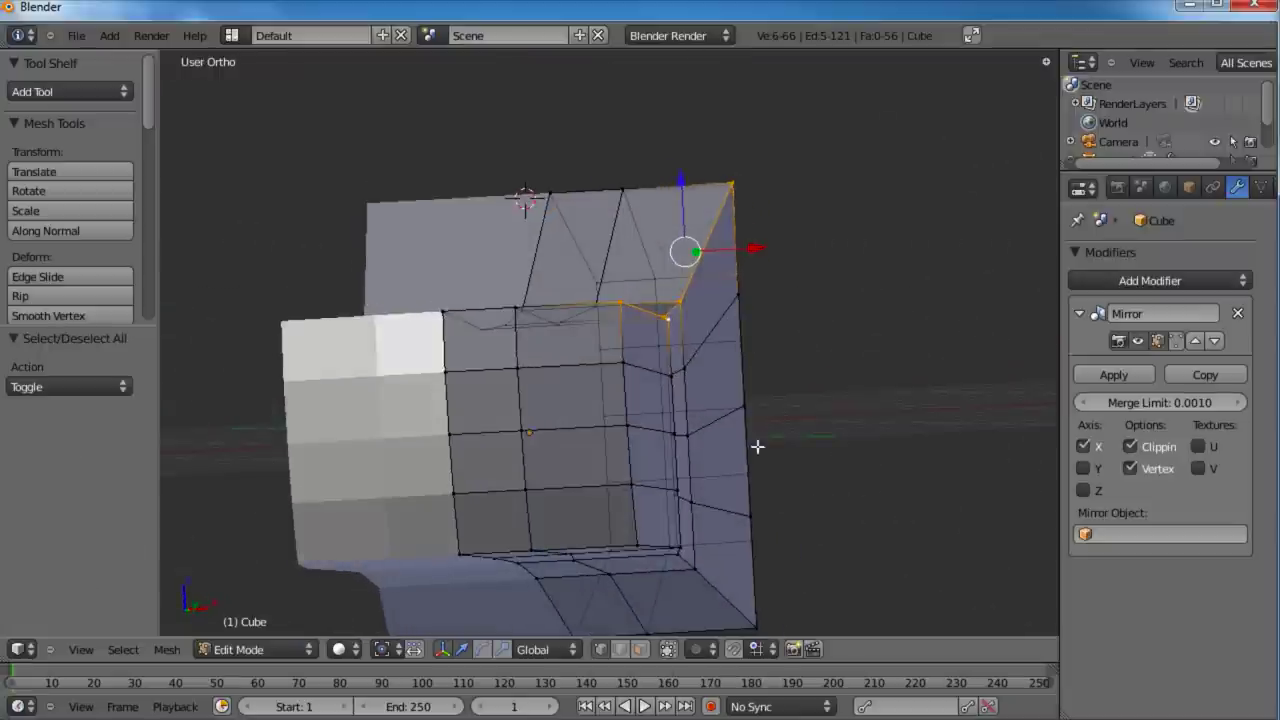
key(KP_1)
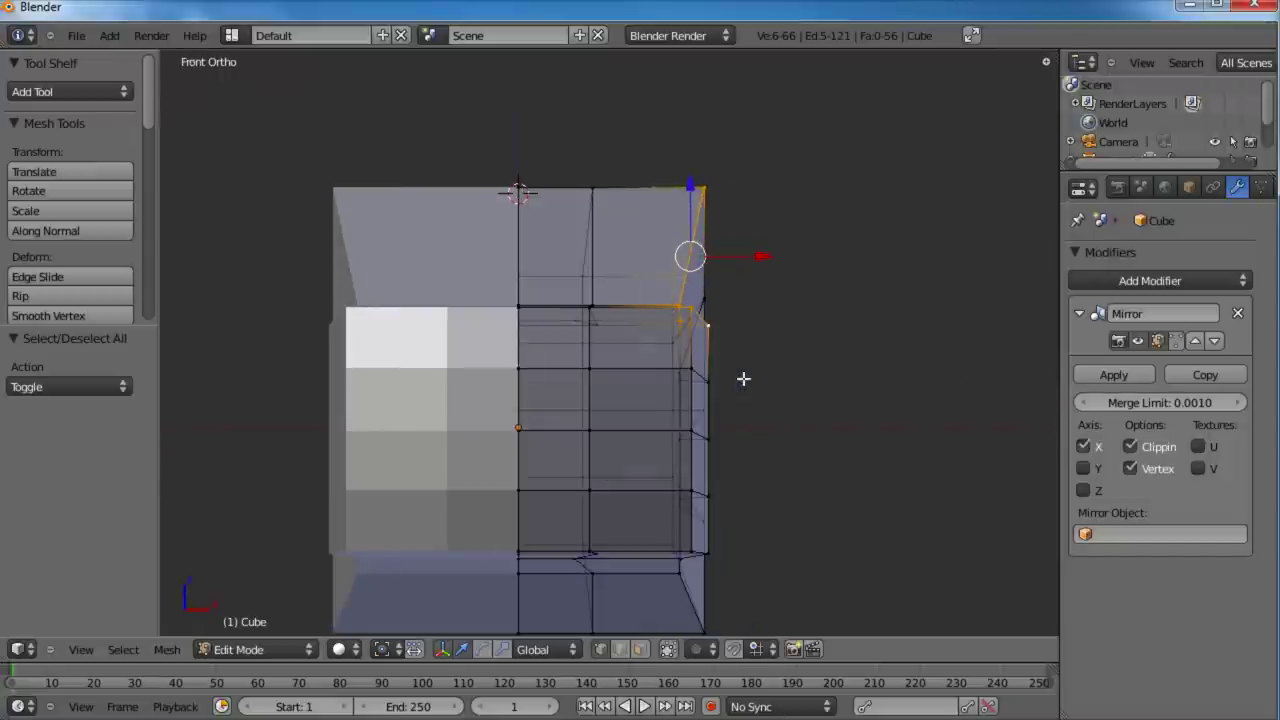
key(g)
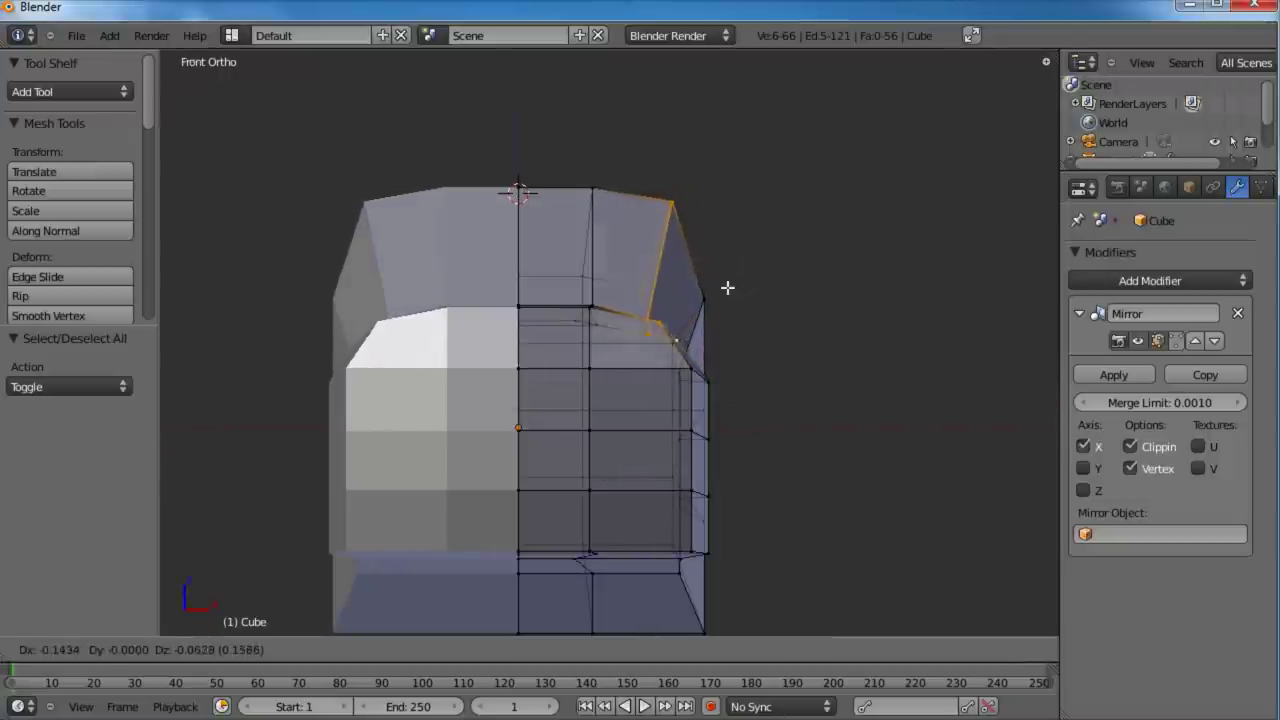
click(725, 288)
Step: Extend the selection to the next row of top vertices and move them all about -0.067 in X and -0.018 in Z
key(ctrl+KP_Add)
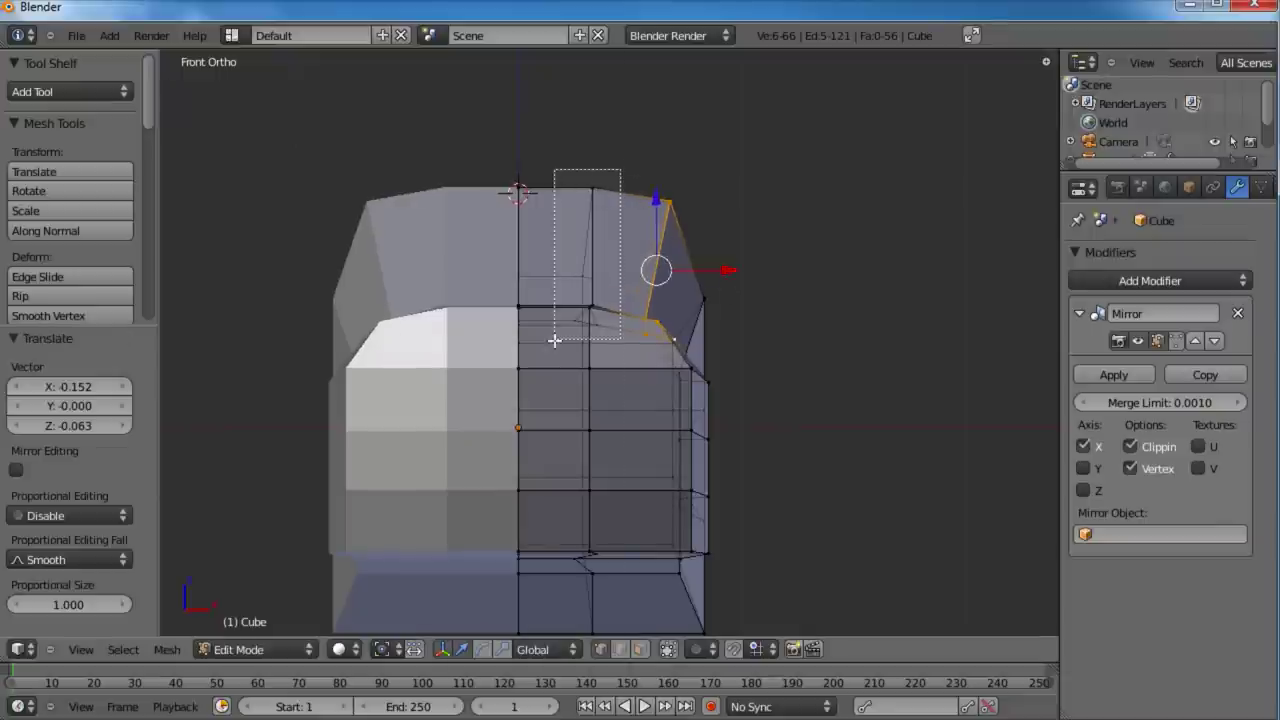
key(g)
click(541, 346)
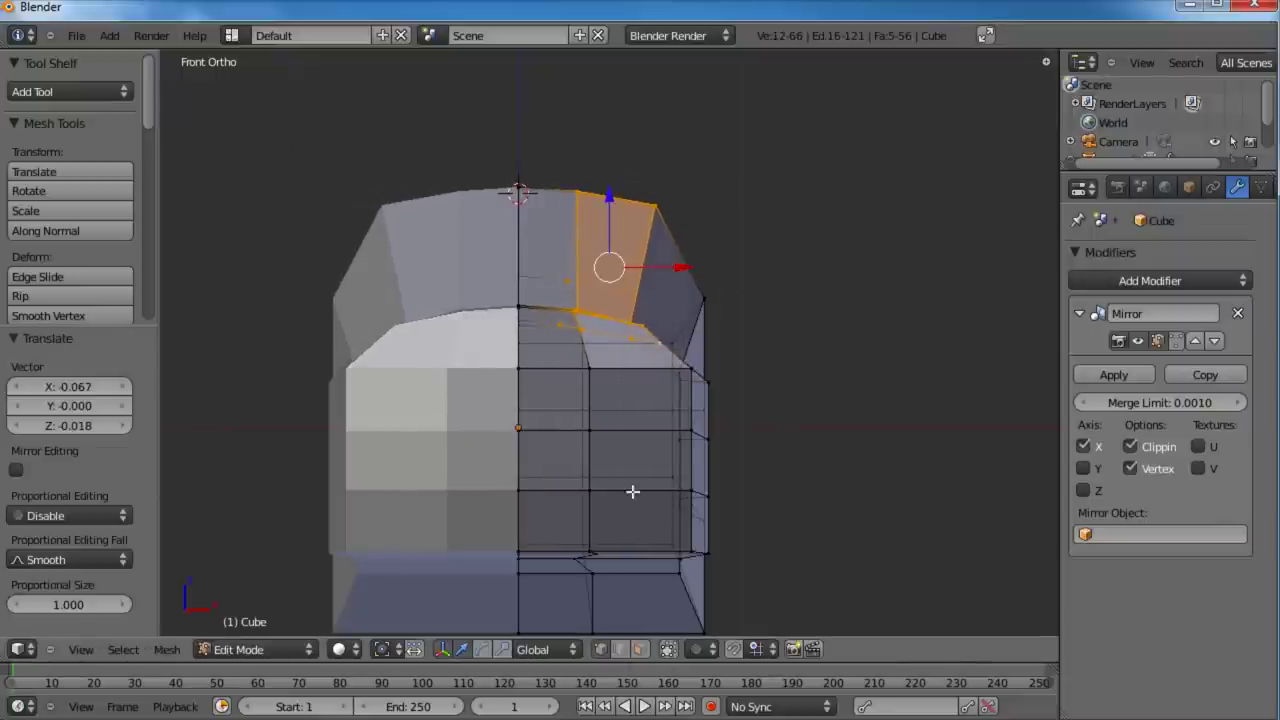
shift+middle_drag(655, 517, 666, 363)
key(a)
Step: Select the edge loop along the body's lower outer edge, move it slightly inward and up, and clear the selection
middle_drag(716, 396, 680, 393)
alt+right_click(652, 385)
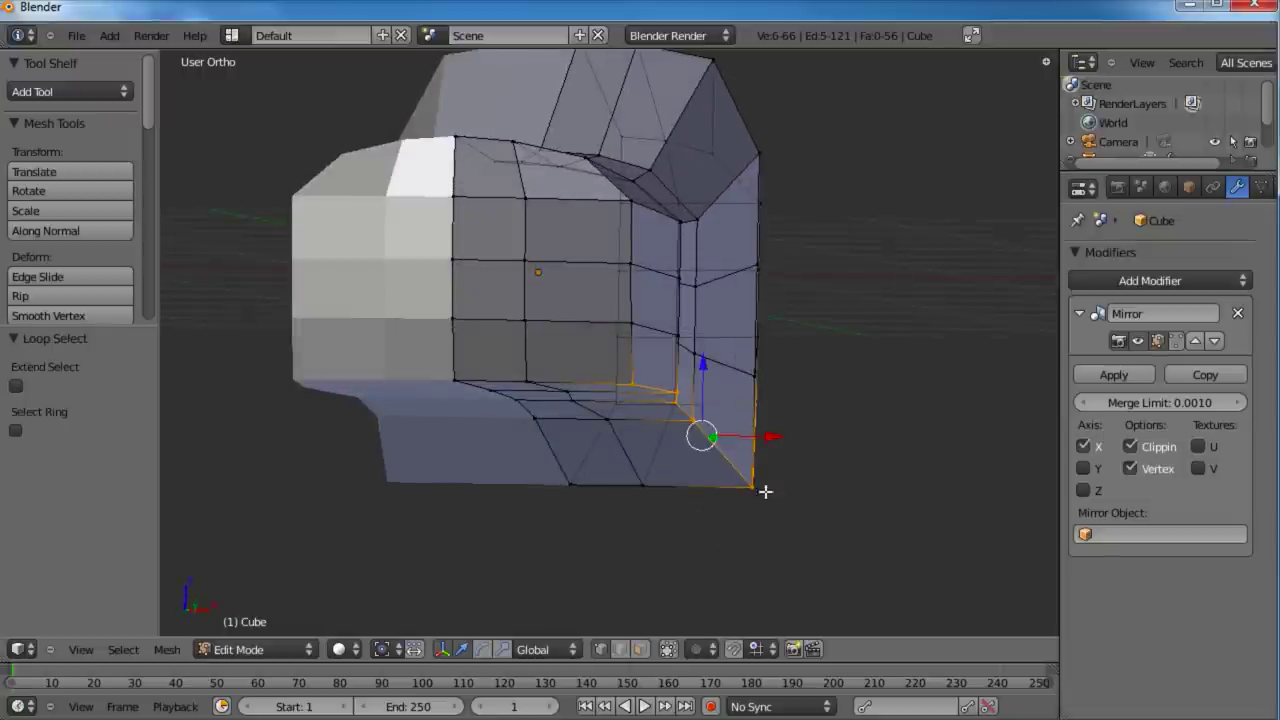
middle_drag(647, 371, 684, 371)
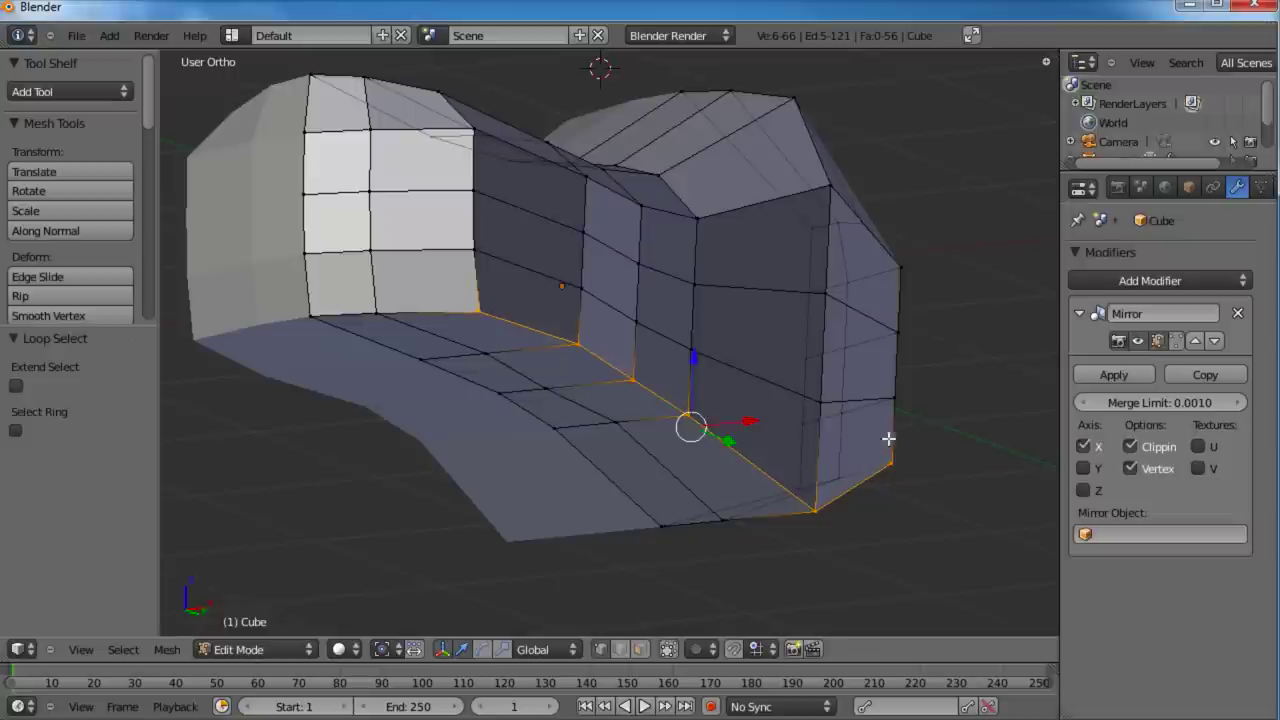
middle_drag(593, 371, 733, 362)
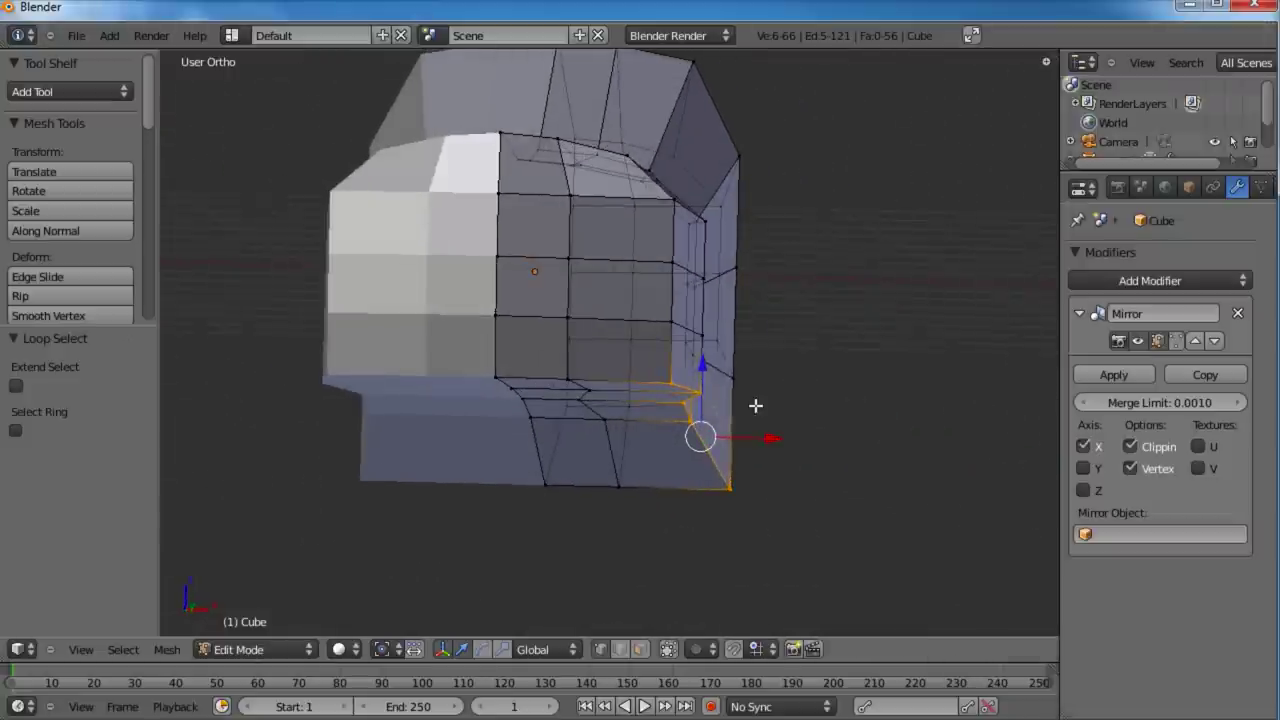
key(g)
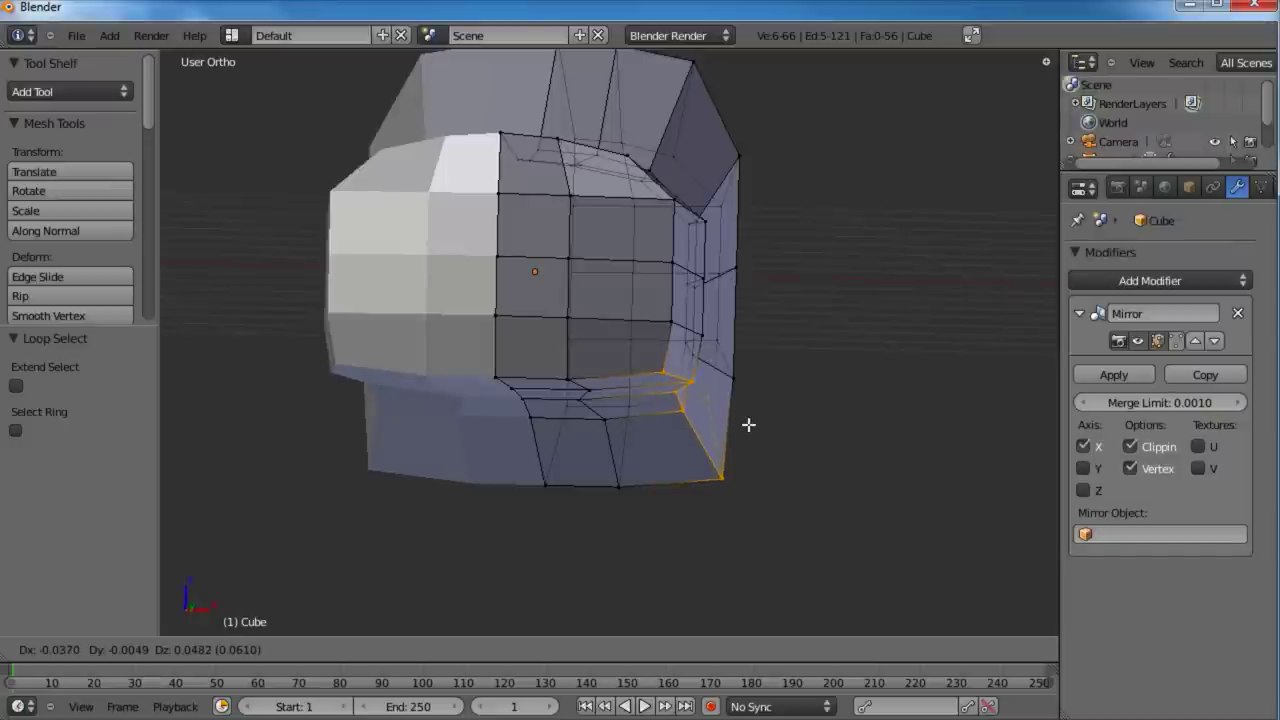
click(745, 421)
middle_drag(745, 421, 627, 386)
key(a)
Step: In face selection mode, extrude the upper outer face of the snout's front by about 0.01 and scale it to about 0.75
scroll(627, 386, down, 2)
middle_drag(766, 320, 603, 380)
scroll(640, 393, up, 5)
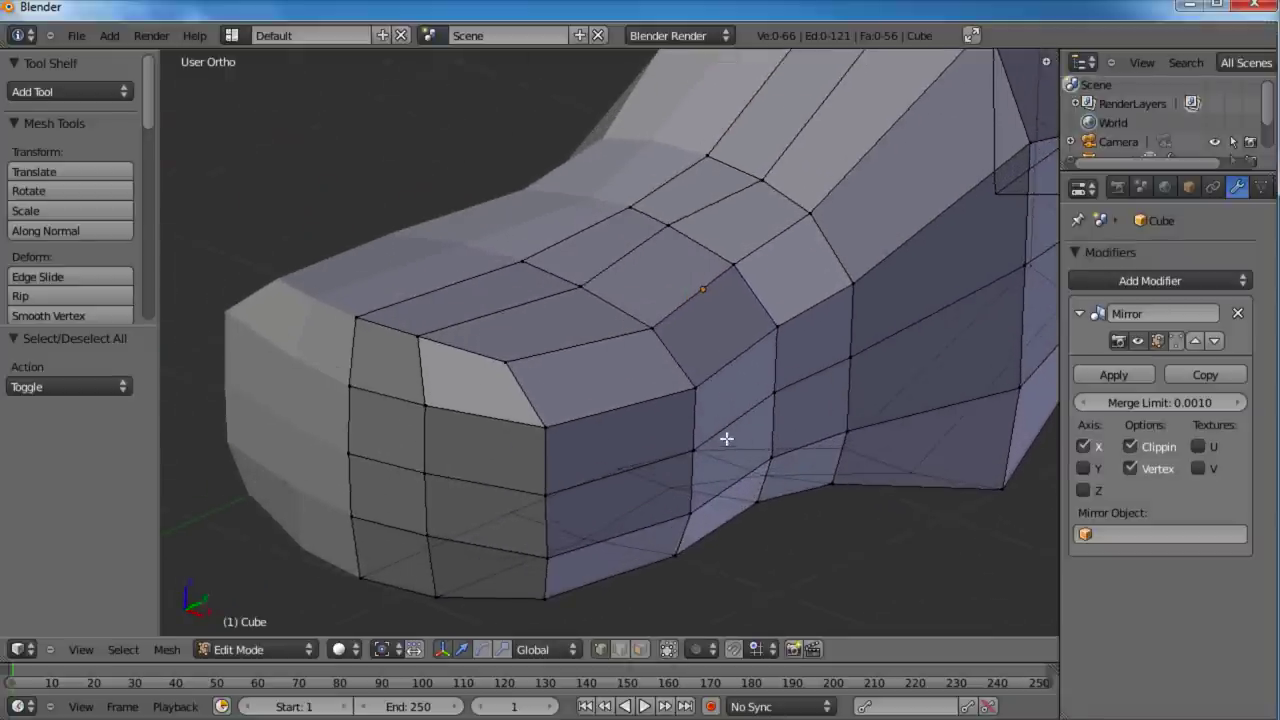
click(640, 650)
right_click(477, 393)
shift+middle_drag(530, 524, 694, 503)
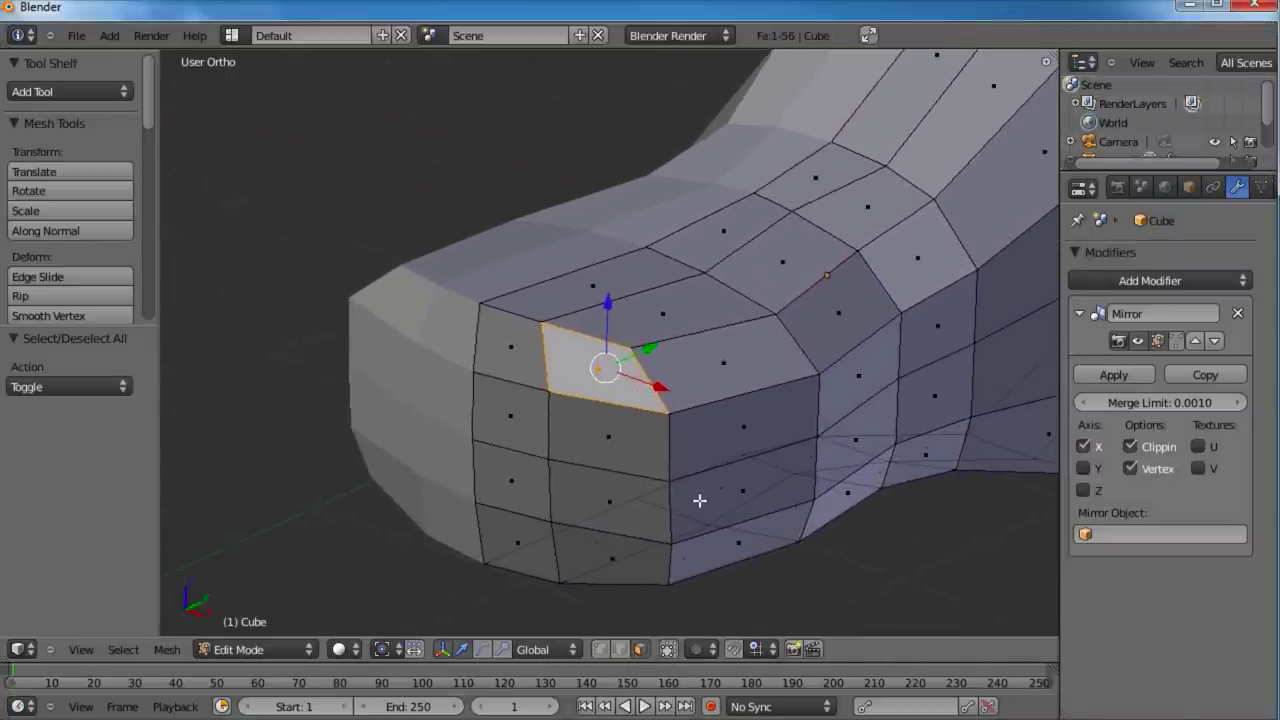
scroll(697, 498, up, 2)
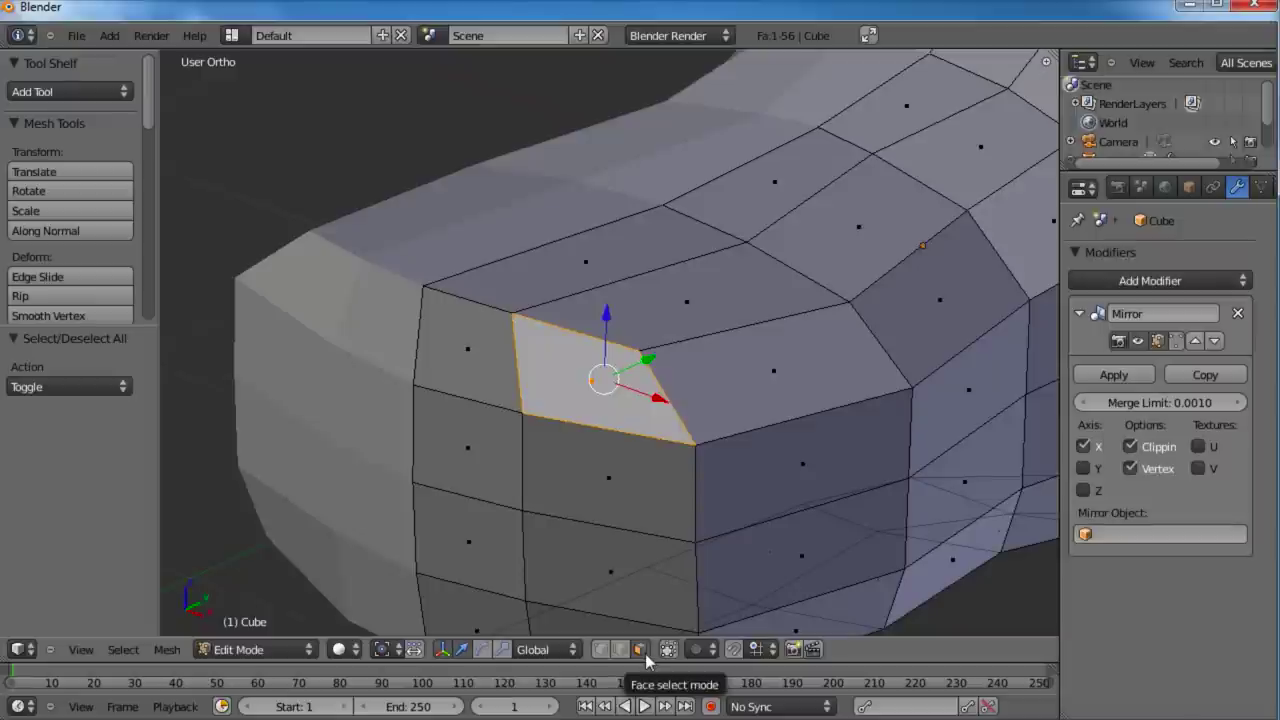
key(e)
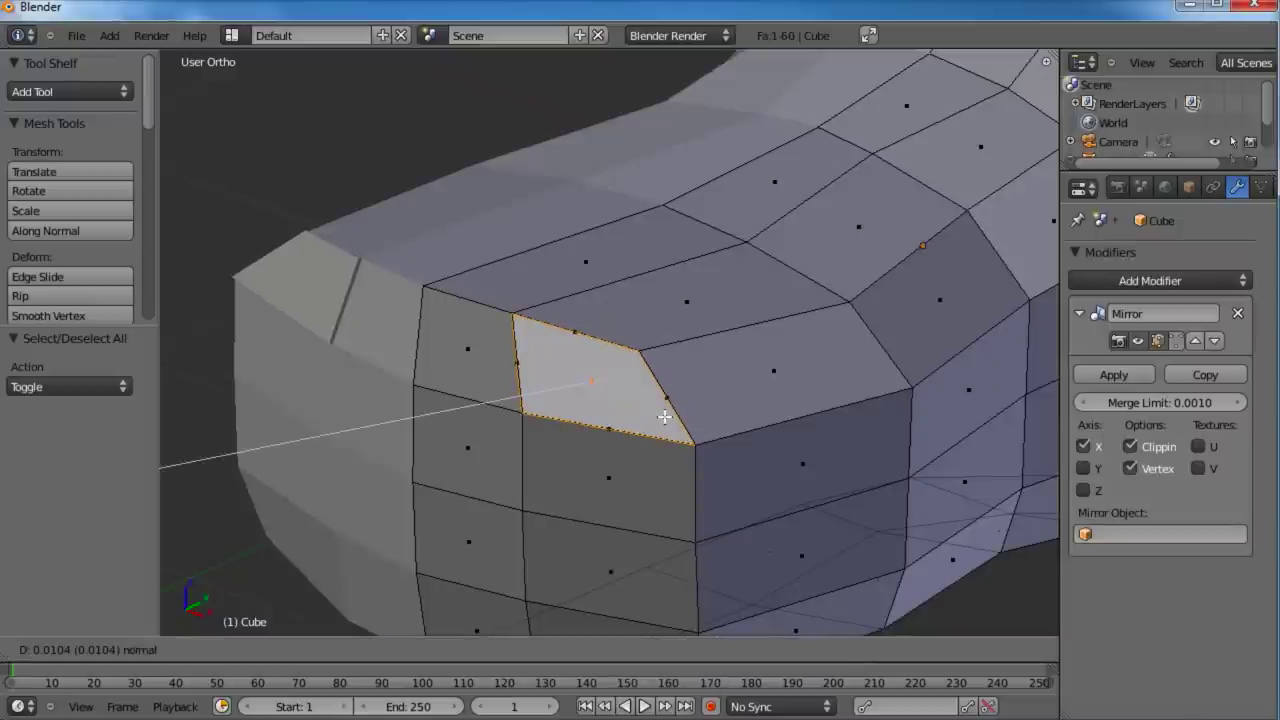
click(664, 417)
key(s)
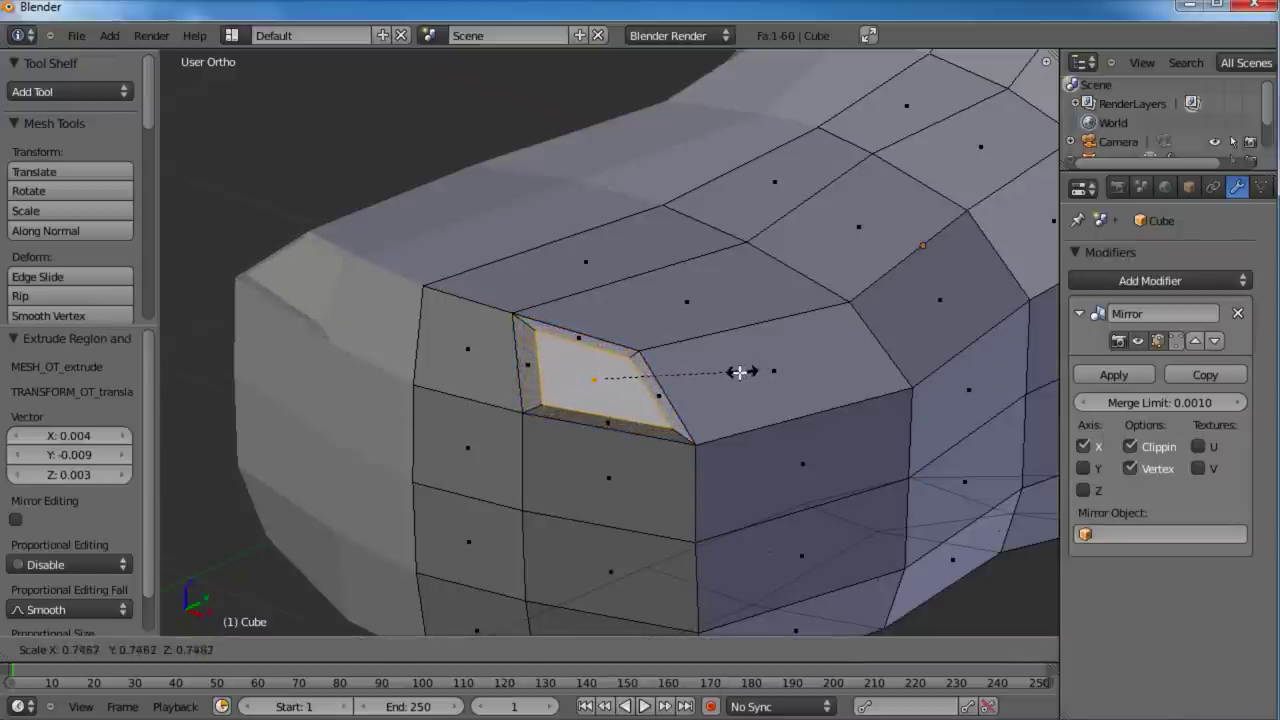
click(742, 369)
Step: Rescale and reposition the inset nostril face, finishing with a move of about 0.011 along Y
key(g)
click(620, 332)
key(s)
click(653, 340)
key(g)
click(651, 340)
middle_drag(651, 340, 529, 449)
key(g)
click(535, 446)
Step: Extrude the nostril face twice into the snout, the second time by about (-0.100, 0.227, -0.088), scaling the face after each extrusion
key(e)
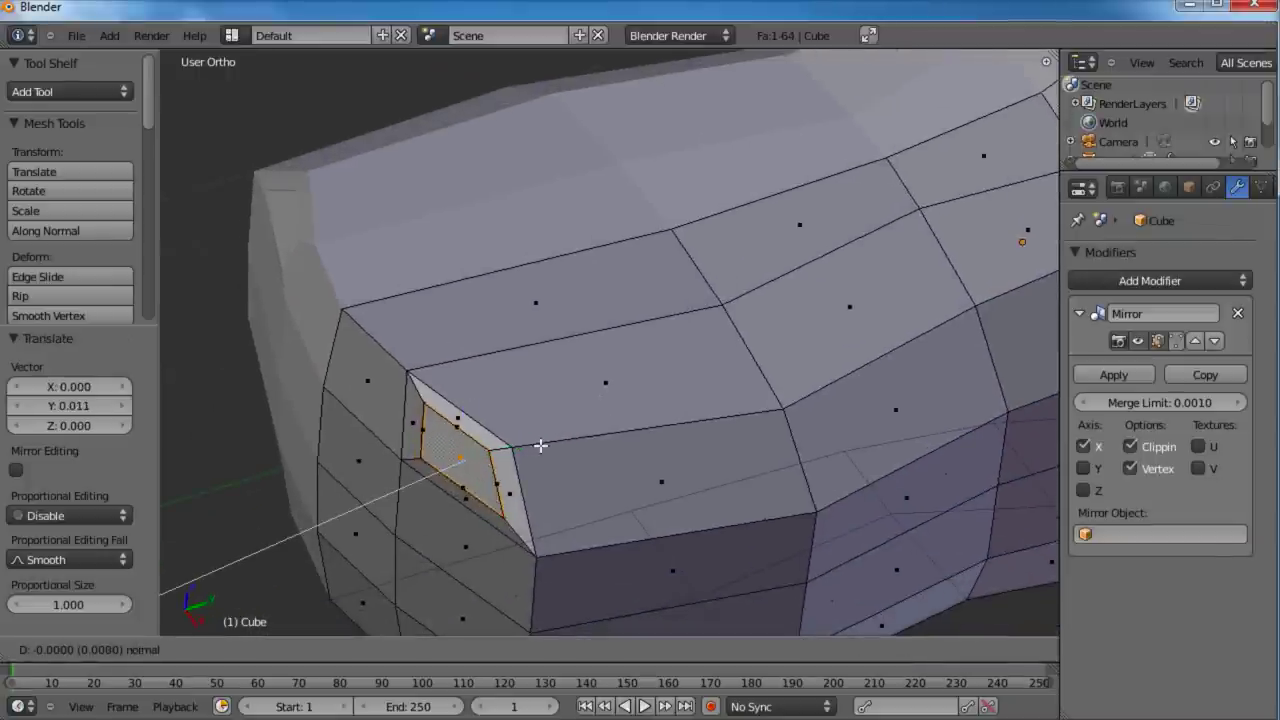
click(569, 440)
key(s)
click(555, 441)
key(e)
click(578, 437)
key(s)
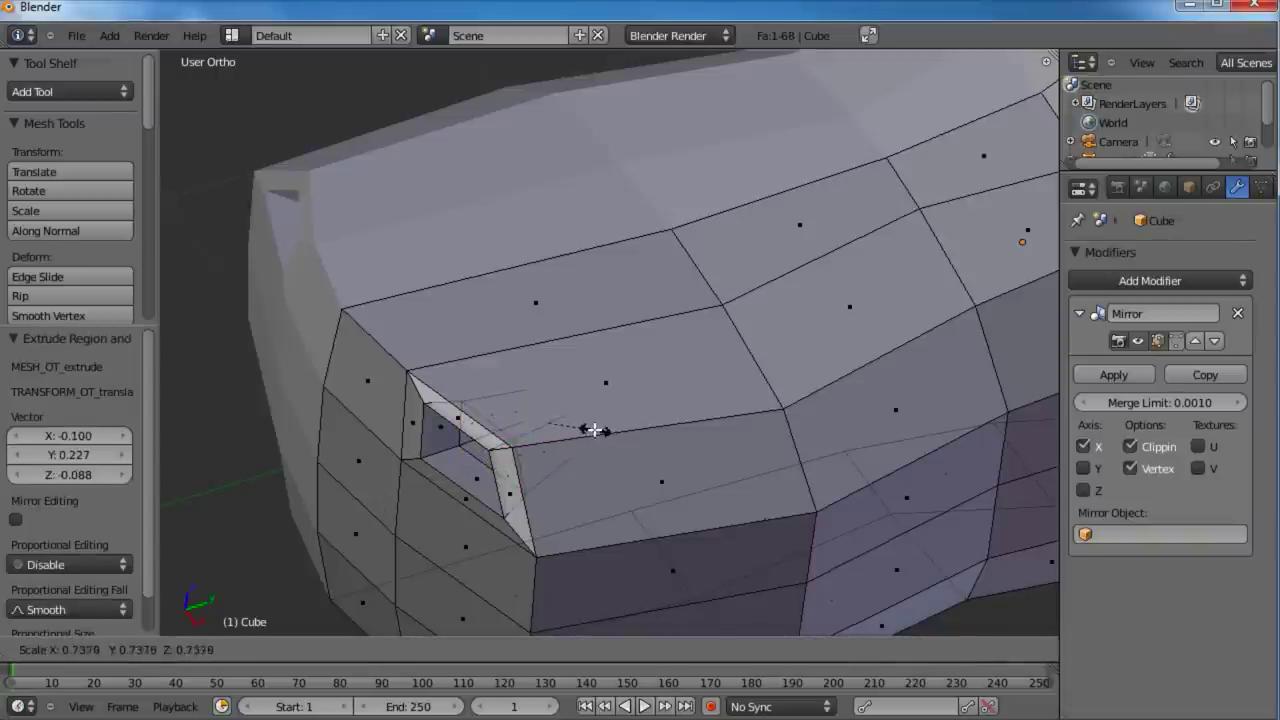
click(590, 430)
Step: Return to Object Mode and set the mesh to smooth shading
scroll(594, 429, down, 2)
key(Tab)
middle_drag(585, 480, 445, 385)
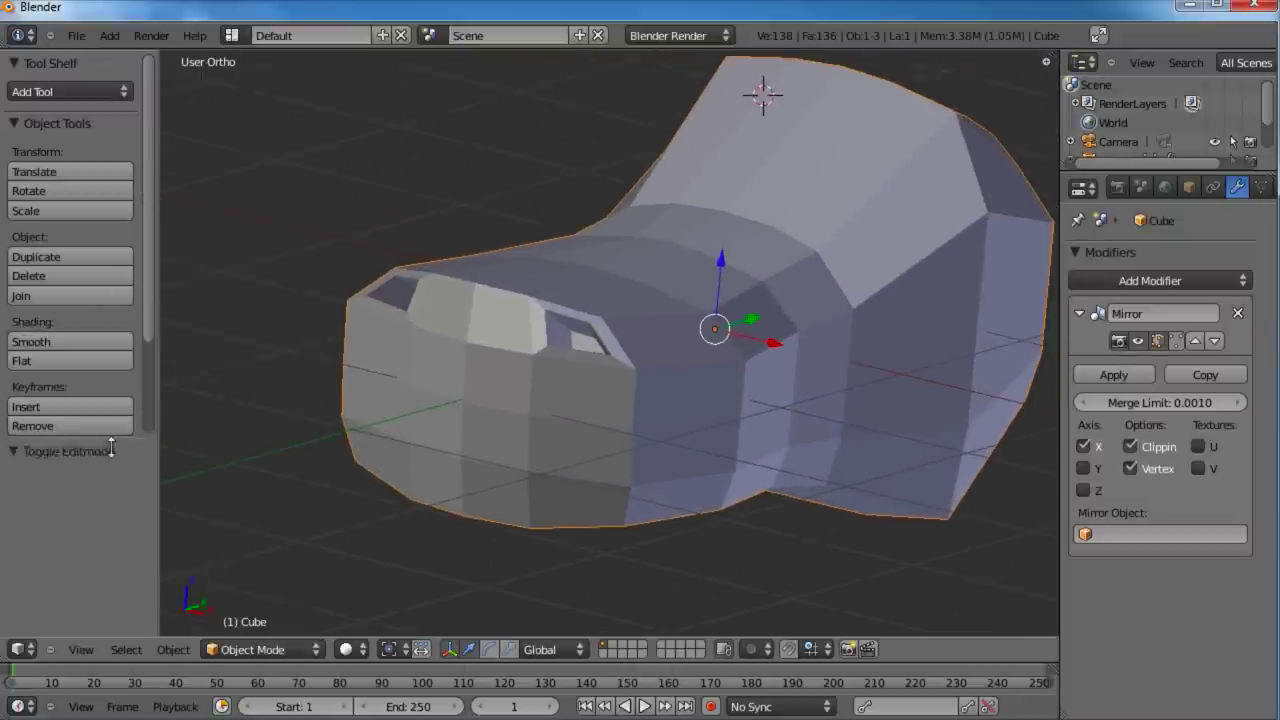
click(84, 340)
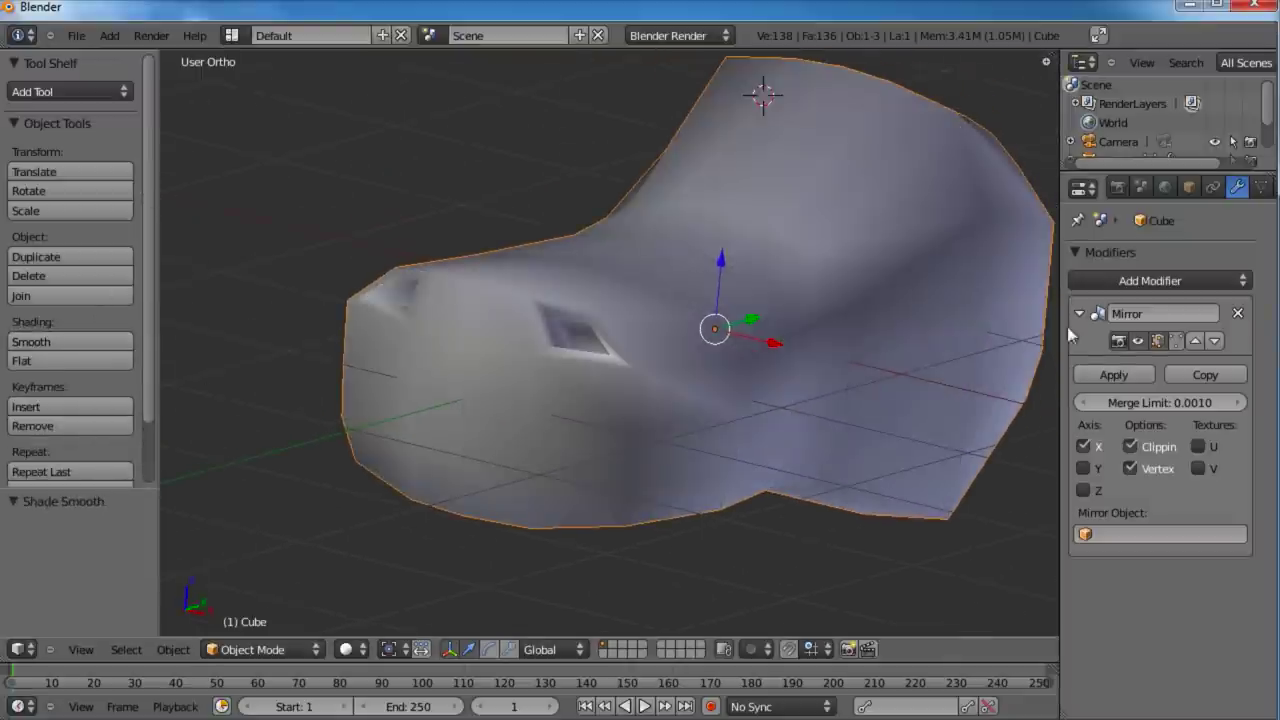
Step: Add a Subdivision Surface modifier below the Mirror modifier and collapse its settings
click(1137, 281)
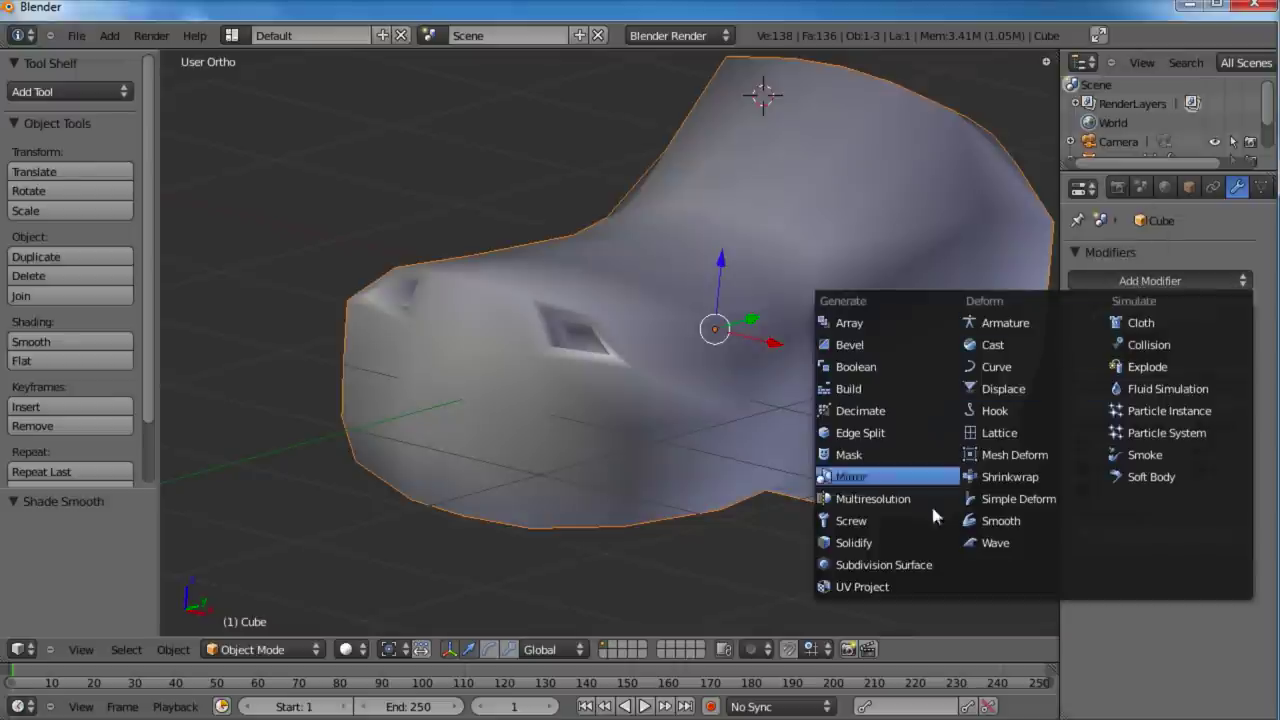
click(884, 565)
mouse_move(737, 397)
middle_down()
mouse_move(826, 407)
mouse_move(740, 357)
mouse_move(731, 374)
mouse_move(748, 410)
middle_up()
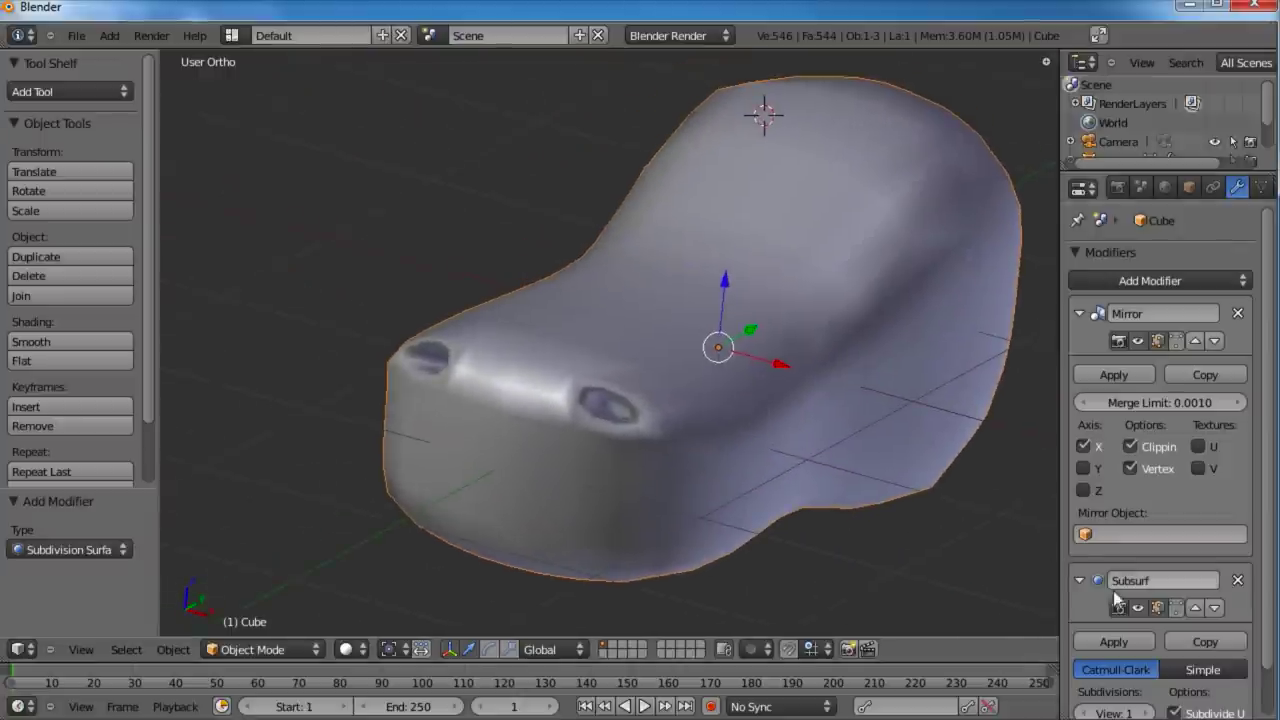
scroll(1122, 568, down, 2)
click(1079, 262)
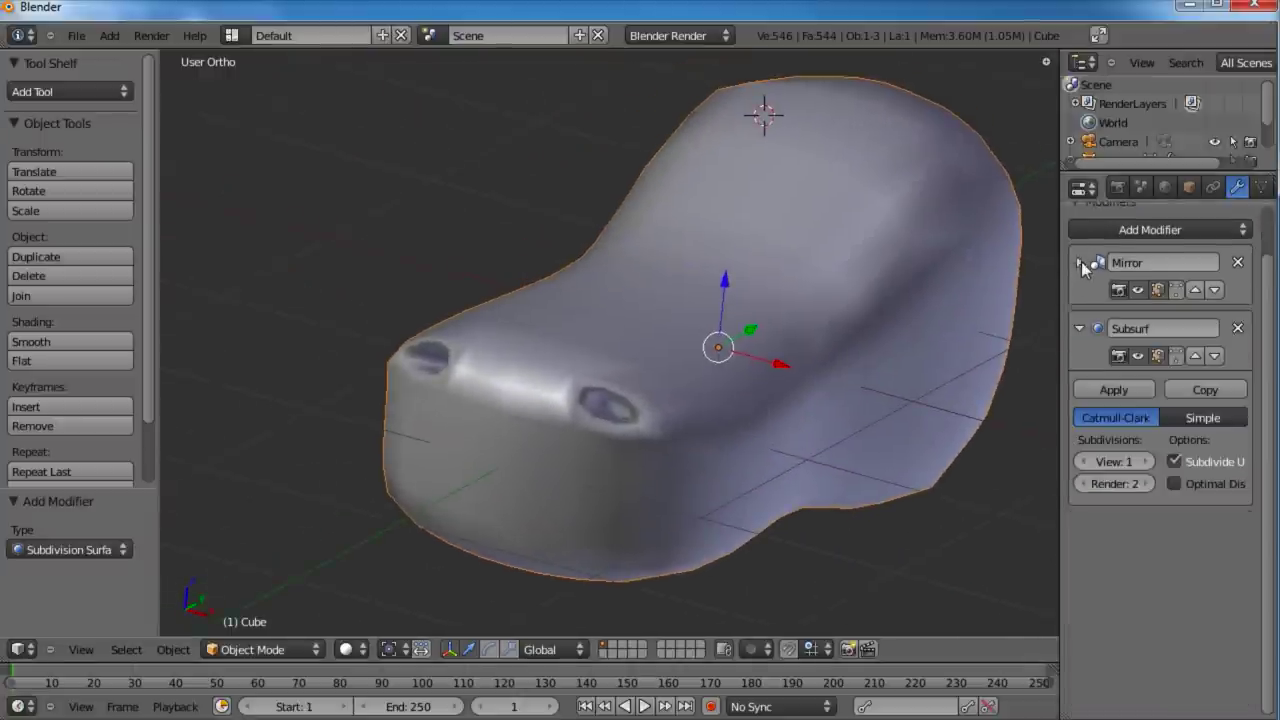
click(1080, 326)
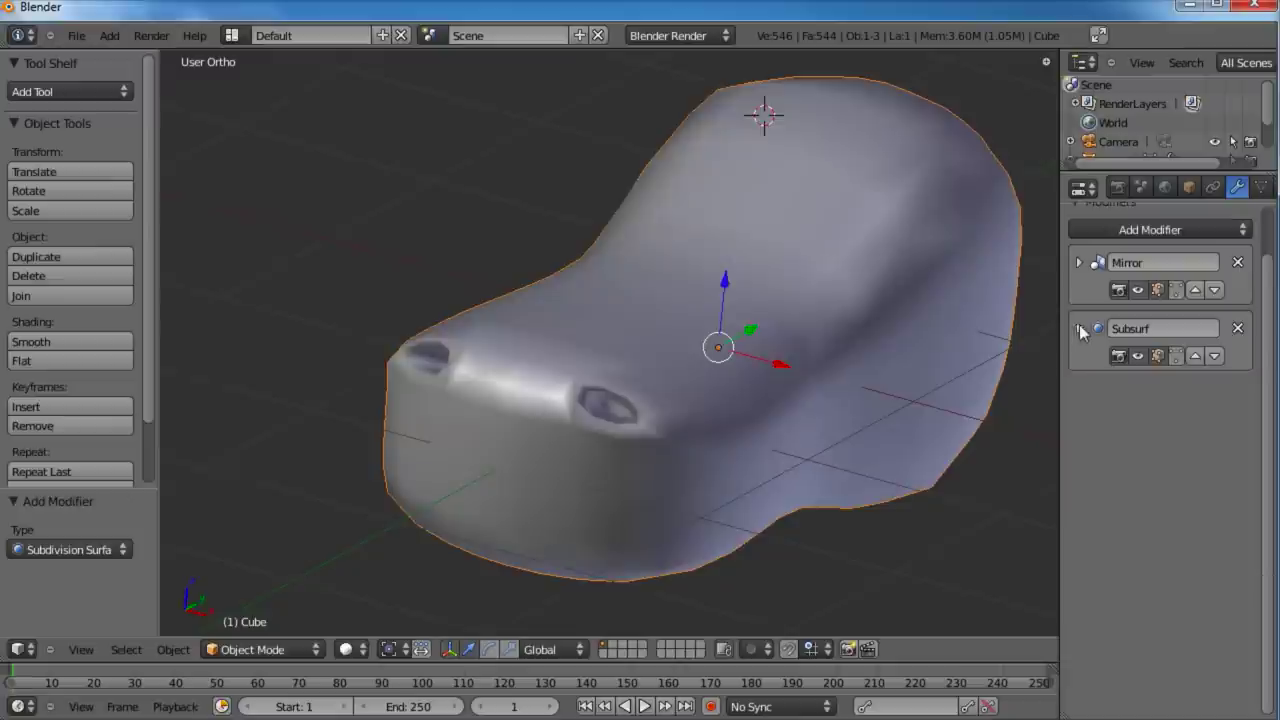
click(1078, 263)
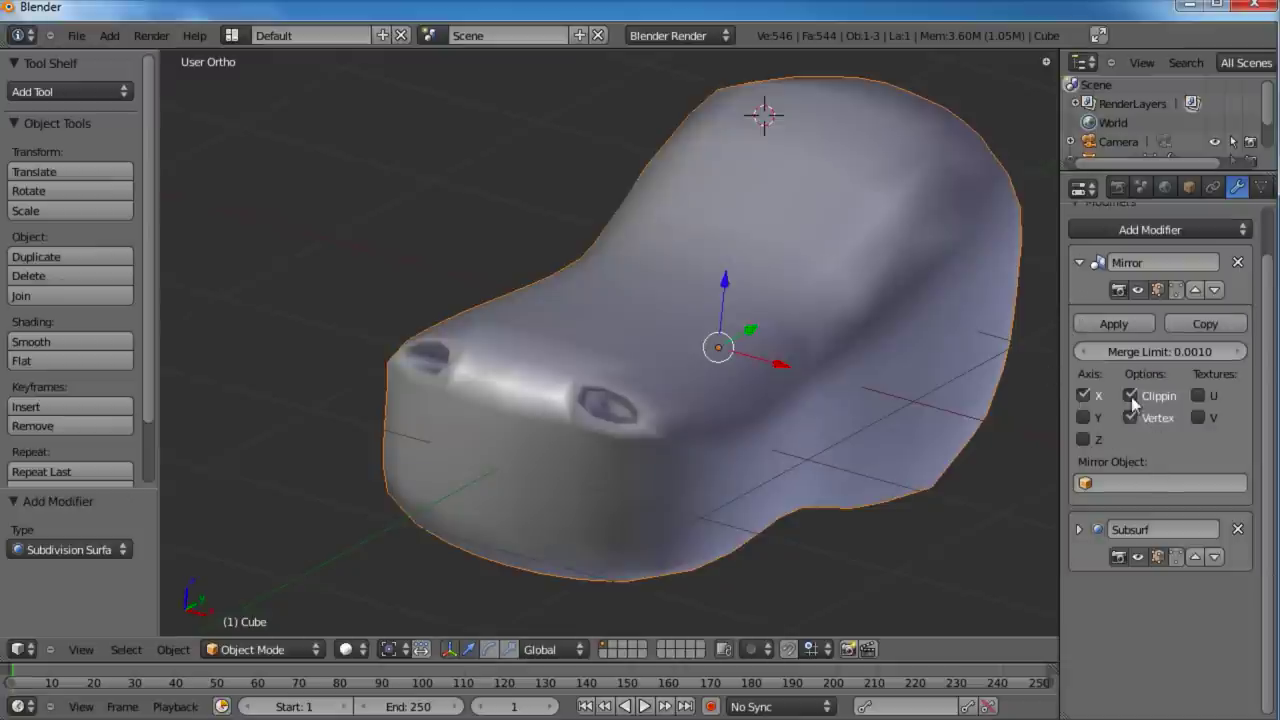
Step: In Edit Mode, insert one edge loop around the snout behind the nostril, roughly midway along the front segment
middle_drag(877, 400, 746, 429)
scroll(592, 436, down, 3)
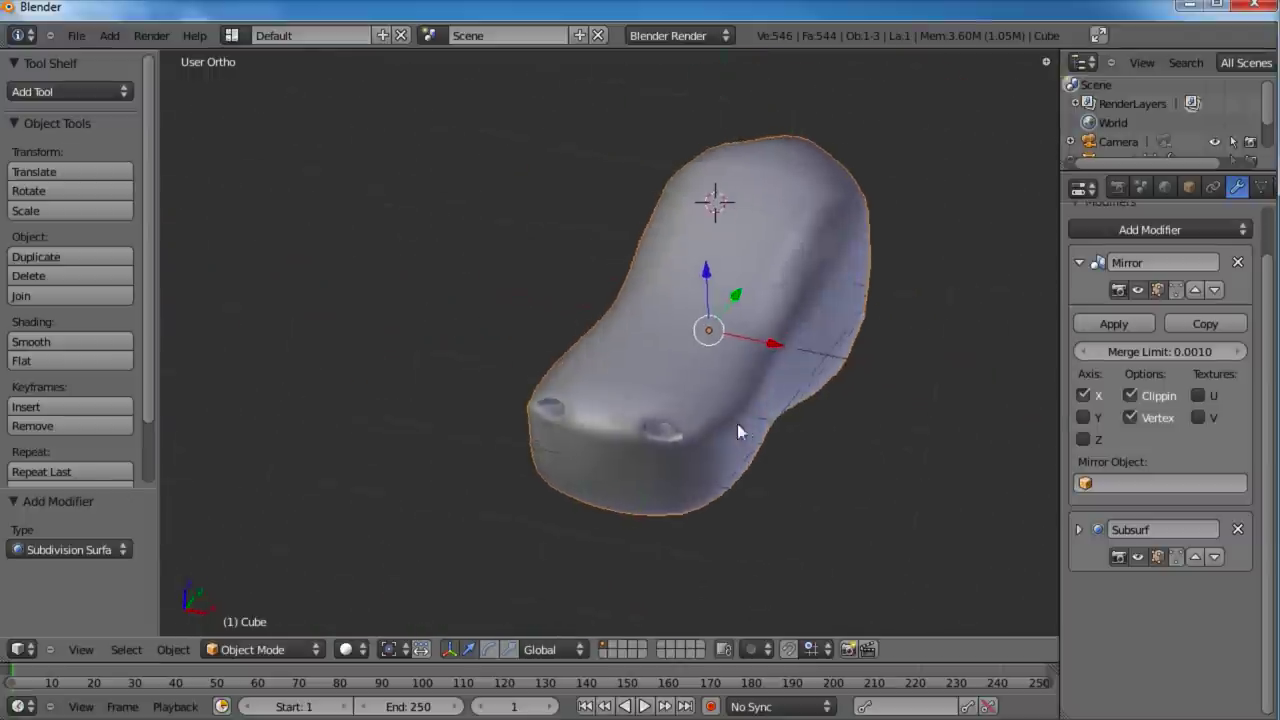
scroll(734, 440, up, 3)
scroll(734, 434, up, 3)
key(Tab)
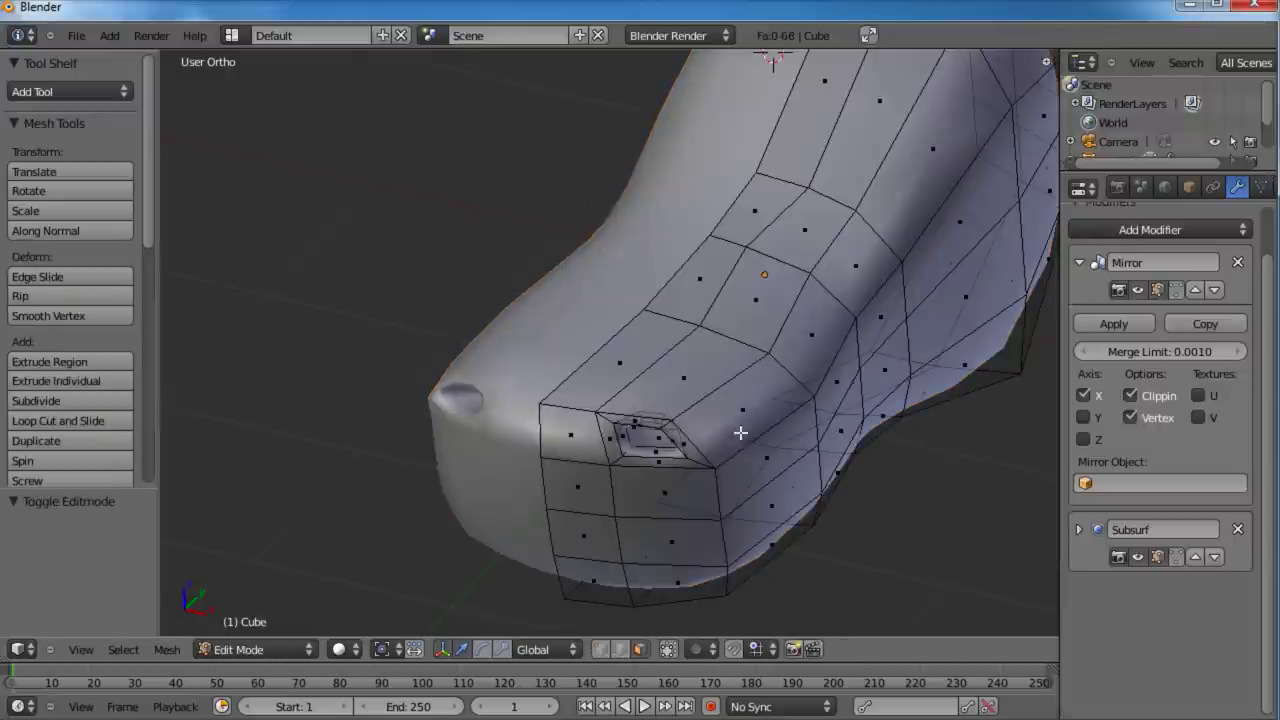
scroll(735, 421, up, 3)
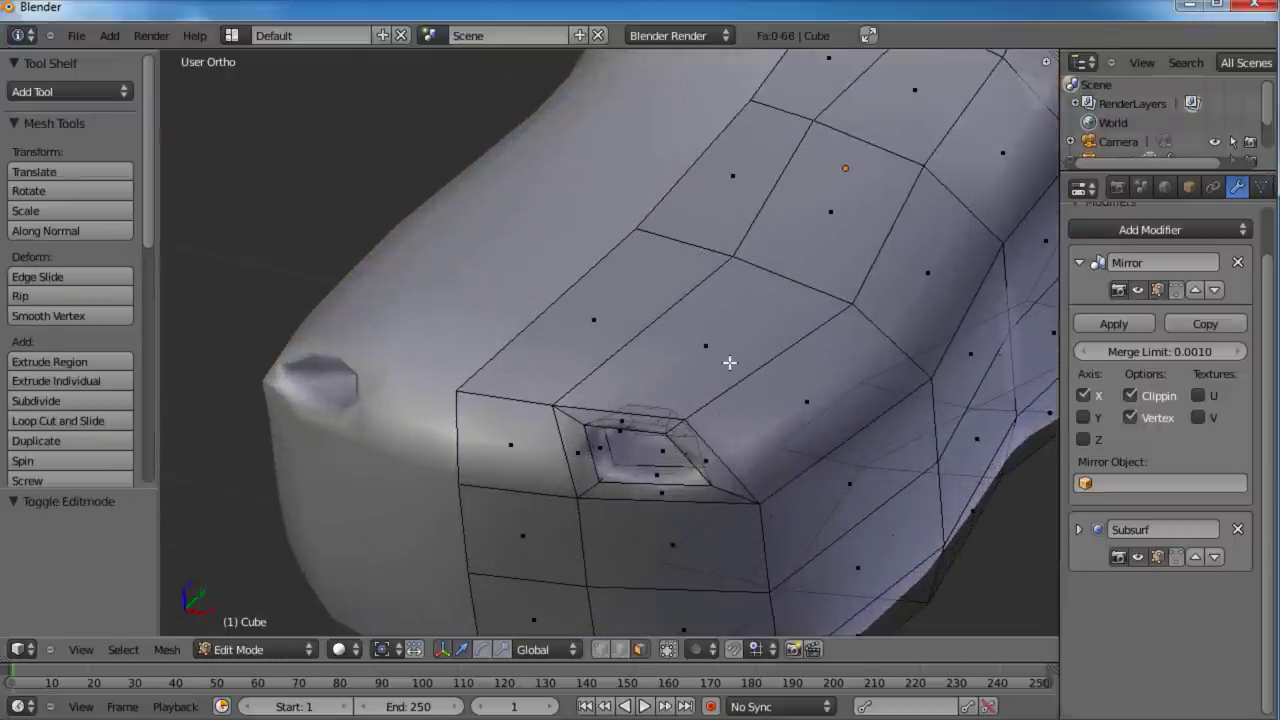
click(730, 362)
click(715, 372)
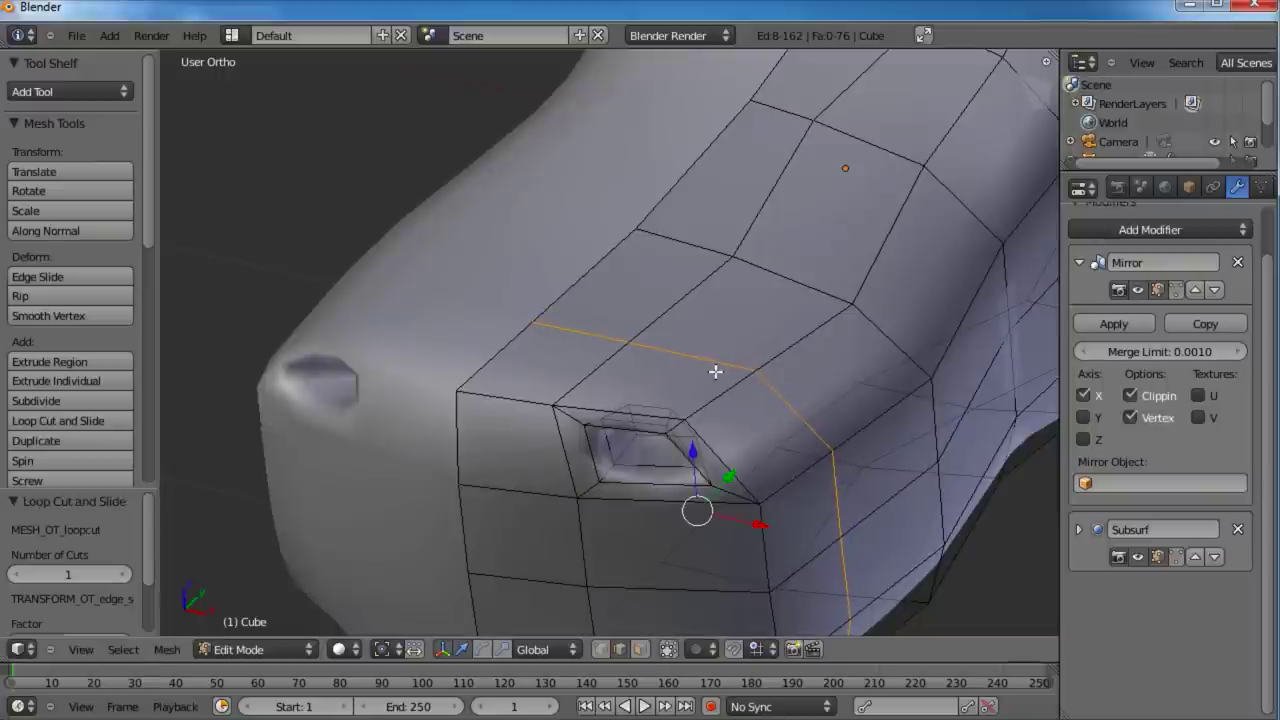
Step: In vertex selection mode, move the vertices on the nostril's upper outer rim to reshape the opening
shift+click(600, 650)
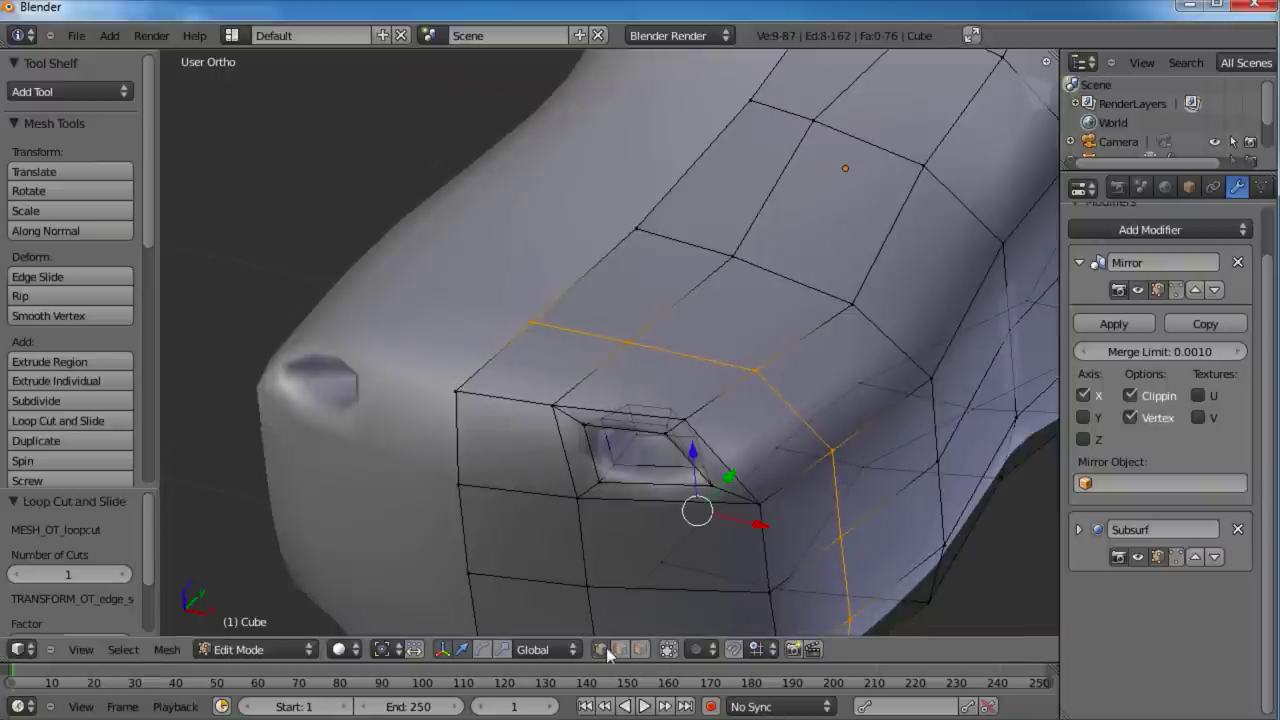
right_click(687, 421)
shift+right_click(672, 437)
middle_drag(704, 453, 801, 407)
key(g)
click(808, 360)
right_click(766, 381)
key(g)
click(773, 374)
right_click(790, 331)
key(g)
click(800, 340)
Step: Raise two top vertices of the new loop behind the nostril, by about 0.051 and 0.072 in Z
right_click(683, 367)
key(g)
click(684, 341)
middle_drag(891, 346, 629, 413)
right_click(551, 380)
key(g)
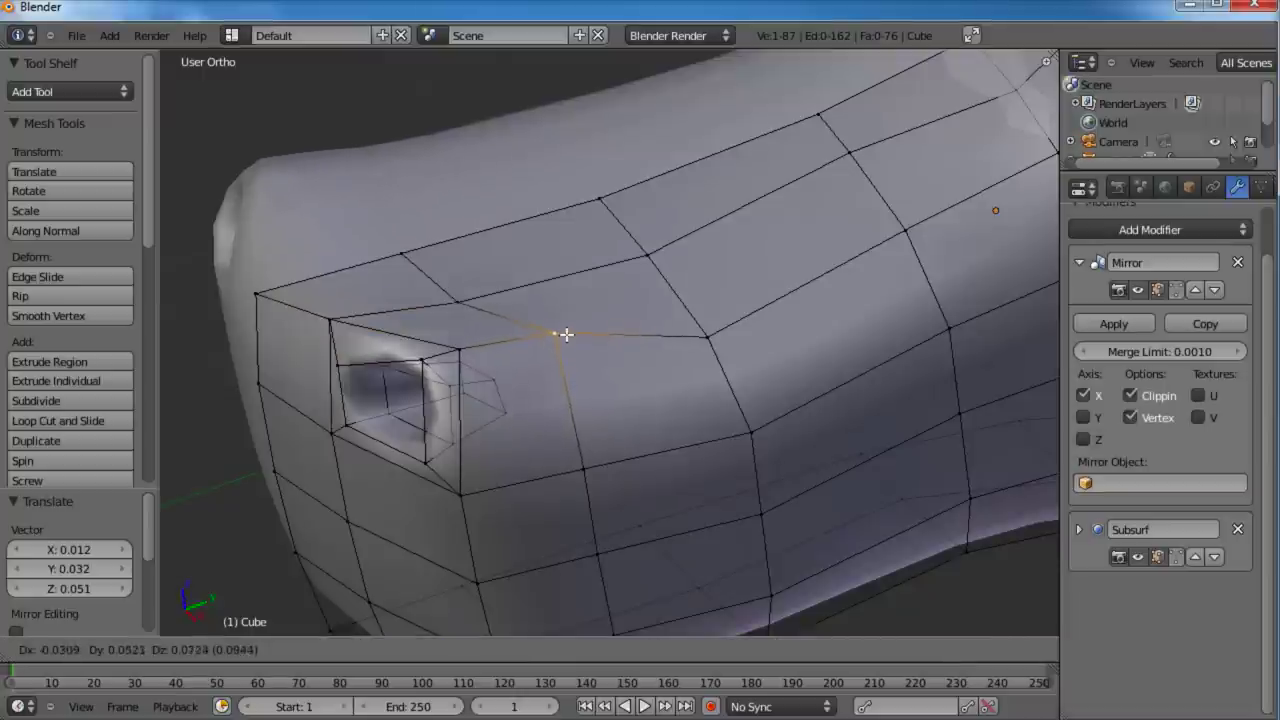
click(566, 337)
Step: Move the vertices at the nostril's upper inner corner and rim one at a time to round the opening, and clear the selection
right_click(332, 321)
key(g)
click(333, 332)
right_click(336, 366)
key(g)
click(348, 386)
right_click(382, 368)
key(g)
click(394, 377)
scroll(396, 378, down, 3)
key(a)
Step: Select the vertices along the nostril's inner side, move them along X, and clear the selection
middle_drag(420, 375, 597, 453)
shift+right_click(630, 463)
shift+right_click(623, 485)
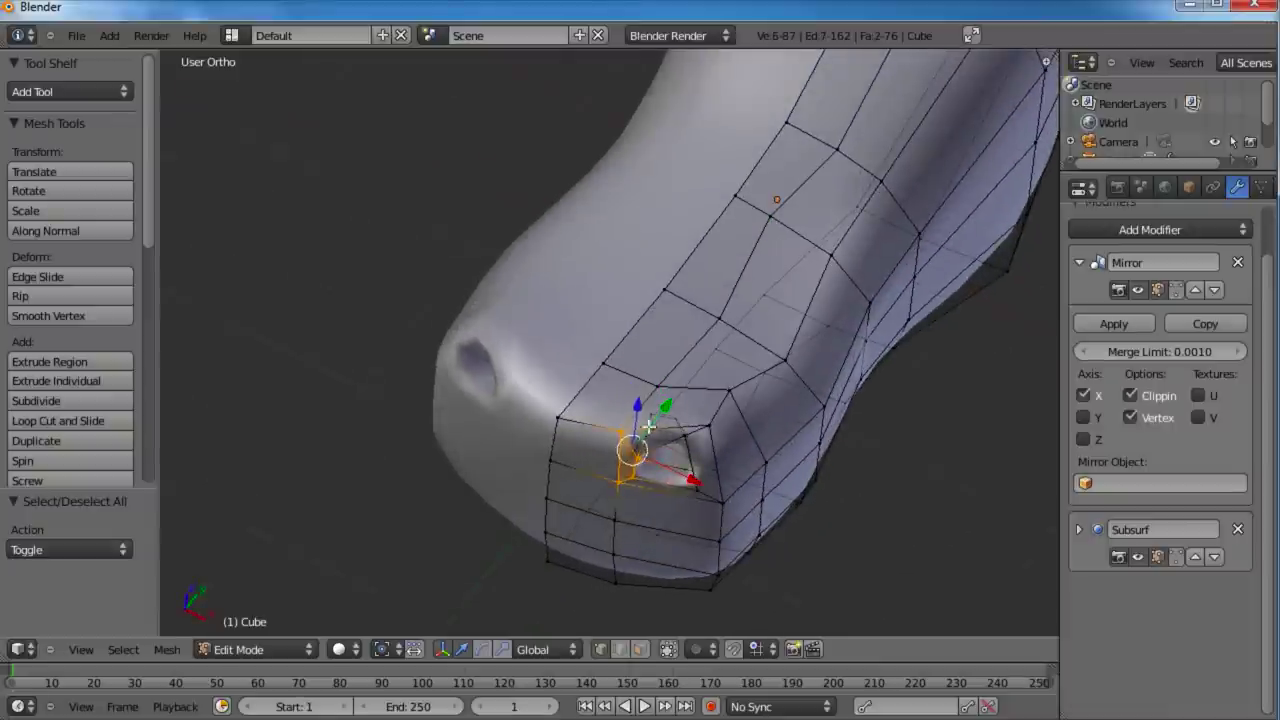
scroll(657, 458, up, 3)
key(b)
drag(685, 402, 596, 536)
middle_drag(596, 536, 527, 459)
key(g)
key(x)
click(680, 385)
key(a)
Step: Examine the smoothed shape from several angles in Object Mode and return to Edit Mode
key(Tab)
scroll(700, 450, down, 3)
scroll(606, 450, up, 4)
scroll(530, 458, down, 2)
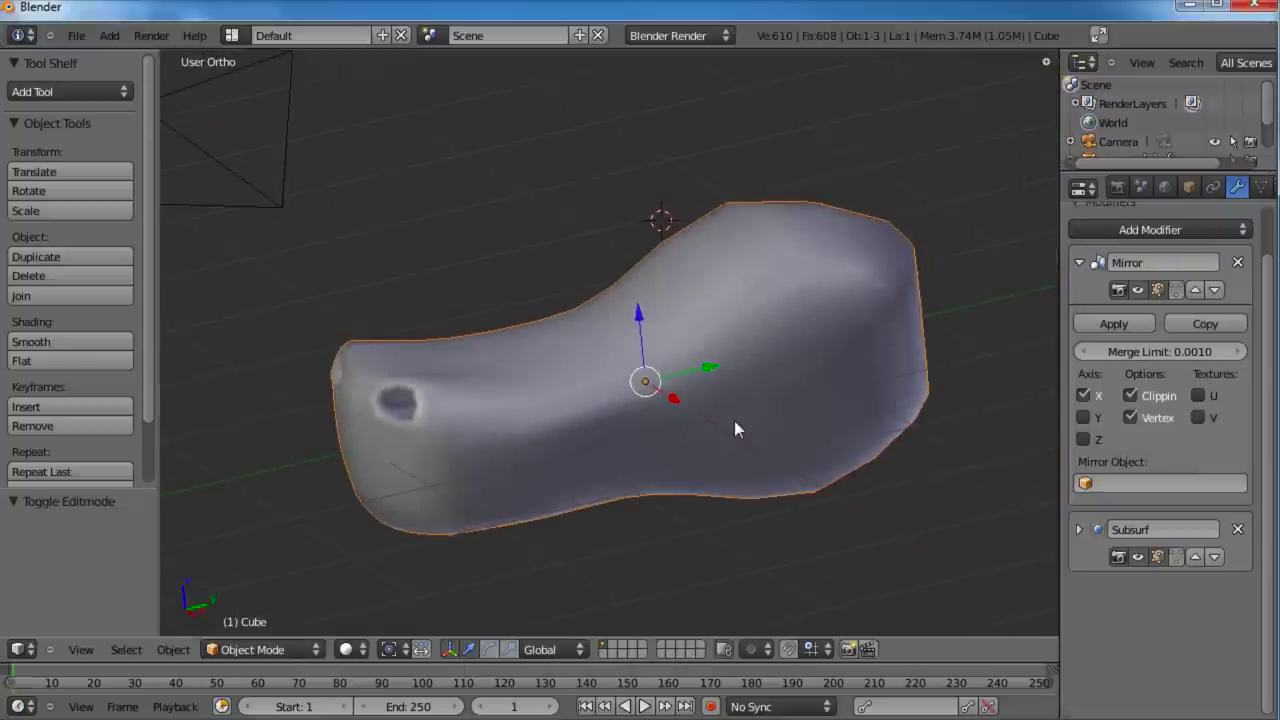
middle_drag(634, 440, 689, 368)
key(Tab)
scroll(717, 434, up, 3)
scroll(748, 404, down, 3)
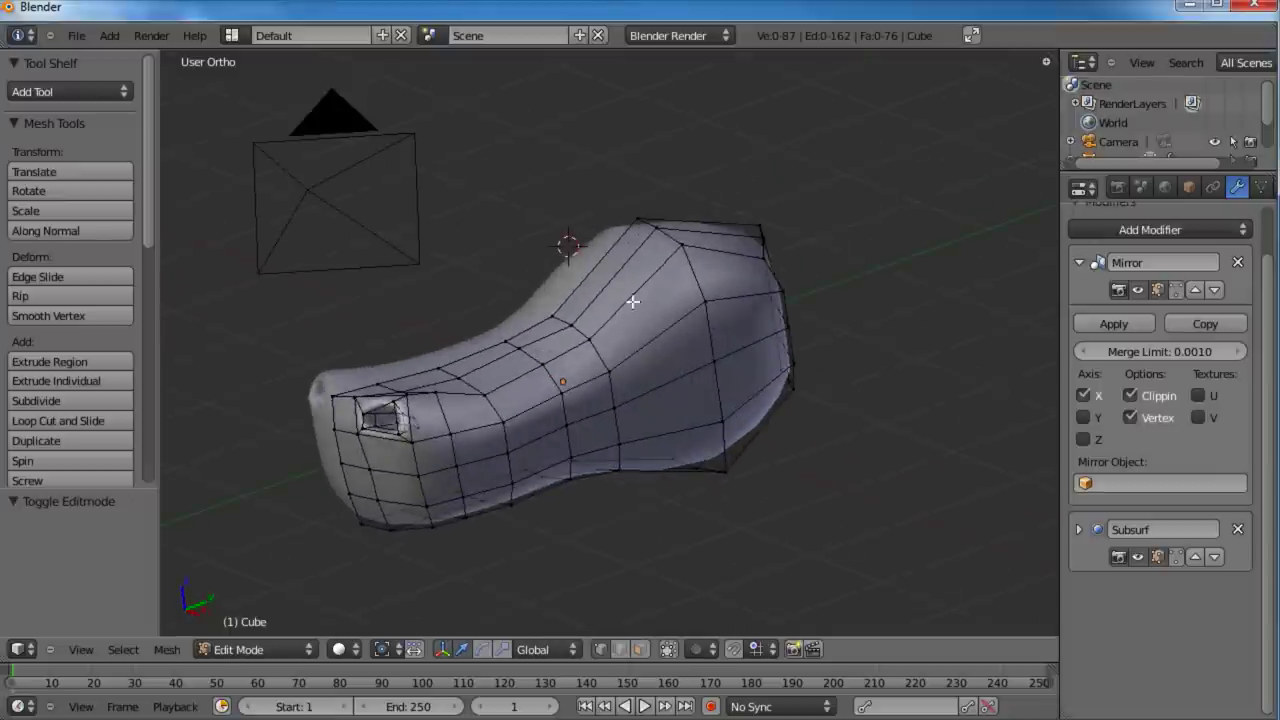
Step: Insert an edge loop around the body on the slope rising from the snout to the rear hump
scroll(649, 340, up, 2)
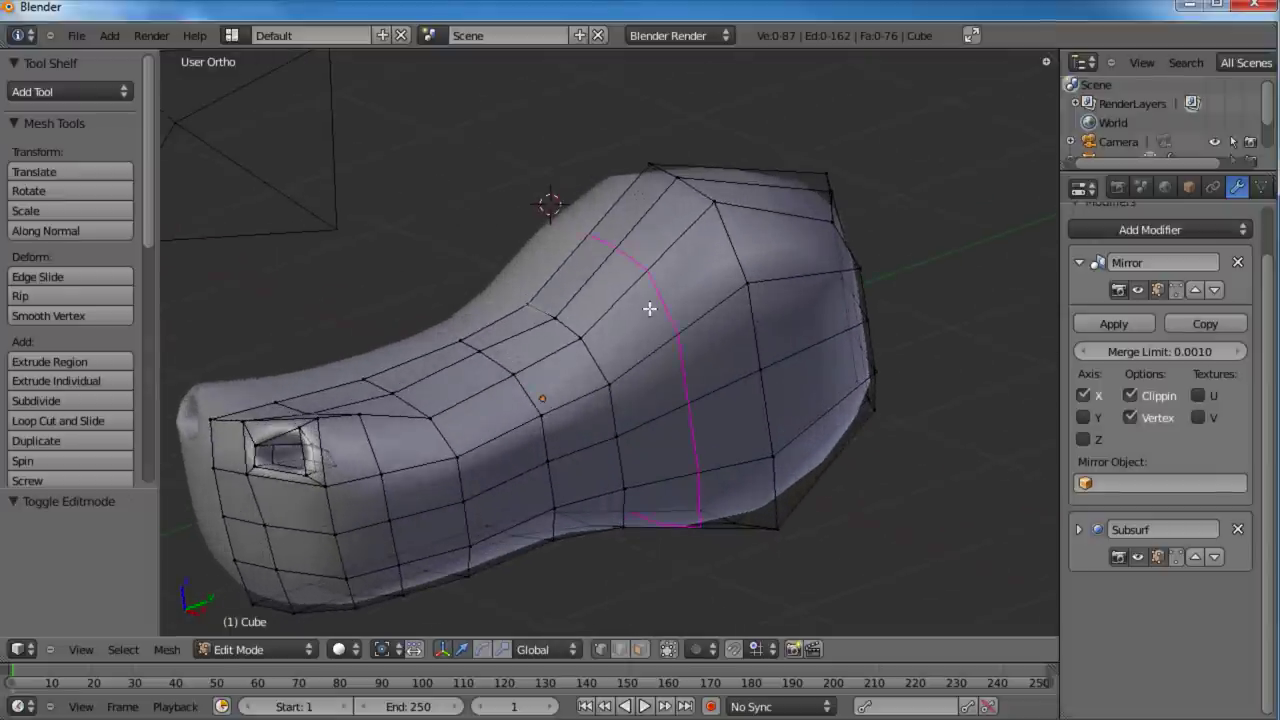
click(647, 309)
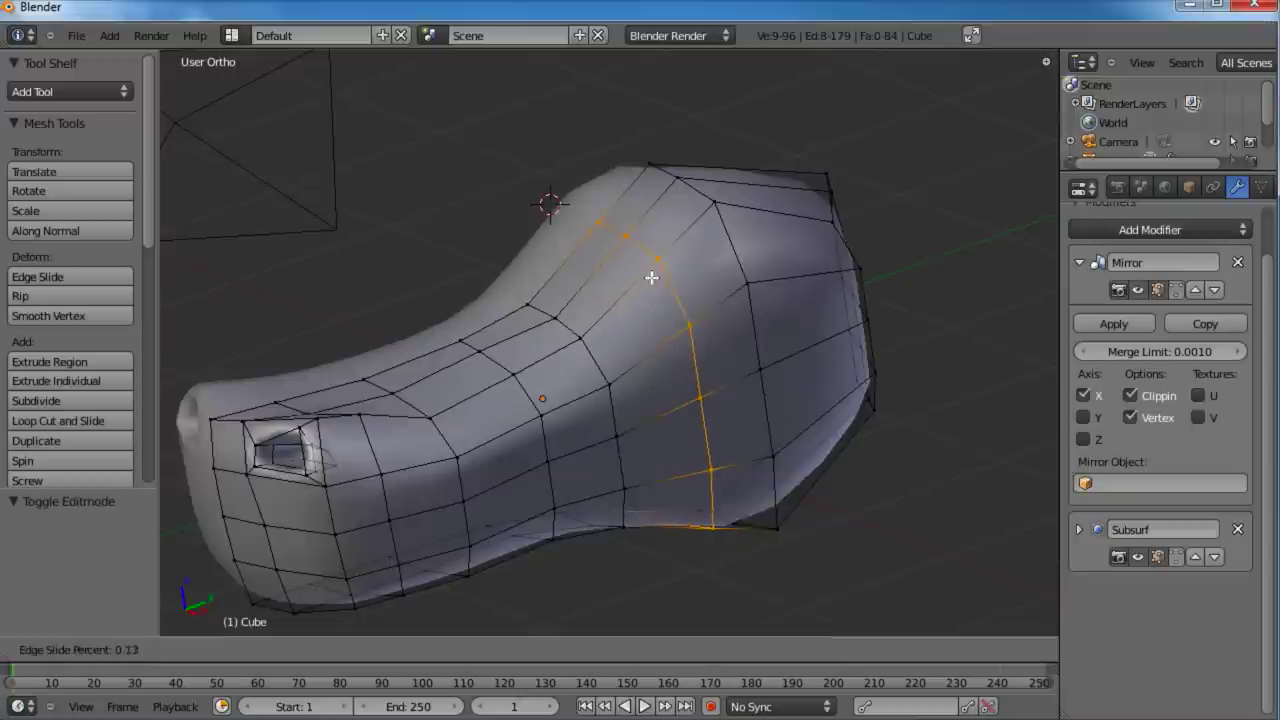
click(640, 292)
Step: Select three upper outer vertices of the new loop and move them about 0.108 in X, 0.046 in Y and 0.111 in Z
right_click(646, 270)
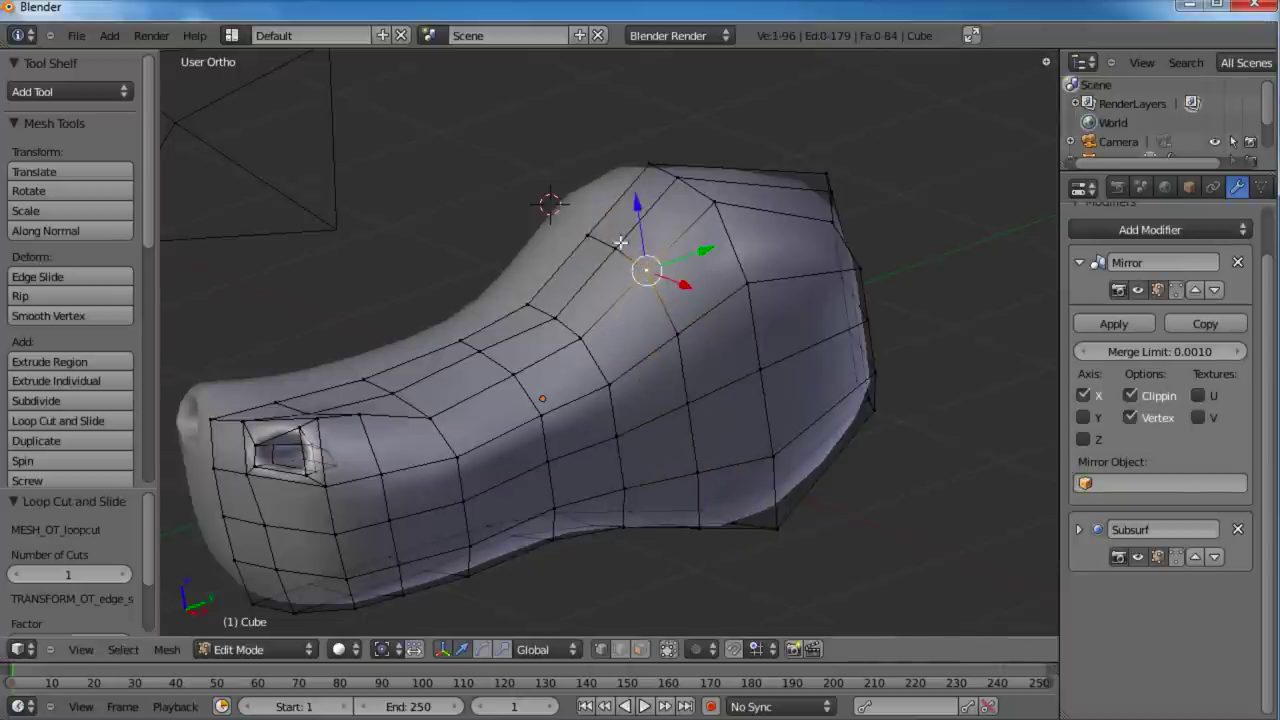
shift+right_click(675, 336)
middle_drag(643, 326, 785, 308)
key(g)
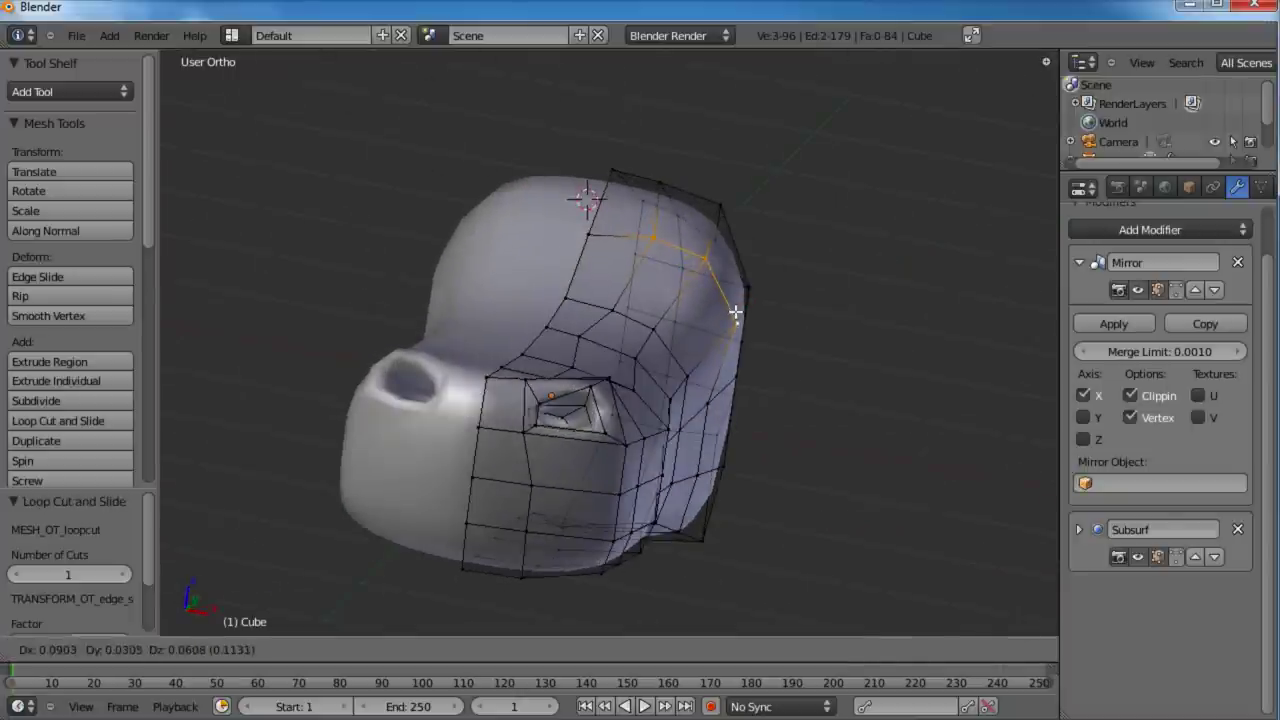
click(738, 306)
Step: Move the new loop's top inner vertex toward the centre, by about -0.155 in X, -0.034 in Y and -0.028 in Z
right_click(655, 229)
key(g)
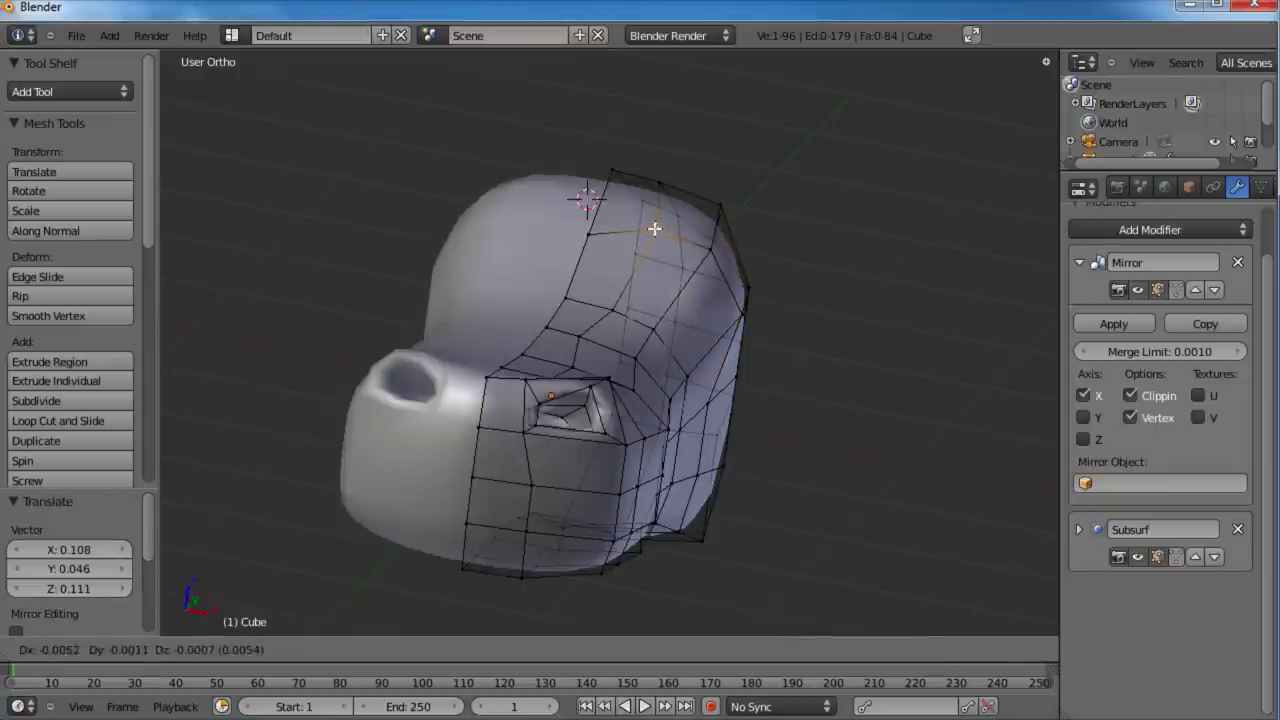
click(715, 242)
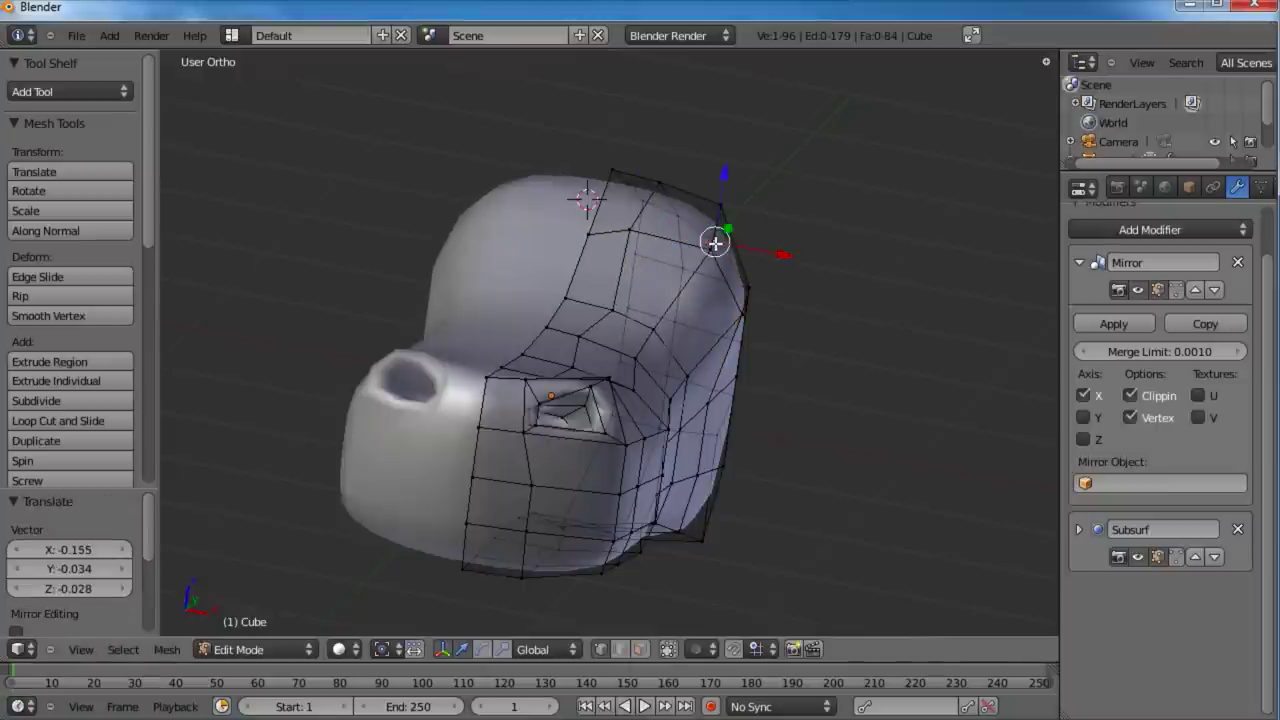
Step: Reposition two upper vertices at the foot of the slope, ending with a move of about (-0.024, -0.047, 0.013), and switch to face selection
right_click(612, 305)
key(g)
click(606, 303)
right_click(653, 331)
key(g)
click(654, 349)
middle_drag(654, 349, 591, 379)
key(g)
click(578, 379)
right_click(665, 354)
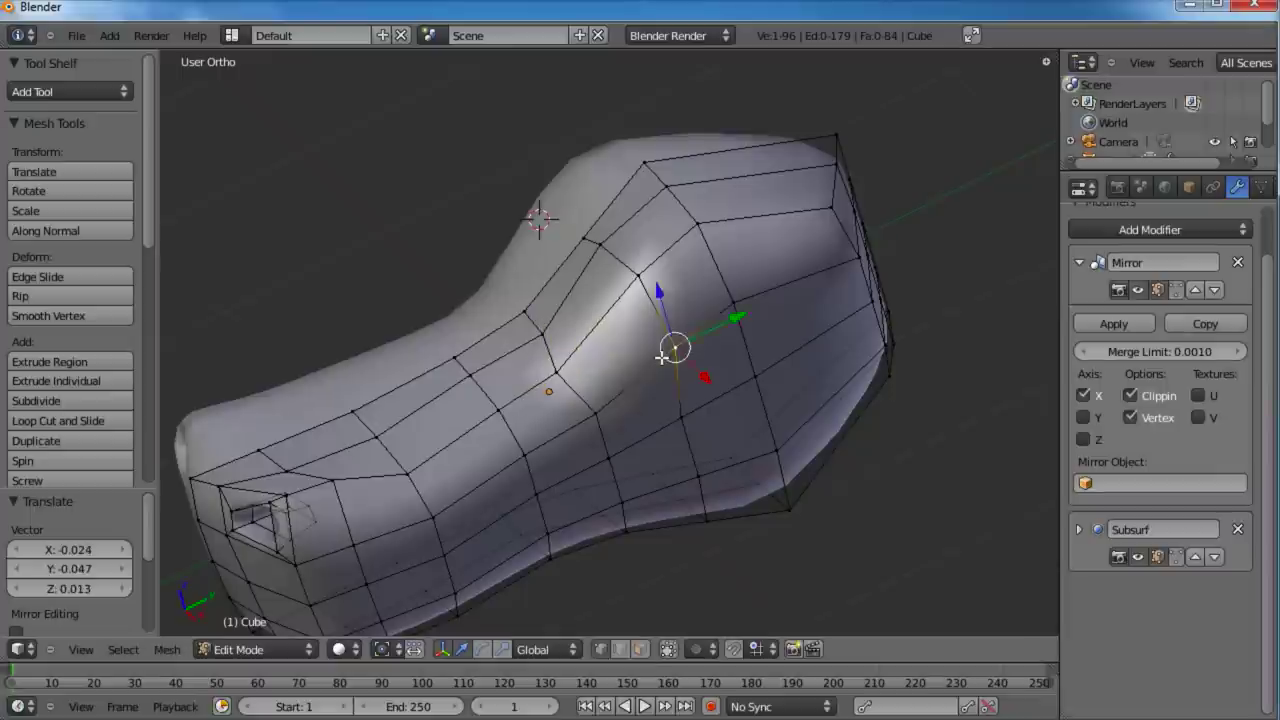
click(639, 650)
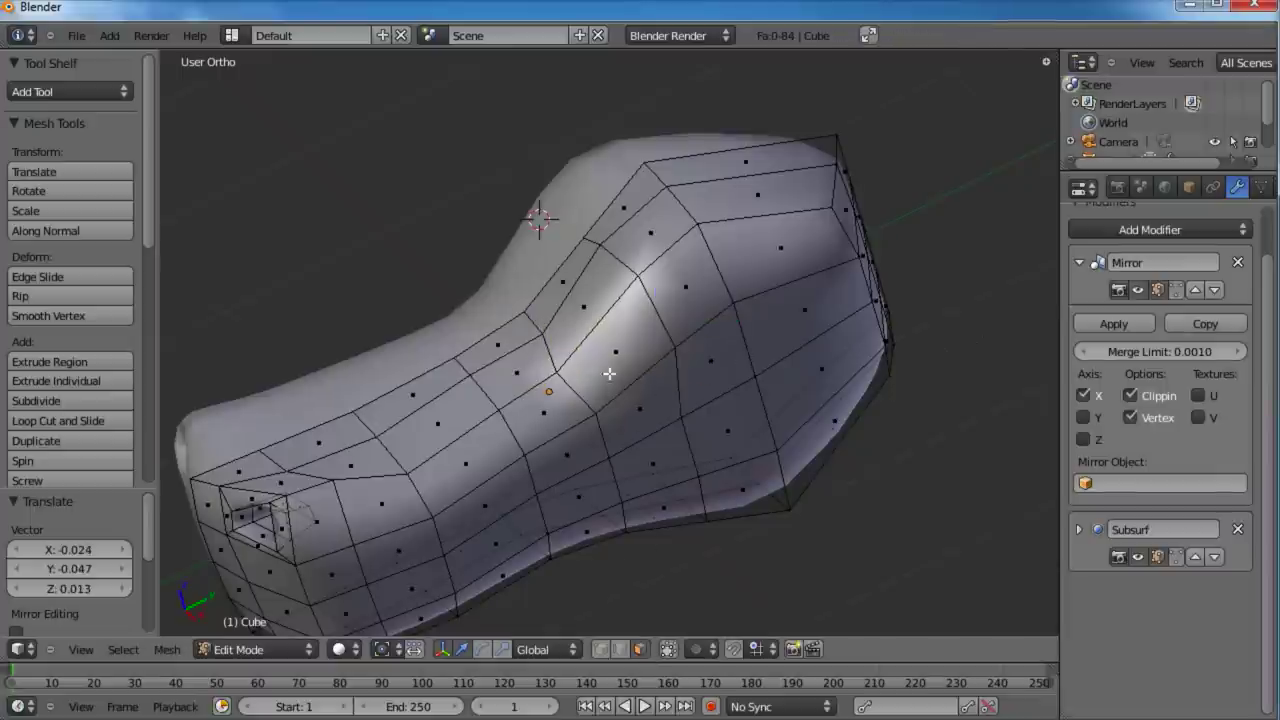
Step: Select two adjacent faces on the slope, extrude them in place and shrink them to about 0.76 for the eye socket
right_click(597, 318)
shift+right_click(612, 352)
middle_drag(573, 444, 701, 452)
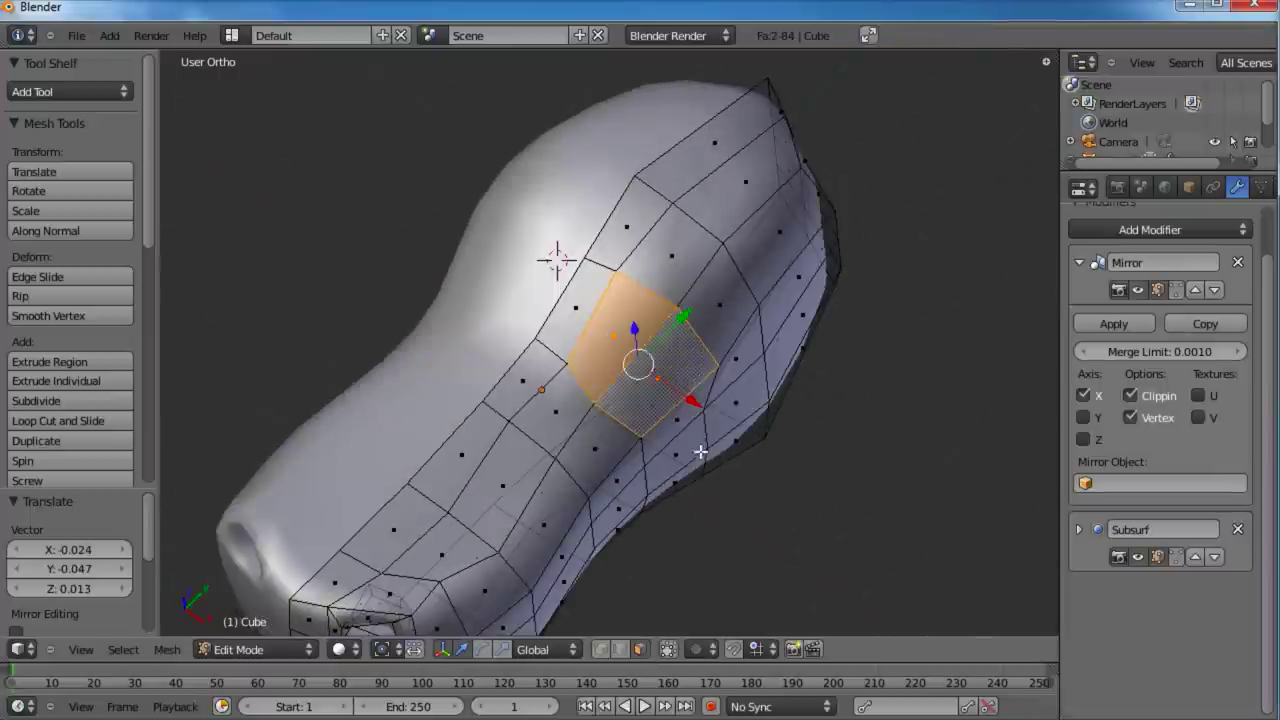
key(e)
right_click(750, 418)
key(s)
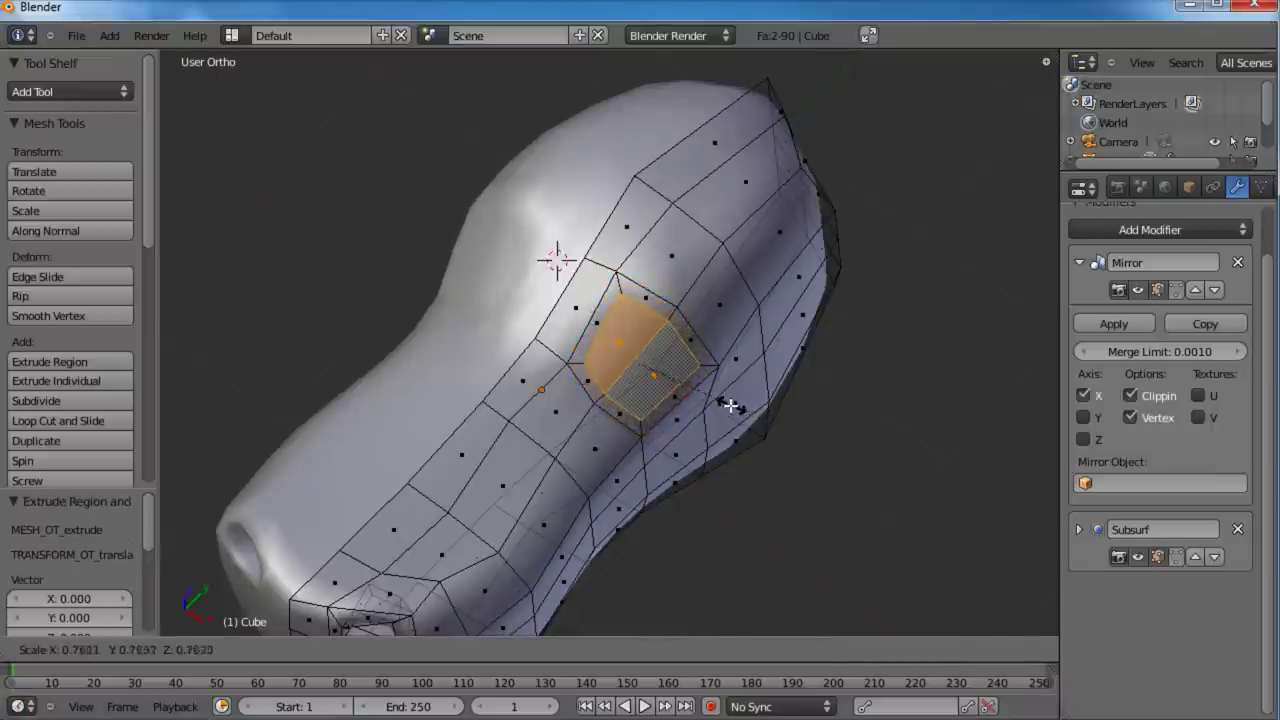
click(731, 404)
Step: Extrude the eye faces in place again and shrink them to about 0.88
key(e)
right_click(737, 406)
key(s)
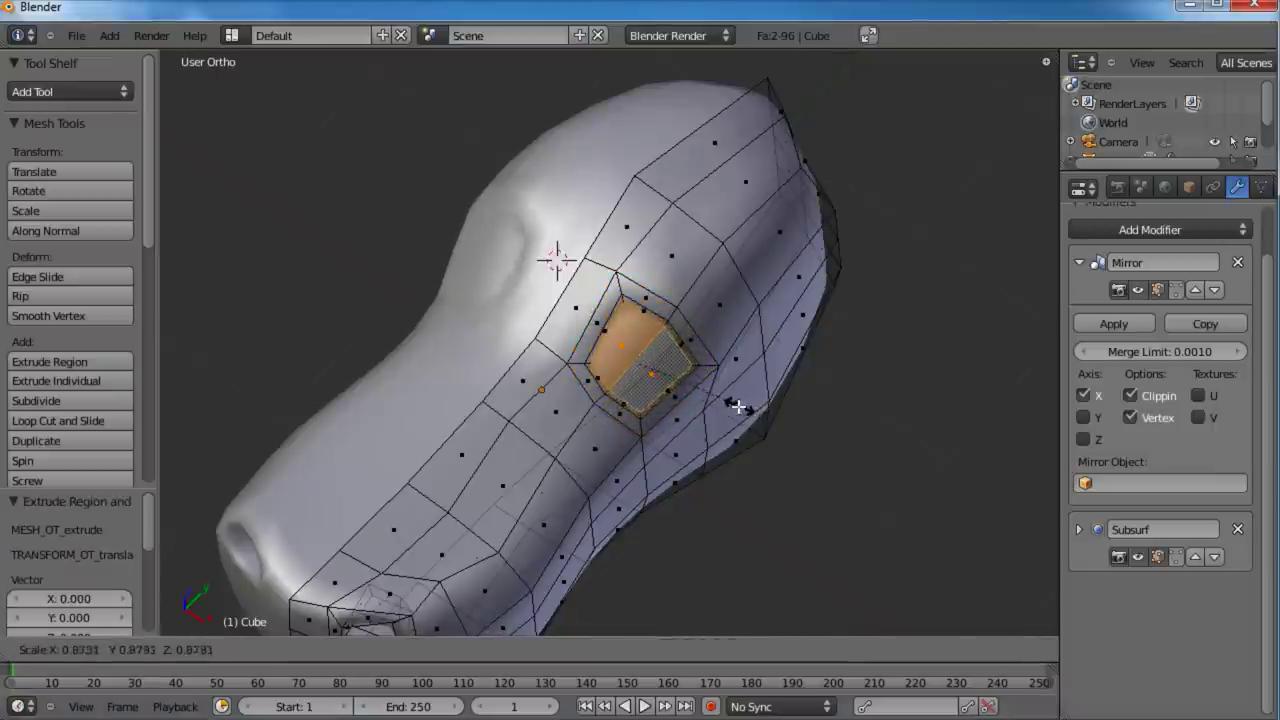
click(728, 400)
Step: Extrude the eye faces inward by about -0.046 in X and 0.077 in Y, and adjust them slightly along Y
middle_drag(728, 400, 632, 407)
key(e)
click(659, 411)
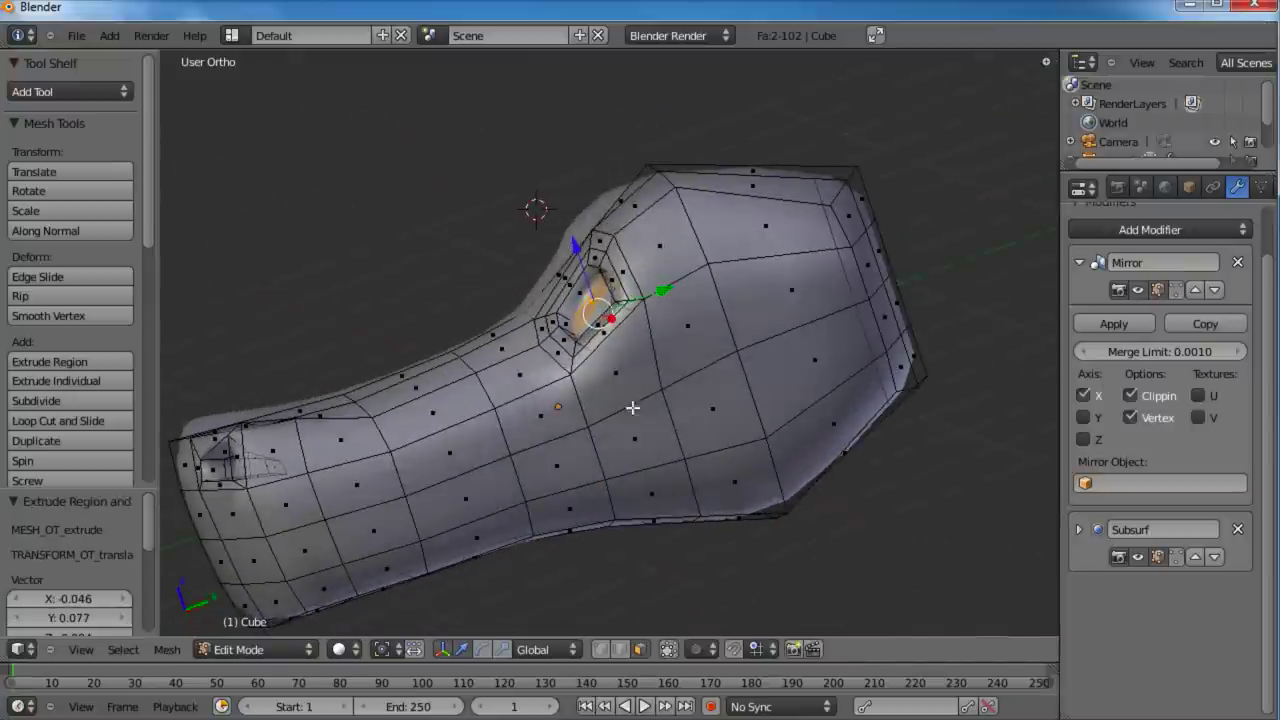
drag(662, 297, 662, 295)
Step: Rotate the sunken eye faces freely in two passes to align them with the socket
key(r)
key(r)
click(646, 311)
key(r)
key(r)
click(597, 389)
Step: Delete the two sunken faces inside the eye socket
middle_drag(603, 391, 759, 386)
scroll(697, 389, up, 4)
key(x)
click(657, 526)
Step: Add one loop cut through the lower outer side of the eye socket and another through its inner side
middle_drag(680, 284, 697, 433)
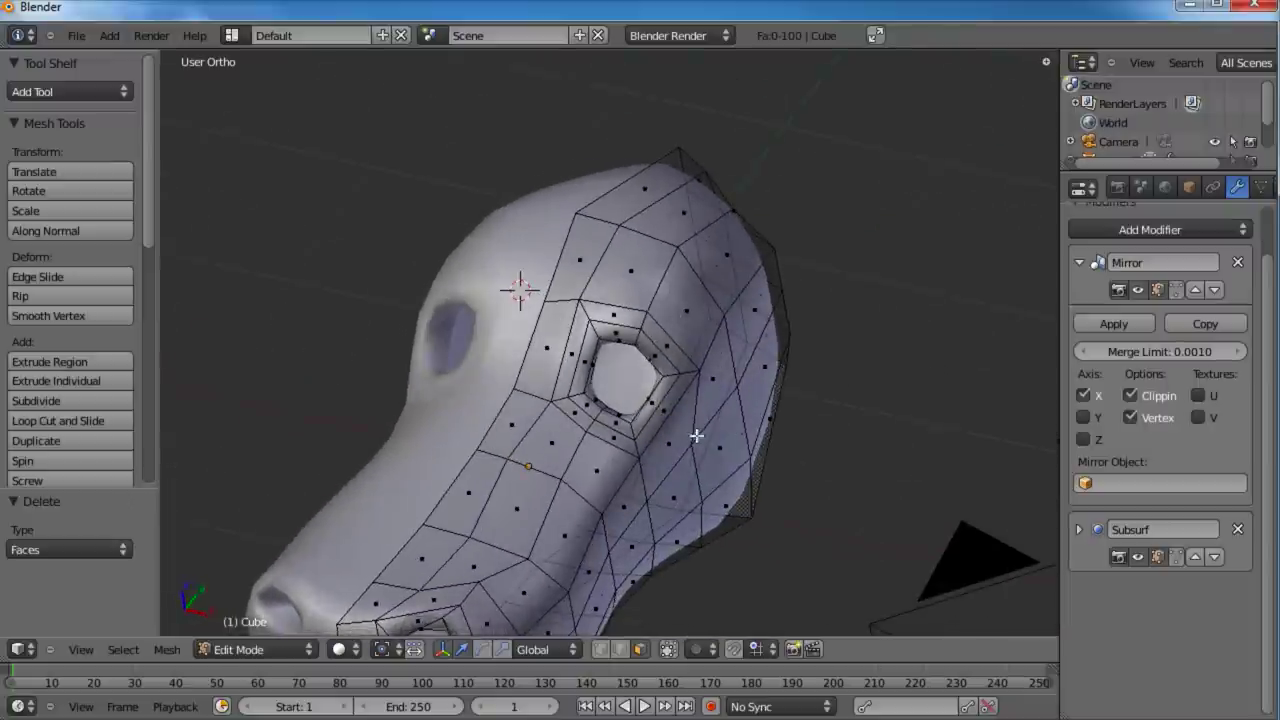
scroll(697, 433, up, 3)
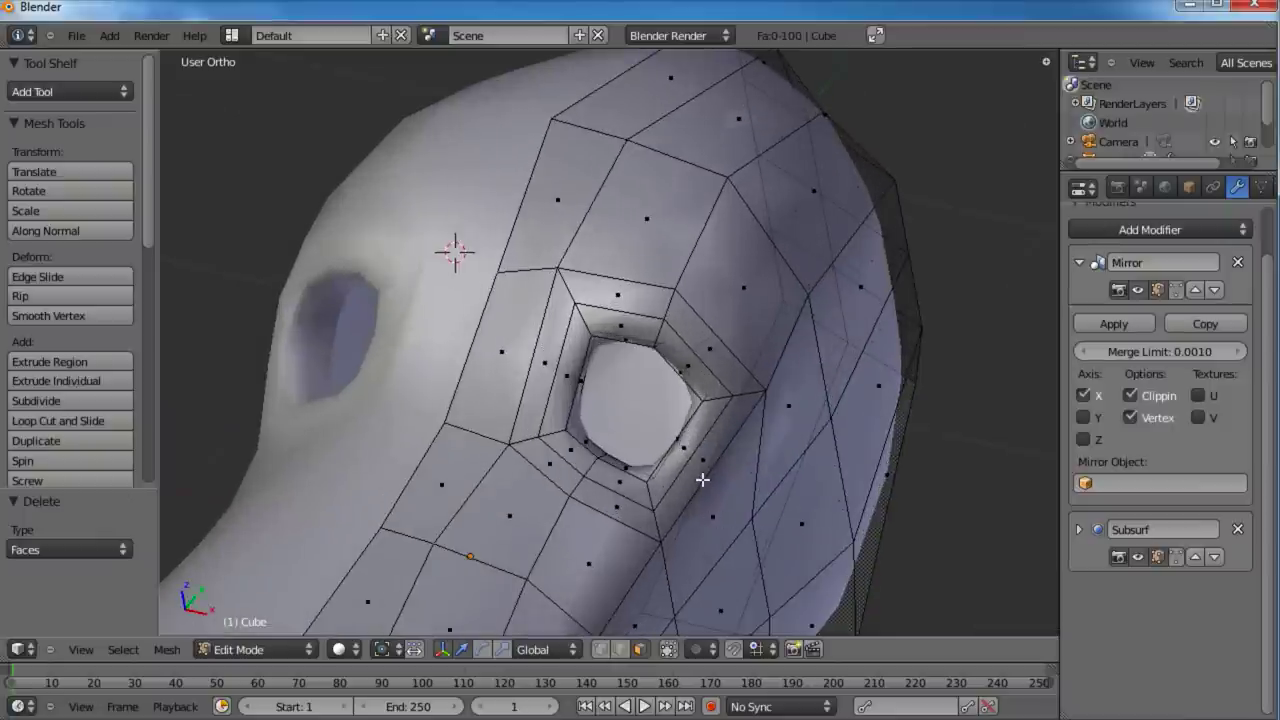
click(687, 446)
click(690, 446)
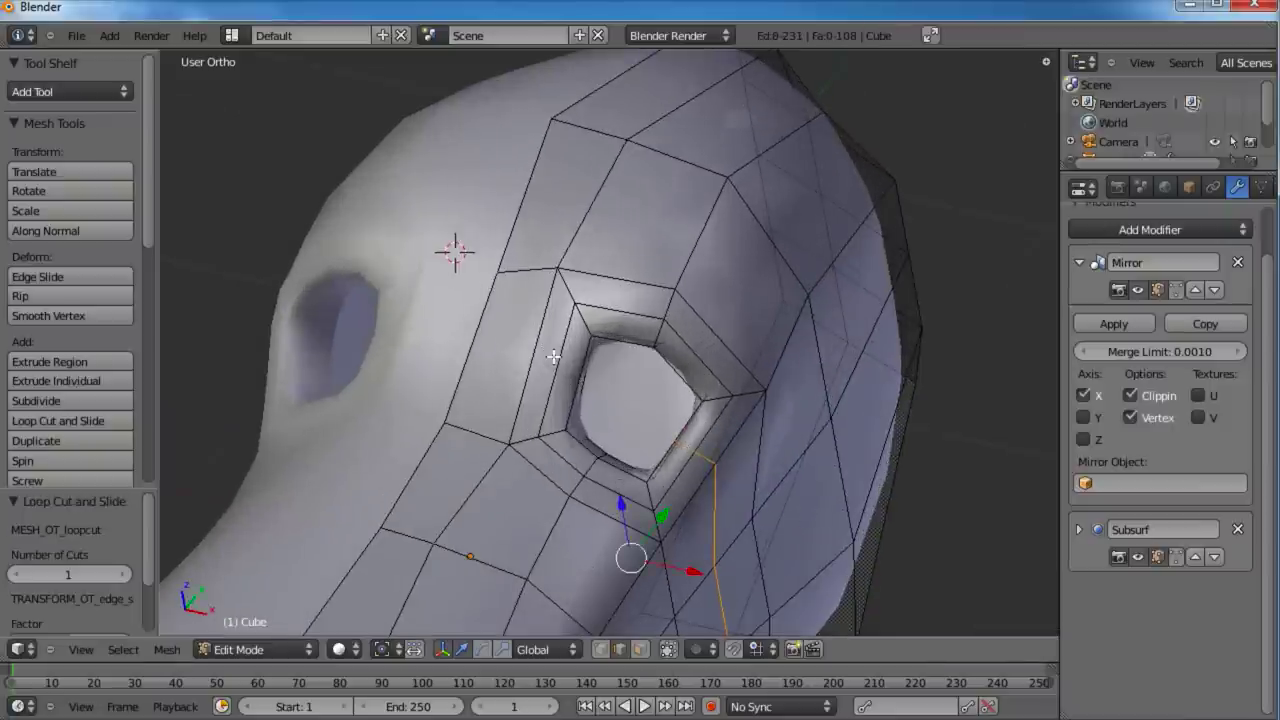
click(554, 362)
click(556, 362)
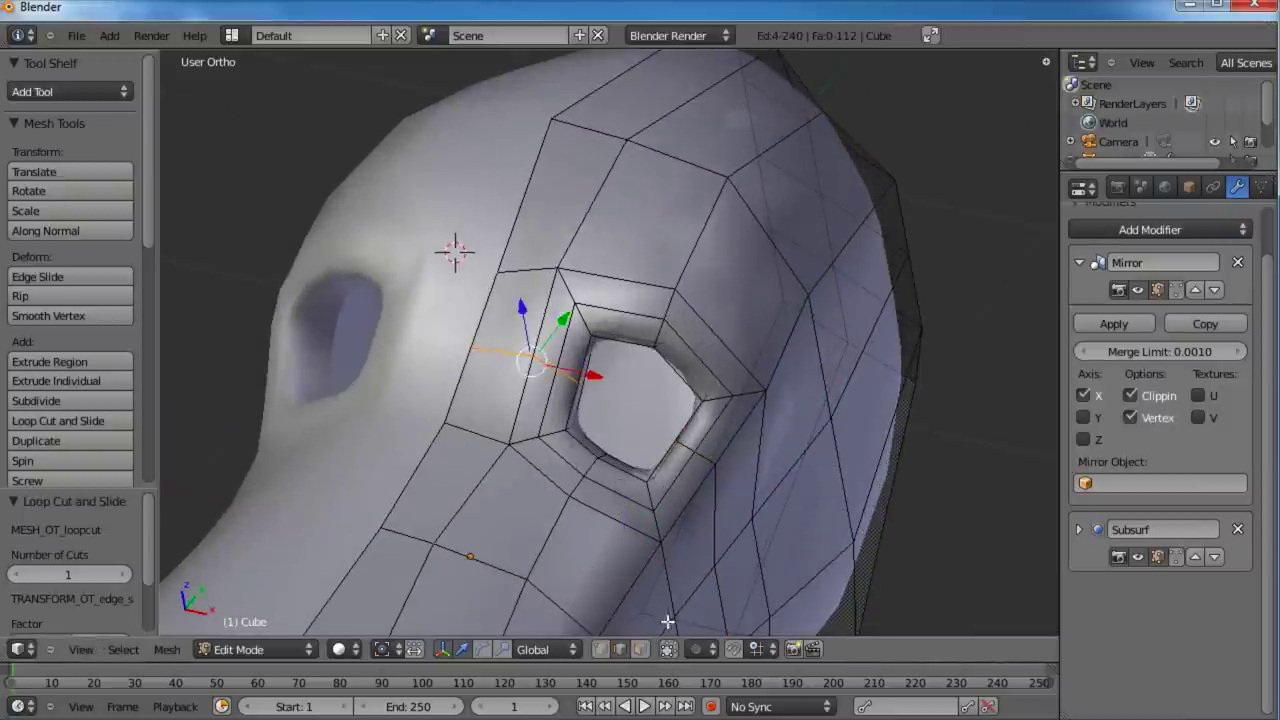
Step: Switch to vertex selection and pull the new vertices on the inner side of the eye socket toward the head's centre line
click(600, 650)
key(a)
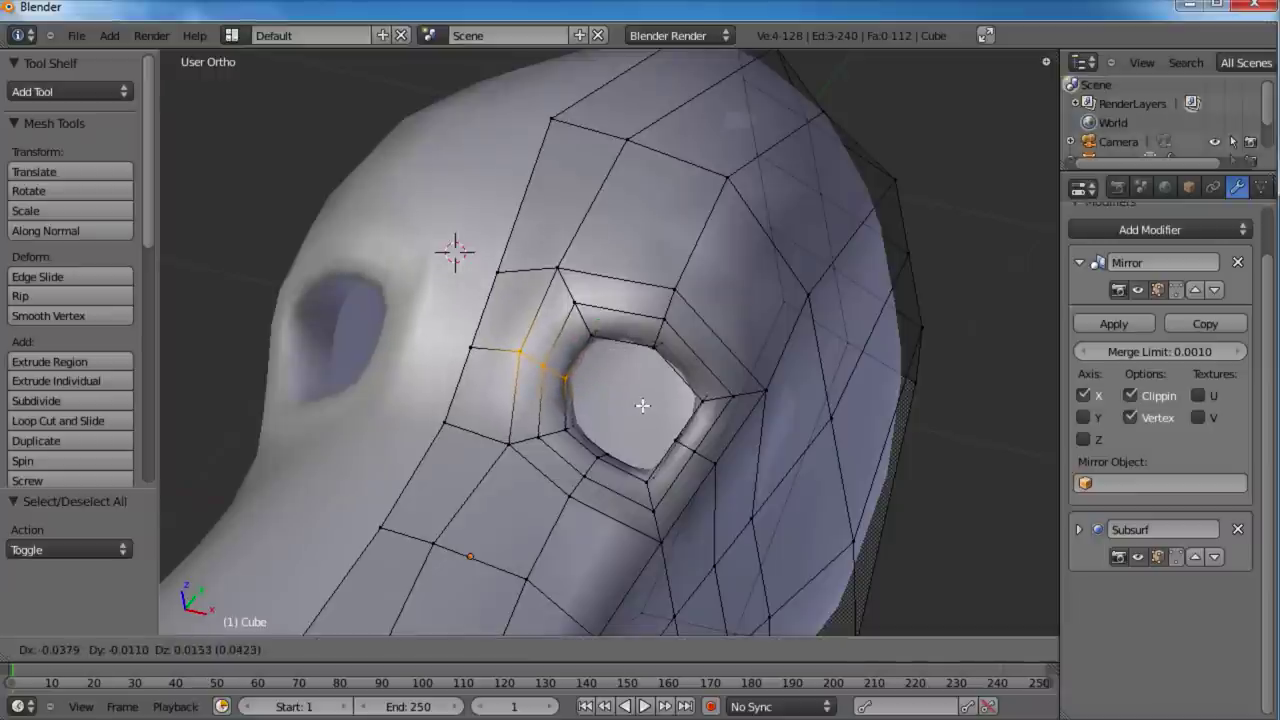
click(655, 412)
Step: Box-select the new vertices at the eye socket's lower outer corner and move them outward to round the opening
key(a)
key(b)
drag(664, 429, 713, 476)
middle_drag(713, 476, 663, 420)
key(g)
click(683, 431)
Step: In the right side view, select the row of six faces just below mid-height along the snout, using face selection
scroll(680, 423, down, 4)
key(Tab)
middle_drag(583, 377, 665, 421)
key(KP_3)
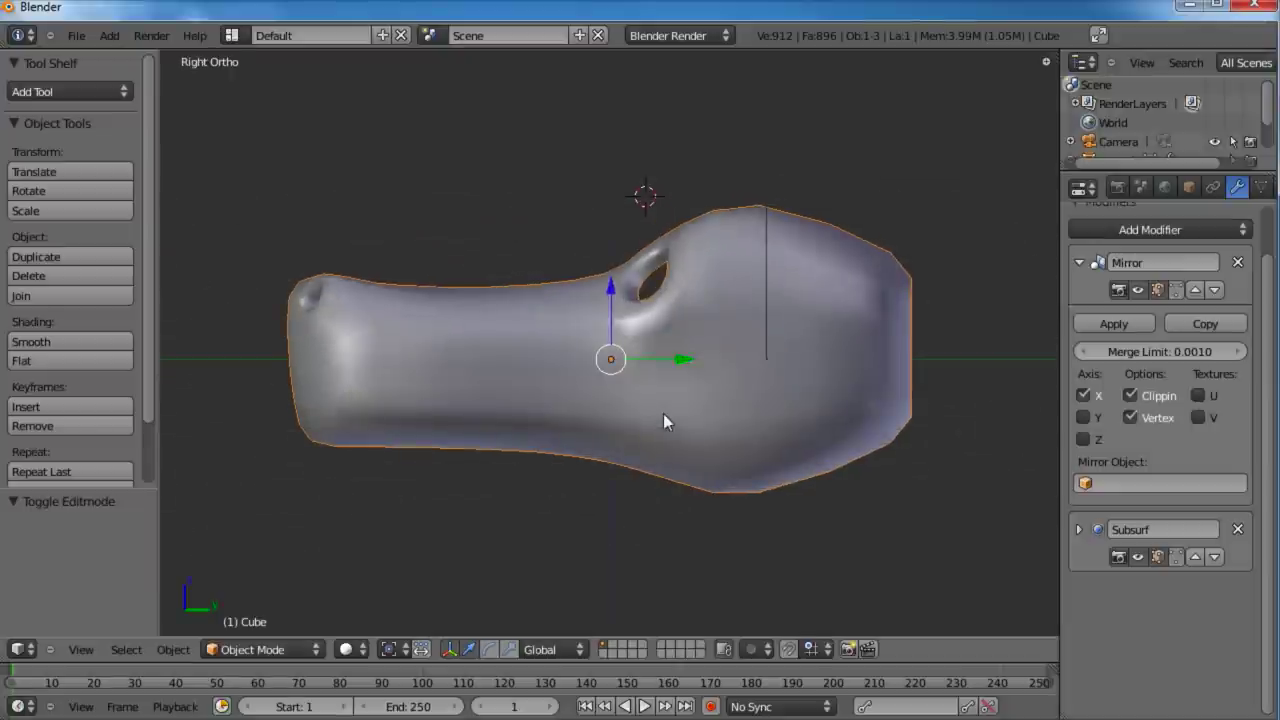
key(Tab)
scroll(651, 406, up, 2)
scroll(717, 414, up, 2)
scroll(717, 414, up, 1)
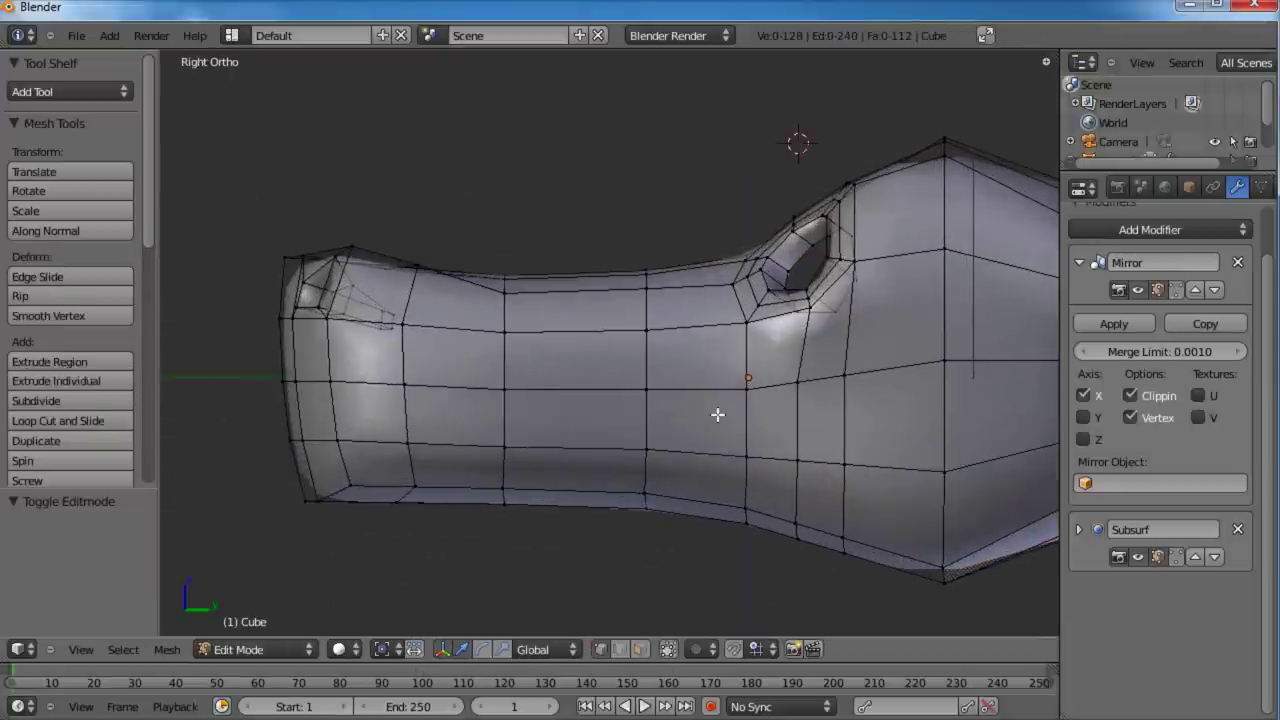
click(639, 649)
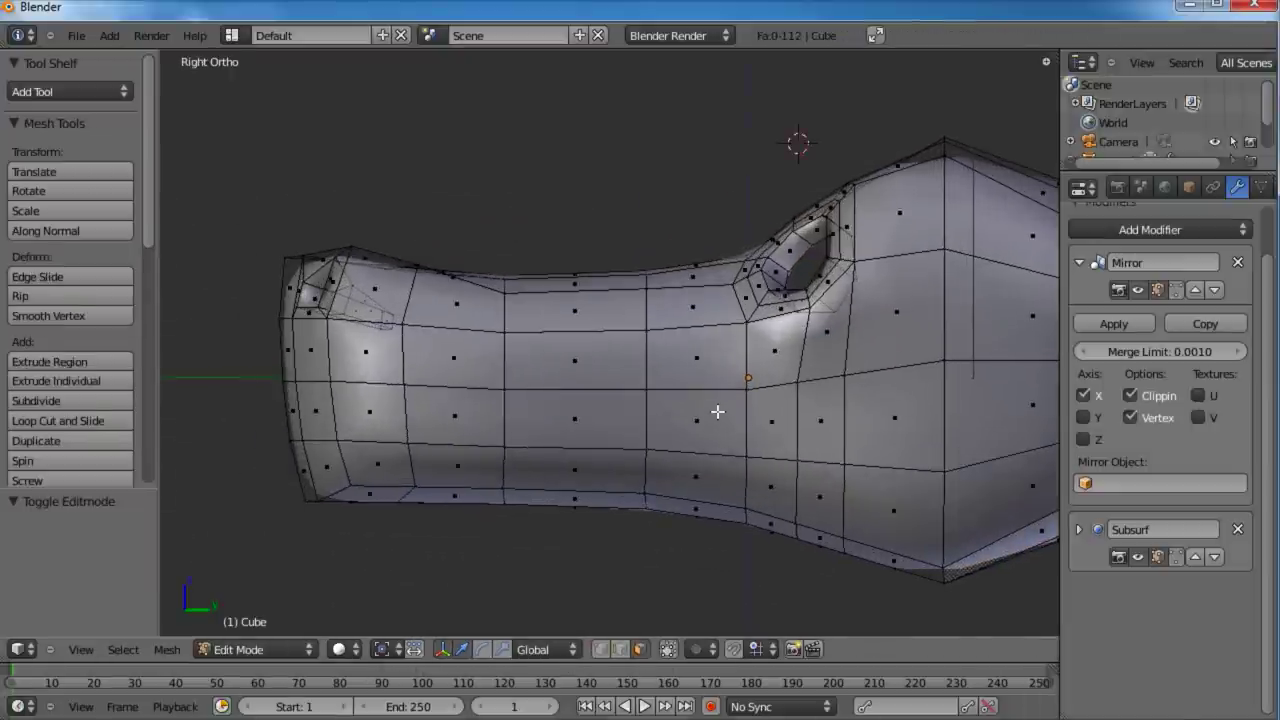
key(a)
key(a)
key(b)
drag(724, 402, 250, 427)
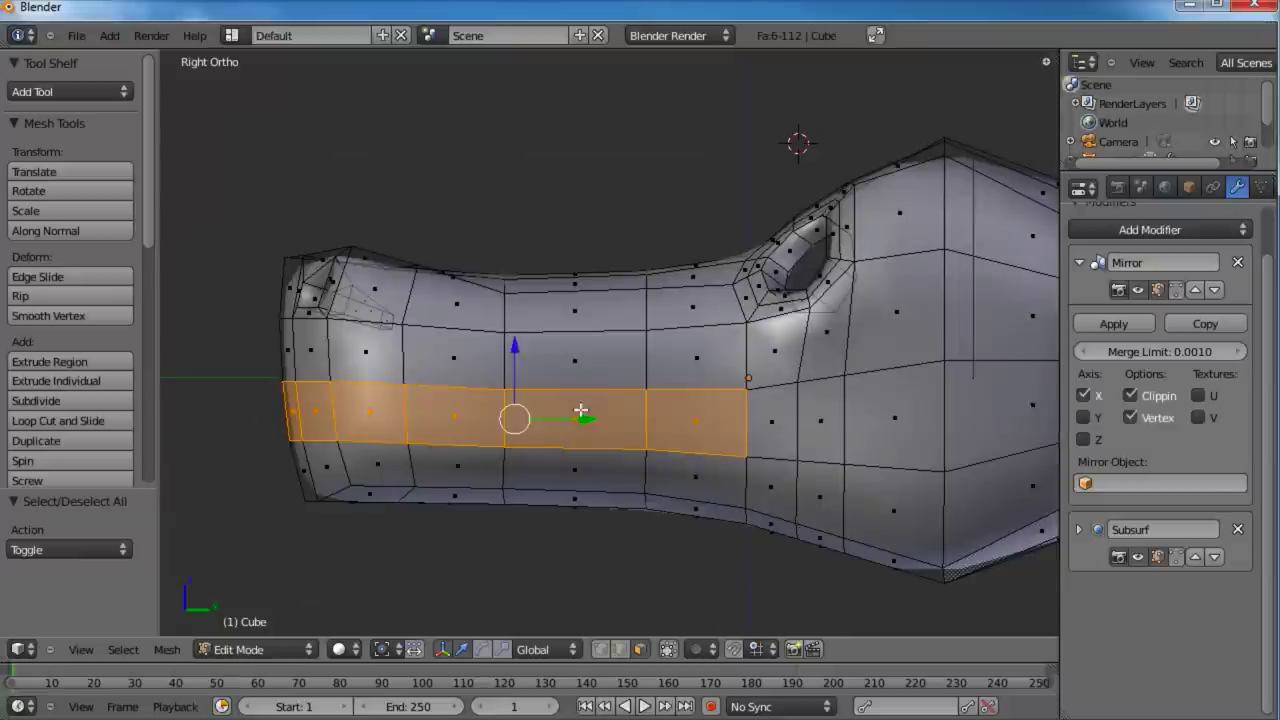
Step: Extrude the selected snout faces in place and scale them to 0.611 along Z for the mouth
shift+middle_drag(611, 404, 573, 419)
key(e)
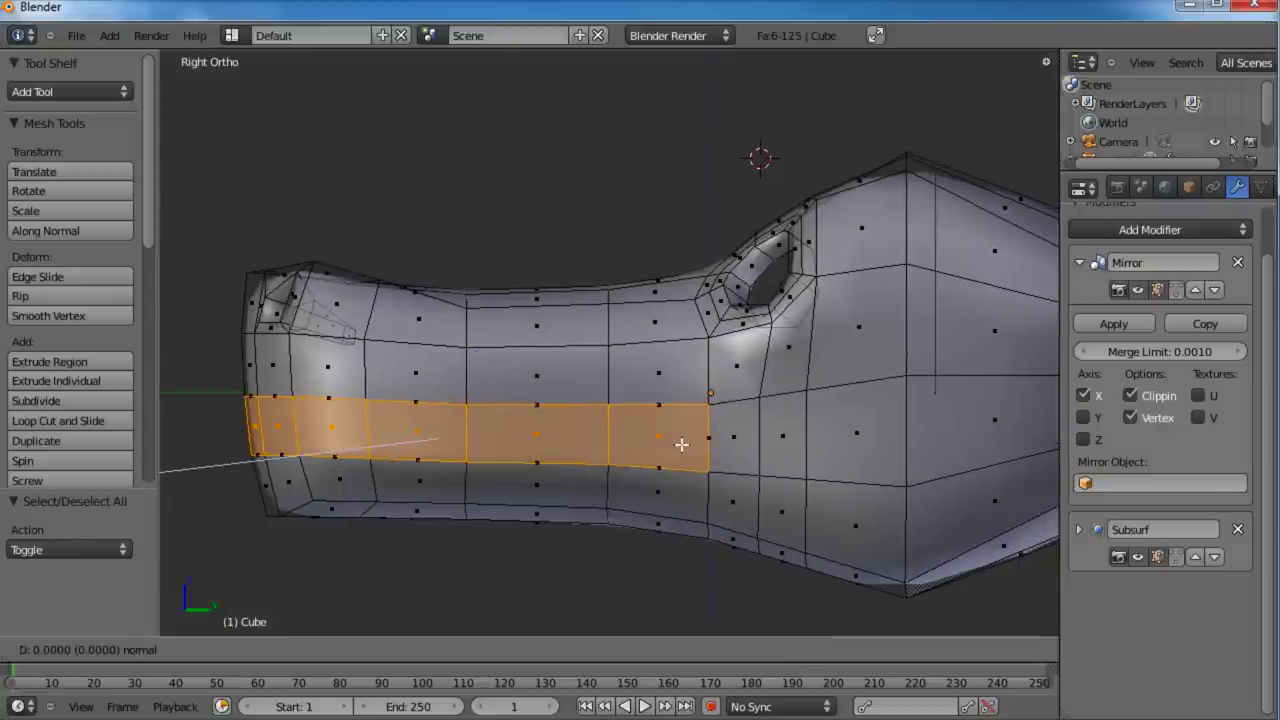
right_click(683, 444)
key(s)
key(z)
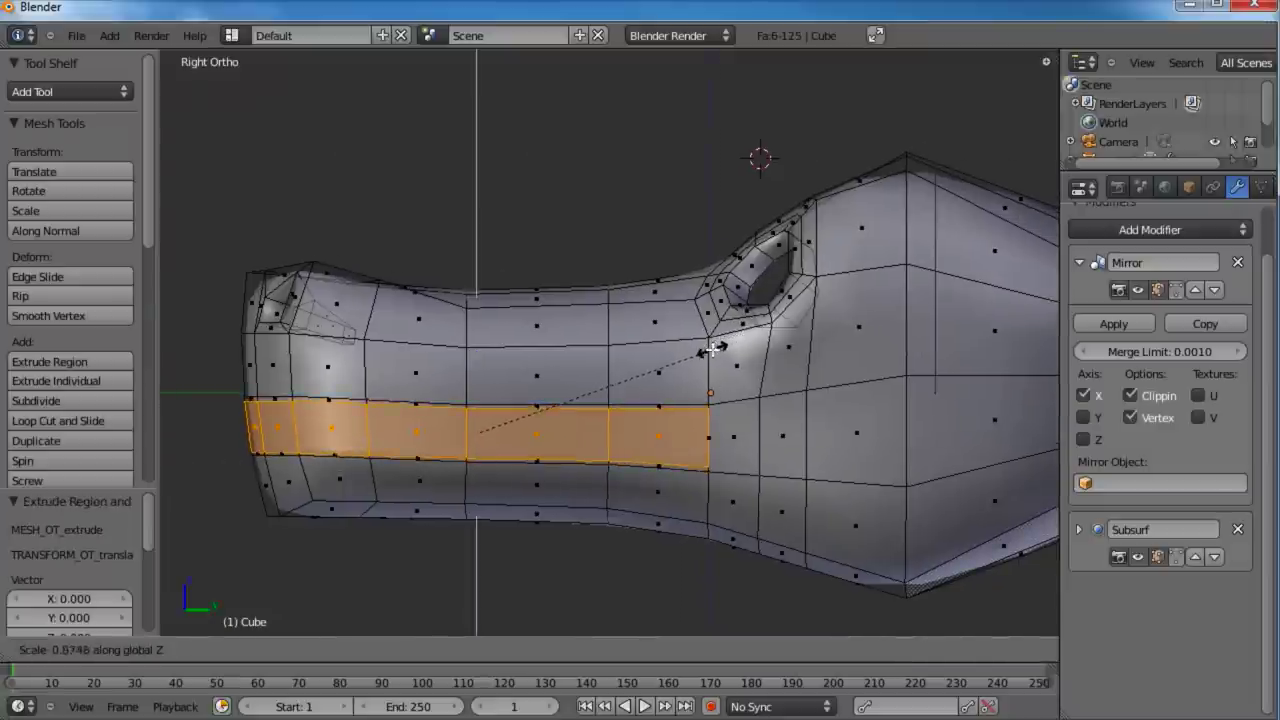
click(658, 393)
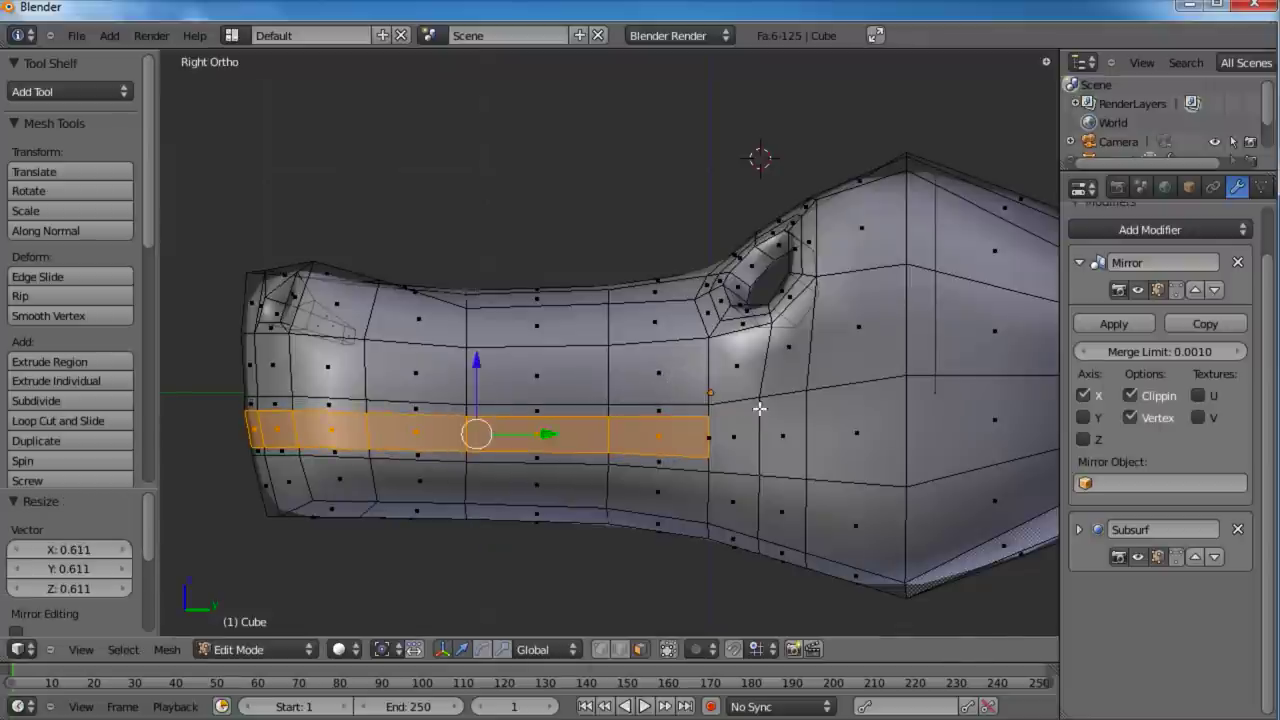
Step: Scale the mouth faces to 0.937 along Y and reposition them along the Y axis
key(s)
key(y)
click(695, 424)
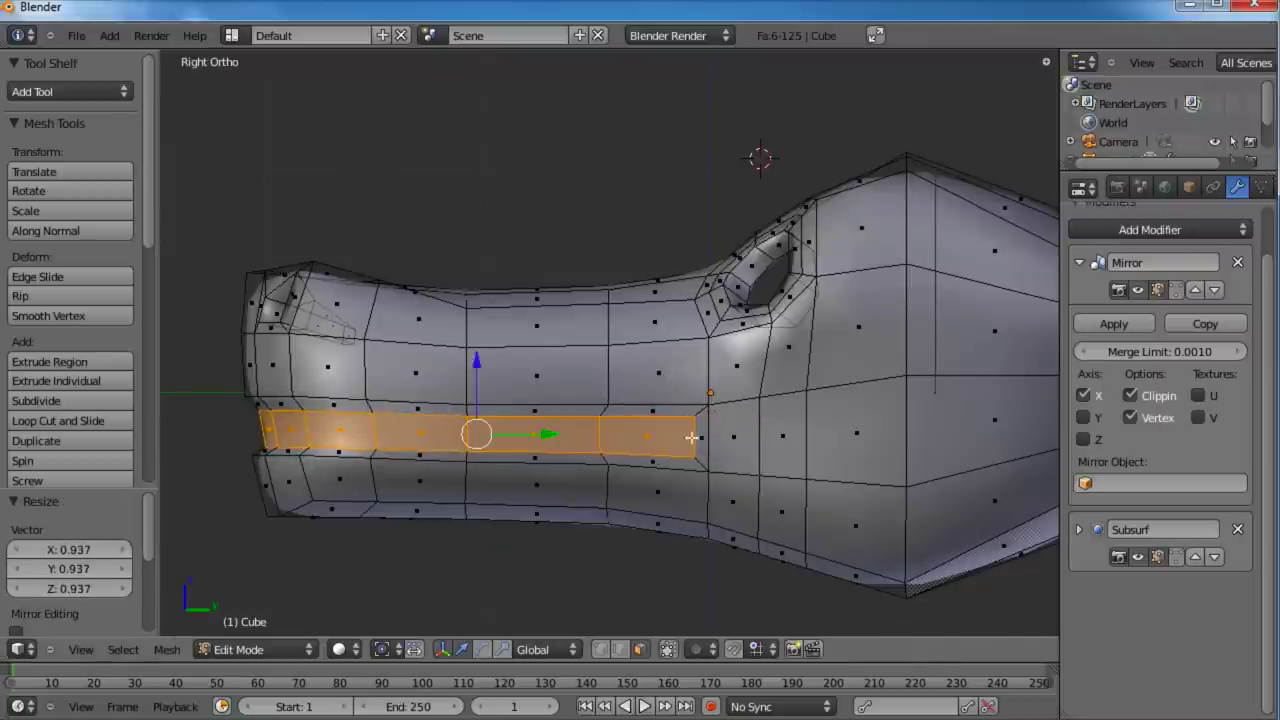
key(g)
key(y)
click(531, 434)
Step: Scale the mouth faces again and shift them slightly along Y to sink them into the snout
middle_drag(523, 380, 786, 380)
key(s)
click(836, 408)
drag(793, 437, 787, 437)
Step: Extrude the mouth faces inward, scale them to 0.819, and stretch them by 1.137 along Y
middle_drag(831, 400, 625, 437)
key(e)
click(820, 489)
key(s)
click(825, 460)
key(s)
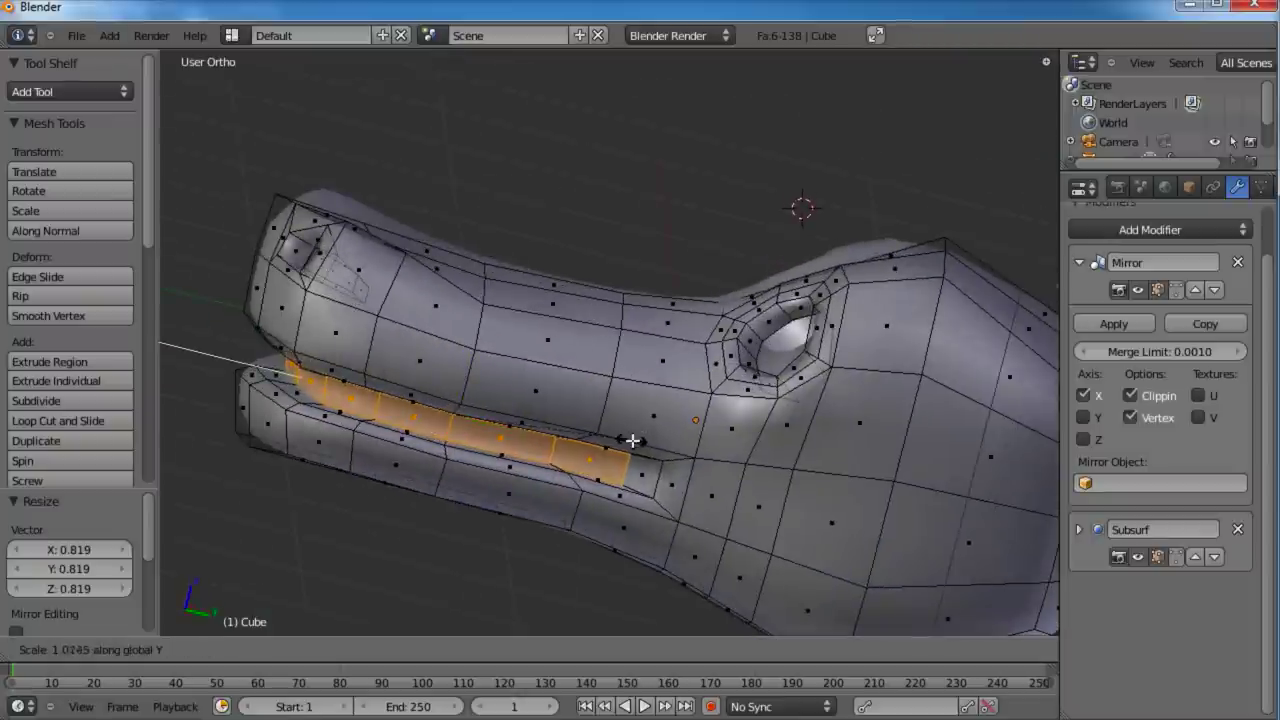
click(650, 444)
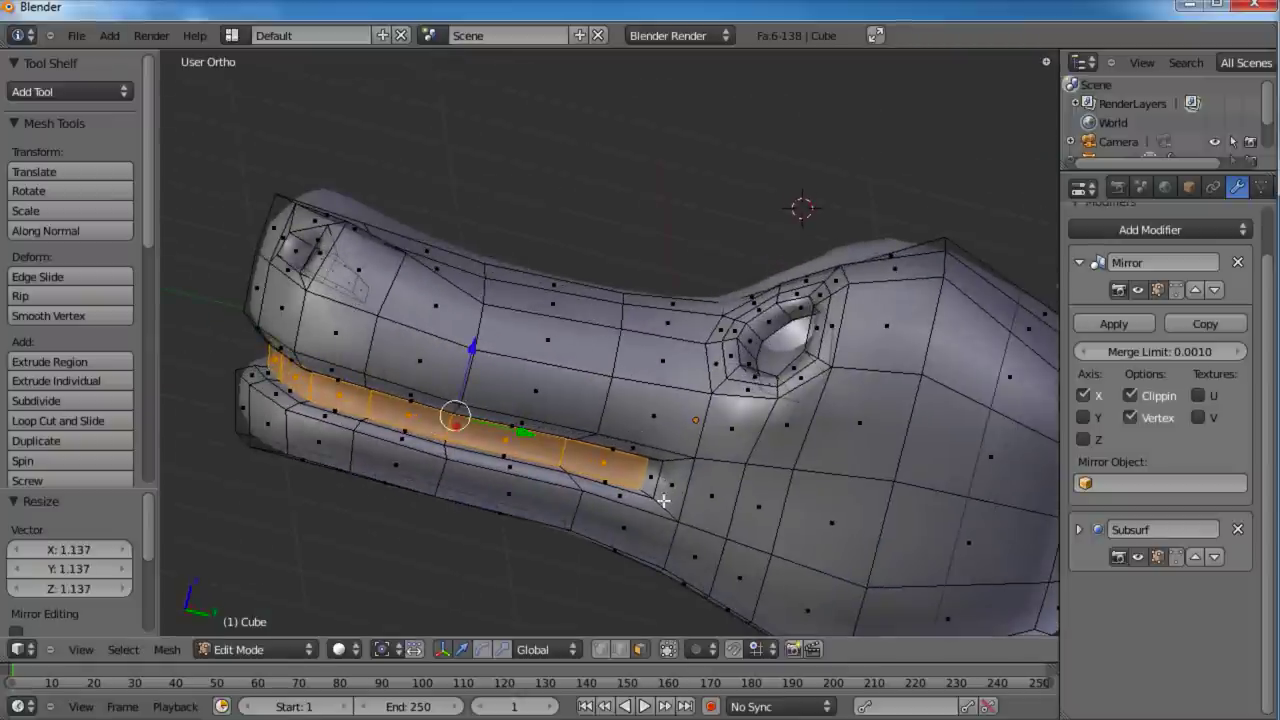
Step: Reposition the extruded mouth faces along Y and along X
key(g)
key(y)
click(543, 434)
middle_drag(543, 434, 757, 466)
key(g)
key(x)
click(754, 453)
Step: Extrude the mouth faces in place and scale them to 0.645 along X
key(e)
right_click(770, 464)
key(s)
key(x)
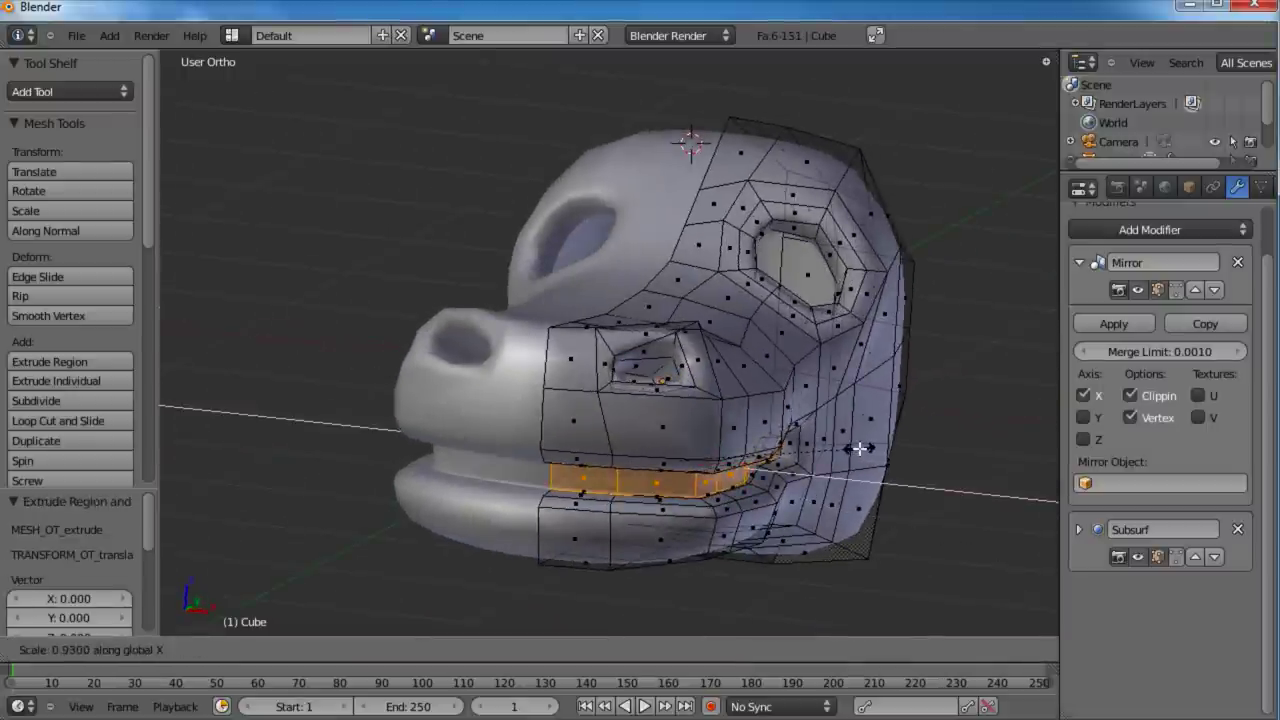
click(808, 450)
Step: Scale the inner mouth faces along Y and move them into position inside the mouth
middle_drag(808, 450, 567, 403)
key(s)
key(y)
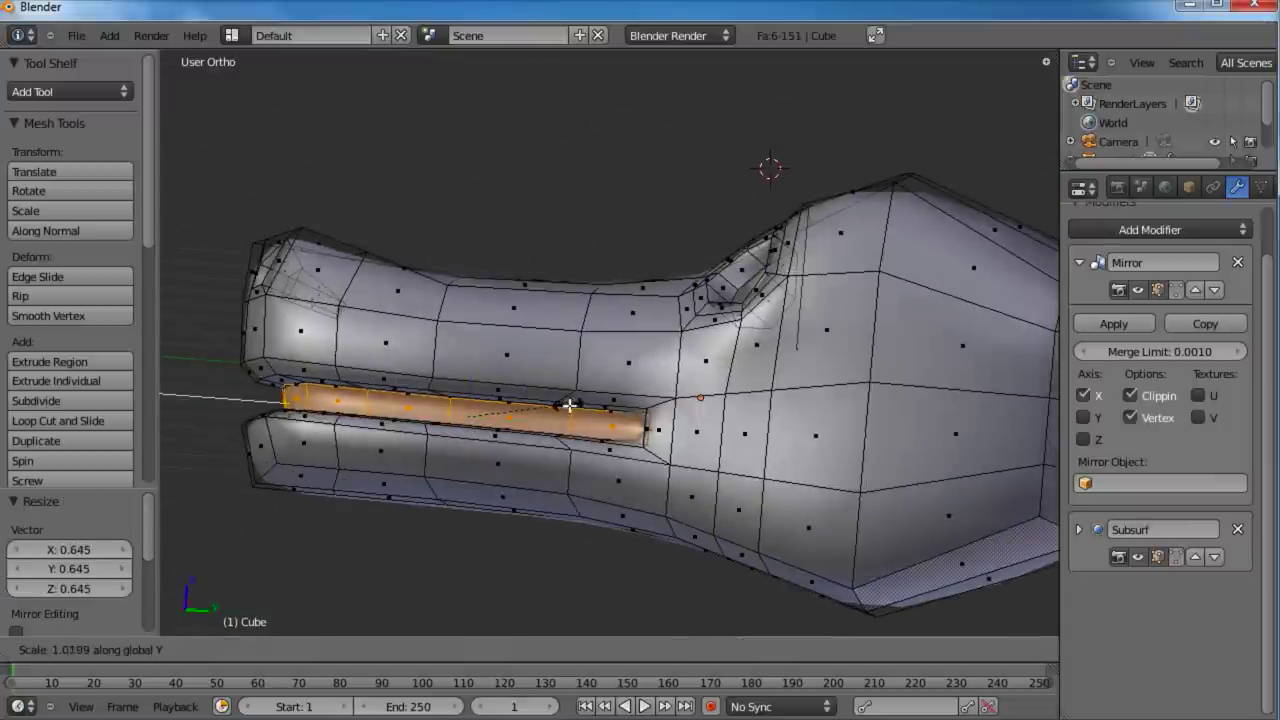
click(548, 415)
key(g)
click(553, 424)
Step: Delete the innermost faces of the mouth to open the cavity
middle_drag(553, 424, 623, 394)
key(x)
click(720, 268)
Step: Select the mouth opening's inner edge loop in vertex selection, extrude it in place and stretch it by about 2.37 along Z
scroll(732, 277, up, 3)
scroll(732, 277, up, 1)
middle_drag(732, 277, 708, 354)
click(597, 652)
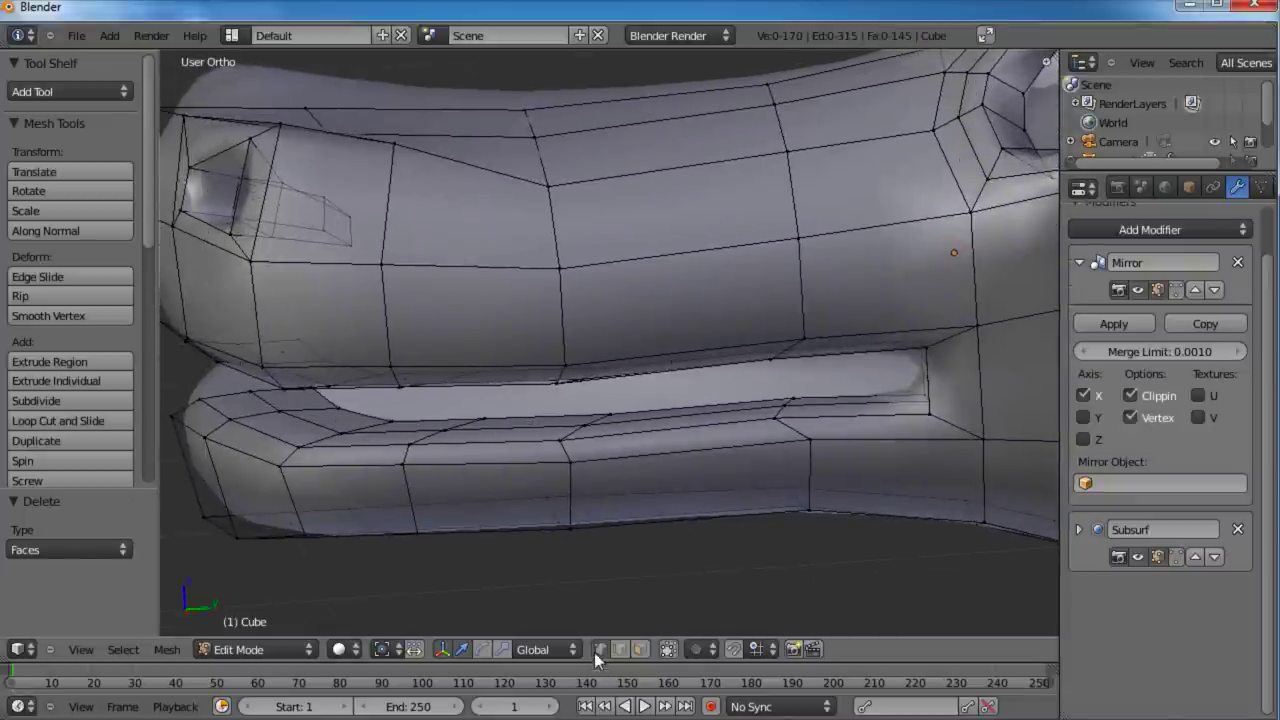
alt+click(415, 420)
middle_drag(481, 397, 561, 331)
key(e)
right_click(725, 329)
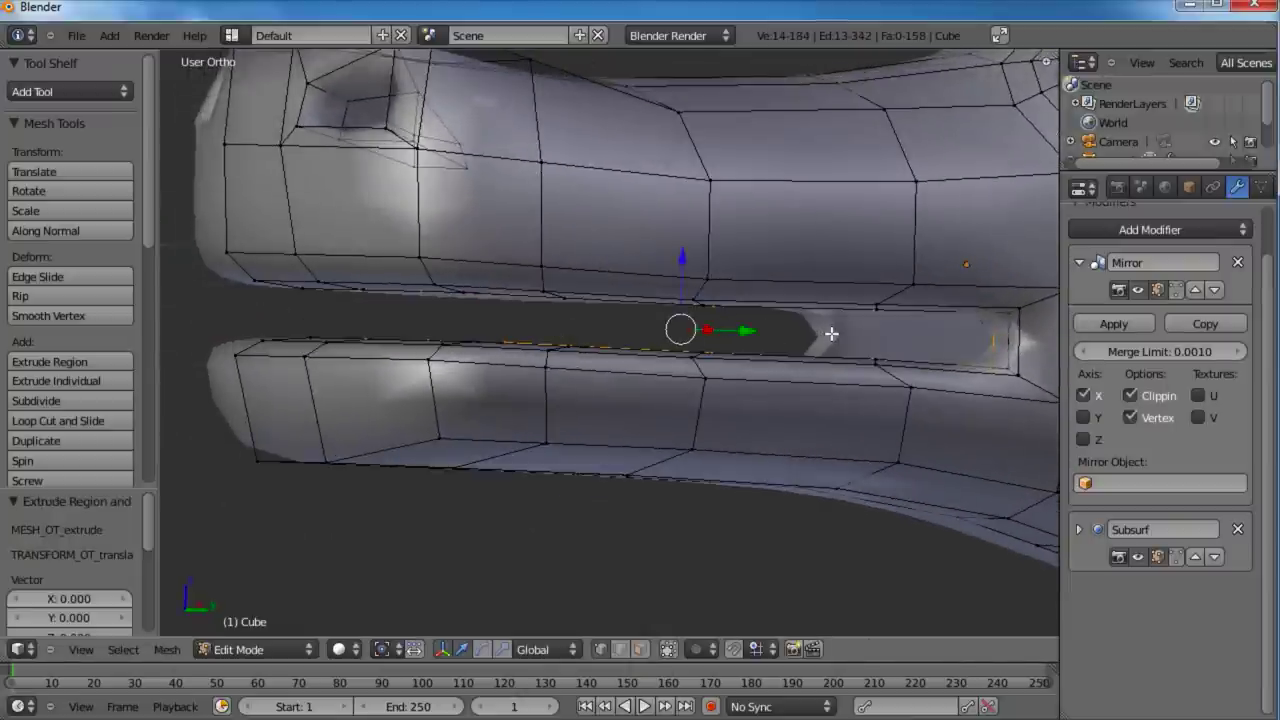
key(s)
key(z)
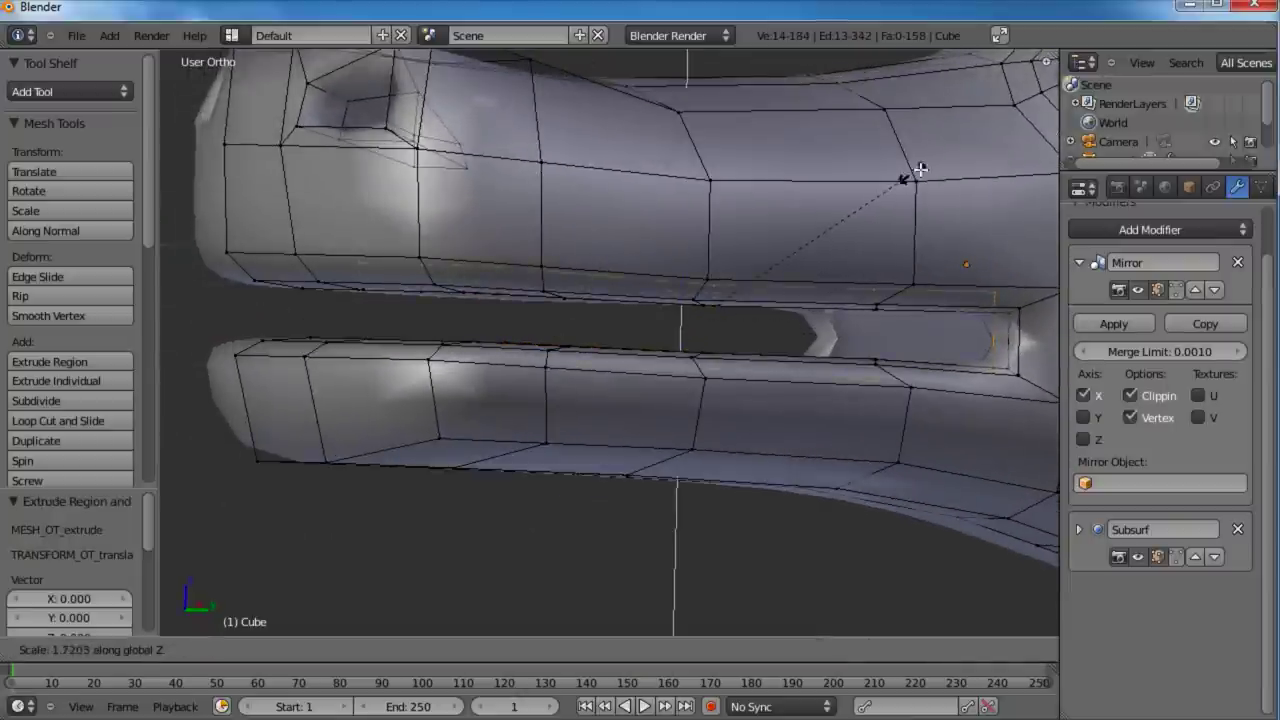
click(971, 114)
Step: Scale the extruded mouth loop to 0.836, and stretch it further along Z
middle_drag(971, 114, 667, 385)
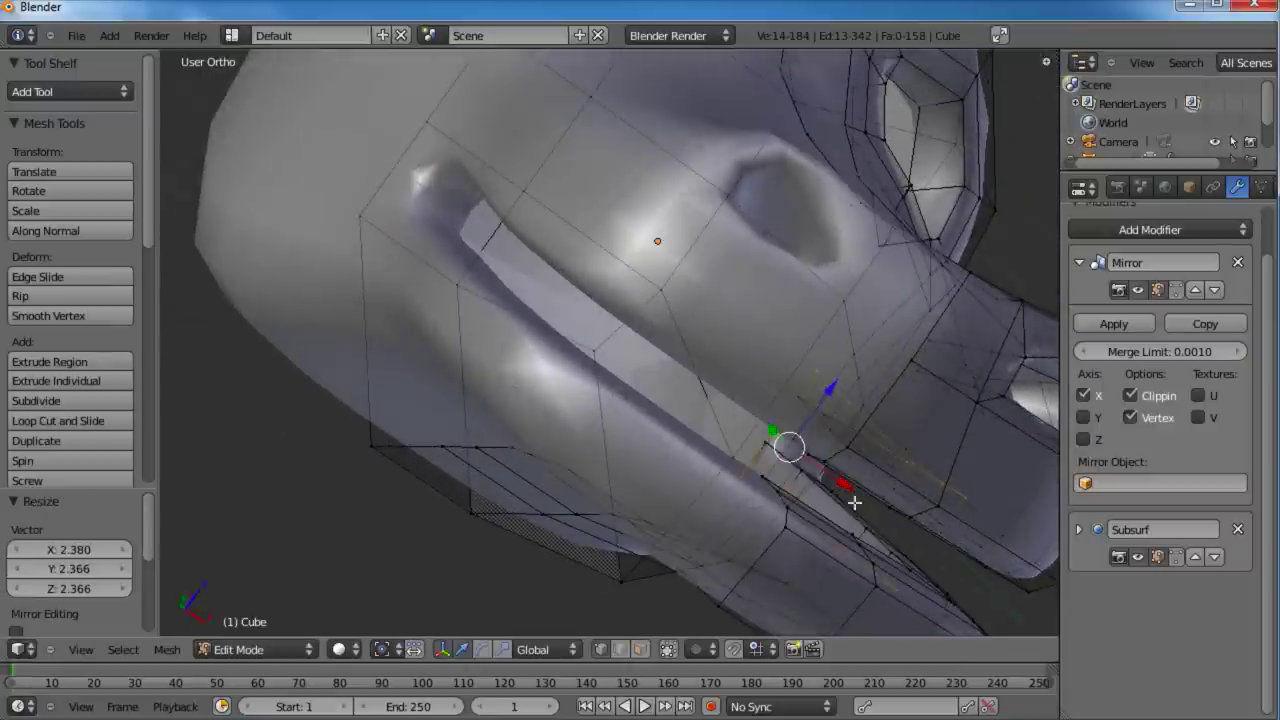
shift+middle_drag(868, 517, 810, 380)
middle_drag(780, 423, 851, 340)
key(s)
click(866, 346)
key(s)
key(z)
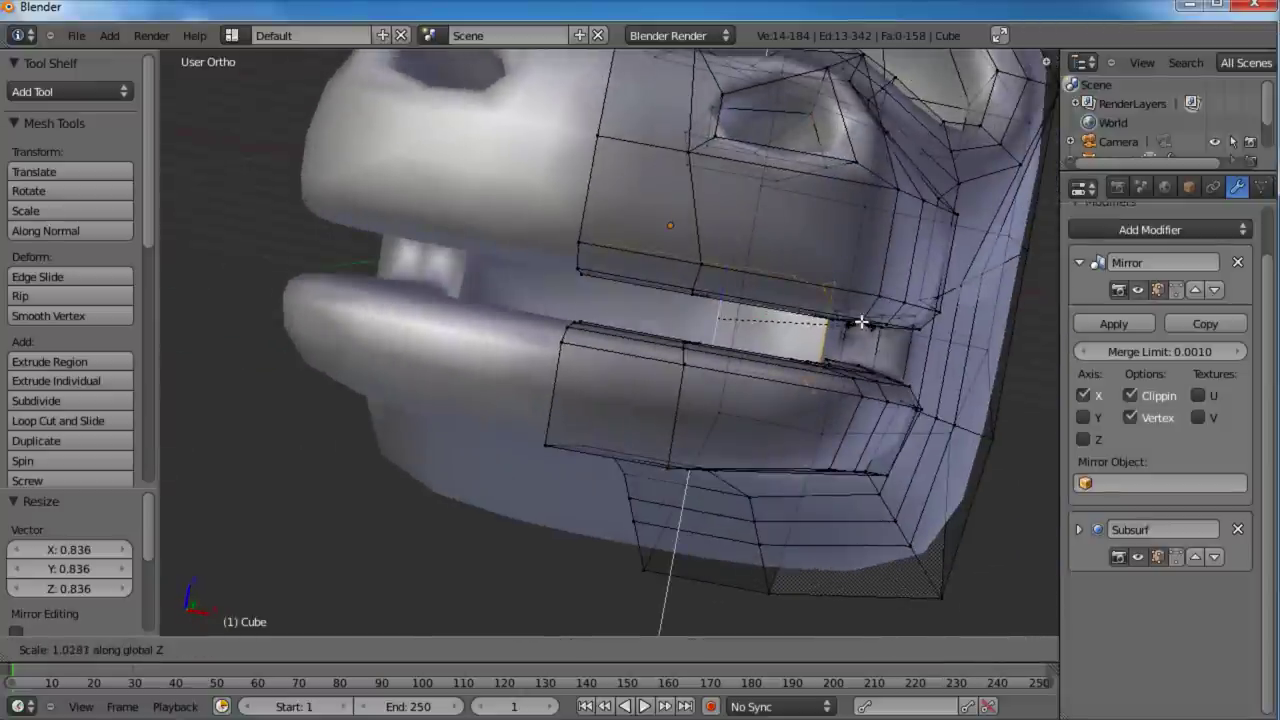
click(880, 270)
Step: Extrude the inner mouth loop again and scale it to 0.855
middle_drag(883, 263, 767, 393)
key(e)
click(830, 396)
key(s)
click(911, 352)
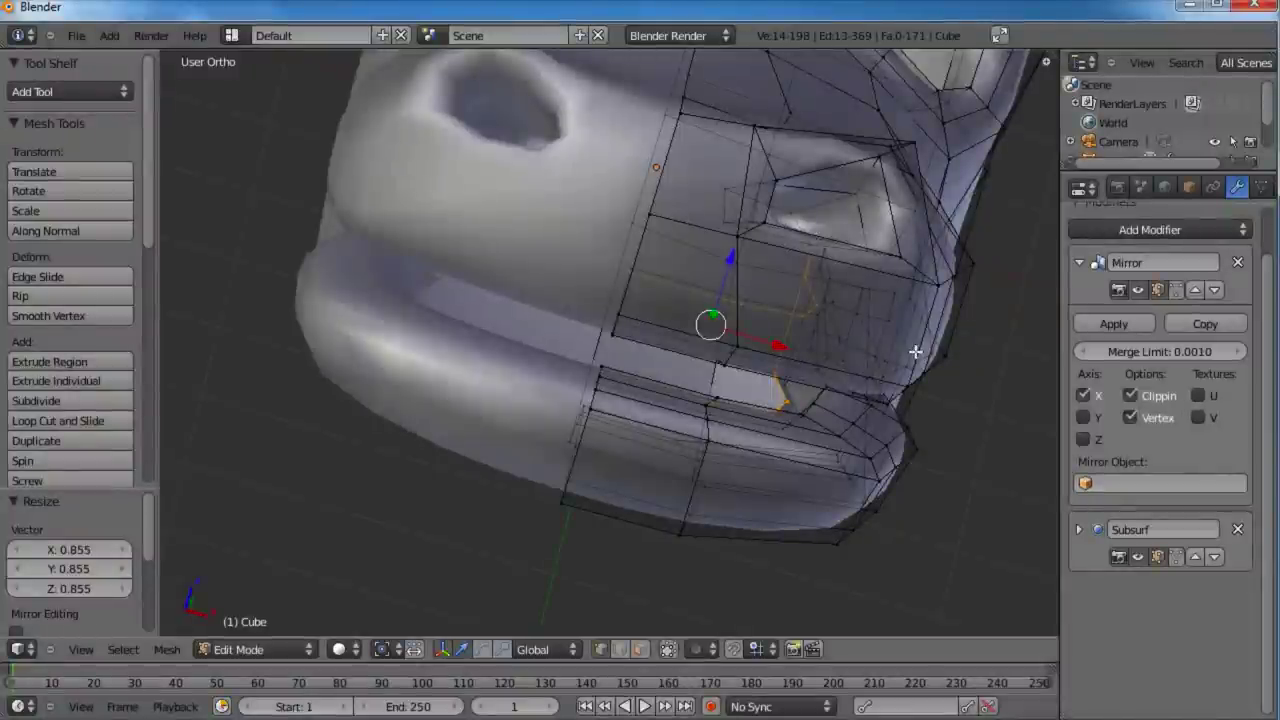
Step: Shrink the innermost mouth loop horizontally to about 0.4, excluding the Z axis from the scaling
middle_drag(915, 351, 858, 327)
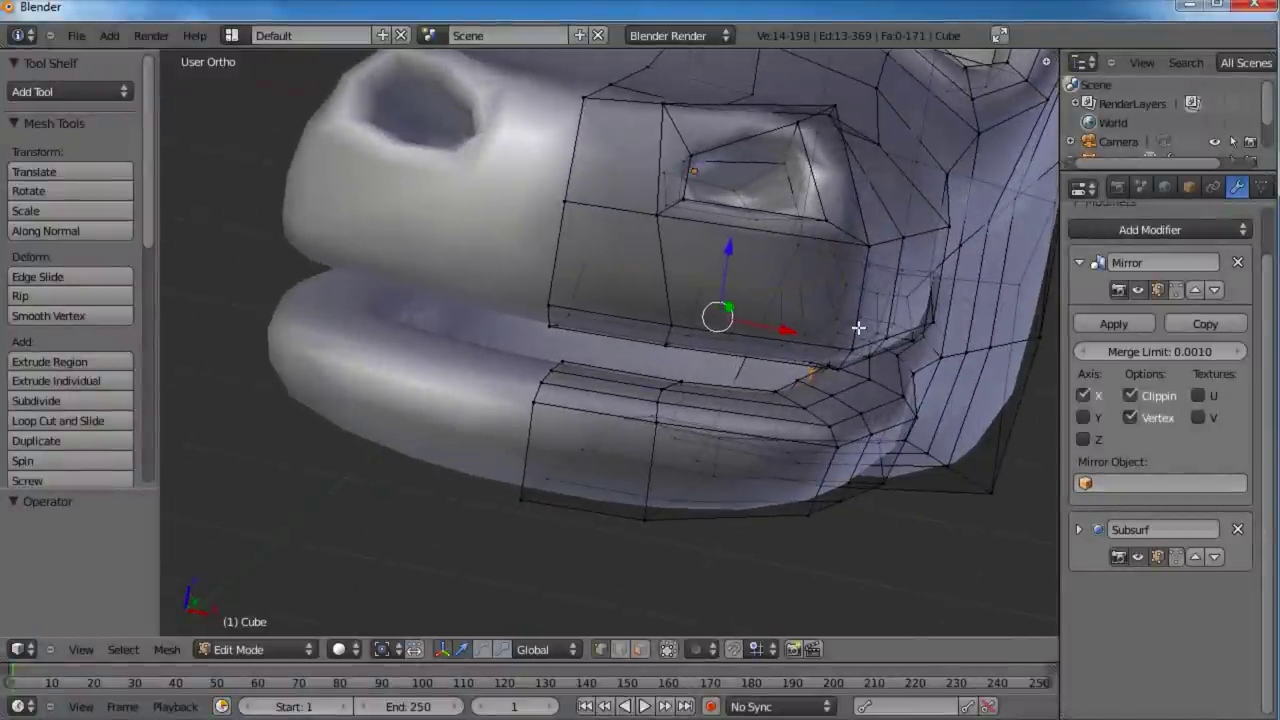
key(s)
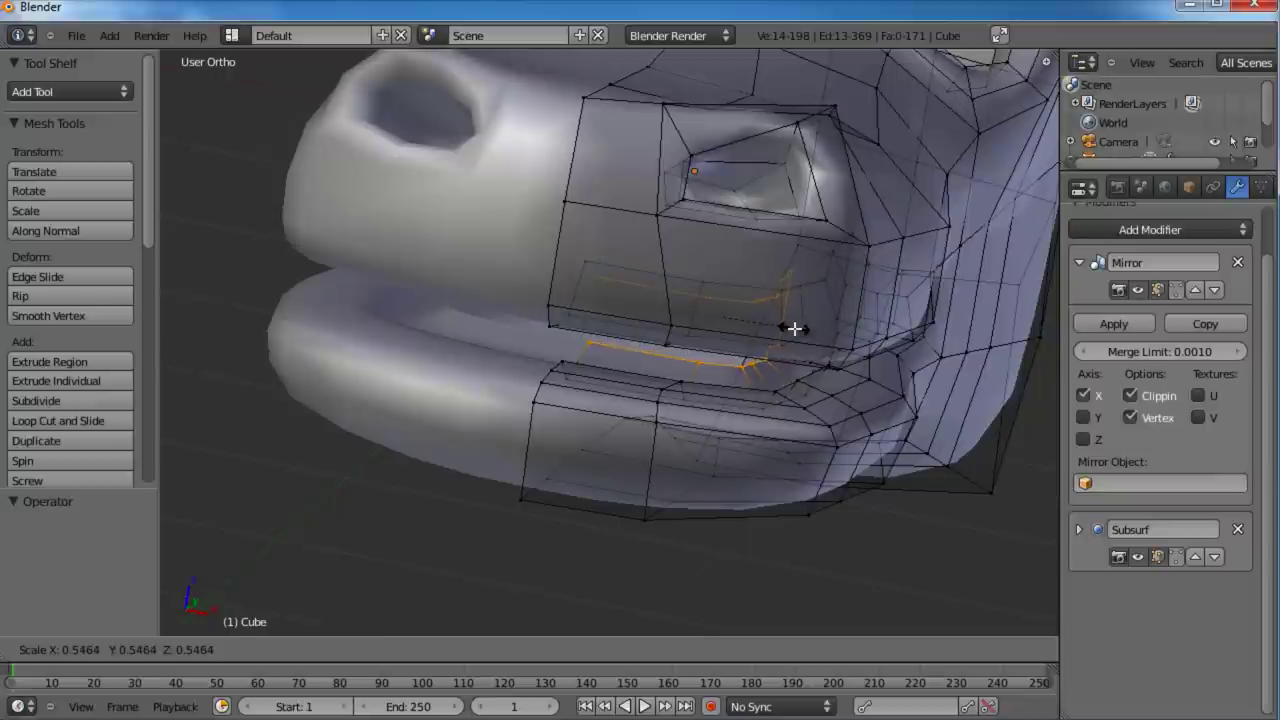
key(shift+z)
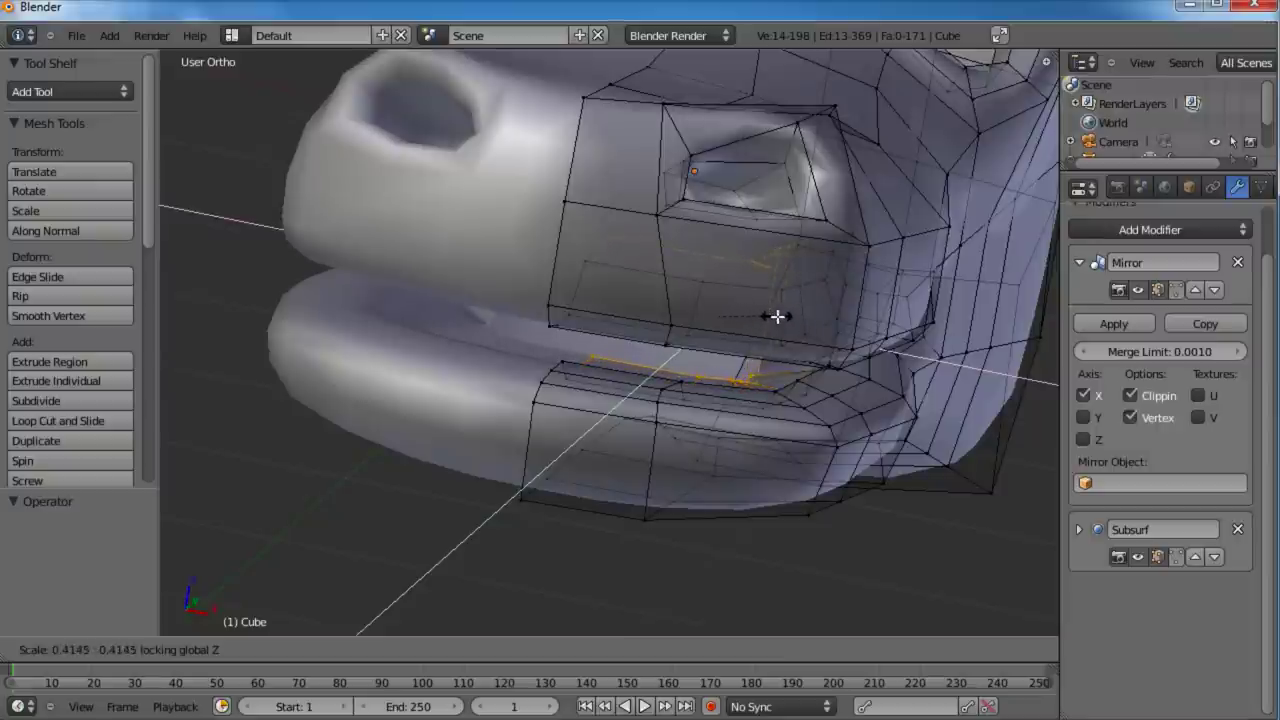
click(765, 318)
Step: Move the inner mouth loop 0.044 along Y, stretch it along Y, and shift it by about (-0.008, 0.070, 0.002)
middle_drag(846, 337, 680, 403)
drag(698, 345, 714, 346)
key(s)
key(y)
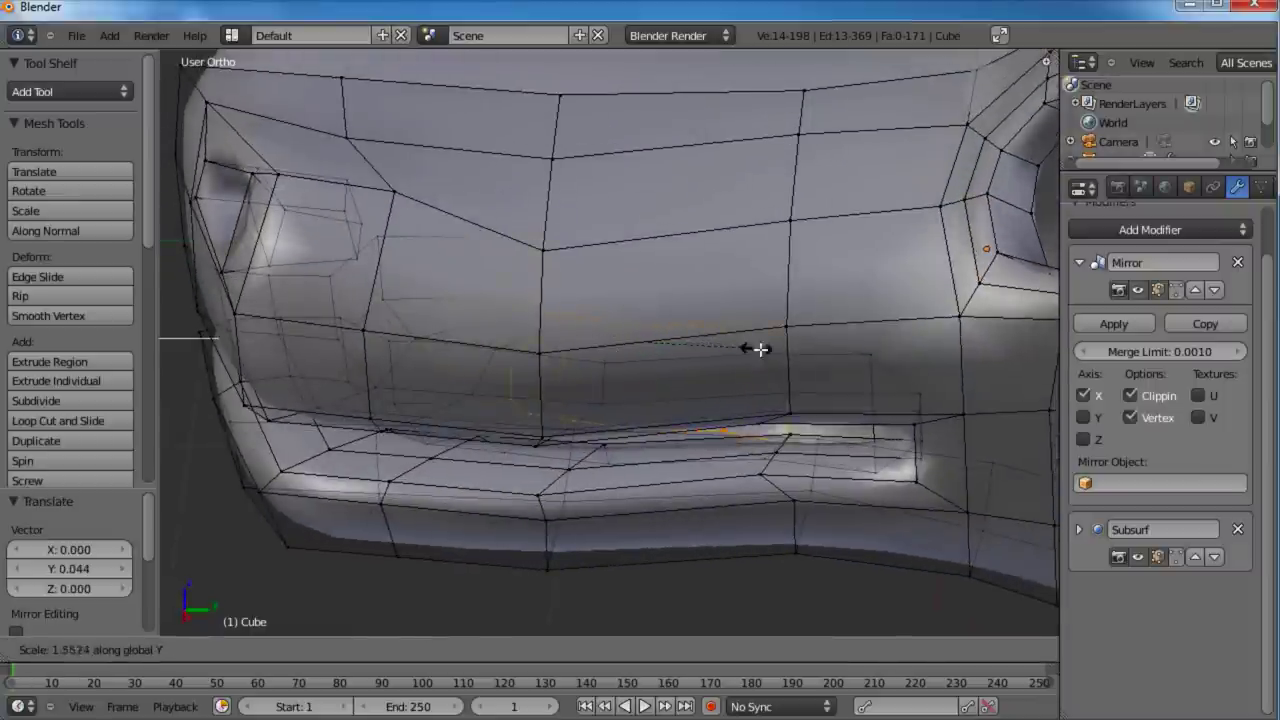
click(795, 350)
drag(716, 344, 722, 350)
Step: Select the top, back and bottom edges of the innermost mouth loop and extrude them -0.553 along X
middle_drag(722, 350, 626, 396)
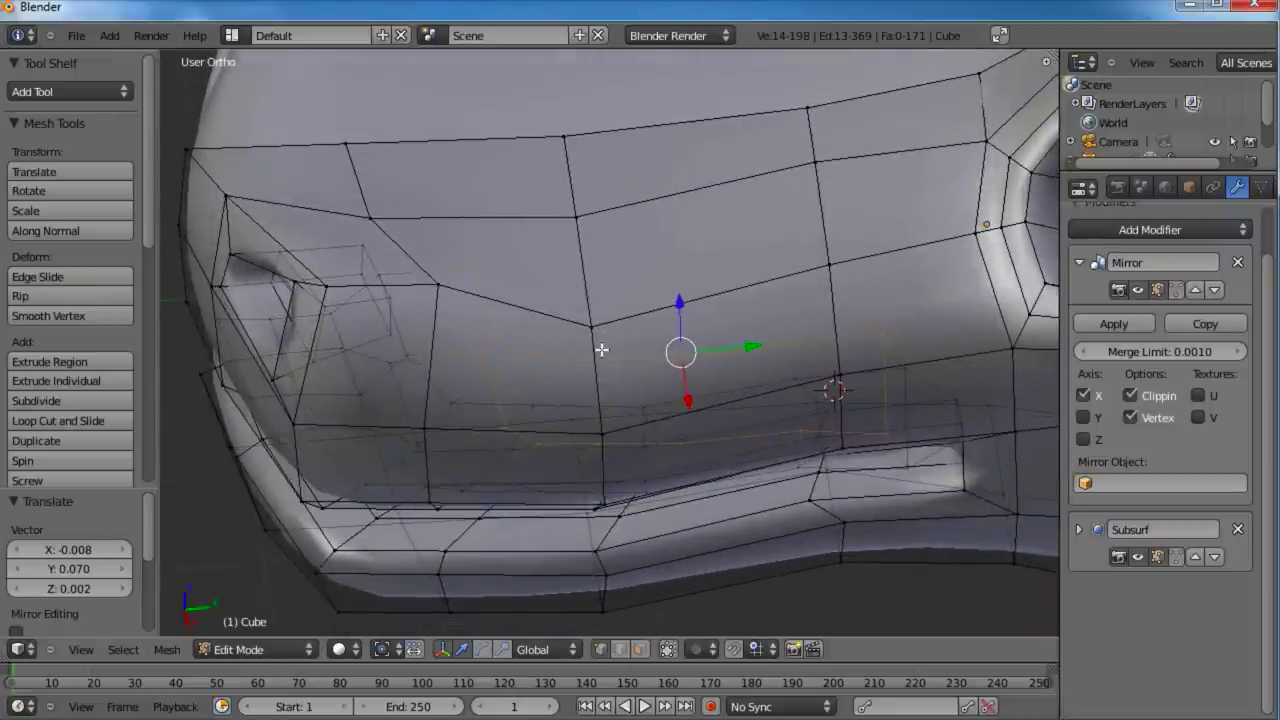
middle_drag(704, 300, 711, 421)
right_click(608, 488)
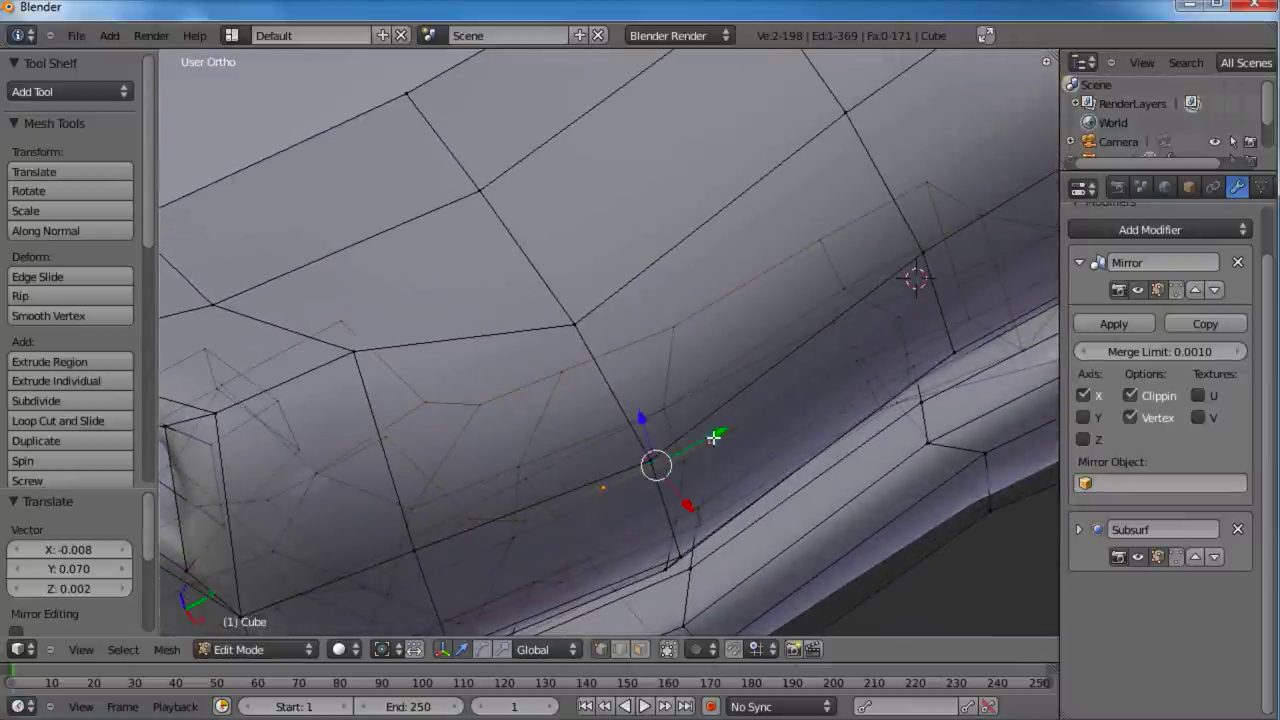
middle_drag(770, 460, 878, 366)
shift+right_click(955, 262)
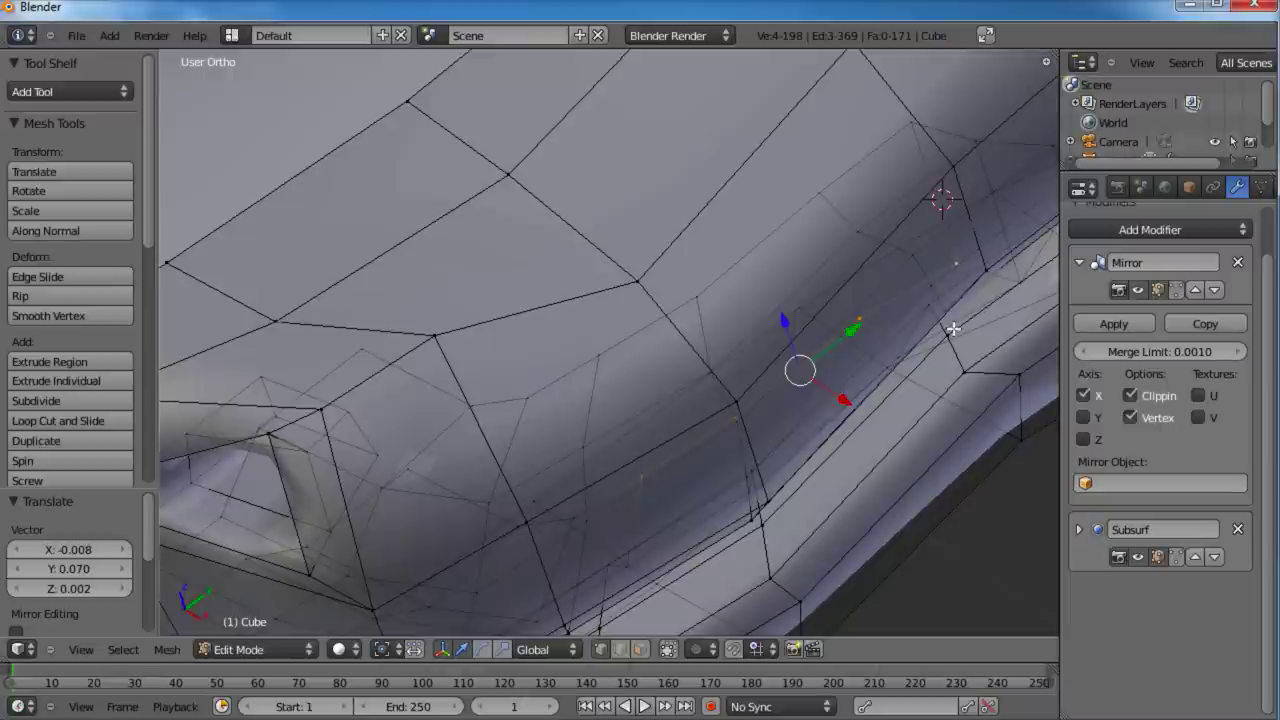
shift+right_click(902, 123)
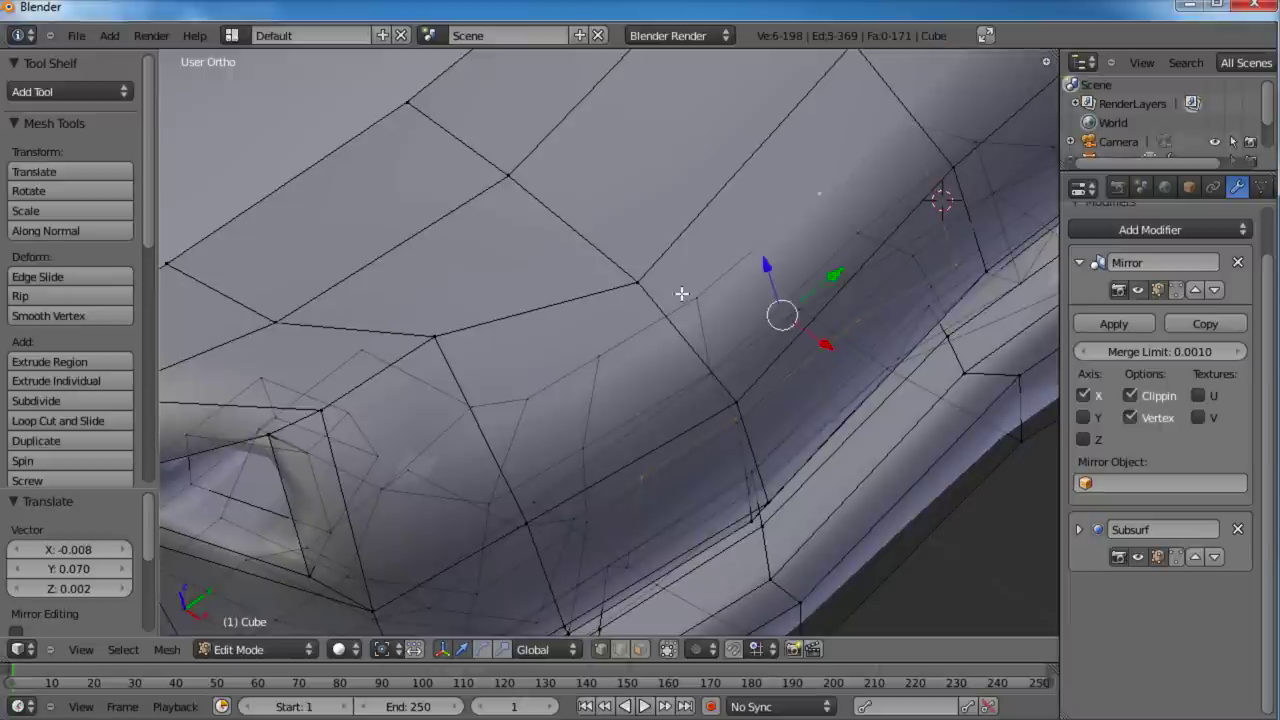
shift+right_click(600, 352)
middle_drag(657, 351, 728, 449)
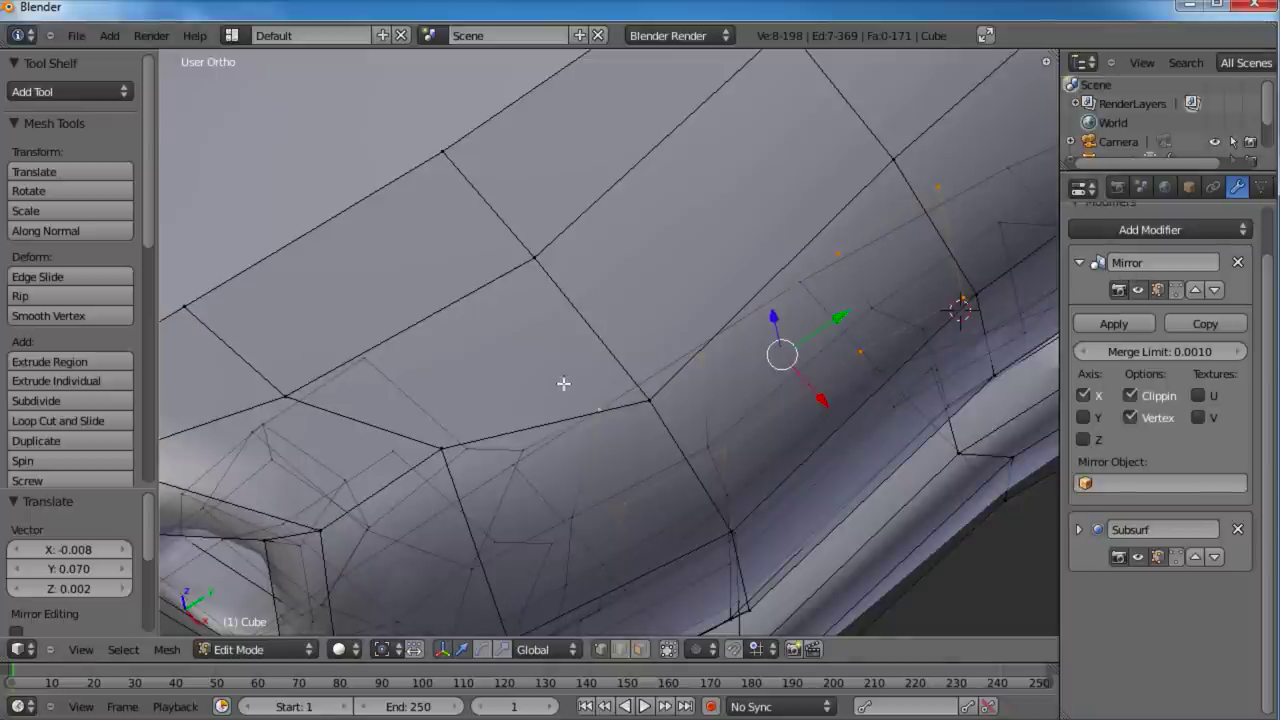
middle_drag(605, 414, 585, 315)
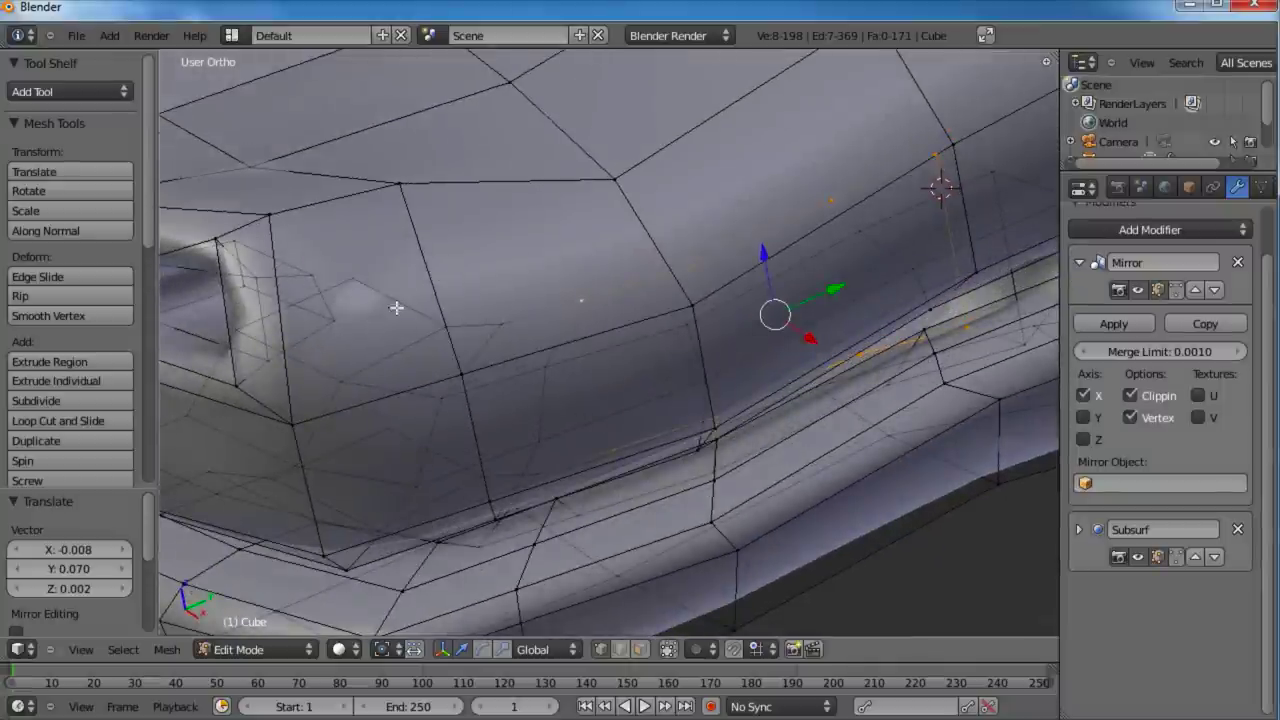
key(e)
click(763, 429)
drag(808, 337, 796, 327)
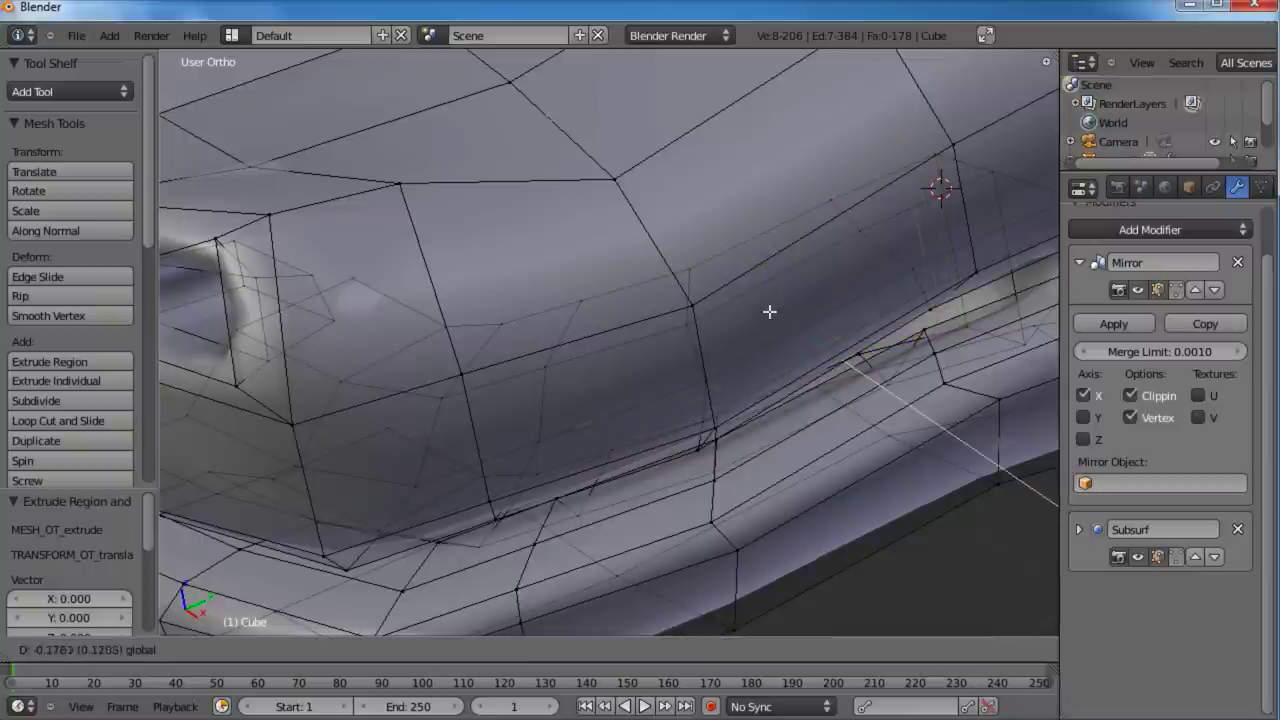
click(671, 260)
Step: Add a single loop cut lengthwise through the newly extruded strip inside the mouth cavity and slide it slightly
middle_drag(623, 329, 635, 395)
scroll(714, 326, up, 5)
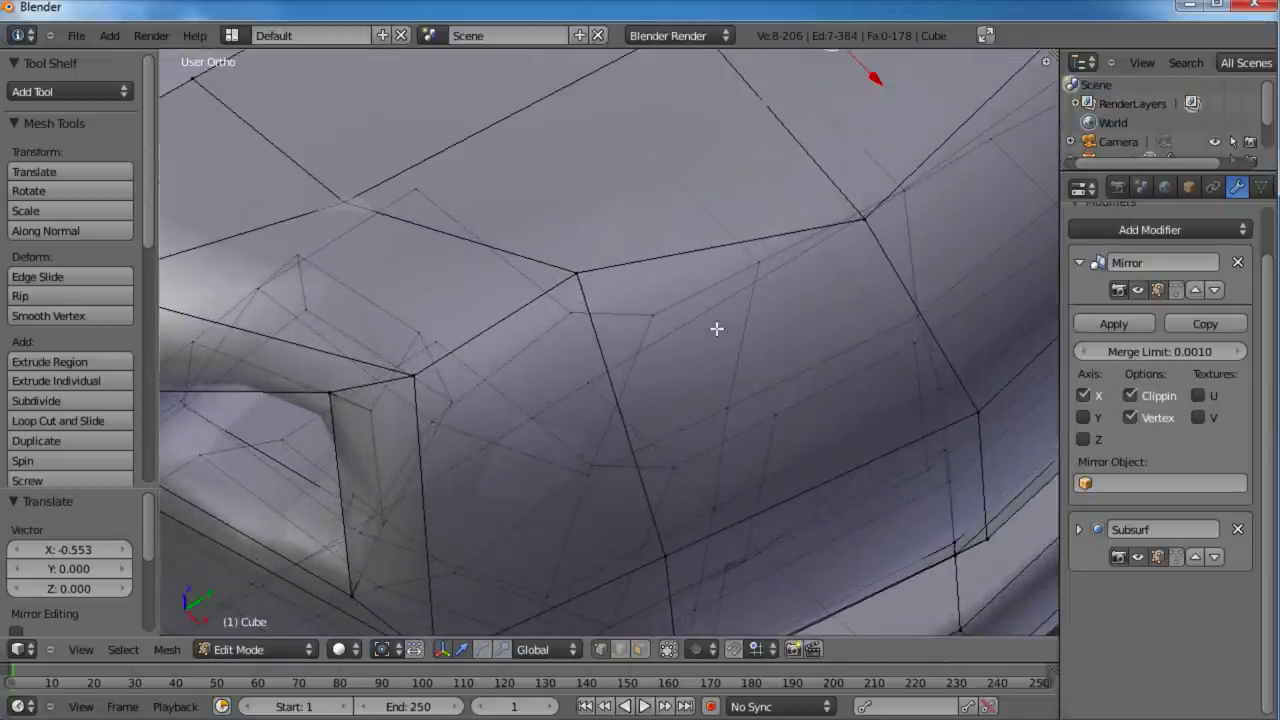
mouse_move(698, 354)
middle_down()
mouse_move(689, 334)
mouse_move(710, 332)
middle_up()
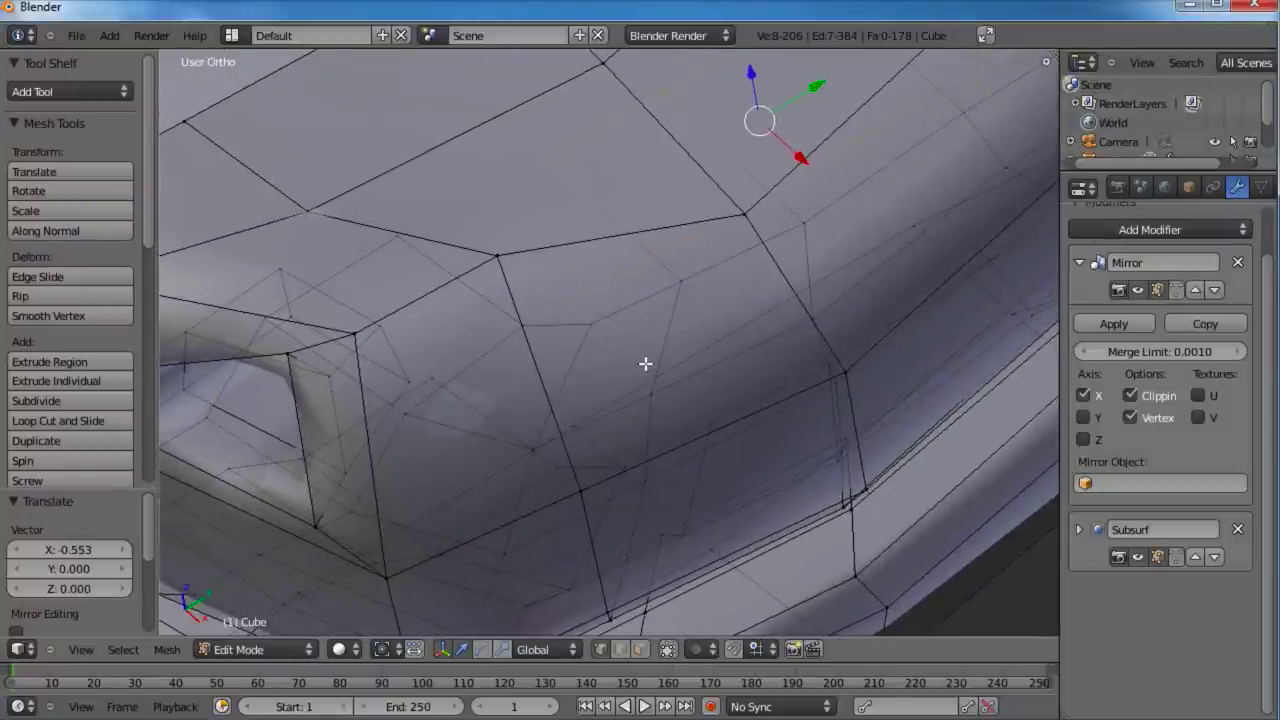
key(ctrl+r)
click(645, 364)
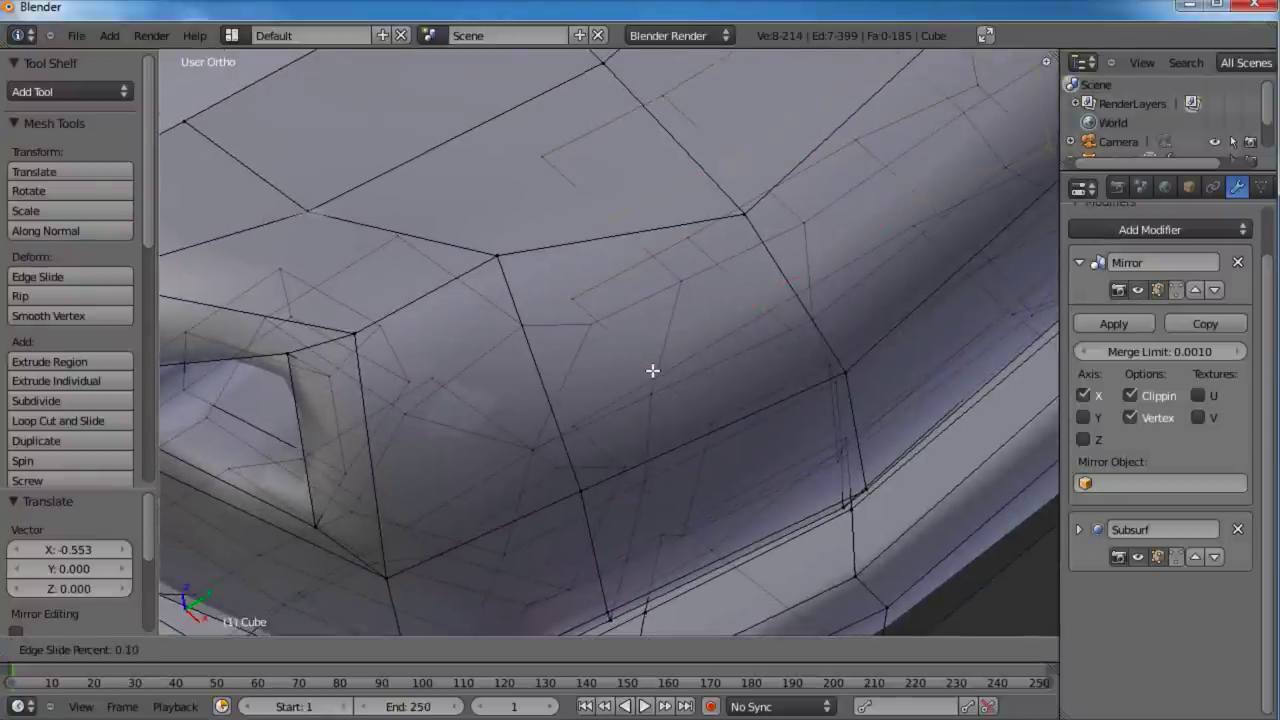
click(659, 375)
Step: Fill two quad faces at the front of the mouth cavity's lower surface, using four vertices for each
middle_drag(703, 409, 666, 380)
right_click(641, 364)
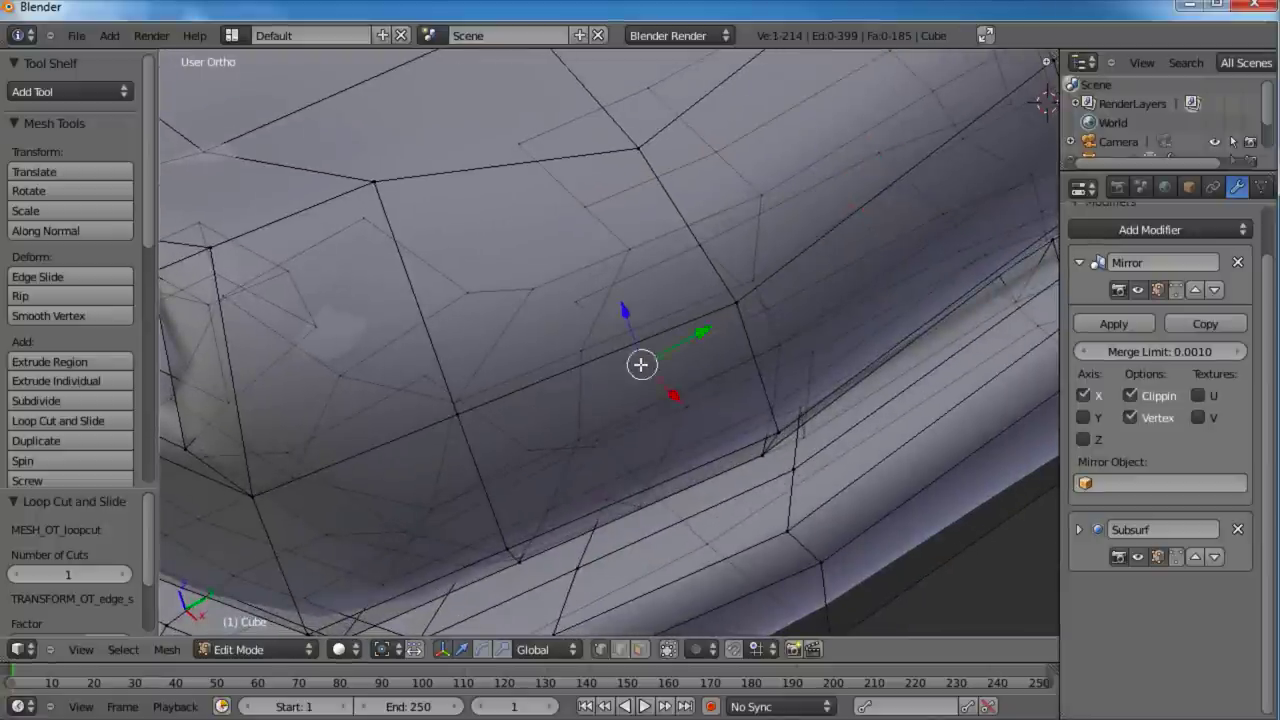
shift+right_click(685, 405)
shift+right_click(600, 457)
shift+right_click(537, 441)
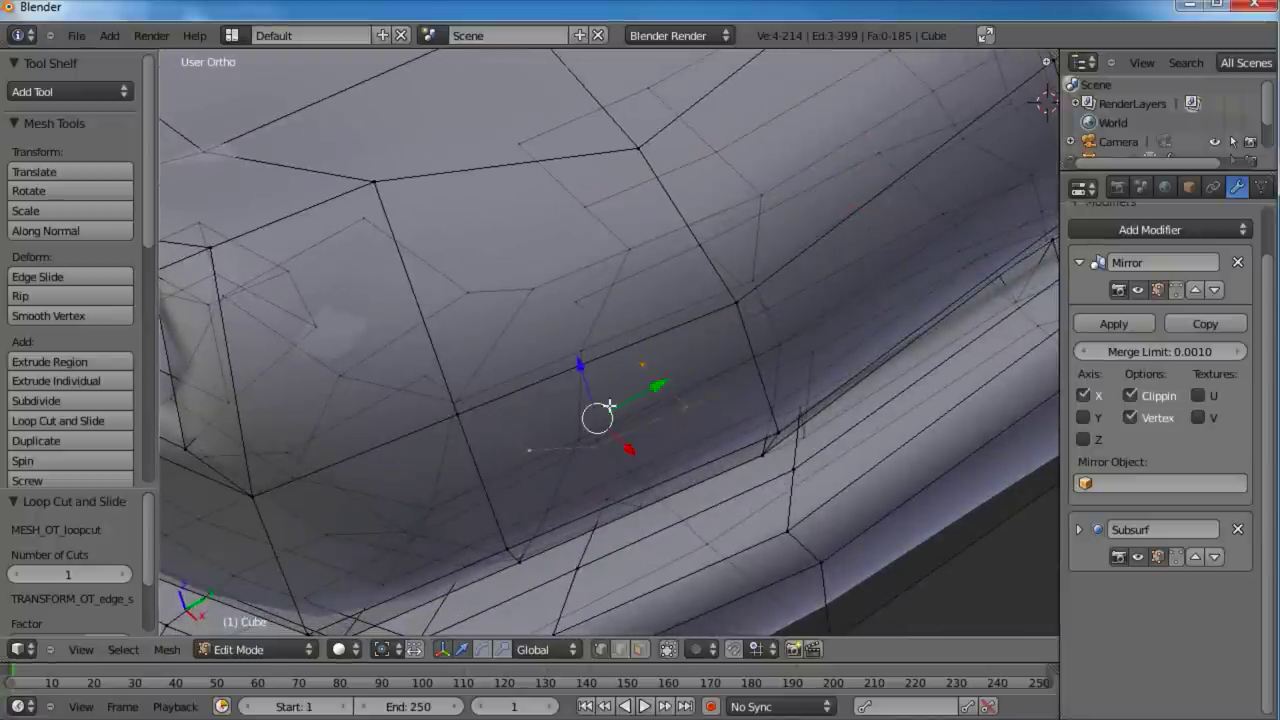
key(f)
right_click(638, 365)
shift+right_click(527, 446)
shift+right_click(433, 375)
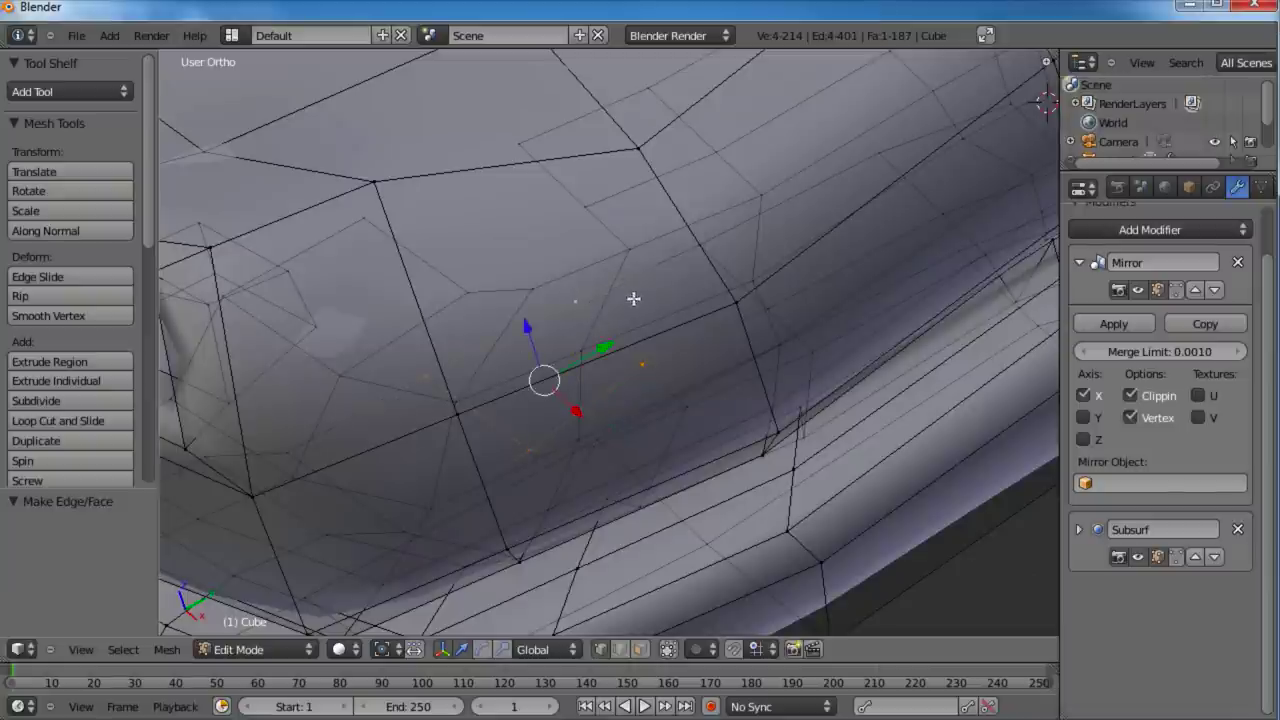
Step: Fill two quad faces at the front of the mouth cavity's upper surface, and clear the selection
shift+middle_drag(610, 315, 620, 349)
right_click(600, 246)
shift+right_click(636, 283)
shift+right_click(538, 323)
shift+right_click(484, 327)
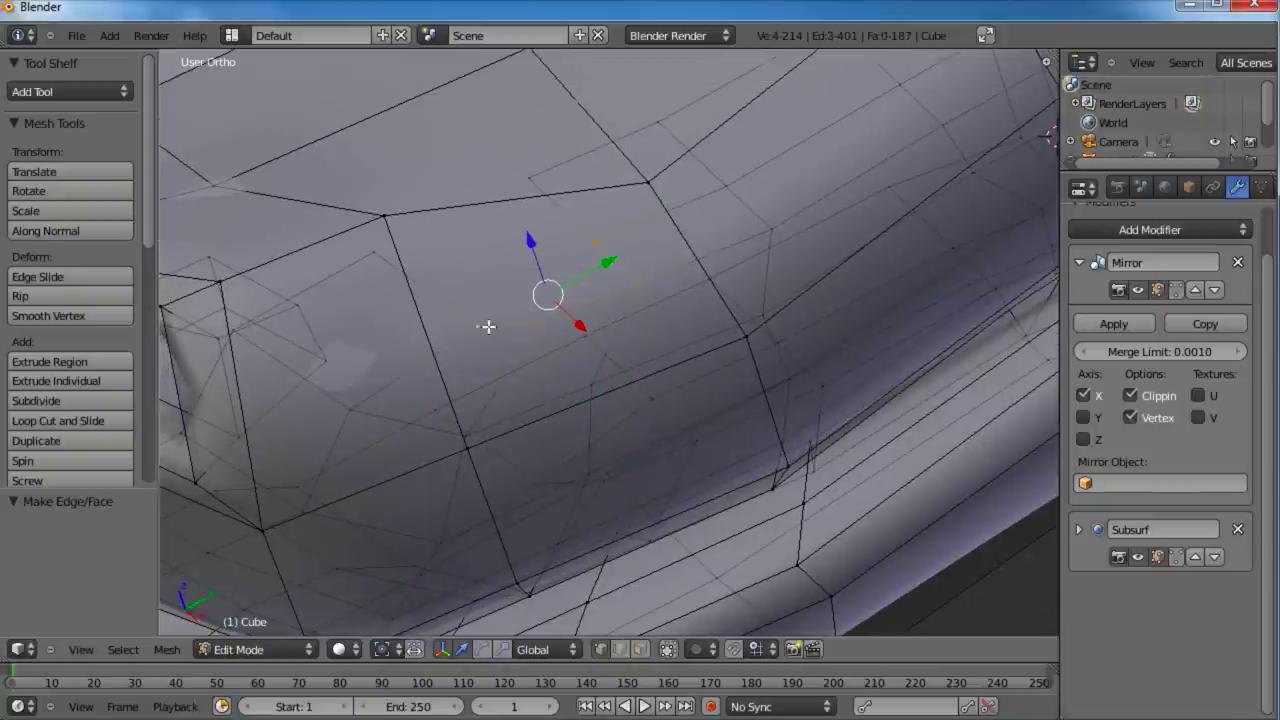
right_click(596, 243)
shift+right_click(528, 178)
shift+right_click(374, 253)
shift+right_click(477, 326)
key(f)
scroll(497, 328, down, 4)
key(a)
Step: Raise the vertices along the roof of the mouth cavity, and deselect everything
middle_drag(571, 414, 640, 317)
scroll(640, 317, up, 4)
middle_drag(666, 250, 749, 231)
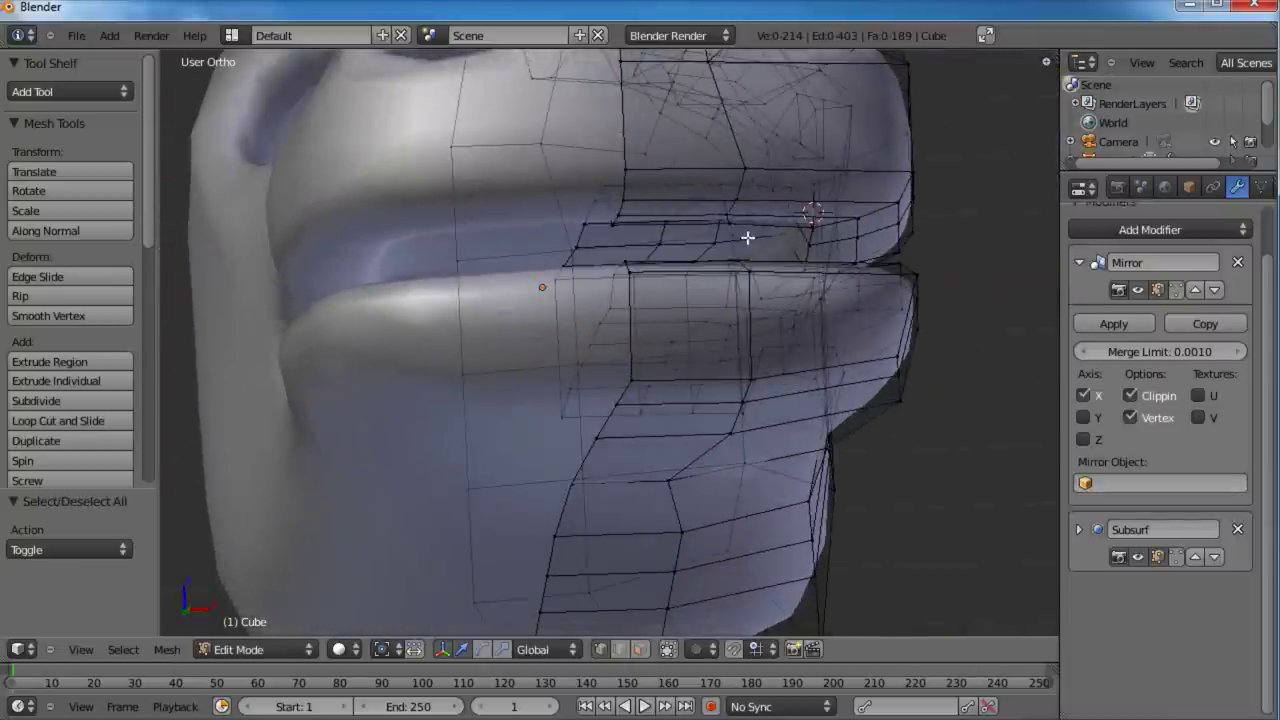
middle_drag(626, 331, 673, 343)
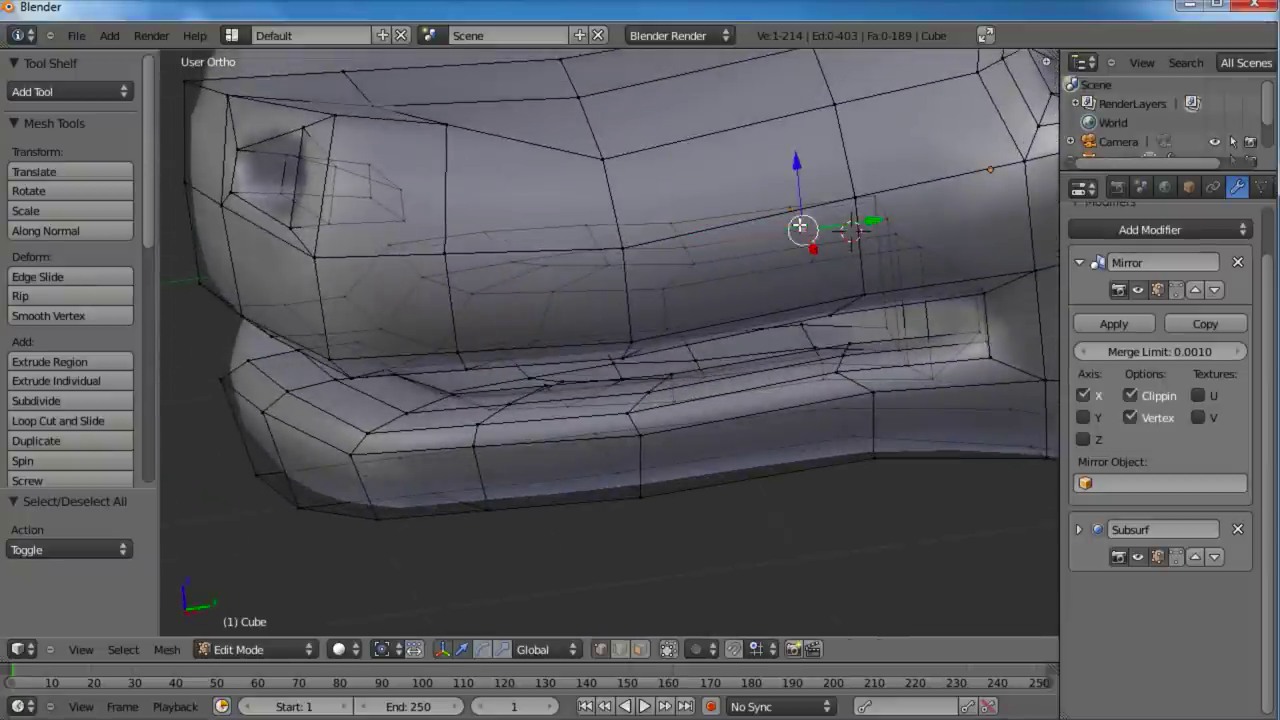
shift+right_click(697, 237)
drag(736, 198, 742, 183)
drag(598, 244, 584, 168)
right_click(587, 226)
scroll(626, 240, down, 3)
key(a)
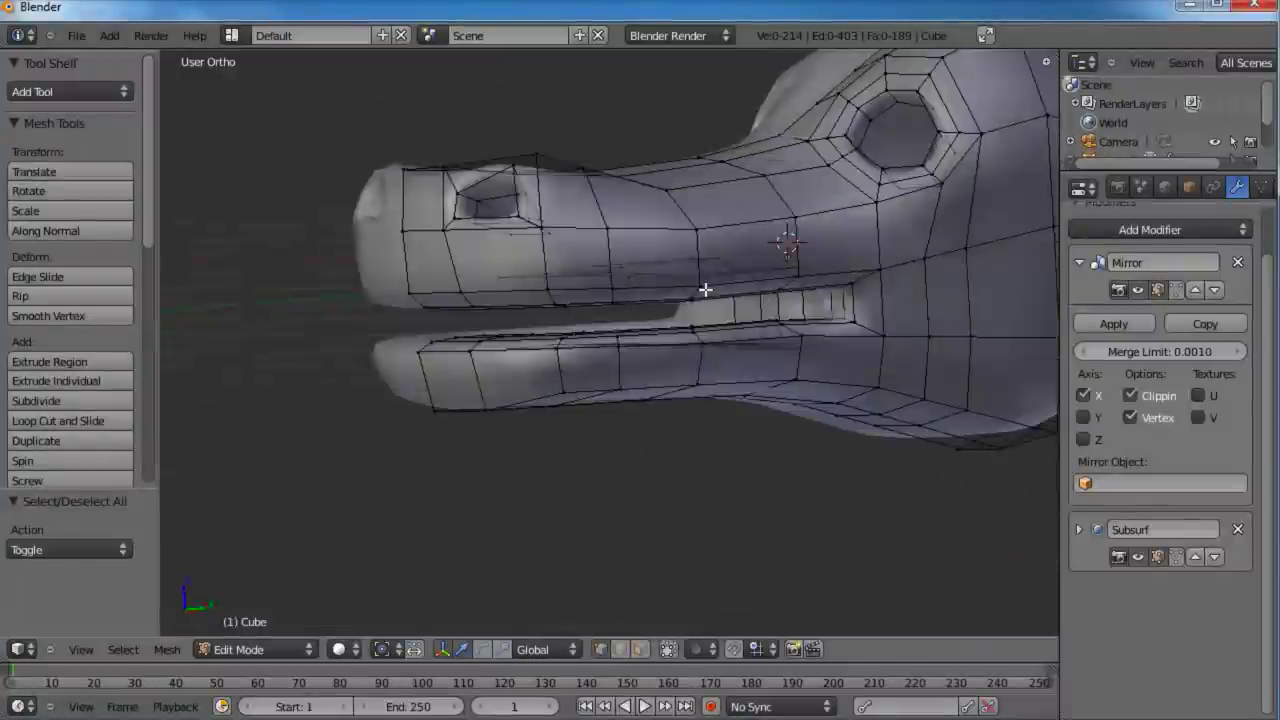
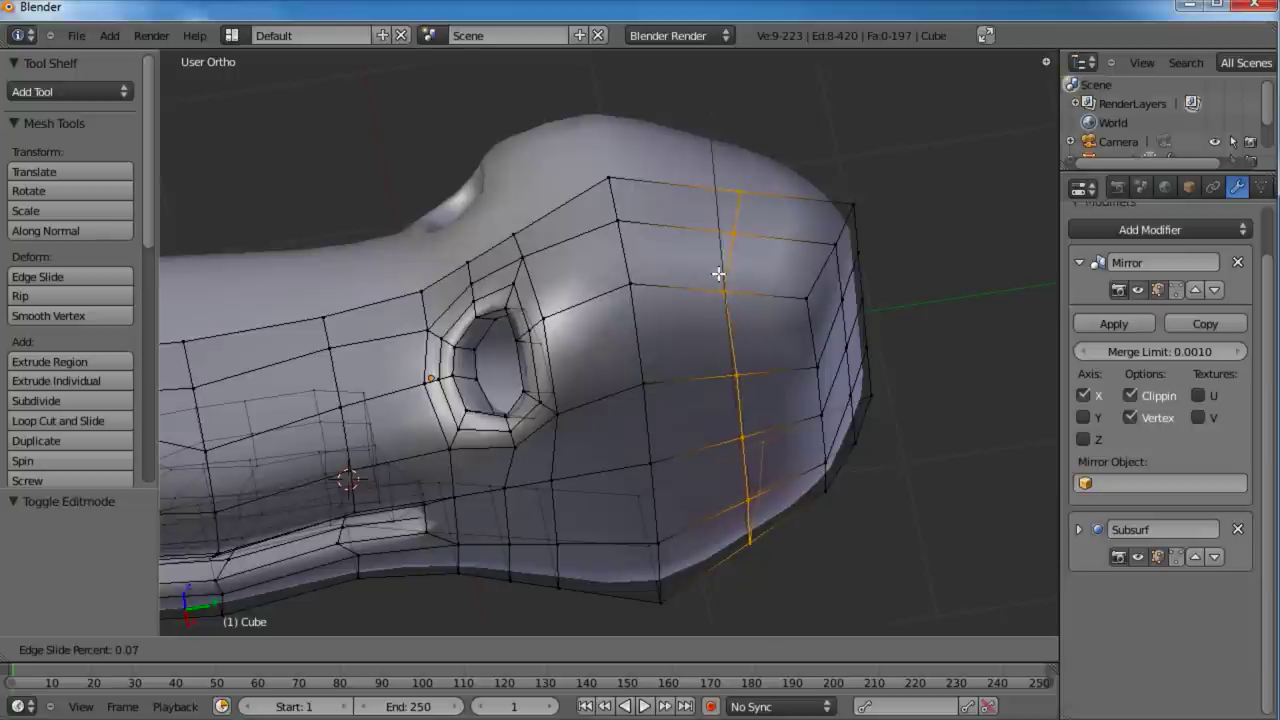
Step: Place a vertical loop cut around the back of the head, behind the eye socket
click(716, 280)
middle_drag(714, 286, 670, 301)
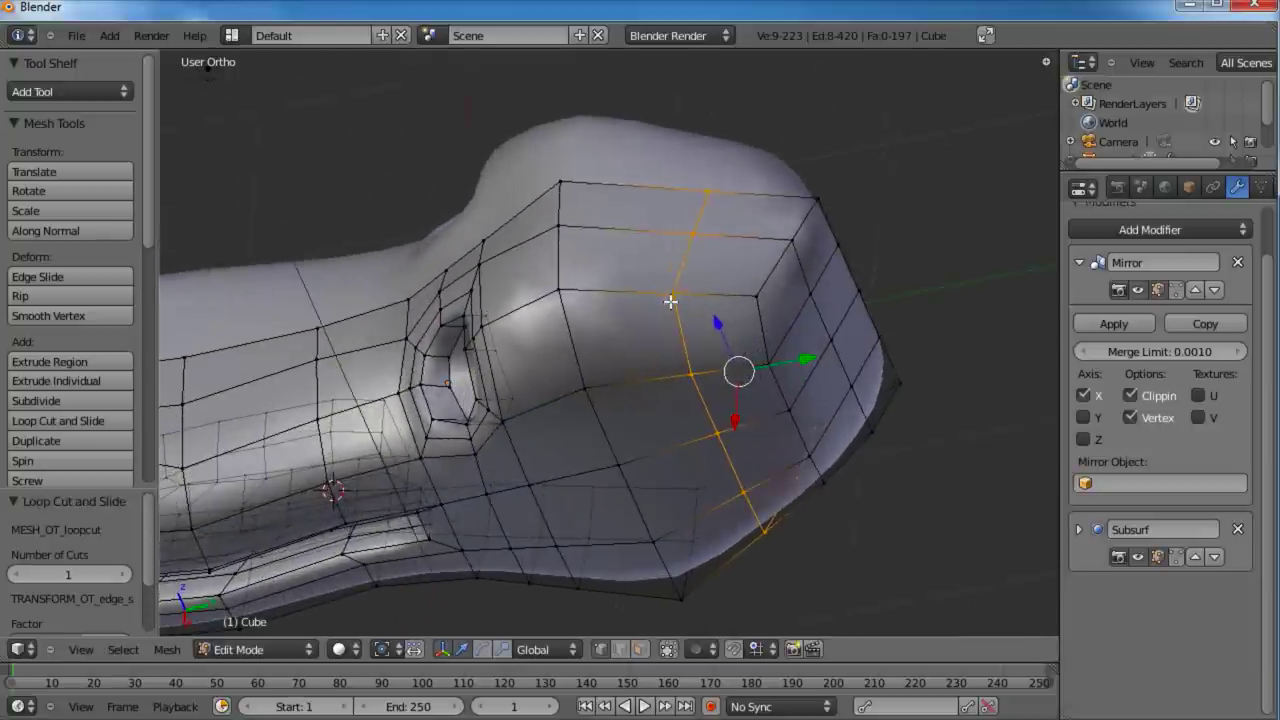
Step: In face select mode, extrude the two upper side faces behind the eye socket in place and scale them to 0.803
click(639, 649)
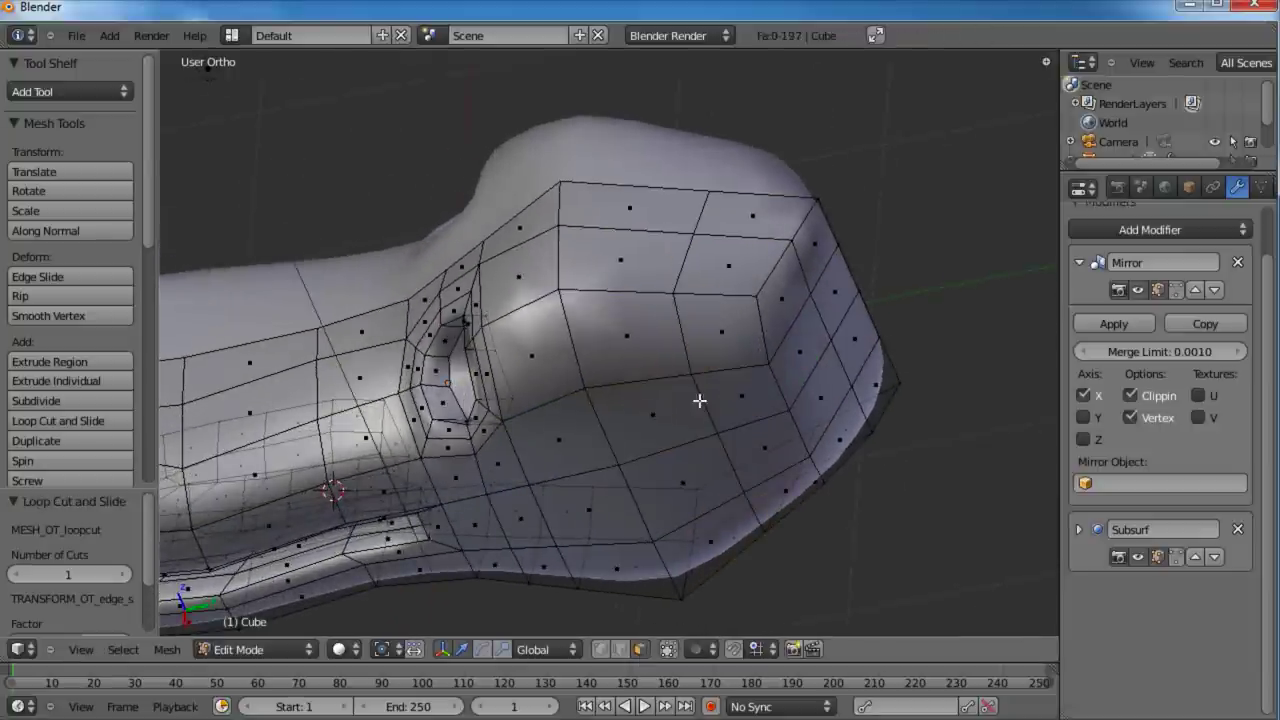
click(624, 286)
shift+click(614, 331)
middle_drag(543, 386, 698, 339)
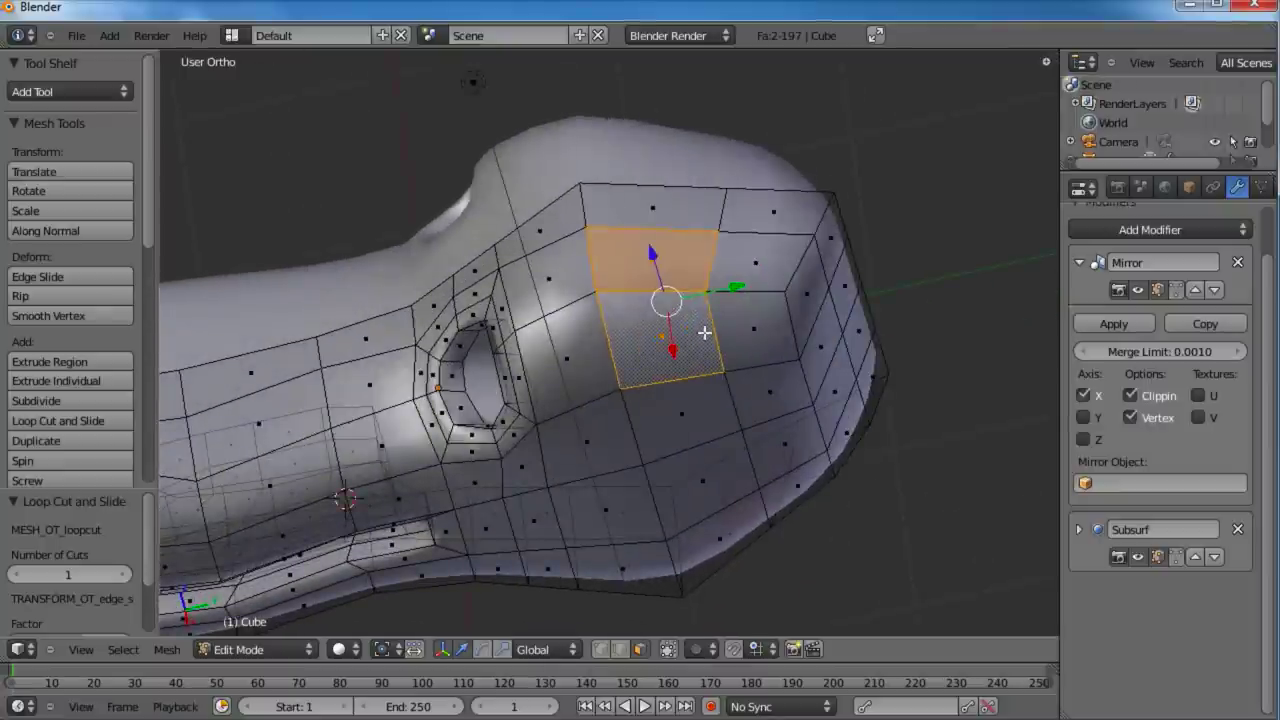
key(e)
right_click(704, 332)
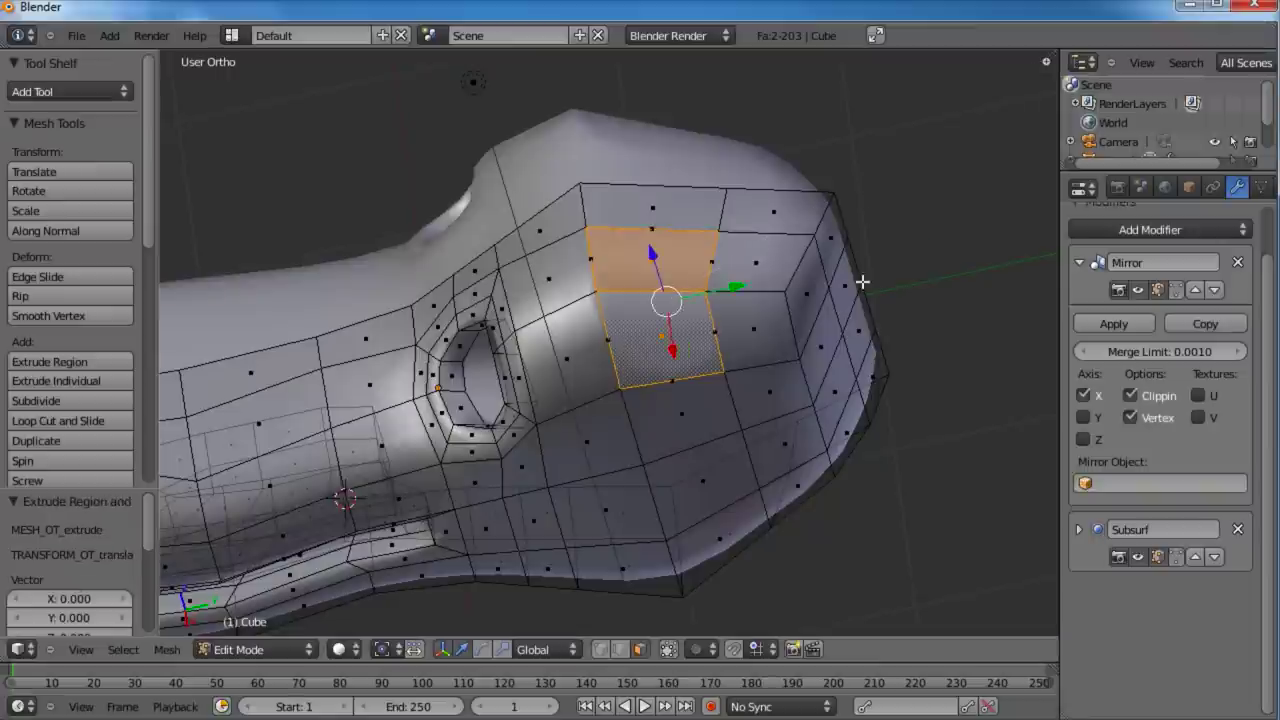
key(s)
click(823, 286)
Step: Raise the inset faces along Z, and shift them by 0.036 along X, 0.020 along Y and 0.027 along Z
middle_drag(734, 363, 781, 374)
key(g)
key(z)
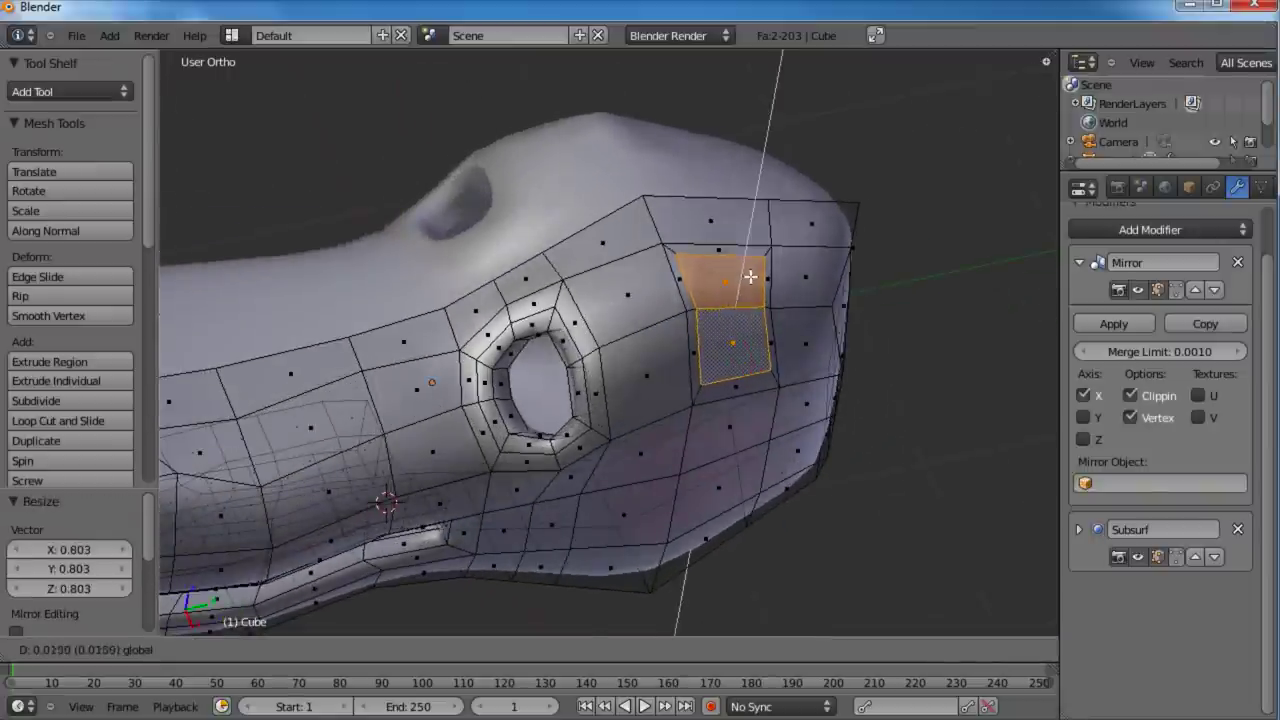
click(750, 276)
middle_drag(750, 276, 818, 359)
key(g)
click(838, 292)
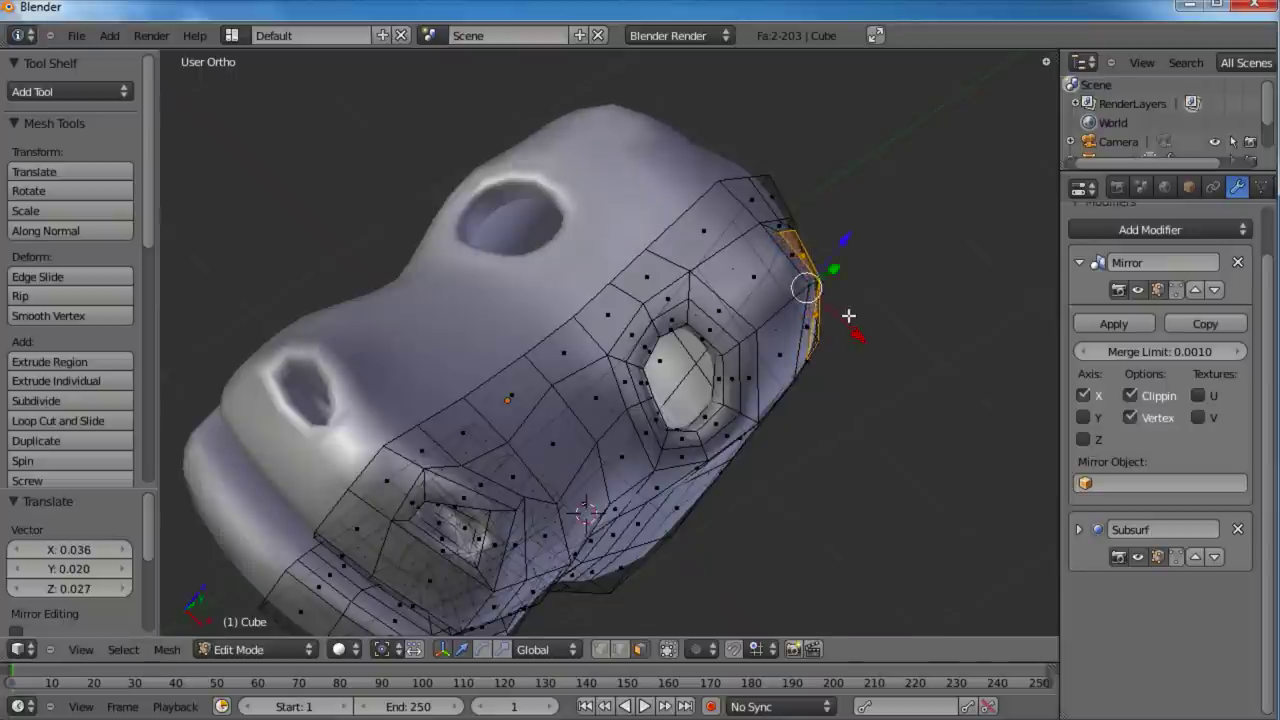
Step: Extrude the two faces in place again, scale them to 0.794, and move them by (0.004, 0.016, 0.023)
middle_drag(838, 289, 714, 351)
scroll(761, 325, up, 2)
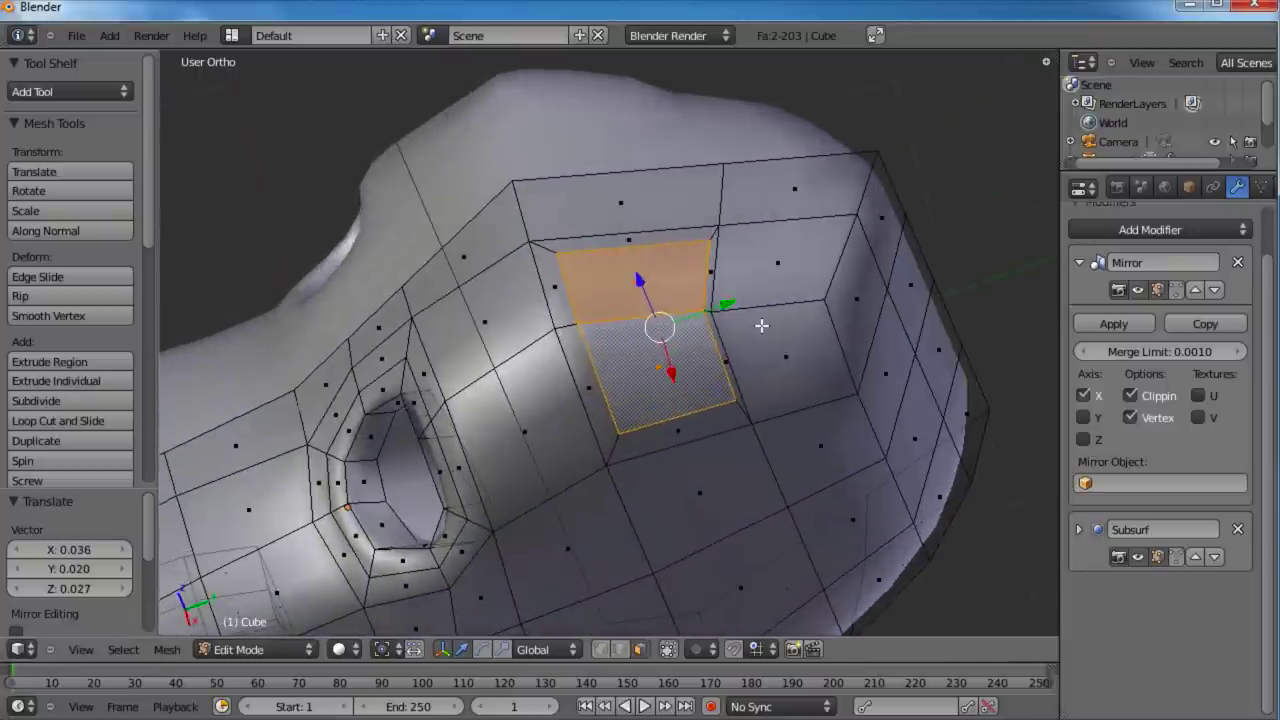
key(e)
right_click(806, 294)
key(s)
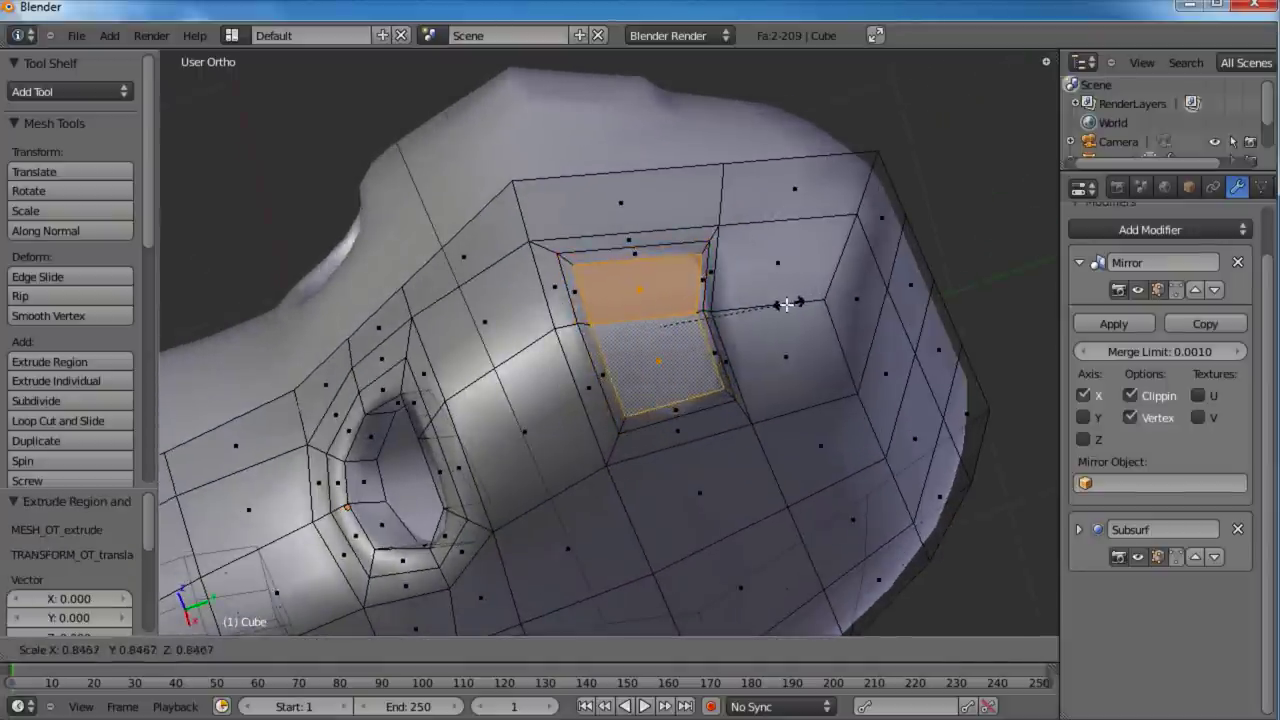
click(782, 305)
middle_drag(782, 305, 748, 354)
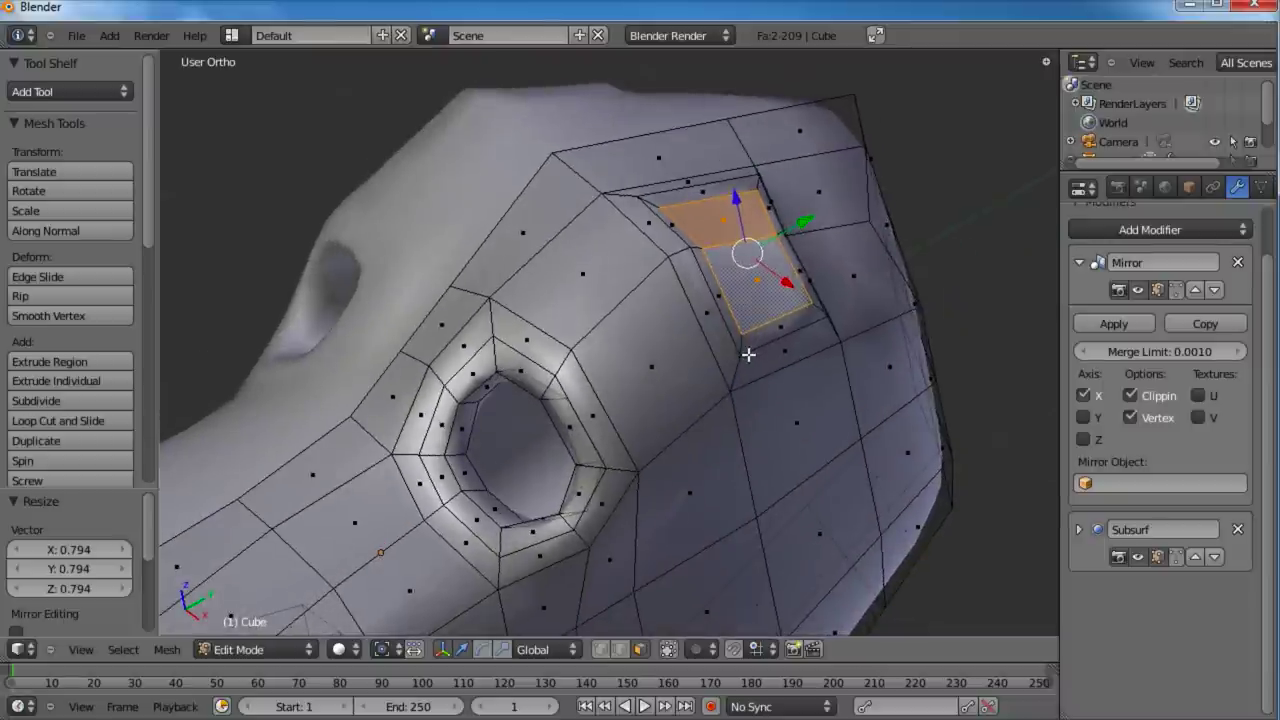
middle_drag(746, 289, 746, 222)
key(g)
click(798, 286)
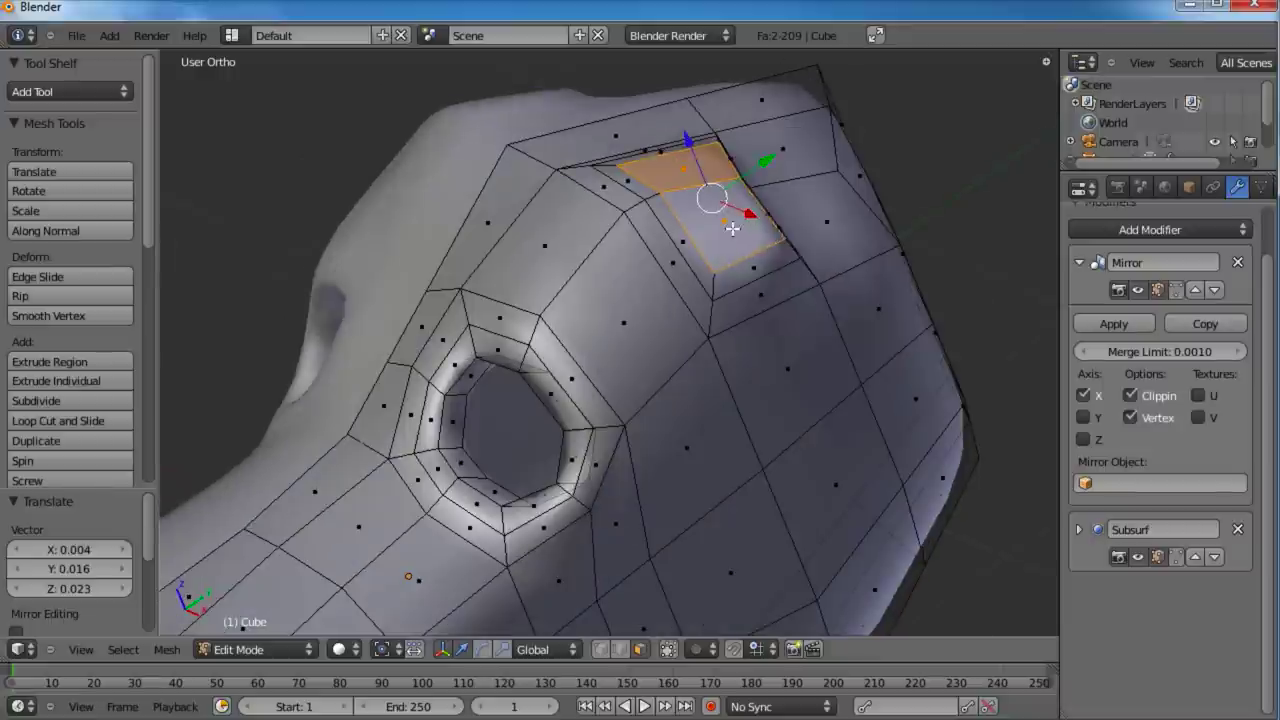
Step: Extrude the two faces slightly inward along their normal and scale them to 0.899 to form the horn socket
key(e)
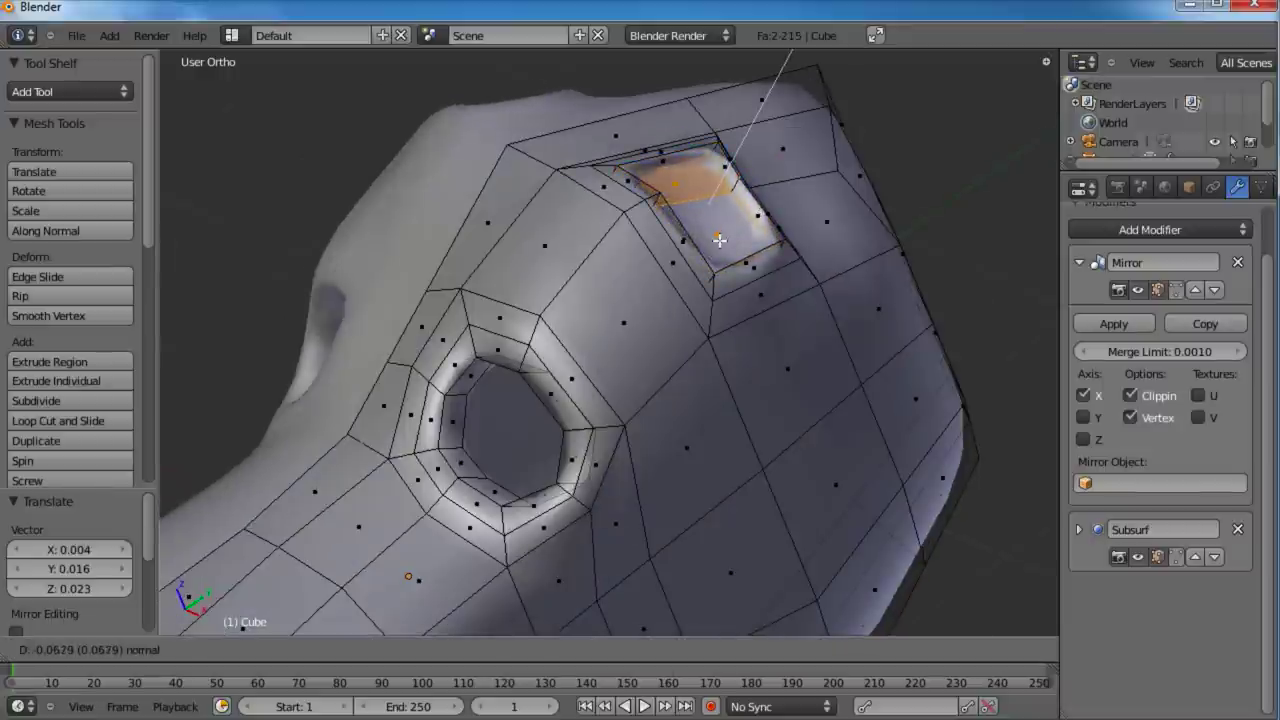
click(719, 240)
key(s)
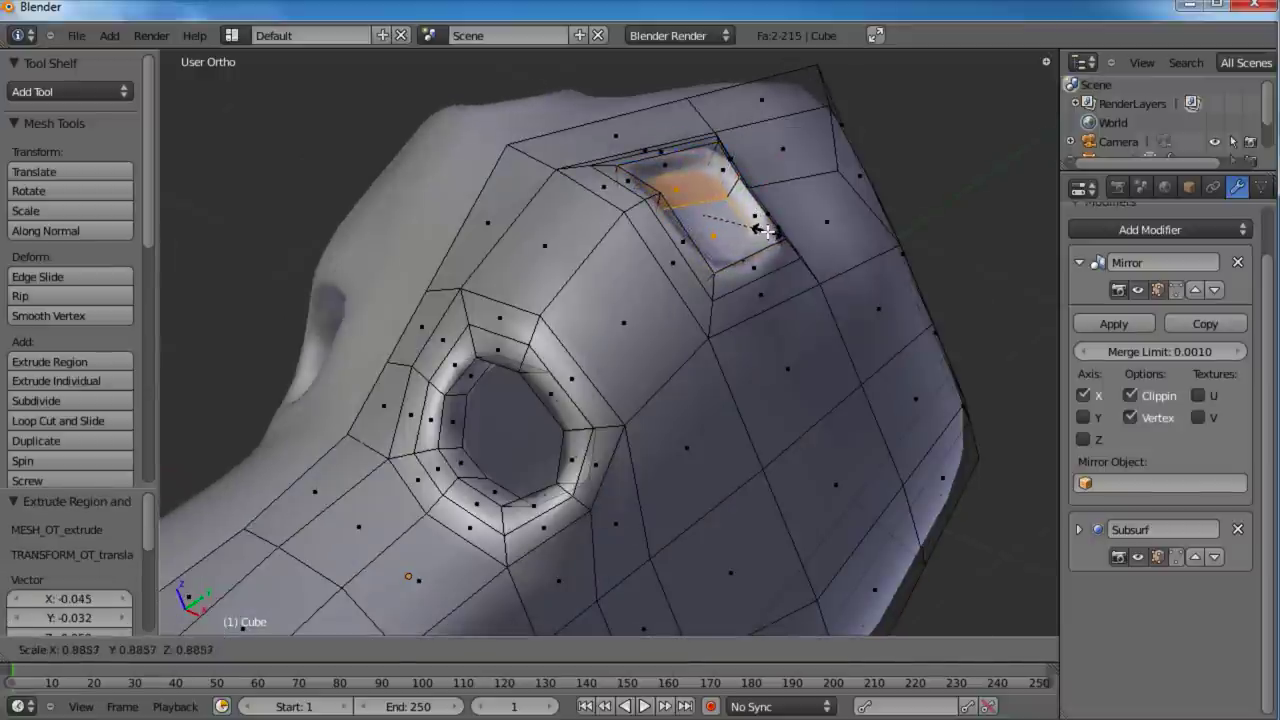
click(766, 232)
Step: Extrude the faces outward 0.197 along X and 0.141 along Y as a horn base, and extrude a second segment 0.436 along Y
key(e)
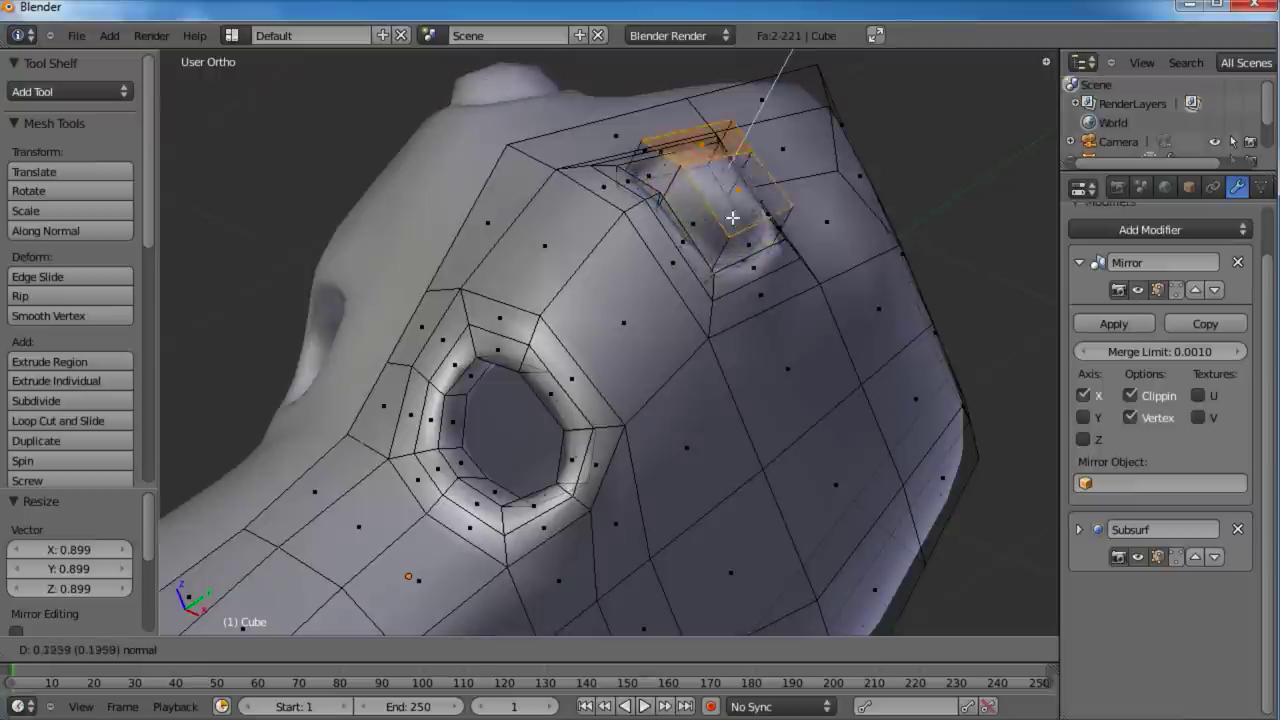
click(756, 193)
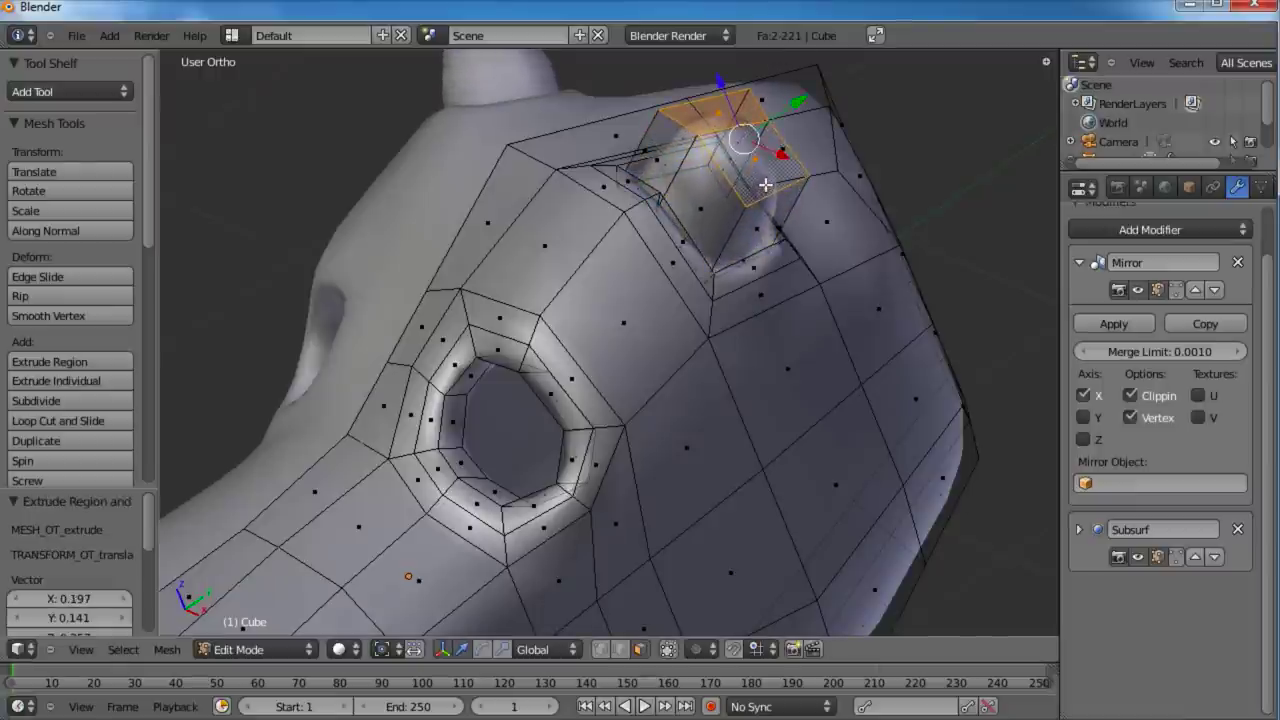
middle_drag(765, 184, 680, 328)
key(KP_3)
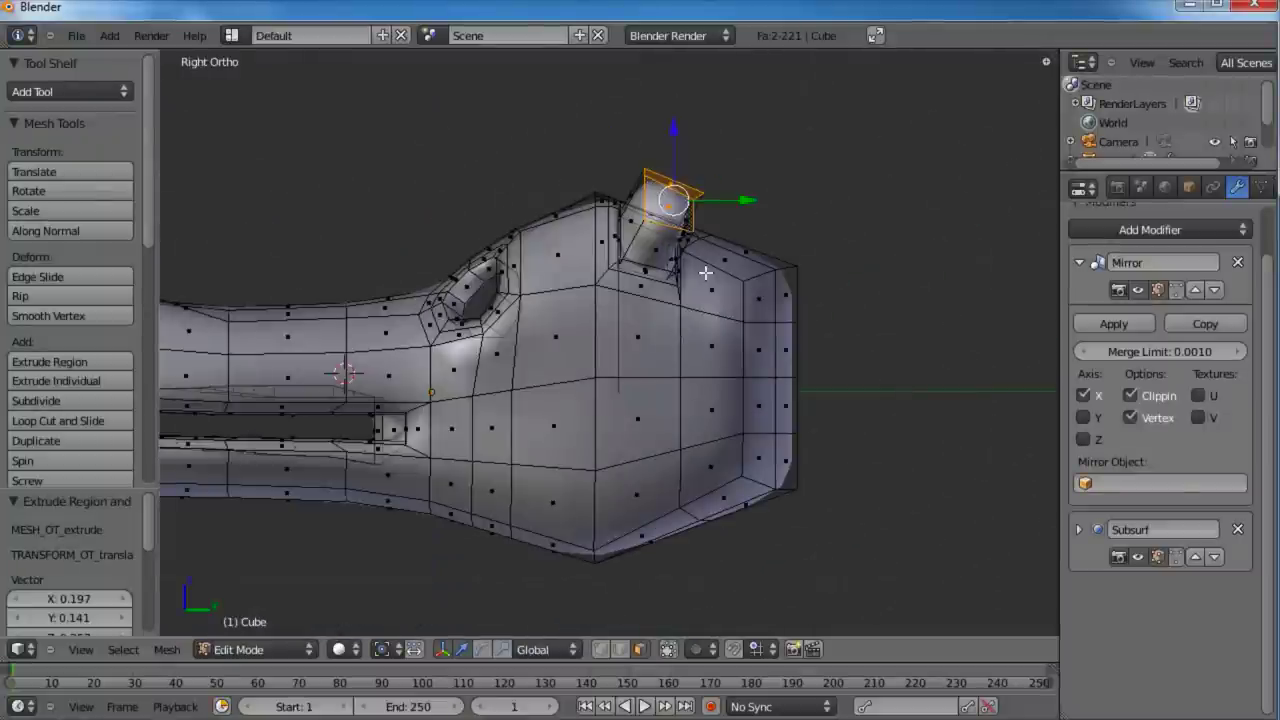
shift+middle_drag(705, 272, 611, 354)
key(e)
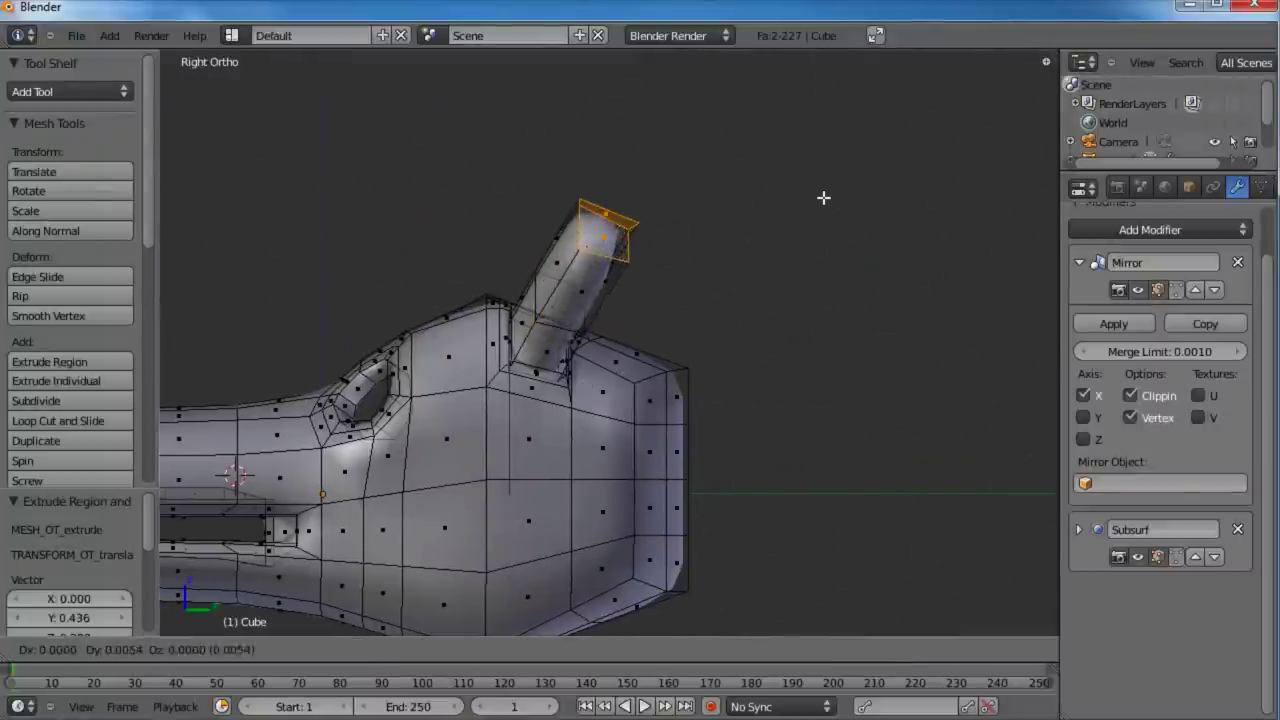
click(830, 205)
Step: Bend the horn's end backward by moving and rotating its end faces, including a shift of 0.070 along Y and -0.086 along Z
key(g)
click(850, 220)
key(r)
click(877, 321)
key(g)
click(890, 338)
key(r)
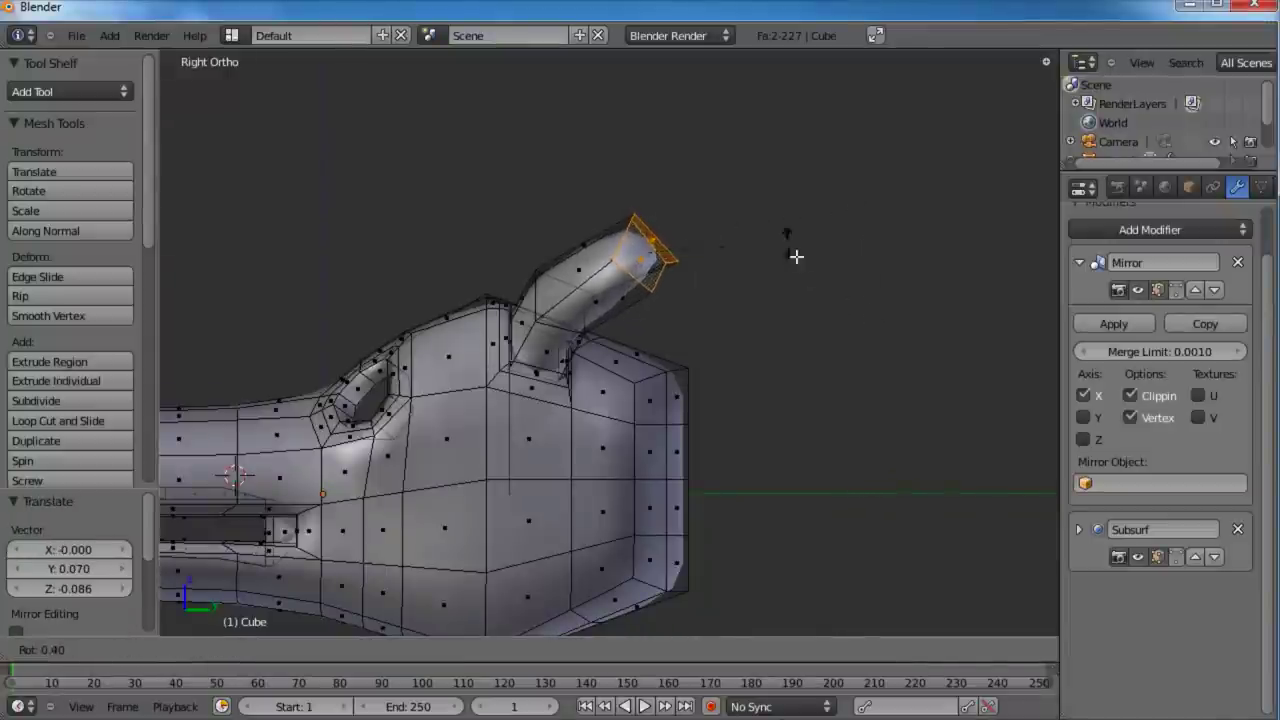
click(797, 308)
Step: Extrude another horn segment 0.520 along X and 0.757 along Y, scale its end down, and shift it -0.059 along Y and -0.161 along Z
key(e)
click(934, 328)
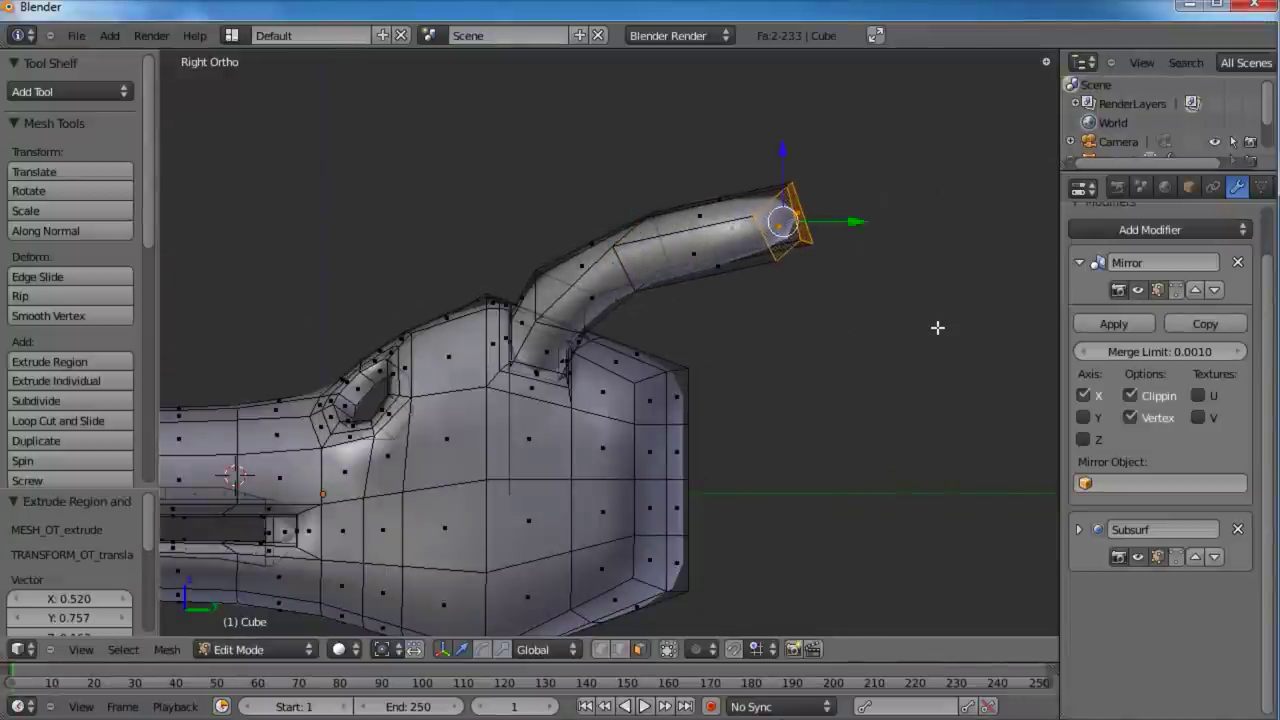
key(s)
click(860, 300)
key(g)
click(837, 329)
Step: In top view, curve the horn inward by moving its end faces (-0.124, 0.059) and again (-0.221, 0.177) along X and Y
middle_drag(837, 329, 654, 519)
key(KP_7)
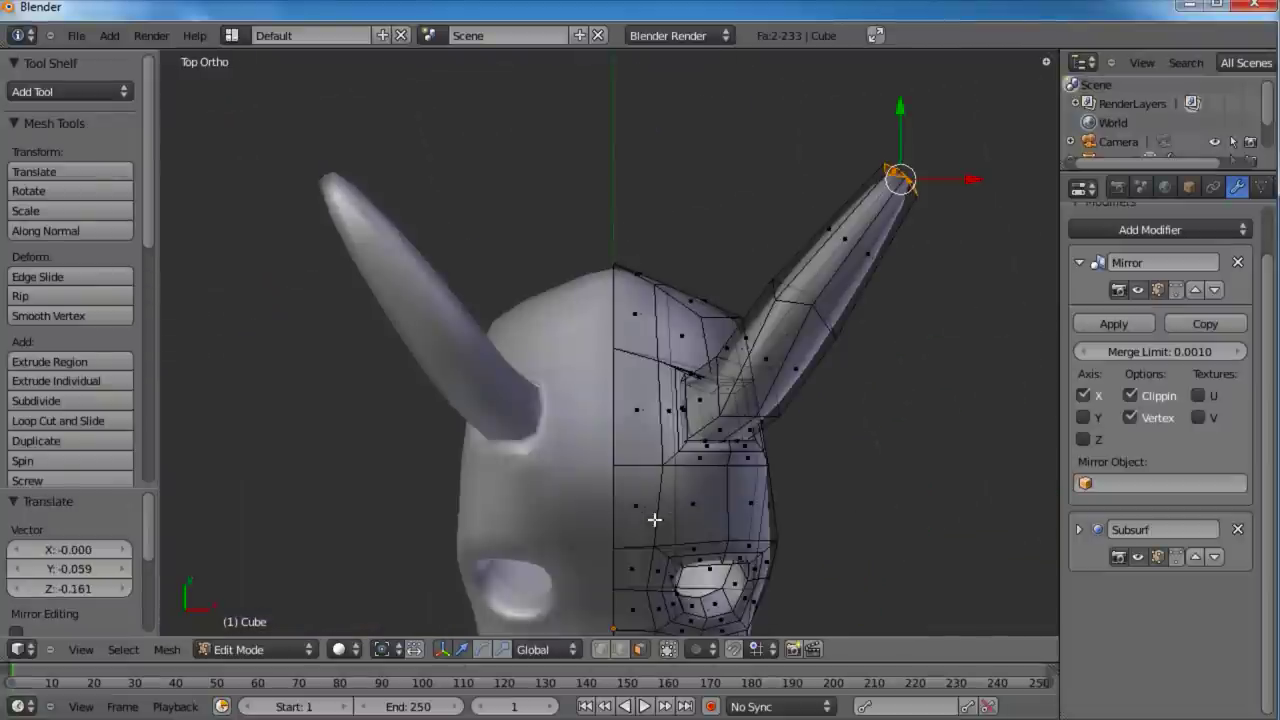
key(g)
click(926, 169)
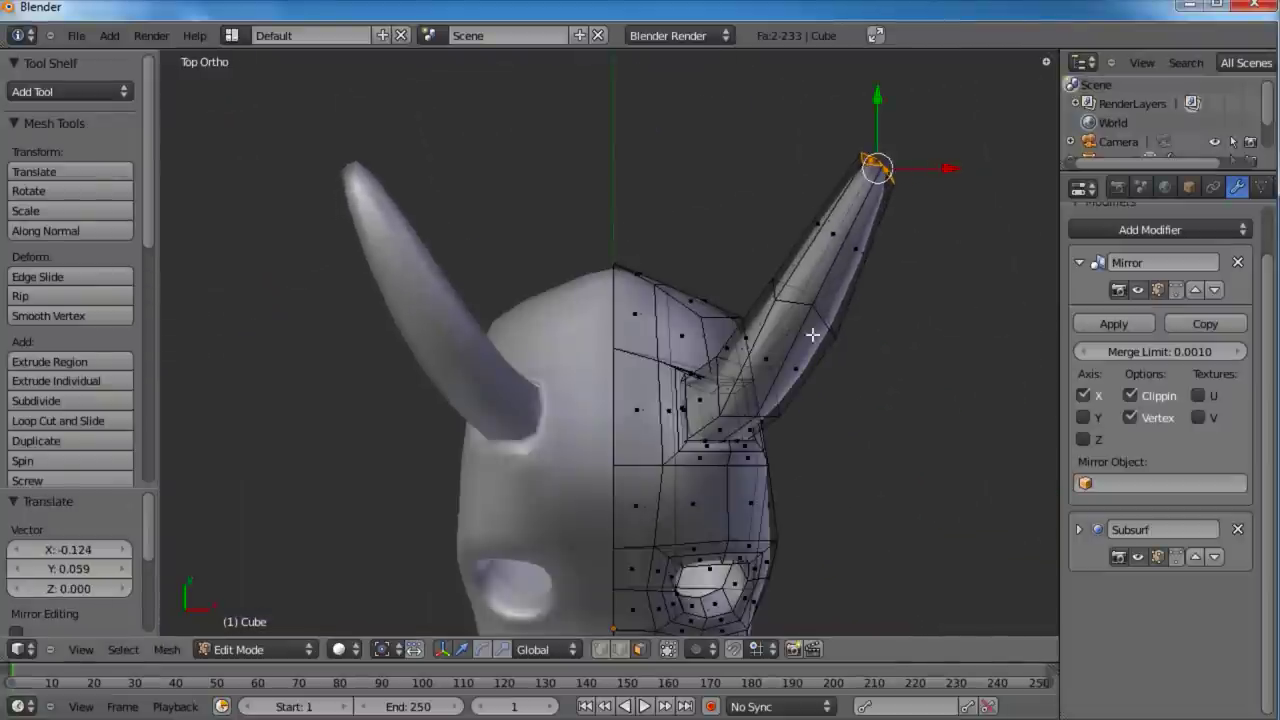
key(g)
click(837, 130)
Step: Extrude a final segment from the horn's end and move it -0.242 along X and 0.199 along Y
shift+middle_drag(811, 243, 778, 414)
key(e)
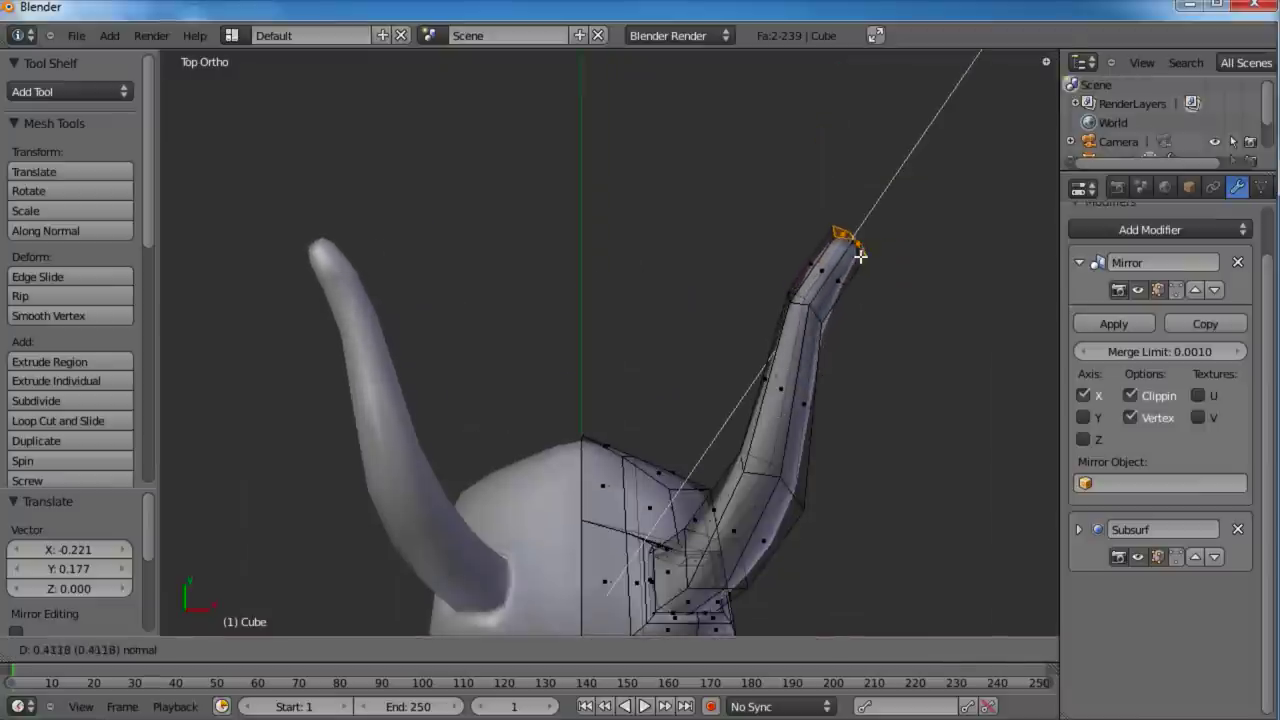
click(875, 245)
key(g)
click(872, 209)
Step: Taper the horn into a point by scaling down its end faces, and shift them -0.161 along X and 0.054 along Y
key(s)
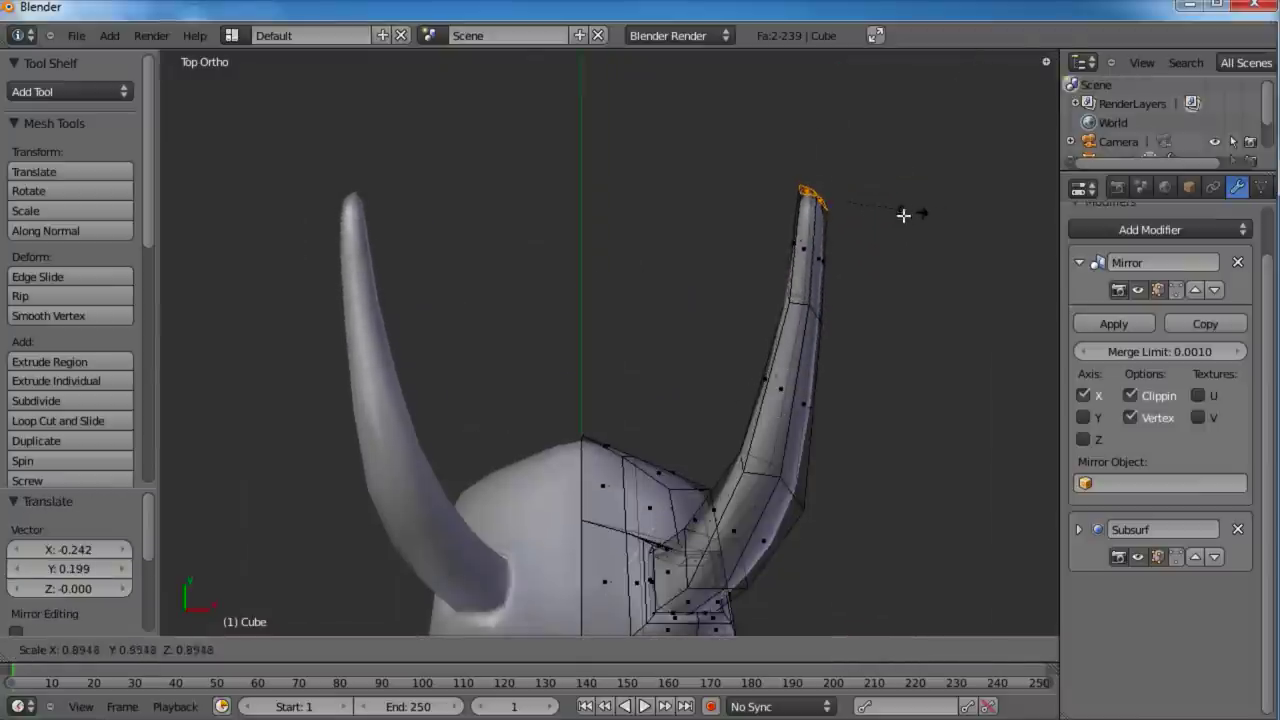
click(903, 215)
key(g)
click(863, 207)
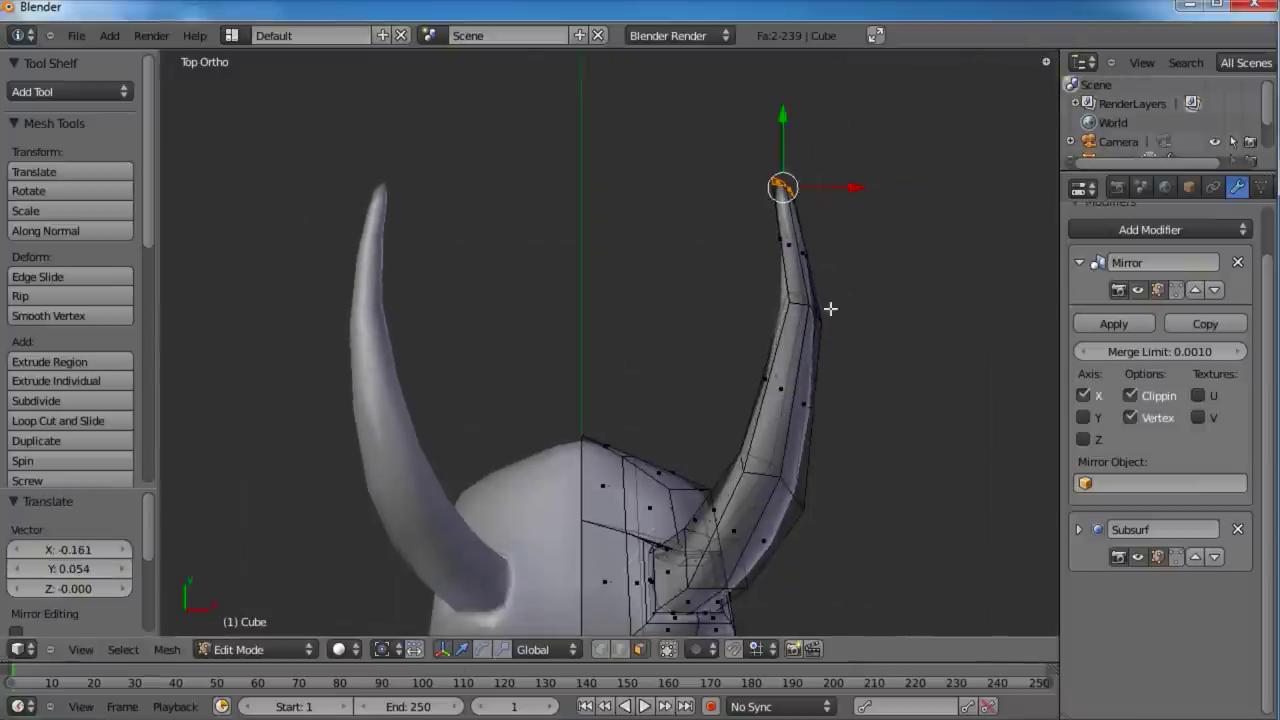
Step: Examine the smoothed head and the shape of its horns from several angles outside edit mode
key(Tab)
scroll(704, 478, down, 5)
middle_drag(704, 478, 691, 376)
scroll(692, 381, up, 3)
scroll(692, 385, down, 3)
middle_drag(690, 420, 693, 390)
scroll(715, 400, up, 4)
Step: Extrude the four faces on the side of the head below the horn slightly outward in edit mode, and scale them to 0.598
key(Tab)
scroll(699, 399, up, 2)
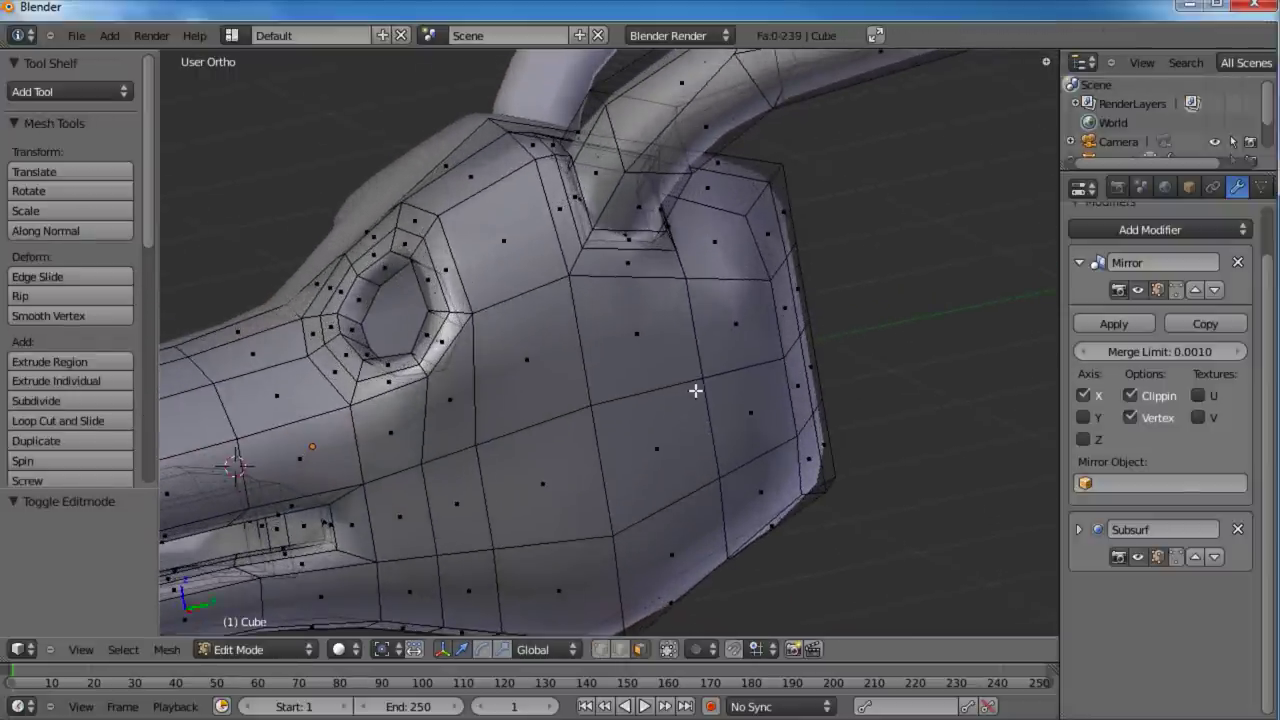
right_click(652, 337)
shift+right_click(746, 331)
shift+right_click(752, 425)
shift+right_click(645, 476)
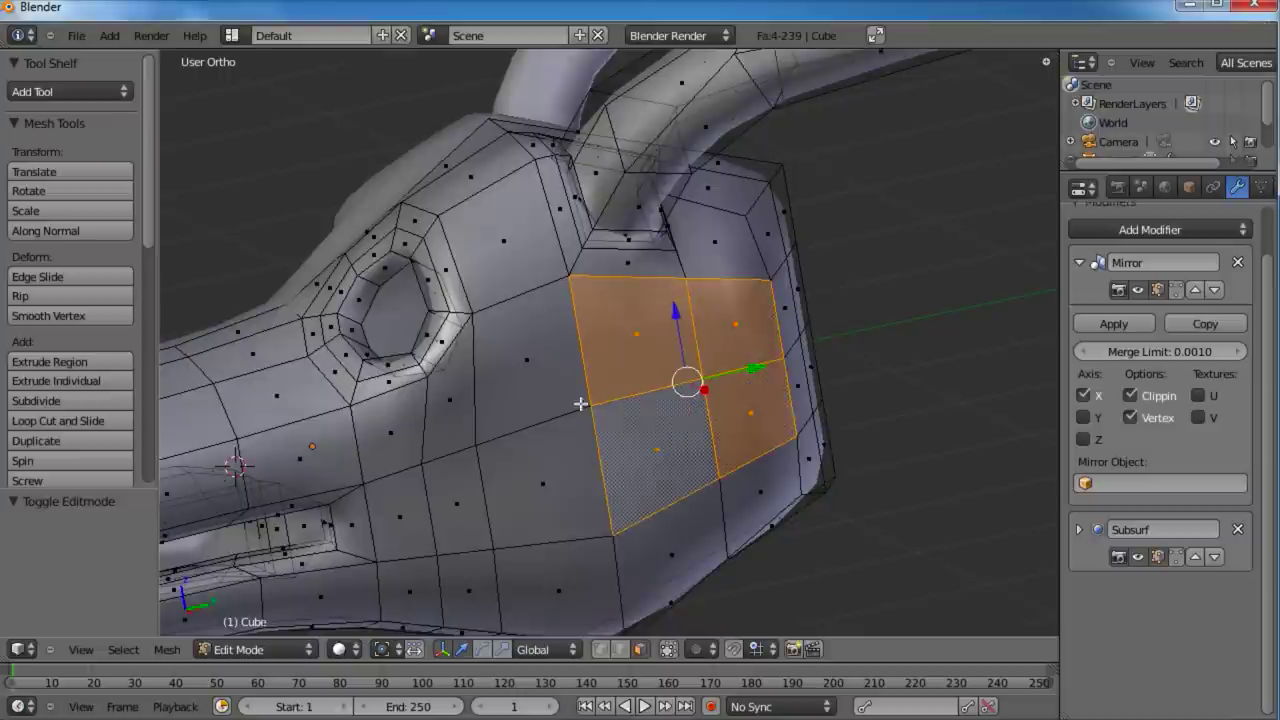
middle_drag(580, 403, 728, 388)
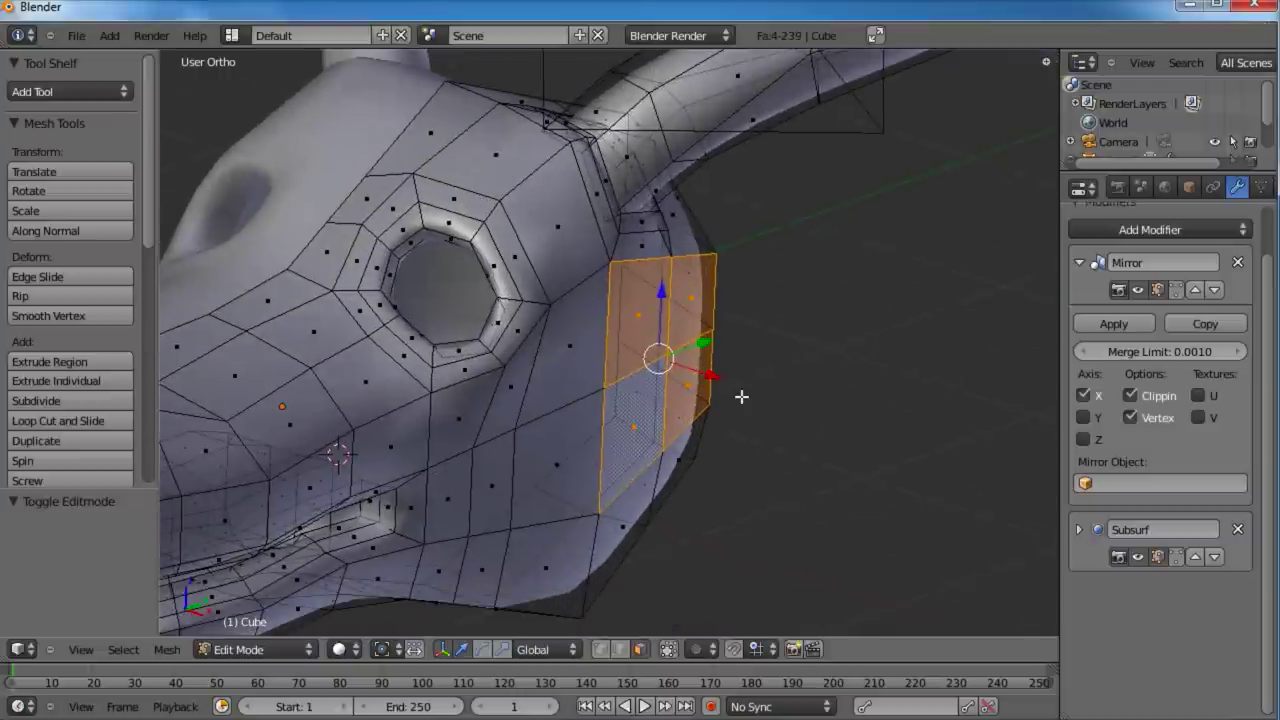
key(e)
click(747, 396)
key(s)
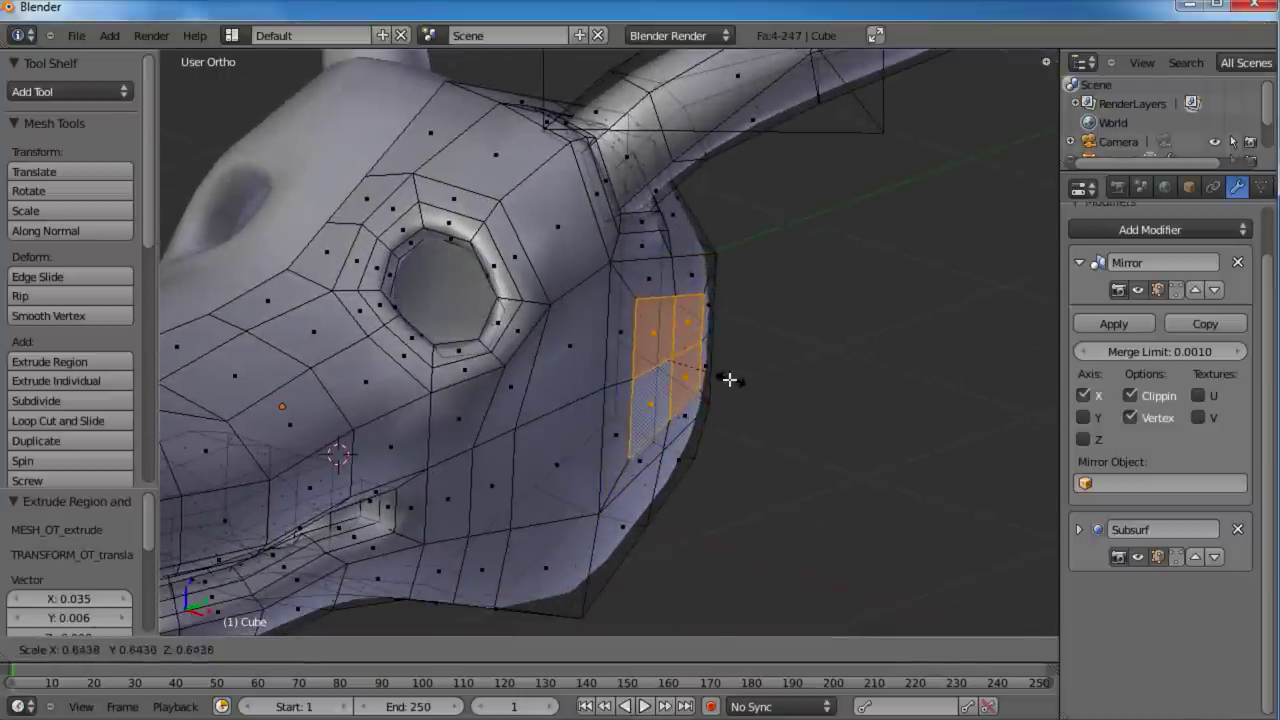
click(725, 379)
Step: Narrow the four inset faces to 0.662 along Y and stretch them to 1.138 along Z
middle_drag(766, 360, 693, 392)
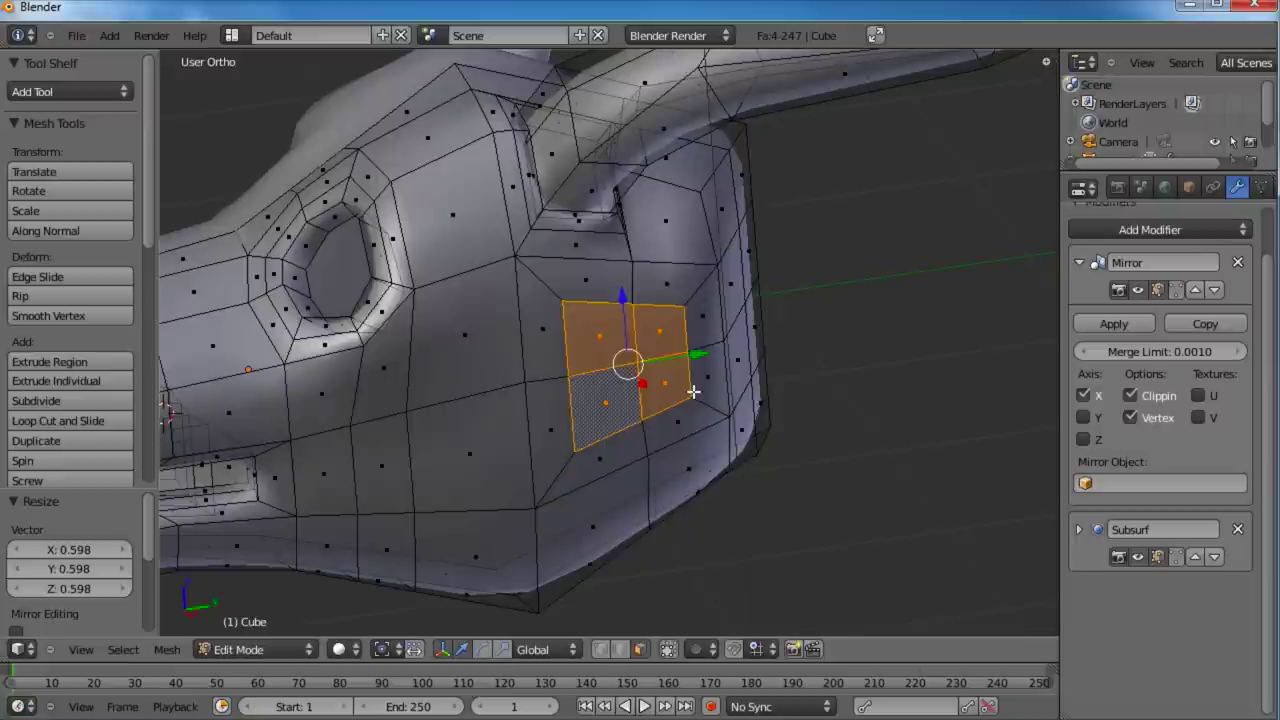
key(s)
click(664, 388)
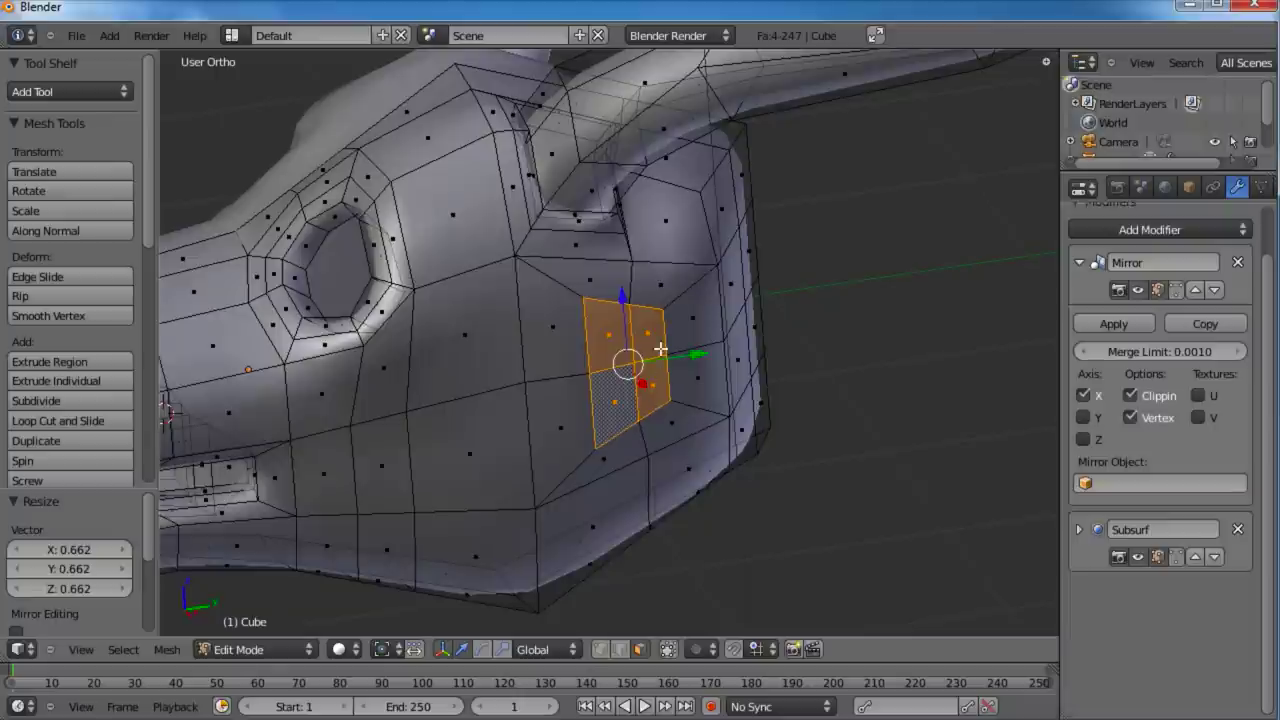
key(s)
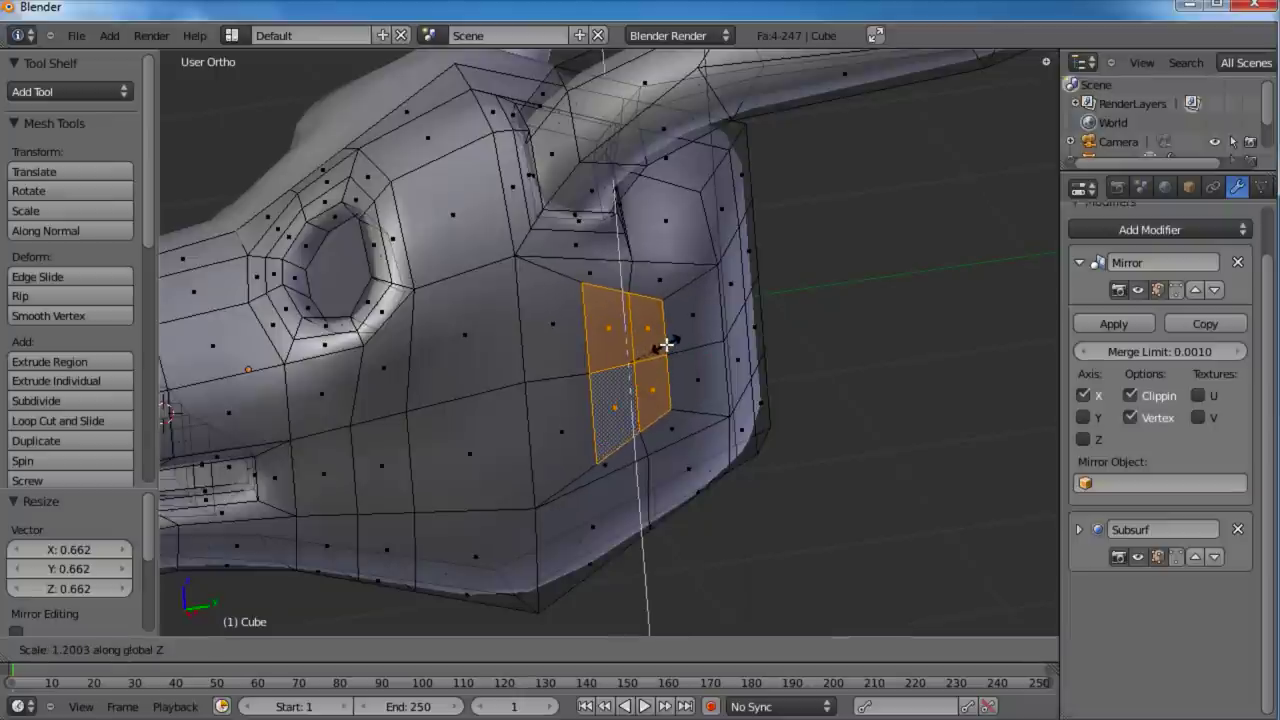
click(665, 346)
Step: Extrude the faces 0.037 along X and 0.010 along Y, and extrude an ear segment 0.722 along X and 0.194 along Y
middle_drag(665, 346, 718, 373)
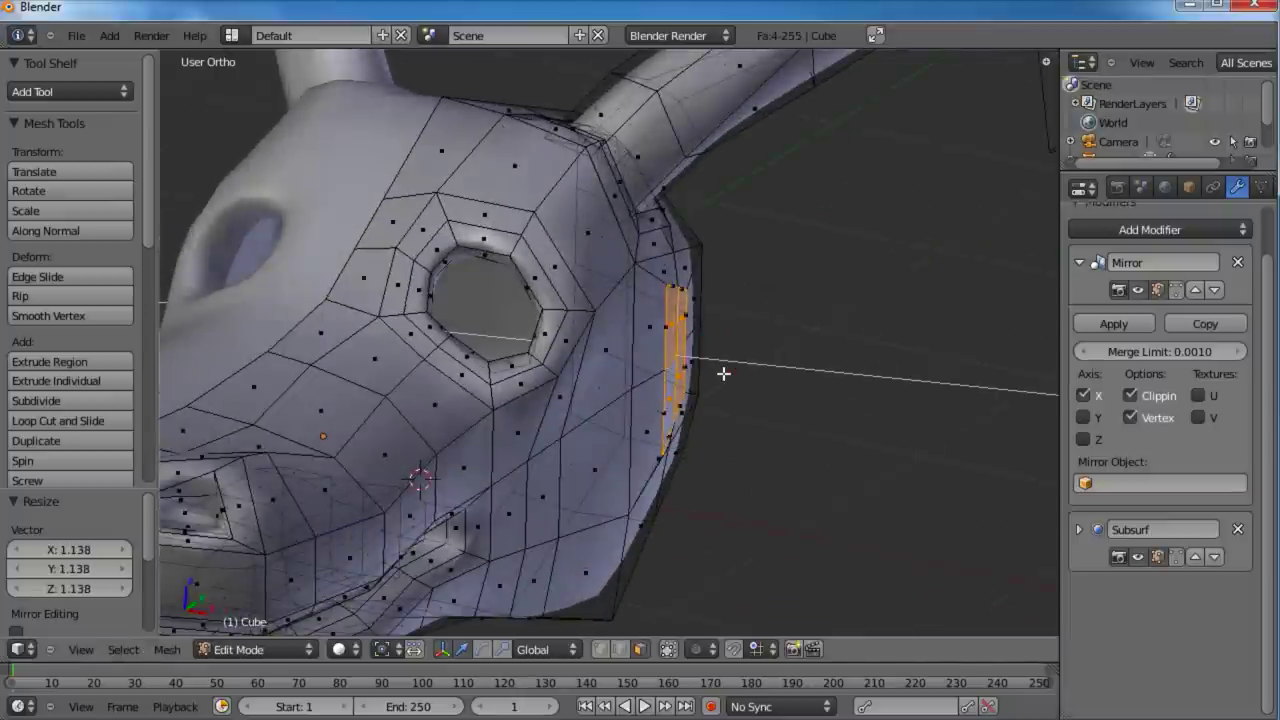
key(e)
click(731, 373)
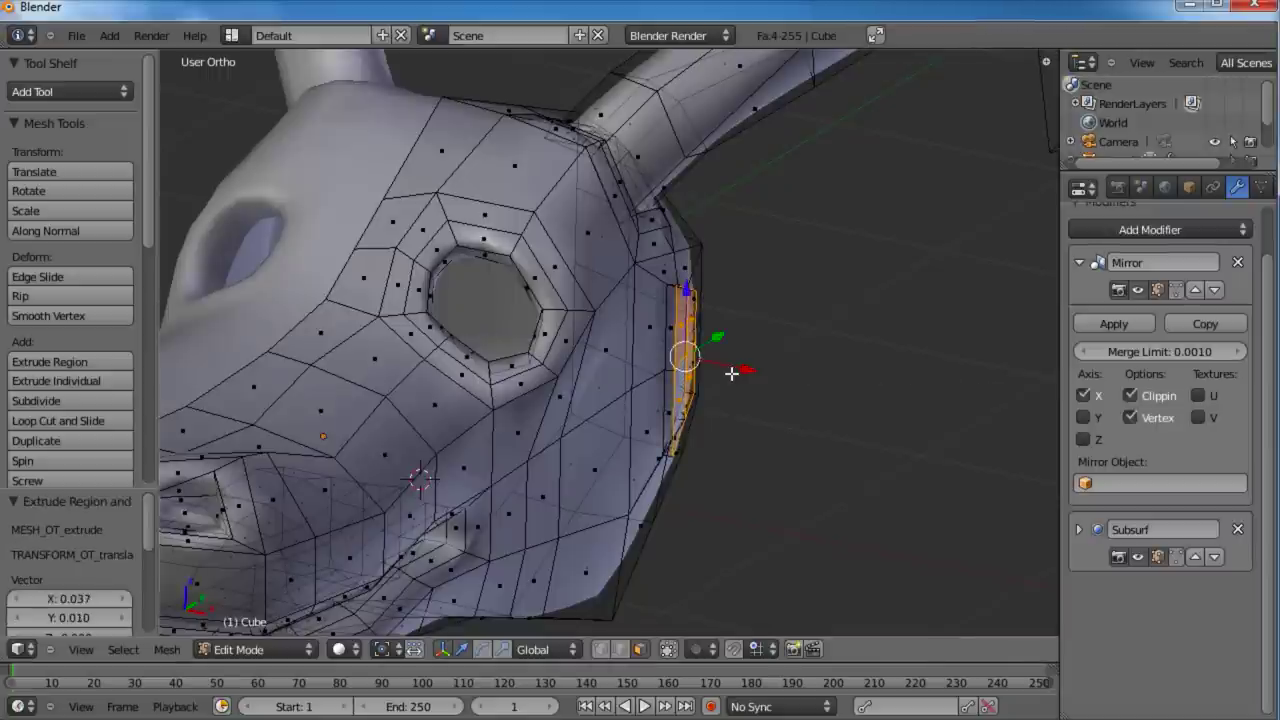
key(e)
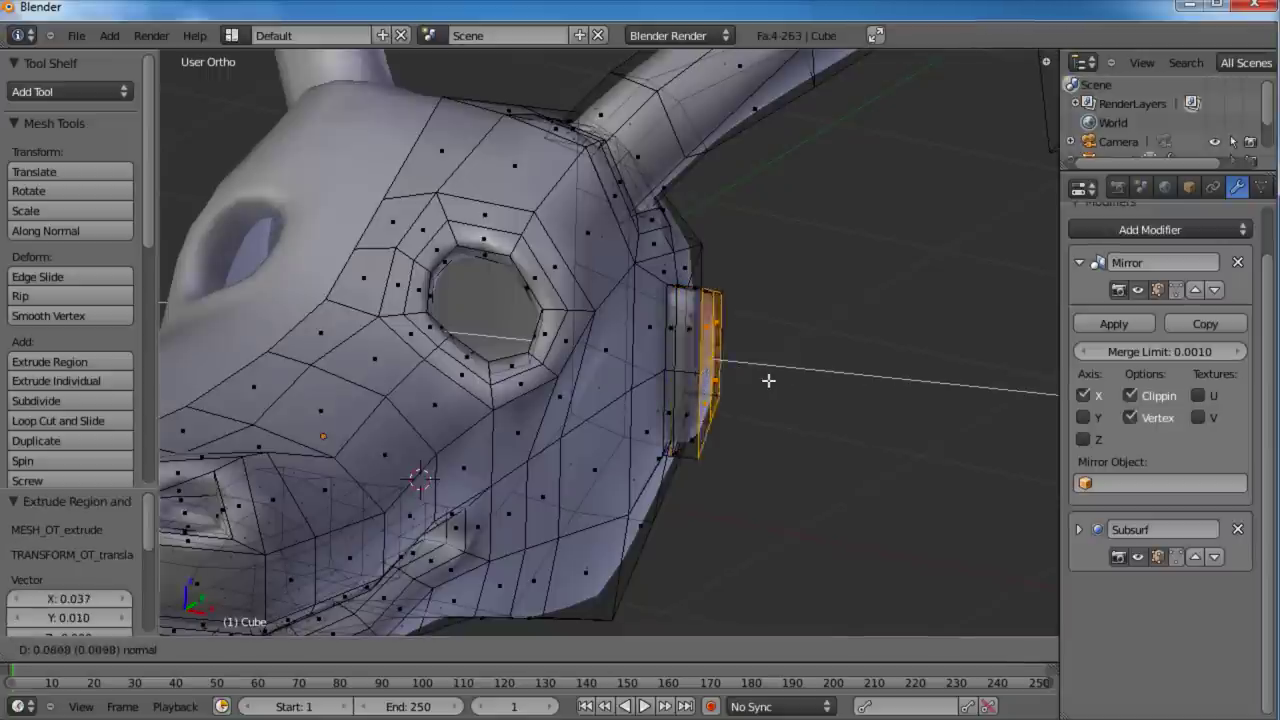
click(935, 380)
Step: Scale the ear's end faces to 0.777, and narrow them to about 0.61 along Y
scroll(925, 383, down, 3)
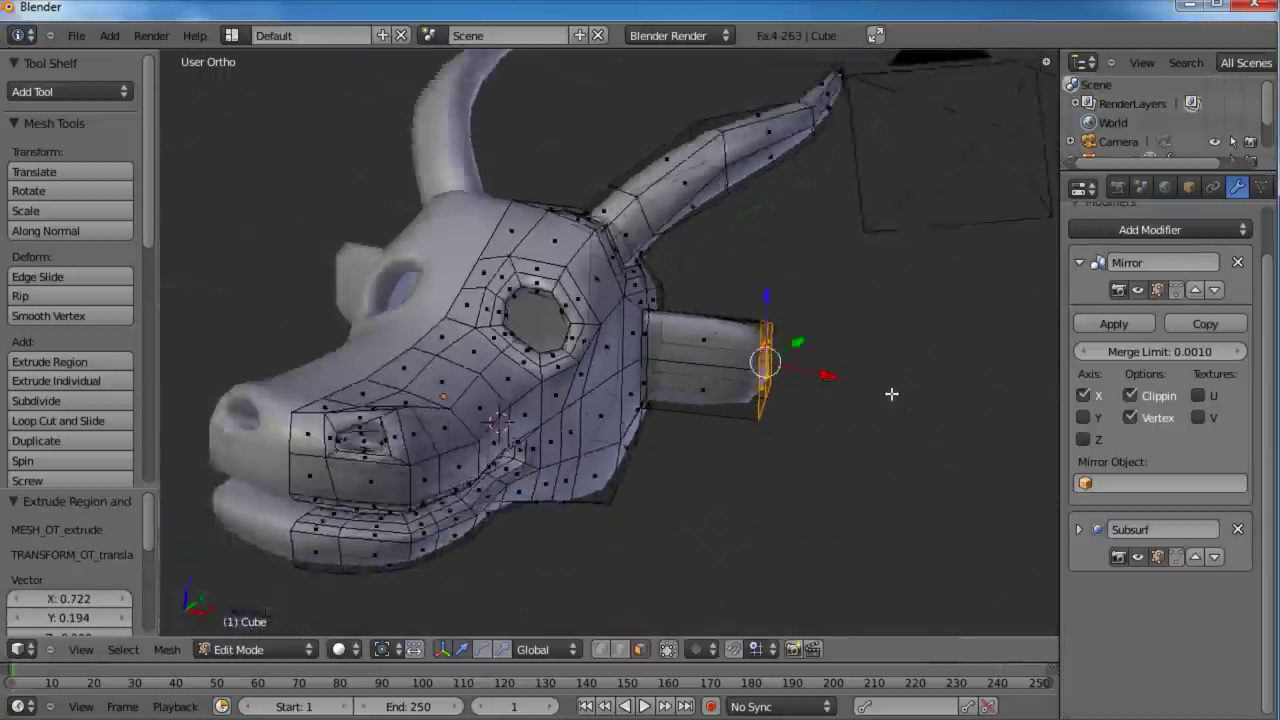
middle_drag(891, 394, 750, 364)
key(s)
click(826, 350)
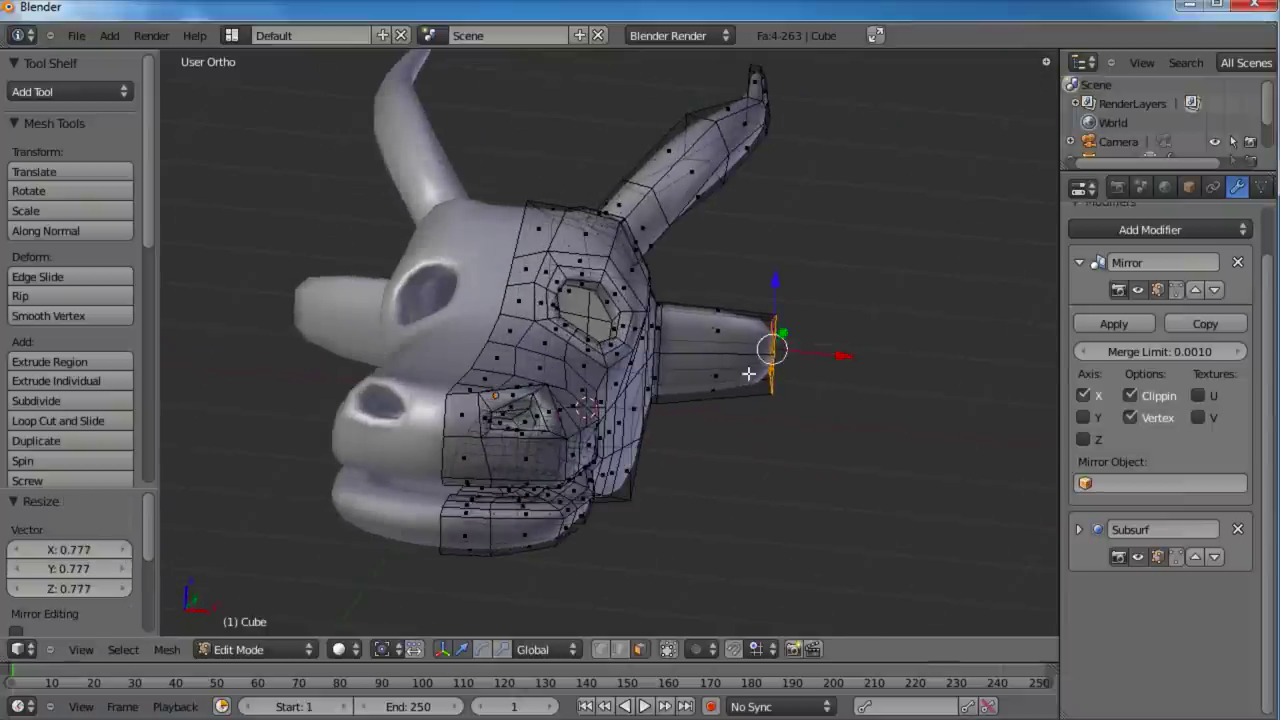
middle_drag(826, 350, 718, 380)
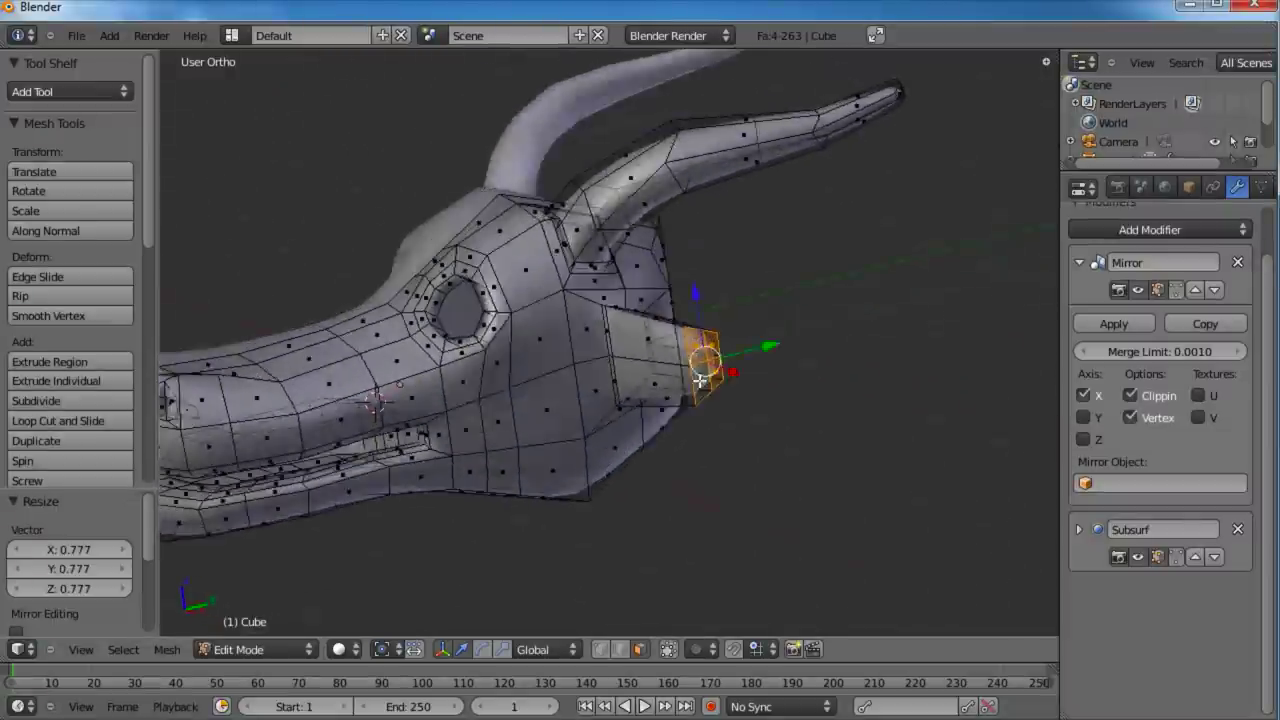
scroll(717, 380, up, 4)
scroll(631, 424, up, 2)
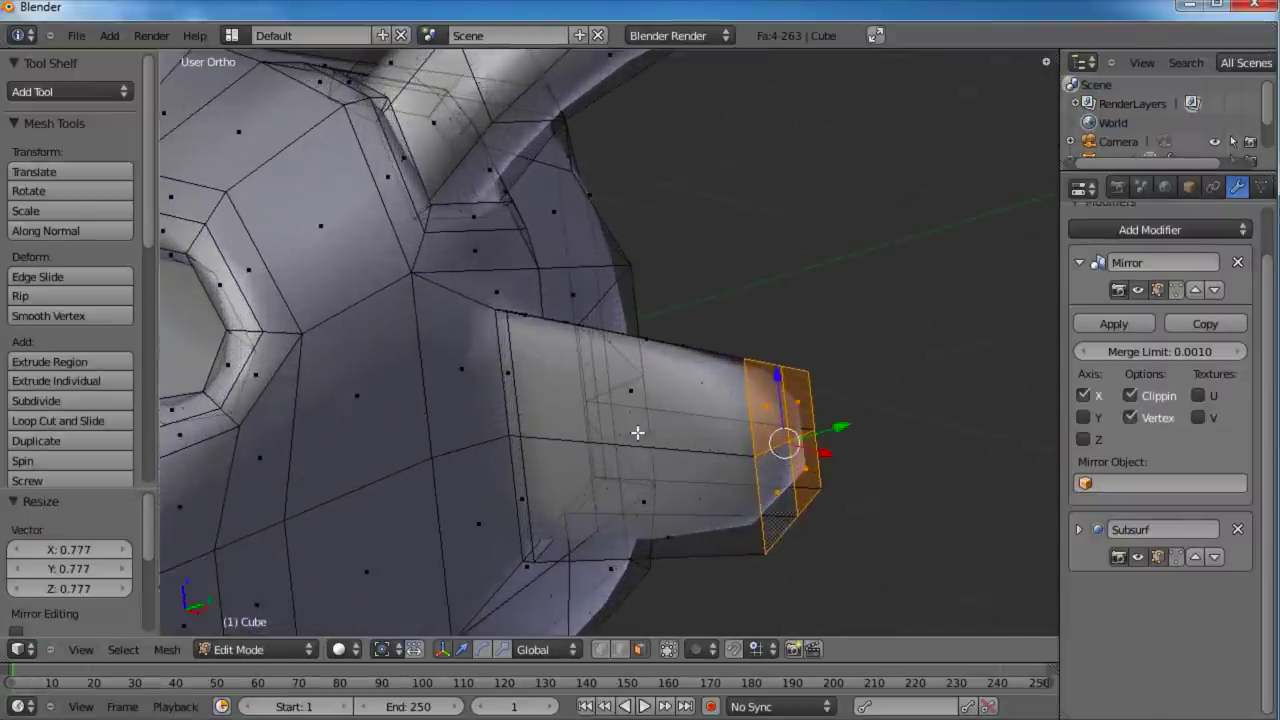
middle_drag(847, 387, 737, 437)
key(s)
key(y)
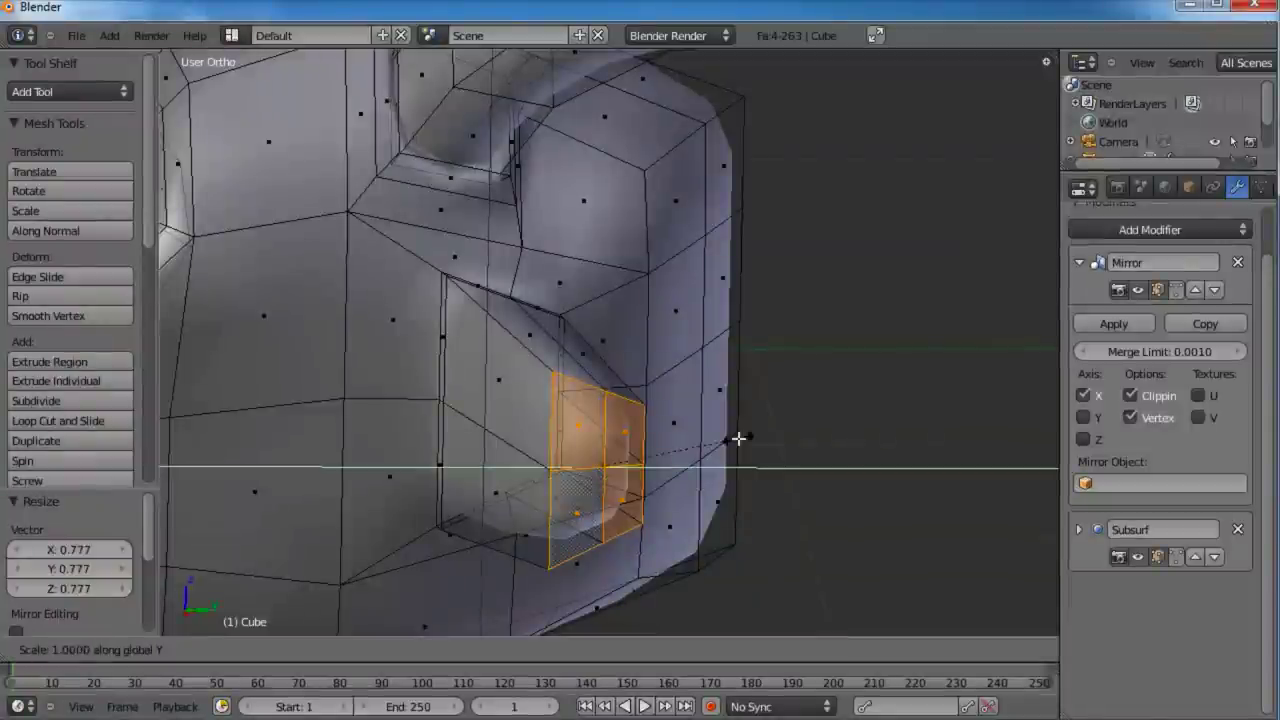
click(680, 441)
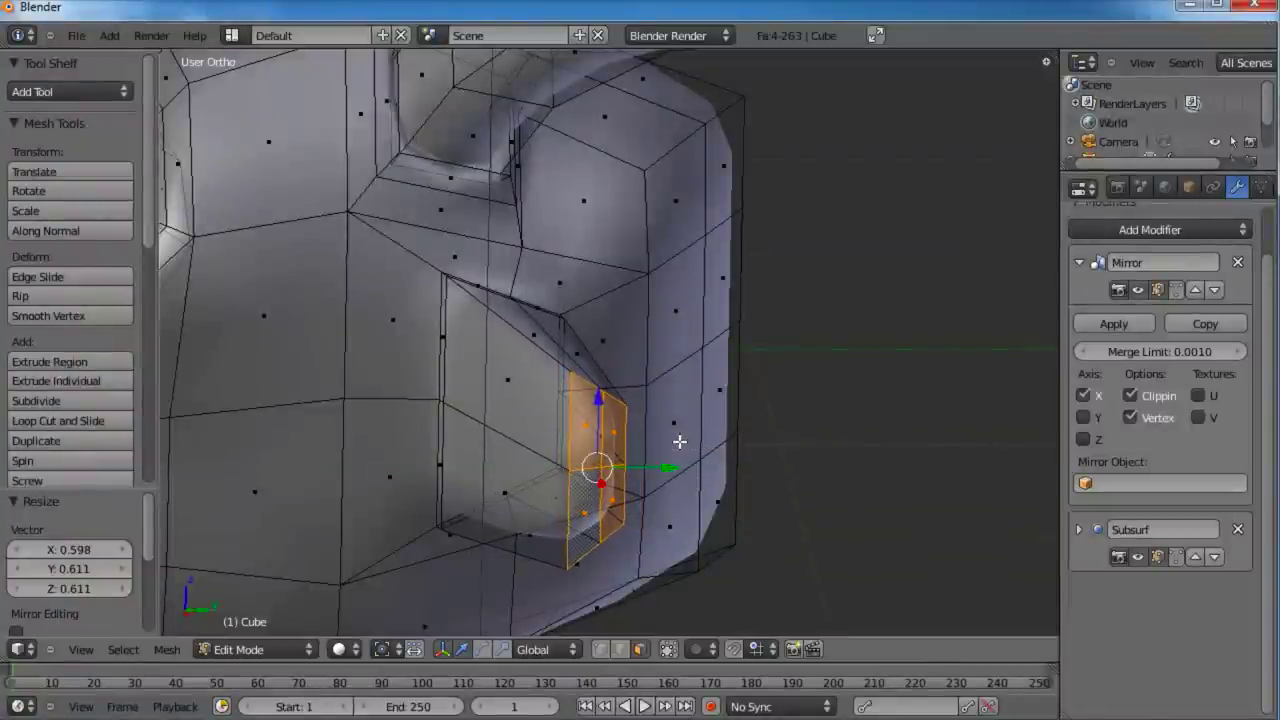
Step: In front view, switch to vertex selection and move the middle vertices of the ear's outer end slightly outward
key(KP_1)
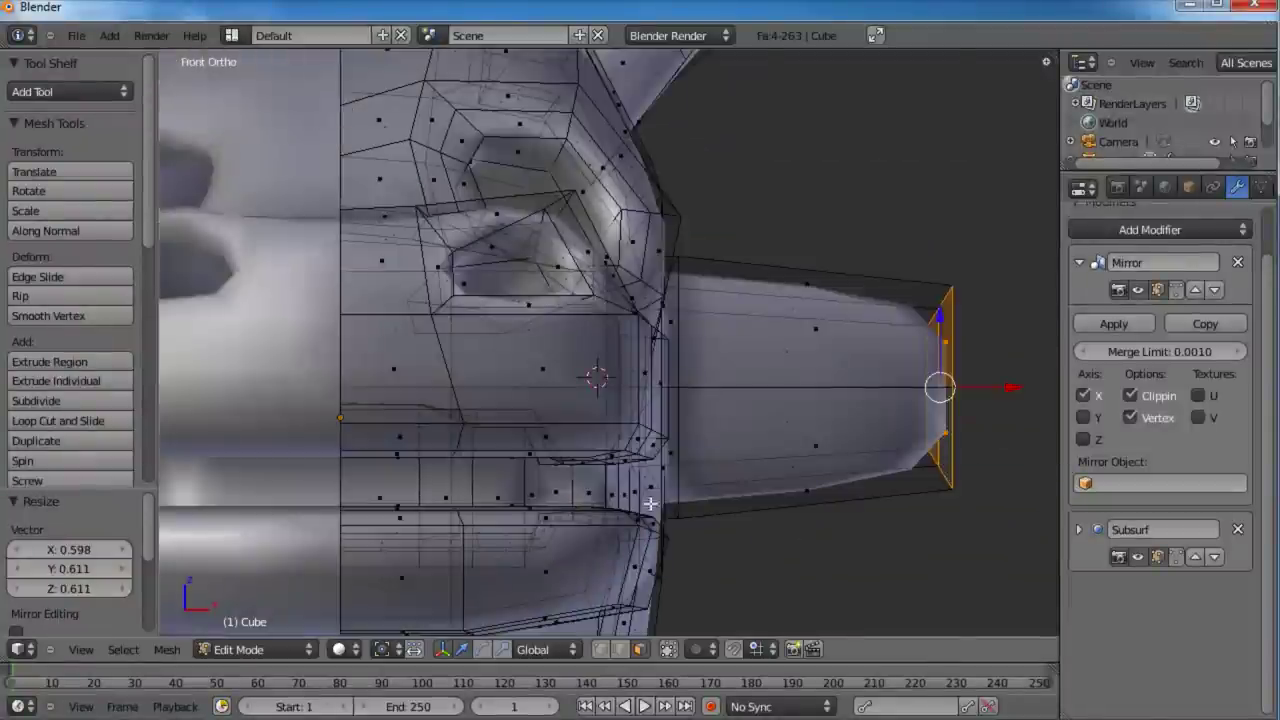
click(605, 651)
shift+middle_drag(948, 397, 730, 413)
key(a)
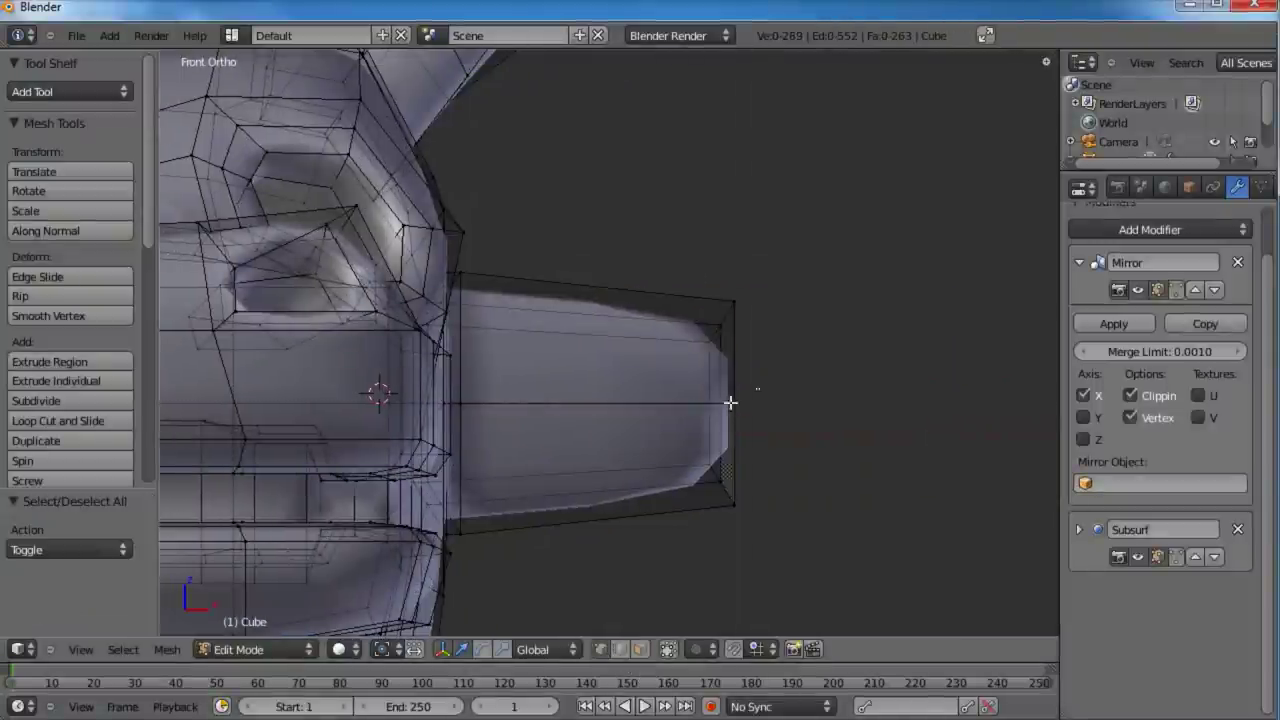
drag(731, 403, 677, 423)
key(g)
click(706, 411)
Step: Pull the upper corner vertices of the ear's end 0.052 along X and 0.322 along Z
key(a)
key(b)
drag(761, 283, 693, 345)
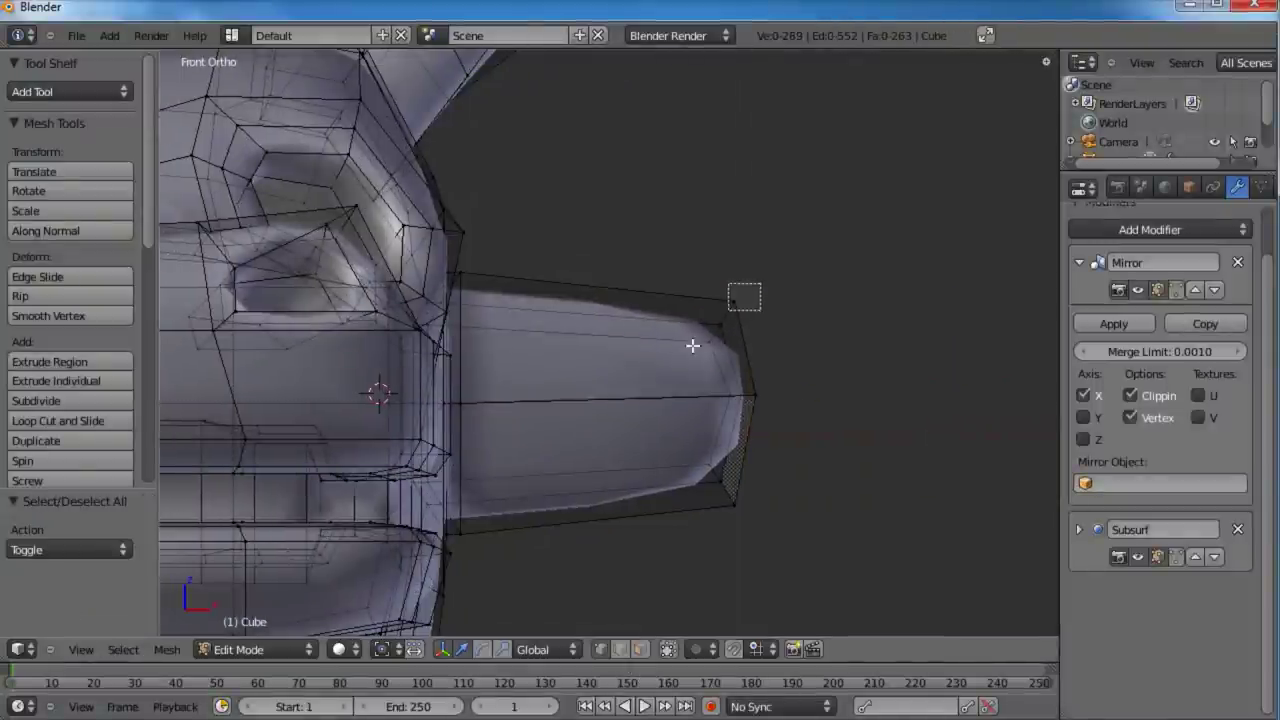
key(g)
click(690, 241)
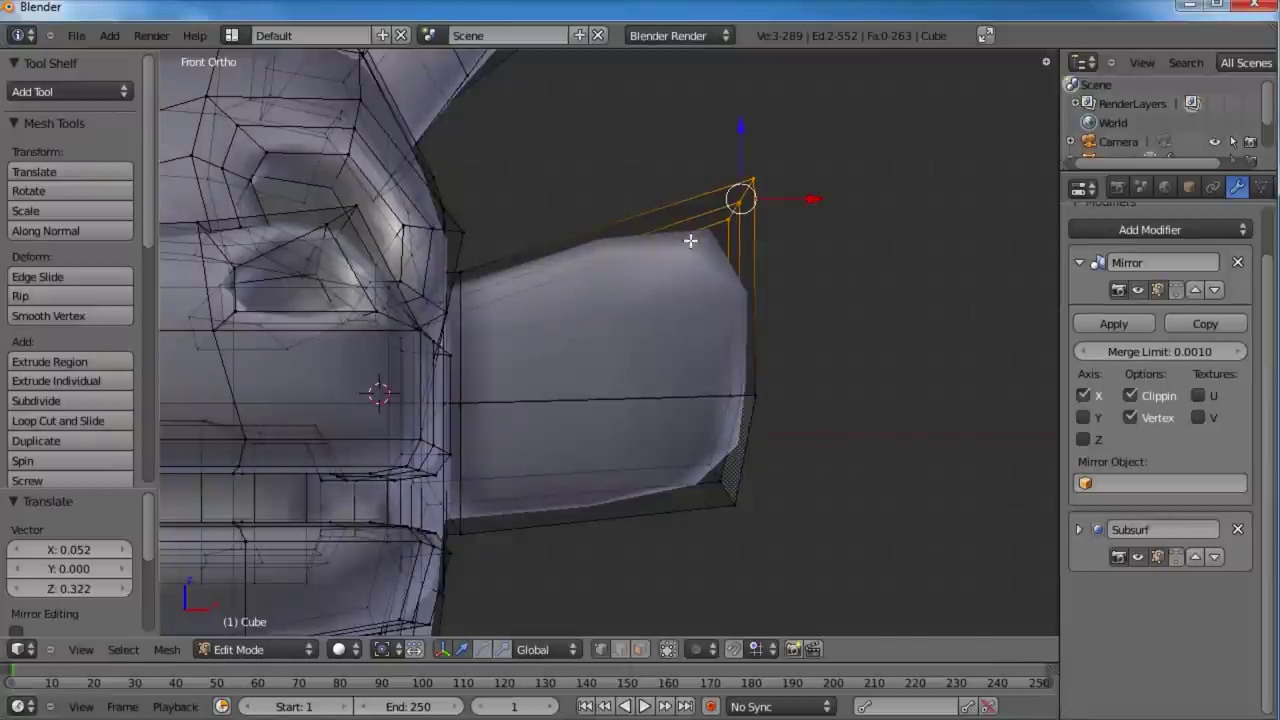
Step: Move the lower corner vertices of the ear's end -0.195 along X and -0.112 along Z
key(a)
key(b)
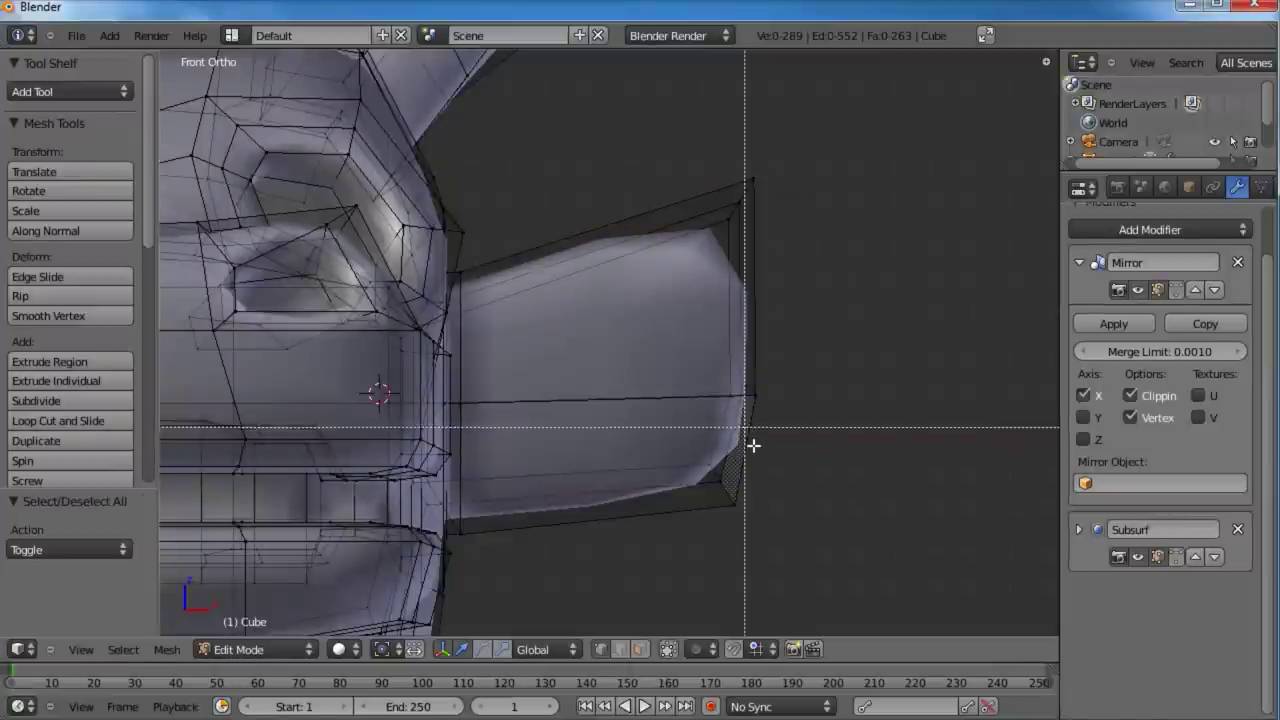
drag(757, 457, 652, 548)
key(g)
click(786, 423)
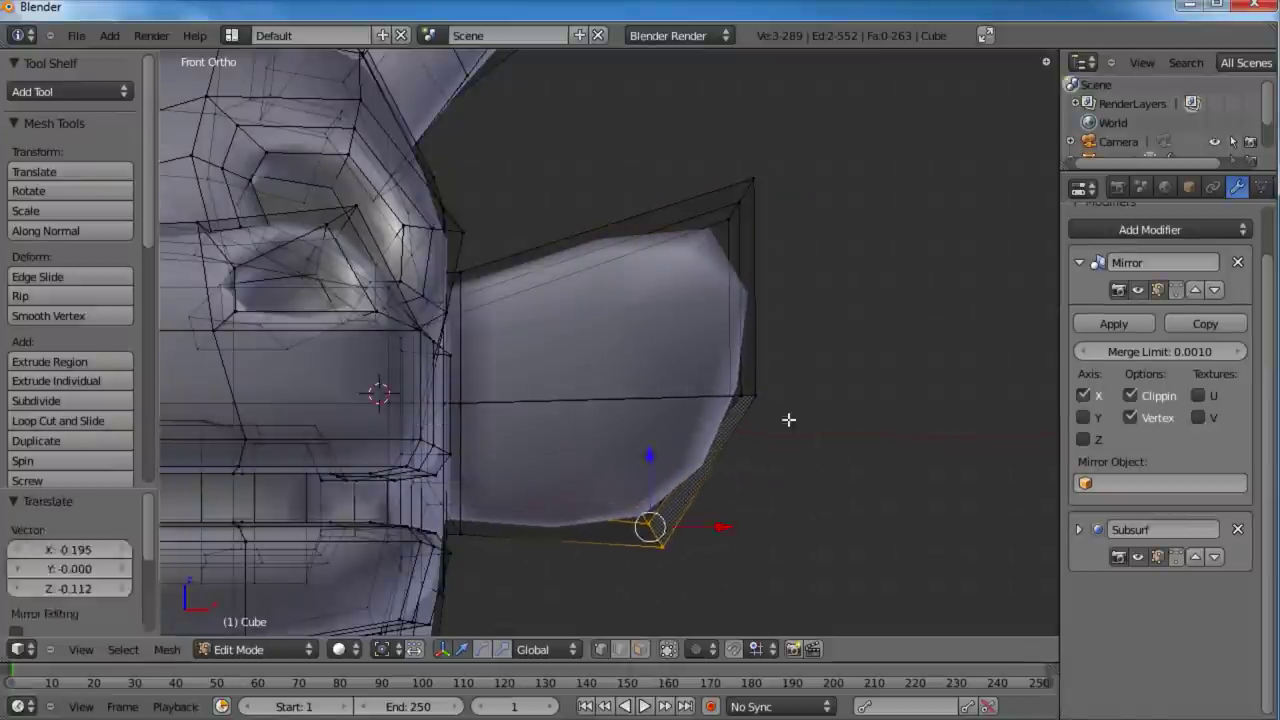
Step: Raise the middle vertices of the ear's outer end slightly
key(a)
right_click(737, 400)
key(g)
click(627, 415)
Step: Add a single loop cut across the ear about halfway between its base and outer end
key(a)
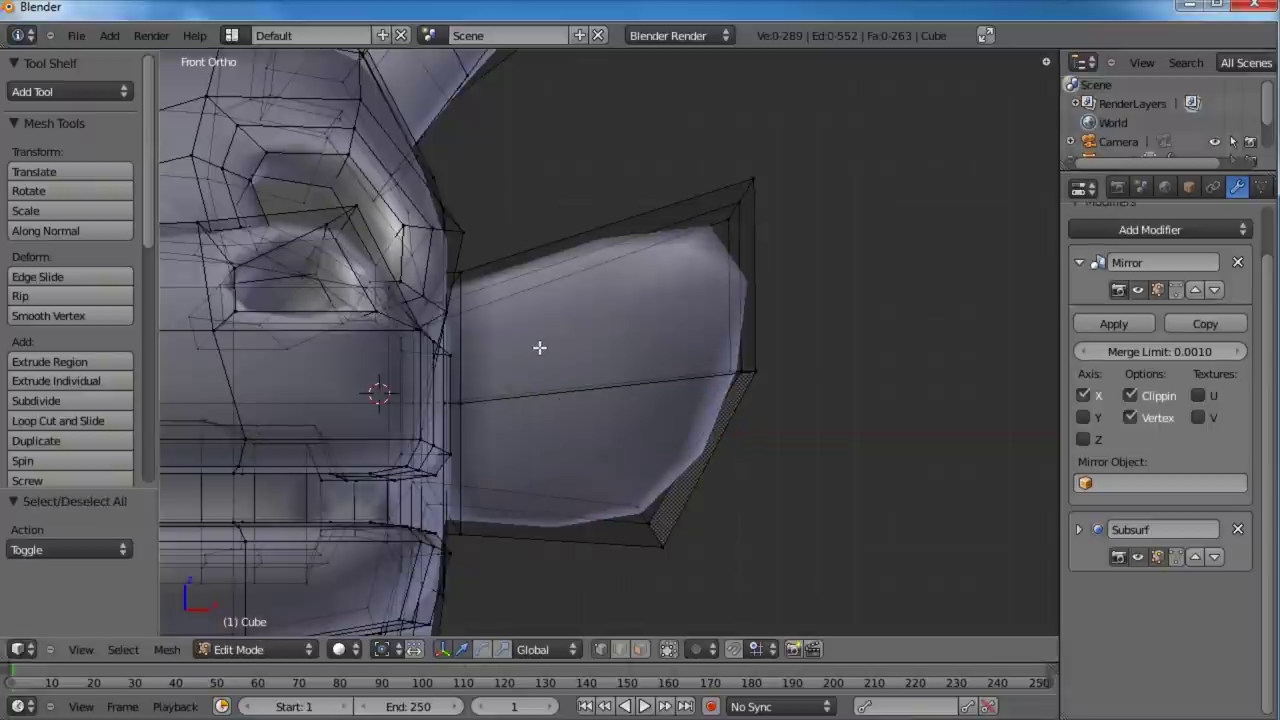
click(540, 347)
click(527, 348)
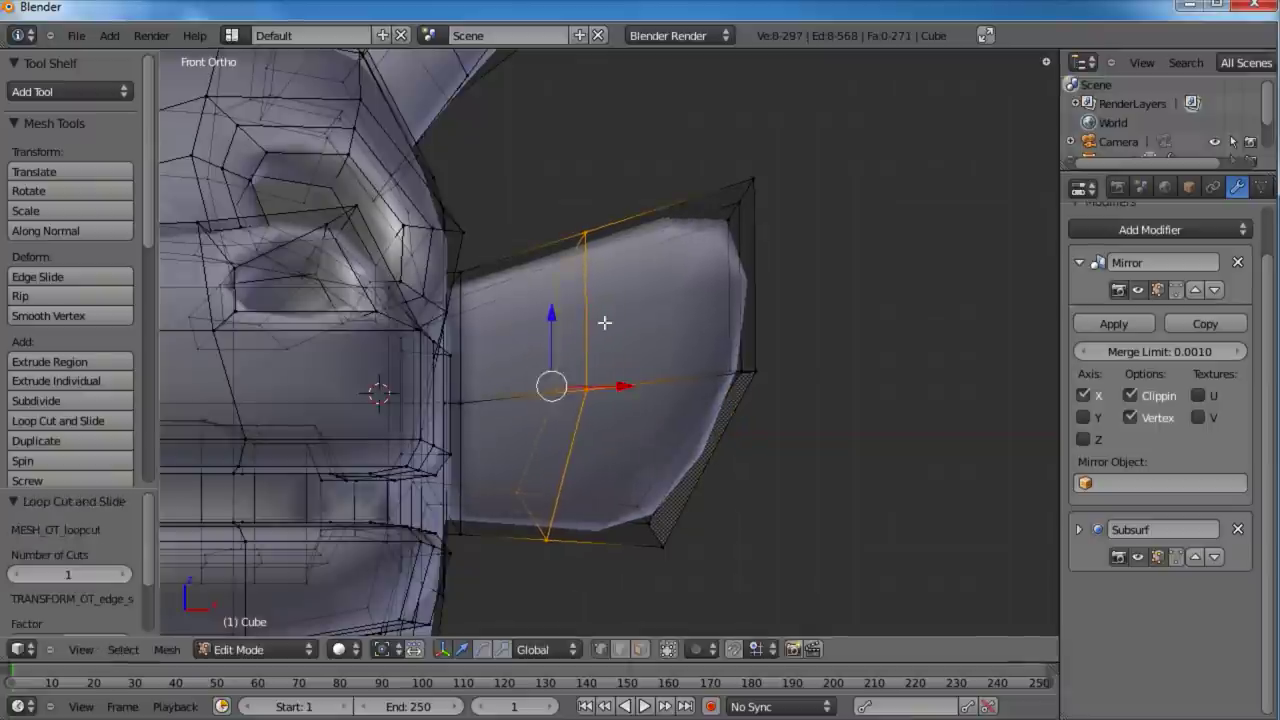
Step: Try adding another loop cut on the inner half of the ear, and undo the cut
middle_drag(603, 320, 498, 411)
key(ctrl+r)
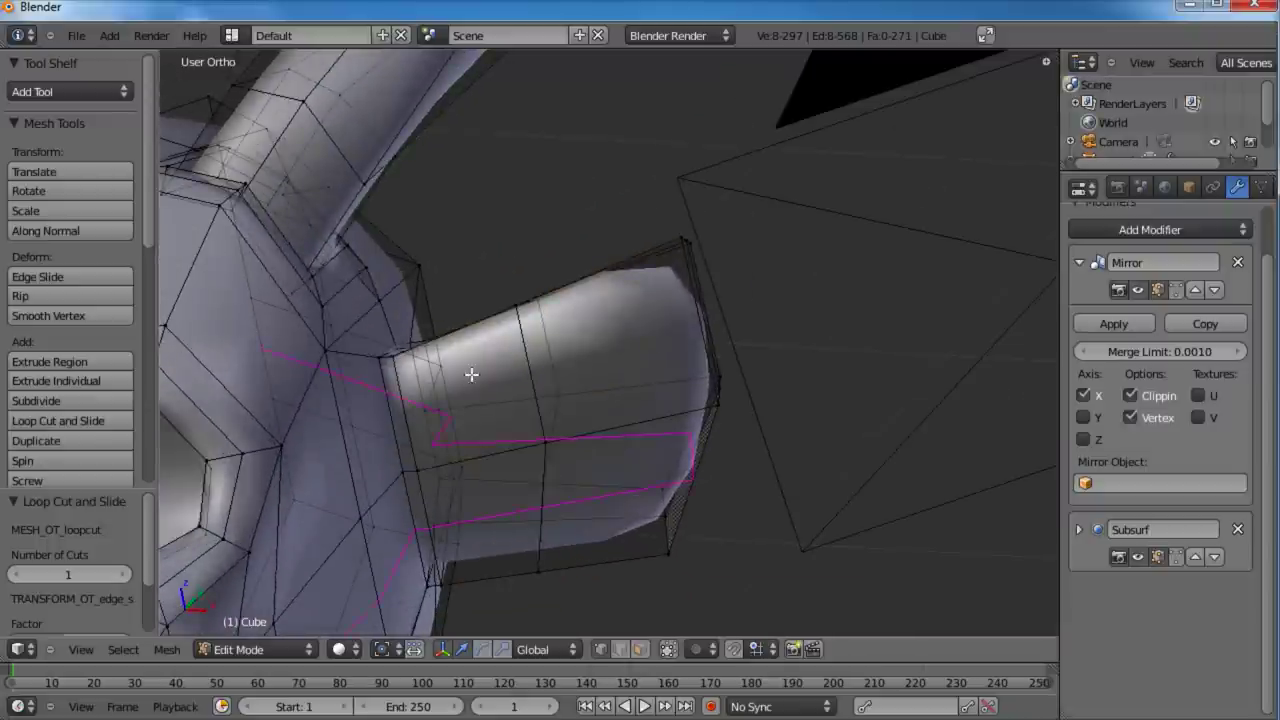
click(471, 374)
click(517, 364)
key(ctrl+z)
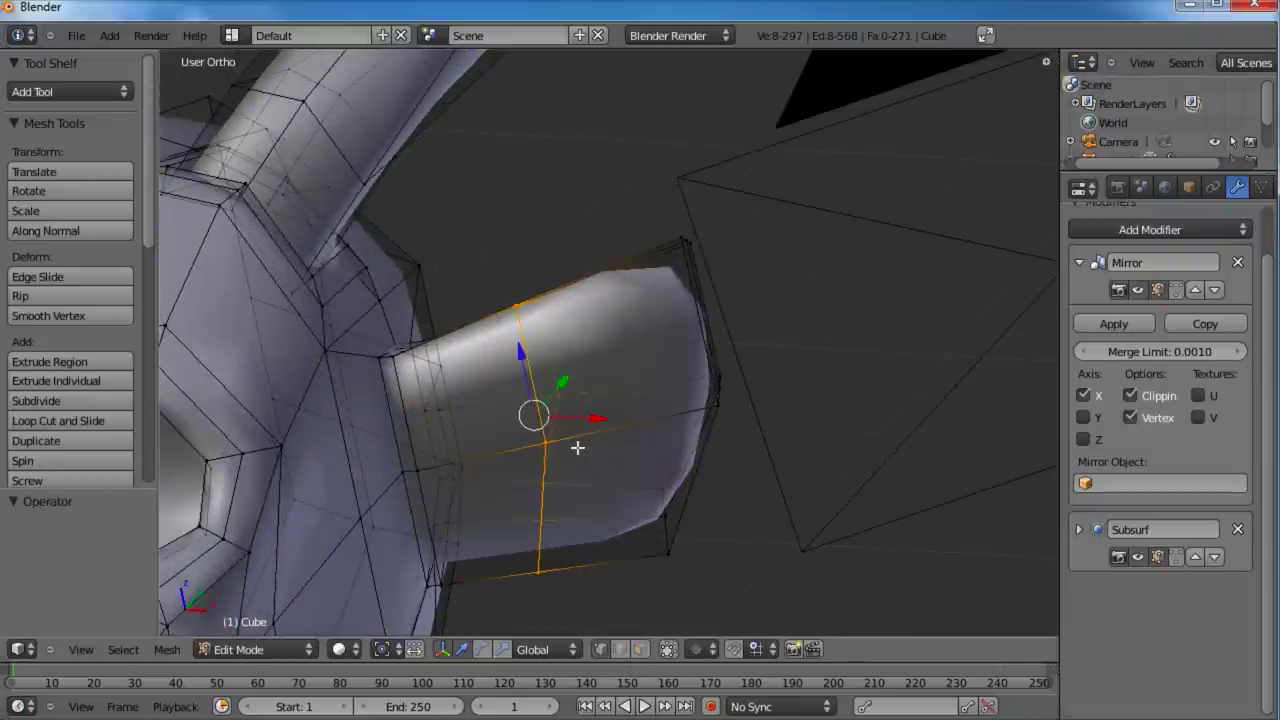
Step: Add a loop cut across the ear near its base and enlarge the new loop slightly
key(ctrl+r)
click(484, 358)
click(472, 355)
middle_drag(472, 355, 391, 457)
key(s)
click(565, 390)
Step: Select the two adjacent edge loops at the ear's base and scale them to about 0.78
alt+click(387, 460)
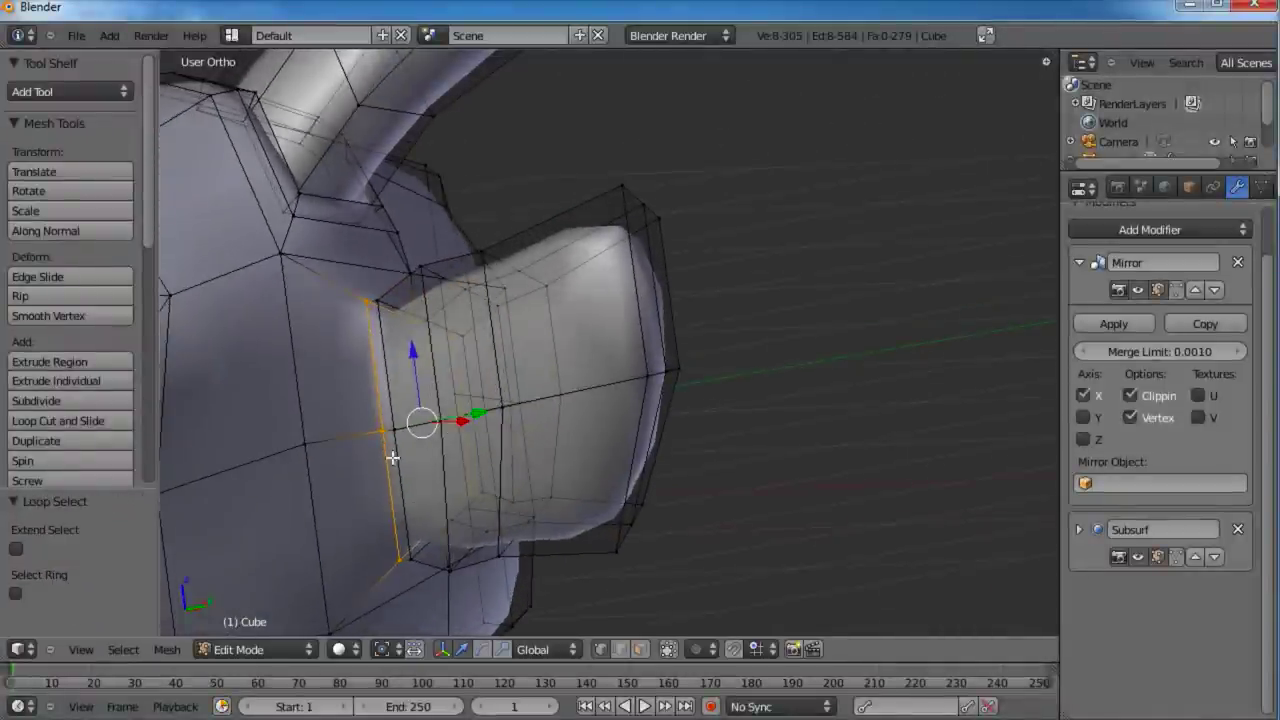
alt+shift+click(391, 457)
key(s)
click(554, 371)
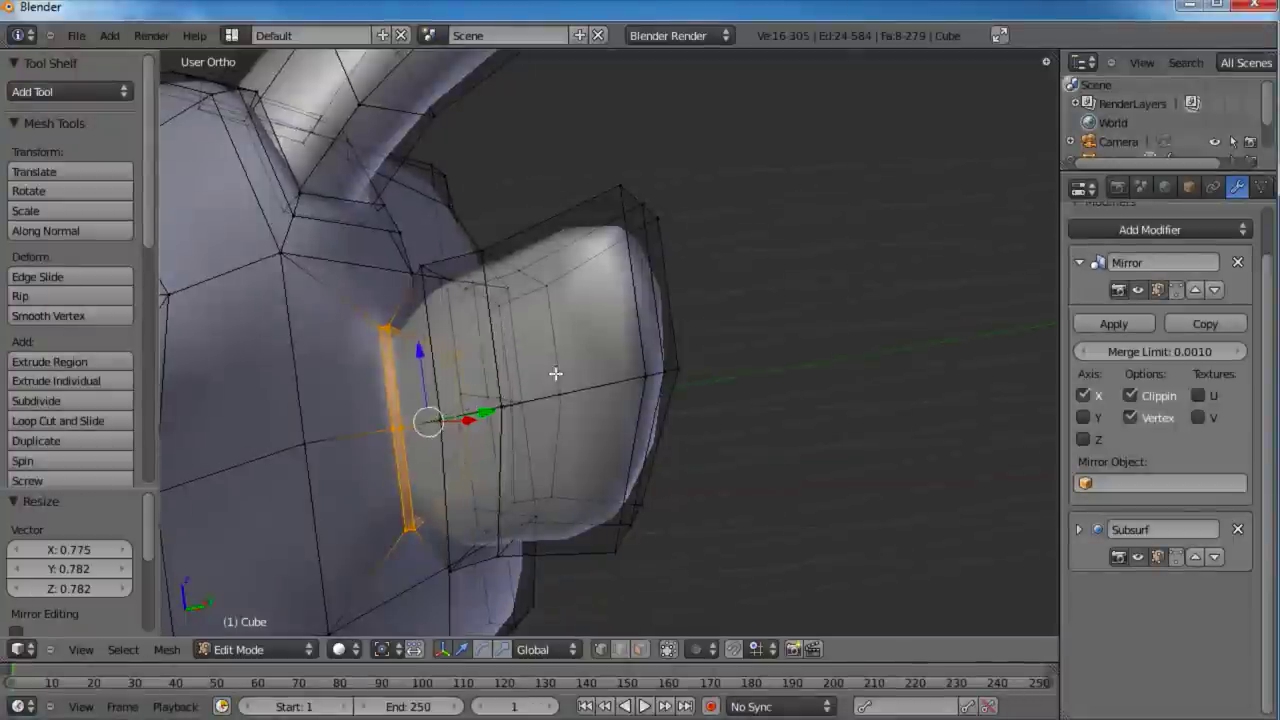
Step: Scale the selected edge loops at the ear's base down further to about 0.63
middle_drag(554, 371, 730, 372)
key(s)
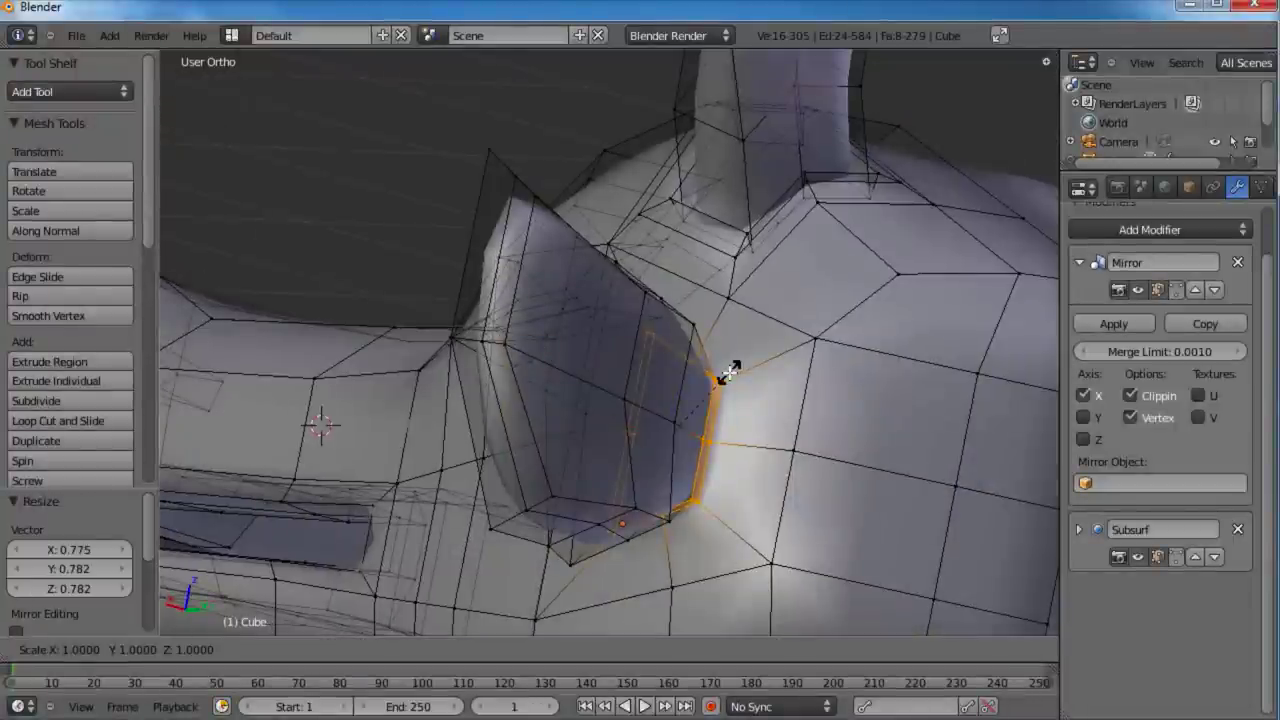
click(620, 383)
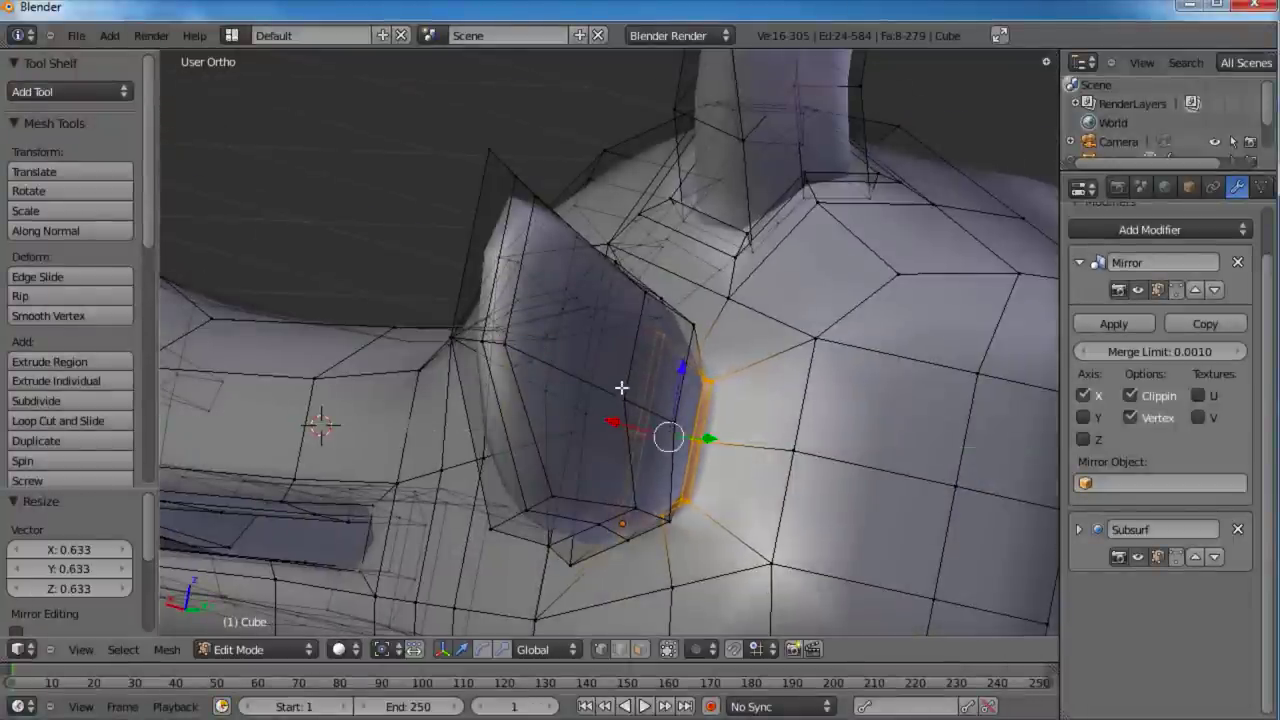
Step: In top view, move the front-side vertices closest to the ear's base back along Y to thin the ear there
middle_drag(620, 383, 594, 477)
right_click(492, 306)
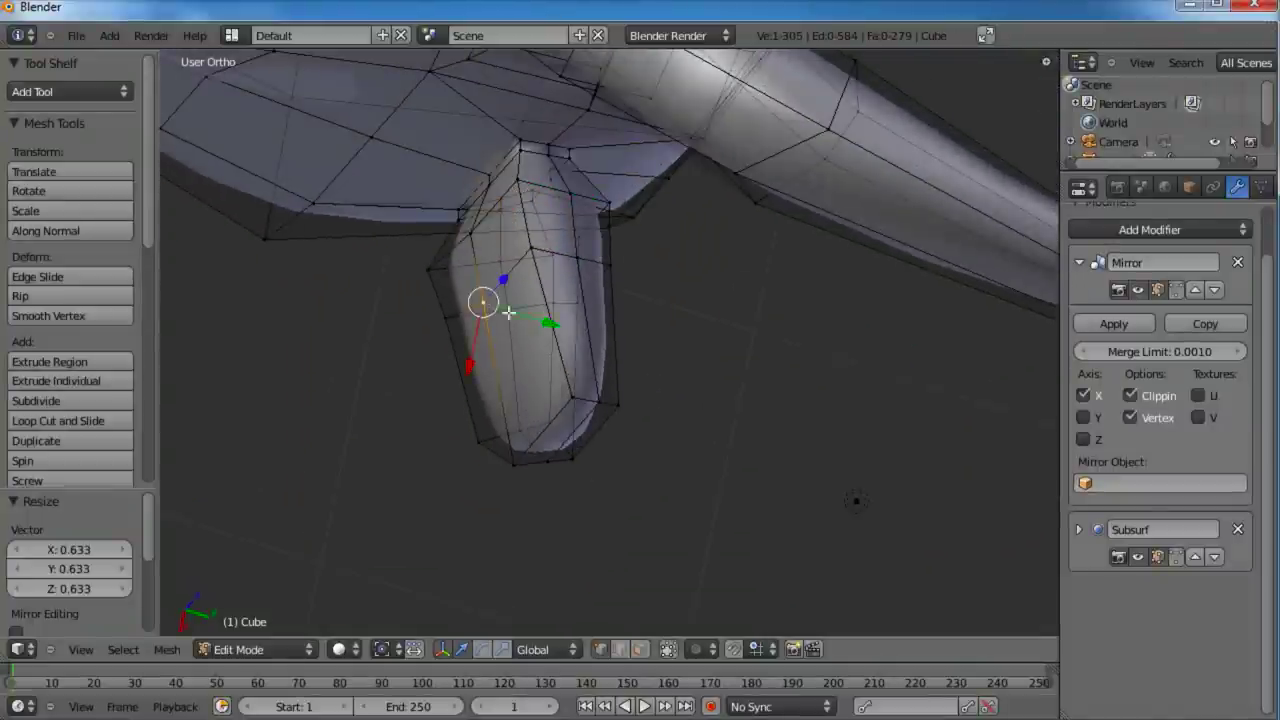
middle_drag(635, 364, 510, 221)
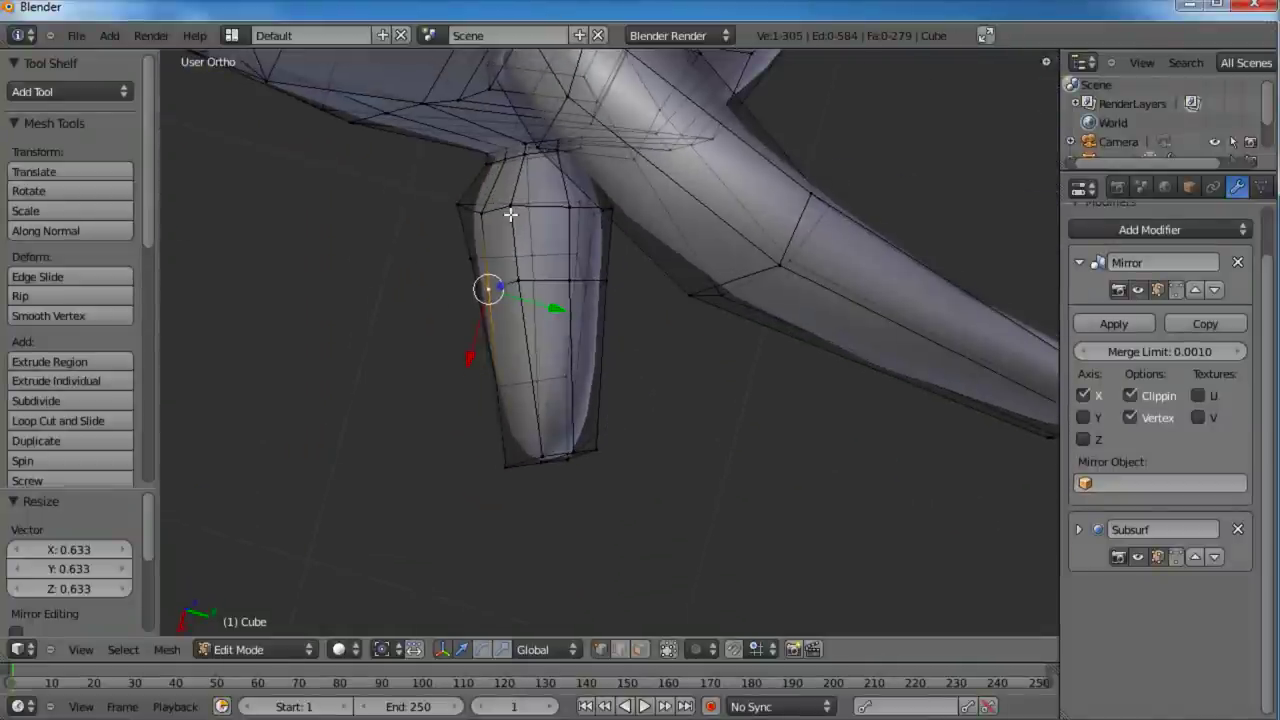
key(KP_7)
shift+middle_drag(591, 257, 678, 177)
middle_drag(684, 302, 700, 346)
key(a)
drag(573, 437, 567, 437)
key(g)
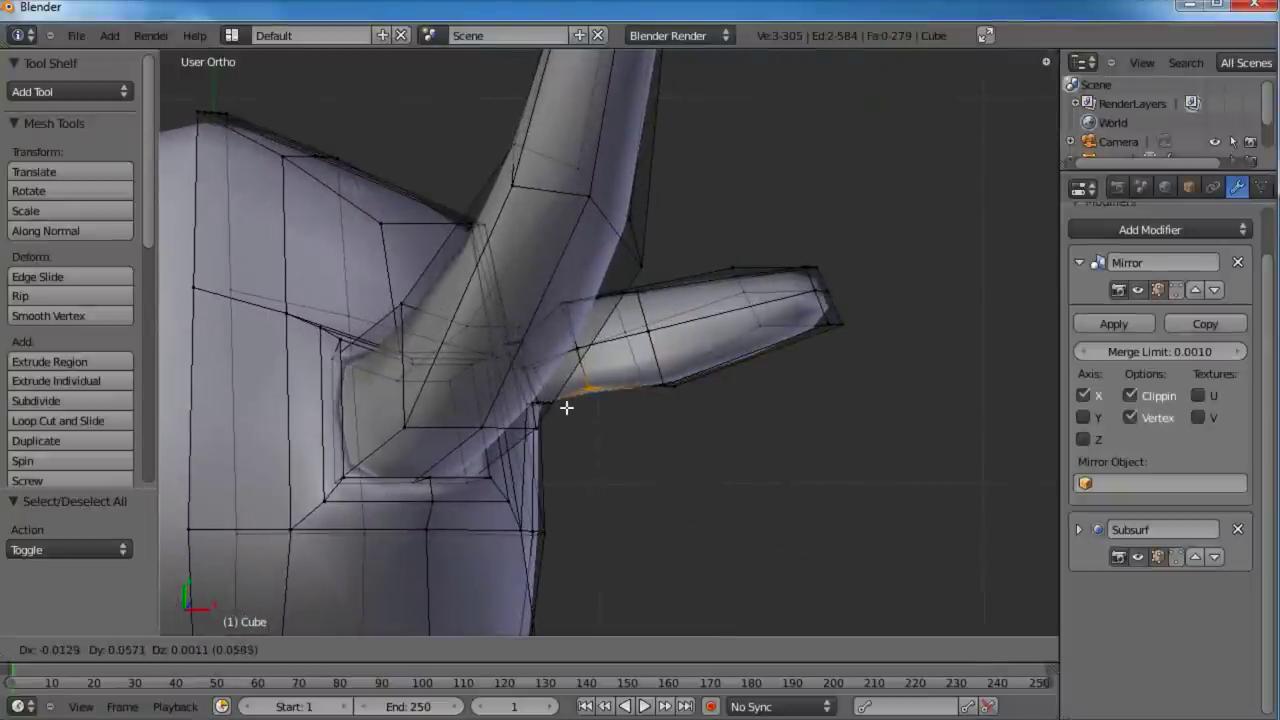
click(566, 387)
Step: Select the front-side vertices around the ear's middle loop and move them back in line with the thinned edge
key(a)
key(b)
drag(695, 357, 630, 409)
key(g)
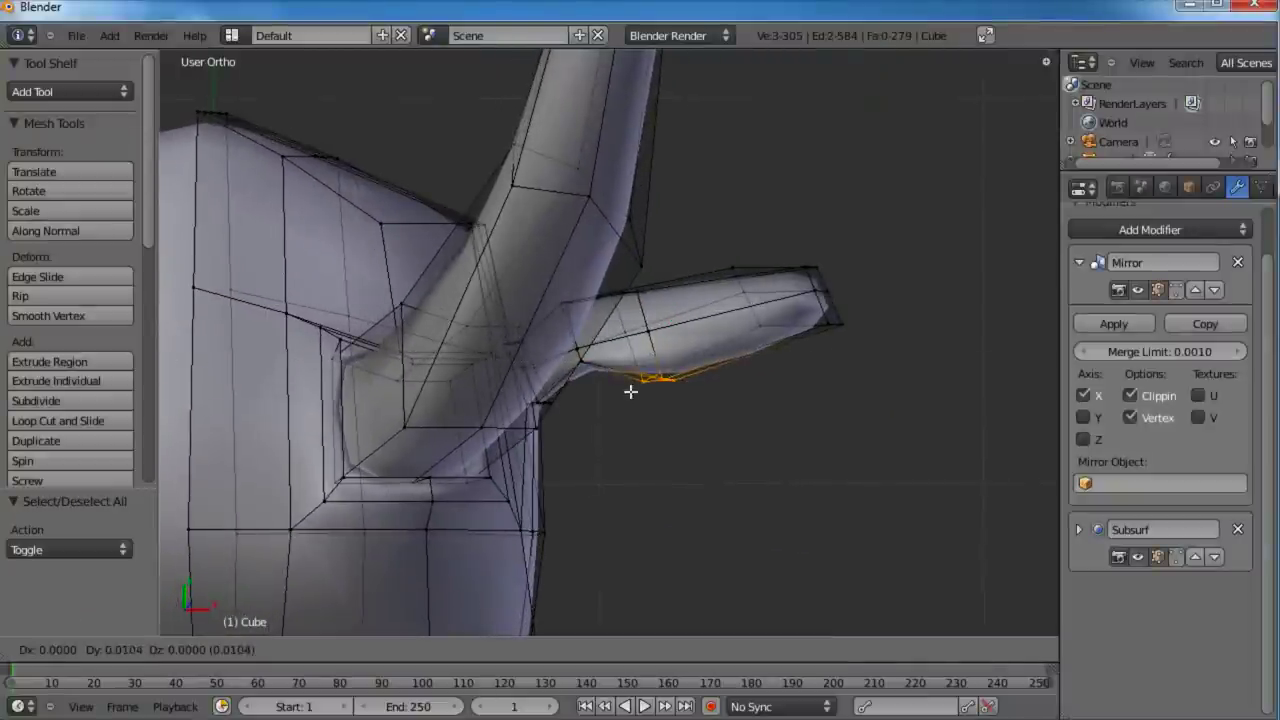
click(631, 374)
Step: Select the rear-side vertices of the ear's outer part and move them slightly forward to thin it
key(a)
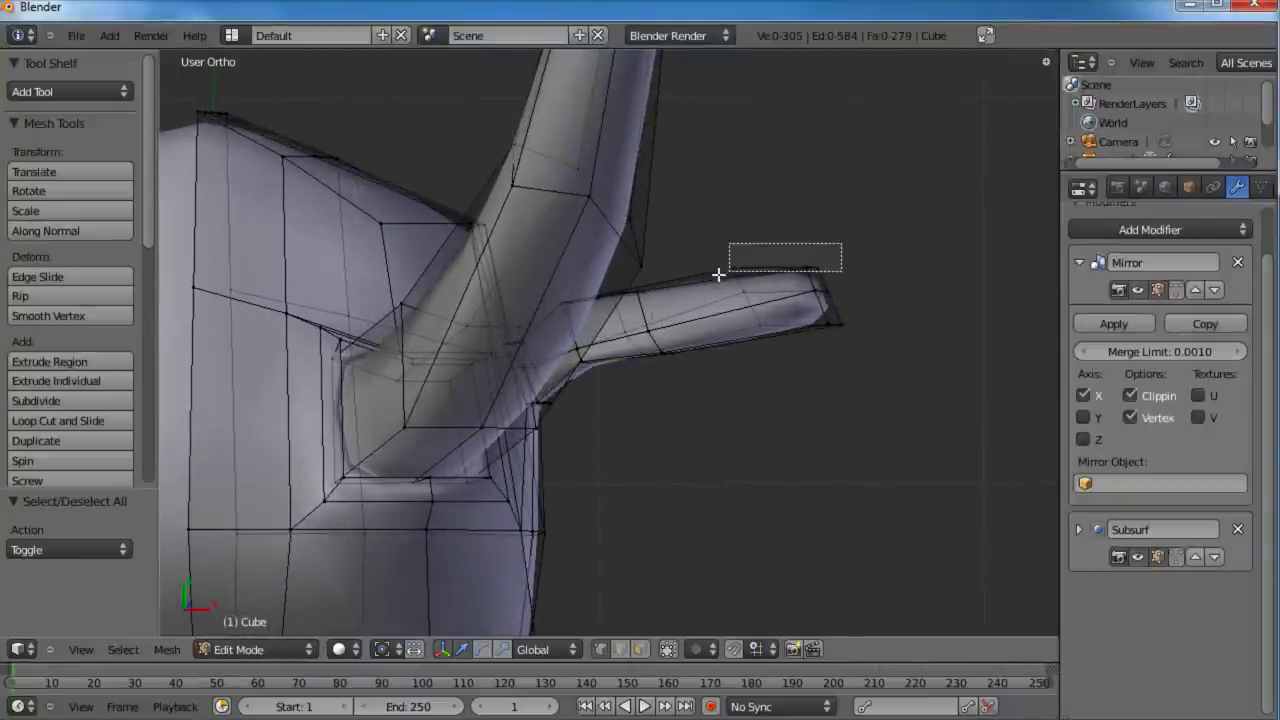
drag(718, 274, 722, 282)
key(g)
click(724, 283)
Step: Move the ear's rear-side vertices at the base and then at the next loop slightly inward
key(a)
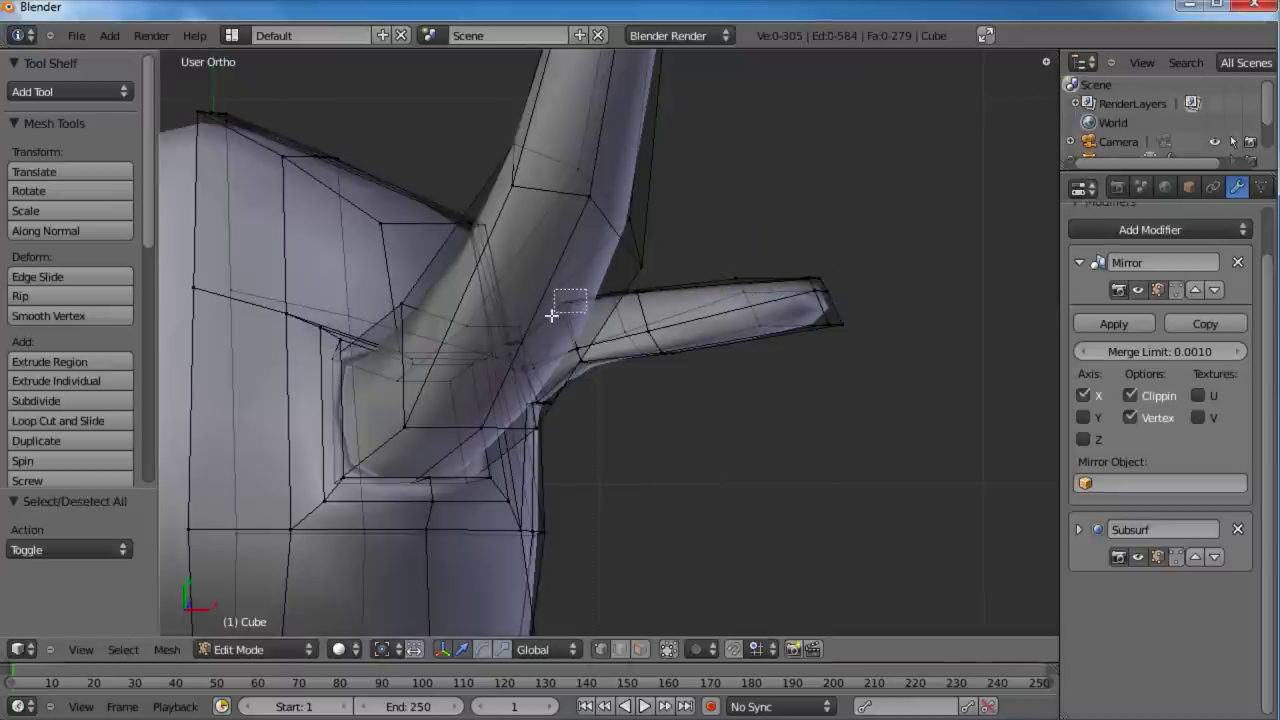
drag(551, 315, 553, 318)
key(g)
click(563, 318)
key(a)
key(b)
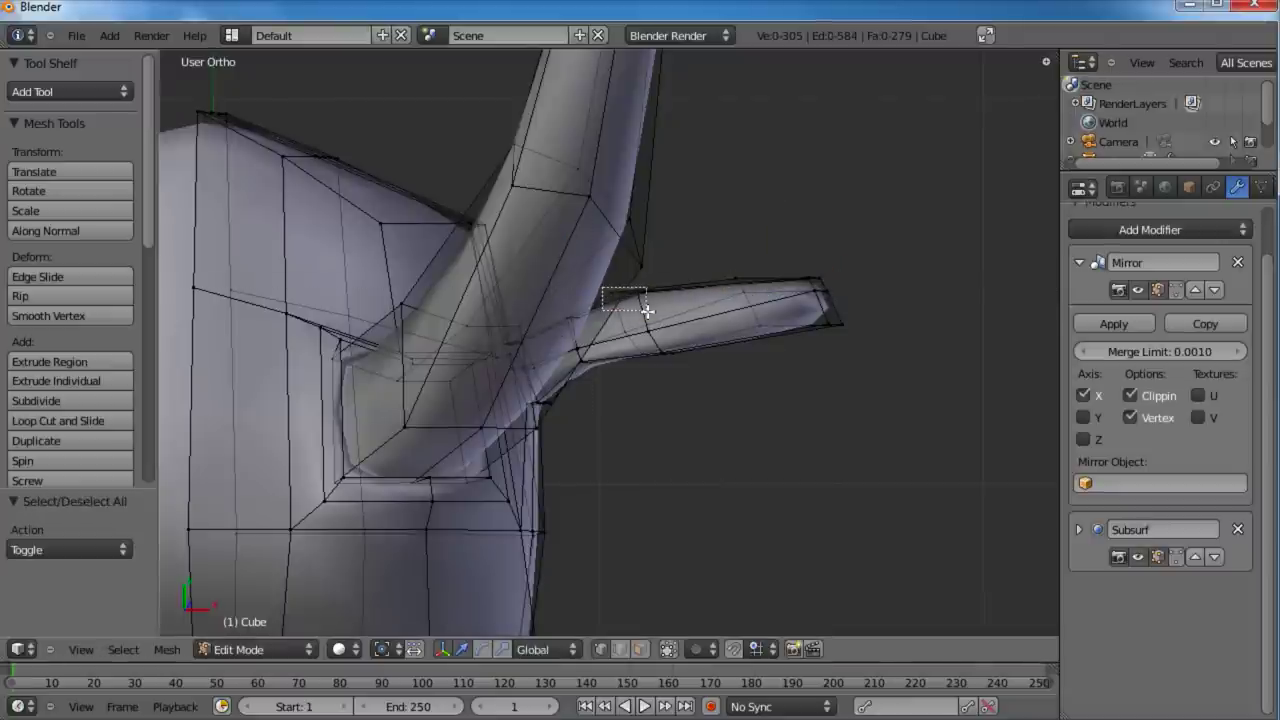
drag(648, 311, 651, 316)
key(g)
click(653, 321)
Step: Select all vertices at the ear's outer end and scale them to about 0.48 along Y
key(a)
key(b)
drag(891, 249, 801, 324)
key(s)
key(y)
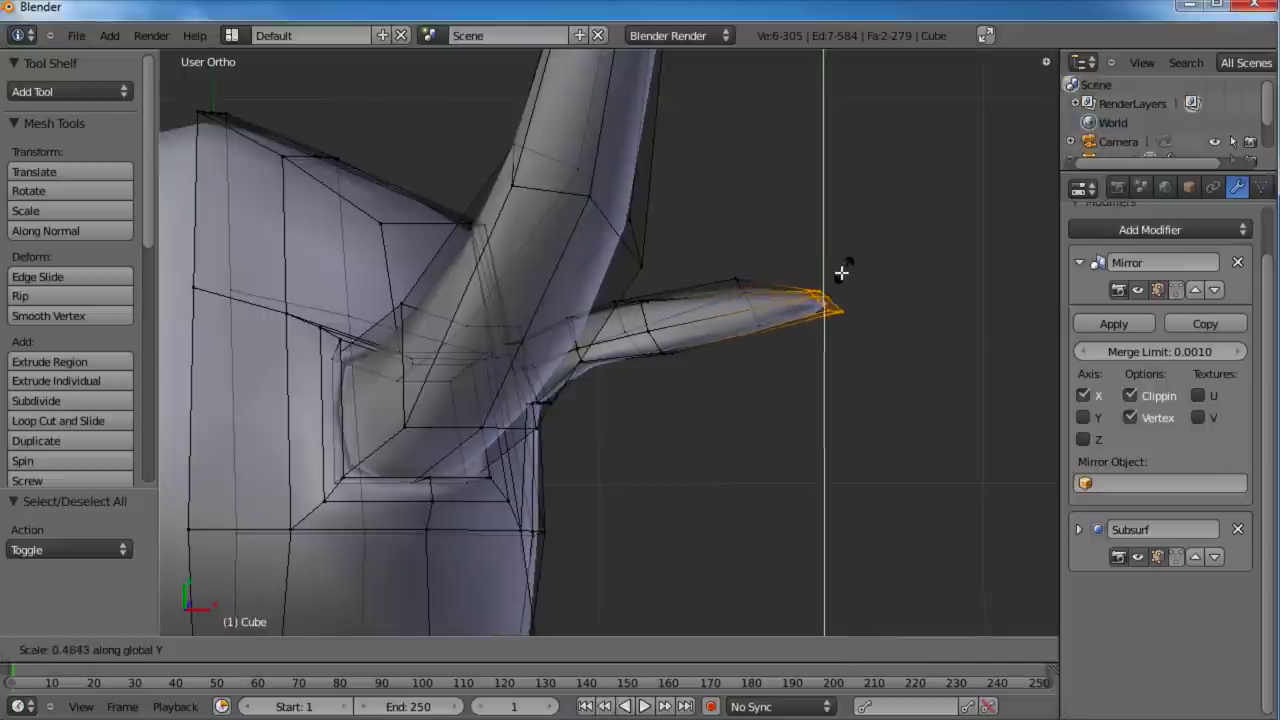
click(842, 272)
Step: Rotate the ear's flattened outer end slightly and move it a little further back
key(r)
click(888, 255)
key(g)
click(888, 246)
key(a)
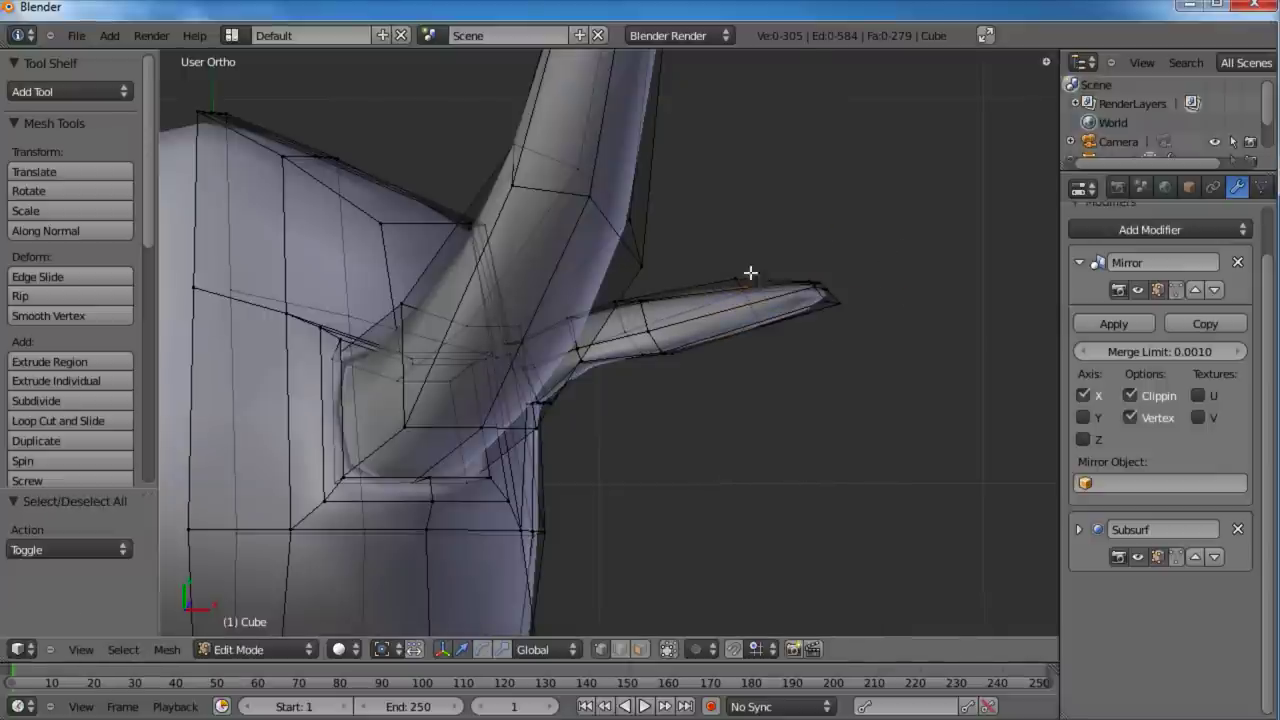
key(b)
drag(846, 231, 717, 354)
key(r)
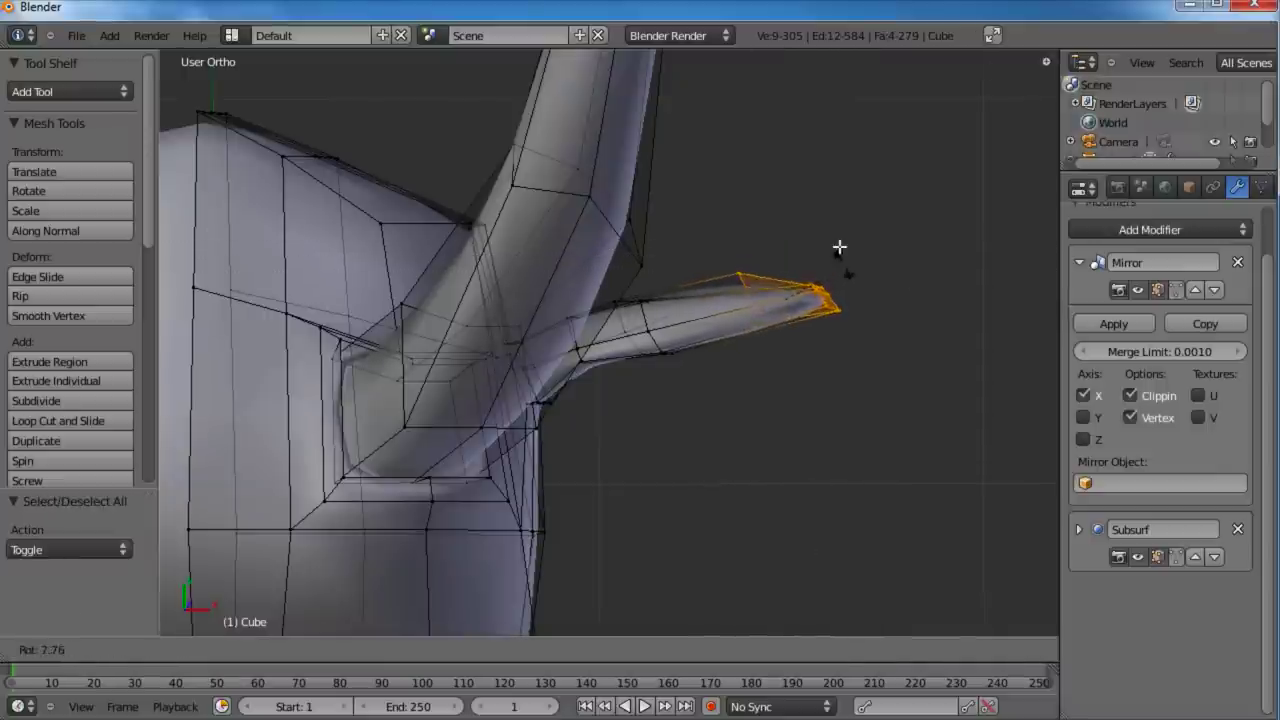
right_click(840, 248)
Step: Select the edges at the lower corner of the ear's outer end and scale them to about 0.75 along Y
middle_drag(752, 362, 676, 280)
alt+right_click(799, 339)
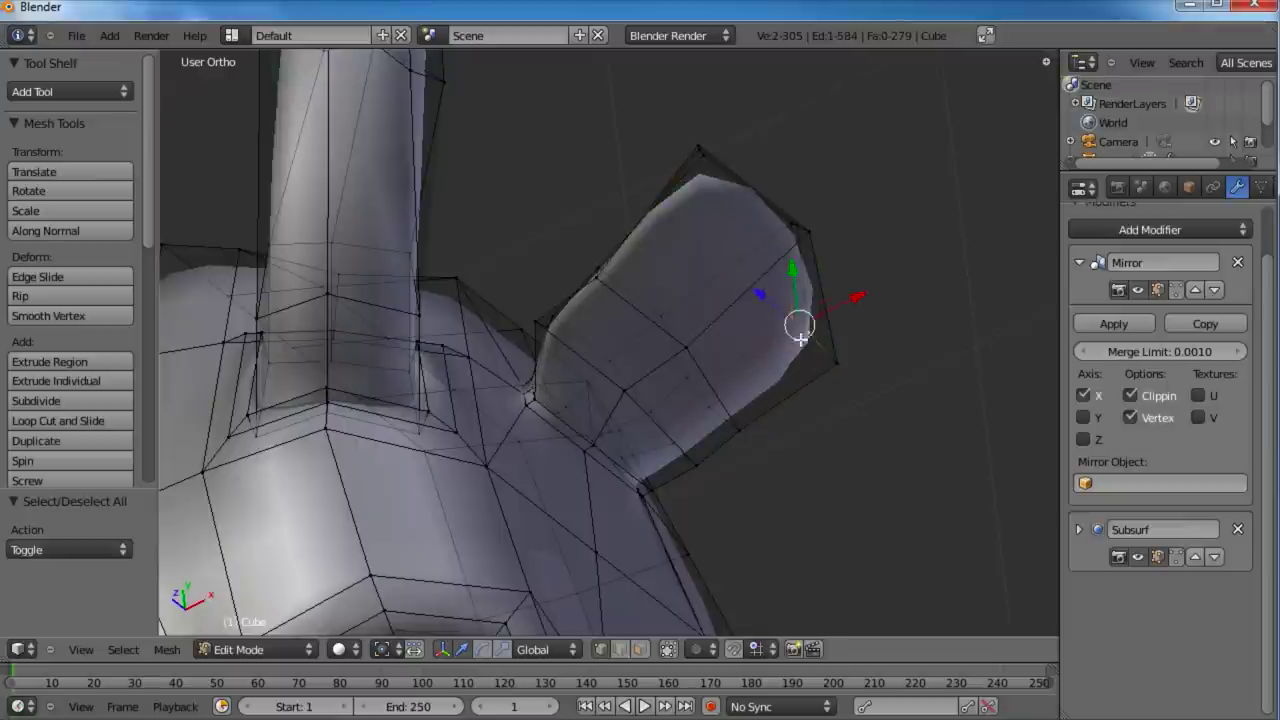
middle_drag(767, 383, 854, 369)
key(s)
key(y)
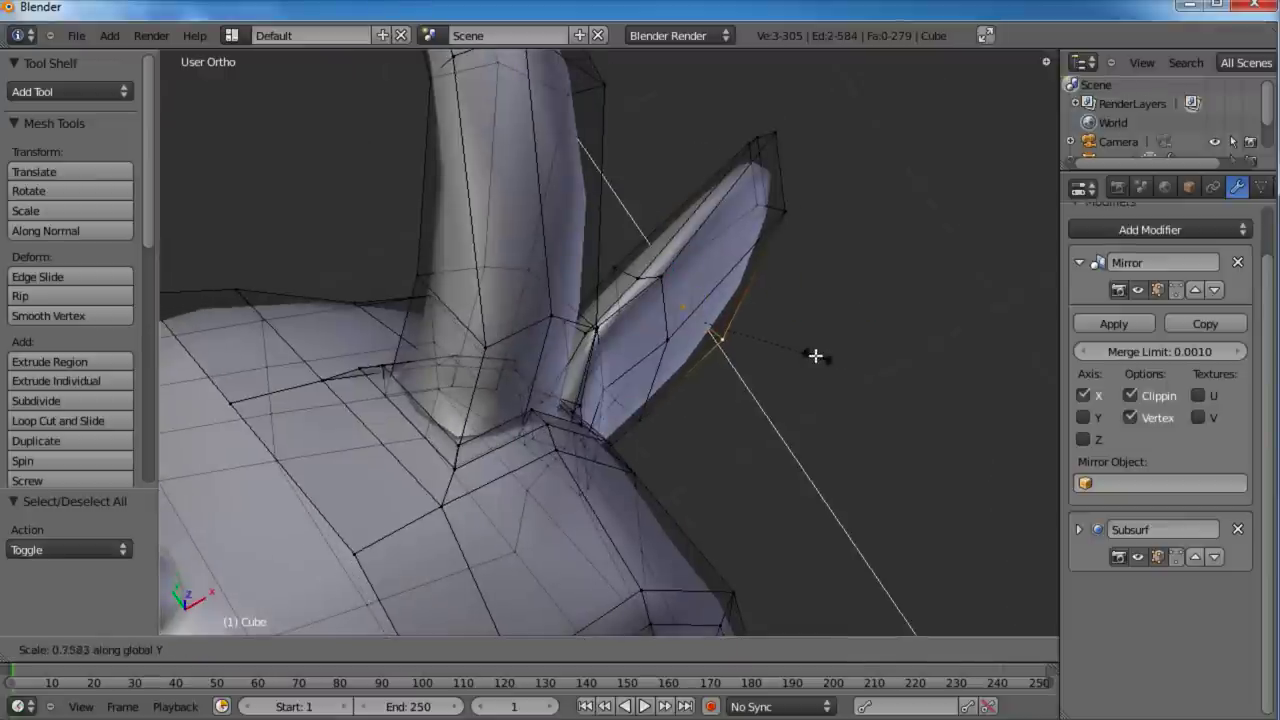
click(812, 354)
Step: Move two single vertices on the ear's front edge near its base slightly forward toward the snout
key(Tab)
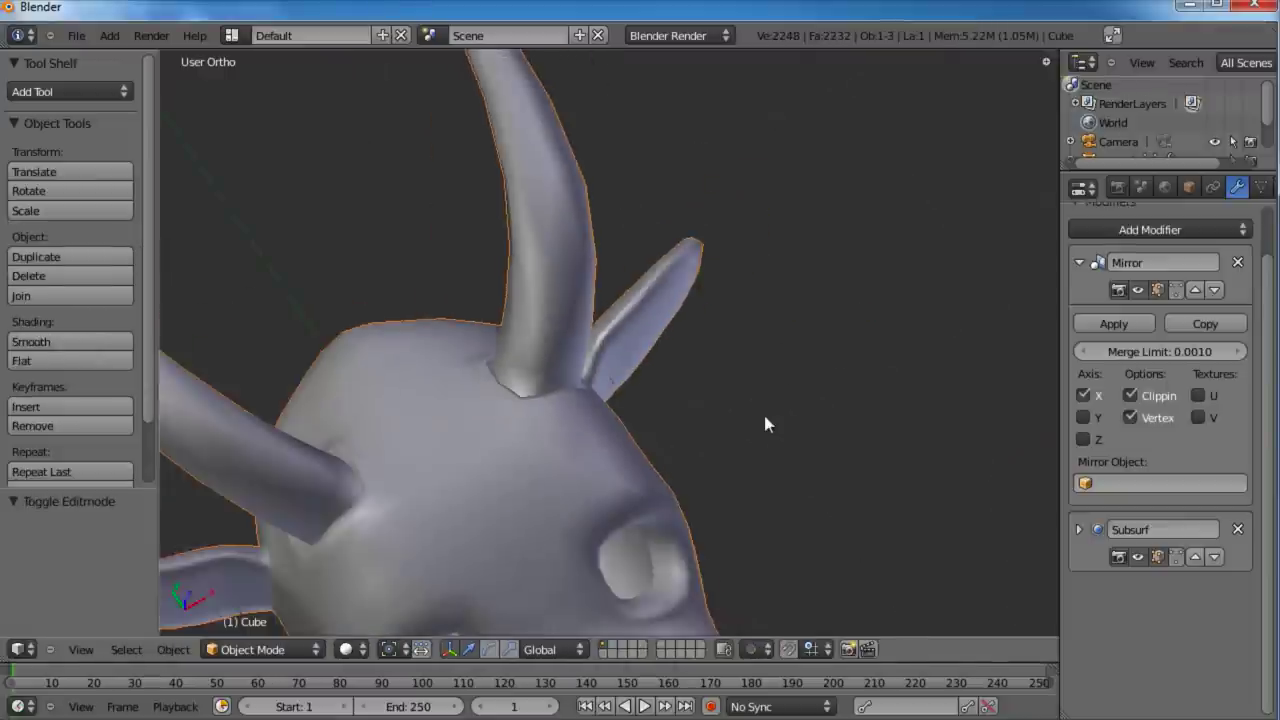
middle_drag(765, 420, 645, 408)
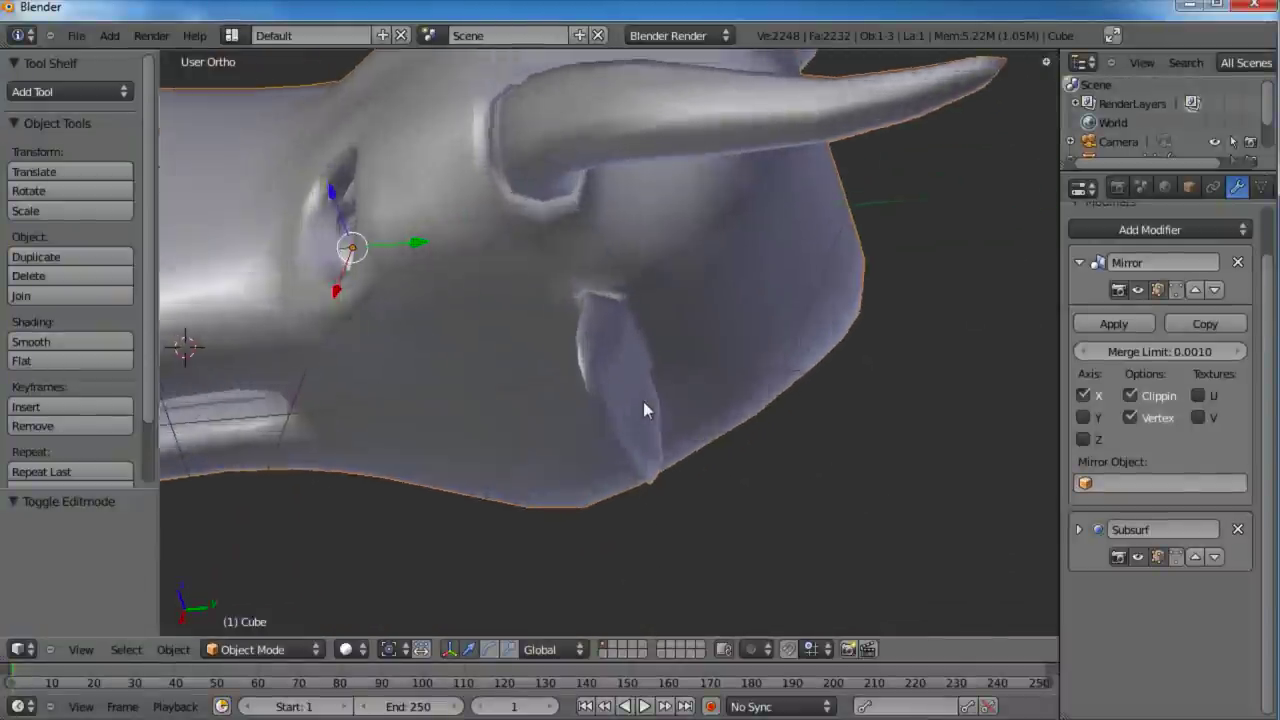
key(Tab)
middle_drag(691, 343, 611, 257)
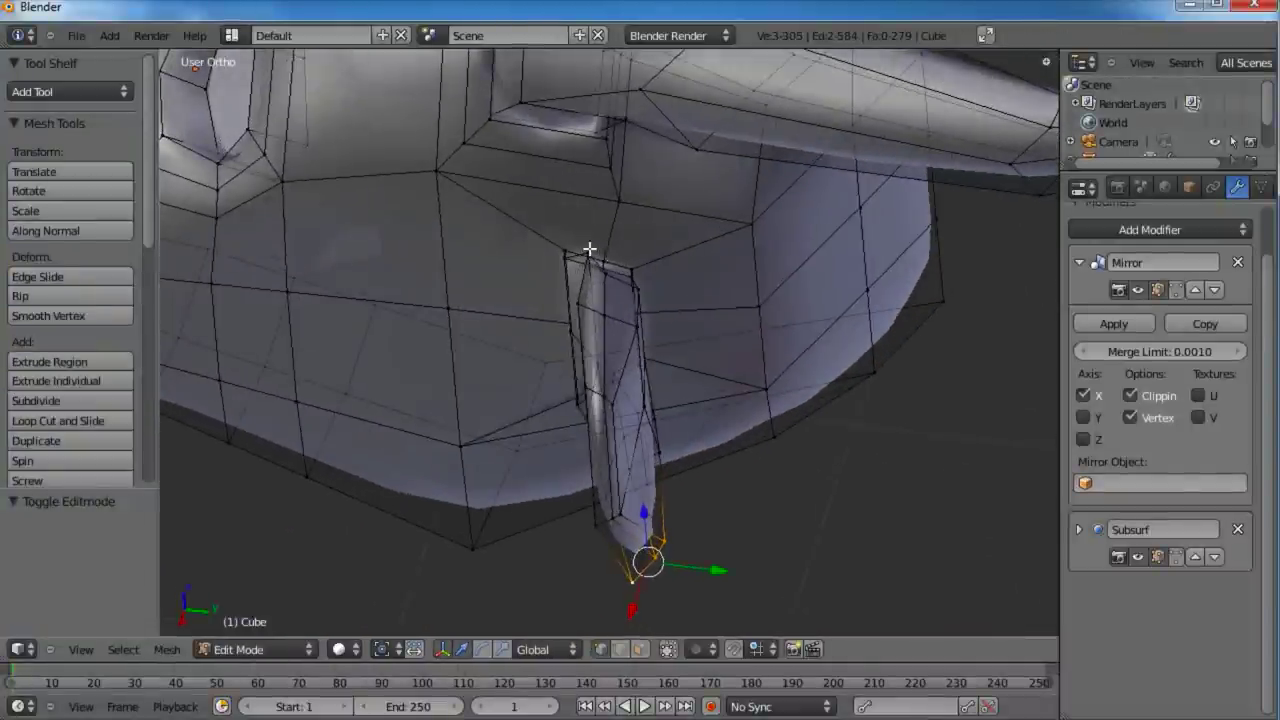
key(g)
click(574, 300)
key(g)
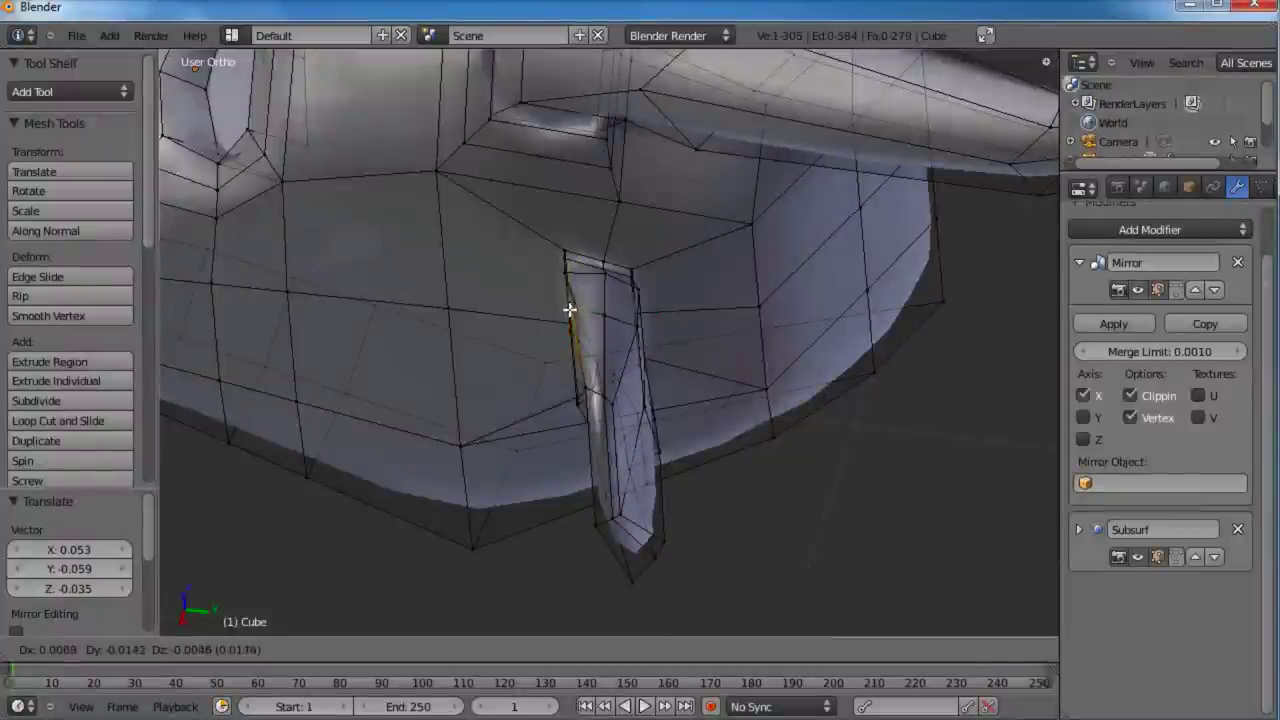
click(563, 306)
Step: Switch to face selection and select the eight faces covering the front side of the ear
middle_drag(563, 306, 655, 262)
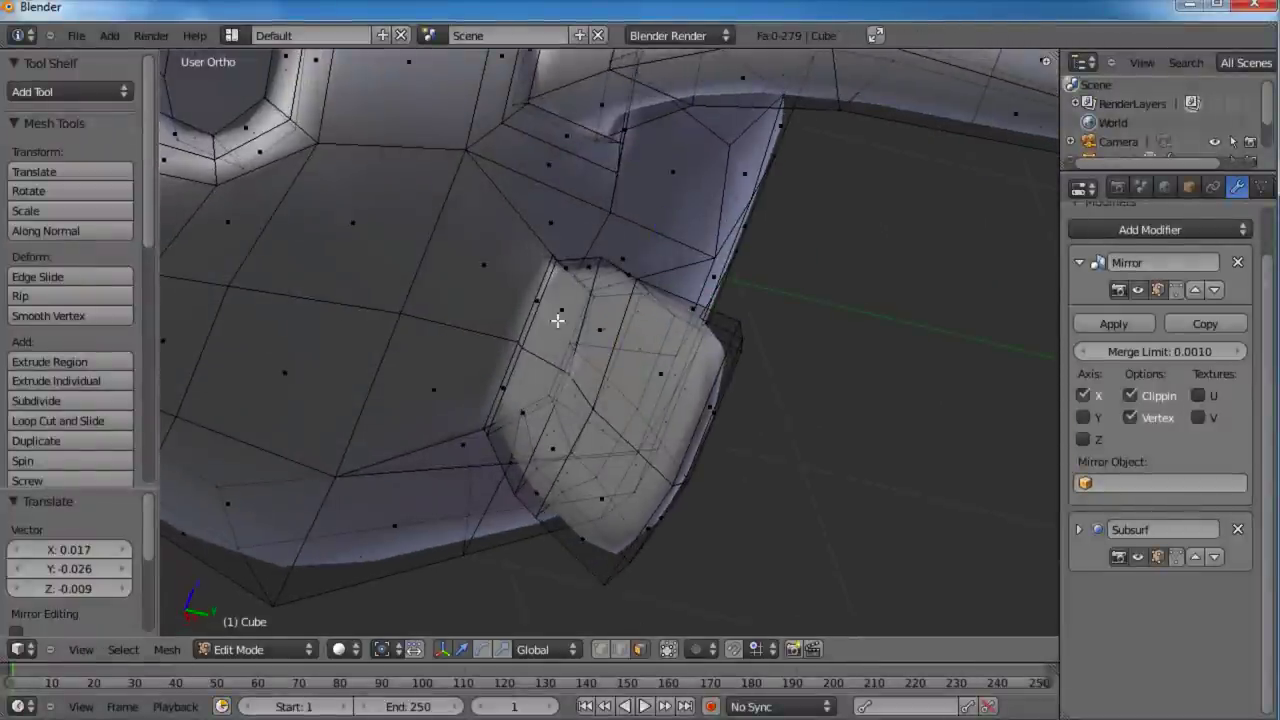
right_click(556, 318)
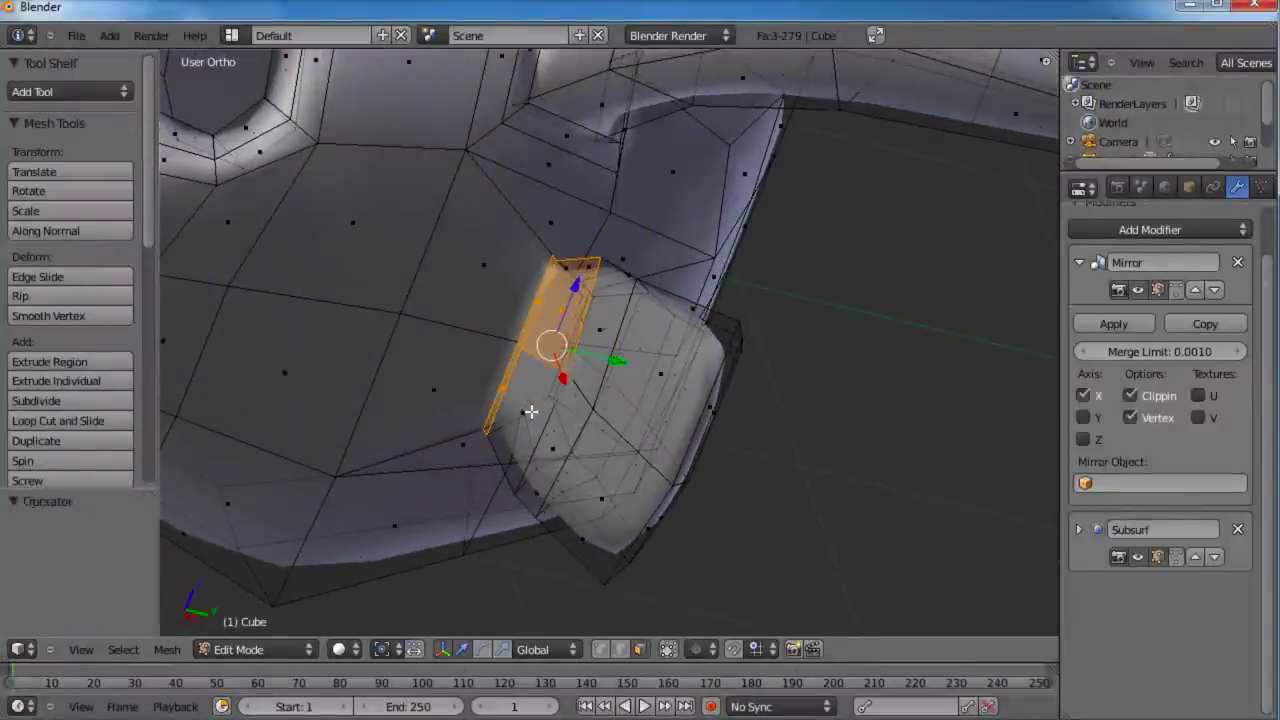
middle_drag(528, 408, 544, 441)
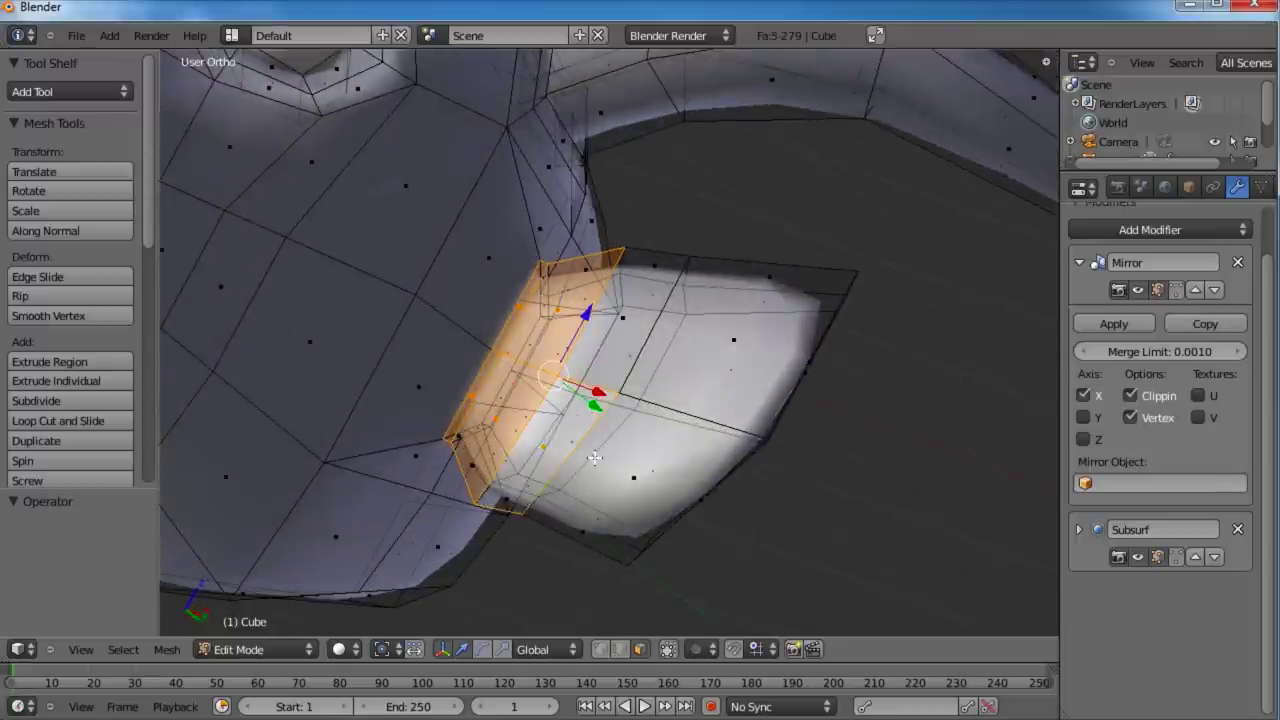
shift+right_click(634, 475)
shift+right_click(727, 340)
shift+right_click(622, 317)
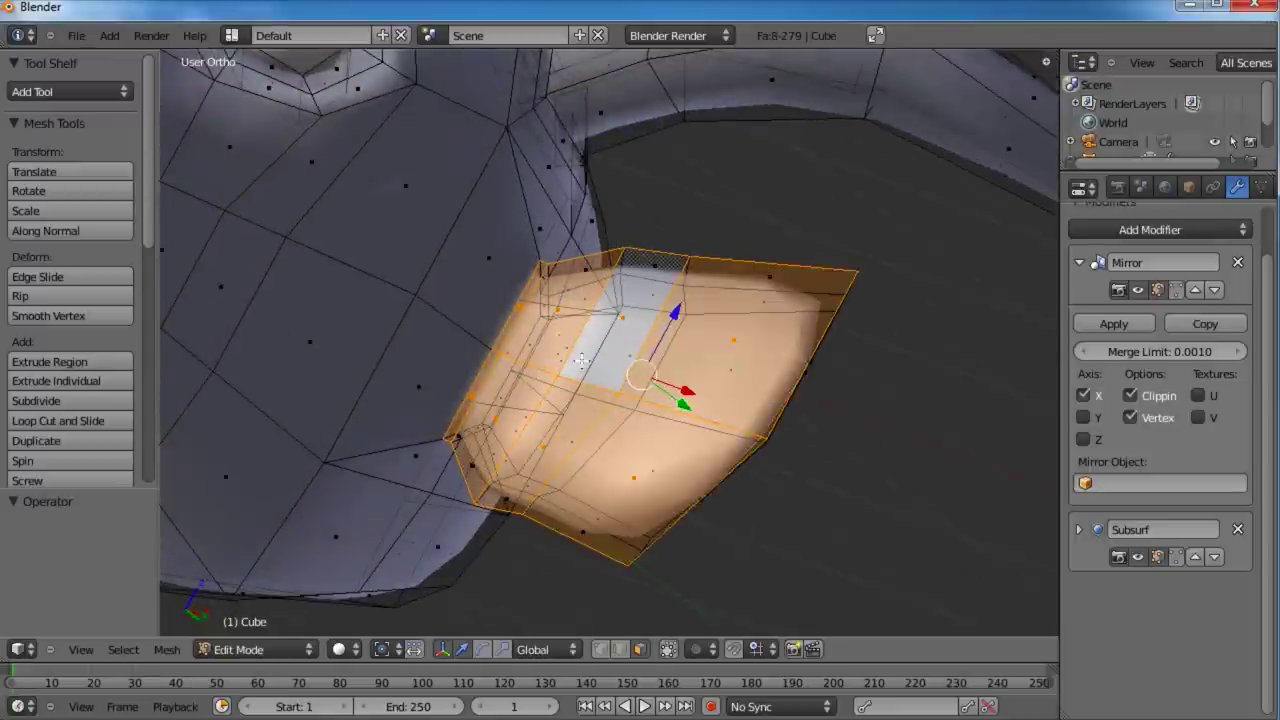
Step: Extrude the ear's front faces in place and scale them to about 0.78 to form an inset
middle_drag(580, 360, 764, 349)
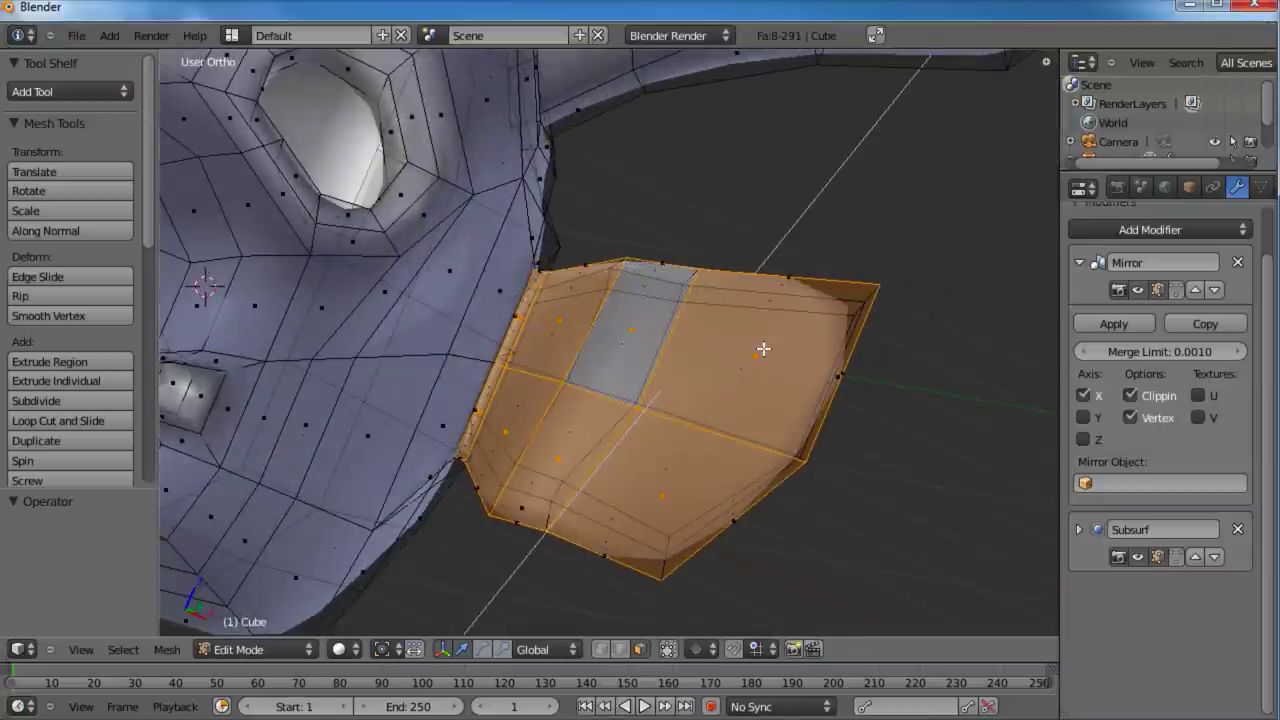
key(e)
right_click(763, 349)
key(s)
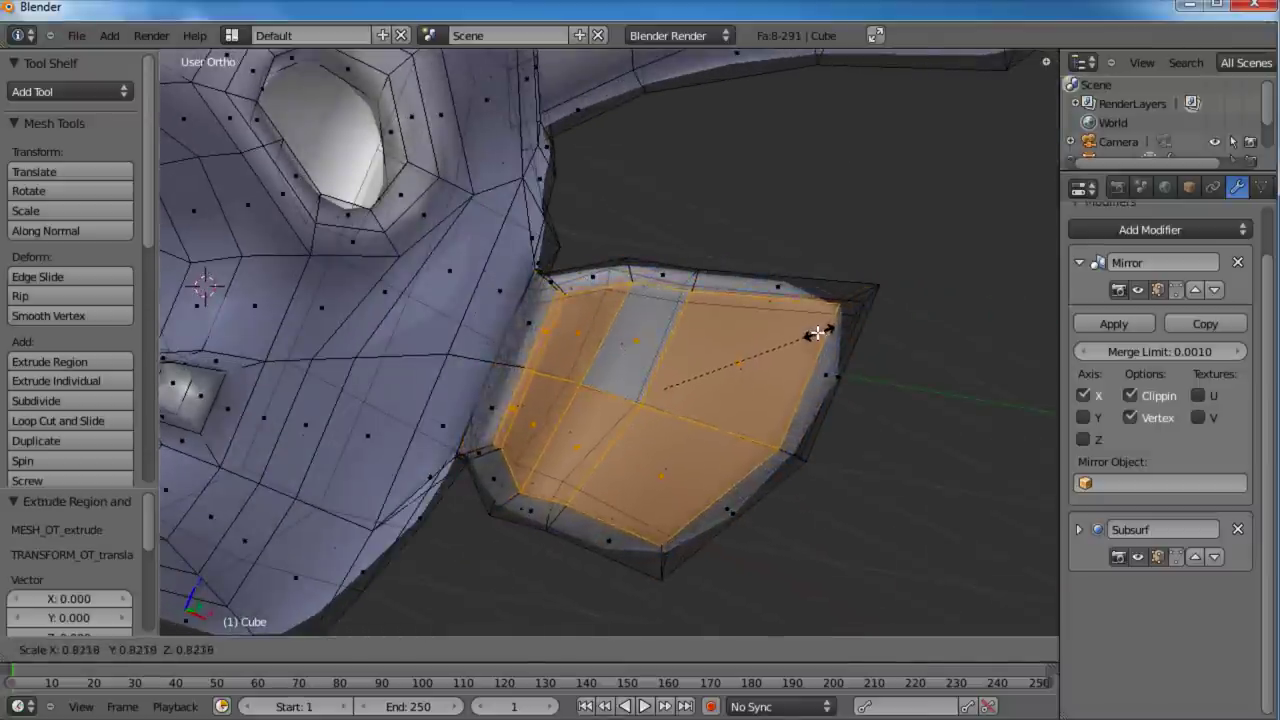
click(814, 334)
Step: Scale the inset ear faces to about 0.77 along Z and move them slightly toward the ear's base
key(s)
key(z)
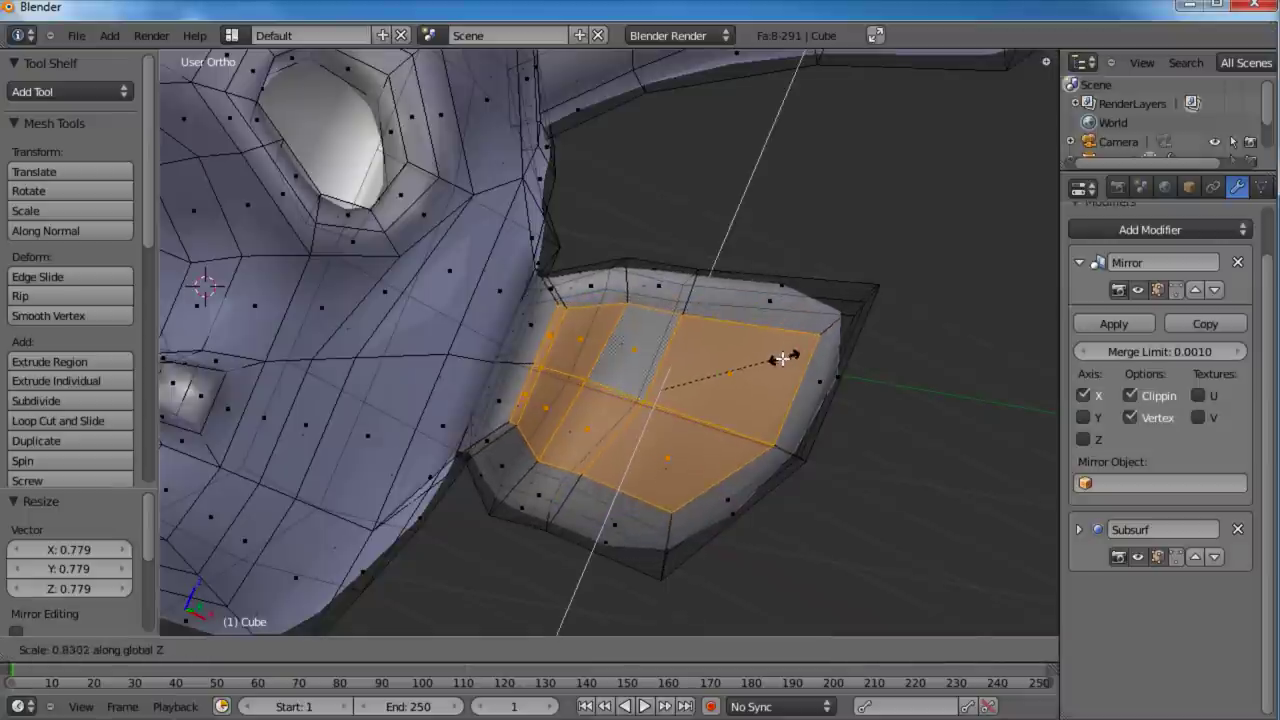
click(781, 358)
key(g)
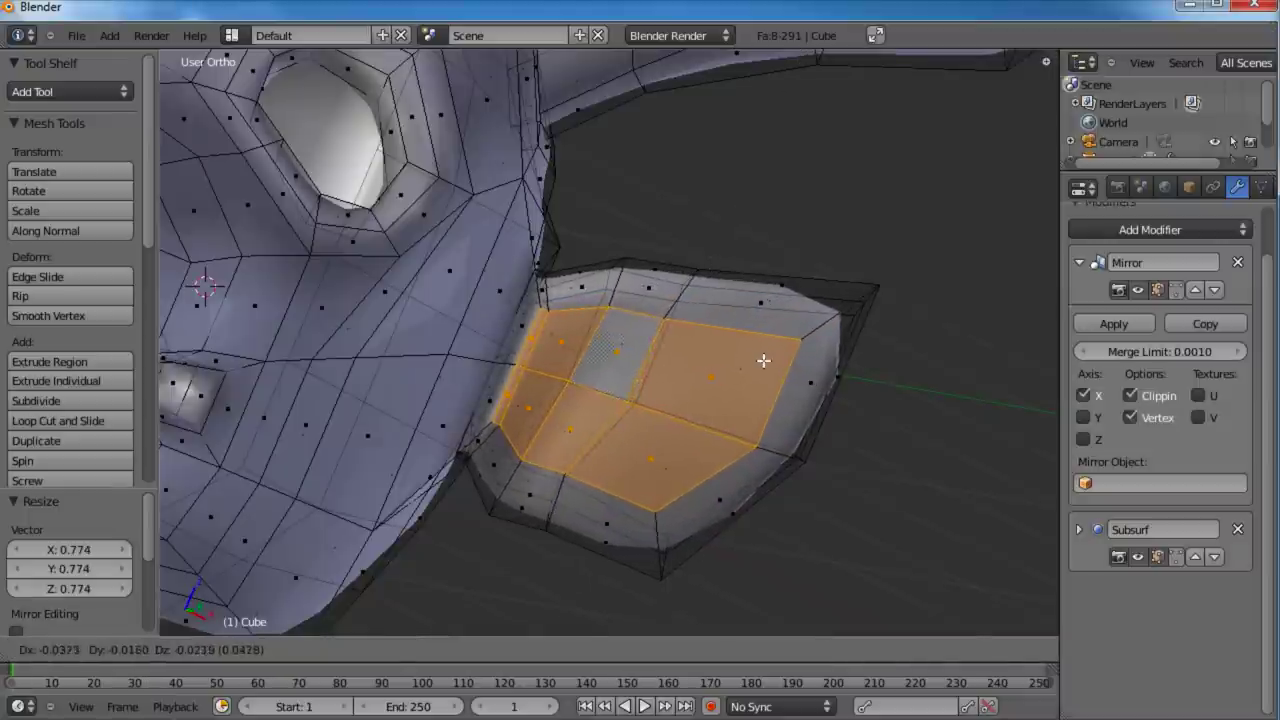
click(763, 360)
Step: Rotate the inset ear faces about -5° around X and push them about 0.03 along Y into the ear
middle_drag(763, 360, 657, 355)
key(r)
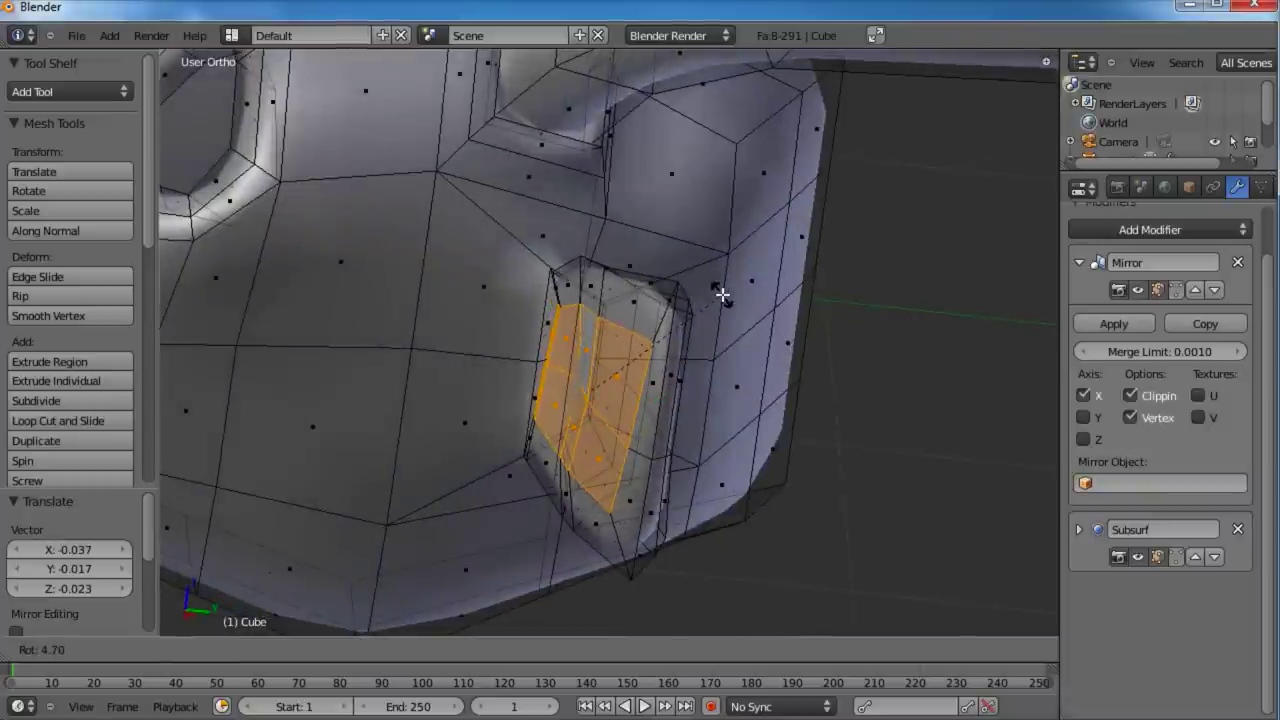
click(722, 295)
key(r)
key(x)
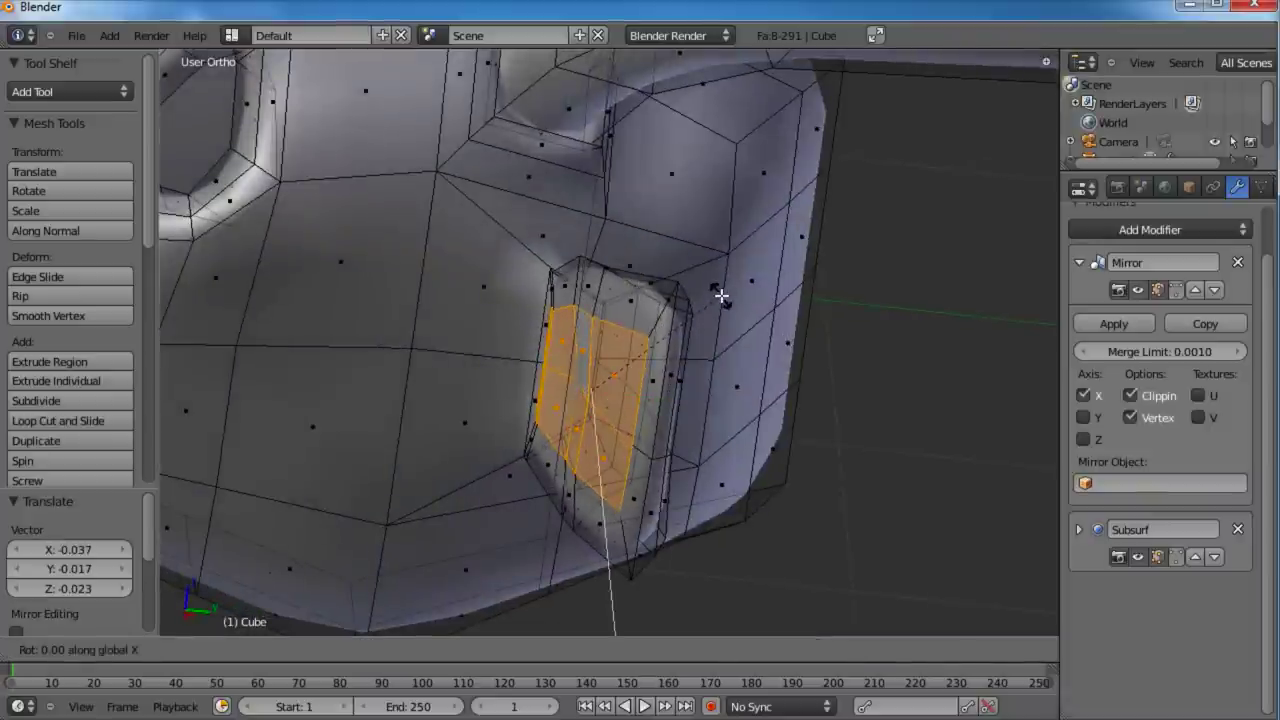
click(742, 300)
key(g)
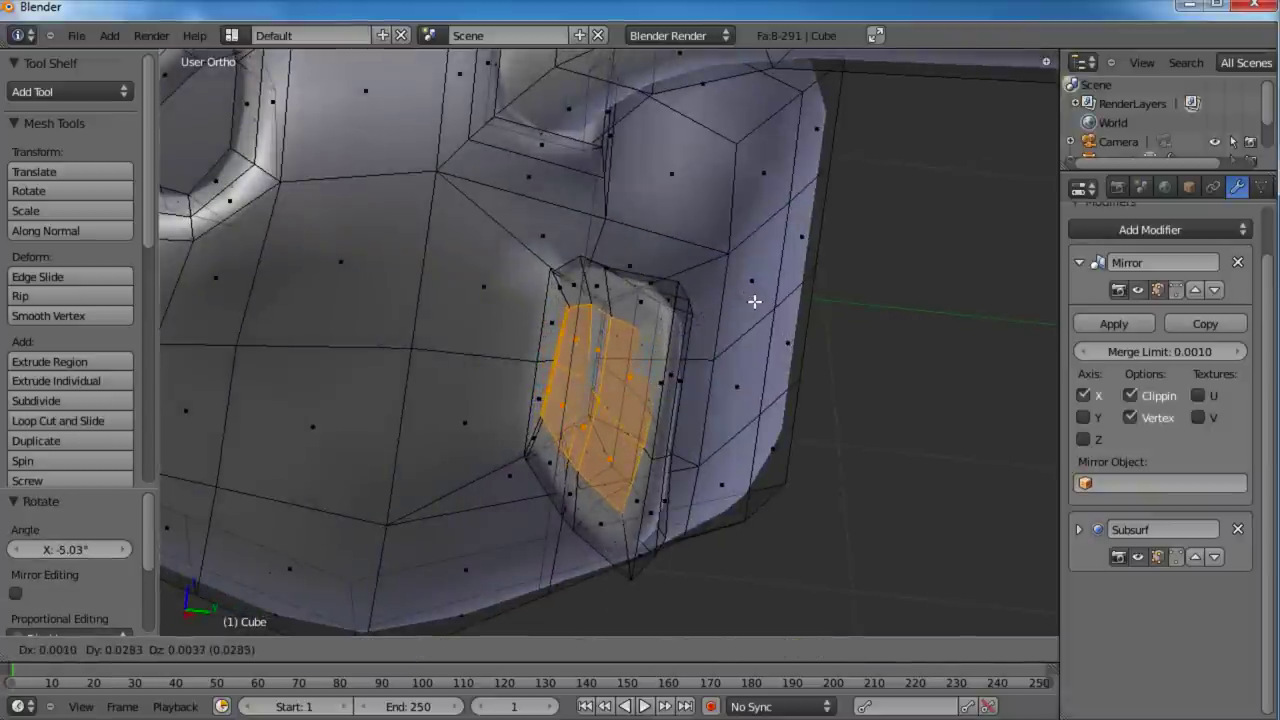
click(751, 300)
Step: Extrude the ear's inner faces inward, scale them to about 0.81 and raise them about 0.05 along Z
middle_drag(751, 300, 707, 376)
key(e)
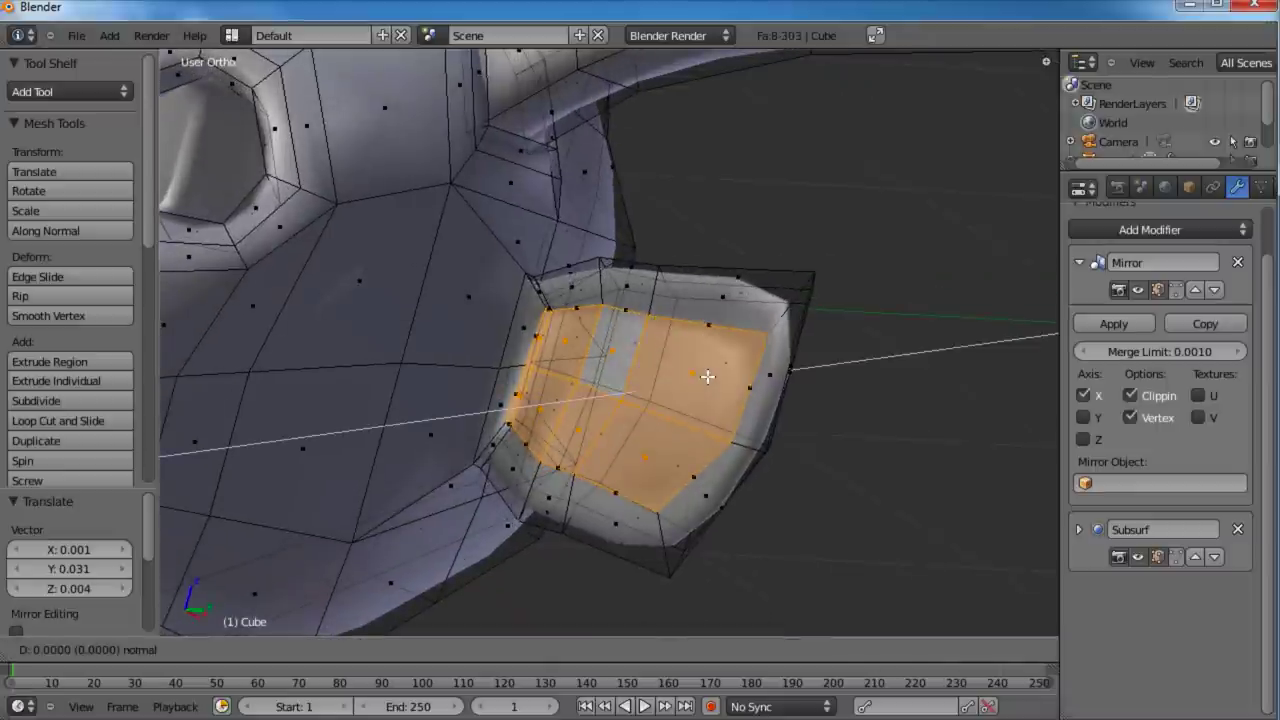
click(709, 377)
key(s)
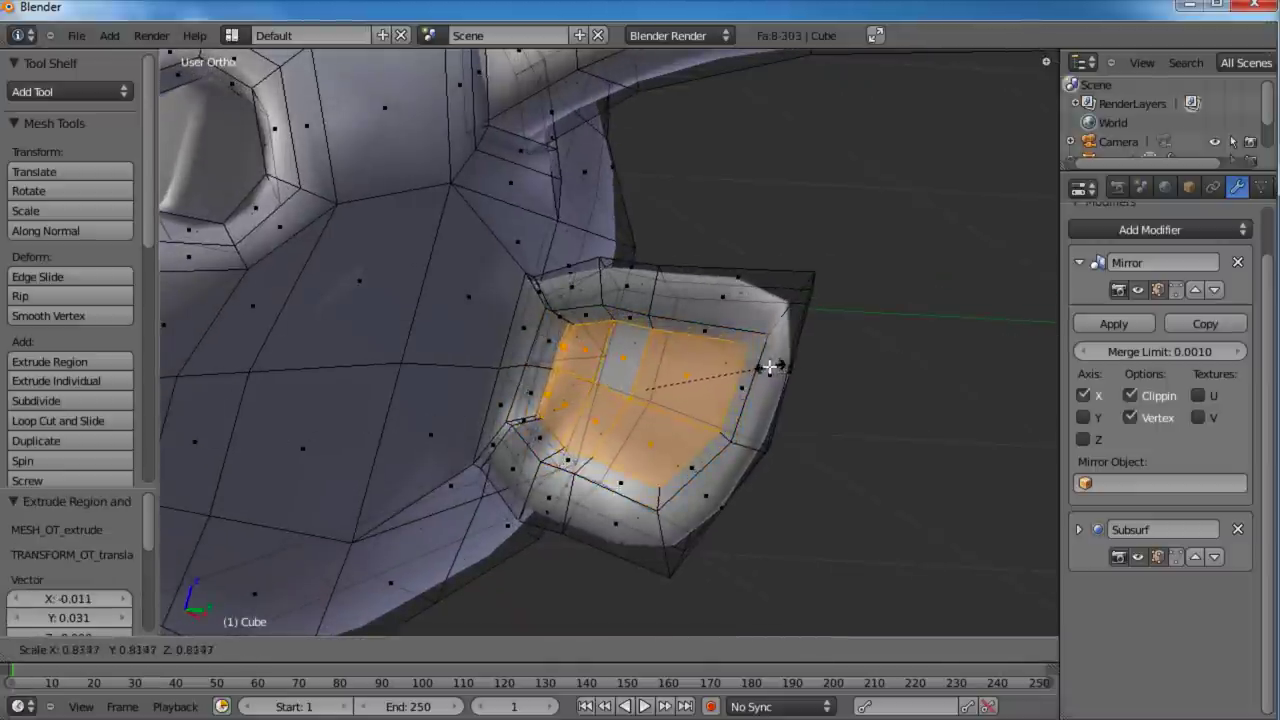
click(765, 365)
key(g)
click(765, 347)
Step: Move the two front rim vertices at the ear's base about -0.03 along Y and -0.10 along Z
scroll(755, 350, down, 3)
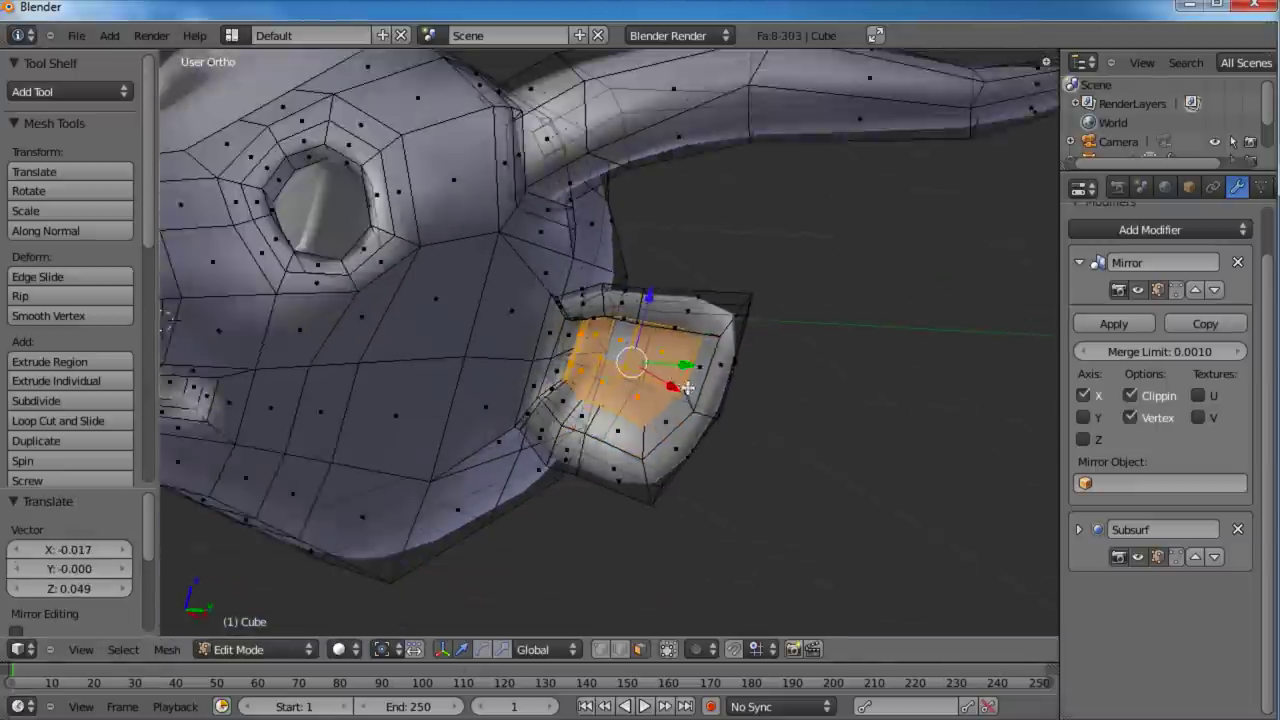
key(Tab)
middle_drag(635, 405, 481, 413)
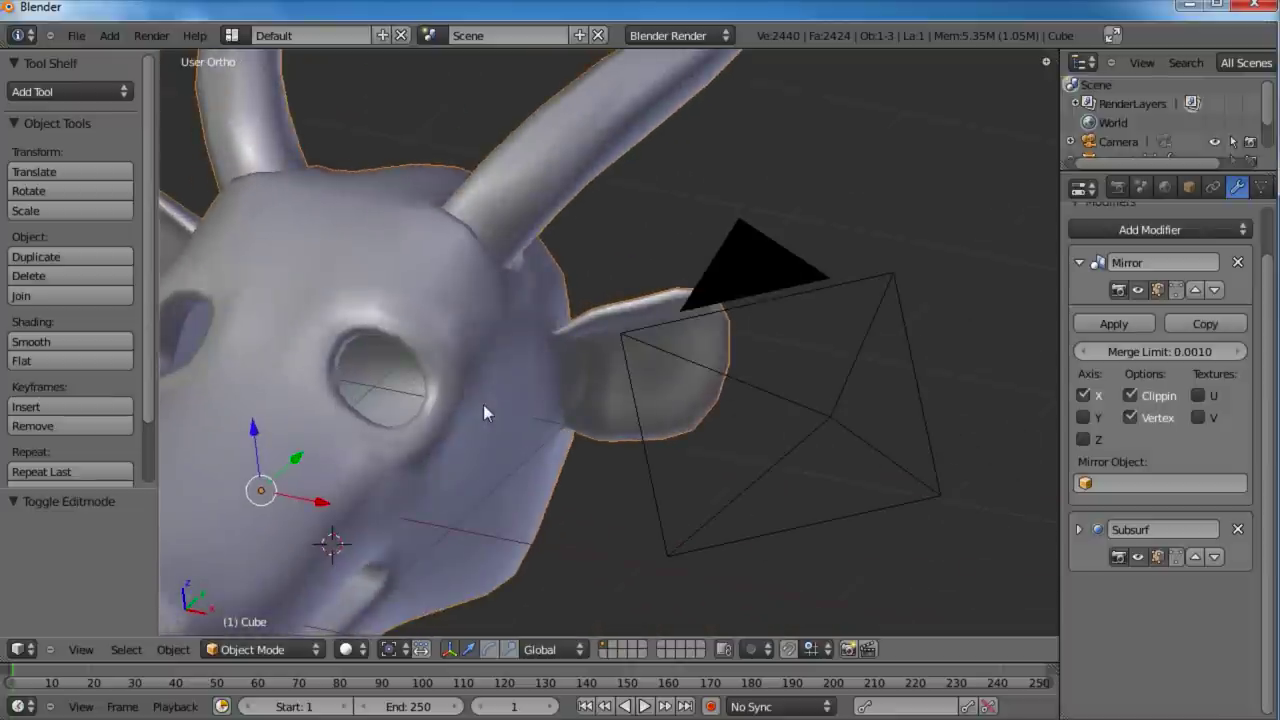
scroll(574, 400, up, 6)
key(Tab)
scroll(513, 338, up, 5)
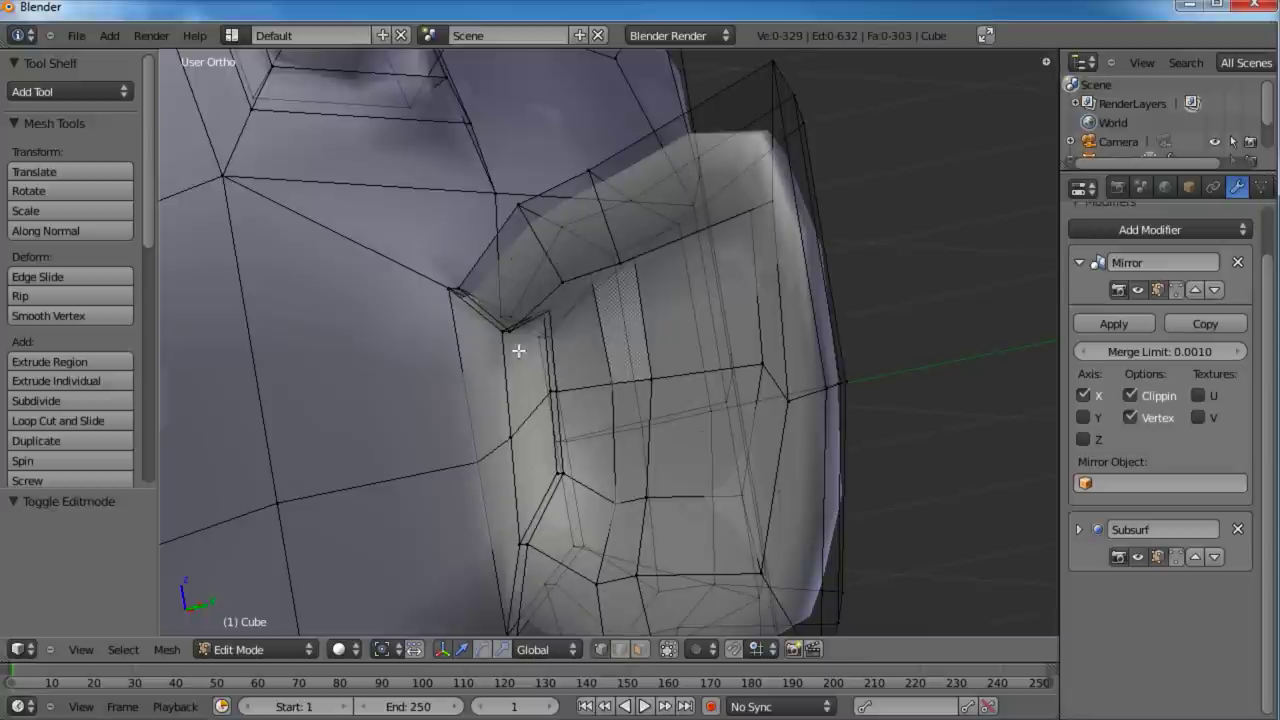
key(a)
key(b)
key(g)
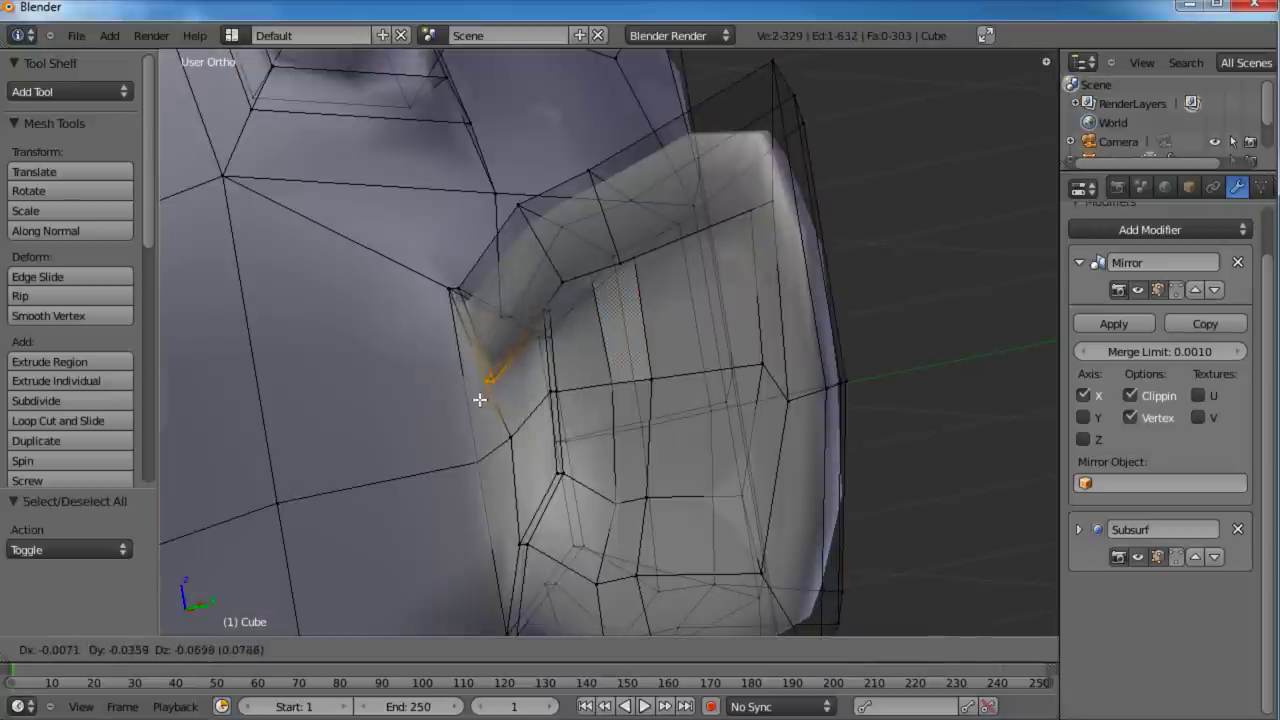
click(485, 417)
Step: Shift two vertices where the front of the ear meets the head slightly toward the face
right_click(451, 298)
key(g)
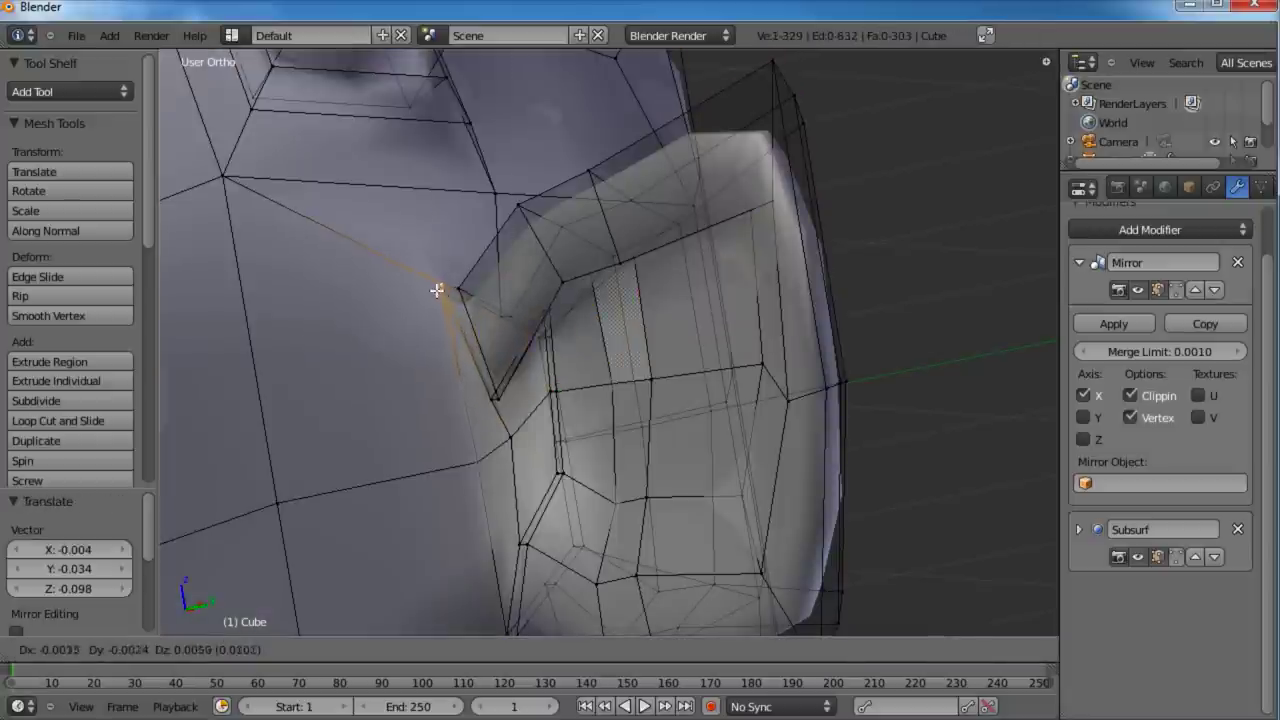
click(425, 290)
right_click(465, 441)
key(g)
click(432, 460)
Step: Reposition the ear-base vertices in depth, with moves of about 0.04 and -0.014 along X
middle_drag(432, 460, 643, 542)
key(g)
click(491, 543)
key(g)
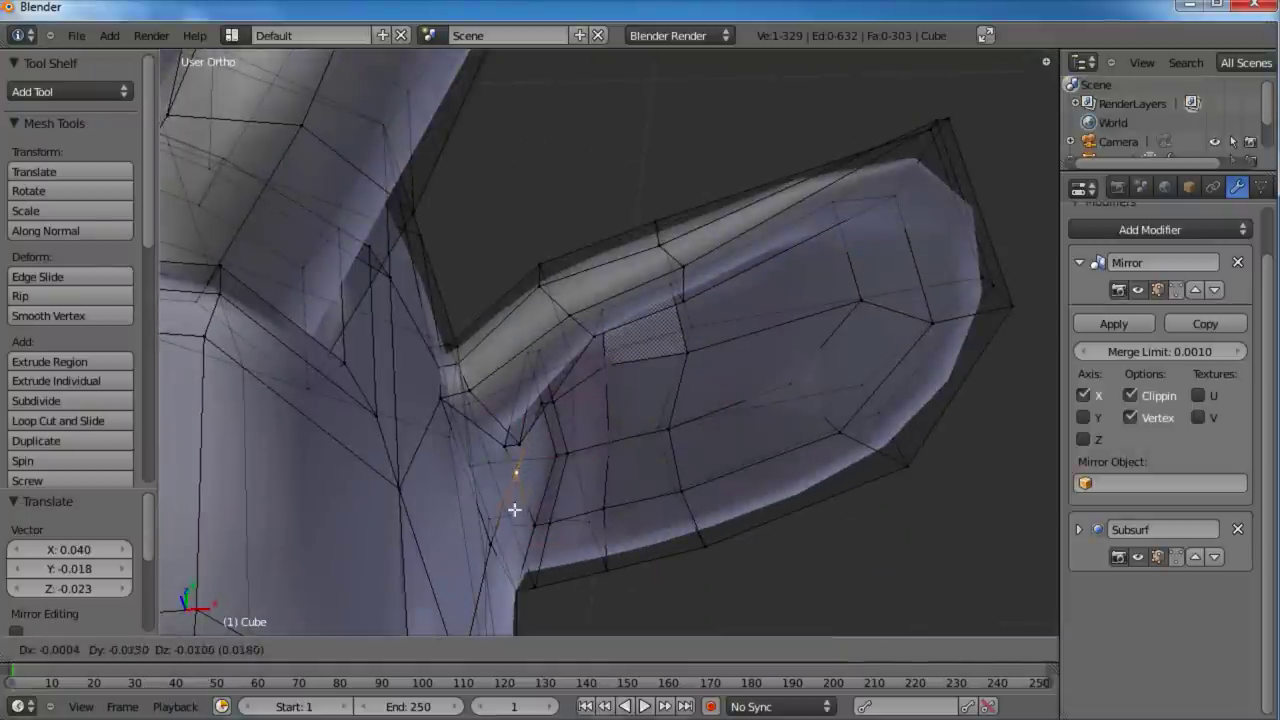
click(513, 491)
key(g)
click(491, 466)
Step: Lower the two inner vertices beside the ear's front fold about 0.07 along Z
middle_drag(491, 466, 551, 389)
shift+right_click(534, 313)
key(g)
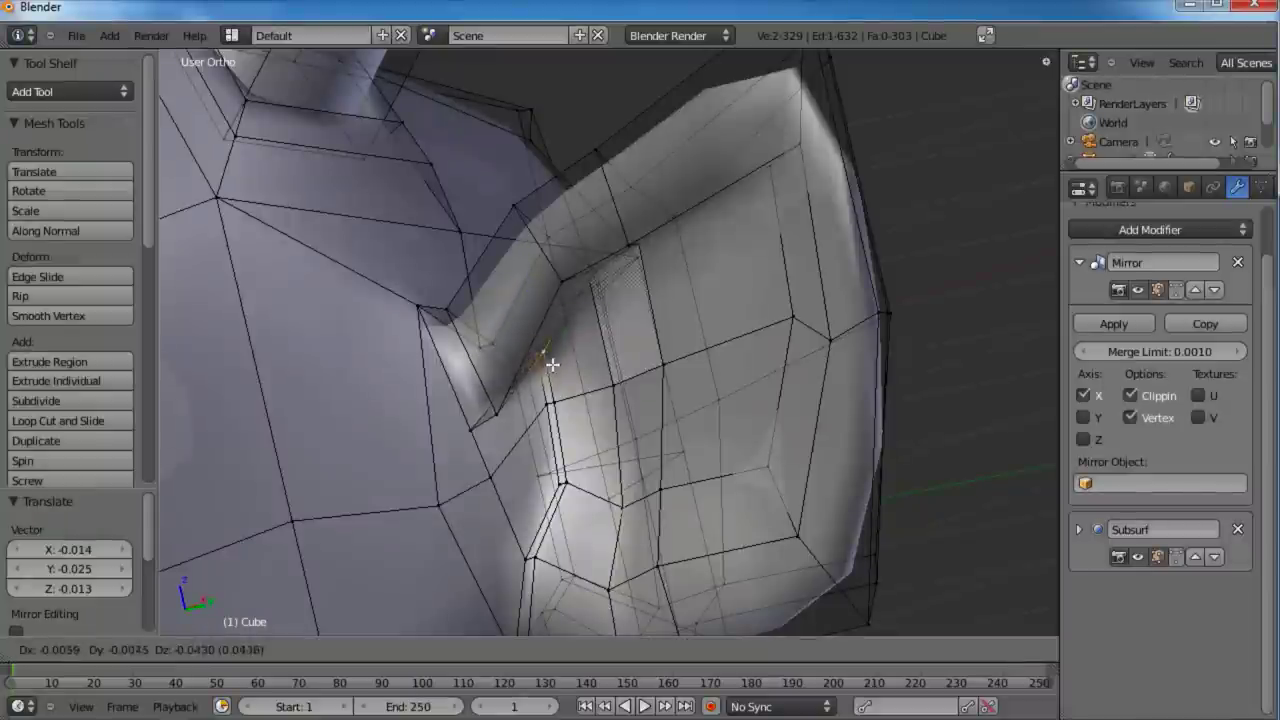
click(556, 378)
Step: Raise the lower vertex of the ear's front fold and move its inner neighbour about -0.017, -0.025 and -0.022 along X, Y and Z
right_click(494, 405)
key(g)
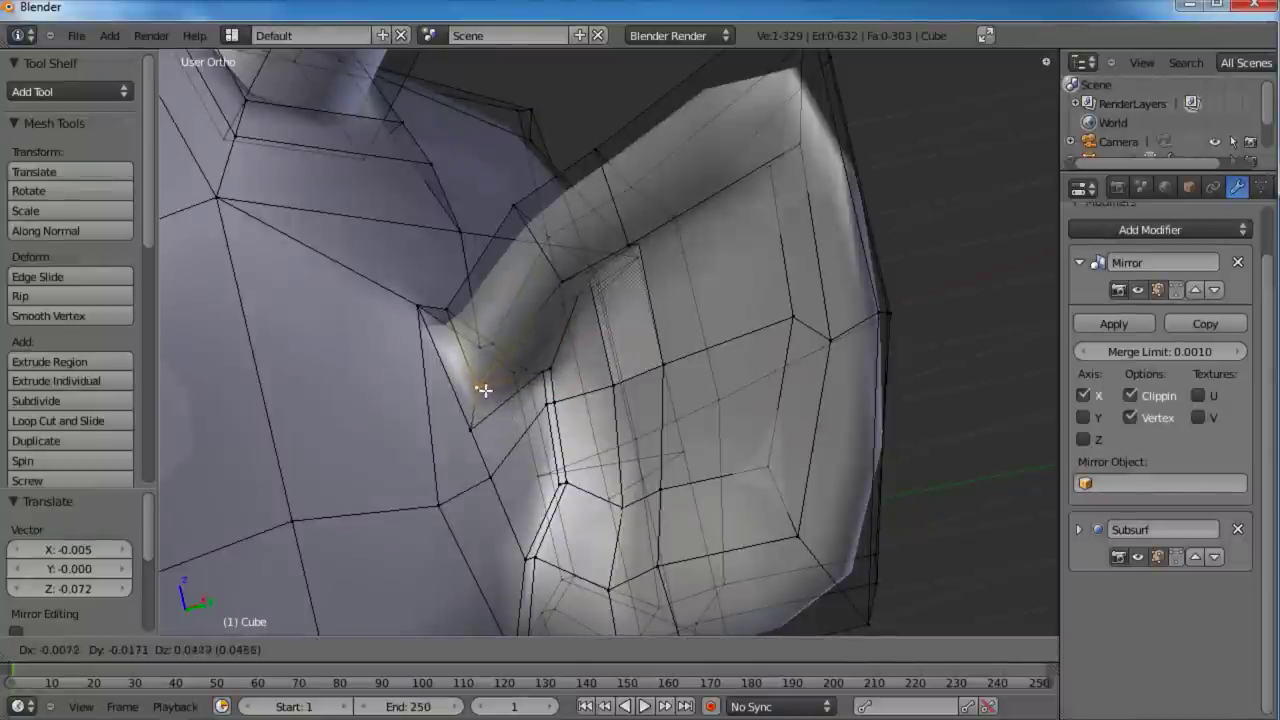
click(484, 390)
right_click(540, 380)
key(g)
click(525, 407)
scroll(555, 376, down, 2)
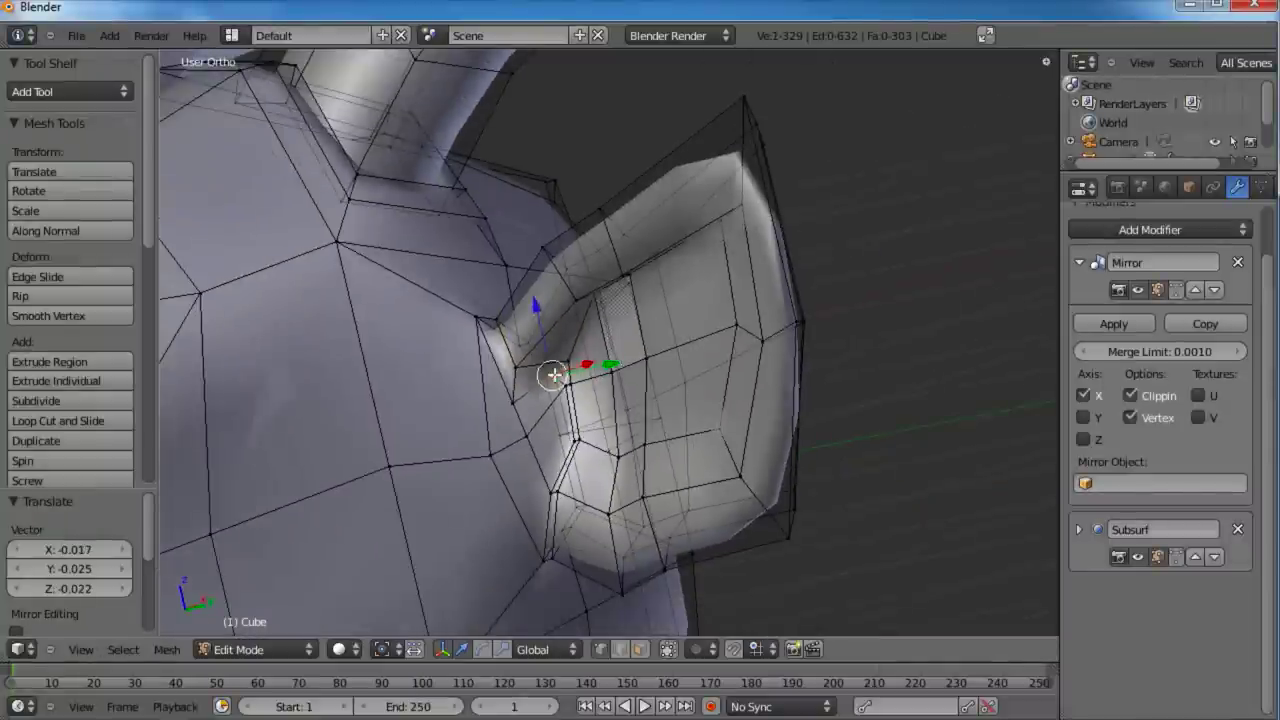
Step: Examine the smoothed head and the reshaped ear as a whole in Object Mode
key(Tab)
scroll(556, 376, down, 4)
middle_drag(556, 376, 596, 478)
scroll(658, 421, down, 3)
middle_drag(703, 360, 651, 373)
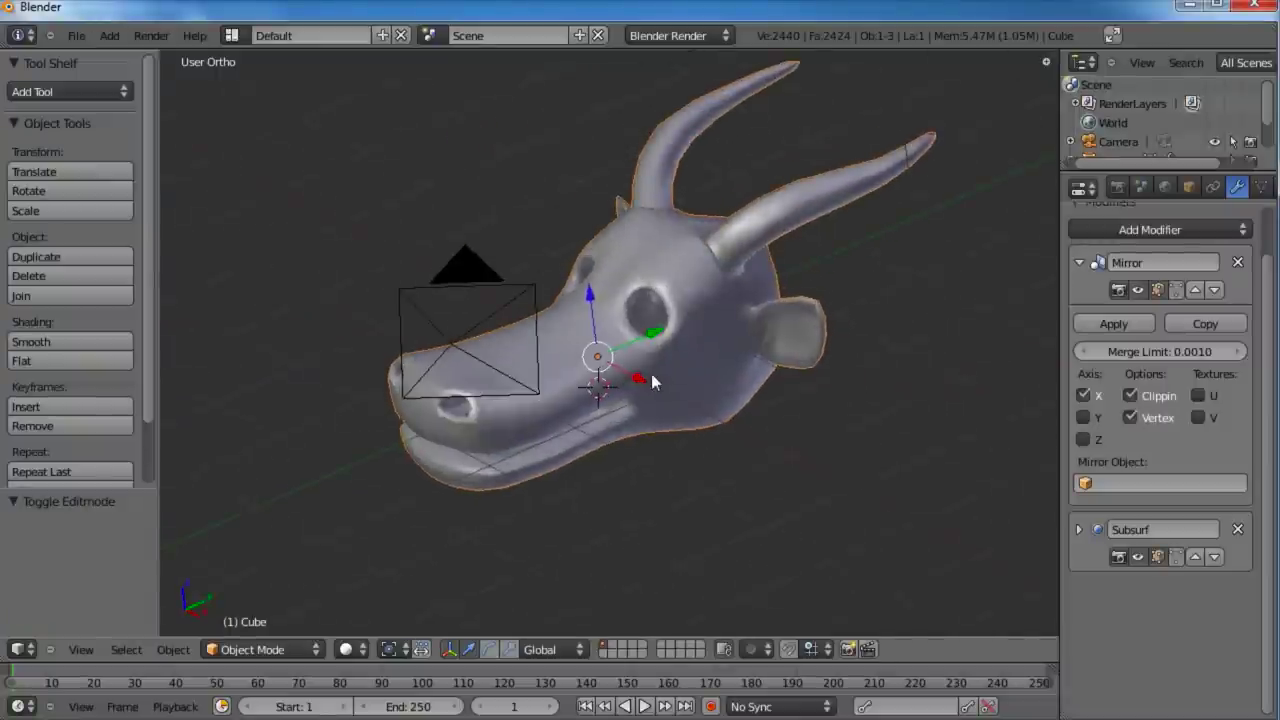
scroll(652, 377, up, 4)
middle_drag(725, 343, 690, 365)
Step: Extrude the four midline faces from the nose up the snout outward and move them about -0.045 along Y
key(Tab)
scroll(694, 450, up, 4)
click(637, 650)
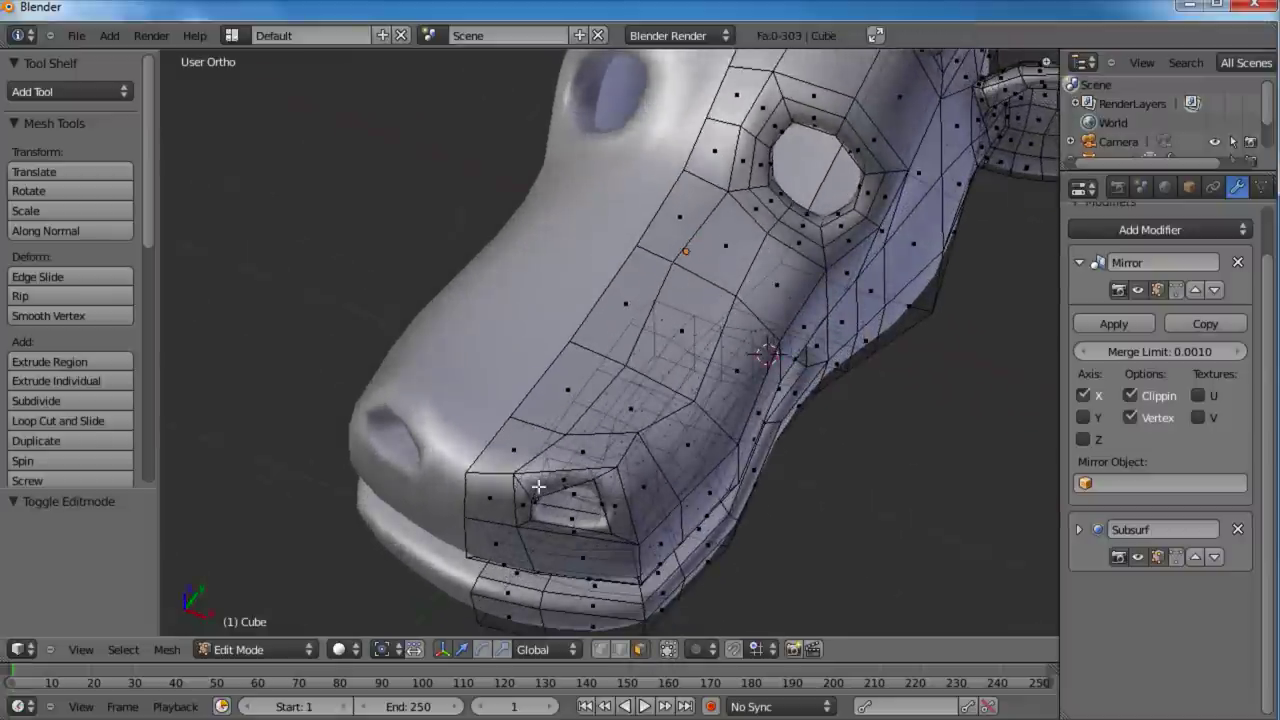
middle_drag(498, 518, 512, 480)
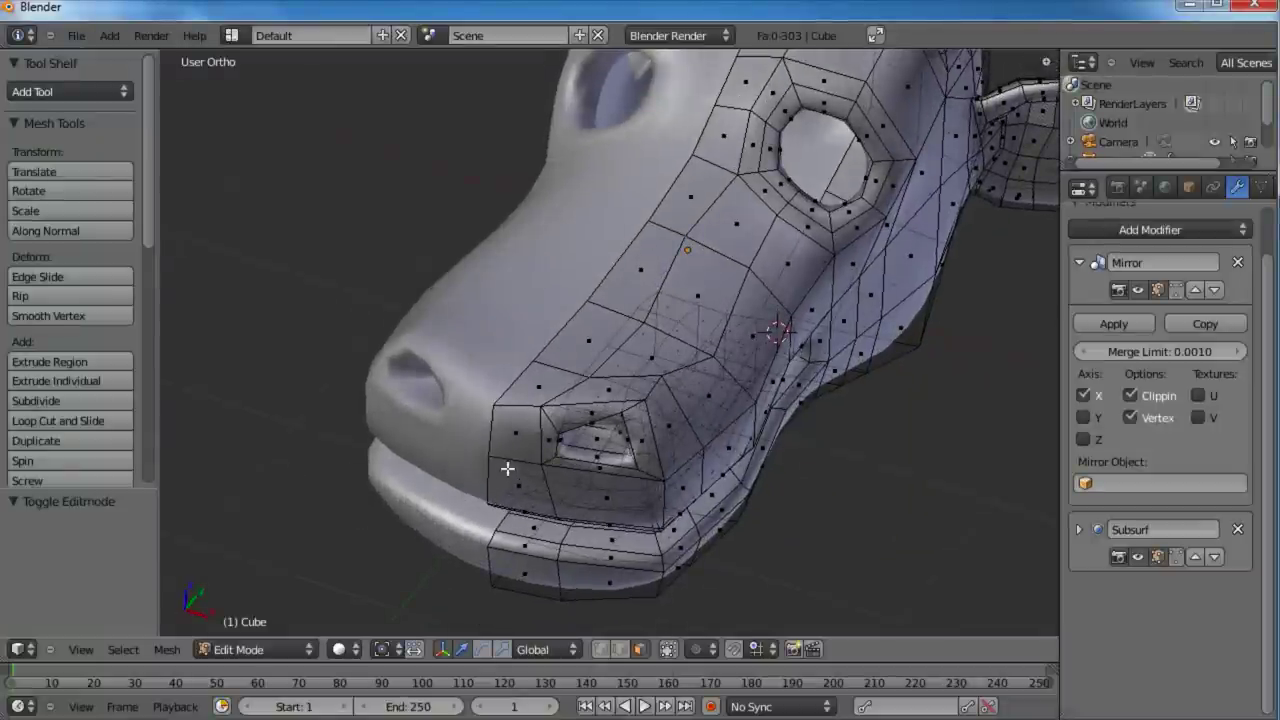
right_click(512, 440)
shift+right_click(540, 386)
shift+right_click(574, 344)
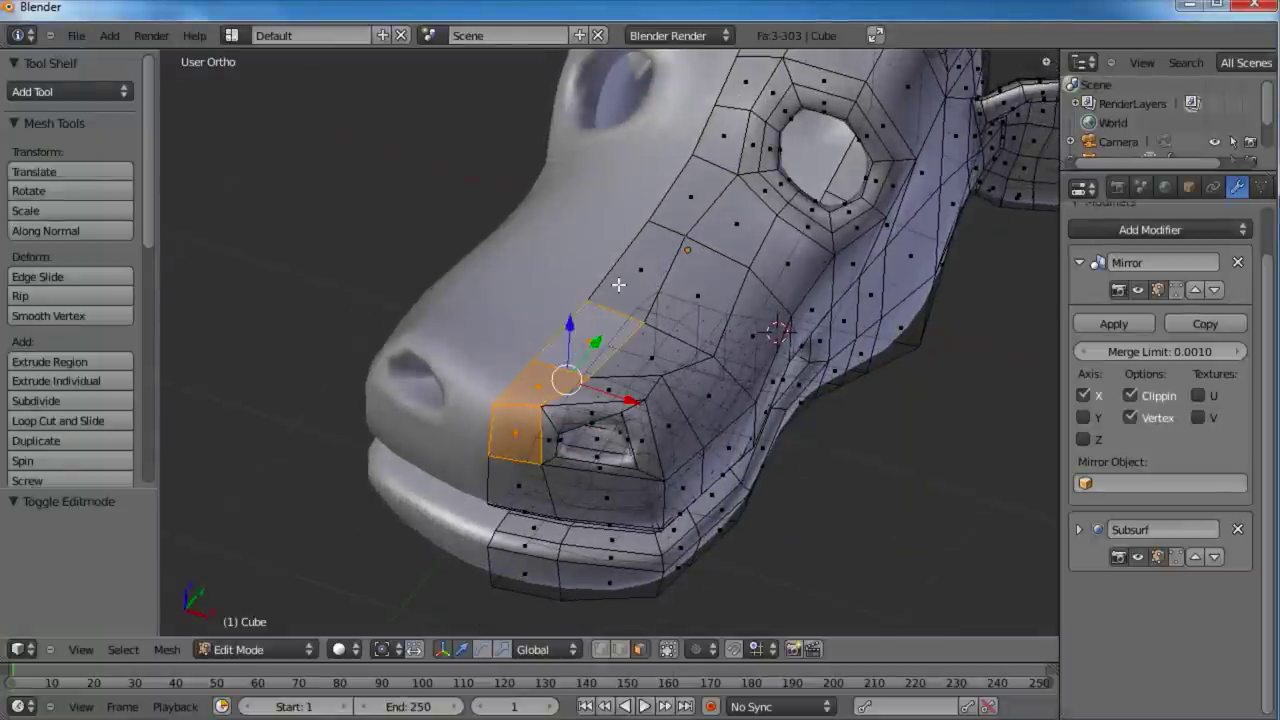
shift+right_click(640, 262)
key(e)
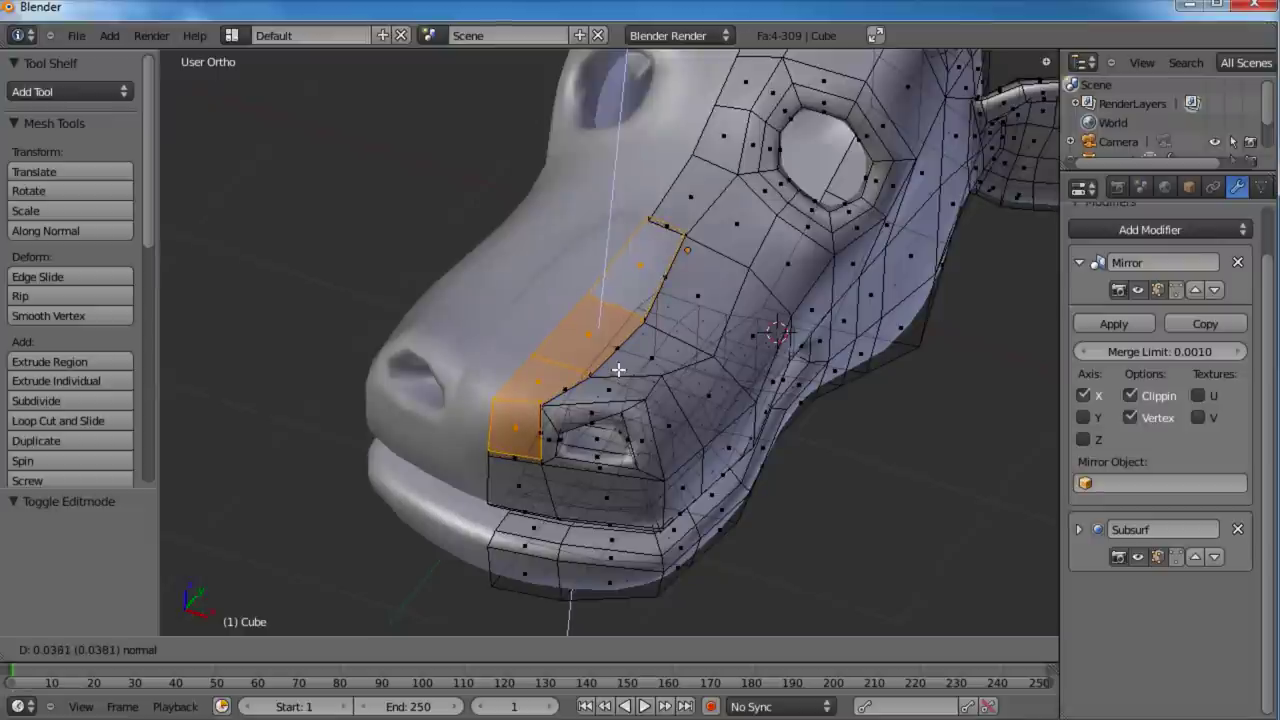
click(618, 366)
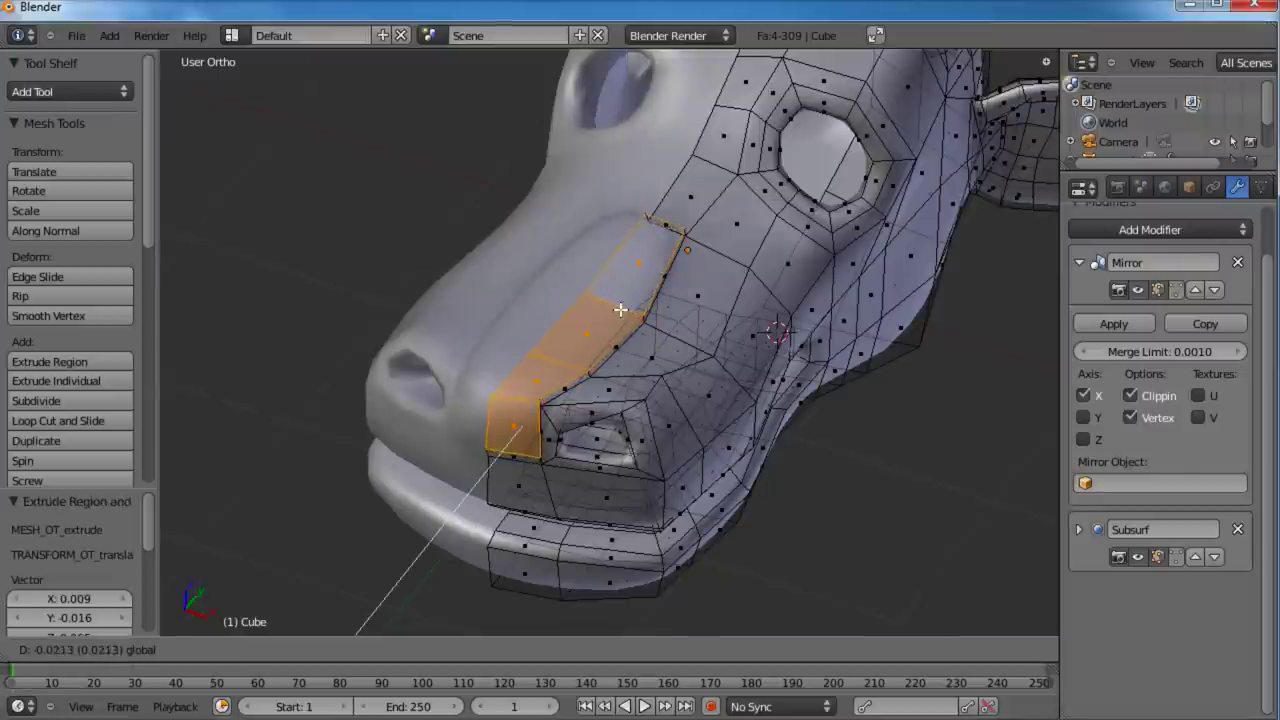
scroll(623, 306, up, 2)
scroll(651, 353, up, 1)
shift+middle_drag(645, 357, 695, 315)
scroll(688, 356, up, 1)
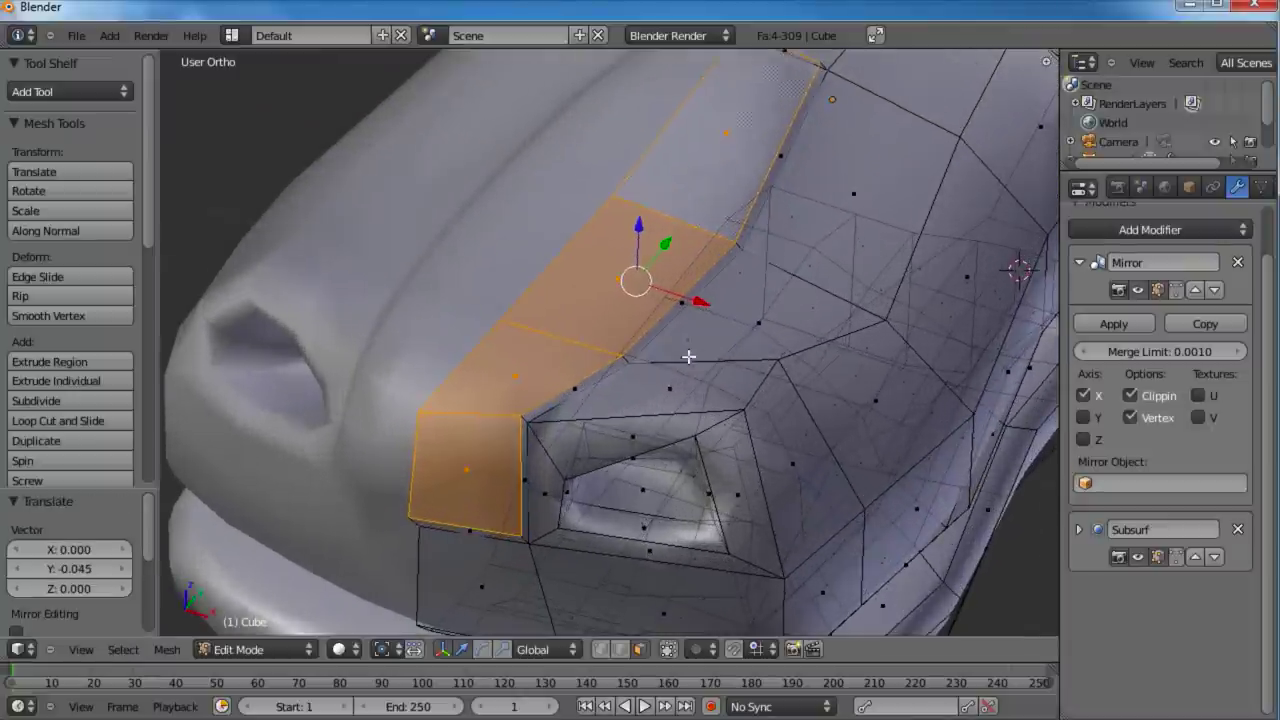
Step: Select the edge loop around the base of the raised snout plate and edge-slide it by about 0.28
key(a)
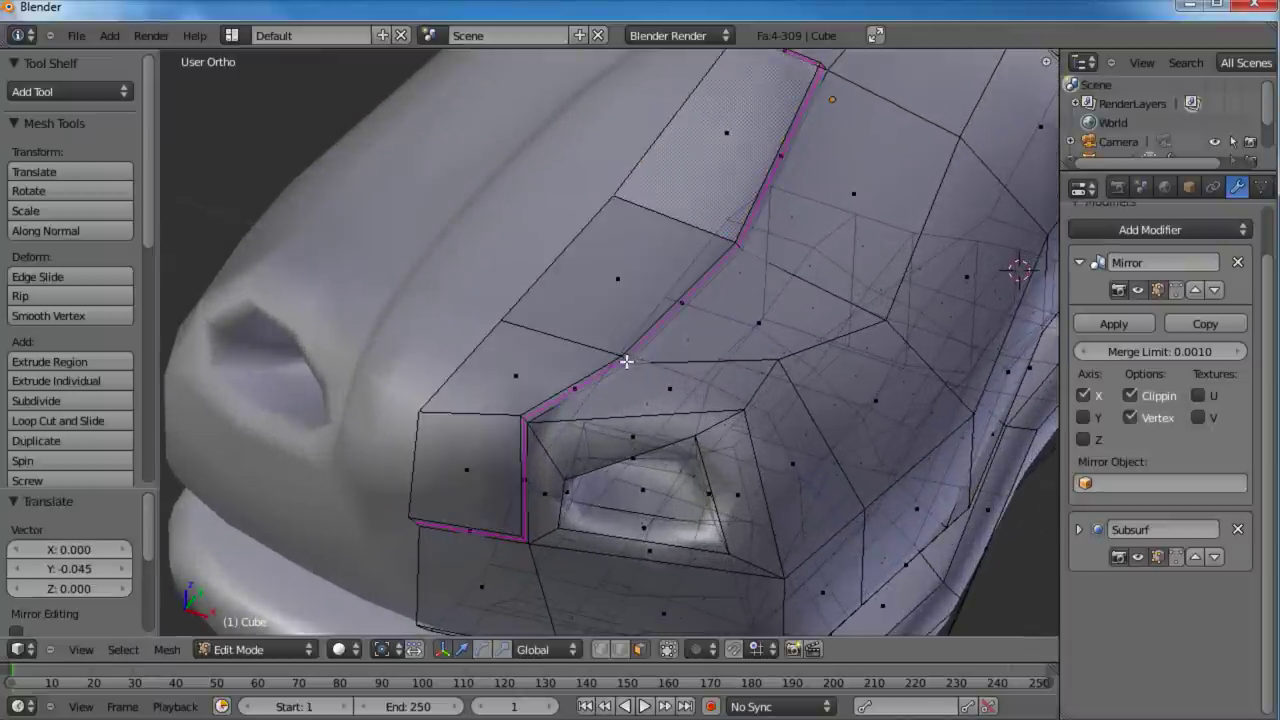
key(2)
alt+right_click(626, 362)
key(g)
key(g)
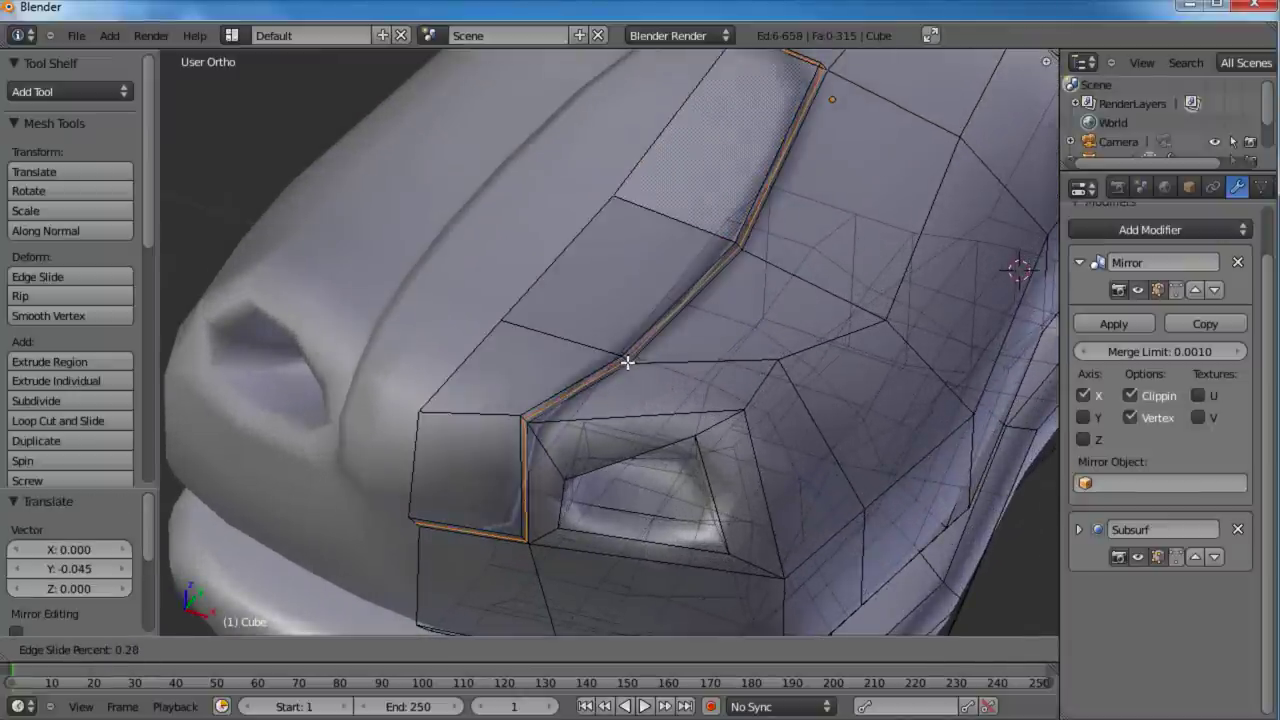
click(627, 362)
key(a)
scroll(489, 383, down, 4)
key(Tab)
mouse_move(489, 383)
middle_down()
mouse_move(619, 397)
mouse_move(631, 385)
mouse_move(508, 389)
middle_up()
middle_drag(910, 532, 860, 540)
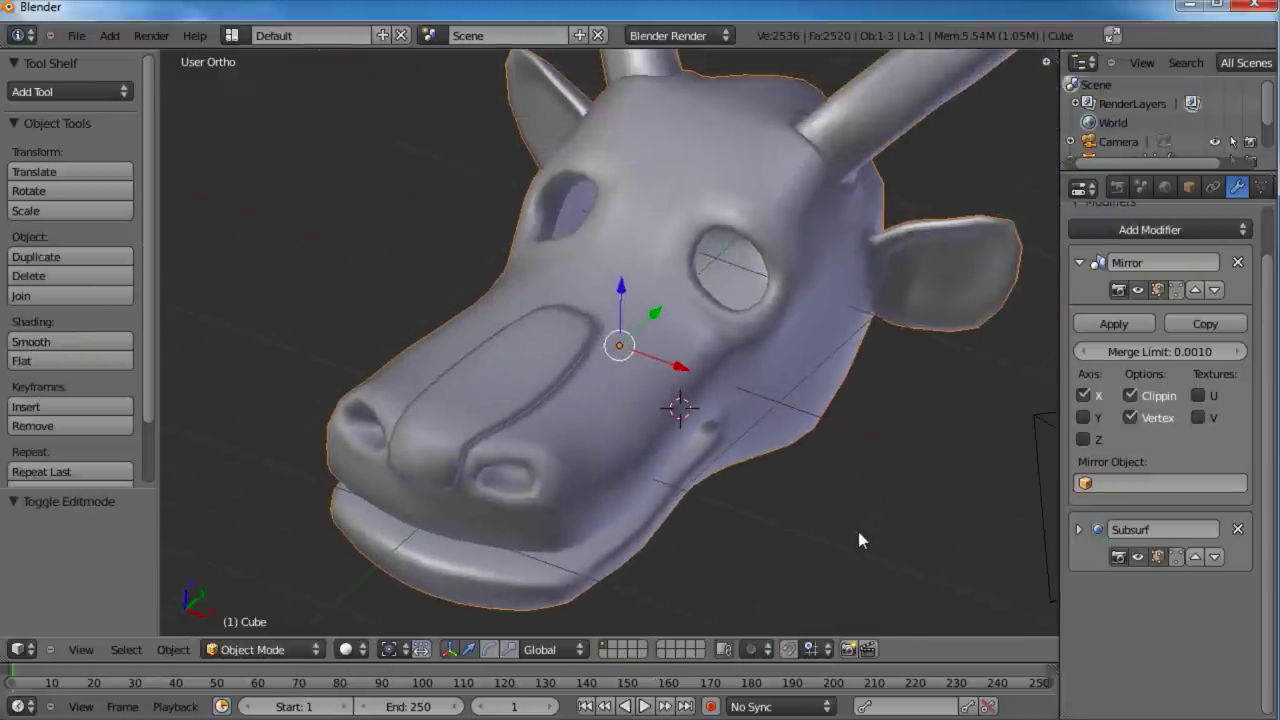
Step: Set the Subsurf modifier's view subdivisions to 2
click(1078, 530)
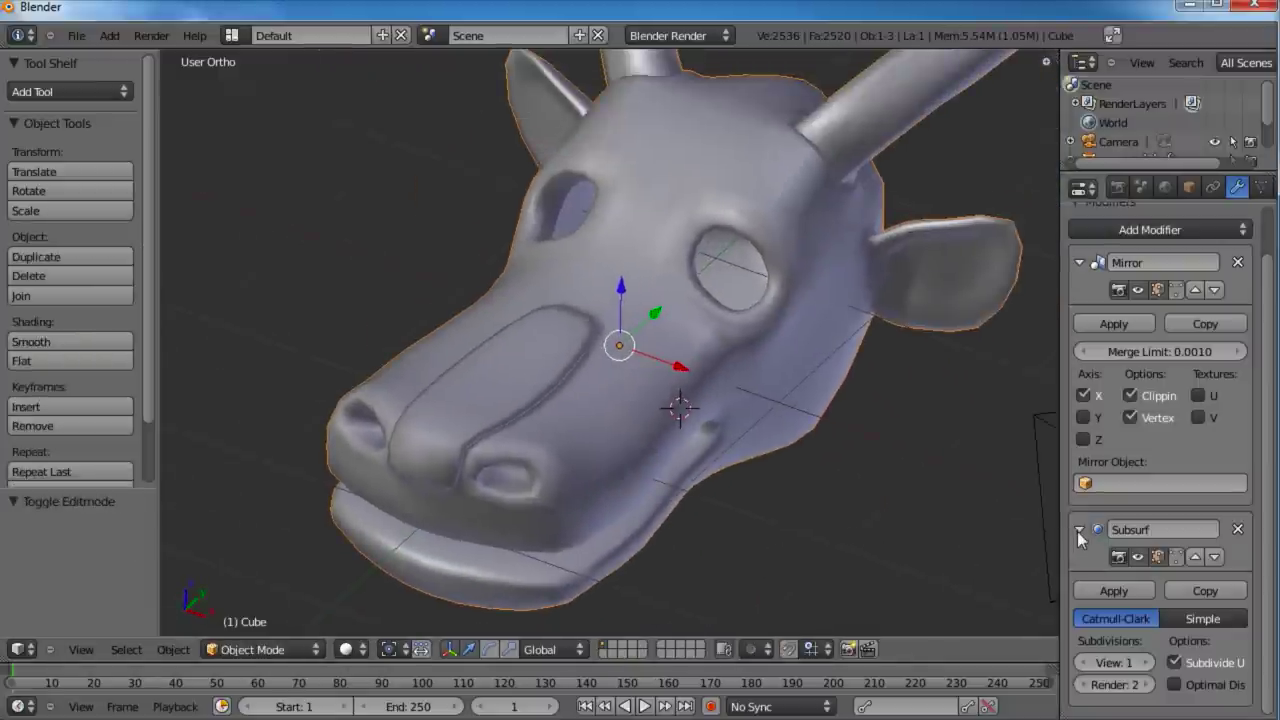
click(1146, 662)
middle_drag(610, 480, 757, 399)
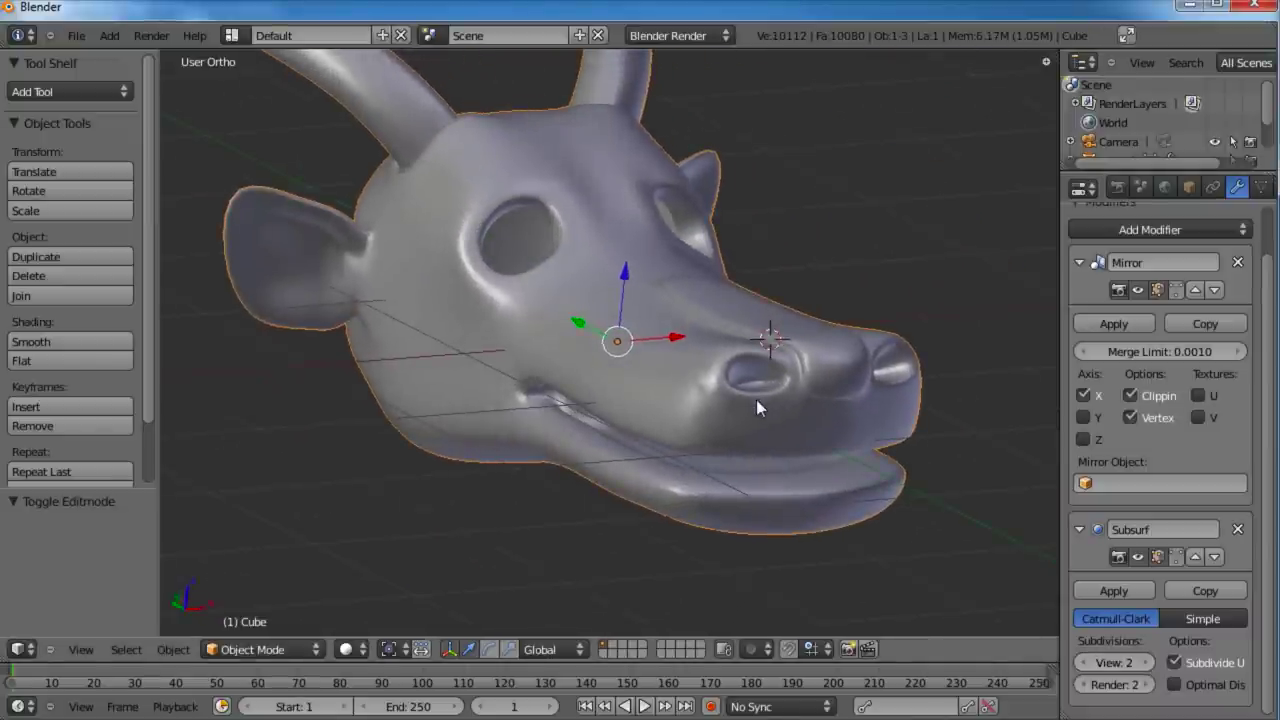
middle_drag(756, 399, 615, 339)
scroll(809, 448, up, 5)
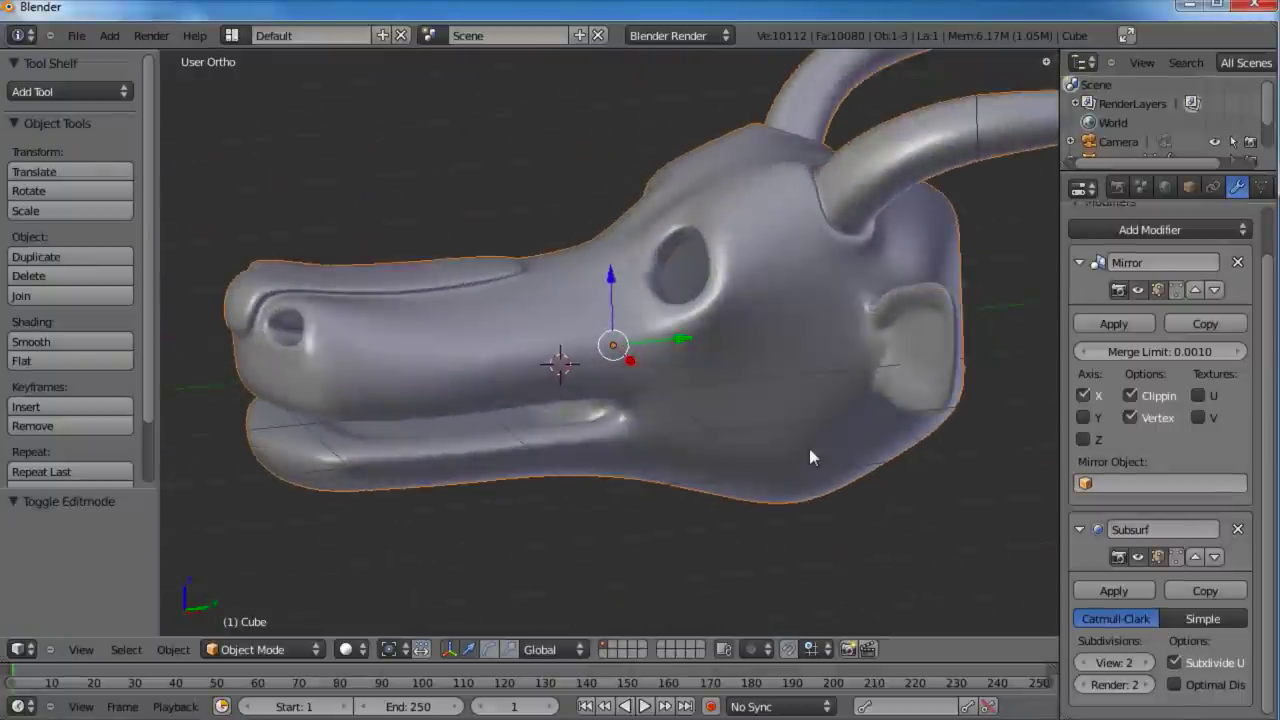
Step: In the right view, move the two upper rim vertices of the eye socket forward in vertex mode
key(Tab)
key(KP_3)
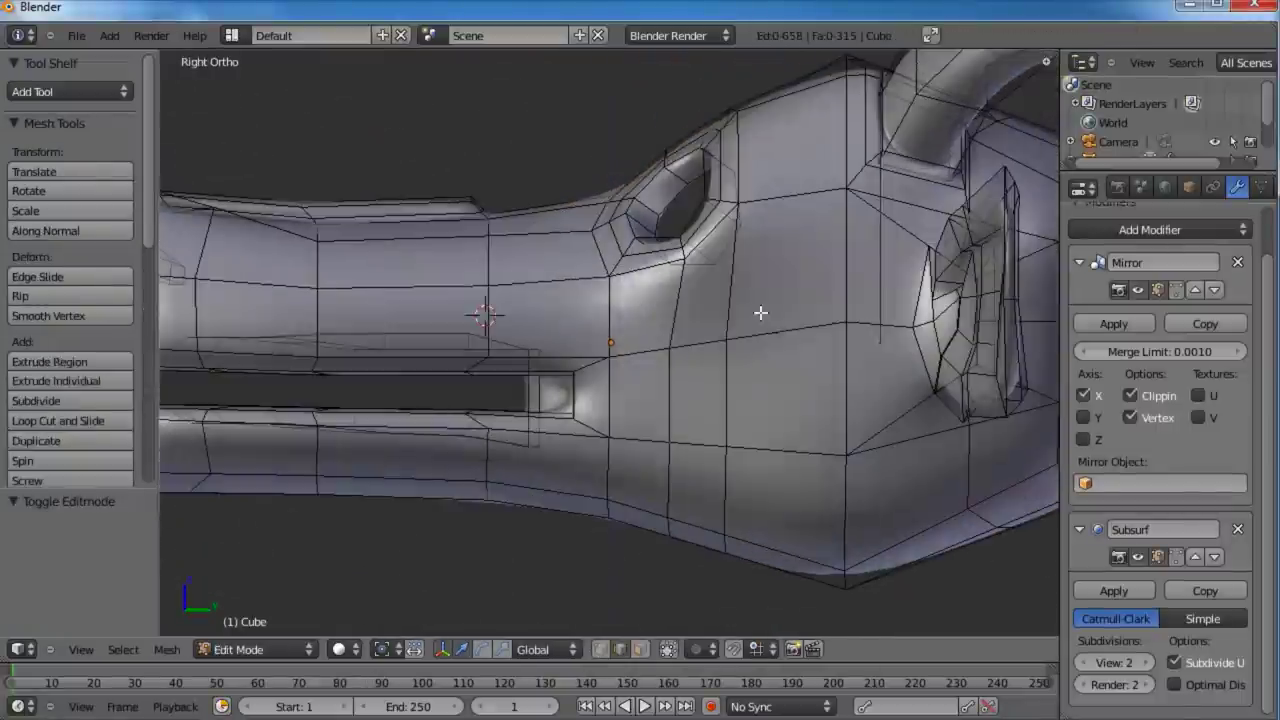
shift+middle_drag(761, 313, 720, 469)
scroll(720, 469, up, 4)
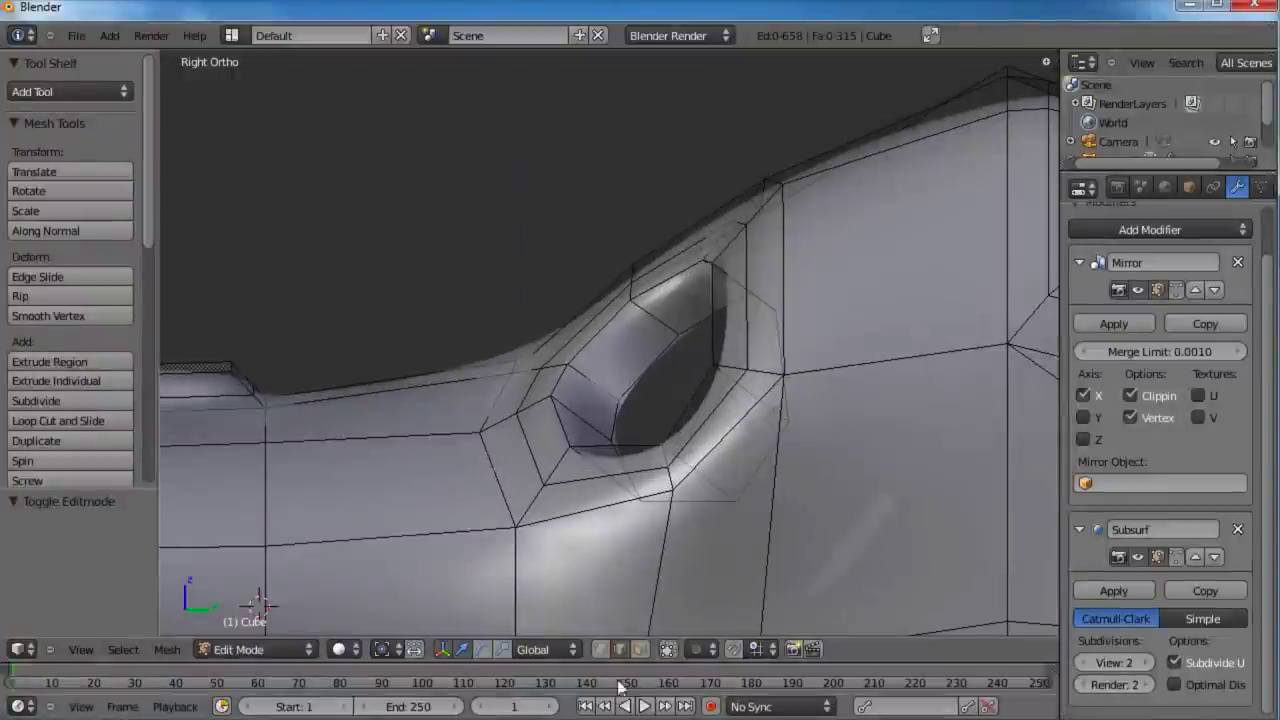
click(606, 648)
key(a)
key(a)
right_click(745, 222)
key(g)
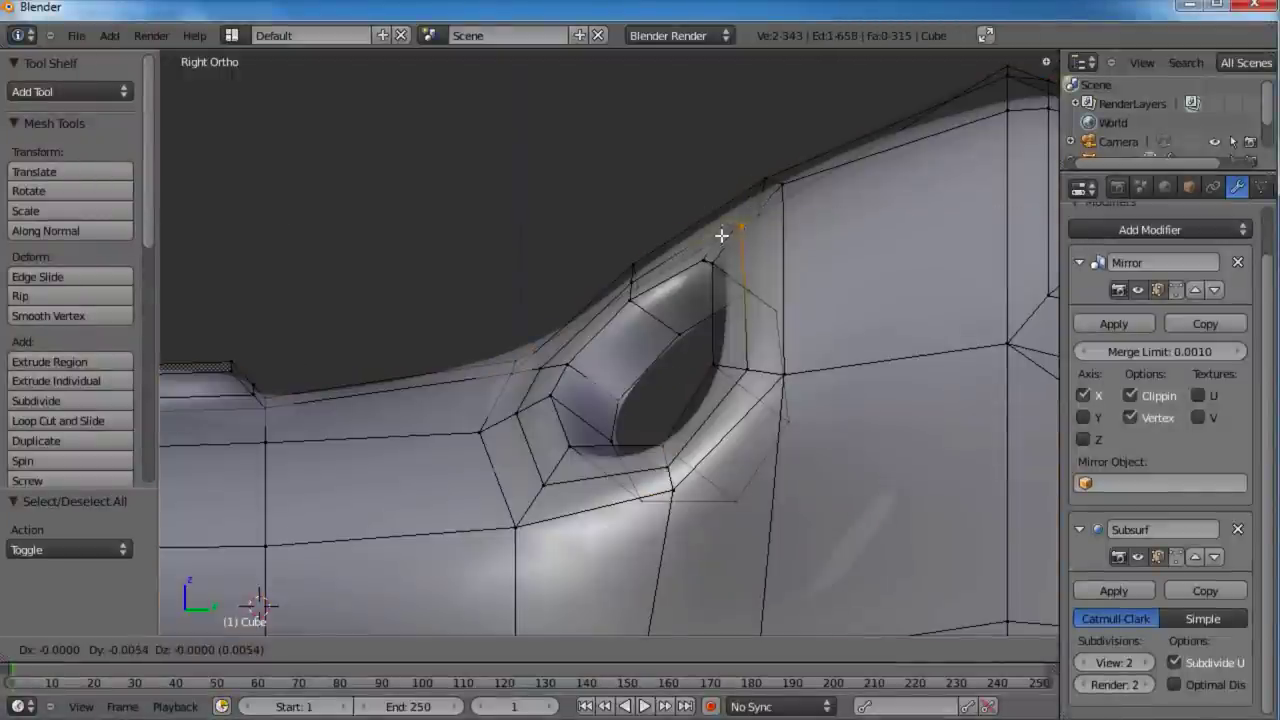
click(696, 224)
Step: Move the five brow vertices above the eye socket about -0.065 along Y and 0.074 along Z
key(a)
drag(727, 217, 688, 218)
key(g)
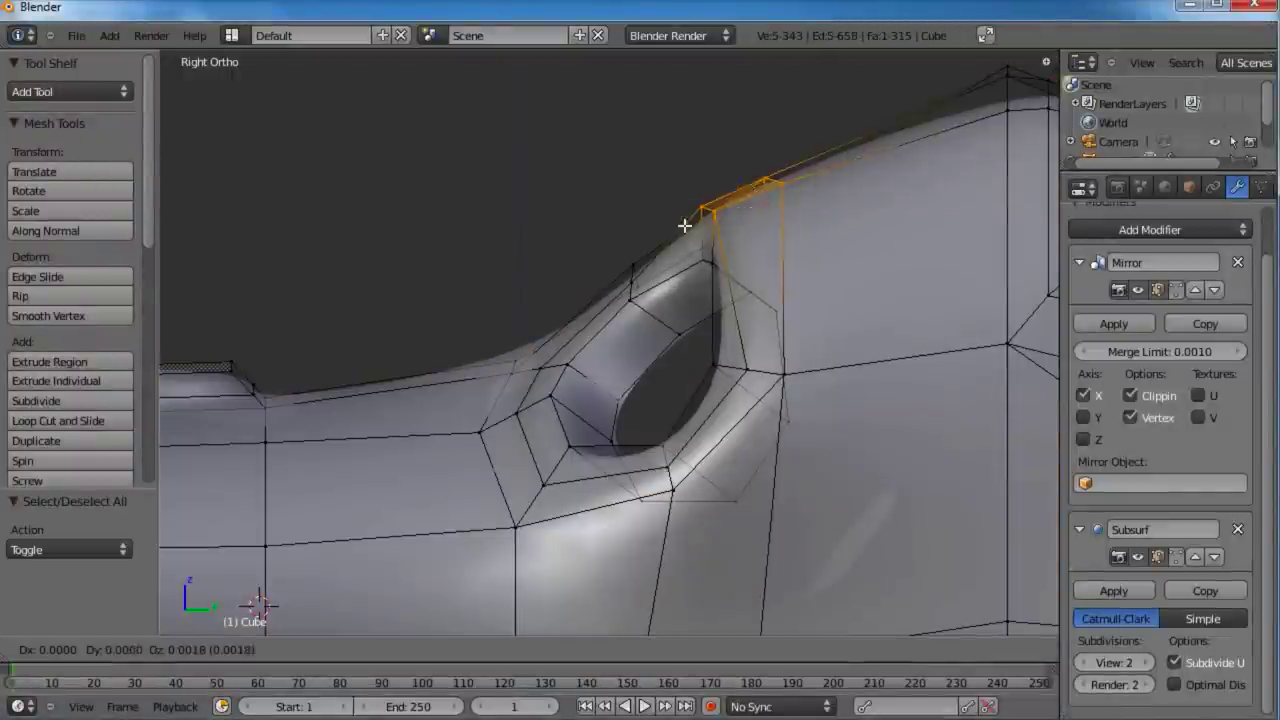
click(664, 199)
scroll(710, 238, down, 2)
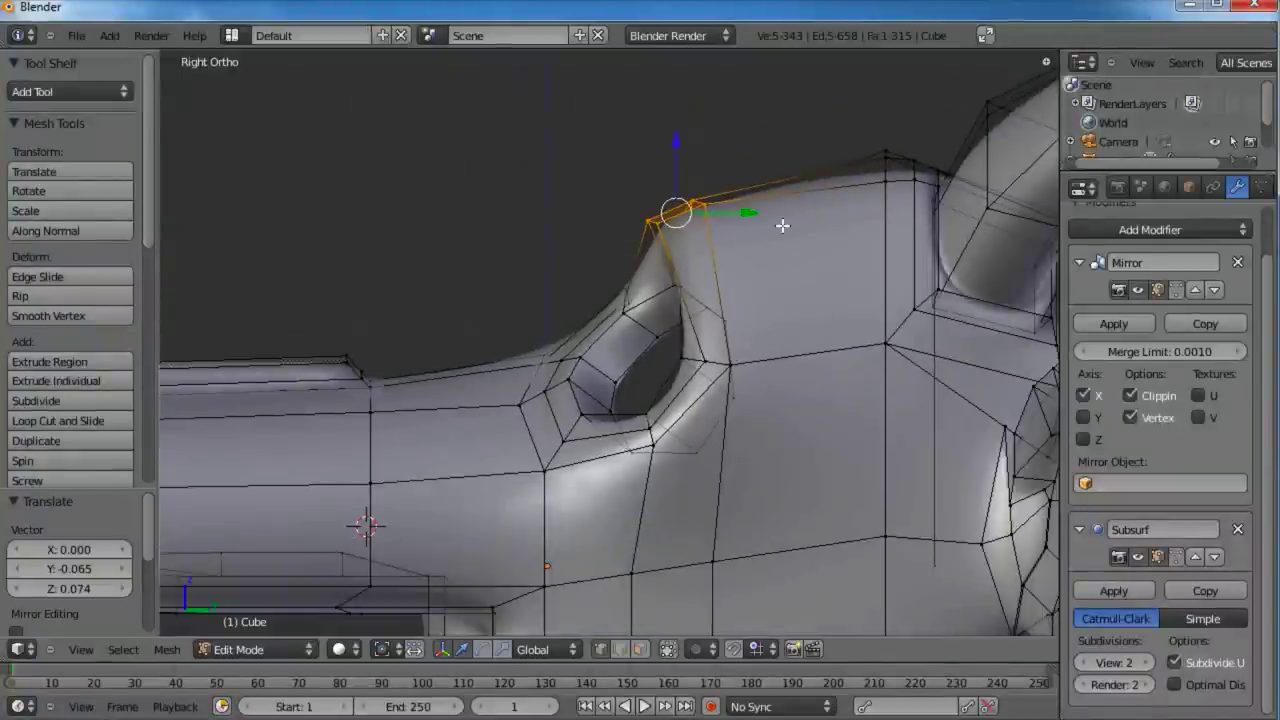
Step: Cut a new vertical edge loop through the head between the eye socket and the horn
key(ctrl+r)
click(786, 227)
click(782, 230)
key(a)
Step: Move the three rear brow vertices about -0.039 along Y and 0.119 along Z to form a brow ridge
key(b)
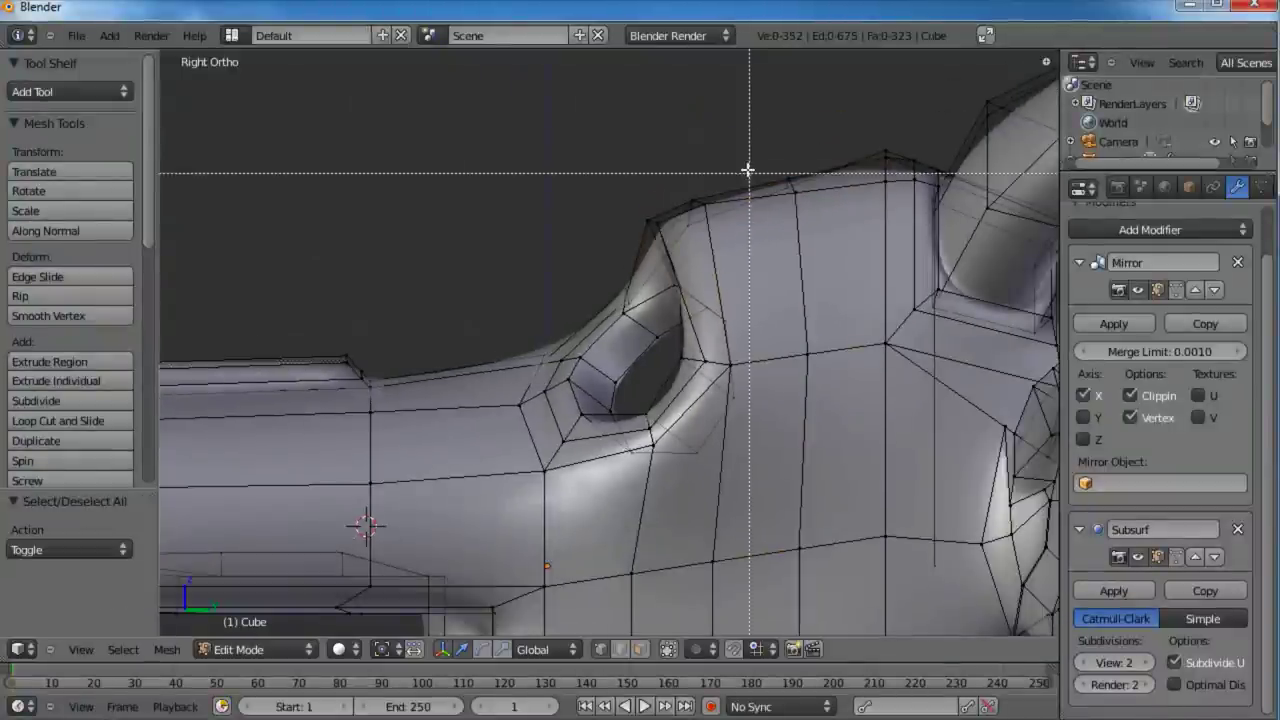
drag(747, 170, 679, 238)
key(g)
click(670, 200)
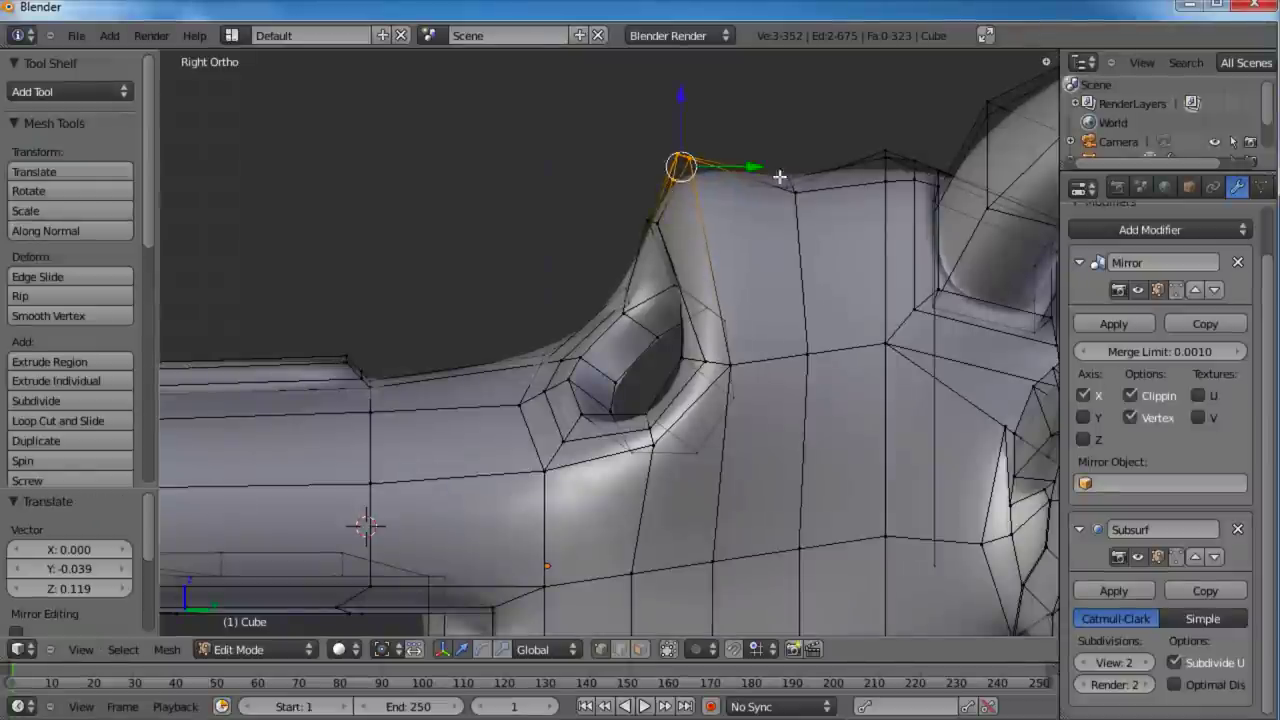
key(a)
Step: Move the top forehead vertices in front of the horn about -0.008 along Y and -0.031 along Z
click(877, 128)
right_click(883, 148)
key(g)
click(909, 174)
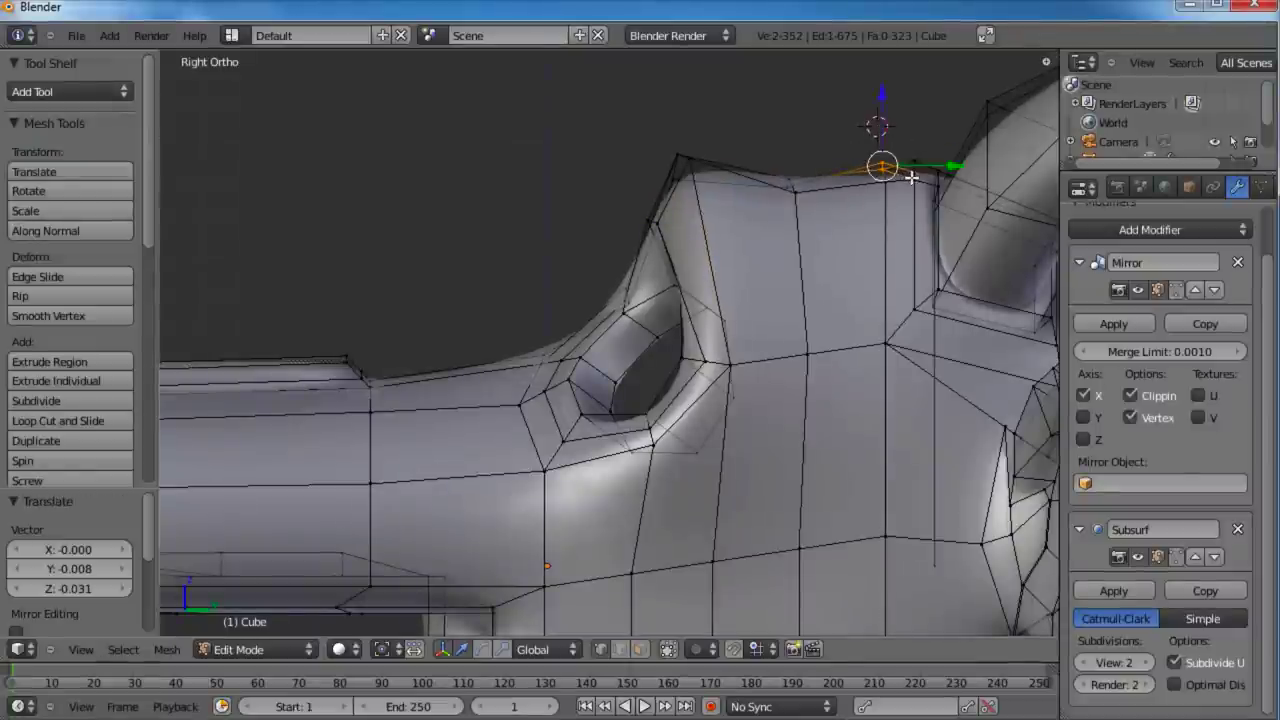
scroll(836, 303, down, 3)
key(a)
Step: Select the three faces at the back of the mouth cavity, push them backward along Y and scale them
middle_drag(735, 439, 717, 306)
key(a)
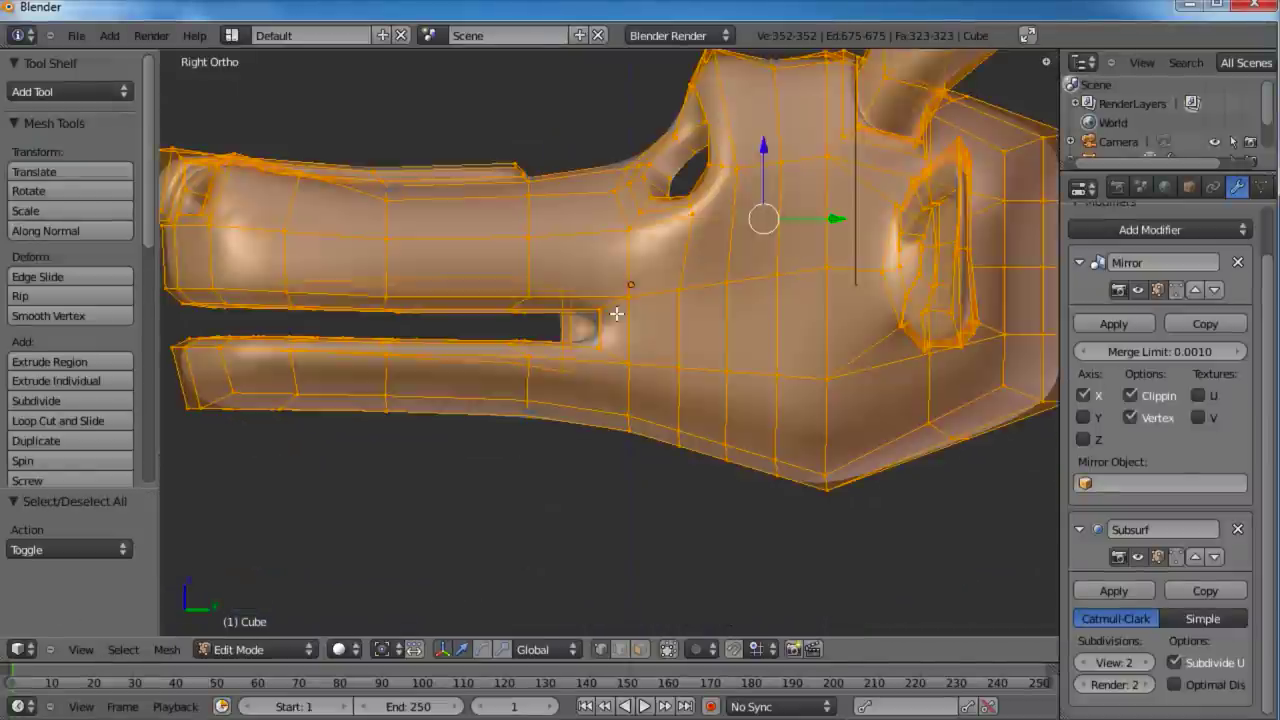
scroll(586, 303, up, 5)
middle_drag(586, 303, 678, 334)
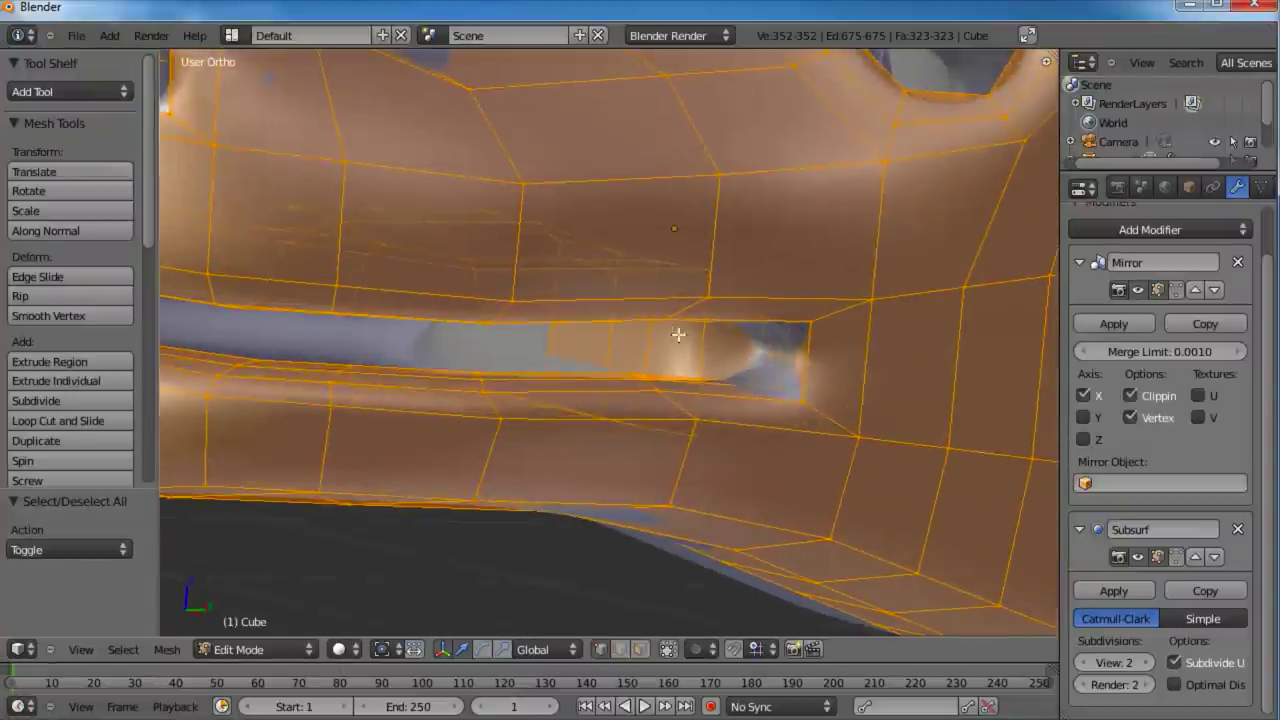
right_click(598, 348)
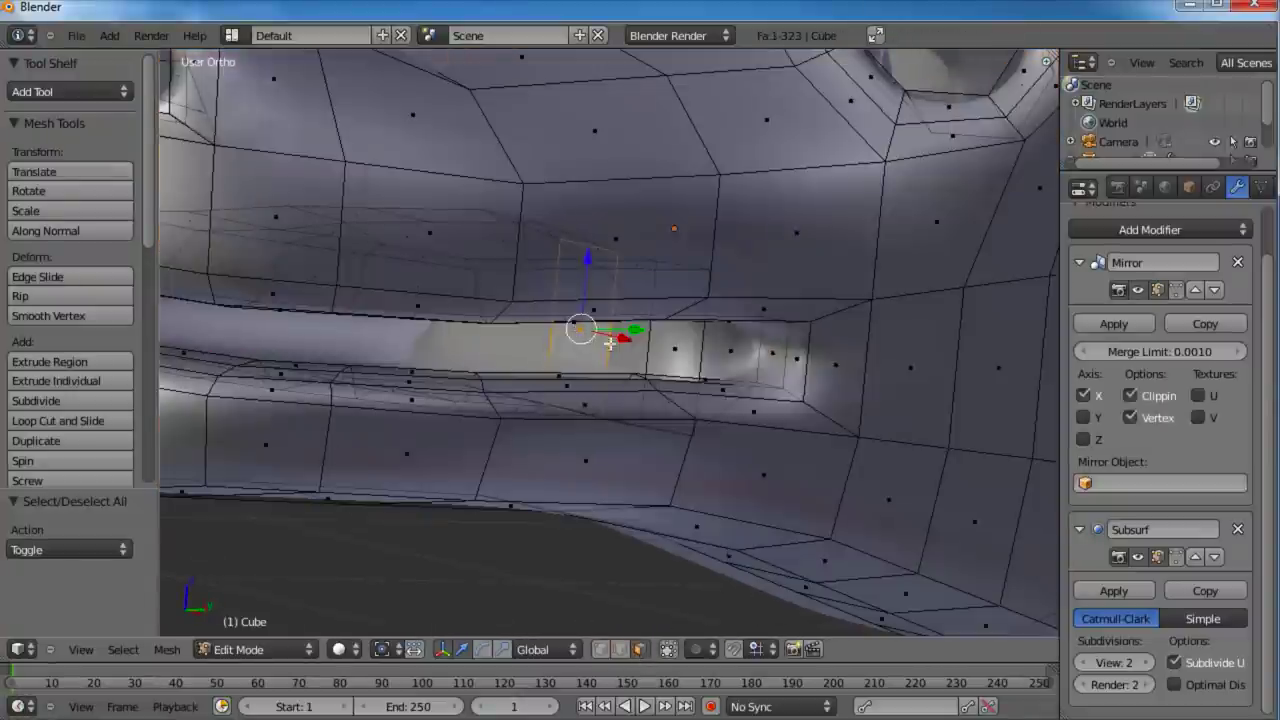
shift+right_click(674, 352)
middle_drag(801, 346, 745, 362)
drag(631, 363, 680, 361)
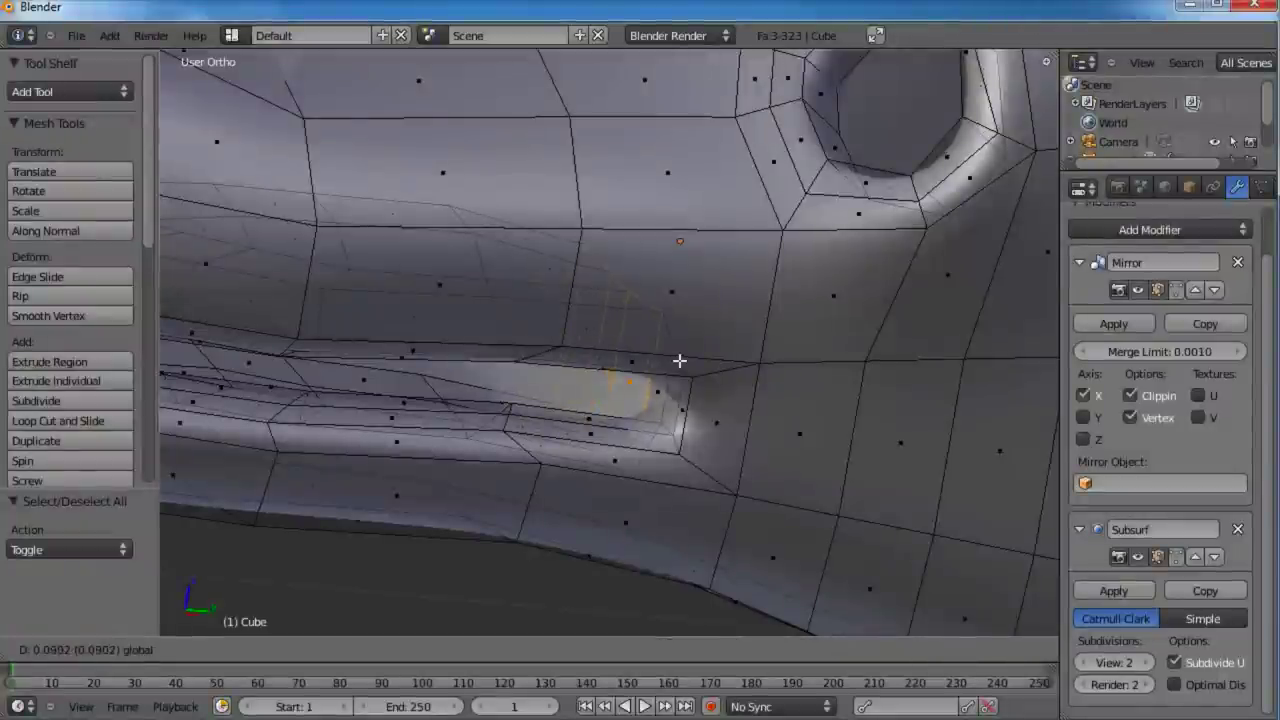
click(726, 359)
key(s)
click(725, 362)
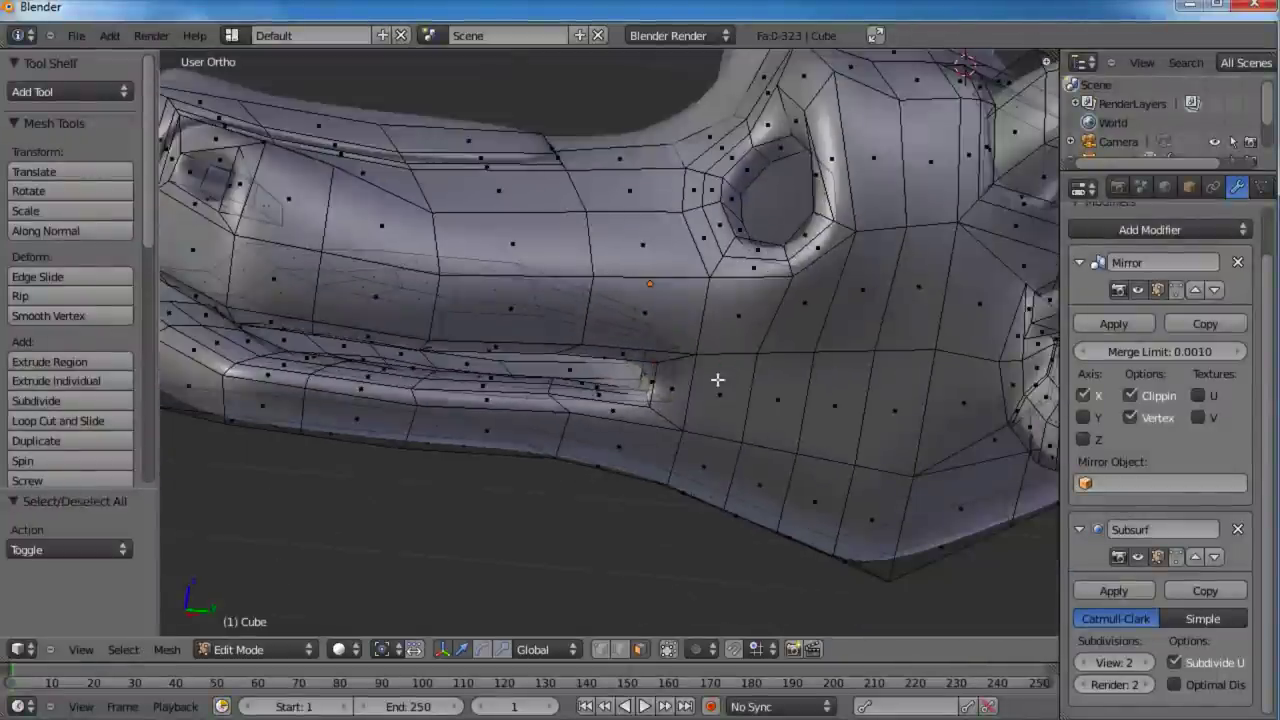
Step: Examine the brow ridge, eye sockets and snout of the smoothed head from several angles
key(Tab)
middle_drag(701, 389, 678, 412)
scroll(678, 412, down, 5)
middle_drag(714, 354, 573, 477)
scroll(624, 449, up, 6)
key(Tab)
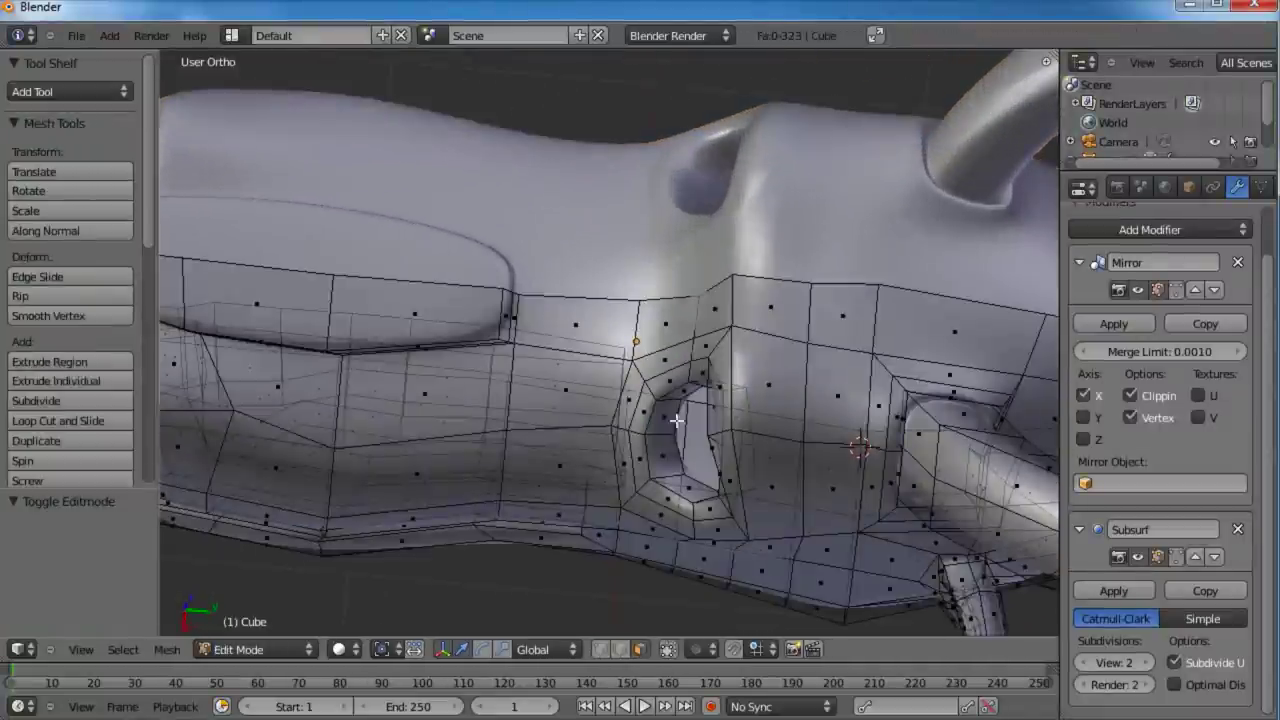
middle_drag(680, 505, 744, 473)
key(Tab)
scroll(820, 336, up, 3)
Step: Place the 3D cursor just behind the eye socket, positioning it in the top and right views
key(KP_7)
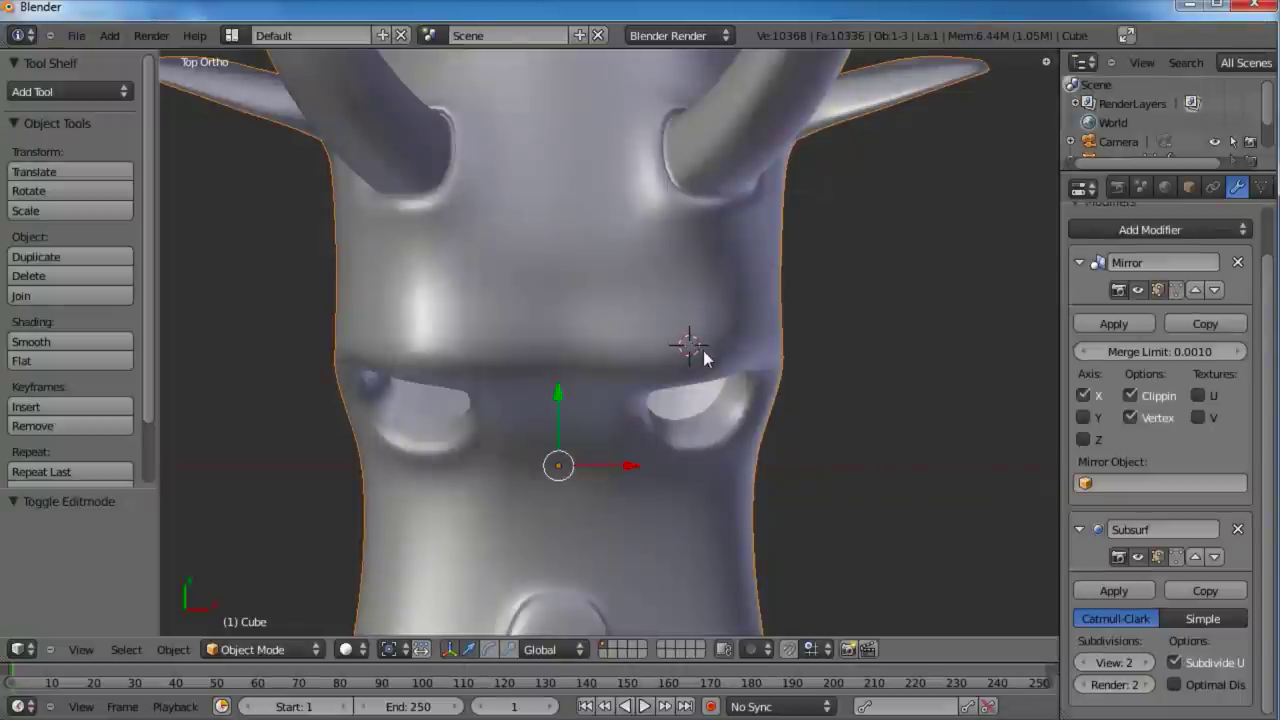
key(KP_3)
shift+middle_drag(702, 350, 665, 396)
scroll(636, 388, up, 2)
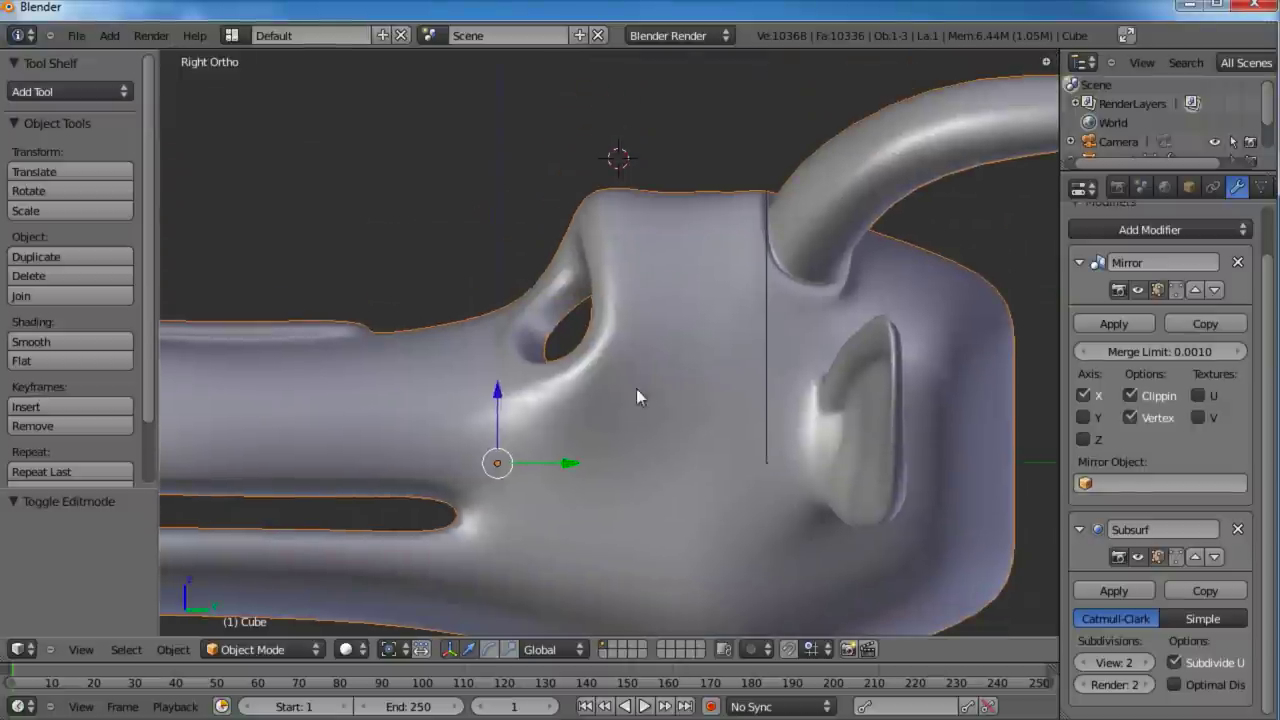
middle_drag(612, 322, 695, 351)
key(KP_3)
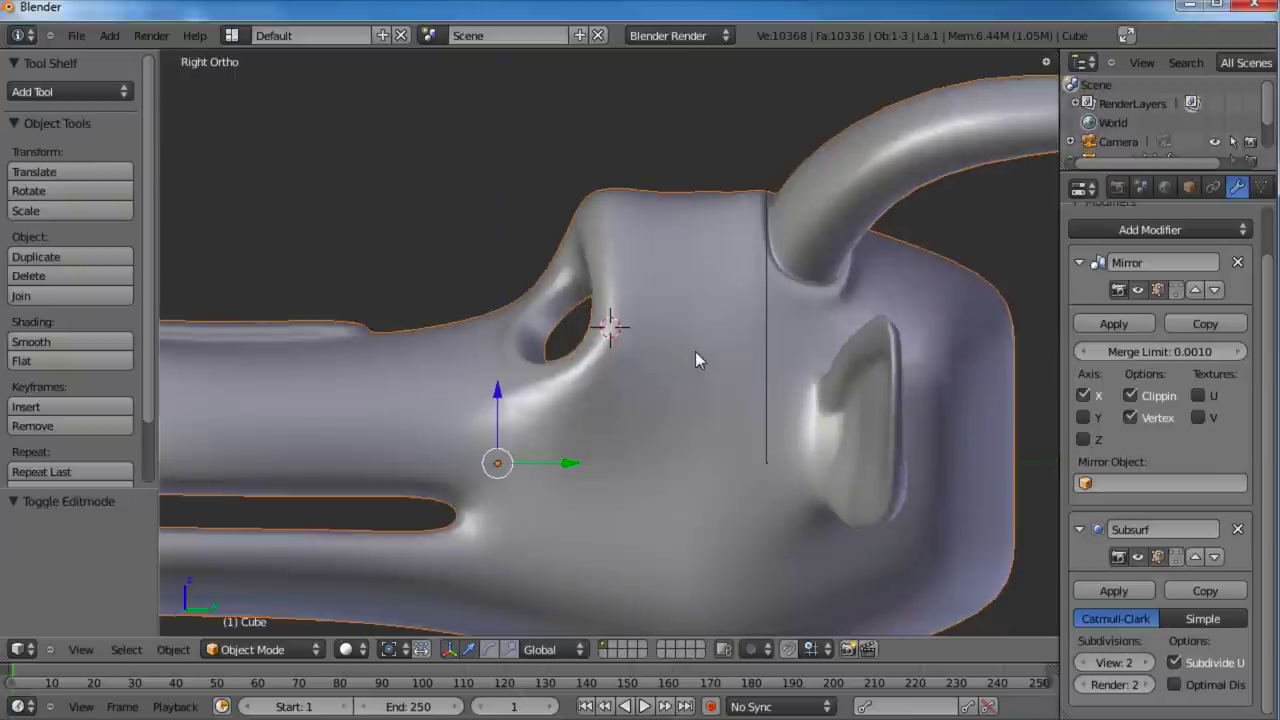
Step: Add a UV sphere with 16 segments at the 3D cursor by the eye socket
key(shift+a)
mouse_move(697, 358)
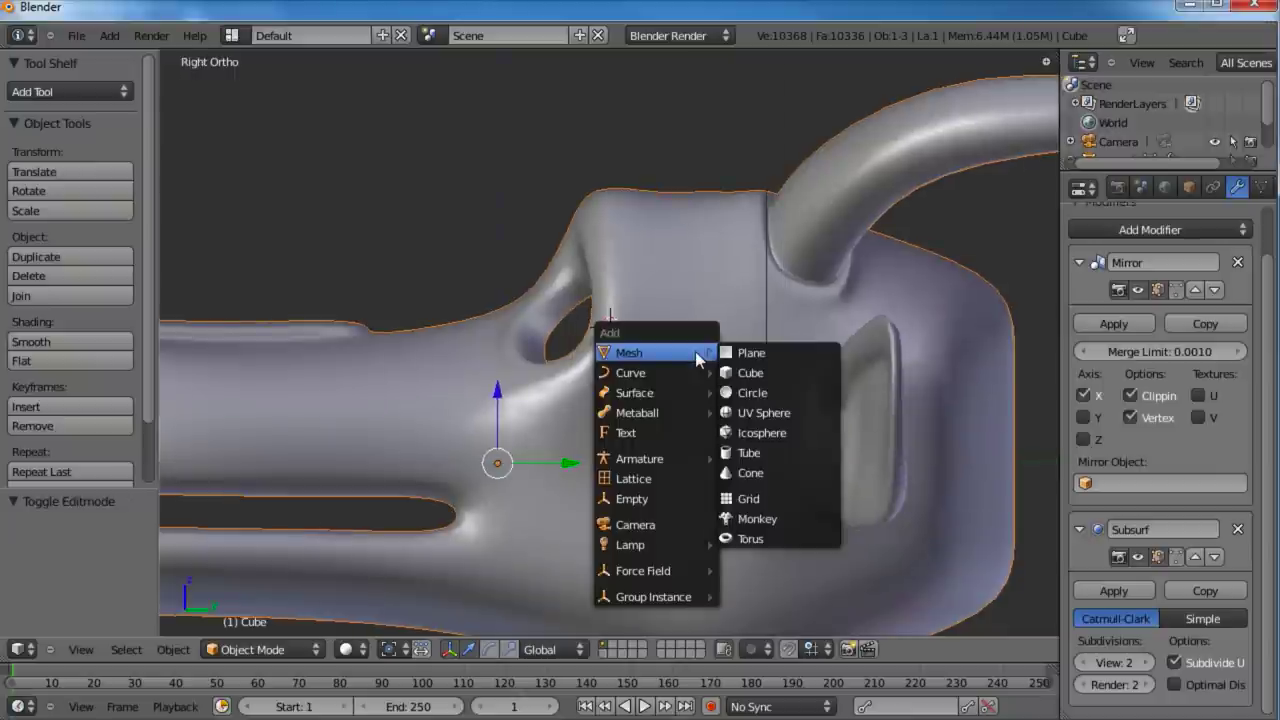
click(778, 414)
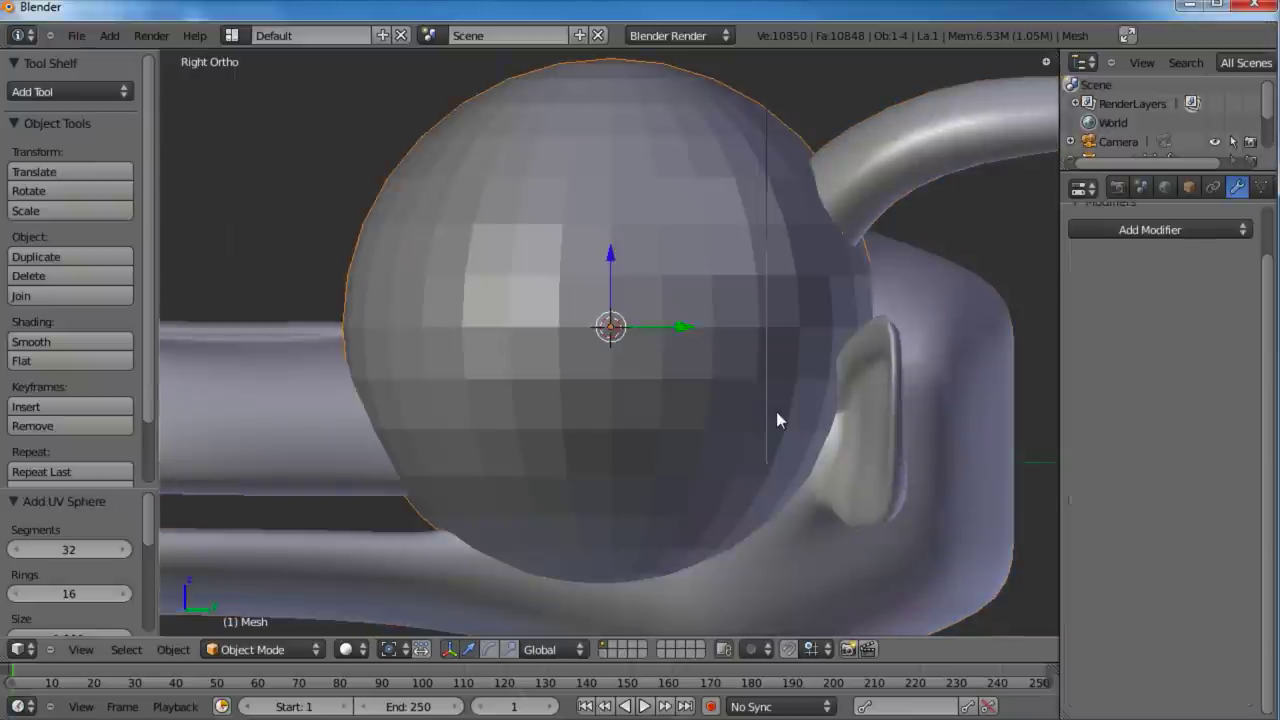
click(60, 549)
text(16)
key(Return)
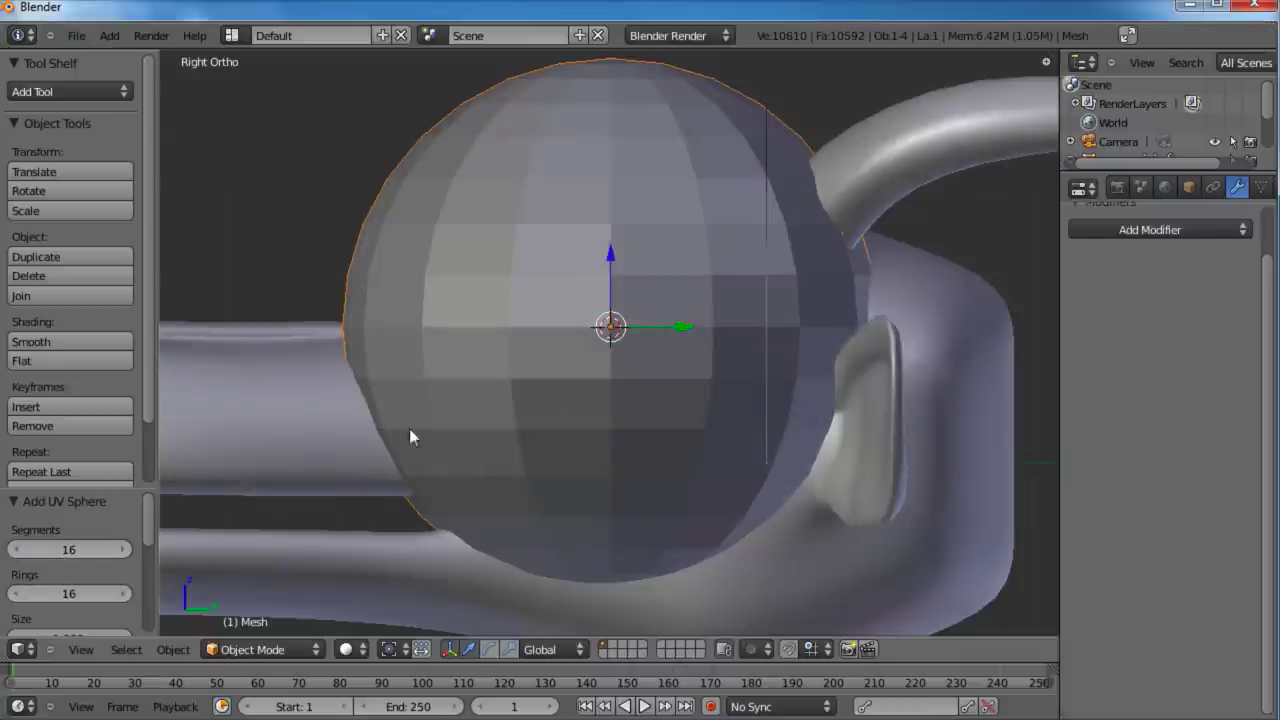
Step: Scale the sphere's mesh down to about 0.2 in Edit Mode and rotate it 90 degrees in the side view
key(Tab)
key(s)
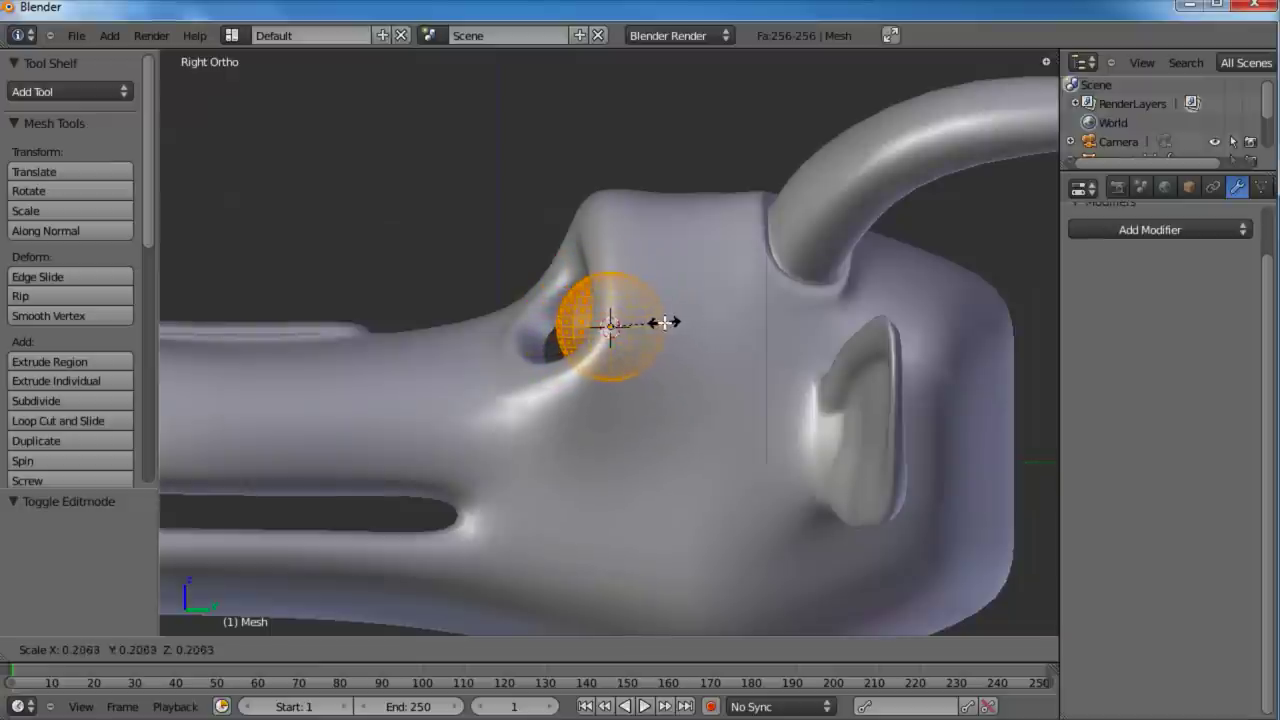
click(664, 322)
key(a)
text(a)
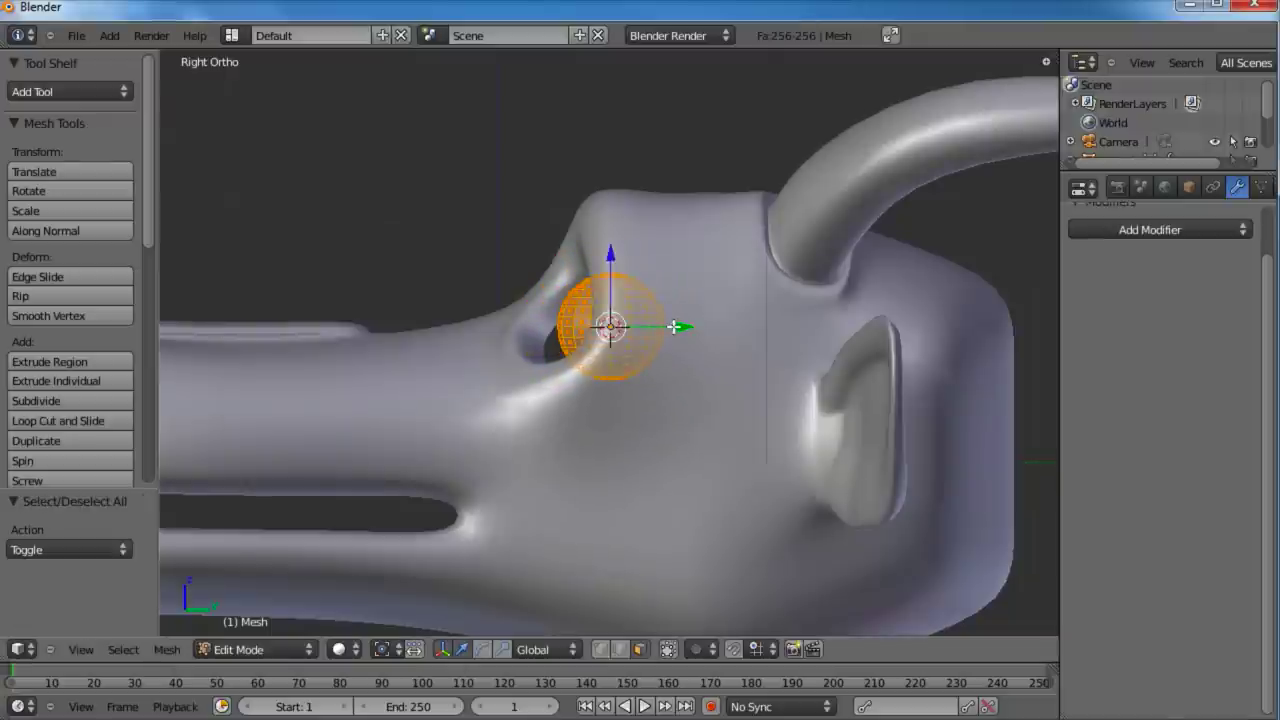
text(r90)
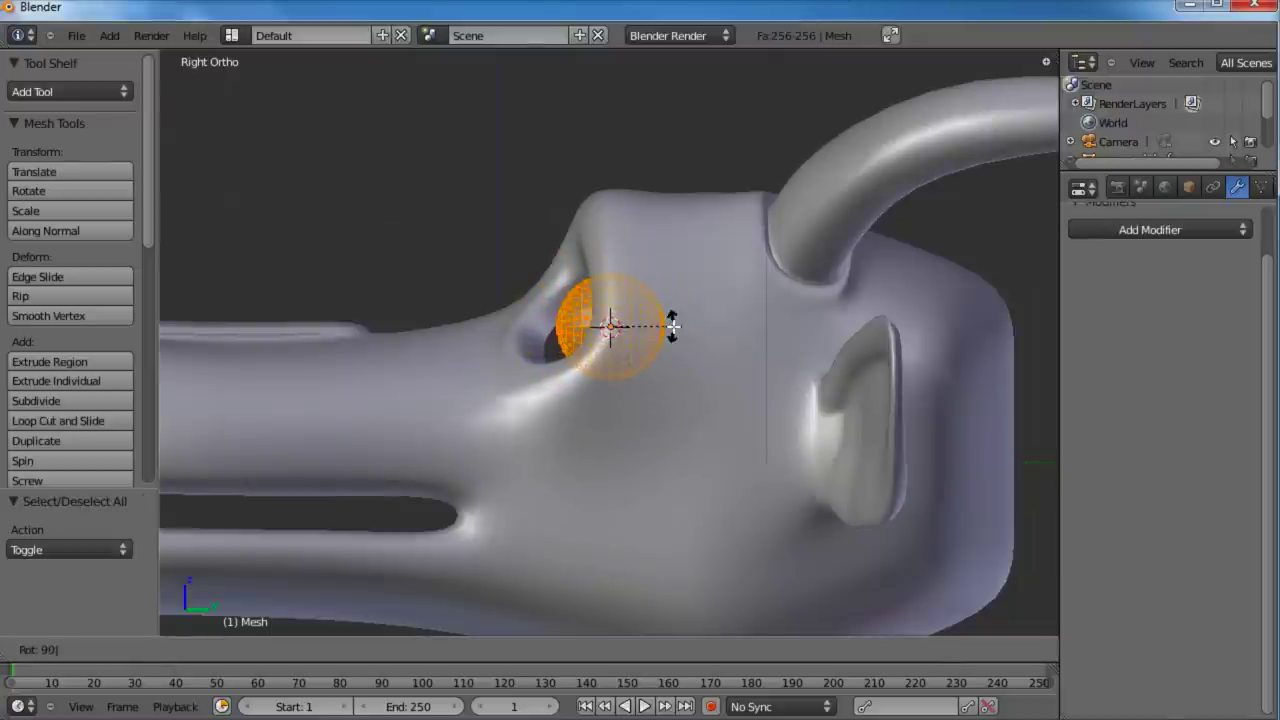
key(Return)
key(Tab)
Step: Shade the eyeball smooth, shift it slightly forward along Y and scale it to fit the eye socket
middle_drag(586, 334, 689, 451)
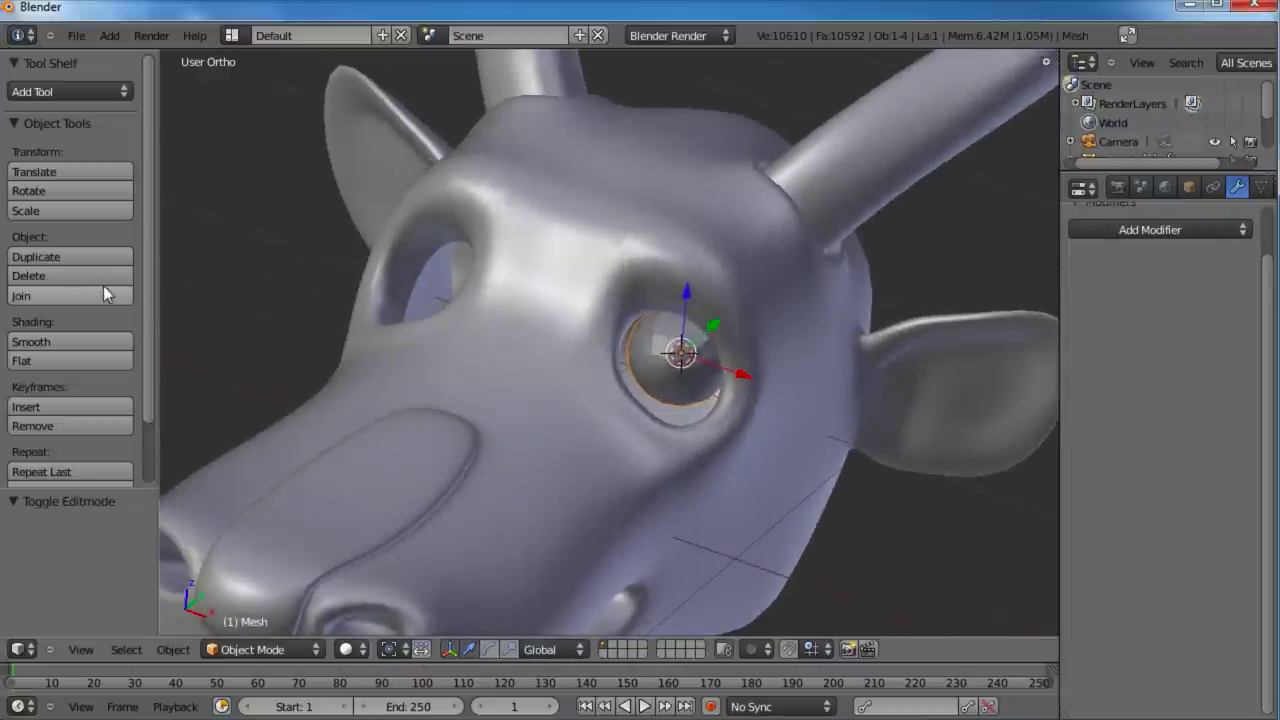
click(72, 340)
middle_drag(555, 398, 435, 292)
drag(687, 344, 682, 344)
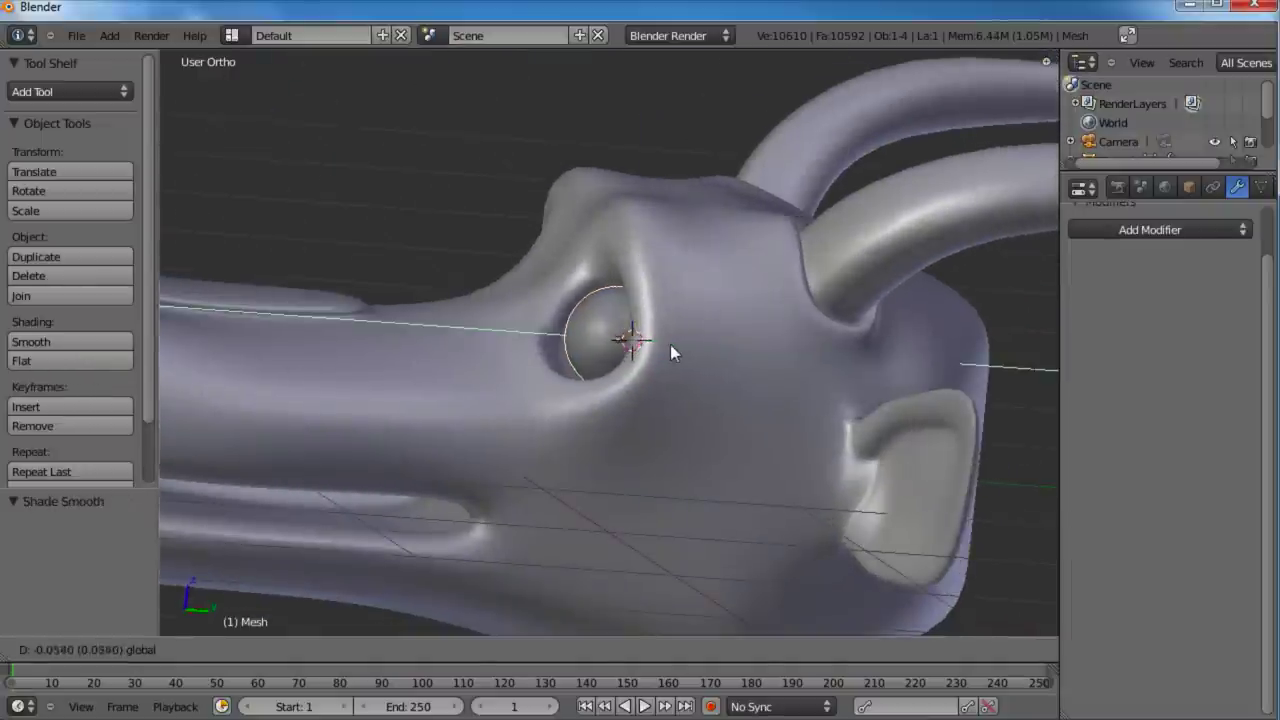
click(670, 352)
middle_drag(670, 352, 630, 480)
key(s)
click(692, 392)
Step: Edit the head mesh and move two inner faces of the lower eye rim slightly toward the eyeball
key(a)
right_click(747, 435)
scroll(750, 390, down, 2)
scroll(654, 421, up, 6)
key(Tab)
scroll(622, 477, up, 2)
right_click(530, 464)
key(g)
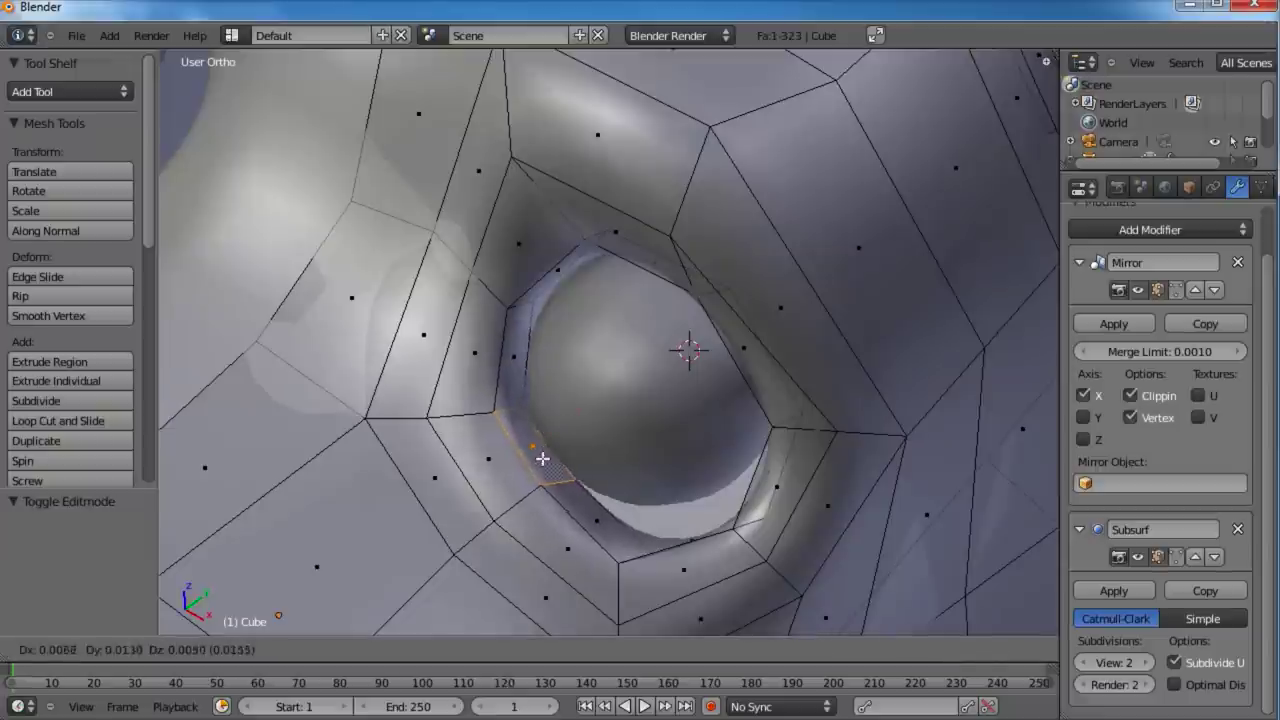
click(545, 452)
right_click(601, 531)
key(g)
click(606, 526)
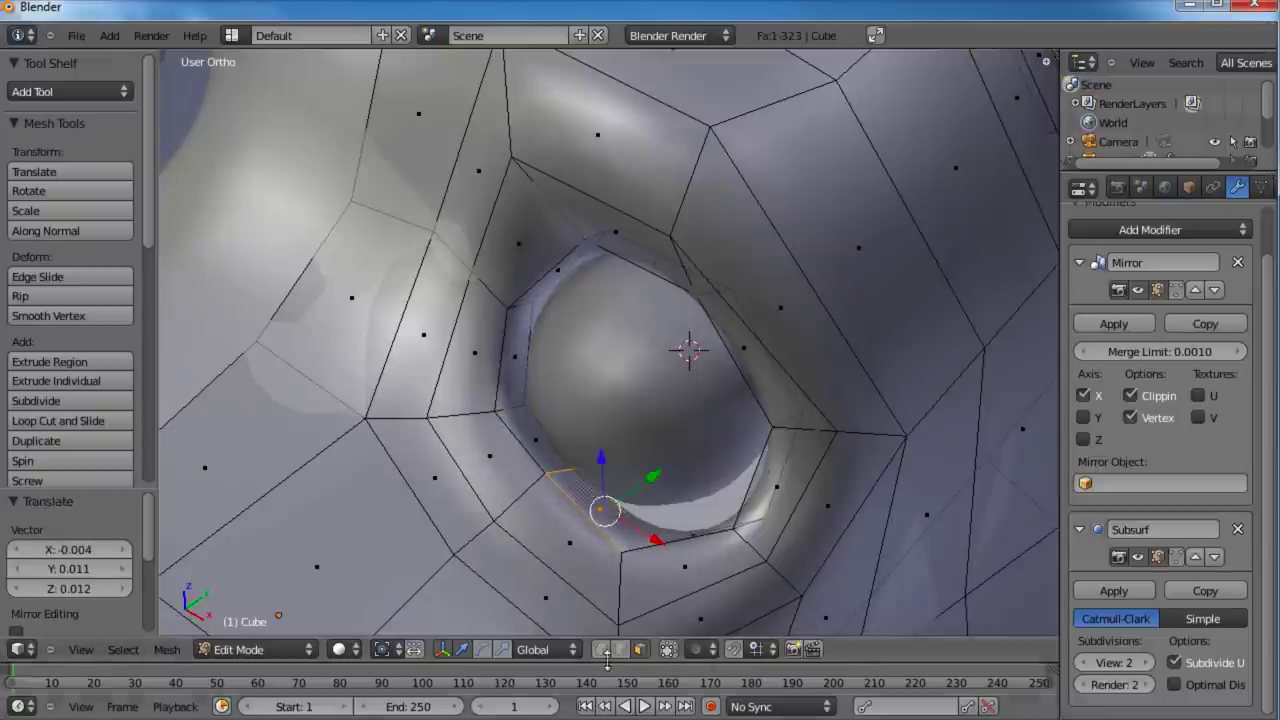
Step: Move the two inner edges at the outer part of the lower eye rim up against the eyeball
key(a)
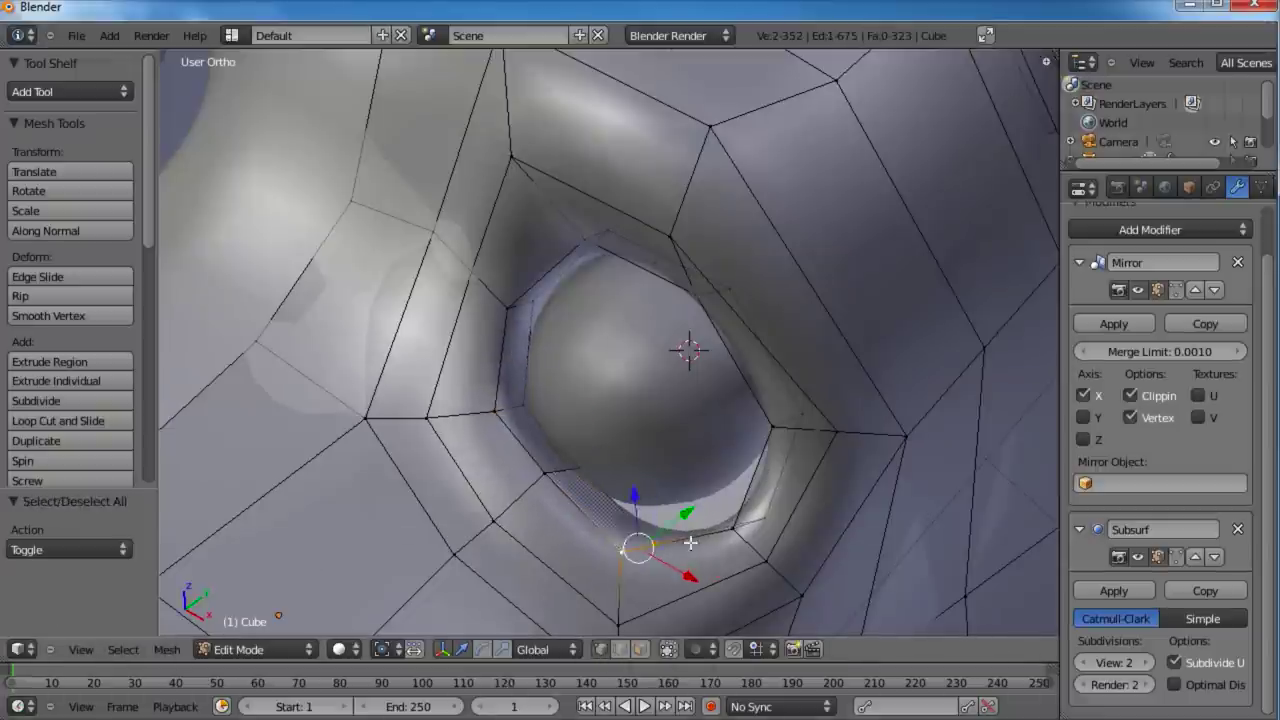
key(g)
click(695, 511)
middle_drag(727, 529, 893, 438)
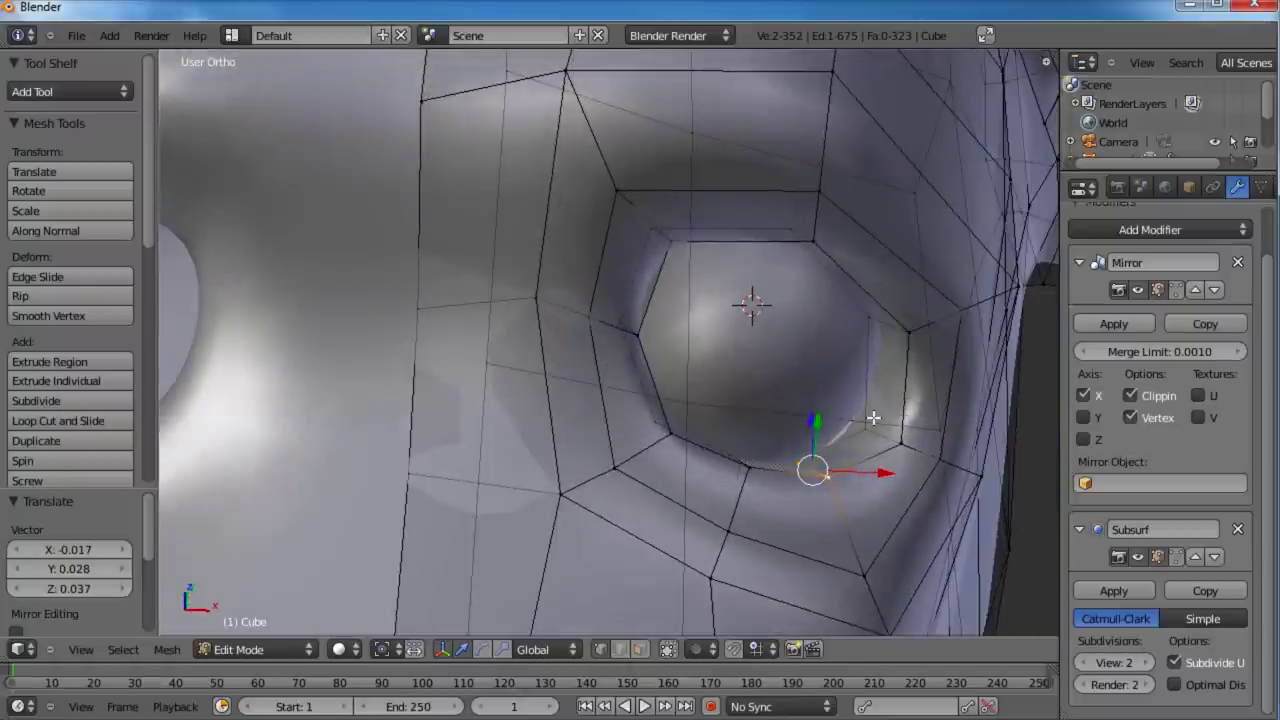
right_click(874, 418)
right_click(908, 451)
key(g)
click(892, 439)
Step: Lower the inner edge of the upper eye rim and shift it about -0.047 along Y toward the eyeball
shift+middle_drag(811, 391, 674, 438)
key(g)
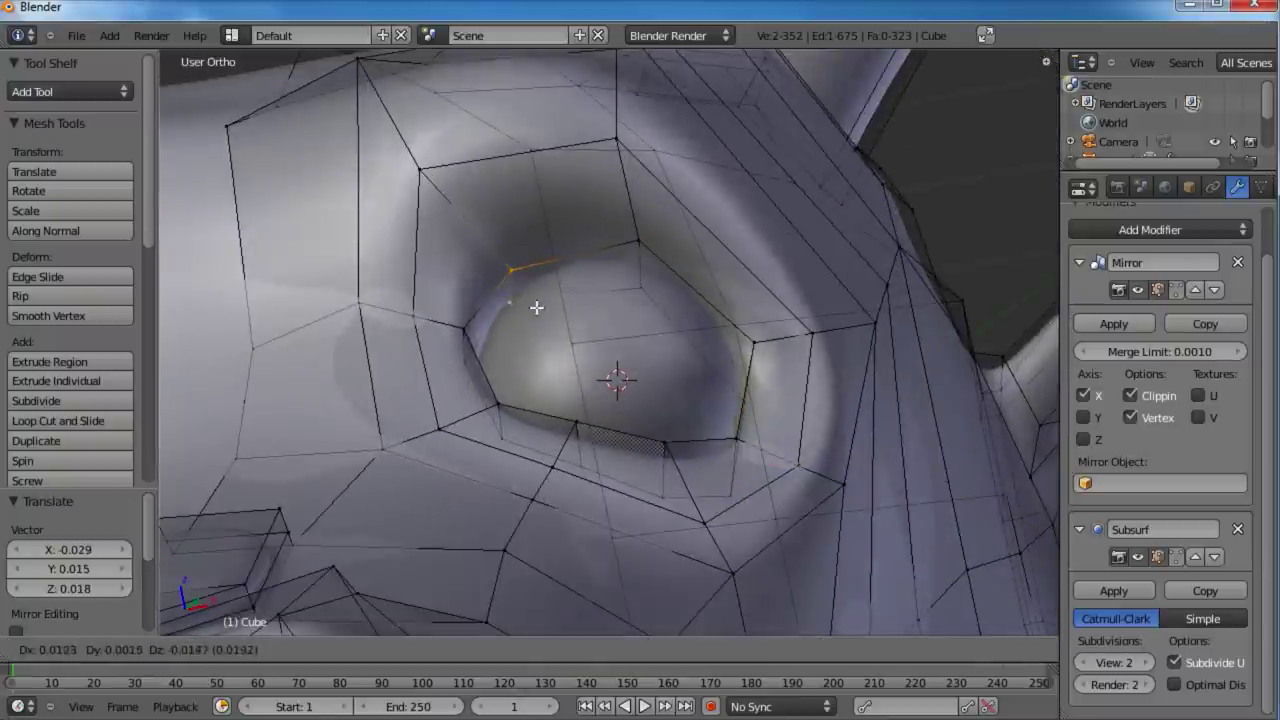
click(726, 303)
middle_drag(726, 303, 418, 366)
middle_drag(558, 318, 592, 474)
drag(471, 358, 449, 385)
Step: Shift the next upper eye rim edge about -0.063 along Y and pull the outer corner edge in over the eyeball
right_click(458, 456)
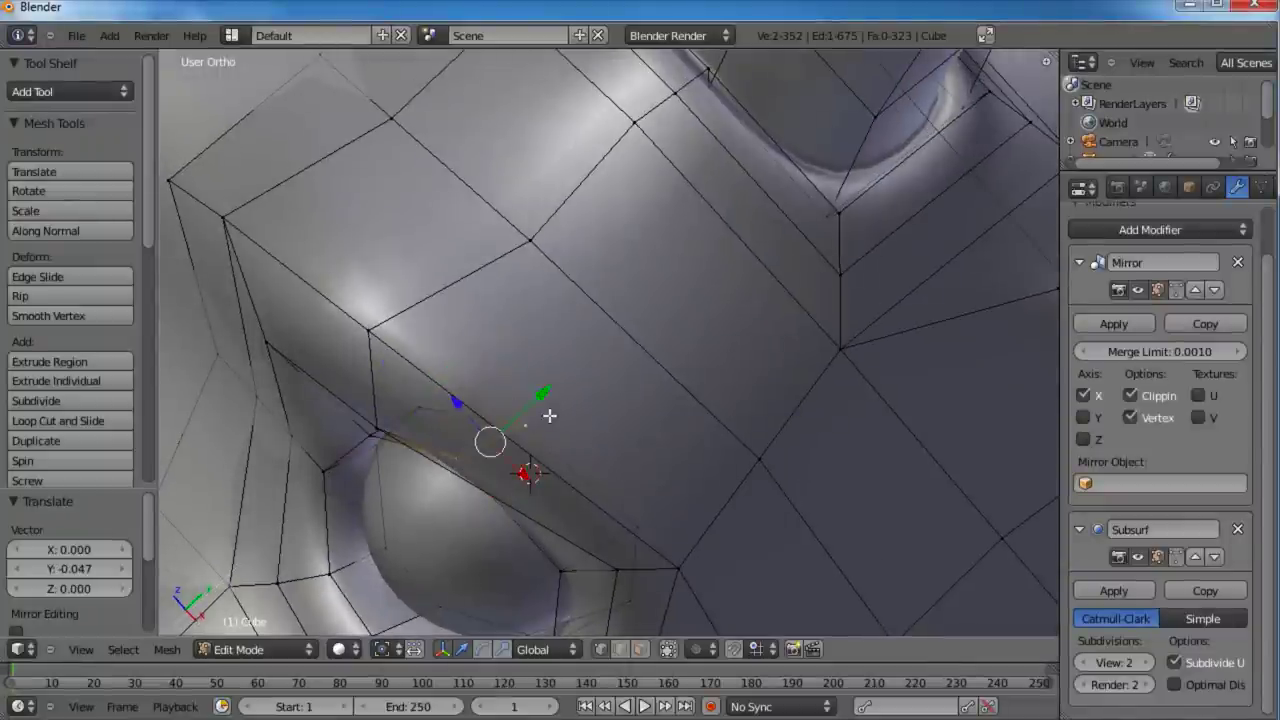
key(g)
key(y)
click(520, 420)
middle_drag(520, 420, 497, 366)
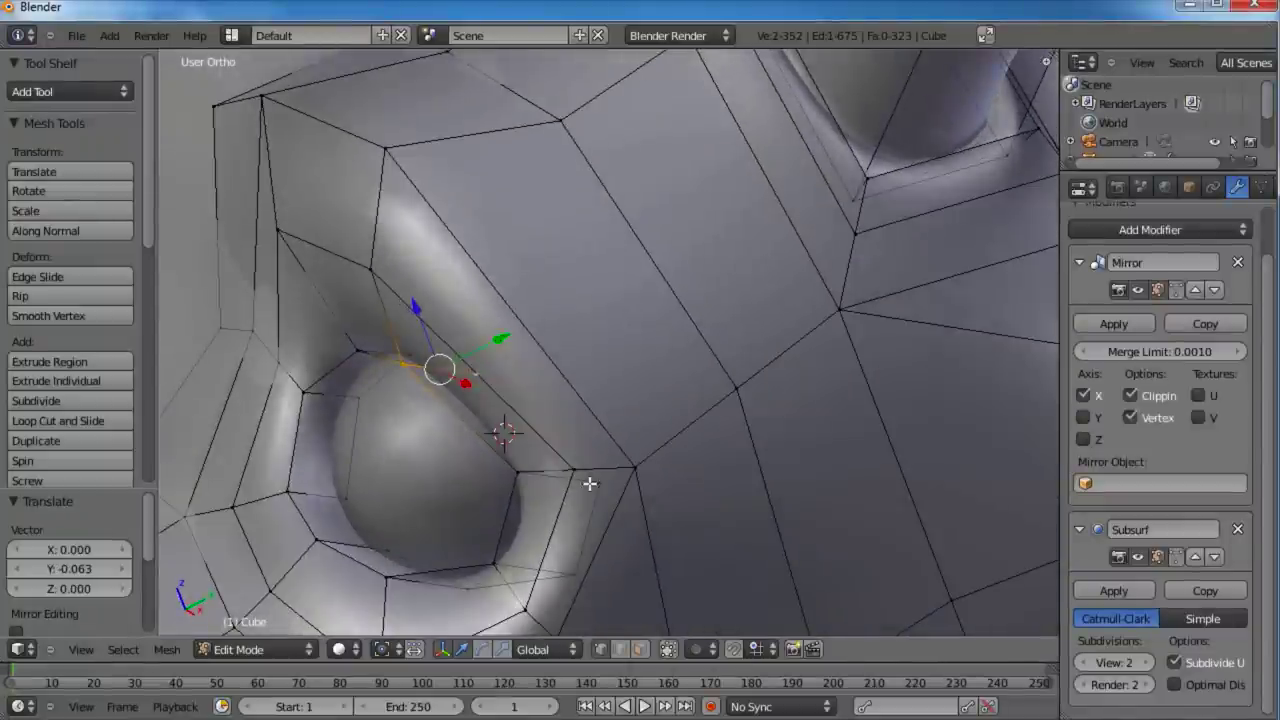
key(g)
click(506, 480)
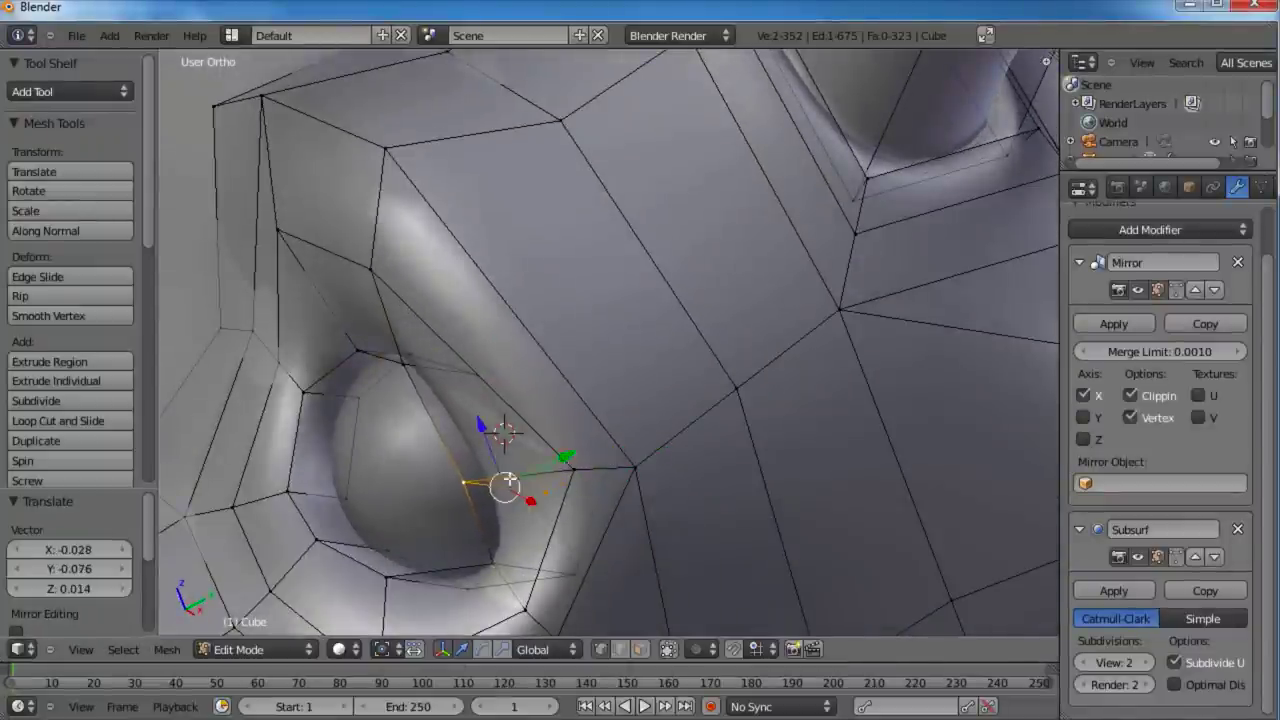
Step: Adjust the vertices at the inner corner of the eye rim so it hugs the eyeball
middle_drag(506, 480, 684, 451)
middle_drag(503, 384, 497, 500)
key(g)
click(386, 534)
key(g)
click(400, 515)
scroll(423, 480, down, 5)
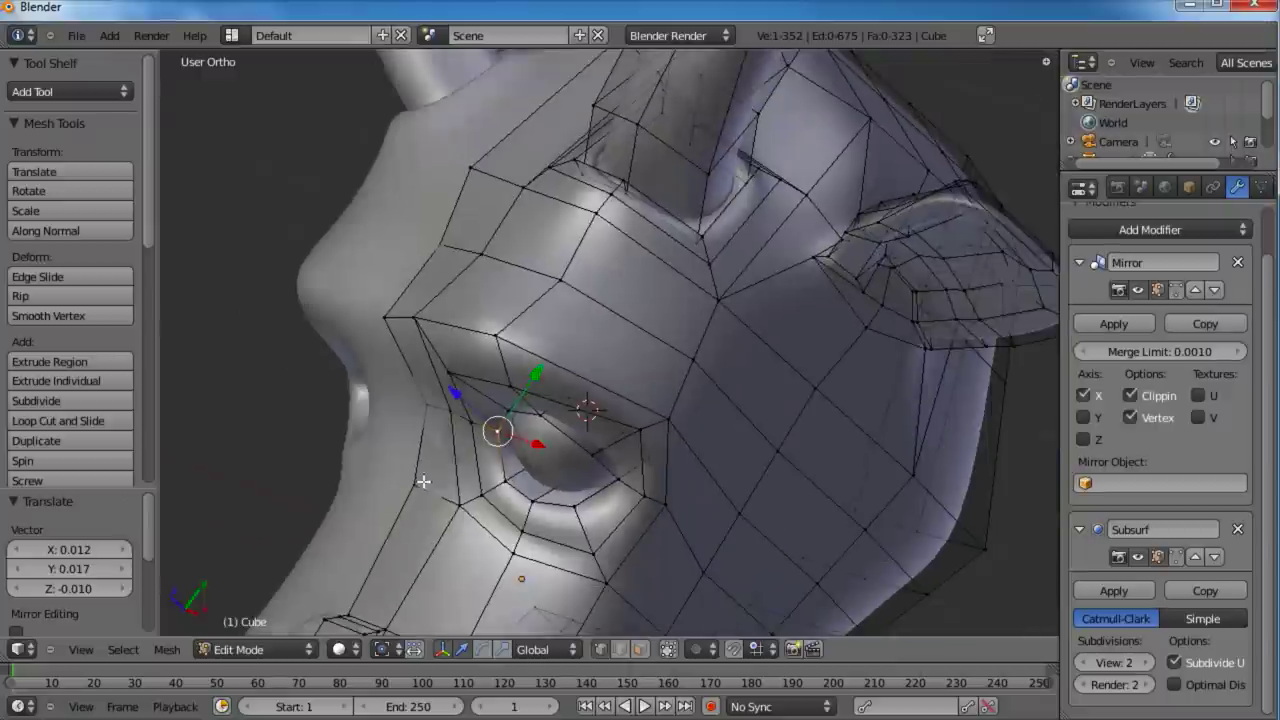
Step: Nudge the upper eye rim geometry closer to the eyeball and leave Edit Mode
middle_drag(423, 480, 708, 342)
key(a)
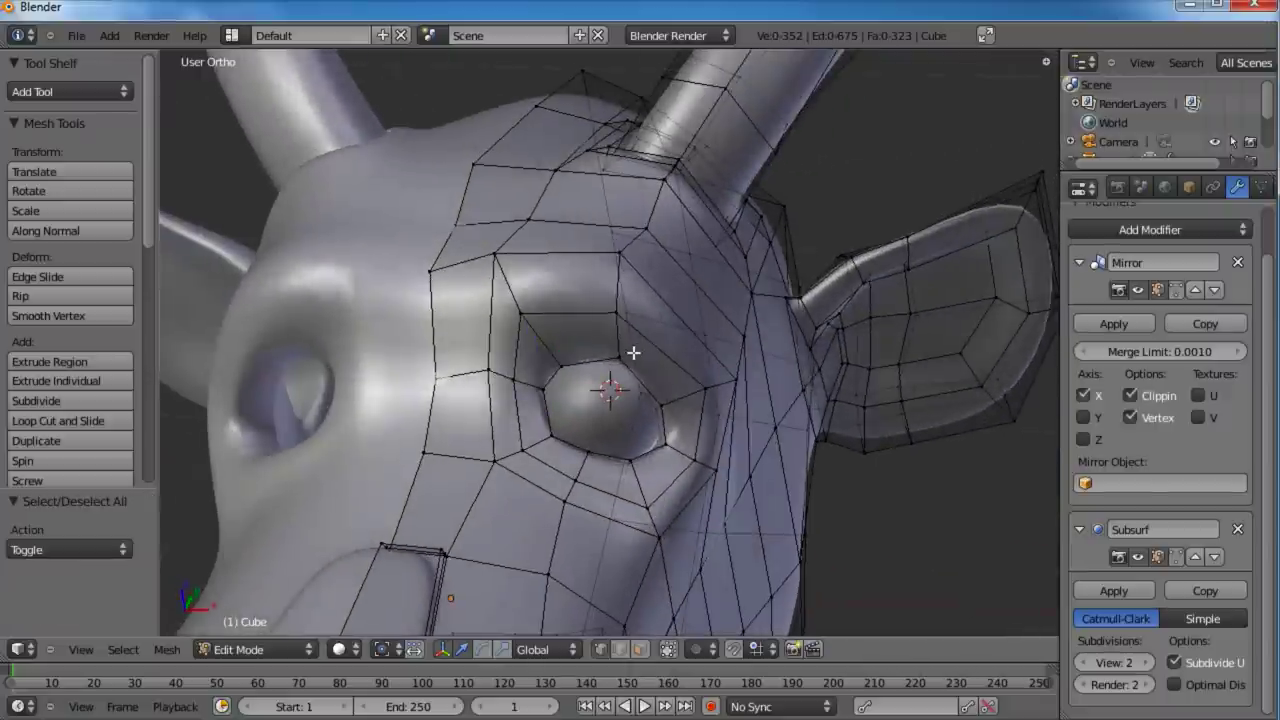
key(g)
click(606, 374)
mouse_move(606, 374)
middle_down()
mouse_move(557, 374)
mouse_move(645, 363)
mouse_move(647, 306)
mouse_move(728, 400)
mouse_move(597, 393)
middle_up()
key(g)
click(557, 374)
key(Tab)
scroll(557, 374, down, 5)
scroll(585, 397, up, 4)
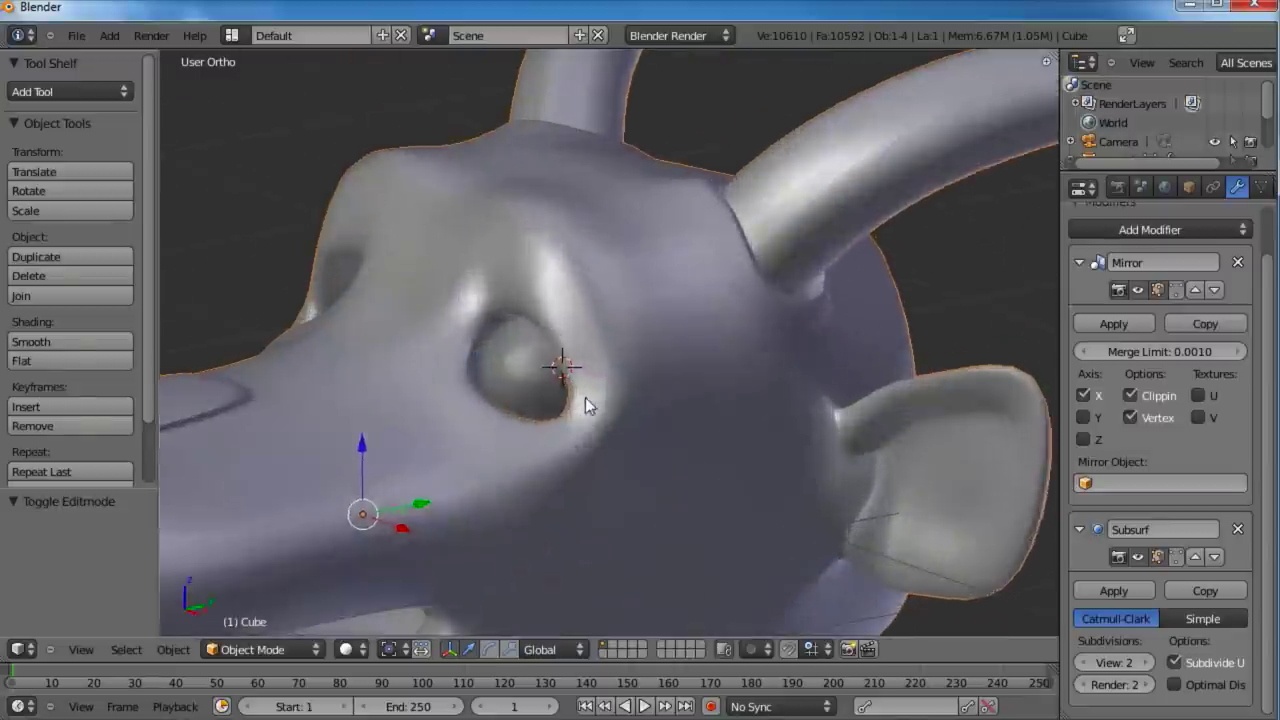
Step: Raise the row of vertices at the lower outer corner of the eye by about 0.04 along Z
key(Tab)
scroll(588, 416, up, 3)
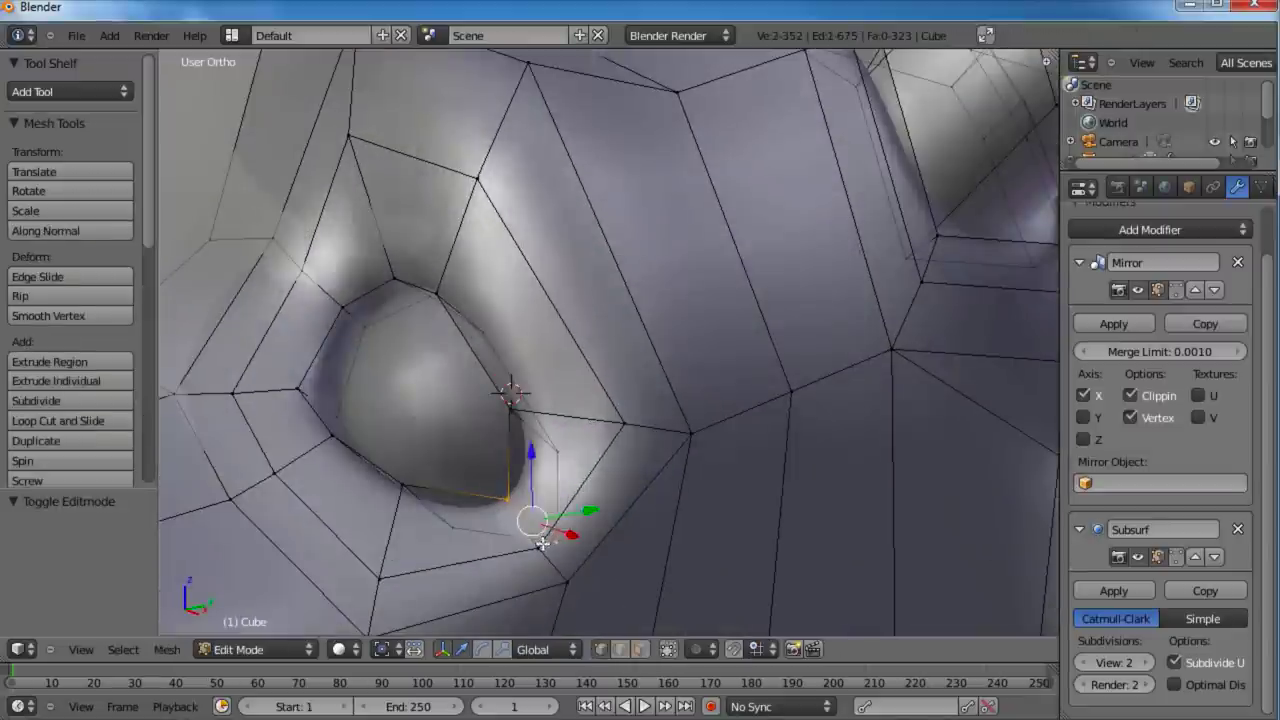
shift+right_click(544, 540)
shift+right_click(573, 576)
key(g)
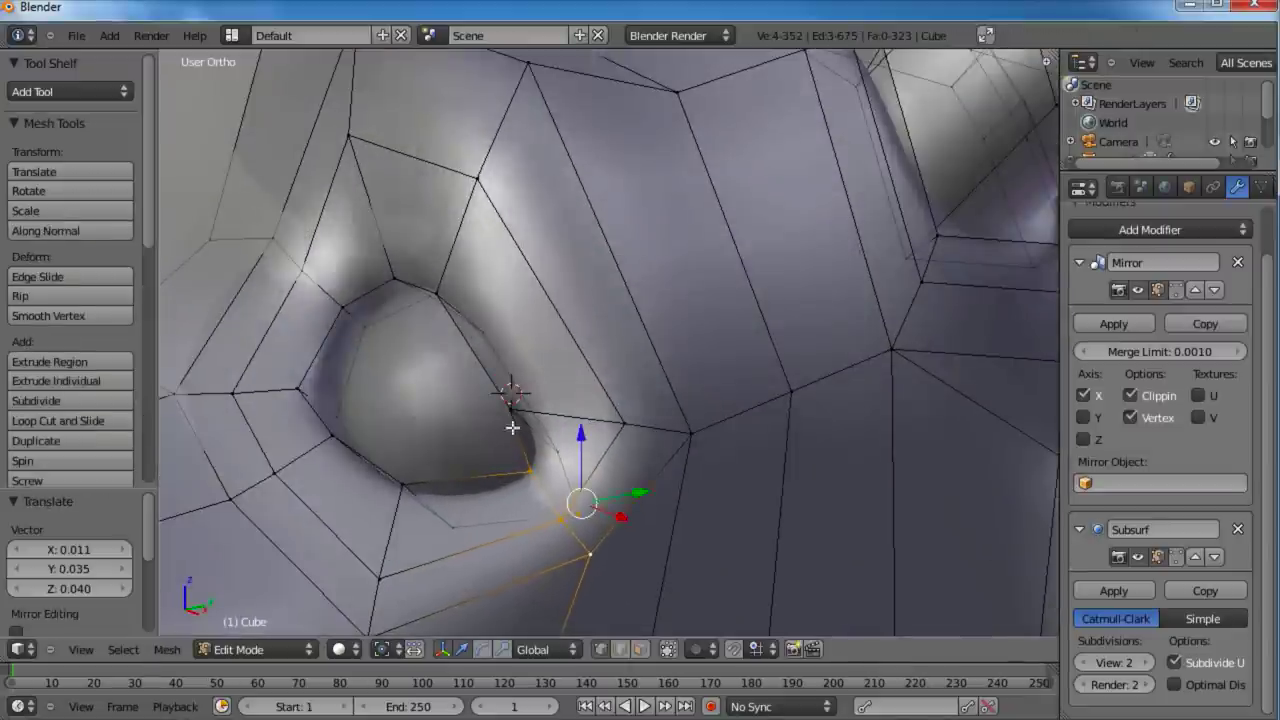
Step: Raise the row of vertices running outward from the eye's outer corner by about 0.03 along Z
right_click(512, 428)
shift+right_click(617, 430)
shift+right_click(686, 437)
key(g)
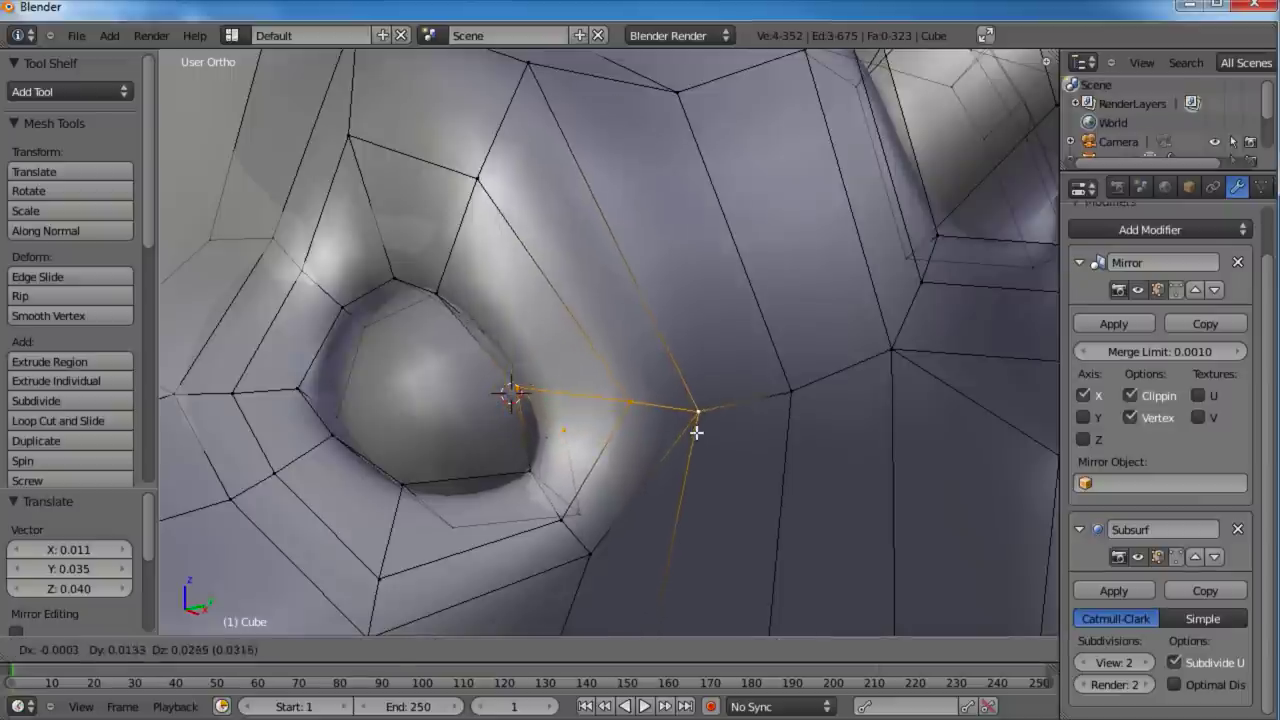
click(697, 432)
Step: Move the middle edge of the lower eye rim slightly up and back against the eyeball
key(a)
drag(471, 492, 388, 575)
key(g)
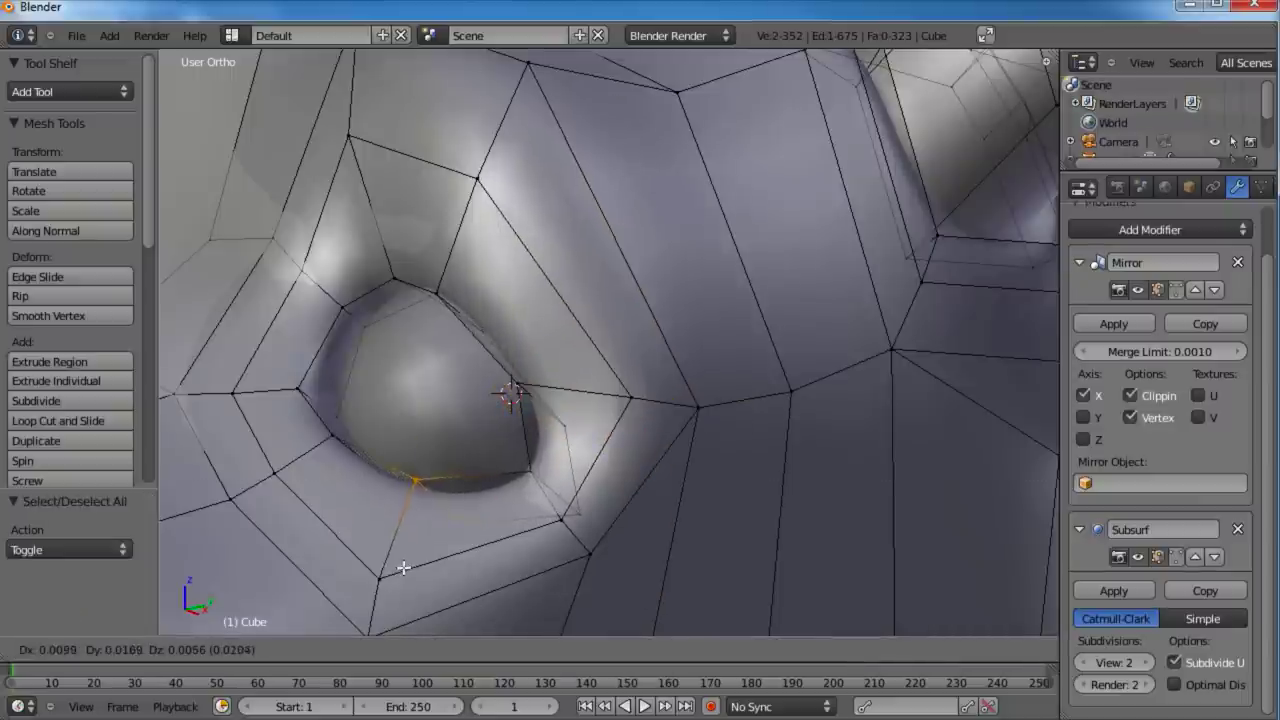
click(407, 566)
Step: Reposition the two vertices below the middle of the lower eye rim to smooth the lid, and leave Edit Mode
right_click(391, 583)
shift+middle_drag(436, 516, 488, 362)
right_click(438, 480)
key(g)
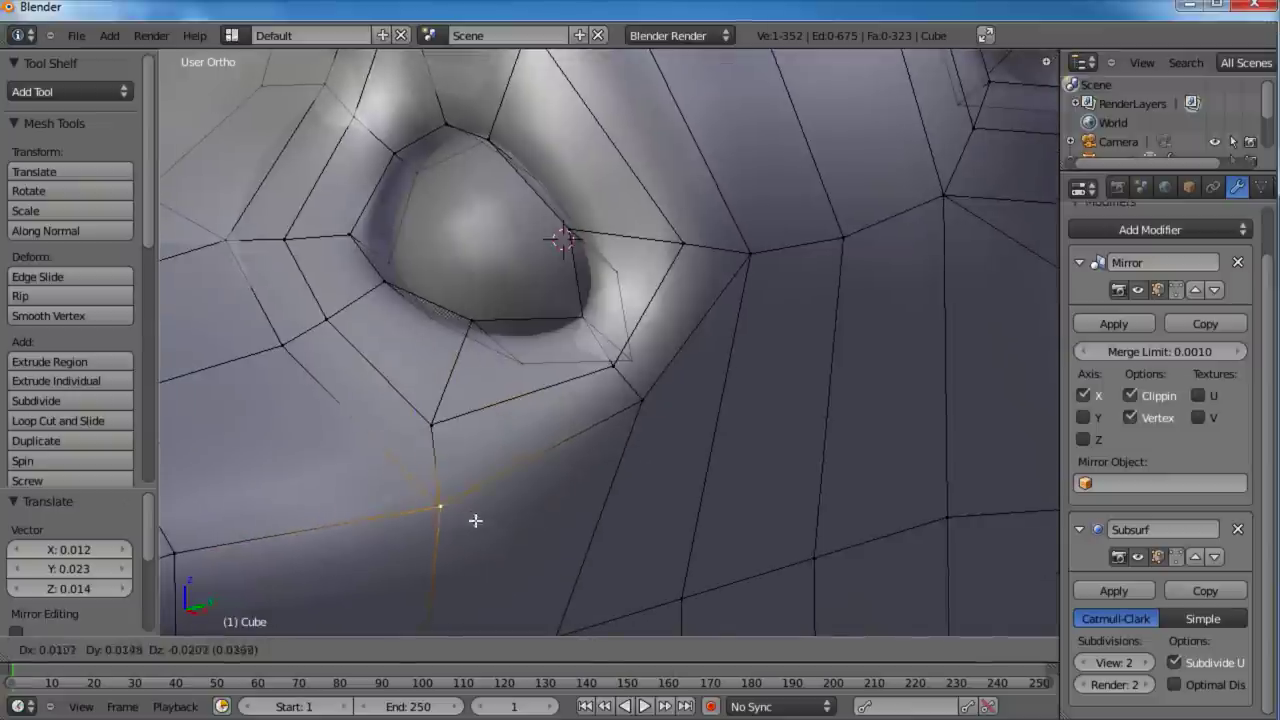
click(478, 521)
right_click(441, 438)
key(g)
click(465, 427)
key(a)
scroll(475, 425, down, 6)
key(Tab)
middle_drag(489, 423, 621, 446)
scroll(541, 438, down, 4)
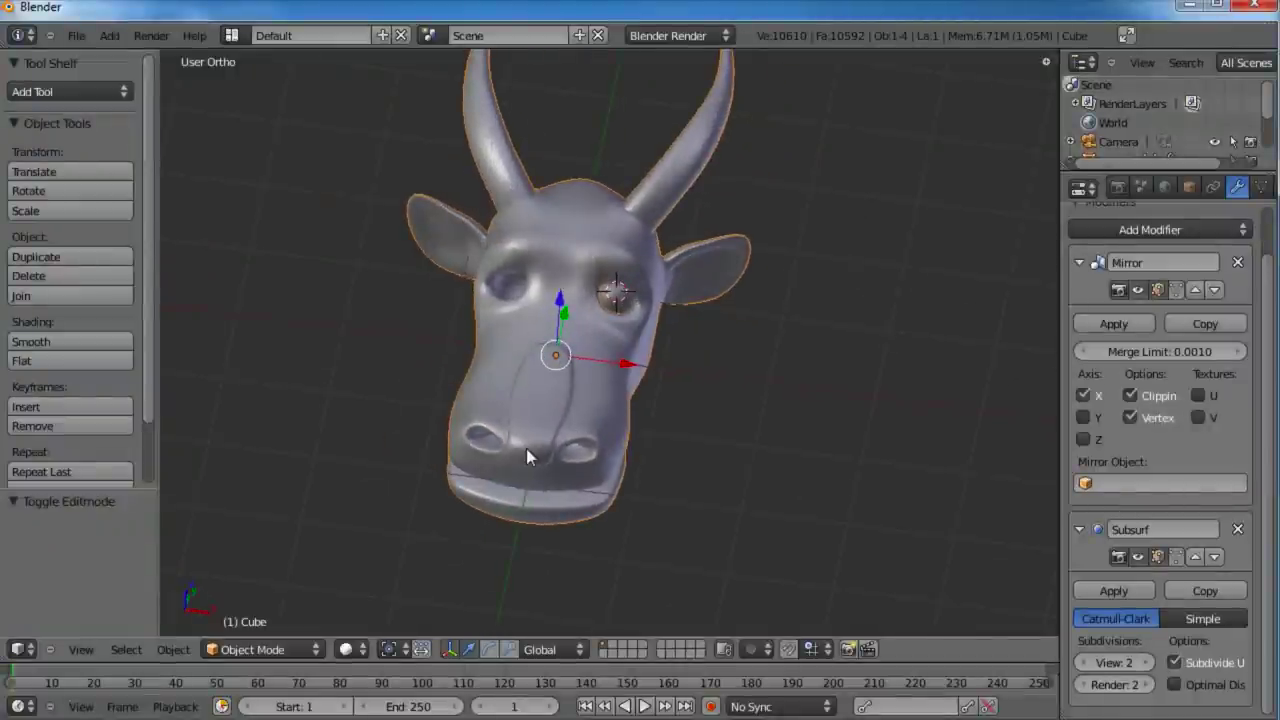
Step: Narrow the outer snout geometry in the top view, scaling it to about 0.81 and moving it -0.084 along X
key(KP_7)
key(Tab)
shift+middle_drag(528, 449, 528, 379)
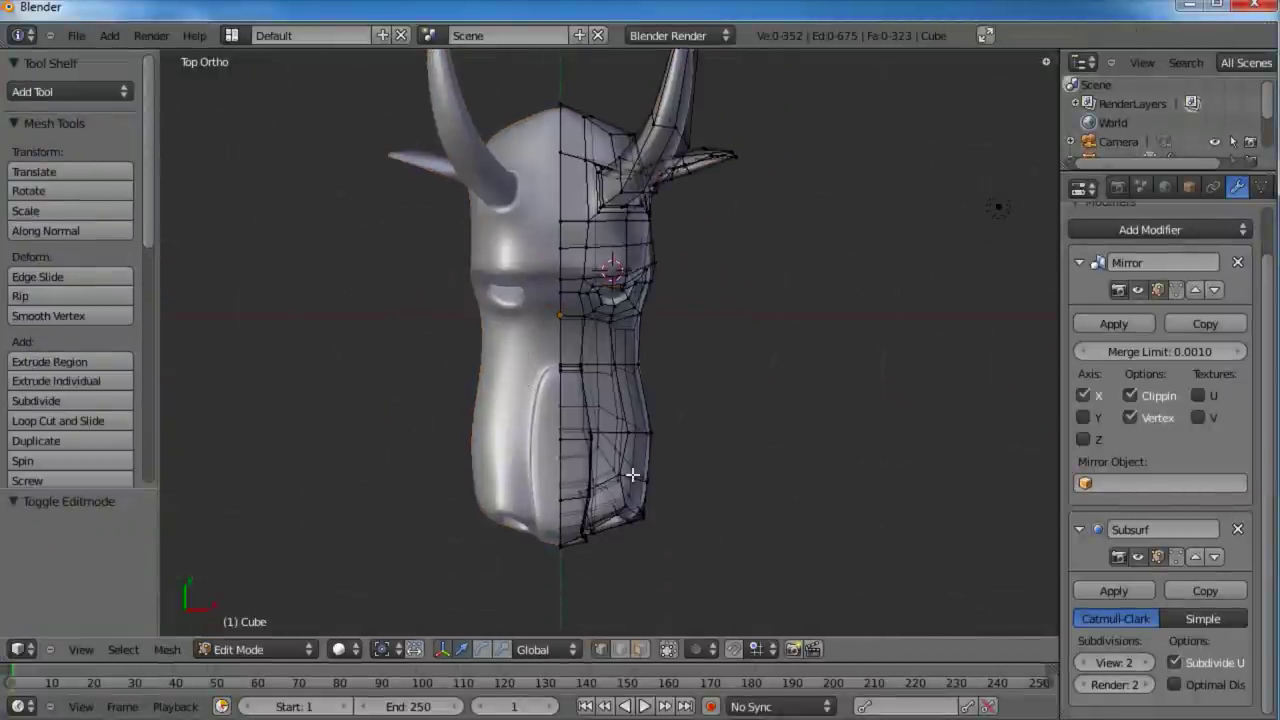
key(a)
key(b)
drag(676, 350, 577, 558)
key(s)
click(681, 440)
key(g)
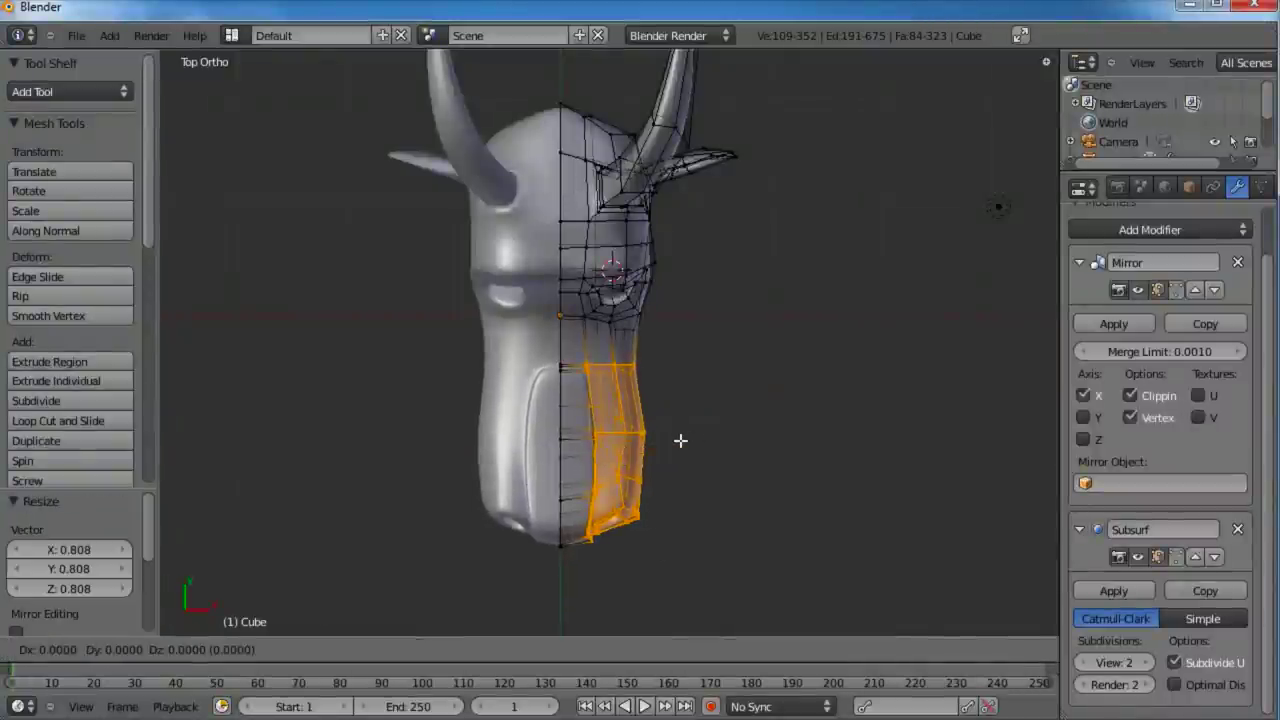
click(676, 440)
Step: Shorten the whole front snout, both jaws, to about 0.85 along Y and move it back toward the head in the side view
middle_drag(591, 570, 540, 390)
key(KP_3)
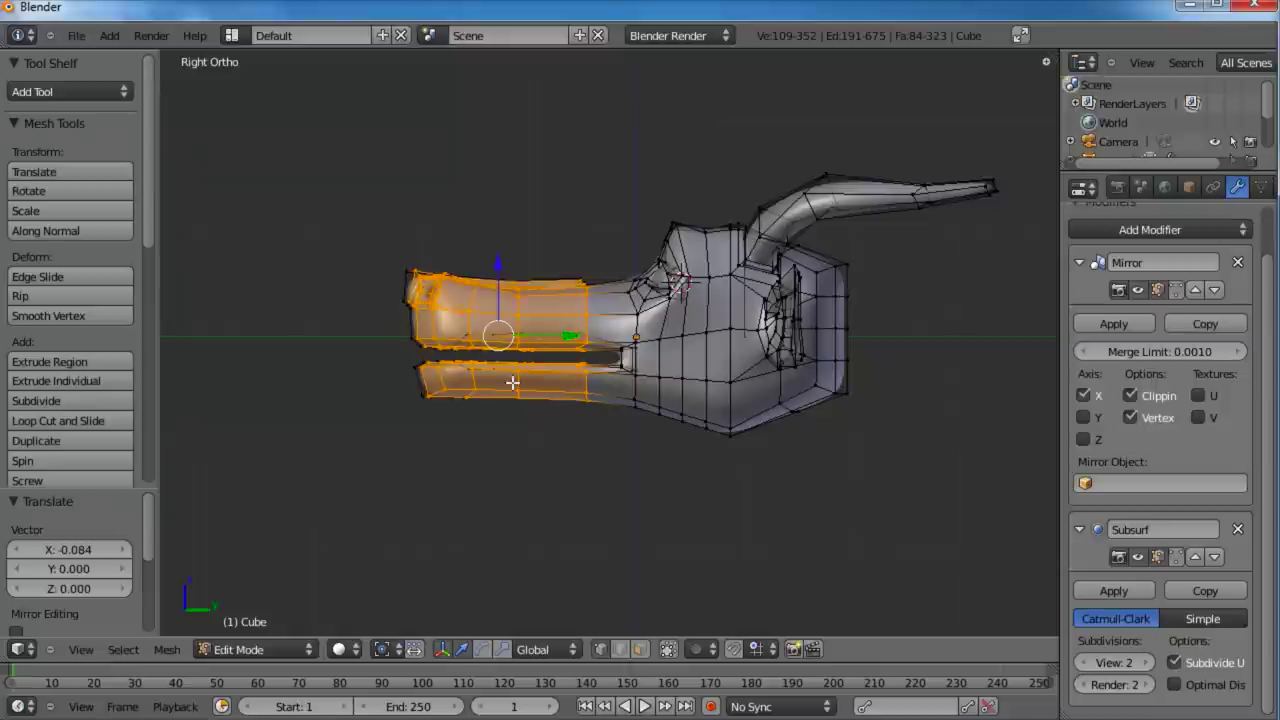
scroll(563, 452, up, 4)
key(a)
key(b)
drag(263, 251, 612, 618)
key(s)
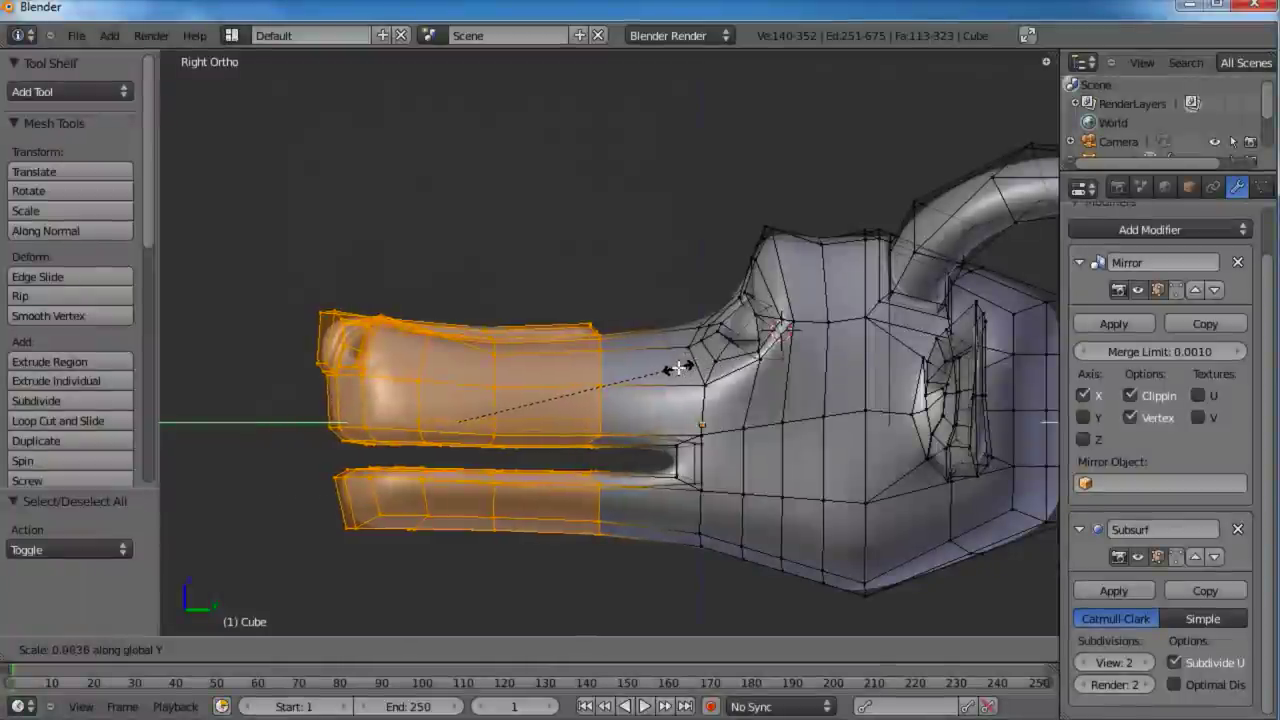
click(663, 366)
key(g)
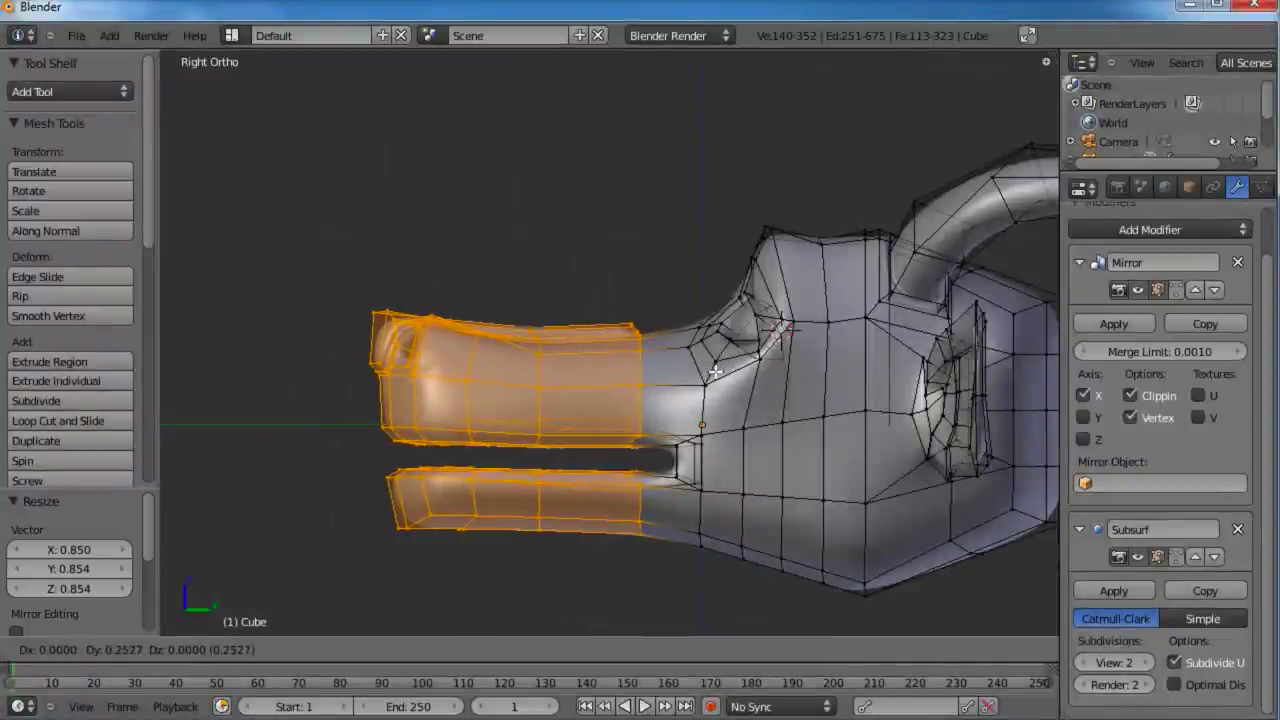
click(710, 372)
key(a)
scroll(630, 370, down, 1)
key(Tab)
Step: Extrude the strip of five centre faces from the brow to the crown upward and shift it -0.039 along Y
mouse_move(630, 369)
middle_down()
mouse_move(591, 380)
mouse_move(714, 363)
mouse_move(731, 434)
mouse_move(640, 477)
mouse_move(484, 395)
mouse_move(647, 431)
mouse_move(604, 495)
mouse_move(502, 385)
mouse_move(479, 475)
mouse_move(580, 530)
mouse_move(604, 298)
middle_up()
key(KP_3)
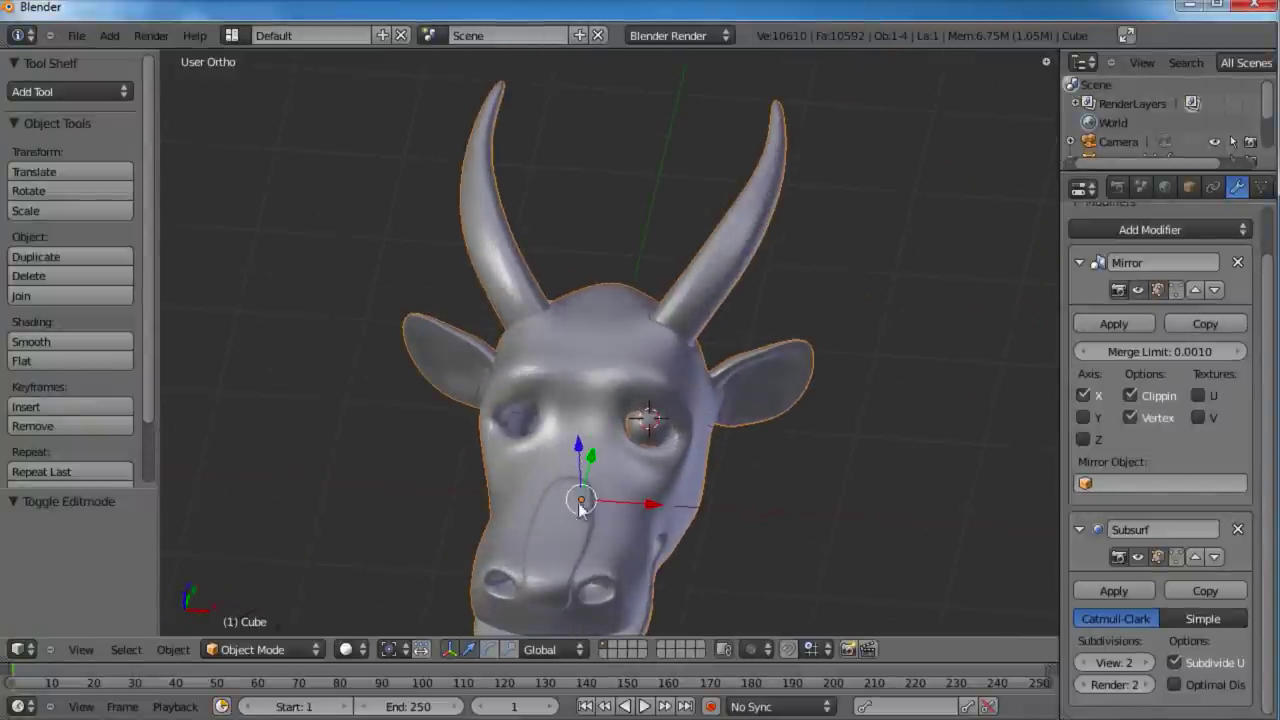
middle_drag(582, 507, 648, 524)
key(Tab)
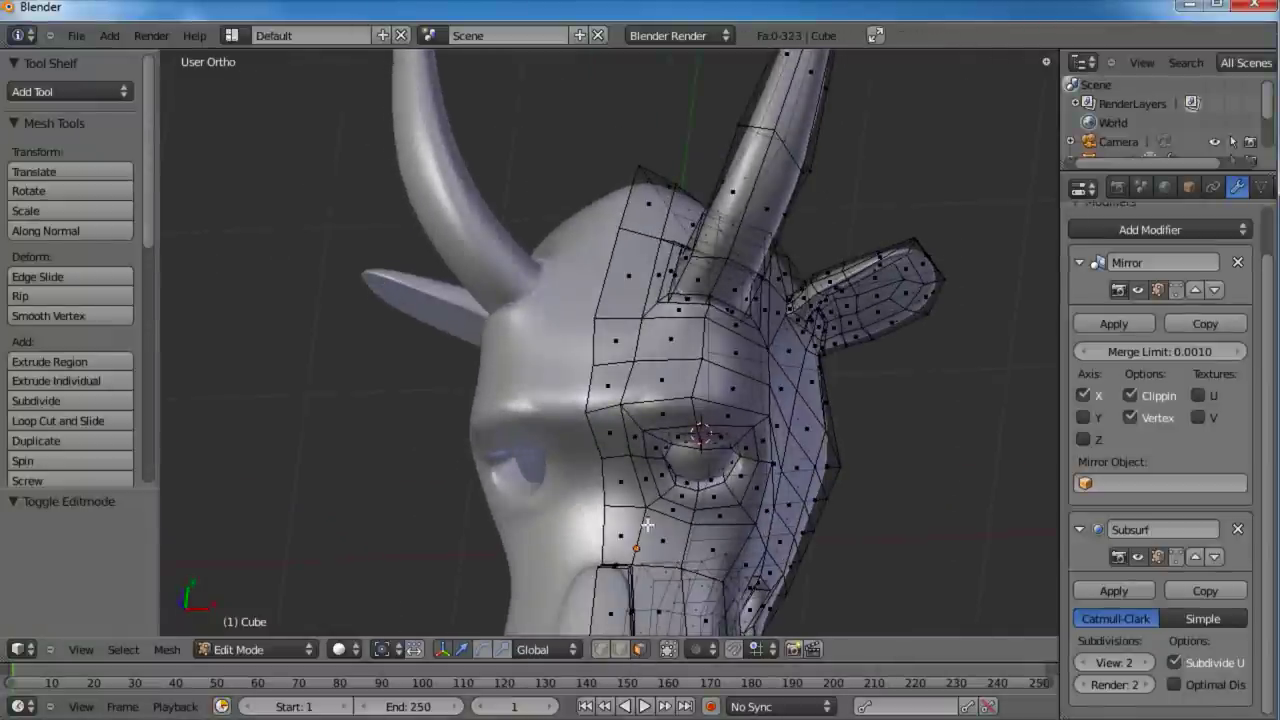
right_click(611, 435)
shift+right_click(609, 396)
shift+right_click(604, 337)
shift+right_click(619, 277)
shift+right_click(634, 212)
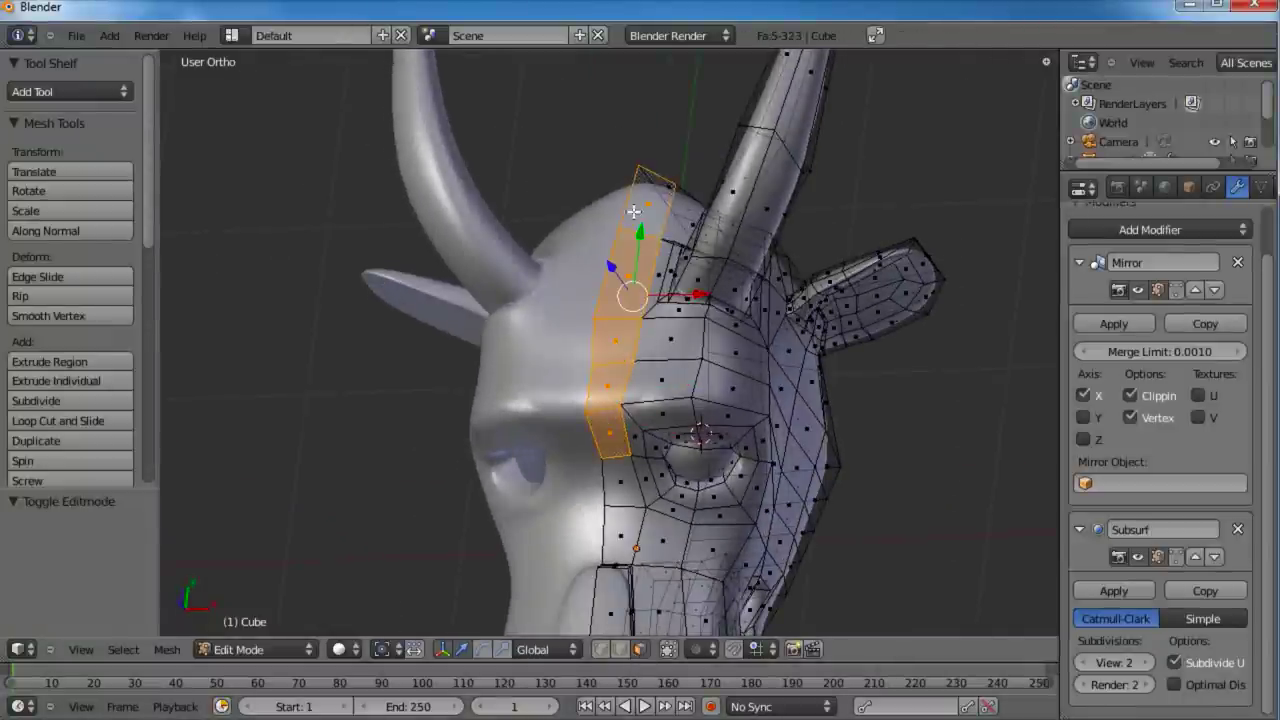
middle_drag(634, 211, 672, 390)
scroll(595, 416, up, 2)
key(e)
click(593, 427)
drag(738, 326, 727, 333)
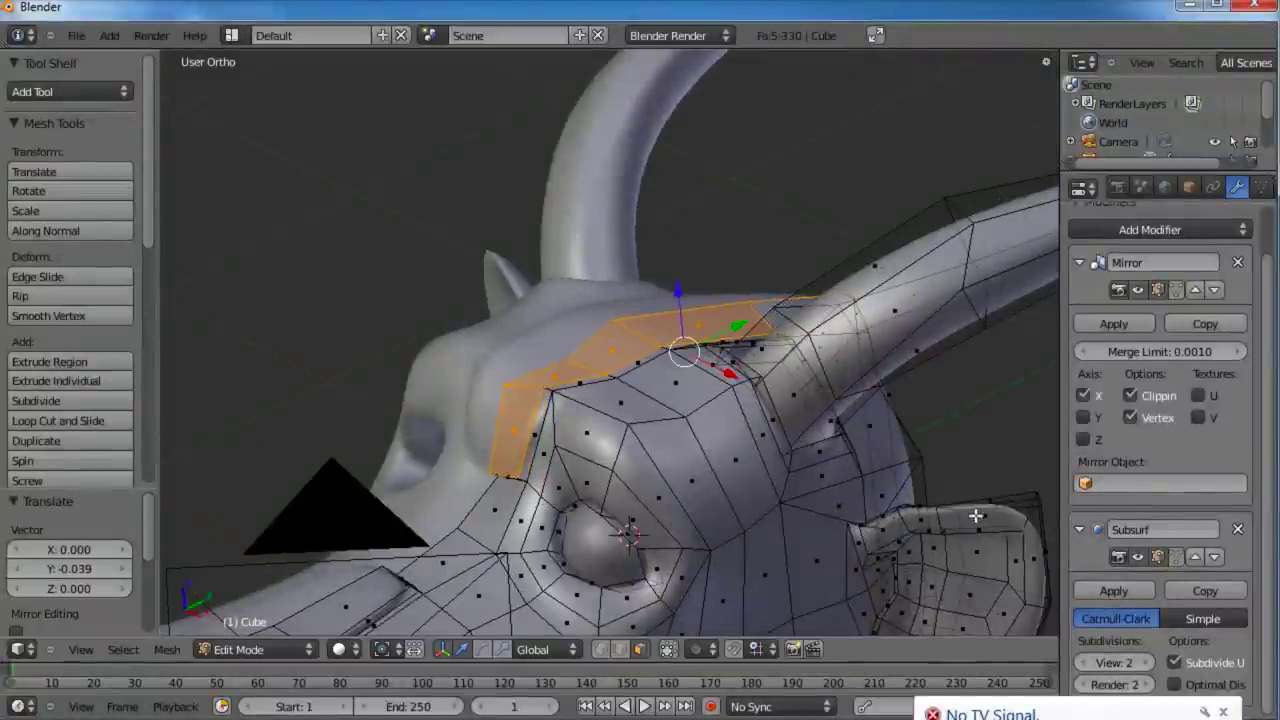
click(1222, 712)
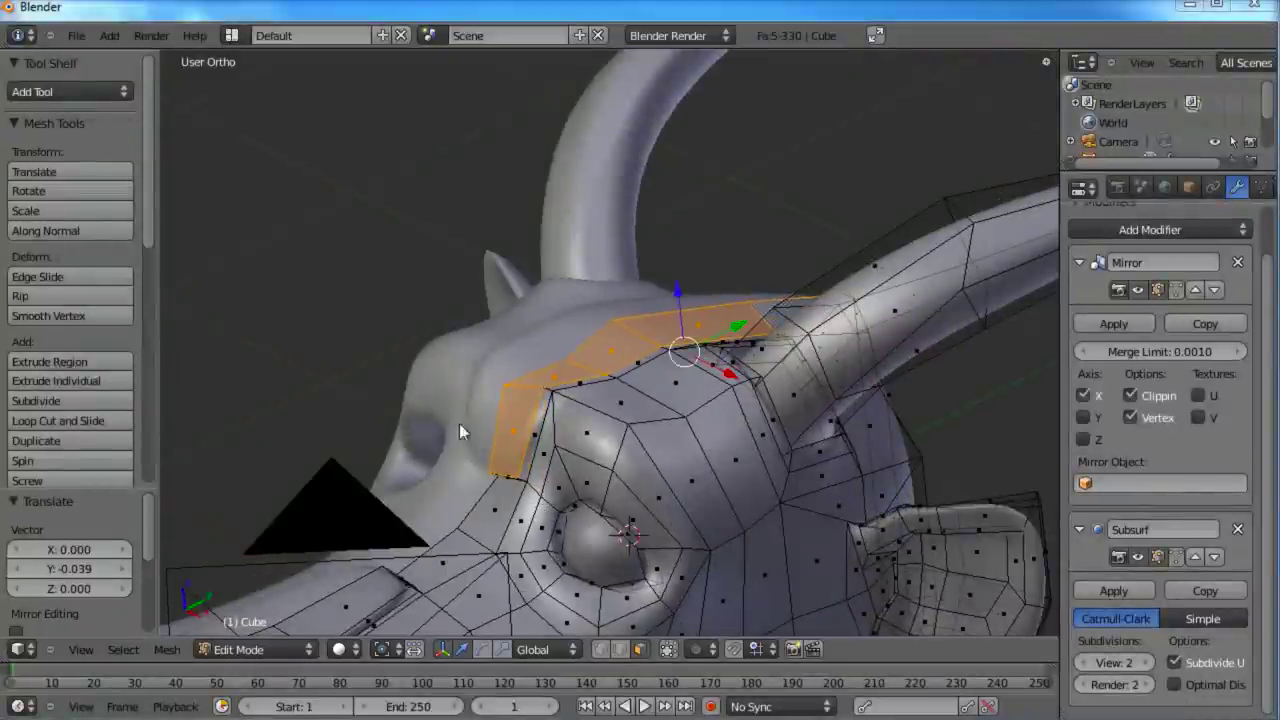
Step: Add an edge loop along the side wall of the raised centre strip from brow to crown, and leave Edit Mode
right_click(545, 393)
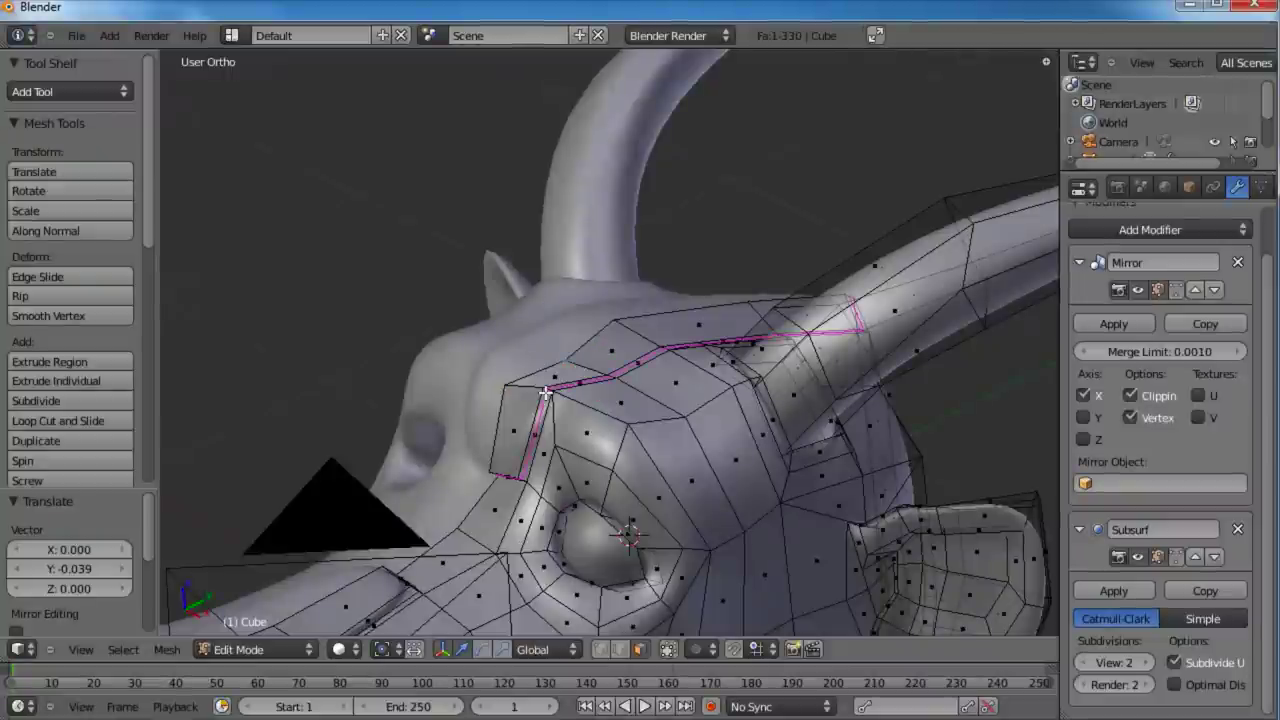
click(545, 393)
click(546, 393)
key(a)
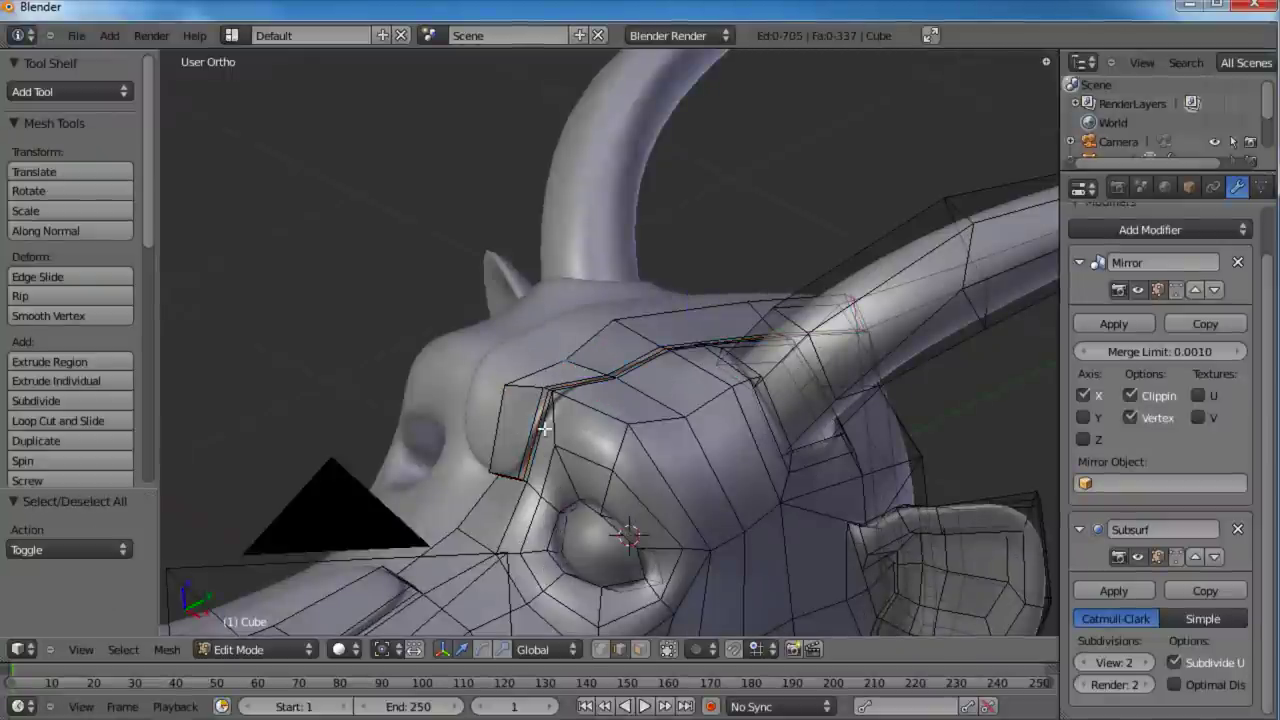
key(Tab)
scroll(536, 452, down, 5)
middle_drag(534, 452, 477, 360)
scroll(616, 474, down, 2)
Step: Add one centred loop cut across the middle of the upper jaw and a matching one across the lower jaw in the side view
key(KP_3)
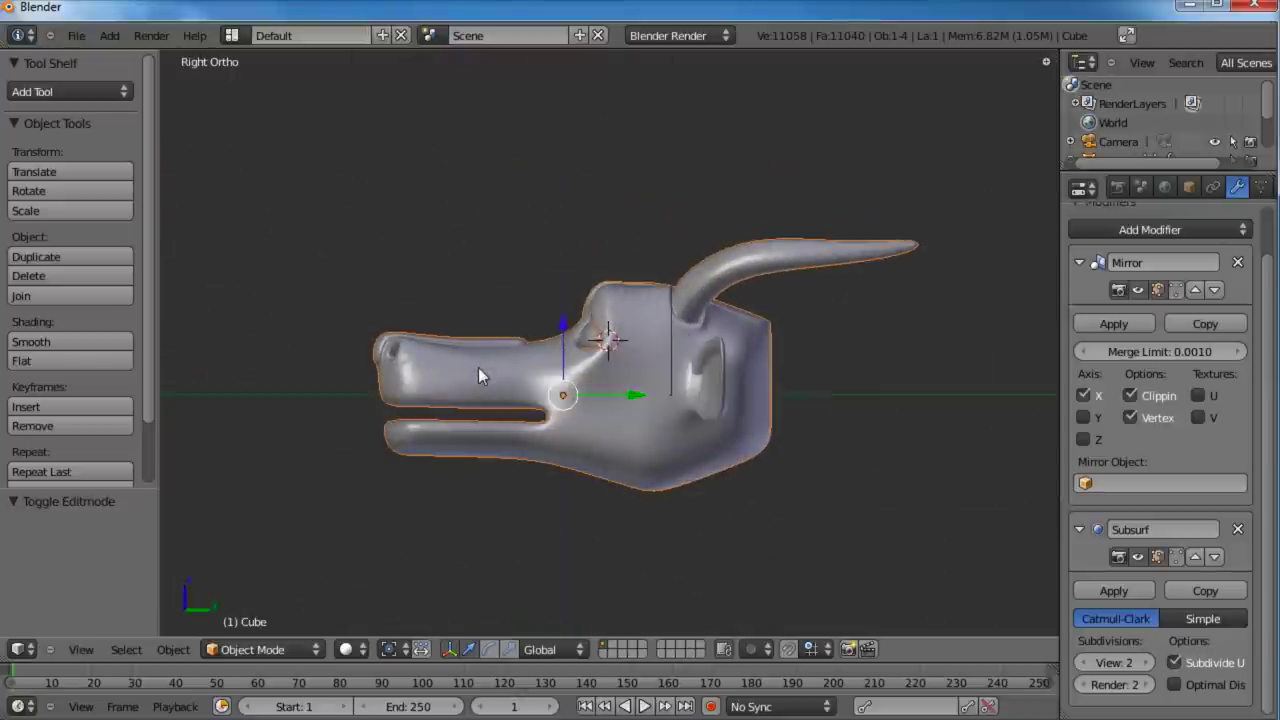
scroll(478, 367, up, 5)
key(Tab)
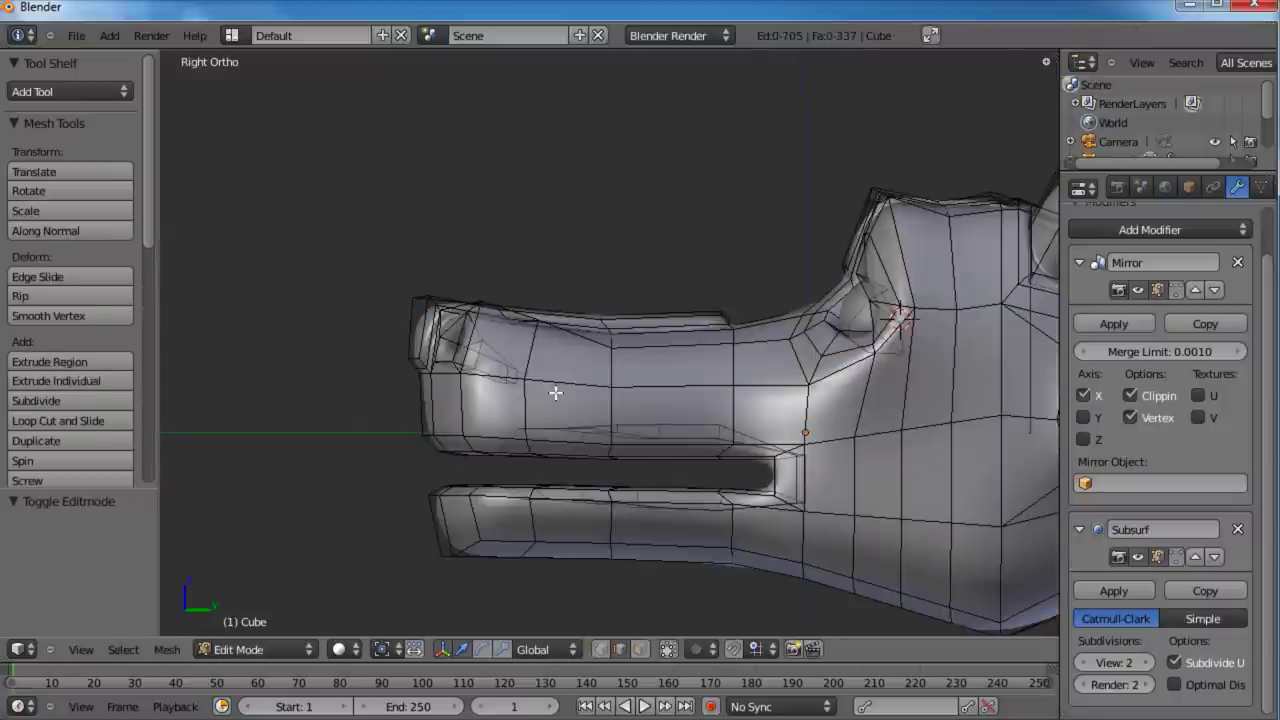
click(570, 355)
right_click(588, 498)
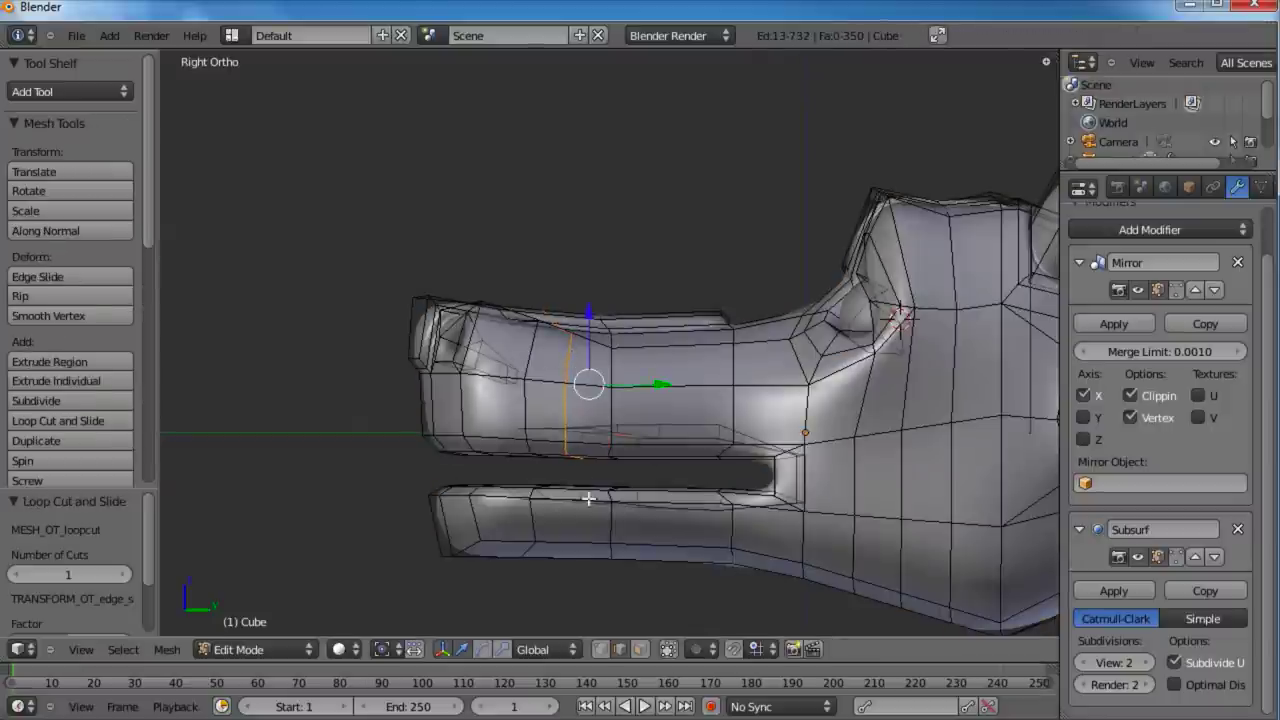
click(567, 539)
right_click(567, 539)
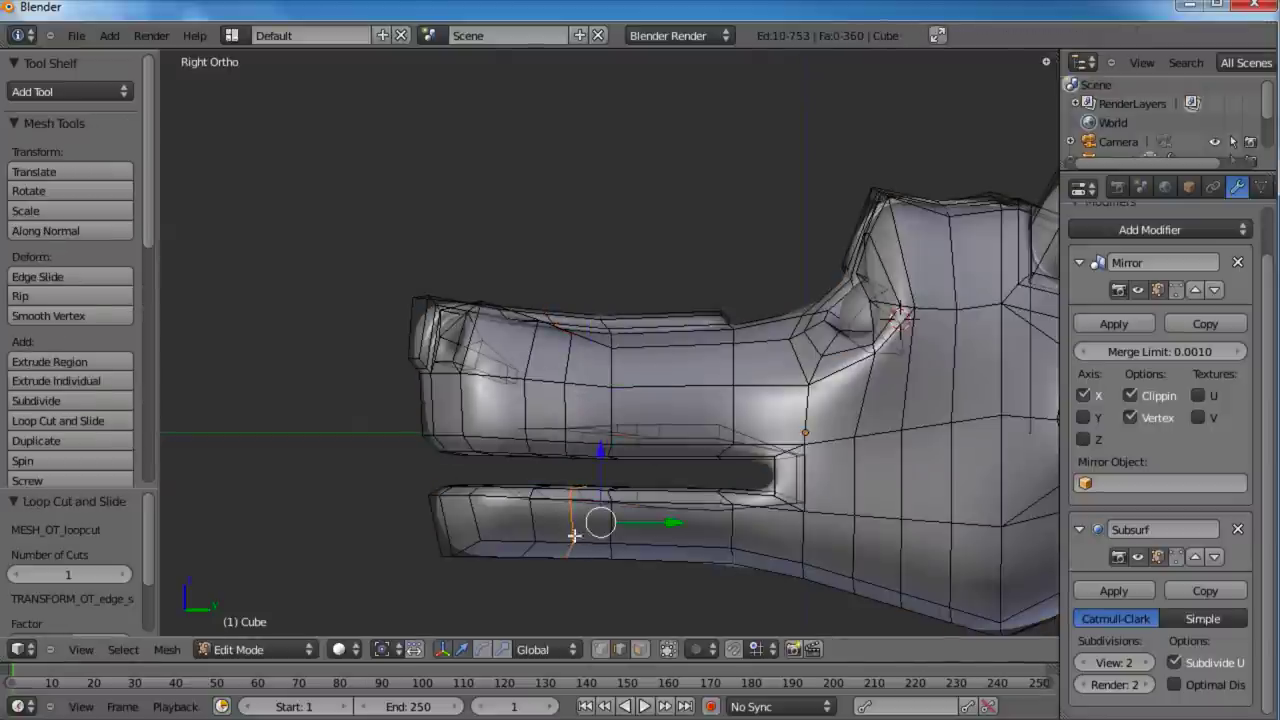
Step: Add a centred loop cut just behind the nostril on the upper jaw and a matching one near the lower jaw's front
click(503, 323)
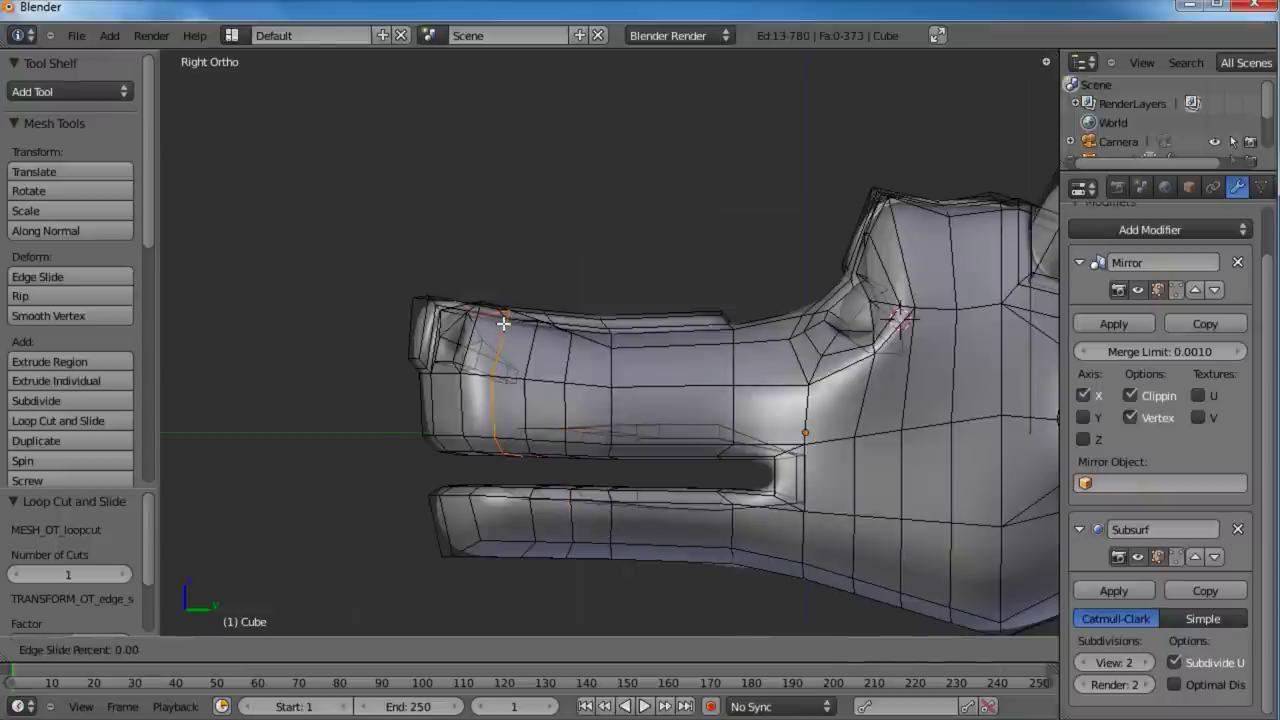
right_click(510, 378)
click(512, 509)
right_click(512, 509)
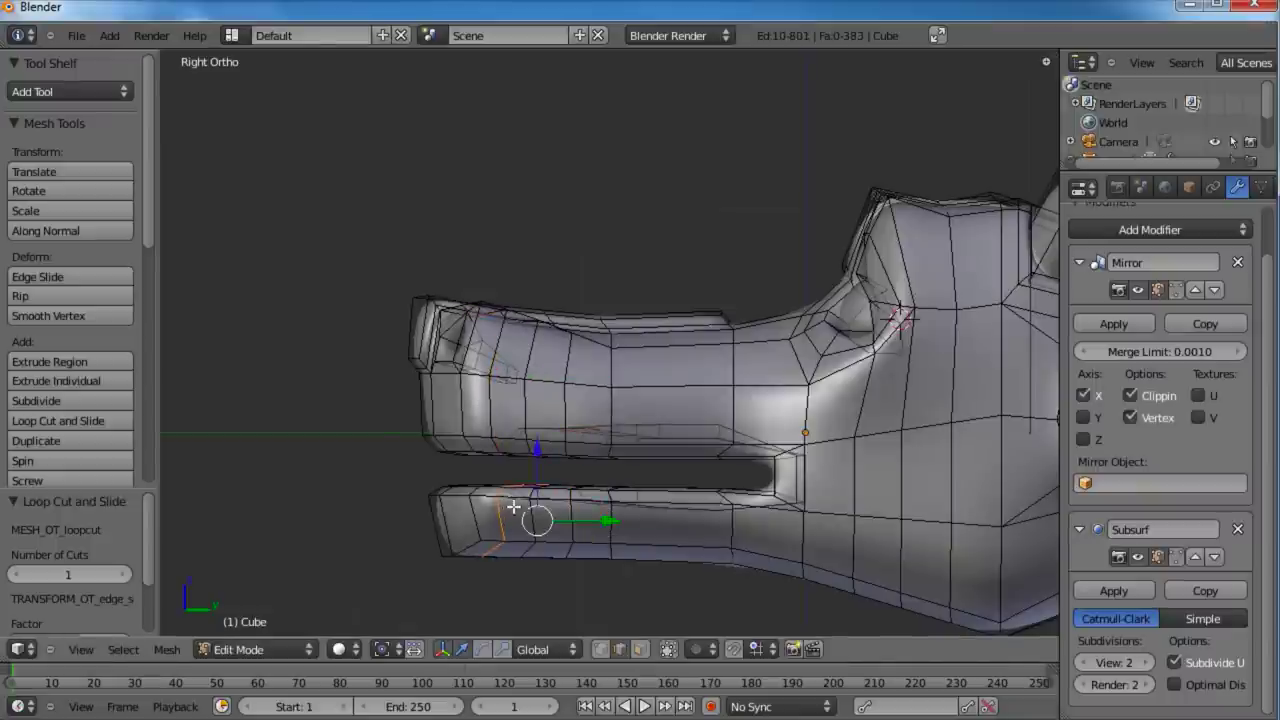
key(a)
Step: Move the underside vertices of the front lower jaw -0.130 along Z and -0.009 along Y, and rotate them slightly to deepen the jaw
scroll(560, 514, down, 2)
scroll(606, 475, up, 1)
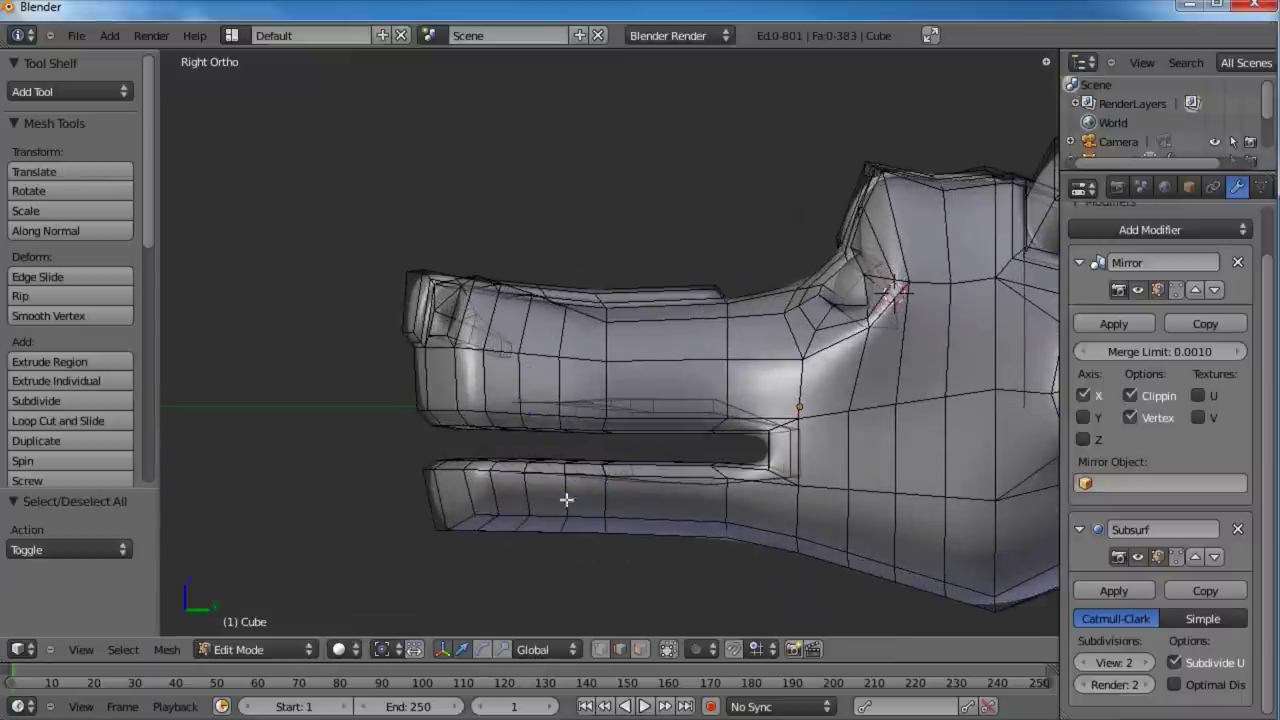
click(599, 649)
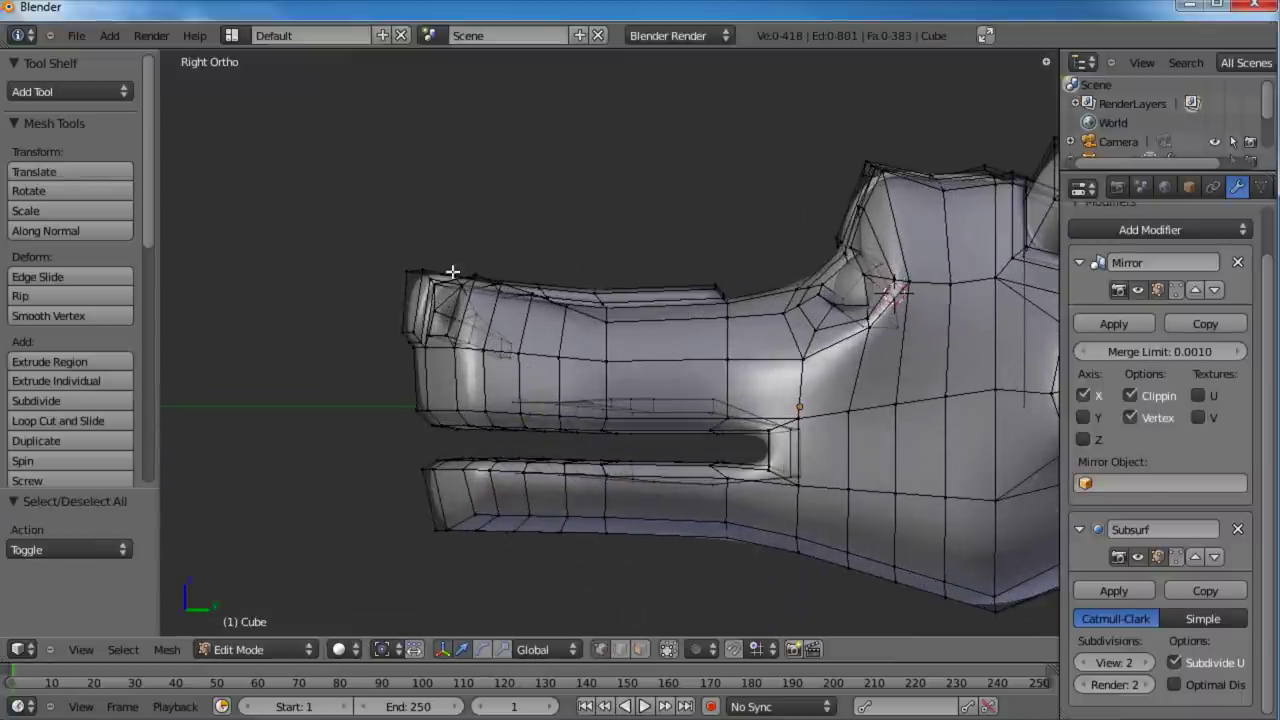
key(b)
drag(411, 491, 763, 580)
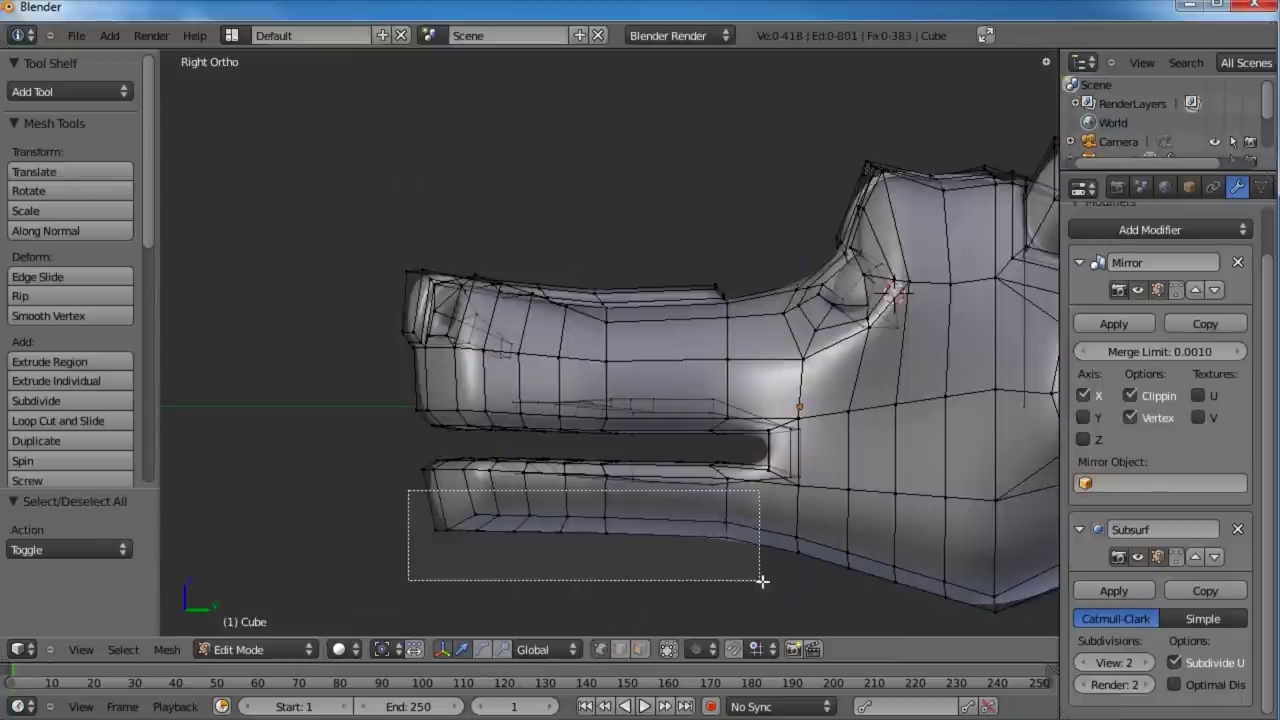
key(g)
click(646, 509)
key(r)
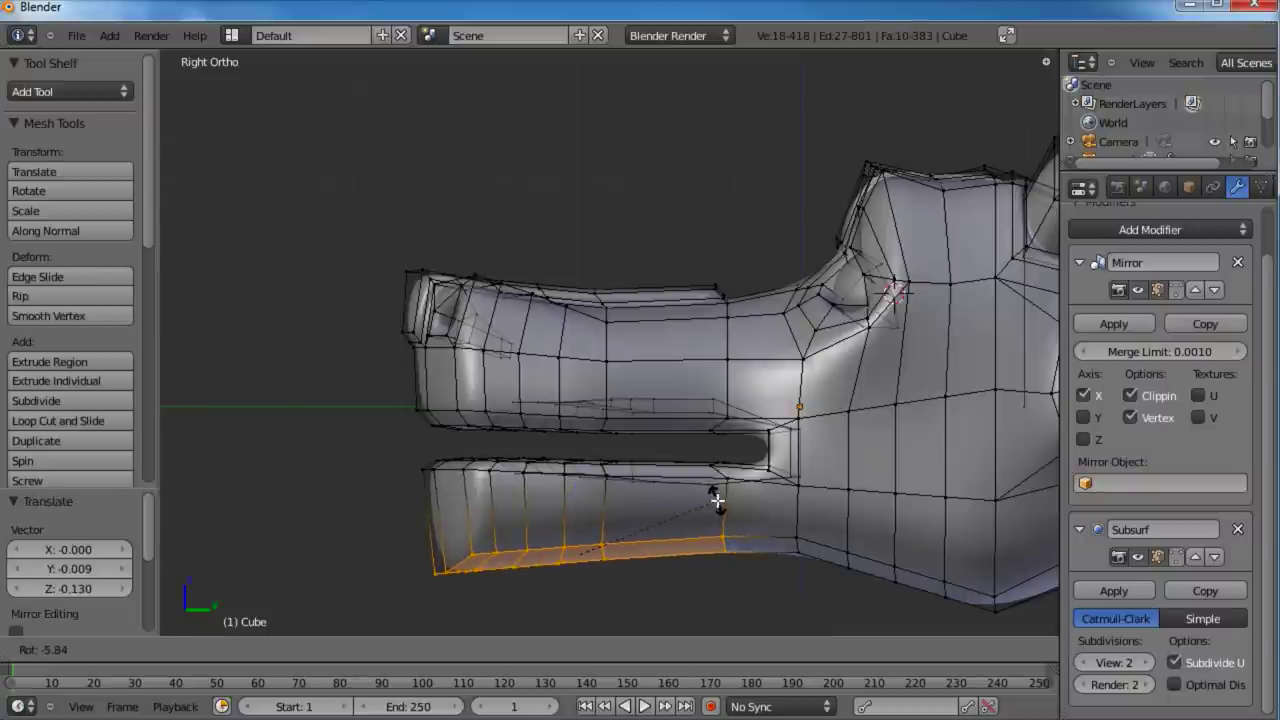
click(699, 508)
Step: Rotate the chin vertices at the lower jaw's front underside by about 5.85 degrees and raise them slightly
key(a)
key(b)
drag(545, 522, 420, 594)
key(r)
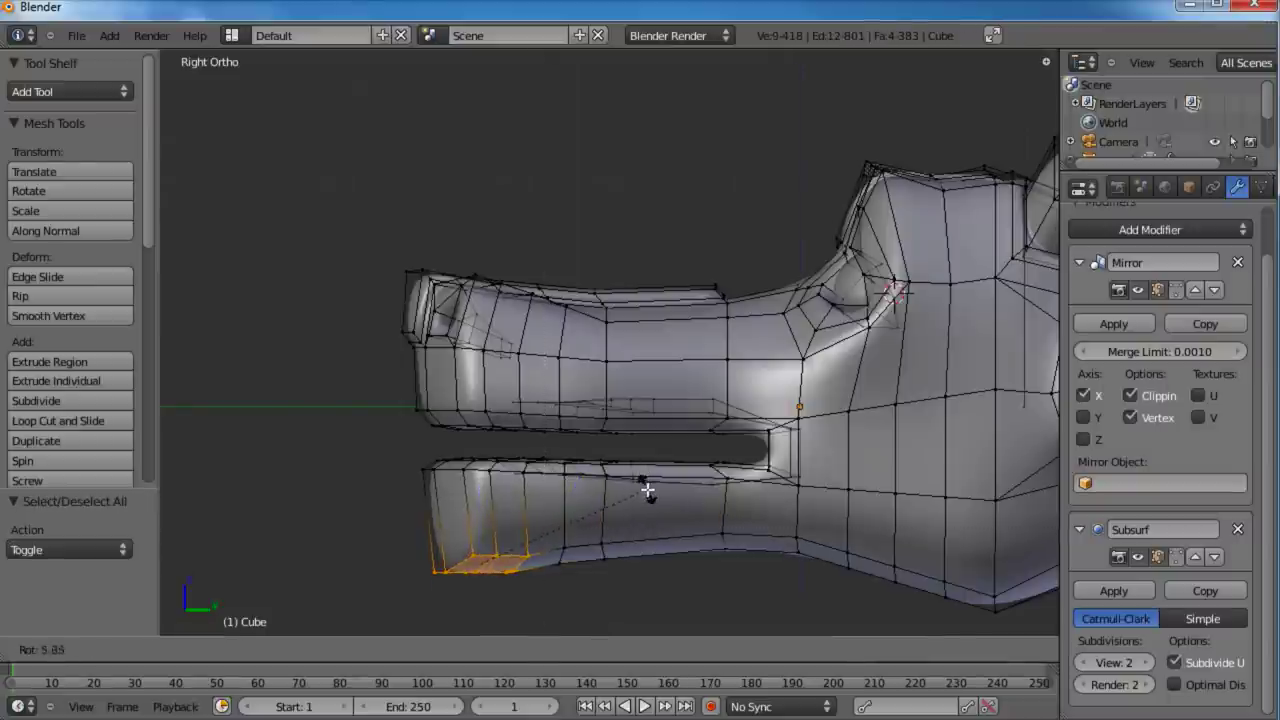
click(648, 490)
key(g)
click(644, 483)
Step: Shift the upper half of the snout's front, including the nostrils, back toward the head and slightly down
key(a)
key(b)
drag(371, 234, 622, 368)
key(g)
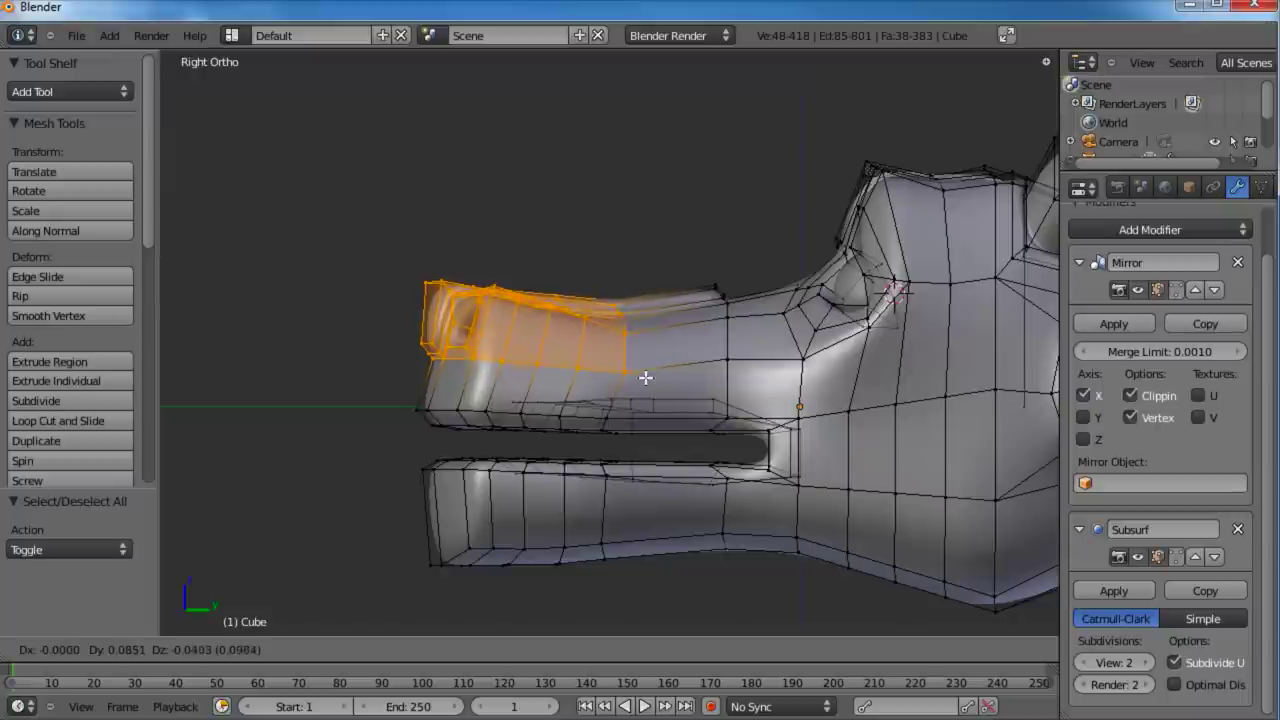
click(650, 373)
Step: Lower the vertices at the rear end of the raised nose strip by about 0.049 along Z
key(a)
key(b)
drag(750, 250, 698, 323)
key(g)
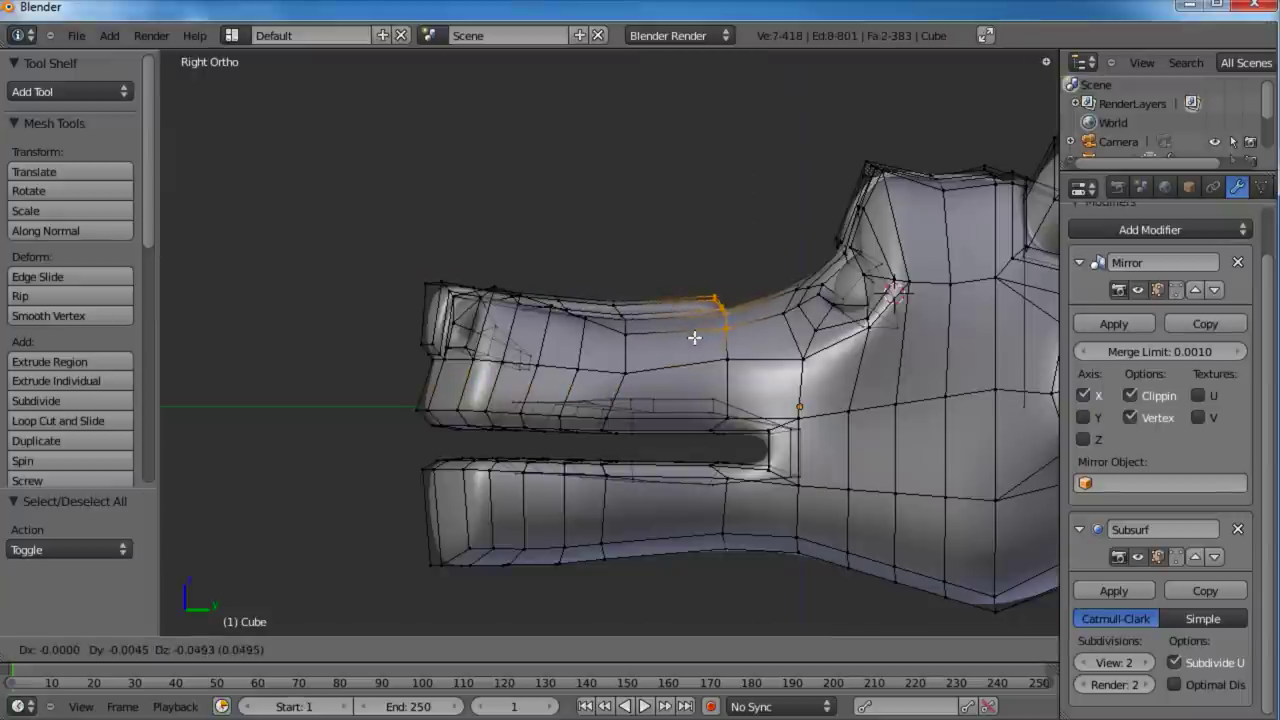
click(694, 337)
Step: Reduce the height of the vertex ring through both jaws at the nose strip's rear end by scaling it along Z
key(a)
key(b)
drag(744, 273, 702, 545)
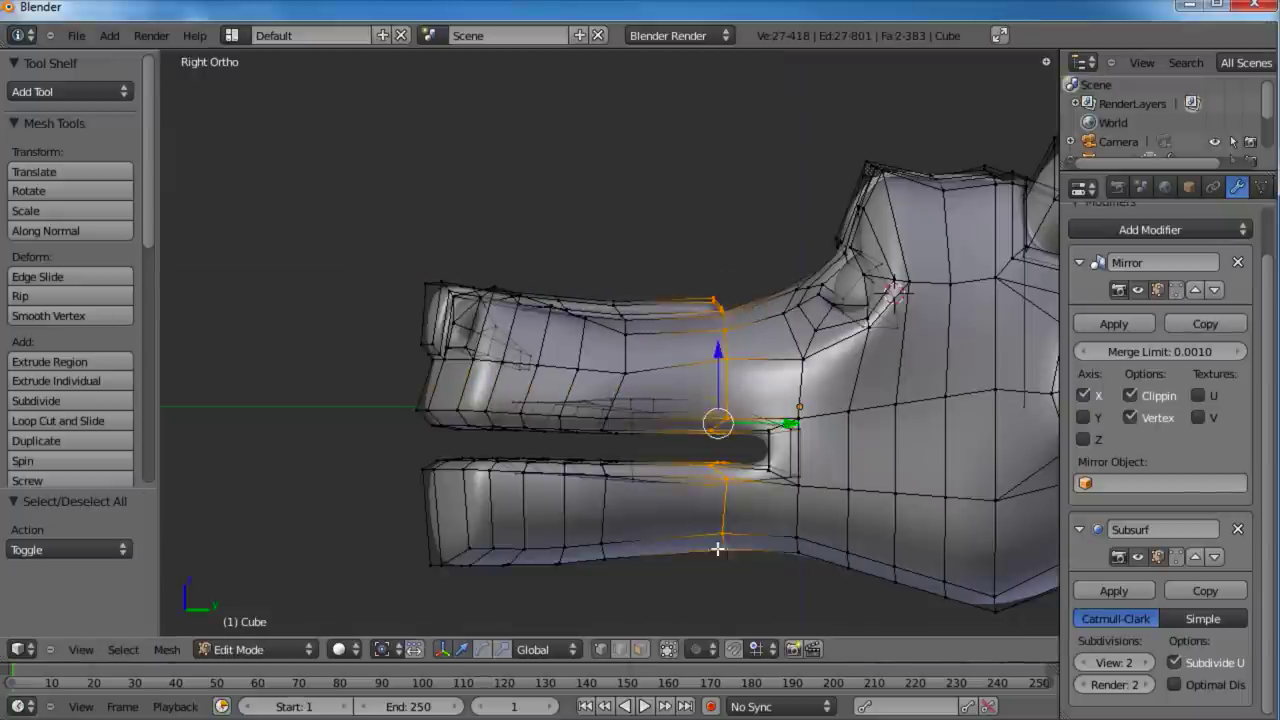
key(s)
key(z)
click(686, 286)
key(a)
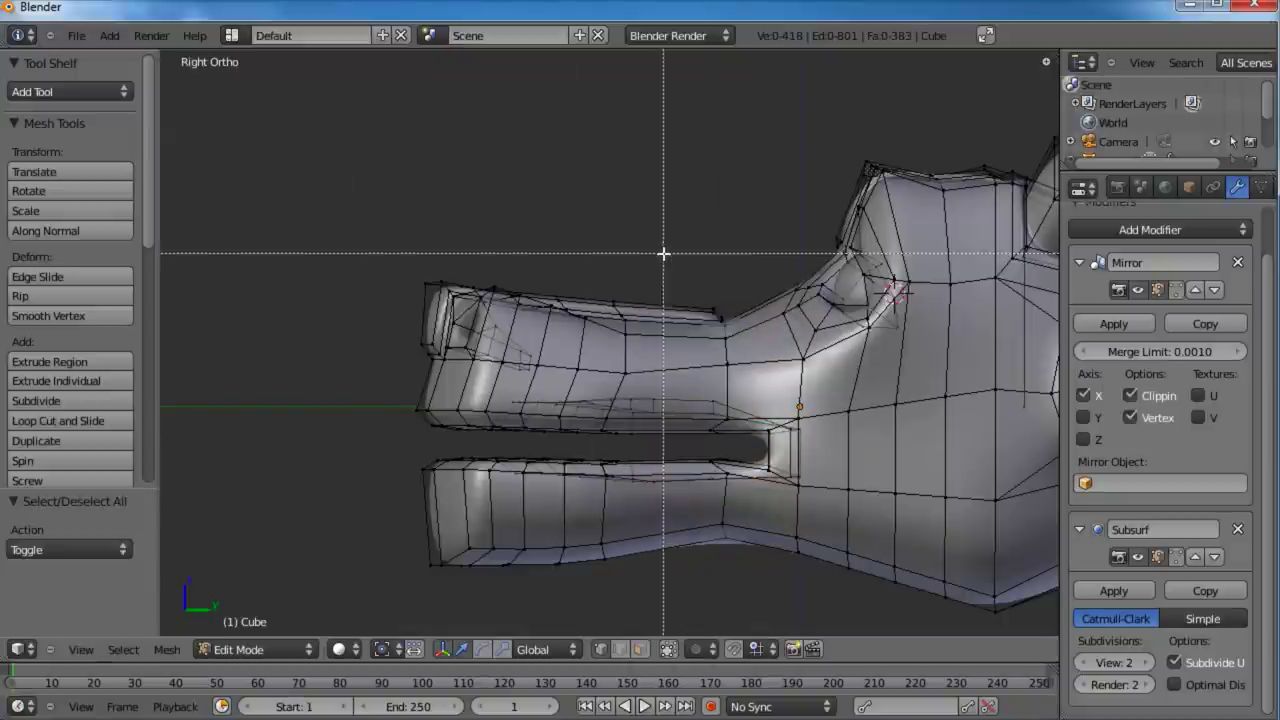
Step: Scale the mid-snout edge loops of both jaws to 0.867 along Z with proportional editing enabled
alt+right_click(625, 360)
alt+shift+right_click(604, 509)
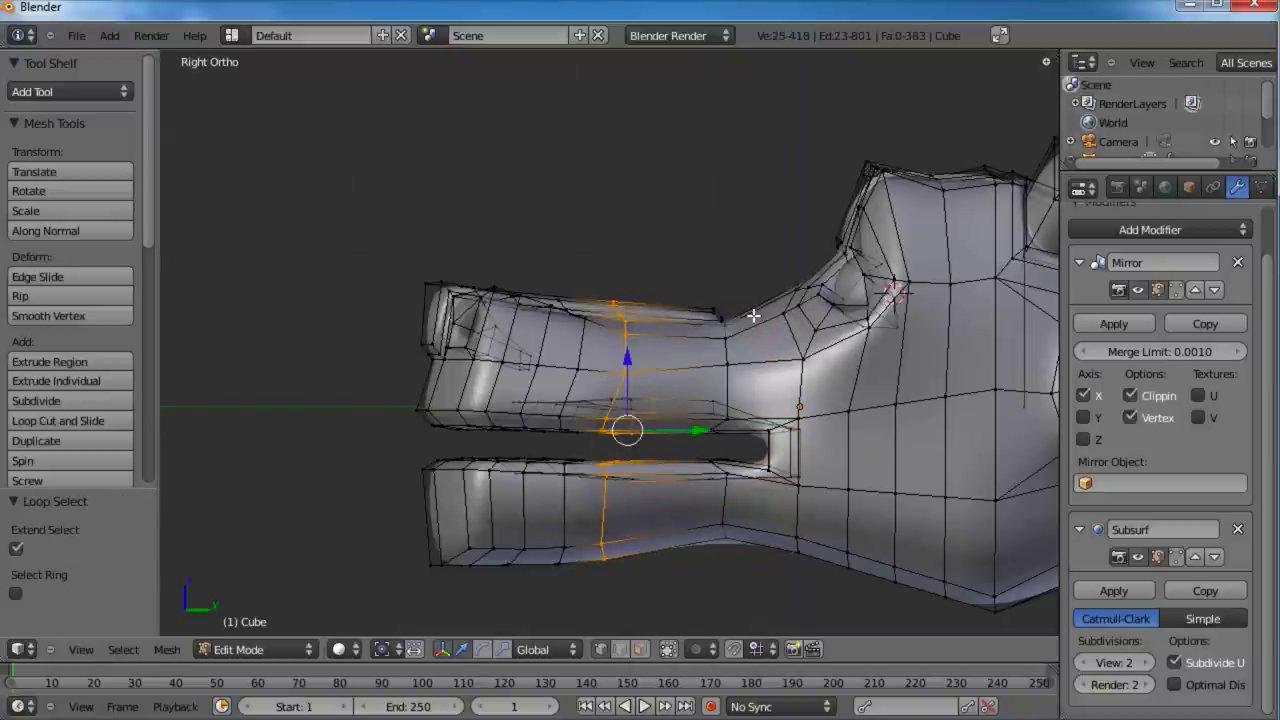
key(s)
key(z)
right_click(745, 317)
key(o)
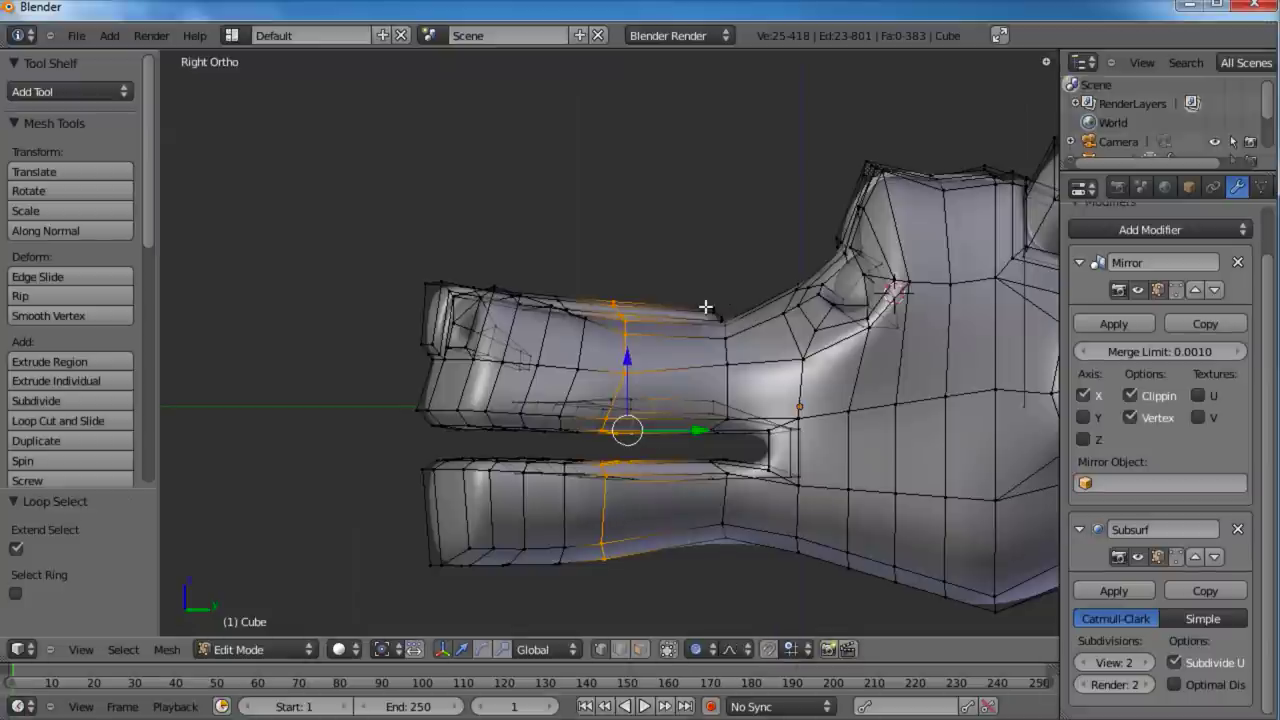
key(s)
key(z)
scroll(700, 312, up, 4)
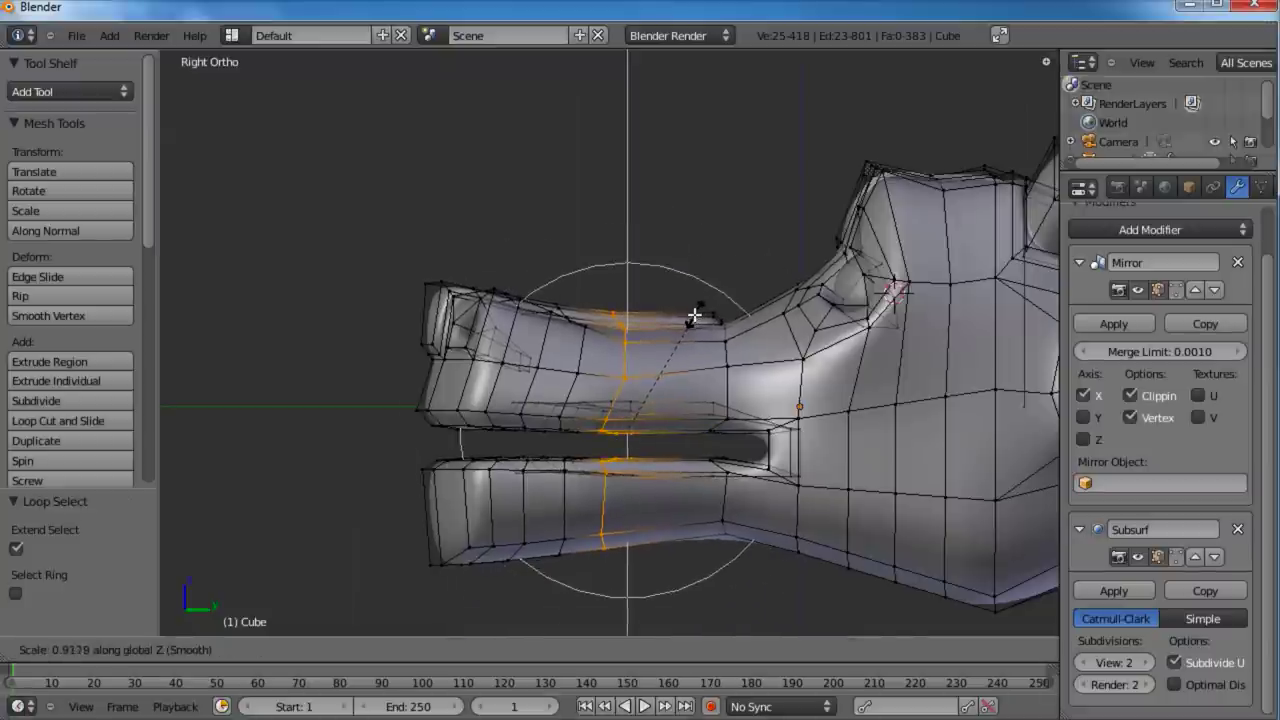
click(687, 319)
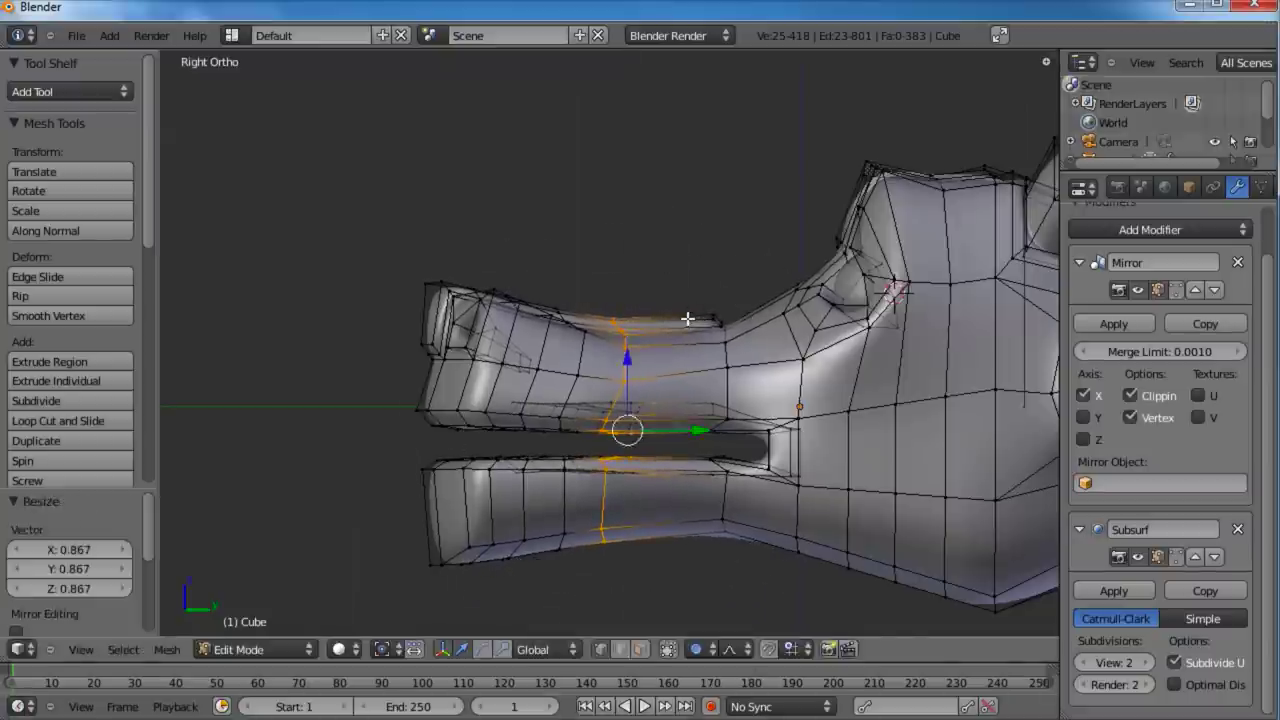
scroll(680, 317, down, 3)
key(a)
Step: Narrow the middle of the upper snout in the top view, moving its edge loop about -0.108 along X with proportional falloff, and leave Edit Mode
middle_drag(680, 317, 614, 538)
key(KP_7)
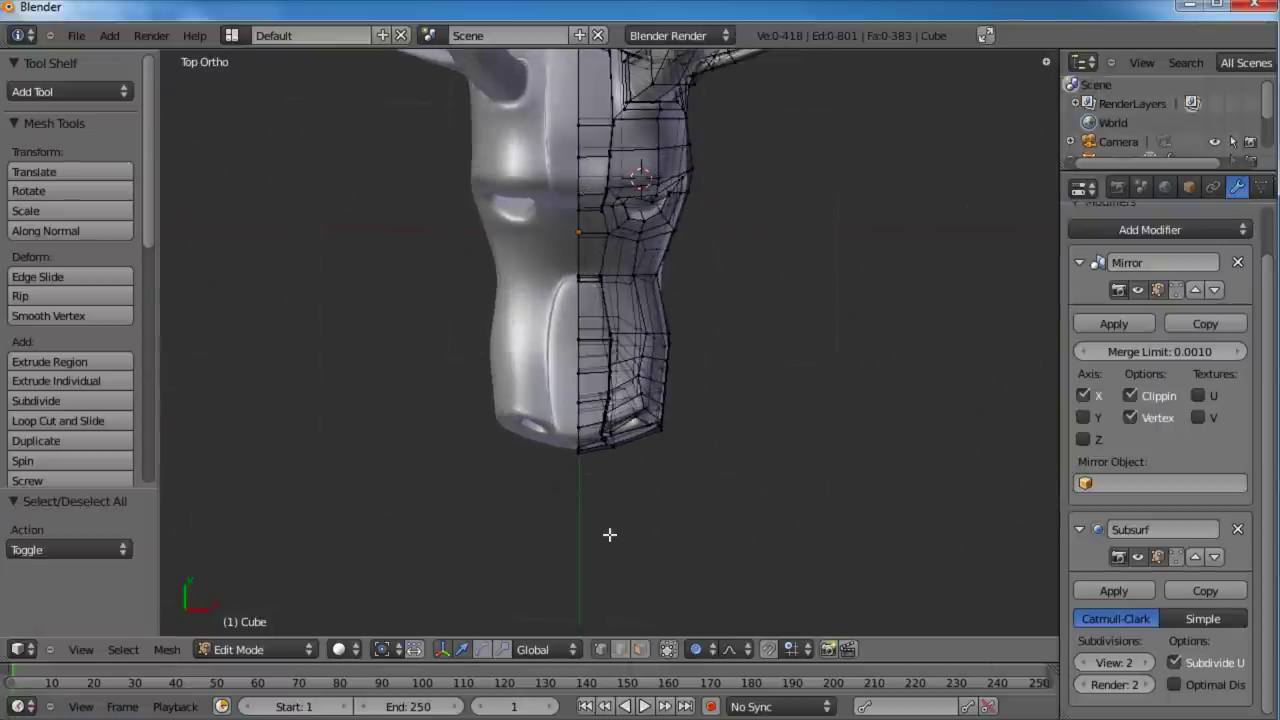
scroll(610, 535, up, 2)
alt+right_click(637, 363)
key(g)
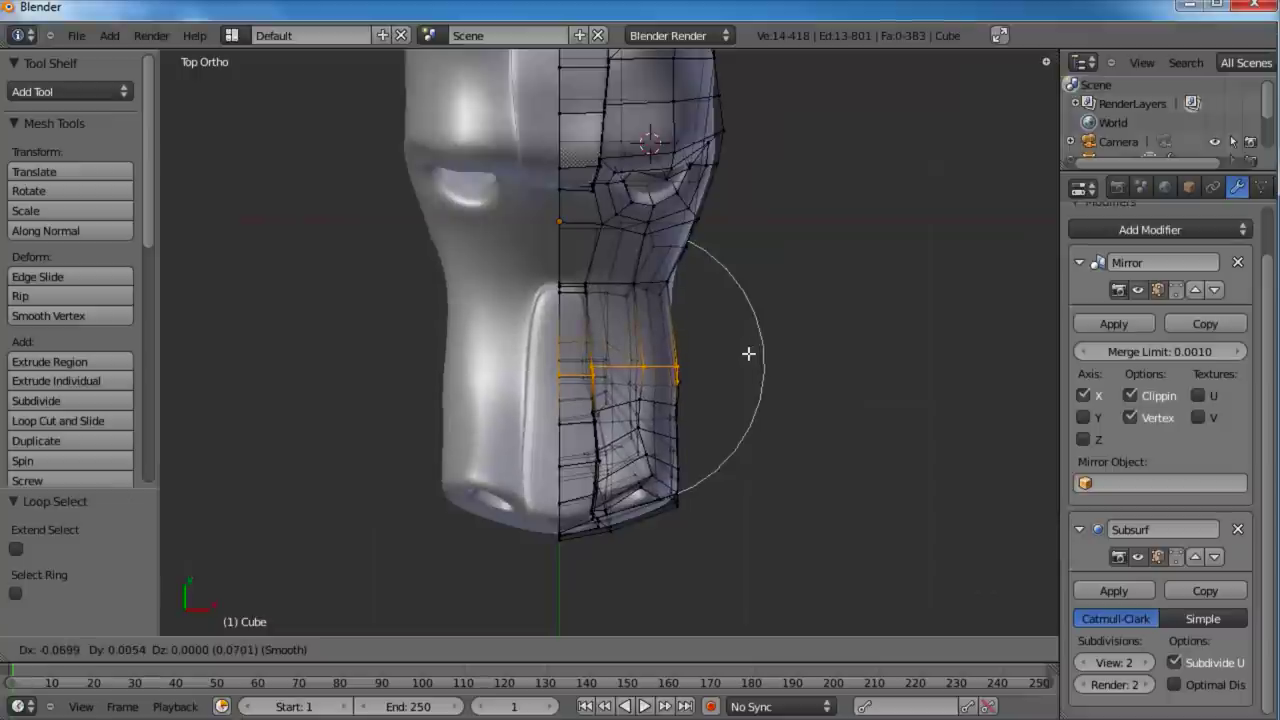
scroll(745, 352, up, 10)
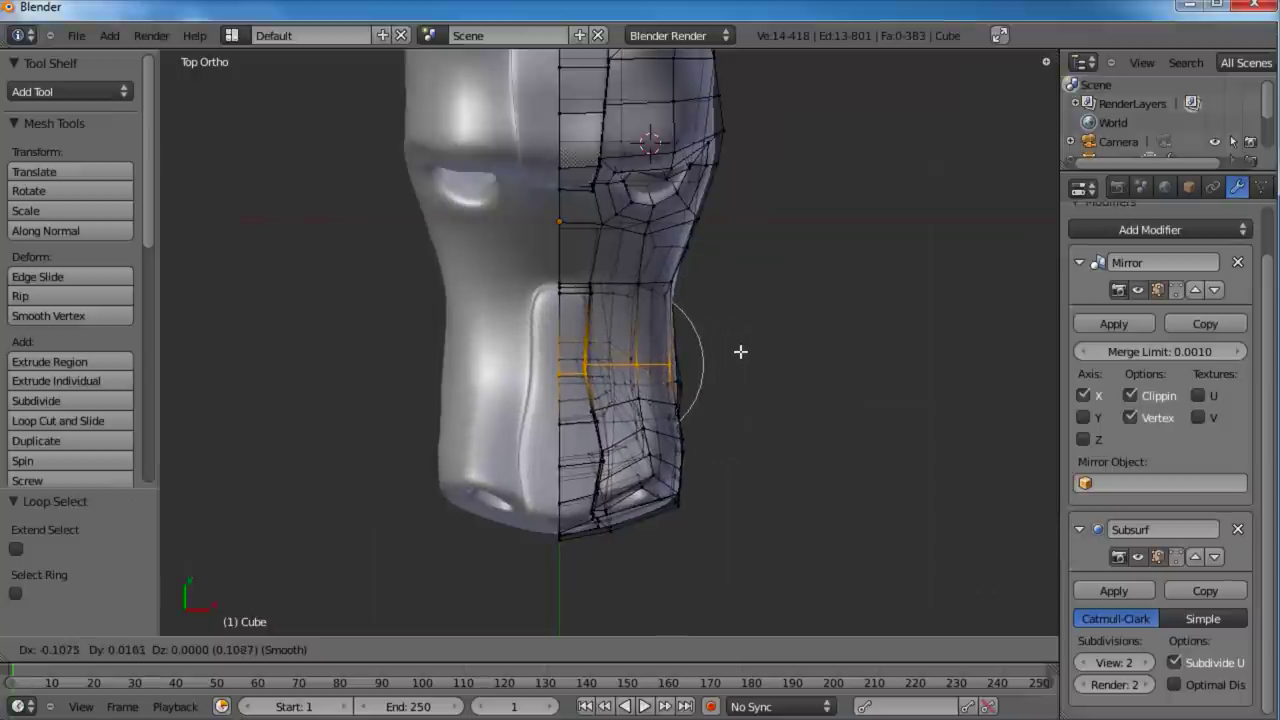
click(740, 351)
shift+middle_drag(652, 330, 654, 286)
key(a)
key(Tab)
Step: Switch the head to Sculpt Mode and choose the Grab brush with a size of 53
scroll(654, 300, down, 3)
middle_drag(600, 375, 571, 423)
scroll(511, 407, up, 5)
scroll(511, 407, up, 3)
mouse_move(651, 386)
middle_down()
mouse_move(731, 334)
mouse_move(666, 371)
middle_up()
scroll(689, 341, up, 2)
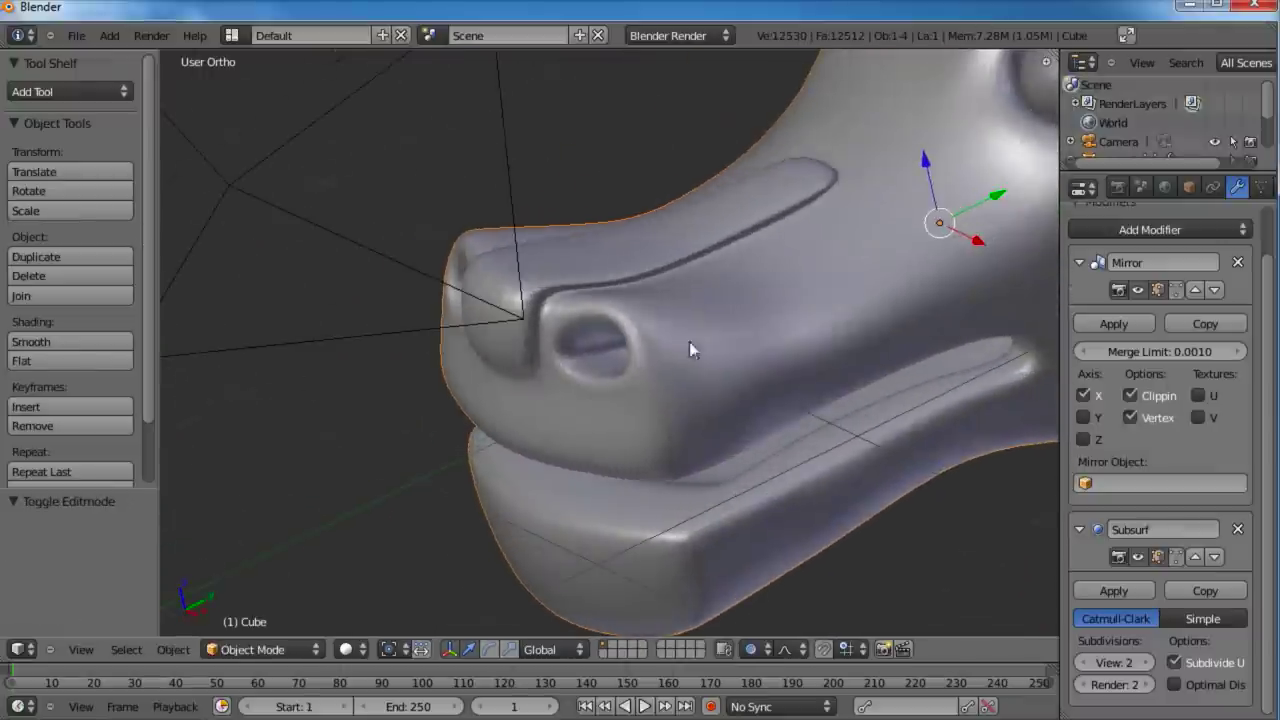
click(254, 651)
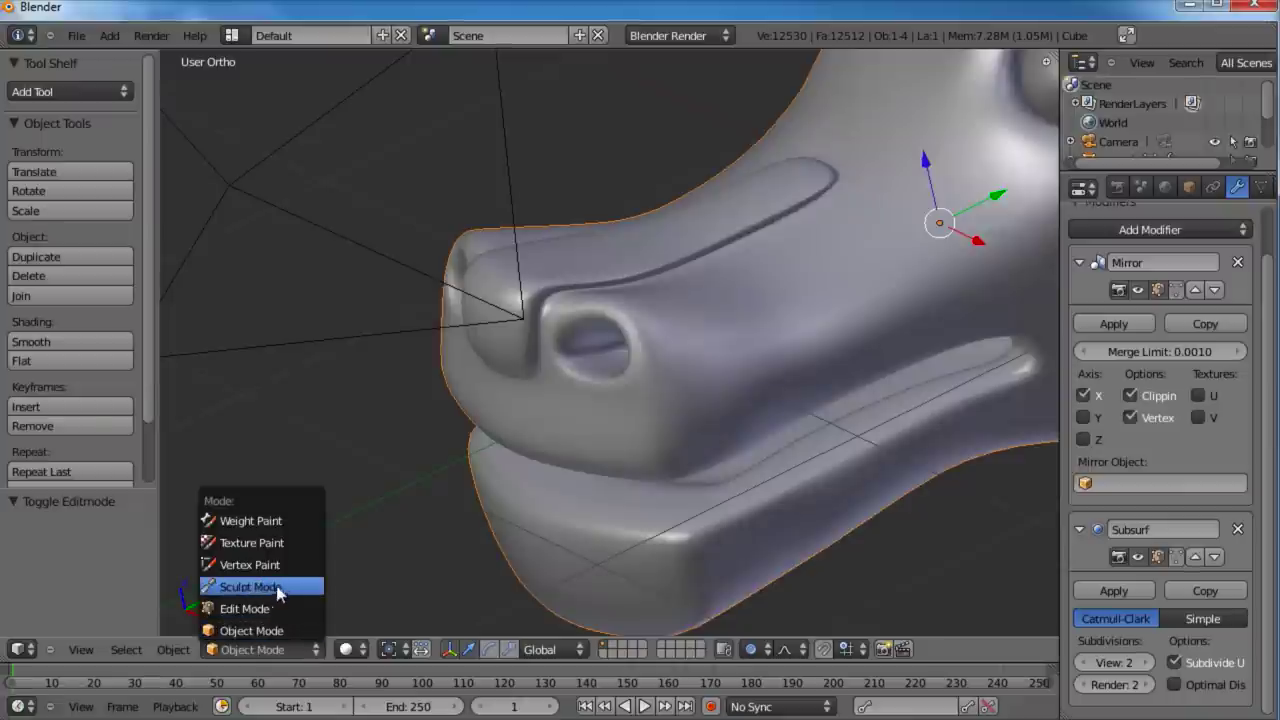
click(250, 587)
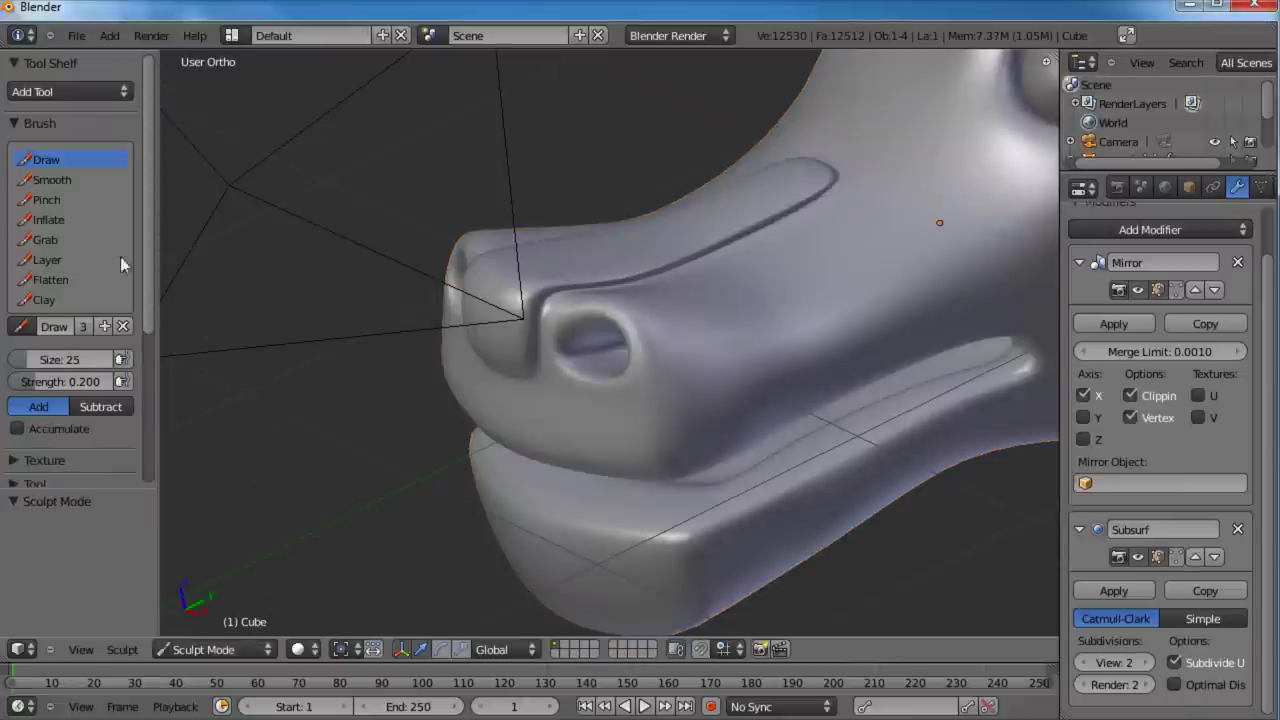
drag(150, 235, 148, 392)
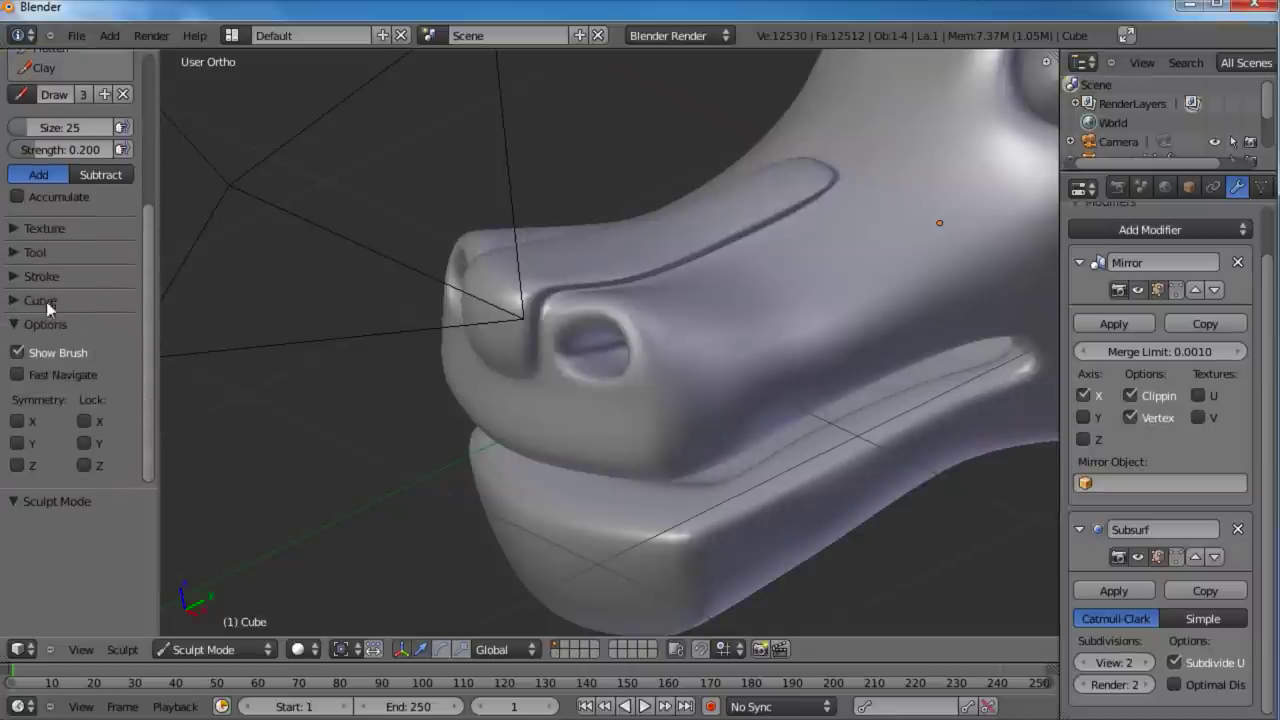
click(14, 254)
click(68, 360)
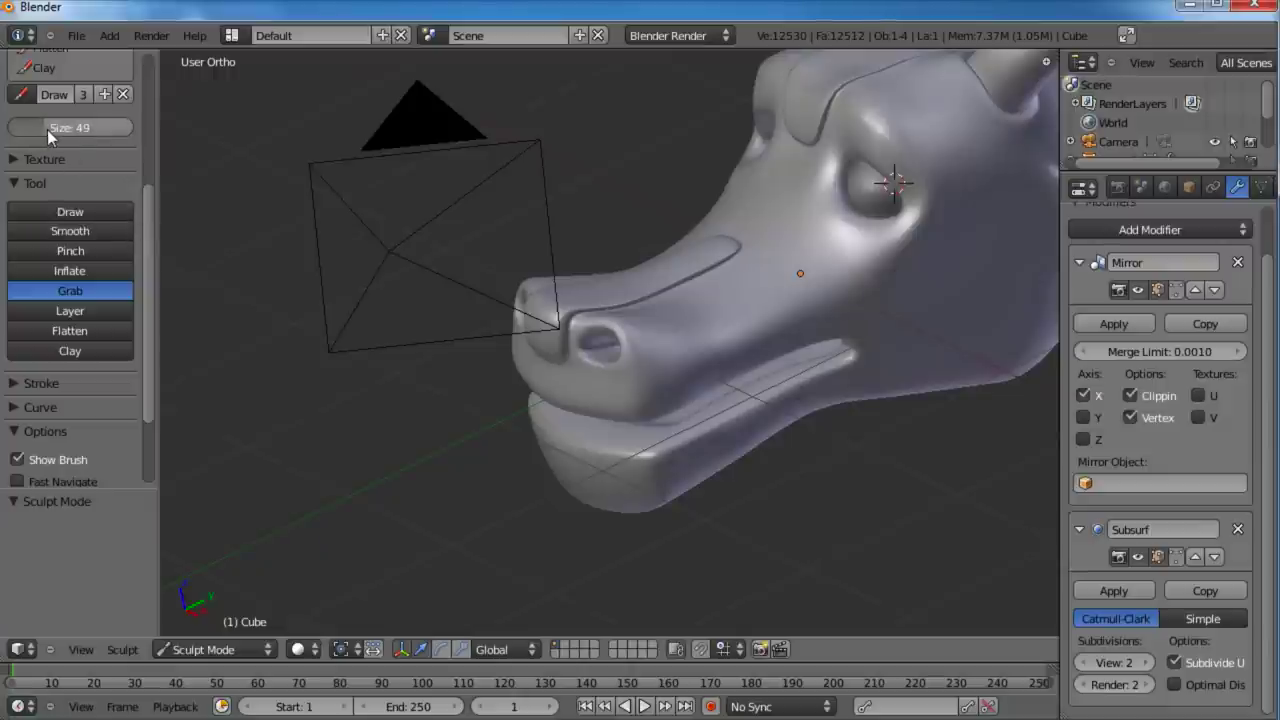
Step: Reshape the side of the snout behind the nostril with Grab strokes, pulling the surface inward
mouse_move(688, 376)
shift+middle_down()
mouse_move(606, 418)
mouse_move(671, 395)
shift+middle_up()
scroll(606, 418, up, 3)
drag(579, 397, 563, 420)
middle_drag(563, 420, 505, 440)
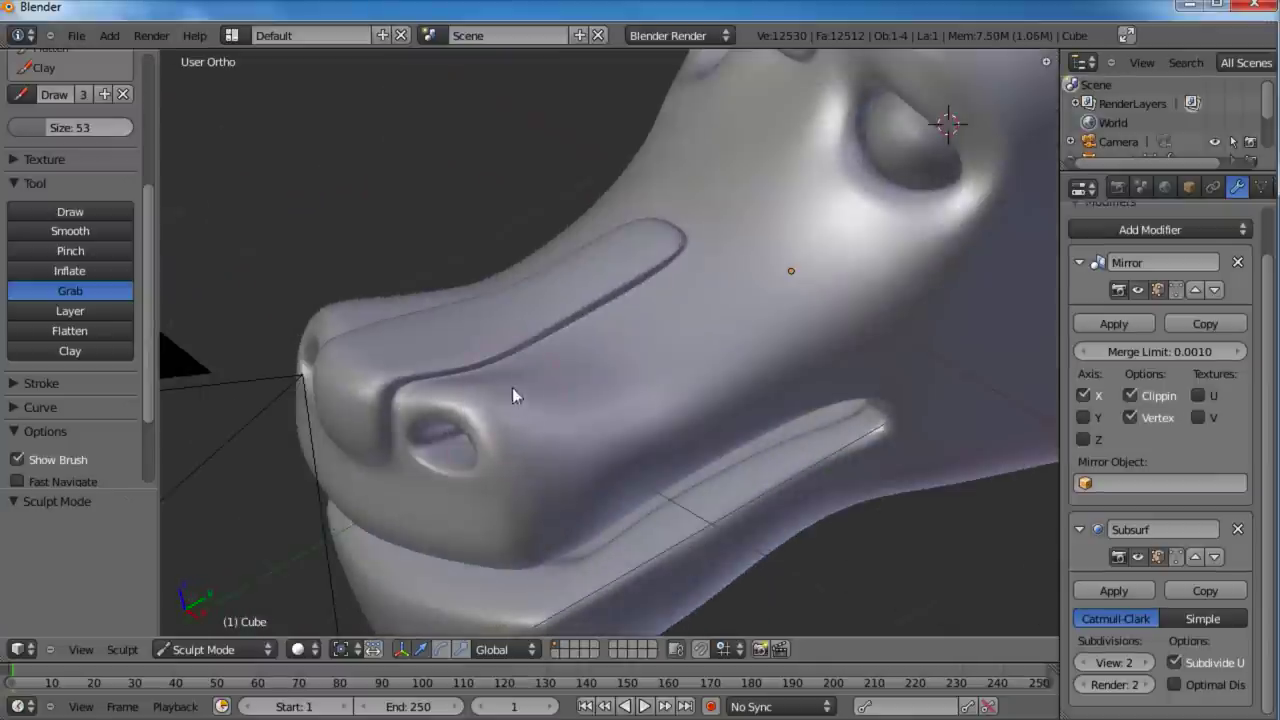
middle_drag(457, 251, 582, 422)
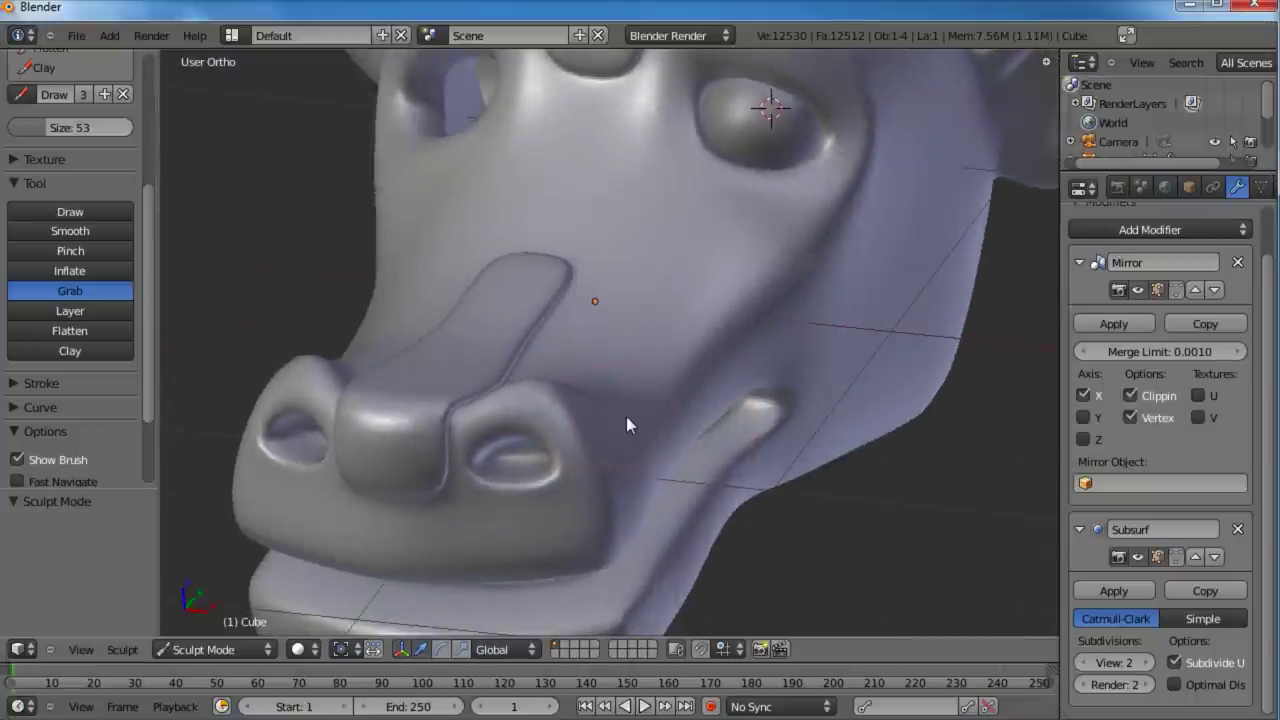
drag(626, 424, 588, 432)
middle_drag(627, 420, 623, 516)
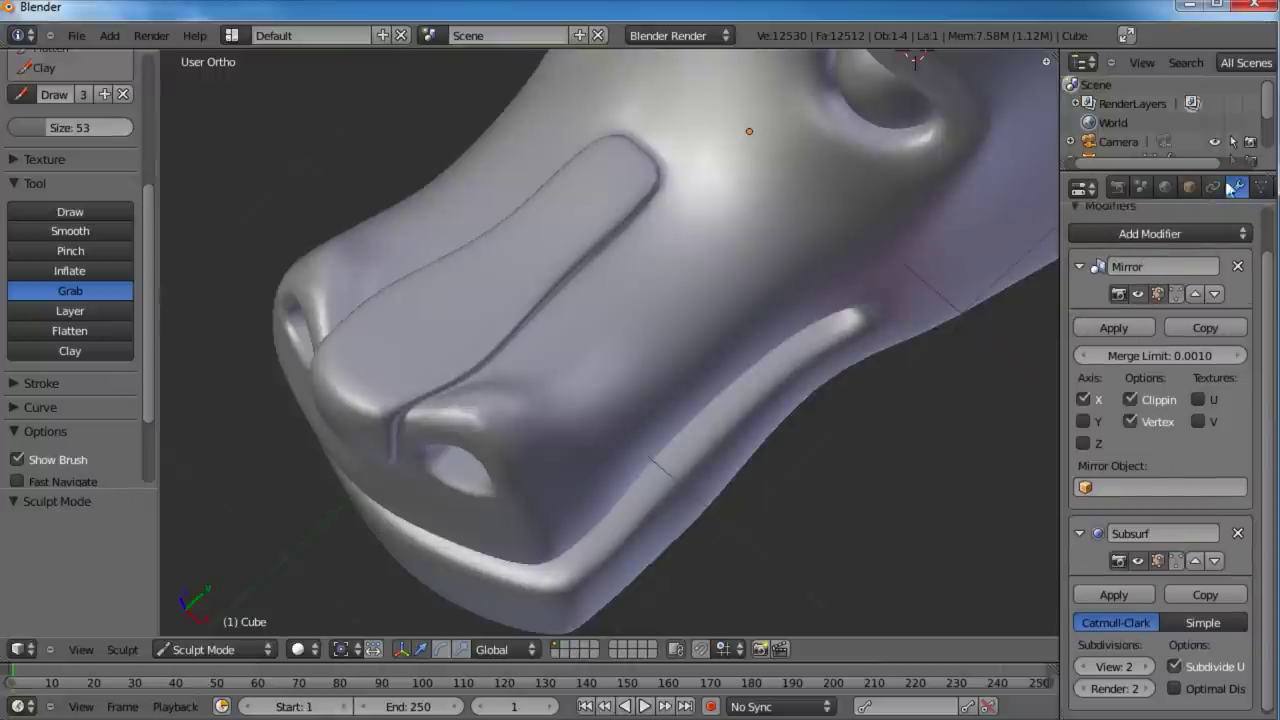
Step: Enable the Wire display option for the head object to show its mesh over the shaded surface
click(1190, 188)
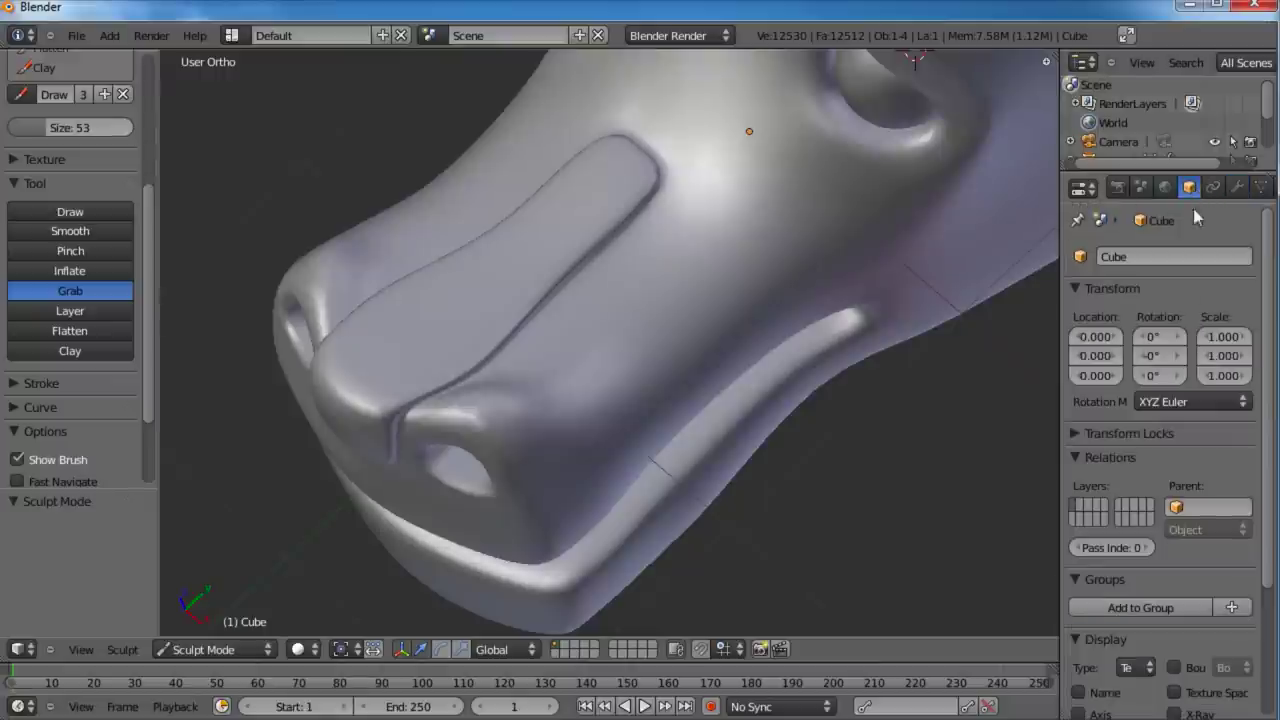
scroll(1147, 464, down, 5)
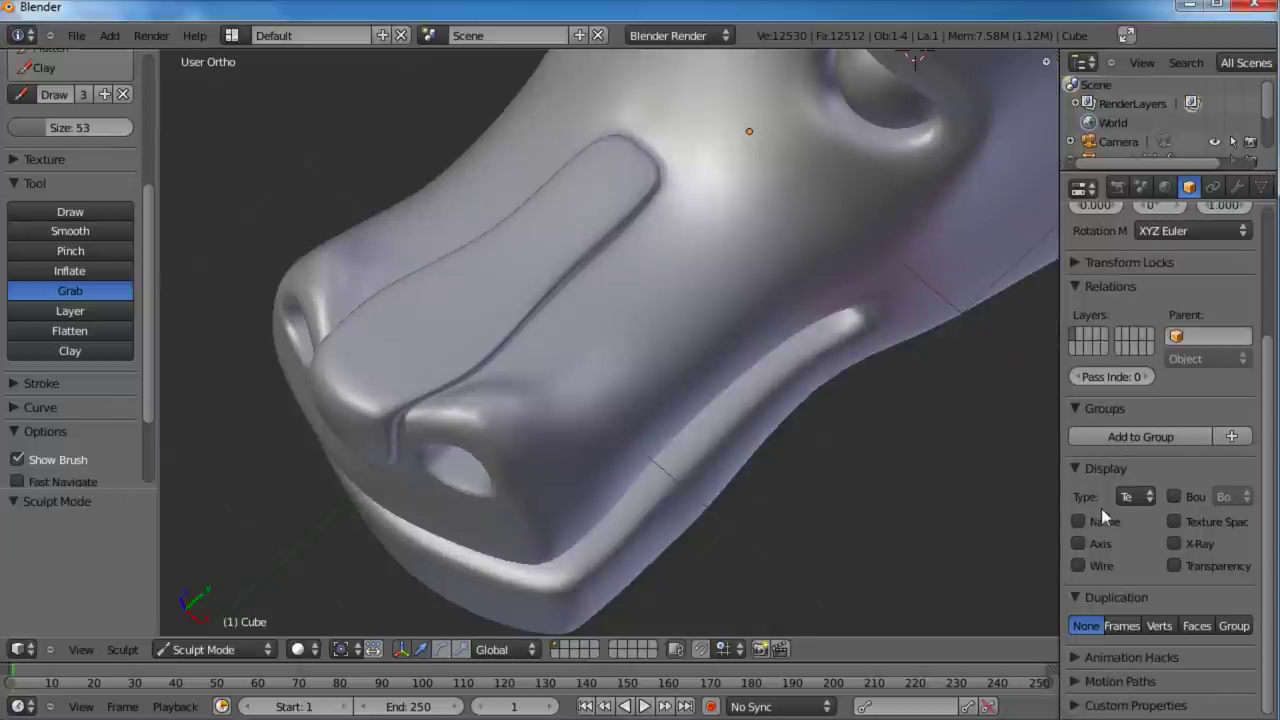
click(1080, 567)
scroll(642, 291, down, 4)
mouse_move(642, 291)
middle_down()
mouse_move(698, 253)
mouse_move(672, 265)
mouse_move(591, 365)
mouse_move(640, 339)
mouse_move(618, 361)
middle_up()
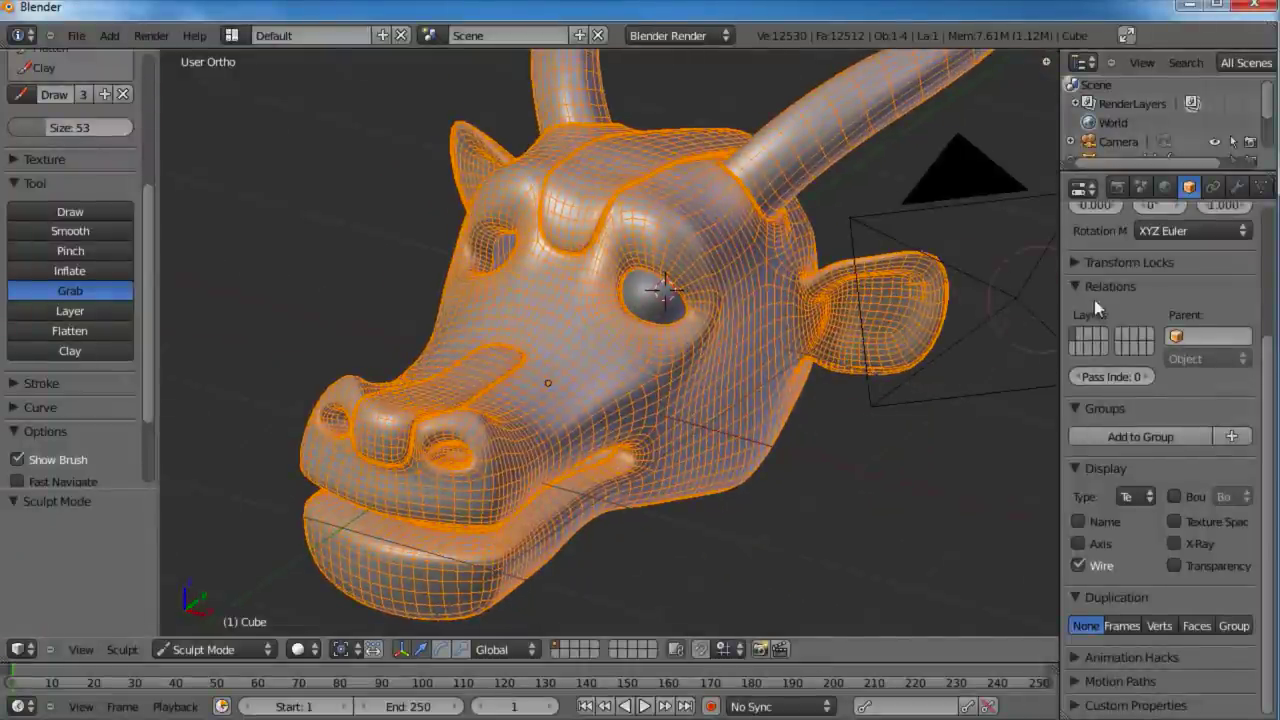
Step: Enable Optimal Display on the head's Subsurf modifier and toggle Edit Mode to check the reduced wireframe, ending in Sculpt Mode
click(1238, 188)
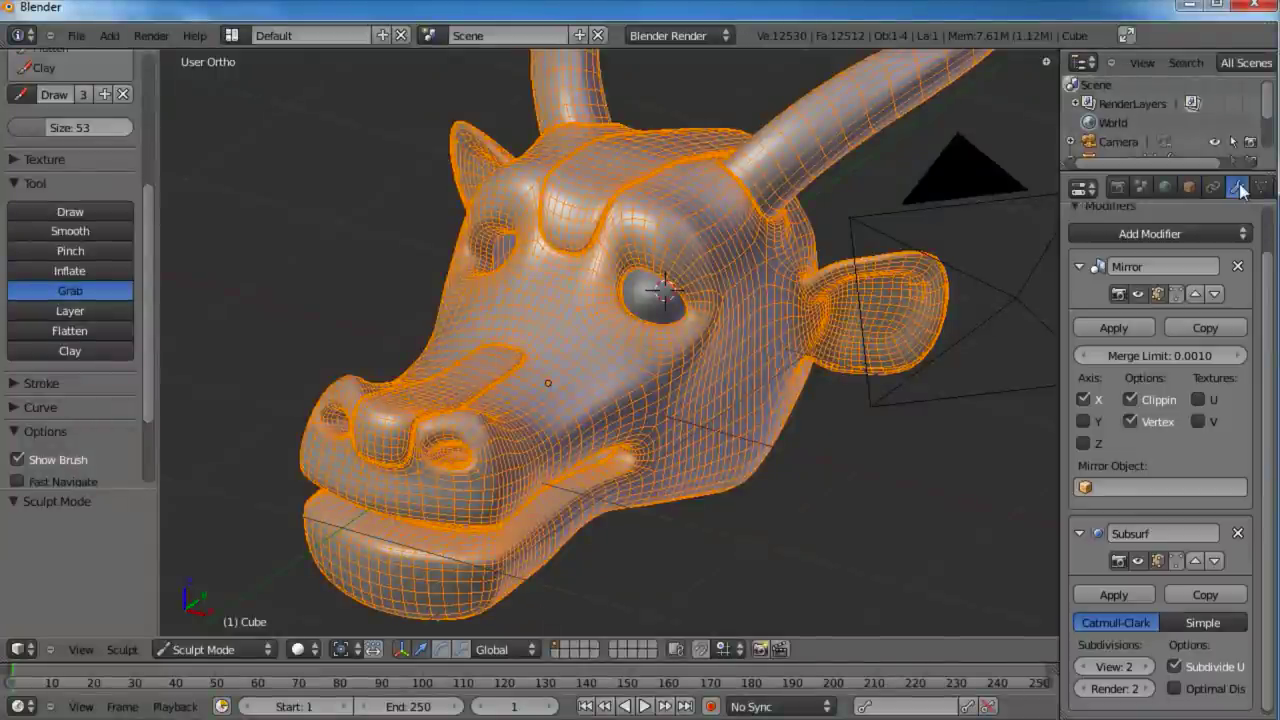
scroll(1158, 470, down, 1)
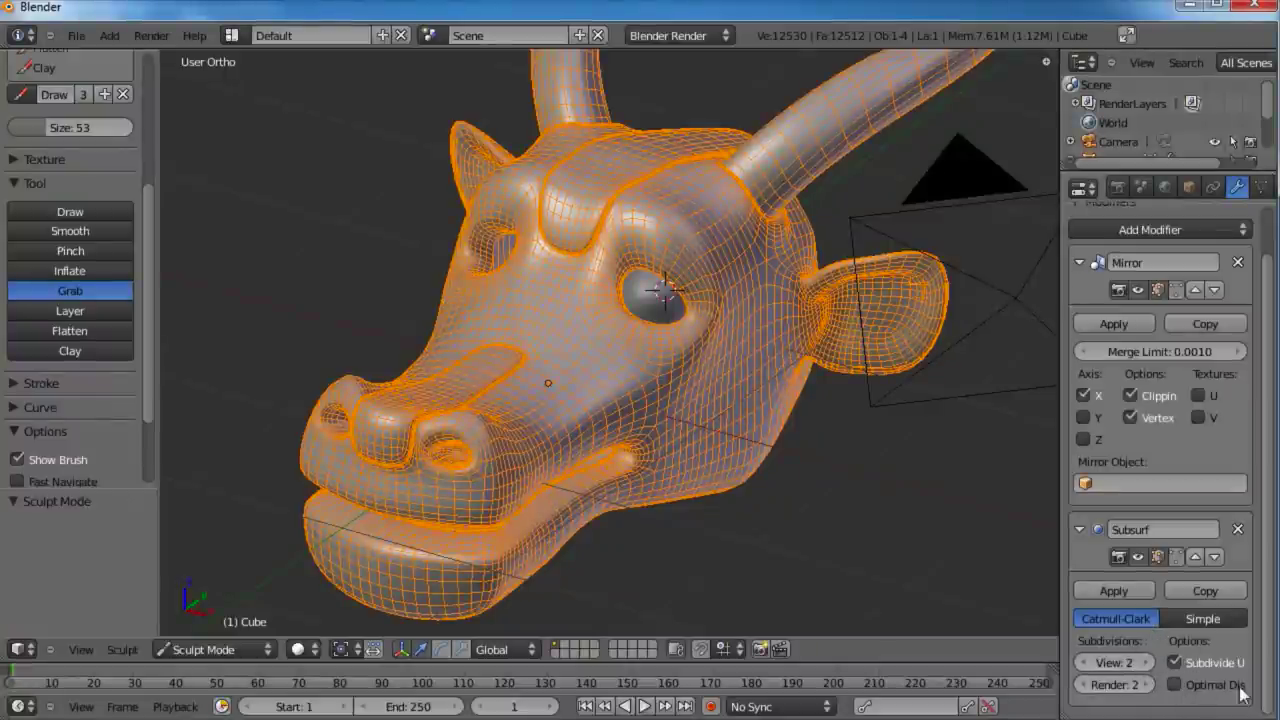
mouse_move(1057, 660)
mouse_down()
mouse_move(957, 655)
mouse_move(1067, 660)
mouse_up()
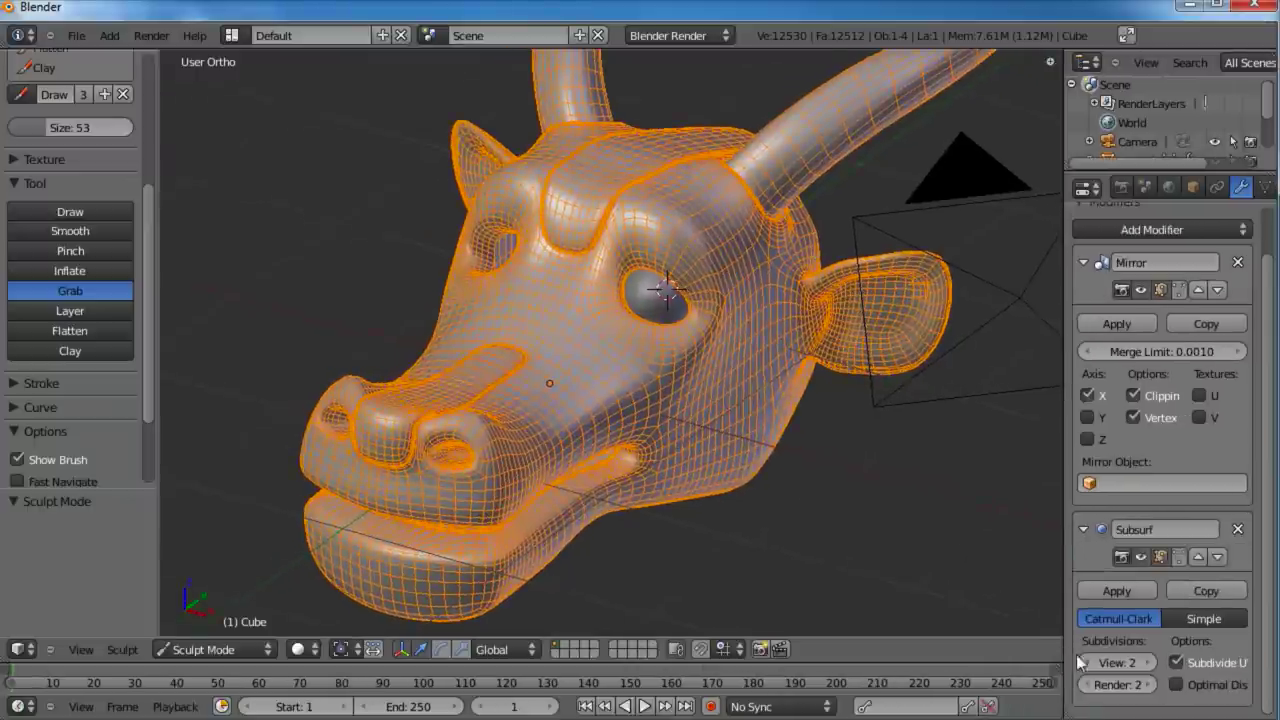
click(1176, 684)
key(Tab)
mouse_move(640, 420)
middle_down()
mouse_move(614, 353)
mouse_move(591, 360)
mouse_move(705, 360)
mouse_move(717, 393)
middle_up()
key(Tab)
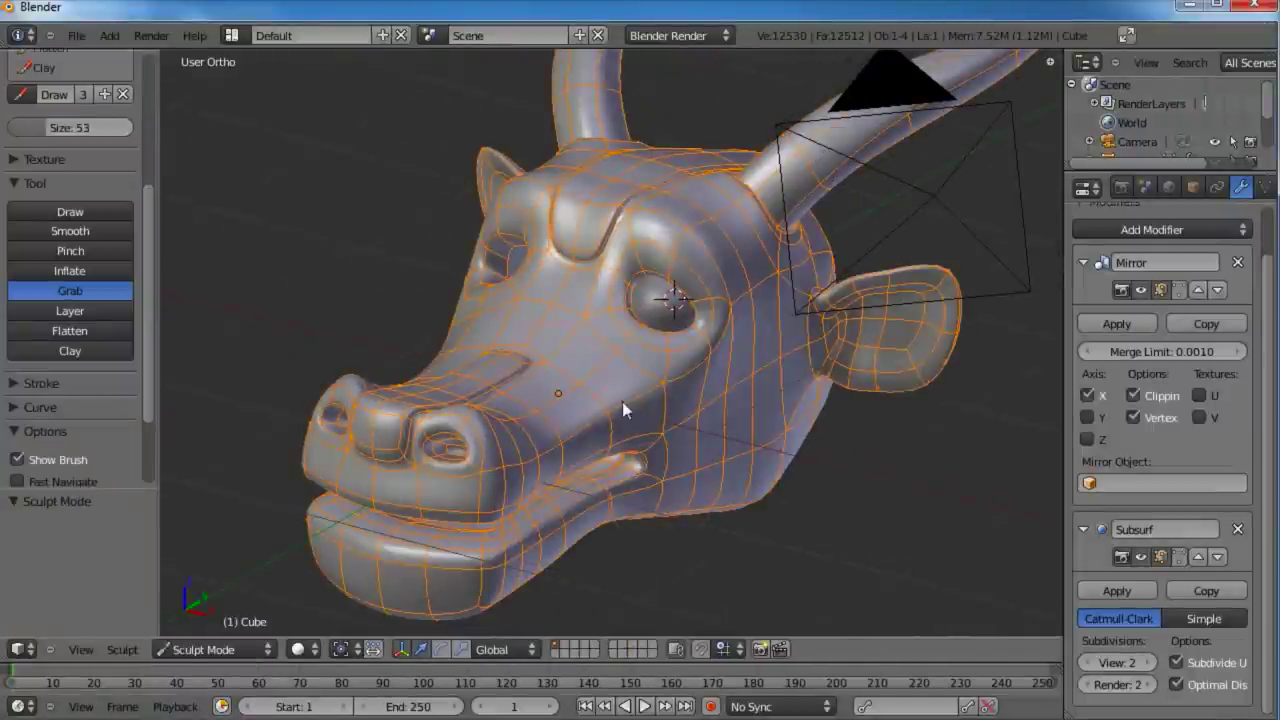
key(Tab)
key(Tab)
key(Tab)
key(Tab)
Step: Reshape the surface around and behind the nostril with short Grab strokes, following the nostril's rear edge loops
mouse_move(674, 352)
middle_down()
mouse_move(724, 381)
mouse_move(666, 370)
mouse_move(574, 389)
mouse_move(697, 297)
mouse_move(749, 334)
mouse_move(745, 378)
mouse_move(569, 338)
mouse_move(682, 405)
middle_up()
scroll(569, 338, up, 3)
mouse_move(687, 382)
middle_down()
mouse_move(715, 412)
mouse_move(635, 329)
middle_up()
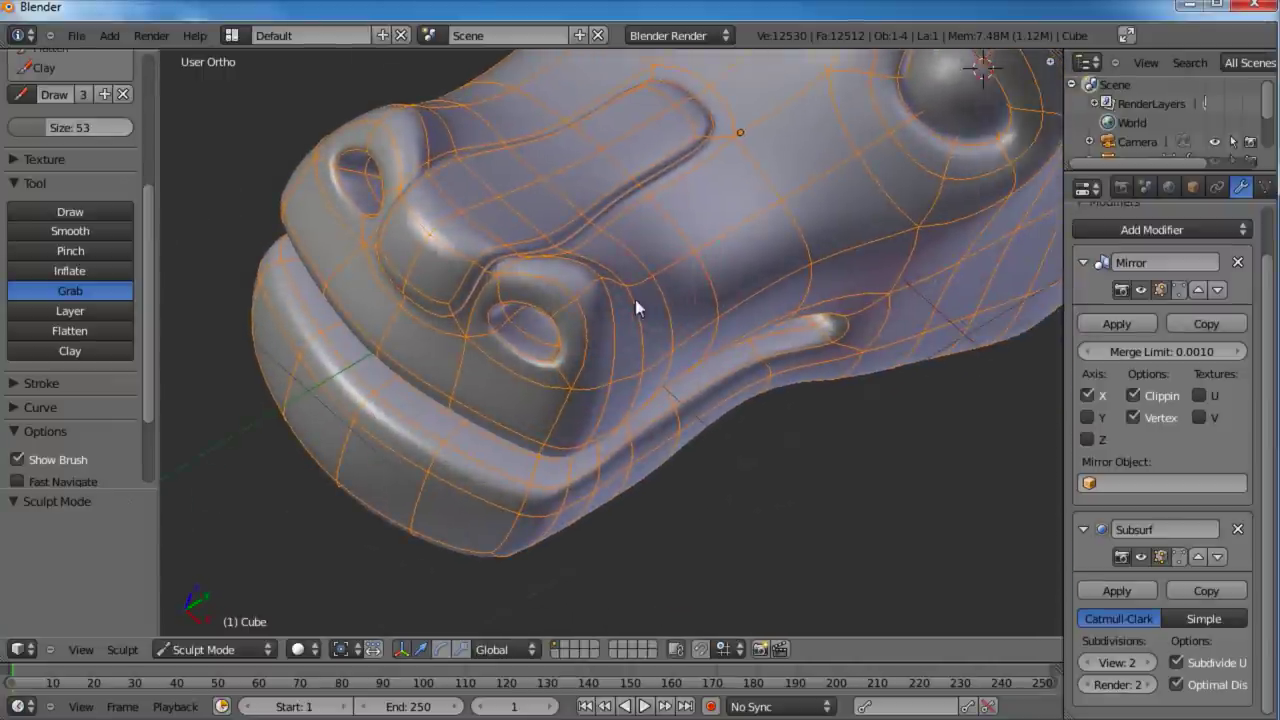
mouse_move(606, 283)
mouse_down()
mouse_move(611, 300)
mouse_move(606, 286)
mouse_move(627, 291)
mouse_up()
mouse_move(623, 287)
middle_down()
mouse_move(630, 355)
mouse_move(594, 319)
middle_up()
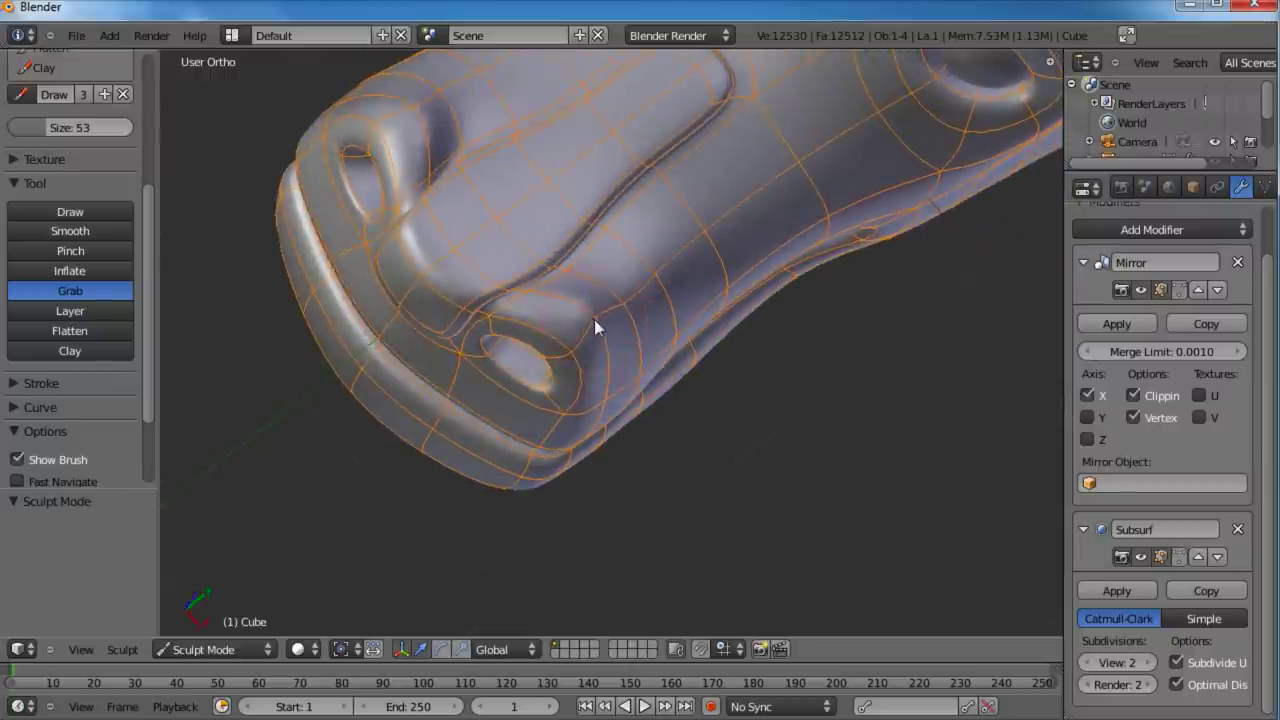
mouse_move(734, 440)
middle_down()
mouse_move(751, 380)
mouse_move(485, 320)
middle_up()
drag(485, 312, 448, 307)
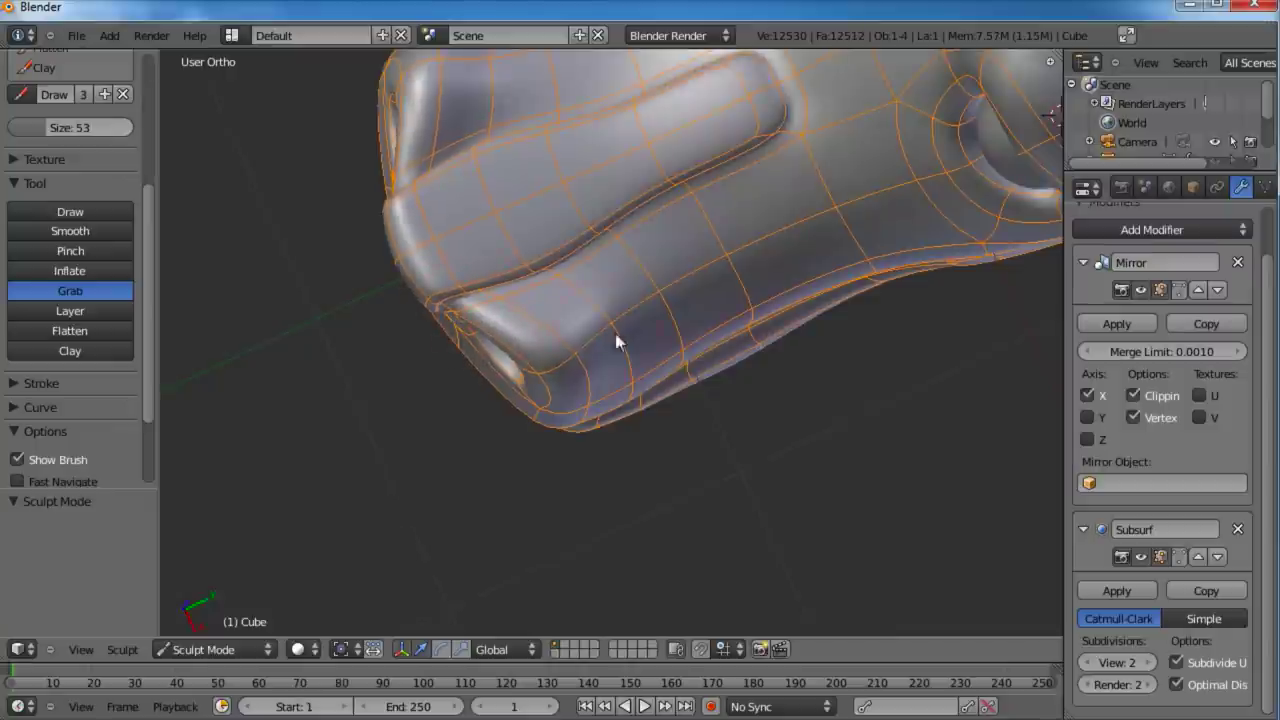
drag(615, 333, 639, 359)
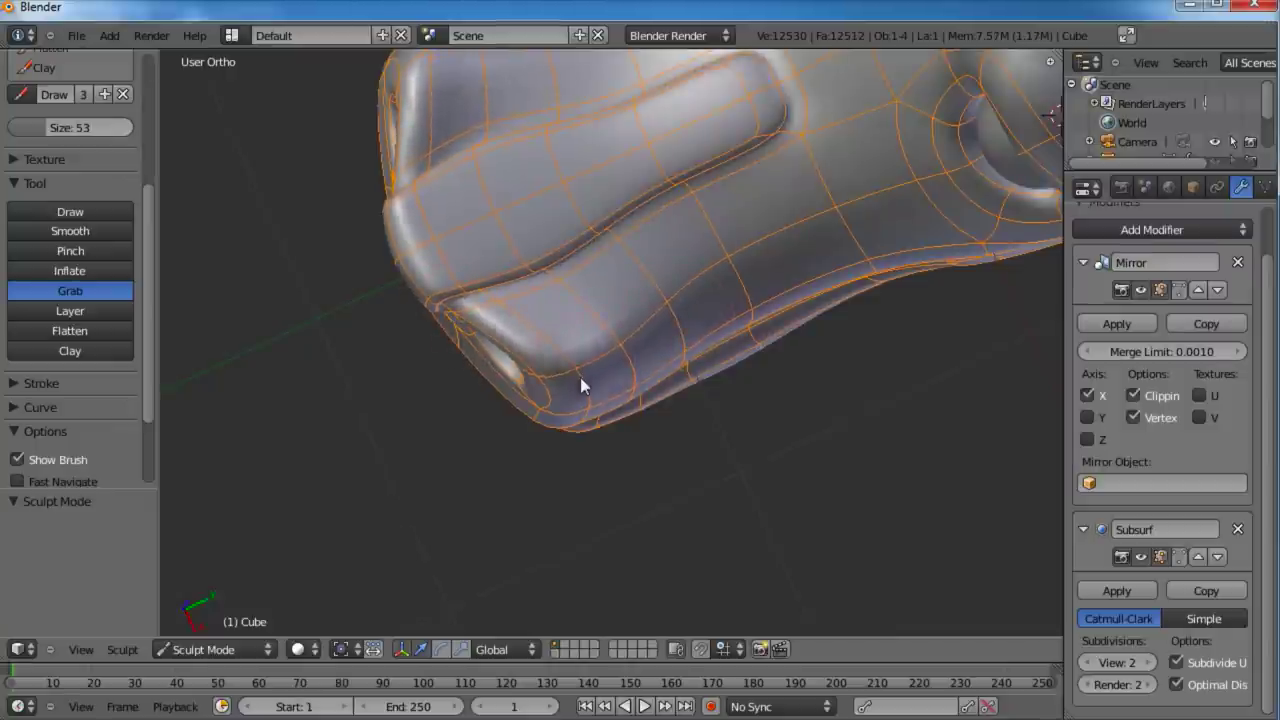
Step: Adjust the side of the snout behind the nostril and the upper end of the nose ridge with Grab strokes
mouse_move(700, 400)
middle_down()
mouse_move(648, 282)
mouse_move(609, 308)
mouse_move(579, 293)
middle_up()
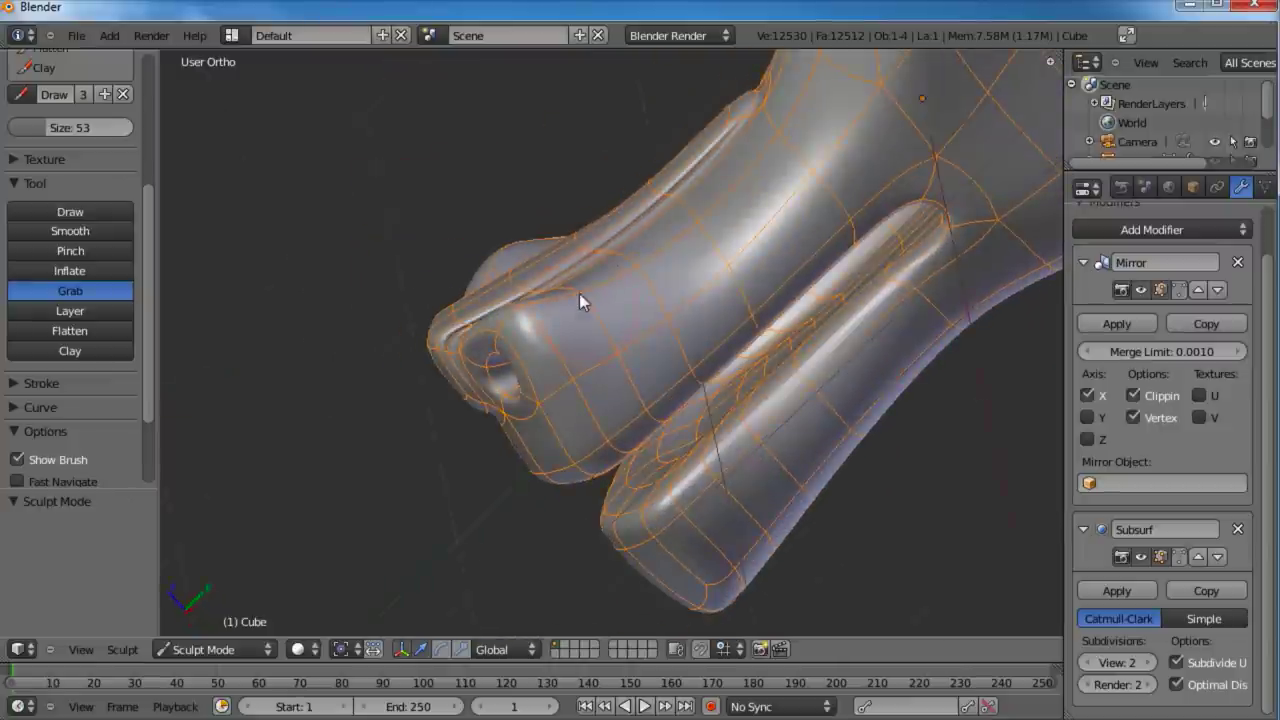
mouse_move(531, 346)
middle_down()
mouse_move(560, 409)
mouse_move(520, 457)
mouse_move(552, 286)
mouse_move(458, 286)
mouse_move(482, 314)
middle_up()
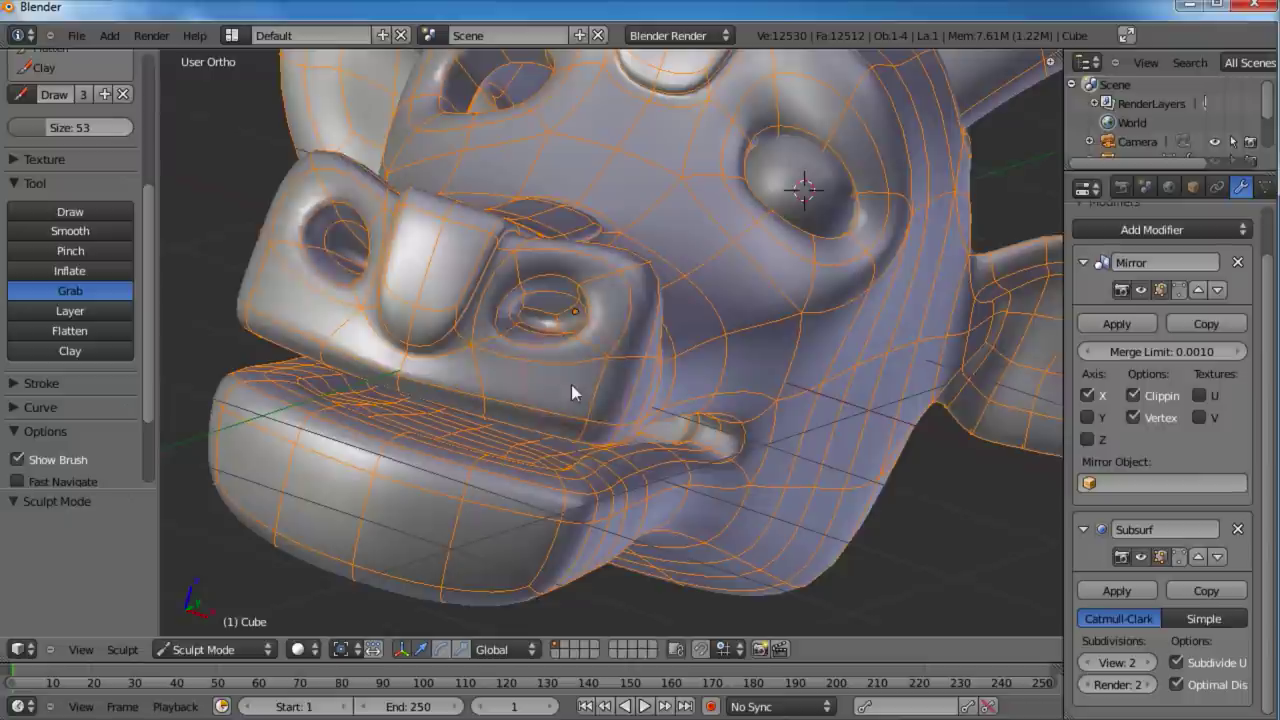
mouse_move(583, 416)
middle_down()
mouse_move(602, 312)
mouse_move(523, 402)
middle_up()
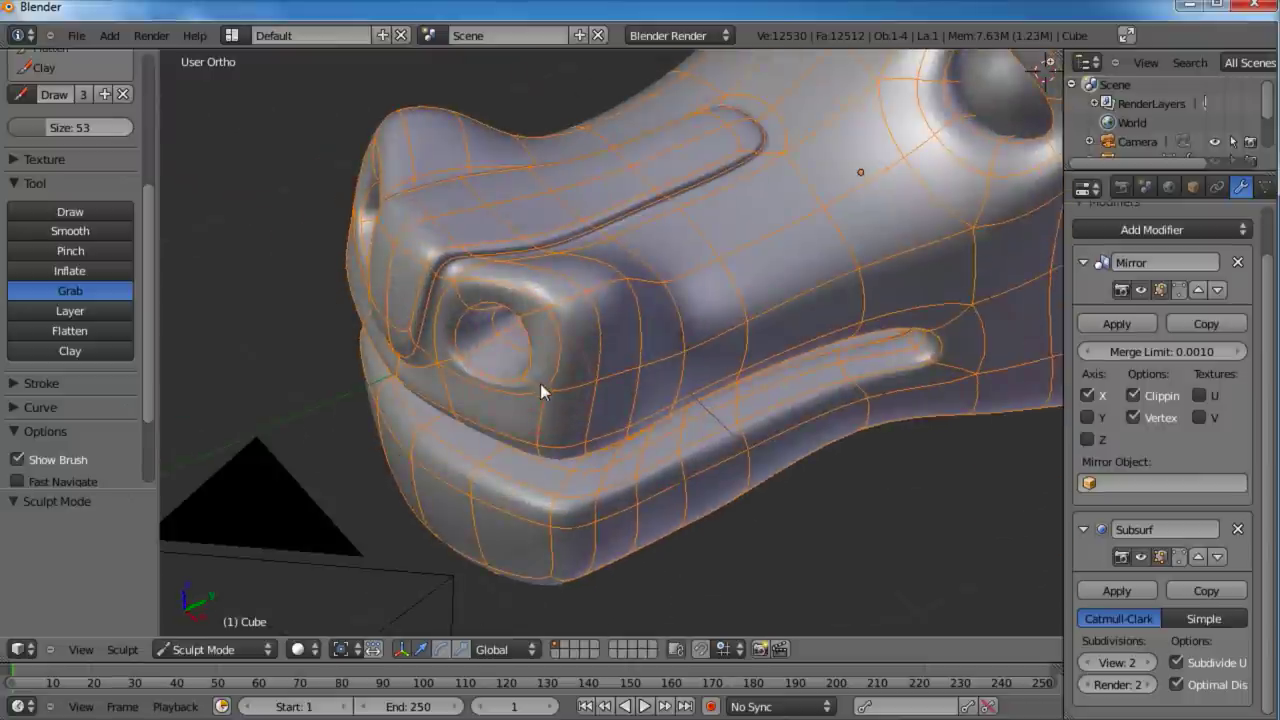
middle_drag(634, 366, 629, 391)
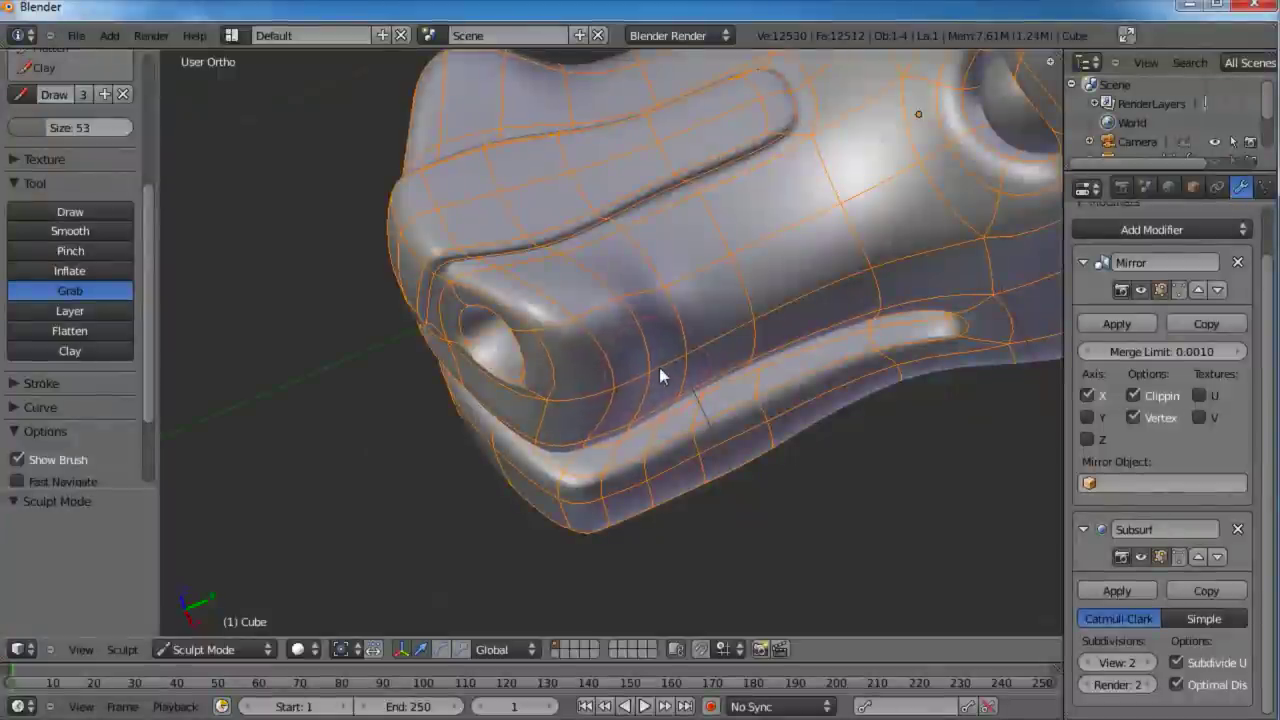
drag(659, 368, 623, 291)
middle_drag(595, 291, 691, 266)
mouse_move(691, 266)
mouse_down()
mouse_move(690, 220)
mouse_move(690, 236)
mouse_up()
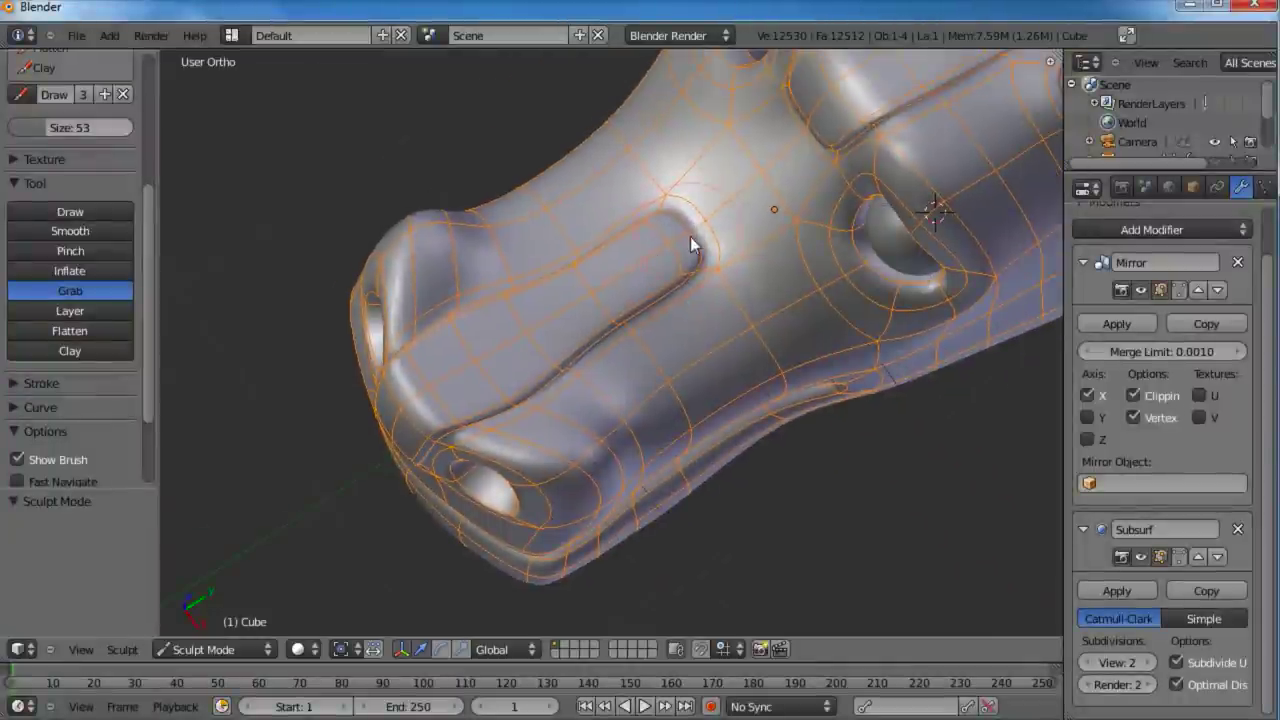
Step: Soften the crease at the upper end of the raised nose ridge with Smooth brush strokes along its edge
click(90, 230)
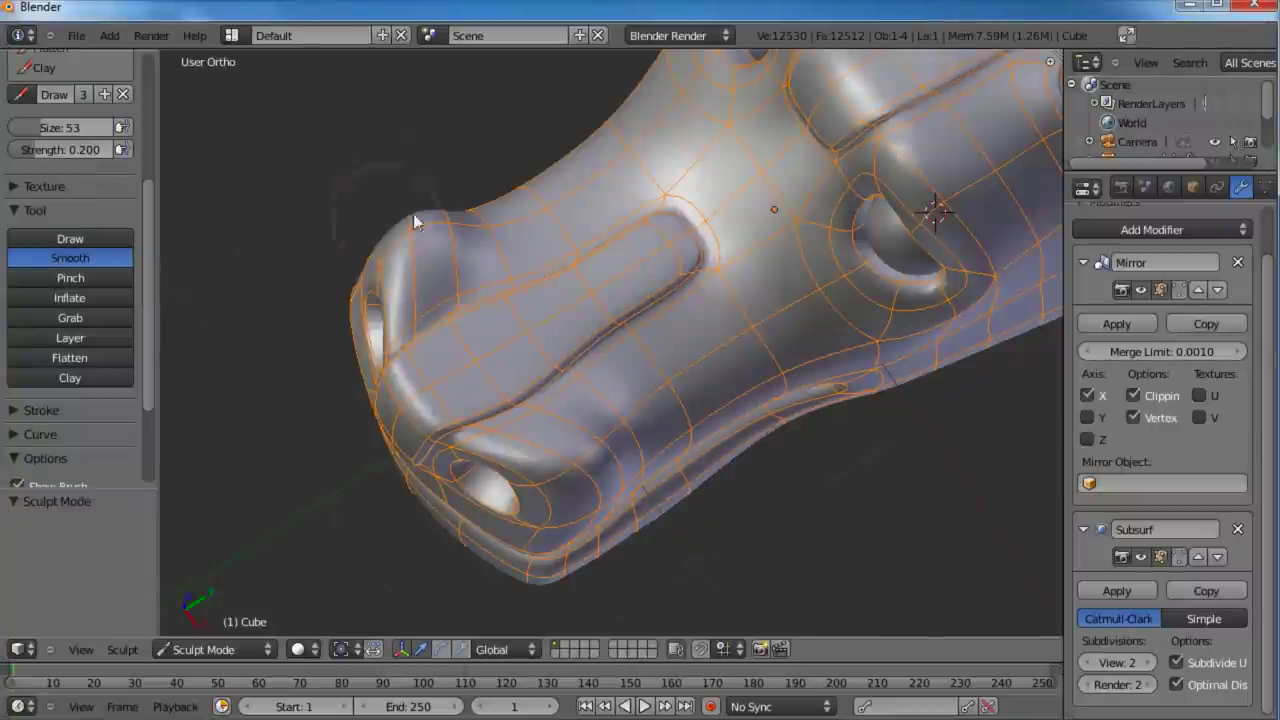
mouse_move(702, 282)
middle_down()
mouse_move(757, 371)
mouse_move(789, 243)
mouse_move(545, 441)
mouse_move(596, 348)
mouse_move(594, 311)
mouse_move(669, 354)
mouse_move(639, 396)
mouse_move(546, 398)
middle_up()
mouse_move(714, 290)
middle_down()
mouse_move(713, 256)
mouse_move(672, 260)
mouse_move(637, 401)
mouse_move(625, 402)
middle_up()
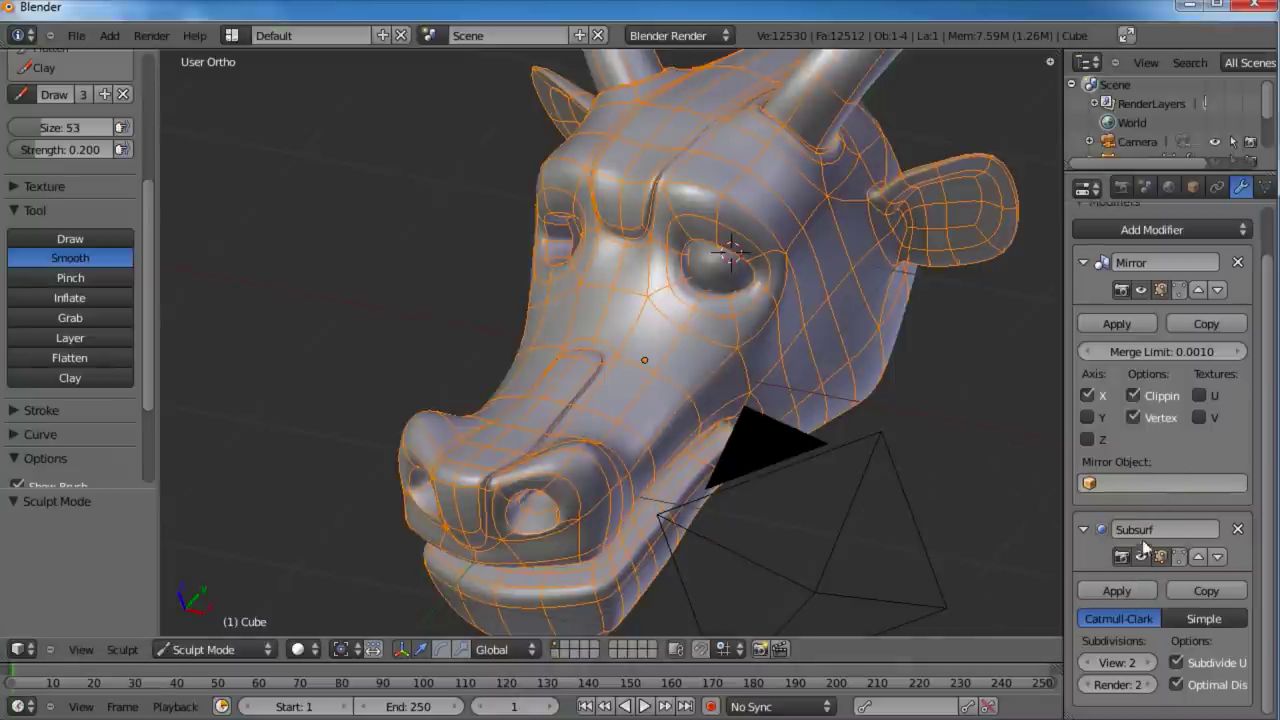
middle_drag(709, 303, 597, 412)
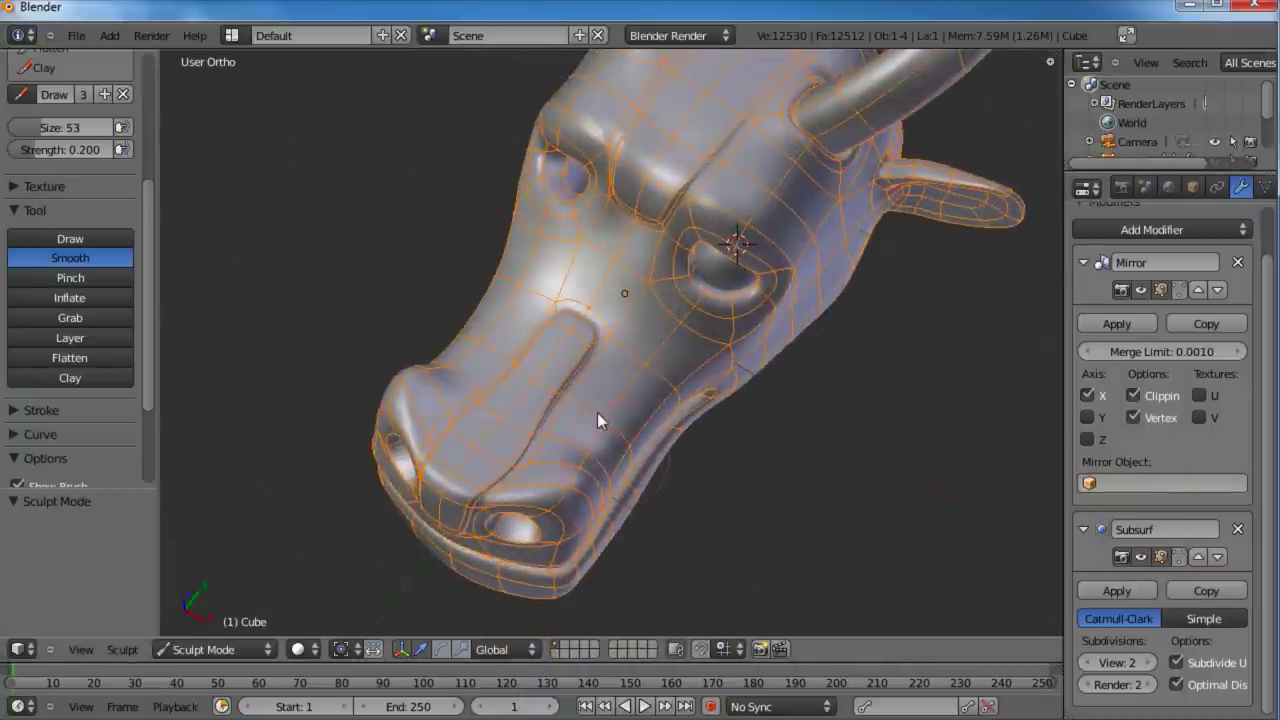
scroll(590, 398, up, 3)
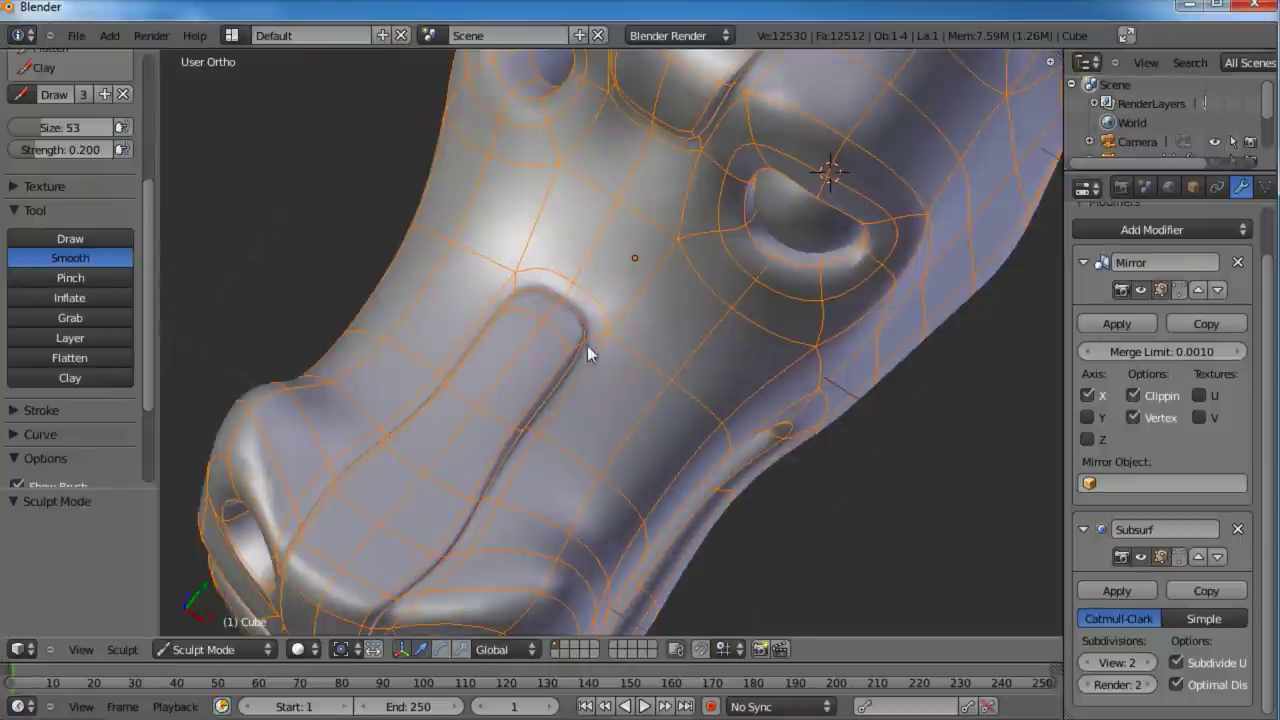
drag(587, 345, 553, 312)
mouse_move(504, 385)
mouse_down()
mouse_move(531, 424)
mouse_move(617, 448)
mouse_up()
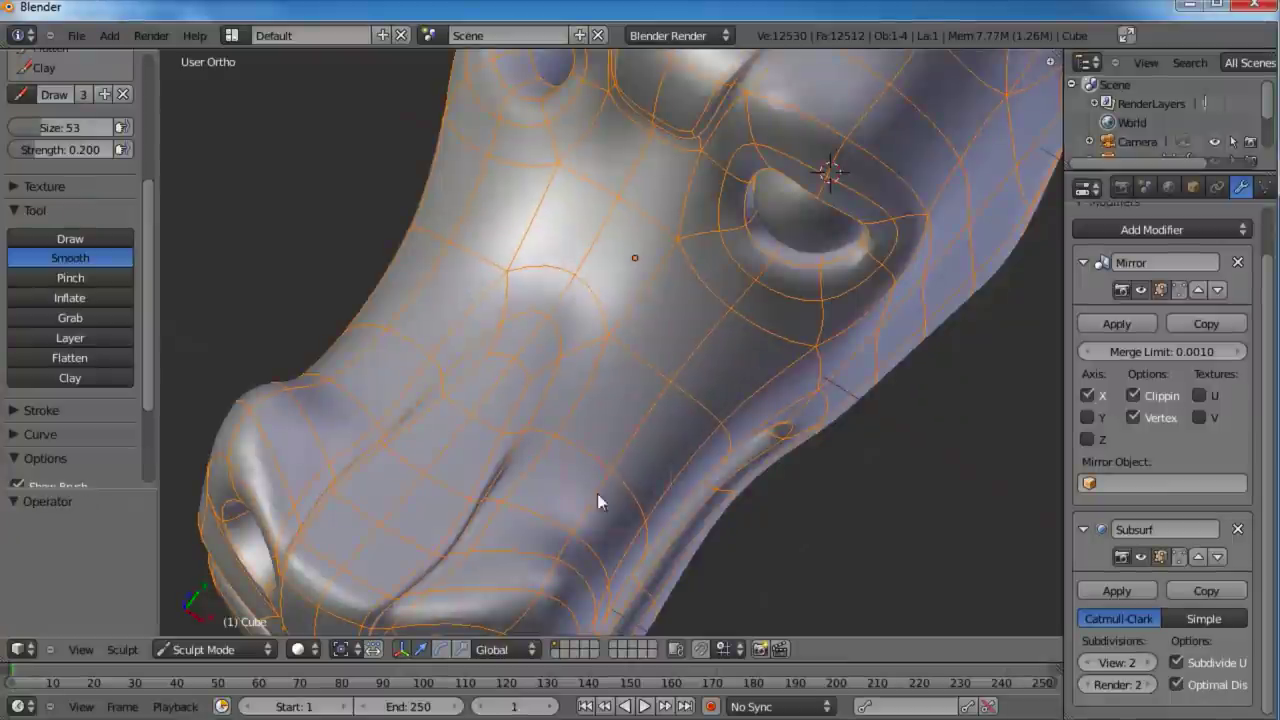
Step: Switch back to the Grab brush and pull the front of the lower jaw slightly downward
middle_drag(589, 516, 642, 409)
click(100, 318)
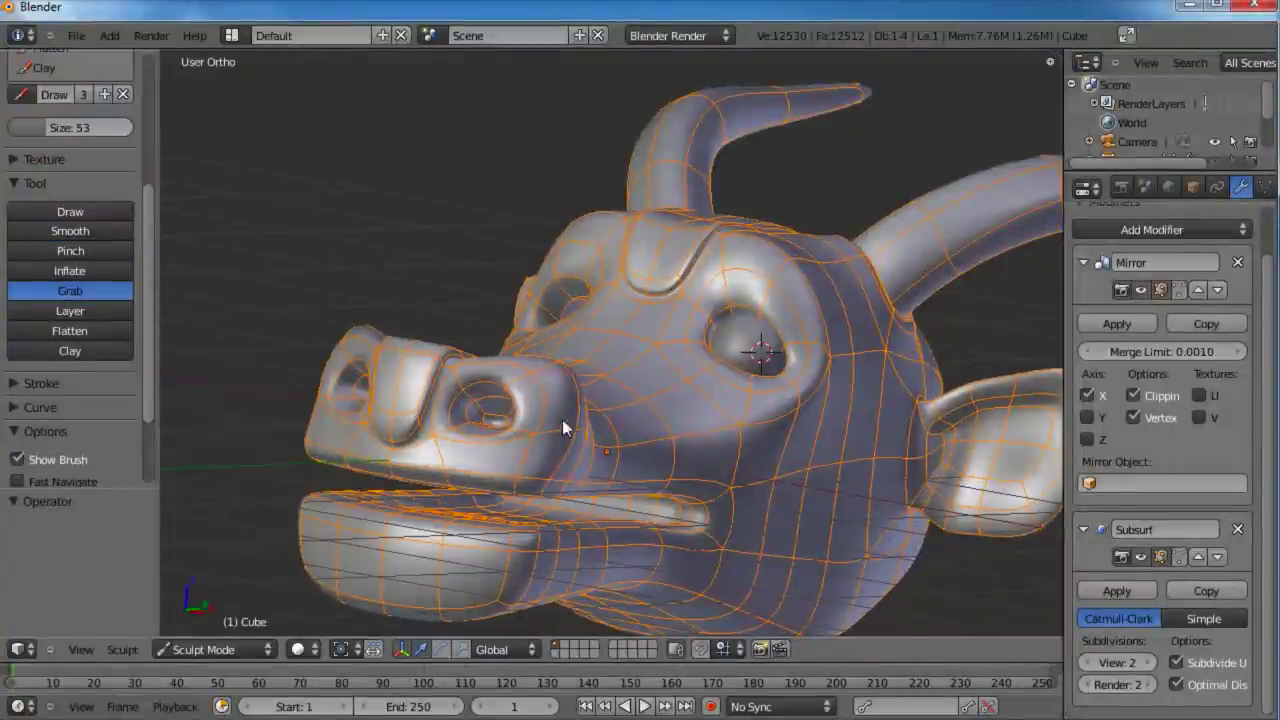
shift+middle_drag(563, 423, 667, 233)
middle_drag(538, 337, 529, 448)
scroll(529, 448, down, 3)
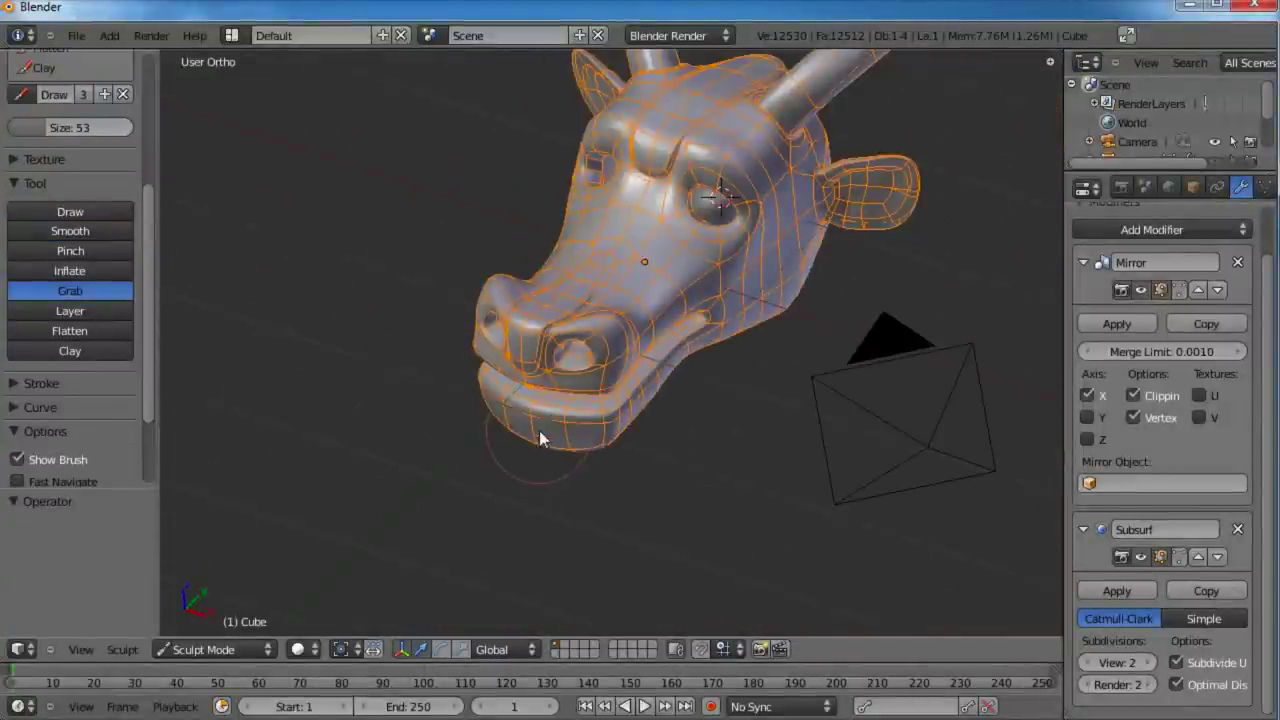
drag(583, 428, 583, 453)
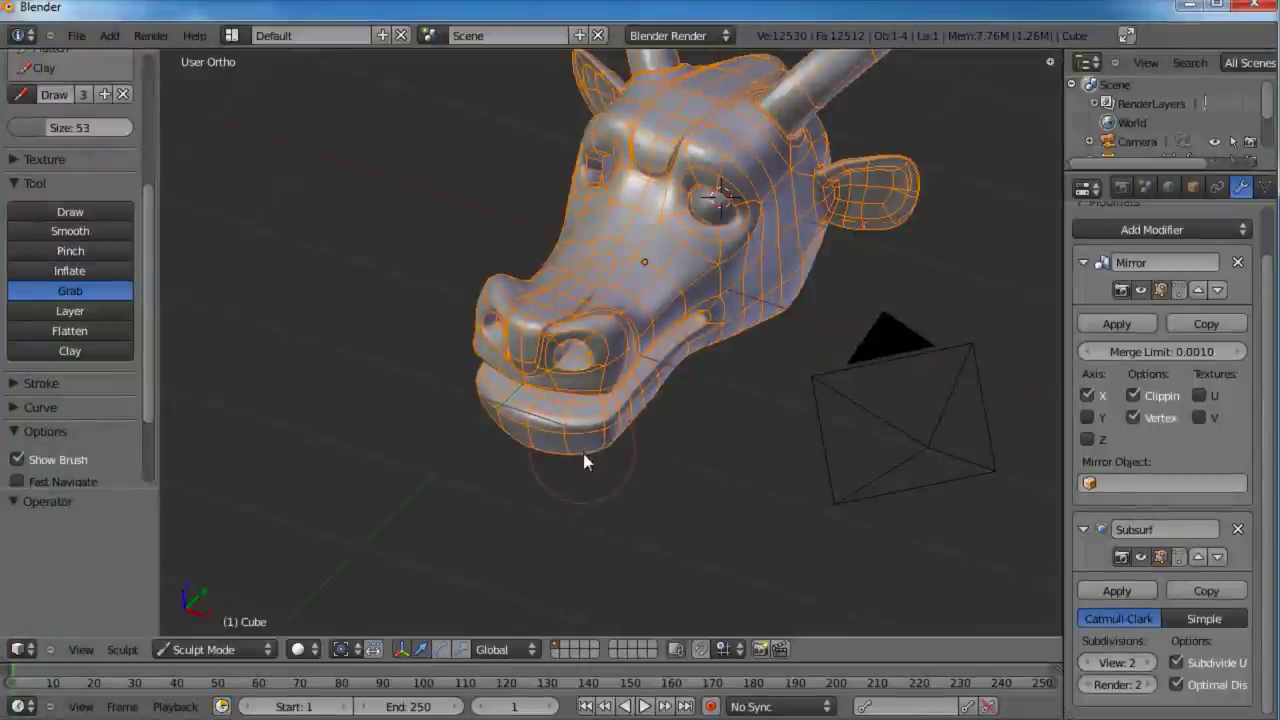
Step: Reshape the side of the lower jaw near the mouth corner with a Grab stroke toward the cheek
mouse_move(583, 453)
middle_down()
mouse_move(663, 293)
mouse_move(586, 223)
mouse_move(528, 324)
mouse_move(716, 343)
middle_up()
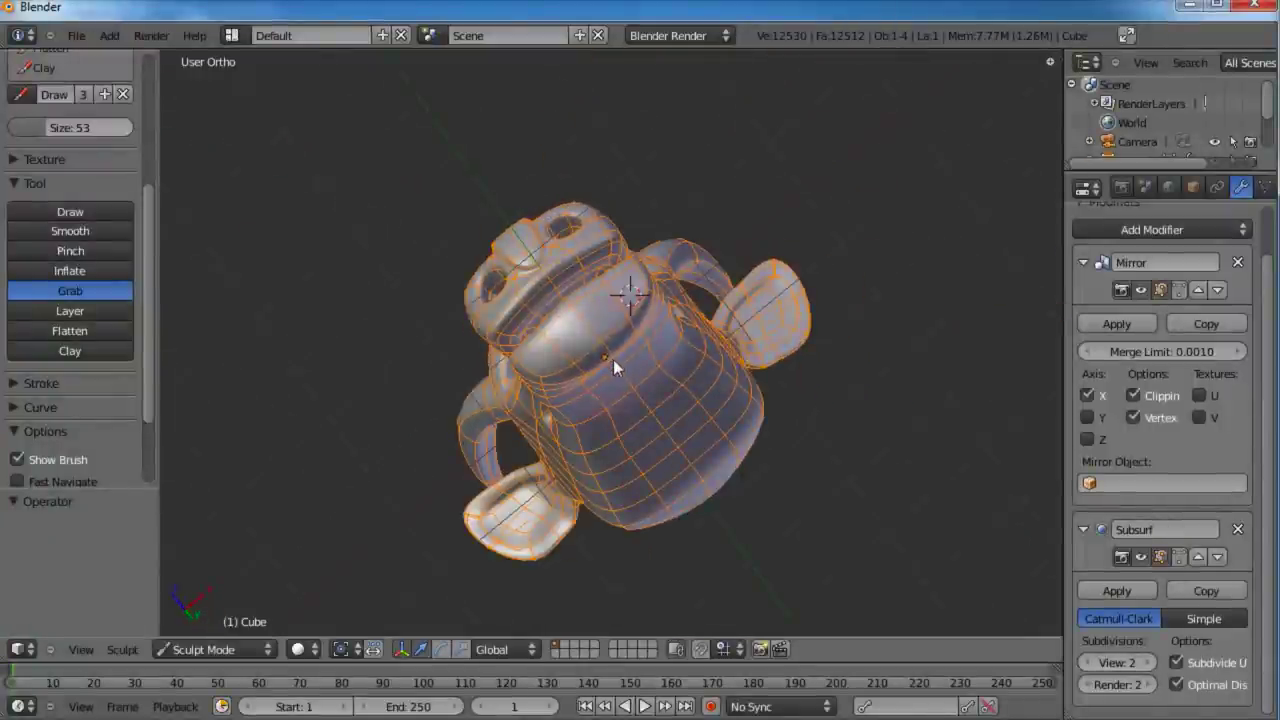
middle_drag(677, 334, 521, 398)
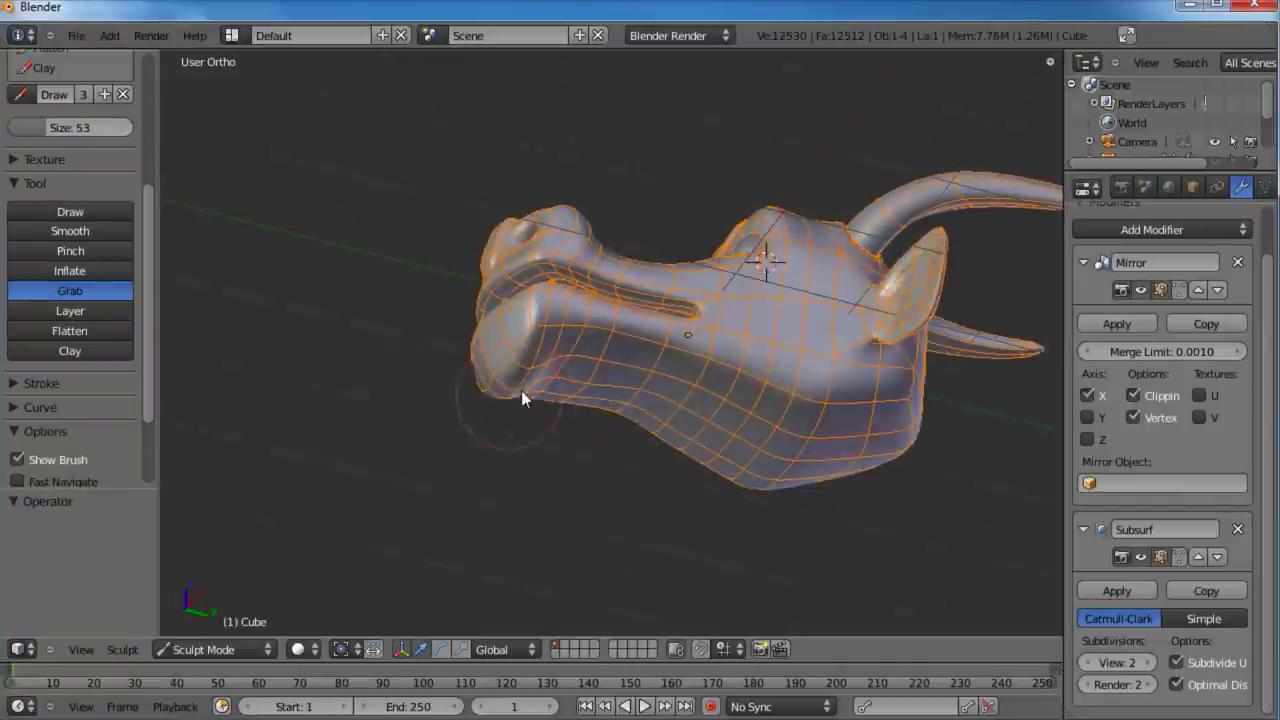
mouse_move(614, 356)
middle_down()
mouse_move(611, 474)
mouse_move(617, 362)
middle_up()
drag(682, 355, 713, 375)
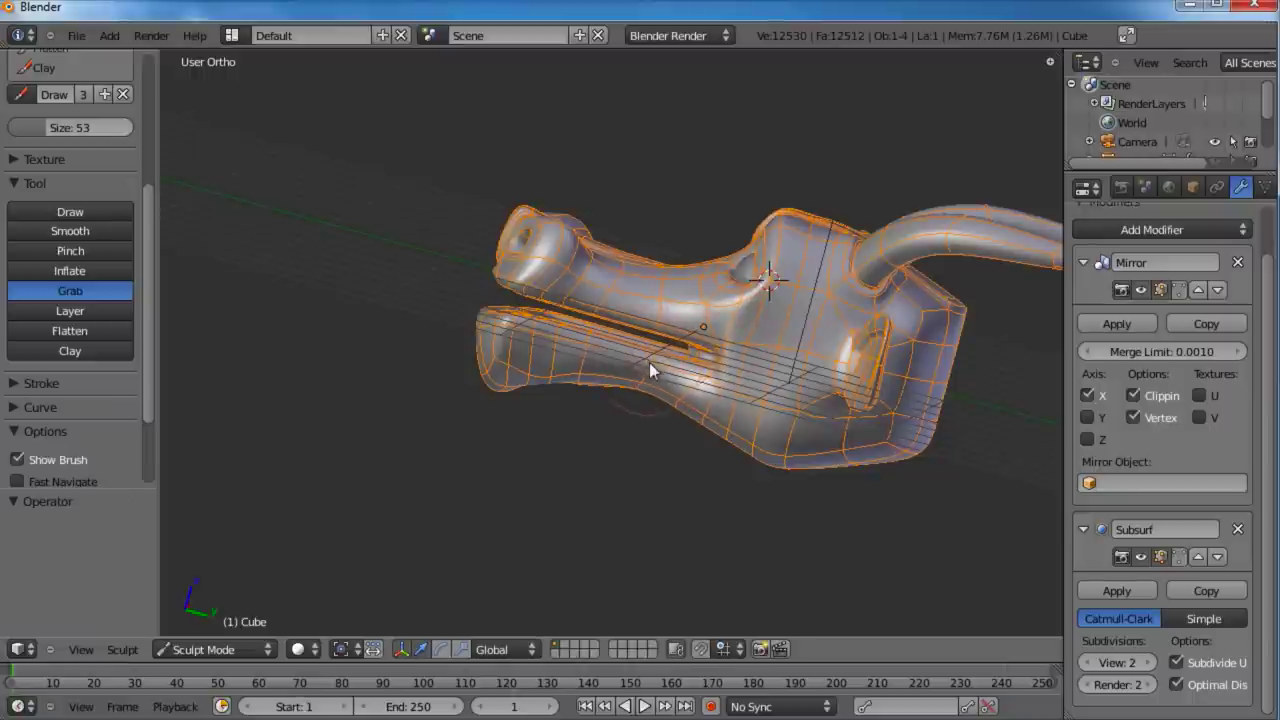
Step: Pull the side of the lower jaw slightly inward behind the chin with Grab strokes, working from below
middle_drag(658, 283, 558, 348)
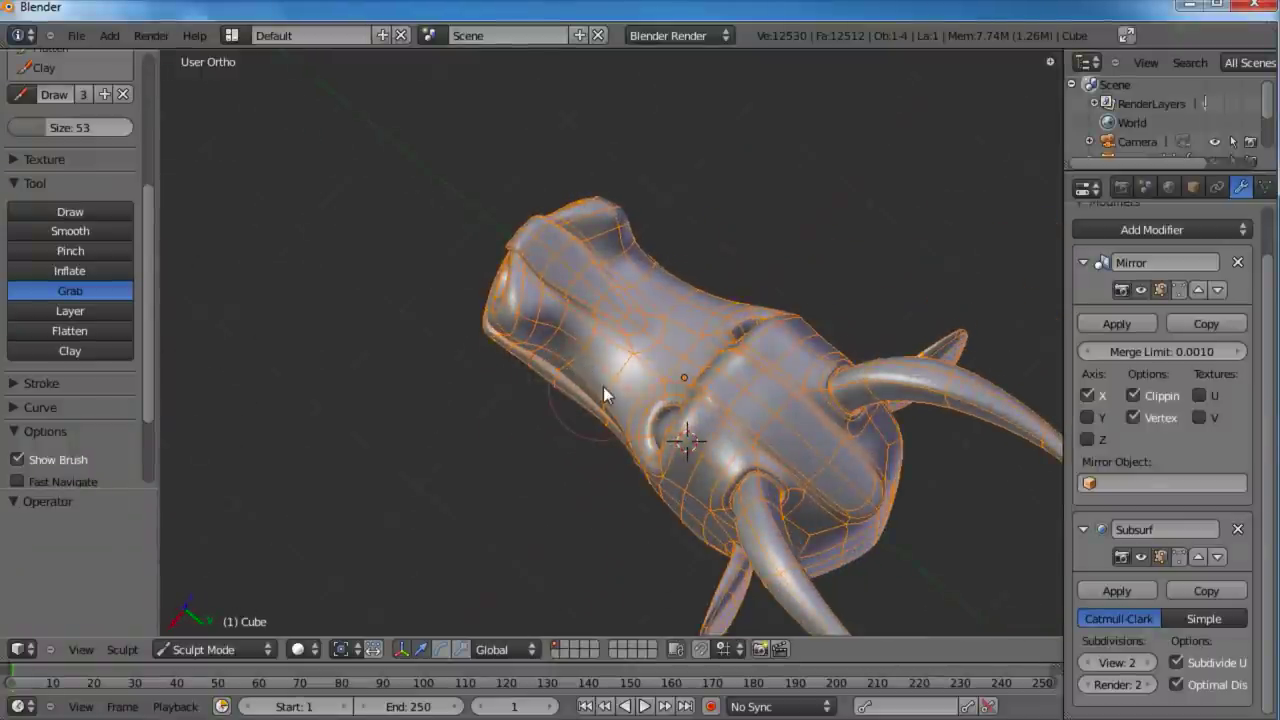
middle_drag(637, 440, 657, 277)
drag(676, 321, 671, 332)
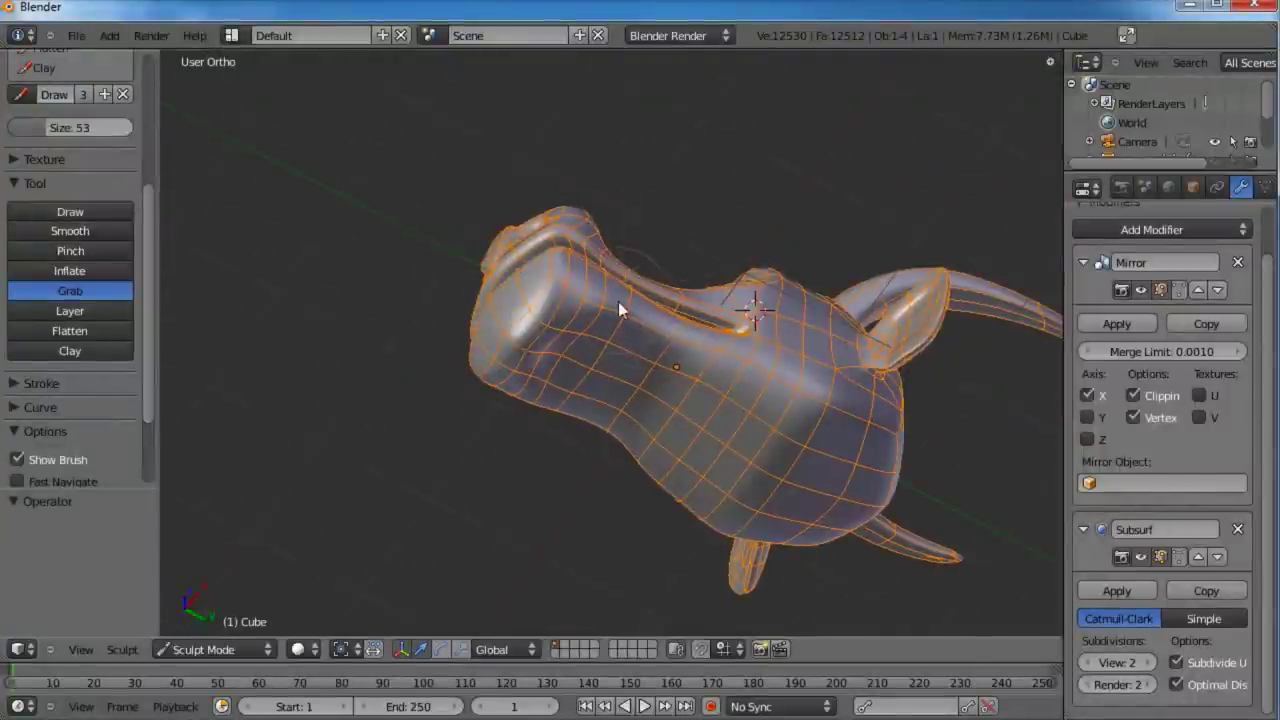
drag(614, 291, 609, 298)
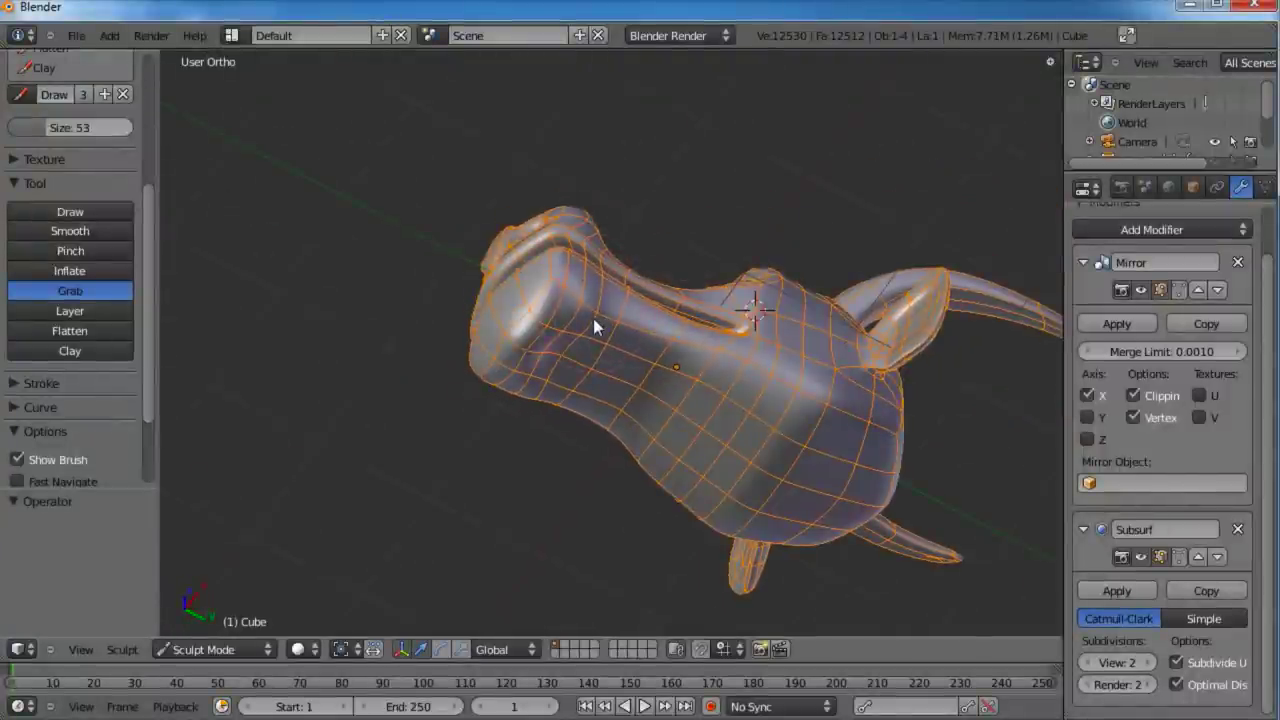
Step: Push the lower outline of the cheek and jaw slightly outward below the mouth corner with Grab strokes
middle_drag(654, 334, 607, 560)
drag(602, 579, 595, 571)
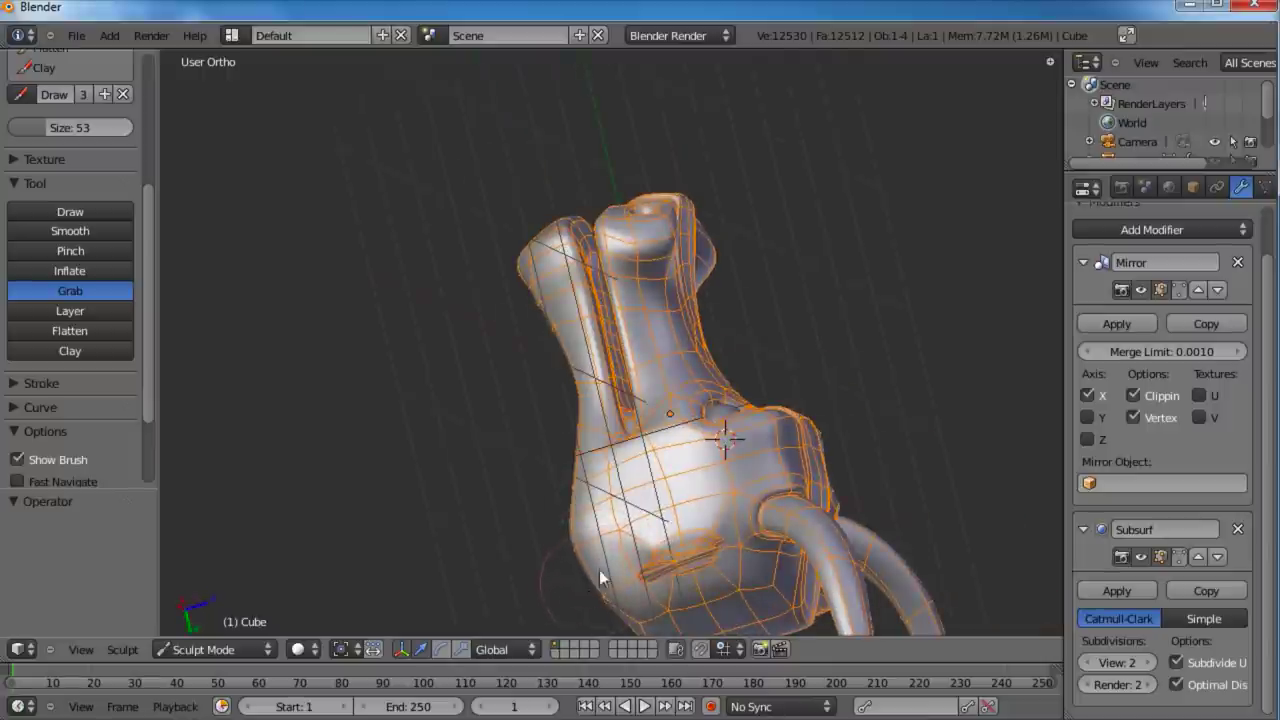
drag(582, 475, 573, 469)
middle_drag(573, 510, 620, 522)
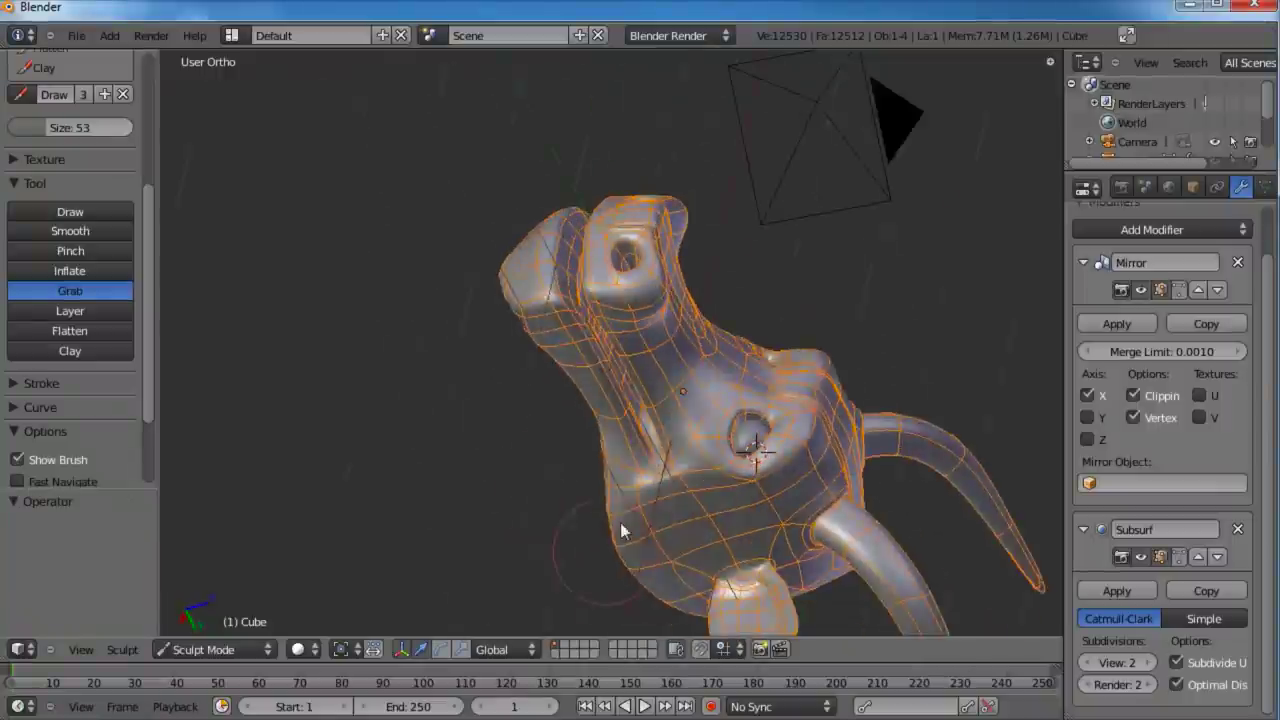
Step: Switch the head to Edit Mode and add a single loop cut from inside the mouth corner across the cheek to the ear
middle_drag(637, 478, 737, 443)
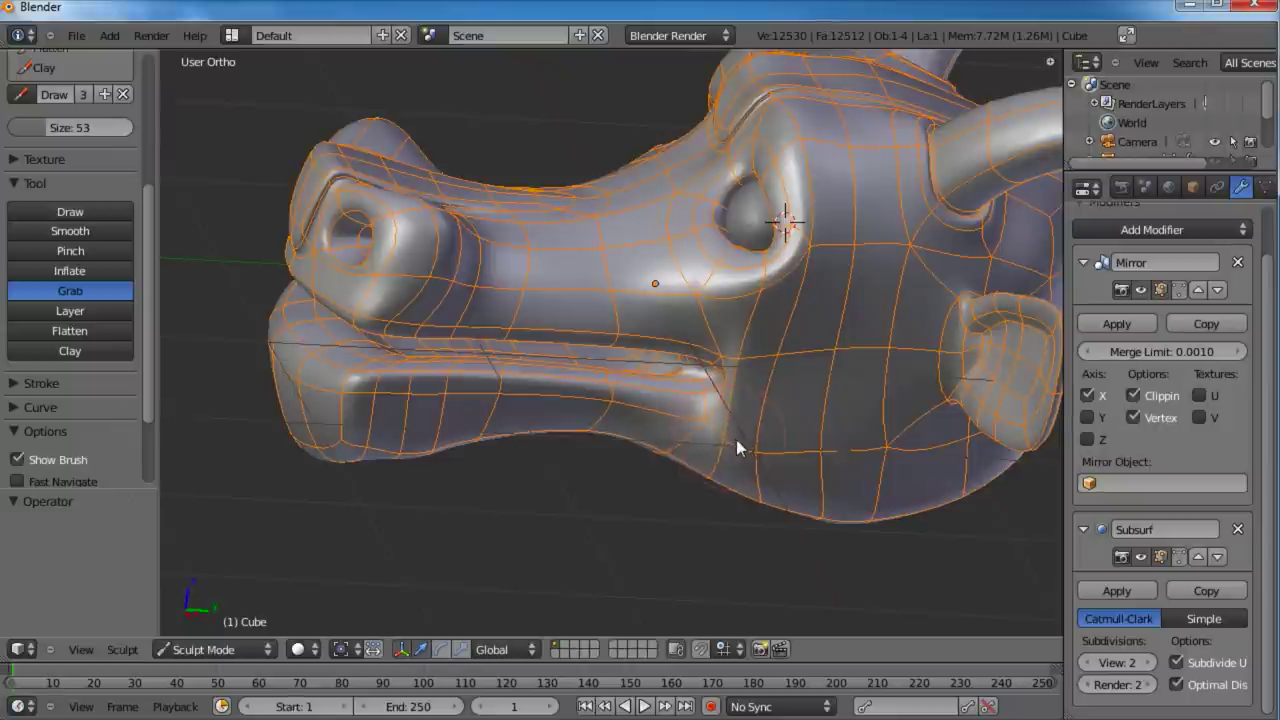
click(234, 648)
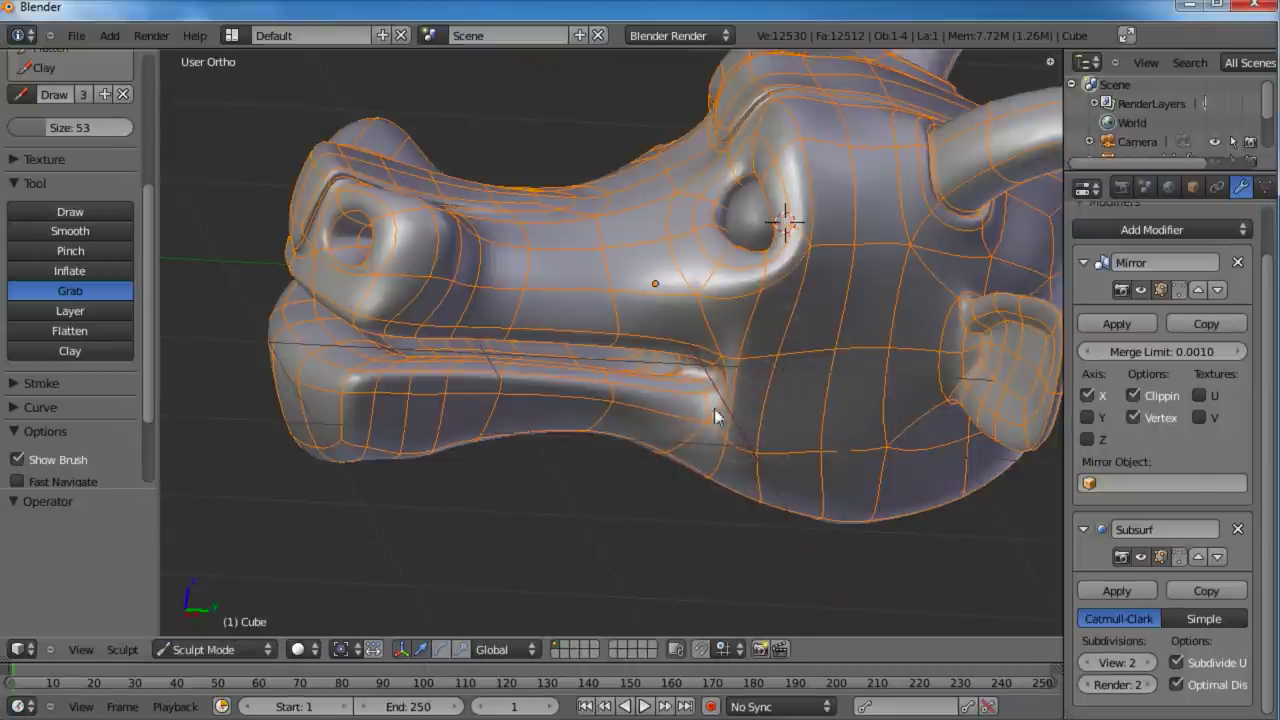
click(240, 651)
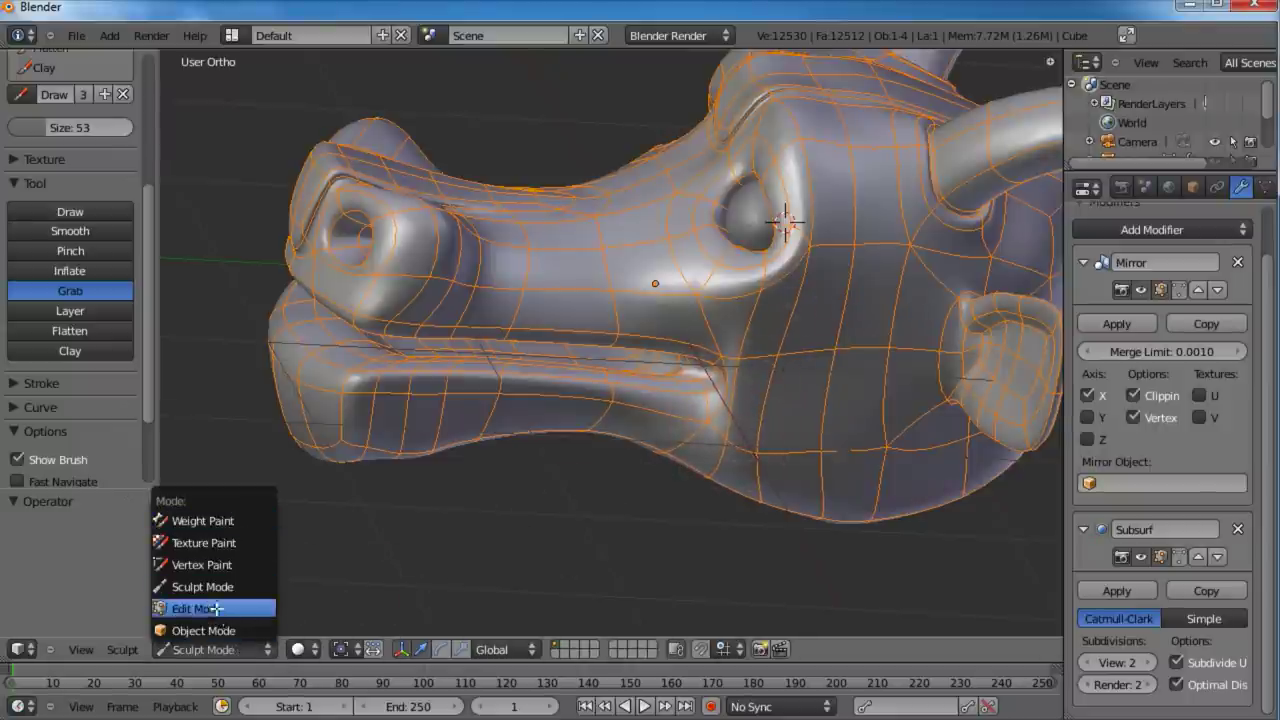
click(200, 608)
middle_drag(680, 420, 610, 352)
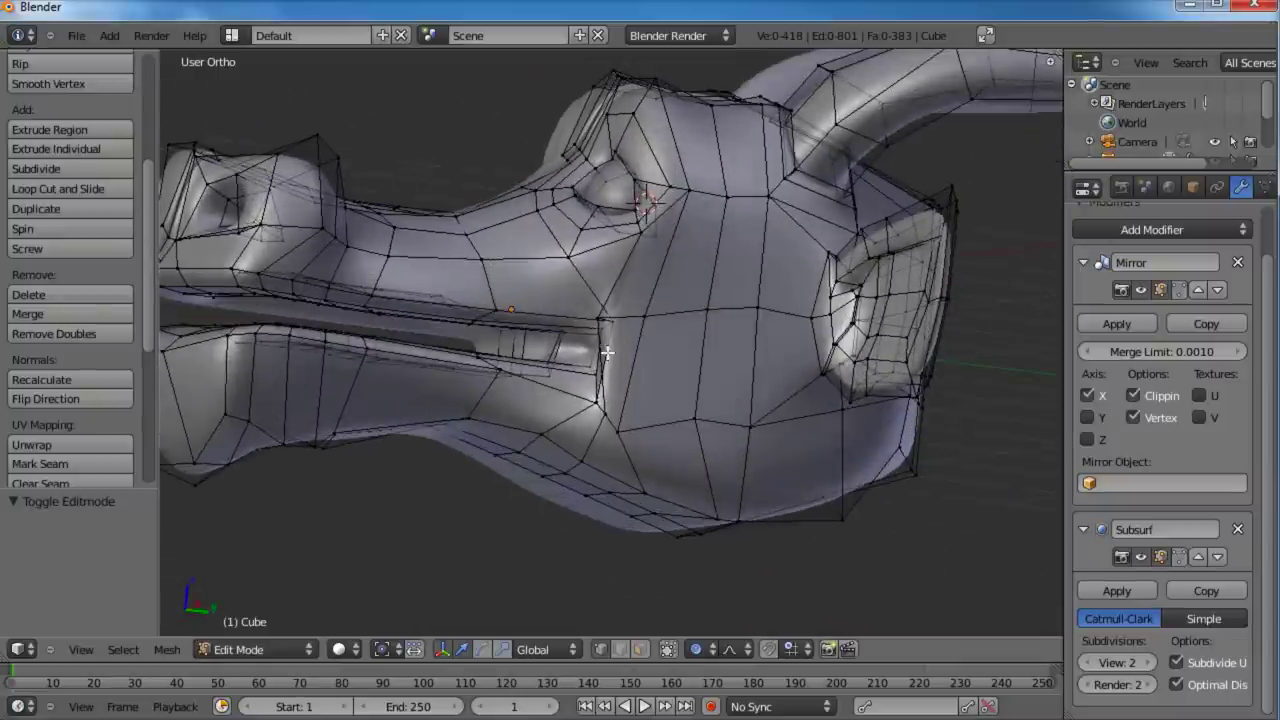
click(606, 352)
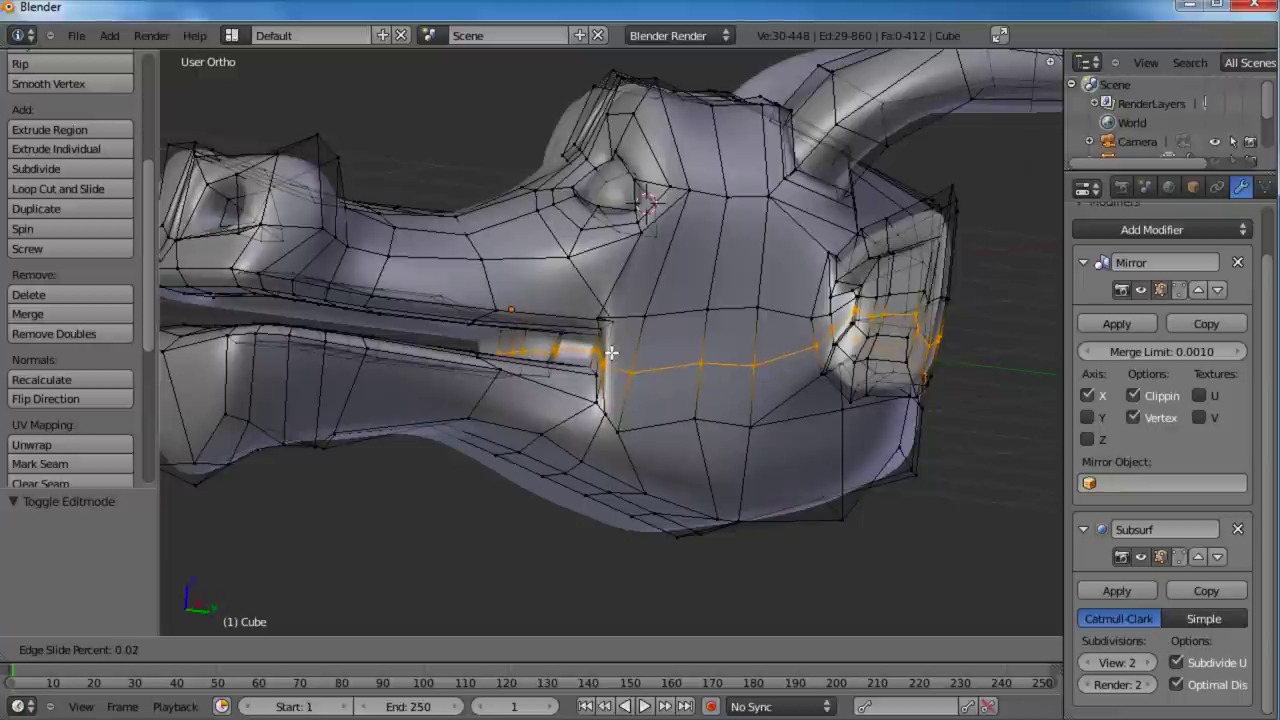
click(611, 352)
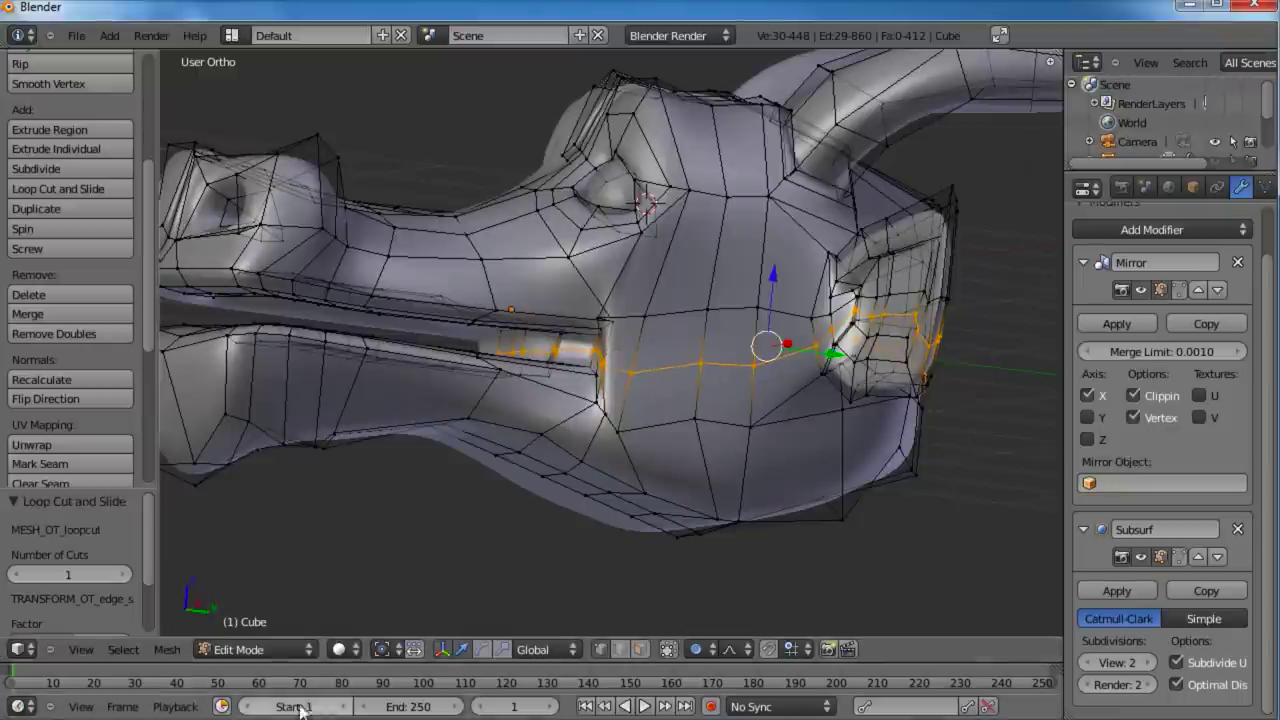
Step: Switch the head to Sculpt Mode and pull the mouth corner and nearby lower jaw back toward the cheek with Grab strokes
click(270, 648)
click(271, 587)
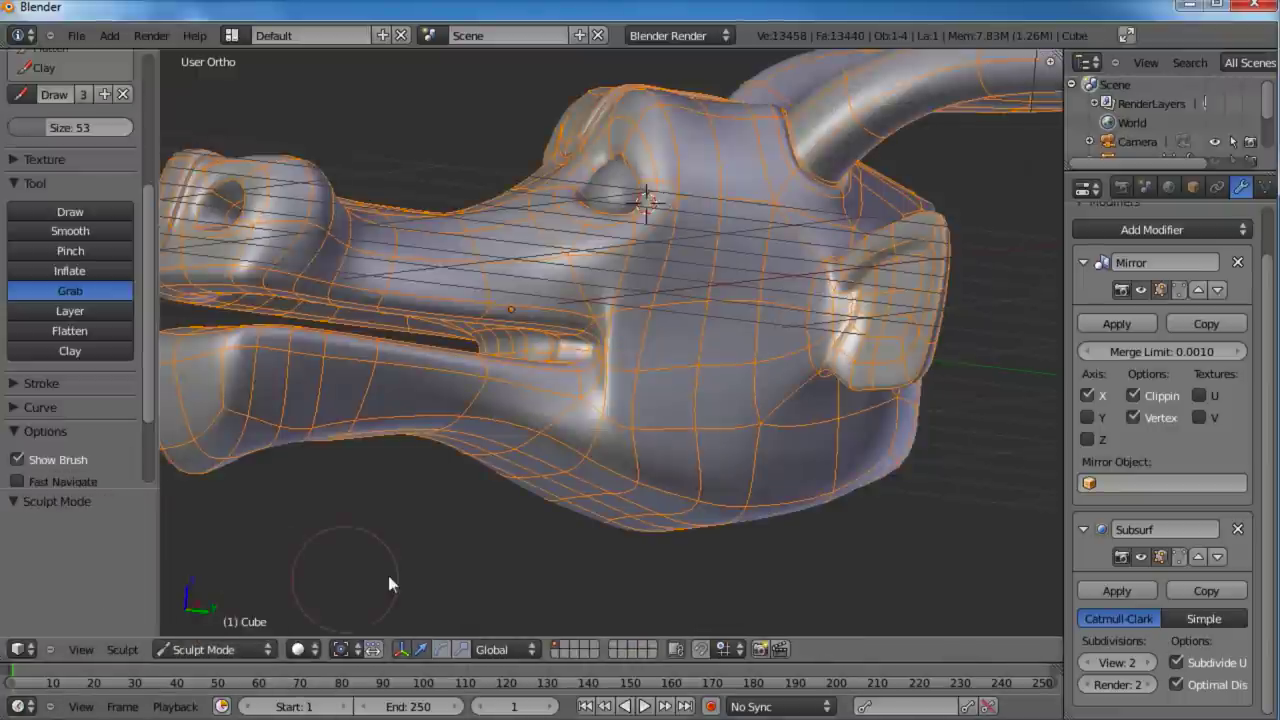
drag(599, 369, 639, 367)
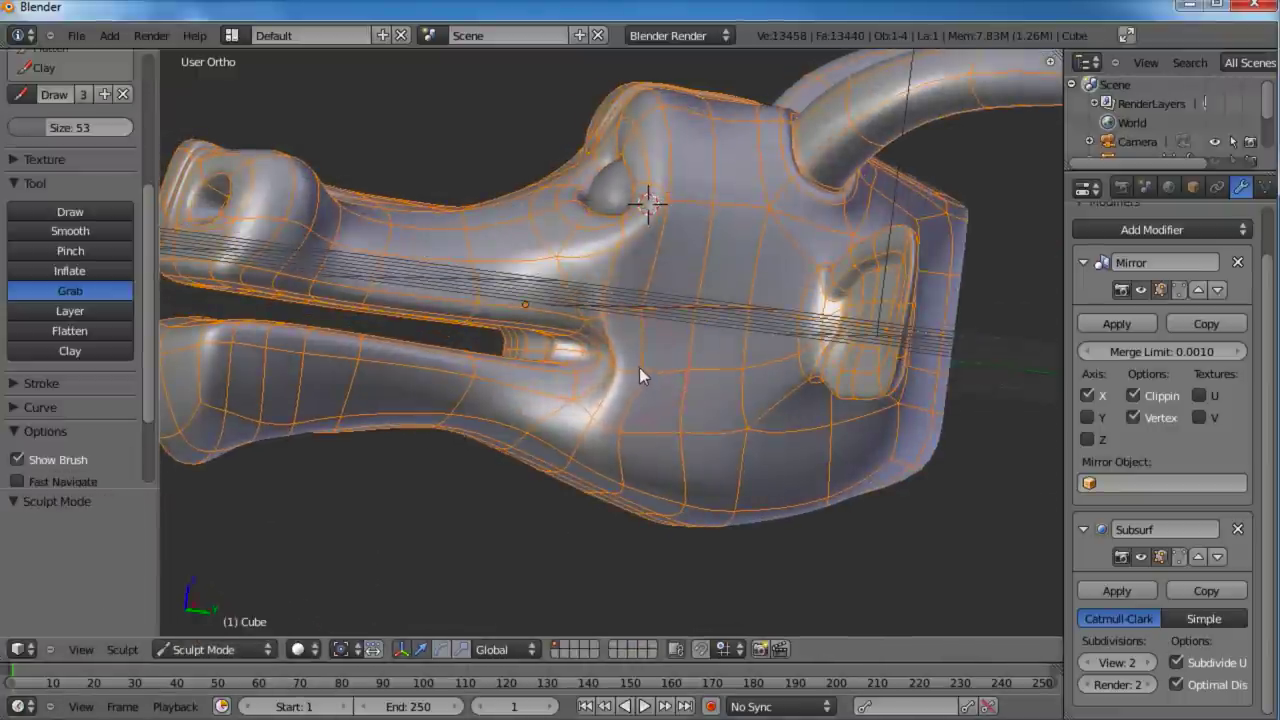
drag(584, 416, 592, 418)
middle_drag(578, 379, 635, 343)
mouse_move(651, 387)
mouse_down()
mouse_move(636, 419)
mouse_move(616, 412)
mouse_up()
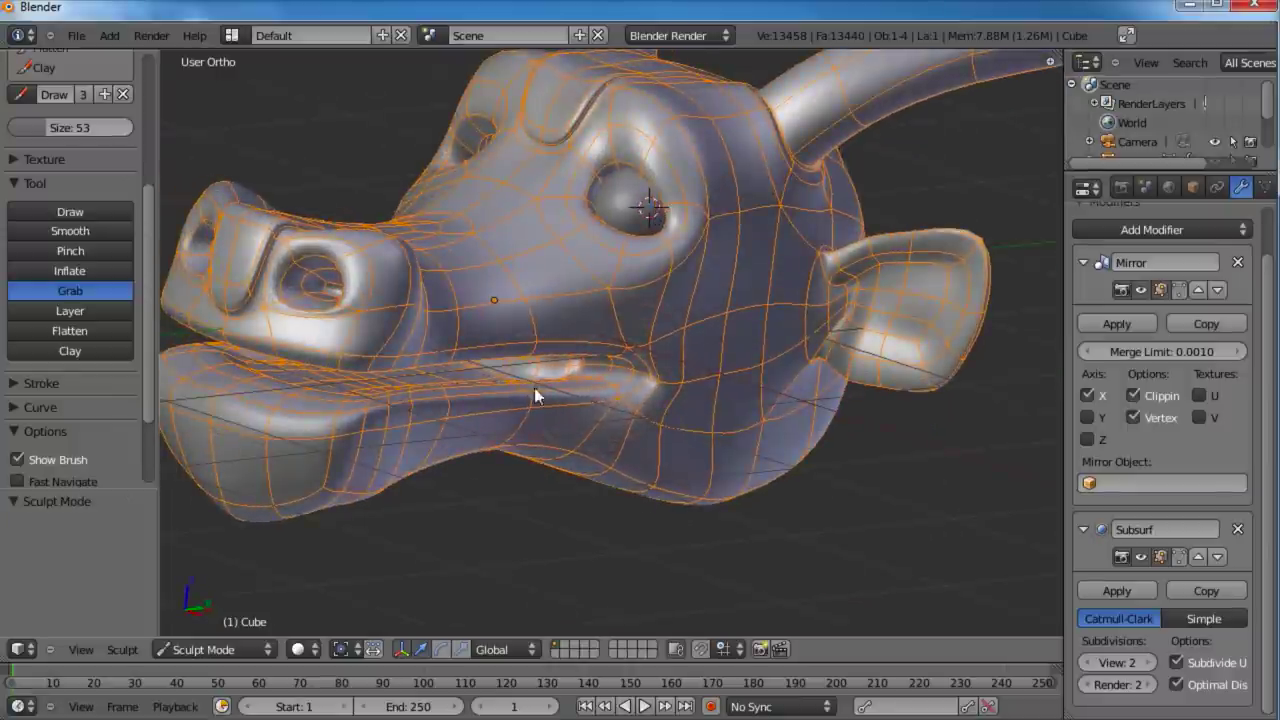
Step: Pull the mouth corner outward toward the ear with a Grab stroke, working from above the snout
middle_drag(534, 387, 654, 418)
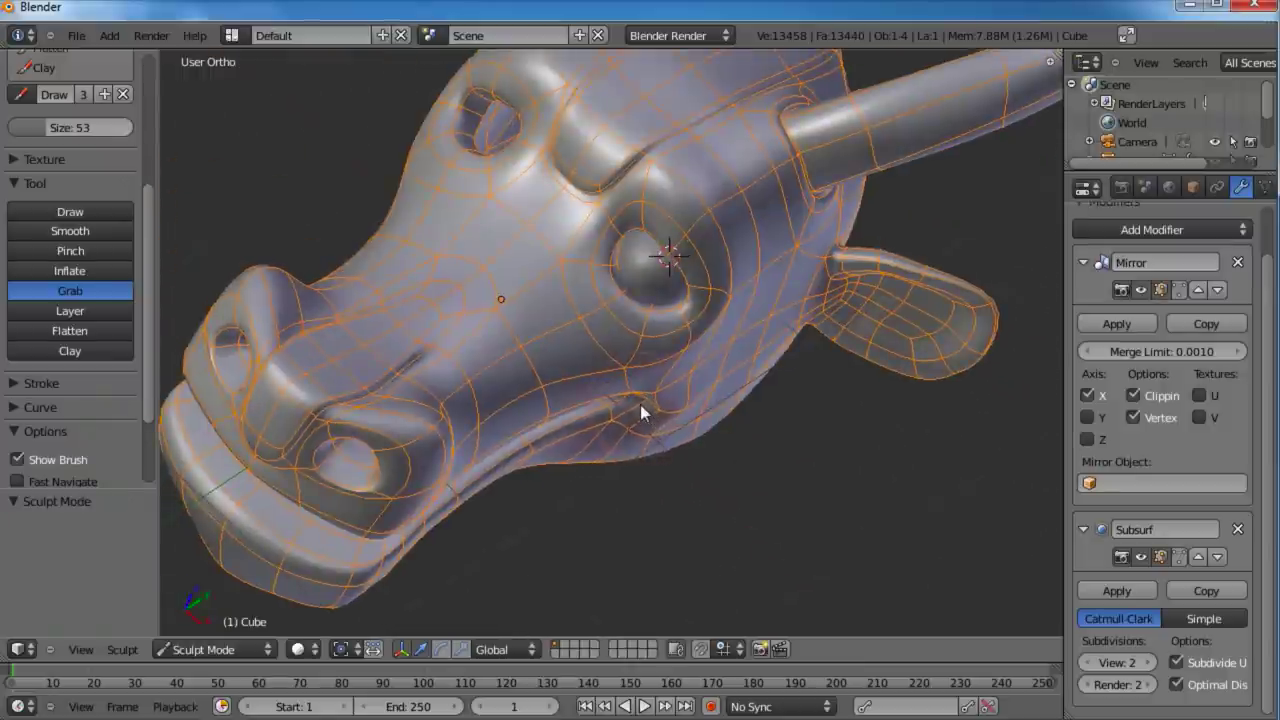
drag(640, 404, 693, 396)
mouse_move(718, 398)
middle_down()
mouse_move(730, 385)
mouse_move(704, 376)
mouse_move(777, 371)
middle_up()
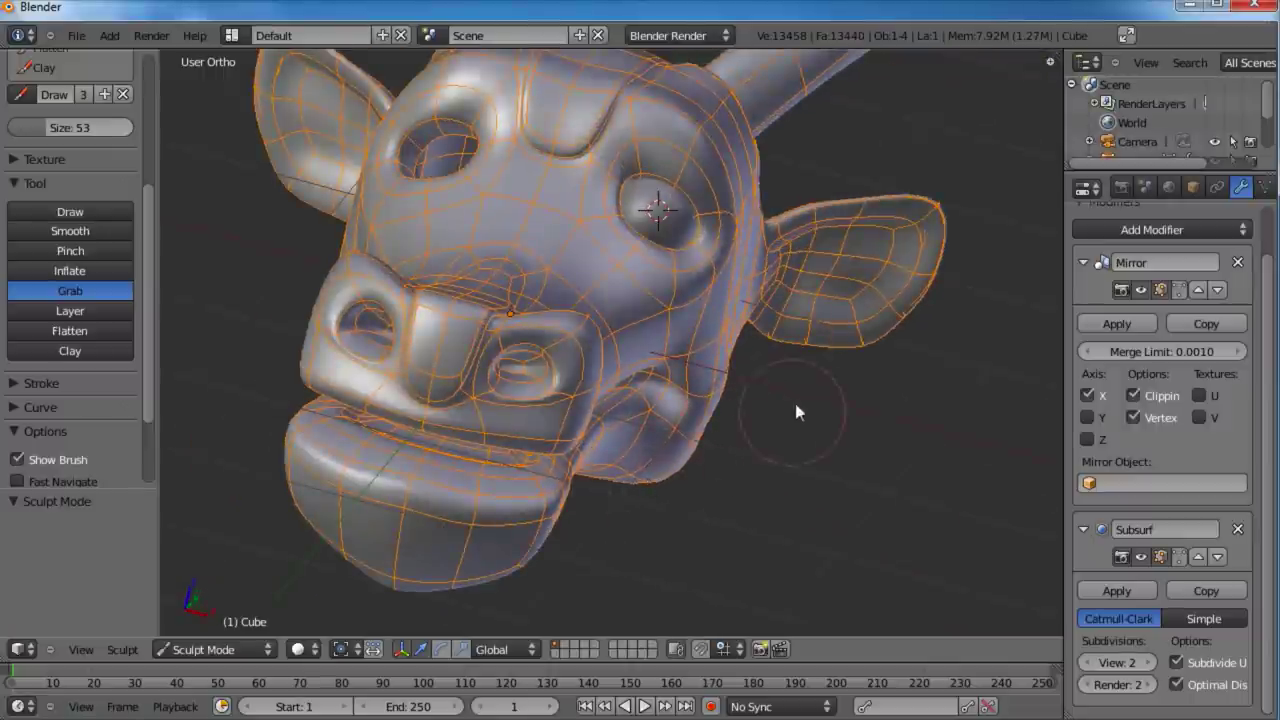
Step: In Edit Mode from the right side view, select the vertices inside the mouth corner and move them back toward the cheek
mouse_move(795, 403)
middle_down()
mouse_move(694, 349)
mouse_move(829, 322)
middle_up()
key(KP_3)
key(Tab)
key(a)
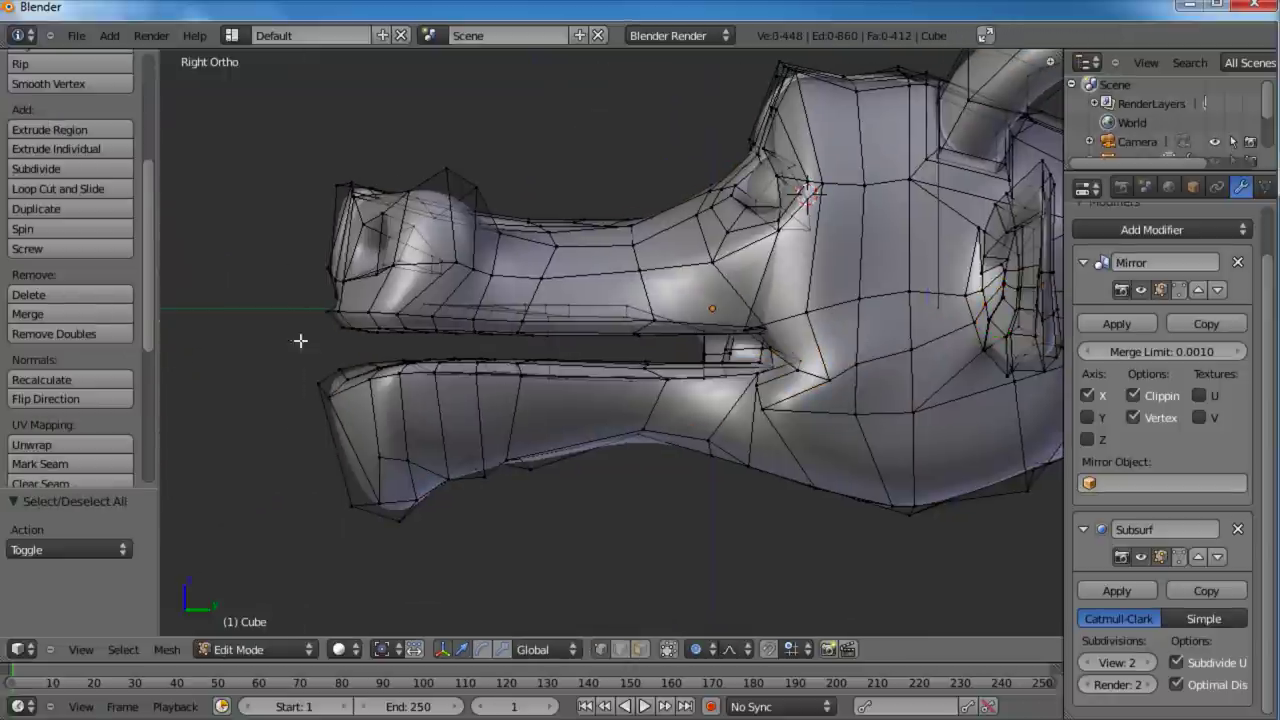
key(b)
drag(300, 340, 712, 525)
scroll(686, 371, up, 5)
key(a)
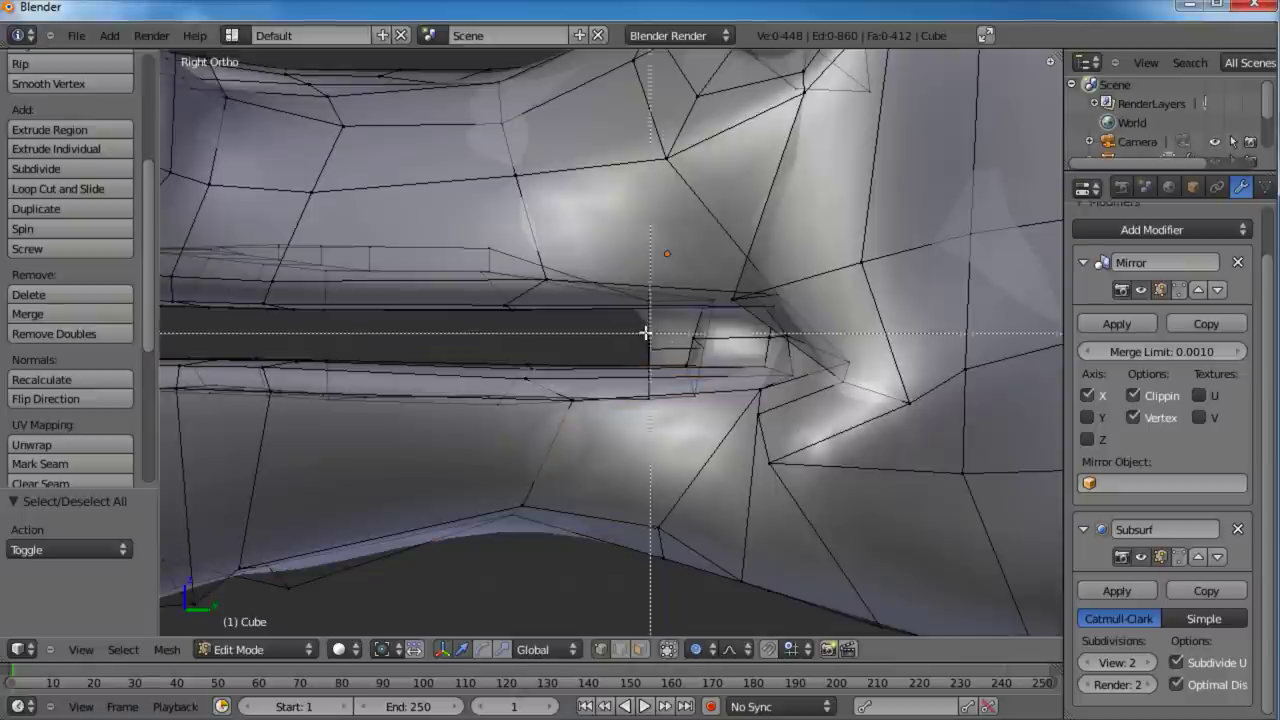
key(b)
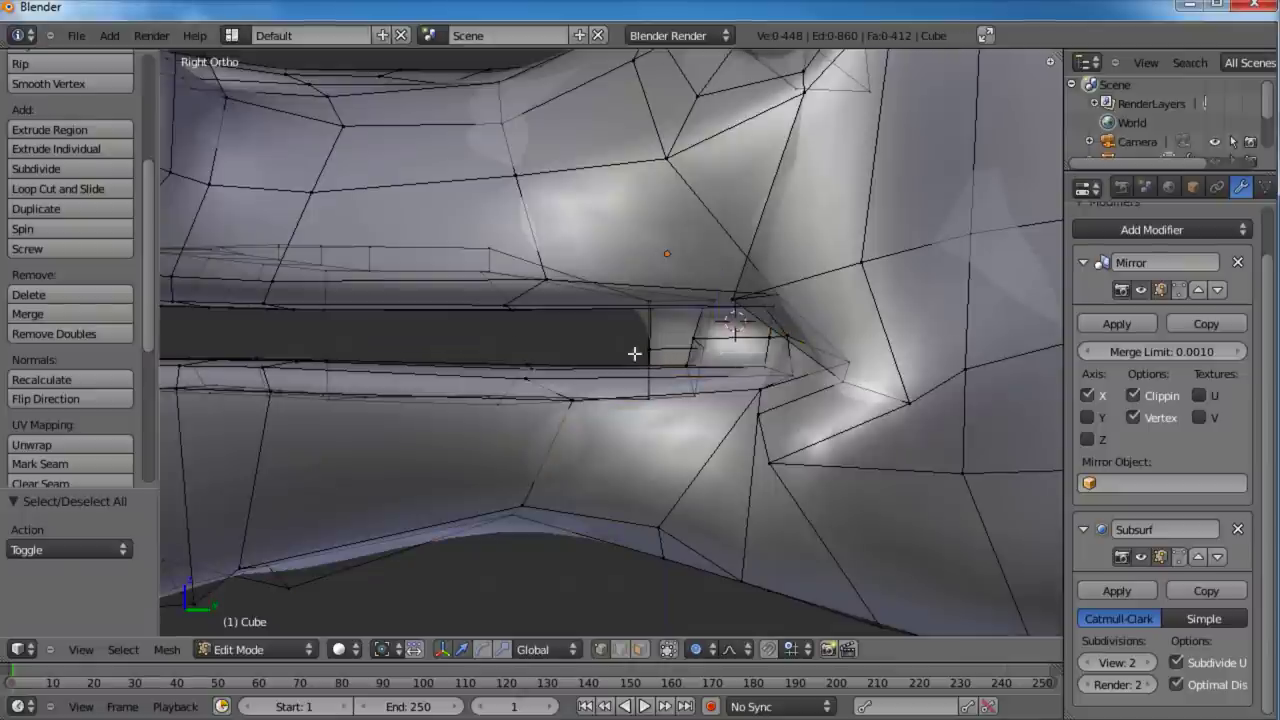
drag(628, 336, 720, 368)
key(g)
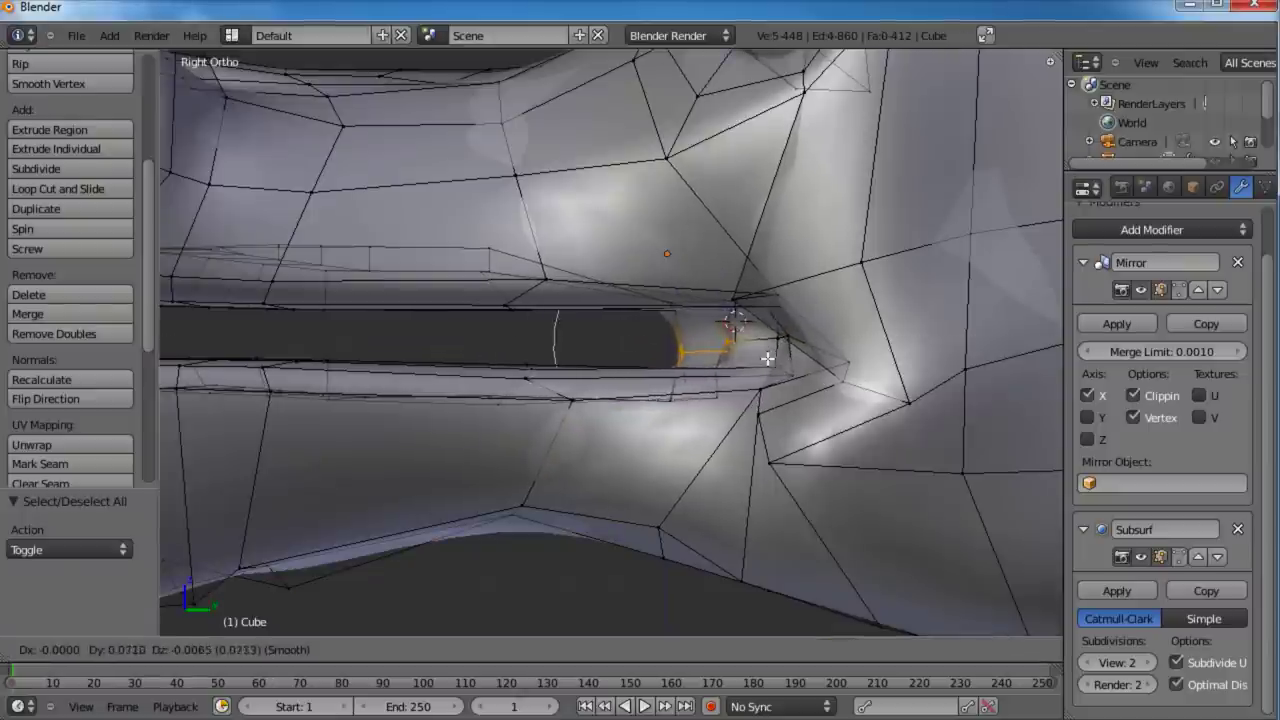
click(805, 352)
Step: Select only the lower jaw vertices, from the chin back through the mouth corner
scroll(805, 352, down, 3)
key(a)
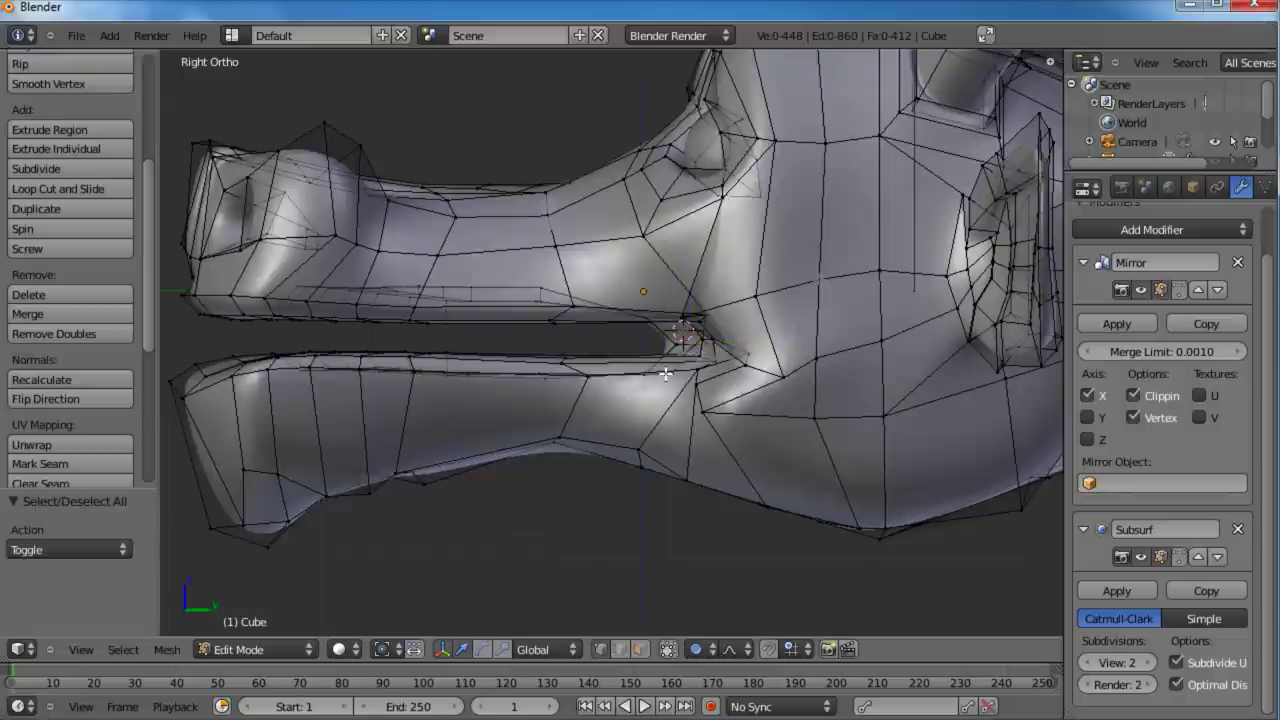
click(166, 330)
key(b)
drag(168, 335, 678, 558)
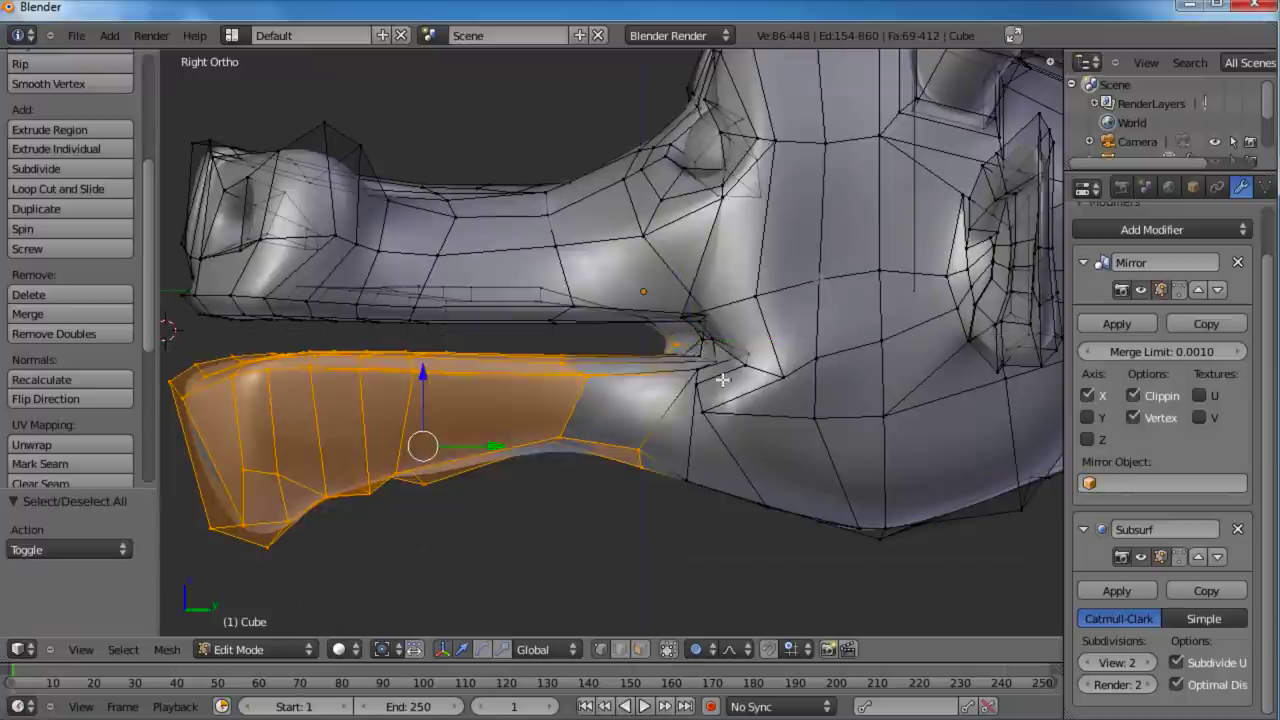
key(b)
drag(723, 351, 596, 488)
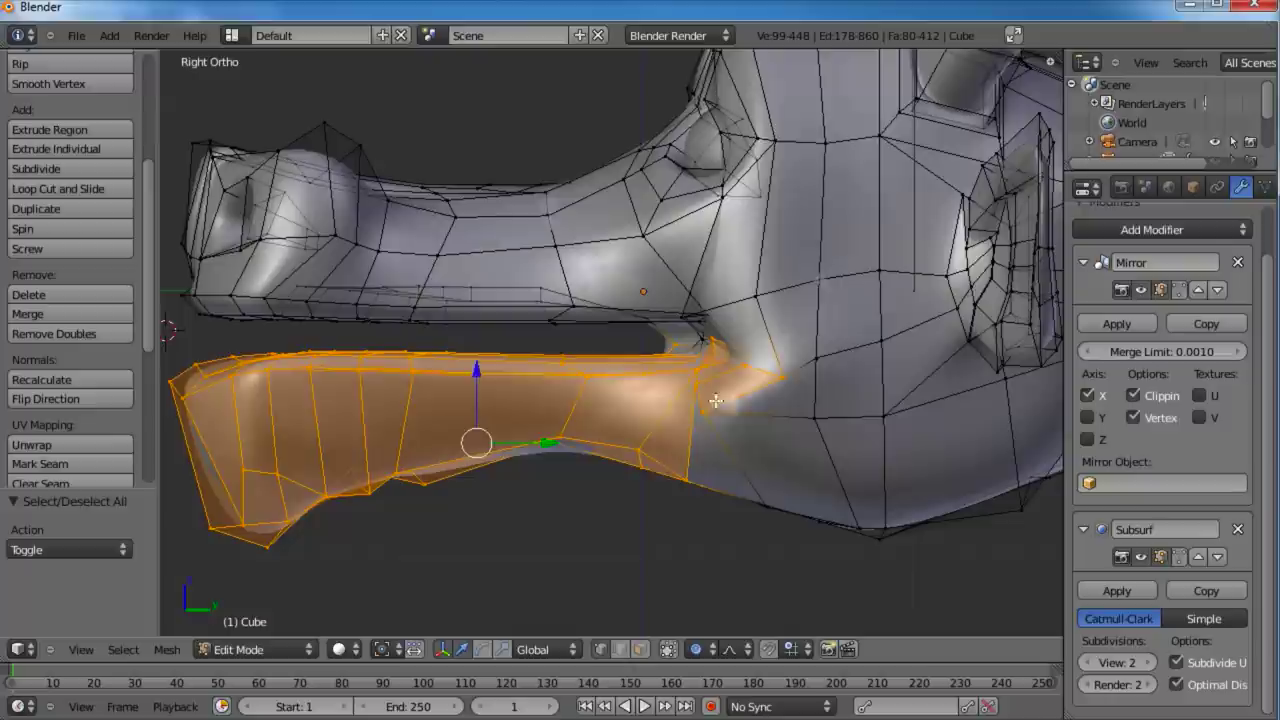
key(g)
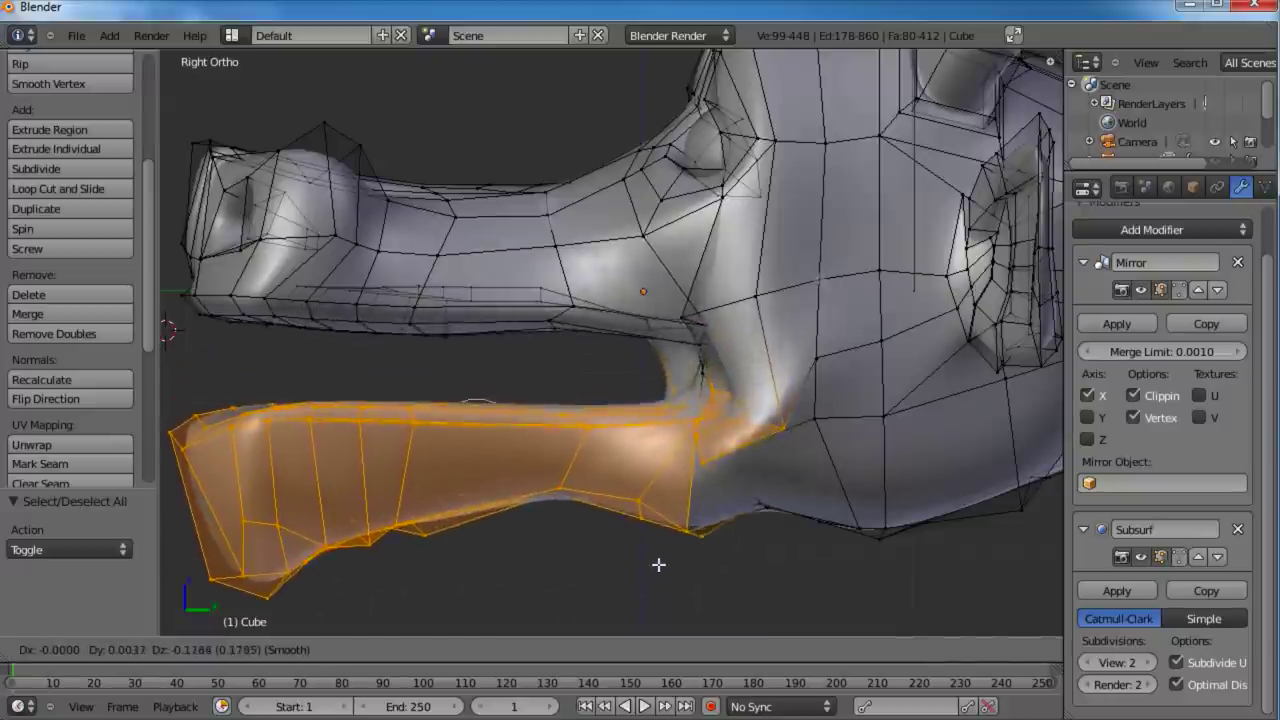
right_click(666, 481)
key(g)
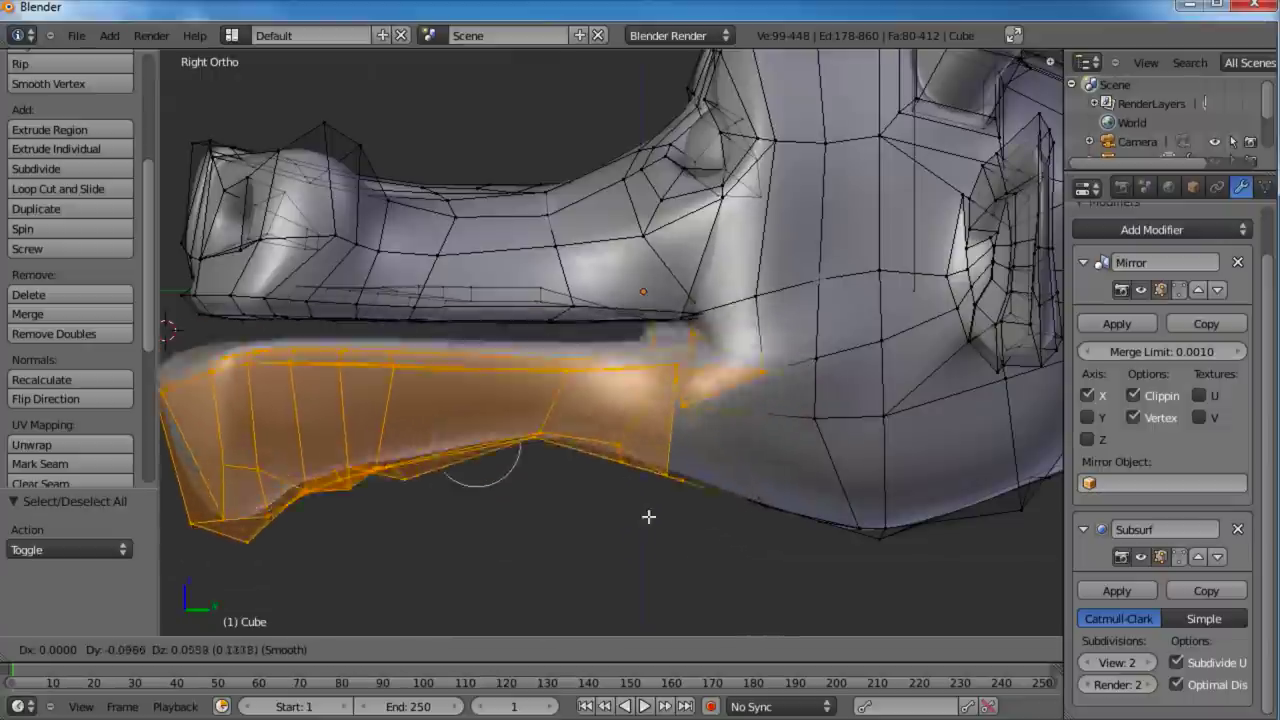
scroll(651, 487, down, 1)
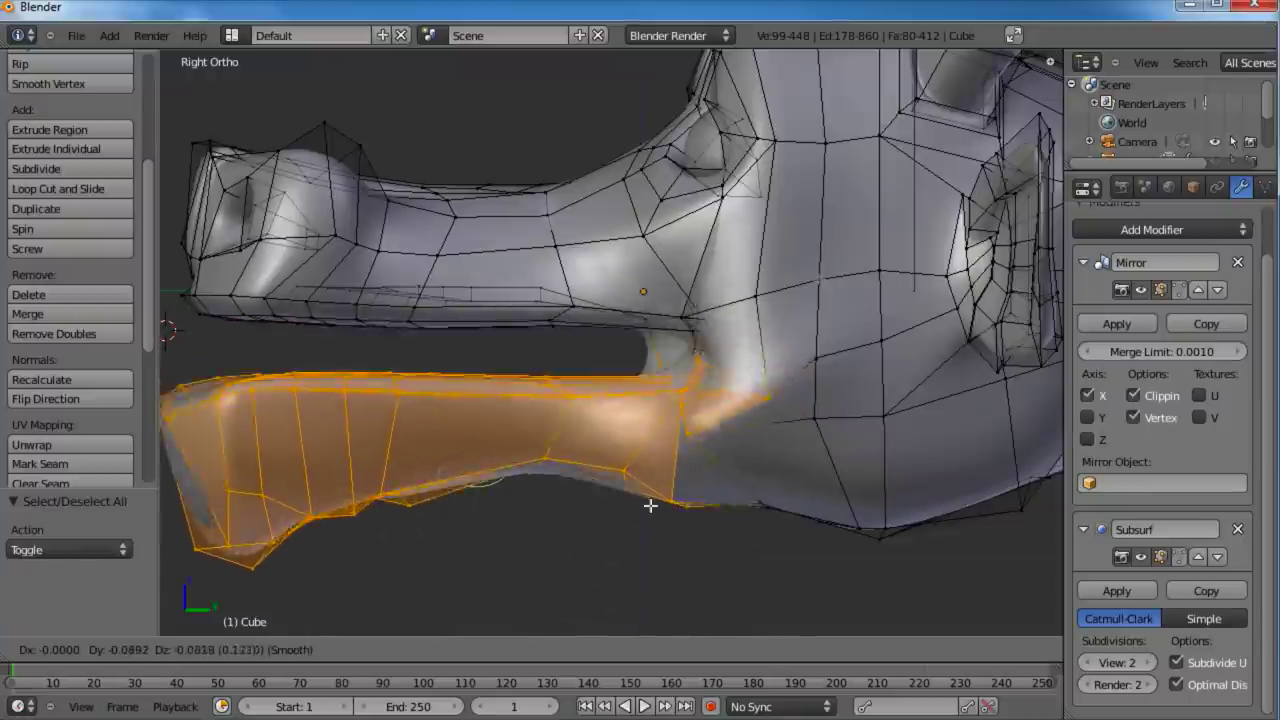
click(650, 507)
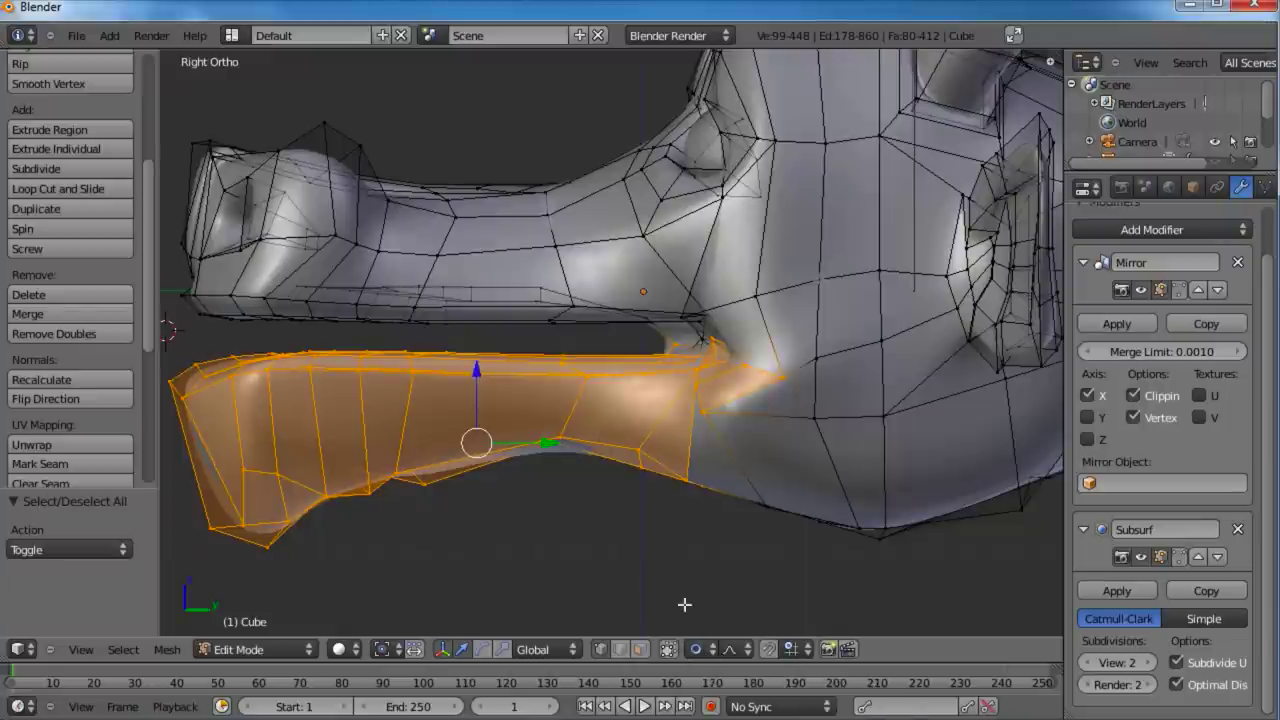
Step: Close the mouth by moving the selected lower jaw up about 0.14 and back about 0.03 with smooth proportional falloff
shift+middle_drag(687, 377, 749, 375)
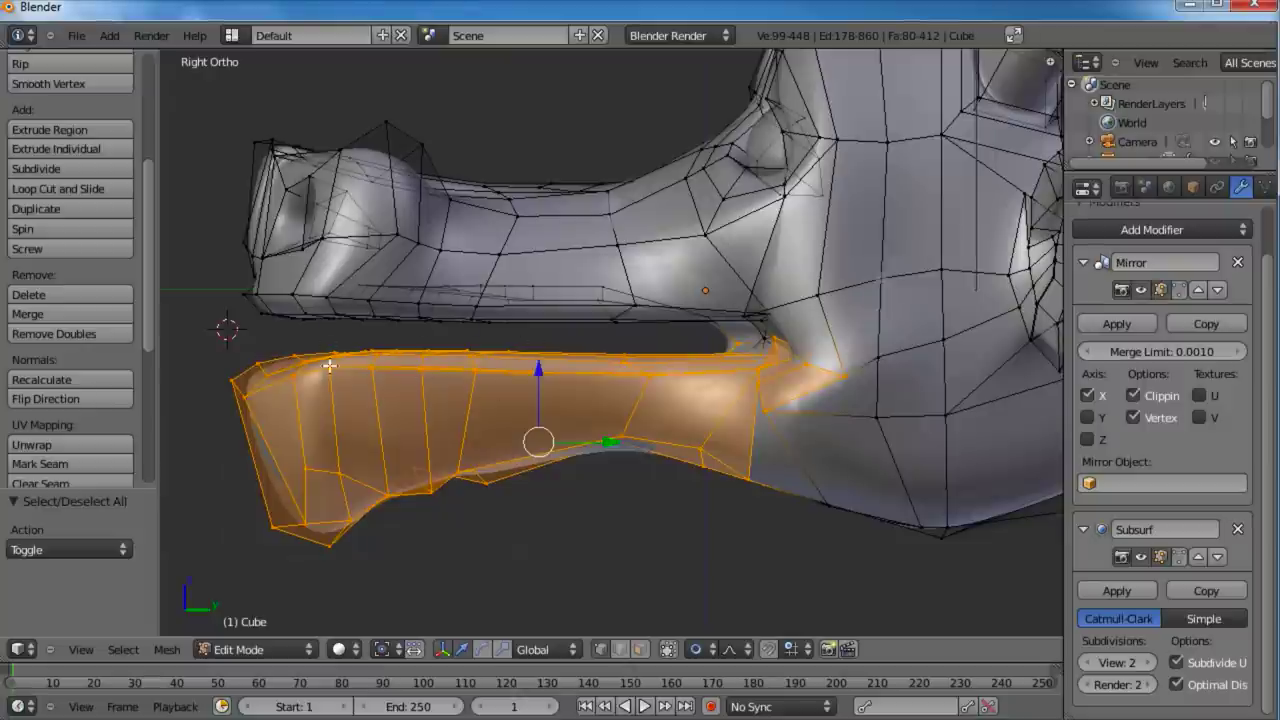
key(g)
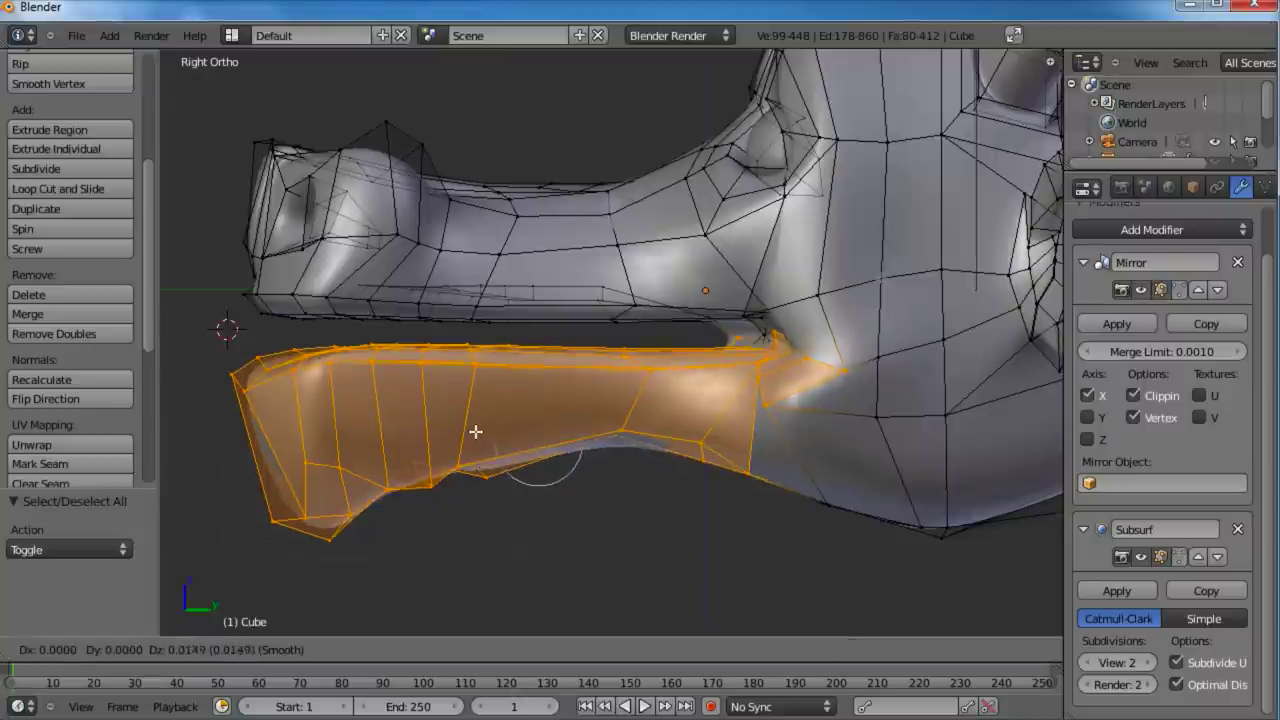
scroll(477, 420, down, 10)
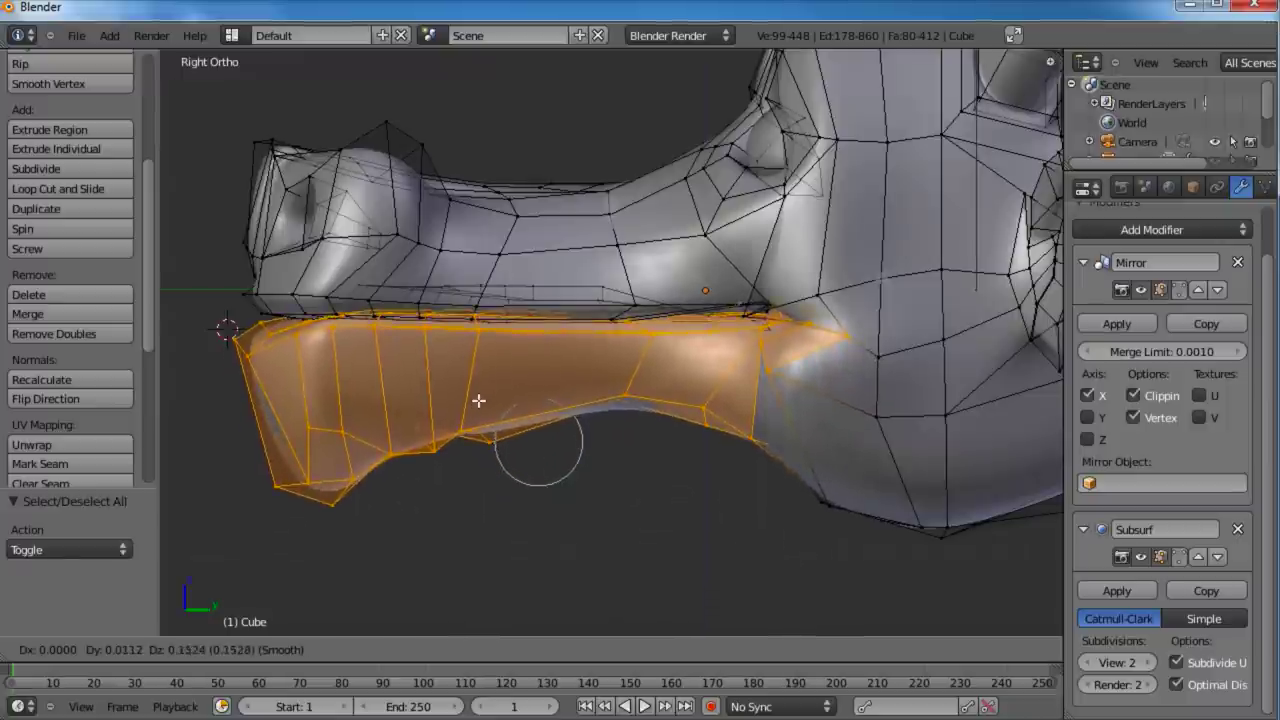
click(478, 402)
key(g)
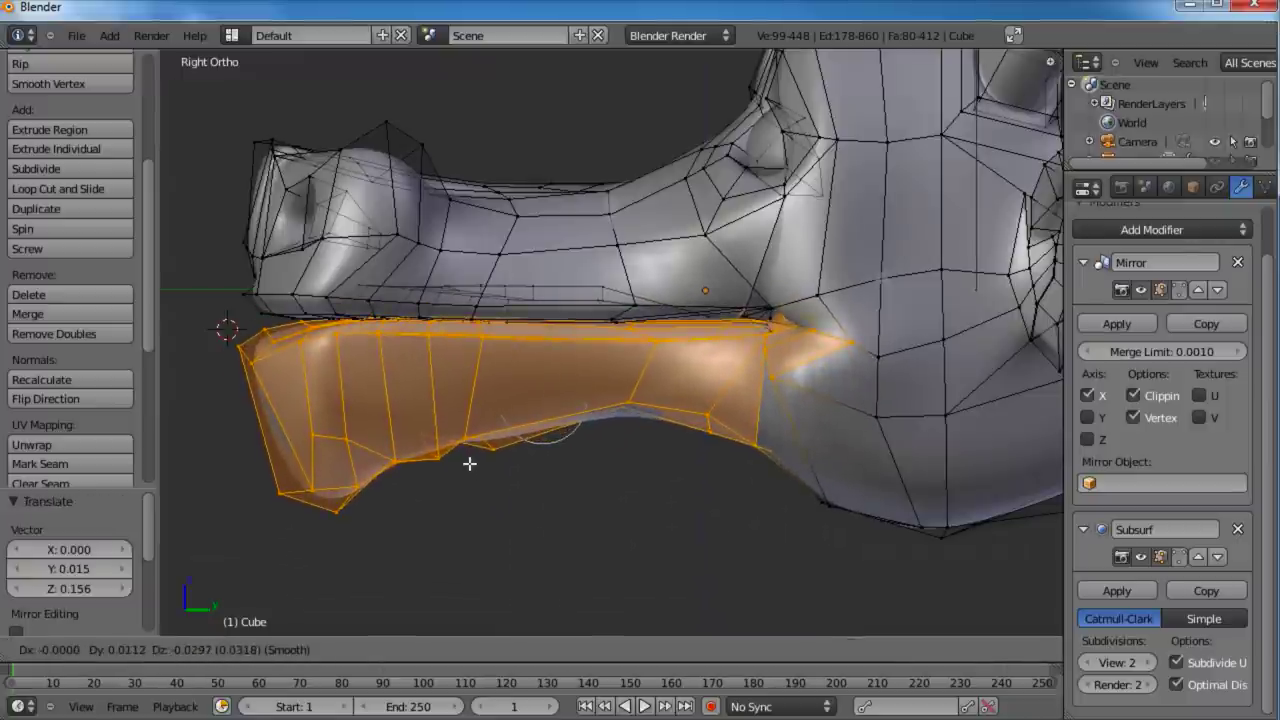
click(470, 459)
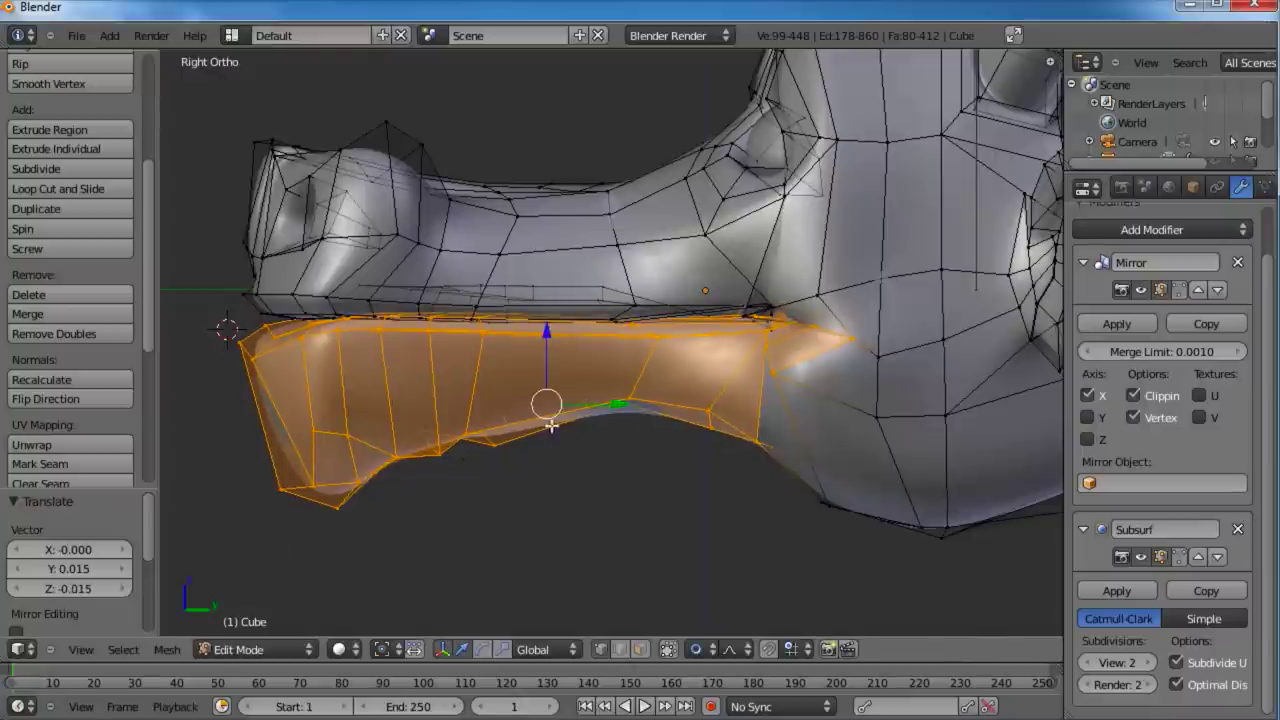
Step: Move the vertex inside the mouth corner about 0.085 back and 0.108 up, and return the head to Sculpt Mode
right_click(748, 313)
key(g)
click(767, 292)
key(a)
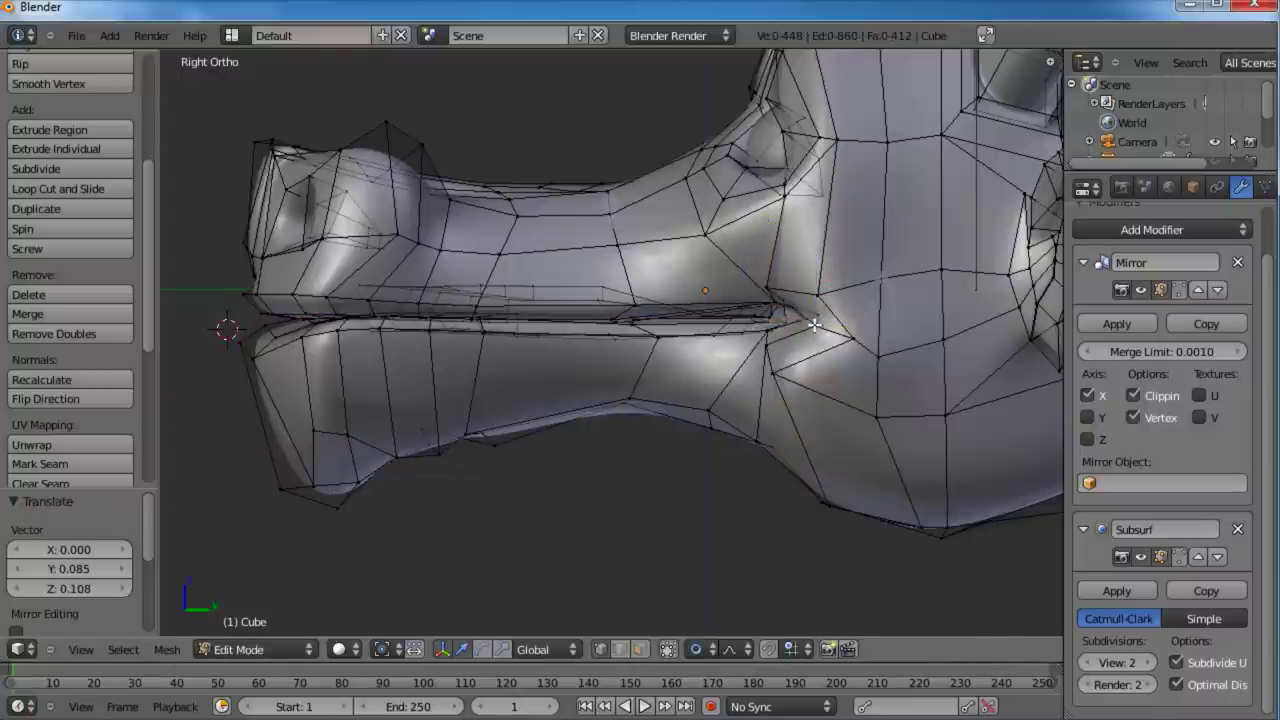
key(a)
scroll(665, 318, down, 5)
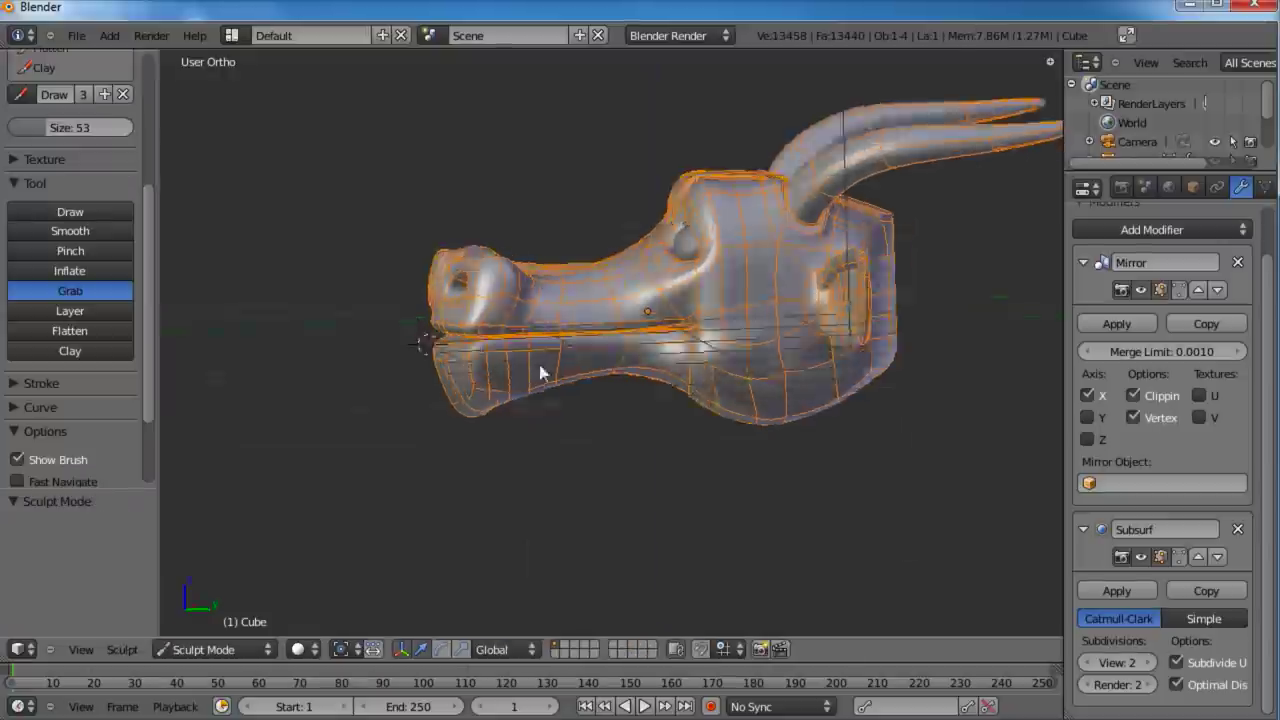
mouse_move(539, 365)
middle_down()
mouse_move(737, 363)
mouse_move(691, 400)
mouse_move(762, 373)
mouse_move(677, 381)
mouse_move(517, 337)
mouse_move(601, 336)
mouse_move(708, 461)
mouse_move(603, 495)
mouse_move(744, 487)
mouse_move(650, 344)
mouse_move(745, 413)
mouse_move(686, 363)
mouse_move(615, 354)
mouse_move(700, 316)
mouse_move(690, 348)
middle_up()
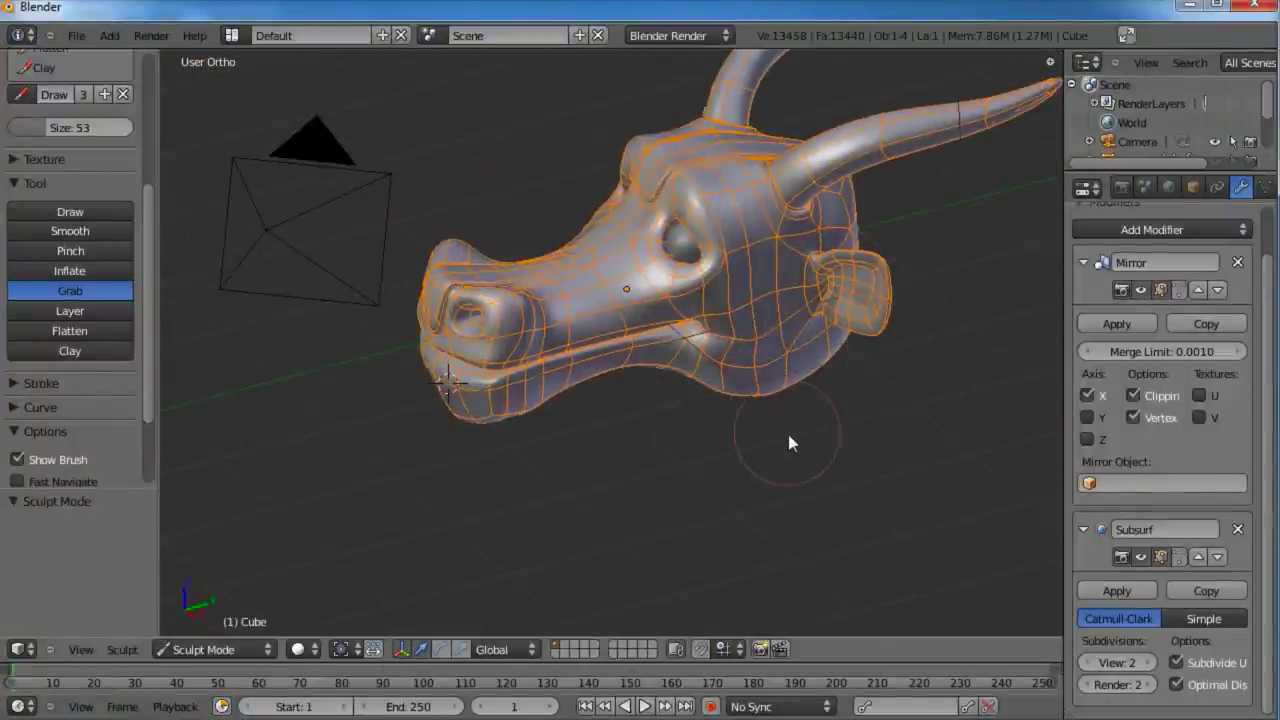
Step: Turn off the Grid Floor in the 3D view's display settings
key(n)
scroll(978, 512, down, 3)
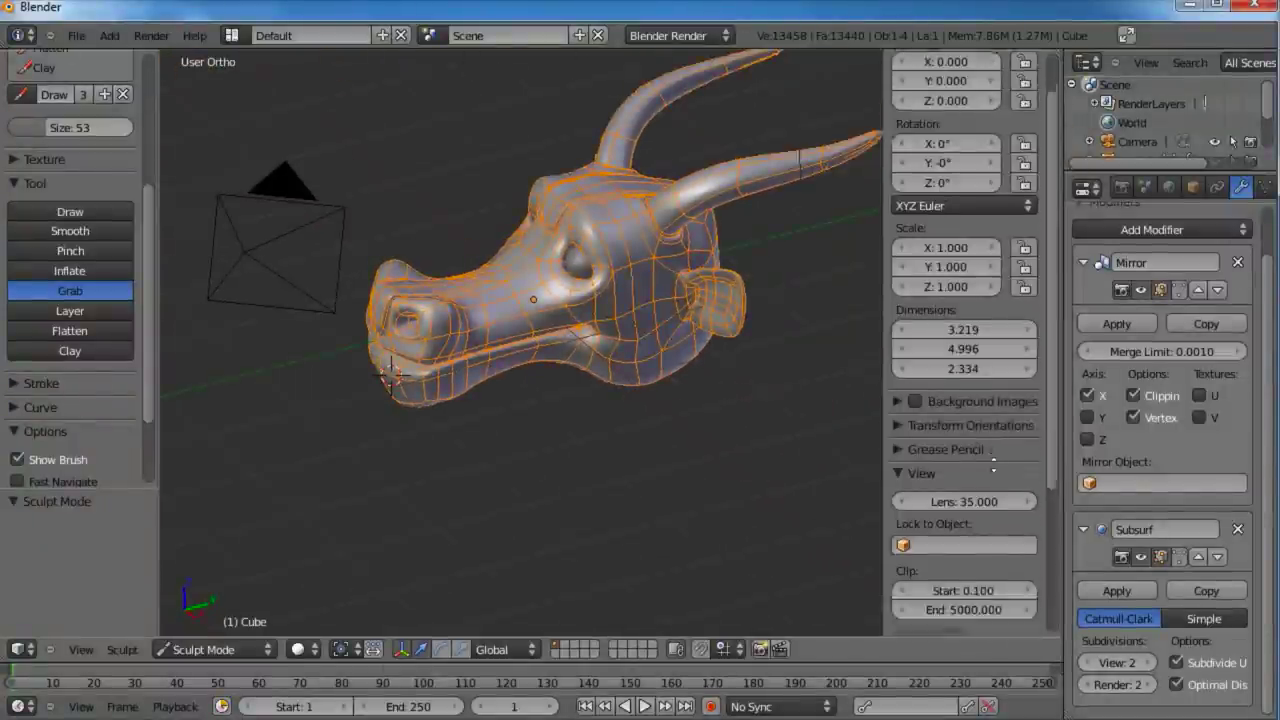
scroll(997, 340, down, 3)
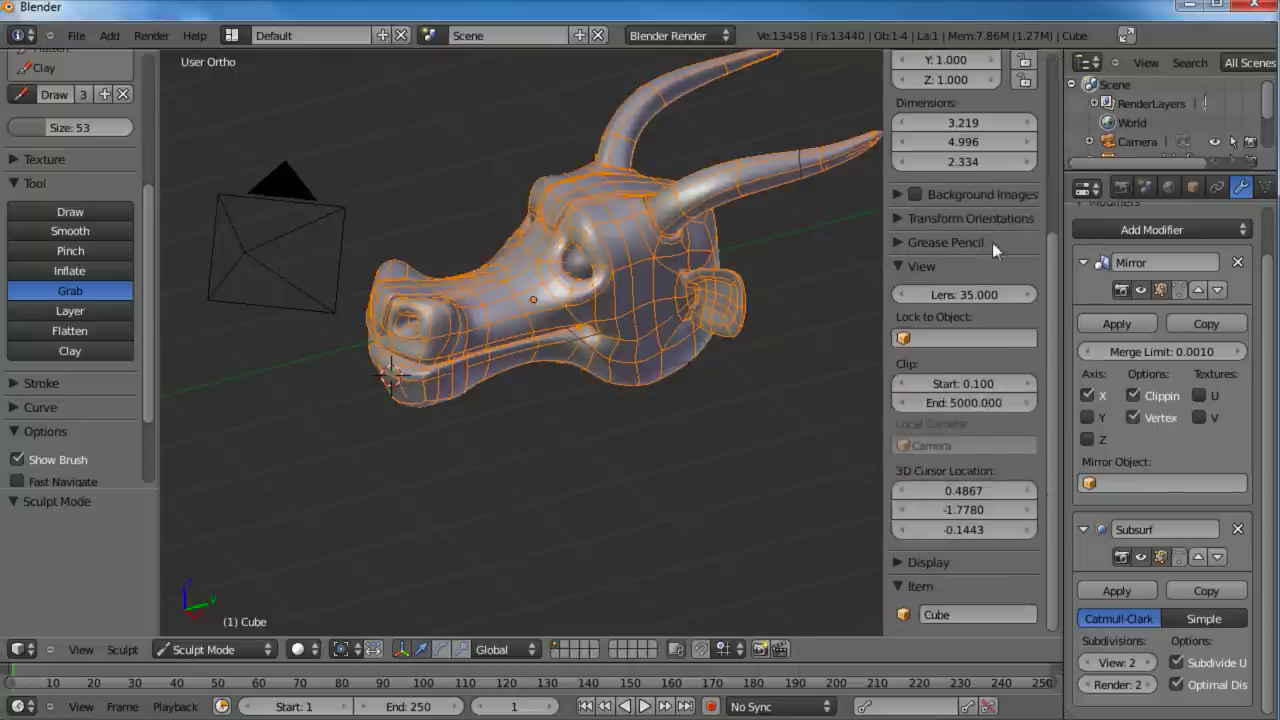
click(896, 563)
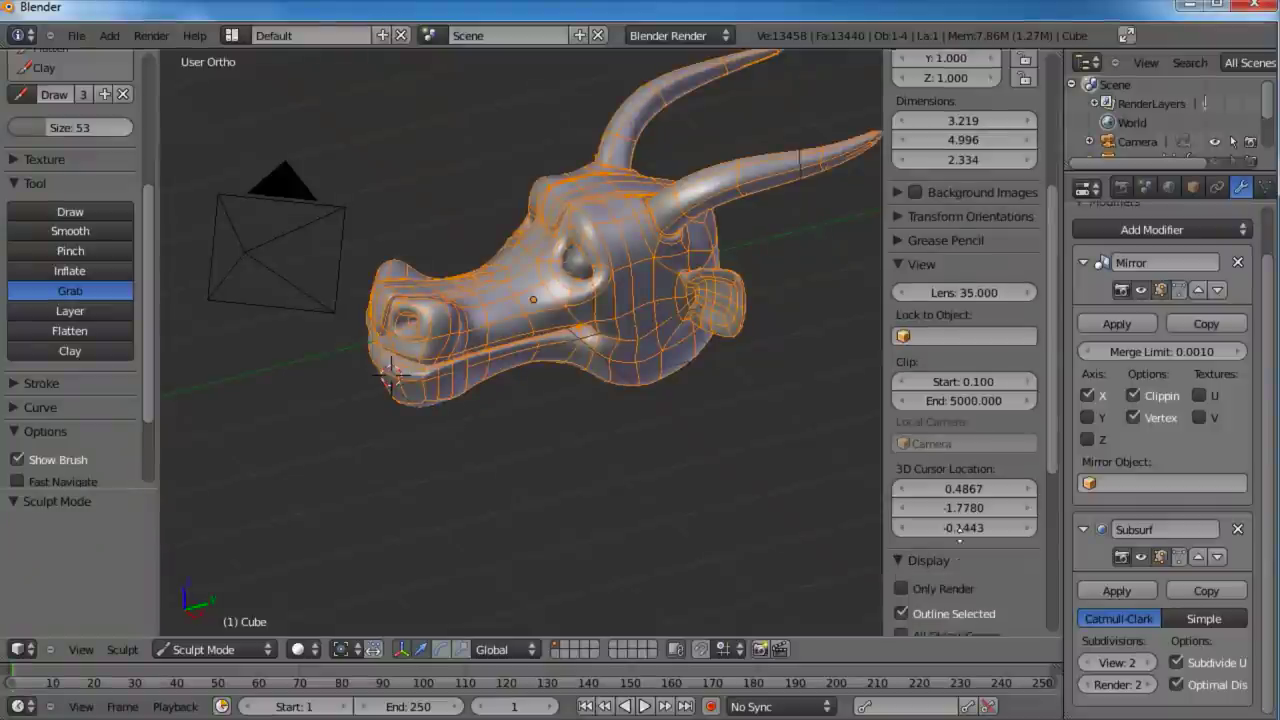
middle_drag(896, 563, 937, 266)
click(902, 409)
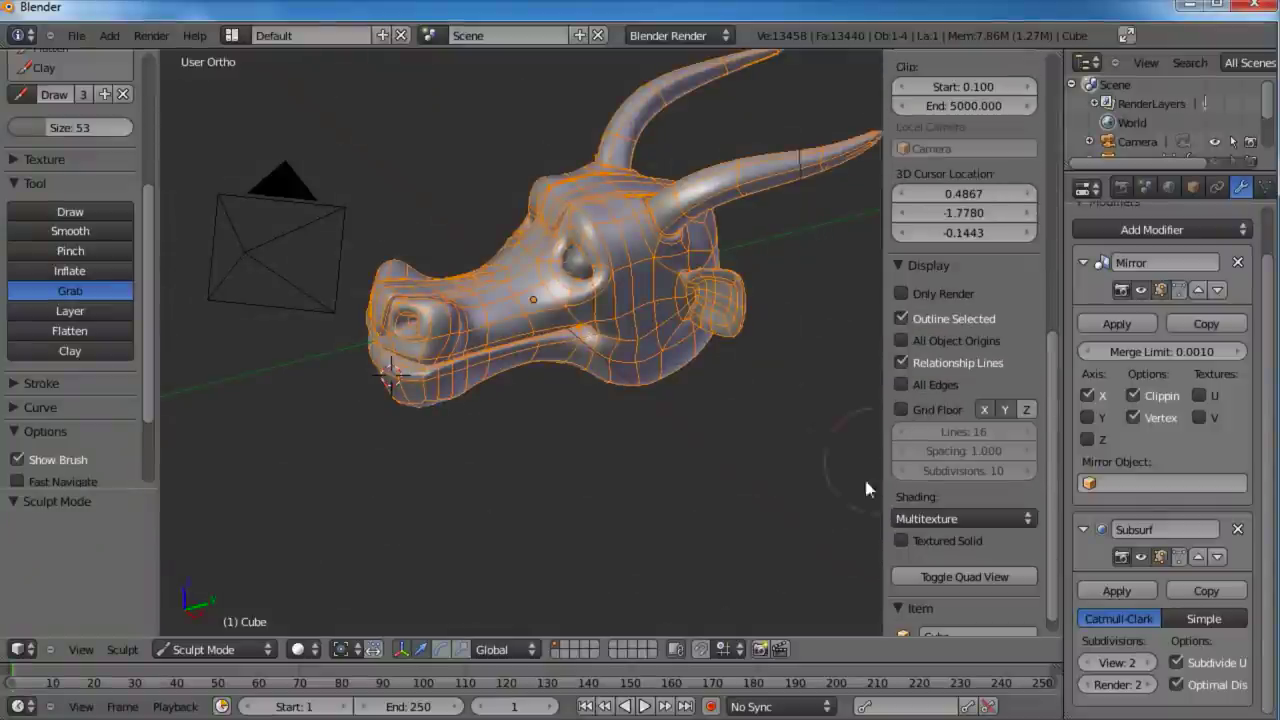
scroll(580, 380, down, 2)
middle_drag(564, 395, 680, 390)
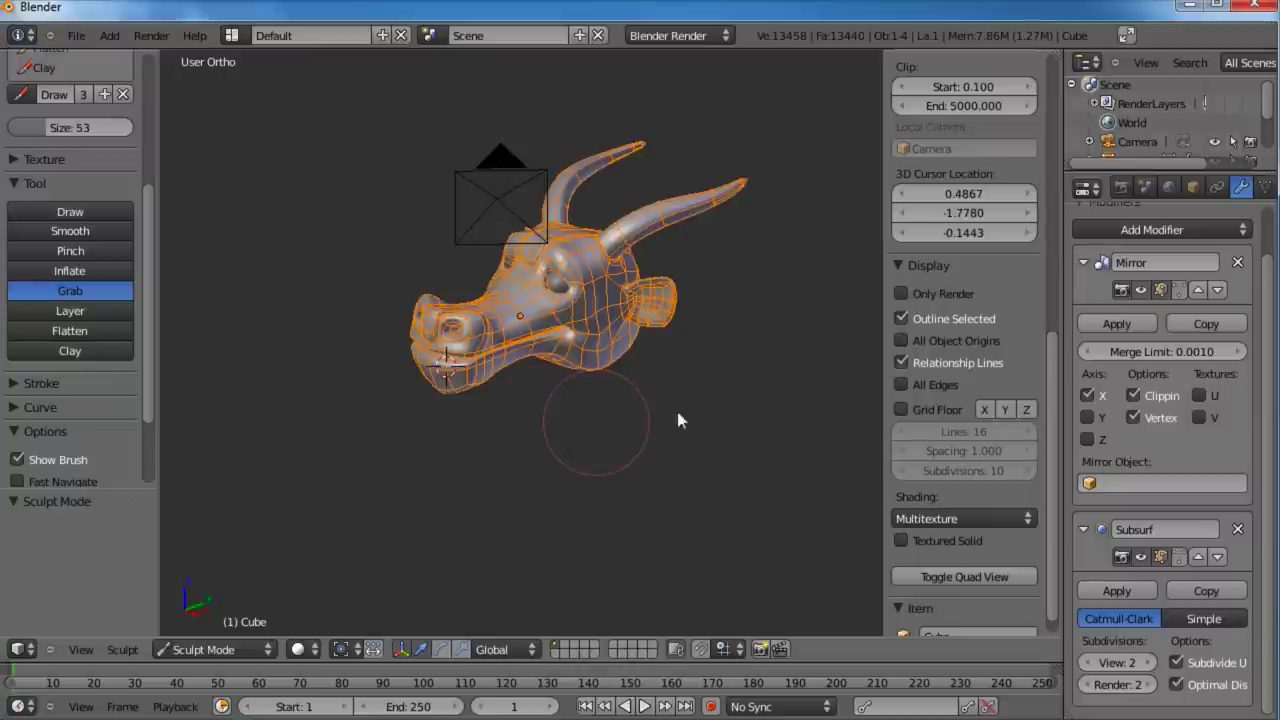
Step: Reshape the underside of the jaw below the mouth corner with Grab strokes and undo the last stroke
mouse_move(596, 352)
mouse_down()
mouse_move(506, 367)
mouse_move(611, 414)
mouse_move(676, 381)
mouse_move(612, 430)
mouse_move(644, 418)
mouse_move(613, 359)
mouse_move(578, 410)
mouse_move(619, 402)
mouse_move(632, 364)
mouse_move(606, 366)
mouse_move(674, 409)
mouse_move(680, 453)
mouse_move(616, 361)
mouse_up()
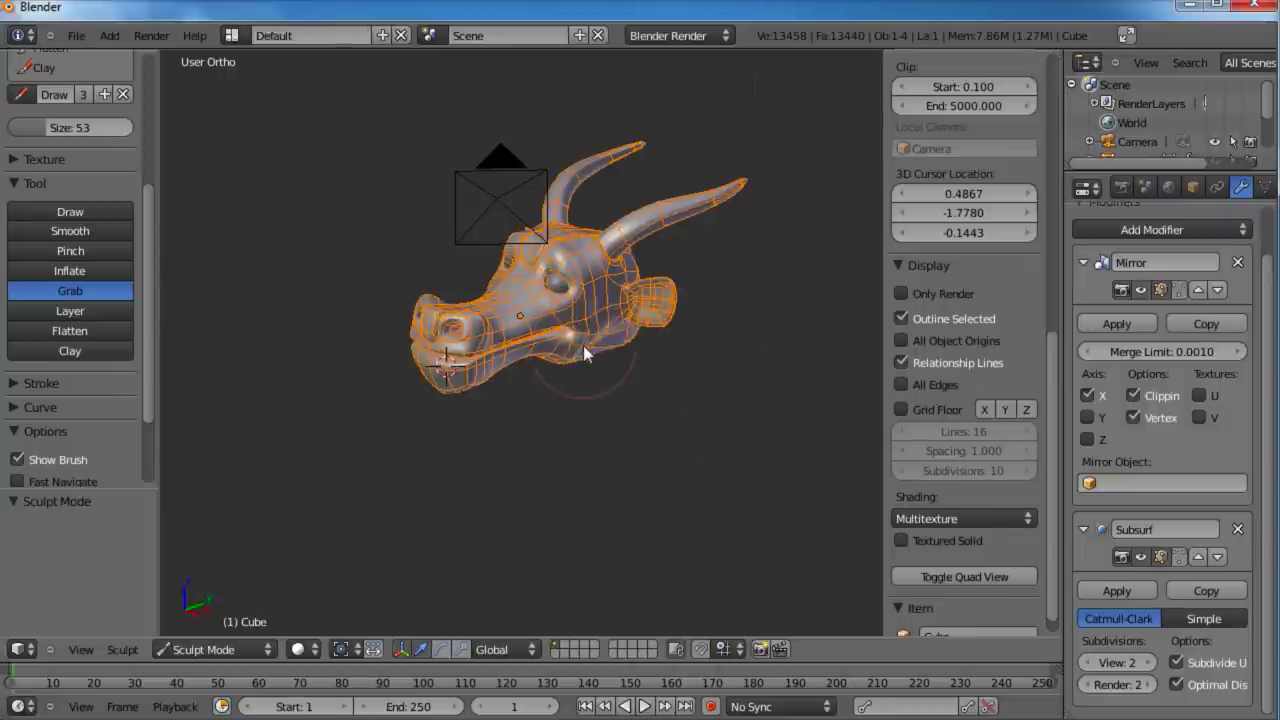
mouse_move(583, 346)
mouse_down()
mouse_move(659, 380)
mouse_move(630, 430)
mouse_move(673, 398)
mouse_move(643, 368)
mouse_up()
key(ctrl+z)
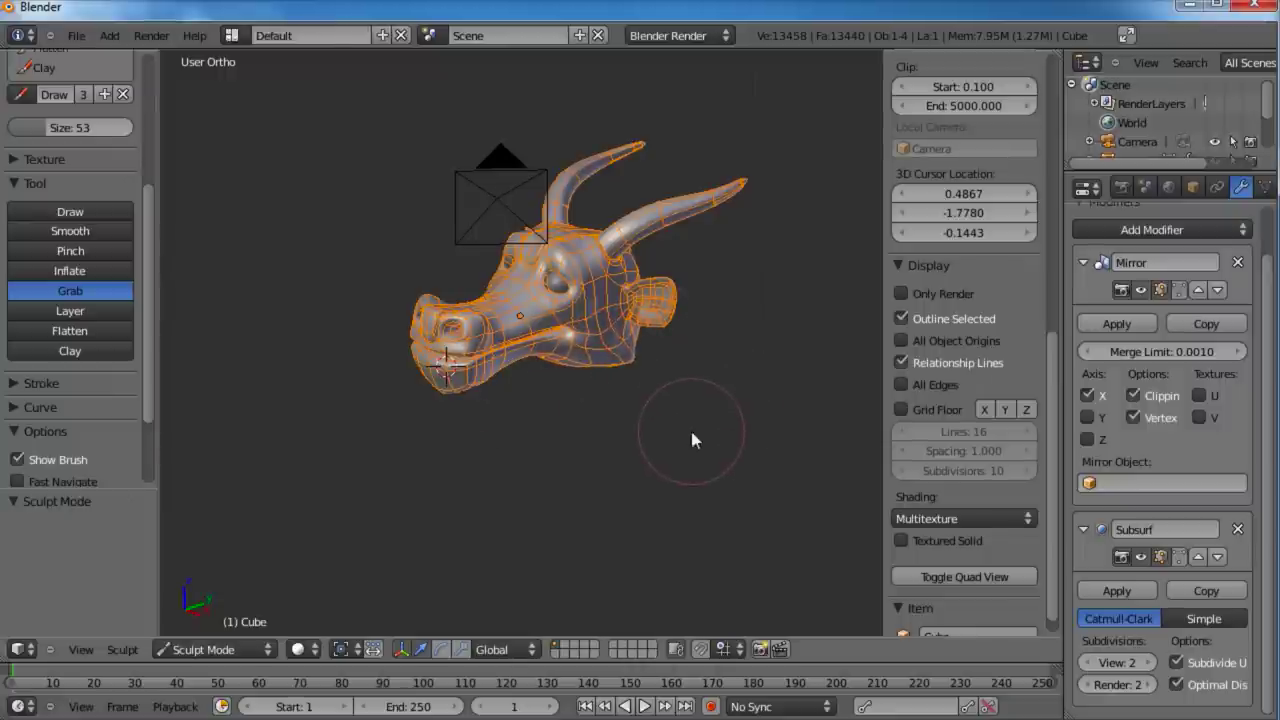
middle_drag(598, 419, 728, 314)
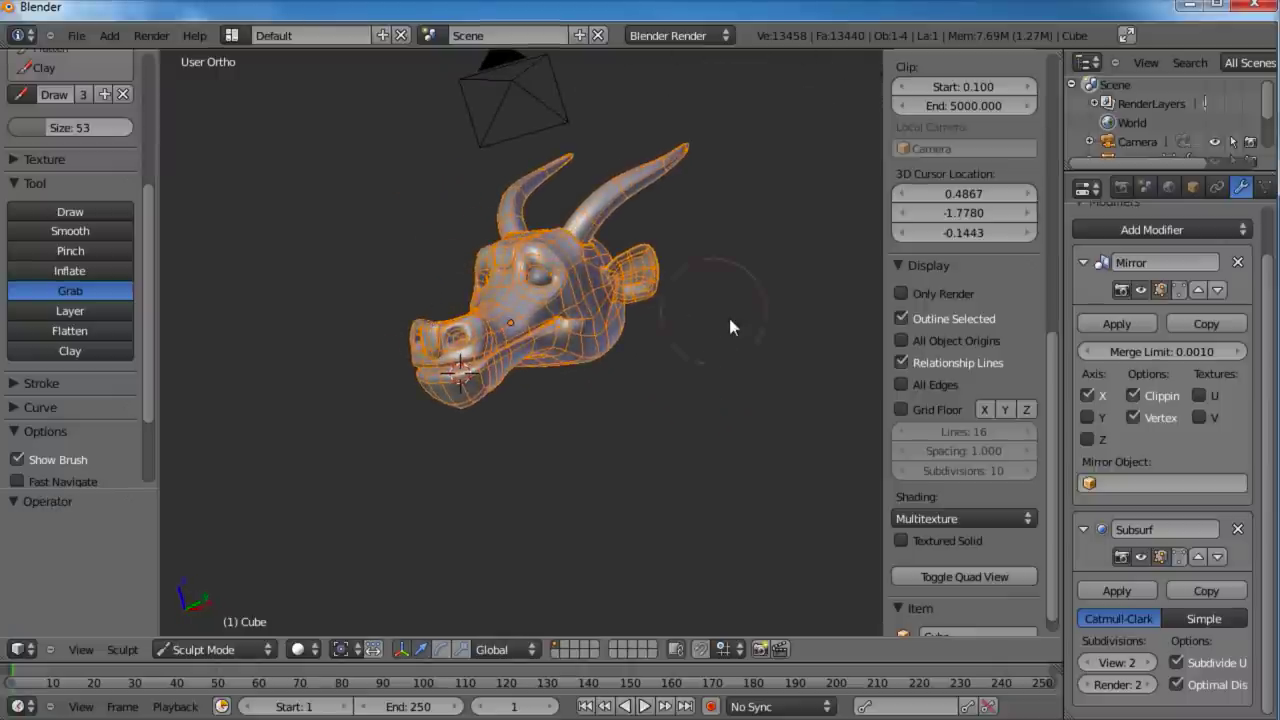
Step: Save the scene as dragon_01 in the parent dragon folder, G:\blender files\dragon
click(76, 35)
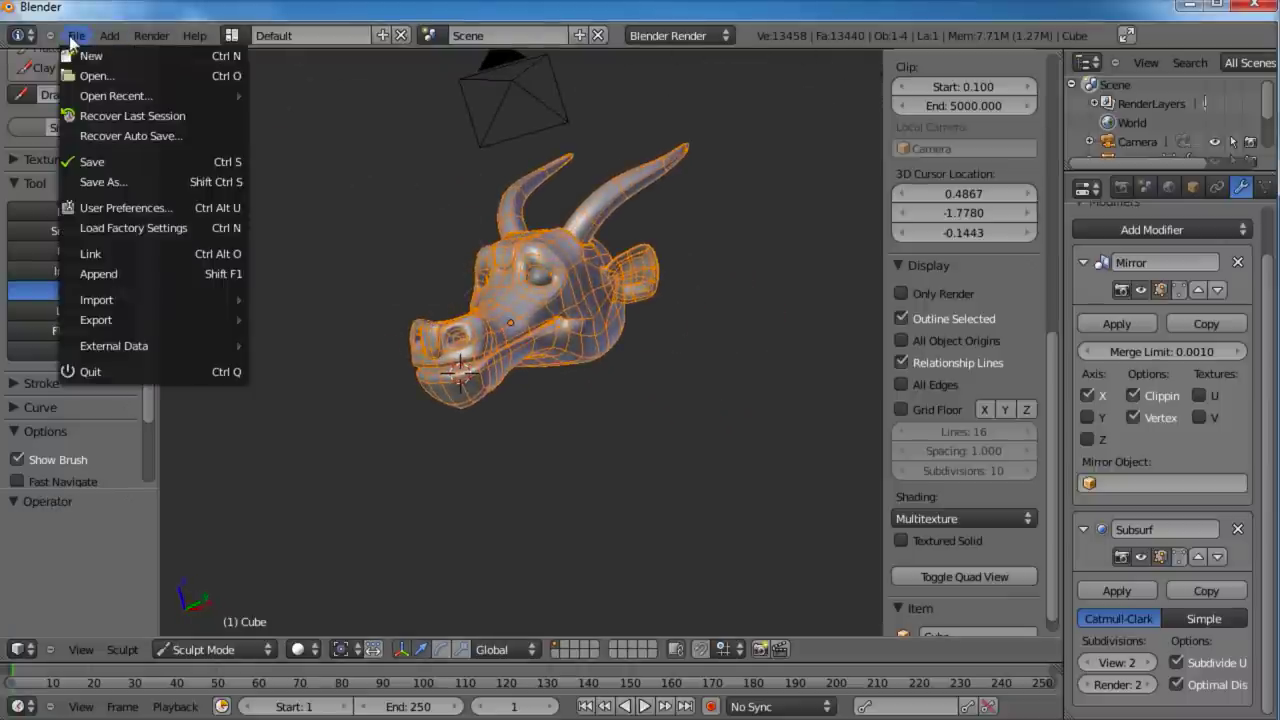
click(103, 171)
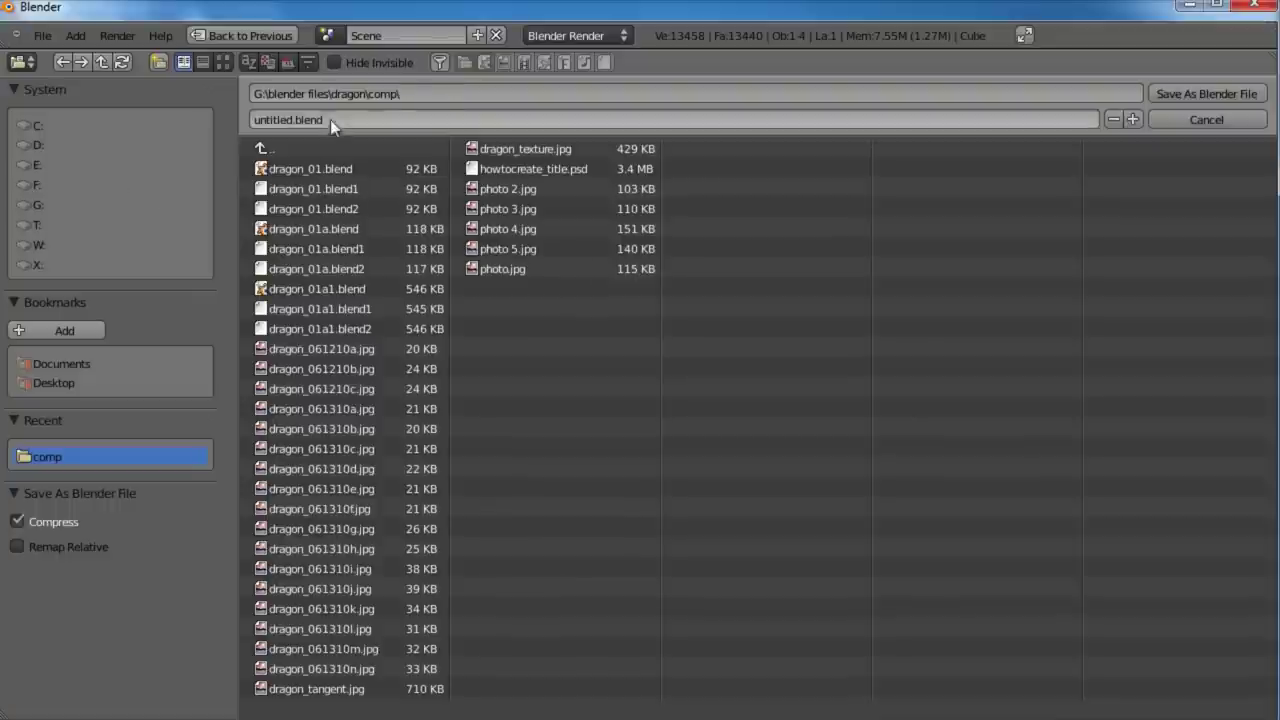
click(300, 148)
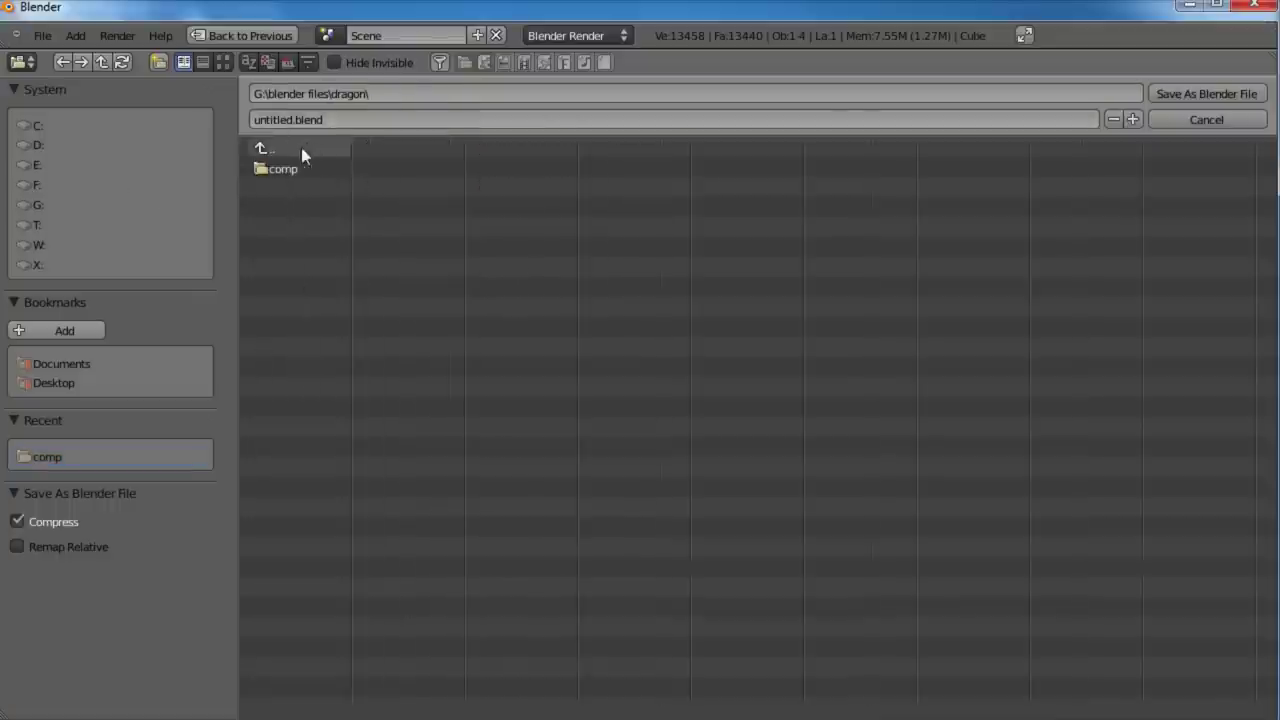
click(344, 119)
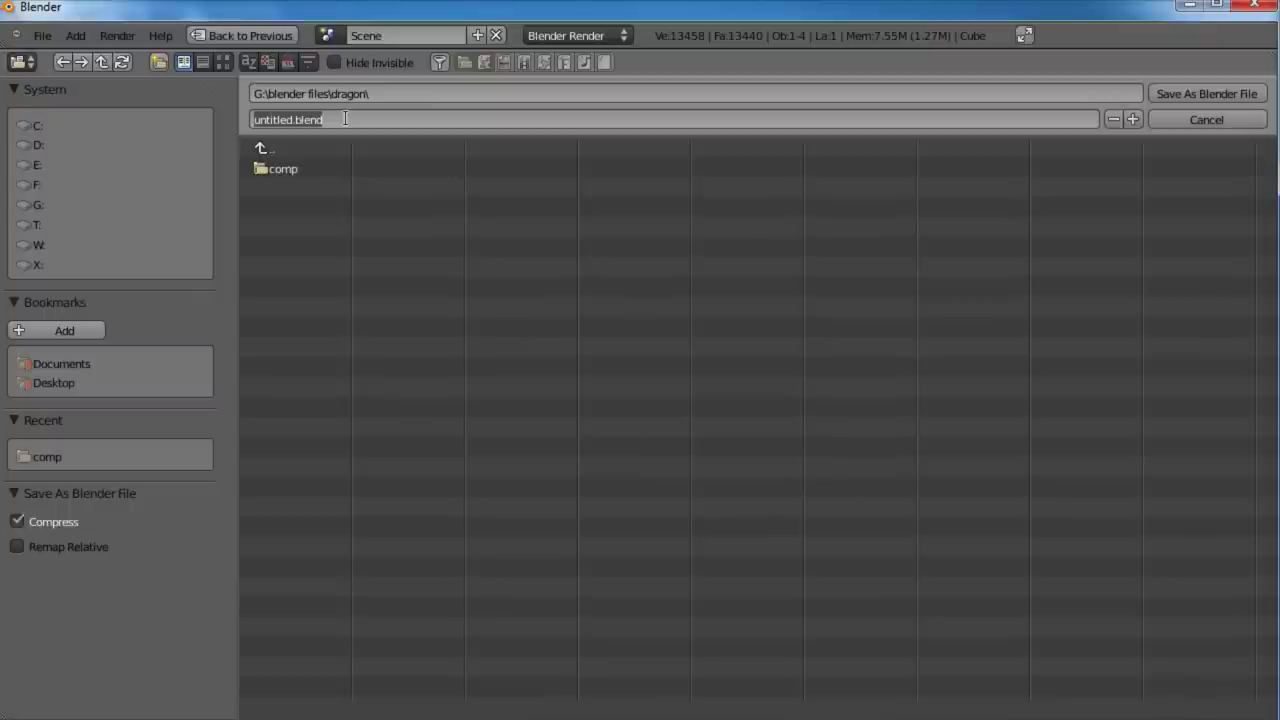
text(dragon)
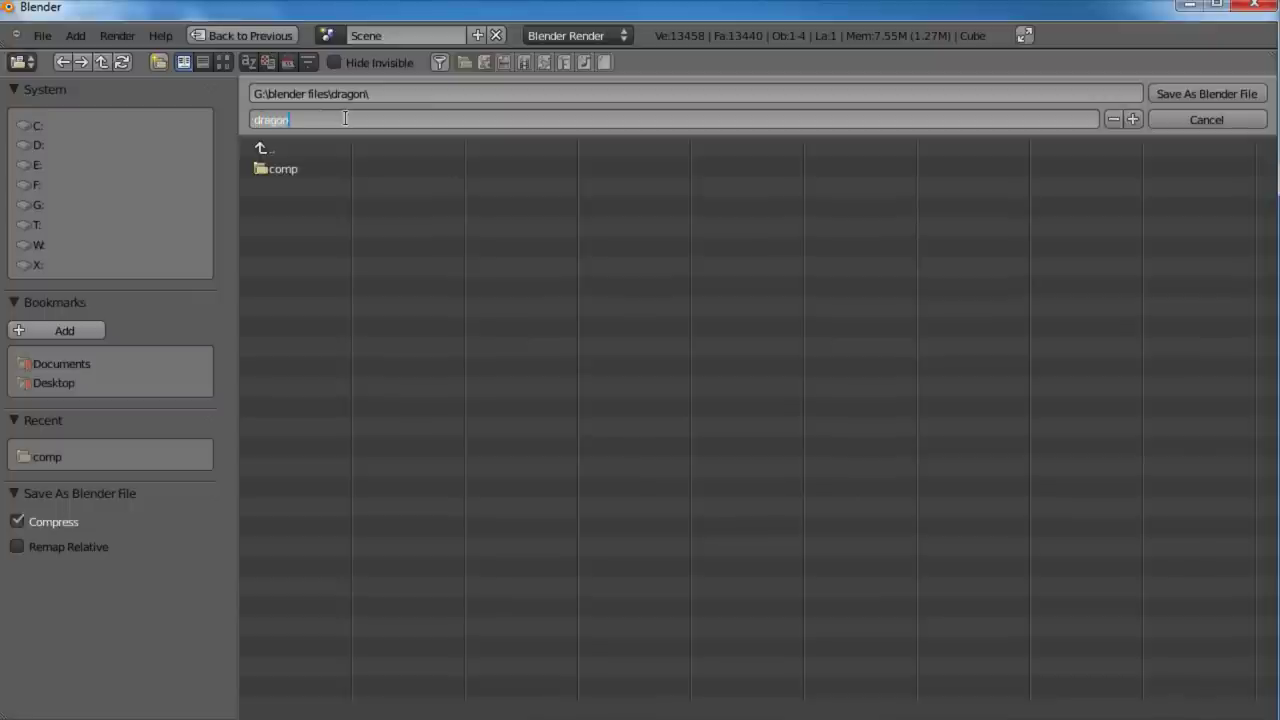
key(End)
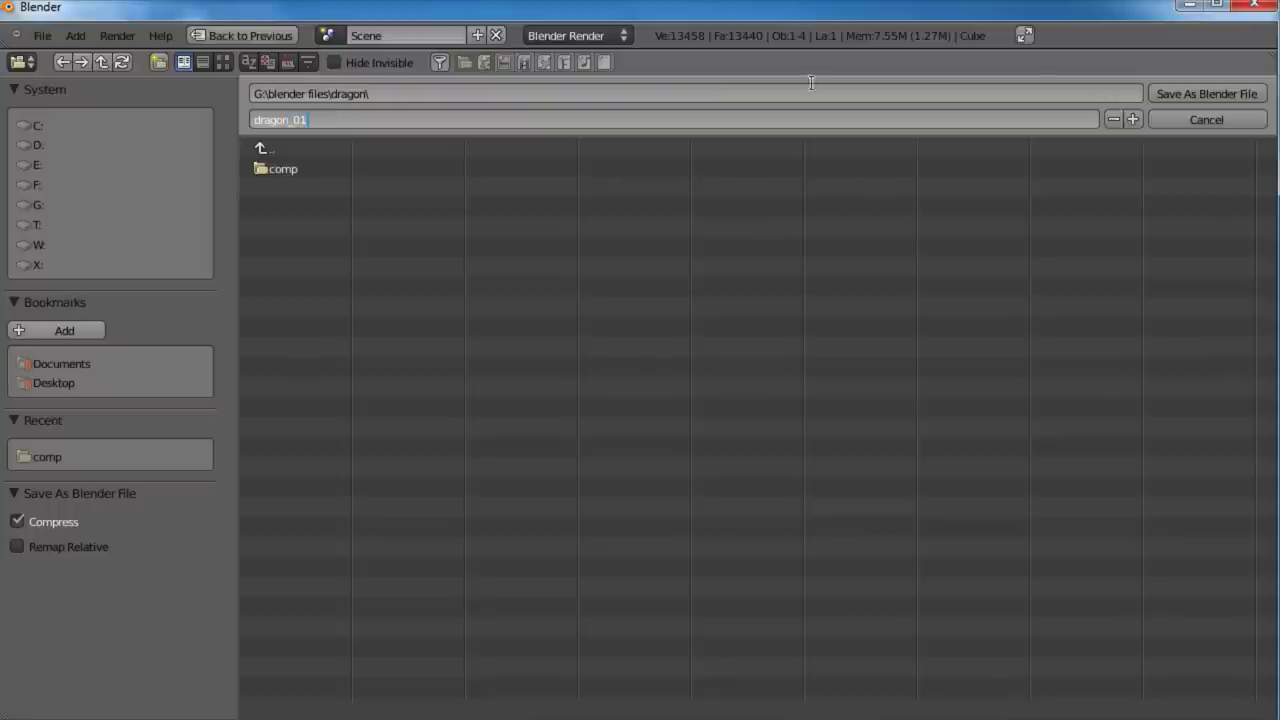
click(1204, 97)
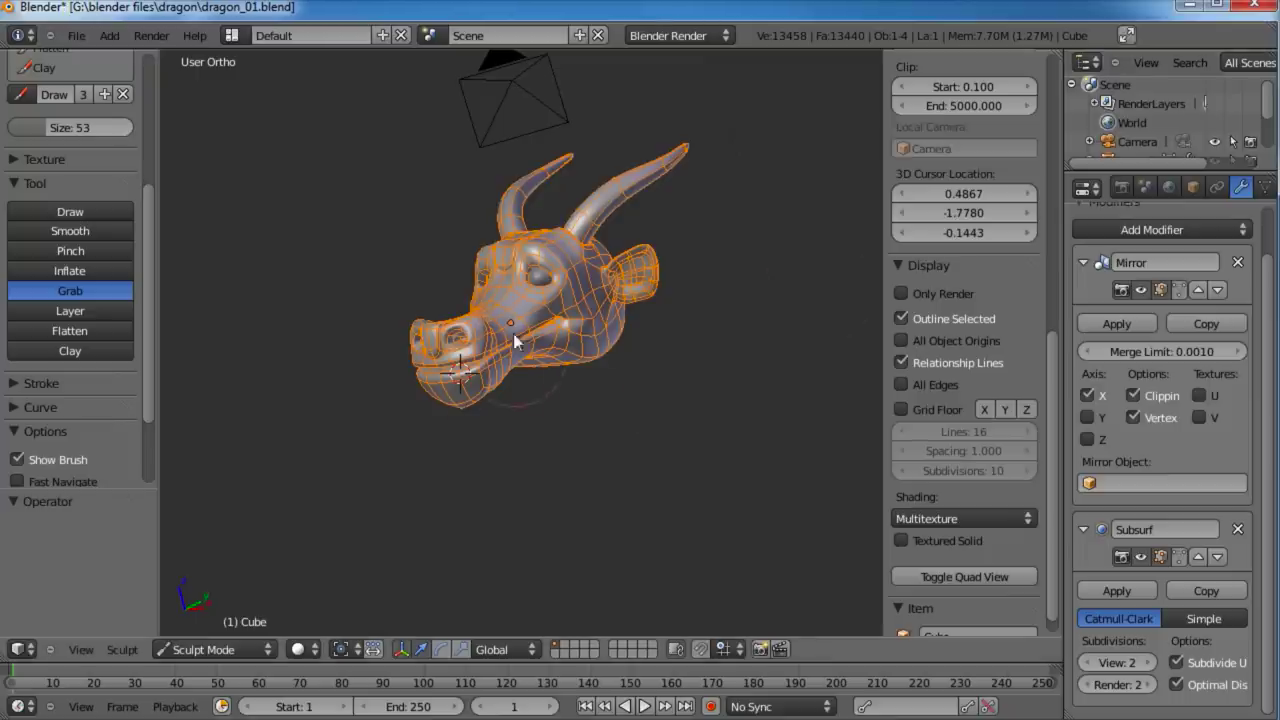
Step: In Edit Mode, add a loop cut from the eye rim across the outer brow and up along the horn
mouse_move(641, 316)
middle_down()
mouse_move(587, 238)
mouse_move(640, 308)
mouse_move(581, 251)
mouse_move(583, 380)
mouse_move(541, 422)
mouse_move(538, 340)
mouse_move(536, 472)
middle_up()
scroll(535, 469, up, 3)
middle_drag(551, 314, 645, 203)
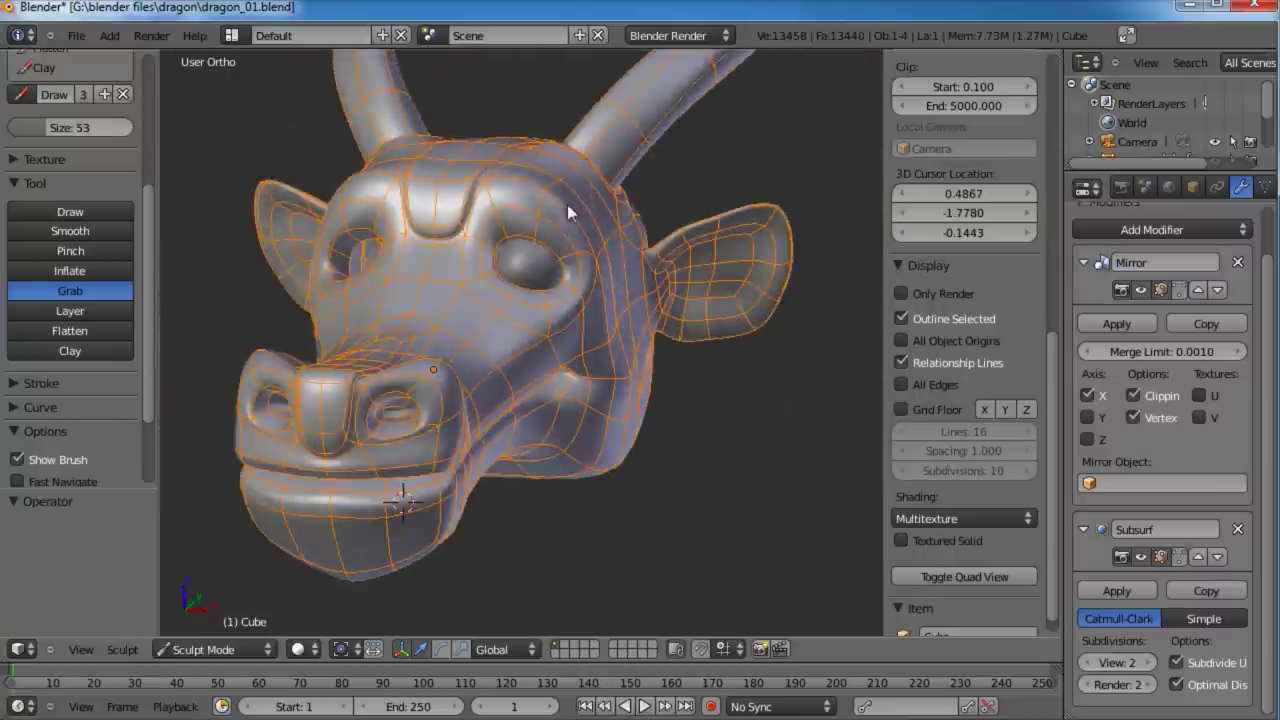
middle_drag(577, 224, 558, 217)
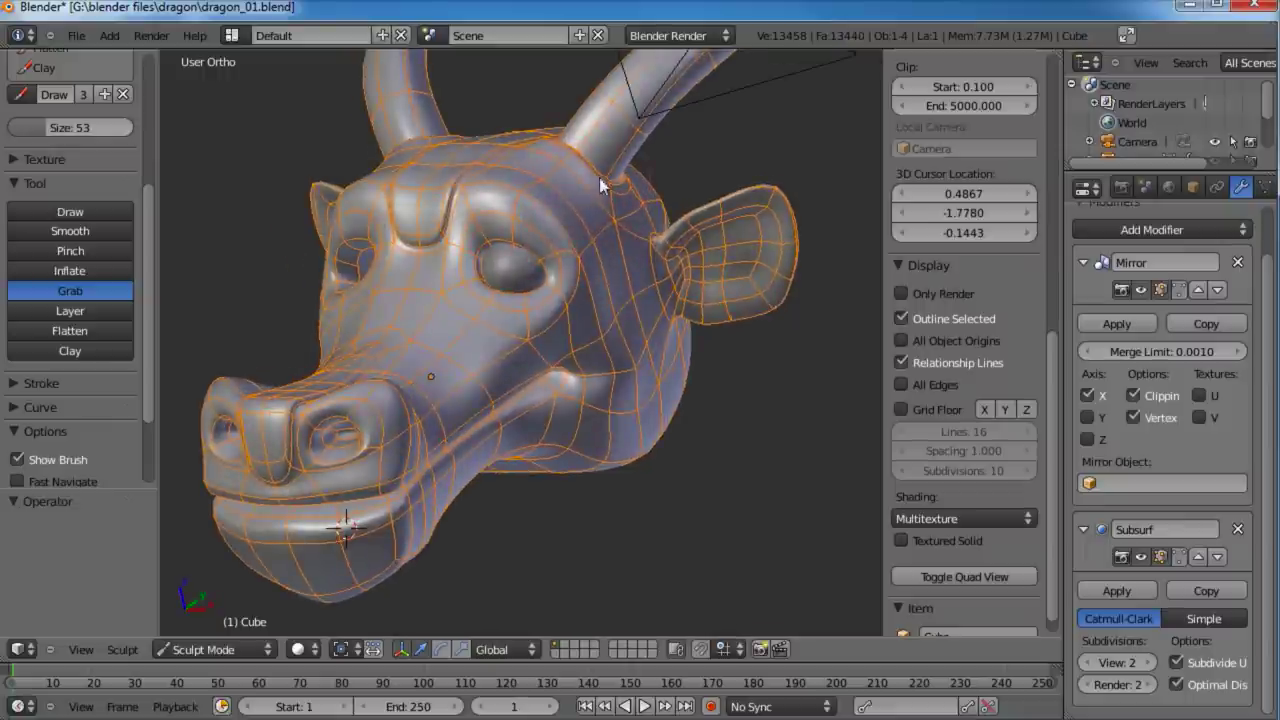
click(240, 650)
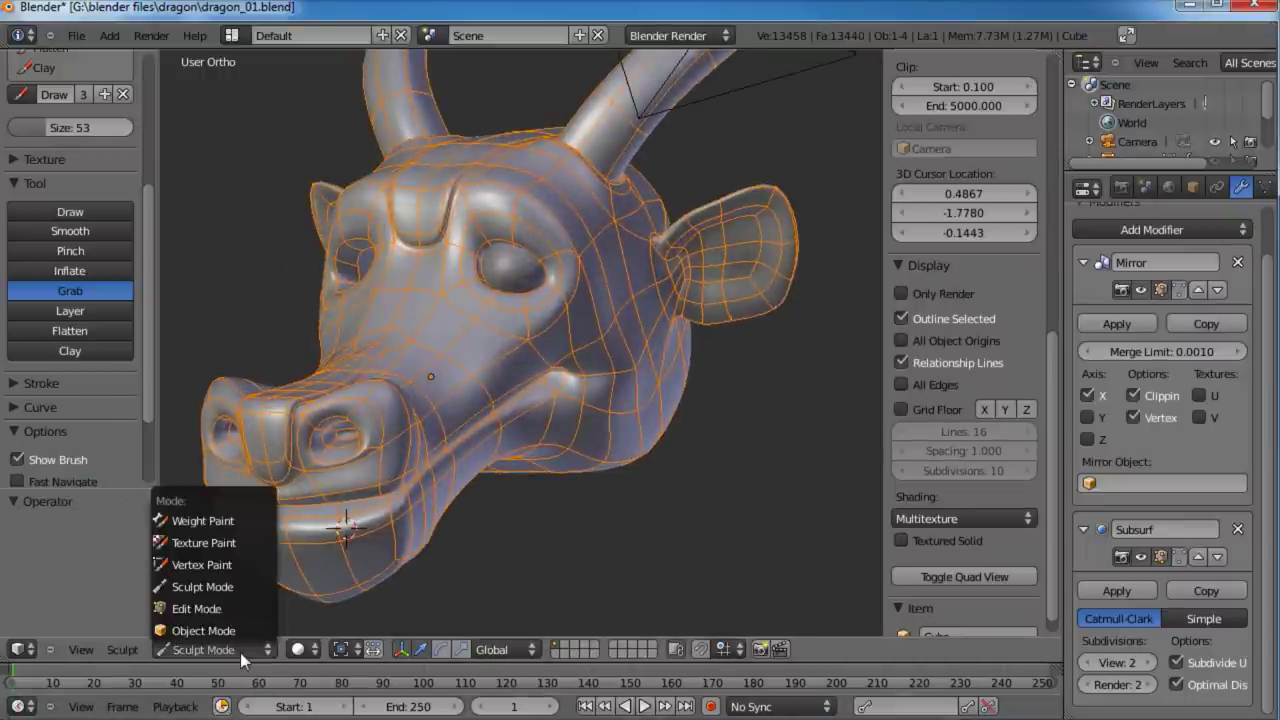
click(243, 606)
scroll(633, 304, up, 3)
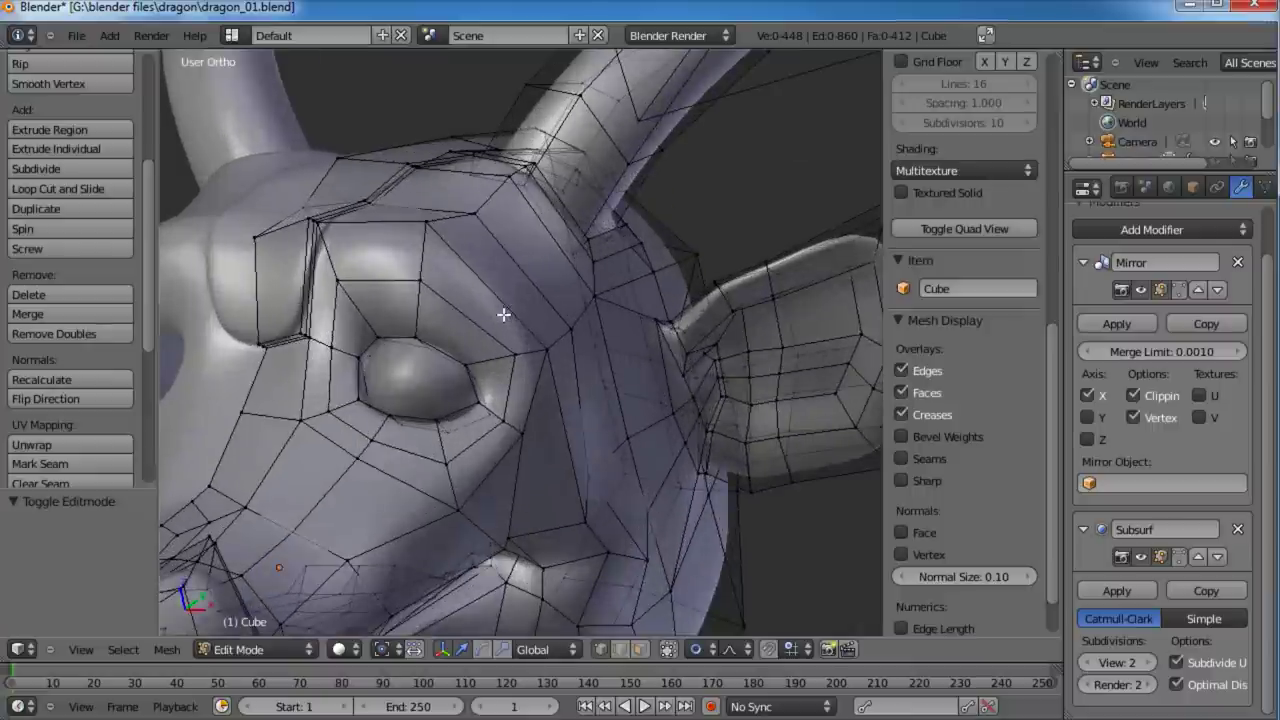
click(488, 296)
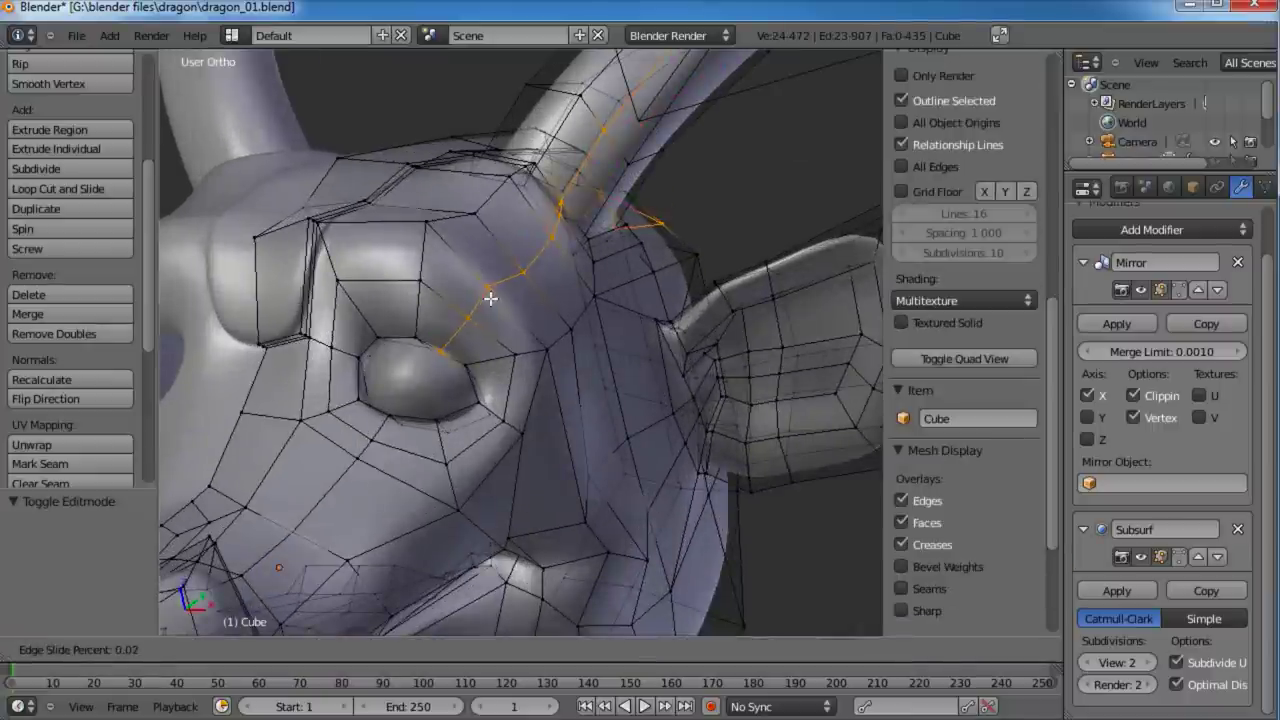
click(495, 292)
Step: Select three vertices of the new loop above the outer eye and move them about 0.037 in X, 0.046 in Y and 0.043 in Z
key(a)
shift+right_click(474, 323)
shift+right_click(498, 291)
key(shift+g)
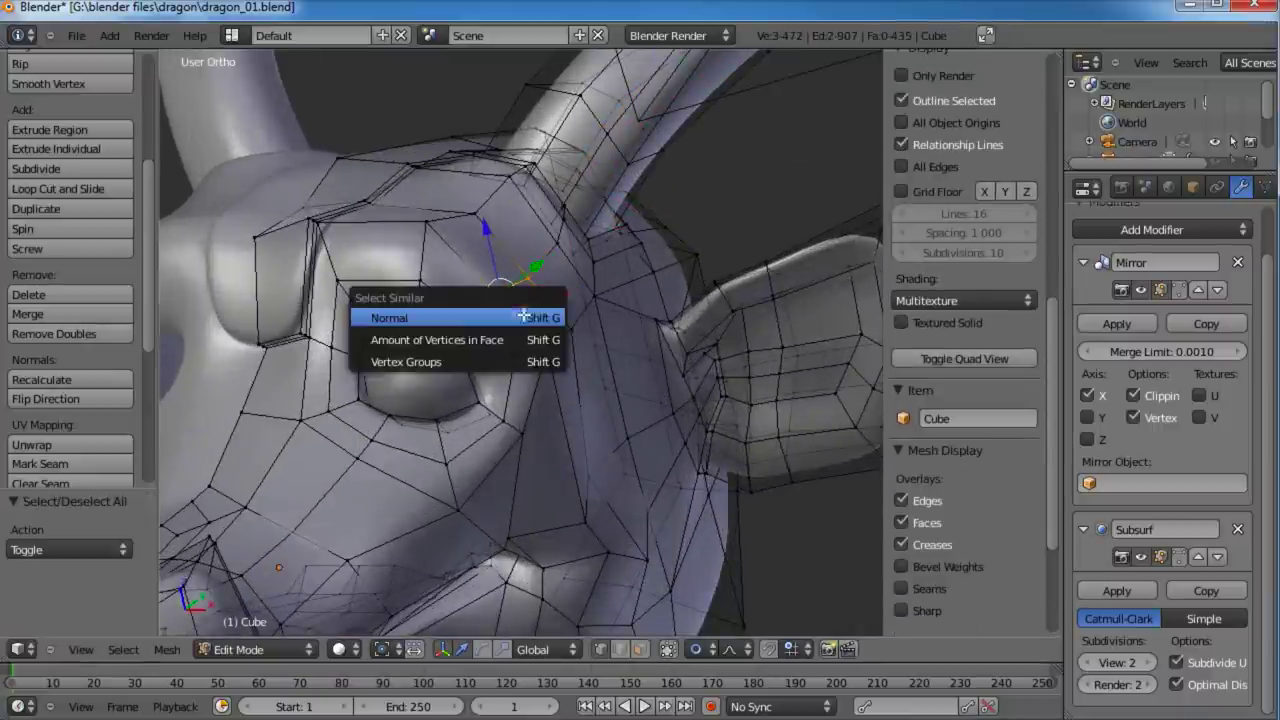
key(Escape)
key(g)
click(572, 283)
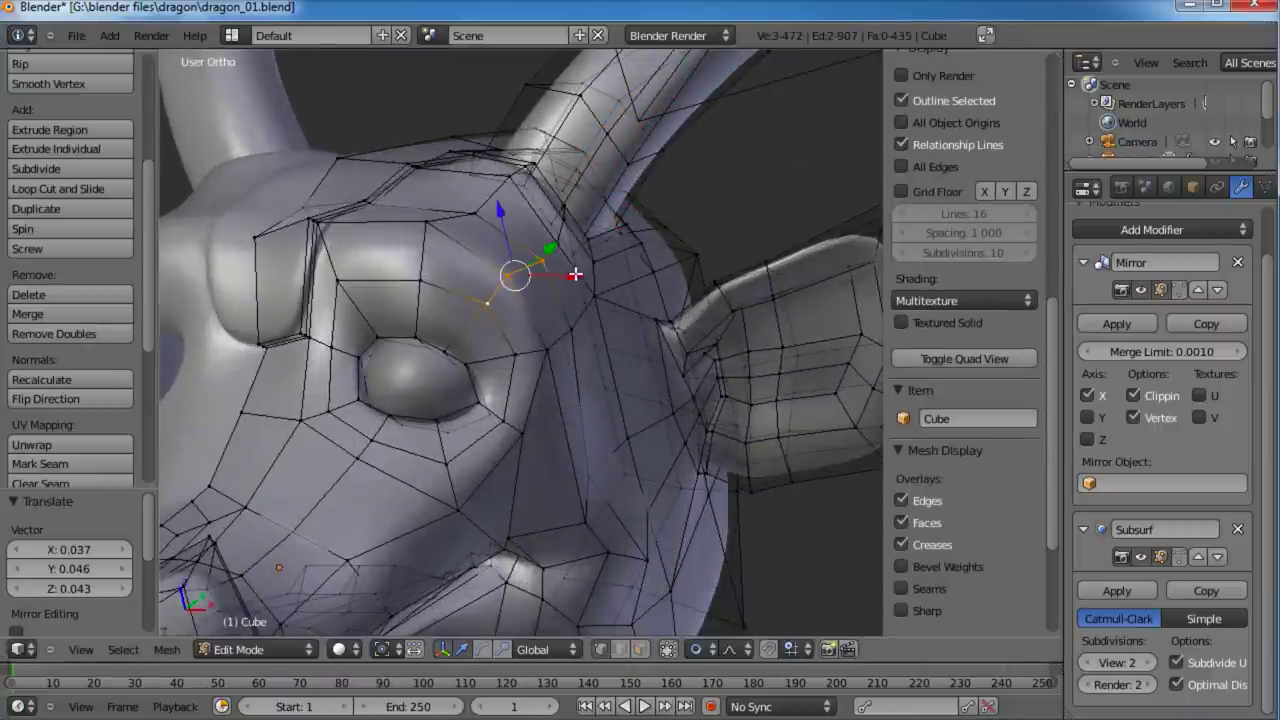
Step: Leave Edit Mode and return the head to Sculpt Mode
scroll(403, 286, down, 3)
key(Tab)
middle_drag(364, 347, 349, 520)
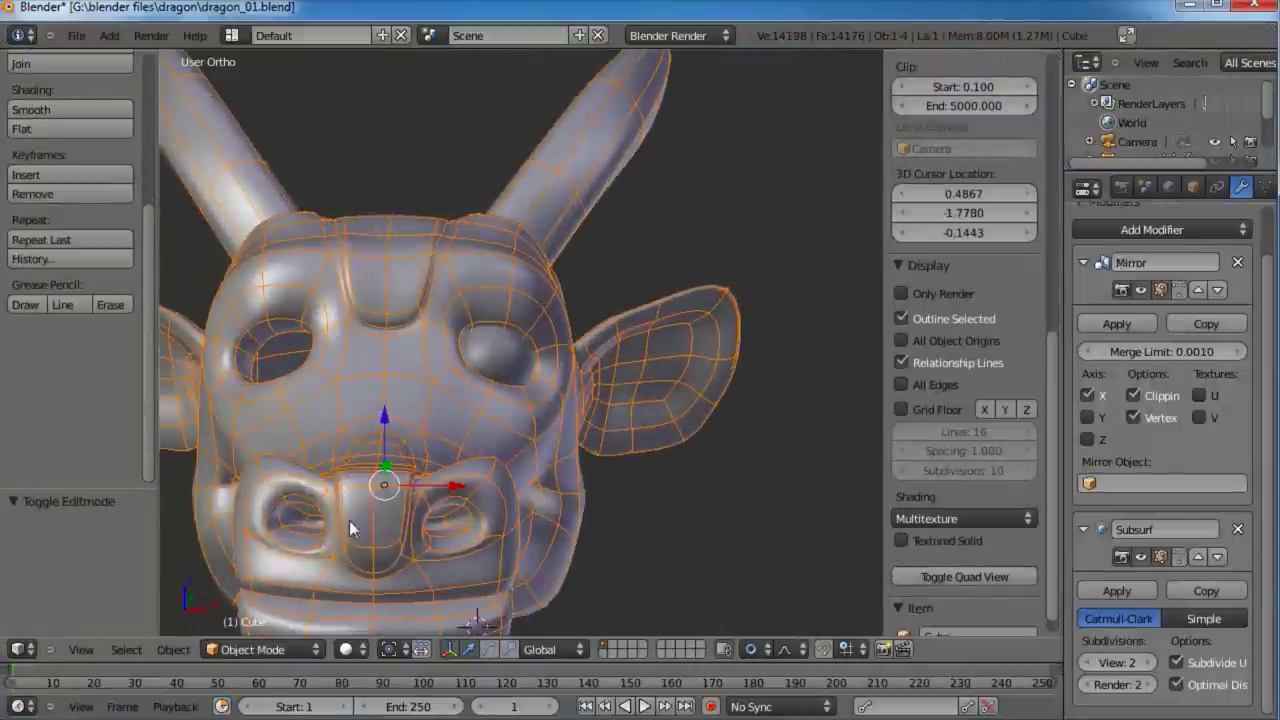
click(260, 650)
click(277, 589)
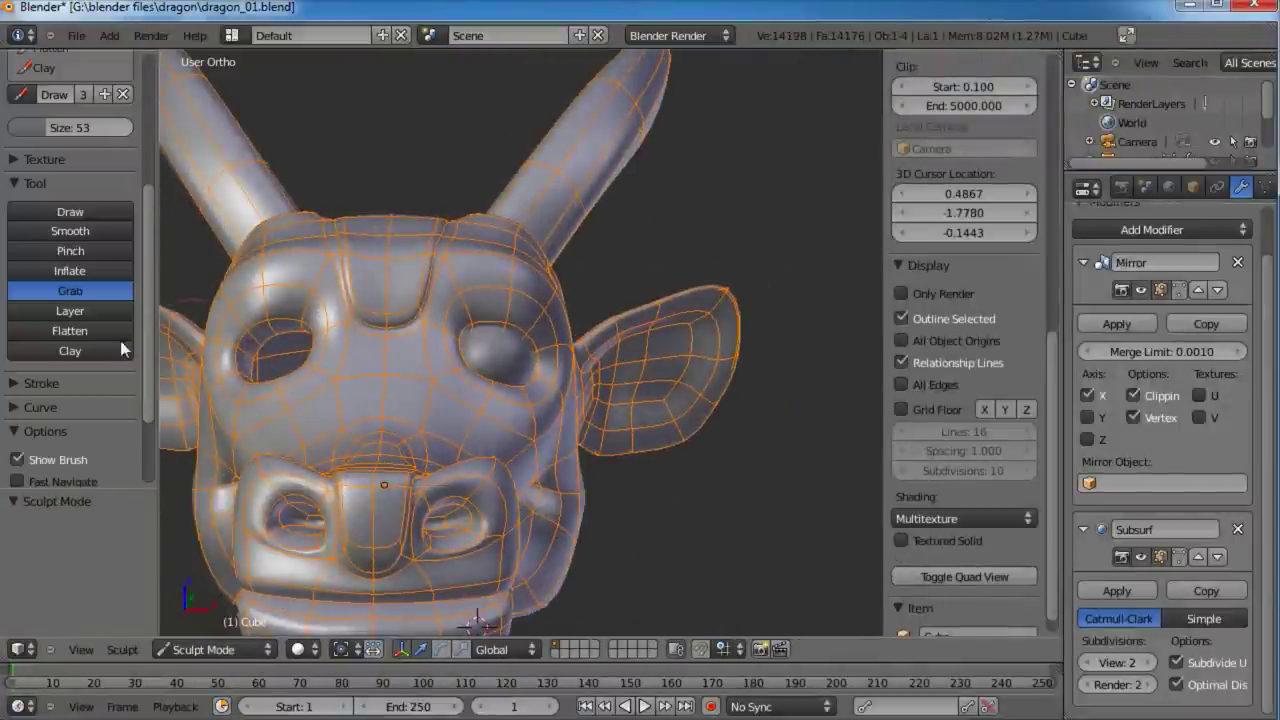
Step: Examine the brow and head shape from several angles, along with the sculpt symmetry options and the Mirror modifier settings
mouse_move(706, 290)
middle_down()
mouse_move(656, 308)
mouse_move(390, 268)
mouse_move(480, 323)
middle_up()
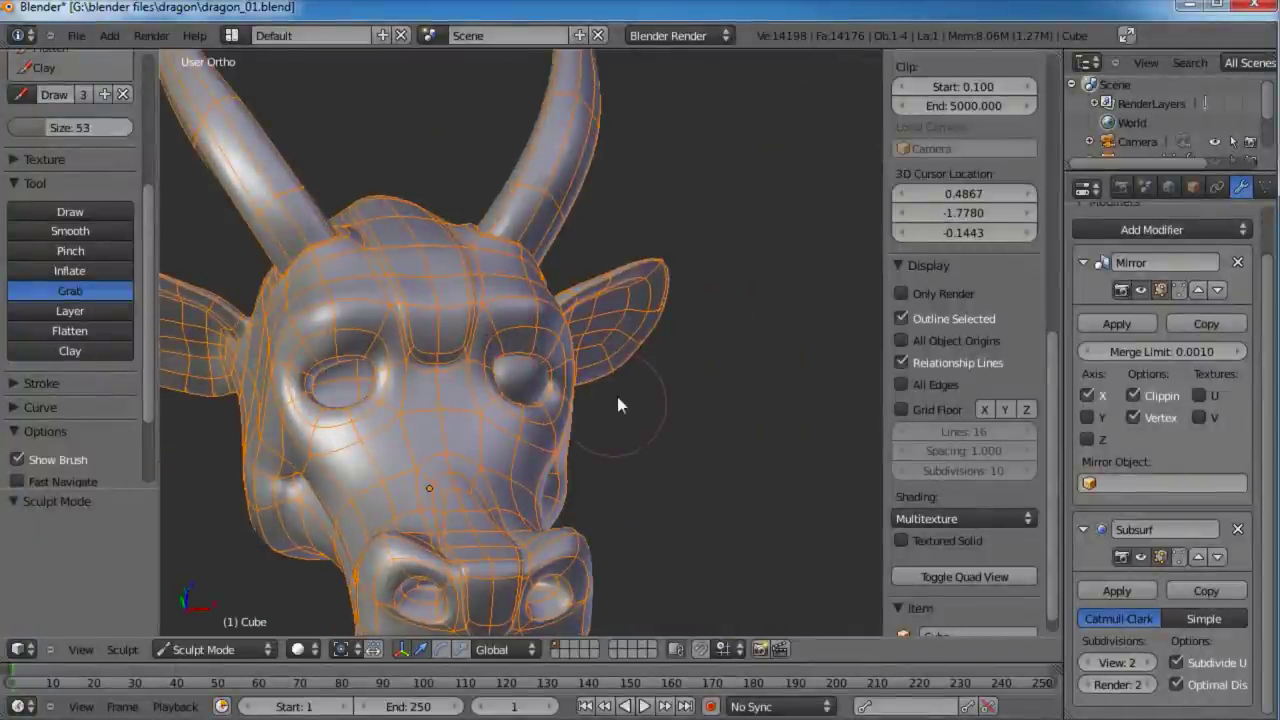
middle_drag(617, 399, 568, 376)
key(Tab)
key(Tab)
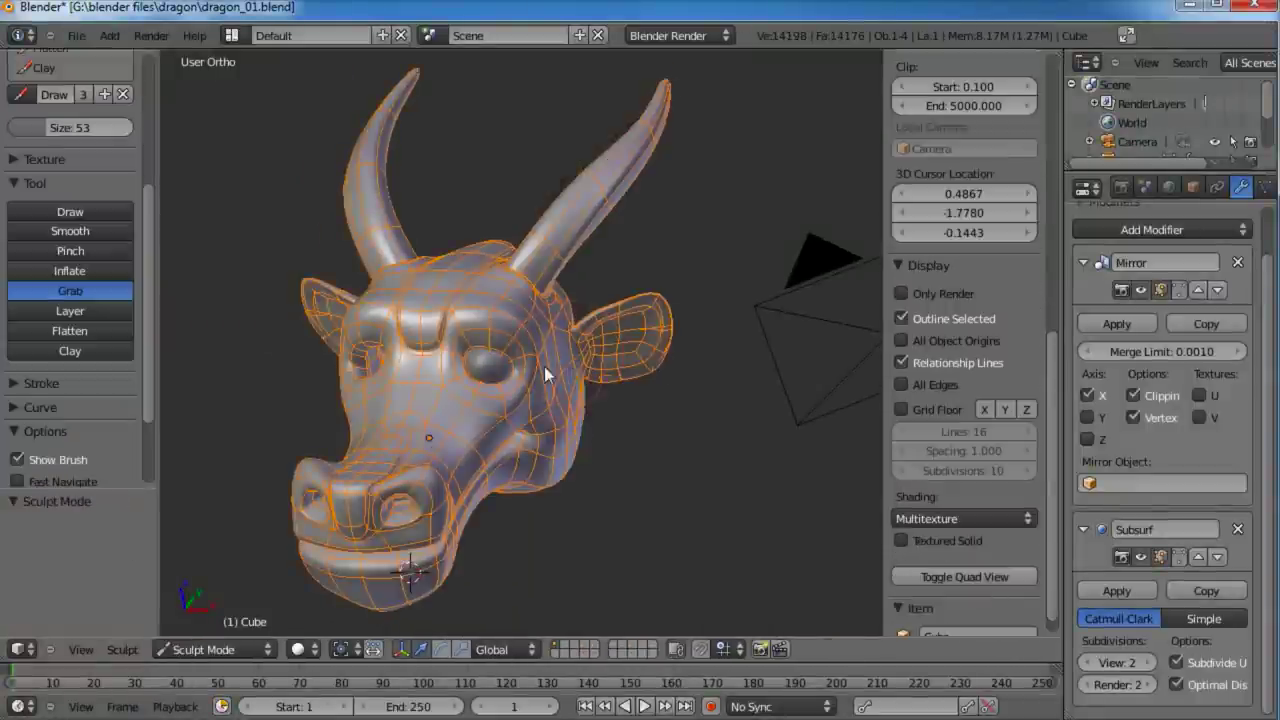
drag(443, 314, 458, 311)
middle_drag(495, 313, 558, 478)
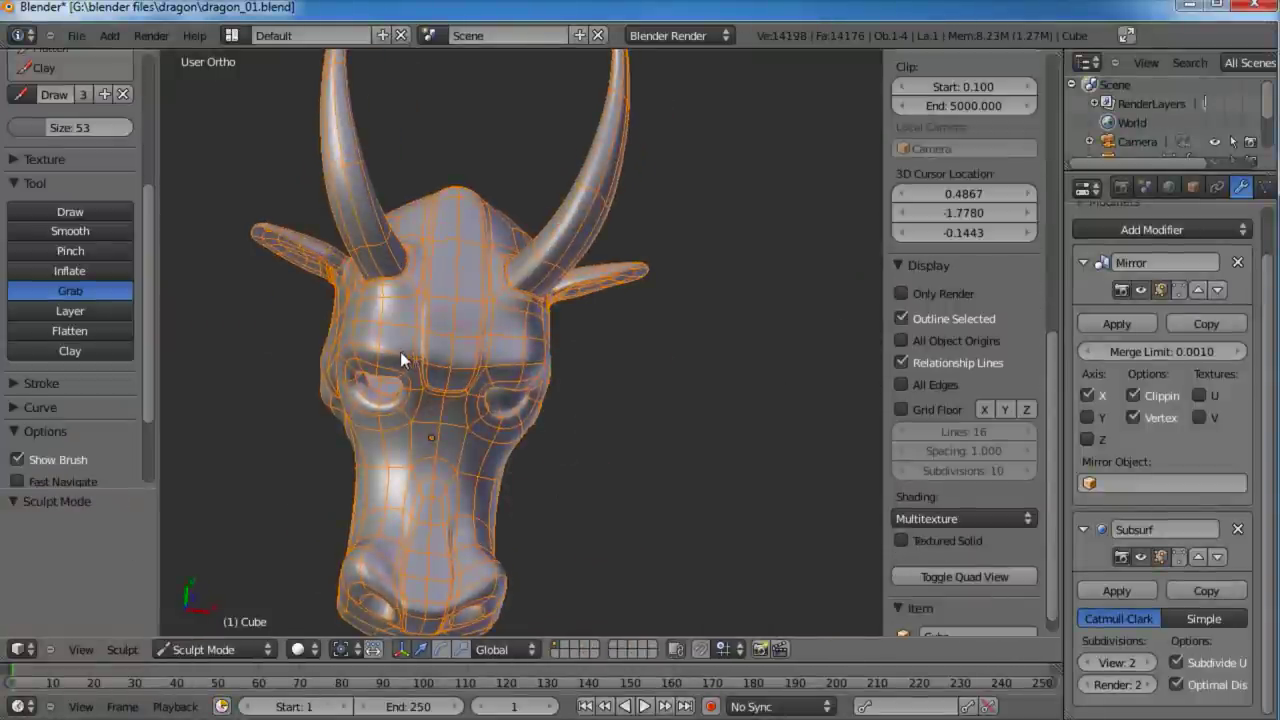
middle_drag(591, 484, 501, 430)
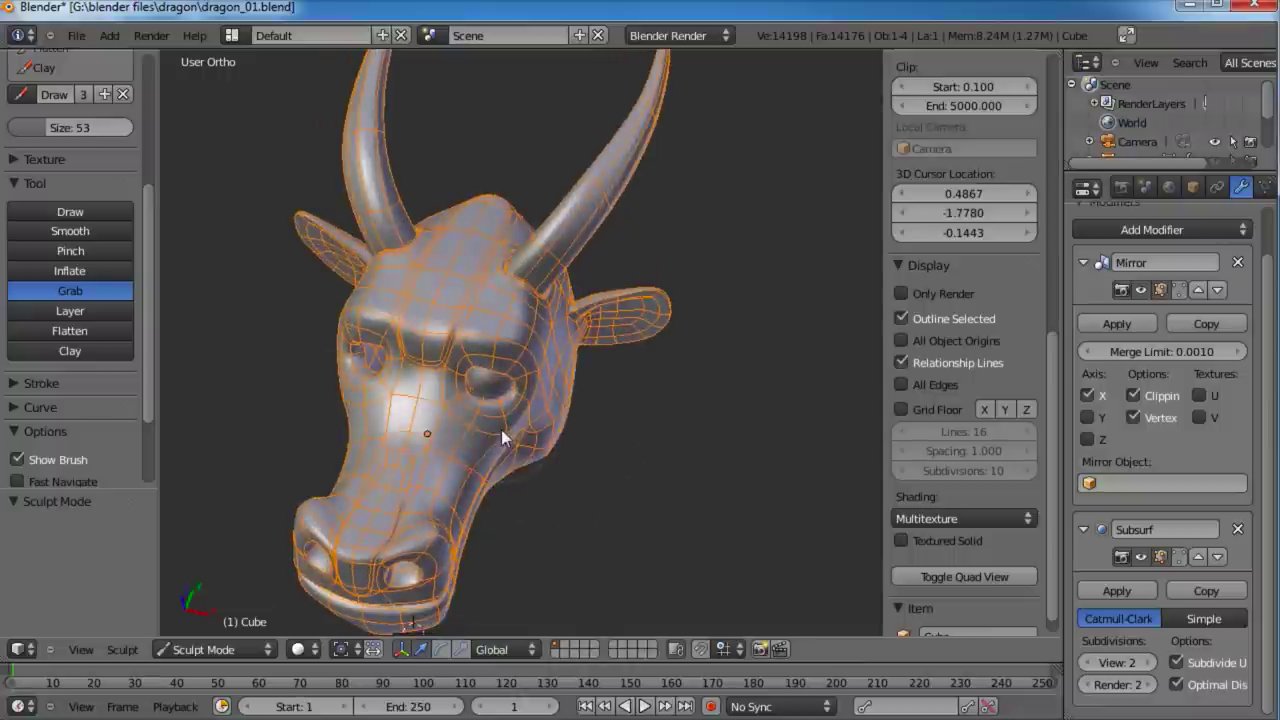
drag(144, 321, 151, 415)
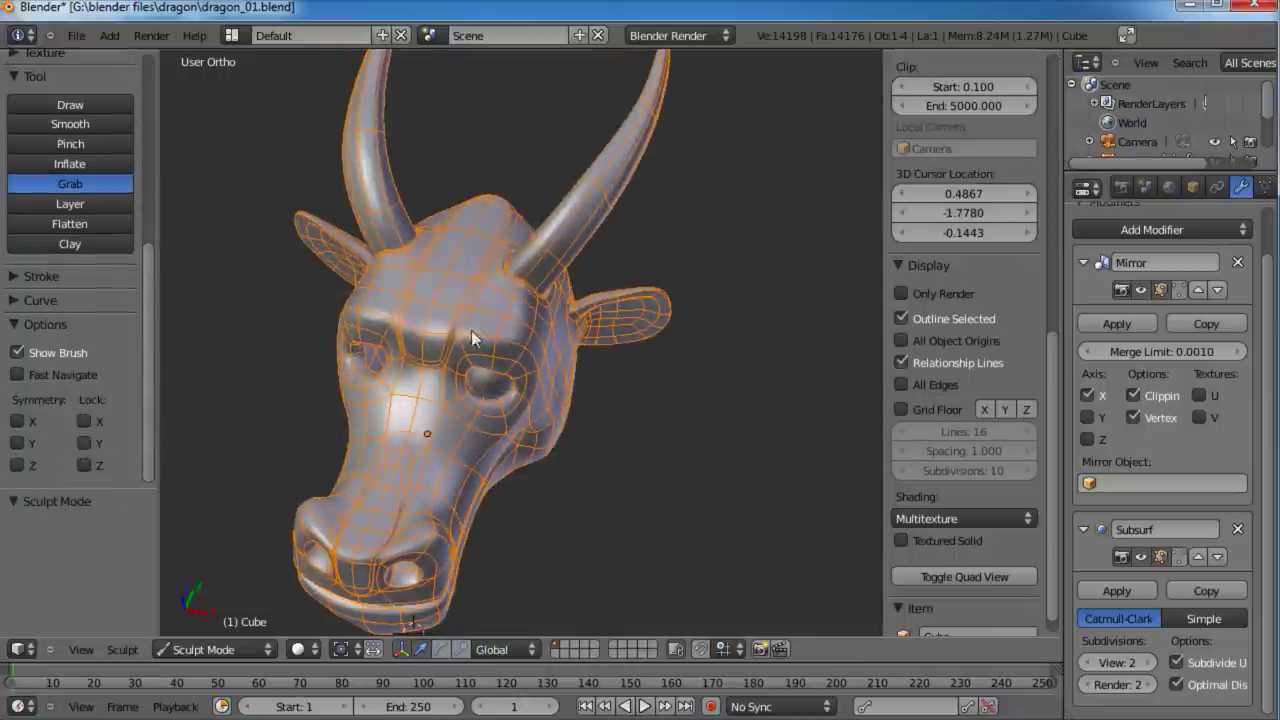
middle_drag(514, 291, 524, 324)
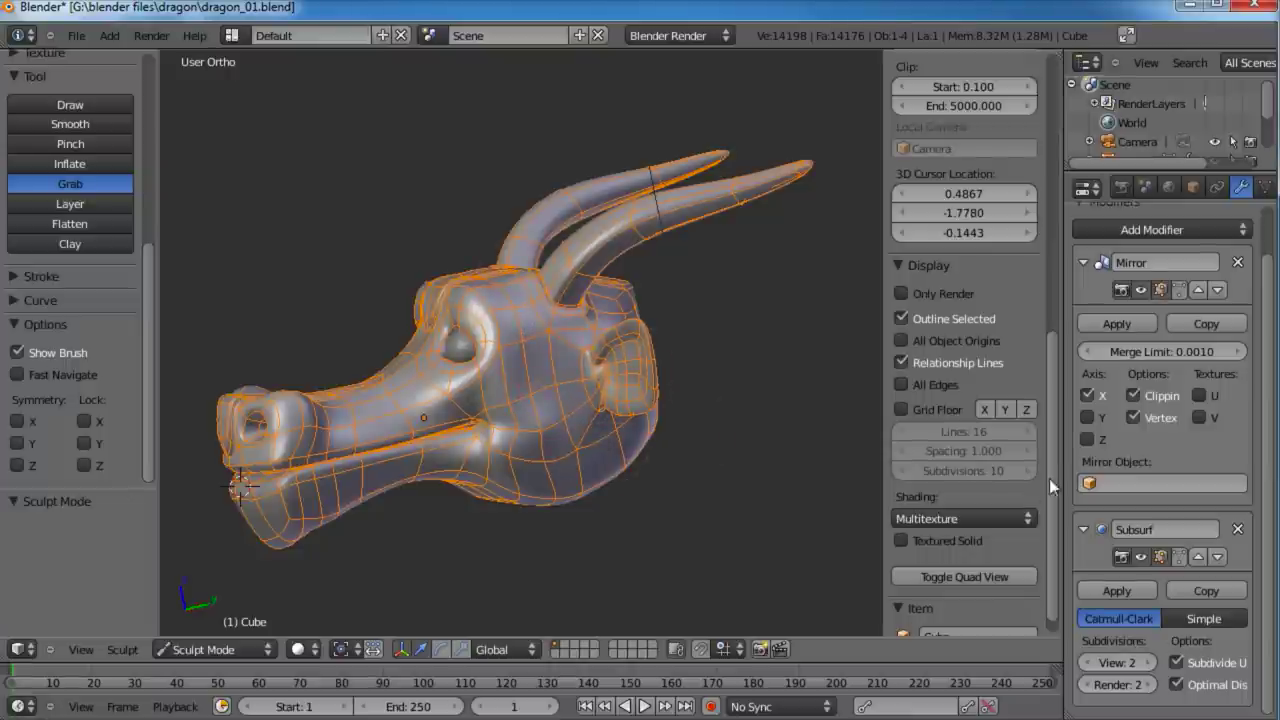
scroll(1157, 445, up, 2)
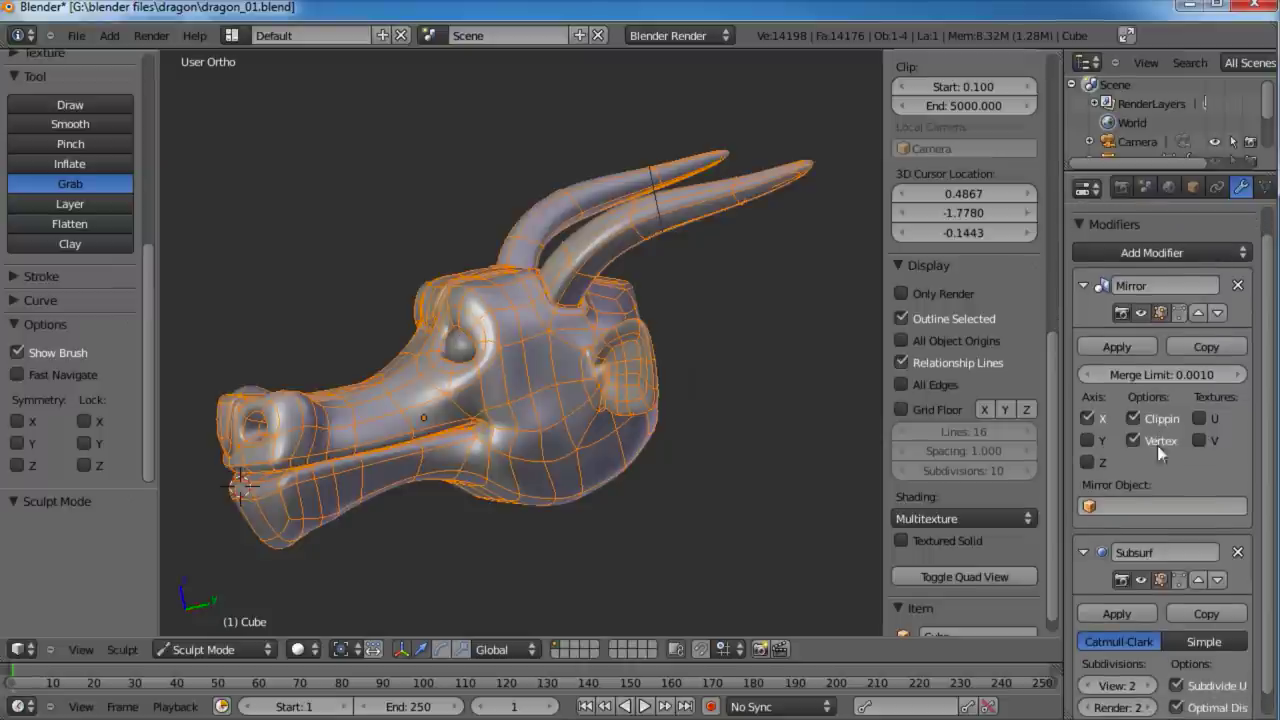
scroll(1165, 380, down, 1)
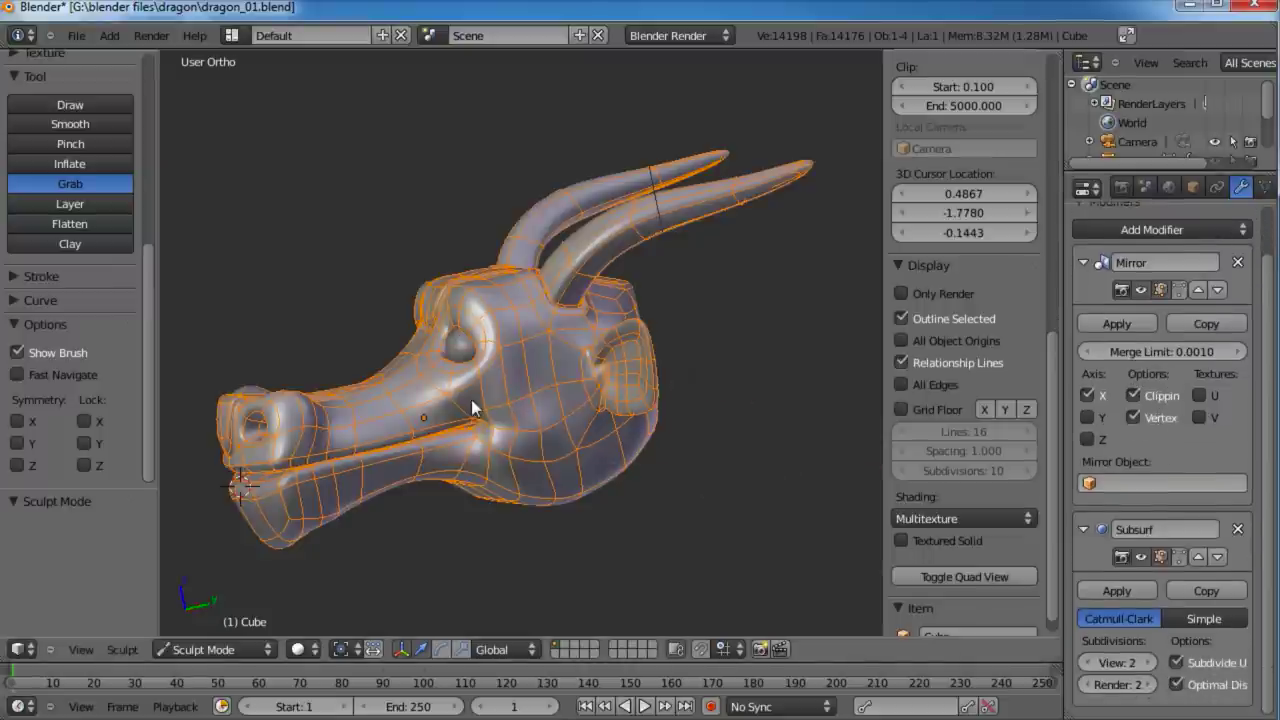
key(z)
key(z)
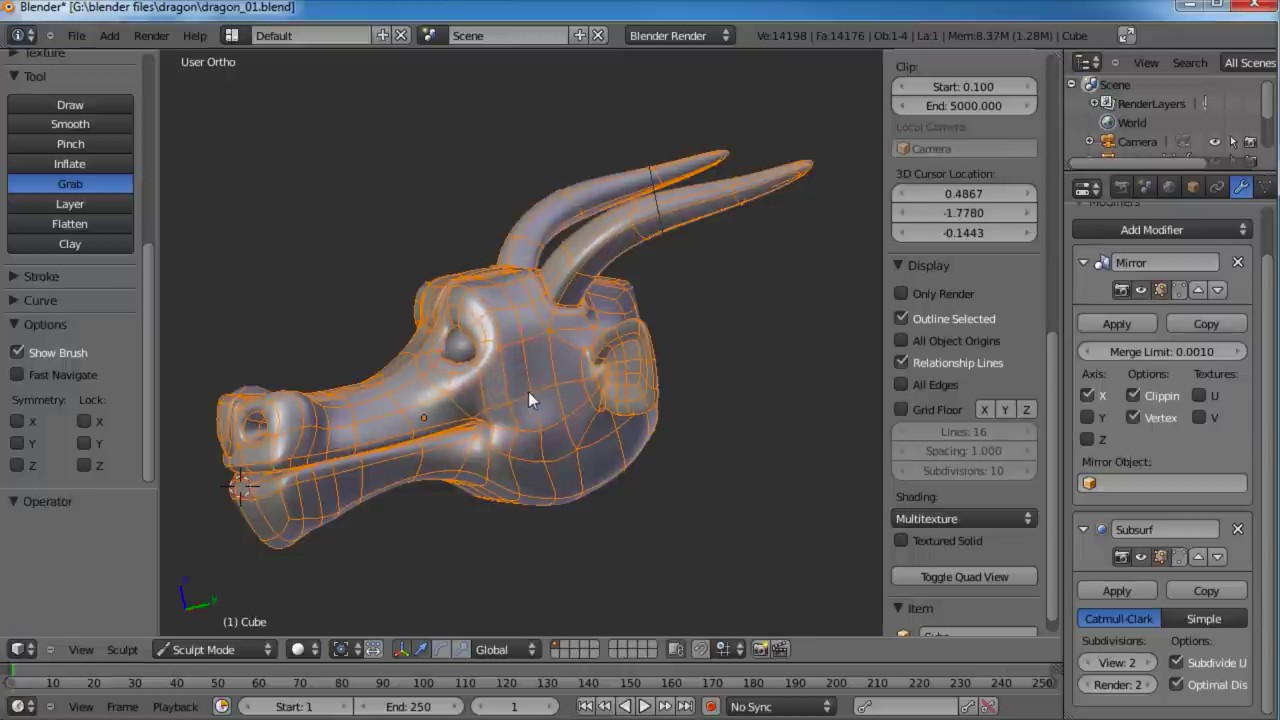
Step: Pull the brow down between the eyes with the Grab brush to give the face an angry expression
middle_drag(528, 391, 450, 345)
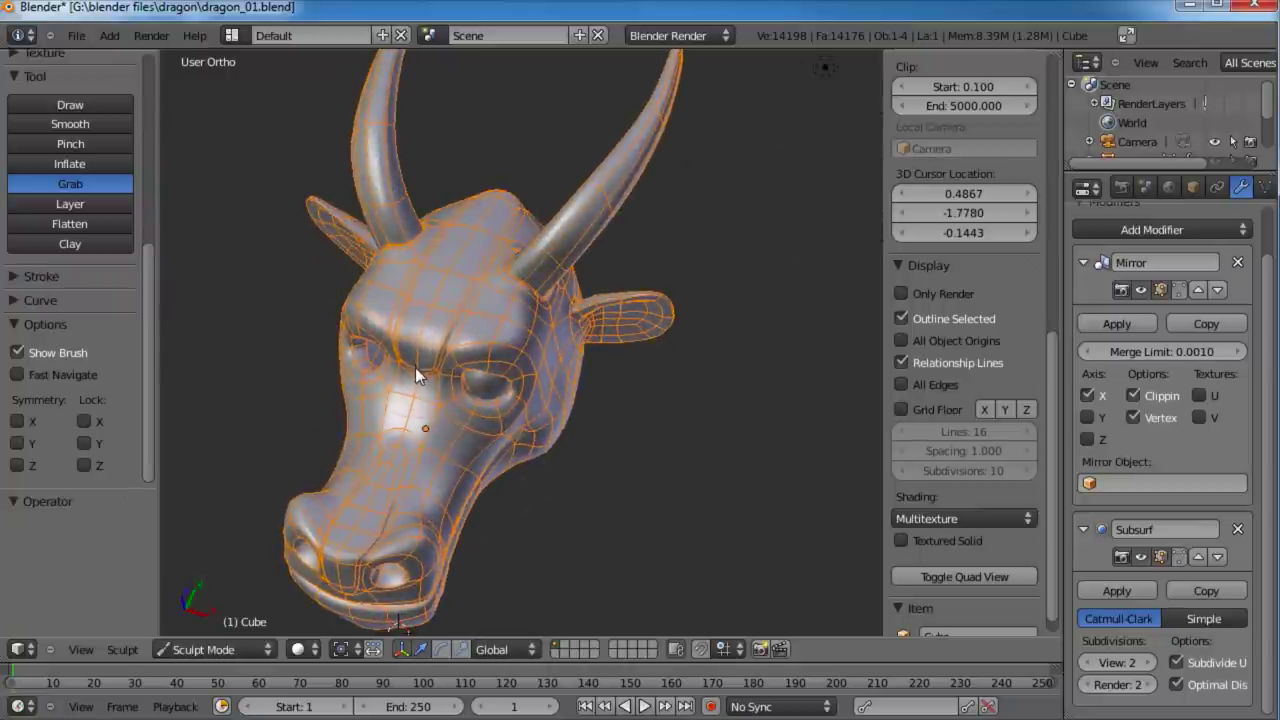
middle_drag(478, 434, 470, 316)
drag(470, 316, 436, 349)
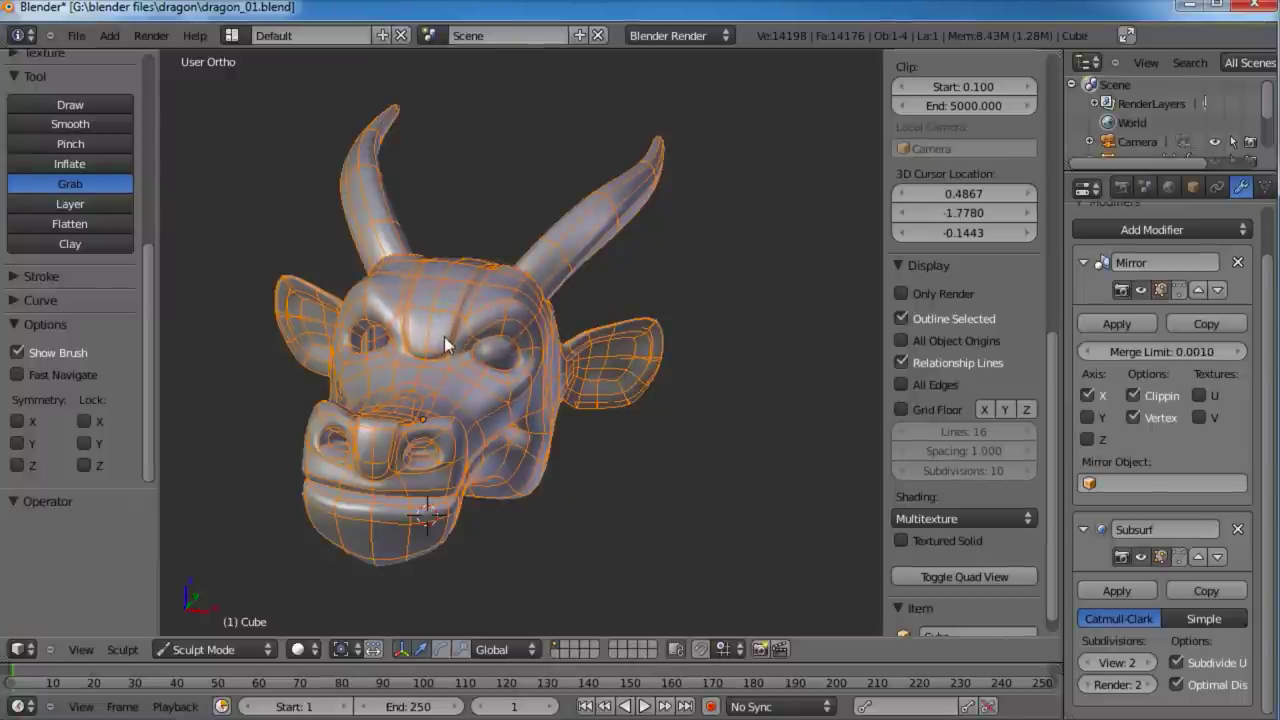
middle_drag(496, 304, 572, 459)
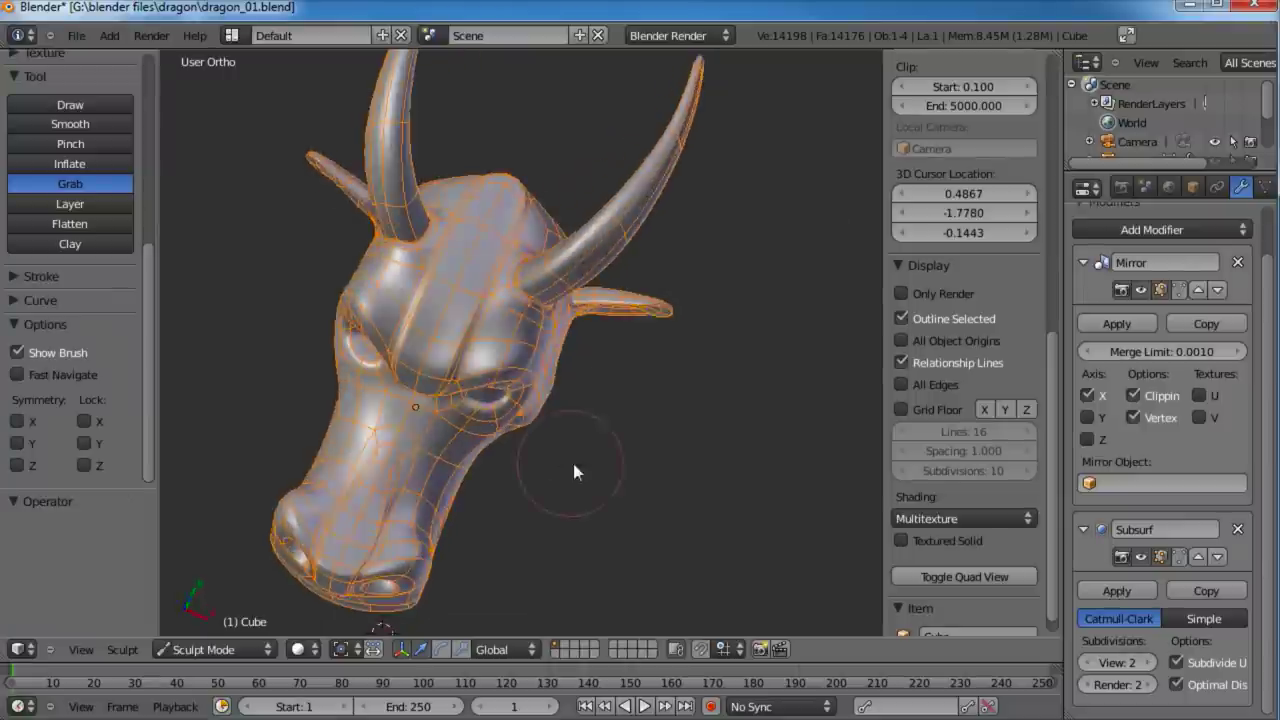
Step: Pull the outer corner of the eye rim back toward the ear and refine the area around it with Grab strokes
middle_drag(579, 414, 485, 337)
scroll(643, 351, up, 4)
middle_drag(643, 351, 604, 363)
scroll(532, 321, up, 4)
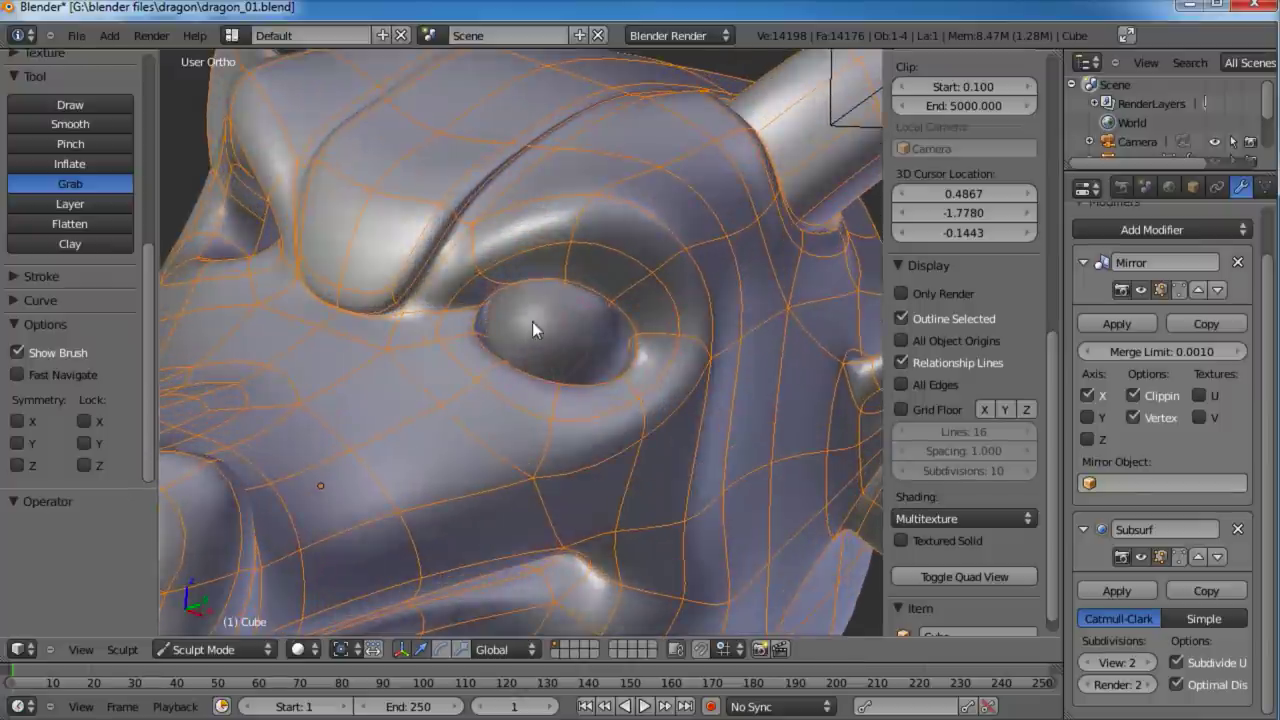
middle_drag(500, 319, 490, 443)
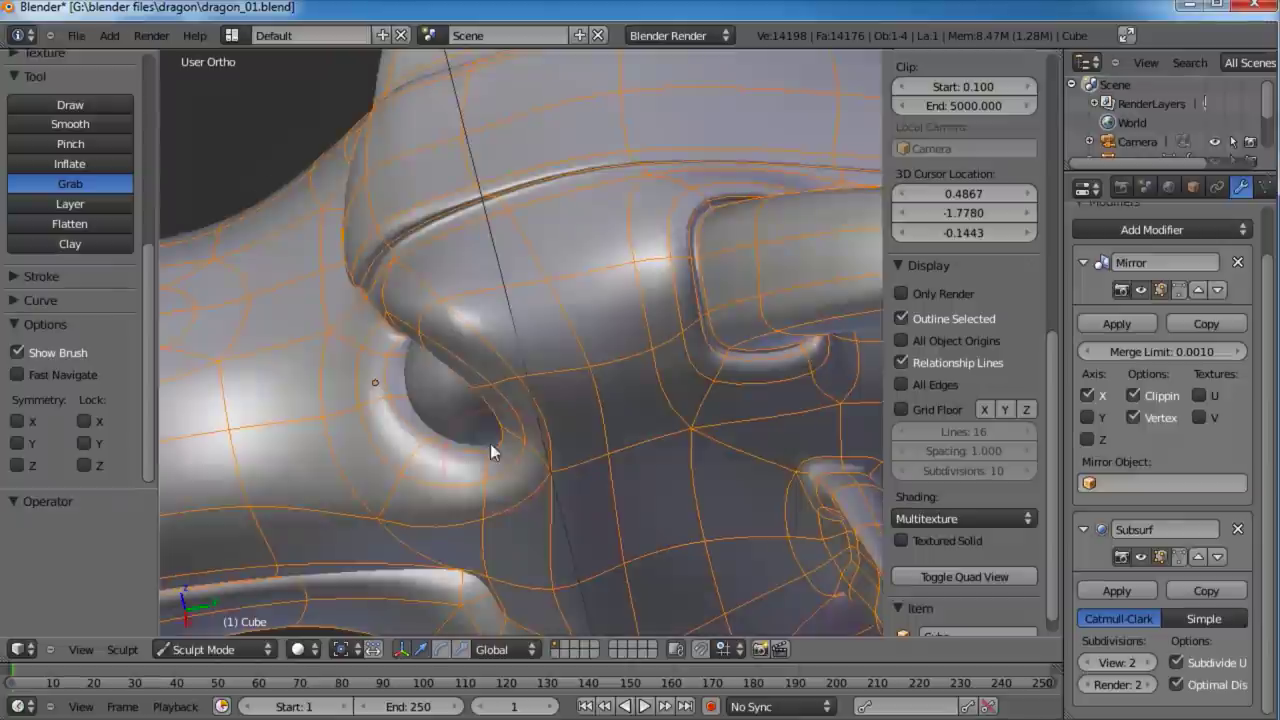
middle_drag(431, 367, 499, 264)
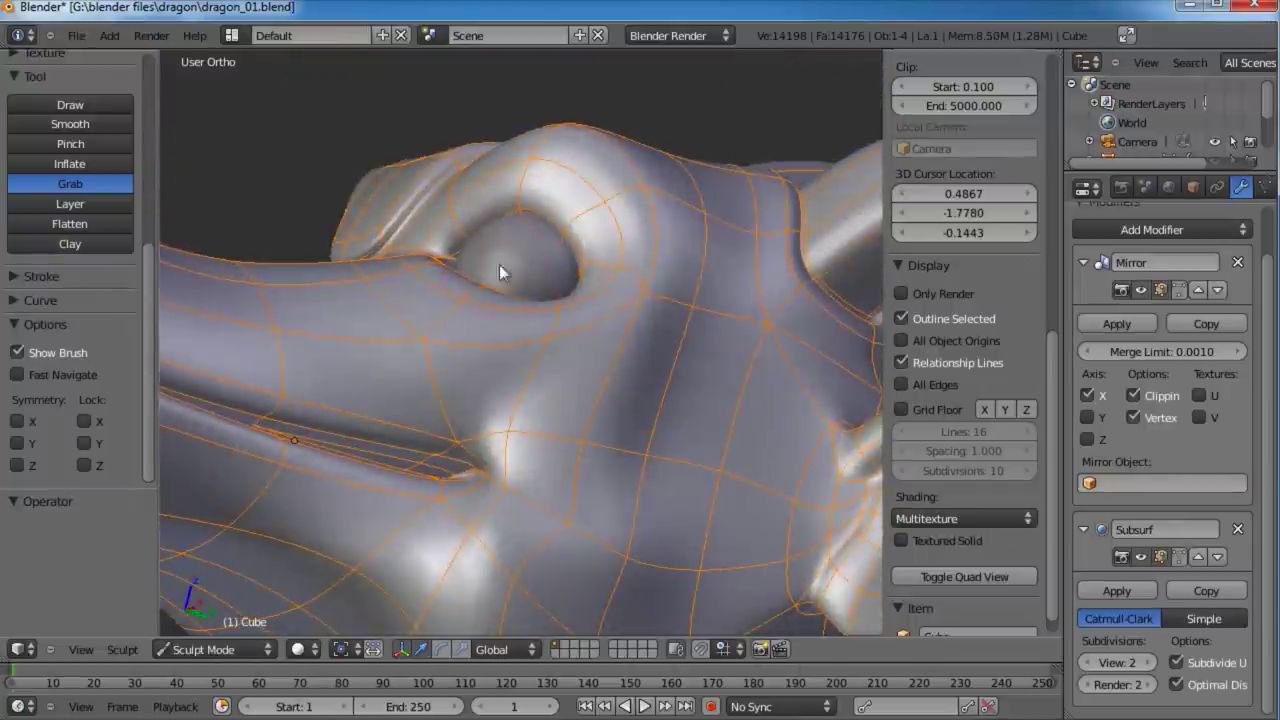
middle_drag(500, 212, 571, 450)
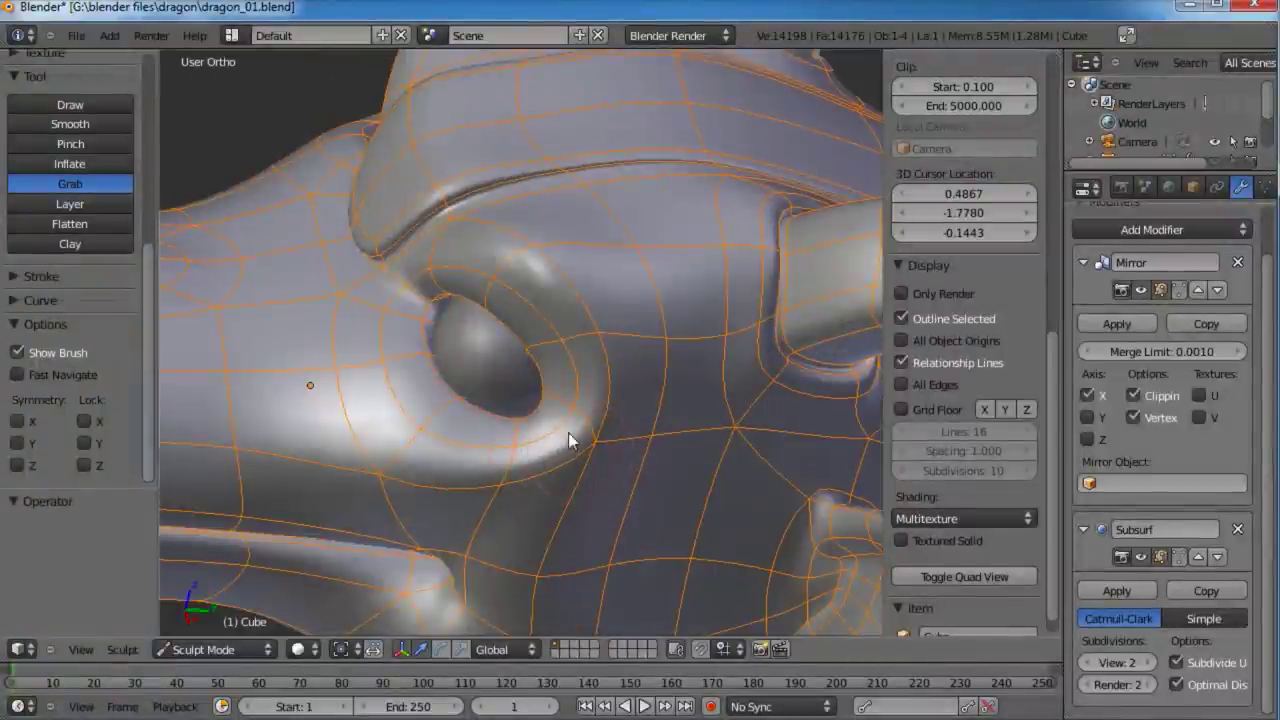
mouse_move(568, 440)
mouse_down()
mouse_move(674, 460)
mouse_move(645, 440)
mouse_up()
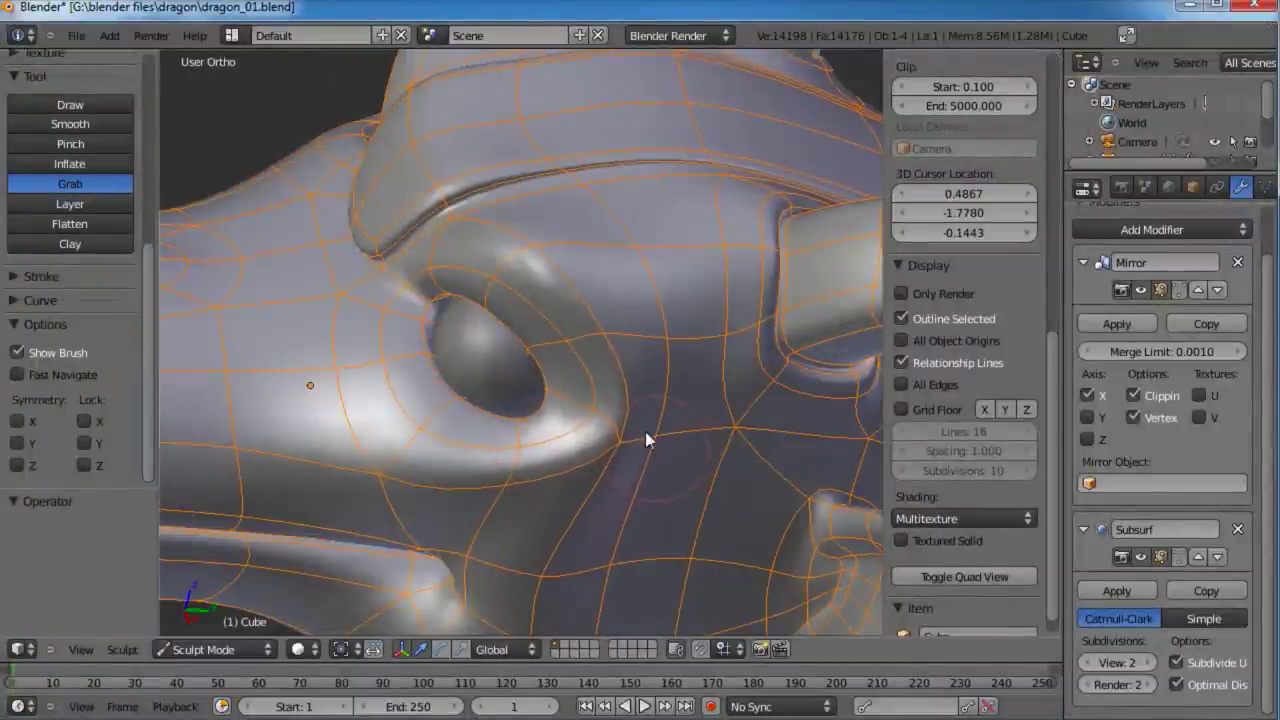
scroll(645, 433, down, 3)
middle_drag(646, 433, 518, 434)
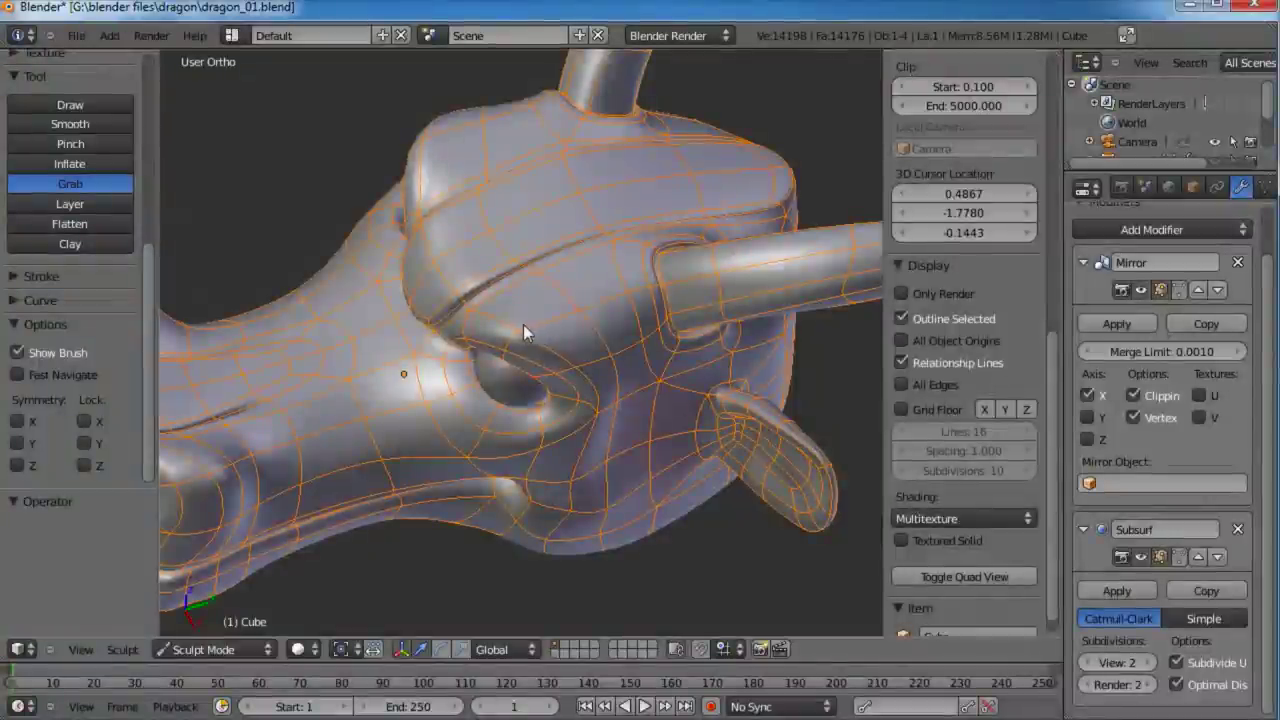
drag(611, 413, 598, 445)
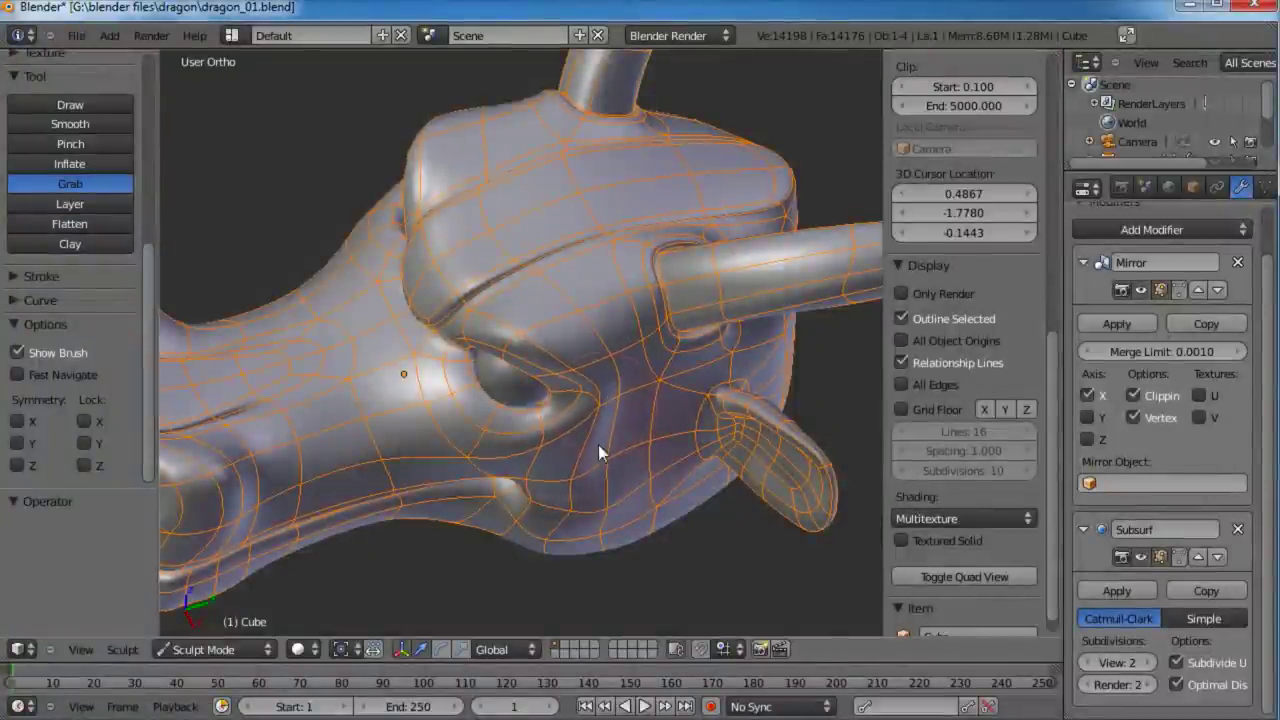
Step: Reshape the cheek just behind the mouth corner with Grab strokes in the right side view
middle_drag(583, 485, 495, 339)
key(KP_3)
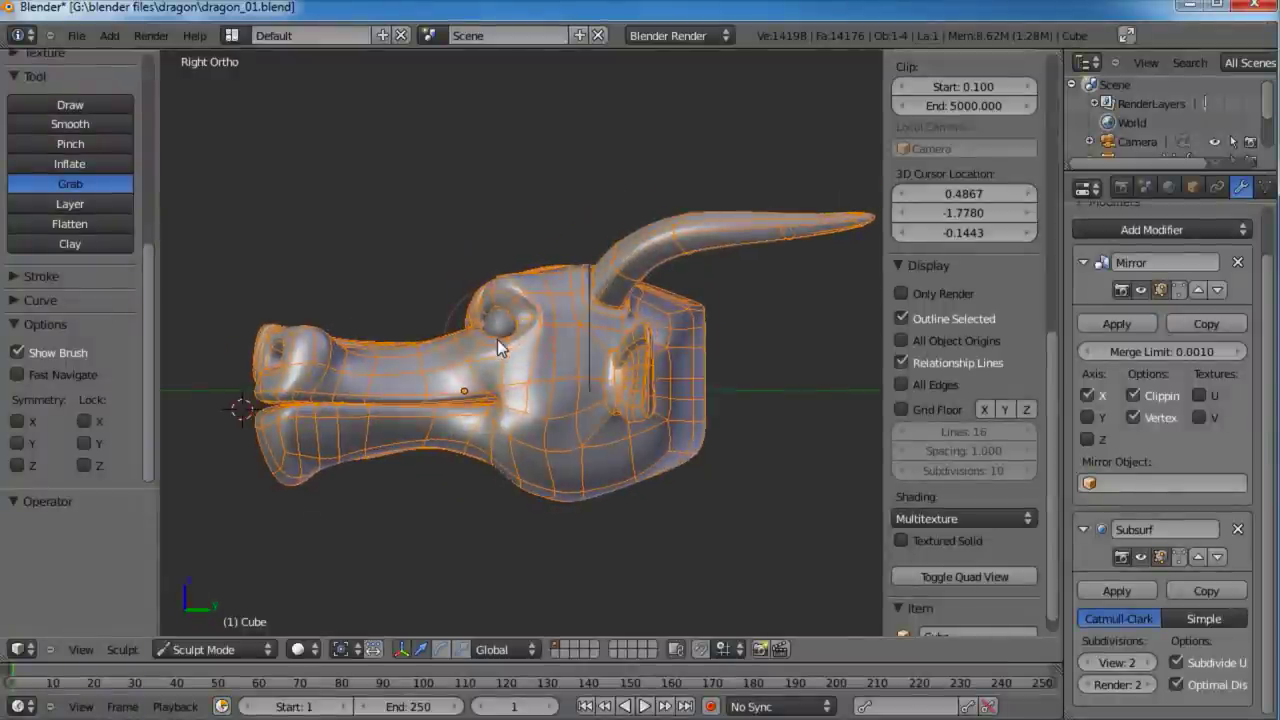
scroll(495, 346, up, 1)
scroll(557, 403, down, 2)
shift+middle_drag(619, 408, 690, 370)
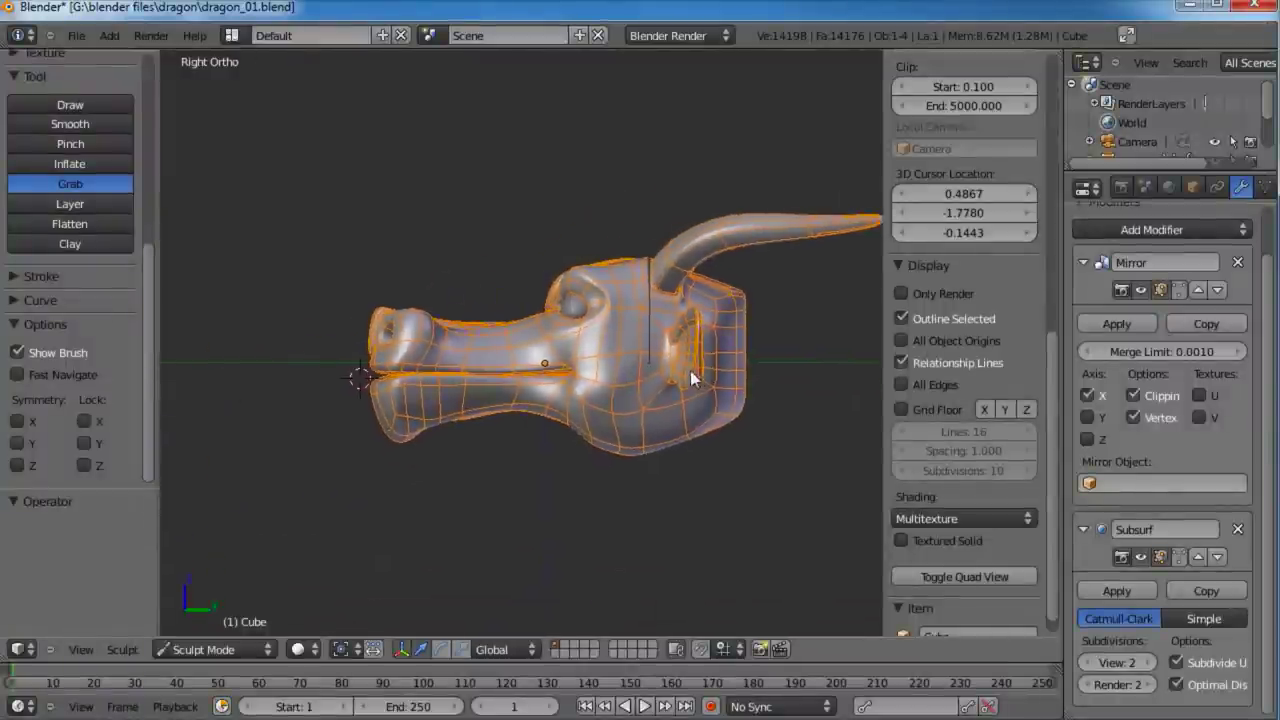
scroll(690, 370, up, 4)
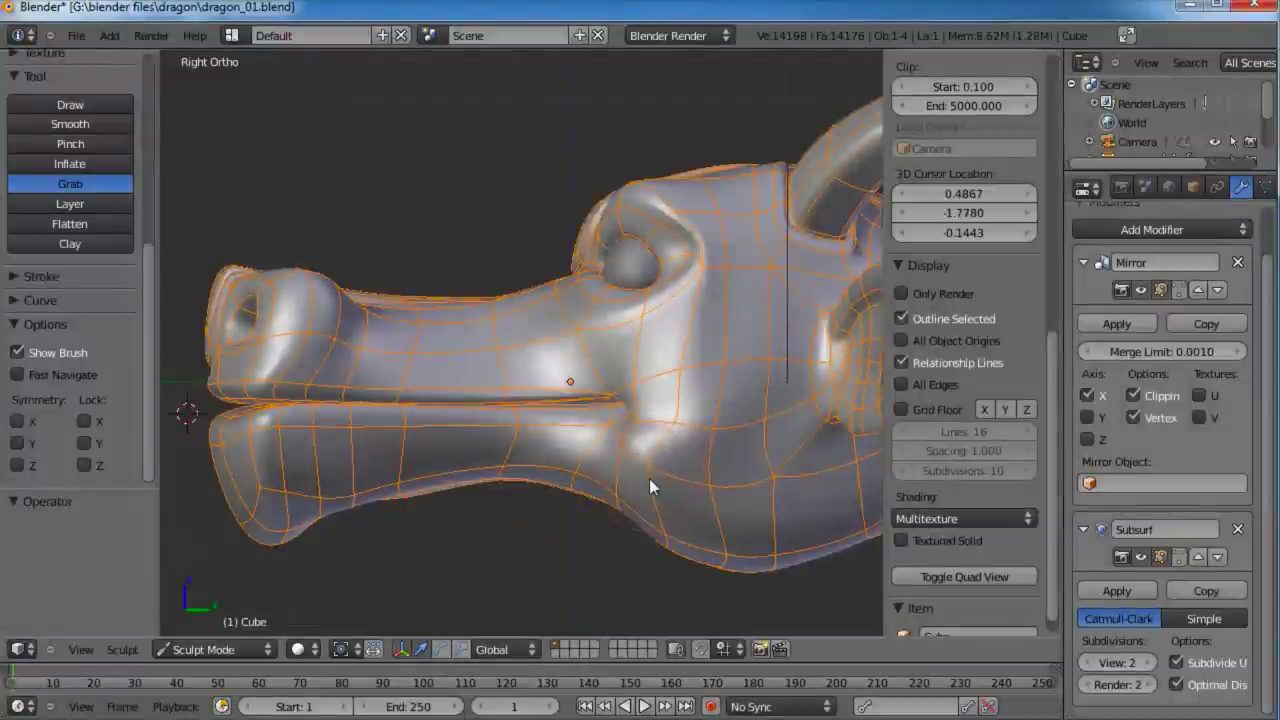
drag(649, 478, 672, 474)
drag(675, 434, 641, 441)
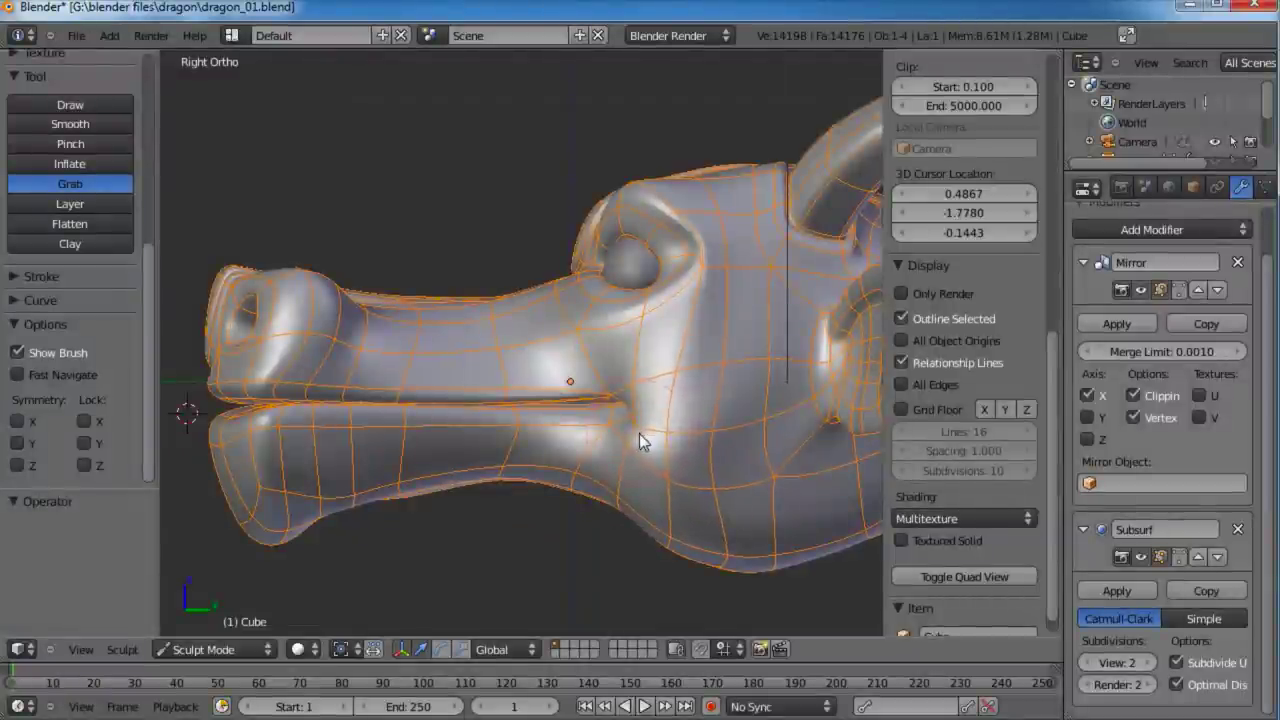
Step: In Edit Mode, select all vertices of the front of the snout, both jaws included, and move them back 0.133 along Y
scroll(616, 390, down, 3)
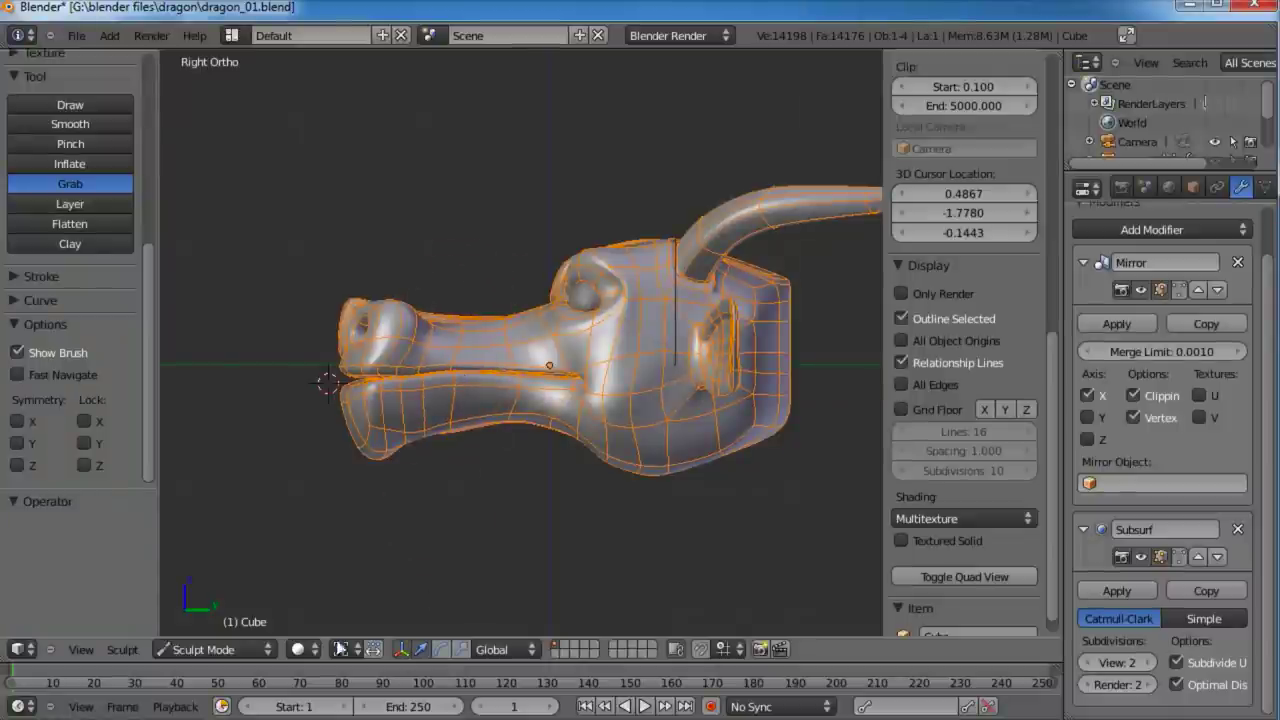
click(231, 649)
click(210, 608)
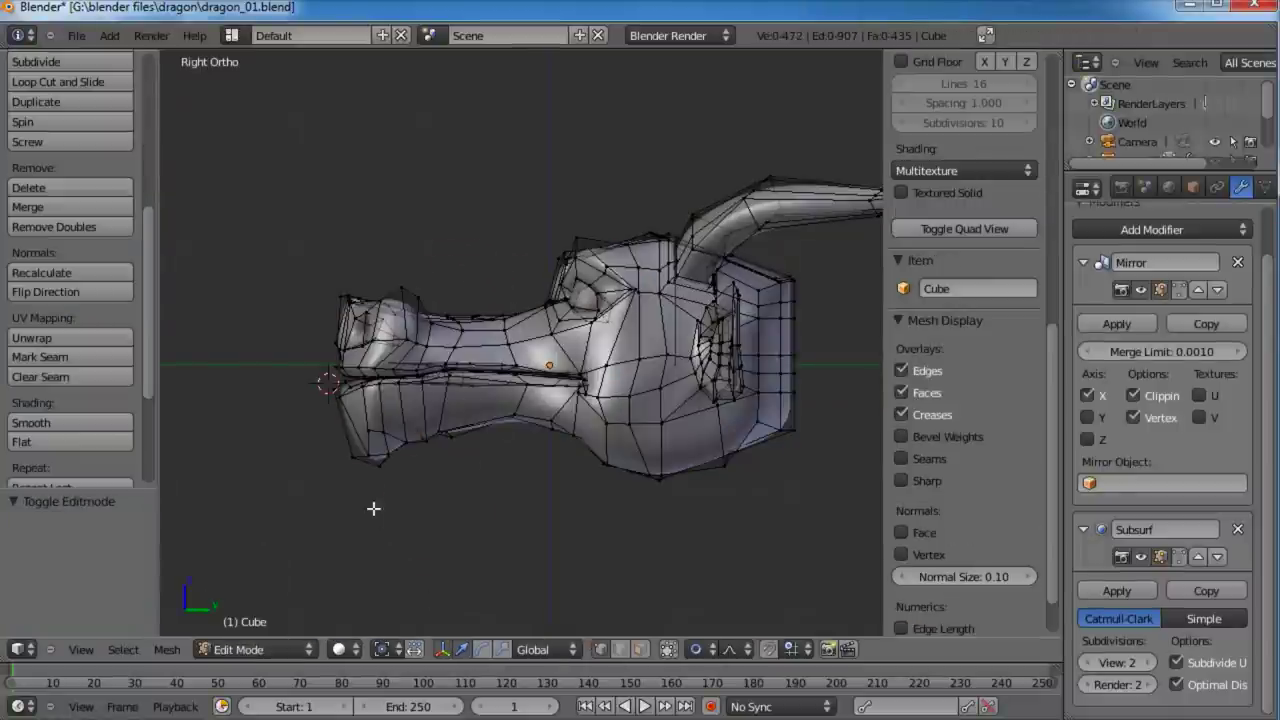
key(a)
key(a)
key(b)
drag(486, 247, 269, 499)
middle_drag(516, 400, 543, 496)
drag(476, 371, 497, 387)
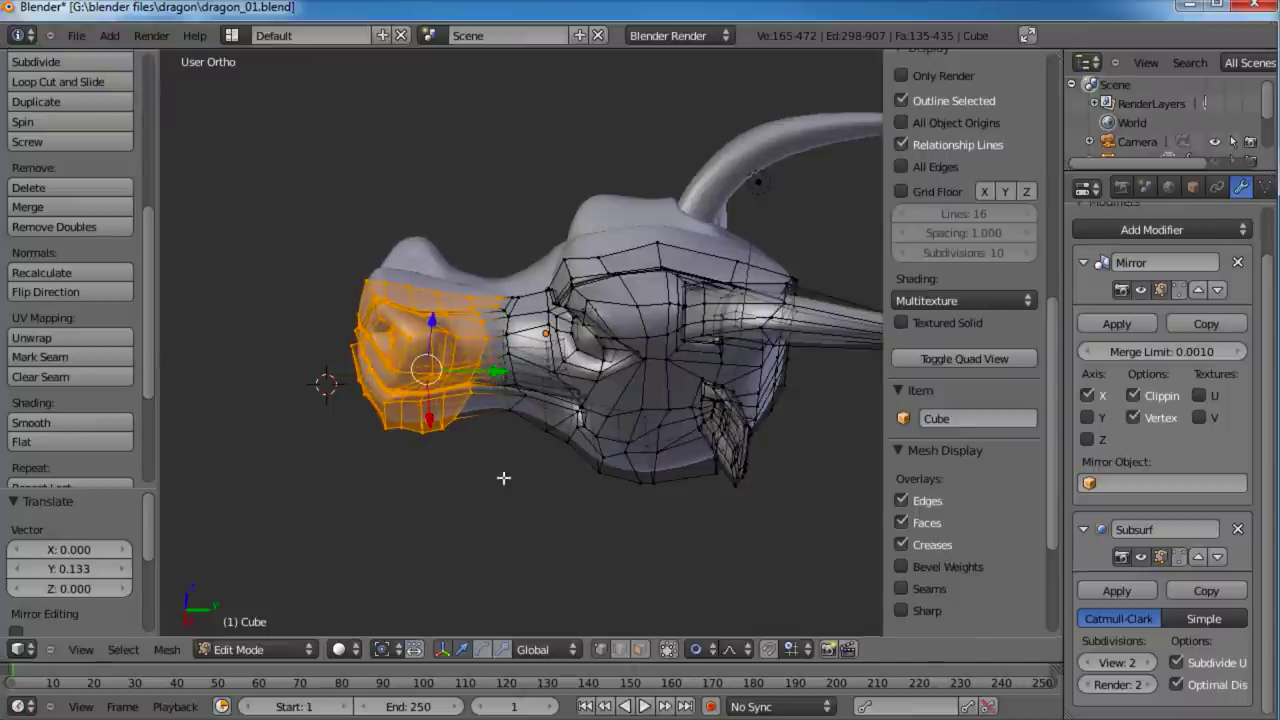
Step: Rotate the snout selection -12.089° in side view, then move it -0.032 in Y and 0.048 in Z with smooth proportional falloff
middle_drag(503, 480, 386, 373)
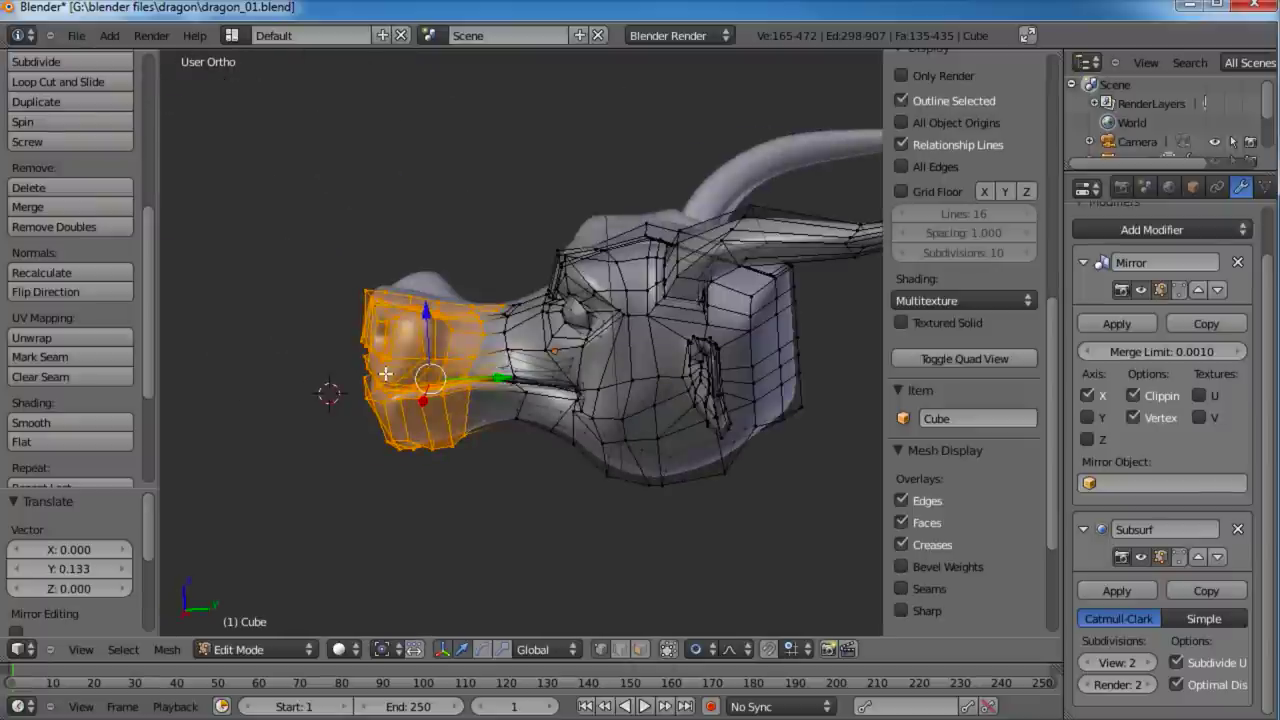
key(KP_3)
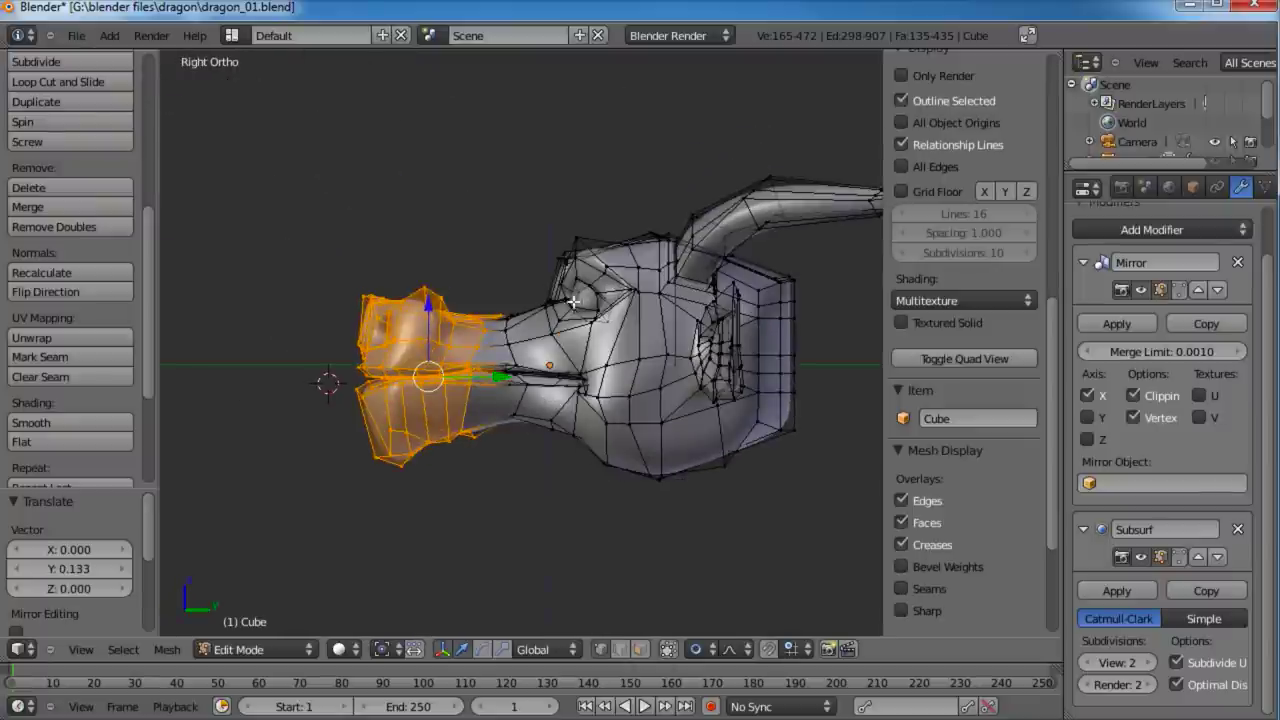
key(r)
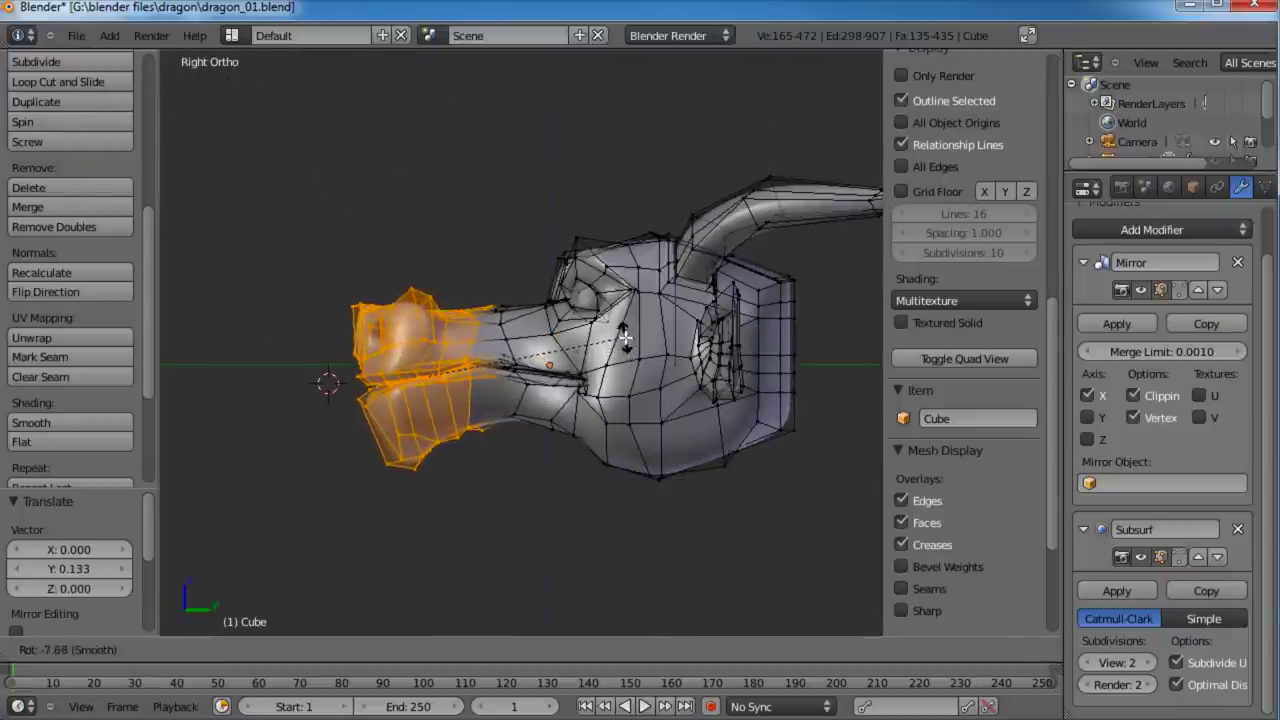
click(625, 330)
key(g)
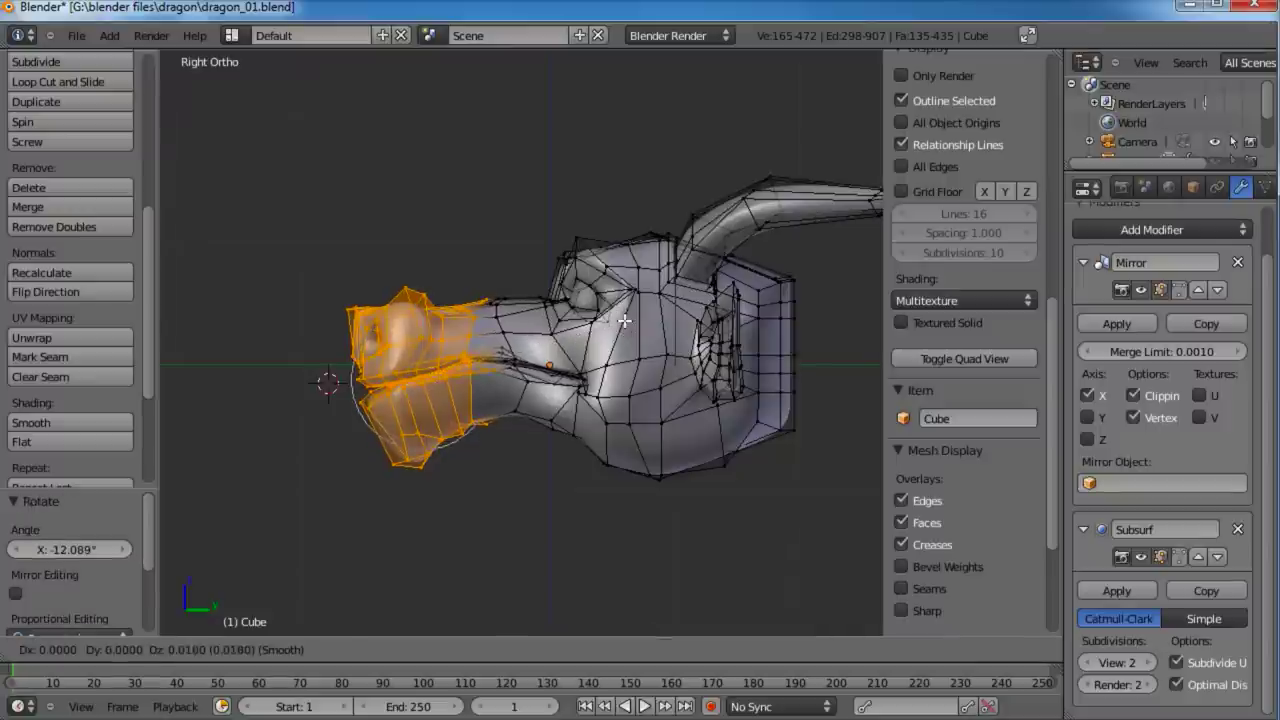
scroll(626, 314, down, 6)
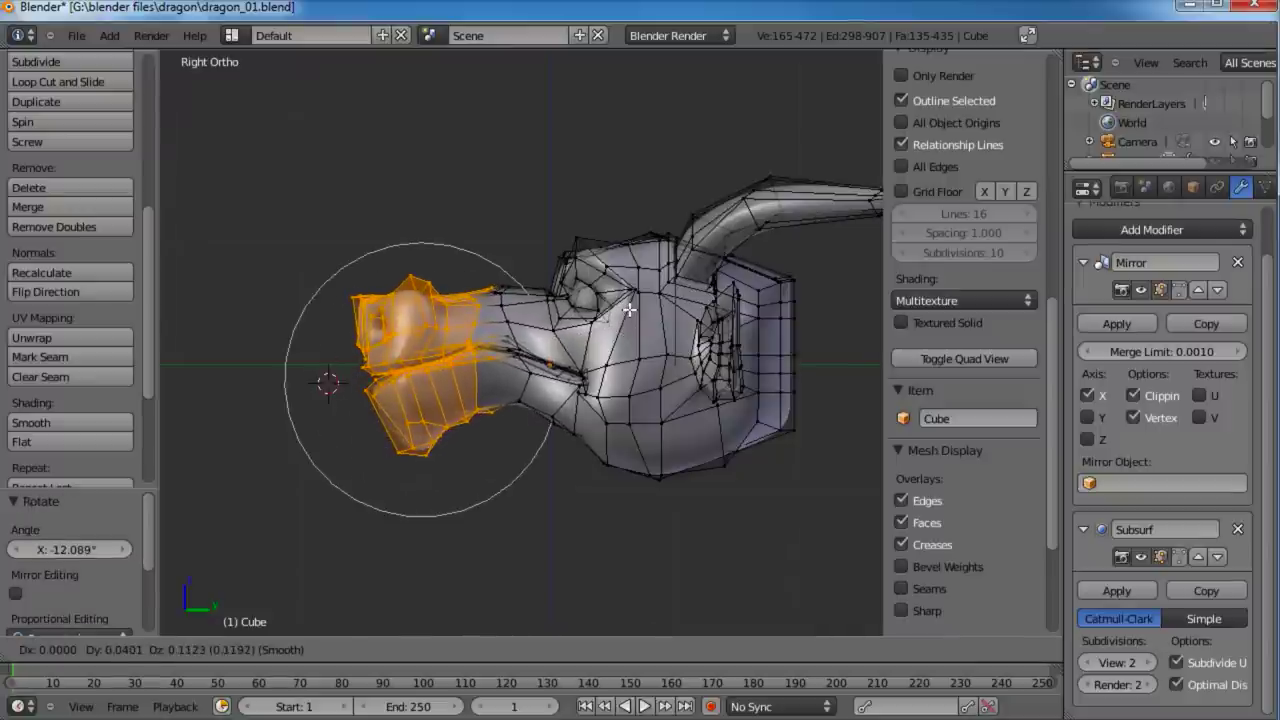
click(628, 312)
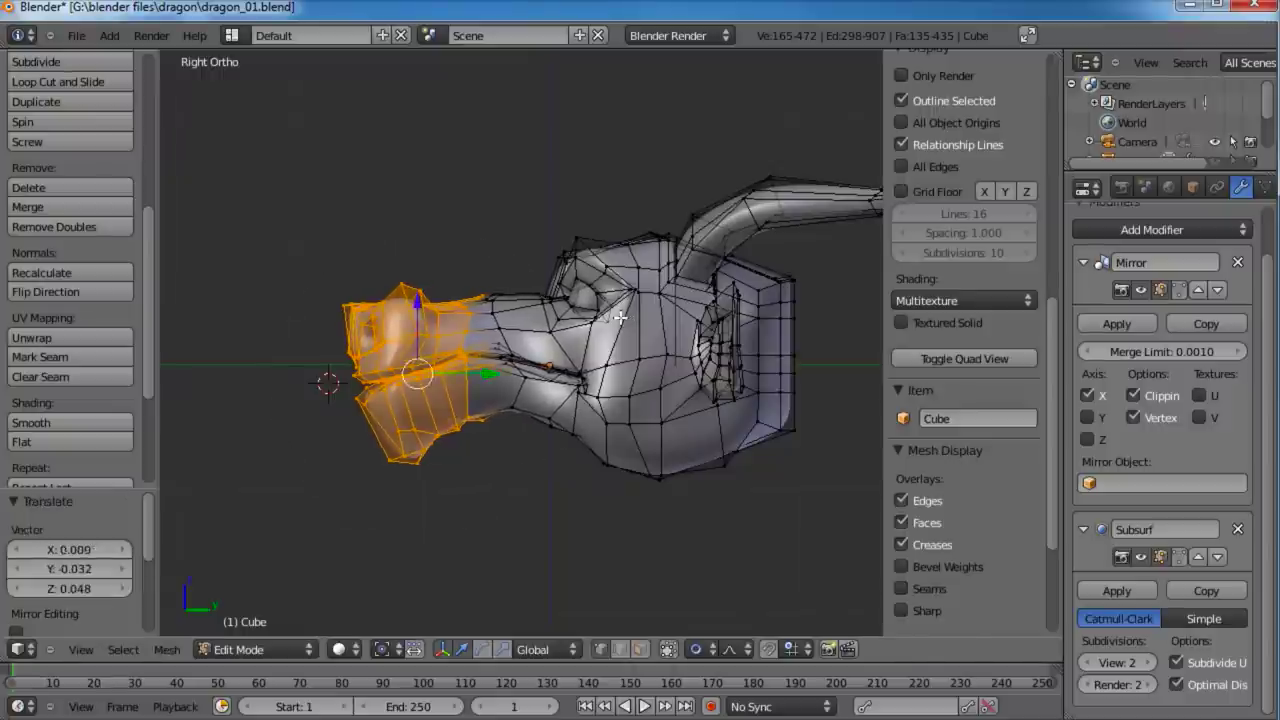
Step: Check the bent snout in Object Mode, then select the mesh vertices where the nose bridge meets the brow
key(Tab)
middle_drag(426, 338, 499, 381)
key(KP_3)
scroll(499, 381, up, 8)
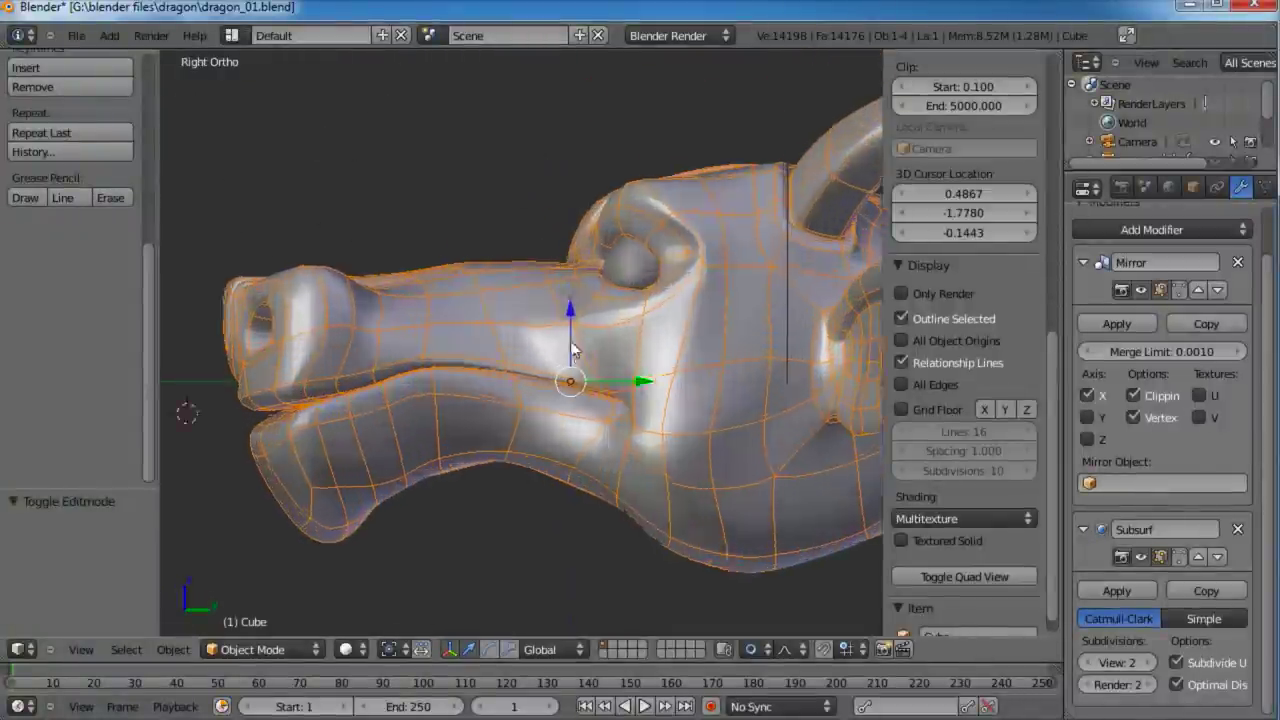
scroll(502, 452, up, 3)
key(Tab)
key(a)
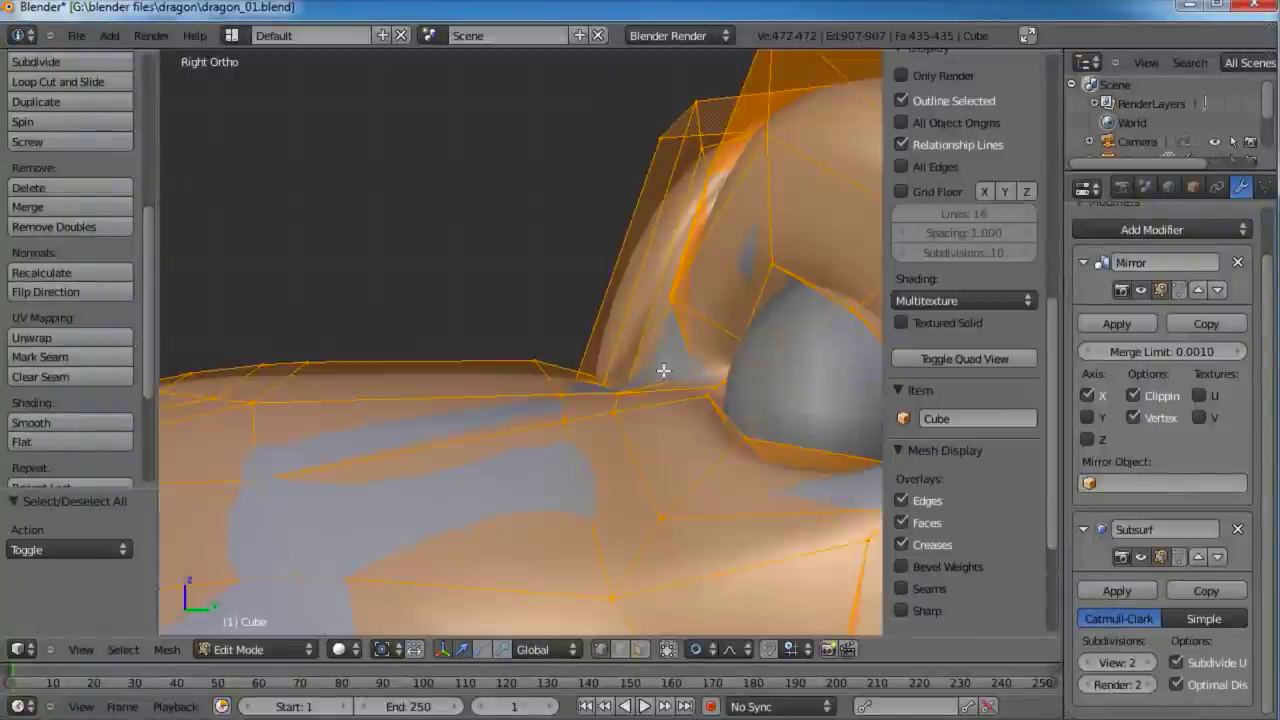
key(a)
drag(577, 394, 579, 383)
key(g)
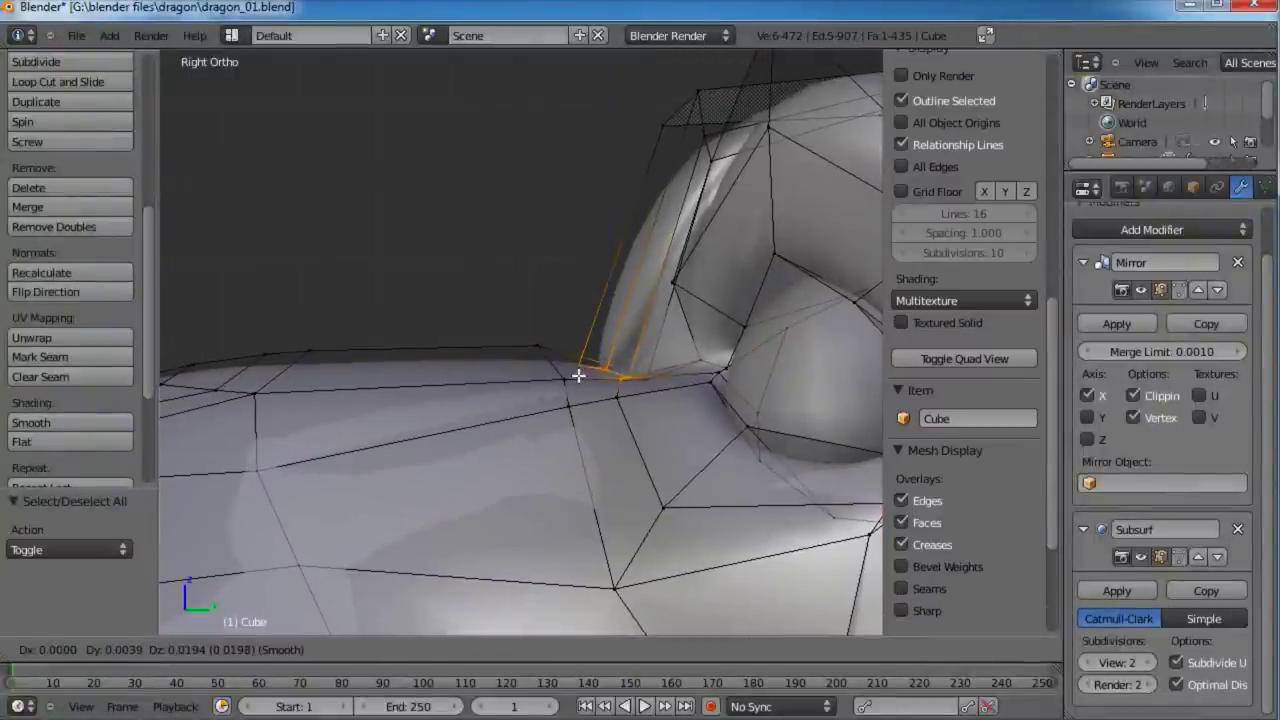
scroll(580, 366, up, 10)
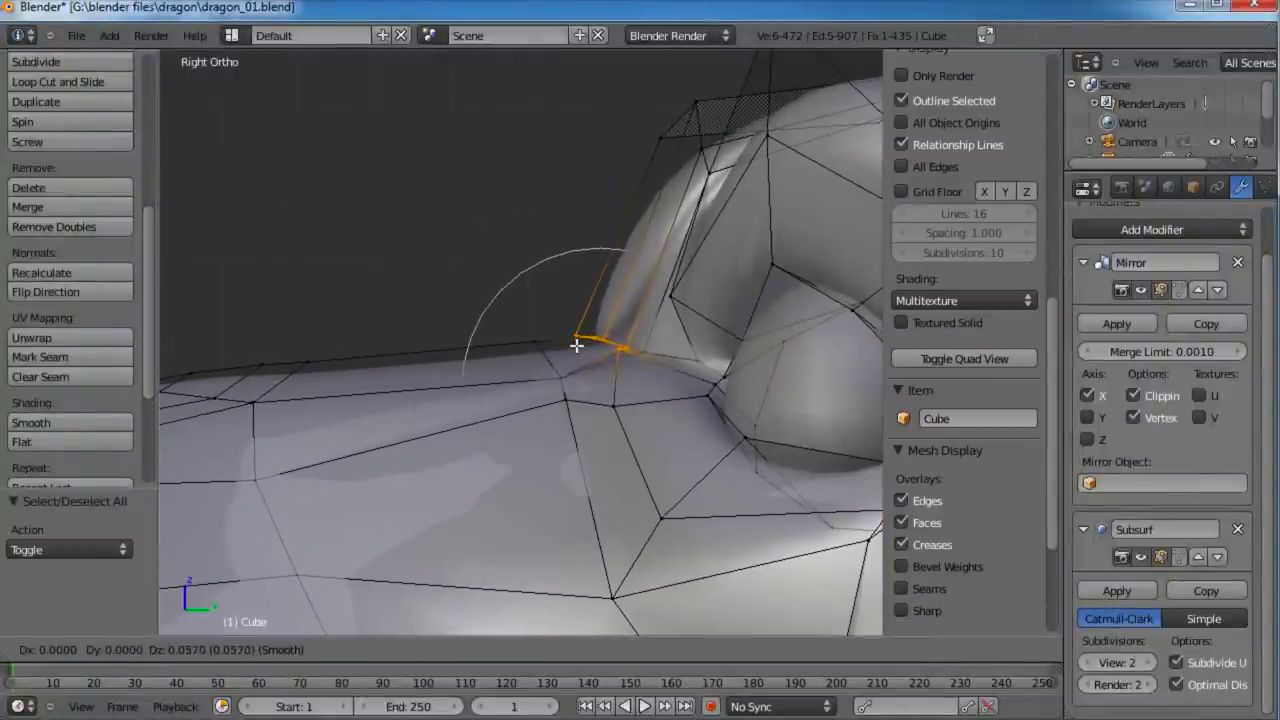
right_click(617, 408)
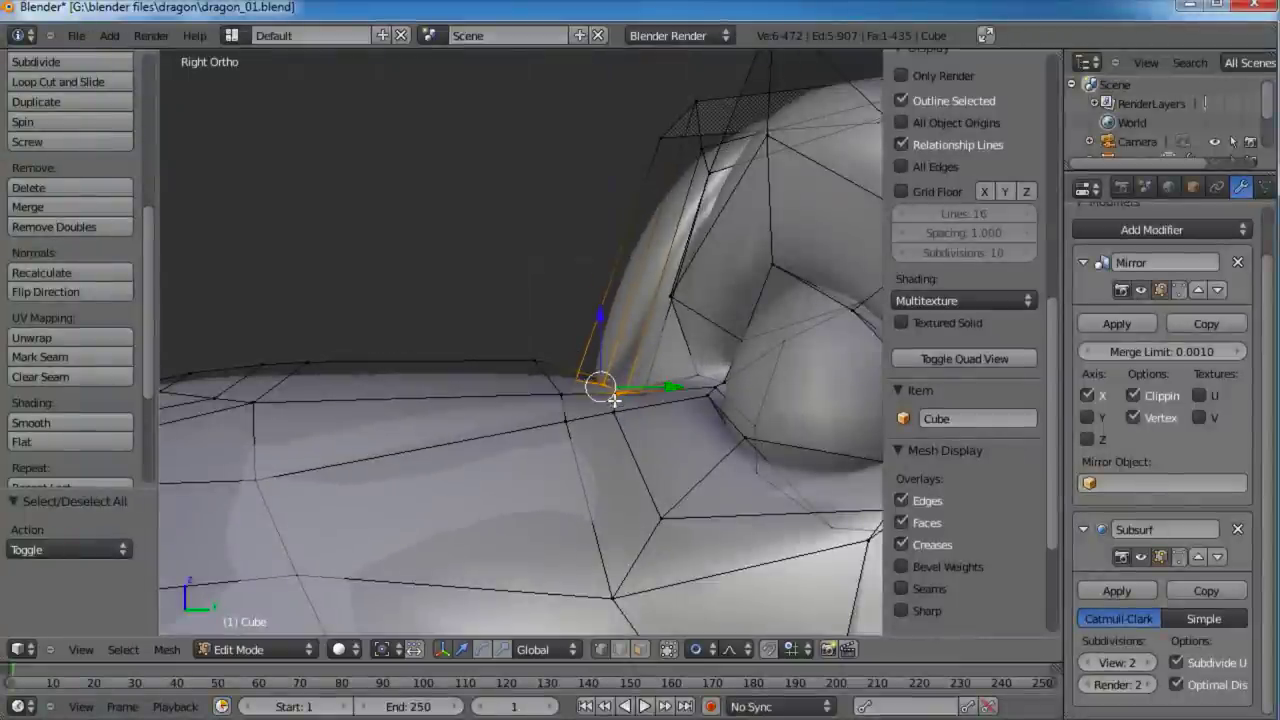
Step: Refine the vertex selection at the base of the brow and raise it 0.096 along Z
scroll(625, 421, up, 4)
middle_drag(625, 421, 636, 378)
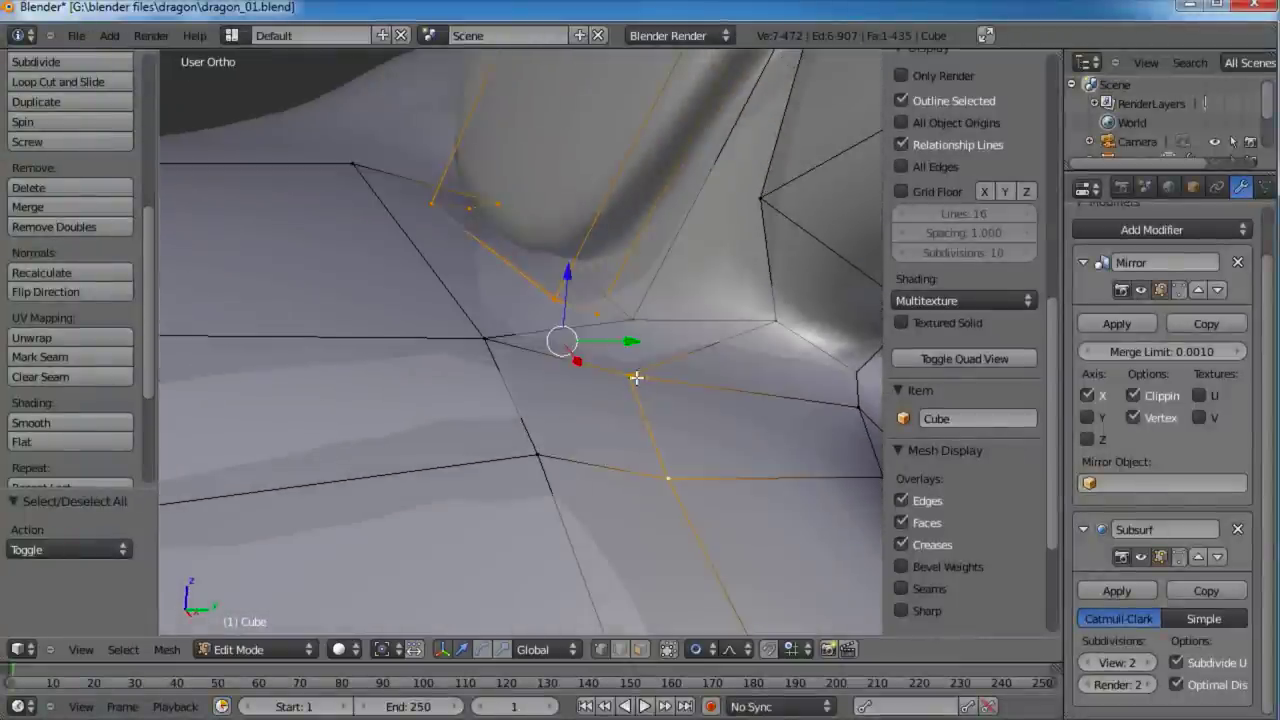
shift+right_click(660, 487)
middle_drag(660, 487, 586, 336)
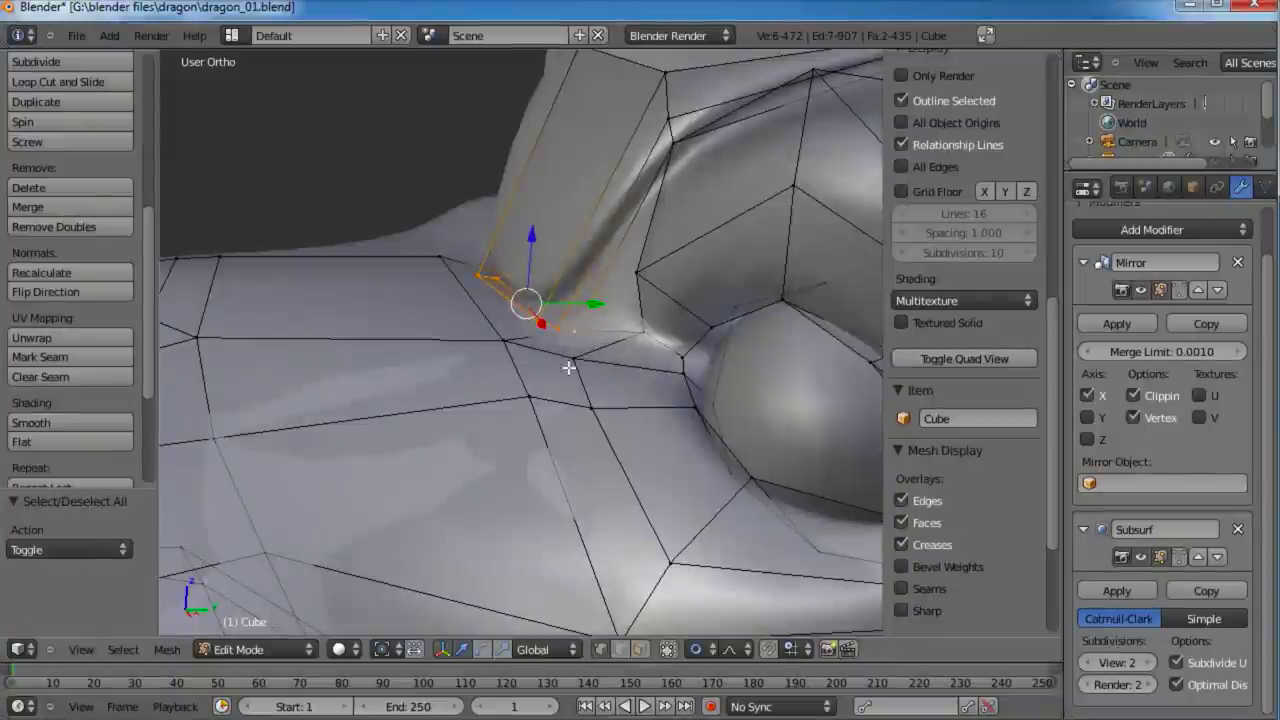
drag(531, 245, 531, 200)
scroll(538, 340, down, 5)
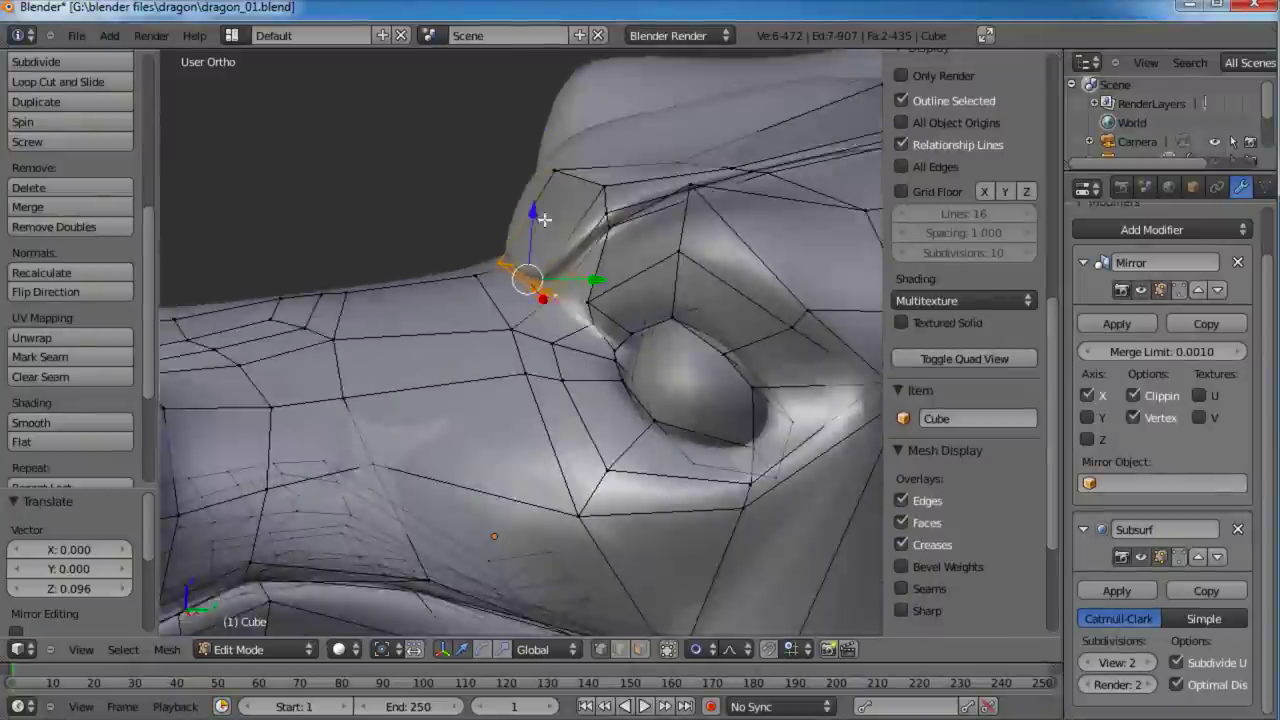
Step: Select the vertices beside the inner eye corner and move them by about -0.020, -0.034, -0.018
middle_drag(540, 340, 567, 417)
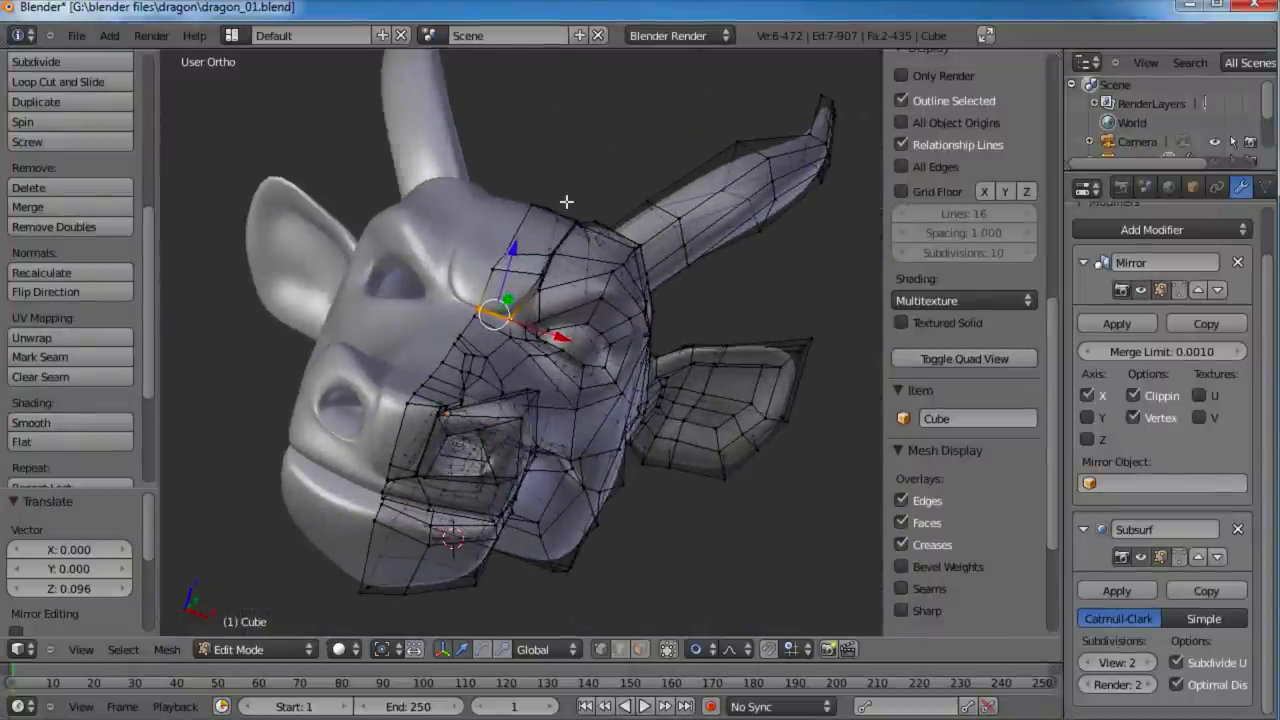
middle_drag(520, 270, 533, 315)
right_click(519, 330)
key(g)
click(522, 342)
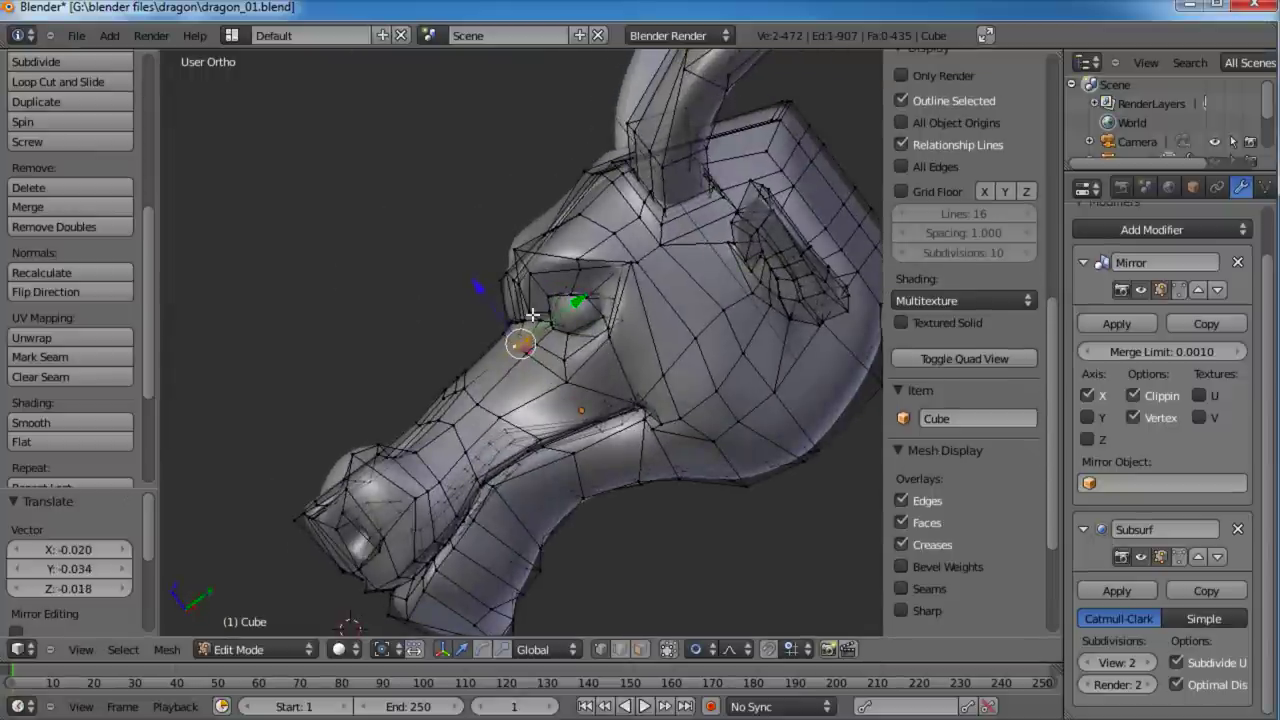
Step: In side view, select the vertices at the brow base and move them -0.024 in Y and 0.027 in Z
key(KP_3)
scroll(560, 300, up, 5)
key(a)
key(b)
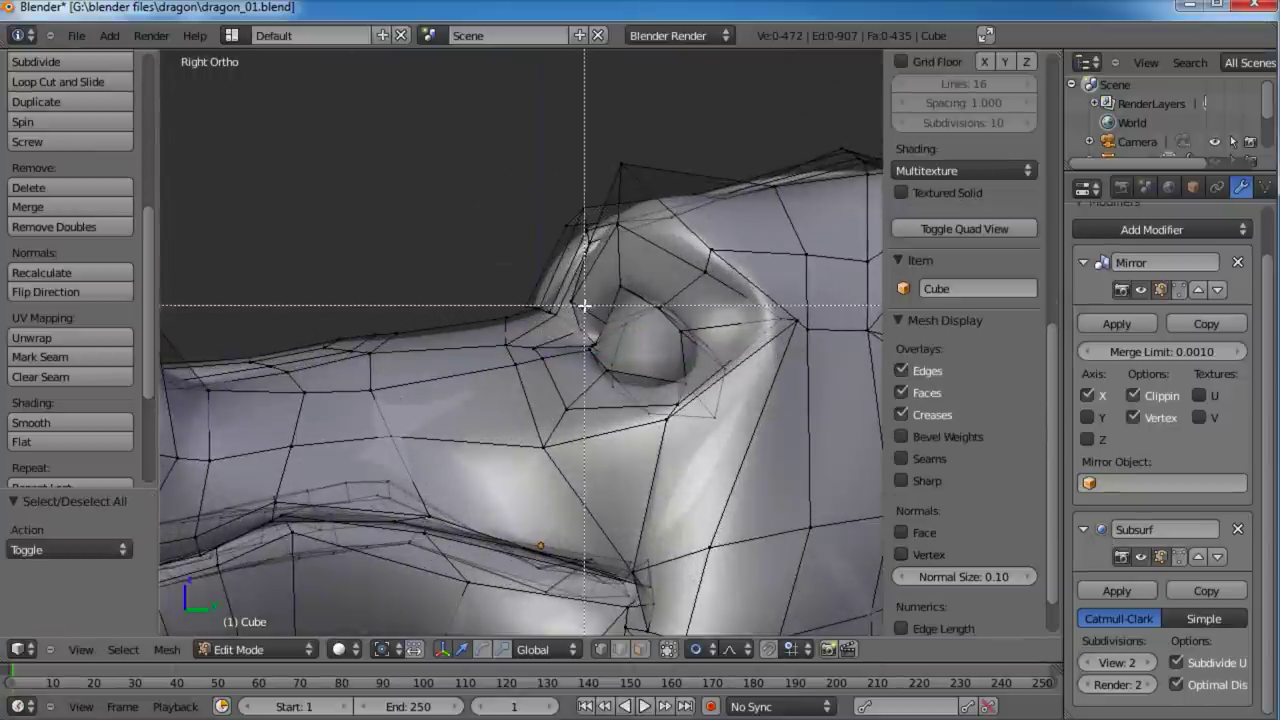
drag(507, 331, 506, 330)
key(g)
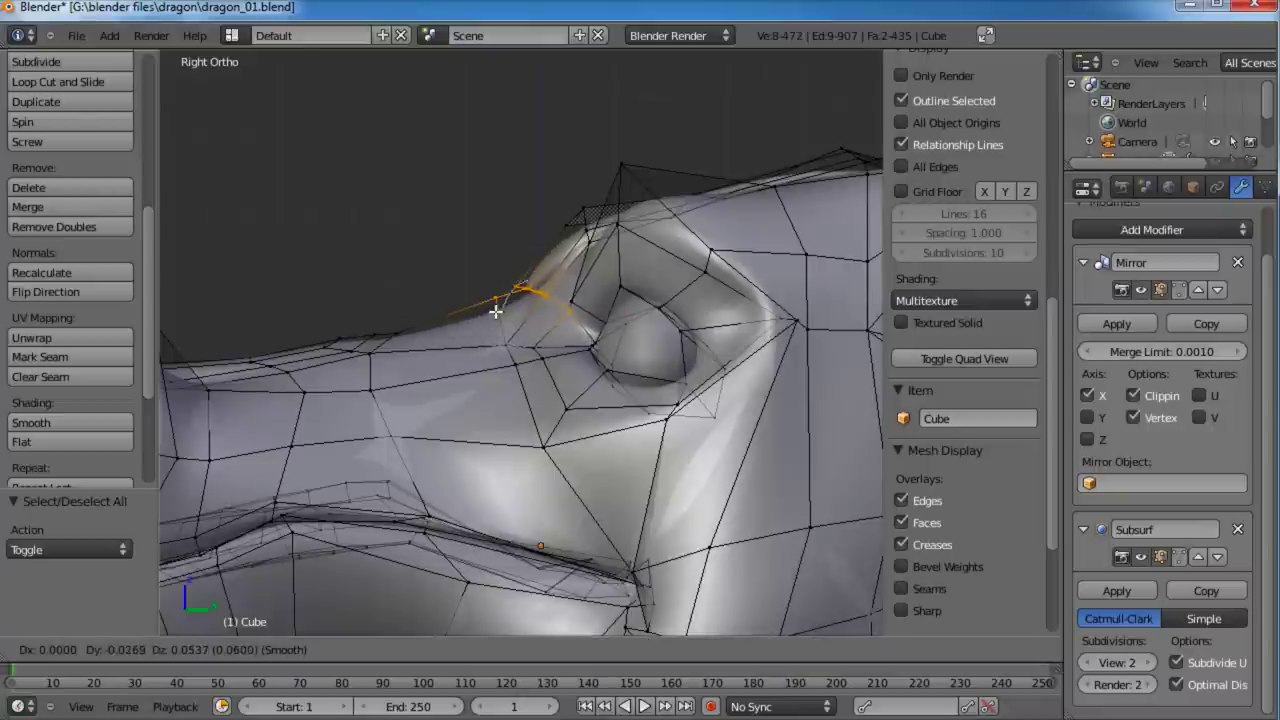
click(495, 311)
Step: Move a single vertex on the side of the nose bridge slightly upward to smooth the transition to the eye
right_click(495, 327)
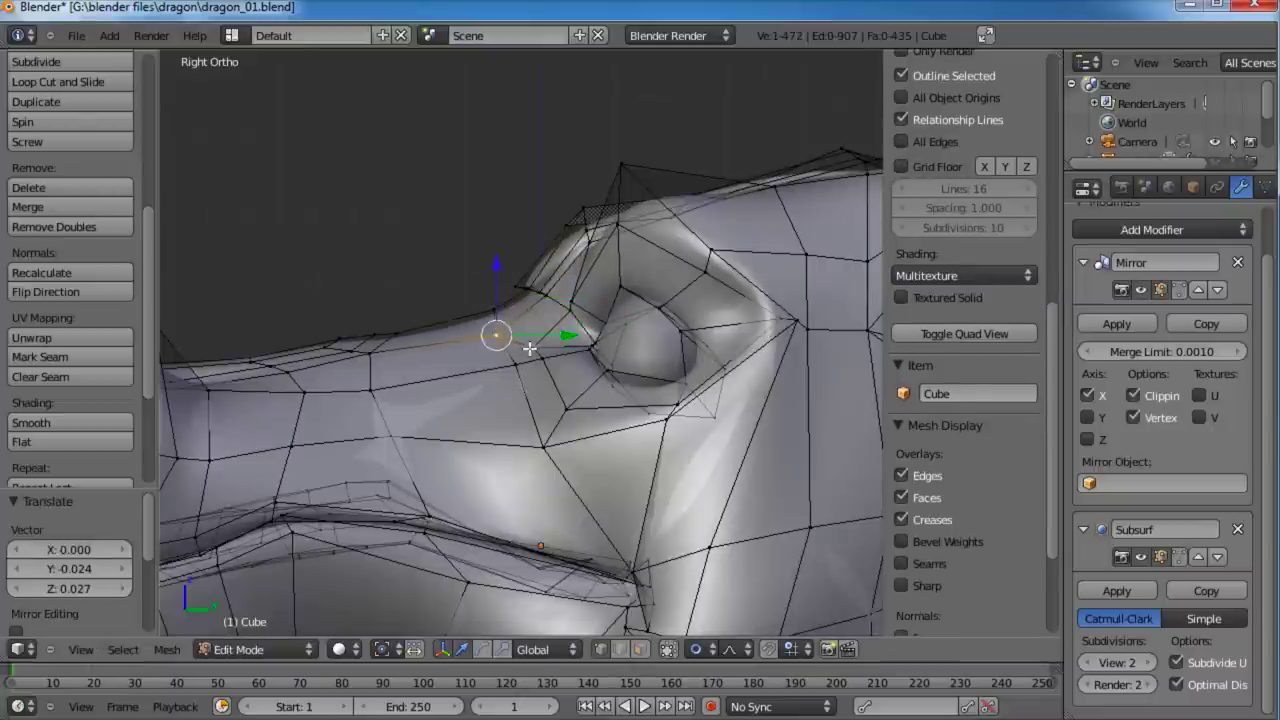
right_click(536, 352)
key(g)
click(534, 334)
scroll(534, 336, down, 4)
key(a)
Step: Return to Object Mode, view the head at an angle, and save over dragon_01.blend
key(Tab)
middle_drag(450, 386, 594, 363)
key(ctrl+s)
key(Return)
key(Tab)
key(Tab)
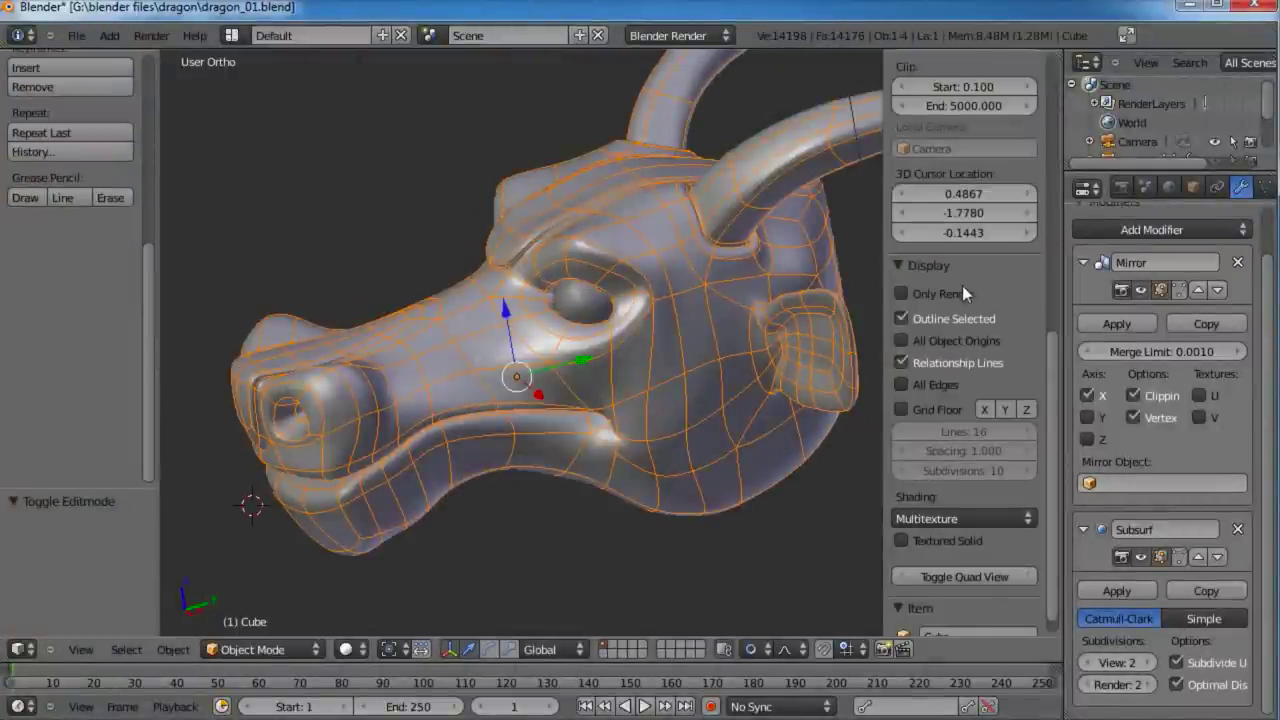
Step: Turn off the object's Wire display and save dragon_01.blend again, overwriting the existing file
click(1194, 188)
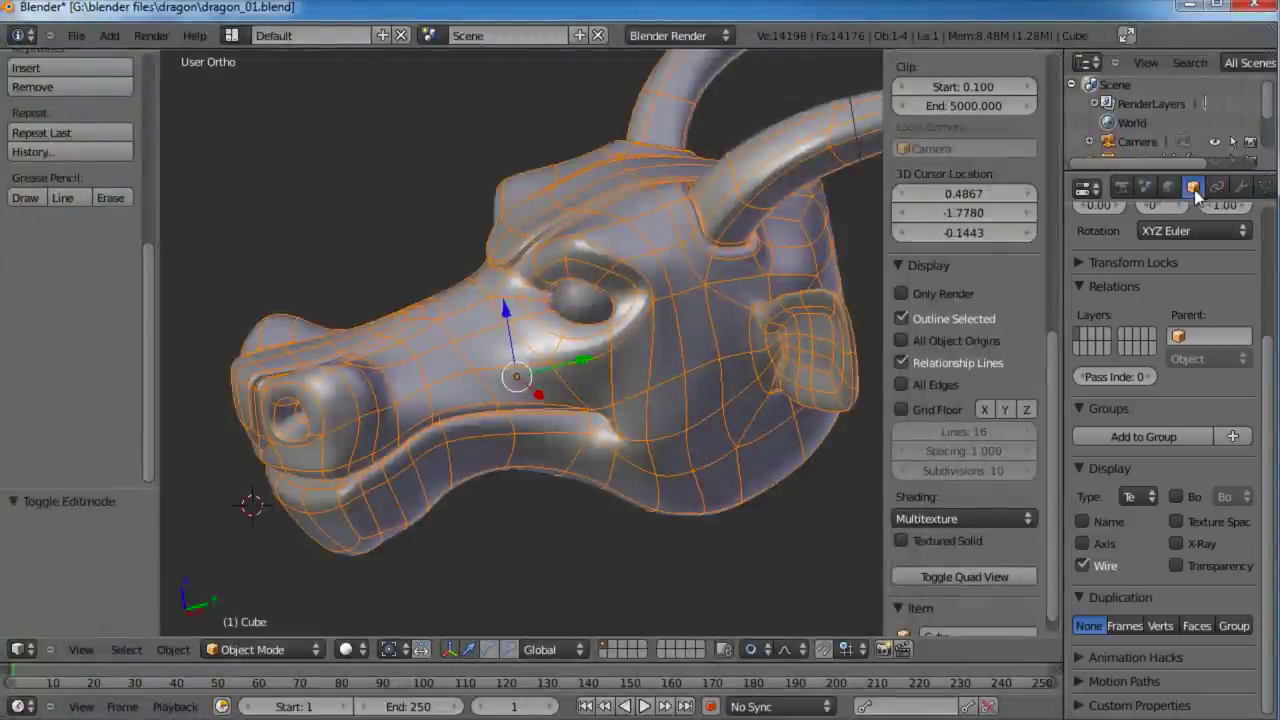
click(1081, 565)
middle_drag(800, 450, 636, 371)
key(ctrl+s)
click(634, 377)
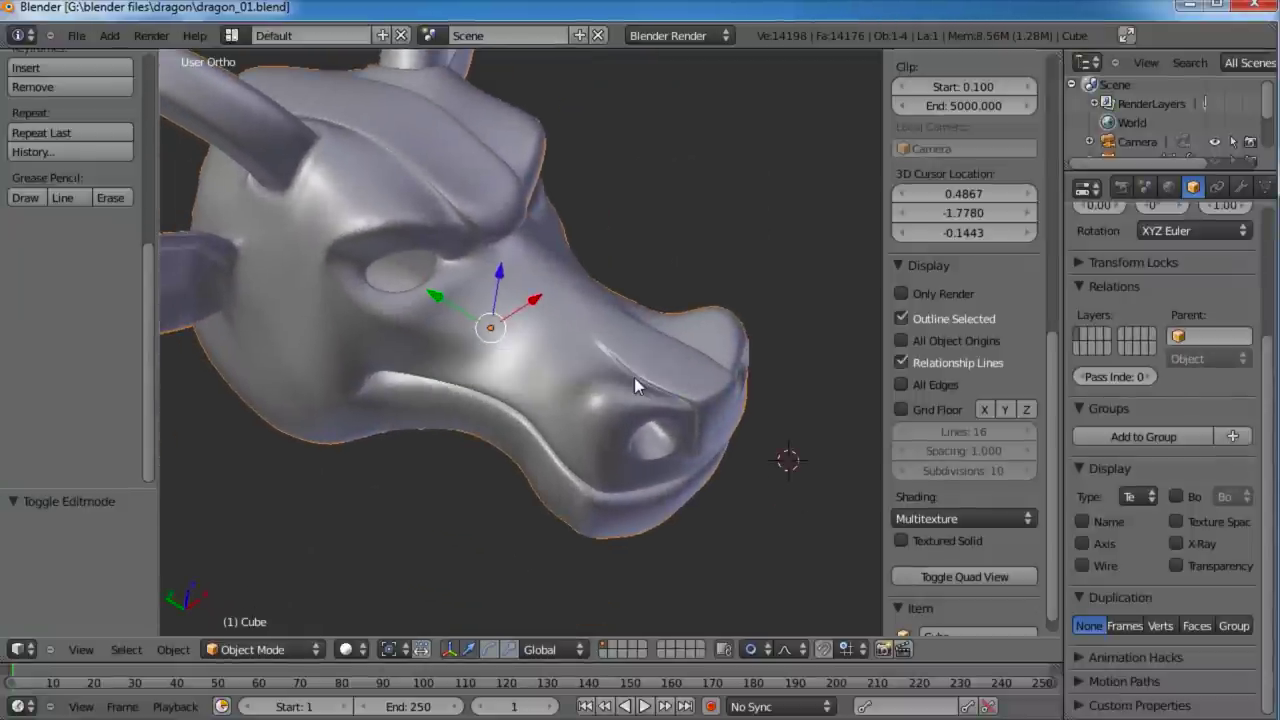
Step: Add an edge loop along the lower jaw, slide it about -0.66 toward the jaw's underside, and check it in Object Mode
middle_drag(700, 437, 628, 421)
key(Tab)
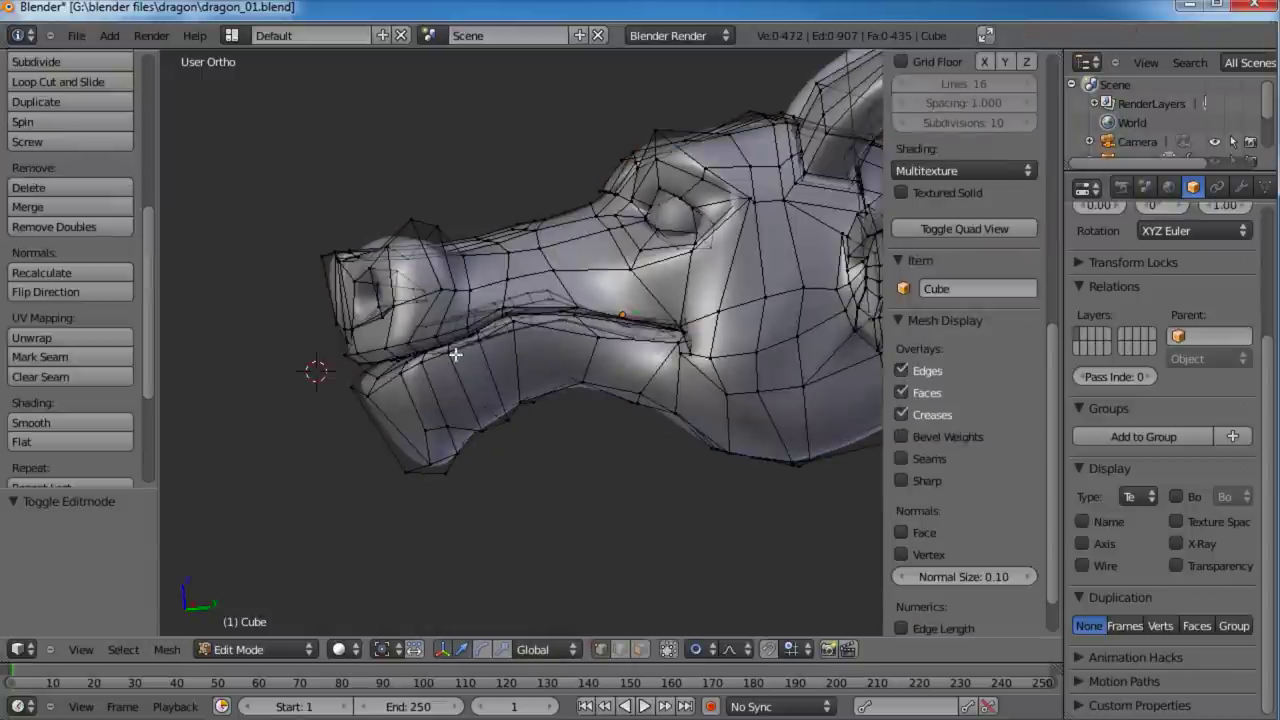
mouse_move(532, 335)
middle_down()
mouse_move(505, 352)
mouse_move(520, 349)
middle_up()
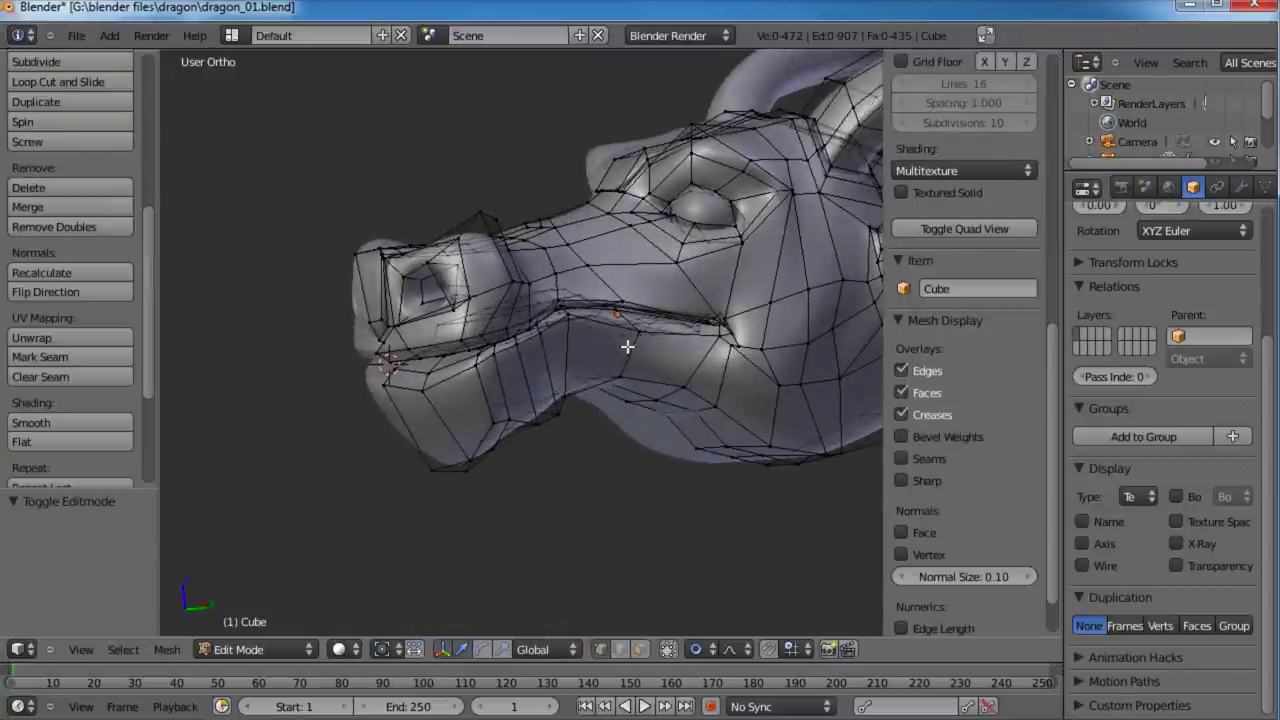
scroll(590, 338, up, 4)
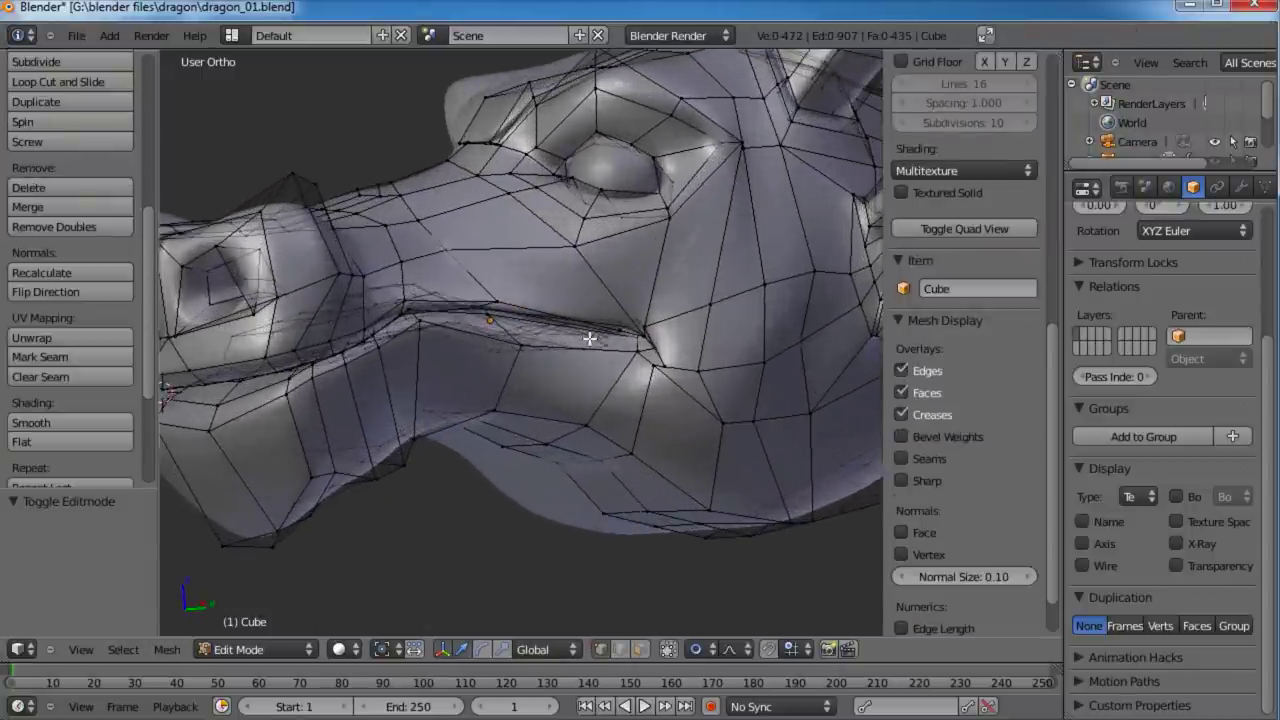
scroll(640, 430, down, 1)
middle_drag(631, 431, 616, 440)
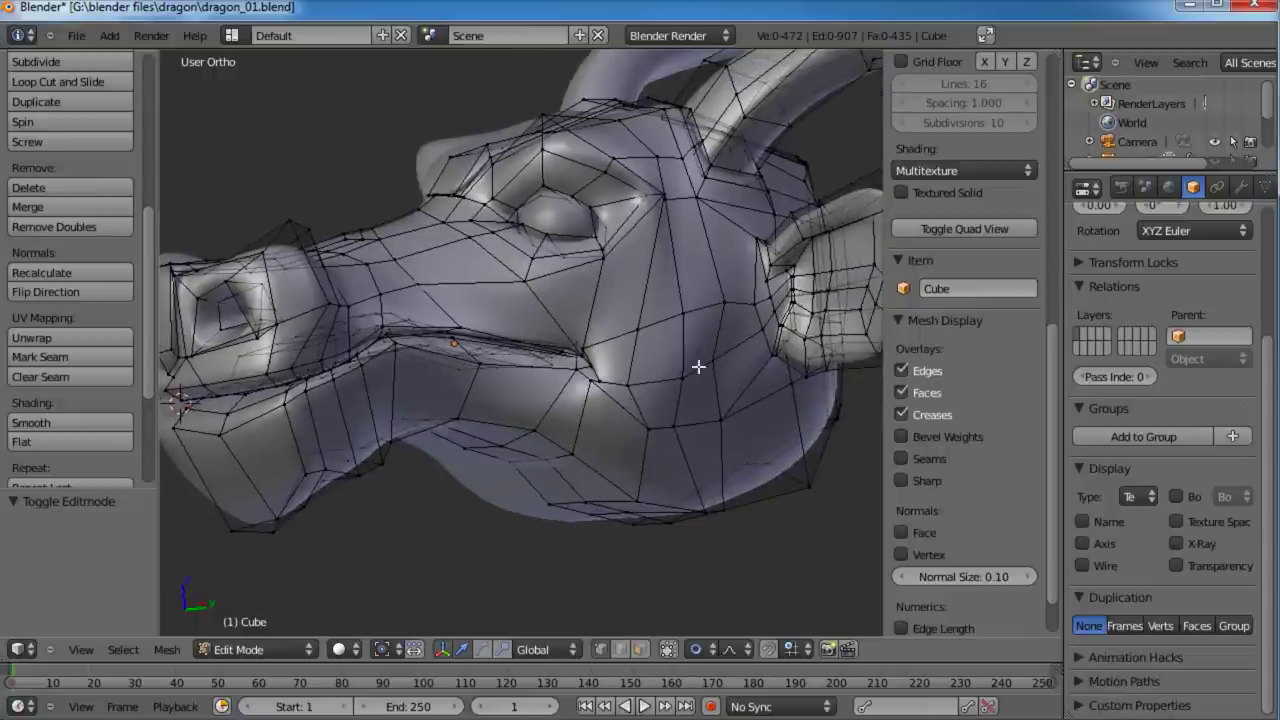
middle_drag(698, 366, 641, 441)
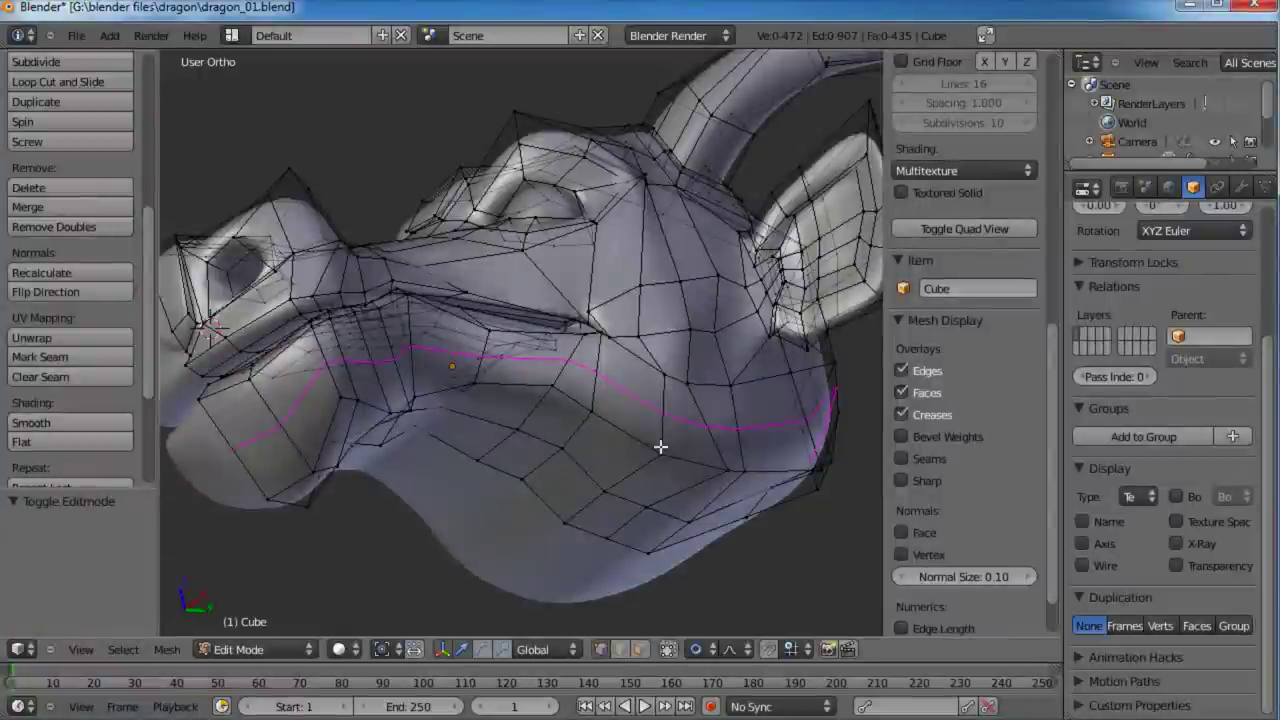
click(660, 417)
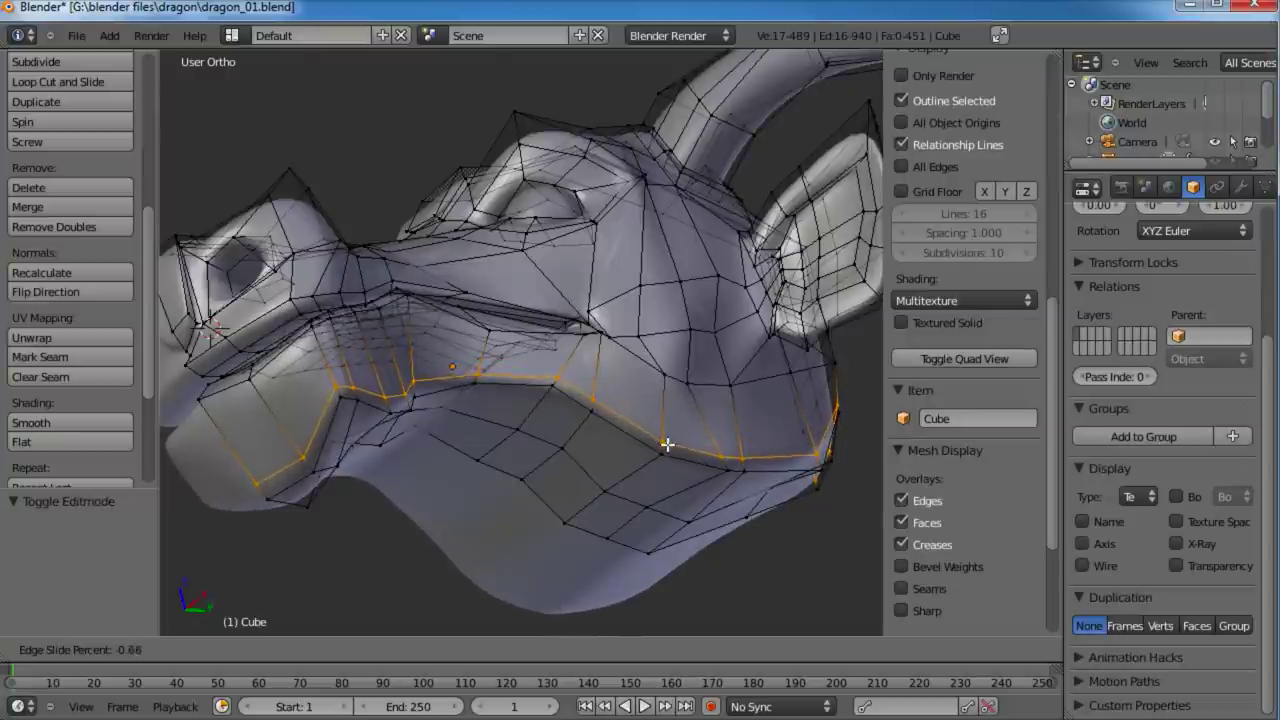
click(667, 446)
key(Tab)
mouse_move(663, 443)
middle_down()
mouse_move(596, 376)
mouse_move(555, 386)
mouse_move(483, 328)
mouse_move(455, 228)
mouse_move(686, 285)
mouse_move(704, 358)
mouse_move(540, 386)
mouse_move(594, 310)
mouse_move(358, 338)
mouse_move(351, 412)
mouse_move(526, 457)
mouse_move(554, 384)
mouse_move(585, 462)
mouse_move(471, 391)
mouse_move(500, 449)
mouse_move(575, 412)
mouse_move(529, 429)
mouse_move(400, 374)
mouse_move(543, 367)
middle_up()
Step: Add an edge loop around the snout just behind the nostril, slide it -0.38, and return to Object Mode
key(Tab)
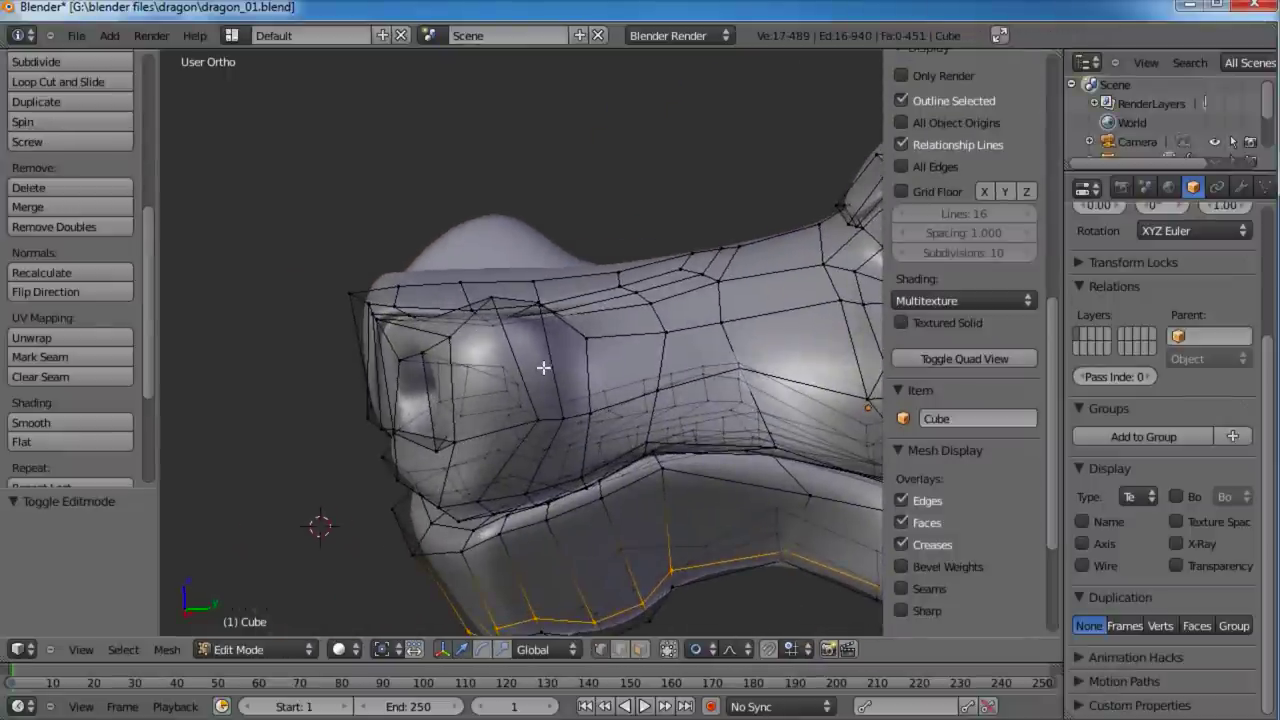
key(ctrl+r)
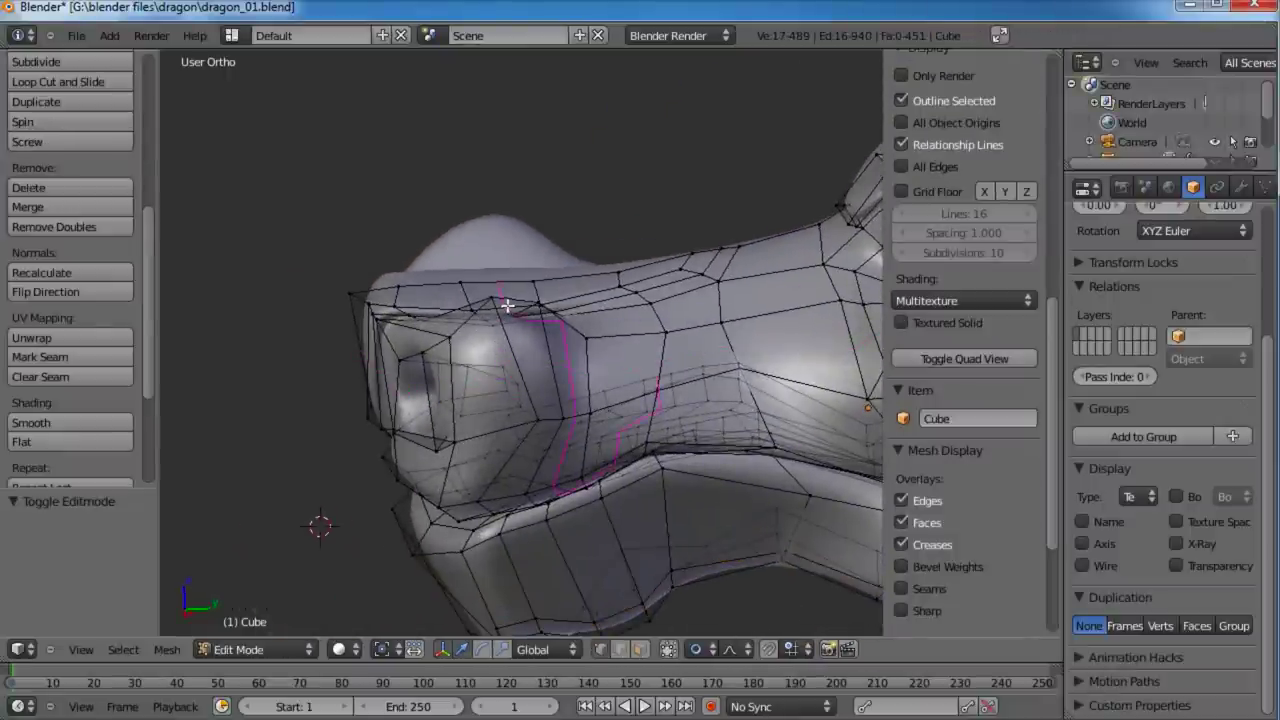
click(508, 297)
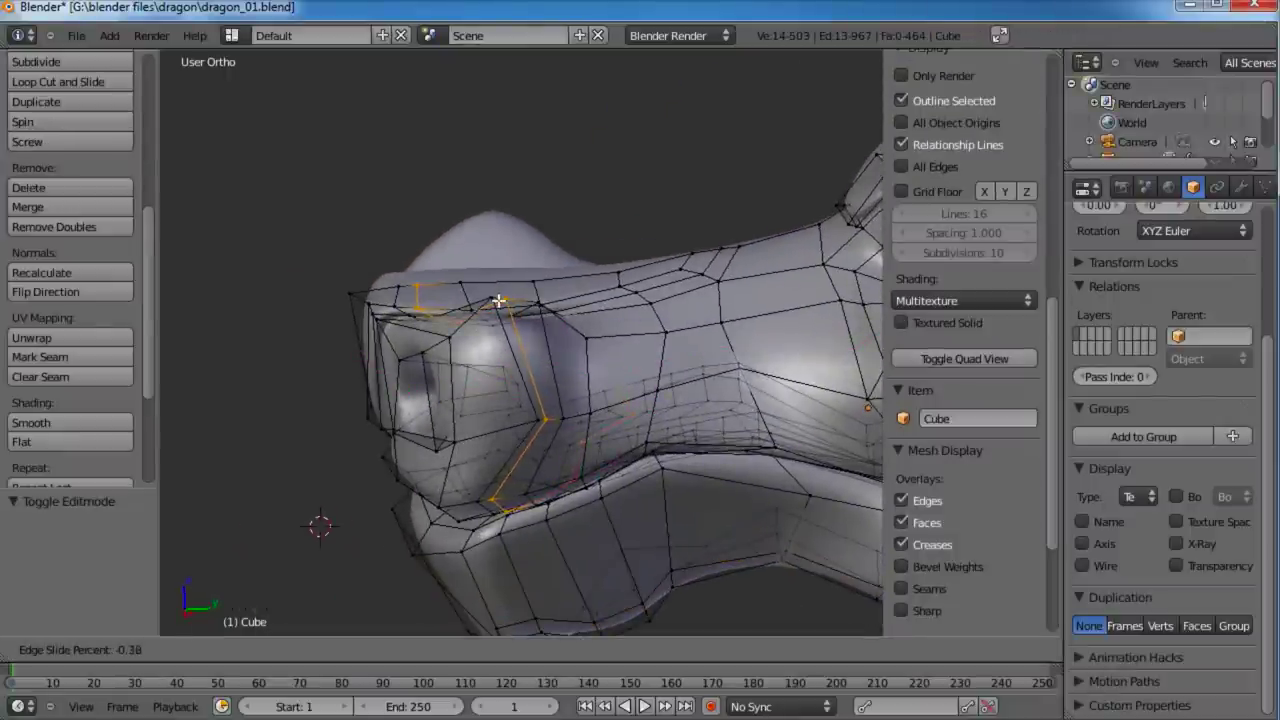
click(497, 300)
key(Tab)
middle_drag(549, 371, 584, 349)
scroll(517, 416, up, 6)
Step: In Edit Mode, move the vertex at the eye socket's outer corner -0.037 in X, -0.120 in Y and -0.043 in Z
key(Tab)
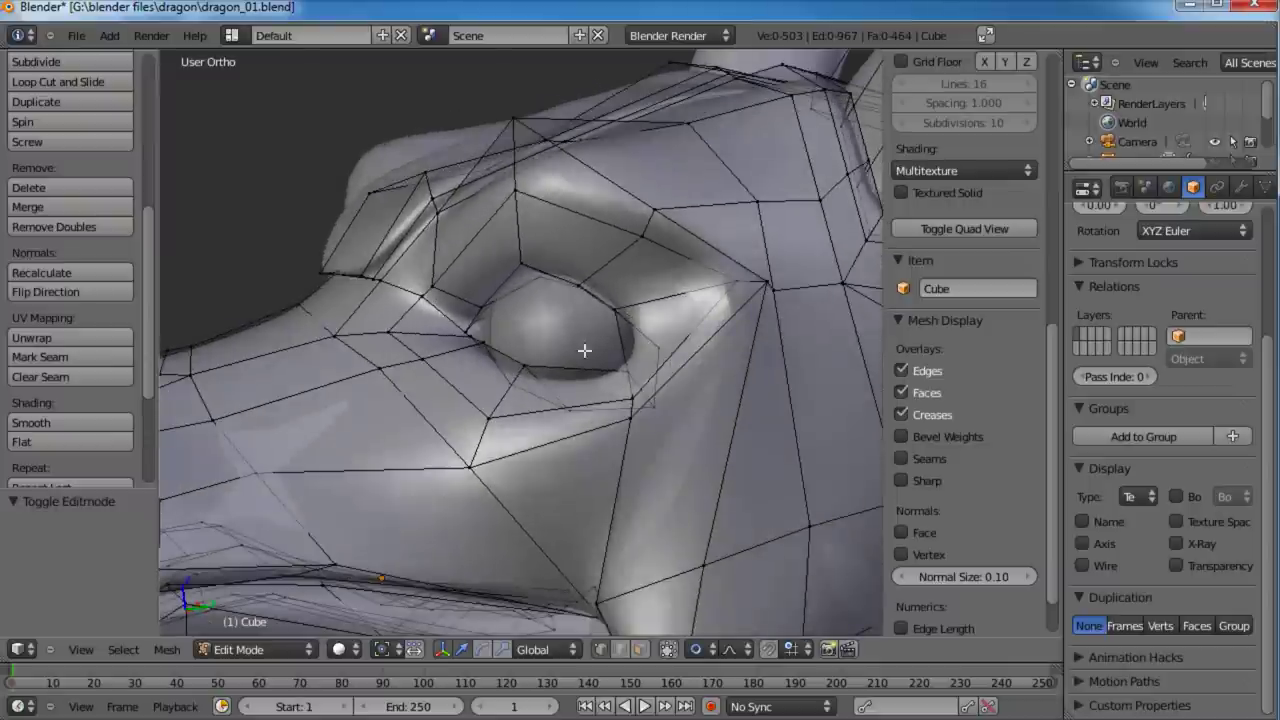
right_click(745, 281)
key(g)
click(688, 304)
Step: Move the next vertex behind the eye's outer corner -0.034 in X, -0.108 in Y and -0.026 in Z
right_click(759, 284)
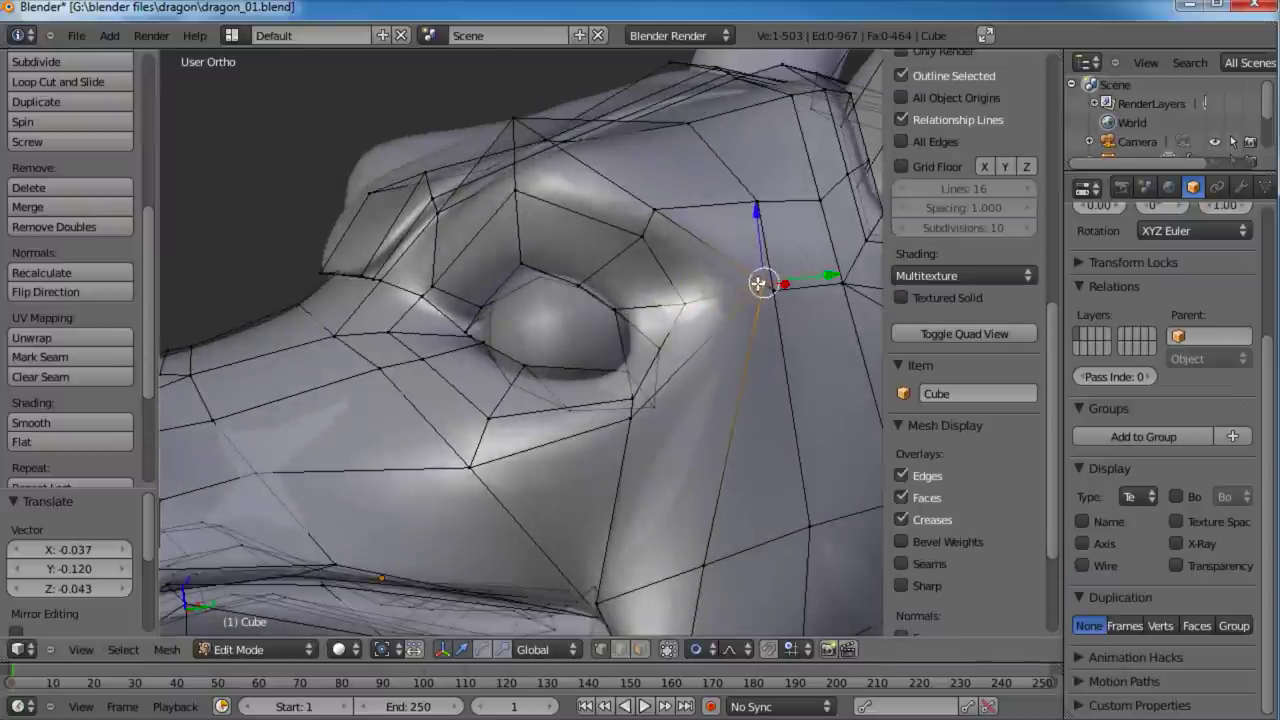
key(g)
right_click(751, 301)
key(g)
click(706, 314)
Step: Move the third vertex behind the eye toward the ear to even out the spacing, and check the eye area in Object Mode
right_click(761, 296)
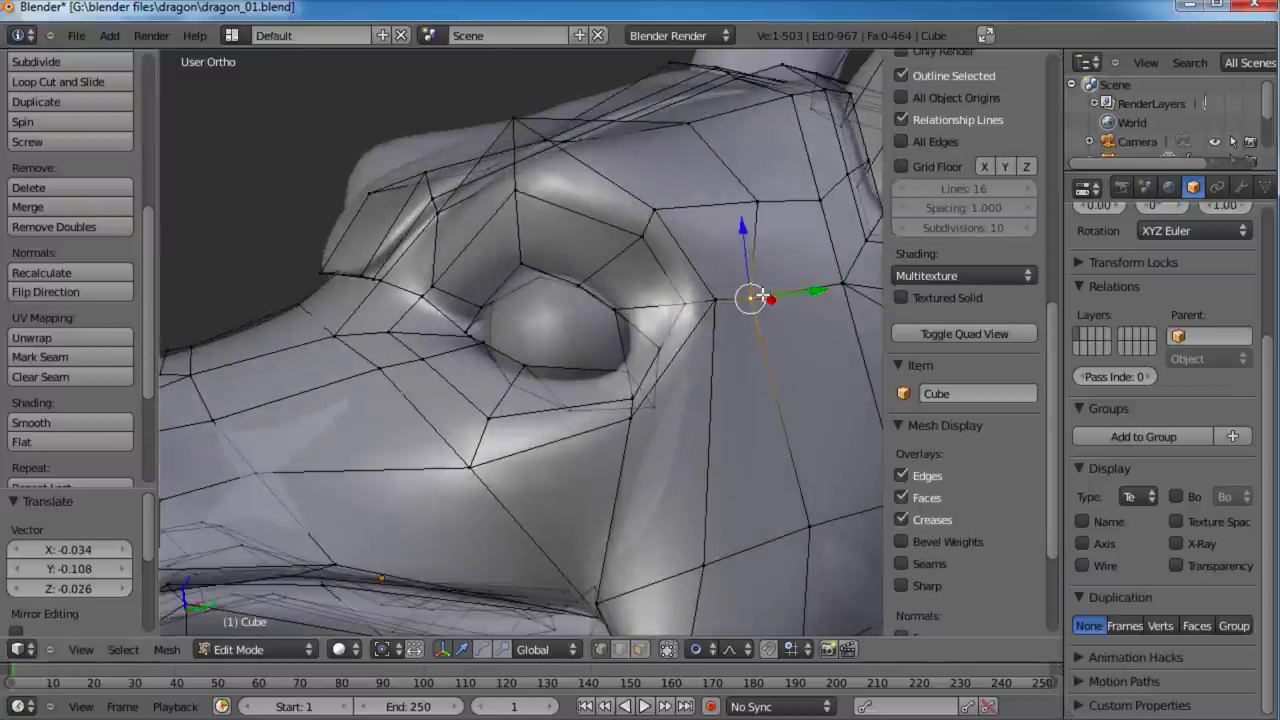
key(g)
click(812, 279)
key(Tab)
middle_drag(812, 279, 466, 270)
middle_drag(752, 423, 599, 376)
Step: Add an edge loop around the outside of the eye socket, slide it about -0.70 toward the eye, and return to Object Mode
key(Tab)
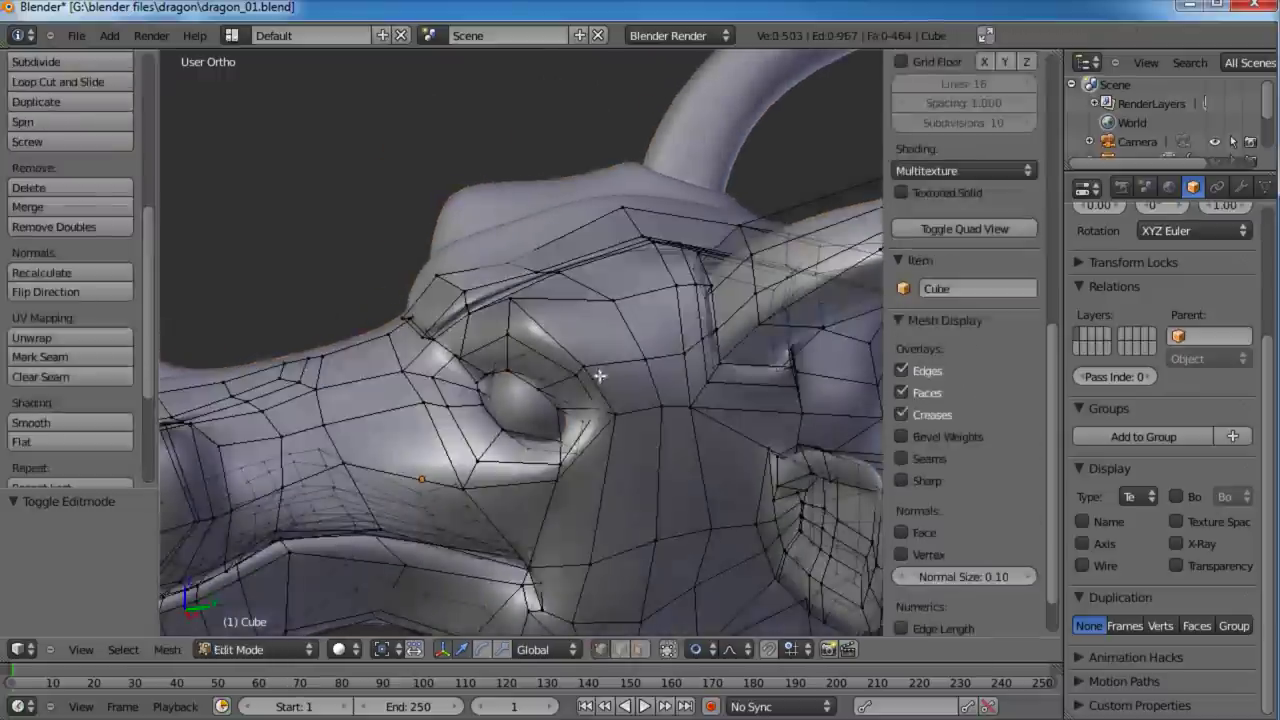
click(554, 311)
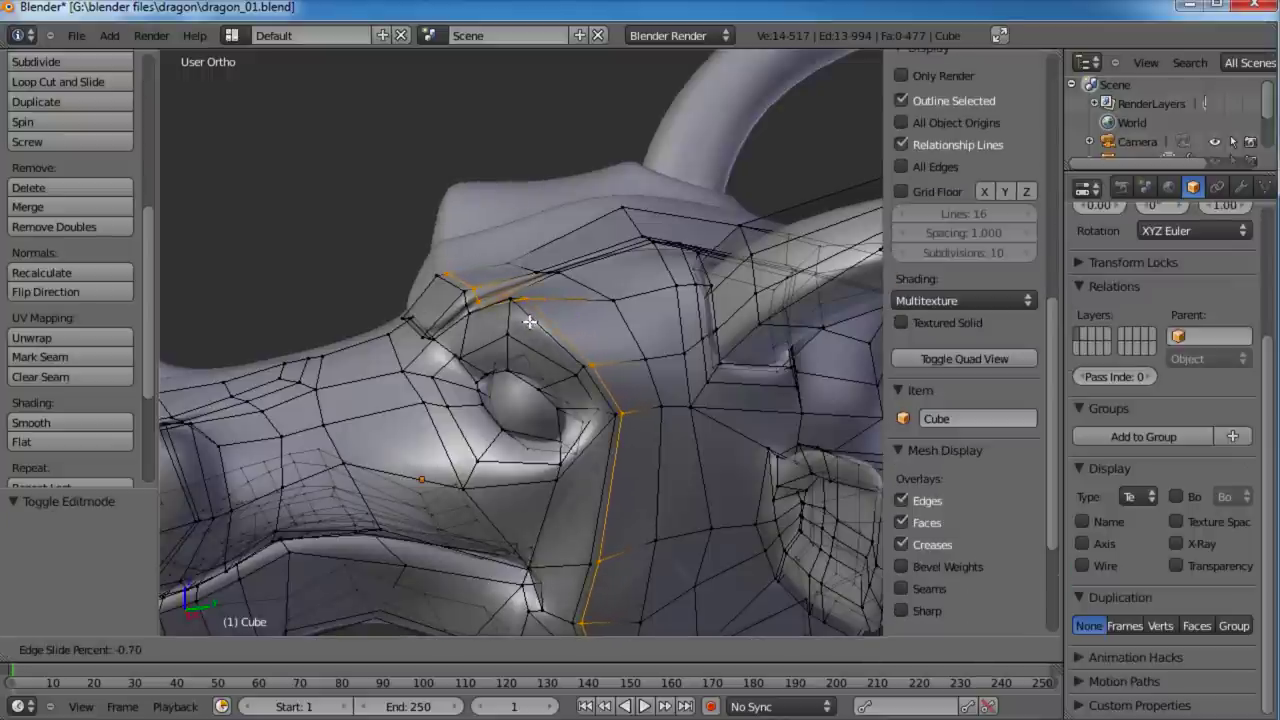
click(528, 322)
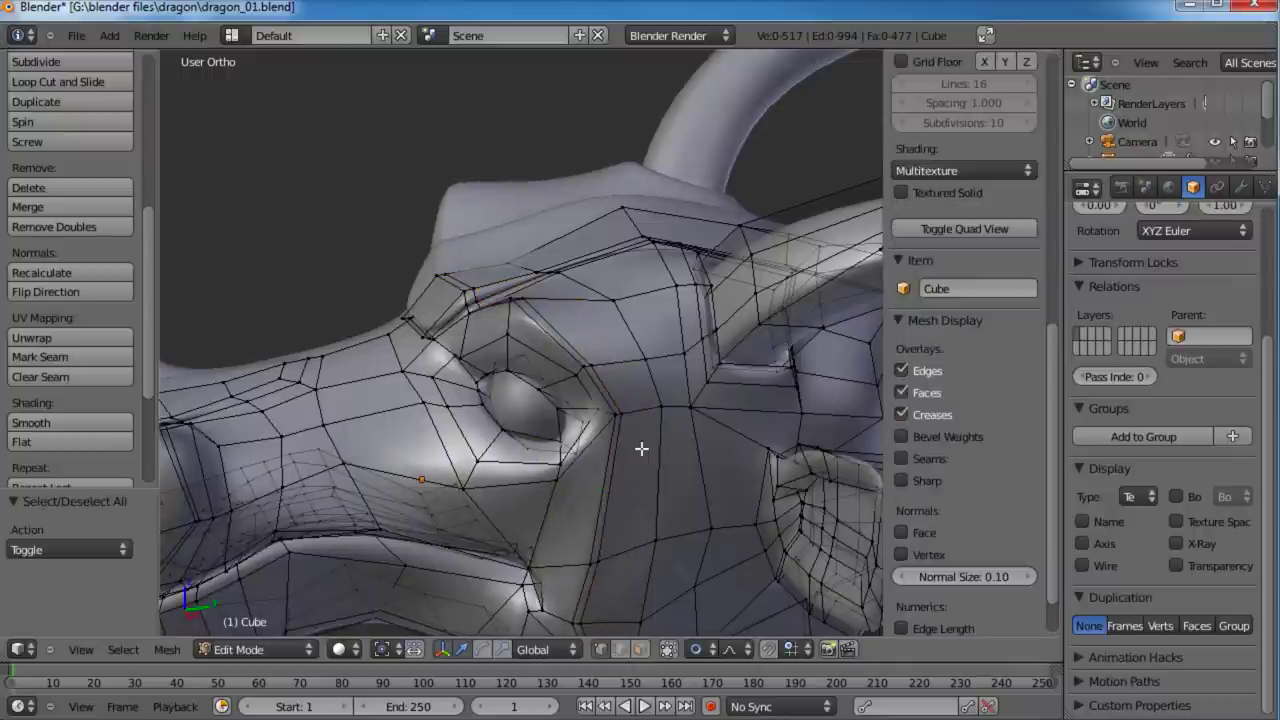
key(Tab)
scroll(461, 473, down, 5)
middle_drag(461, 473, 557, 395)
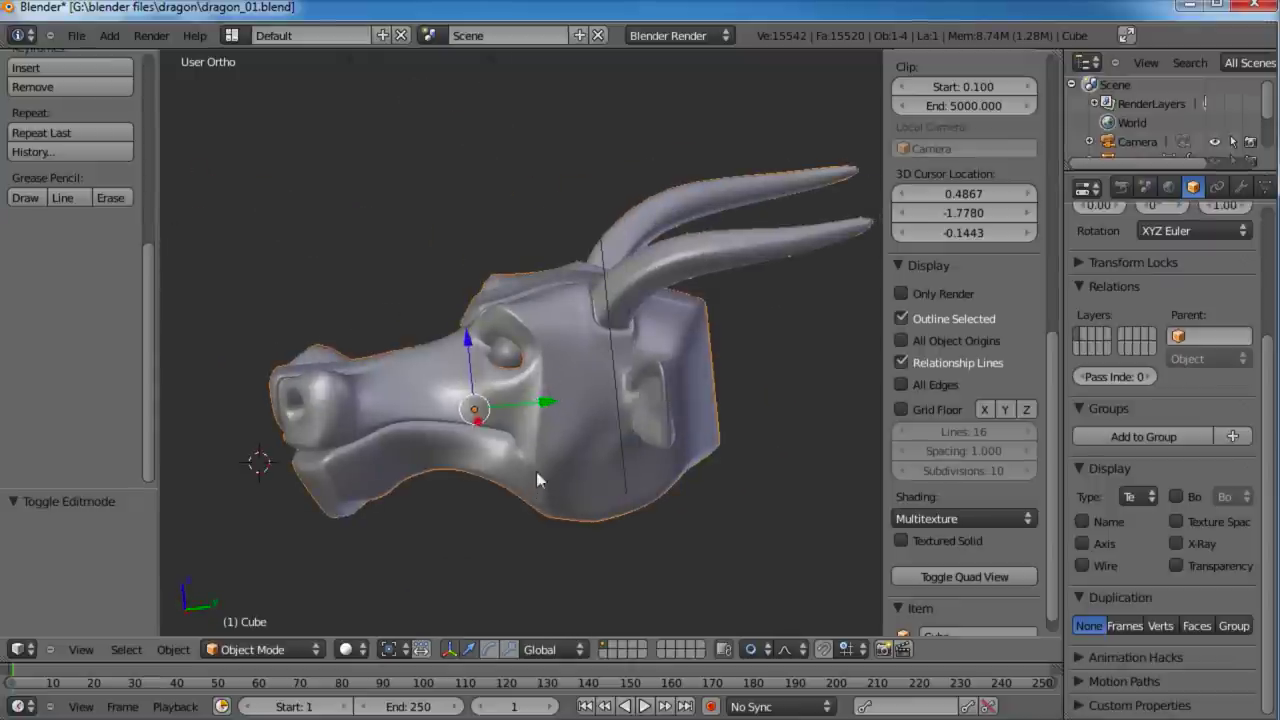
Step: Switch the head to Sculpt Mode and choose the Smooth sculpting tool
click(259, 649)
click(263, 588)
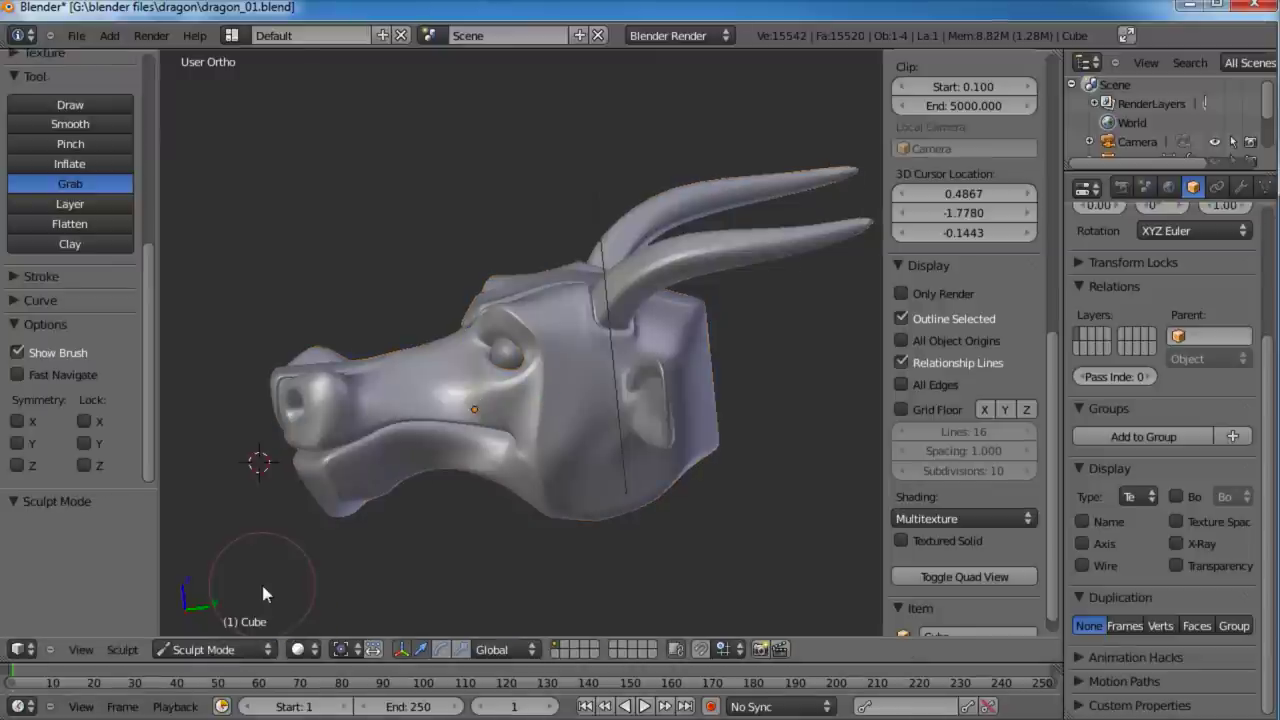
click(79, 122)
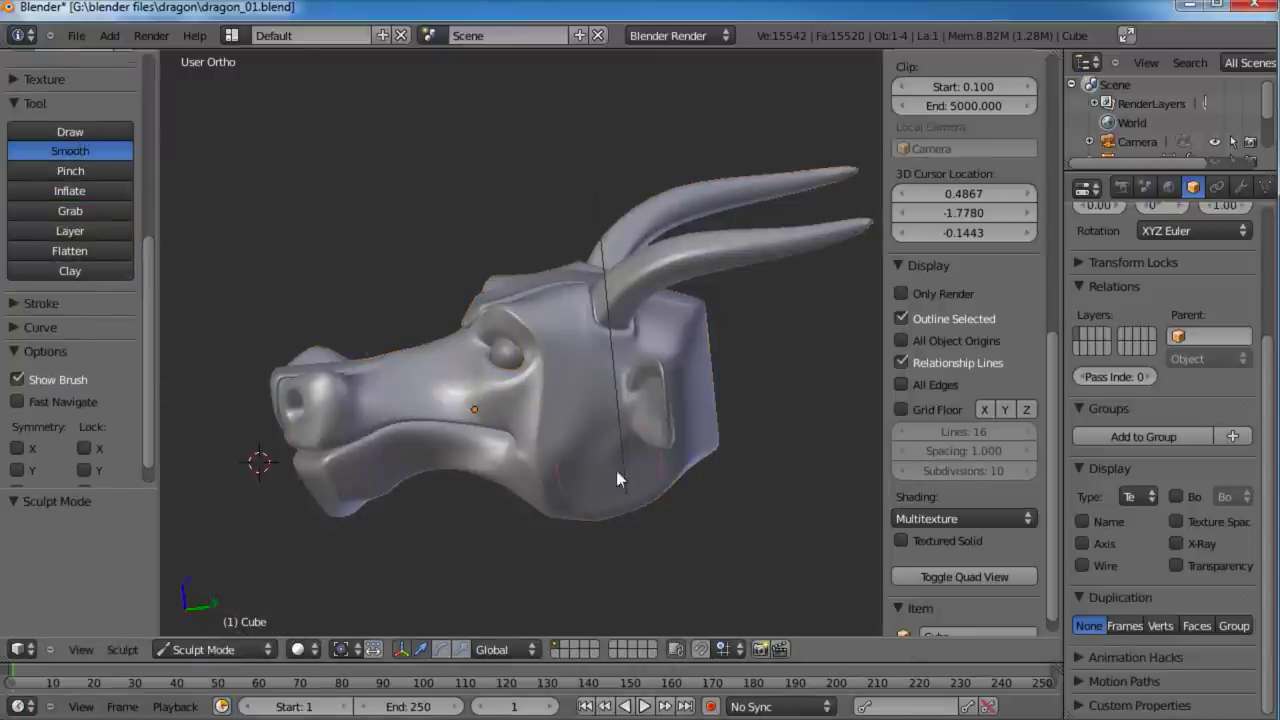
key(super)
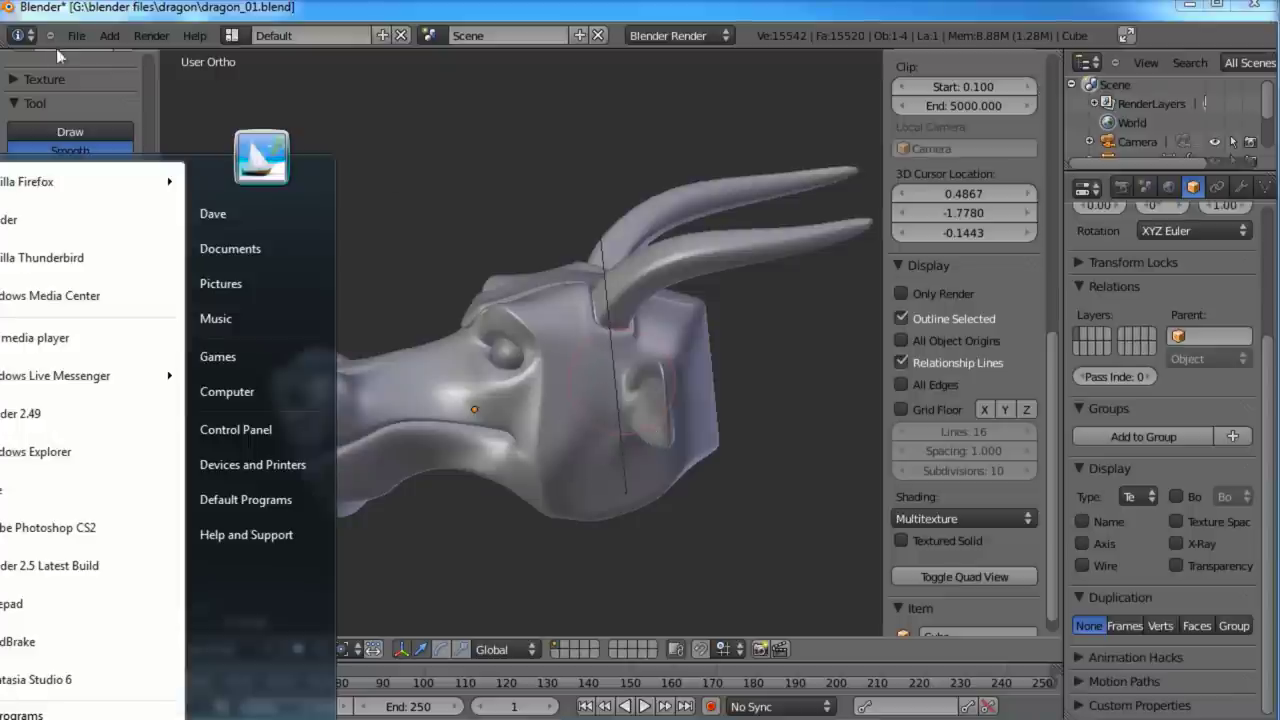
click(226, 4)
Step: Smooth the vertical crease on the side of the head between the outer eye corner and the jaw
middle_drag(406, 402, 688, 378)
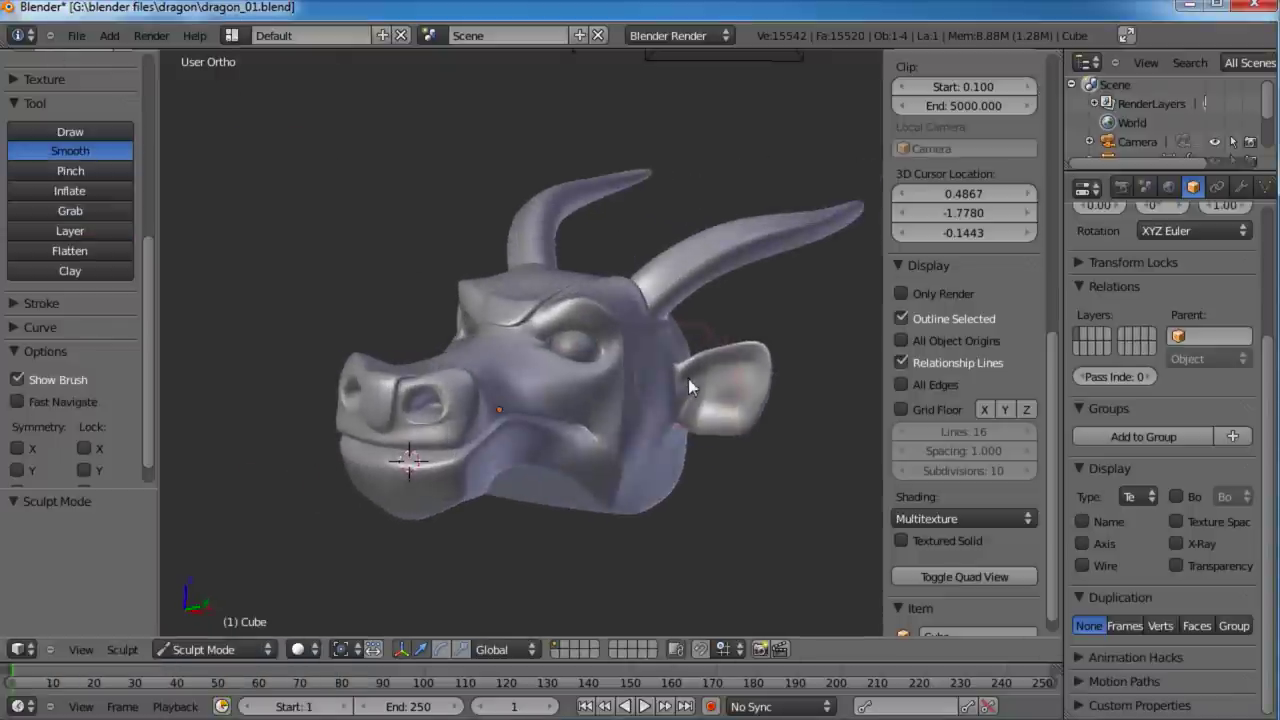
scroll(660, 478, up, 2)
shift+middle_drag(658, 482, 538, 403)
scroll(545, 370, up, 2)
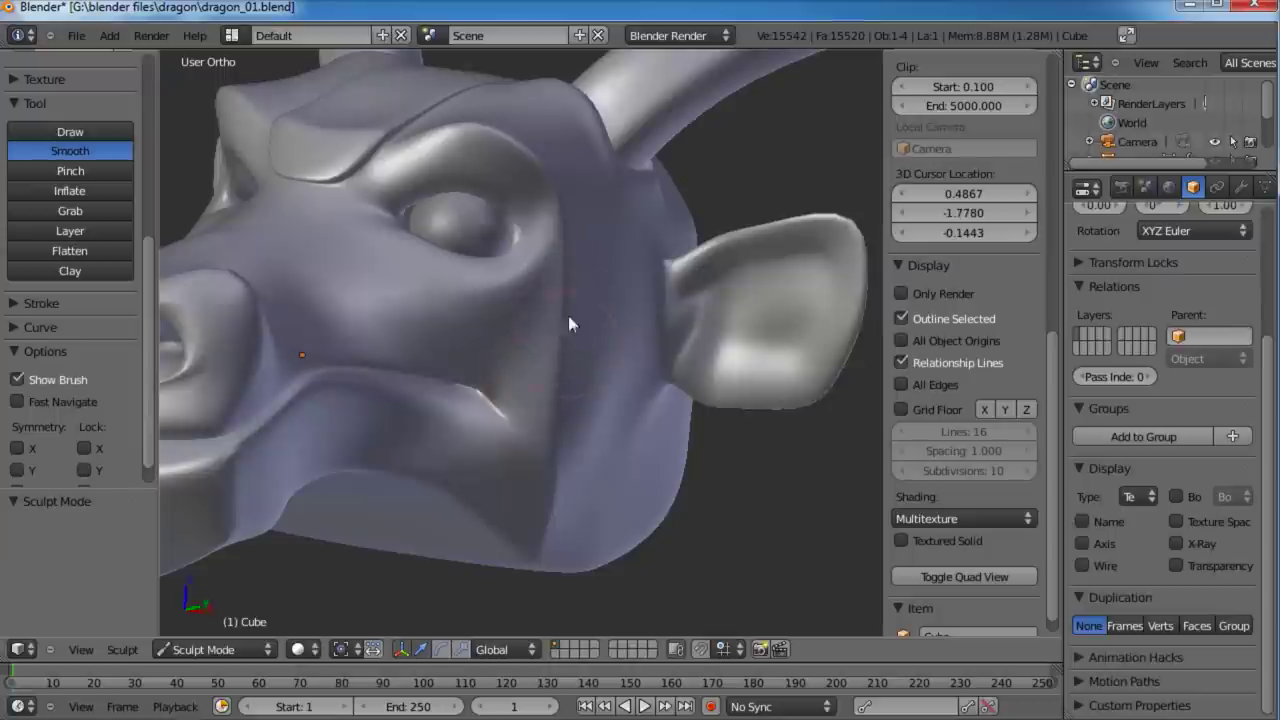
middle_drag(568, 323, 528, 370)
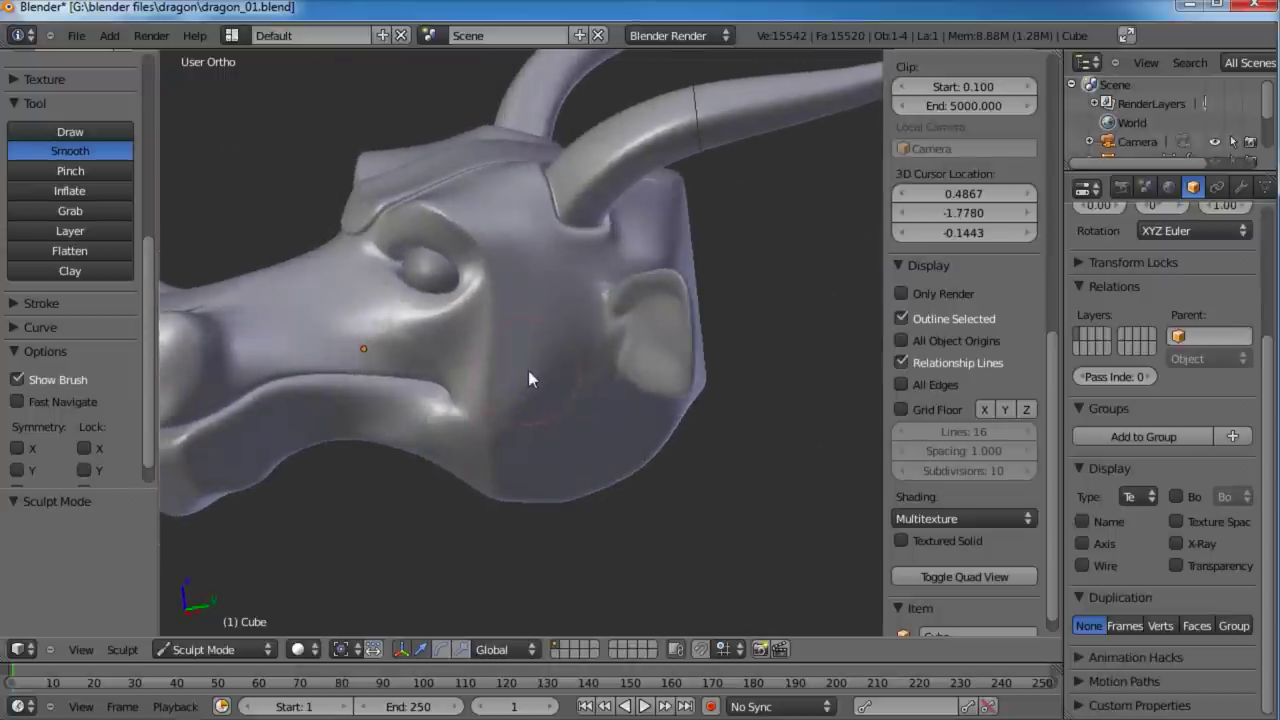
scroll(143, 331, up, 5)
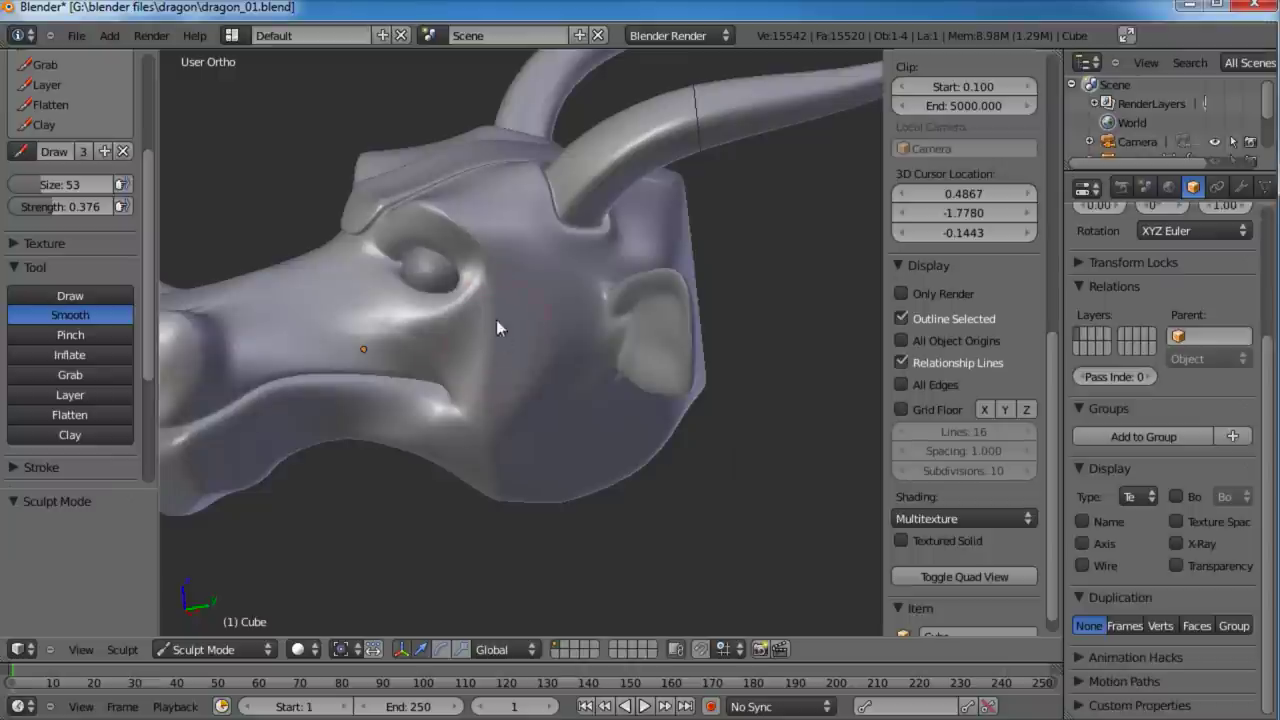
middle_drag(496, 320, 526, 321)
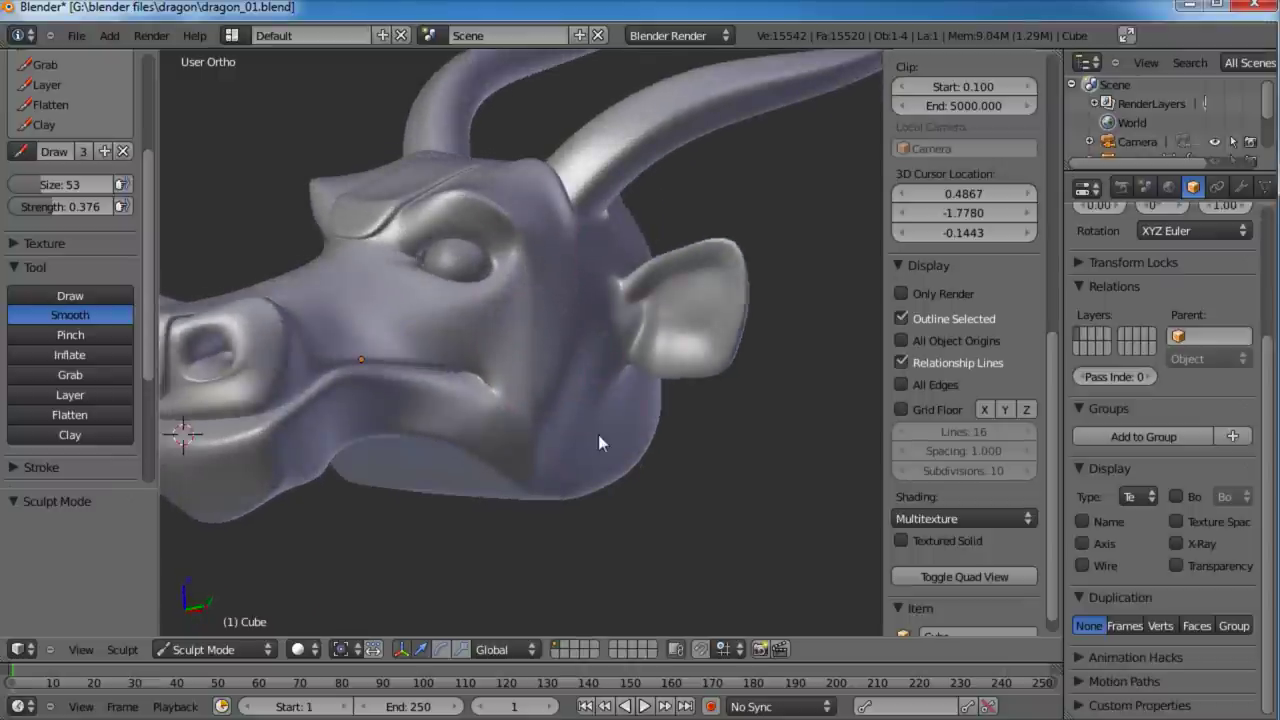
scroll(598, 440, down, 3)
scroll(585, 437, up, 5)
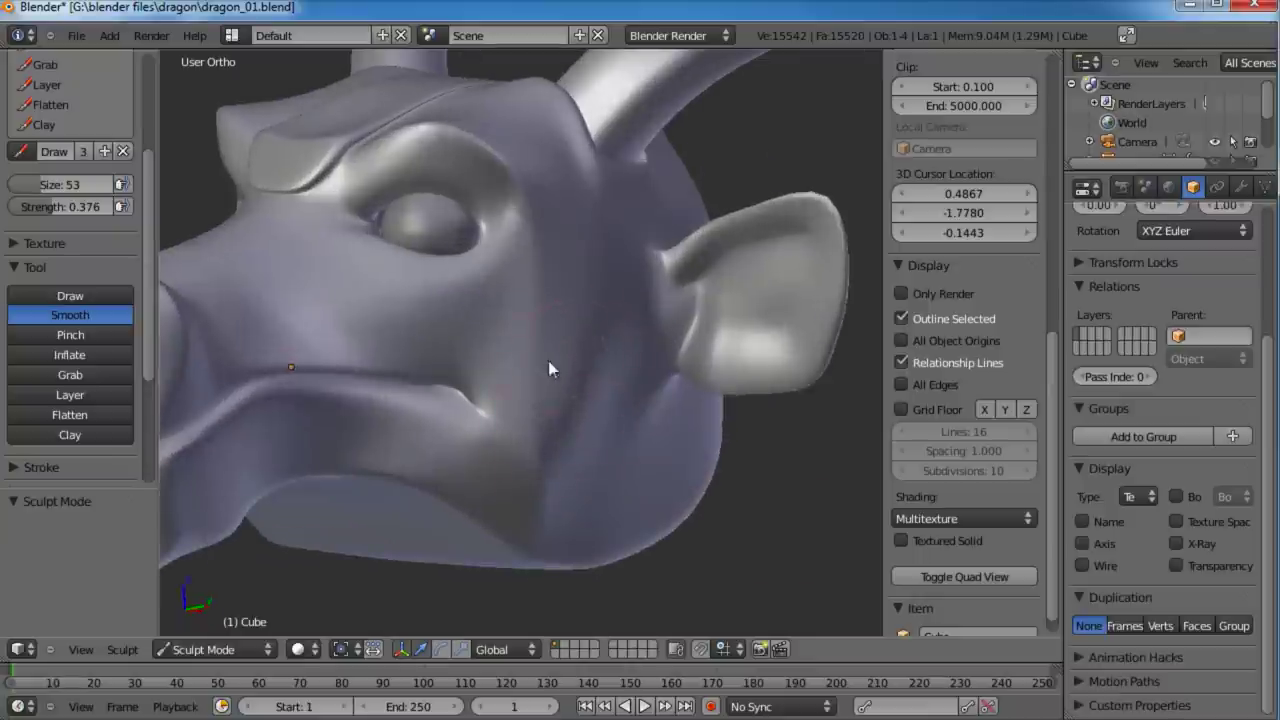
middle_drag(614, 362, 500, 319)
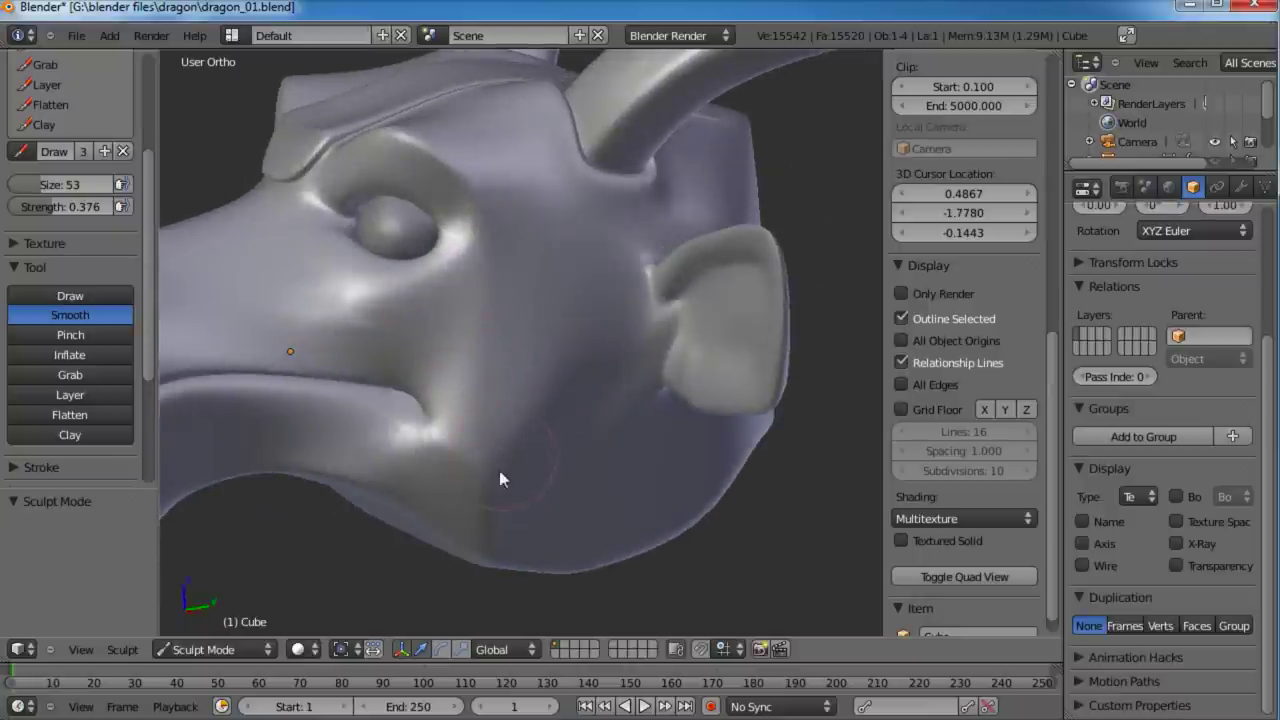
Step: Continue smoothing the cheek behind the mouth corner down to the back of the jaw, checking it from several angles
scroll(484, 430, down, 5)
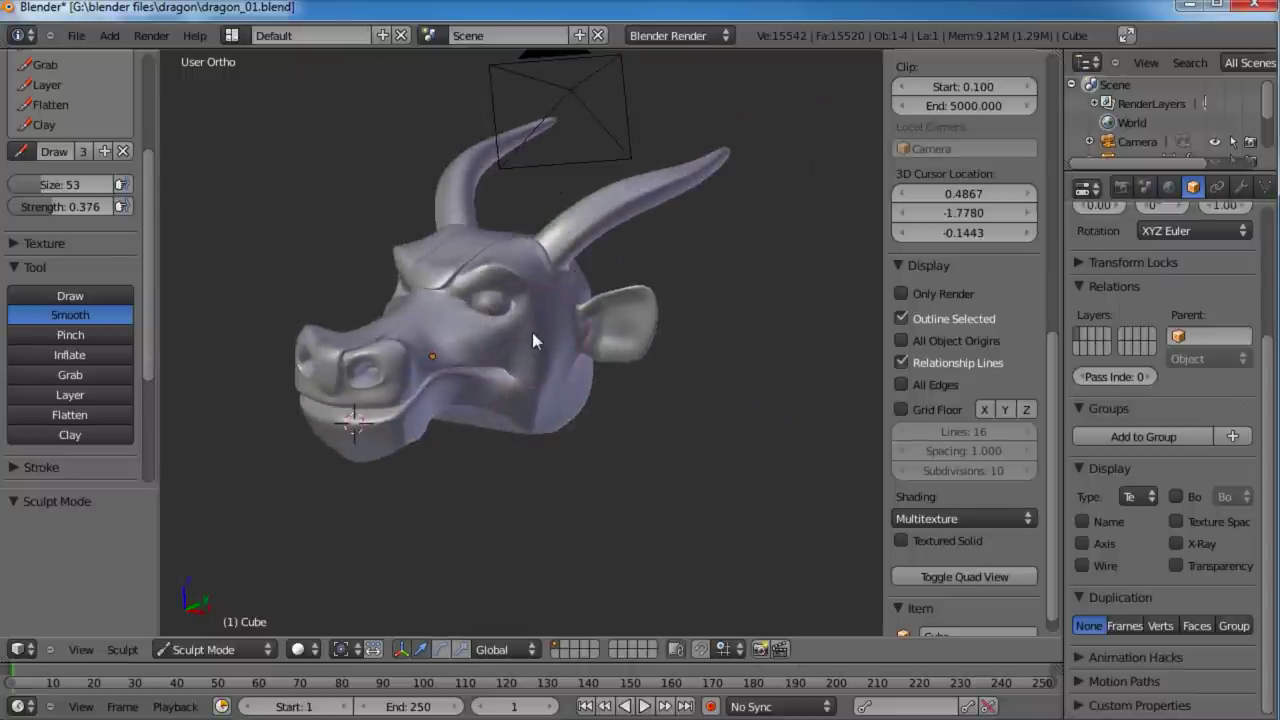
middle_drag(543, 323, 512, 400)
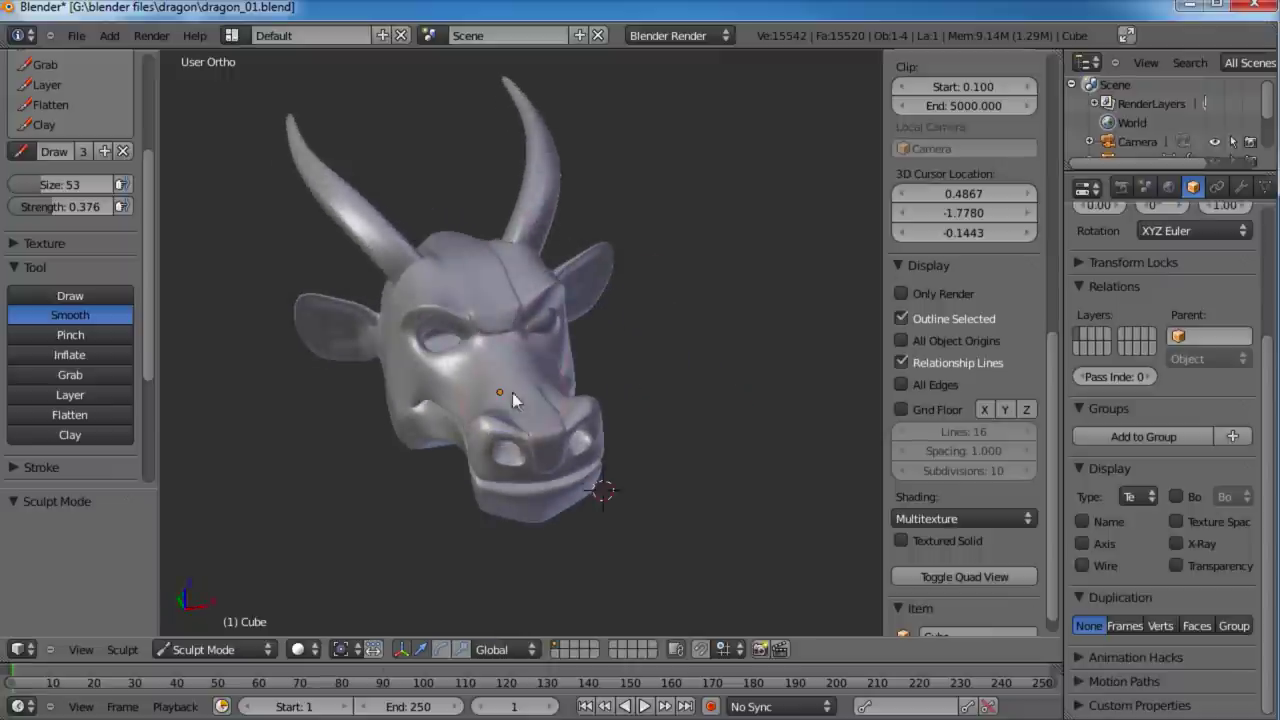
middle_drag(620, 336, 486, 428)
scroll(486, 428, up, 4)
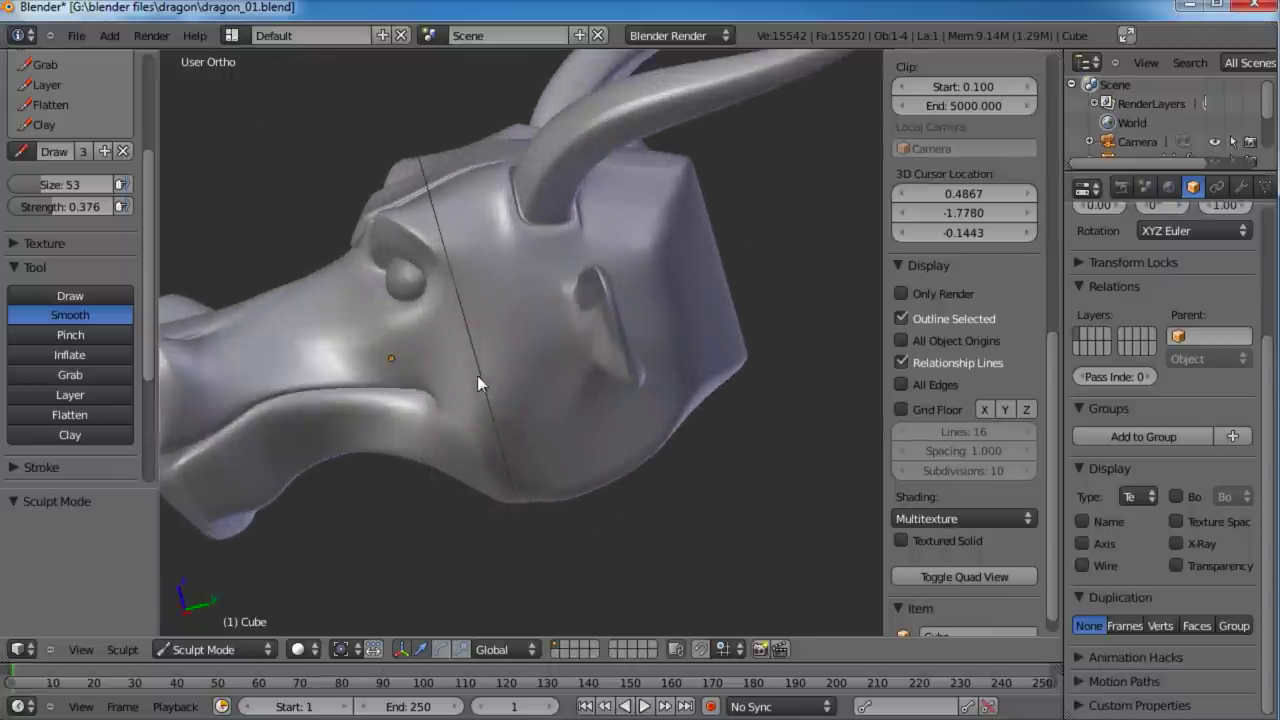
scroll(489, 392, down, 3)
middle_drag(489, 392, 534, 387)
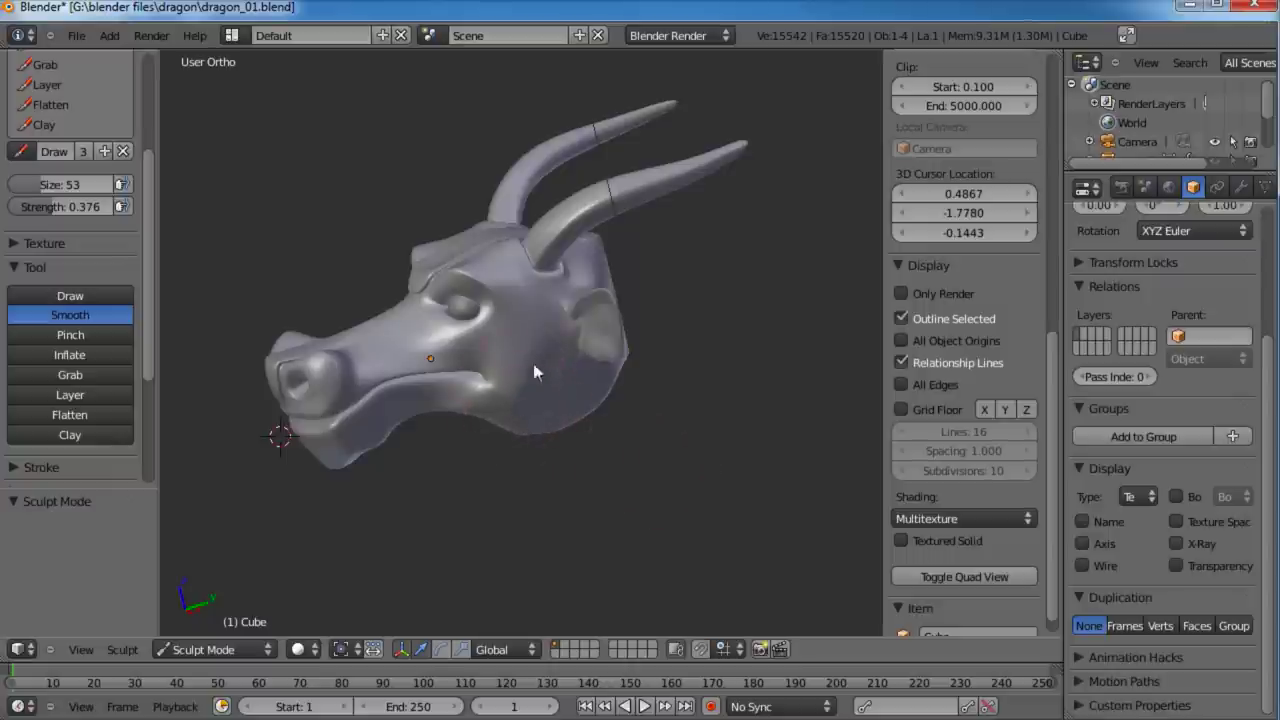
scroll(533, 363, up, 5)
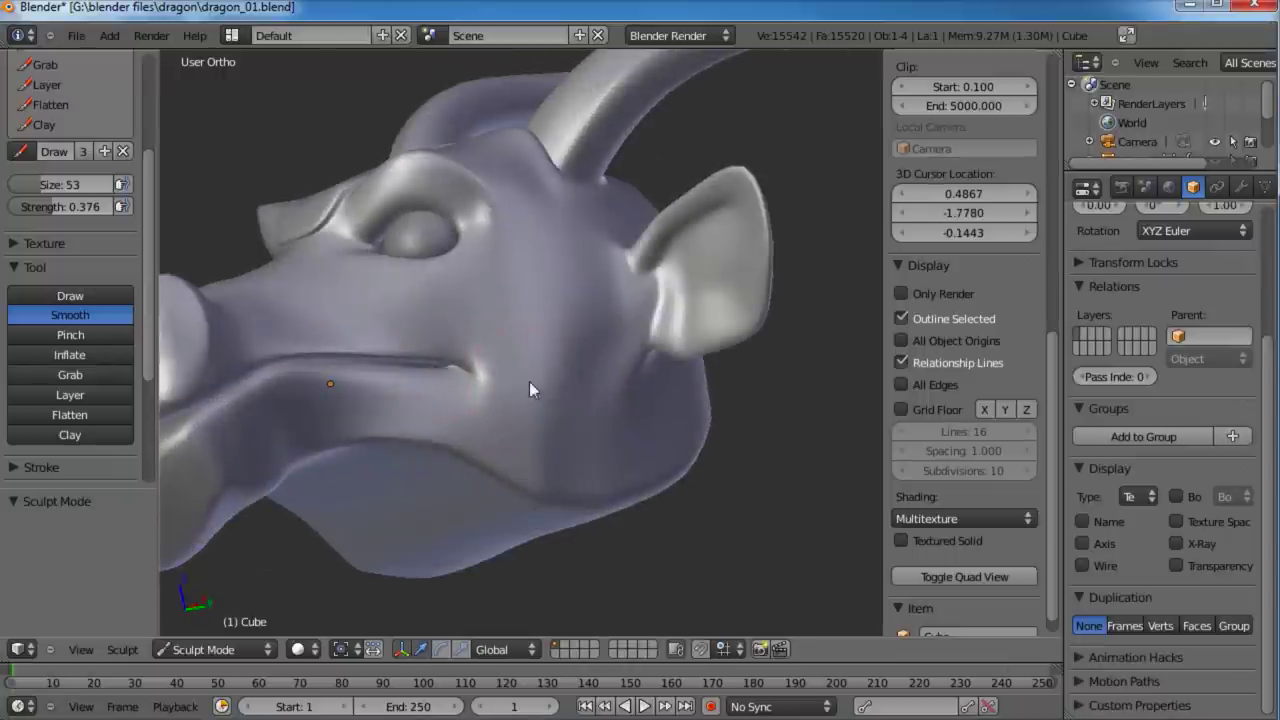
middle_drag(447, 378, 499, 384)
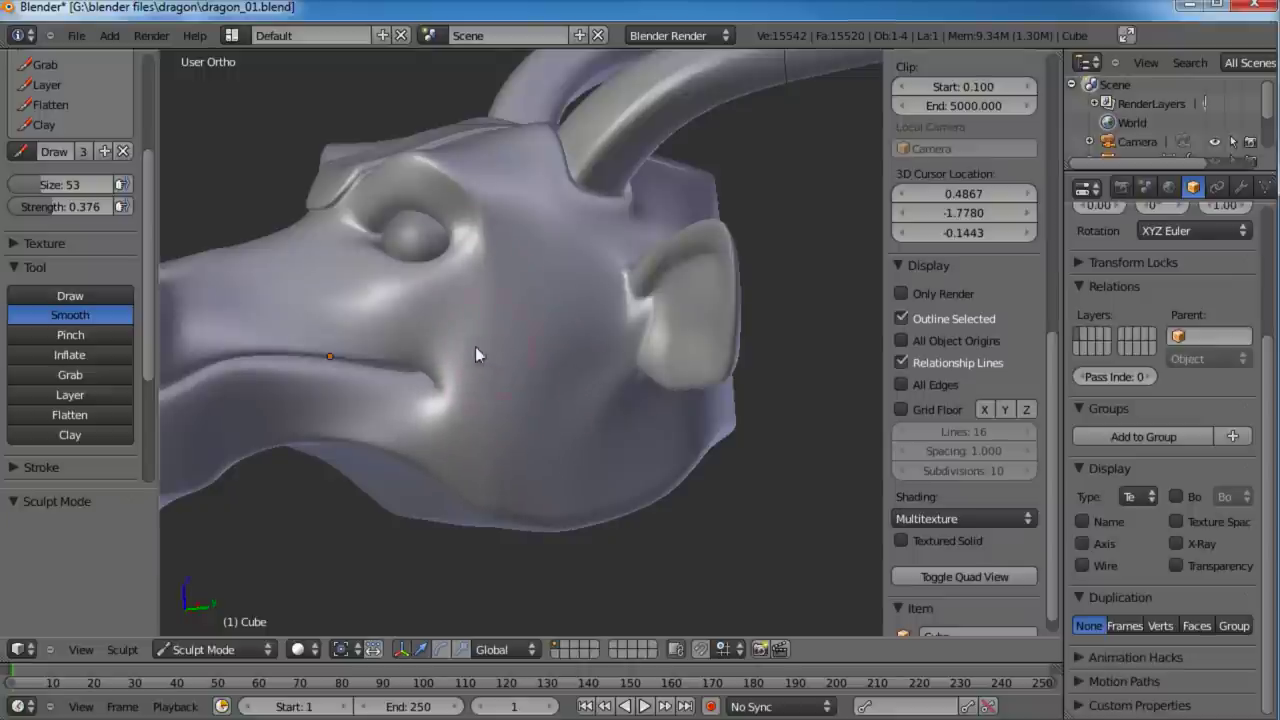
Step: Choose the Smooth brush, set its size to 67, and smooth the cheek between the mouth corner and the ear
scroll(117, 174, up, 4)
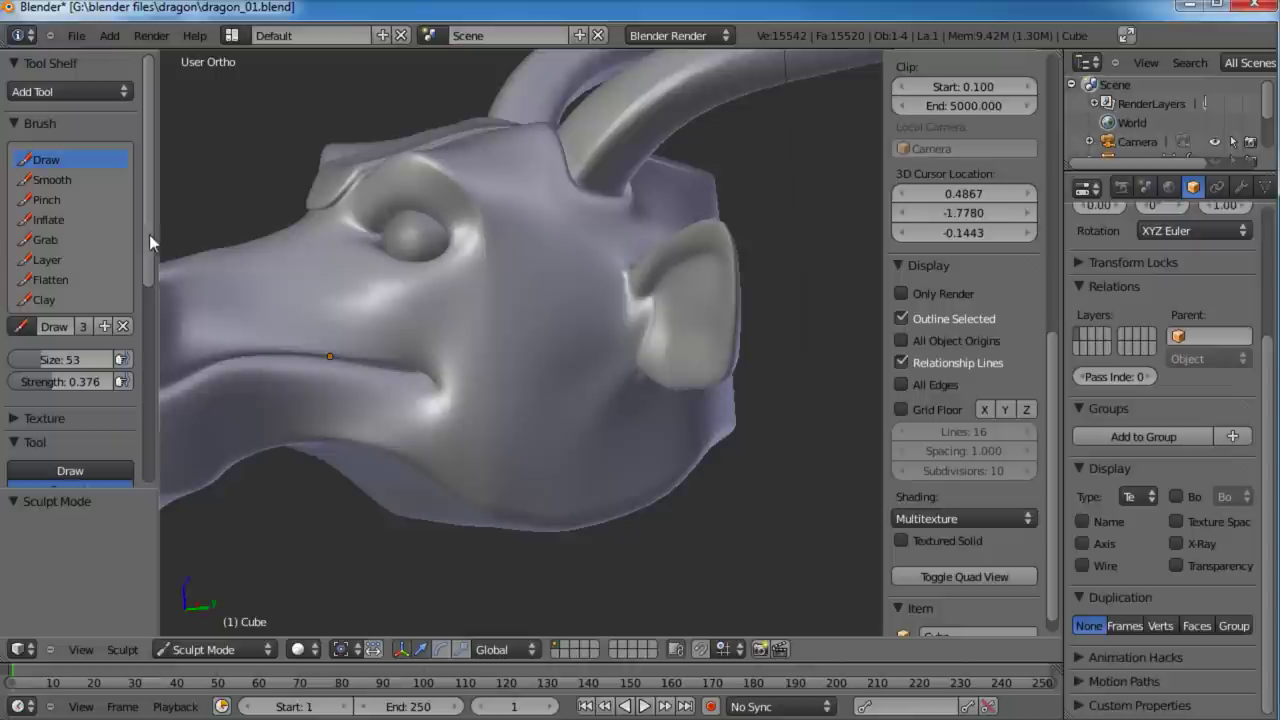
click(52, 180)
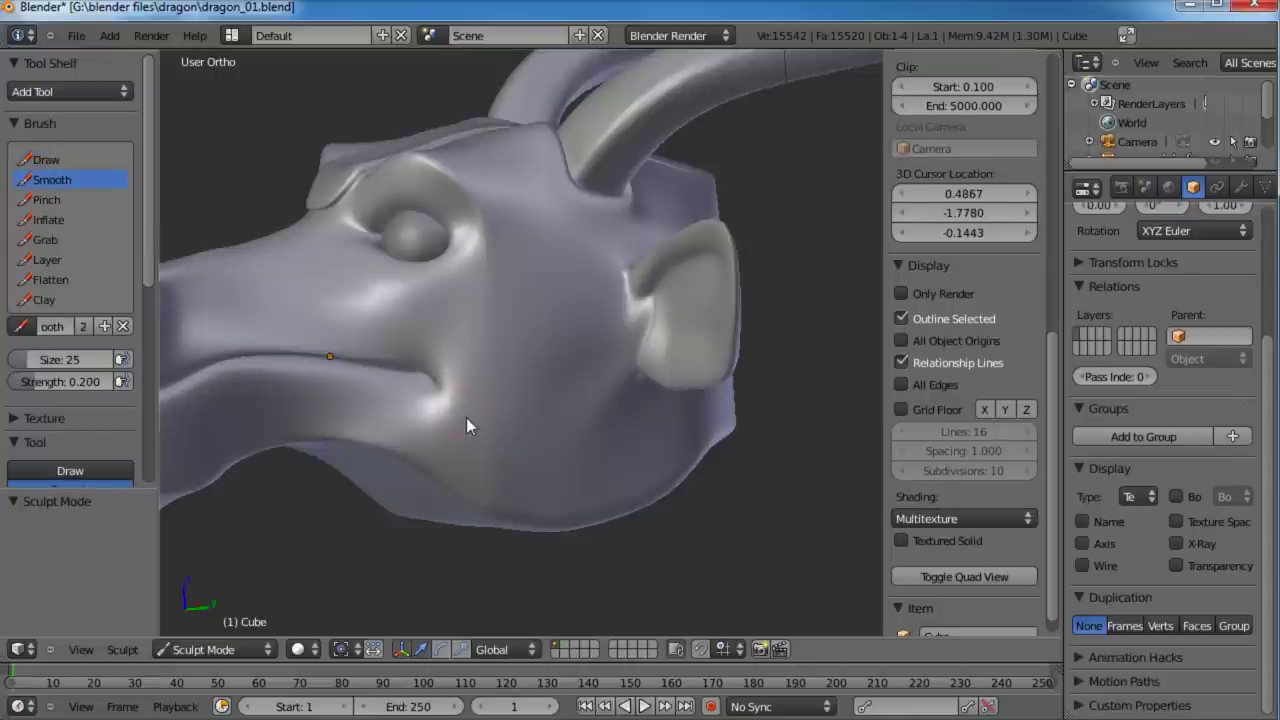
scroll(486, 350, down, 2)
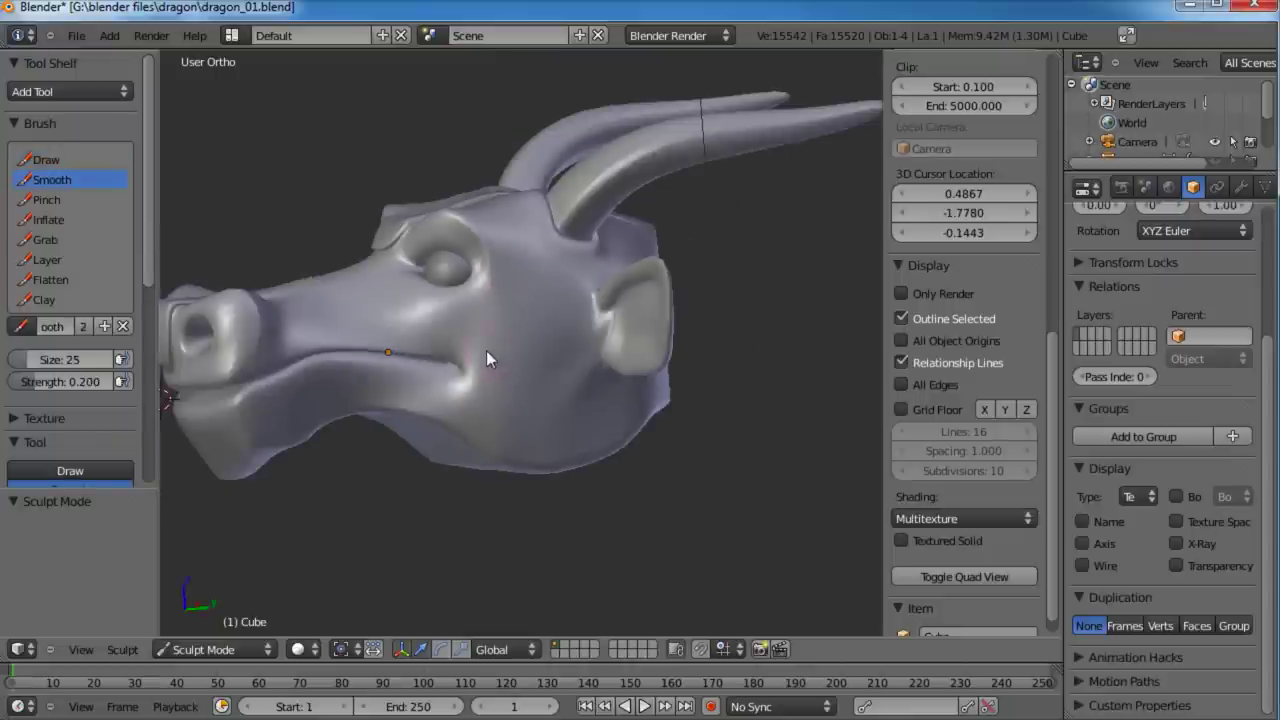
scroll(486, 350, up, 2)
drag(29, 364, 166, 378)
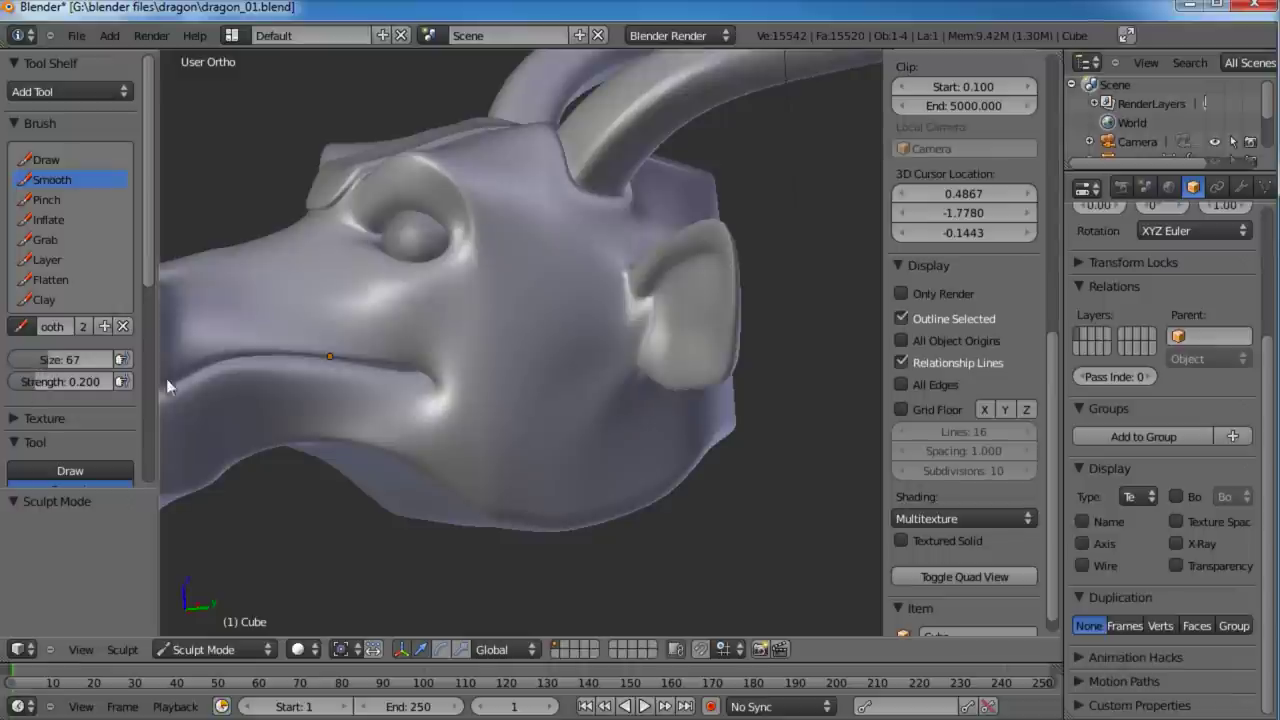
drag(489, 418, 536, 366)
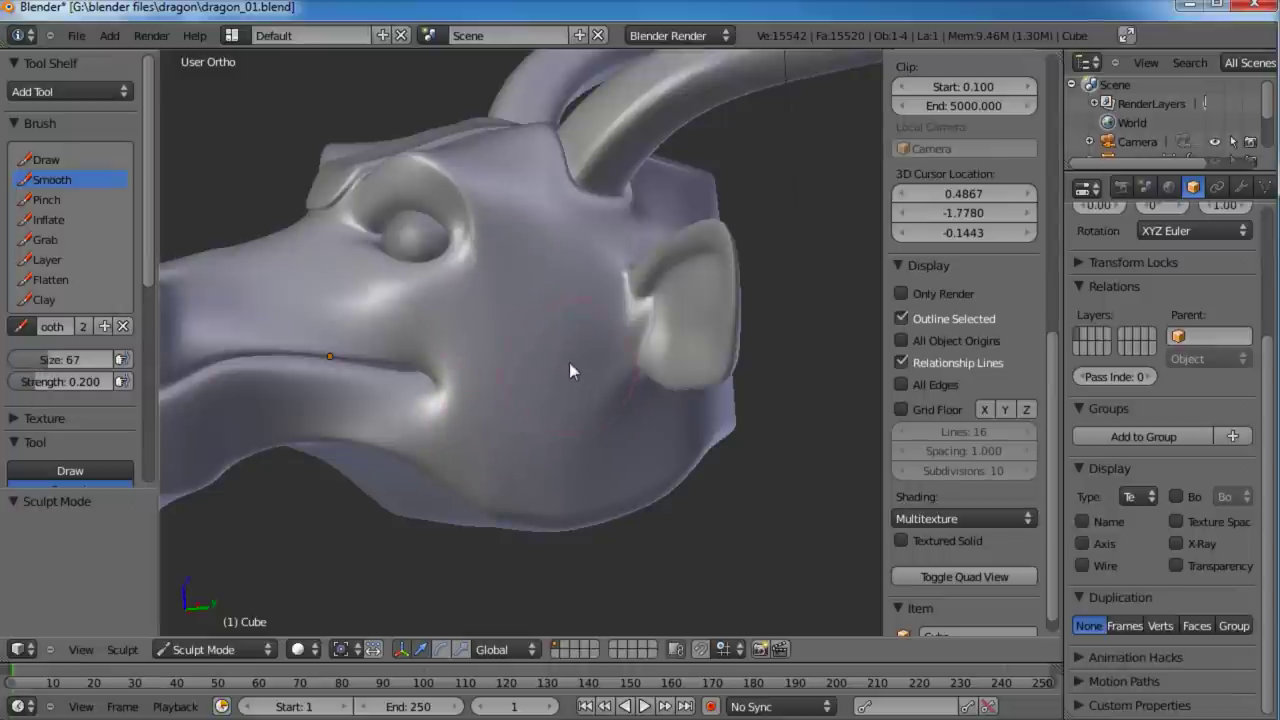
Step: Examine the smoothed cheek from several angles, then inspect the mesh and shape of the lower jaw's front end
middle_drag(530, 320, 533, 380)
scroll(520, 362, up, 3)
scroll(530, 415, down, 4)
scroll(477, 420, up, 2)
scroll(554, 453, down, 3)
middle_drag(554, 453, 576, 381)
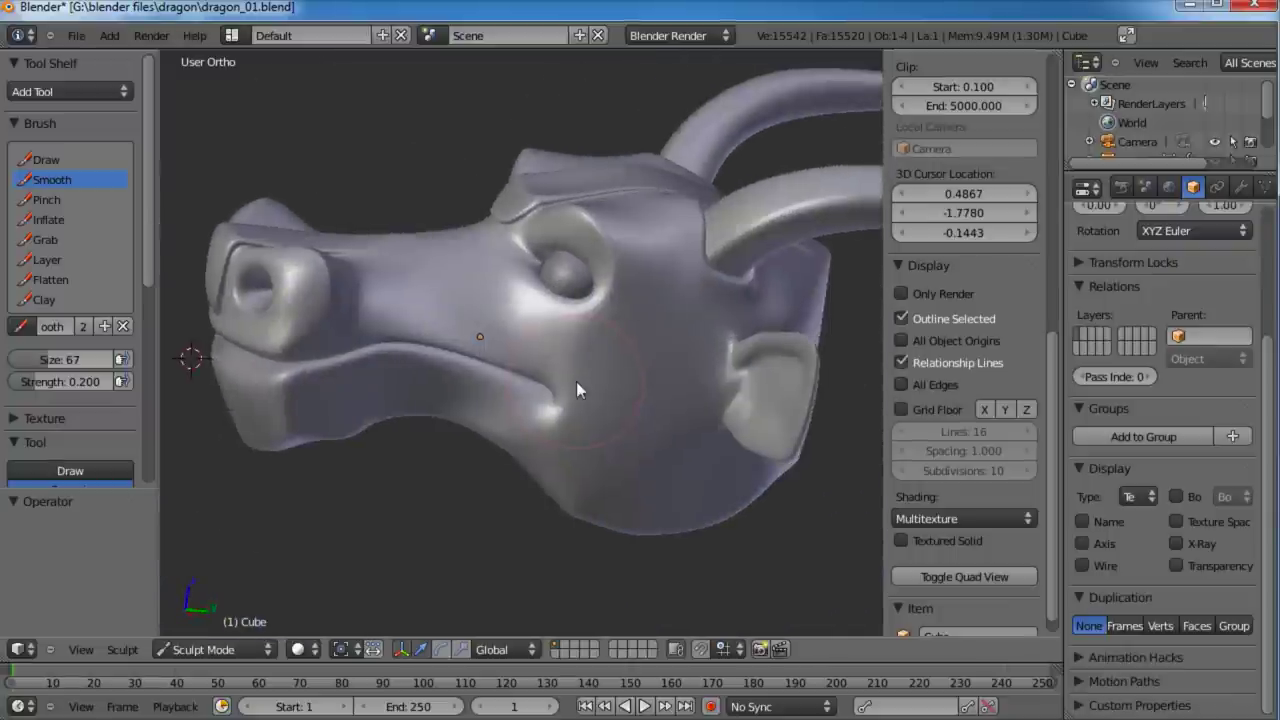
scroll(588, 454, down, 2)
middle_drag(588, 454, 618, 440)
scroll(538, 530, up, 3)
key(Tab)
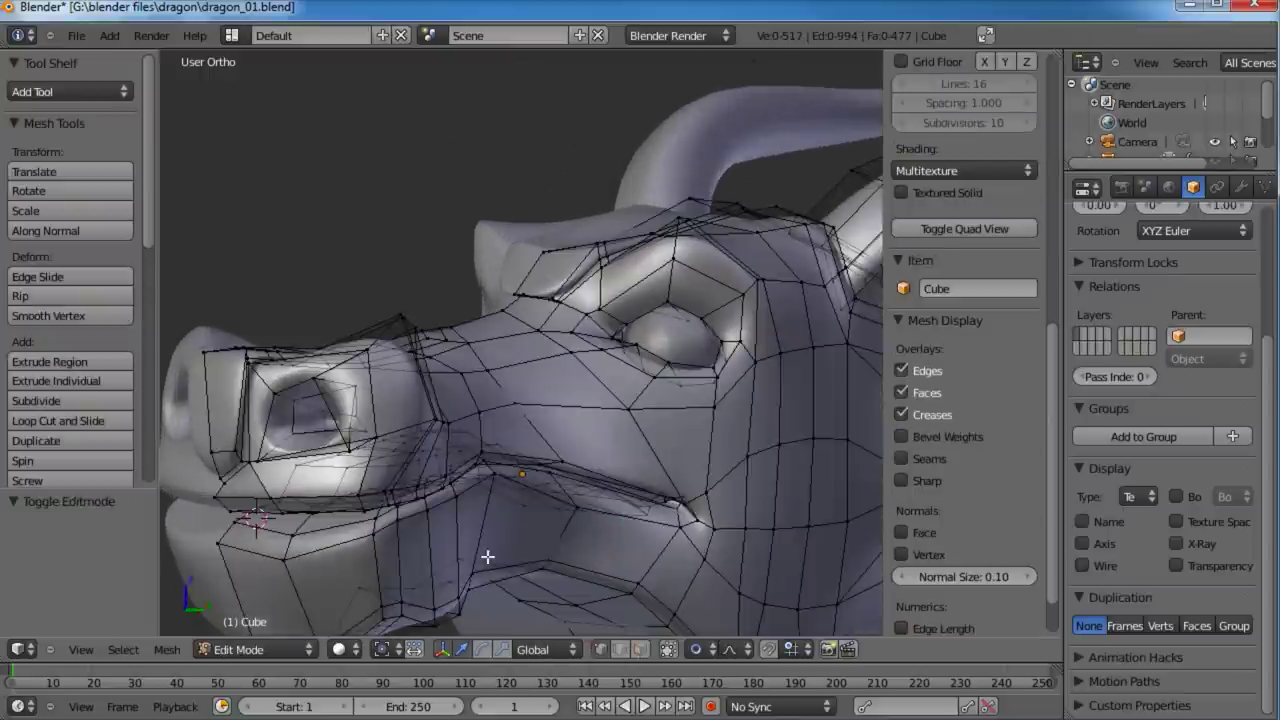
mouse_move(538, 537)
middle_down()
mouse_move(657, 414)
mouse_move(532, 461)
middle_up()
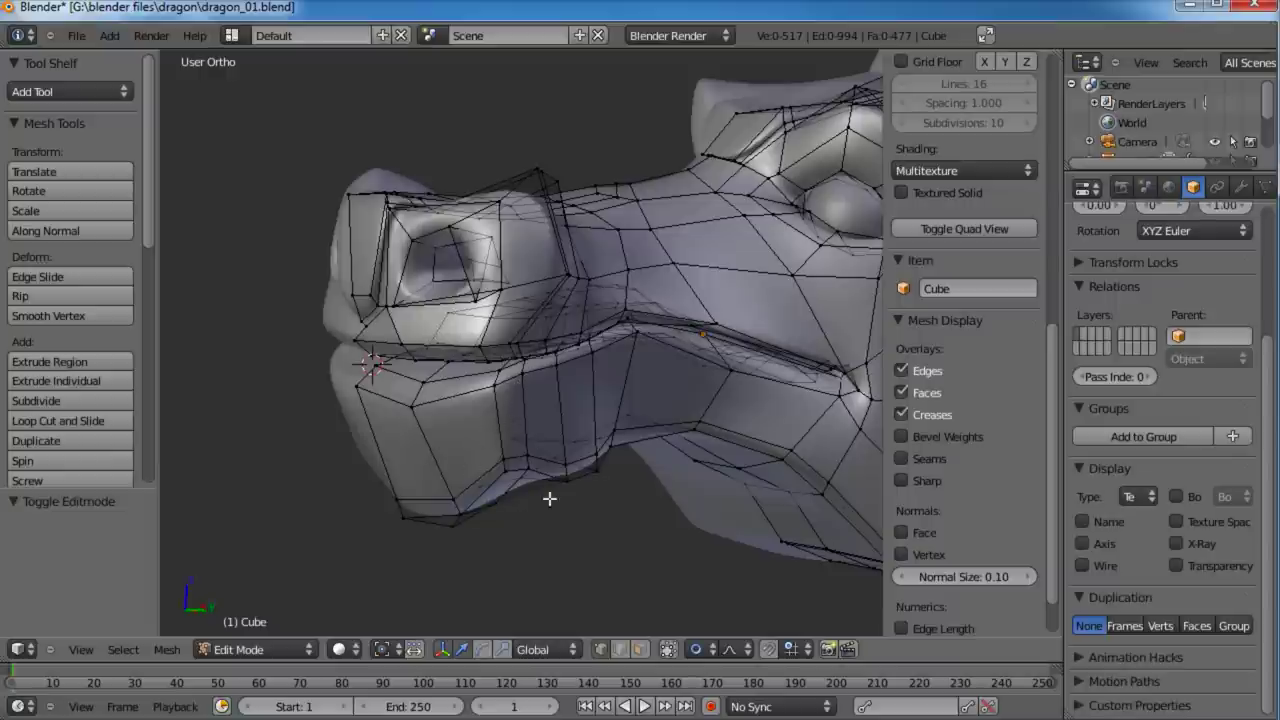
middle_drag(549, 500, 383, 466)
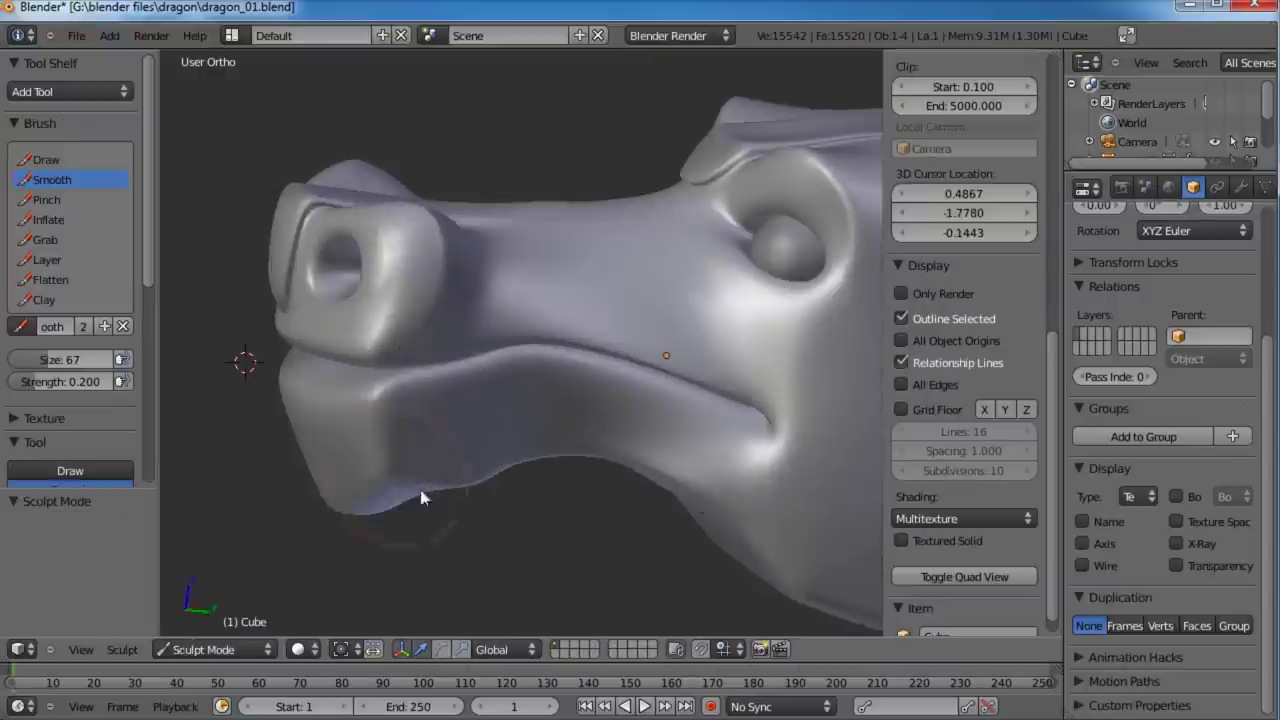
middle_drag(423, 491, 522, 418)
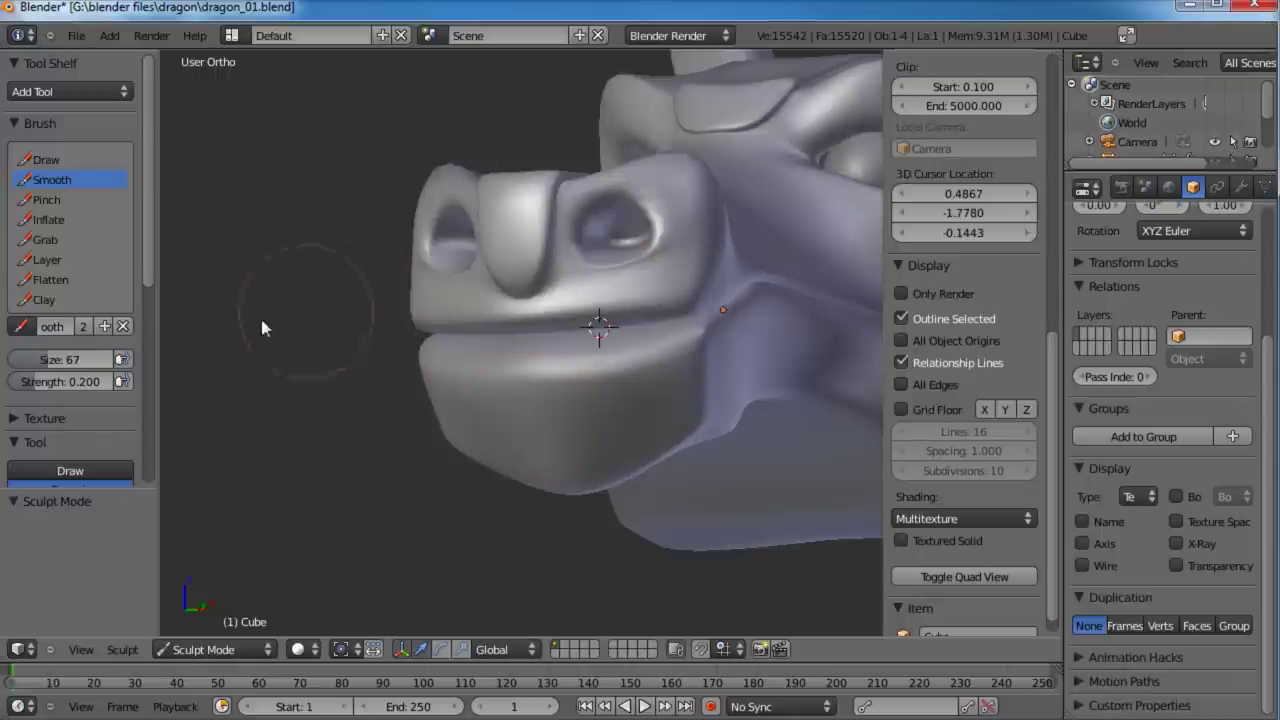
Step: Try to sharpen the front side corner of the lower jaw using the Pinch brush at size 45 and strength 0.386
click(49, 200)
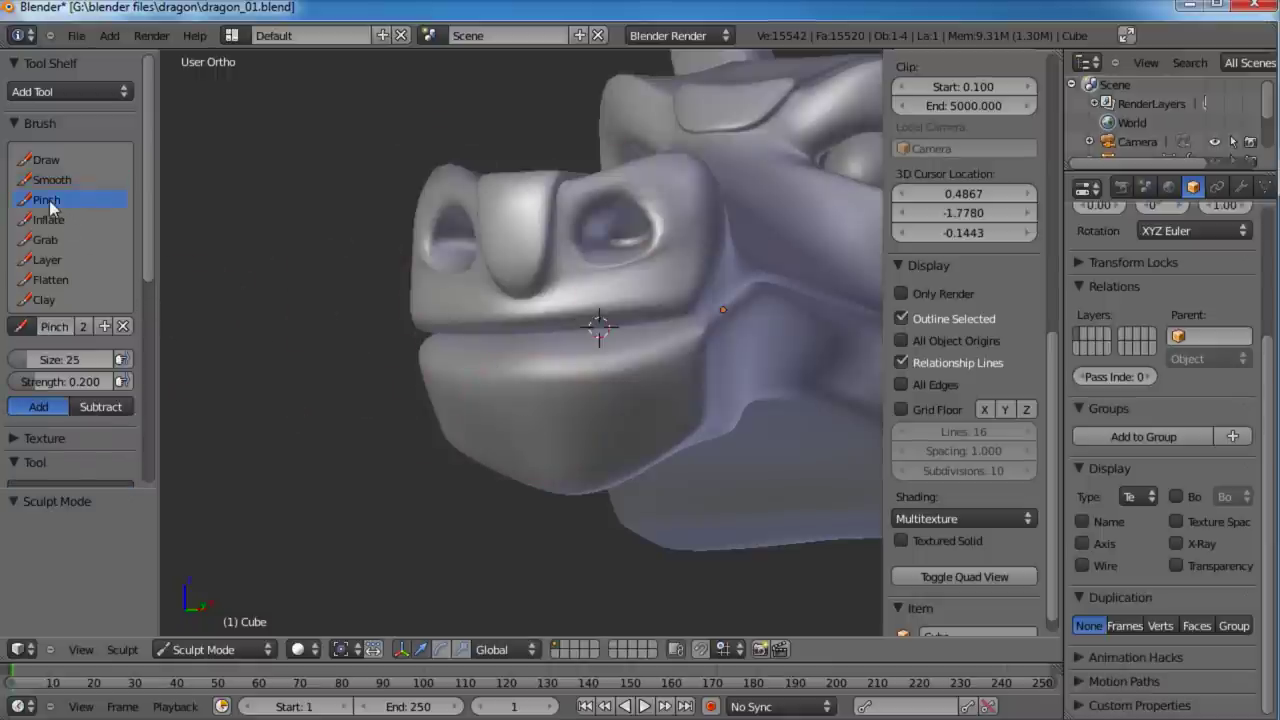
middle_drag(663, 355, 510, 381)
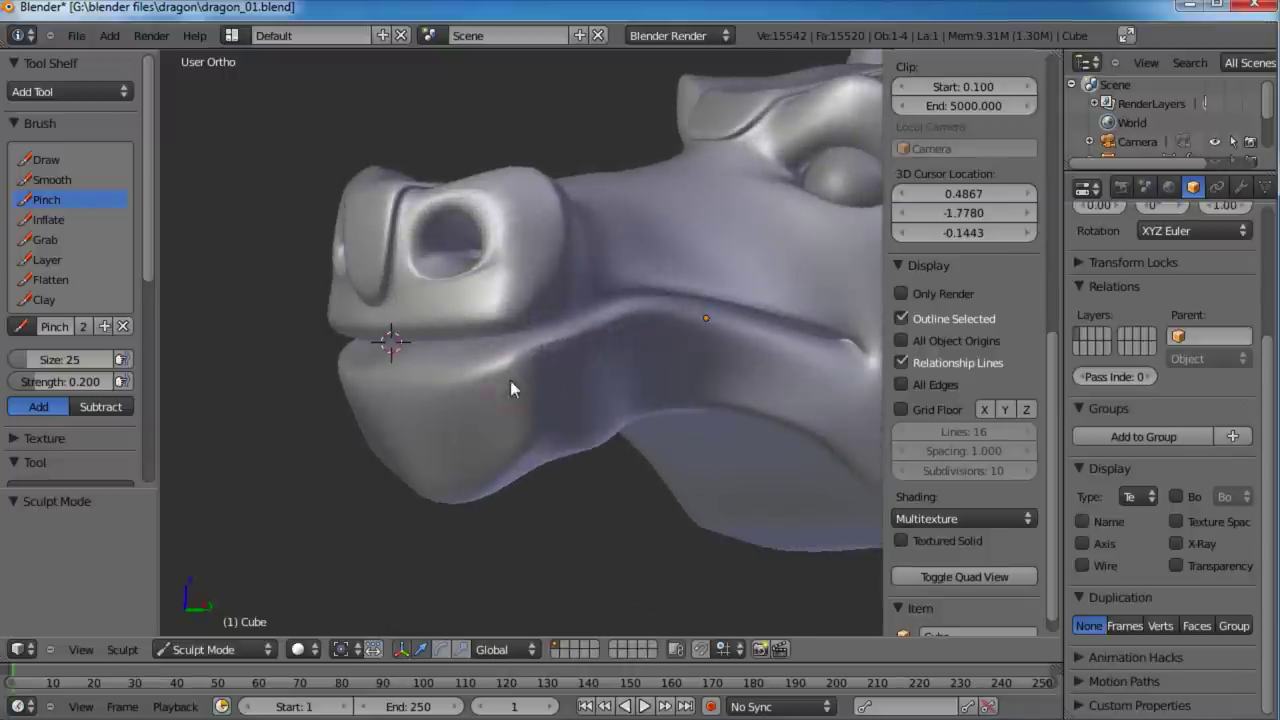
mouse_move(40, 387)
mouse_down()
mouse_move(60, 385)
mouse_move(47, 365)
mouse_up()
drag(525, 373, 529, 383)
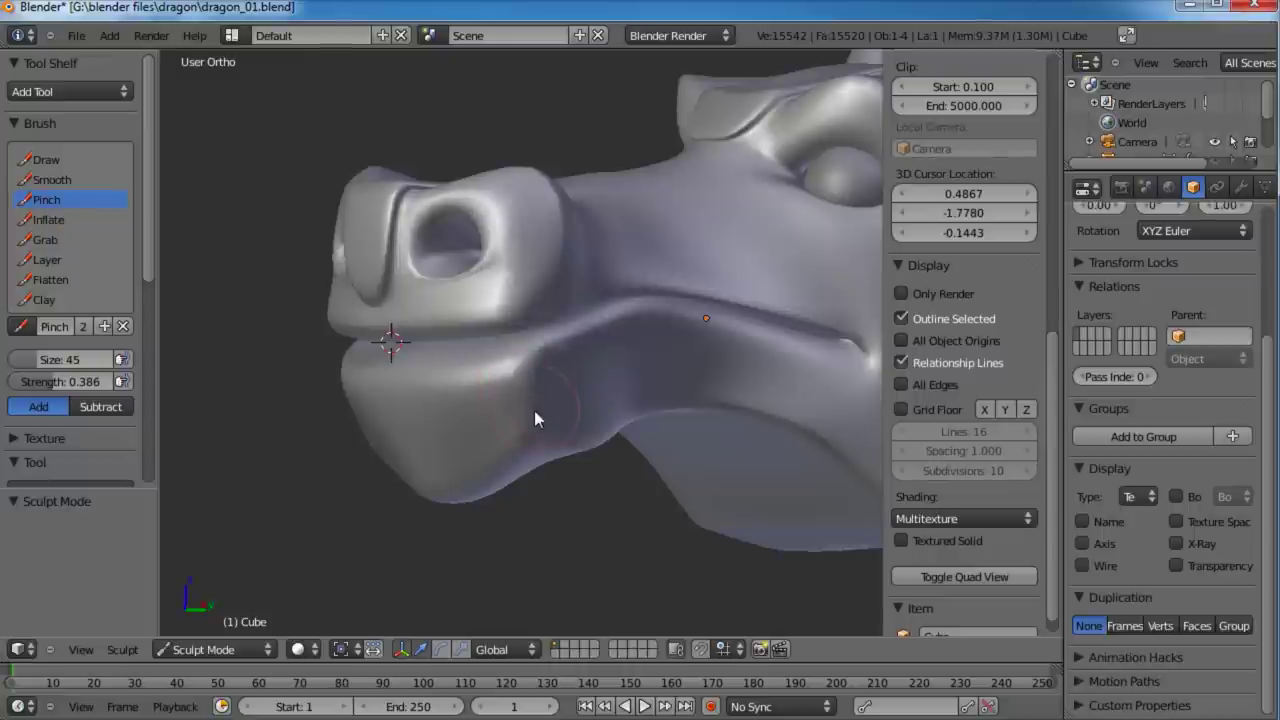
middle_drag(530, 393, 428, 340)
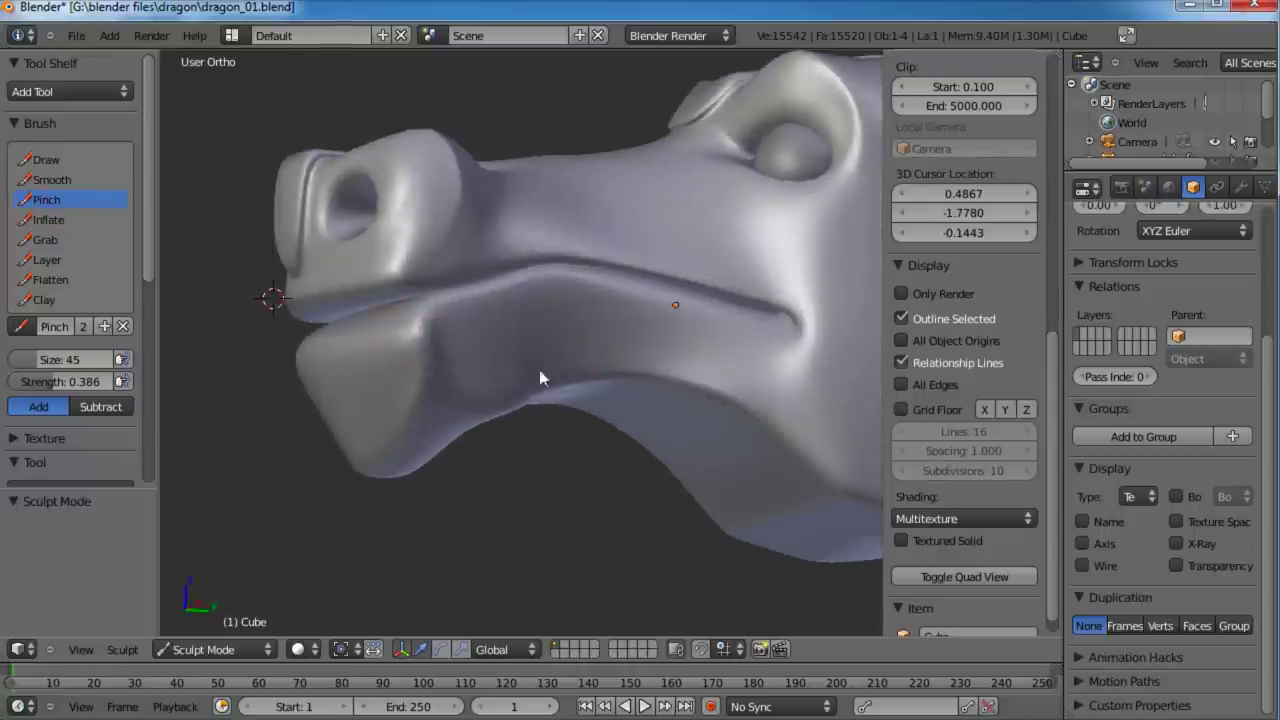
Step: Inspect the lower jaw corner in Edit Mode, undo the last pinching, and return to Sculpt Mode
key(Tab)
scroll(531, 266, up, 4)
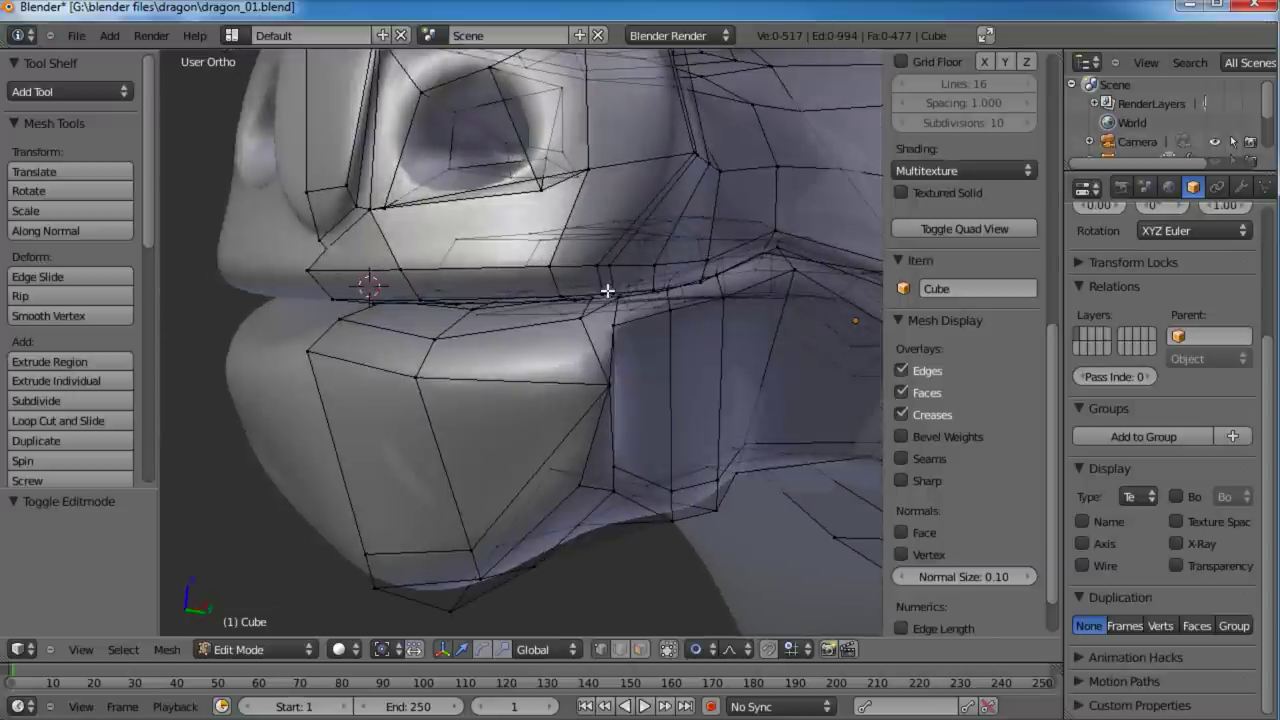
middle_drag(607, 291, 606, 293)
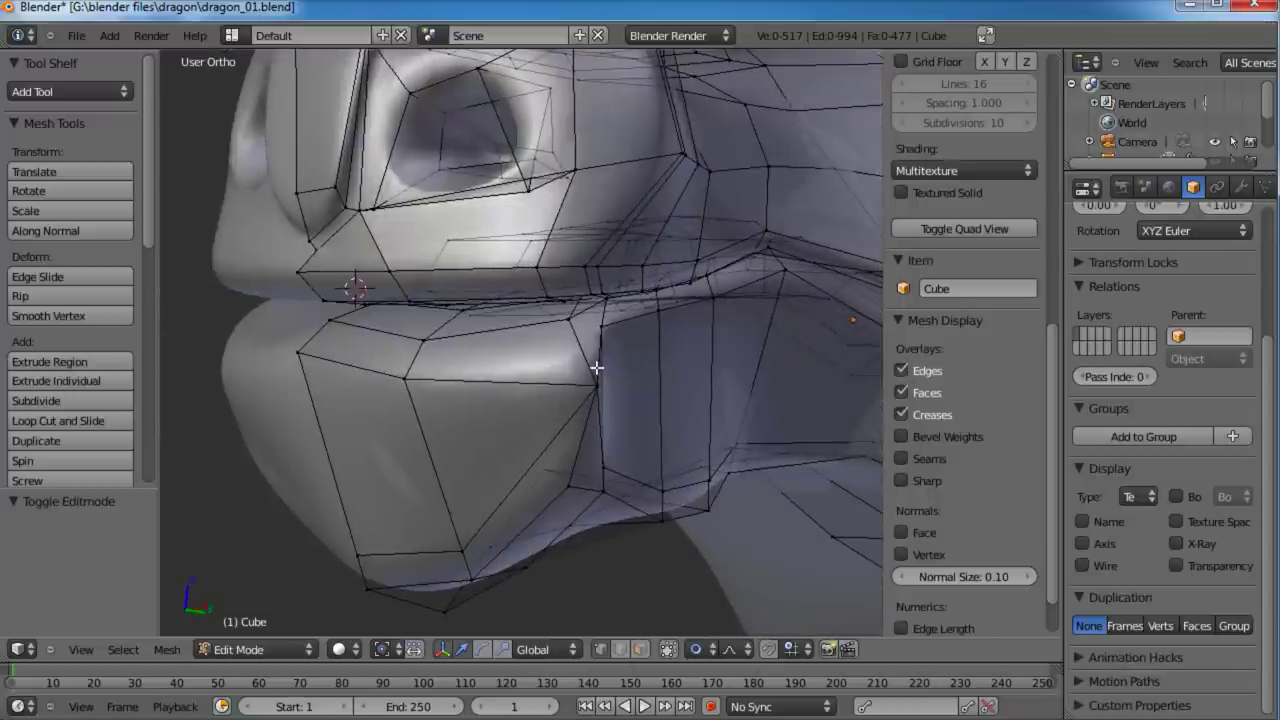
key(ctrl+z)
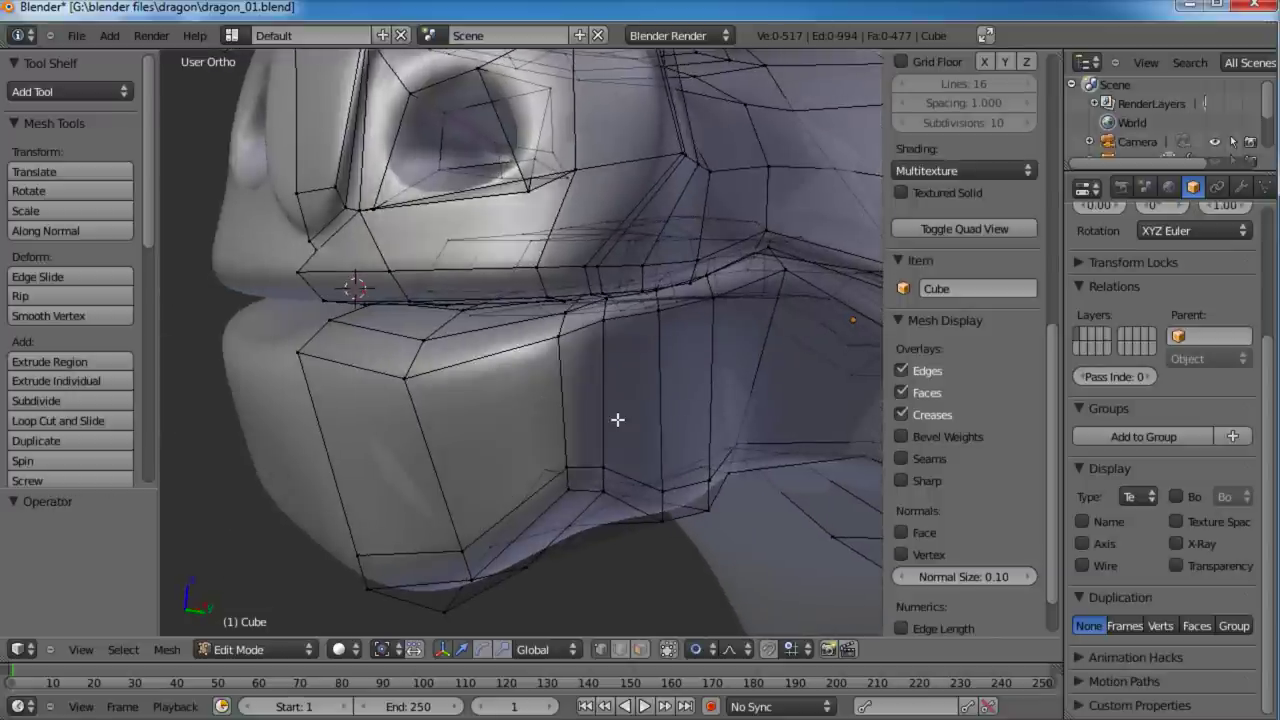
key(Tab)
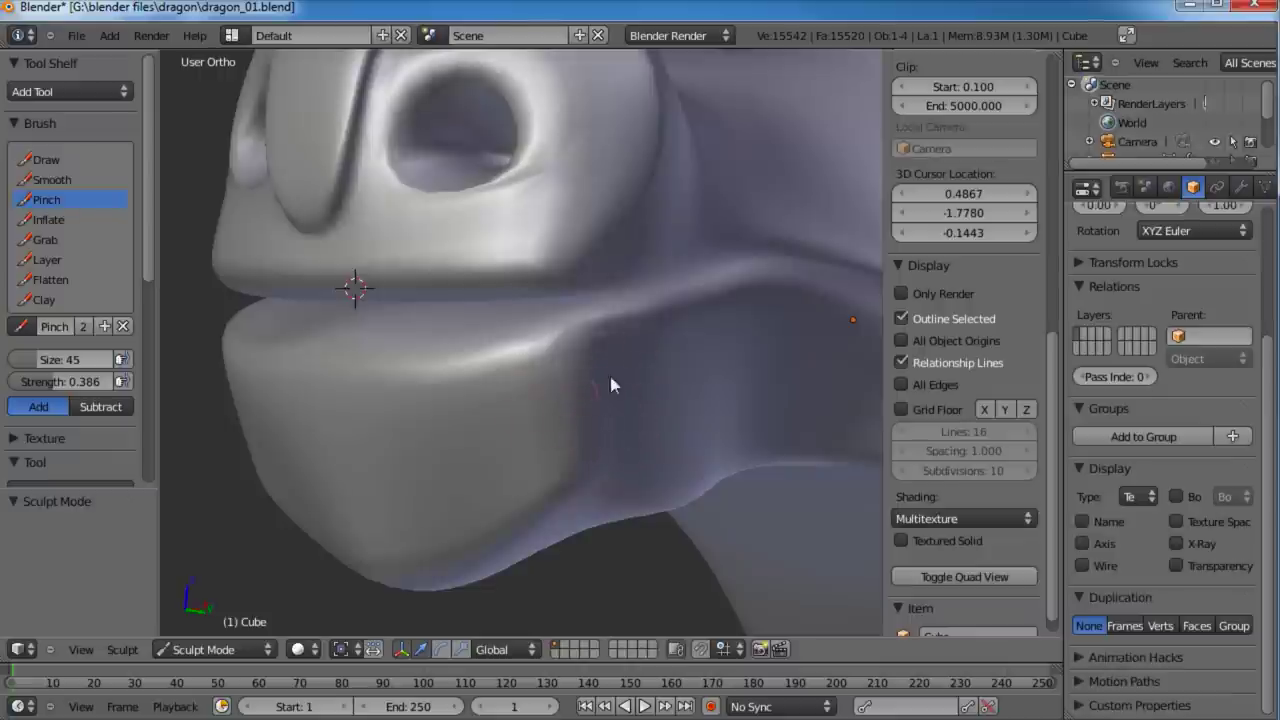
Step: In Edit Mode, move the three-vertex vertical edge behind the lower jaw's front corner by Y -0.060 and Z -0.027
middle_drag(592, 451, 623, 425)
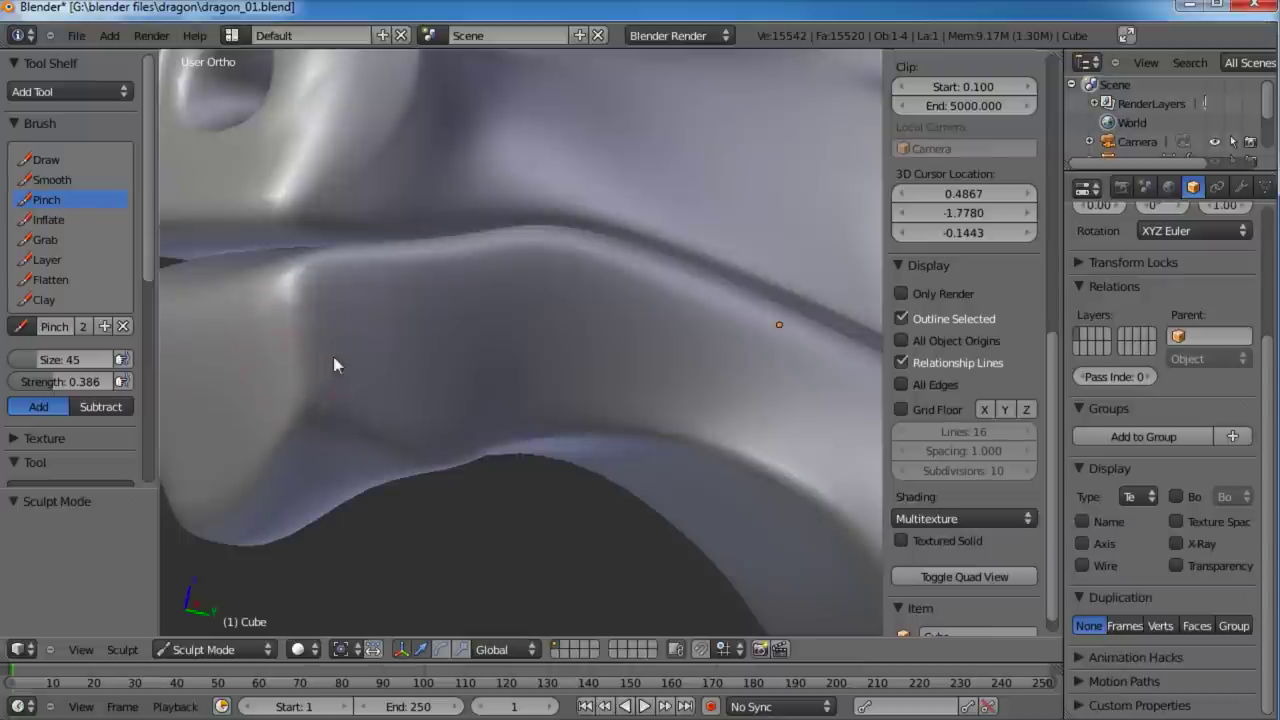
key(Tab)
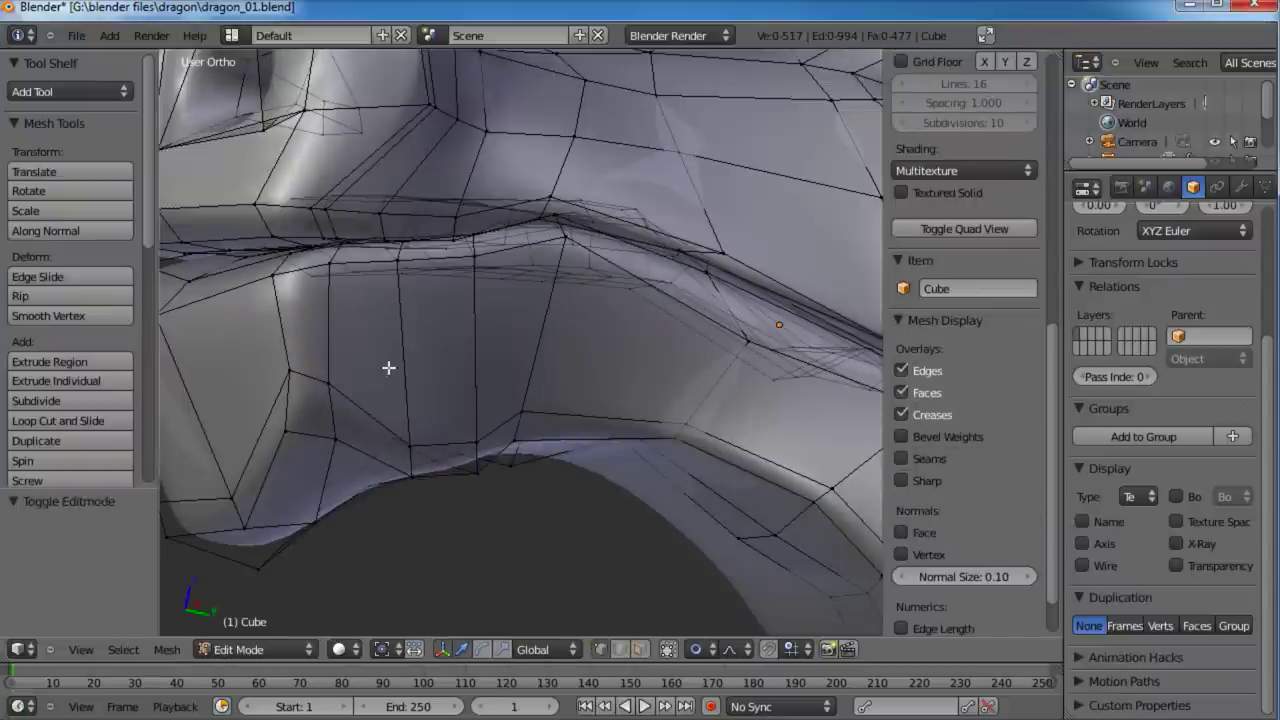
key(Tab)
mouse_move(453, 427)
middle_down()
mouse_move(554, 225)
mouse_move(543, 367)
mouse_move(565, 272)
middle_up()
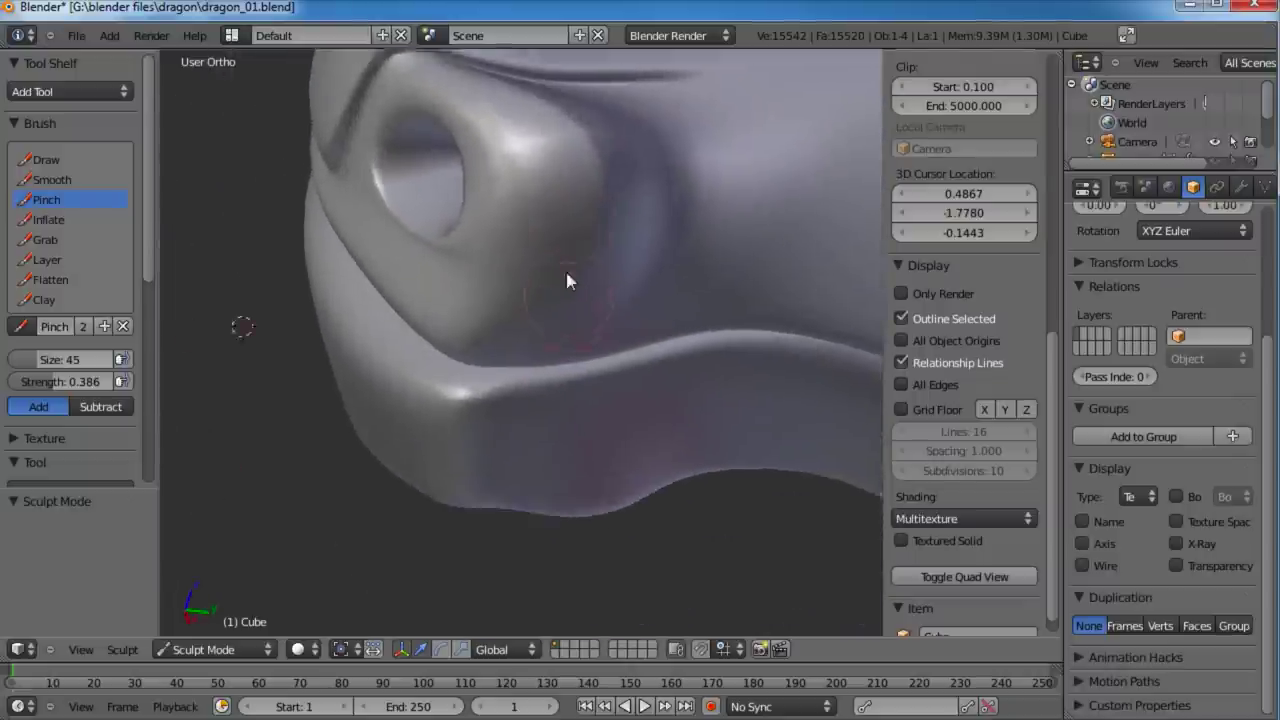
key(Tab)
right_click(494, 369)
shift+right_click(515, 475)
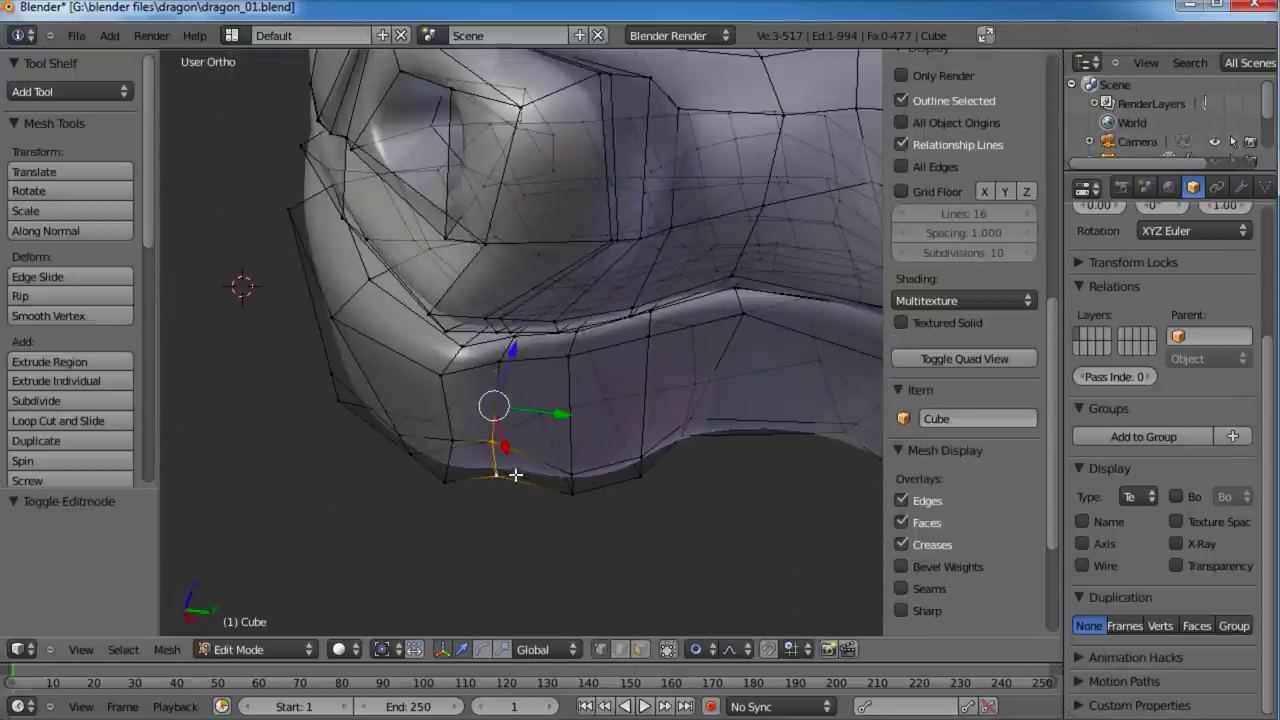
key(g)
right_click(590, 417)
shift+right_click(508, 345)
shift+right_click(499, 358)
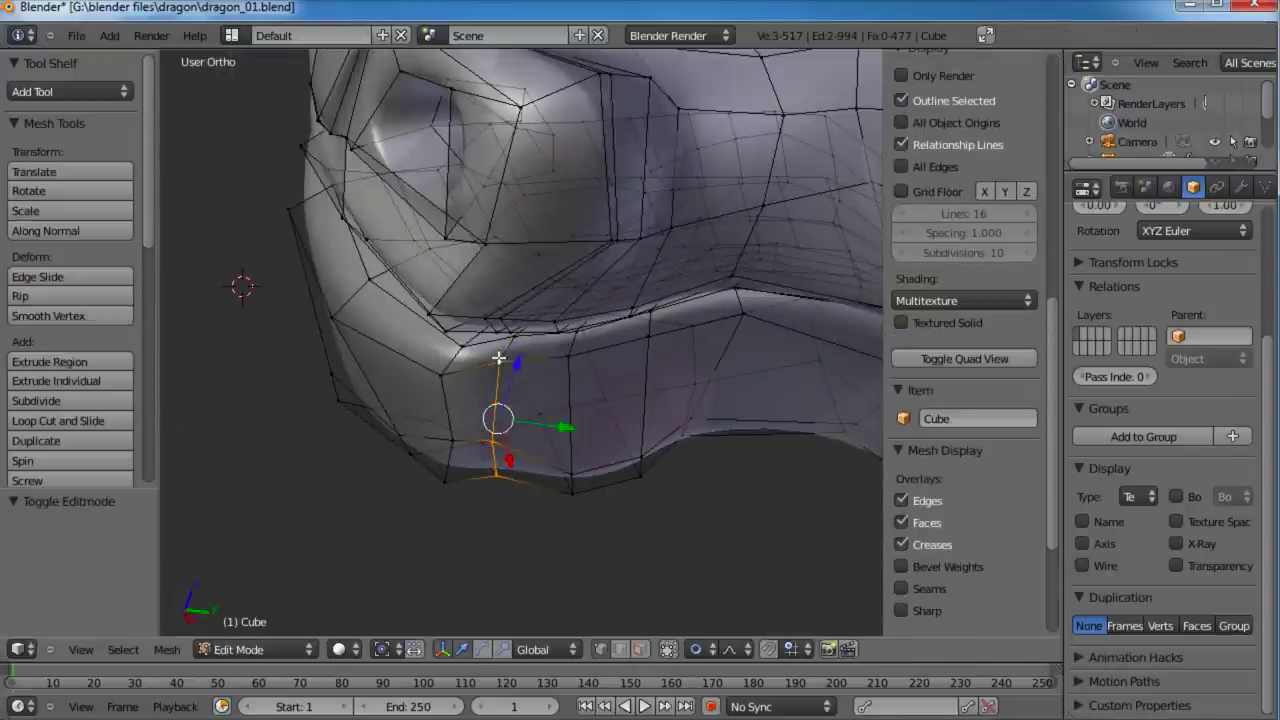
key(g)
click(449, 374)
Step: Nudge the upper and lower vertices of the lower jaw's front corner slightly backward, and check the result in Sculpt Mode
right_click(453, 372)
key(g)
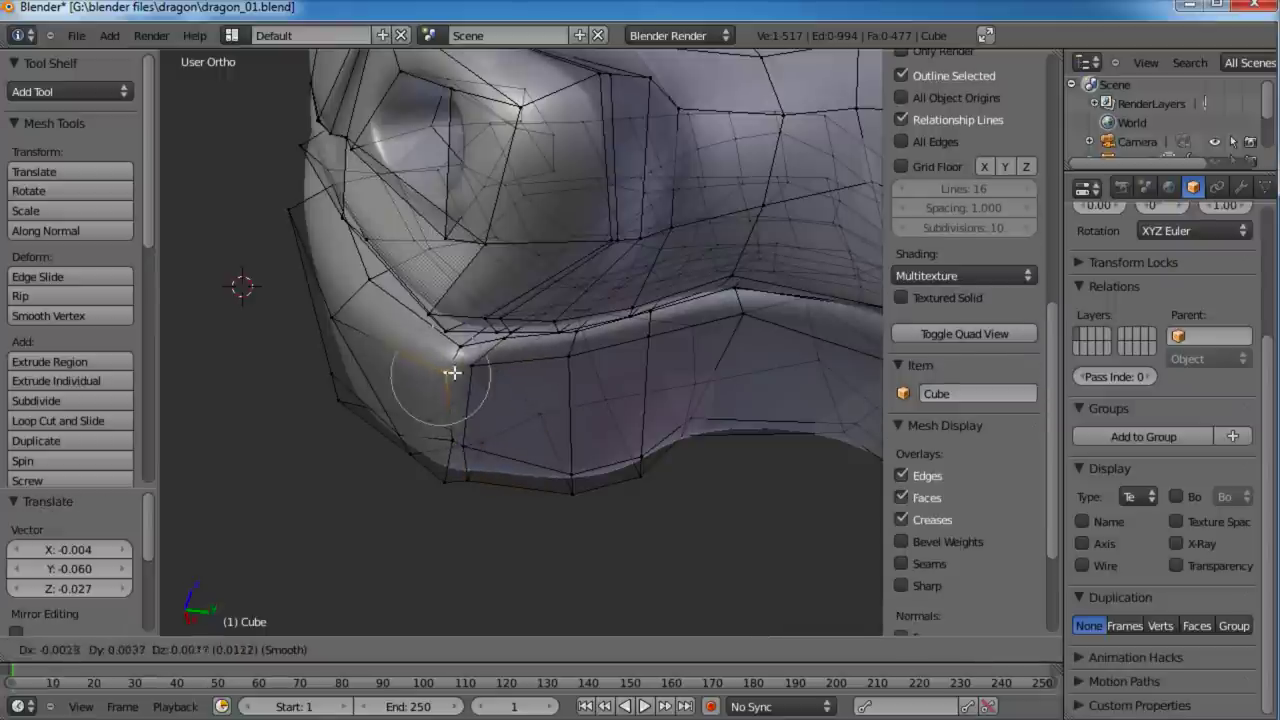
click(457, 373)
right_click(446, 483)
key(g)
click(462, 476)
scroll(548, 348, down, 1)
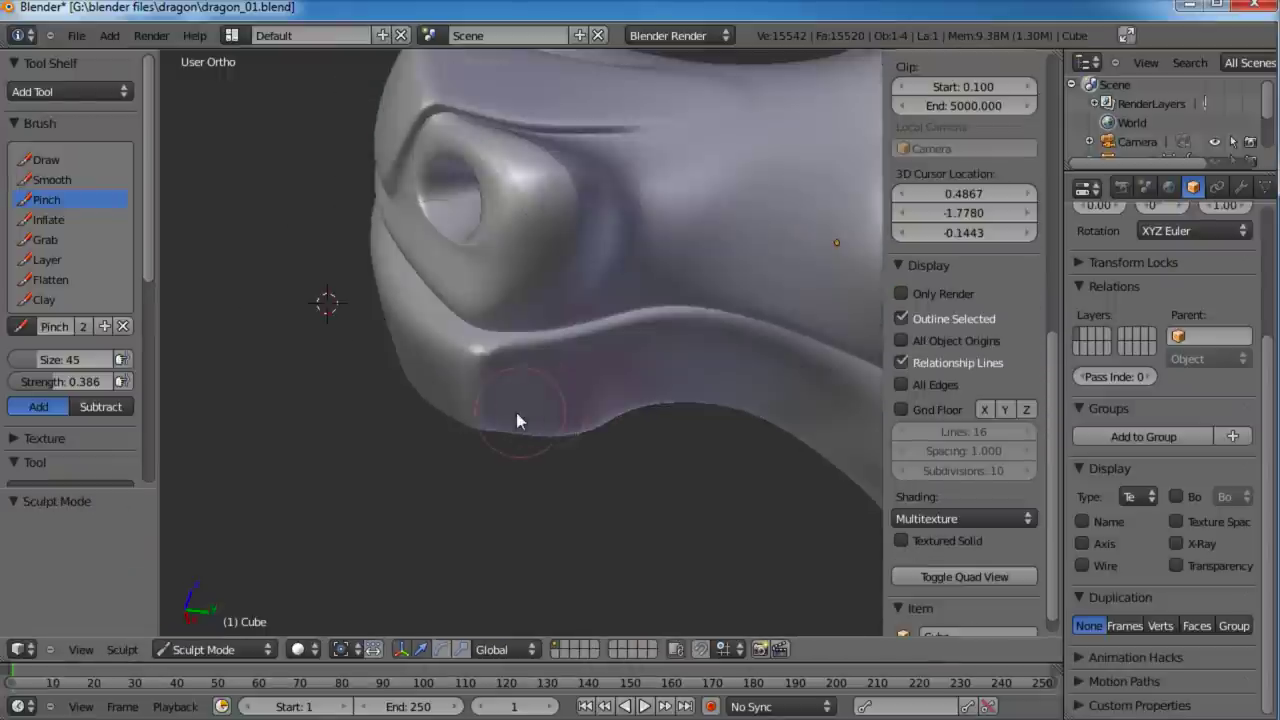
middle_drag(517, 420, 617, 214)
scroll(617, 214, down, 4)
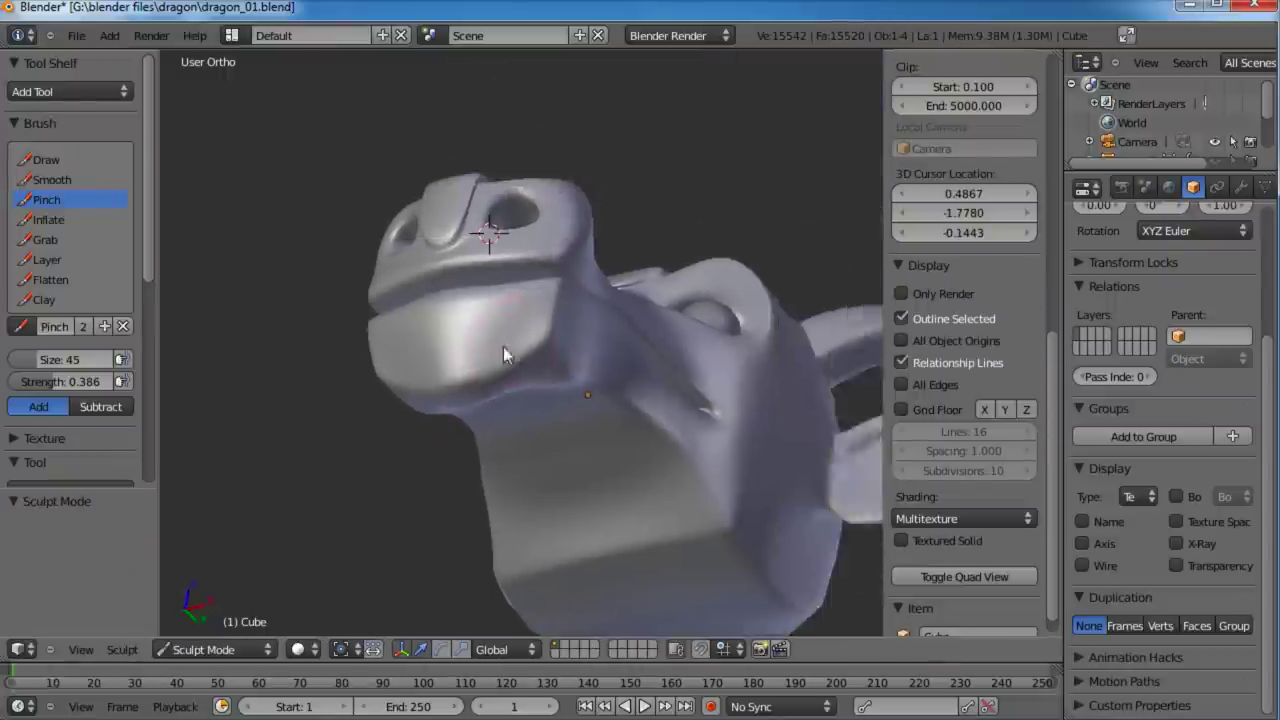
middle_drag(503, 346, 535, 521)
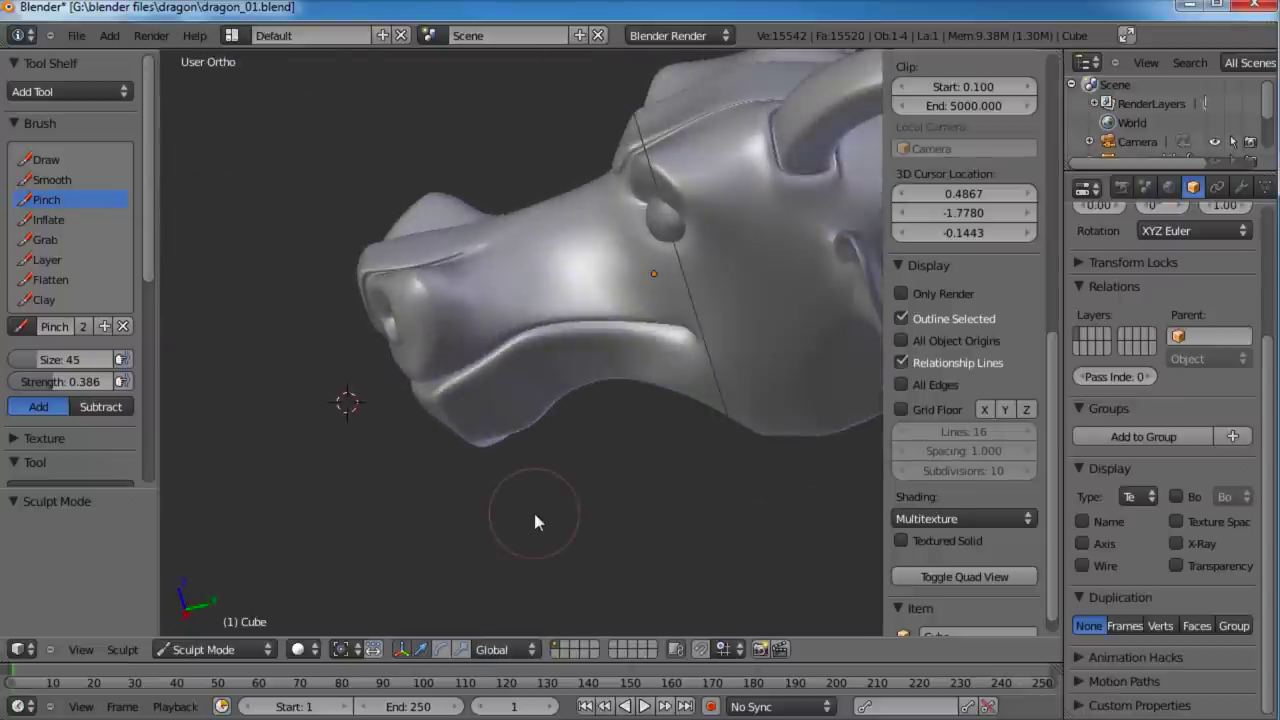
Step: In the right orthographic view, select the front chin section of the lower jaw in Edit Mode, including its upper lip-edge vertices
key(KP_3)
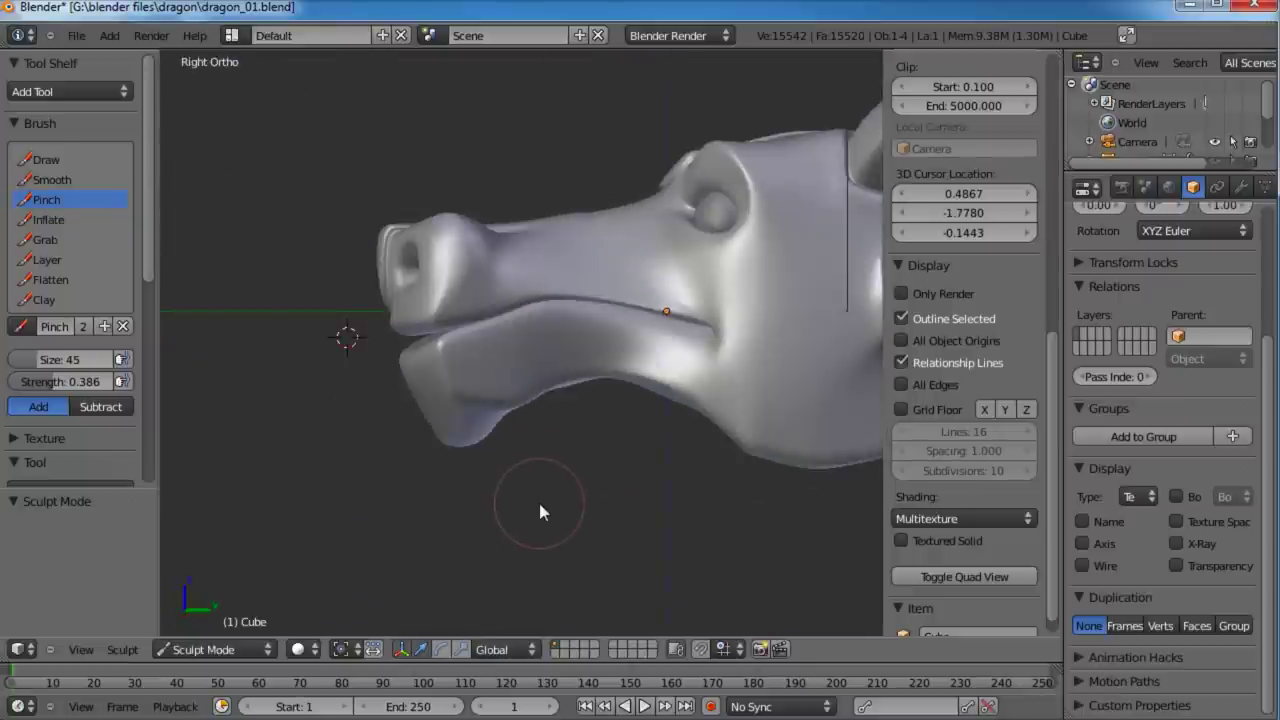
scroll(538, 499, up, 3)
key(Tab)
key(a)
key(a)
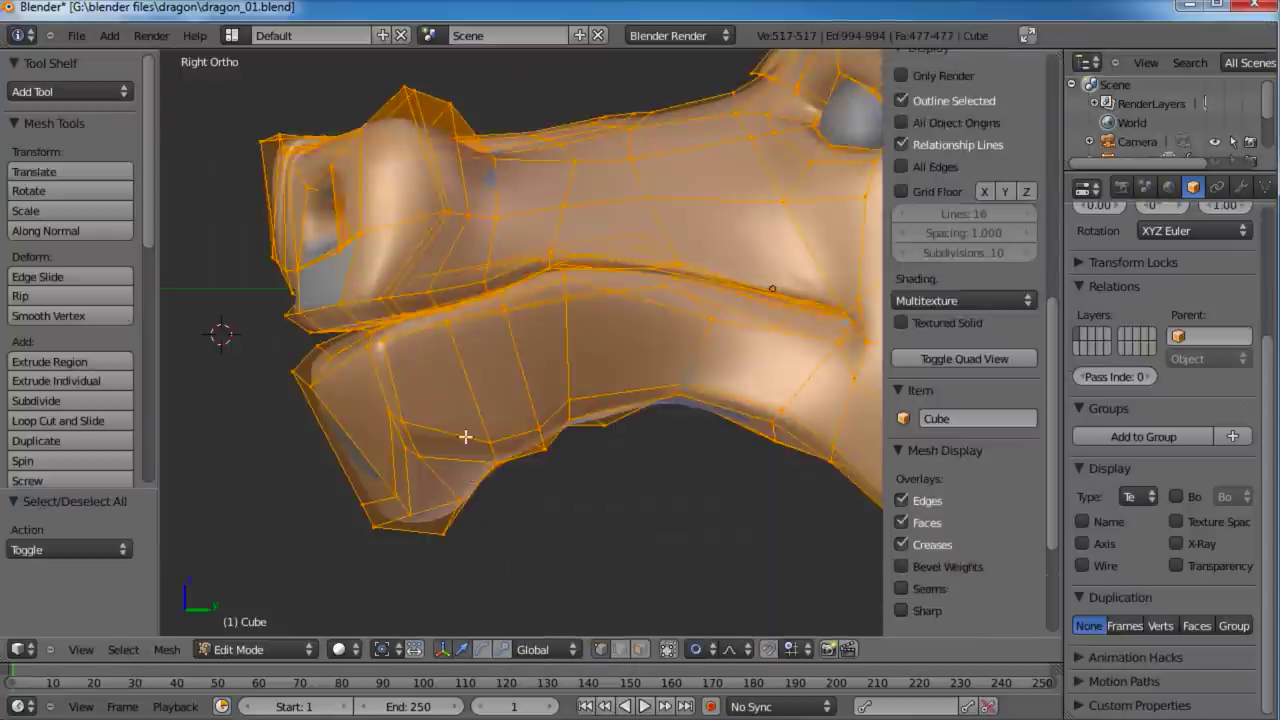
key(b)
drag(474, 400, 318, 576)
key(shift+b)
drag(362, 430, 287, 344)
shift+right_click(653, 397)
shift+right_click(614, 408)
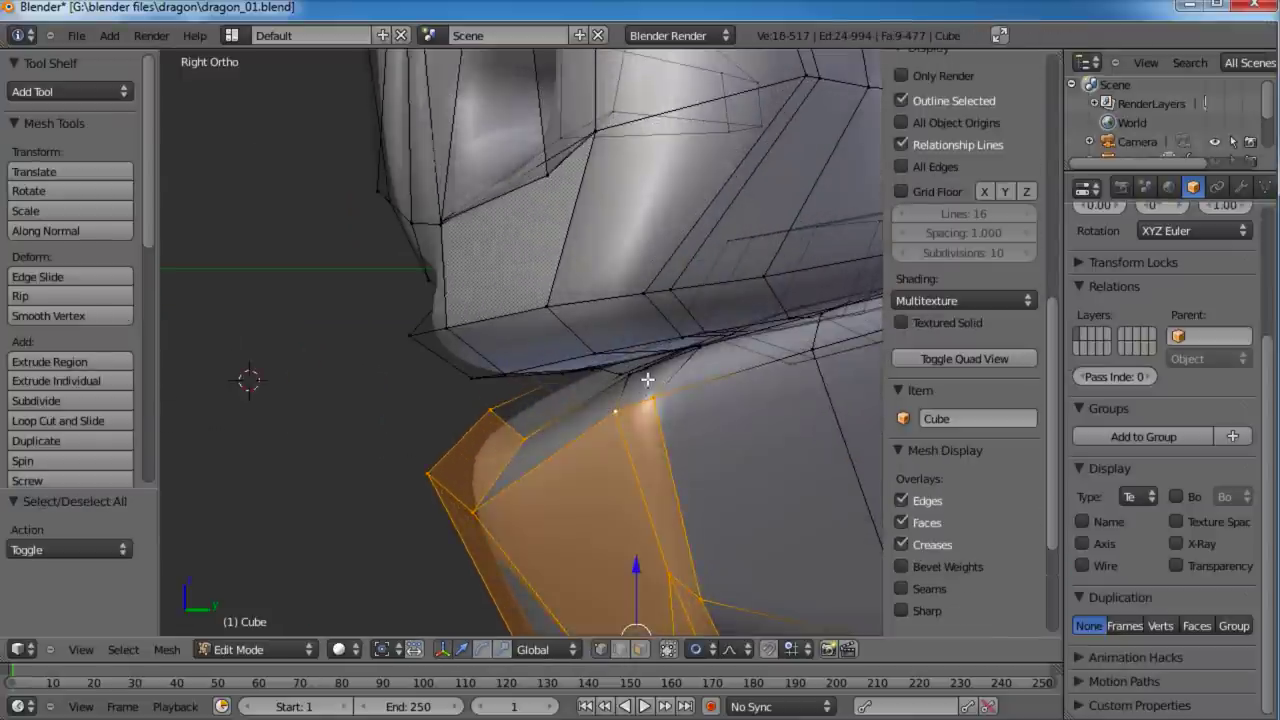
shift+right_click(628, 374)
shift+right_click(700, 348)
Step: Move the selected chin section forward, rotate it 8.522° about X, raise it toward the upper lip, and return to Sculpt Mode
scroll(651, 471, down, 5)
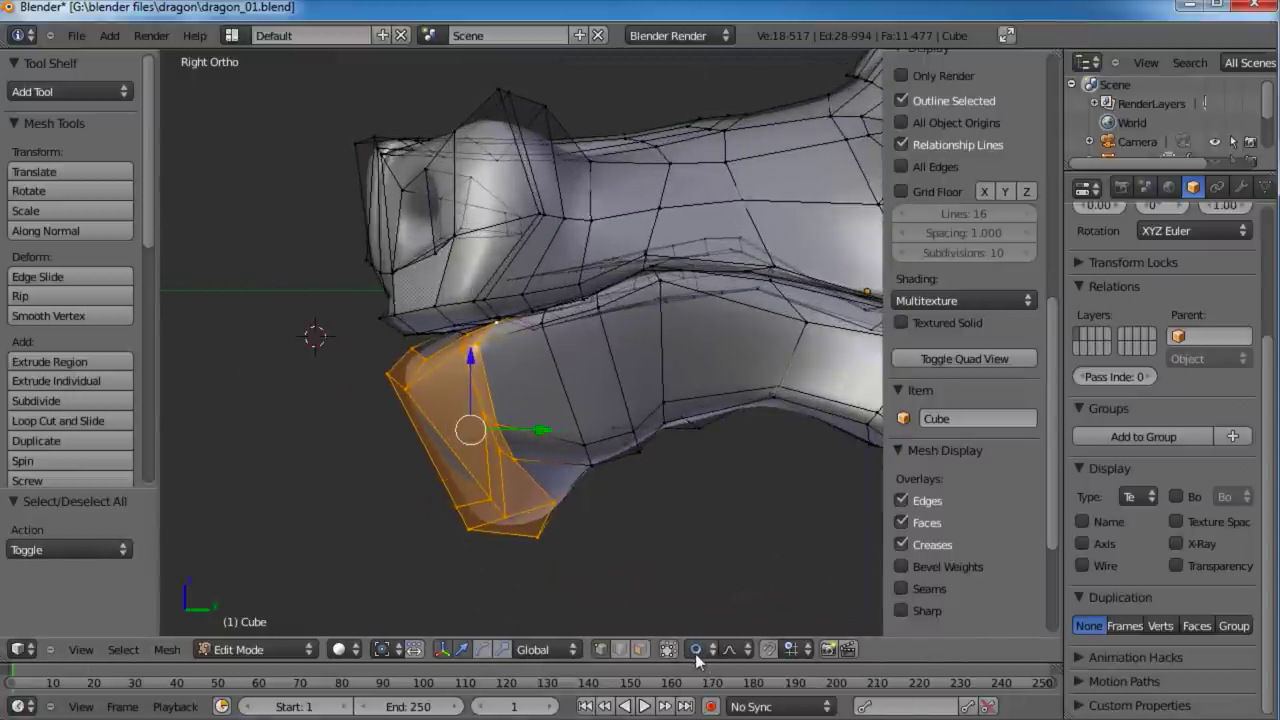
shift+middle_drag(617, 411, 549, 450)
key(g)
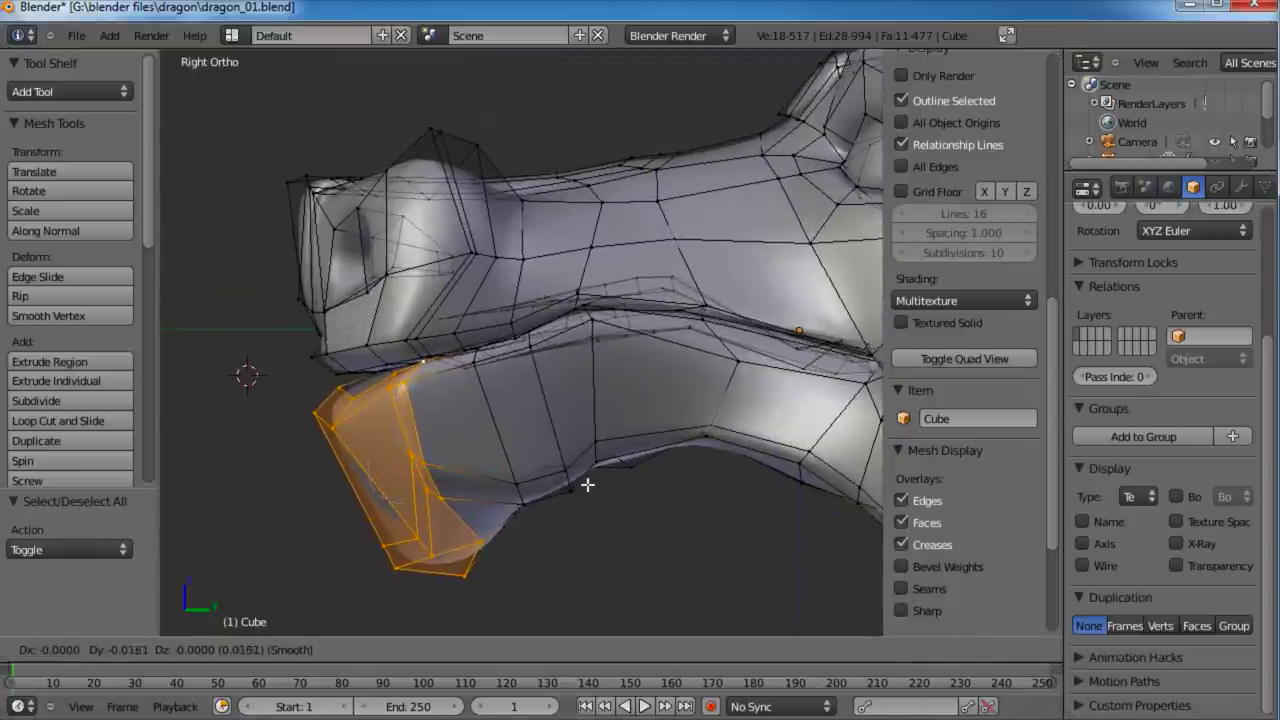
click(566, 488)
key(r)
click(617, 465)
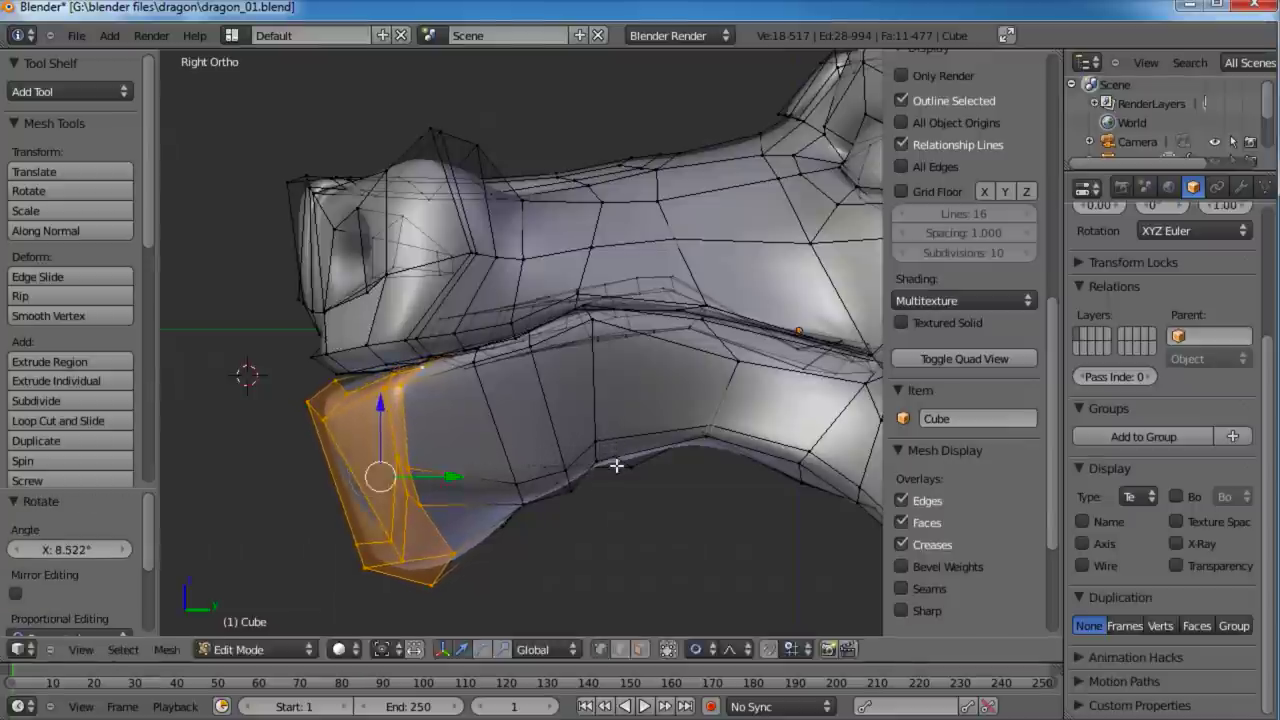
key(g)
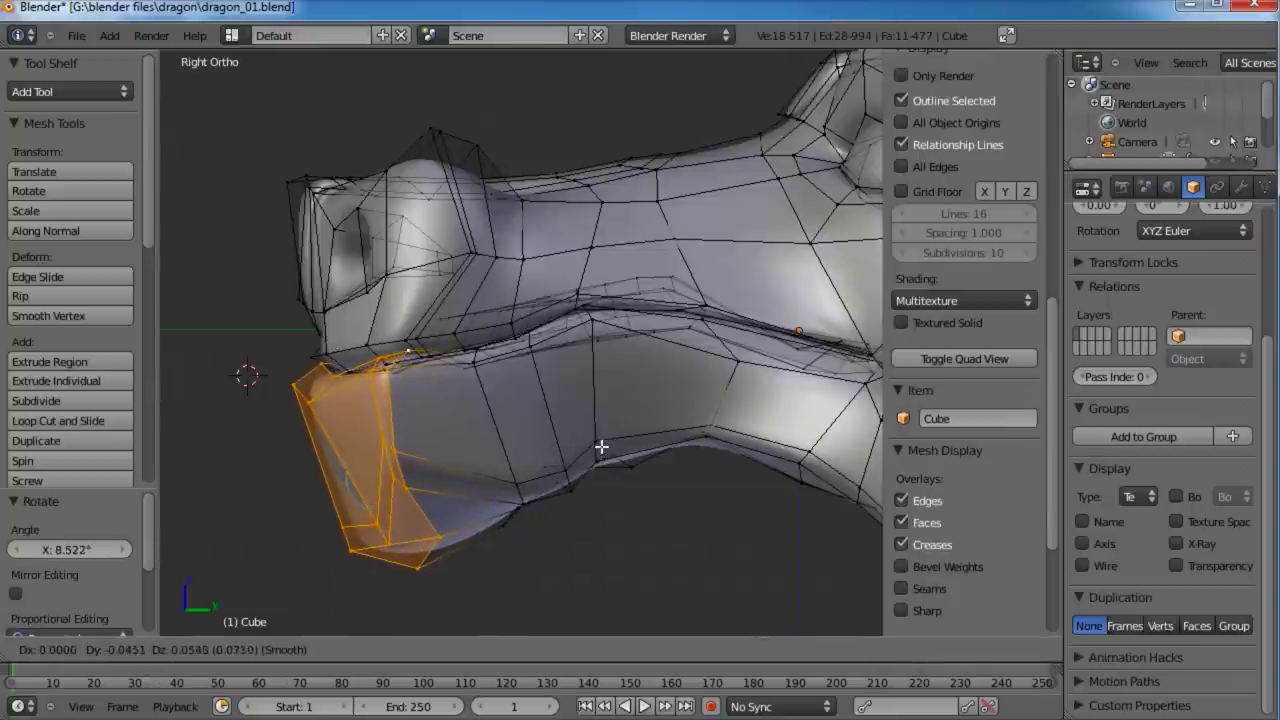
click(583, 443)
scroll(503, 428, down, 1)
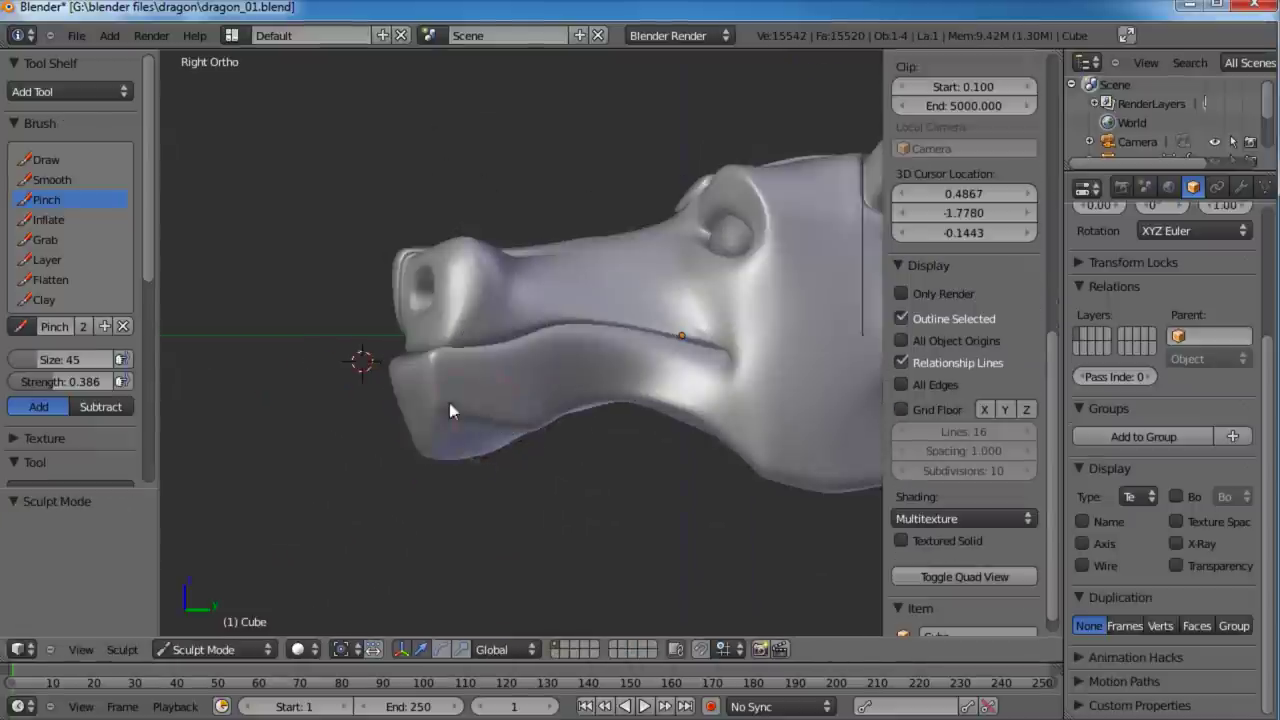
Step: Even out the underside of the chin and lower jaw with the Flatten brush at size 25 and strength 0.200
mouse_move(449, 406)
middle_down()
mouse_move(626, 374)
mouse_move(638, 463)
mouse_move(503, 456)
mouse_move(614, 428)
mouse_move(606, 508)
mouse_move(465, 535)
mouse_move(529, 550)
mouse_move(633, 337)
mouse_move(551, 304)
mouse_move(527, 245)
mouse_move(477, 257)
mouse_move(449, 294)
mouse_move(603, 309)
mouse_move(555, 367)
middle_up()
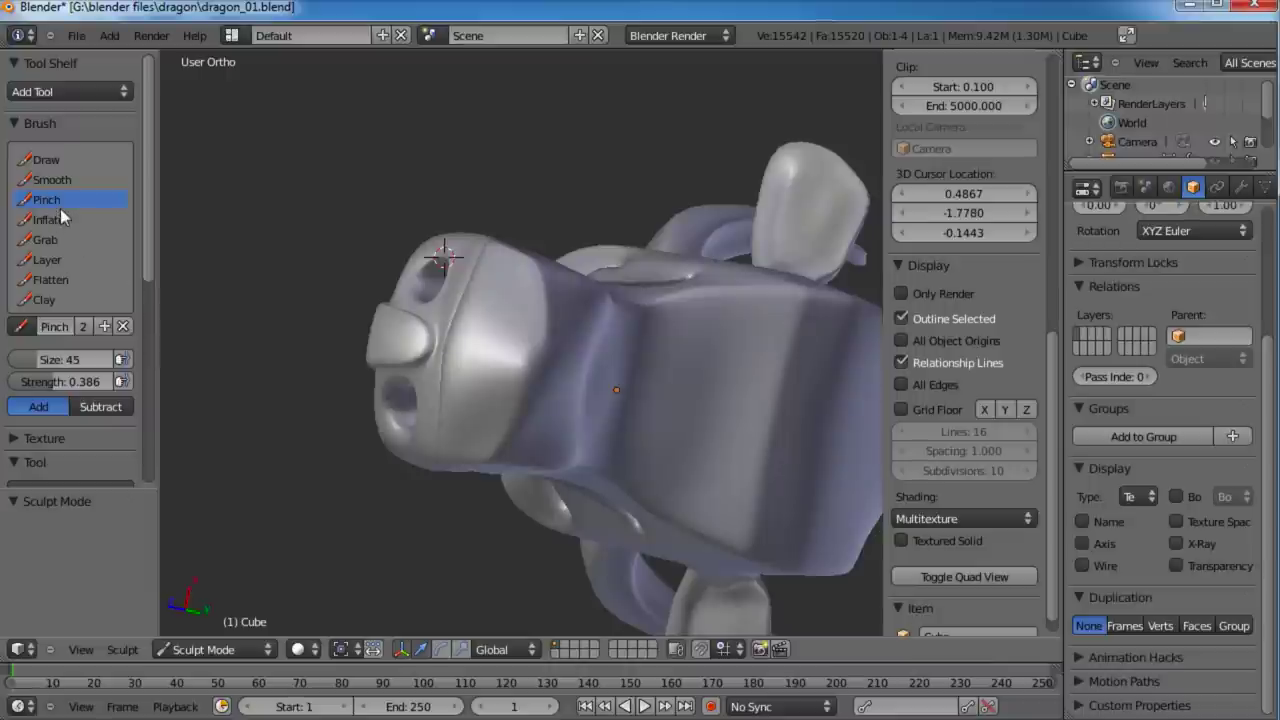
click(52, 280)
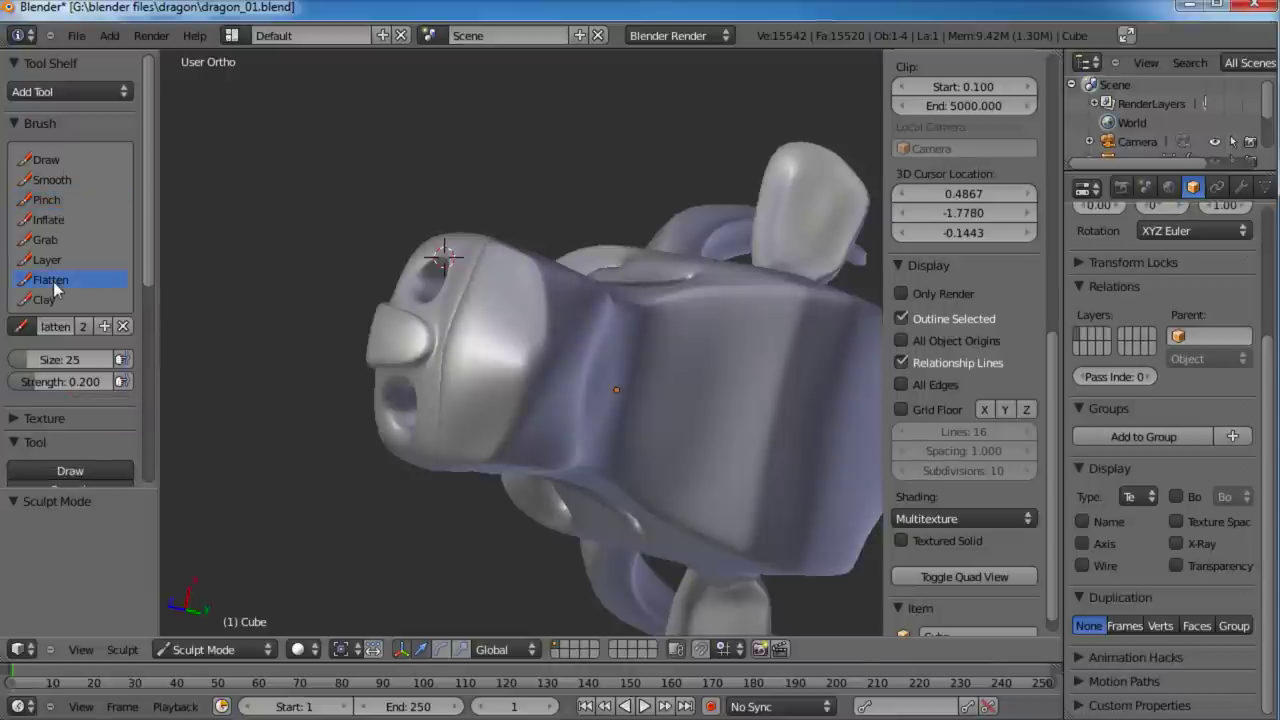
middle_drag(582, 260, 559, 347)
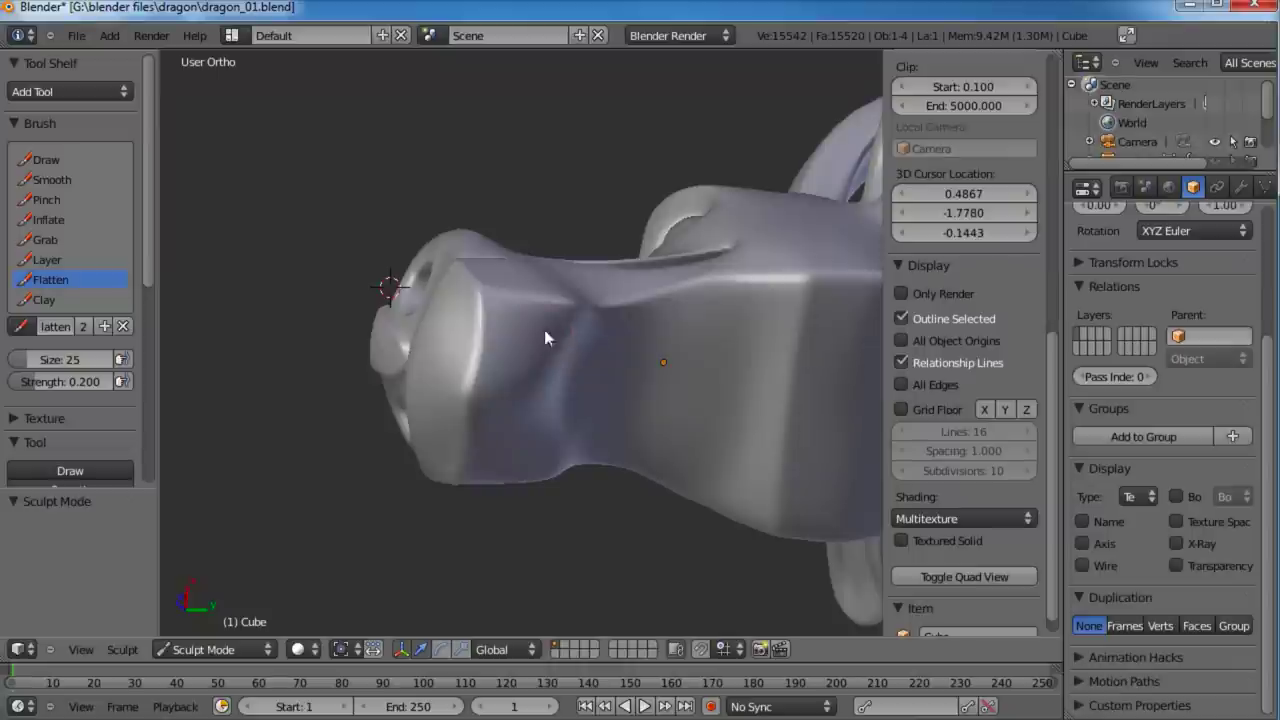
drag(565, 317, 478, 430)
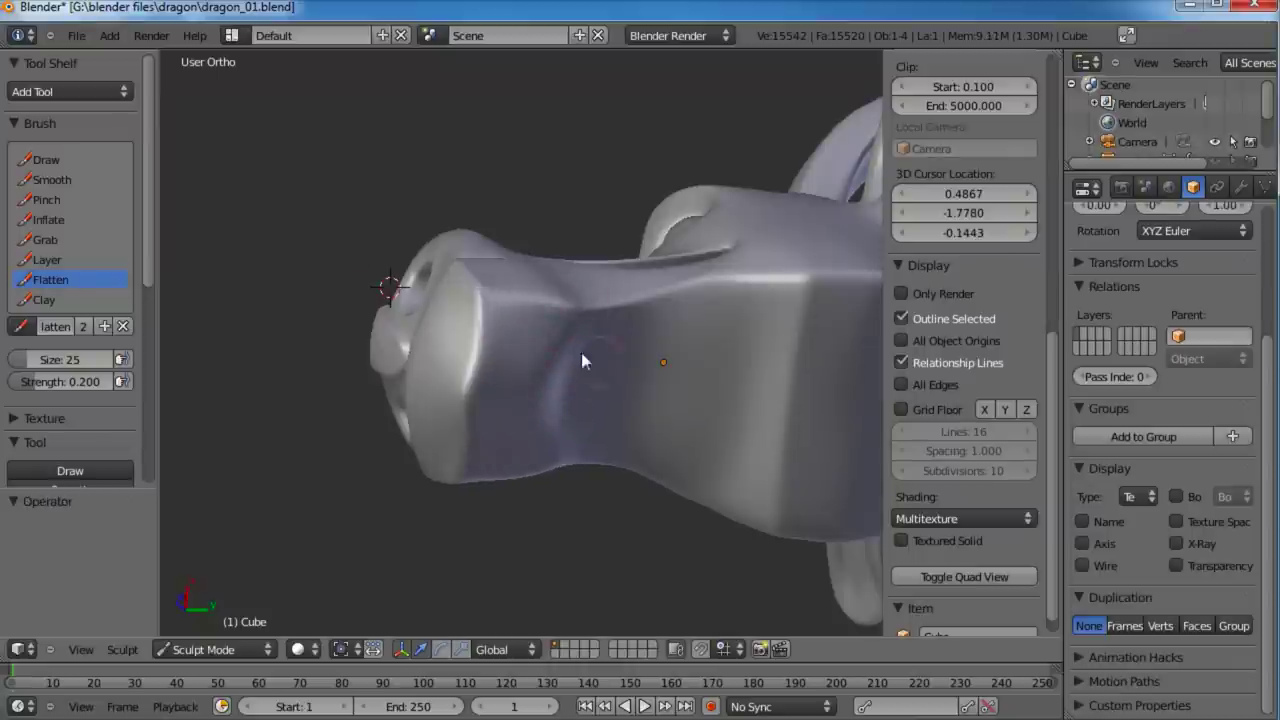
middle_drag(581, 352, 461, 306)
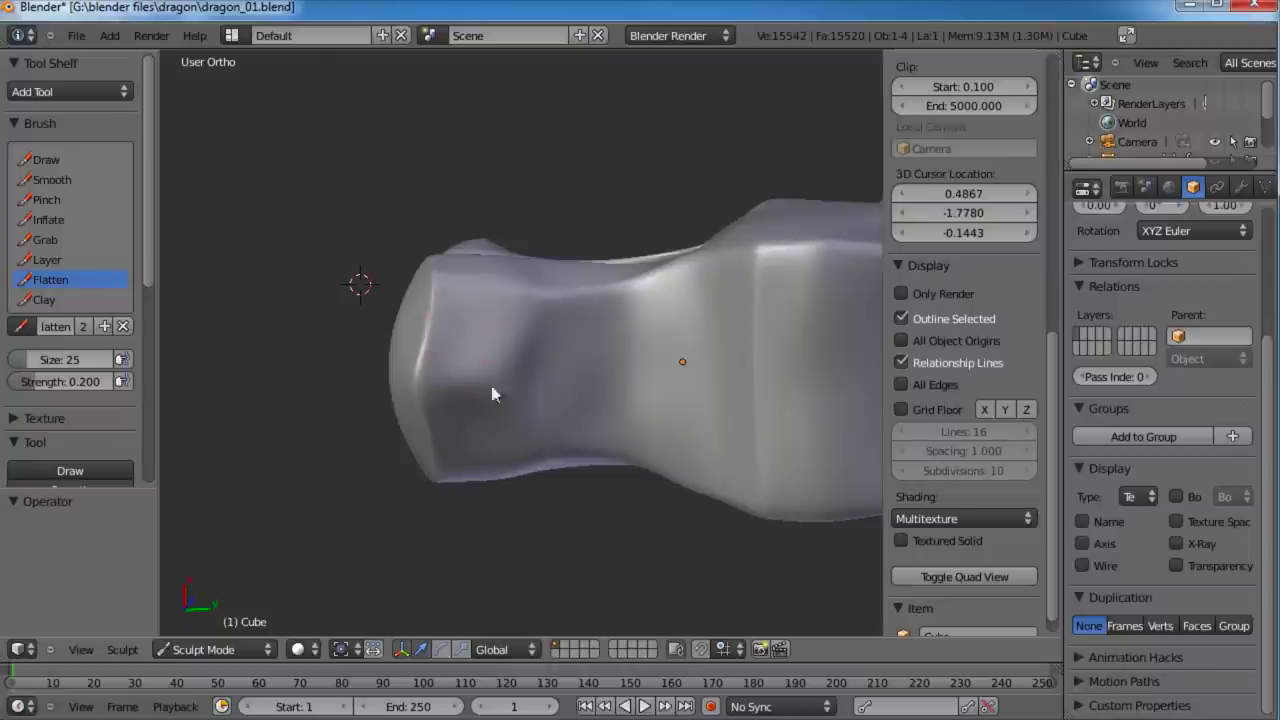
drag(491, 386, 514, 362)
Step: Sharpen the nostril ridges and the edges of the lower jaw with the Pinch brush at size 45 and strength 0.386
middle_drag(446, 444, 556, 398)
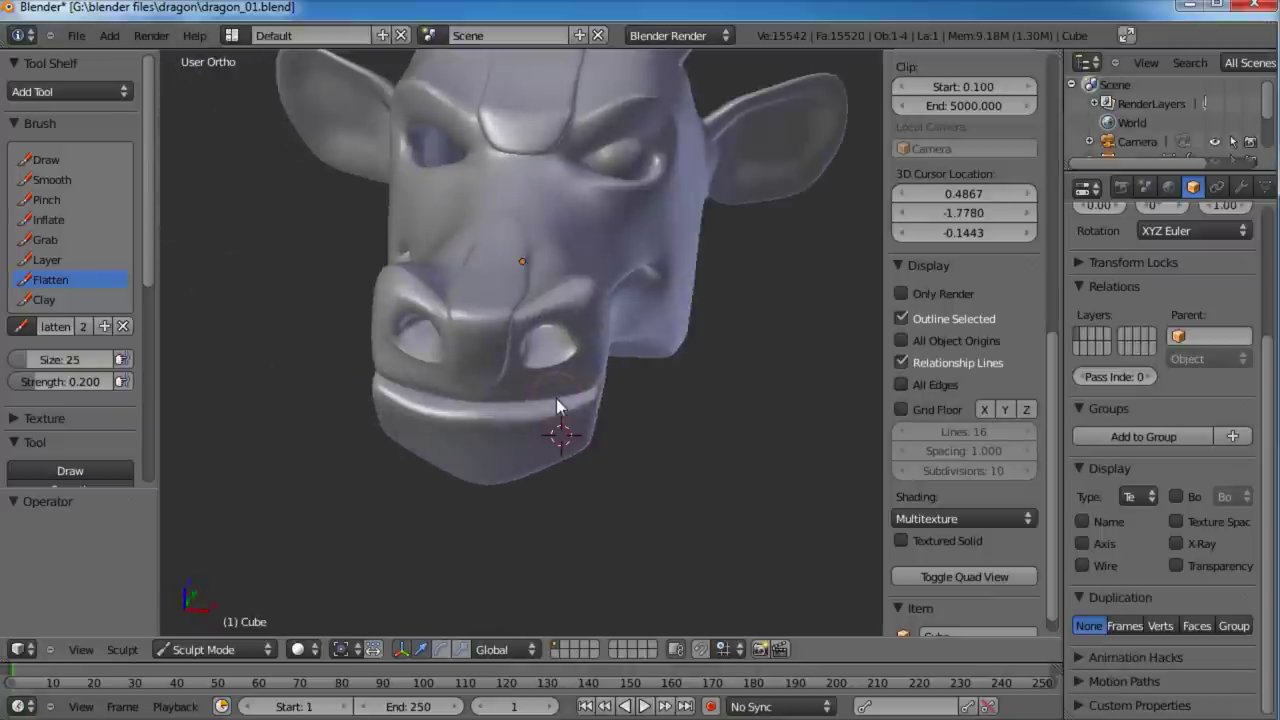
click(84, 200)
middle_drag(123, 214, 573, 329)
scroll(573, 355, up, 3)
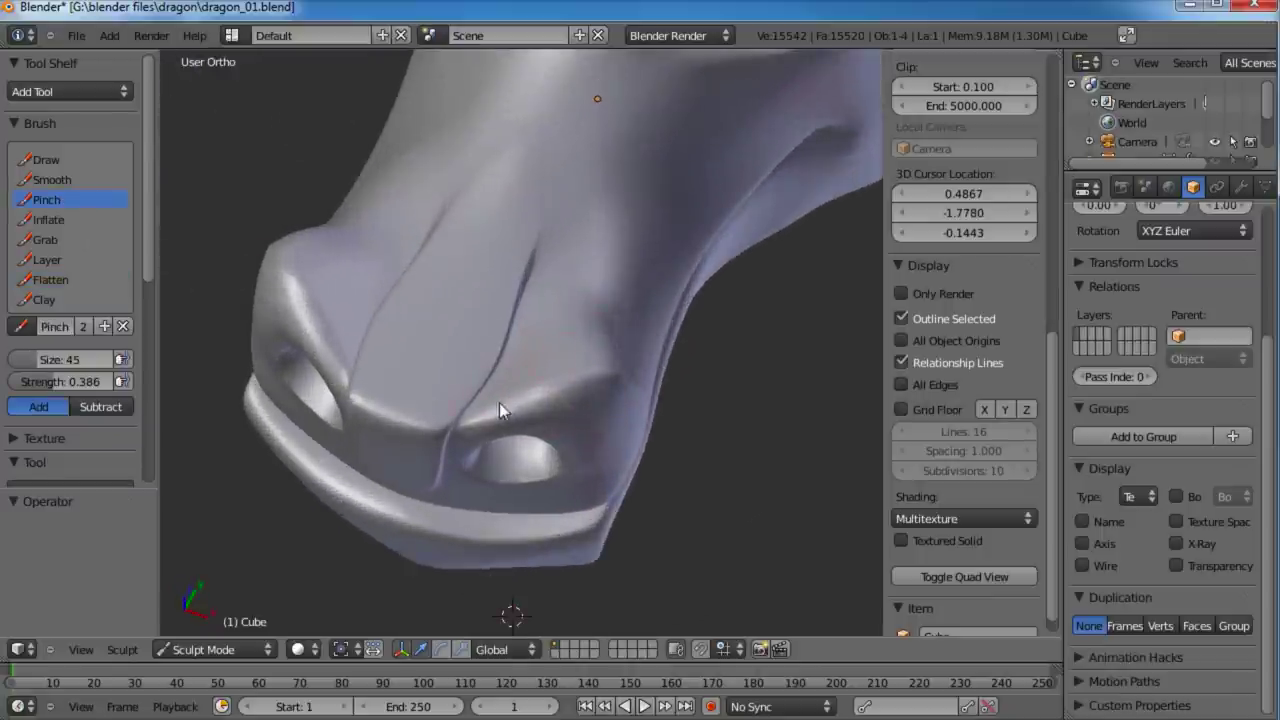
middle_drag(499, 402, 544, 392)
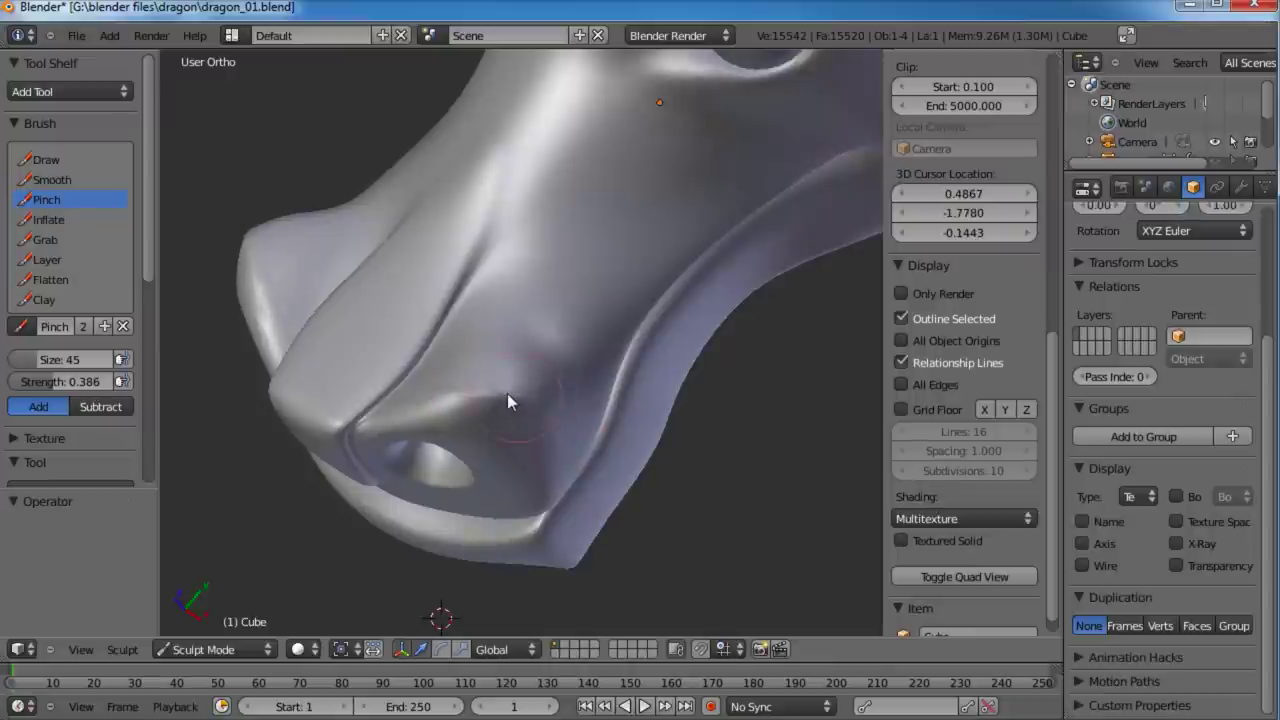
middle_drag(642, 436, 514, 344)
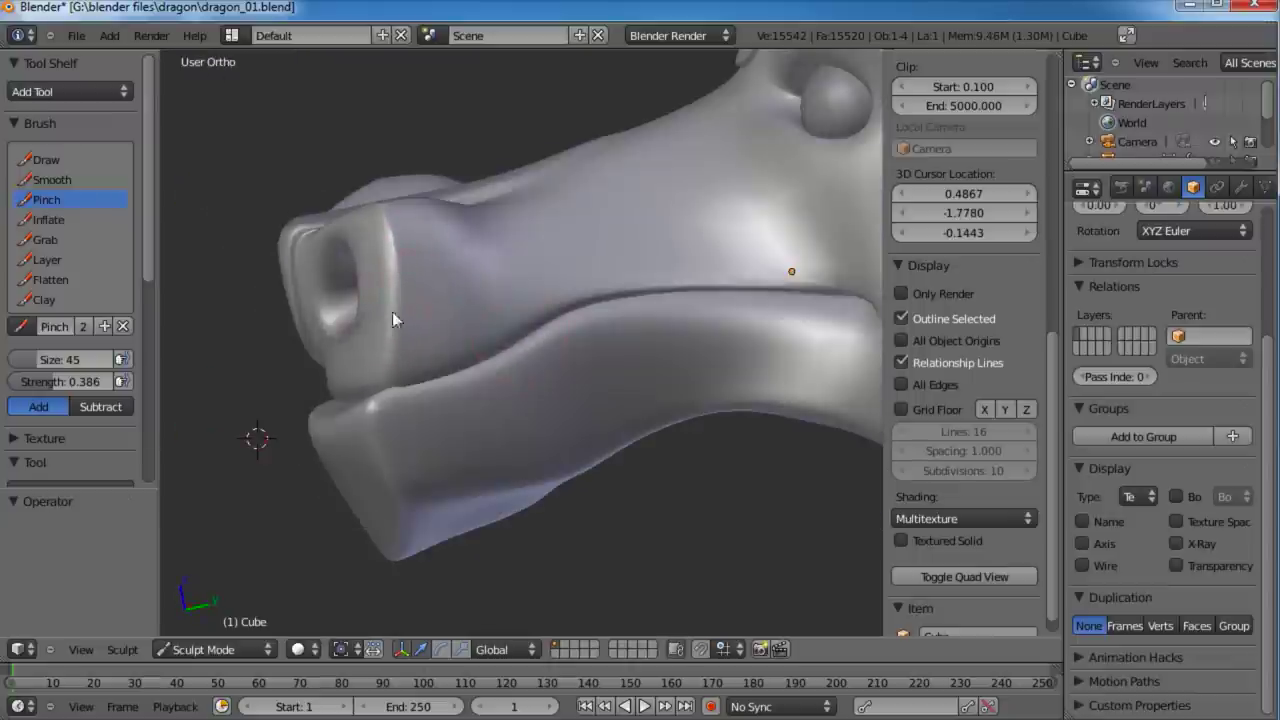
middle_drag(392, 312, 600, 340)
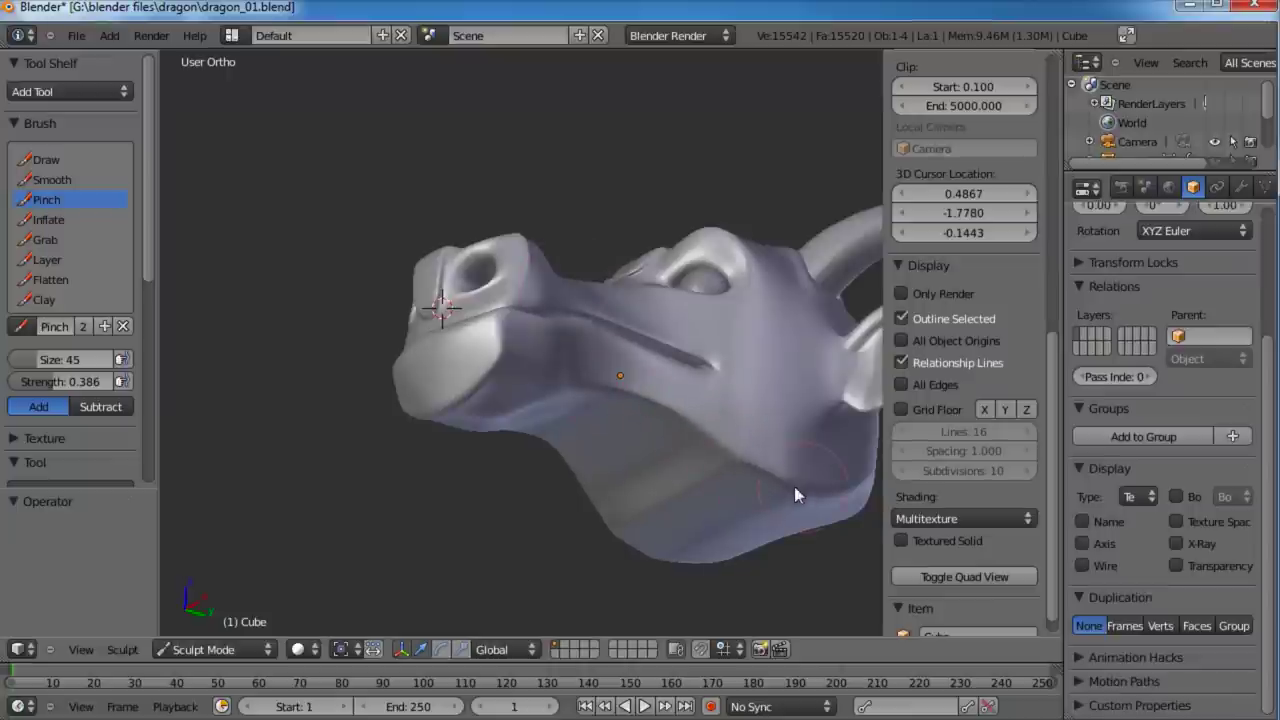
middle_drag(668, 418, 583, 417)
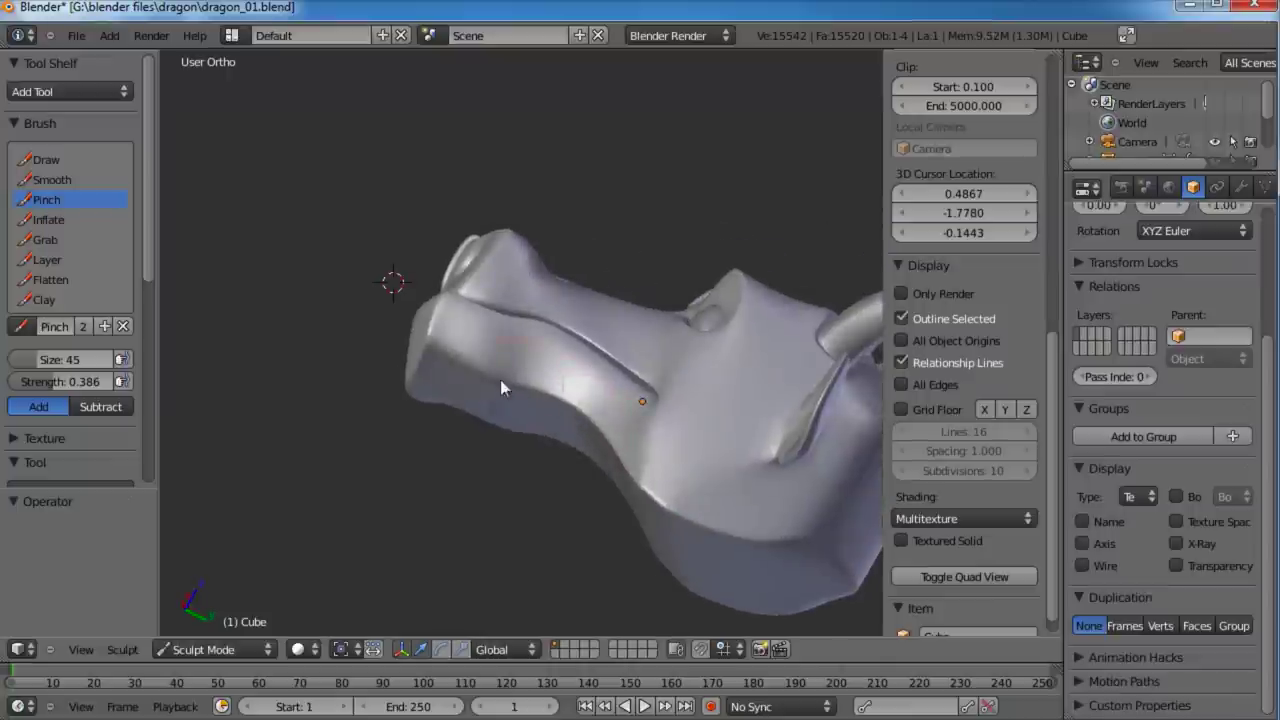
middle_drag(471, 362, 553, 382)
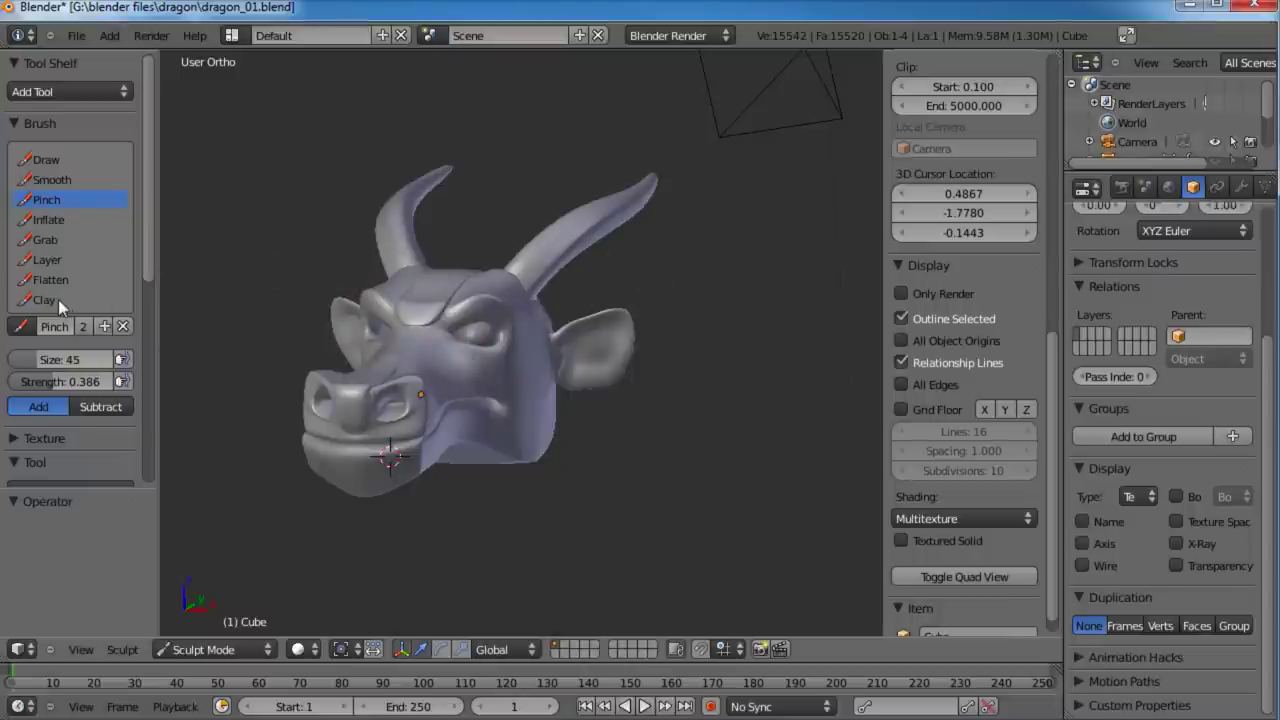
Step: Pull the rounded ear tips toward a point with the Grab brush at size 25
click(45, 239)
mouse_move(729, 357)
middle_down()
mouse_move(643, 326)
mouse_move(611, 345)
mouse_move(622, 328)
middle_up()
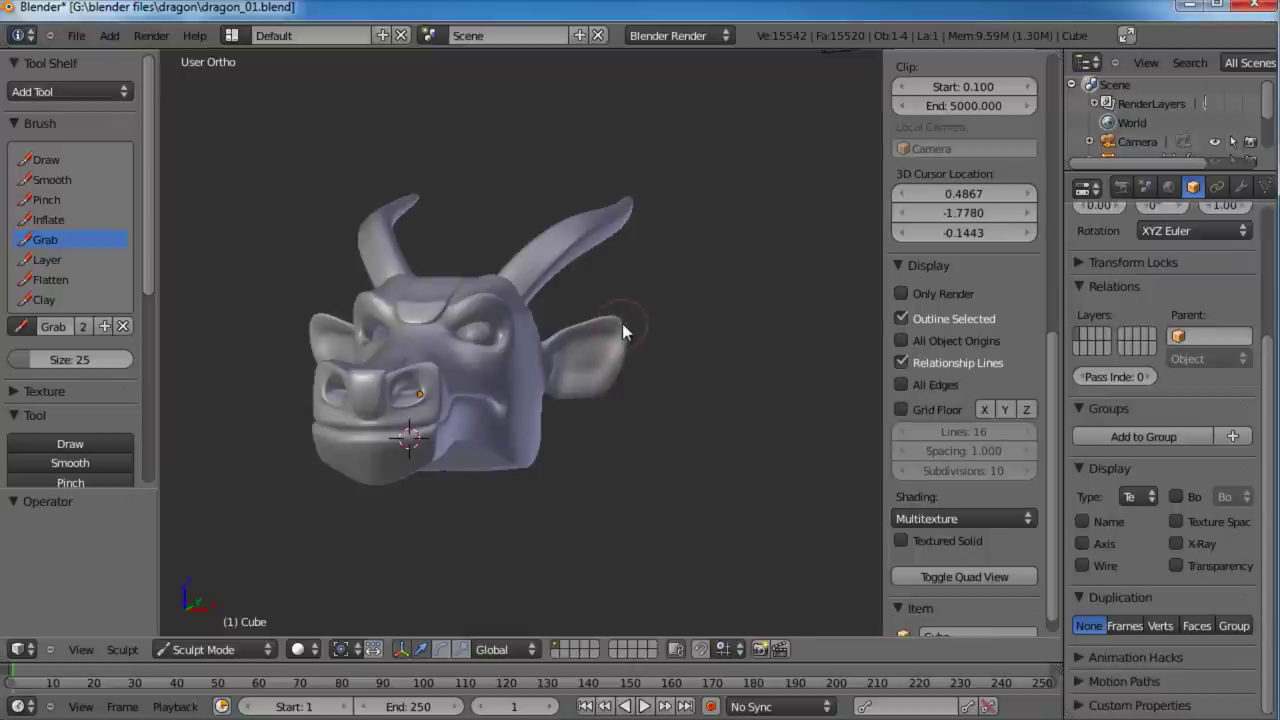
scroll(593, 333, down, 4)
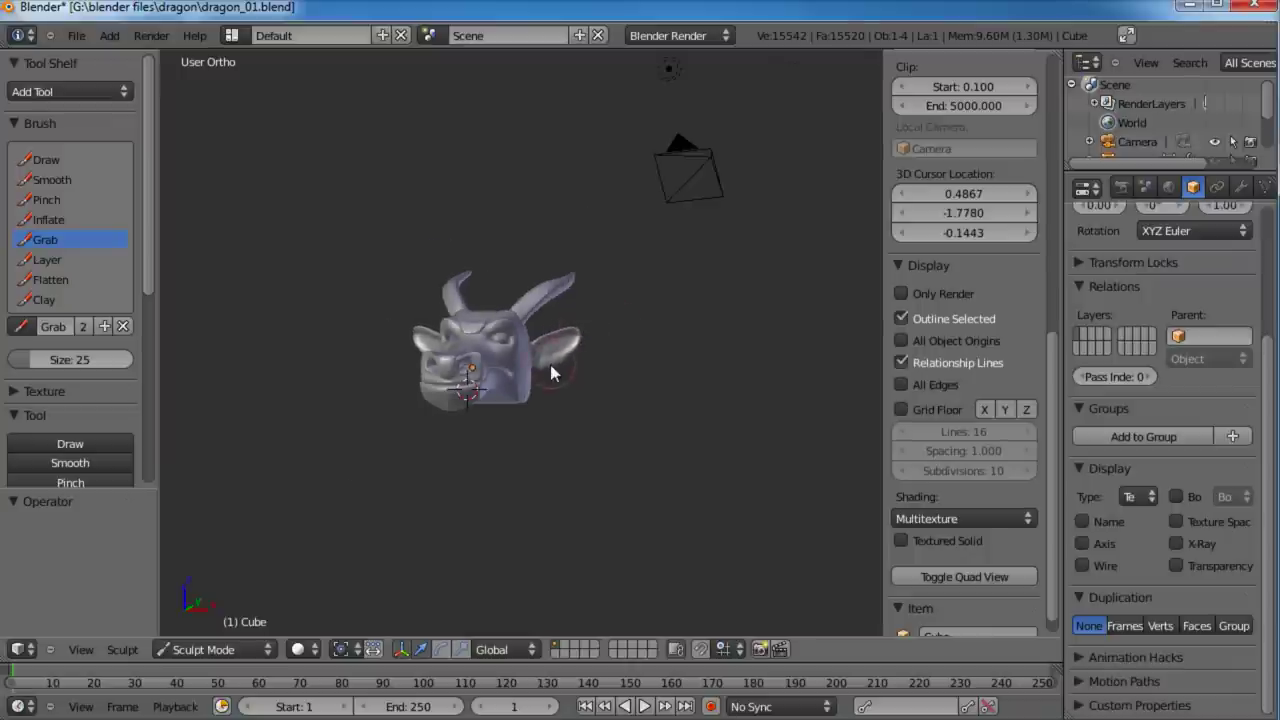
middle_drag(651, 334, 563, 368)
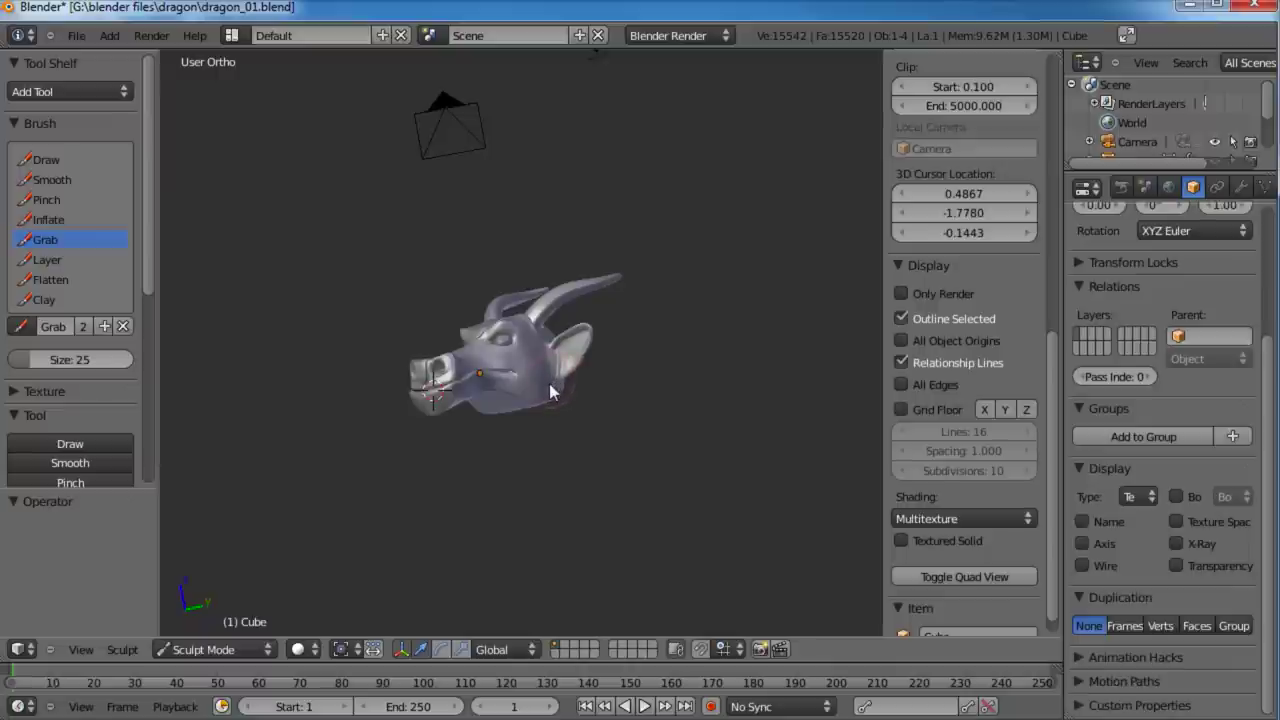
middle_drag(549, 383, 549, 346)
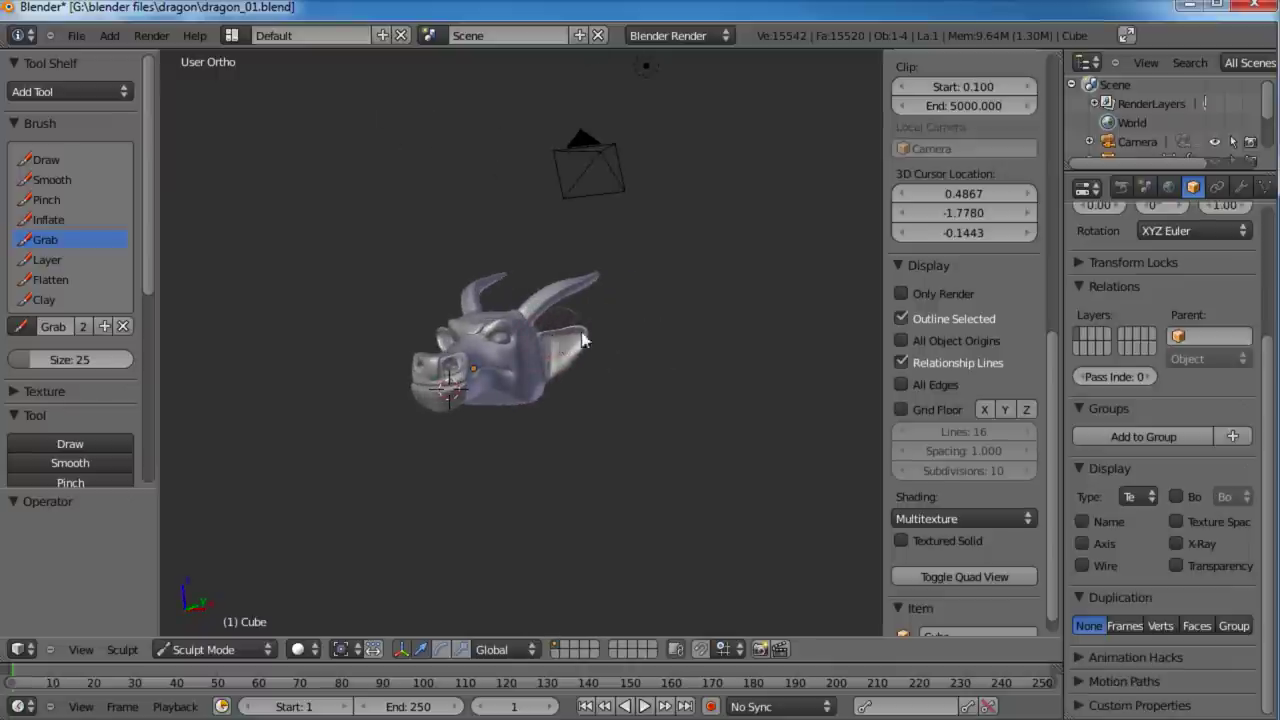
middle_drag(553, 335, 570, 369)
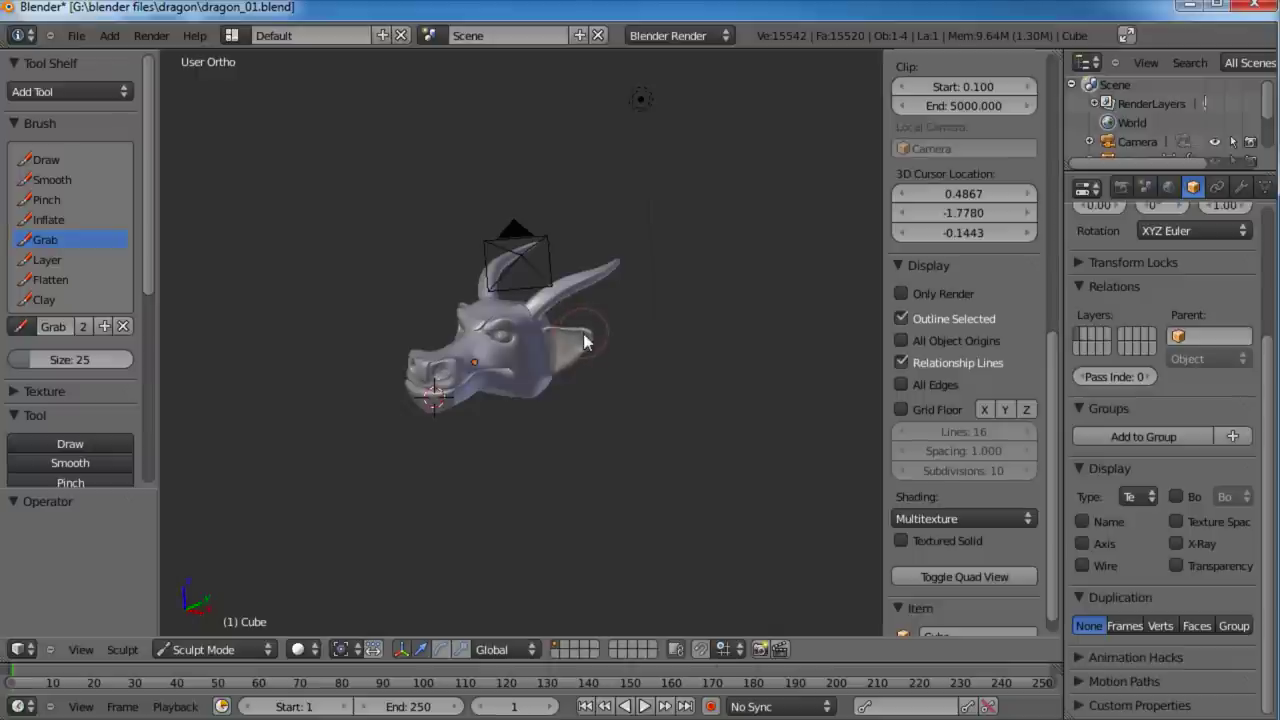
Step: Set the Grab brush size to 71 and reshape the ears from behind and in the right orthographic view
scroll(588, 365, up, 4)
middle_drag(657, 325, 482, 386)
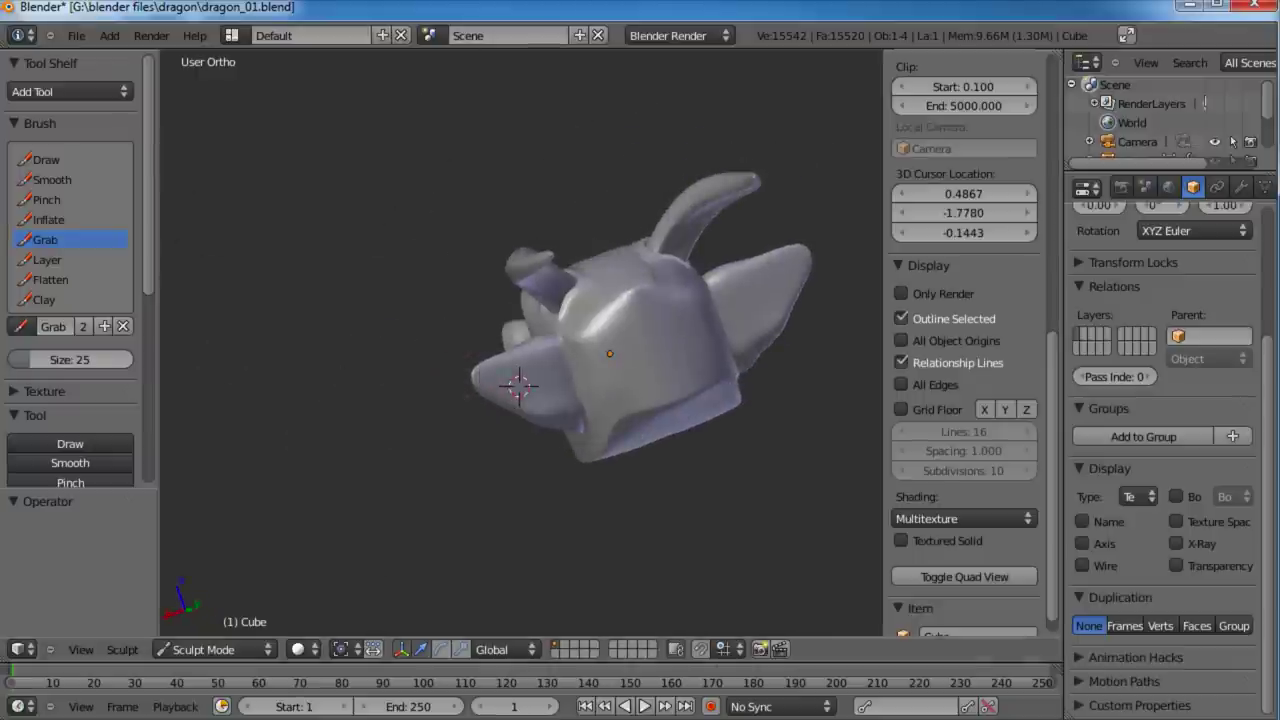
click(50, 360)
text(71)
key(Return)
mouse_move(485, 364)
mouse_down()
mouse_move(489, 389)
mouse_move(474, 385)
mouse_up()
mouse_move(479, 382)
middle_down()
mouse_move(464, 370)
mouse_move(449, 443)
mouse_move(623, 349)
mouse_move(484, 360)
mouse_move(494, 387)
middle_up()
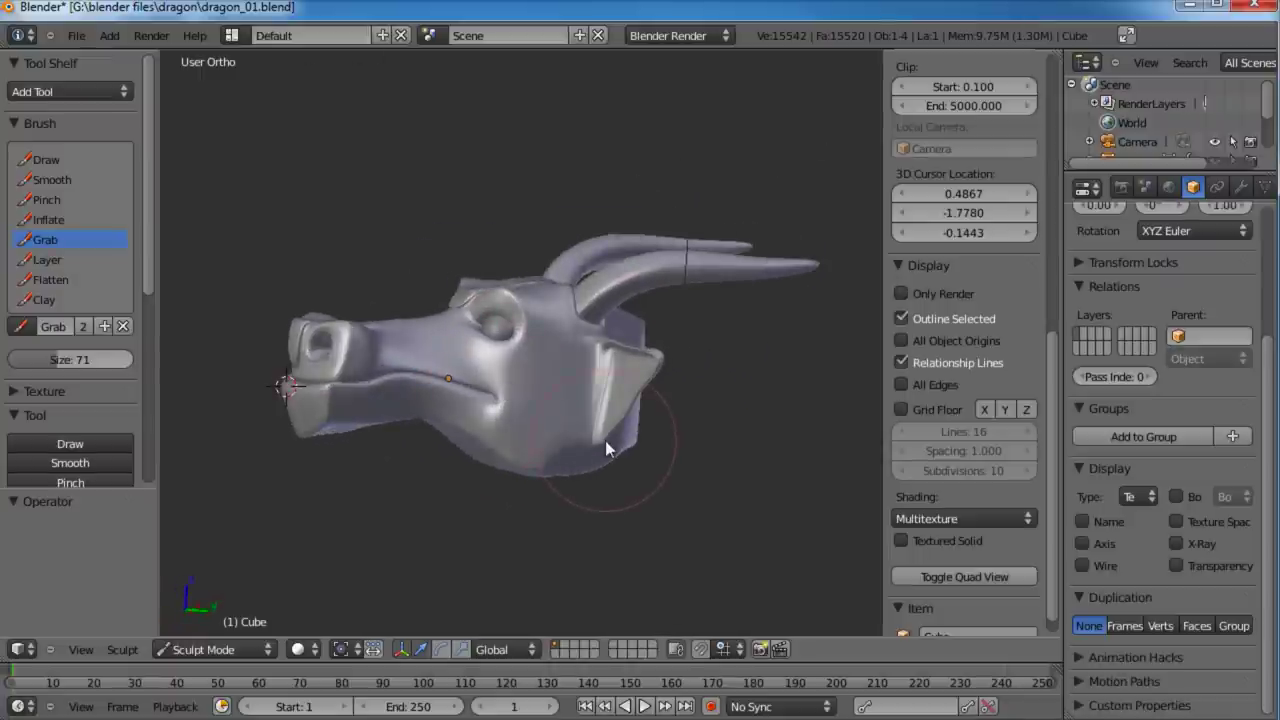
key(KP_3)
mouse_move(601, 420)
mouse_down()
mouse_move(620, 418)
mouse_move(618, 376)
mouse_up()
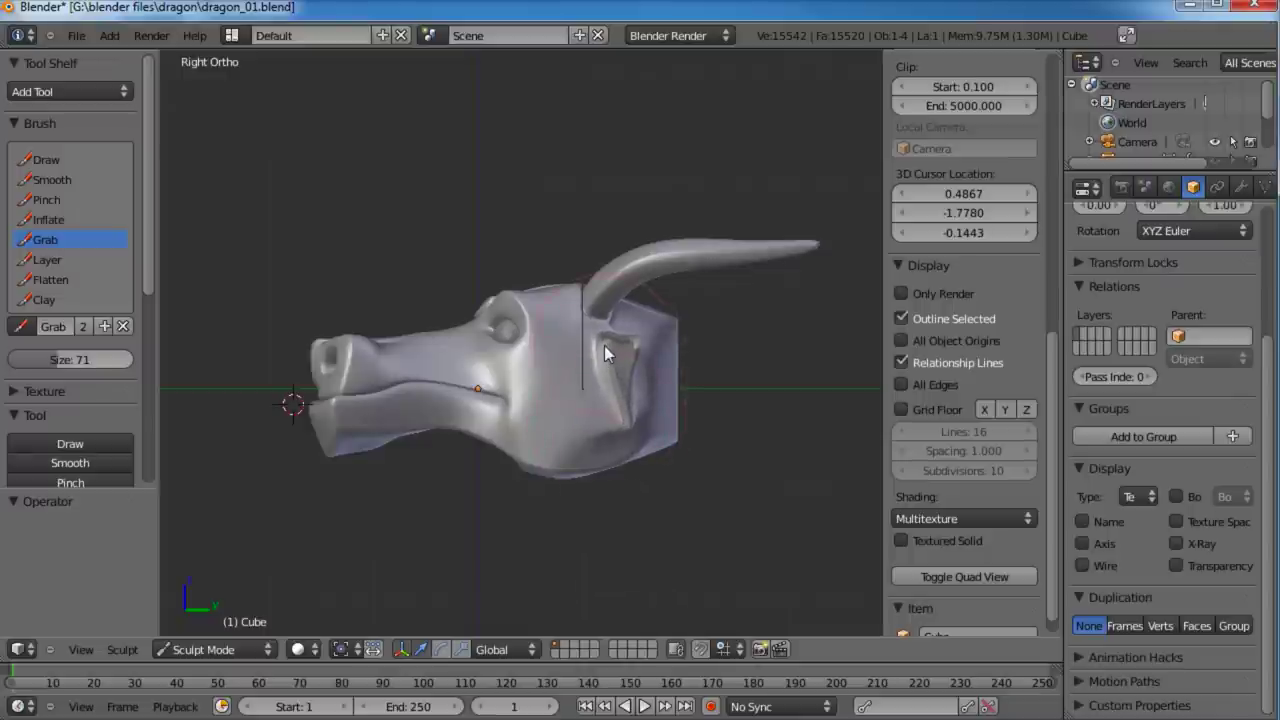
Step: Draw the ears out into longer, pointed shapes with the size 71 Grab brush, working from several angles
middle_drag(587, 368, 685, 335)
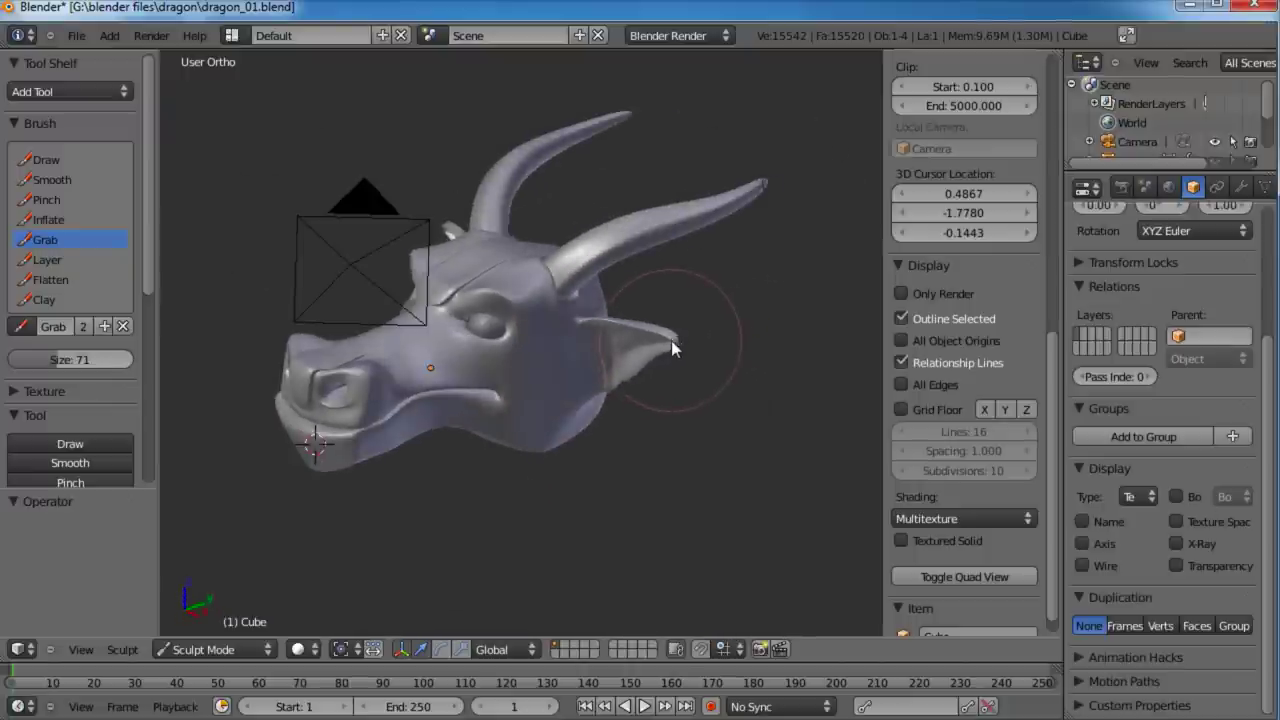
middle_drag(554, 367, 560, 590)
drag(400, 271, 392, 288)
mouse_move(392, 288)
middle_down()
mouse_move(366, 328)
mouse_move(469, 492)
mouse_move(663, 315)
mouse_move(523, 371)
mouse_move(423, 251)
middle_up()
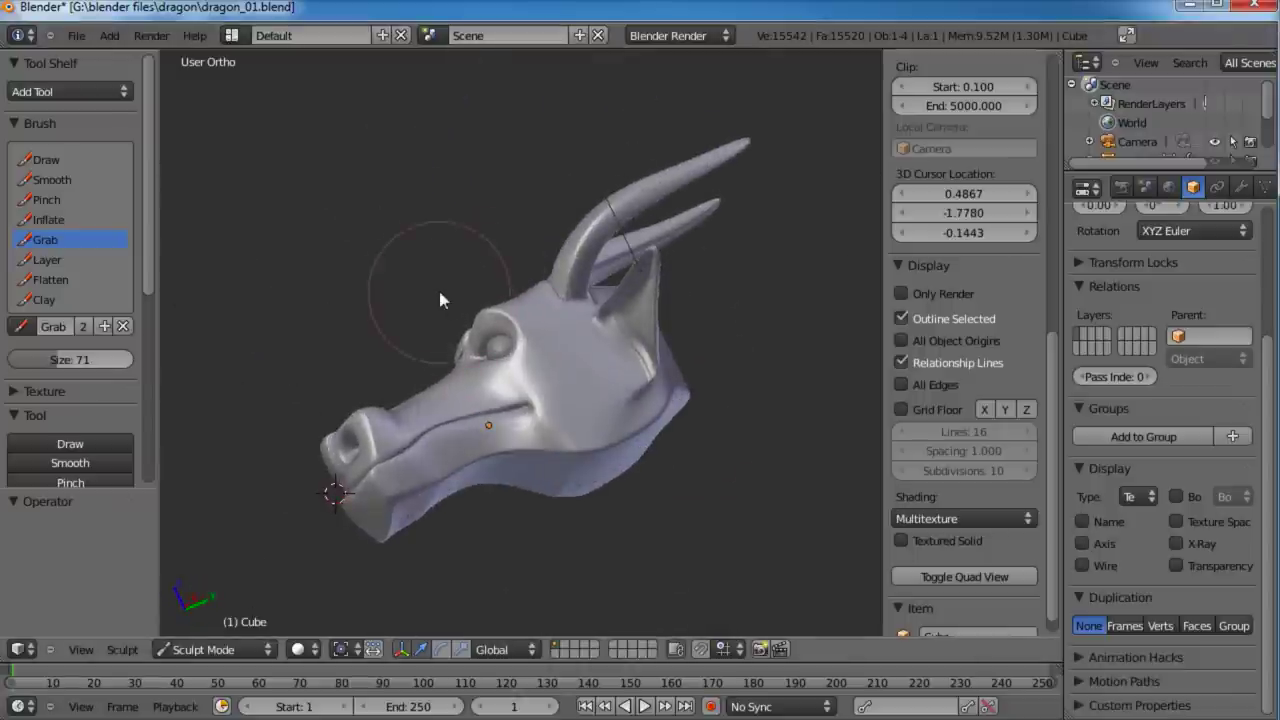
Step: Thicken the ear's outer rim and upper front base with the Inflate brush at size 25 and strength 0.200
scroll(686, 279, up, 3)
scroll(686, 279, up, 1)
shift+middle_drag(686, 279, 525, 335)
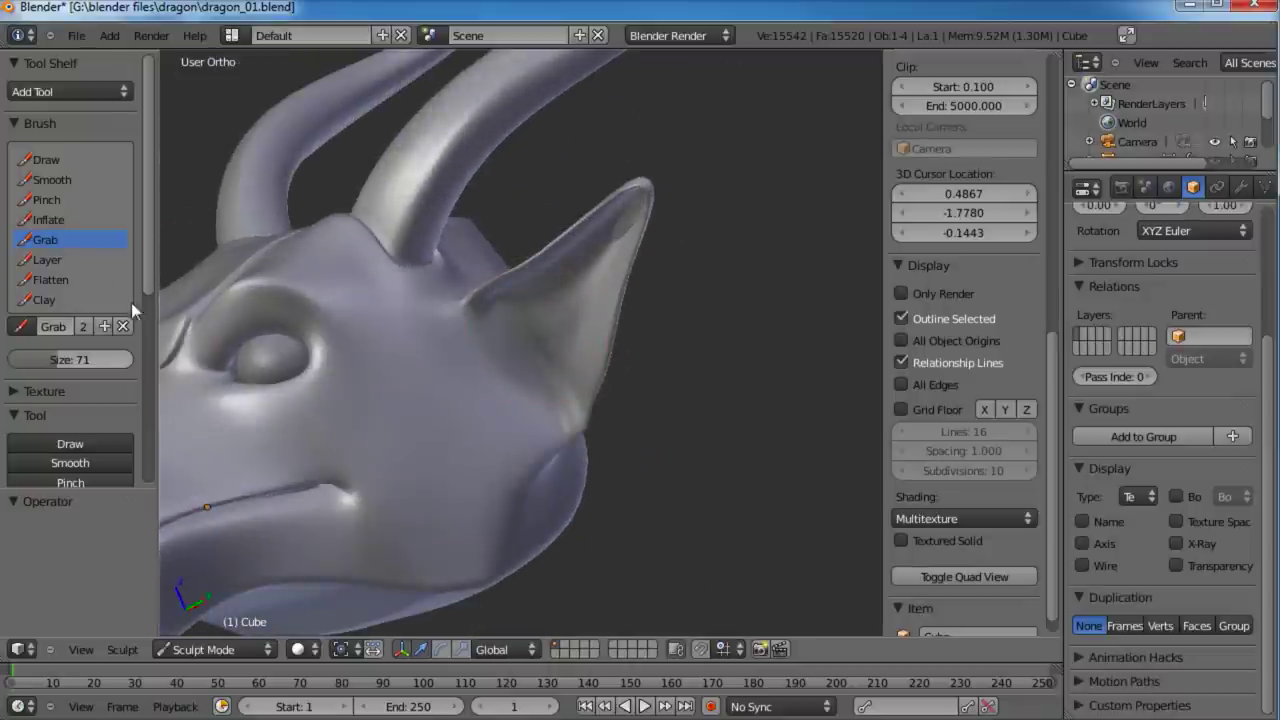
click(52, 219)
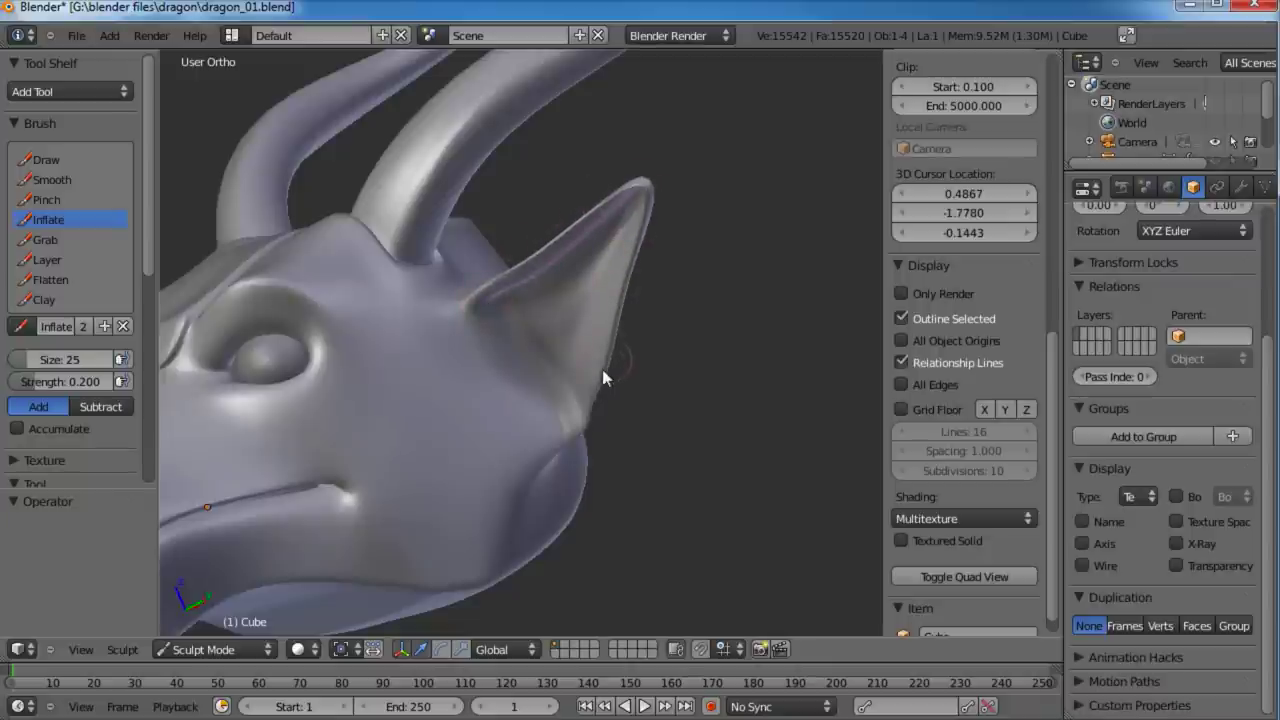
mouse_move(564, 436)
mouse_down()
mouse_move(626, 294)
mouse_move(641, 203)
mouse_move(628, 193)
mouse_up()
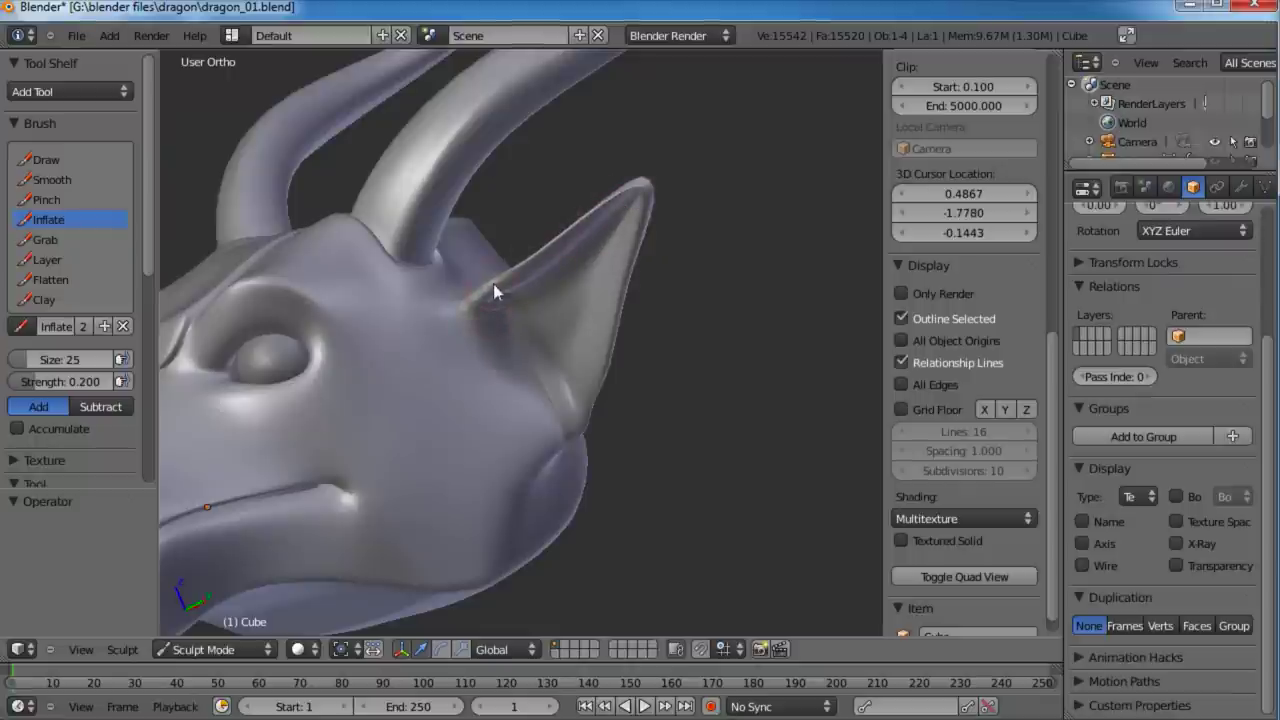
middle_drag(493, 284, 492, 300)
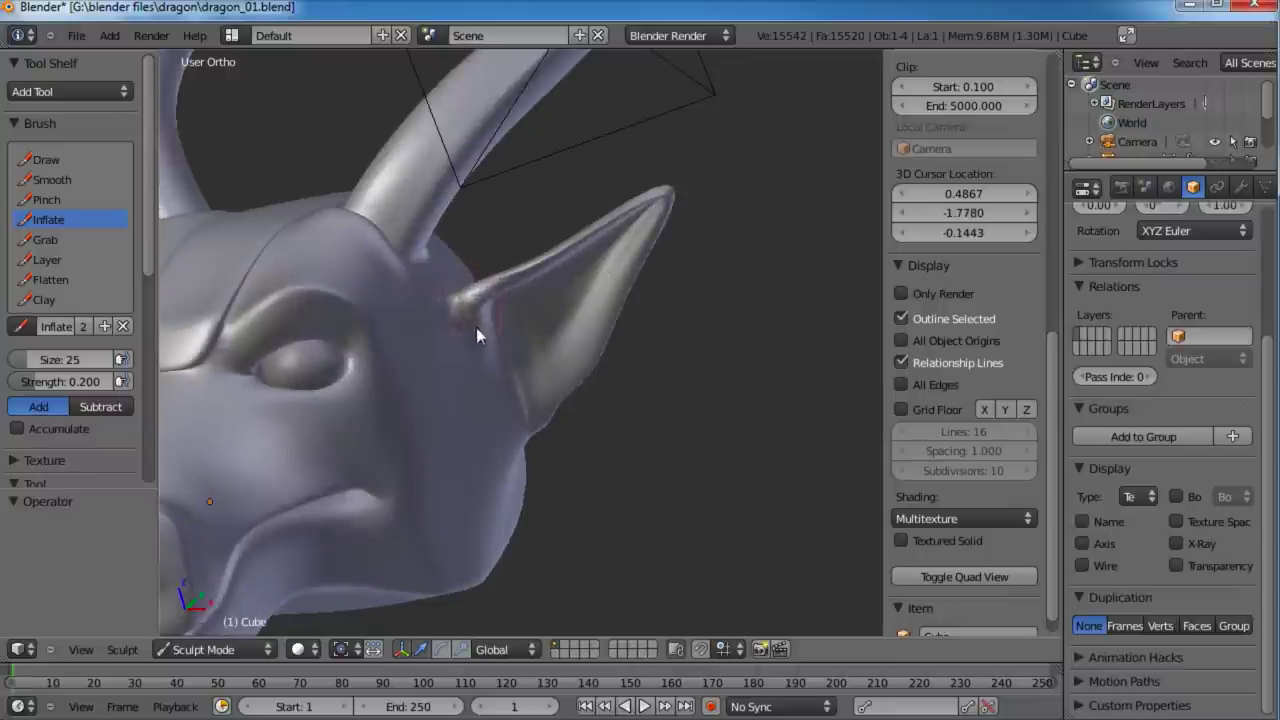
mouse_move(485, 309)
mouse_down()
mouse_move(537, 269)
mouse_move(494, 282)
mouse_up()
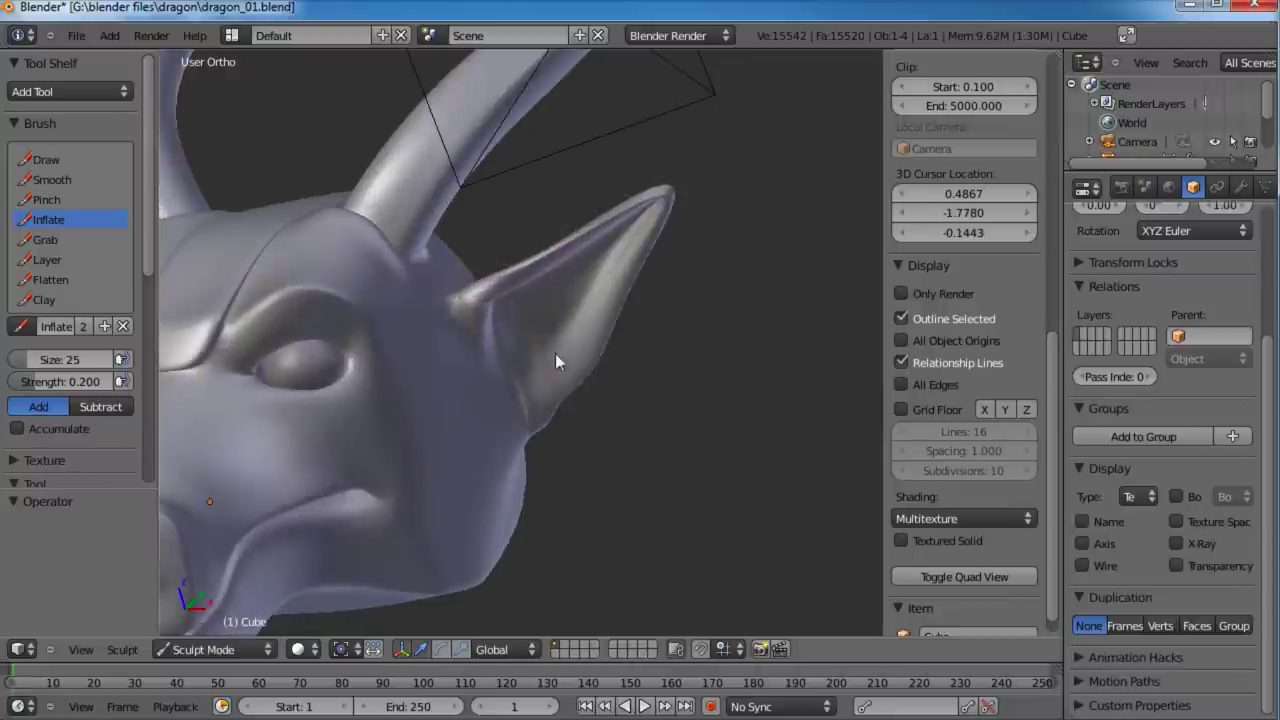
Step: Inflate the back base of the ear and build up a raised fold inside the ear opening
middle_drag(557, 363, 447, 388)
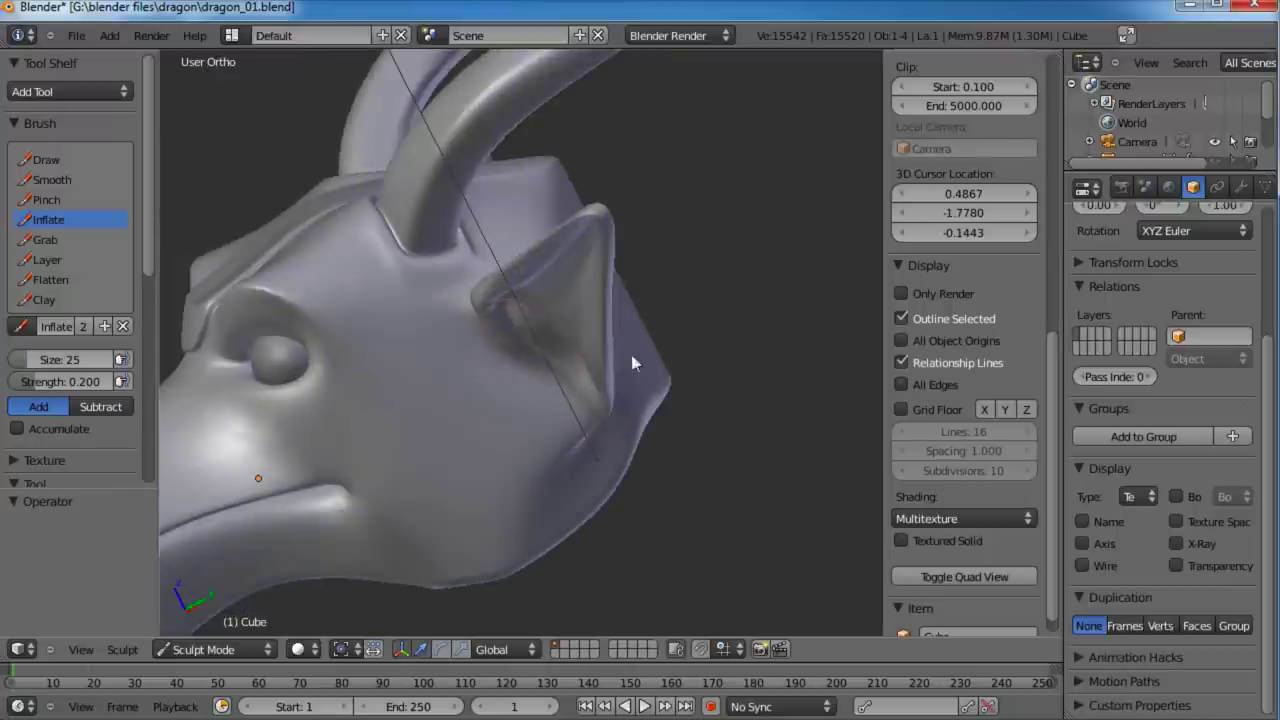
middle_drag(631, 354, 608, 366)
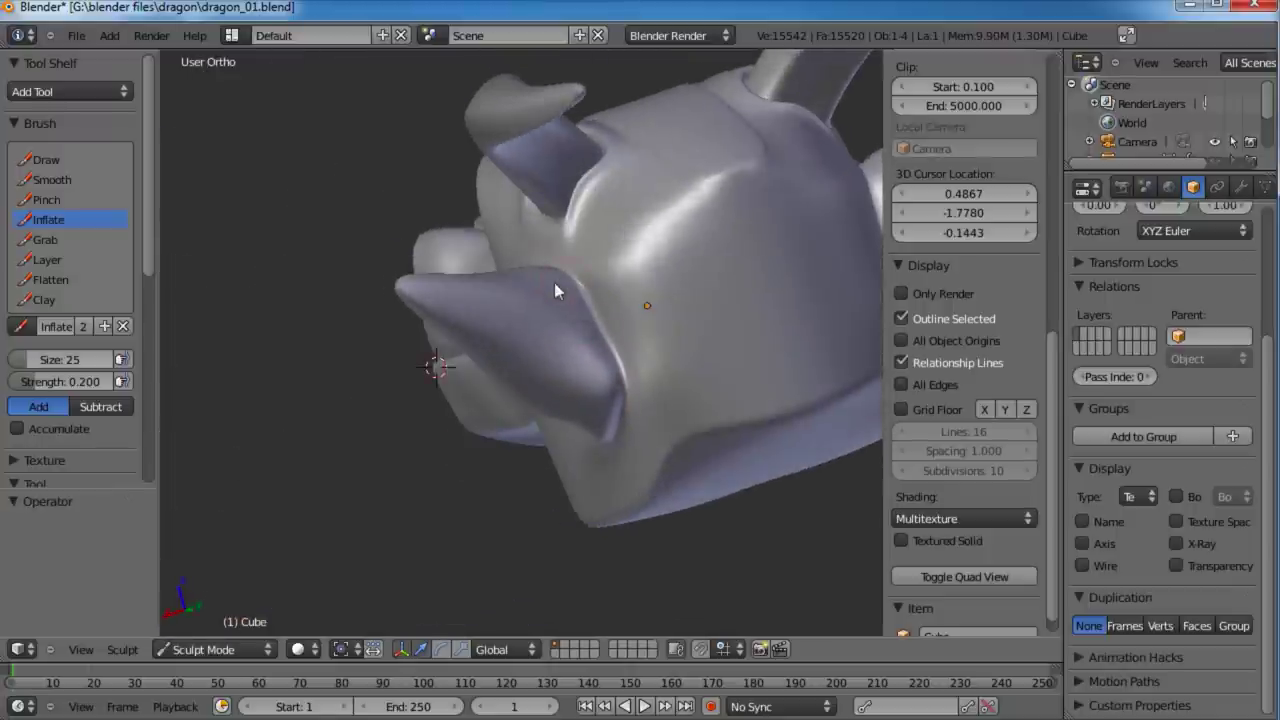
middle_drag(355, 296, 614, 311)
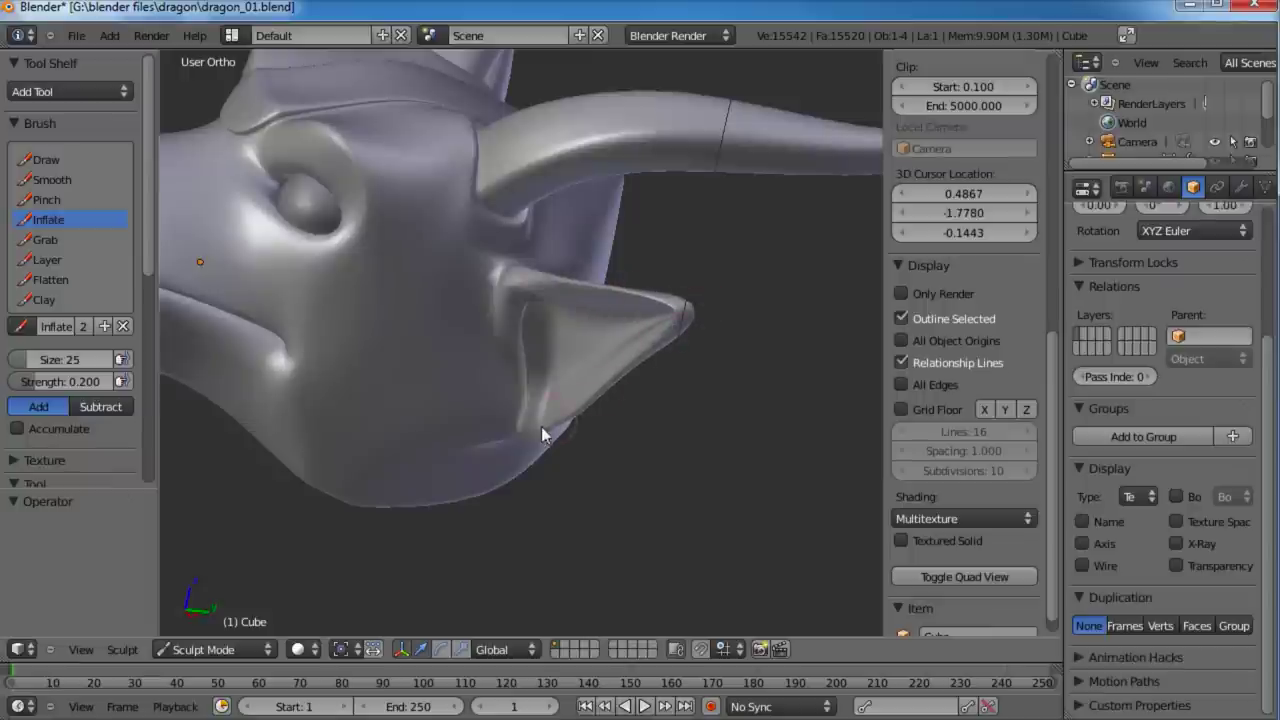
mouse_move(603, 446)
middle_down()
mouse_move(617, 371)
mouse_move(514, 315)
mouse_move(594, 386)
mouse_move(117, 315)
middle_up()
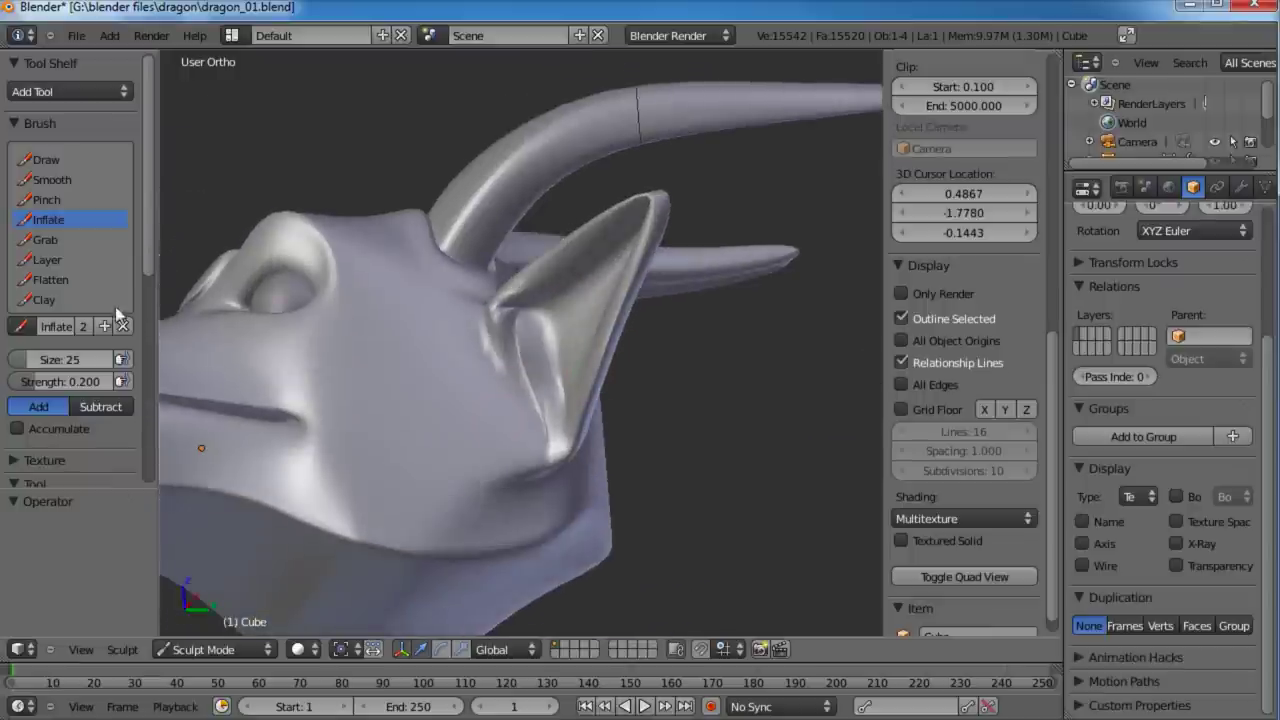
Step: Soften the inner fold and lower base of the ear with the Smooth brush at size 67 and strength 0.200
click(49, 182)
mouse_move(640, 330)
middle_down()
mouse_move(579, 373)
mouse_move(490, 481)
middle_up()
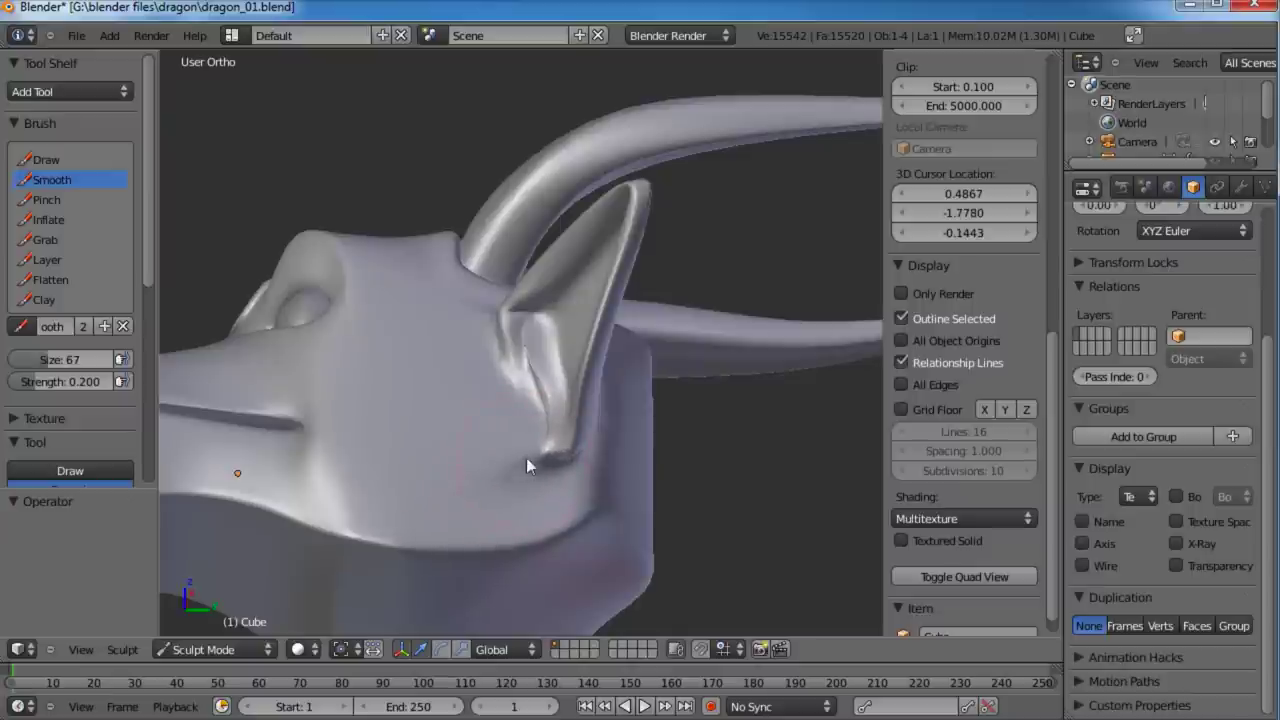
middle_drag(567, 466, 528, 427)
drag(528, 419, 528, 369)
middle_drag(528, 369, 517, 450)
scroll(523, 345, up, 4)
mouse_move(523, 345)
mouse_down()
mouse_move(509, 294)
mouse_move(577, 299)
mouse_up()
mouse_move(563, 347)
mouse_down()
mouse_move(574, 266)
mouse_move(606, 291)
mouse_move(600, 429)
mouse_up()
Step: Check the whole head from the front and side, and switch from Sculpt Mode to Object Mode
scroll(738, 249, down, 4)
middle_drag(555, 300, 670, 290)
scroll(579, 286, down, 3)
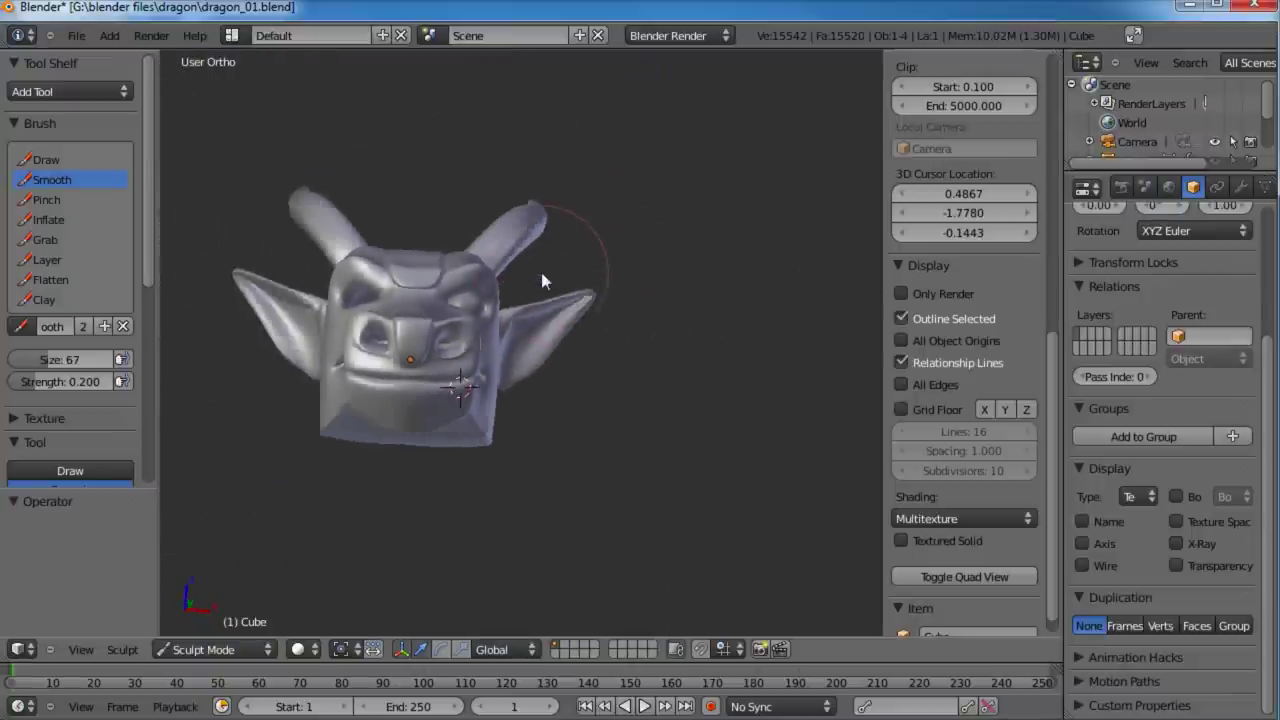
mouse_move(541, 272)
middle_down()
mouse_move(517, 385)
mouse_move(559, 397)
mouse_move(515, 363)
mouse_move(327, 582)
middle_up()
click(210, 650)
click(203, 630)
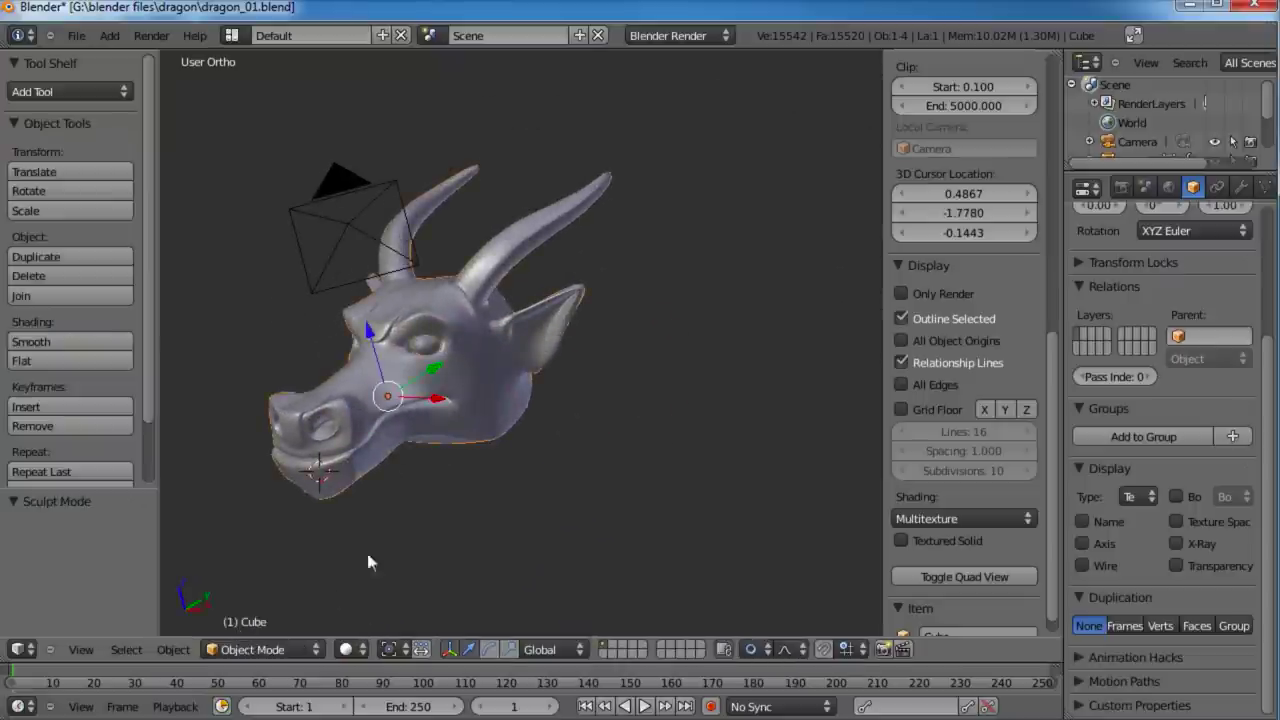
Step: Save the current file, overwriting dragon_01.blend
key(ctrl+s)
click(379, 280)
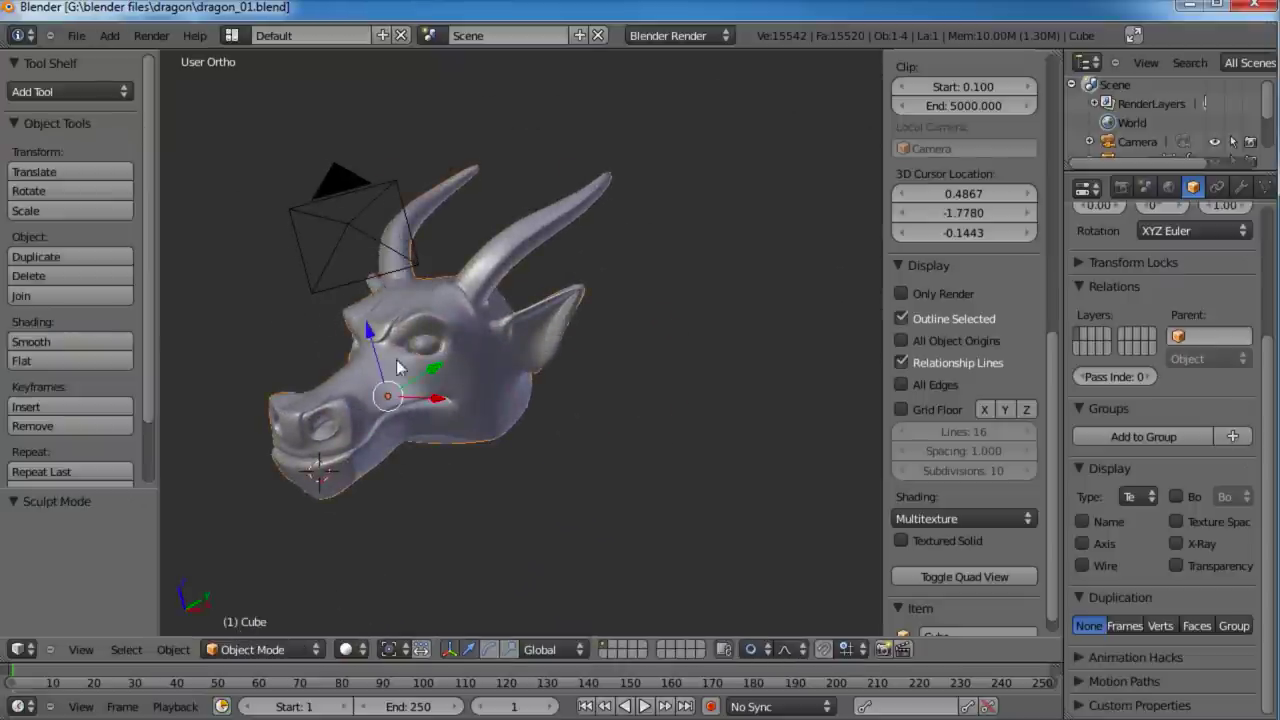
Step: Duplicate the dragon's eyeball and move the copy along the X axis into the opposite eye socket
middle_drag(396, 359, 477, 350)
right_click(477, 350)
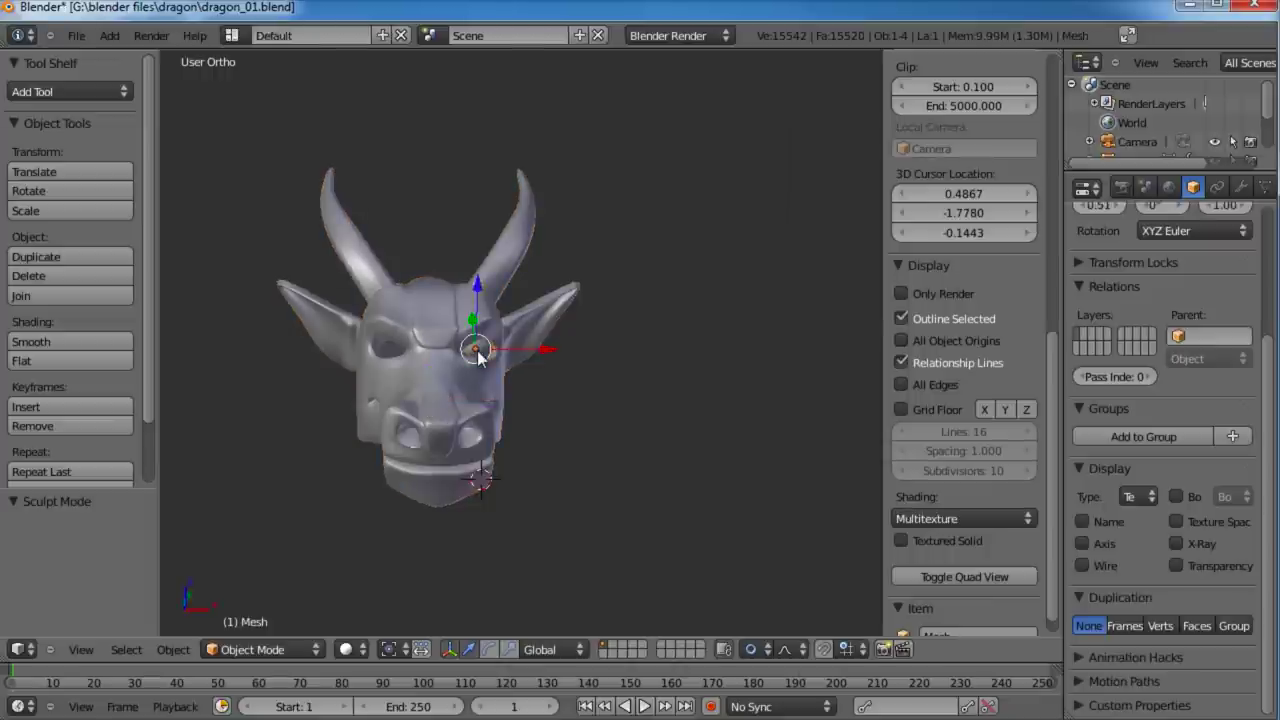
key(KP_1)
scroll(478, 351, up, 6)
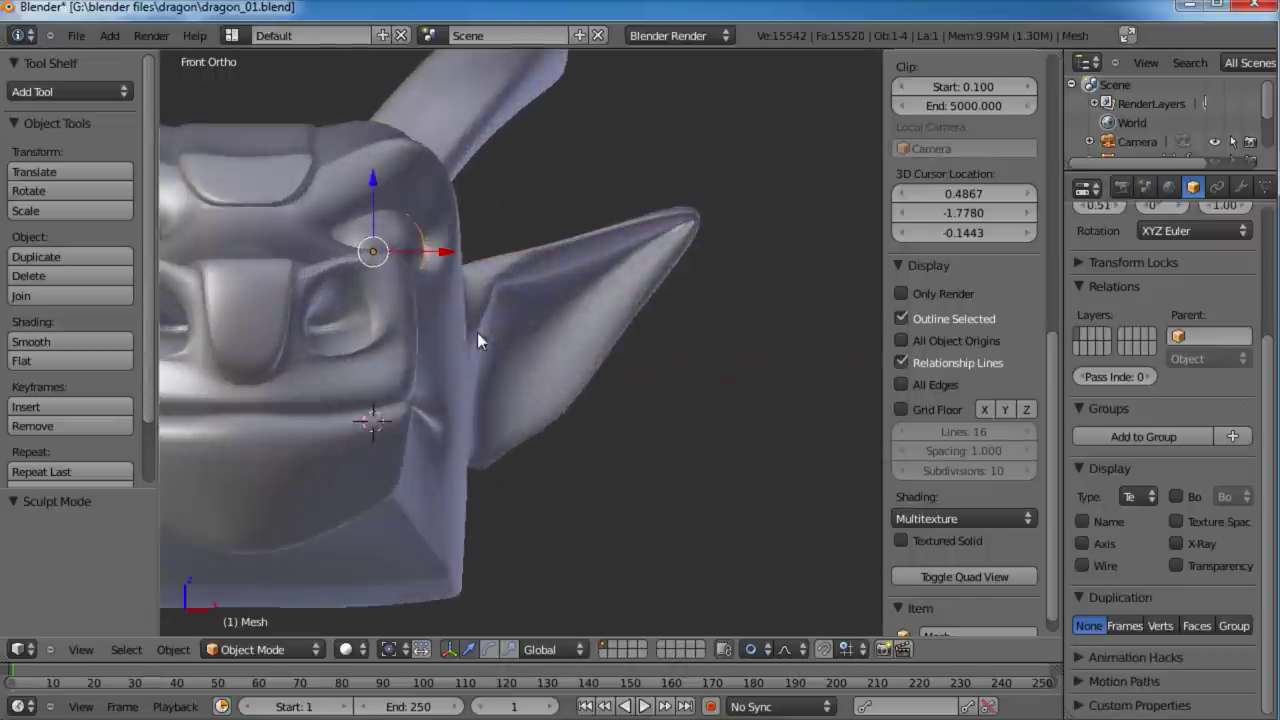
shift+middle_drag(478, 351, 708, 394)
key(shift+d)
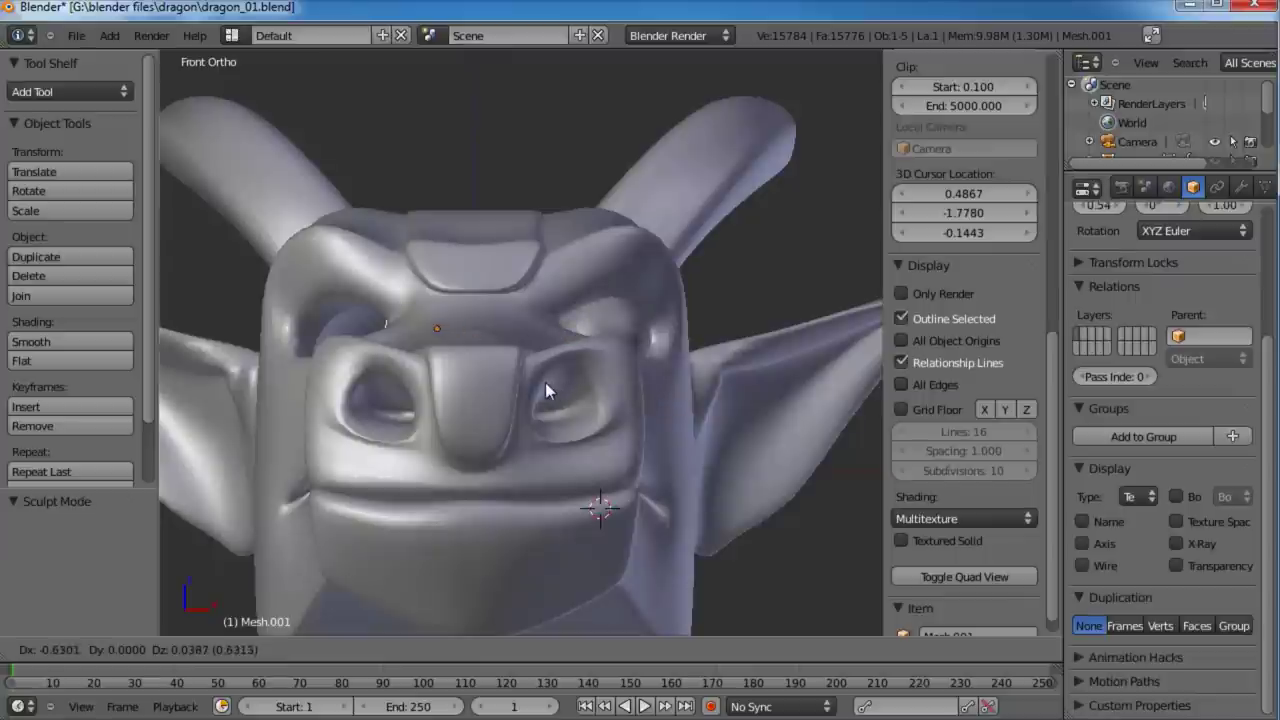
key(x)
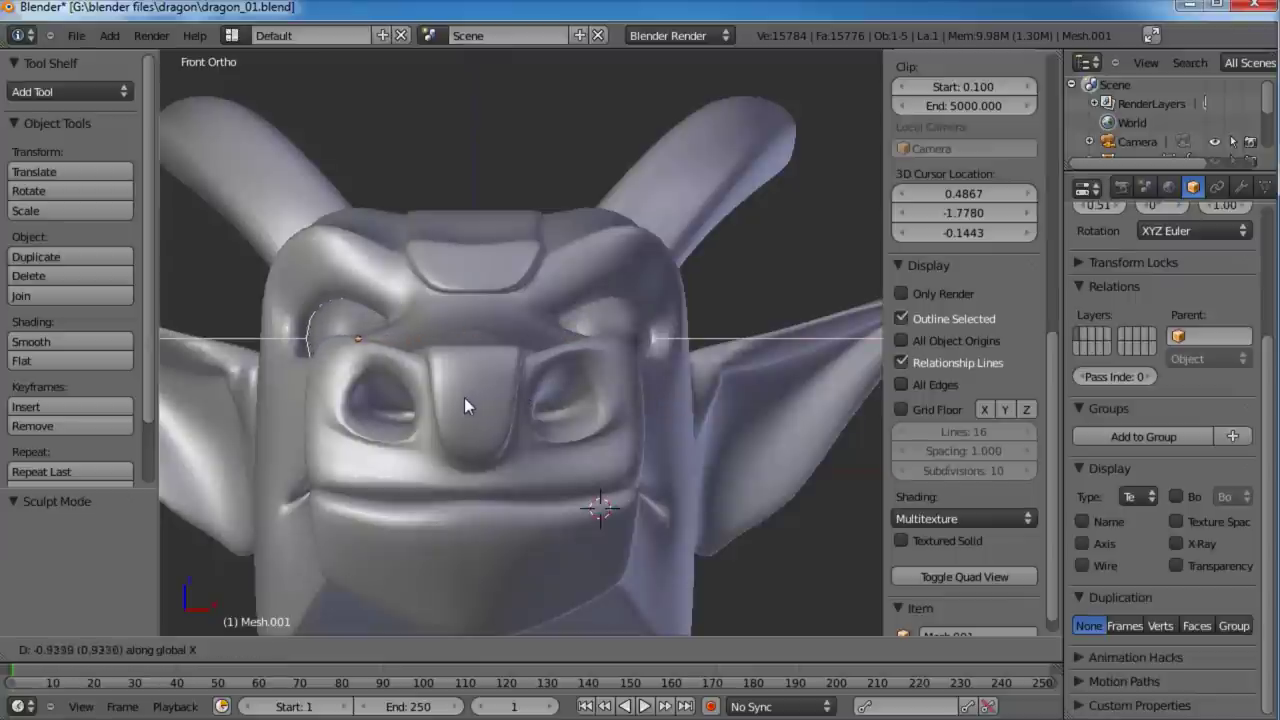
click(457, 399)
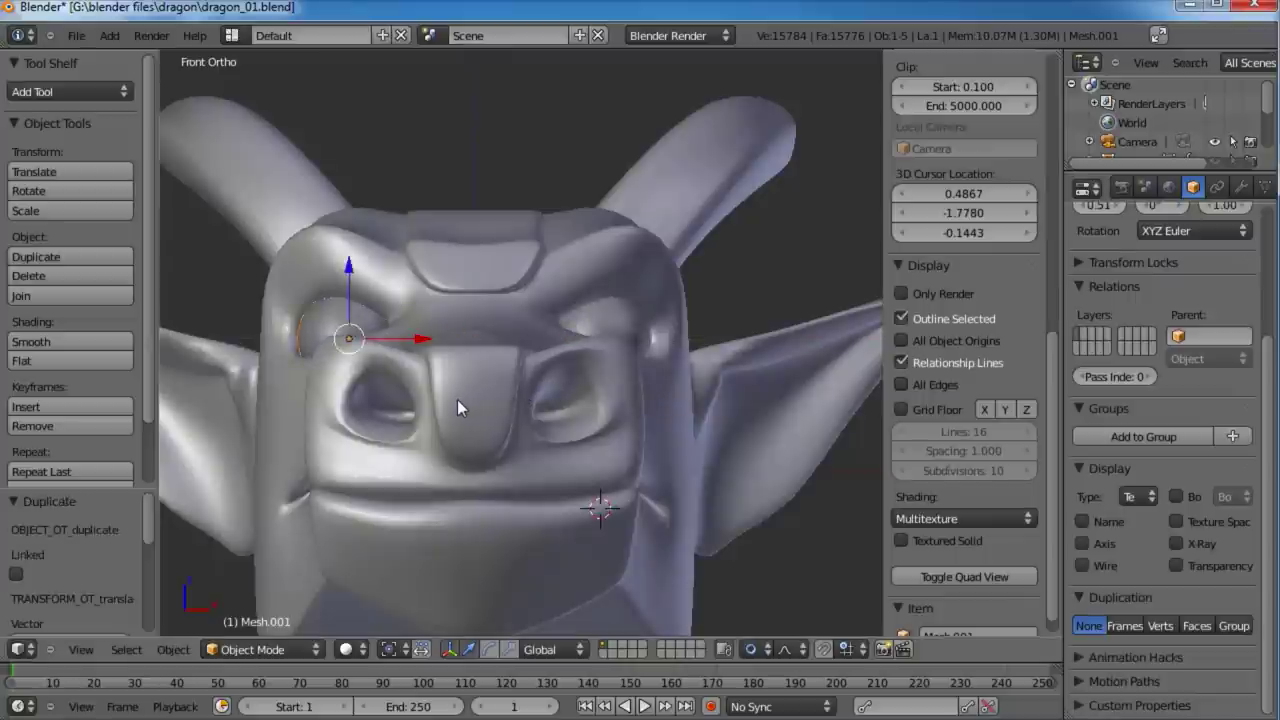
key(a)
scroll(514, 309, down, 2)
middle_drag(514, 309, 585, 338)
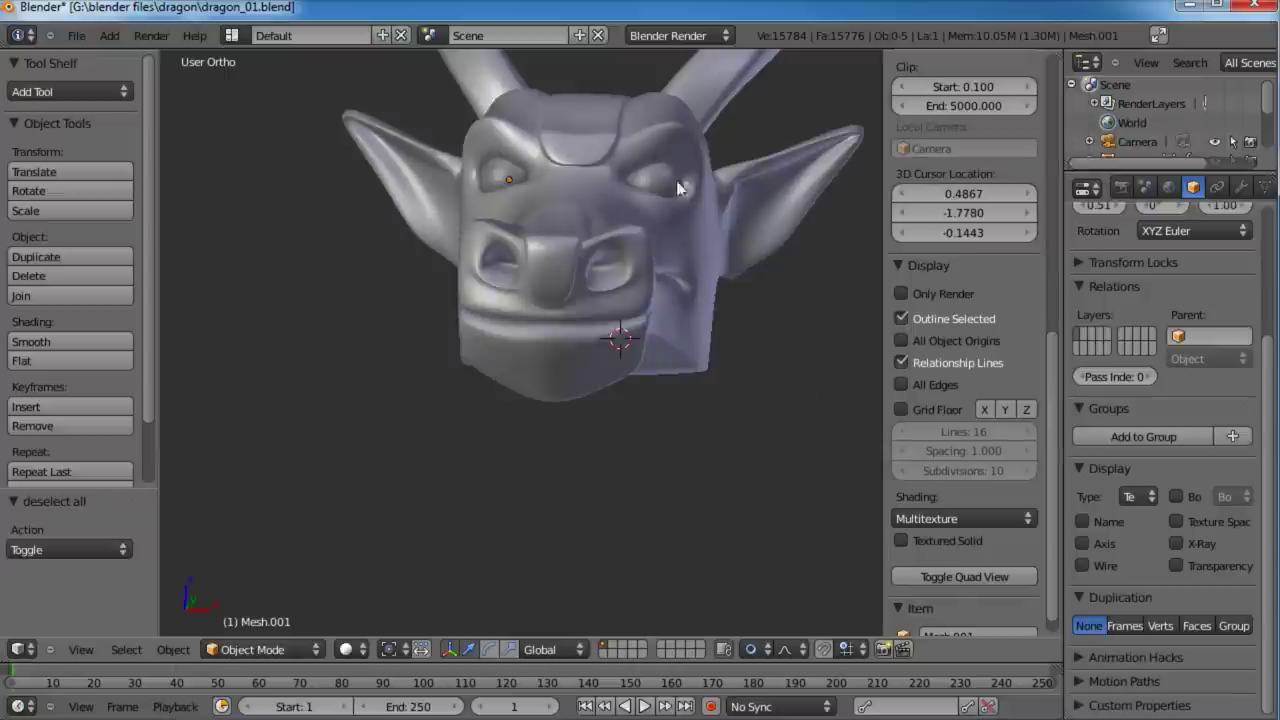
Step: In front view, edit the head mesh and box-select the modelled half, leaving out the vertices on the centre line
key(KP_1)
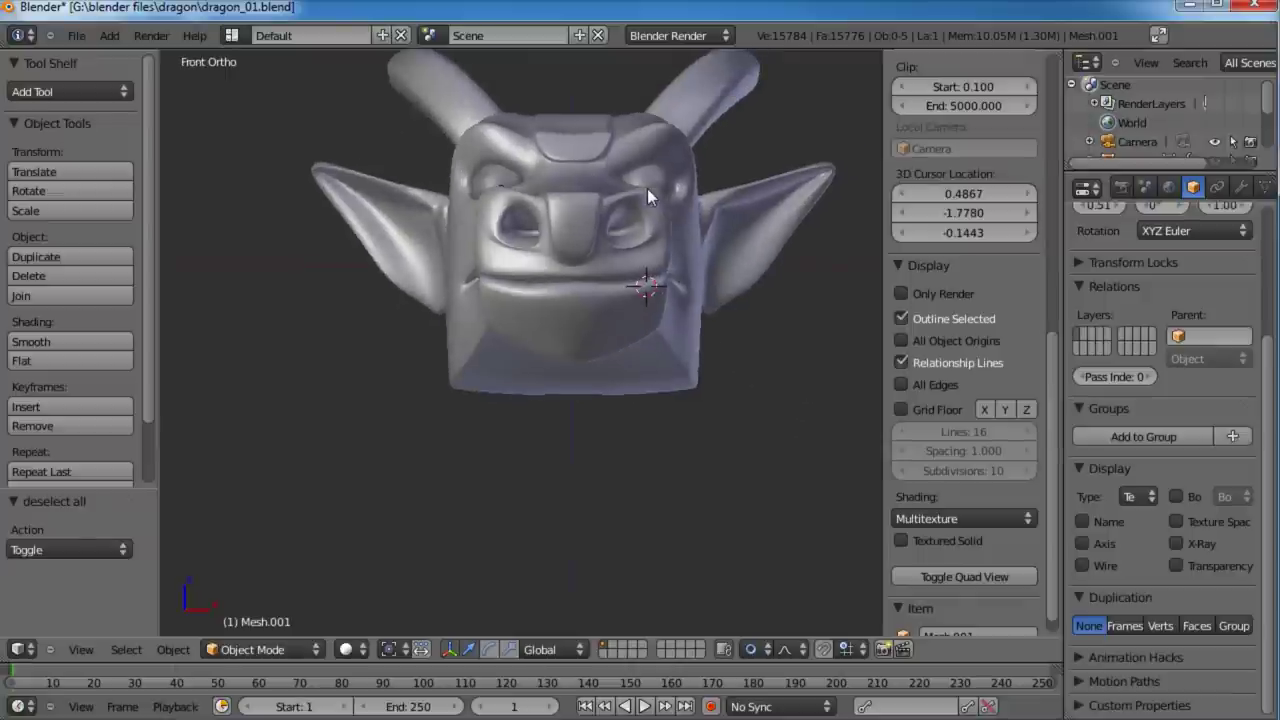
shift+middle_drag(705, 150, 708, 342)
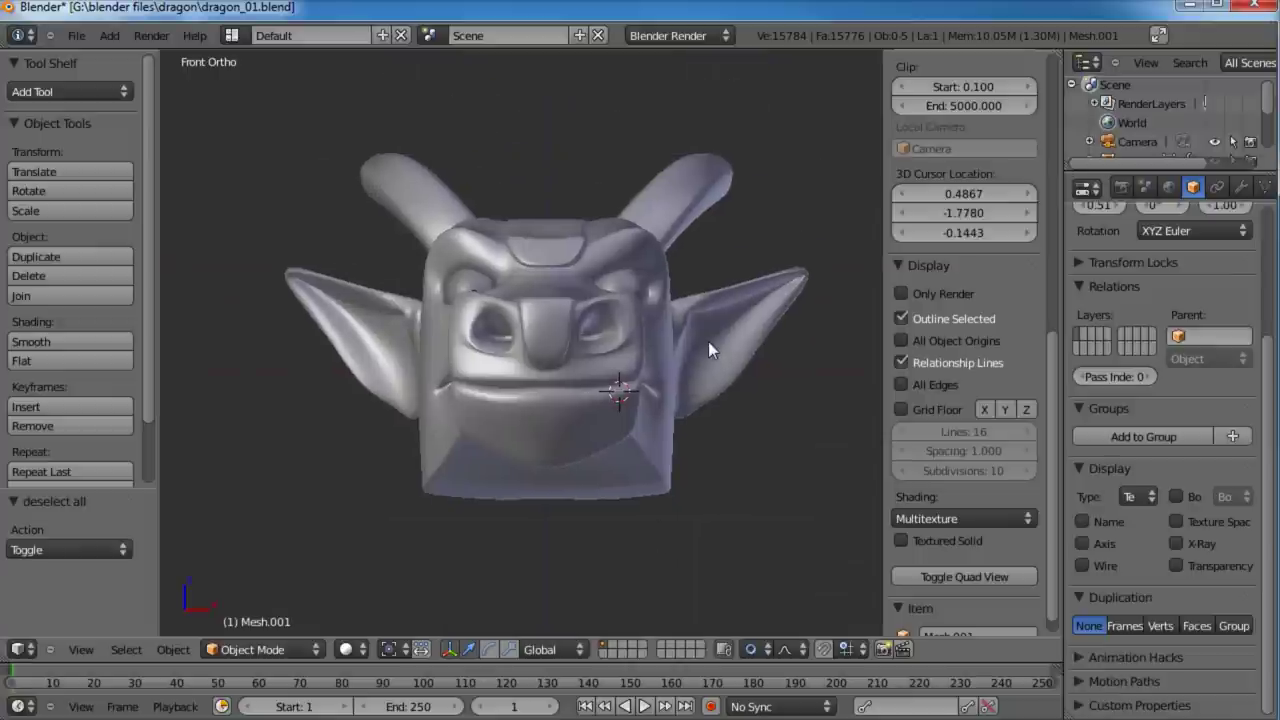
key(Tab)
key(Tab)
right_click(688, 408)
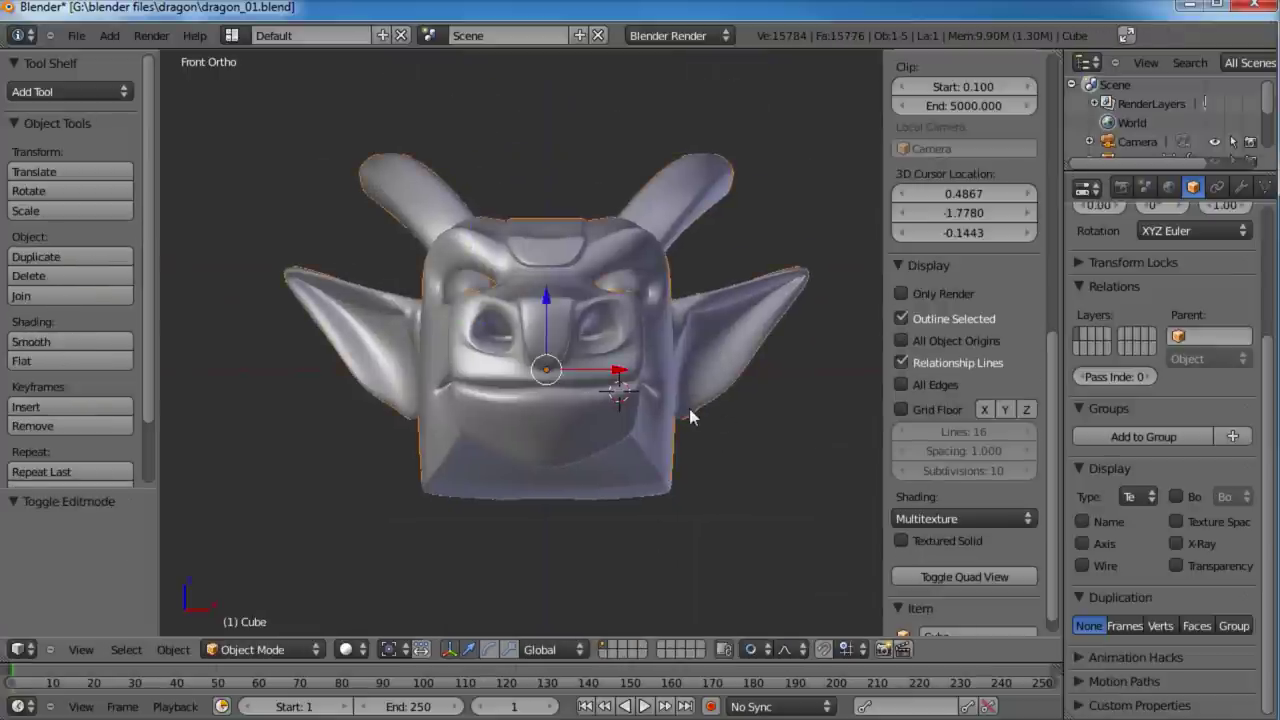
key(Tab)
key(a)
key(a)
key(b)
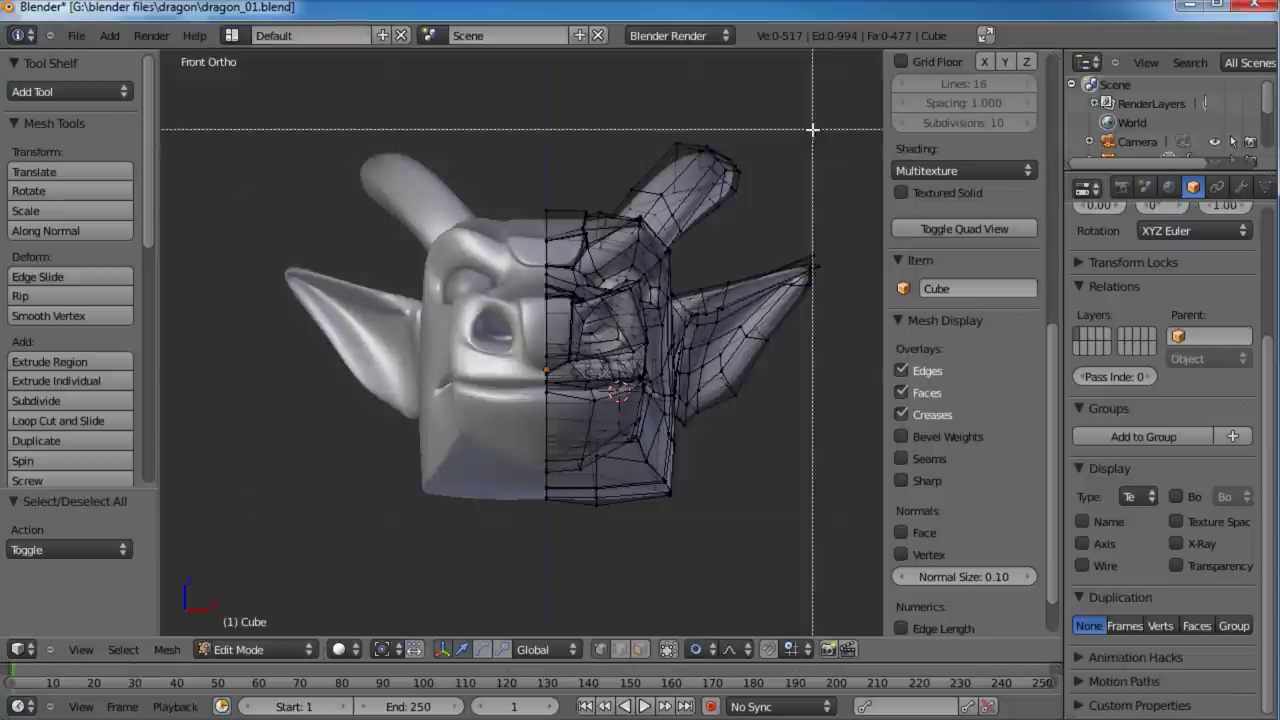
drag(824, 116, 560, 542)
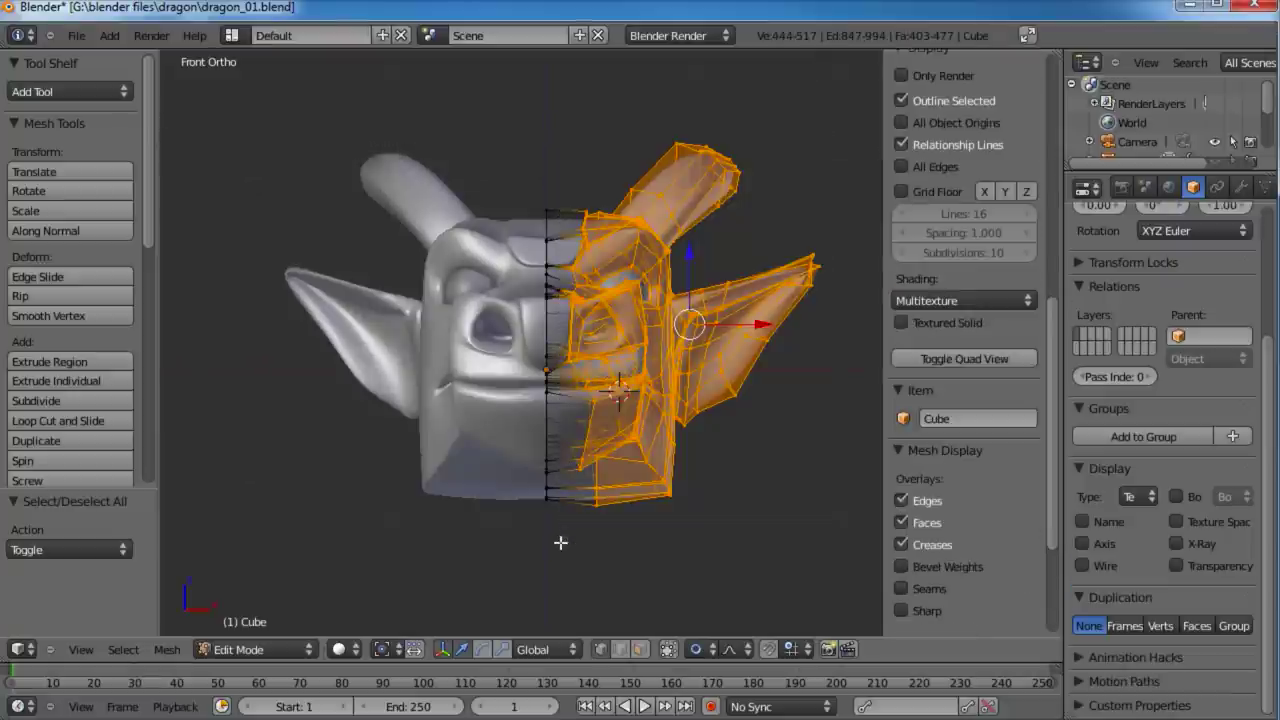
Step: Place the 3D cursor on the centre line just above the head and set the pivot point to 3D Cursor
click(545, 202)
key(KP_3)
shift+middle_drag(662, 216, 631, 238)
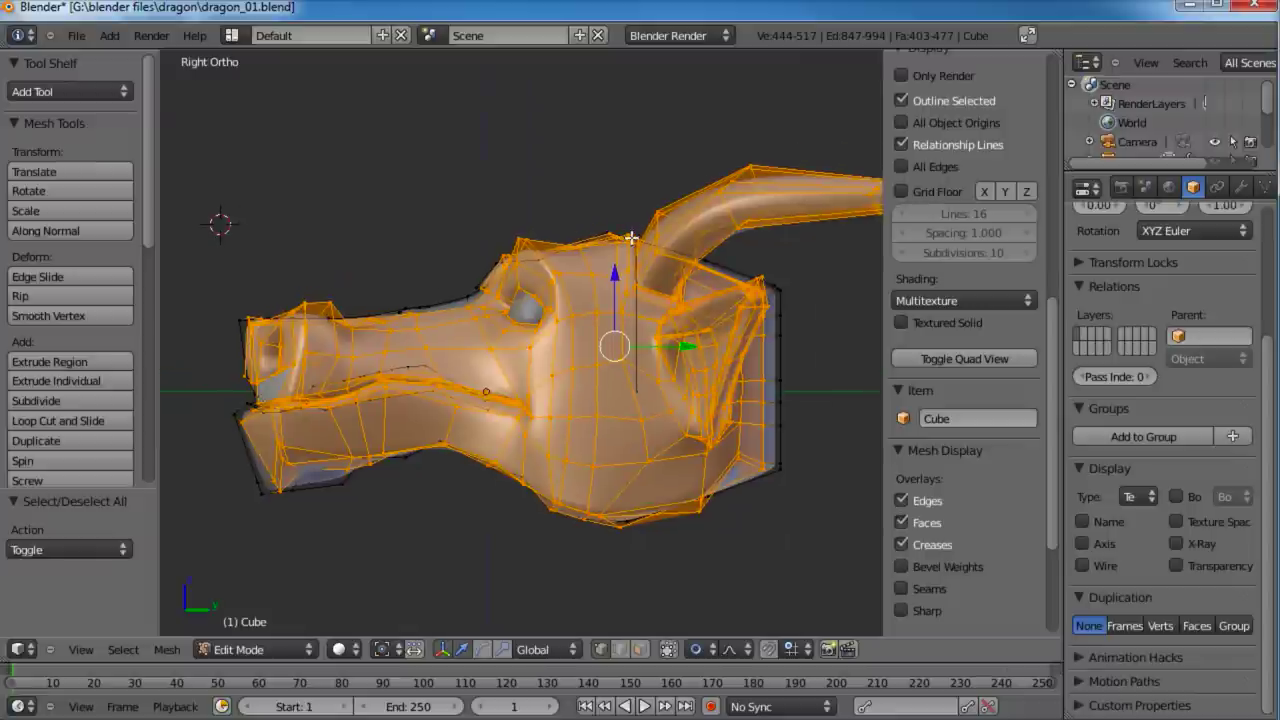
click(624, 212)
middle_drag(447, 339, 627, 410)
key(KP_1)
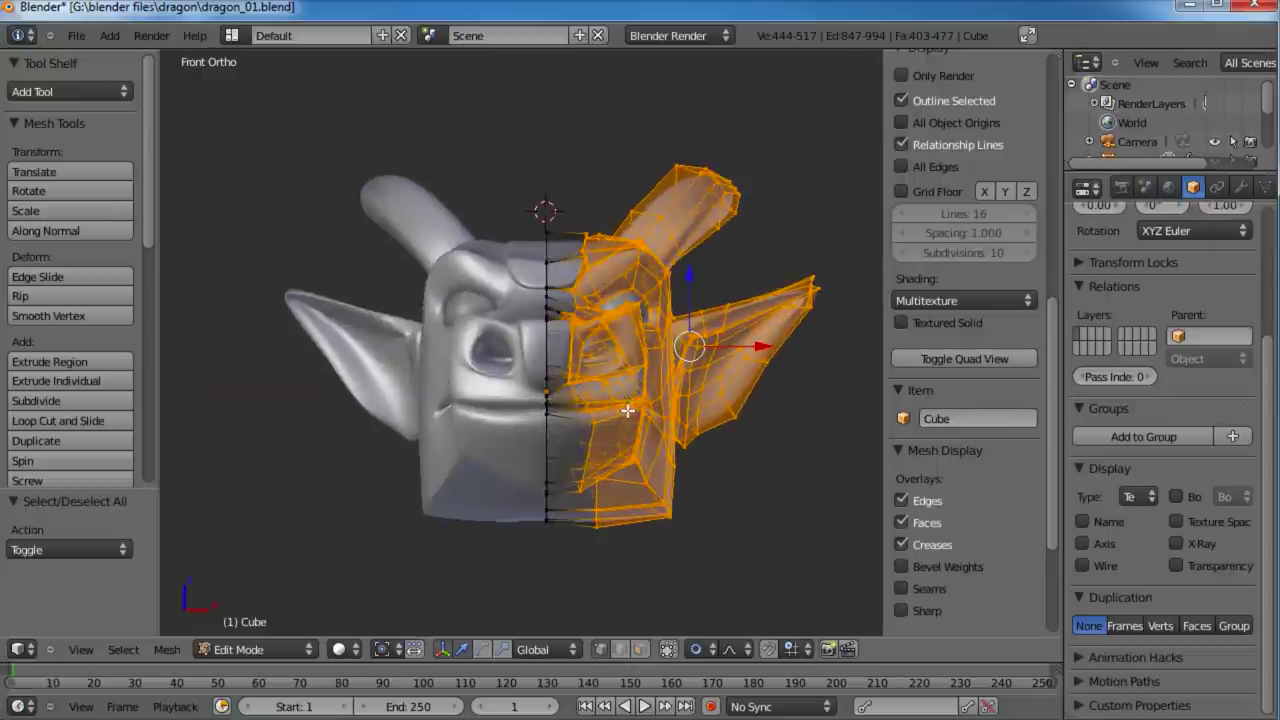
shift+middle_drag(628, 310, 602, 308)
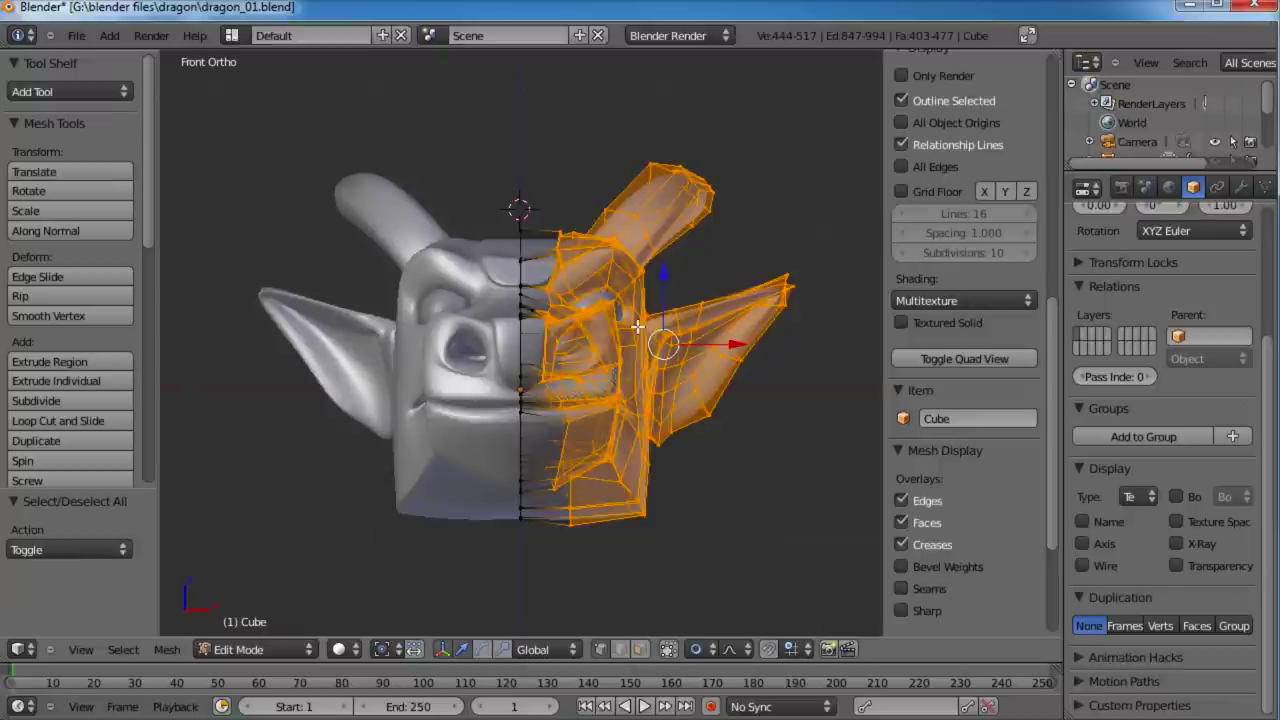
click(381, 649)
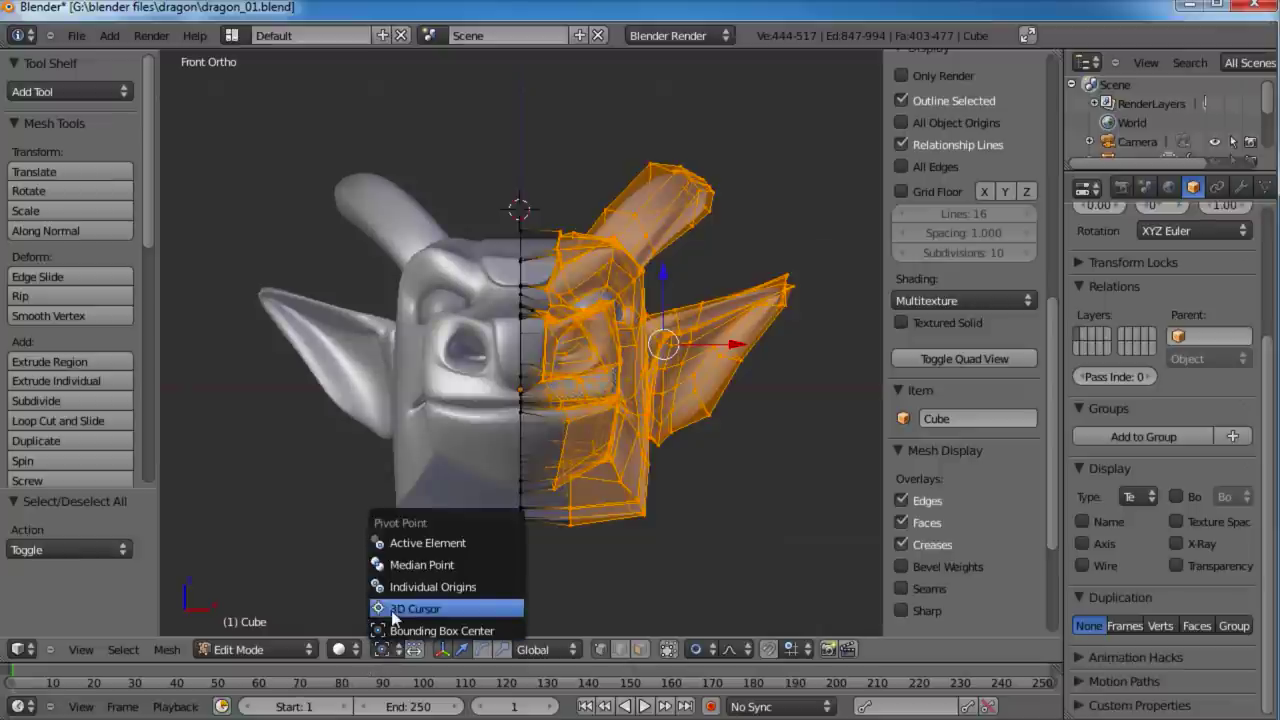
click(393, 610)
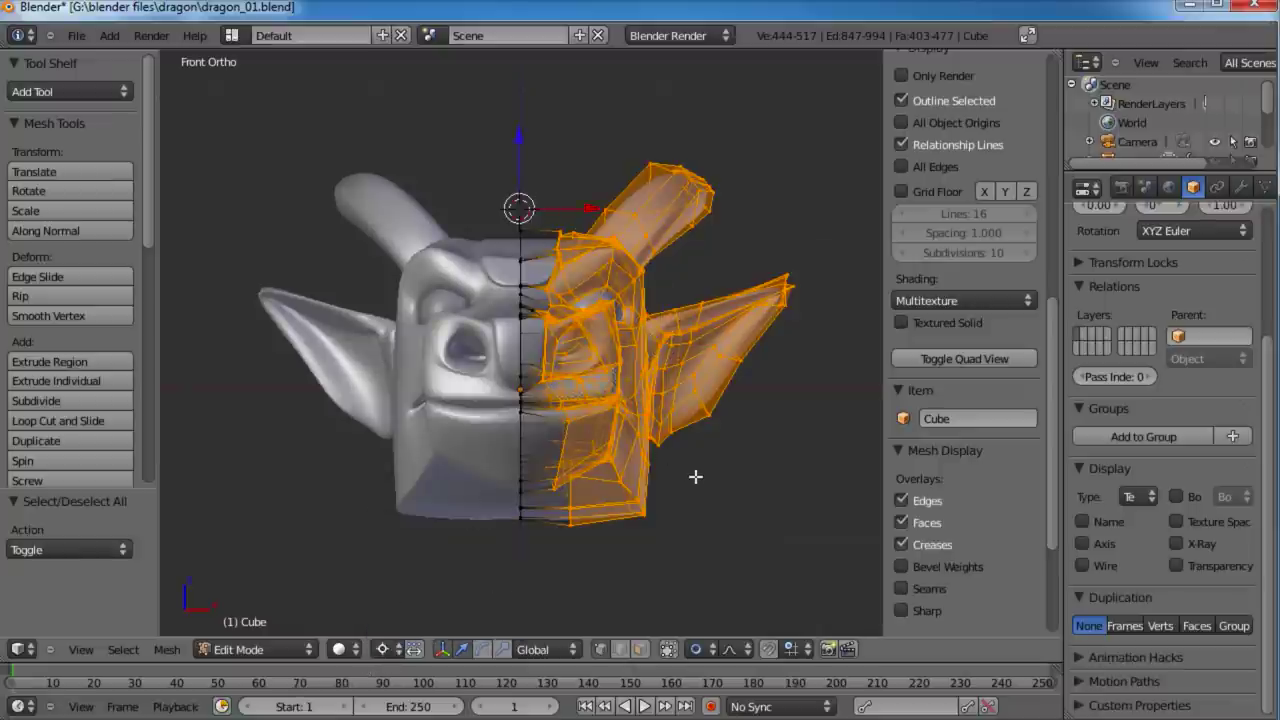
Step: Rotate the selected half of the head by about -4° around the 3D cursor and move it about 0.1 inward along X
key(r)
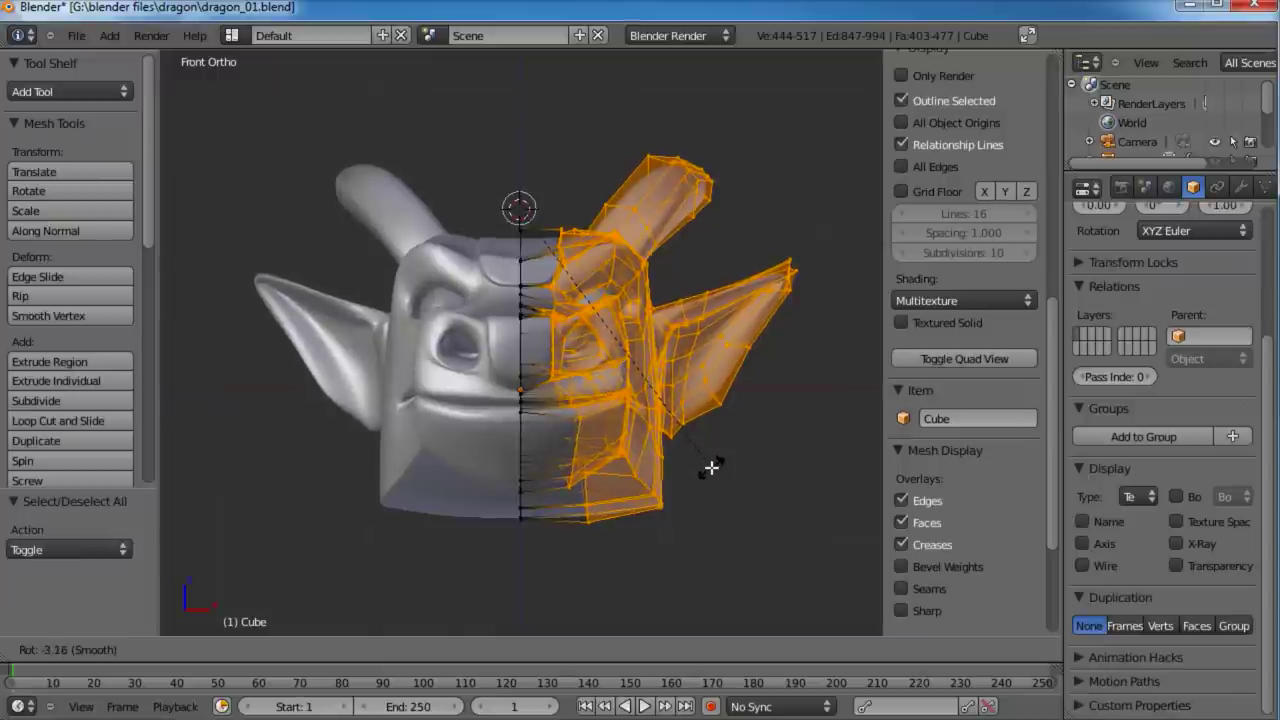
click(711, 463)
key(g)
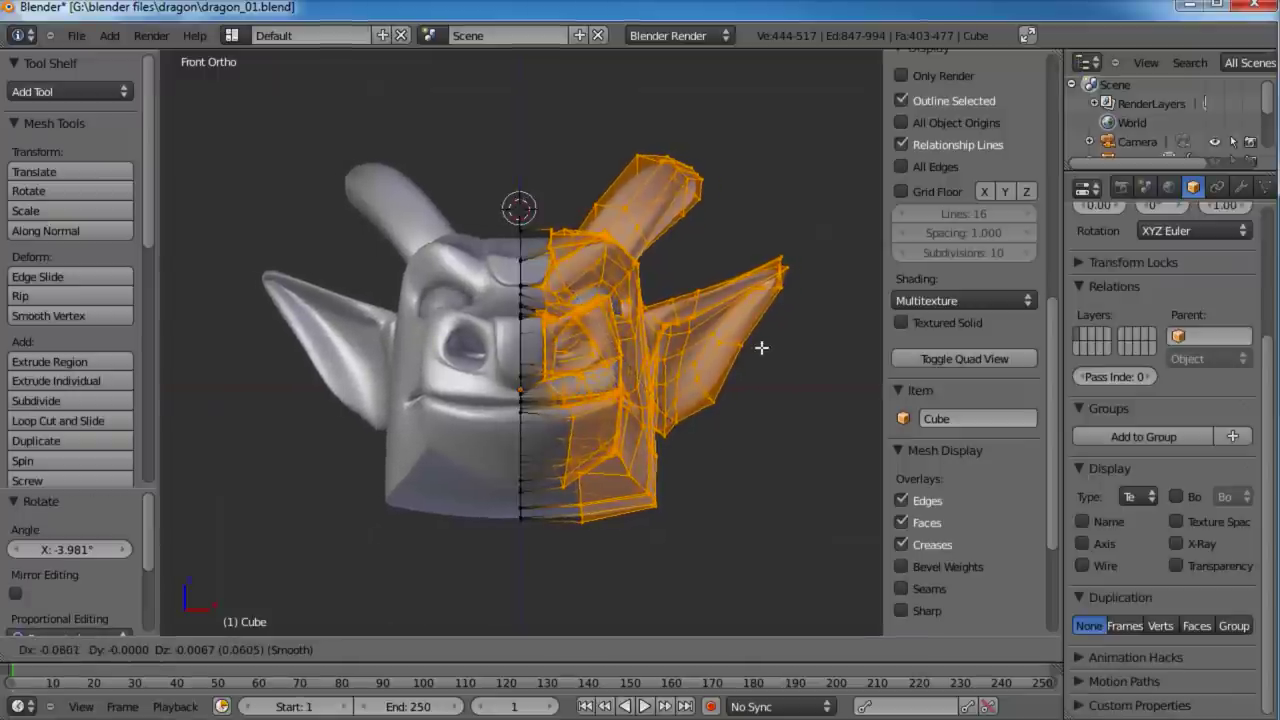
click(766, 386)
Step: Rotate the selected half by another -3.2° or so, nudge it inward to taper the head, and save the file
key(r)
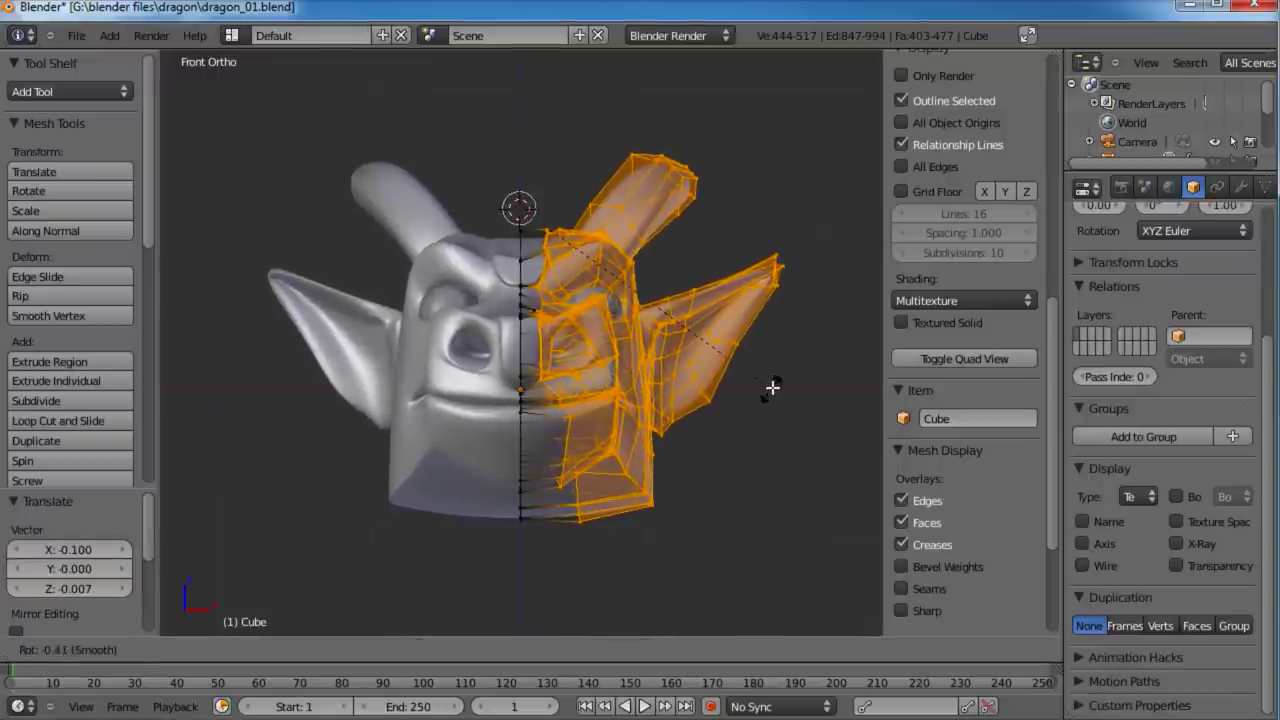
click(776, 376)
key(g)
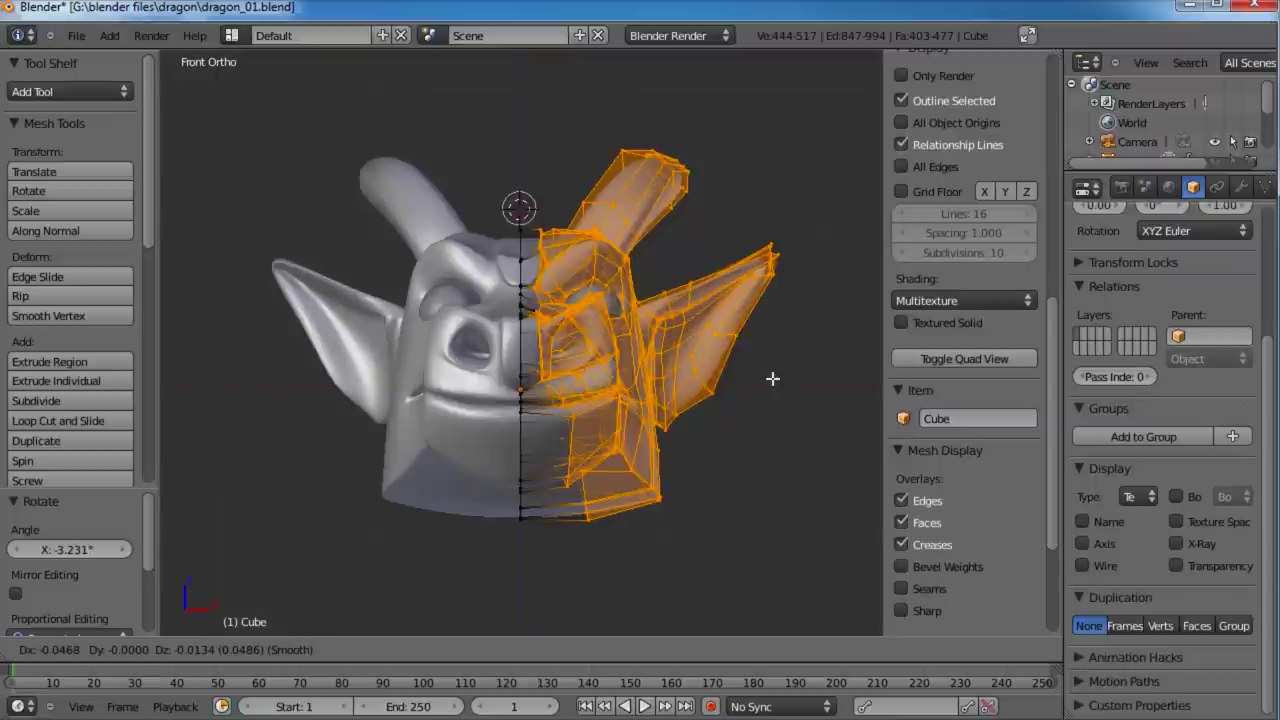
click(772, 378)
key(Tab)
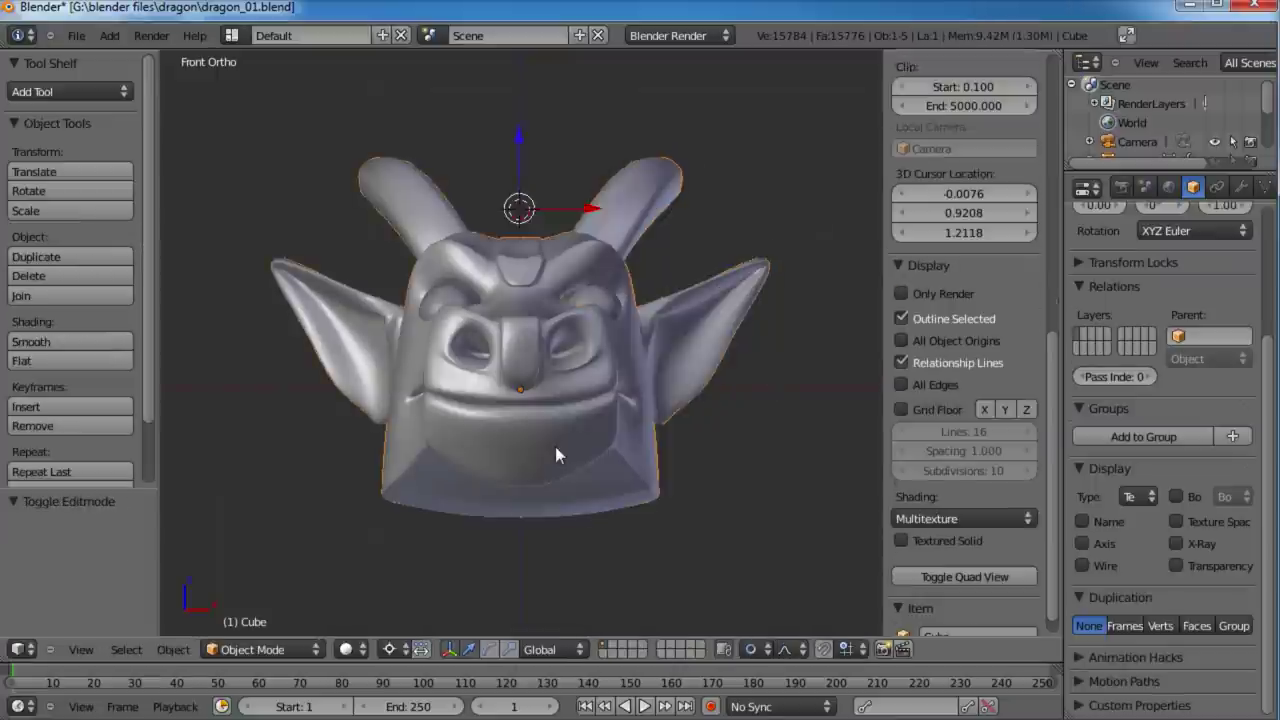
middle_drag(551, 449, 419, 450)
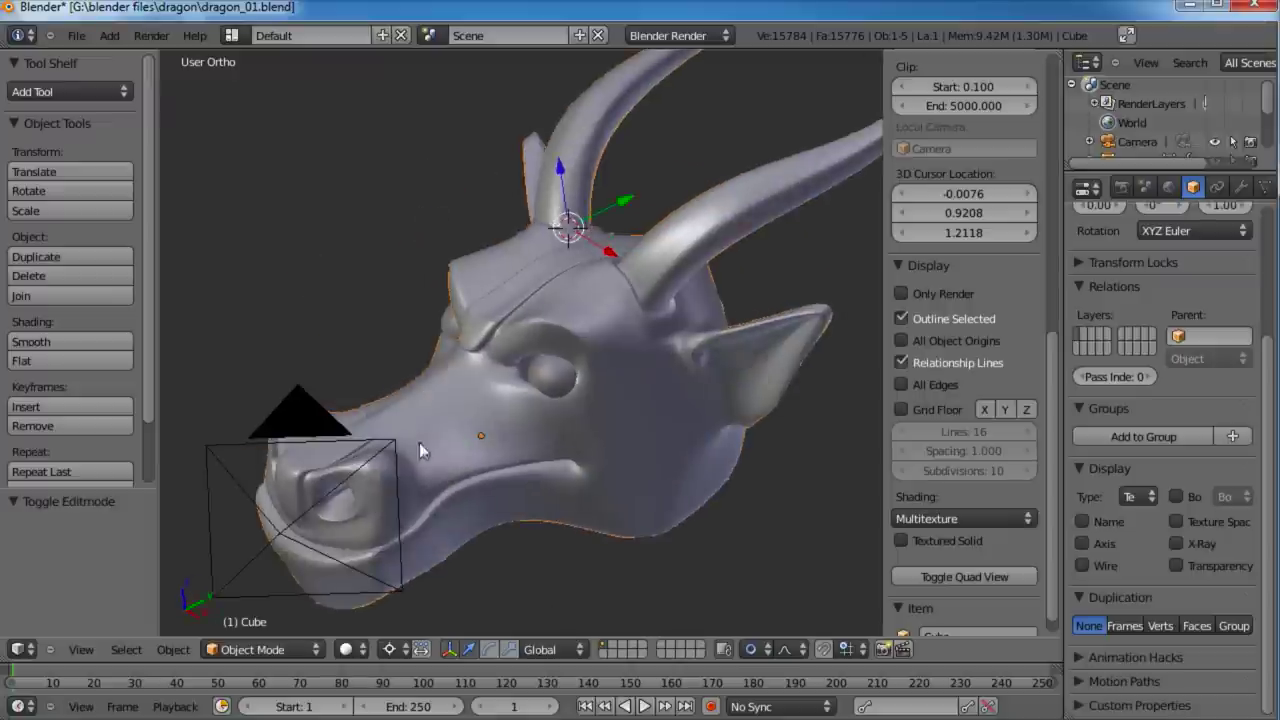
key(ctrl+s)
click(560, 447)
Step: Set the pivot point to Median Point and seat the original eyeball in its socket, shifting it along X and 0.023 along Y
scroll(559, 447, up, 3)
right_click(550, 414)
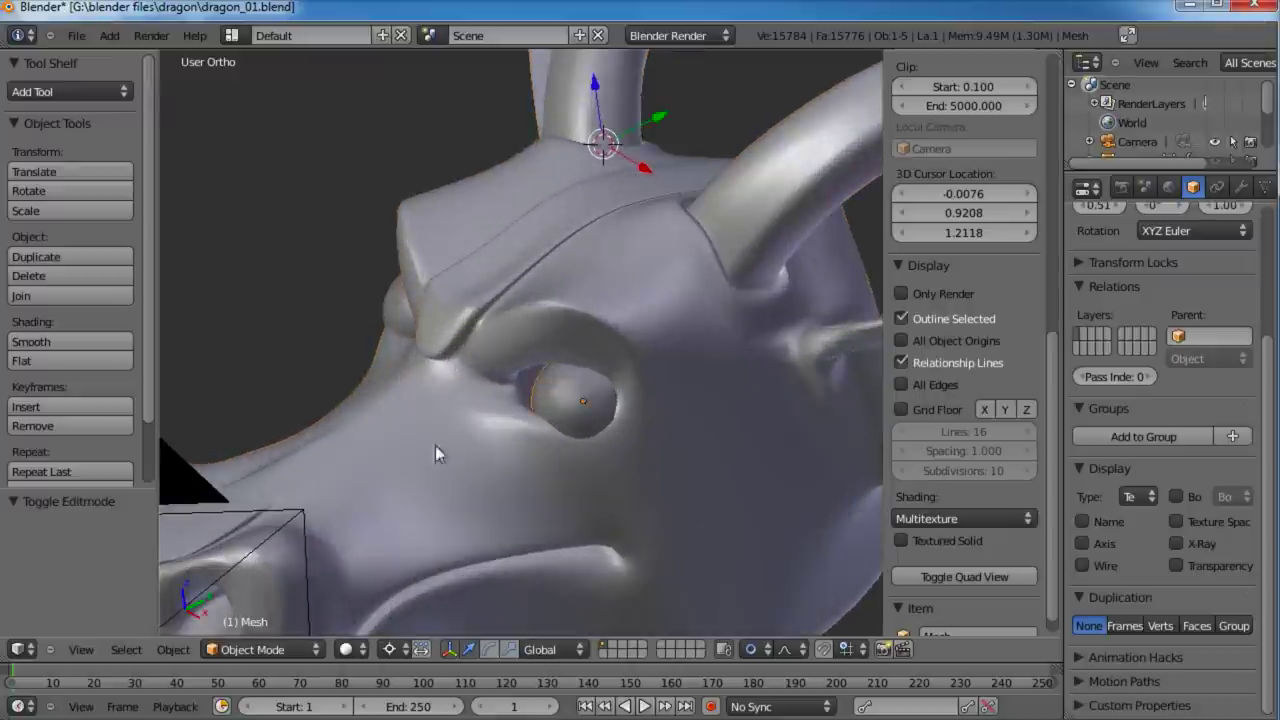
middle_drag(437, 453, 611, 434)
click(391, 649)
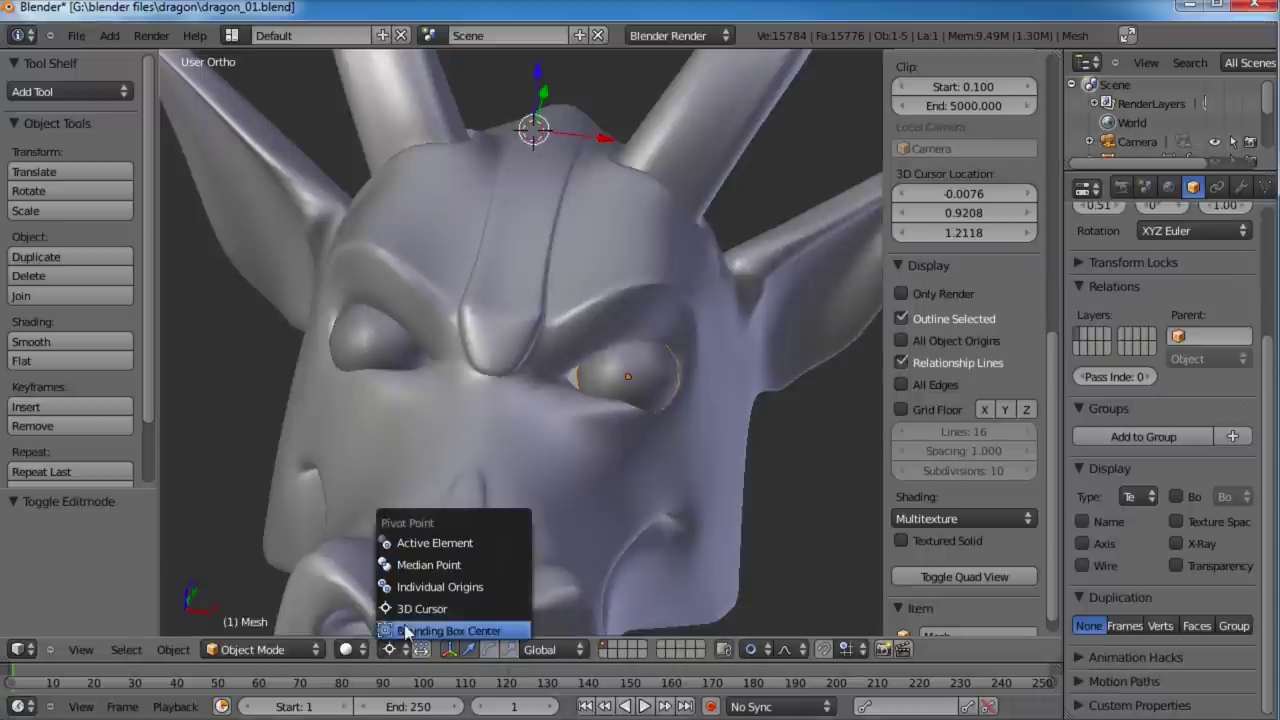
click(450, 566)
drag(688, 393, 682, 376)
middle_drag(697, 392, 622, 420)
drag(630, 361, 631, 363)
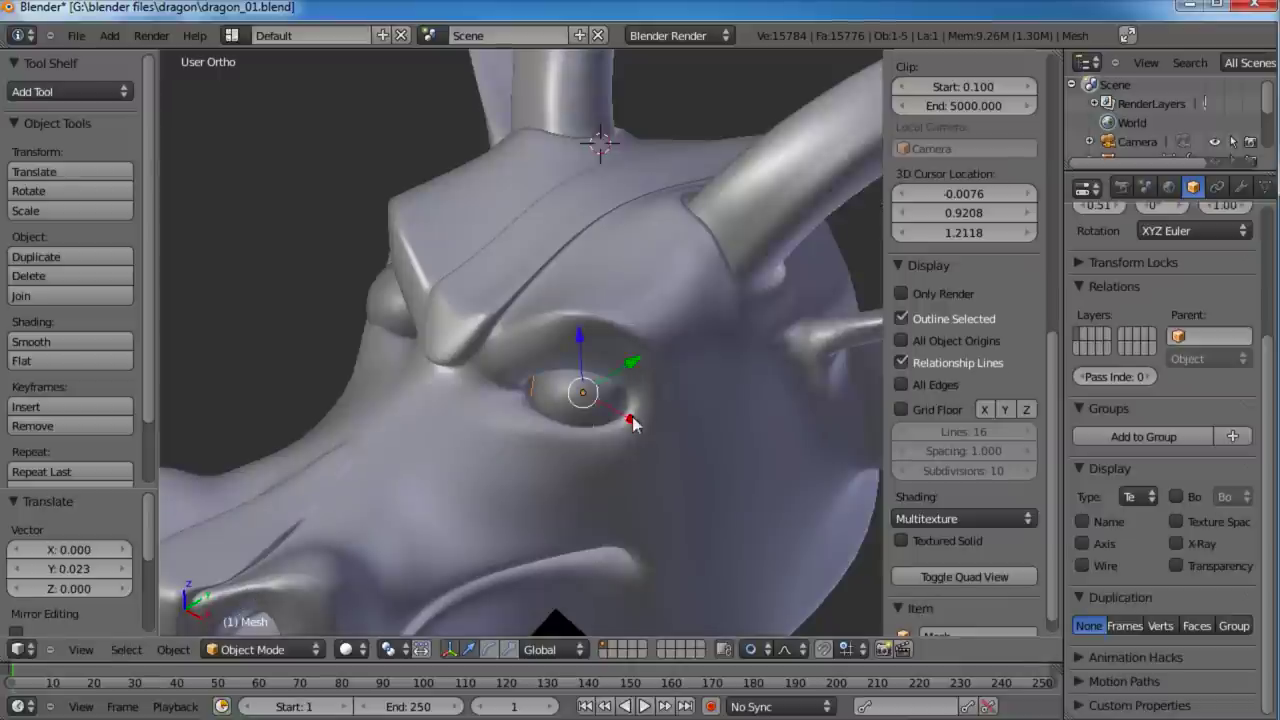
drag(632, 422, 626, 413)
Step: Fit the duplicated eyeball into its reshaped socket, moving it inward along X by about 0.05 and along Y by -0.046
middle_drag(466, 410, 543, 442)
right_click(368, 320)
middle_drag(324, 391, 422, 390)
key(g)
click(454, 343)
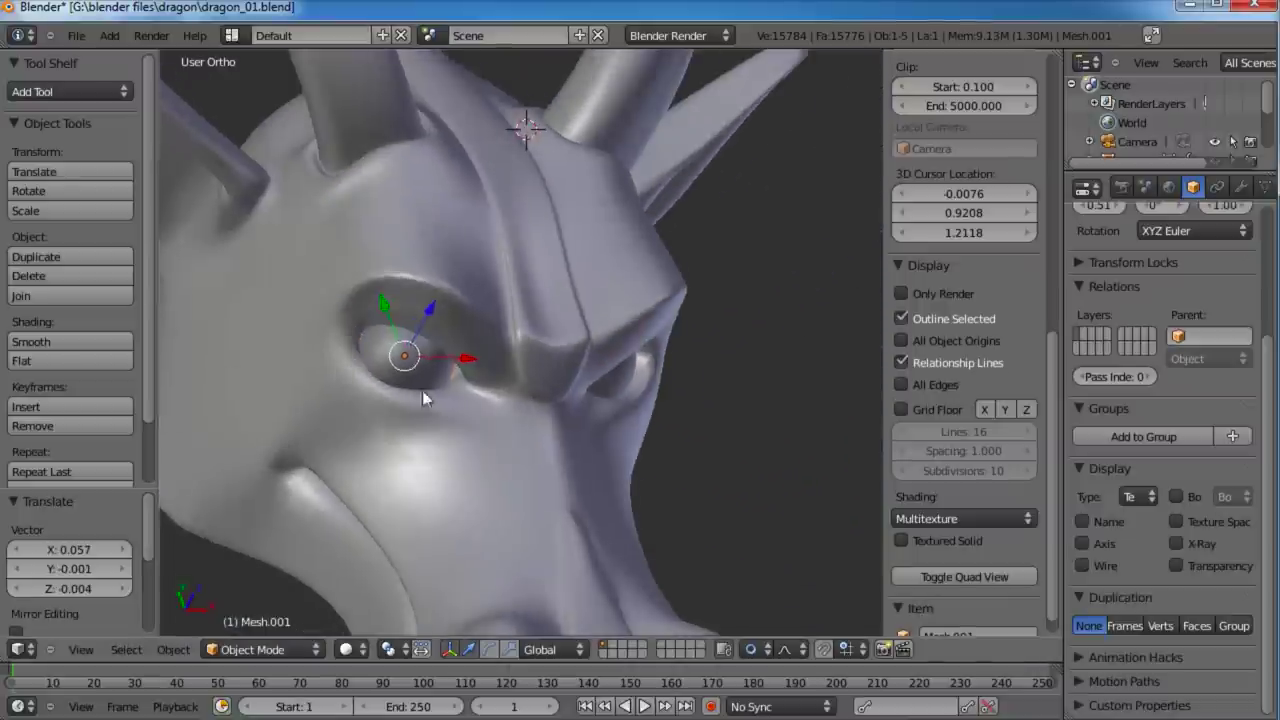
key(g)
key(x)
click(396, 309)
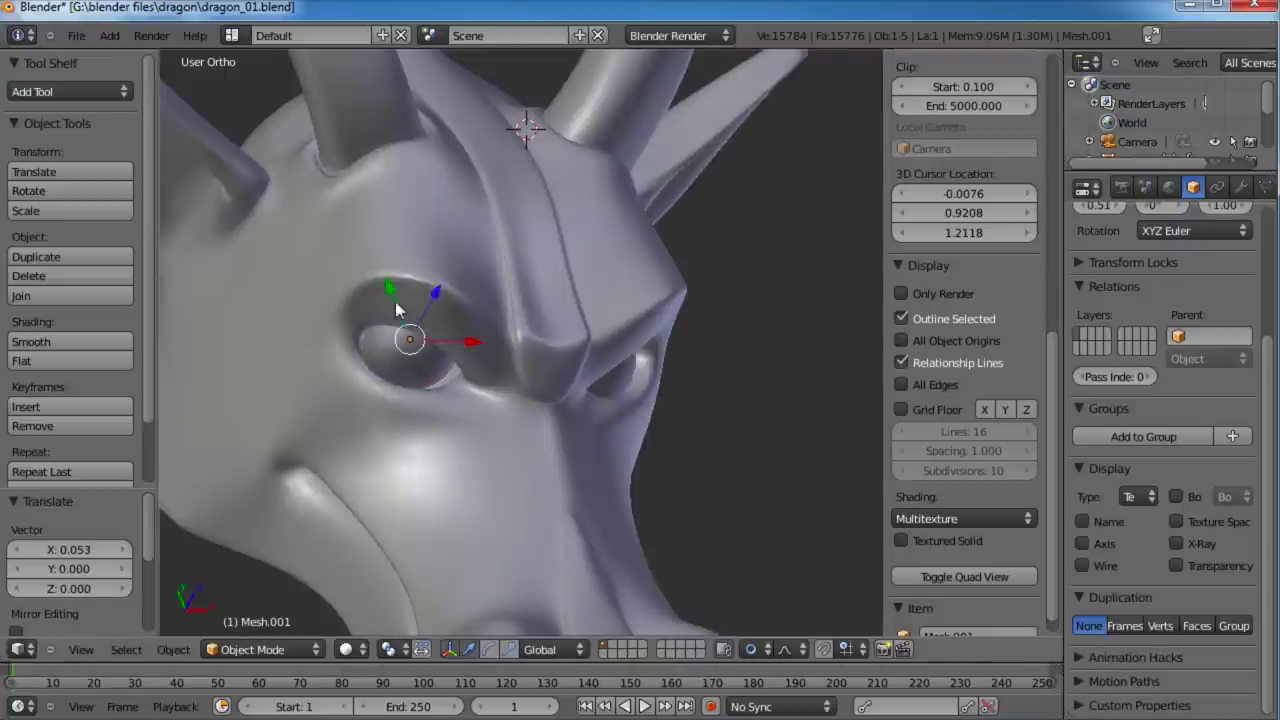
key(g)
key(y)
click(396, 298)
middle_drag(396, 298, 546, 393)
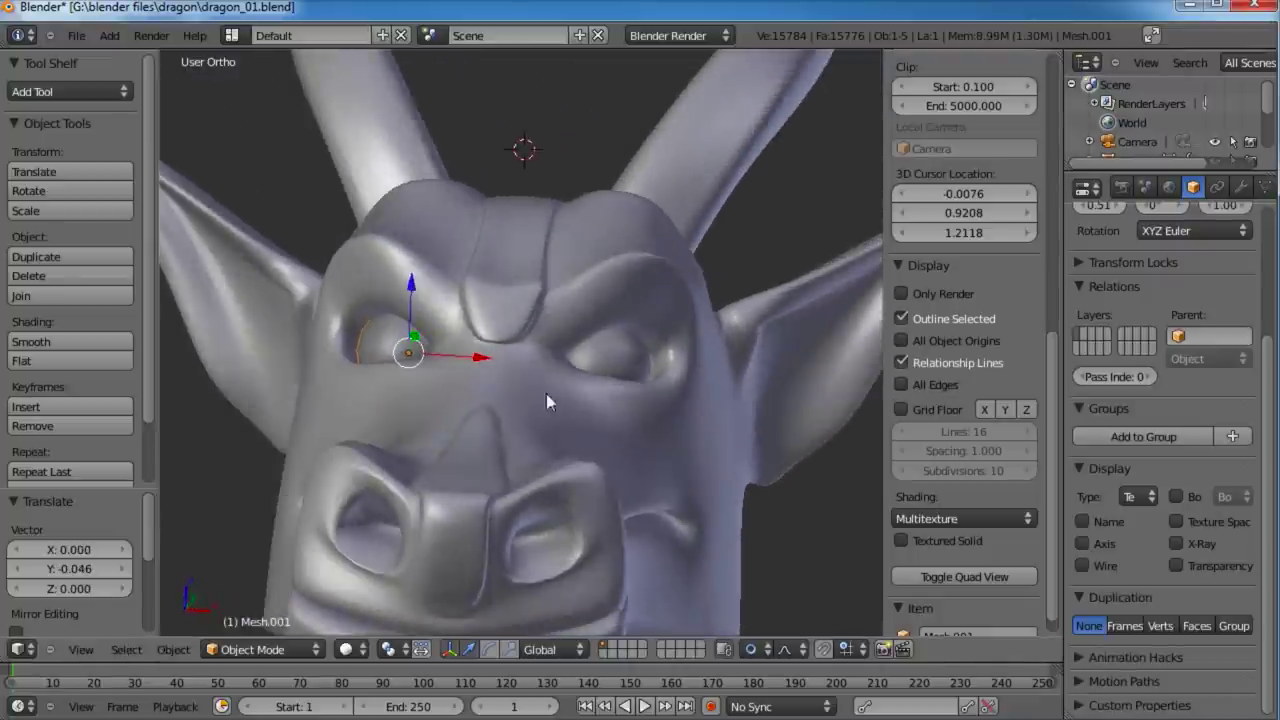
Step: Raise both eyeballs together by 0.053 along Z, deselect everything and save the file
shift+right_click(610, 347)
key(g)
key(z)
click(503, 283)
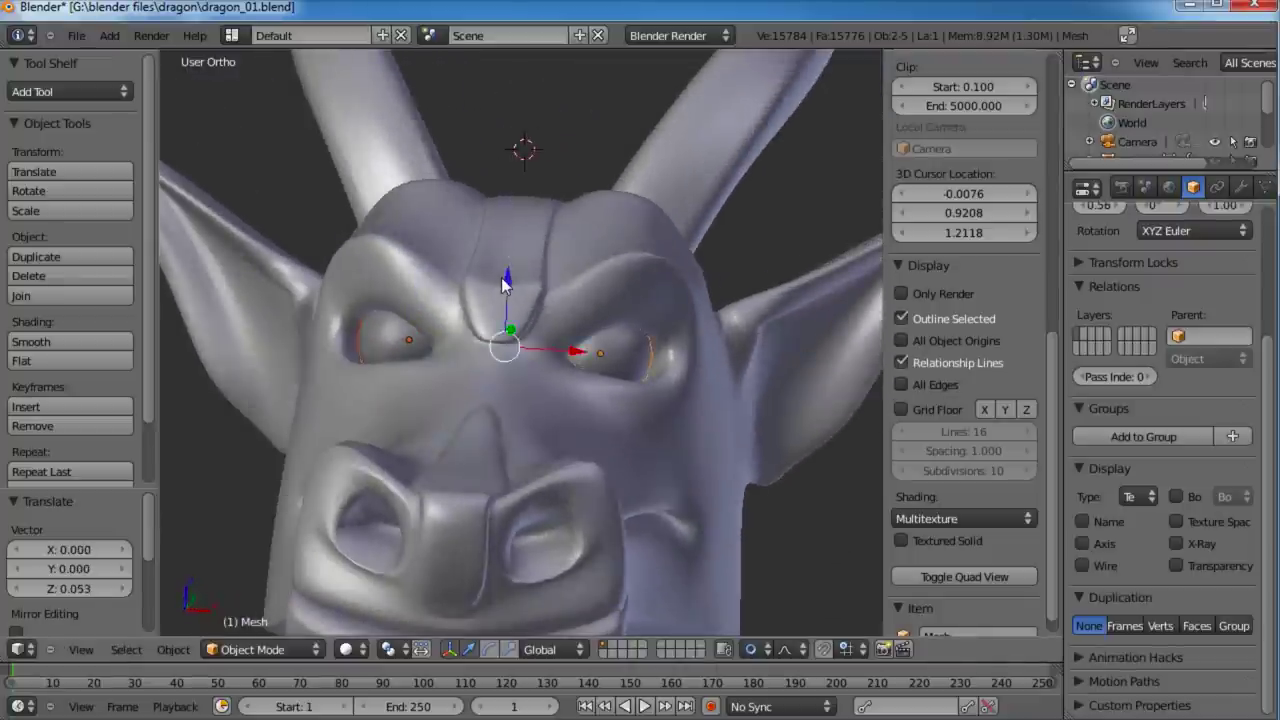
scroll(505, 300, down, 3)
key(a)
middle_drag(511, 357, 562, 377)
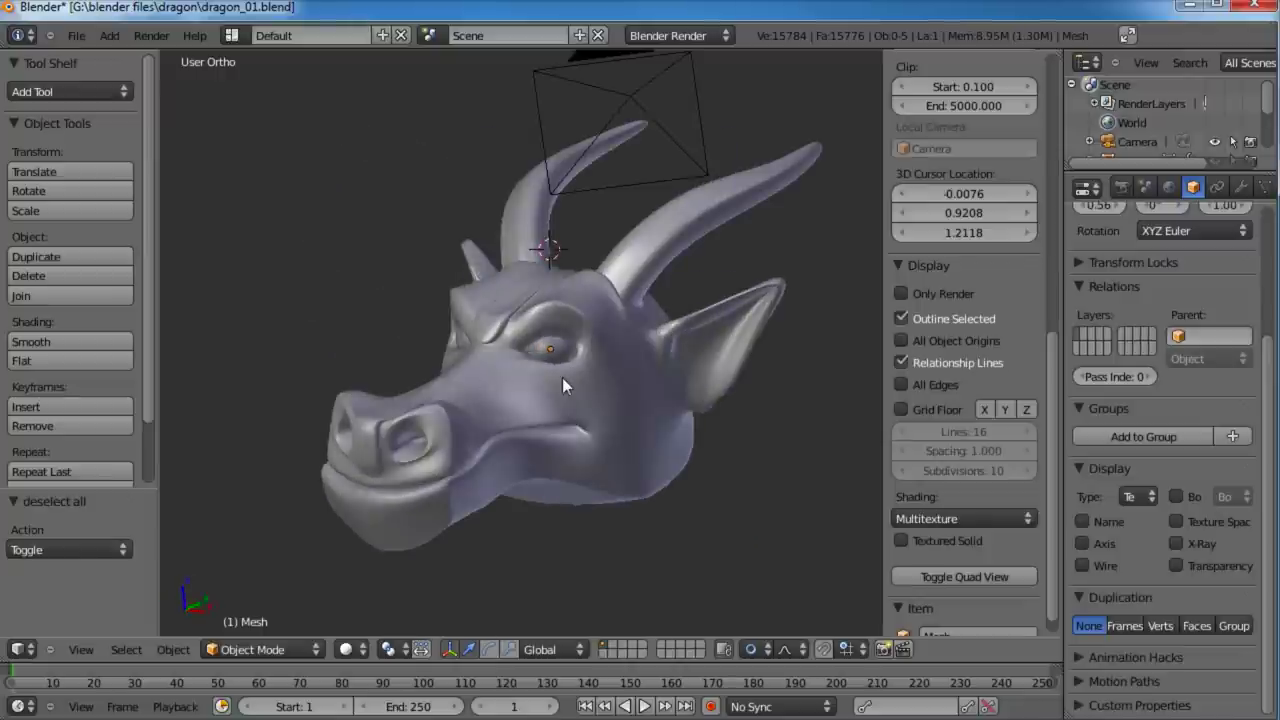
key(ctrl+s)
click(561, 377)
Step: Enter Edit Mode on the head mesh and add one edge loop inside the eye socket, between the eyelid edge and the inner rim
scroll(553, 376, up, 2)
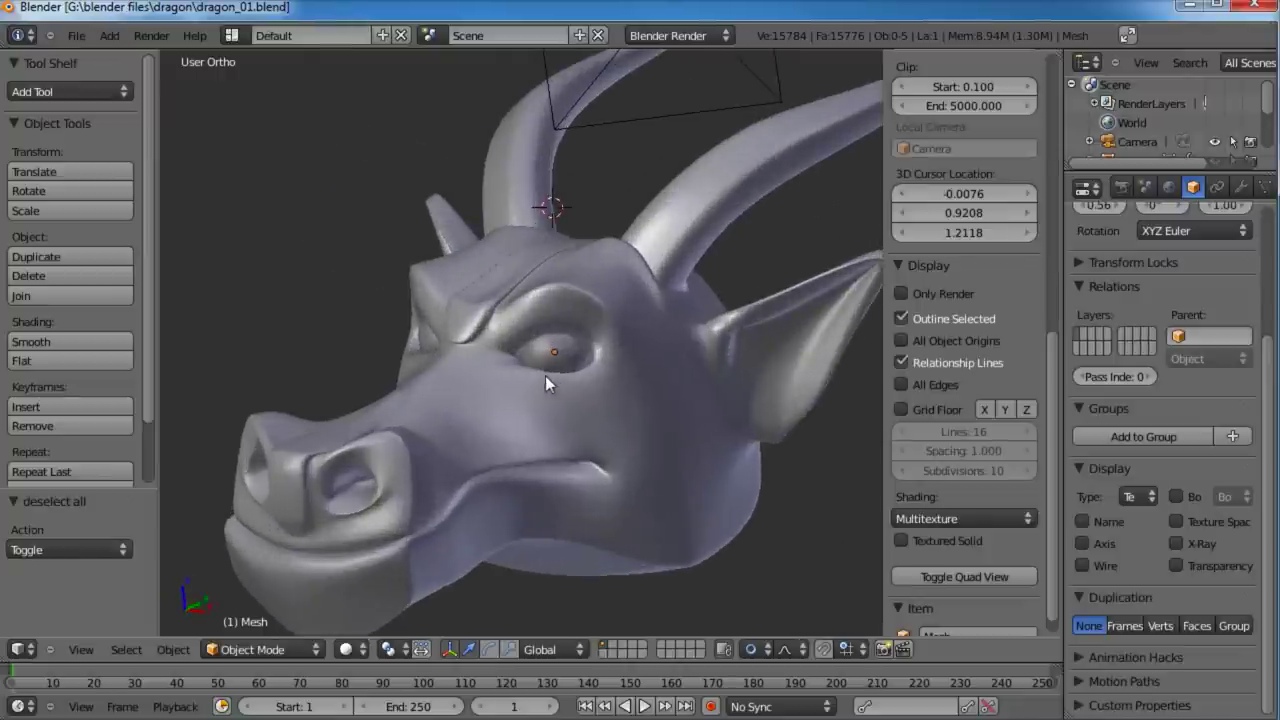
right_click(560, 400)
scroll(580, 410, up, 3)
key(Tab)
scroll(600, 450, up, 3)
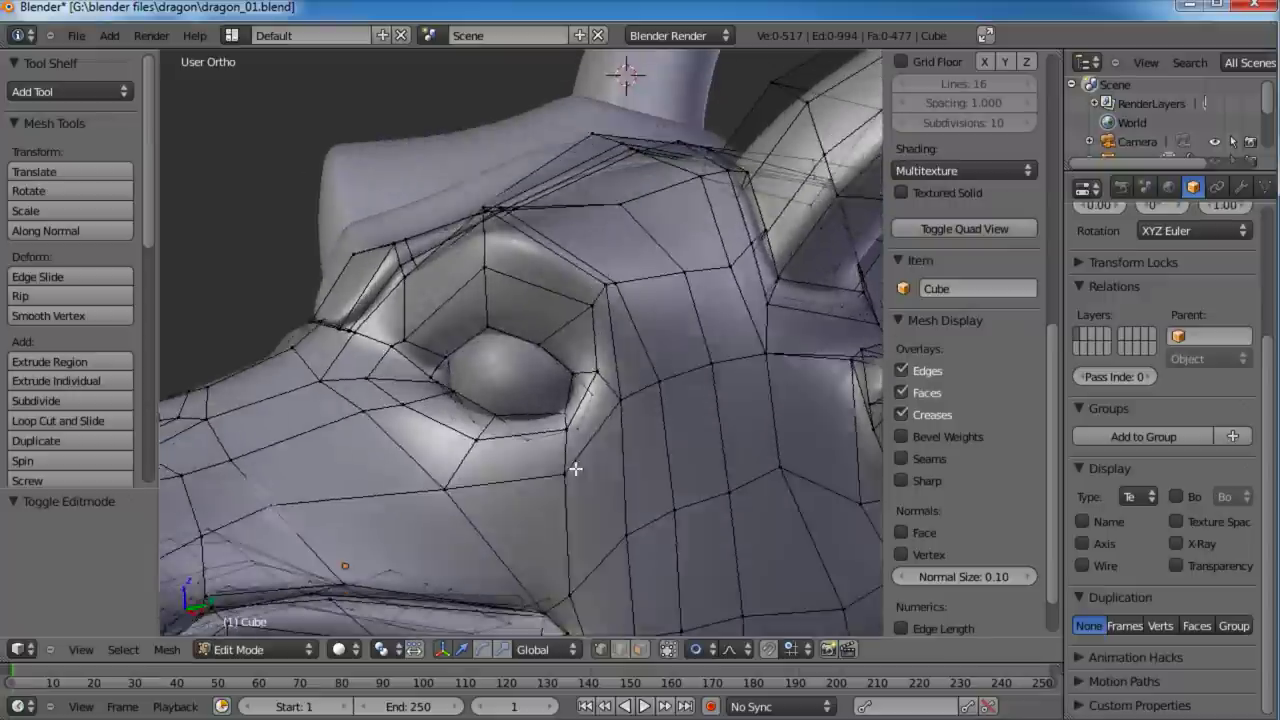
mouse_move(575, 468)
middle_down()
mouse_move(694, 480)
mouse_move(569, 426)
mouse_move(585, 460)
middle_up()
scroll(569, 426, up, 3)
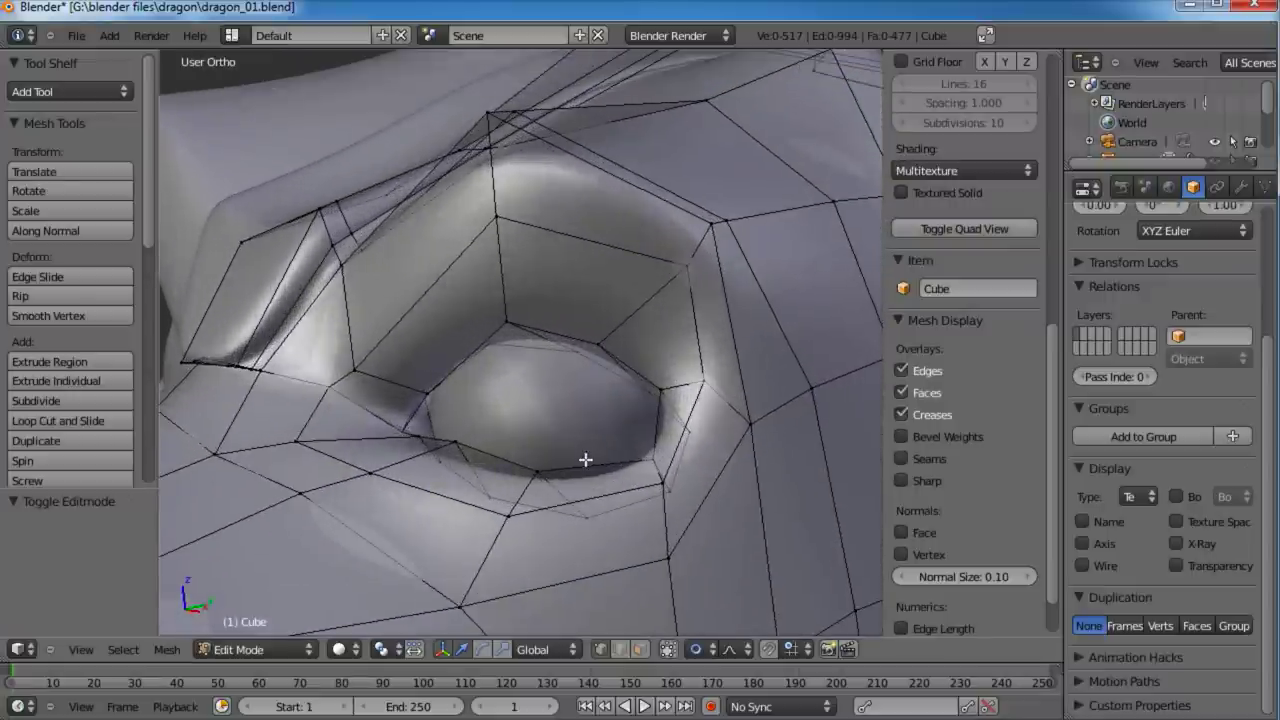
click(624, 322)
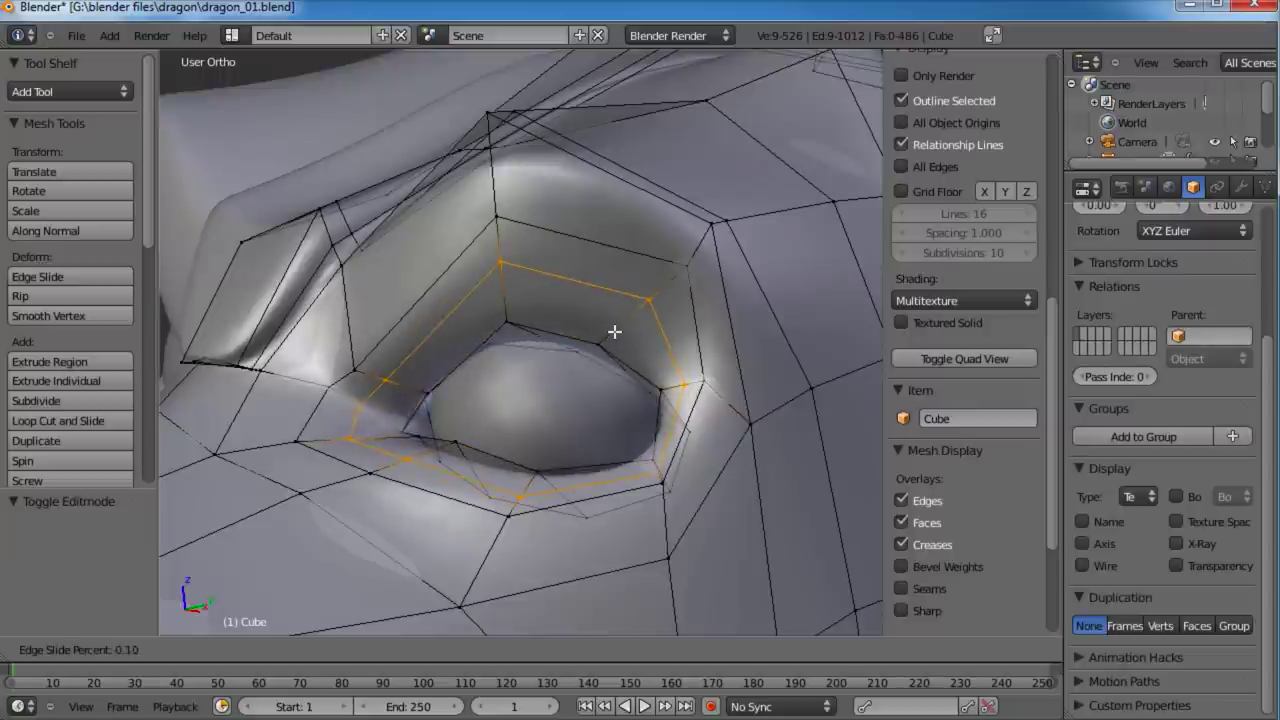
click(616, 328)
Step: Add another edge loop around the outer rim of the eye socket, then deselect everything
key(ctrl+r)
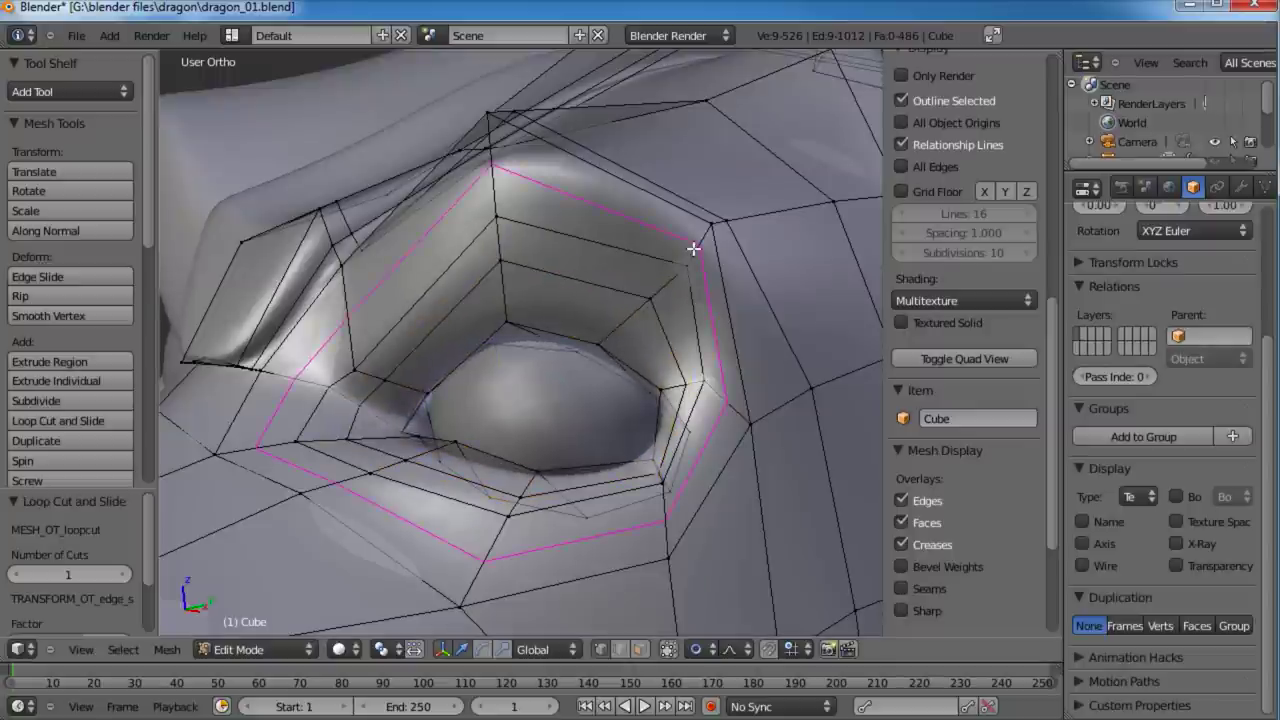
click(690, 247)
click(696, 248)
scroll(680, 265, down, 3)
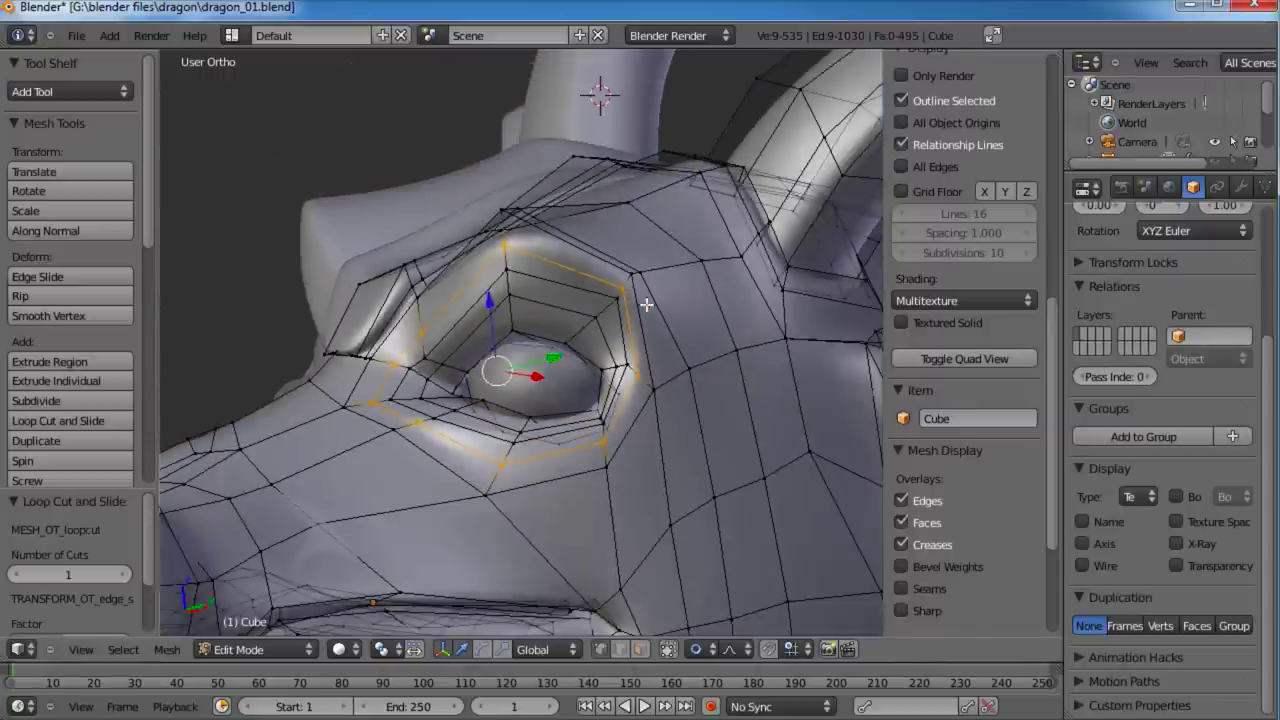
key(a)
middle_drag(646, 306, 585, 421)
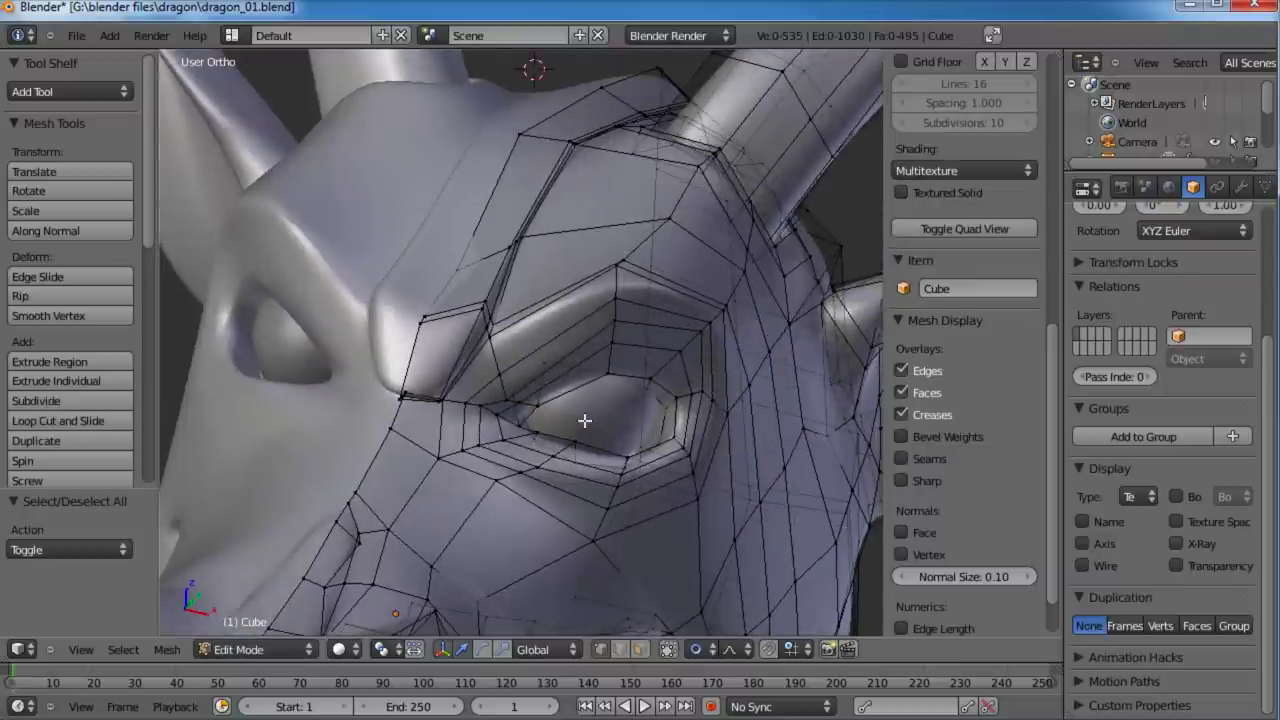
Step: Reshape the eyelids and outer eye corner around the eyeball in Sculpt Mode with the Grab brush at size 71
click(255, 649)
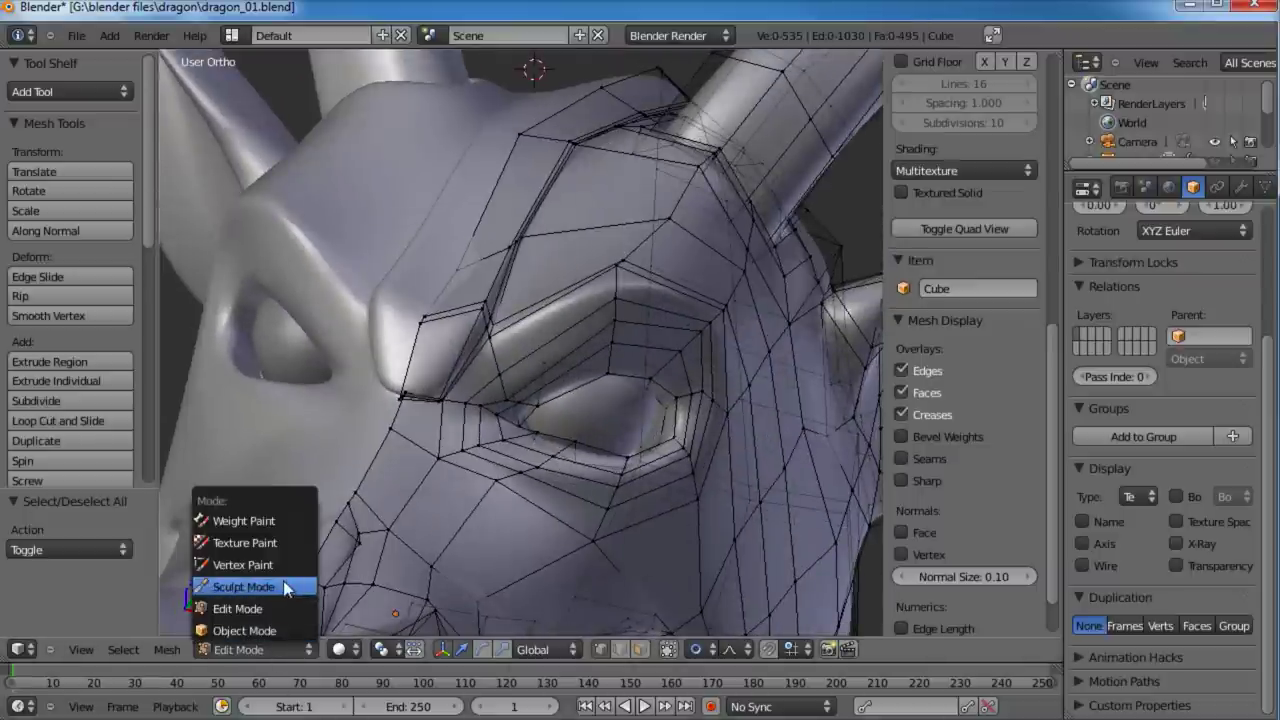
click(250, 588)
scroll(78, 415, down, 2)
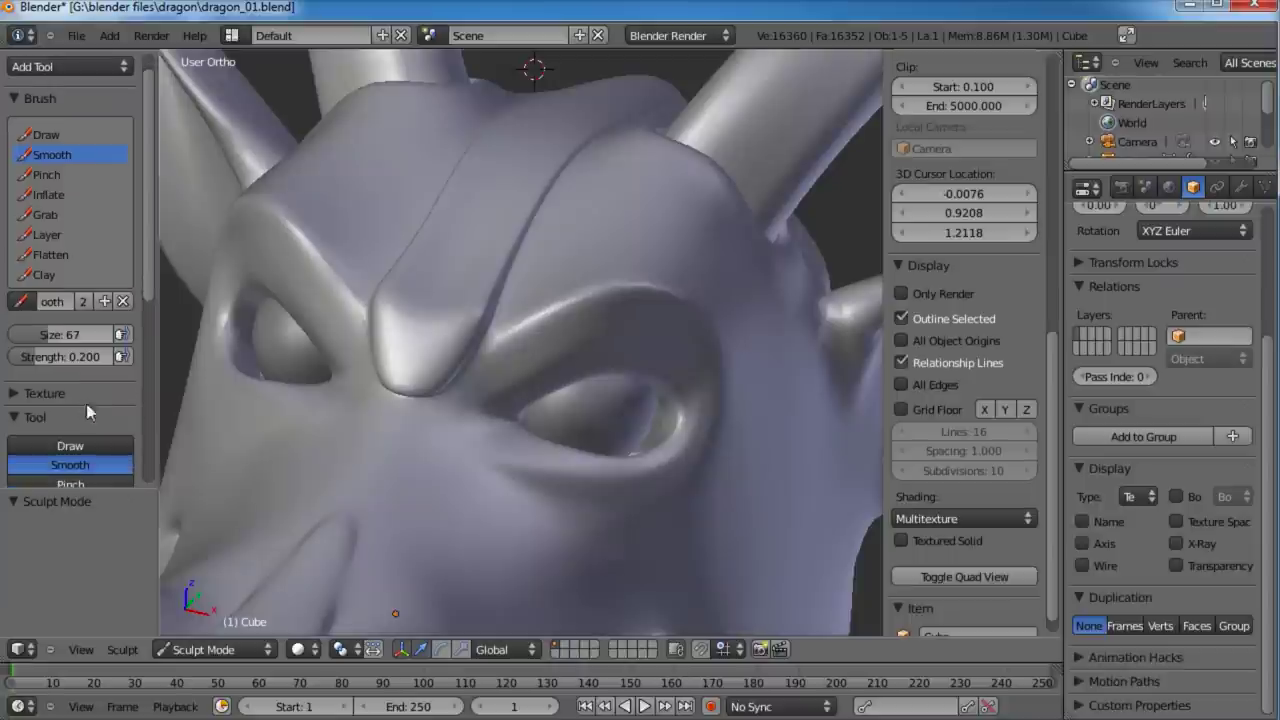
click(46, 215)
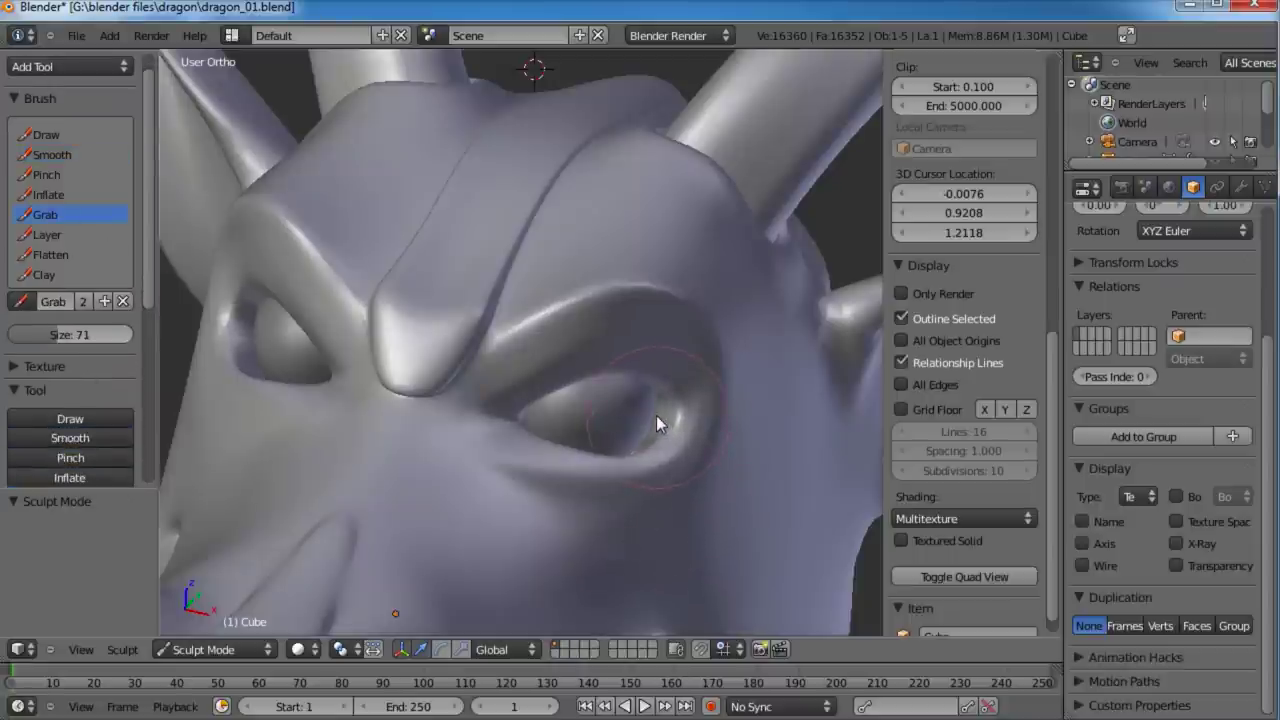
middle_drag(639, 436, 544, 505)
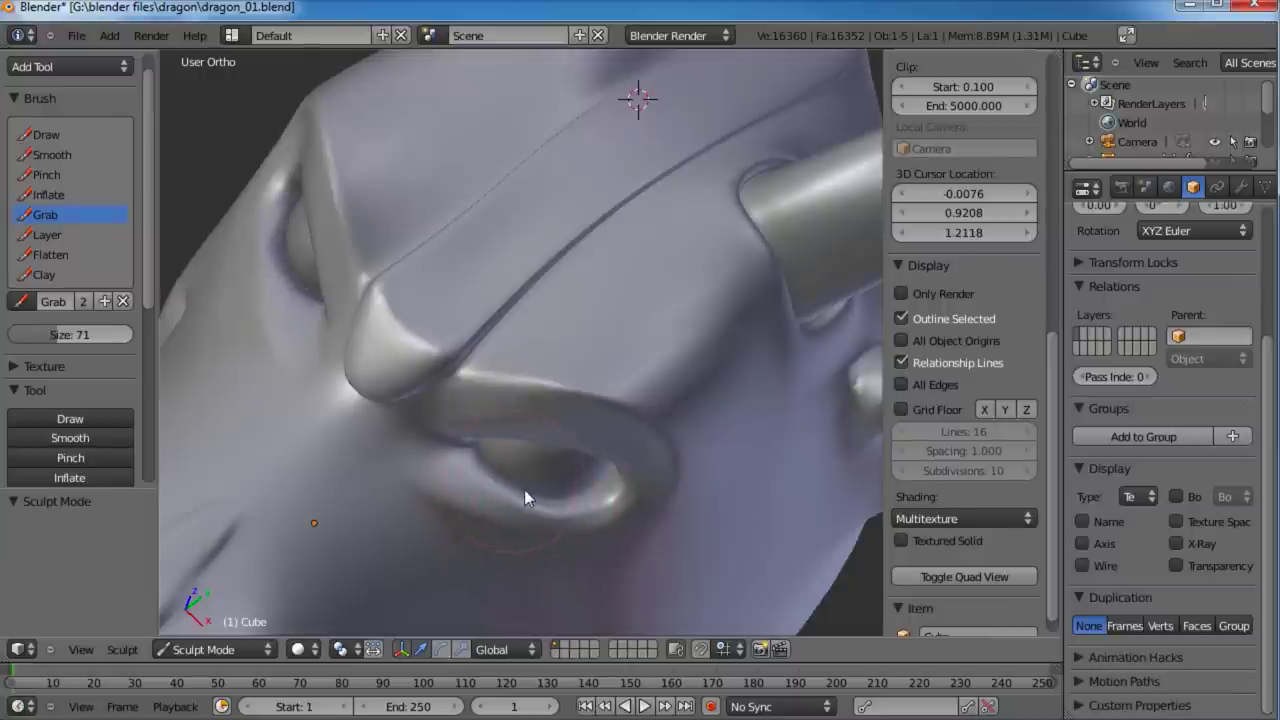
middle_drag(561, 494, 674, 399)
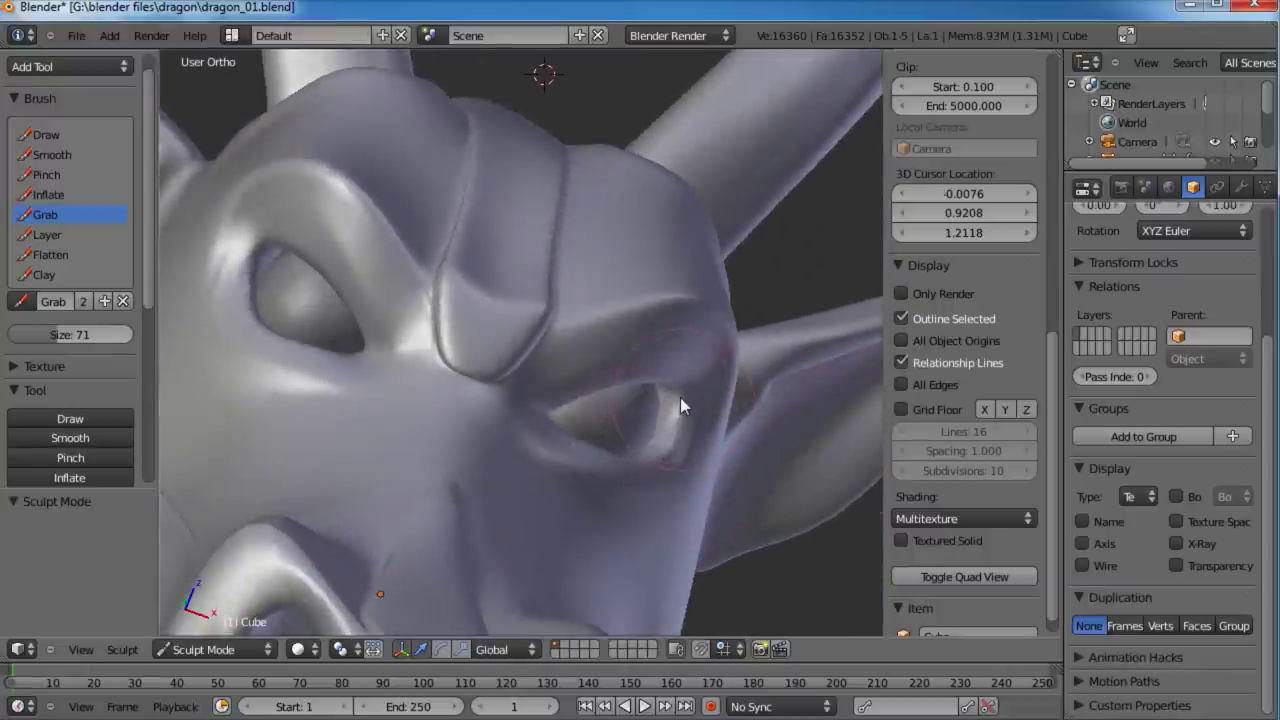
mouse_move(681, 399)
mouse_down()
mouse_move(680, 430)
mouse_move(671, 423)
mouse_up()
middle_drag(651, 489, 428, 398)
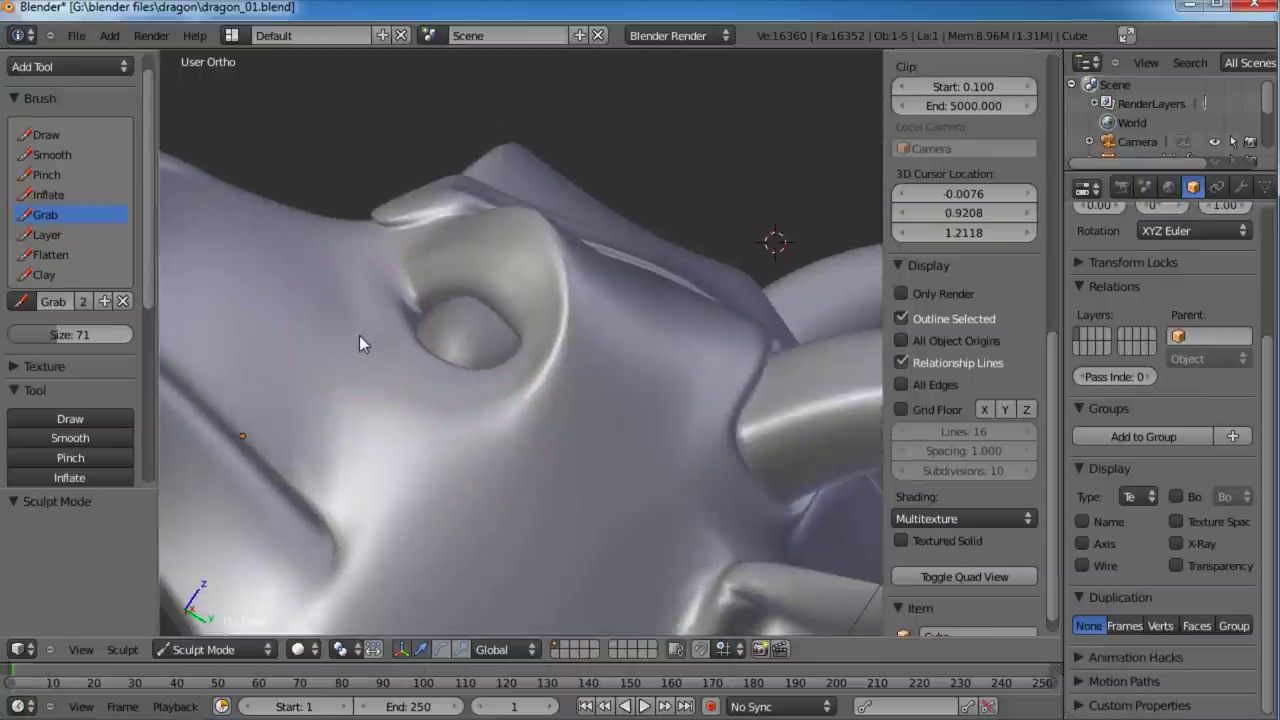
middle_drag(422, 400, 622, 490)
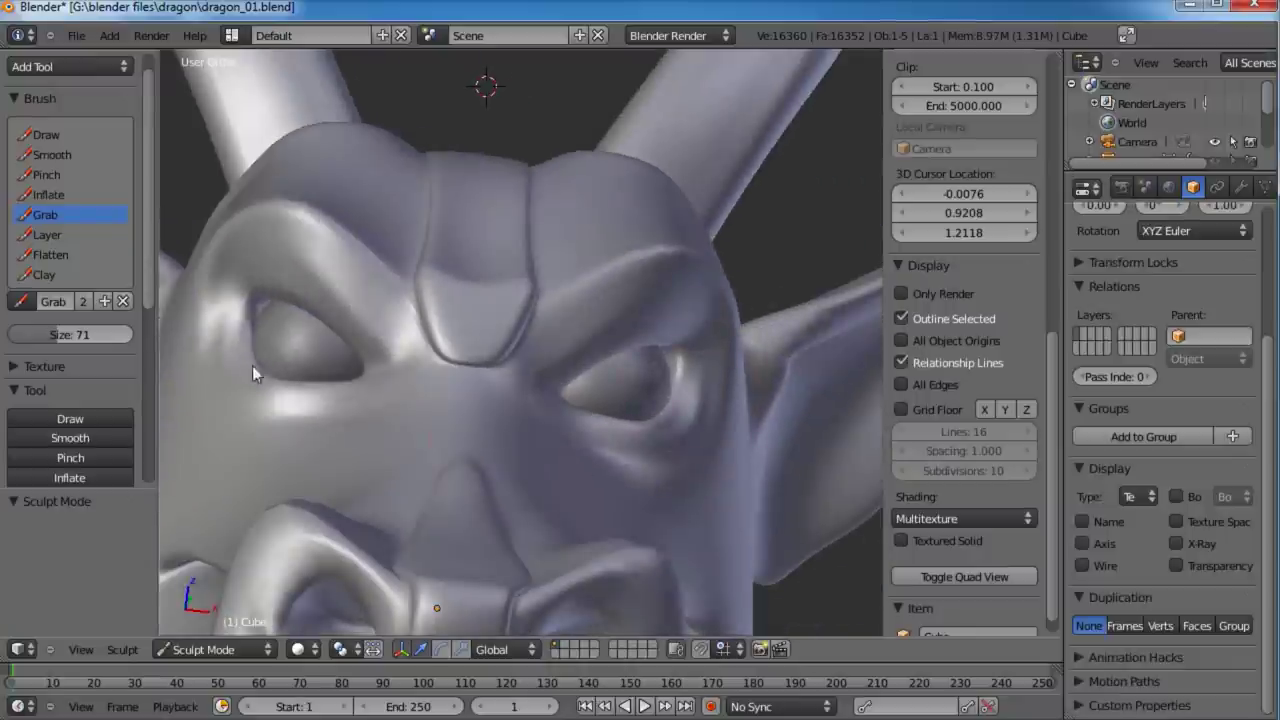
Step: Sharpen the brow edge and the crease under the eye with the Pinch brush at size 45 and strength 0.386
click(52, 175)
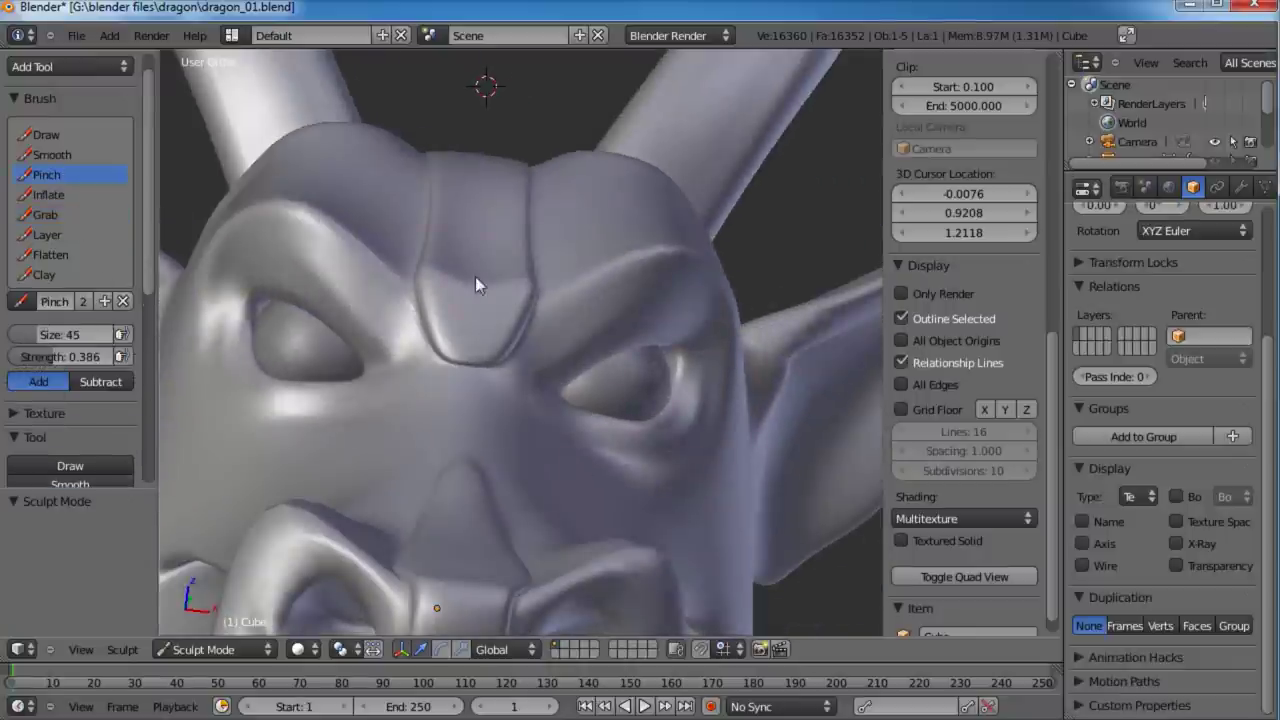
middle_drag(475, 276, 471, 479)
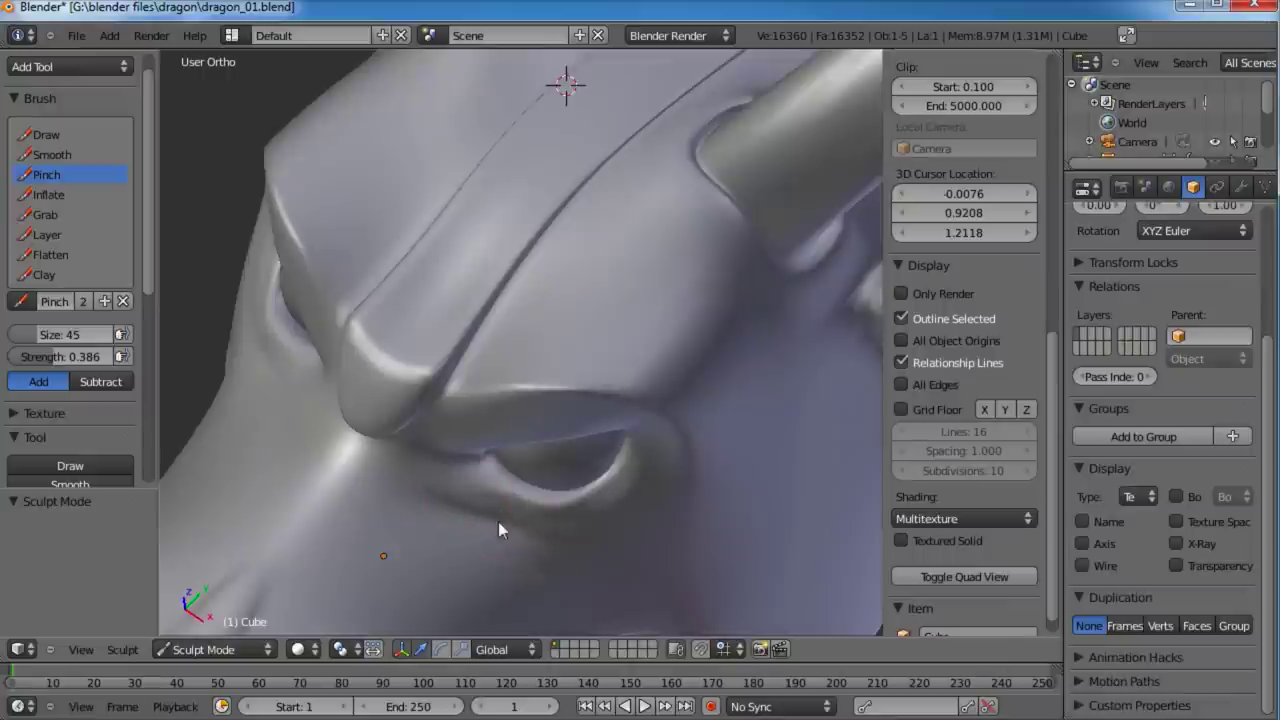
middle_drag(630, 549, 603, 372)
middle_drag(529, 434, 502, 396)
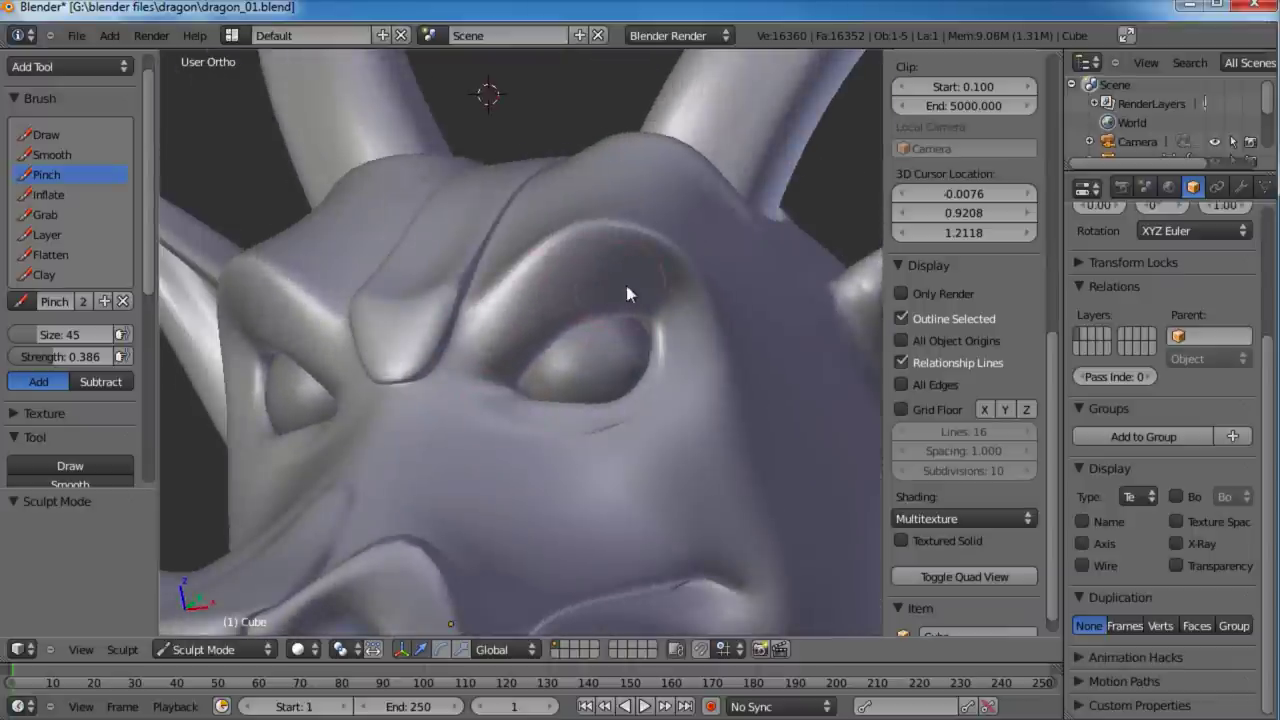
middle_drag(626, 290, 488, 355)
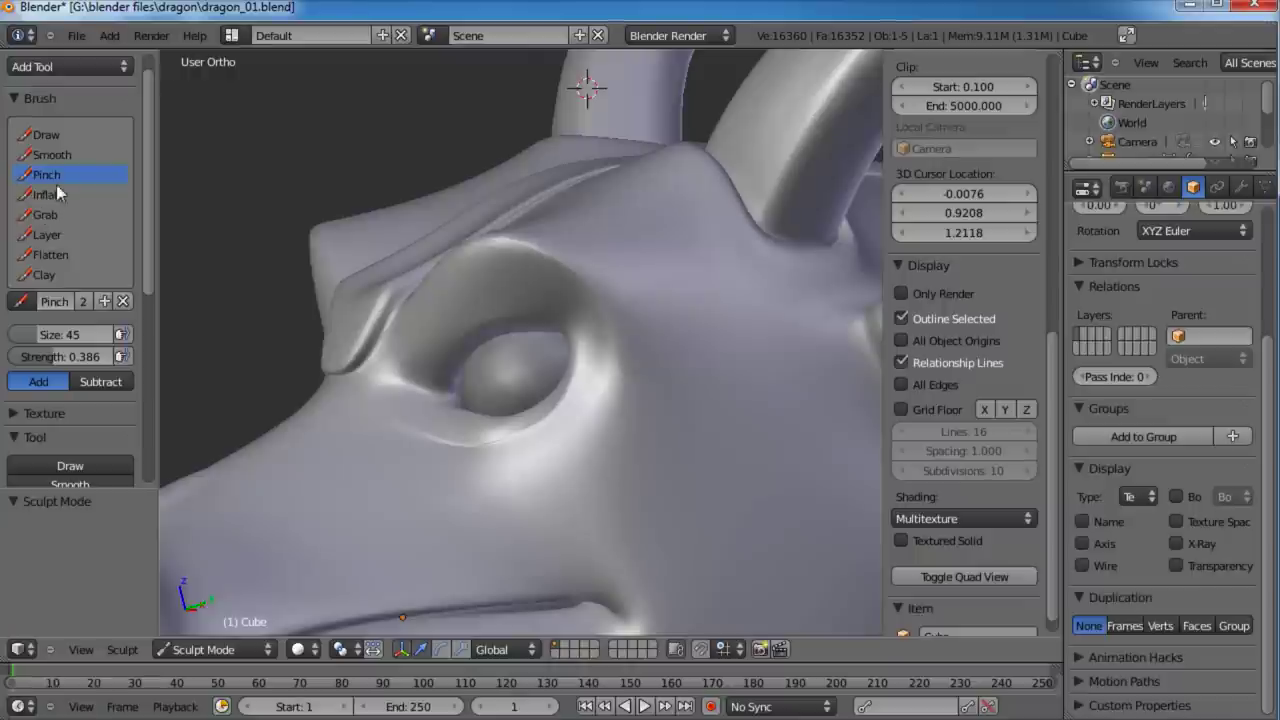
Step: Soften the area beneath the eye with the Smooth brush at size 67 and strength 0.200, and save over dragon_01.blend
click(54, 156)
middle_drag(515, 445, 559, 491)
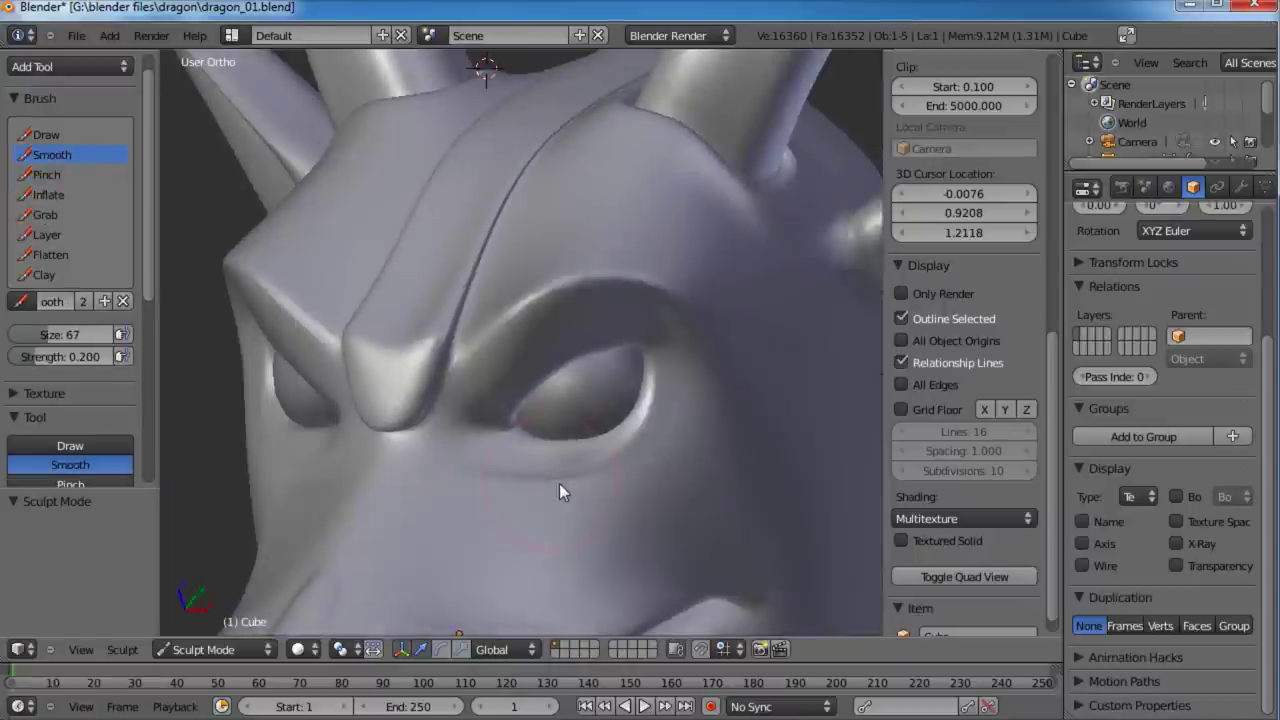
scroll(659, 419, down, 3)
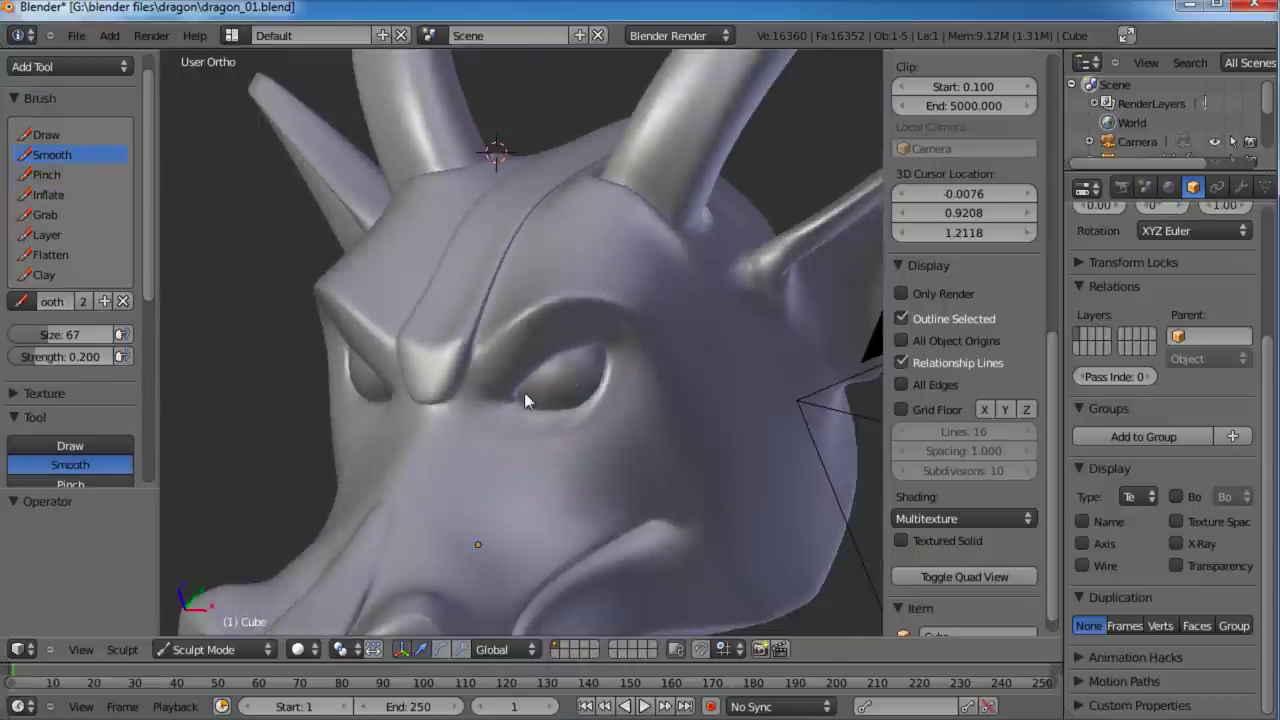
middle_drag(524, 392, 580, 450)
scroll(661, 430, down, 4)
scroll(581, 450, up, 3)
key(ctrl+s)
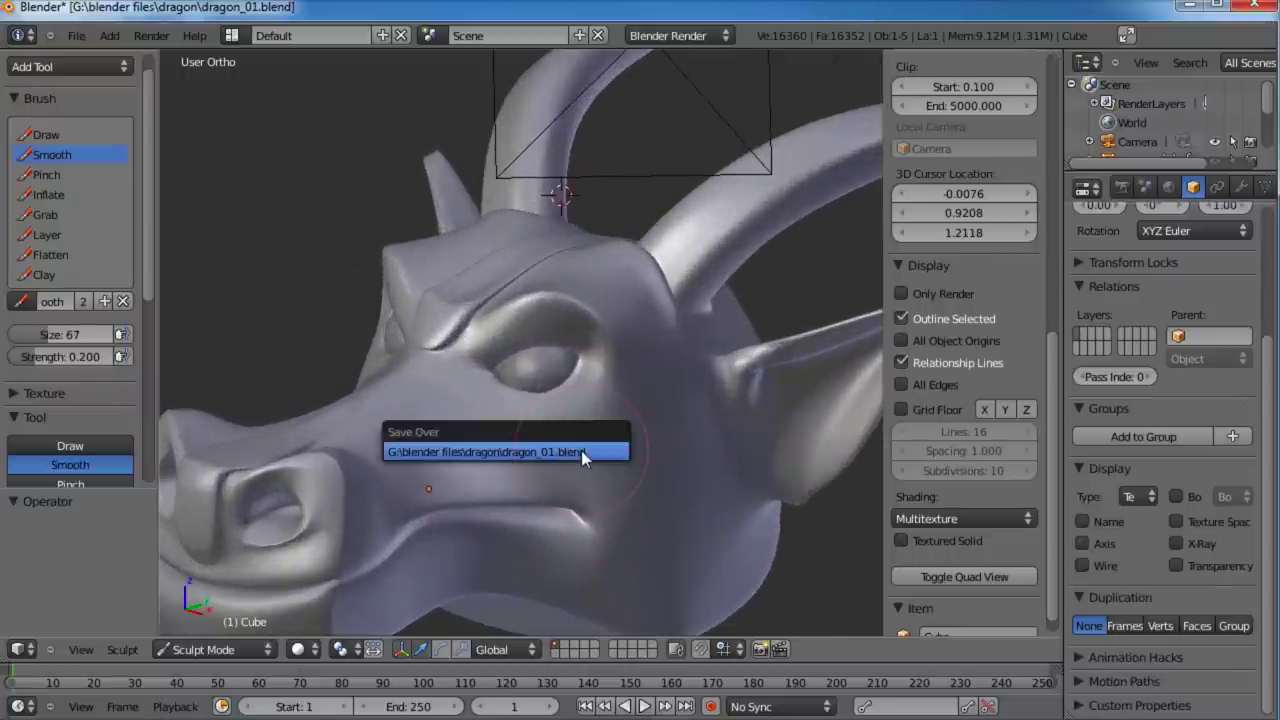
click(581, 450)
Step: Adjust the outer eye corner with the Grab brush, then switch the head mesh back to Edit Mode for close work on the eyelids
middle_drag(494, 455, 503, 420)
scroll(592, 435, up, 3)
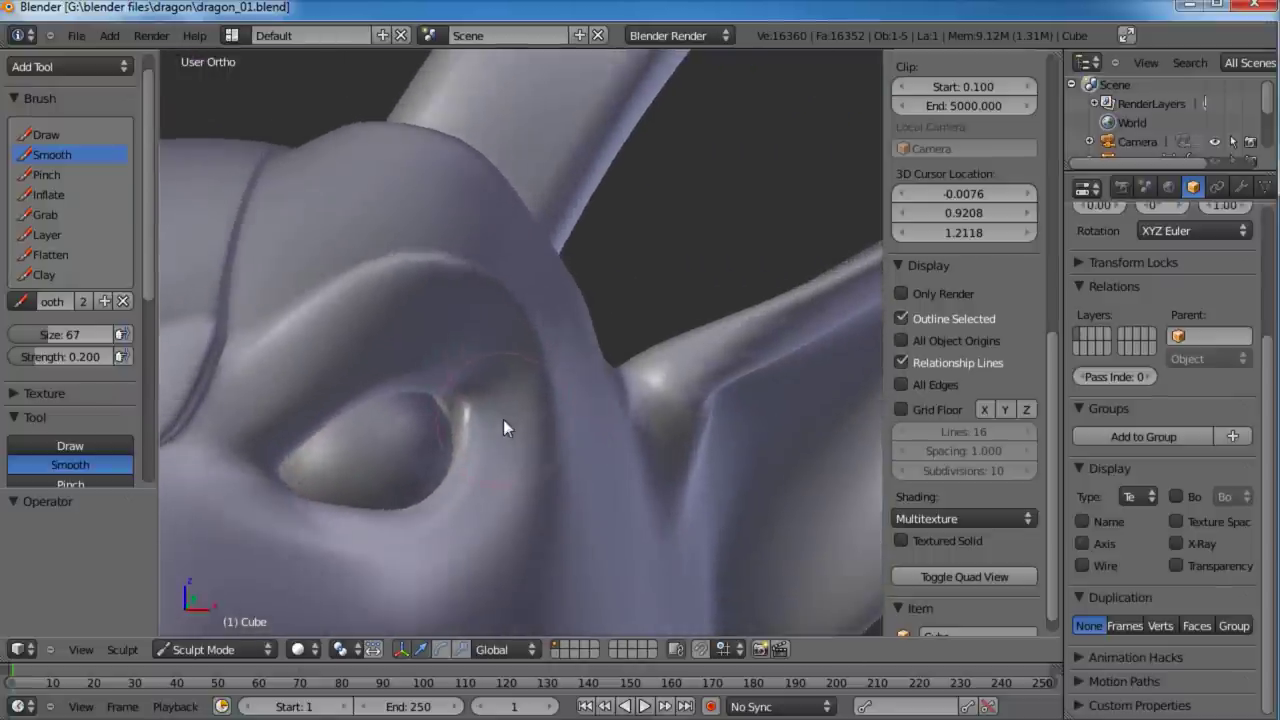
click(45, 215)
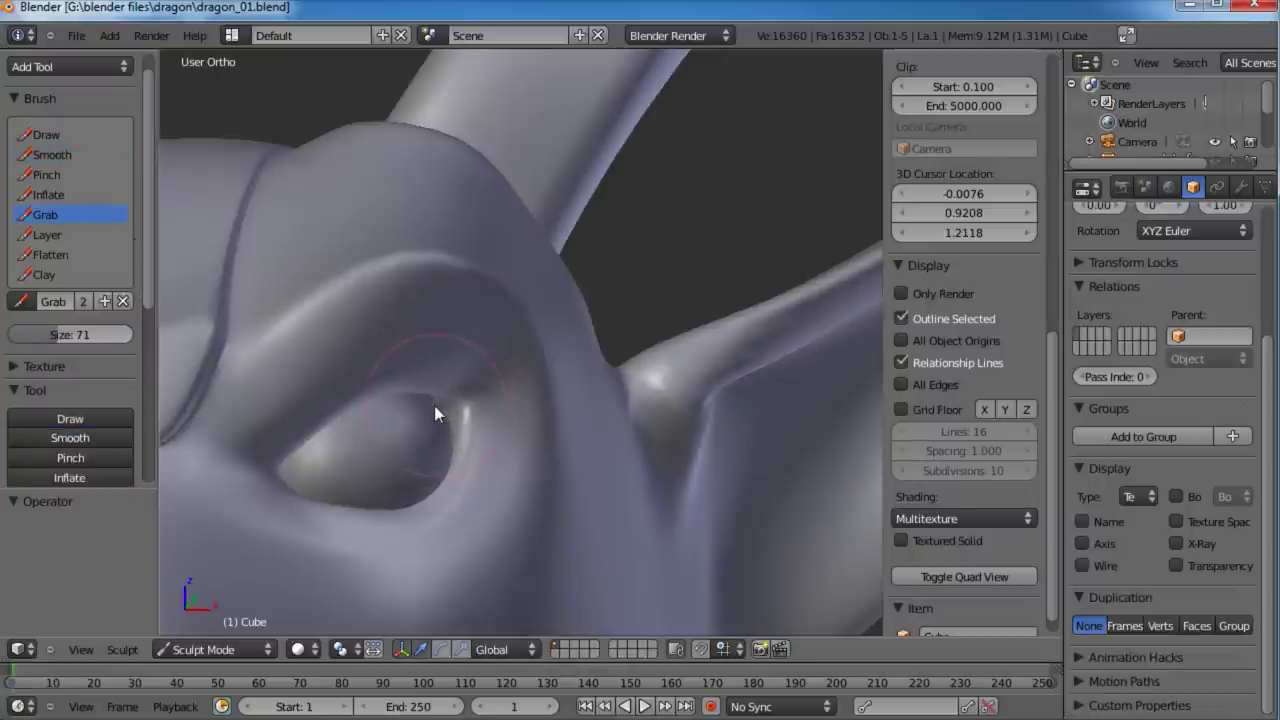
mouse_move(503, 449)
middle_down()
mouse_move(449, 437)
mouse_move(769, 394)
mouse_move(643, 451)
mouse_move(600, 351)
mouse_move(634, 323)
mouse_move(677, 371)
mouse_move(680, 500)
mouse_move(553, 437)
mouse_move(521, 478)
middle_up()
key(Tab)
middle_drag(543, 529, 506, 491)
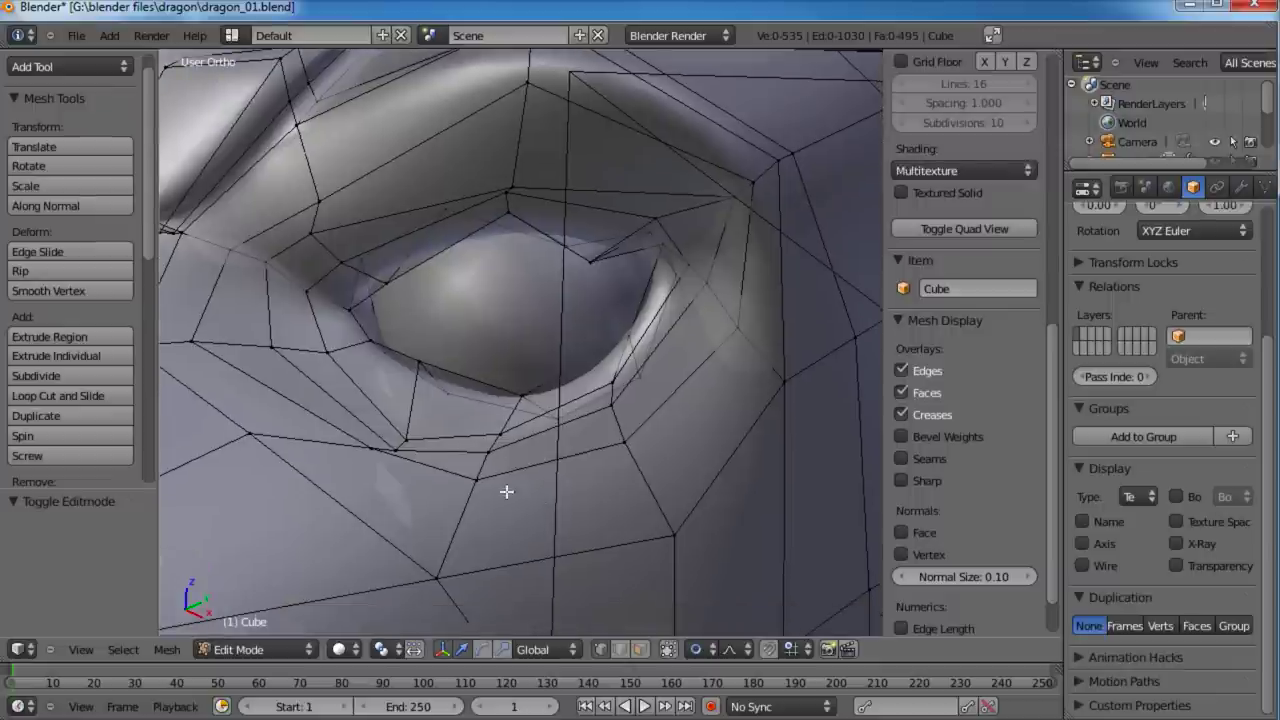
right_click(407, 436)
shift+right_click(407, 437)
key(g)
right_click(407, 432)
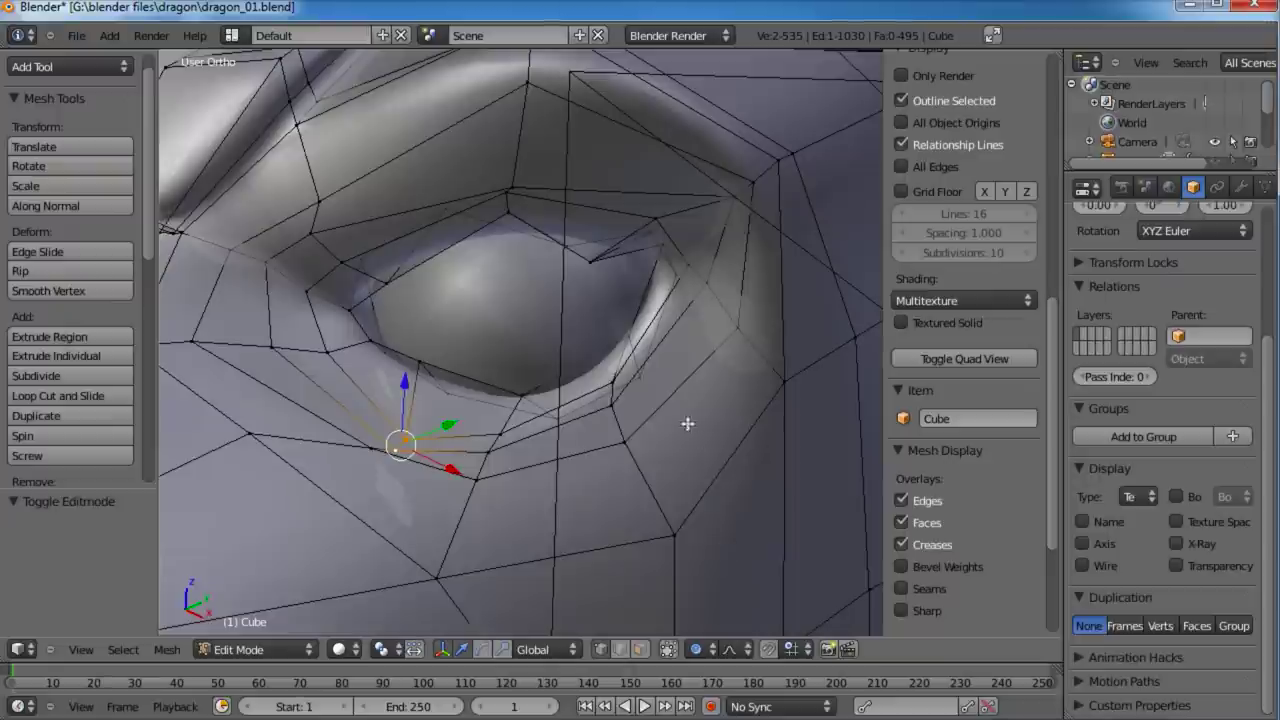
Step: Turn off proportional editing and move the upper eyelid vertex by -0.017 along X, 0.016 along Y and 0.046 along Z
right_click(594, 268)
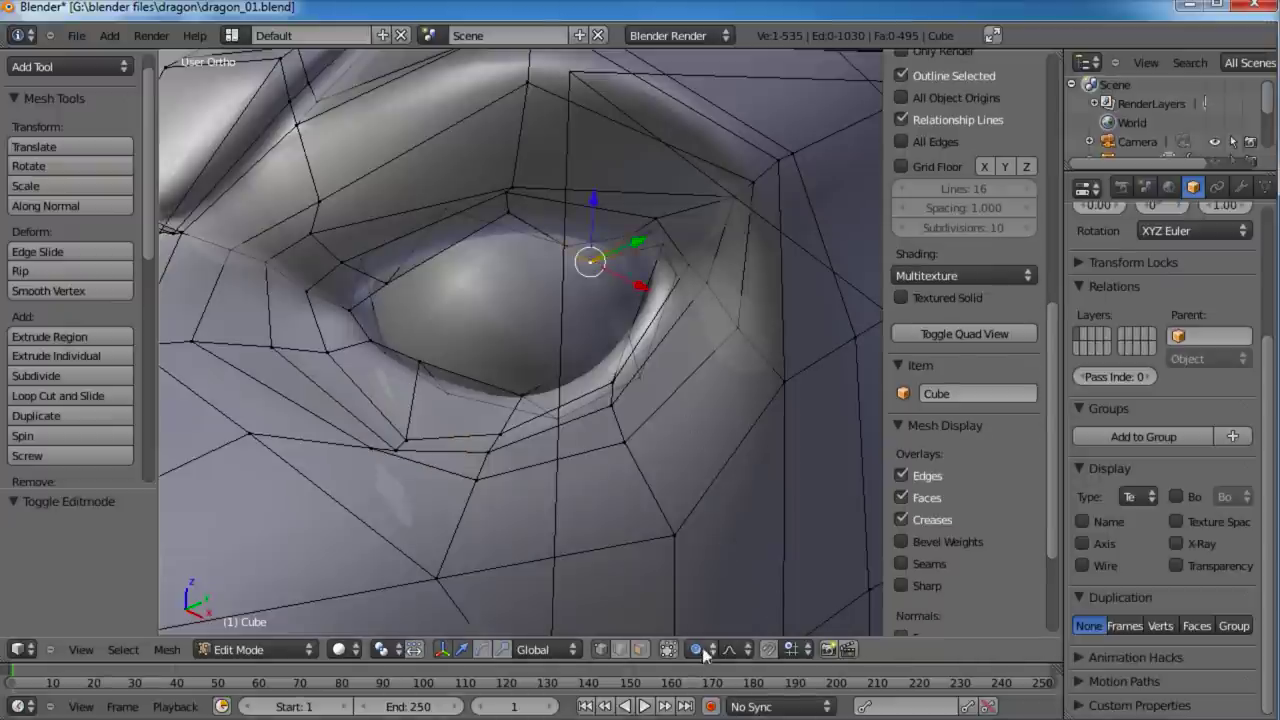
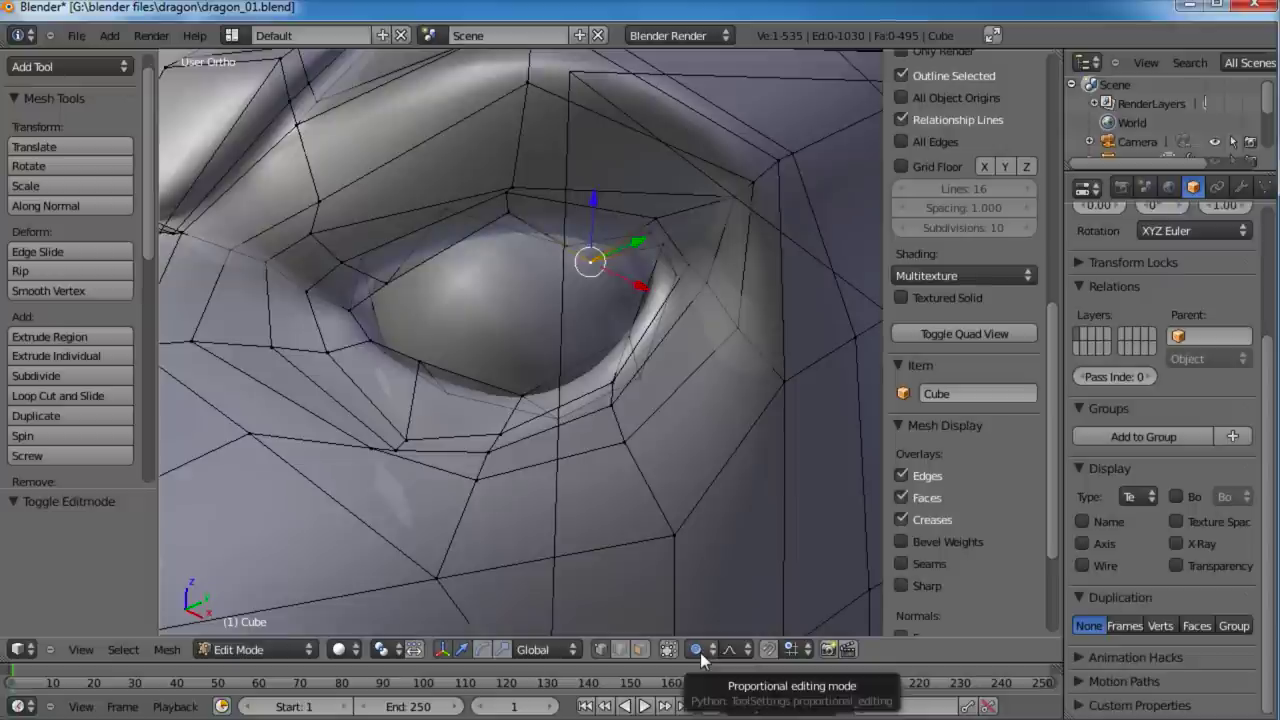
key(o)
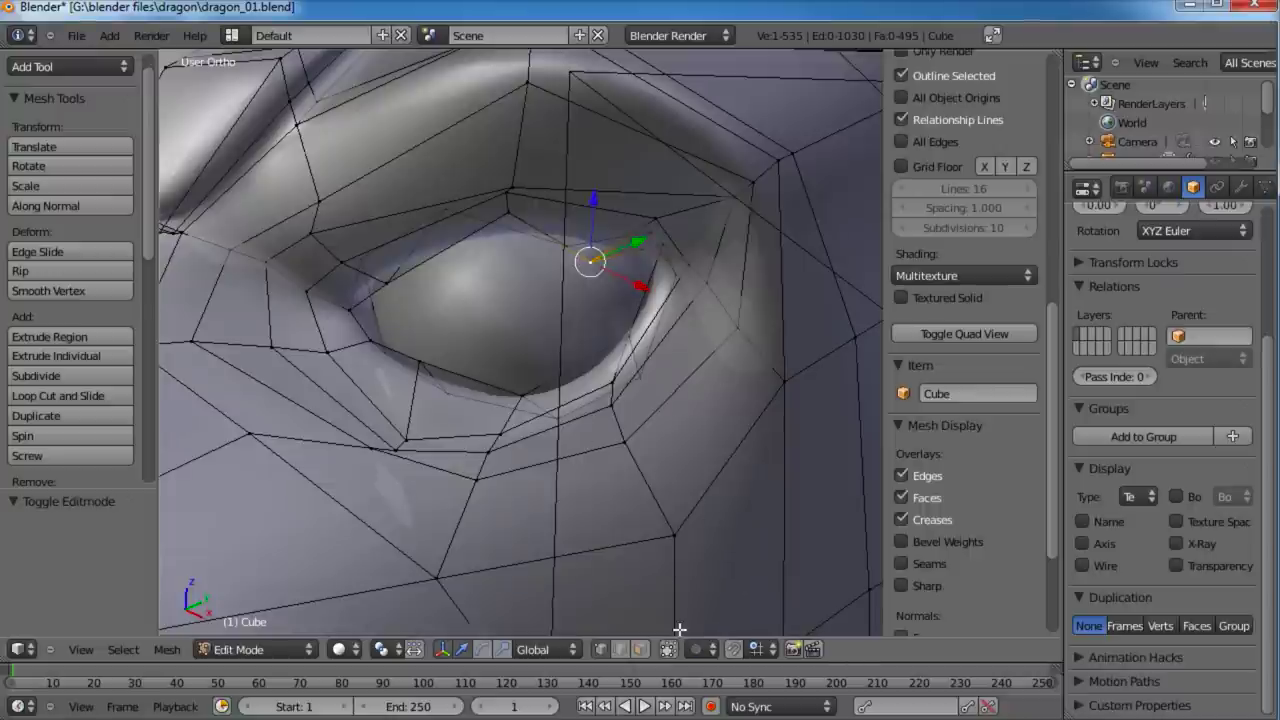
key(g)
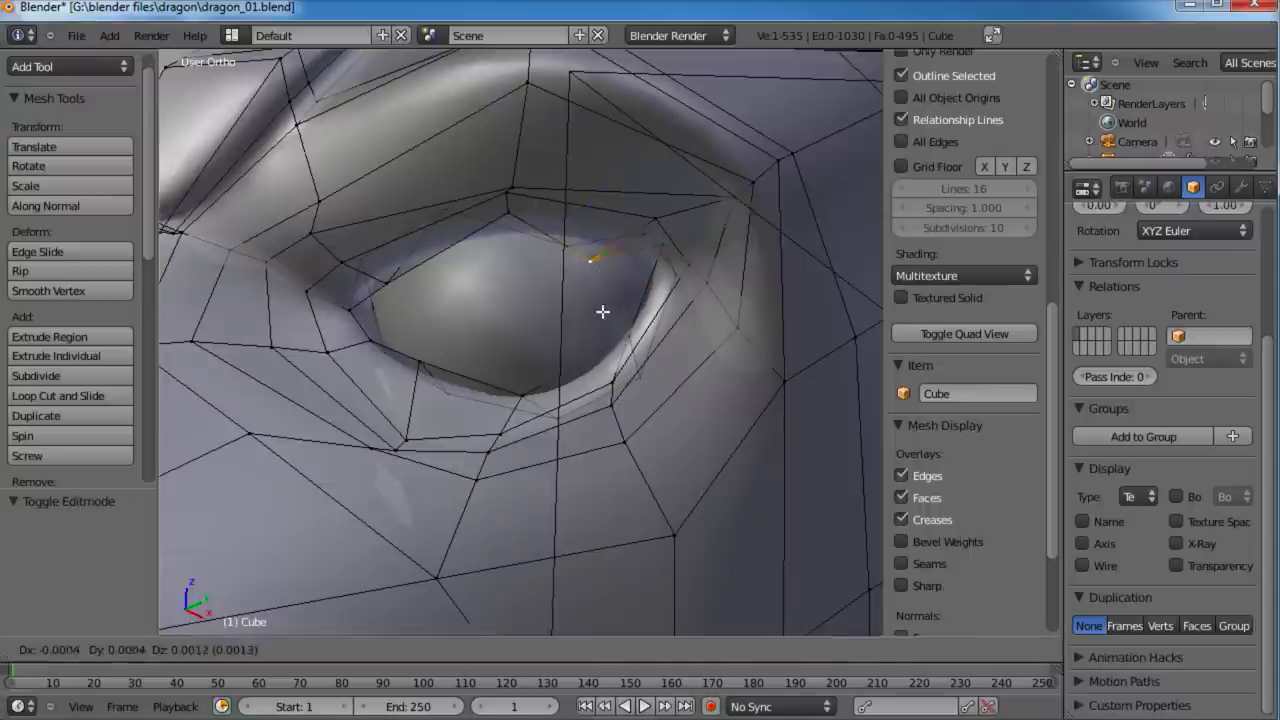
click(604, 277)
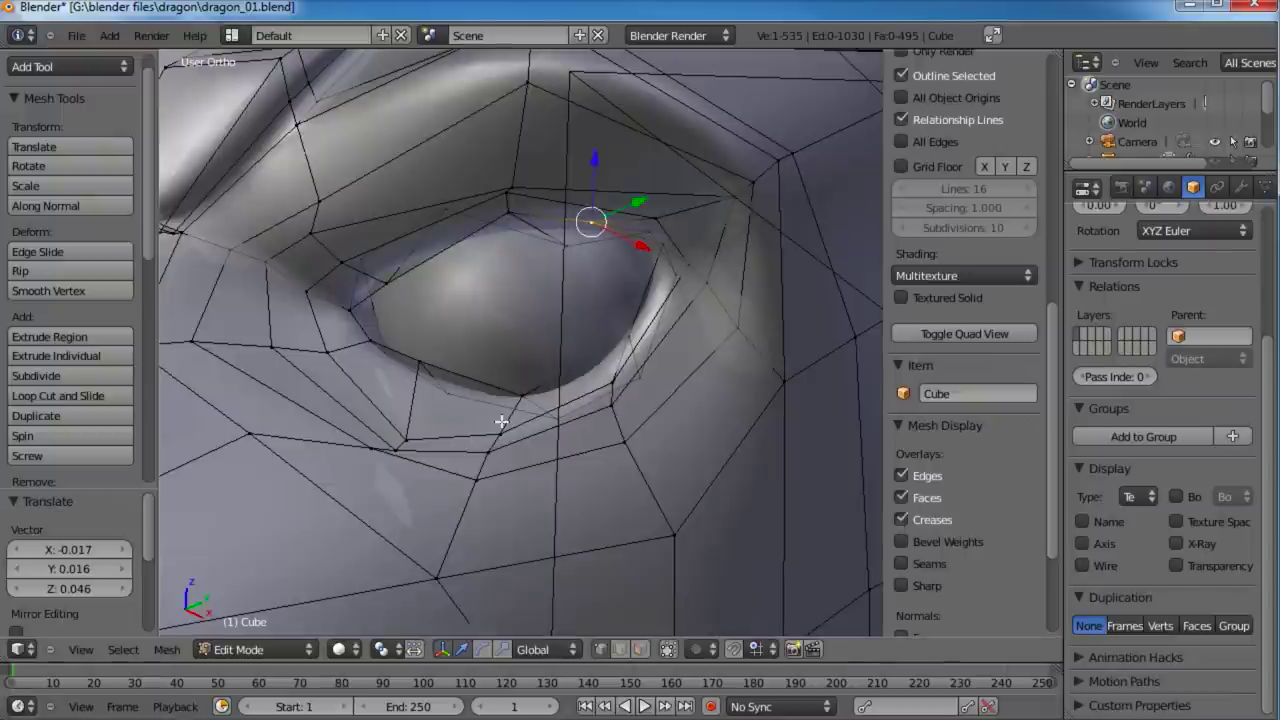
Step: Move the inner lower-eyelid vertex pair by X -0.026, Y -0.019, Z 0.024 and the neighbouring pair by X -0.009, Y -0.007, Z 0.008
right_click(416, 435)
shift+middle_drag(426, 491, 450, 446)
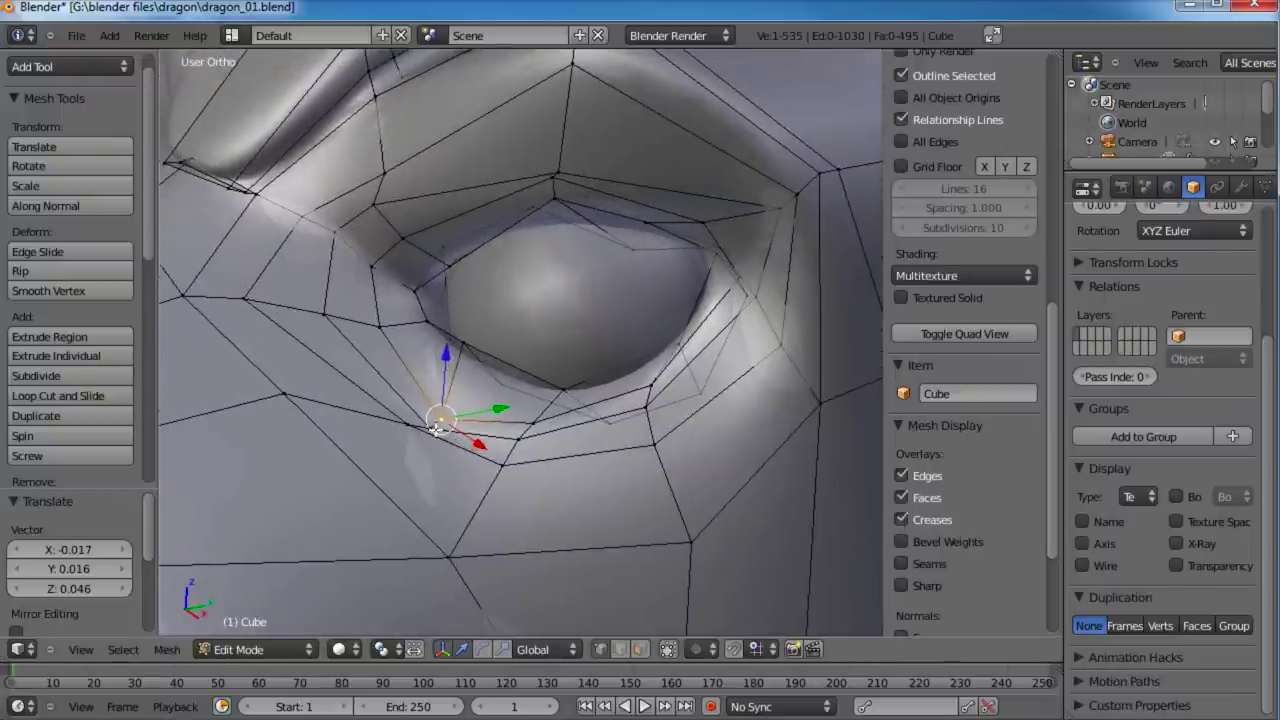
shift+right_click(434, 432)
key(g)
click(513, 427)
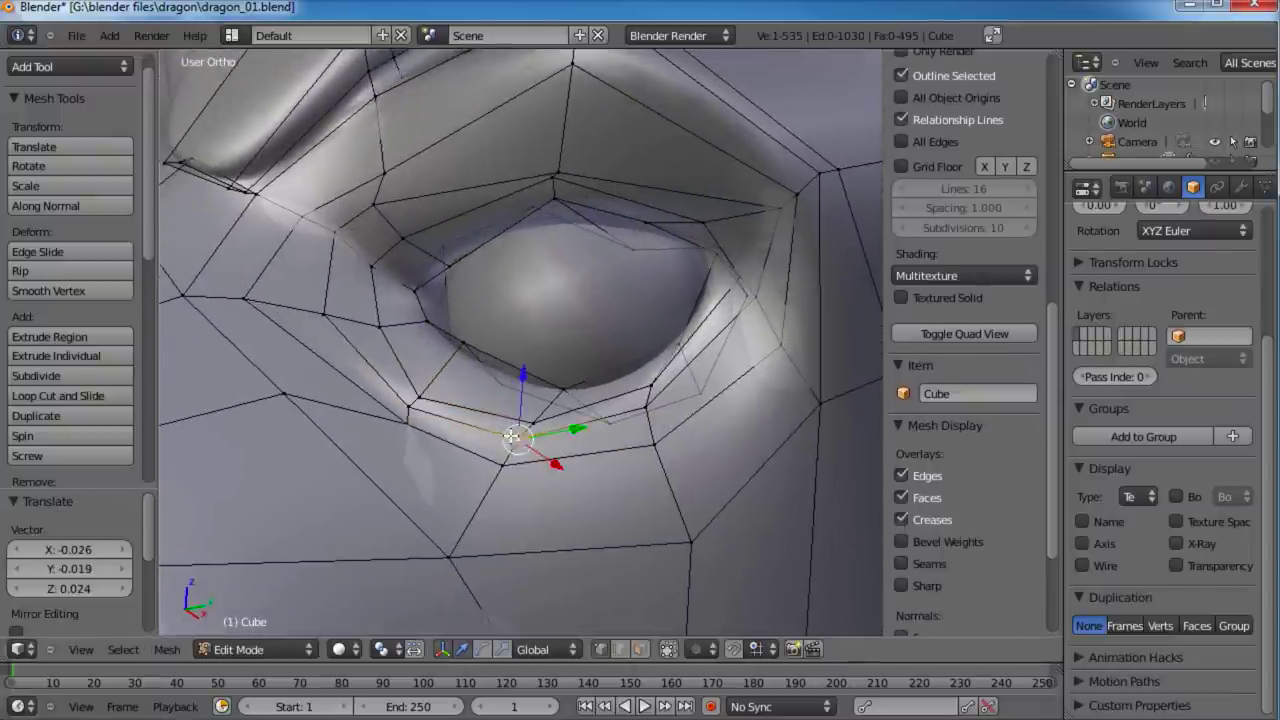
key(g)
click(536, 431)
Step: Reposition the vertices at the outer part of the lower eyelid to even out its rim, working from a front view
middle_drag(536, 431, 726, 429)
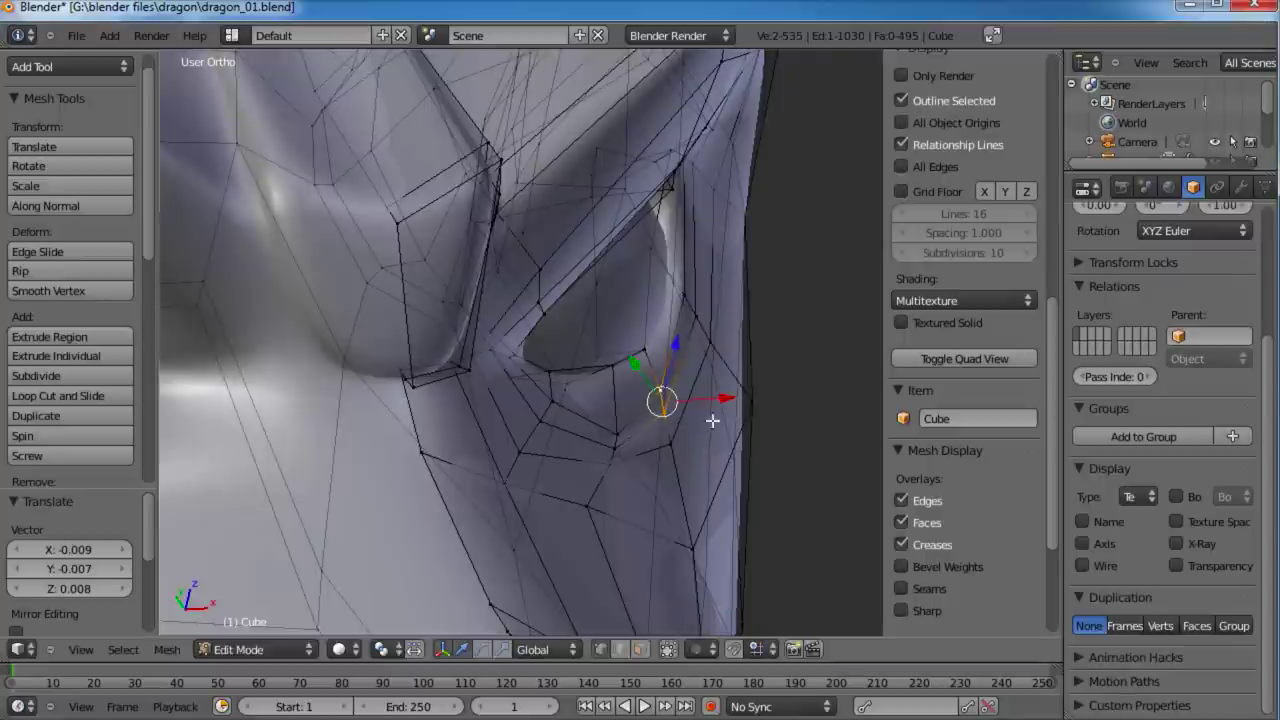
key(g)
click(730, 435)
key(g)
click(663, 431)
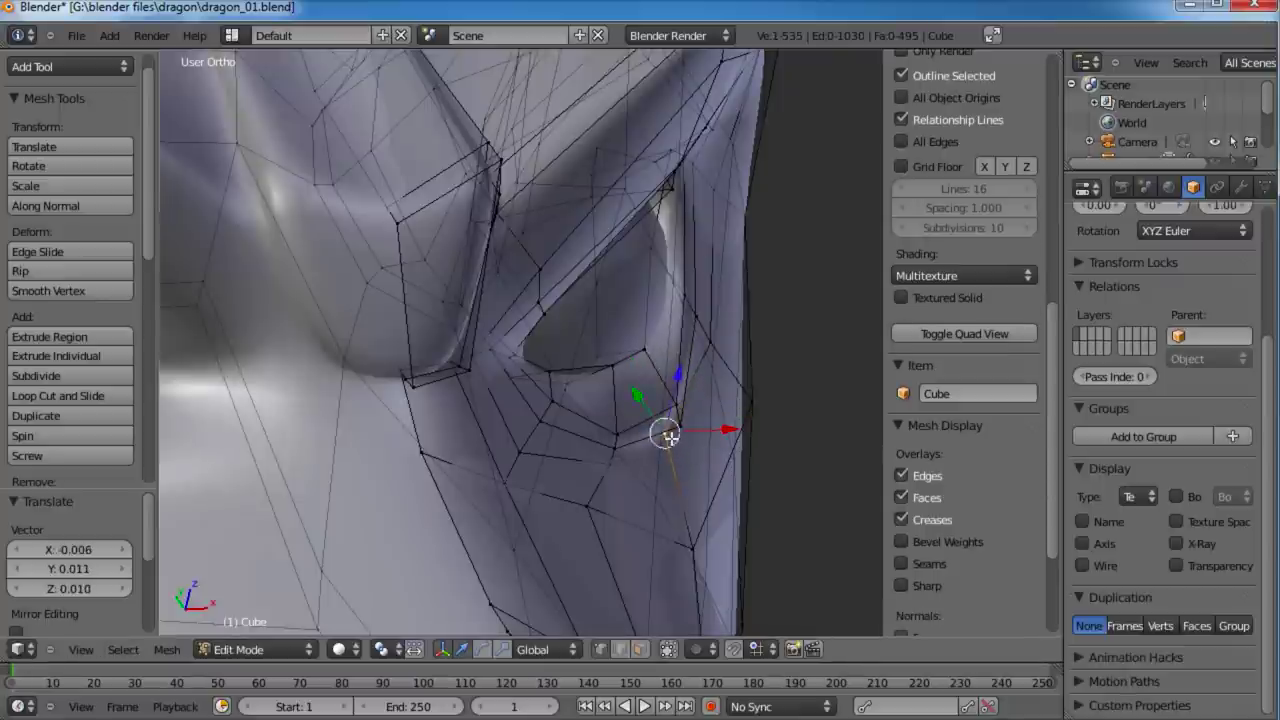
Step: Reposition the lower-eyelid vertices near the inner eye corner, shifting the selected vertex pair by Y -0.007 and Z 0.019
right_click(608, 457)
key(g)
click(603, 462)
middle_drag(757, 463, 527, 395)
key(g)
click(457, 421)
right_click(403, 375)
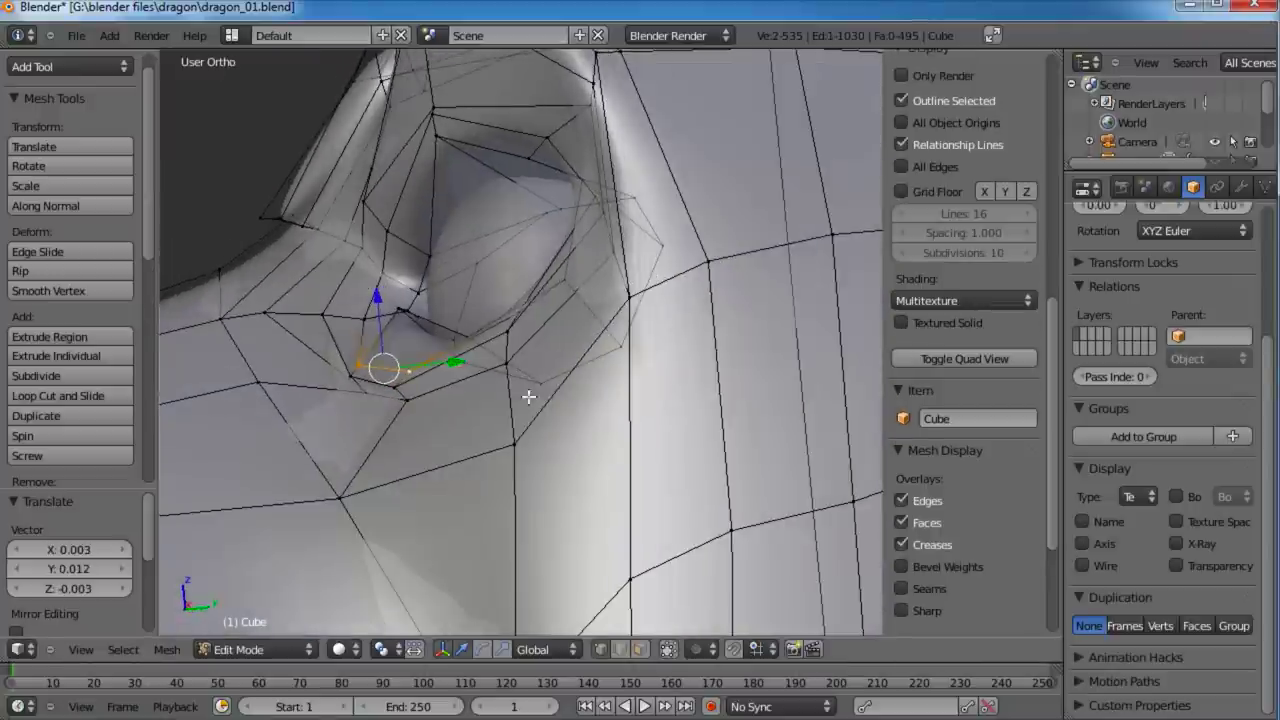
key(g)
click(452, 403)
Step: Move the vertices at the inner eye corner closer to the eyeball, adjusting them again from a second angle
right_click(322, 312)
key(g)
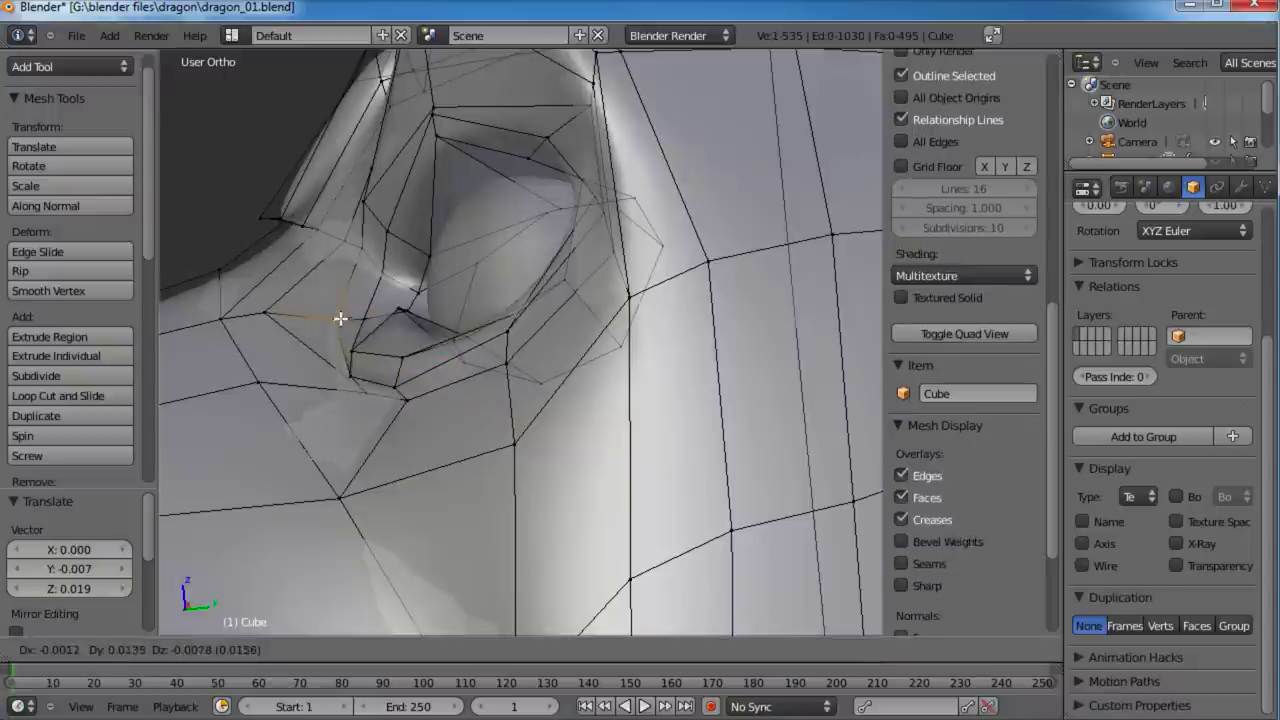
click(350, 326)
right_click(363, 321)
key(g)
click(348, 314)
middle_drag(348, 314, 427, 326)
key(g)
click(427, 326)
Step: Move one outer lower-eyelid vertex by X 0.014, Y -0.002, Z -0.014, the next by X -0.002, Y 0.017, Z 0.016, and nudge the rim vertex
middle_drag(580, 360, 534, 439)
key(g)
click(583, 512)
key(g)
click(543, 449)
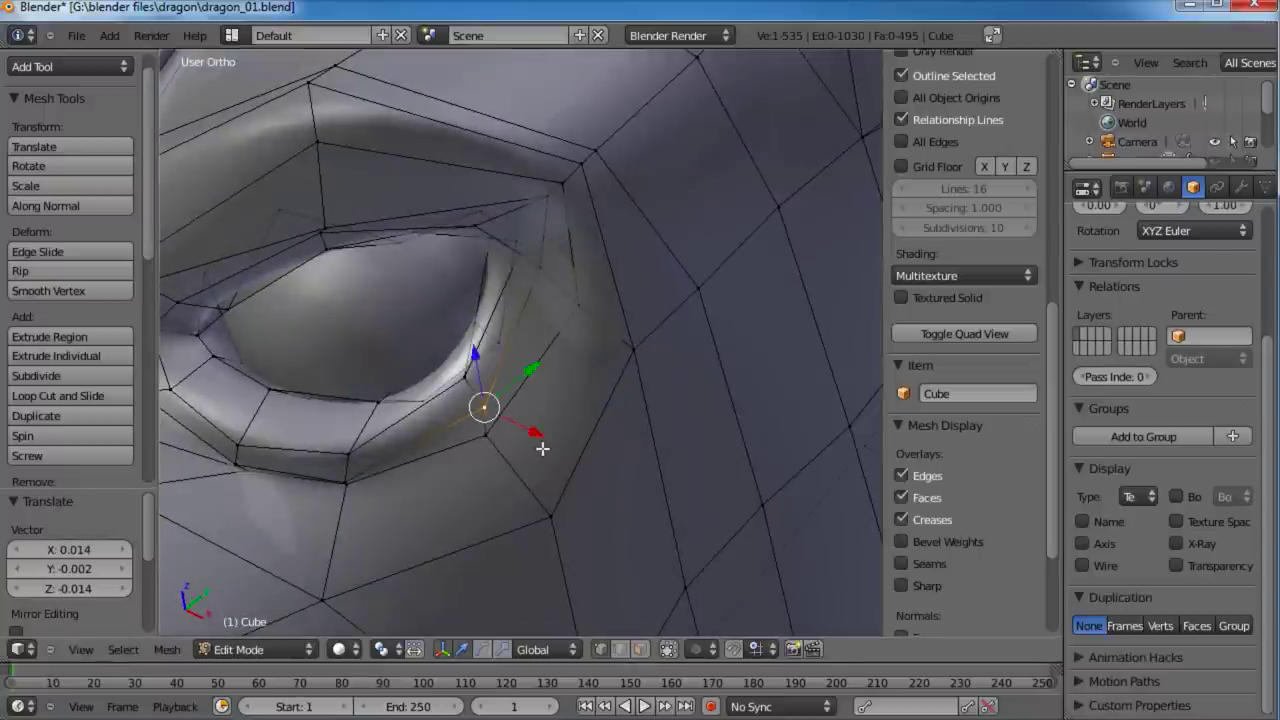
right_click(503, 447)
key(g)
click(488, 418)
key(g)
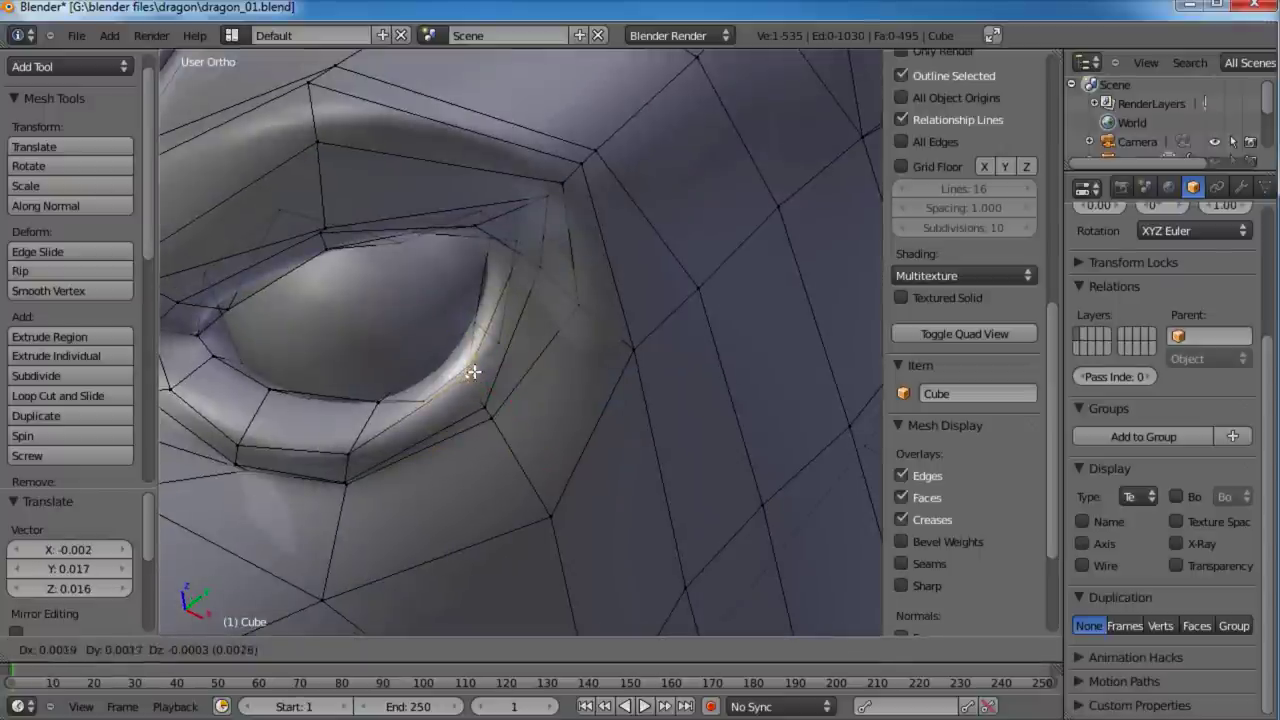
click(471, 372)
Step: Check the smooth head in Sculpt Mode, then return to Edit Mode and move the outer eye-corner vertex by X 0.020, Y 0.003, Z -0.018
middle_drag(471, 372, 478, 405)
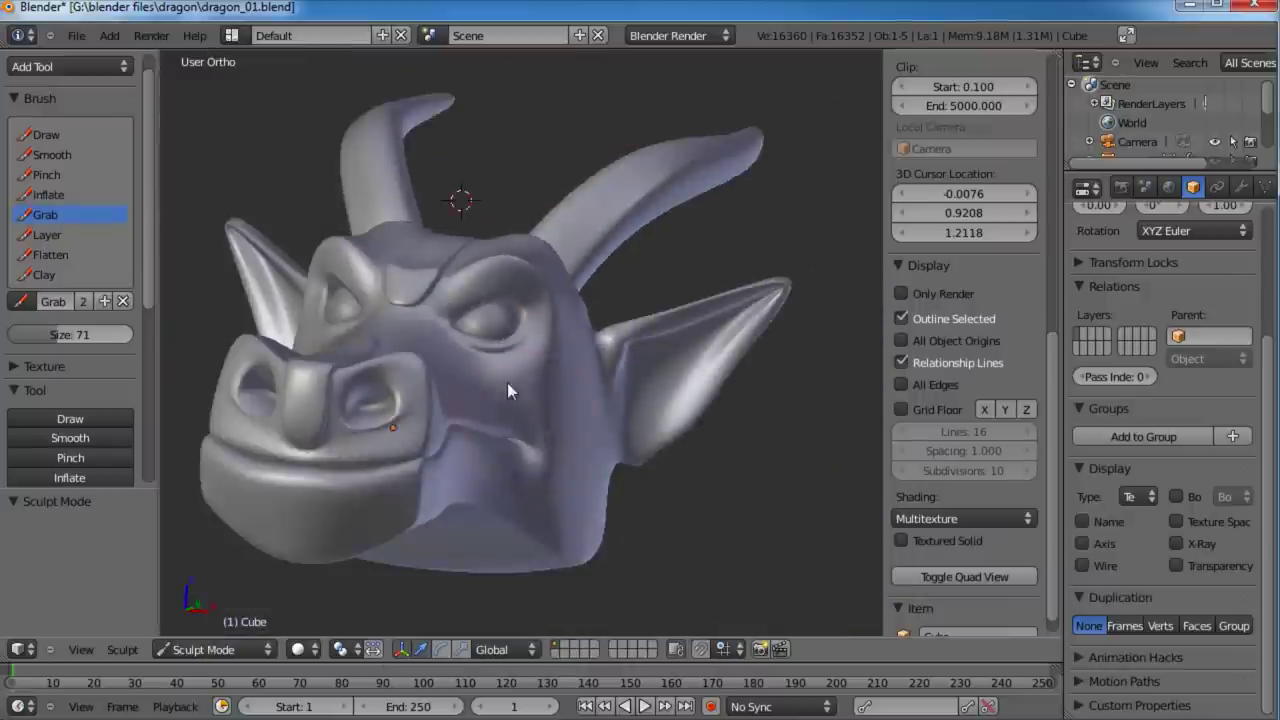
mouse_move(507, 382)
middle_down()
mouse_move(599, 418)
mouse_move(653, 419)
mouse_move(551, 423)
mouse_move(520, 466)
mouse_move(559, 437)
mouse_move(560, 363)
middle_up()
scroll(520, 466, up, 6)
key(Tab)
scroll(554, 414, up, 4)
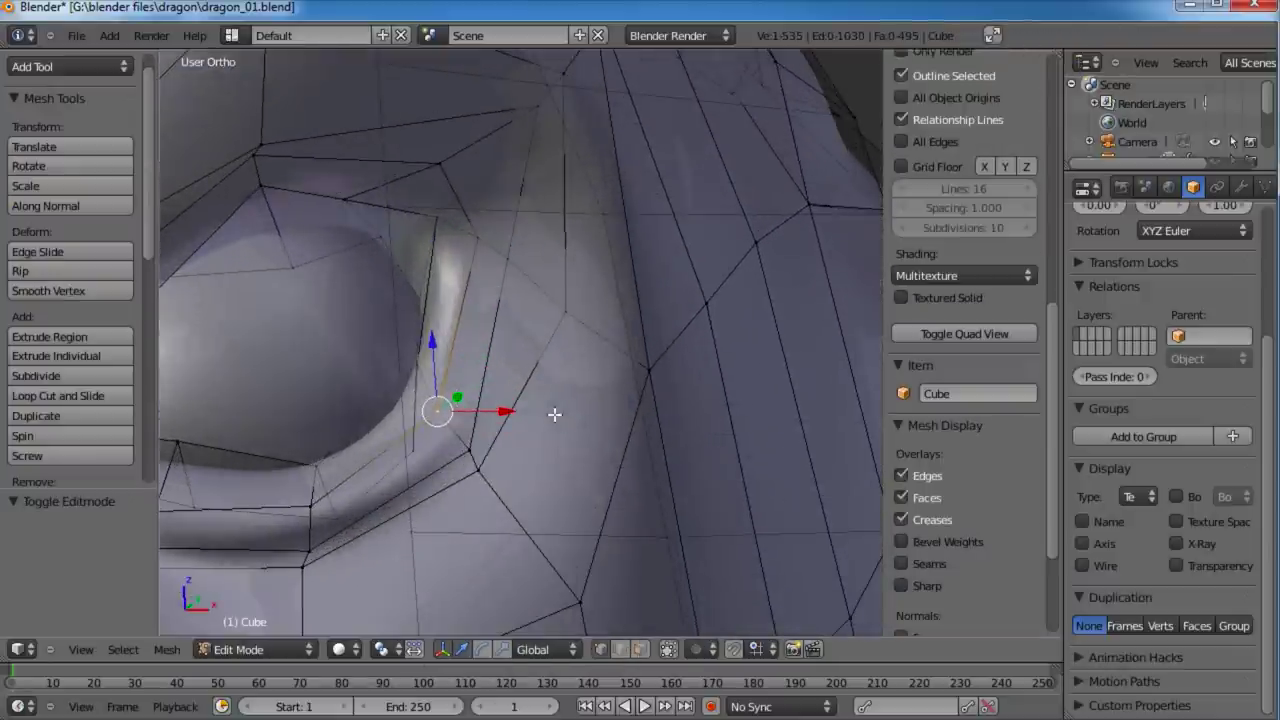
right_click(510, 265)
key(g)
click(532, 283)
Step: Shift the vertex outside the outer eye corner up and inward, and the corner's inner vertex by X 0.014, Y 0.003, Z -0.008
right_click(564, 314)
key(g)
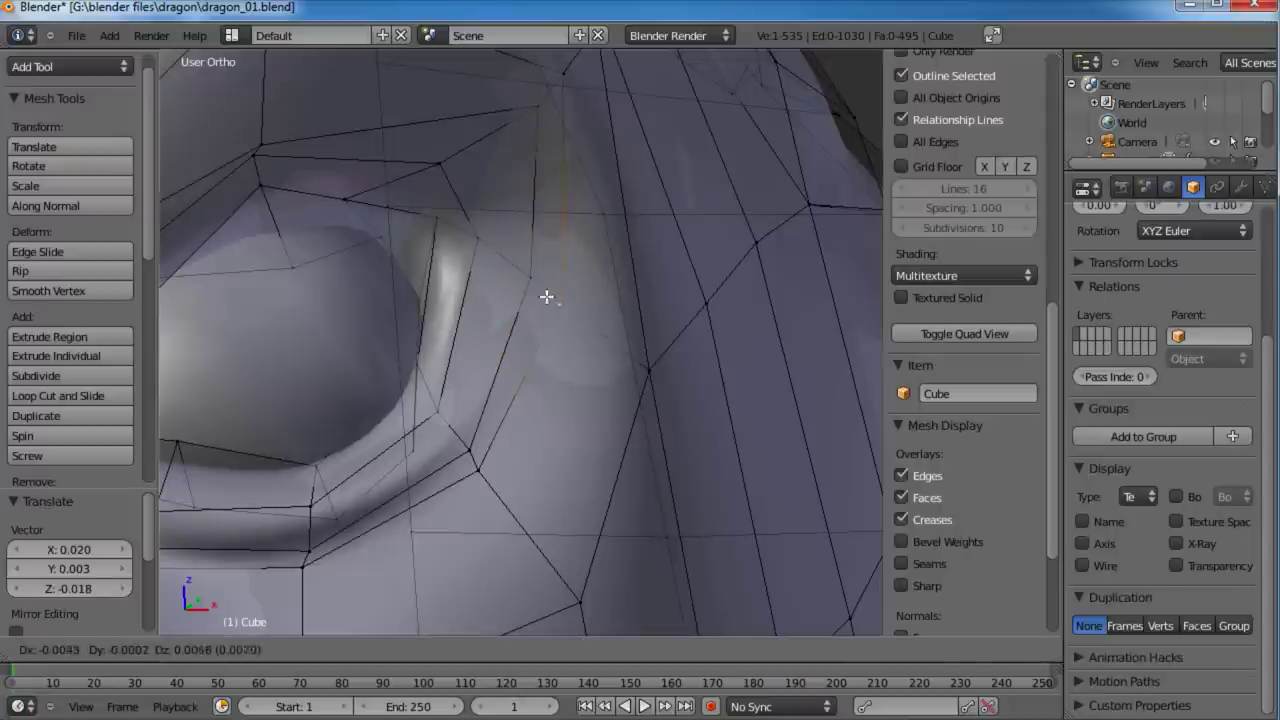
click(543, 286)
right_click(478, 240)
key(g)
click(491, 248)
Step: Refine the outer eye corner with moves of X 0.010, Y -0.015, Z -0.013 and X -0.001, Y 0.011, Z 0.004, plus a small final nudge
middle_drag(643, 331, 486, 366)
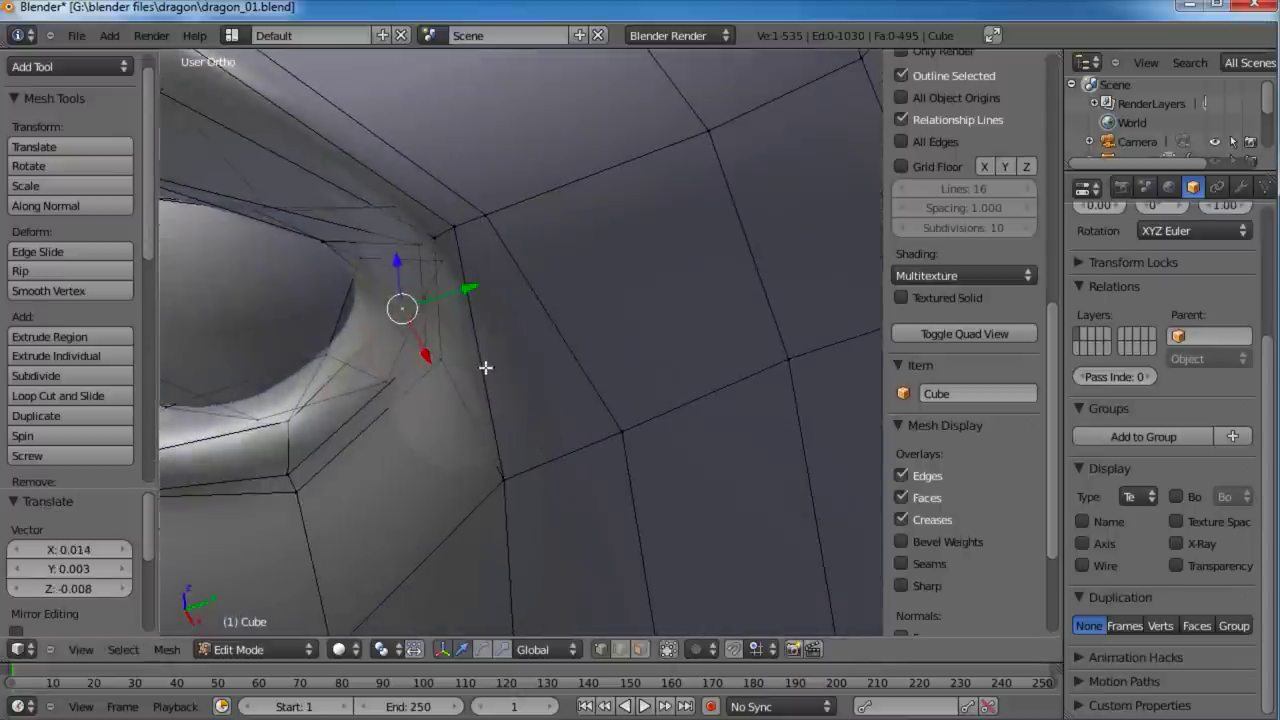
key(g)
click(423, 349)
key(g)
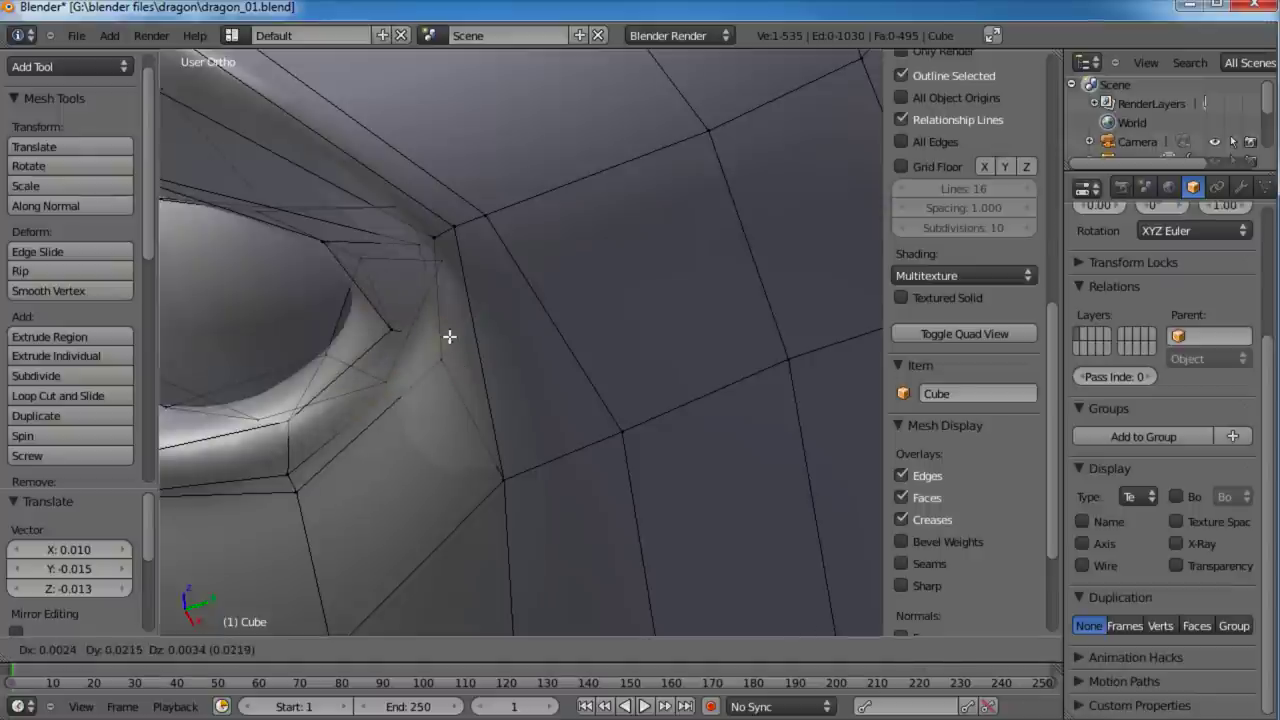
click(440, 337)
middle_drag(397, 334, 499, 395)
key(g)
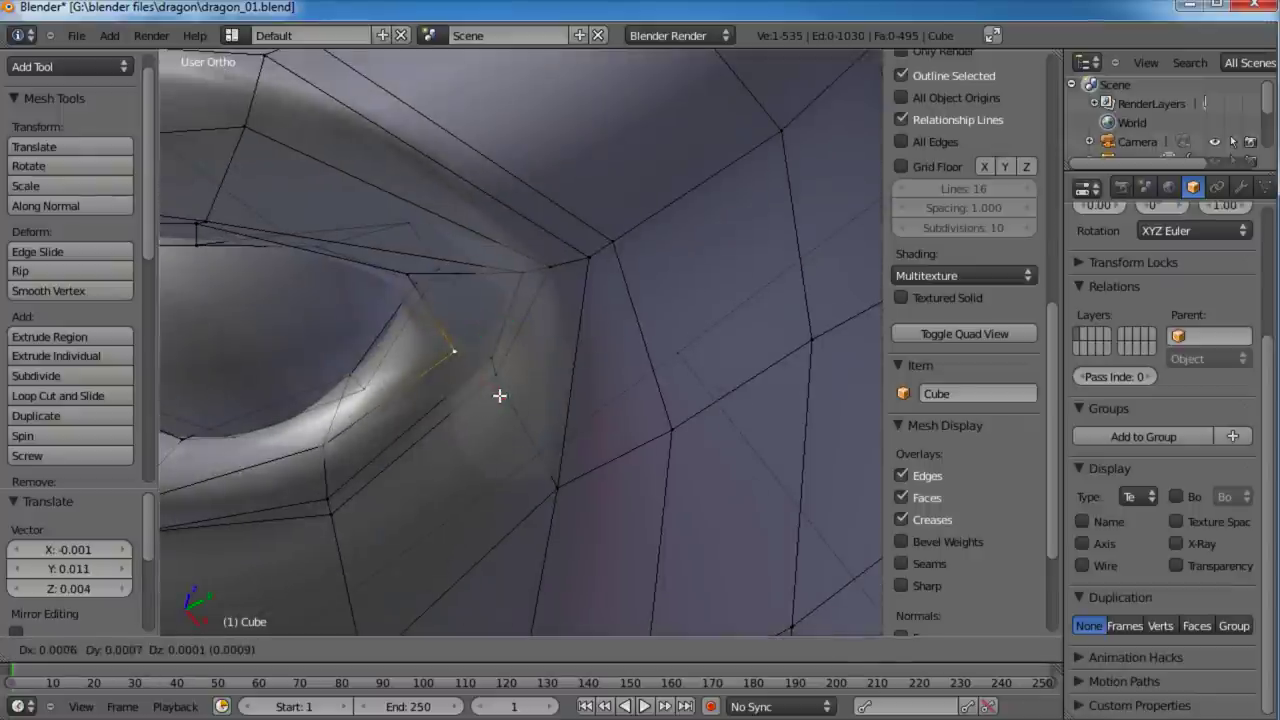
click(511, 396)
Step: Move the outer lower-eyelid vertex by X 0.015, Y -0.003, Z -0.010 and pull the vertex above the outer eye corner inward
right_click(329, 448)
key(g)
click(335, 468)
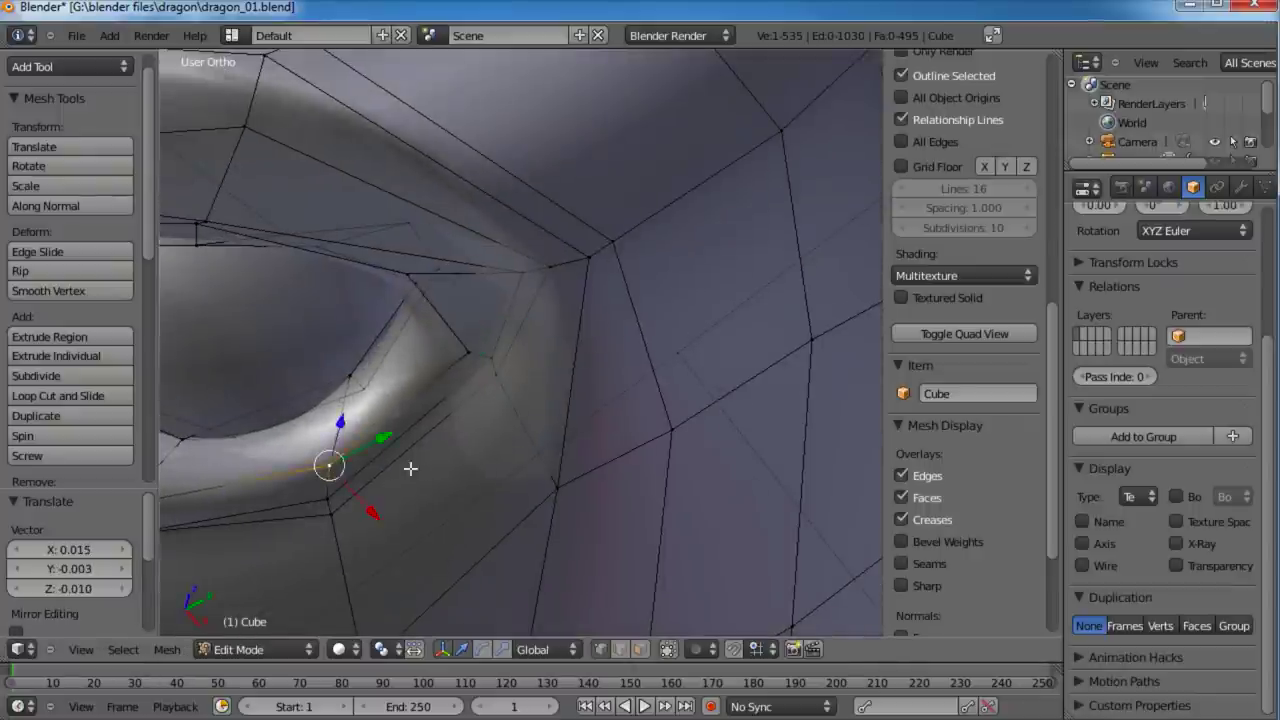
middle_drag(410, 468, 549, 261)
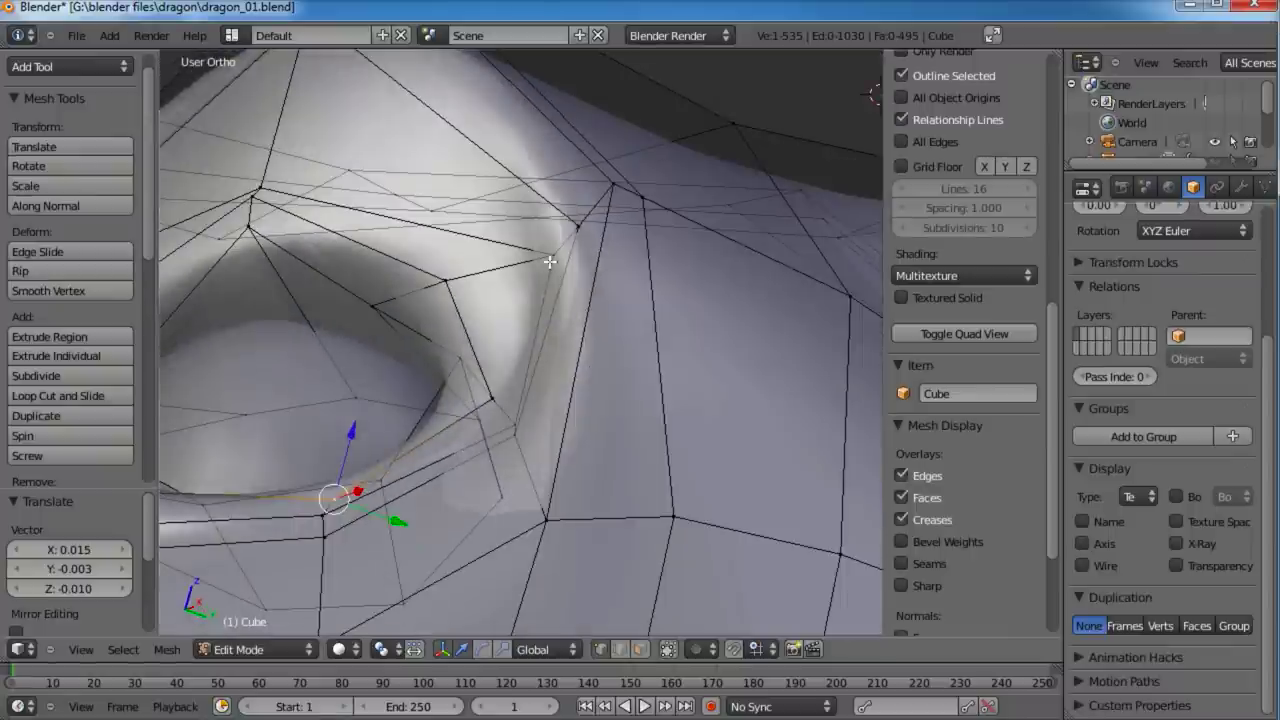
right_click(551, 258)
key(g)
click(436, 356)
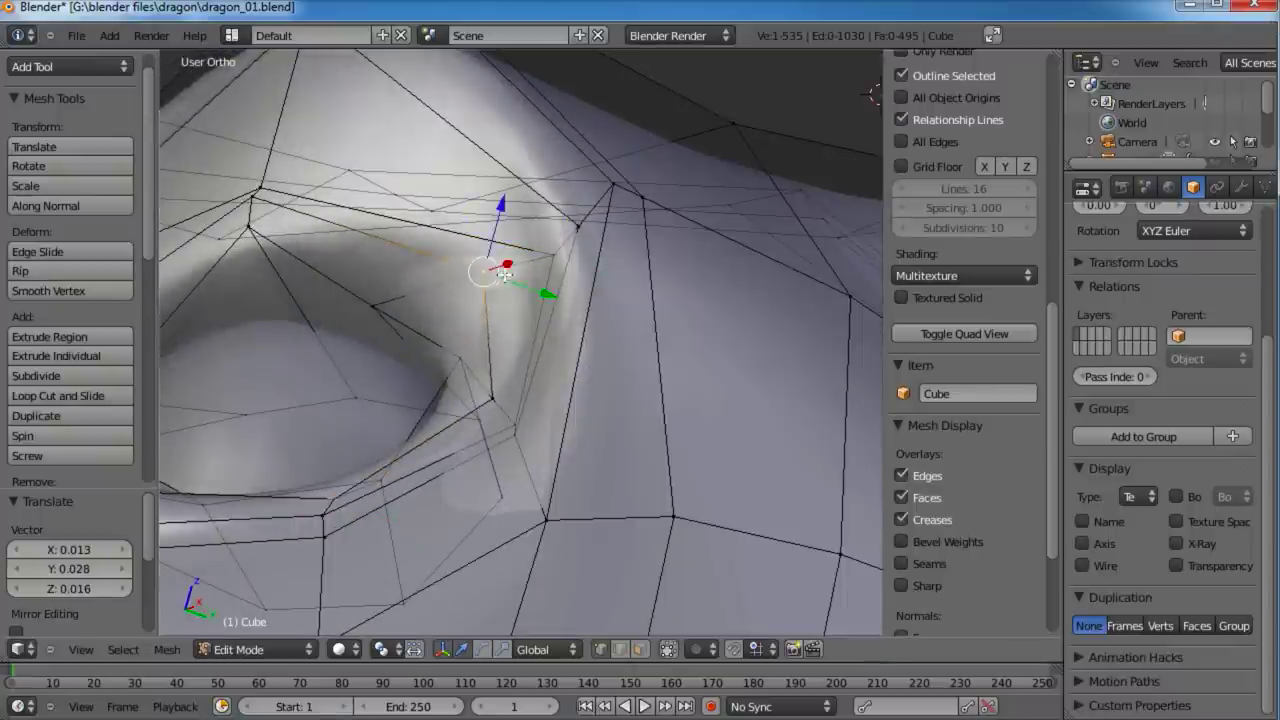
Step: Adjust the upper-eyelid rim, including vertex moves of X -0.017, Y 0.003, Z 0.048 and X -0.006, Y -0.005, Z 0.019
middle_drag(436, 356, 677, 286)
key(g)
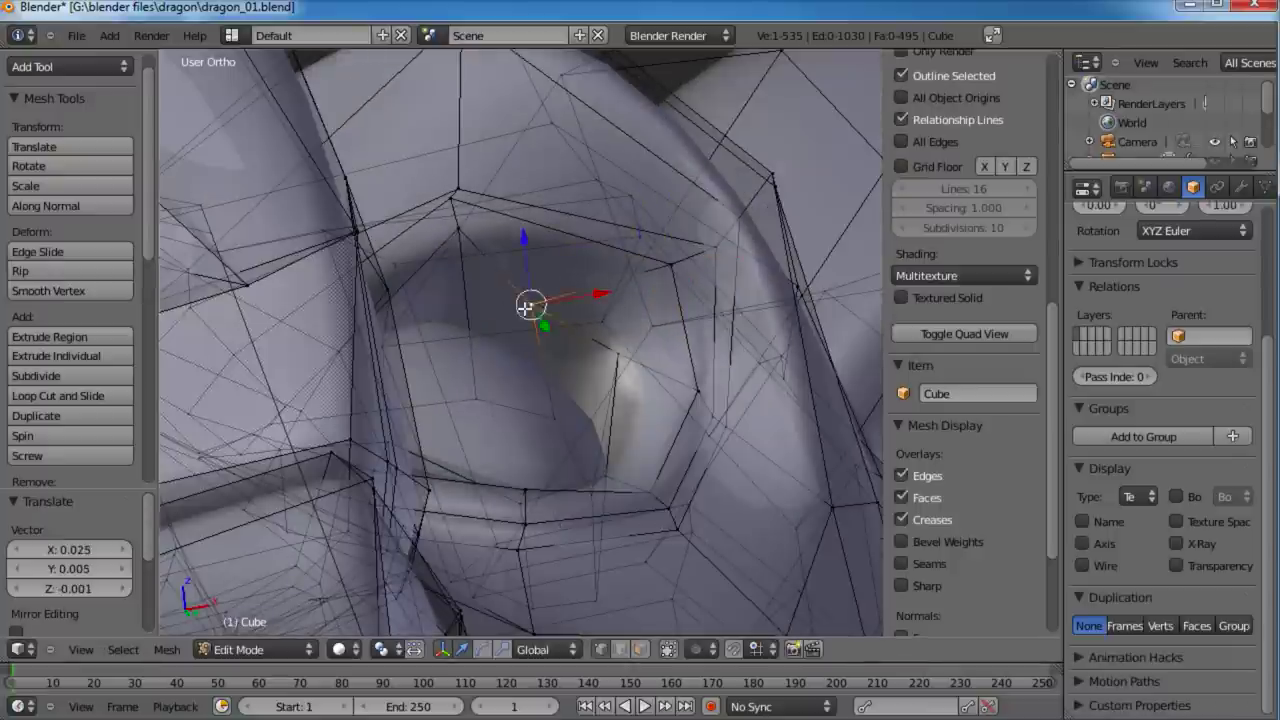
click(586, 298)
middle_drag(586, 298, 583, 423)
key(g)
click(512, 351)
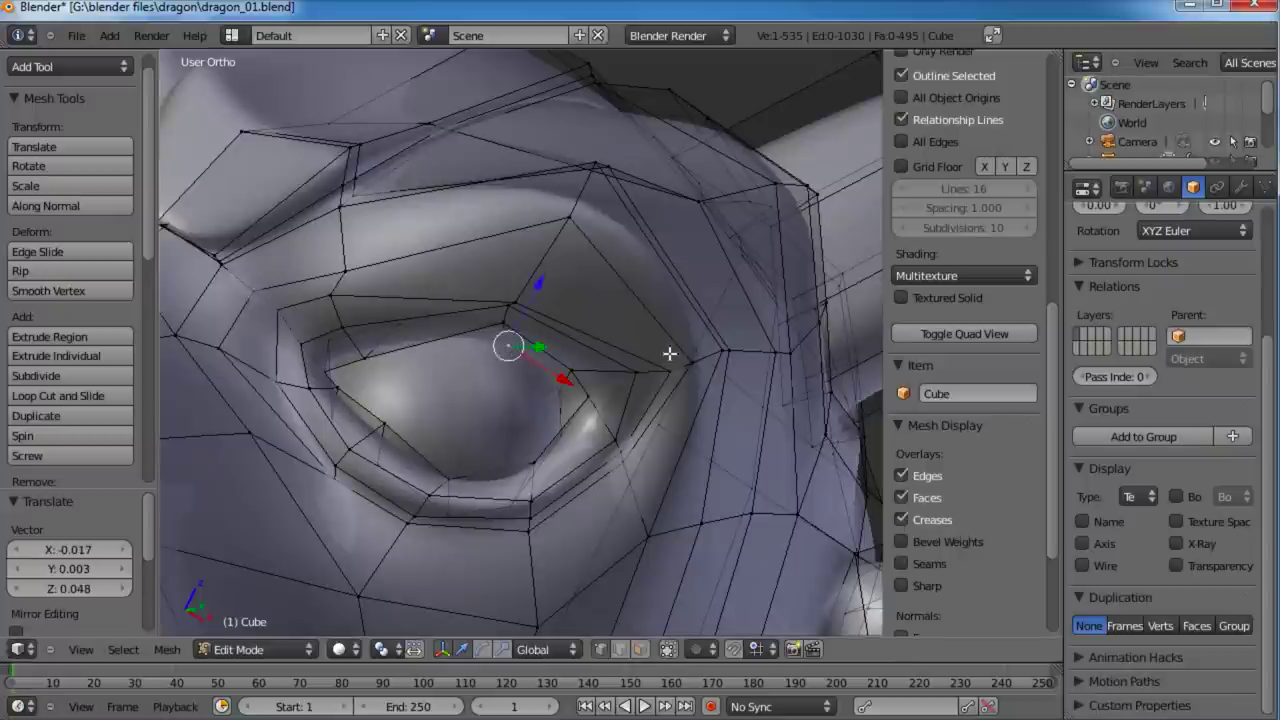
middle_drag(669, 354, 447, 409)
key(g)
click(339, 367)
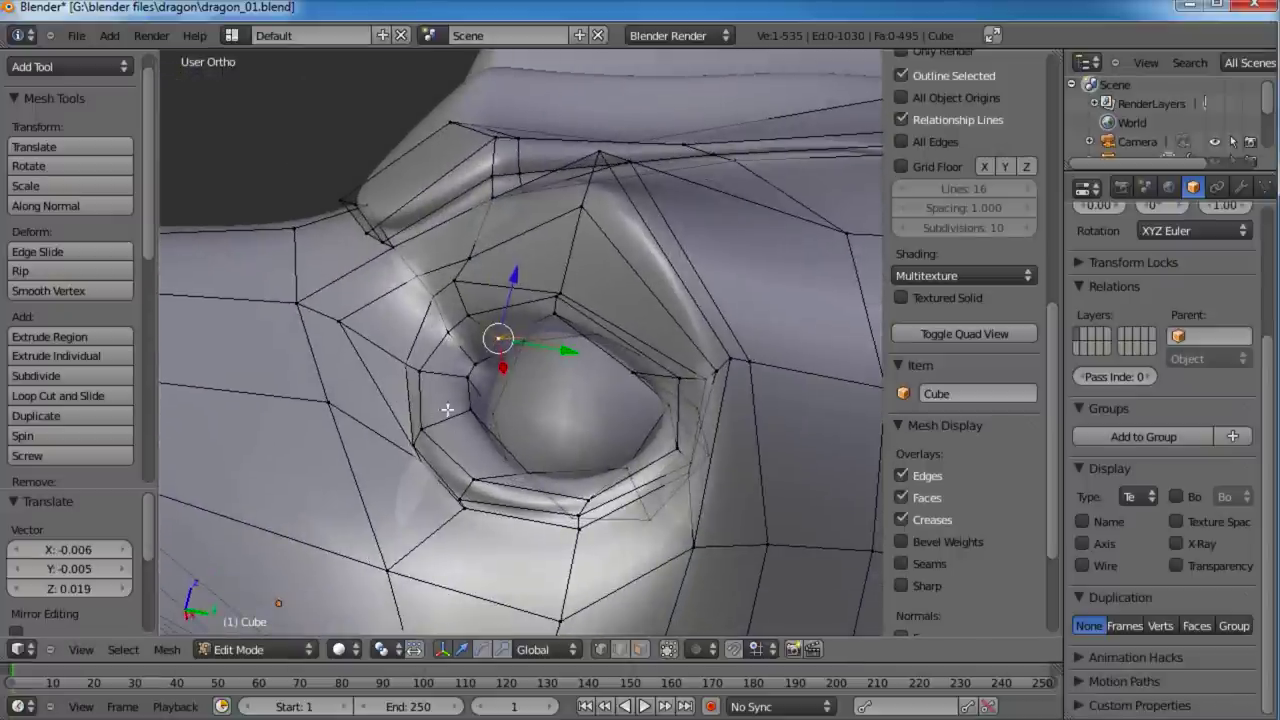
Step: Add an edge loop around the inner rim of the eyelids, deselect everything and inspect the smooth eye in Sculpt Mode
alt+click(447, 409)
key(g)
key(g)
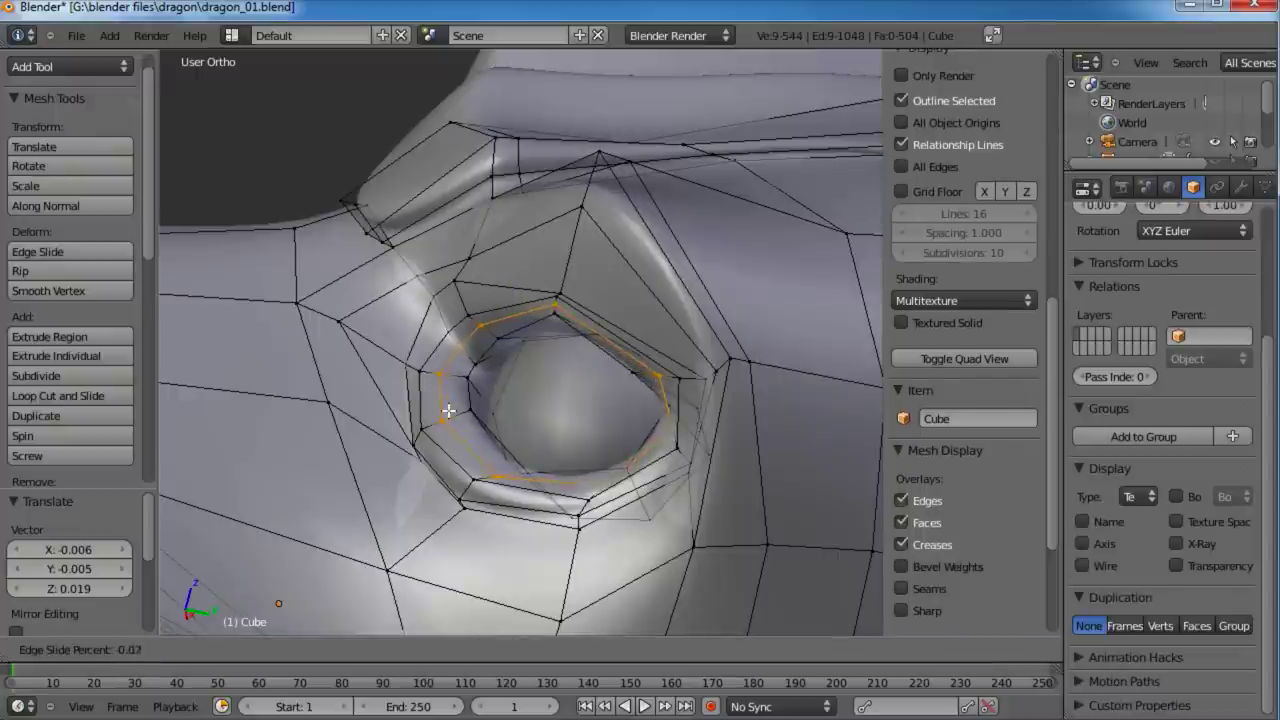
click(449, 411)
scroll(480, 423, down, 3)
key(a)
middle_drag(484, 424, 607, 461)
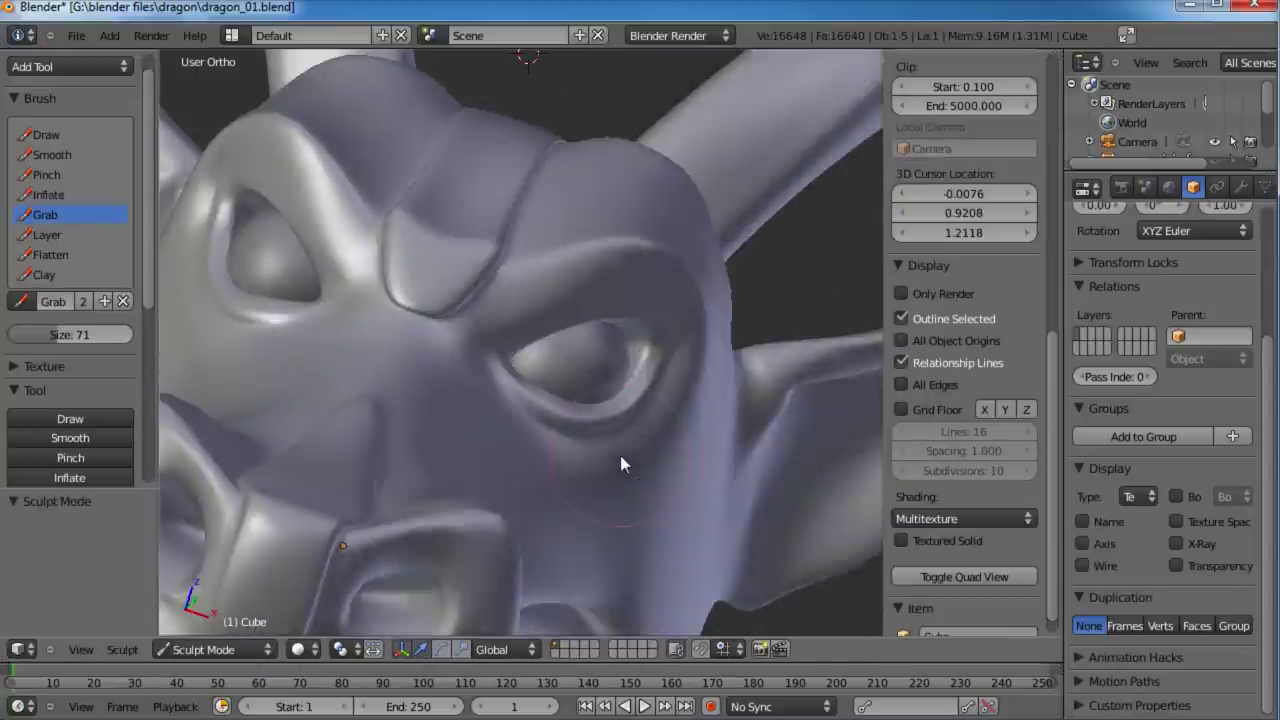
Step: Return to Edit Mode, select the new edge loop around the eyelid rim and edge-slide it
mouse_move(620, 463)
middle_down()
mouse_move(609, 486)
mouse_move(594, 411)
mouse_move(530, 426)
mouse_move(446, 400)
mouse_move(585, 440)
middle_up()
scroll(585, 440, up, 5)
key(Tab)
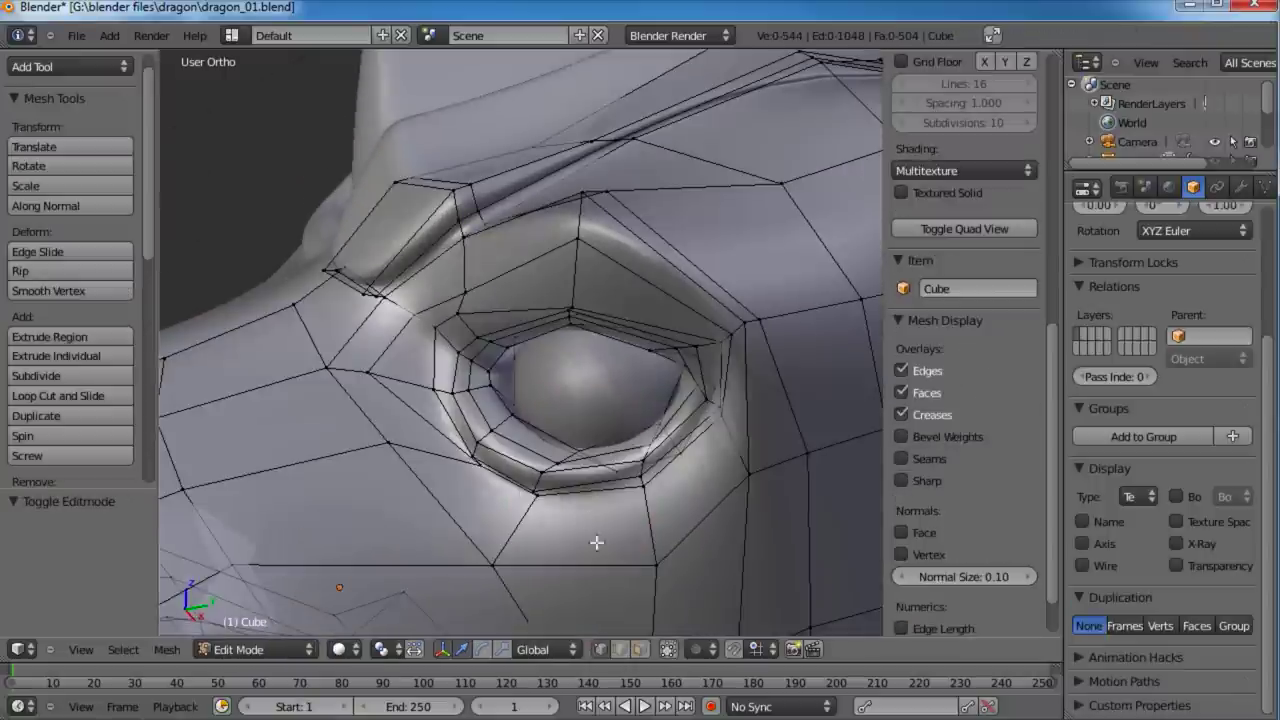
alt+right_click(525, 446)
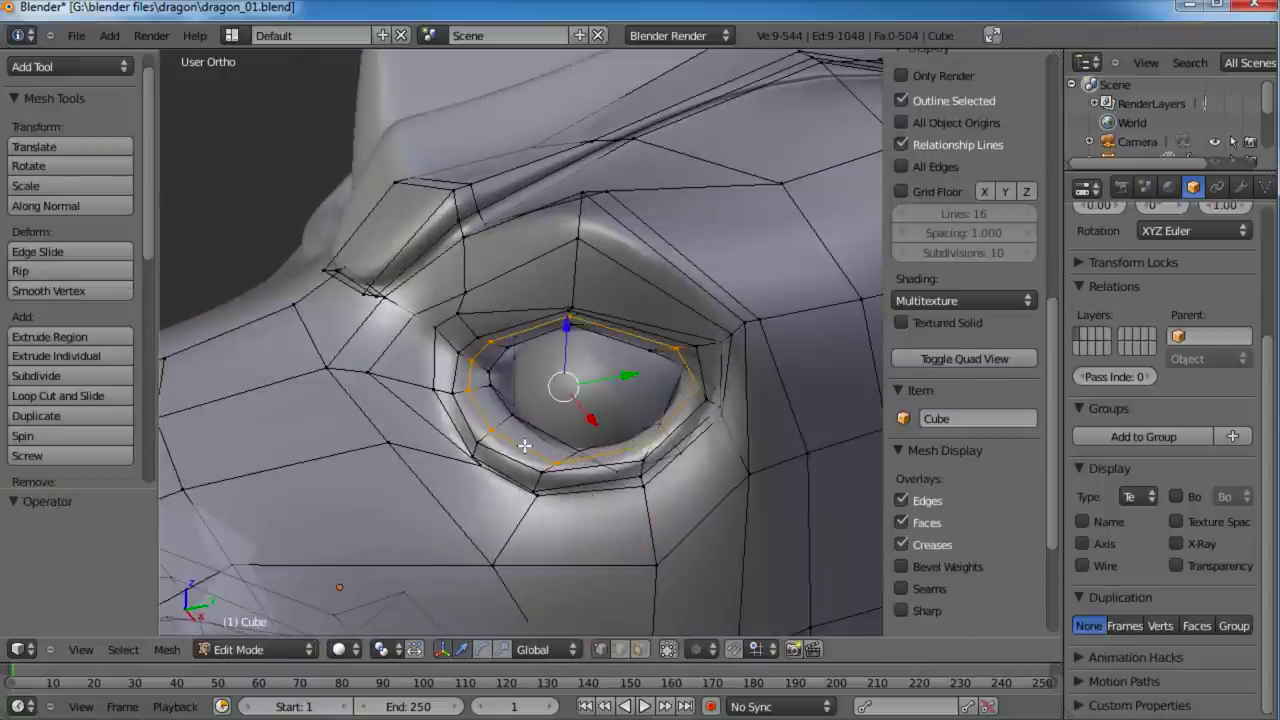
key(x)
click(525, 445)
click(500, 428)
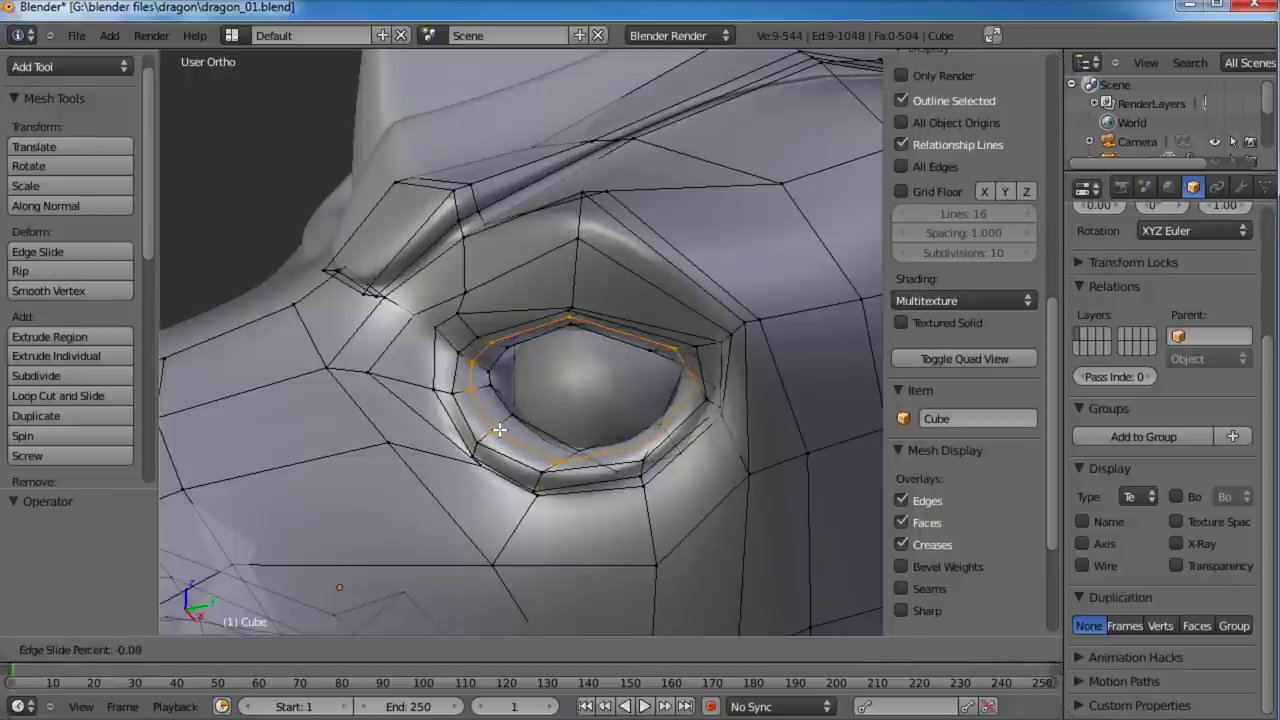
click(499, 433)
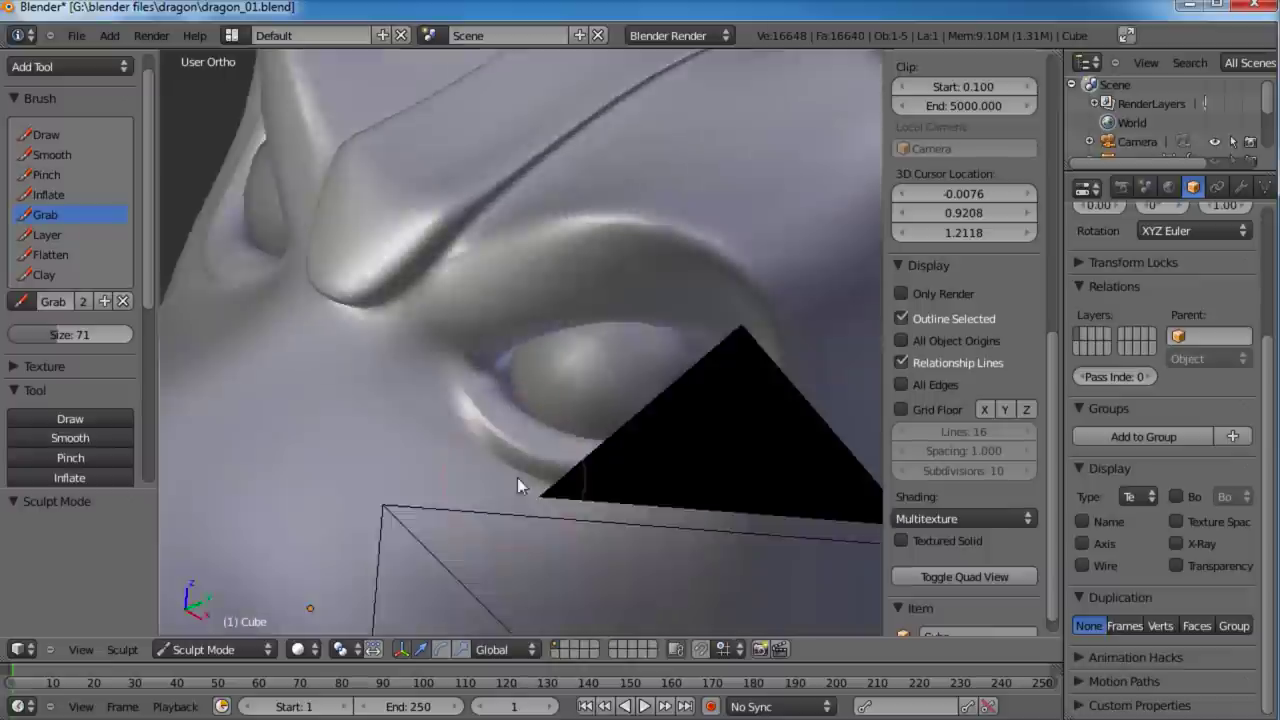
Step: Switch to Sculpt Mode and reshape the lower eyelid's rim with the Grab brush
mouse_move(517, 477)
middle_down()
mouse_move(646, 438)
mouse_move(658, 413)
mouse_move(632, 426)
mouse_move(502, 422)
middle_up()
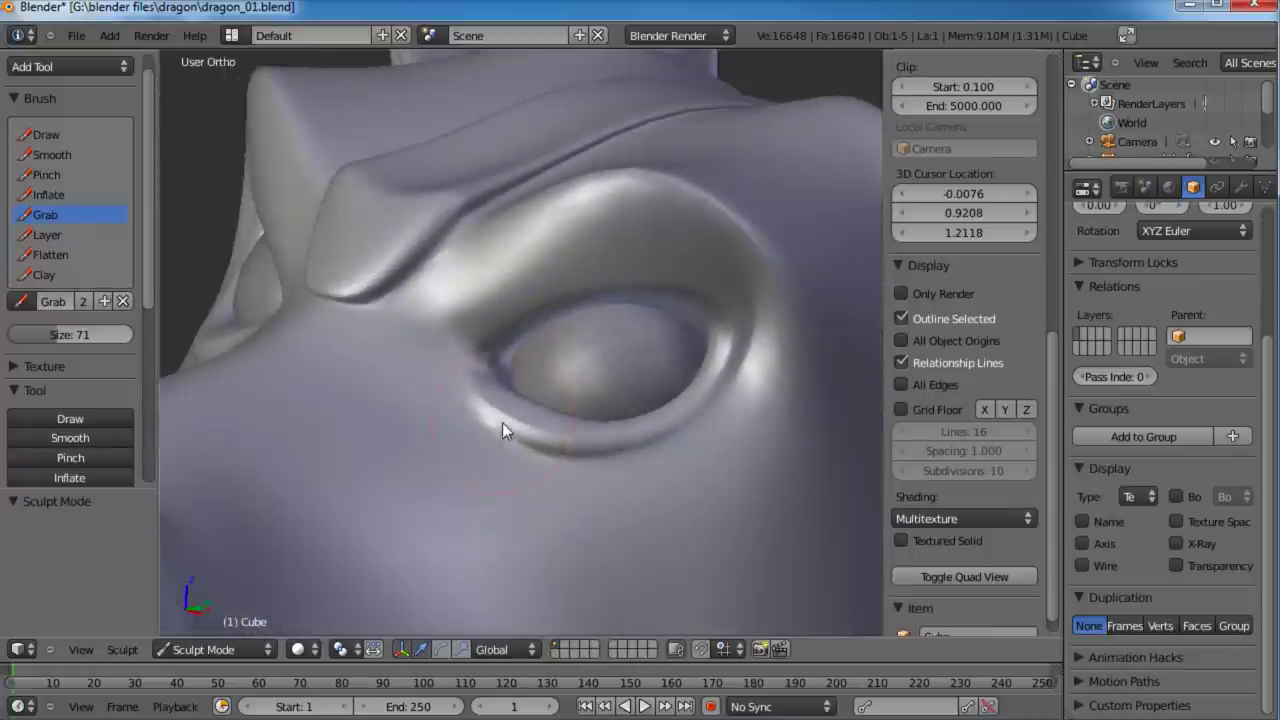
middle_drag(518, 410, 546, 451)
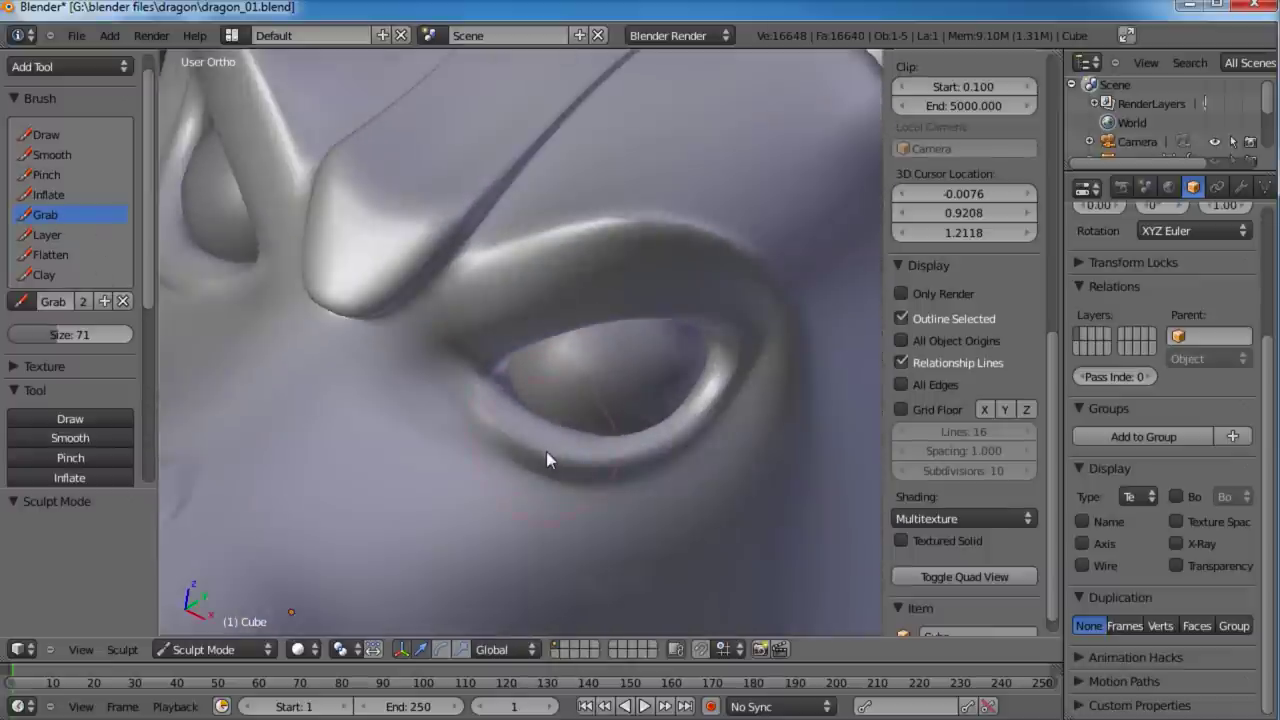
mouse_move(545, 450)
mouse_down()
mouse_move(578, 475)
mouse_move(620, 479)
mouse_up()
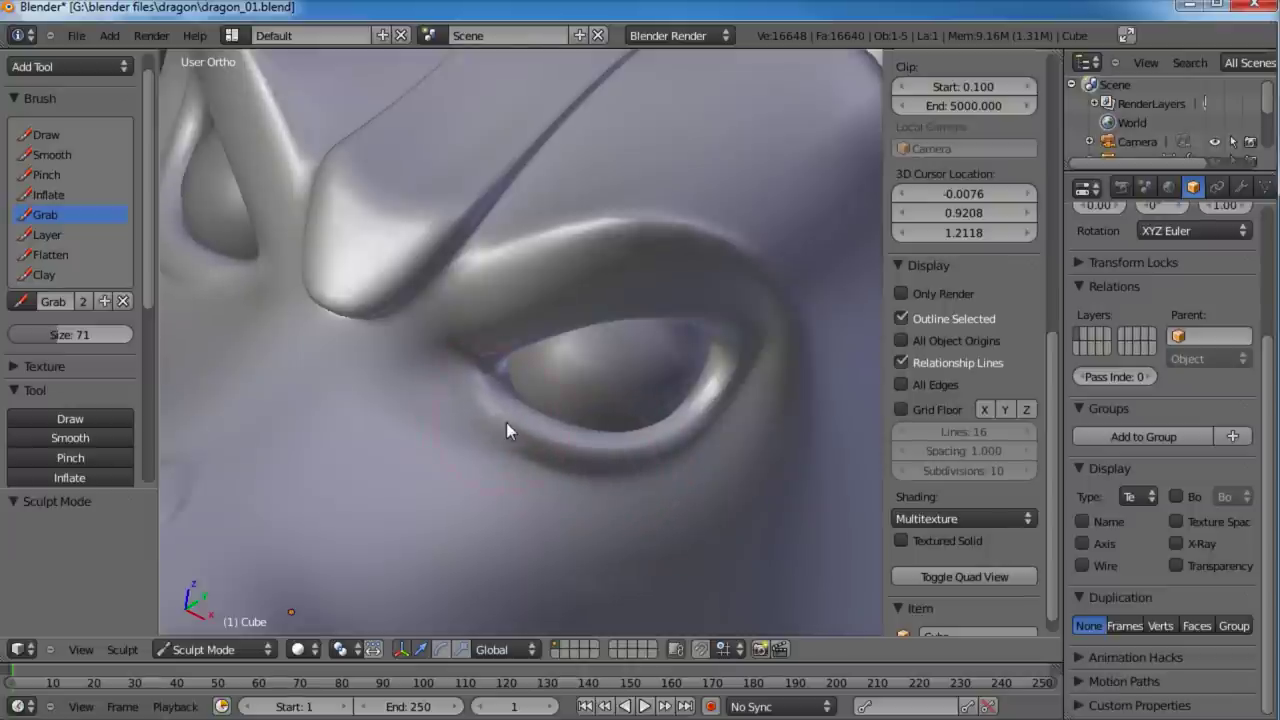
Step: Pull the outer part of the eyelid rim inward with the Grab brush and undo the last stroke
mouse_move(662, 463)
middle_down()
mouse_move(697, 466)
mouse_move(665, 399)
mouse_move(737, 264)
middle_up()
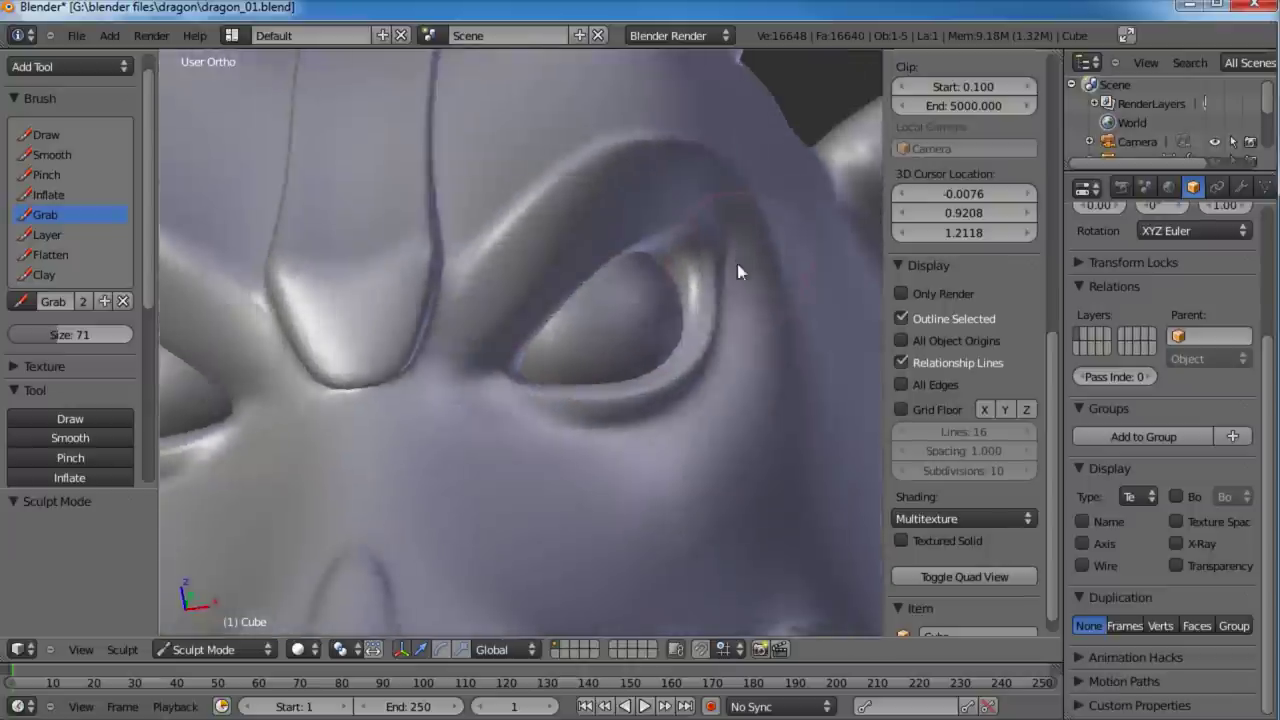
drag(708, 261, 728, 267)
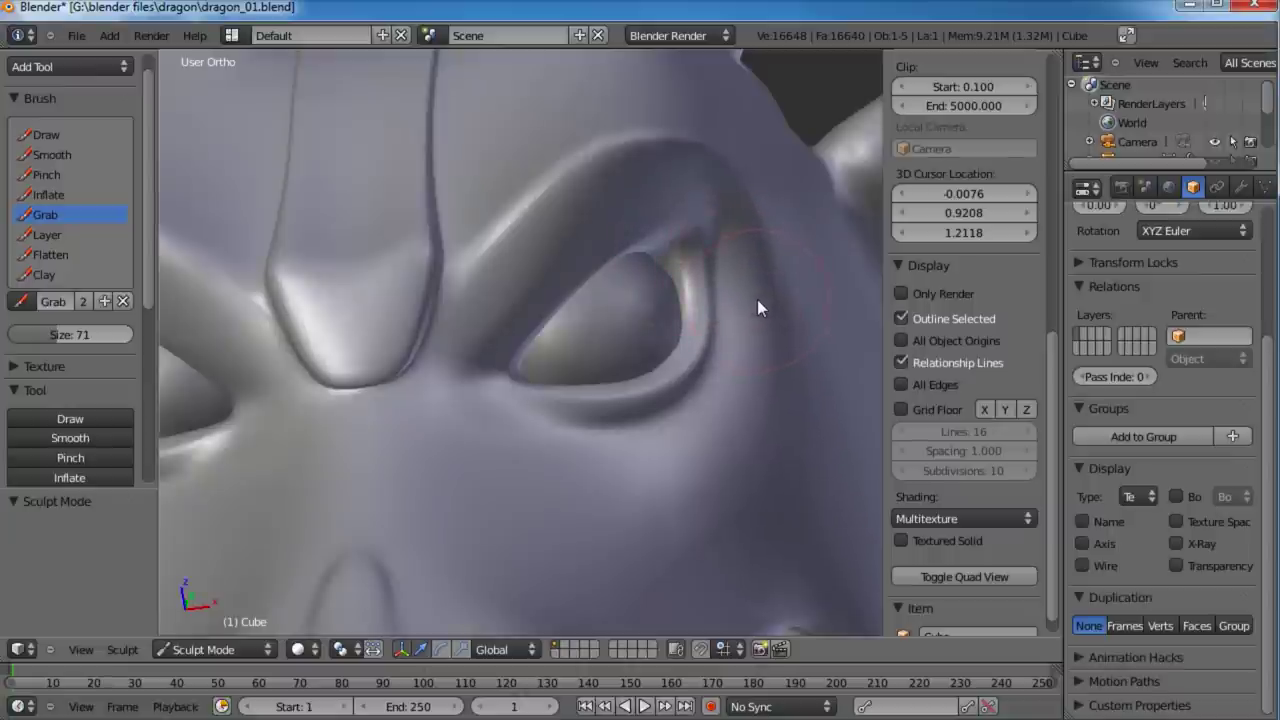
key(ctrl+z)
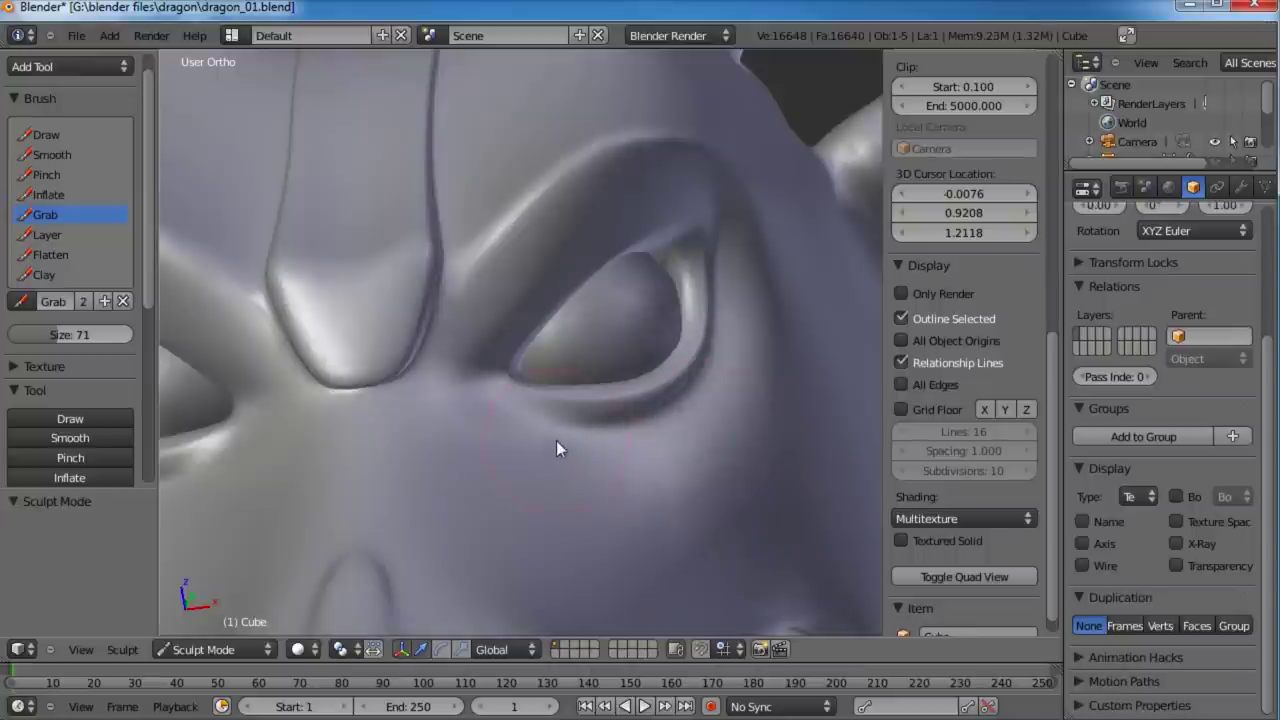
Step: Reshape the inner end of the brow ridge beside the forehead plate with the Grab brush from several angles
middle_drag(510, 443, 614, 486)
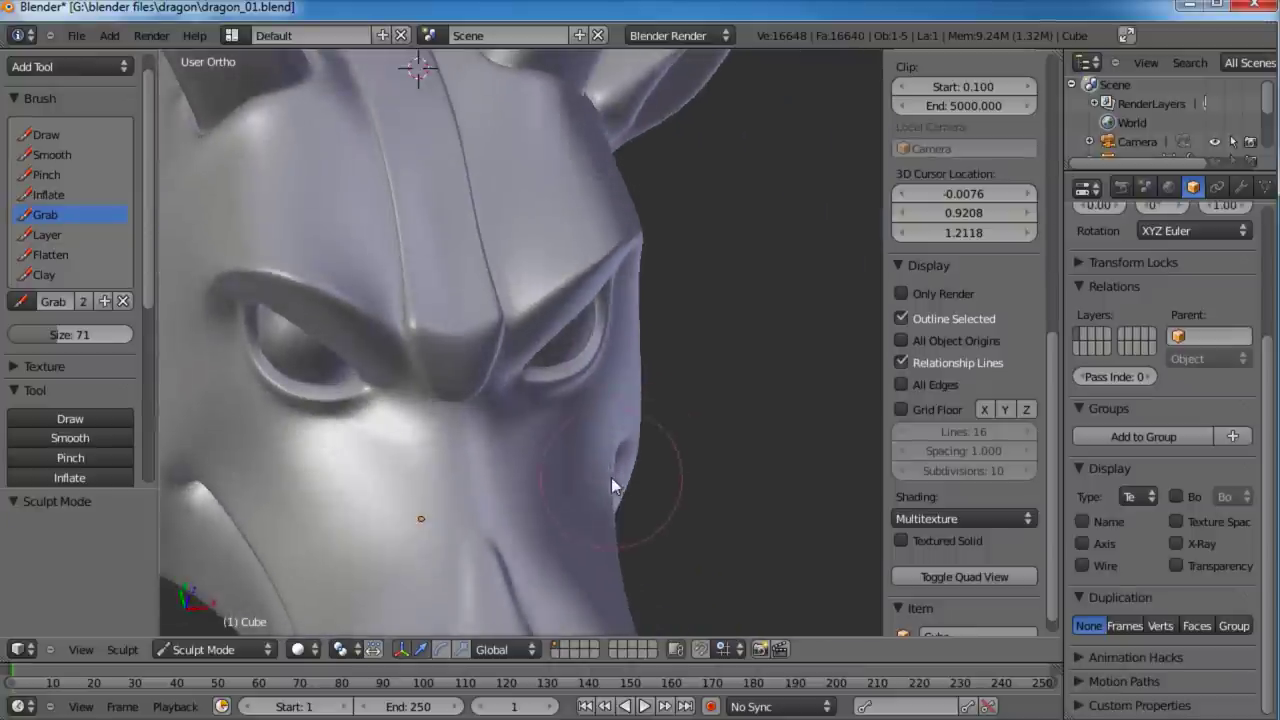
middle_drag(516, 415, 446, 404)
mouse_move(455, 371)
mouse_down()
mouse_move(434, 419)
mouse_move(425, 321)
mouse_up()
middle_drag(425, 321, 488, 242)
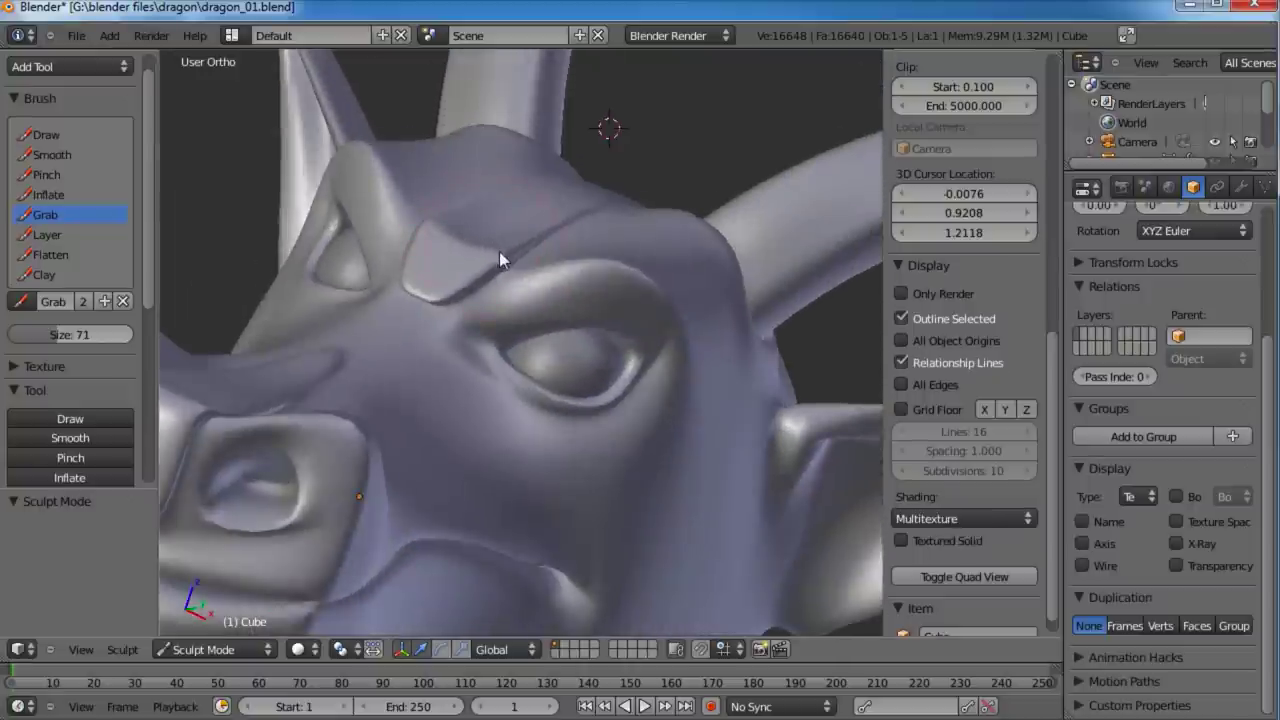
middle_drag(641, 320, 597, 362)
drag(495, 254, 486, 296)
mouse_move(486, 296)
middle_down()
mouse_move(597, 269)
mouse_move(614, 390)
mouse_move(583, 280)
mouse_move(609, 303)
mouse_move(688, 326)
mouse_move(717, 357)
mouse_move(592, 247)
middle_up()
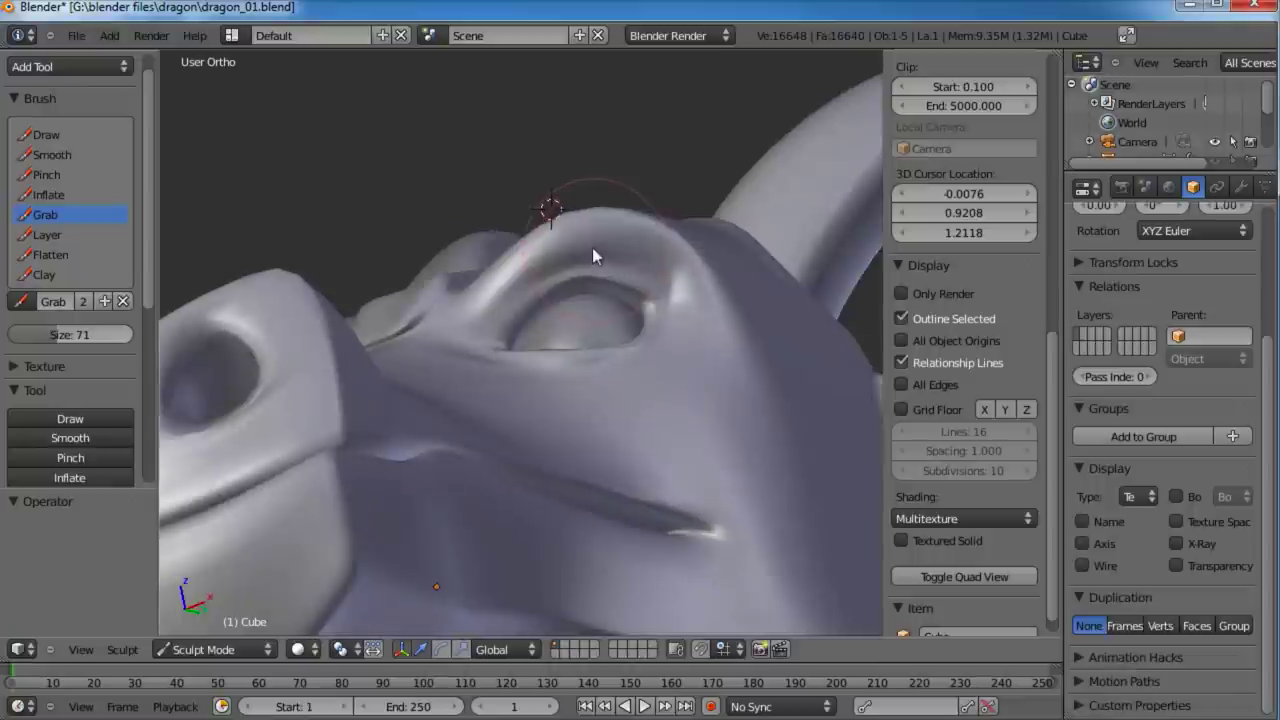
Step: In Edit Mode, add an edge loop across the brow's inner end, running from the forehead plate to the inner eye corner
middle_drag(573, 289, 528, 358)
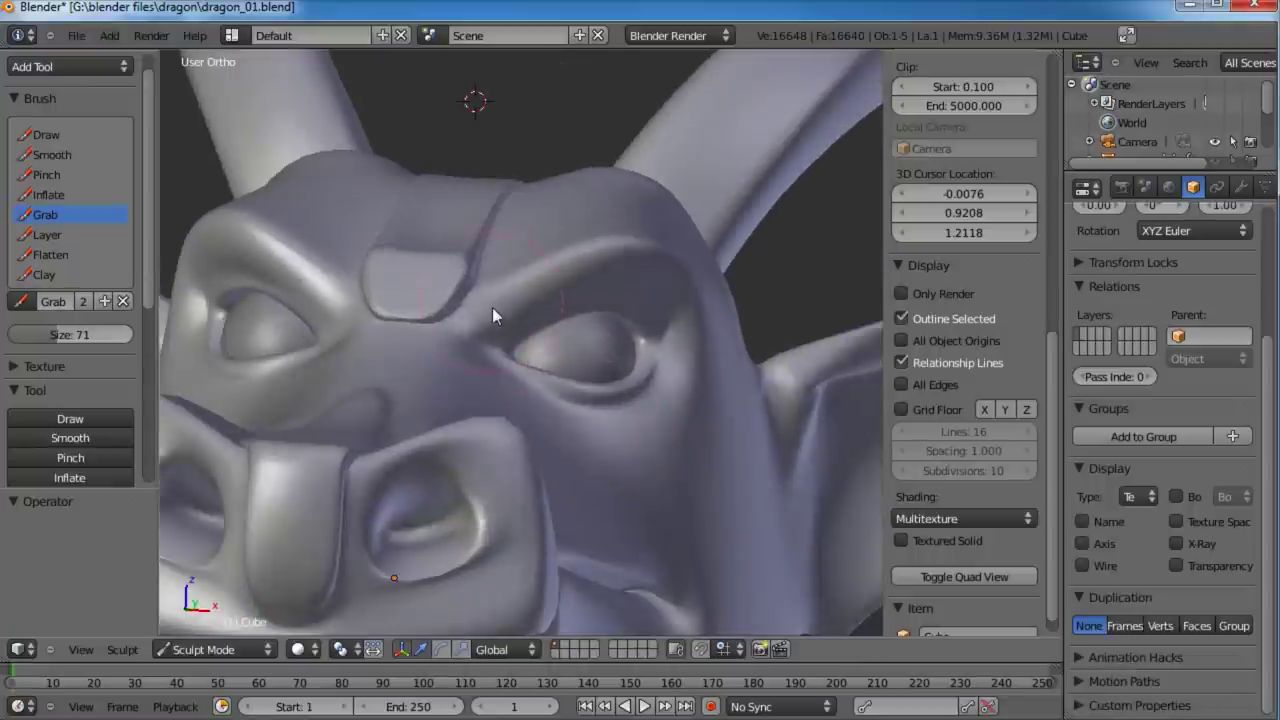
middle_drag(490, 307, 480, 580)
mouse_move(475, 364)
middle_down()
mouse_move(503, 309)
mouse_move(469, 408)
mouse_move(445, 387)
mouse_move(626, 430)
mouse_move(594, 444)
mouse_move(565, 436)
mouse_move(529, 477)
mouse_move(547, 451)
mouse_move(523, 371)
mouse_move(509, 408)
middle_up()
key(Tab)
key(Tab)
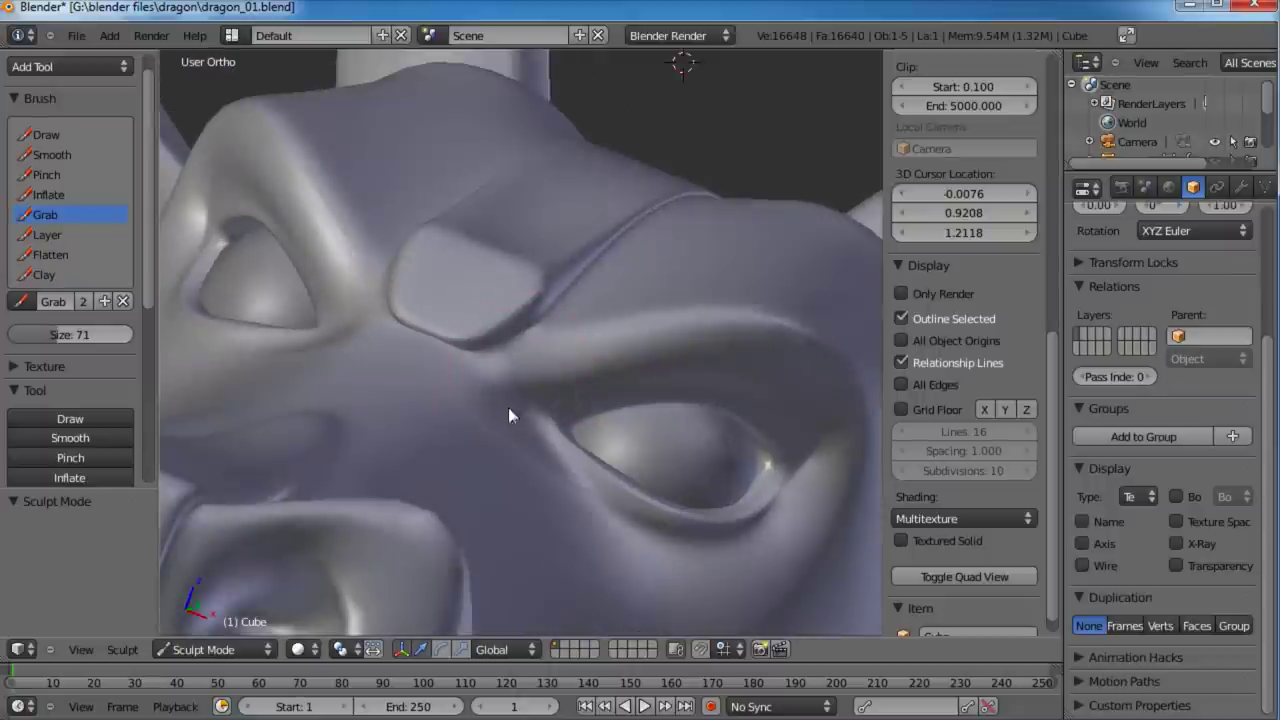
mouse_move(529, 351)
middle_down()
mouse_move(546, 429)
mouse_move(534, 434)
mouse_move(530, 359)
middle_up()
key(Tab)
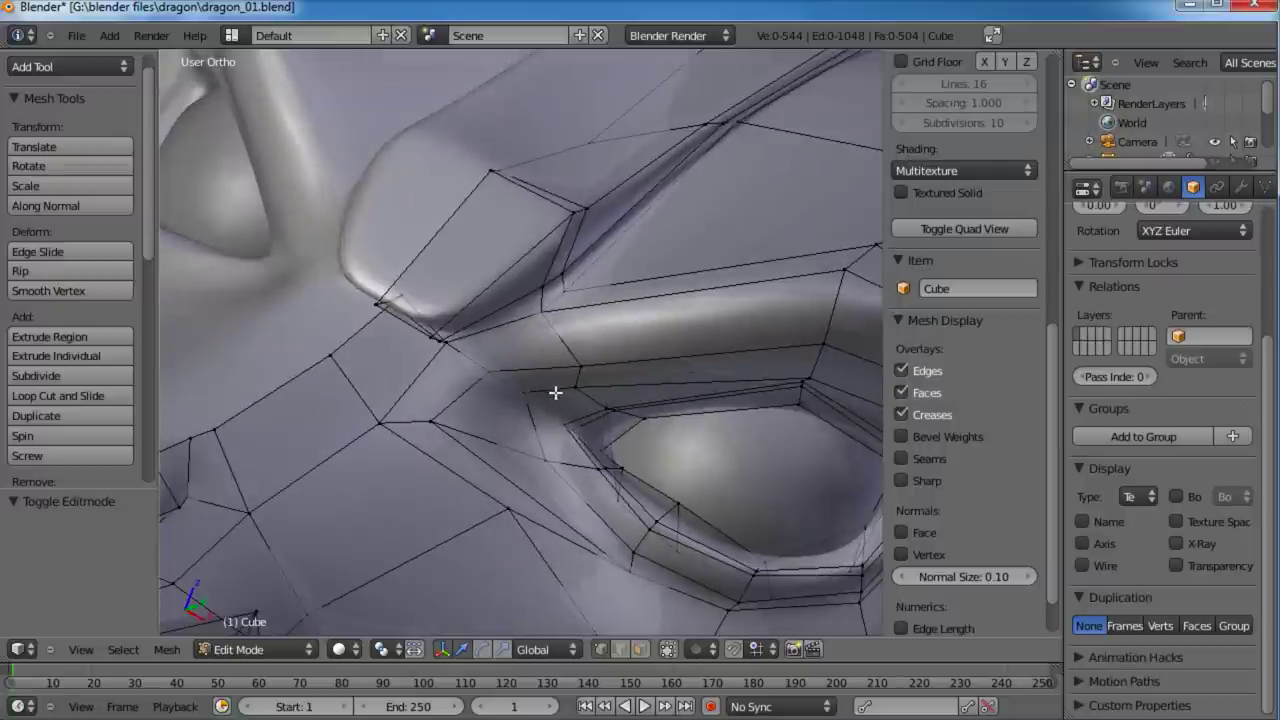
click(522, 330)
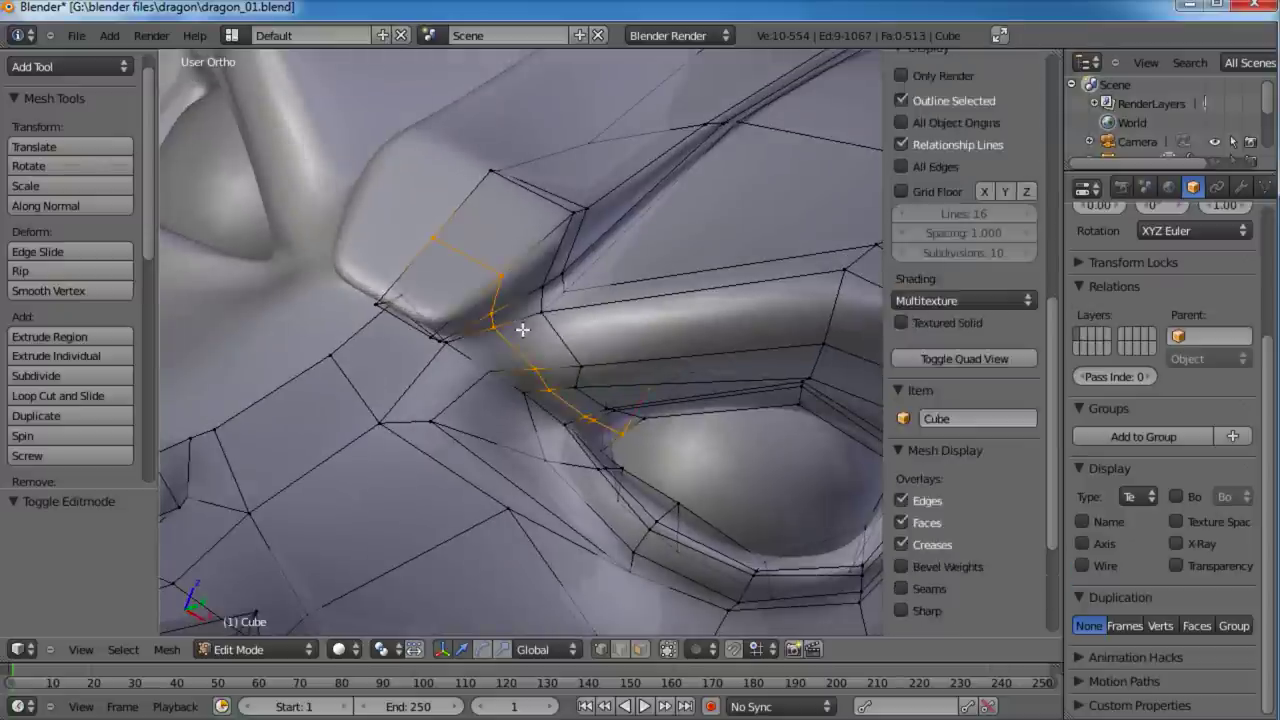
click(537, 345)
Step: Add a second edge loop beside the first across the brow's inner end, on the side facing the brow ridge
key(ctrl+r)
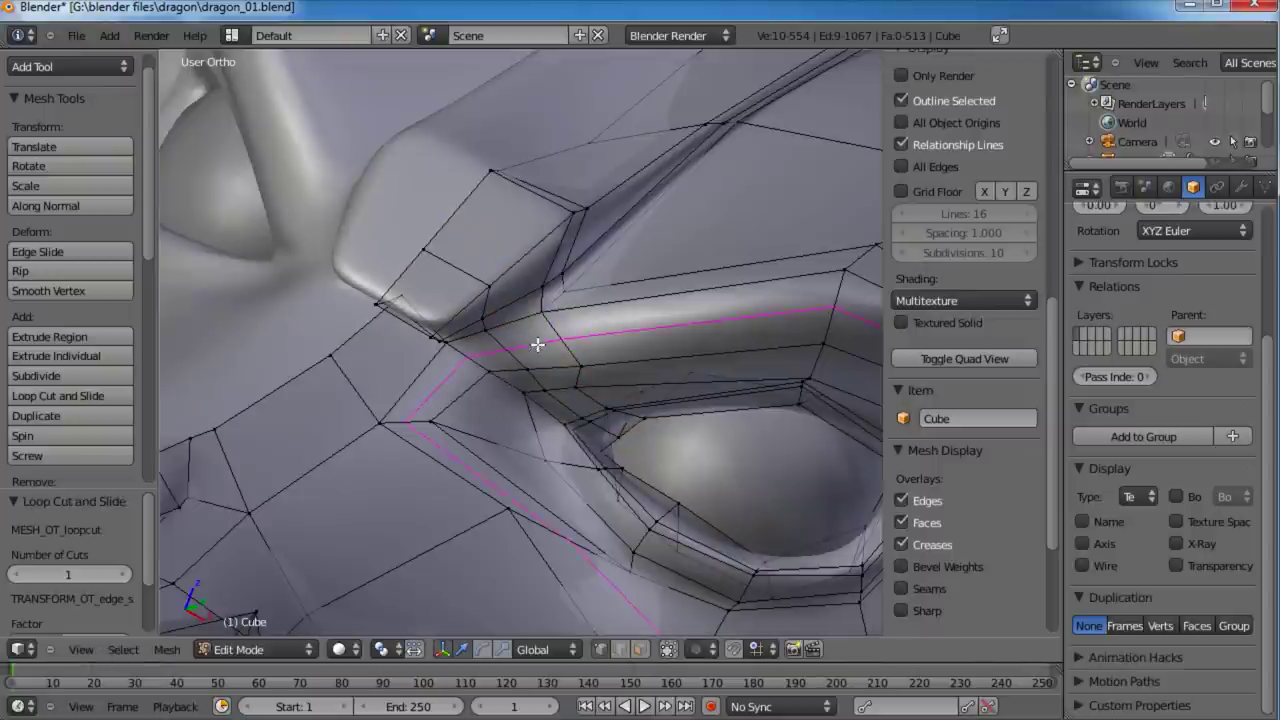
click(532, 322)
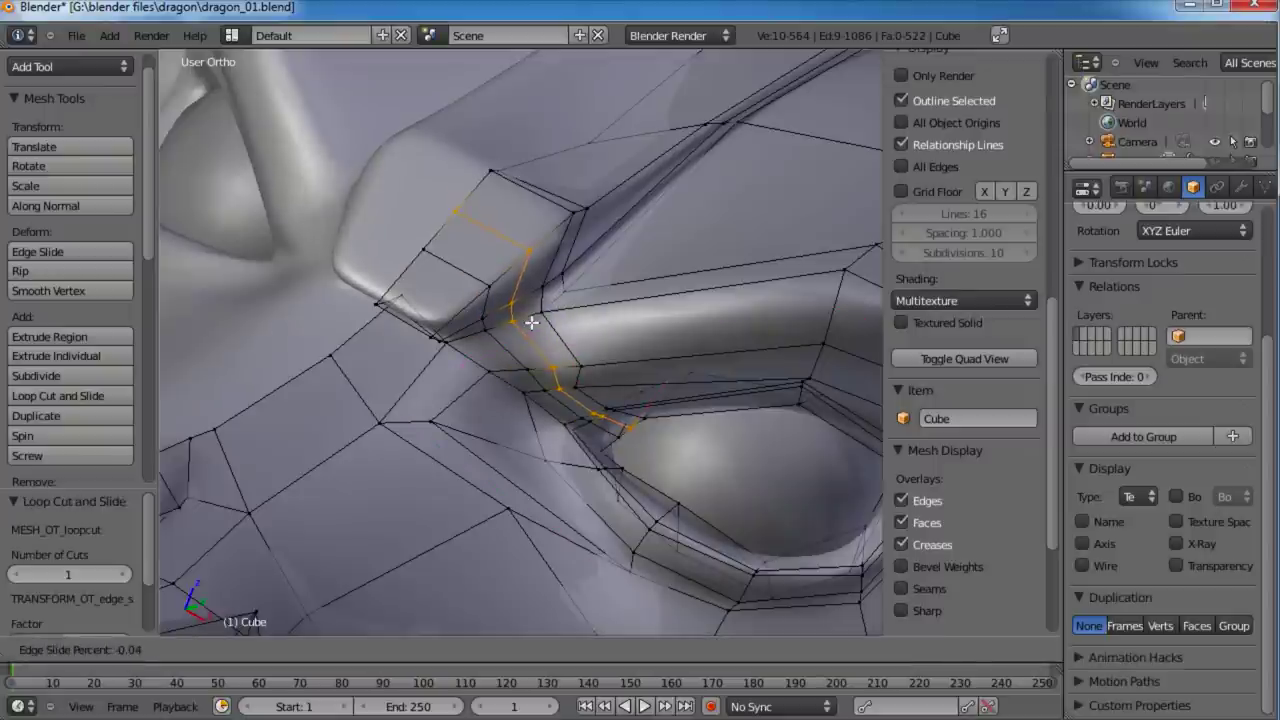
click(528, 322)
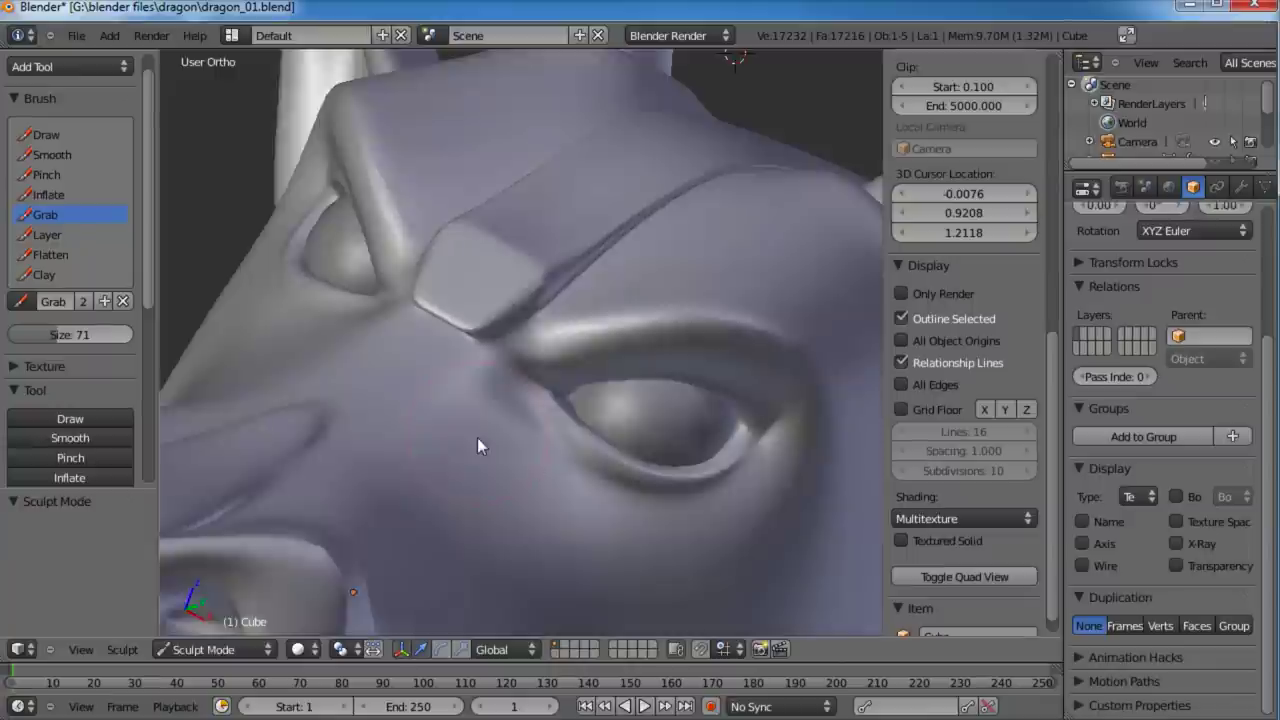
Step: Select the vertices of the crease between the forehead plate and the inner eye corner and reposition them from several angles
mouse_move(477, 437)
middle_down()
mouse_move(614, 457)
mouse_move(576, 382)
mouse_move(497, 463)
mouse_move(485, 454)
middle_up()
scroll(523, 432, up, 4)
key(Tab)
scroll(480, 450, up, 1)
right_click(369, 350)
shift+right_click(379, 372)
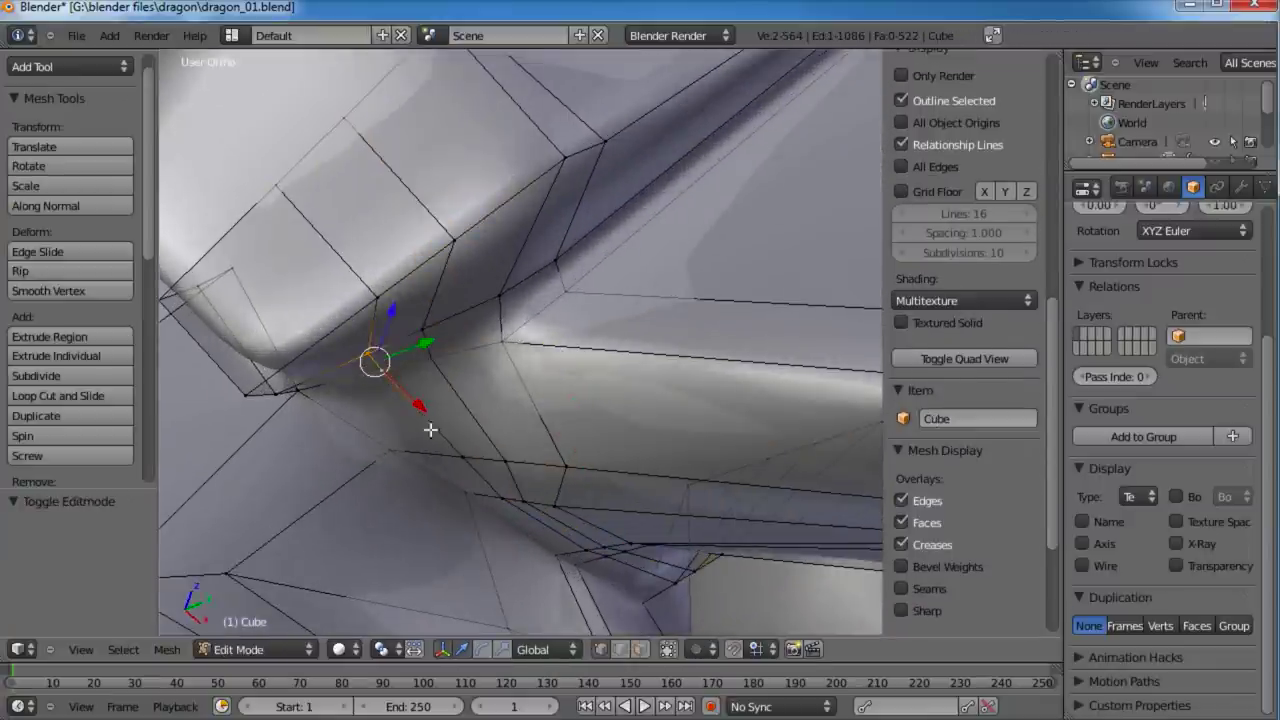
shift+right_click(464, 458)
shift+right_click(503, 499)
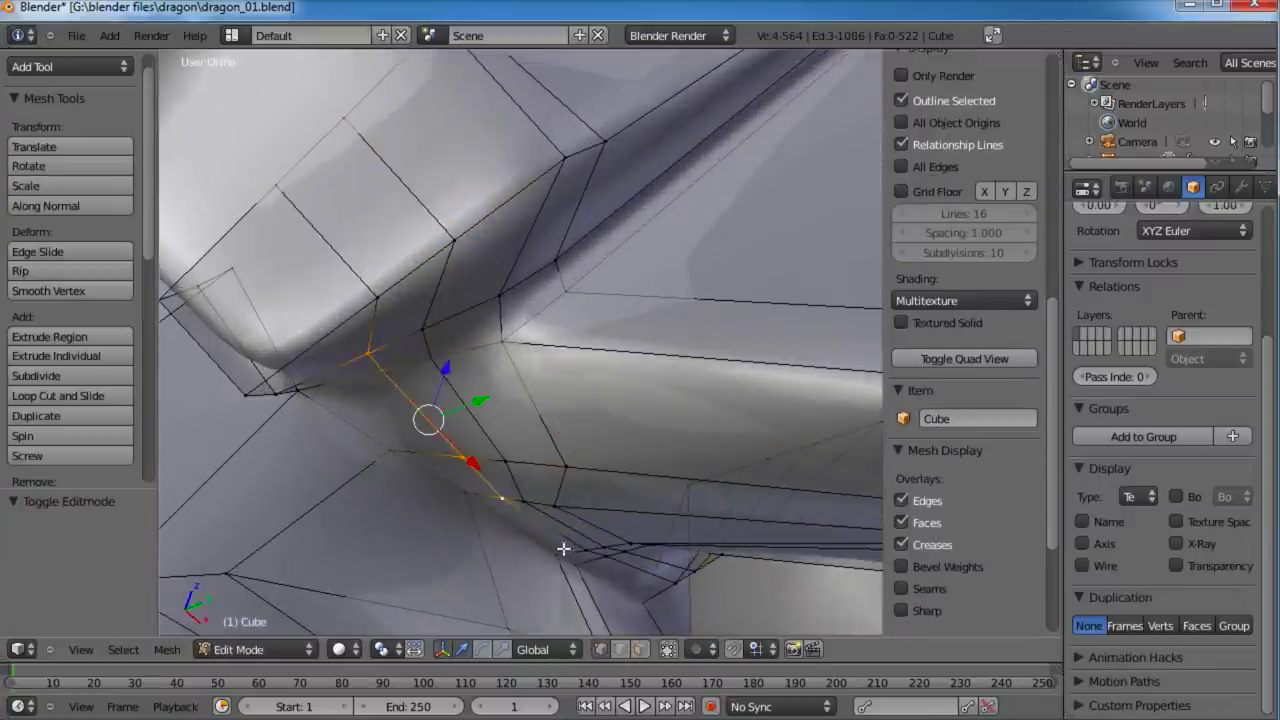
key(g)
click(535, 417)
middle_drag(535, 417, 572, 411)
key(g)
click(614, 315)
key(g)
click(562, 335)
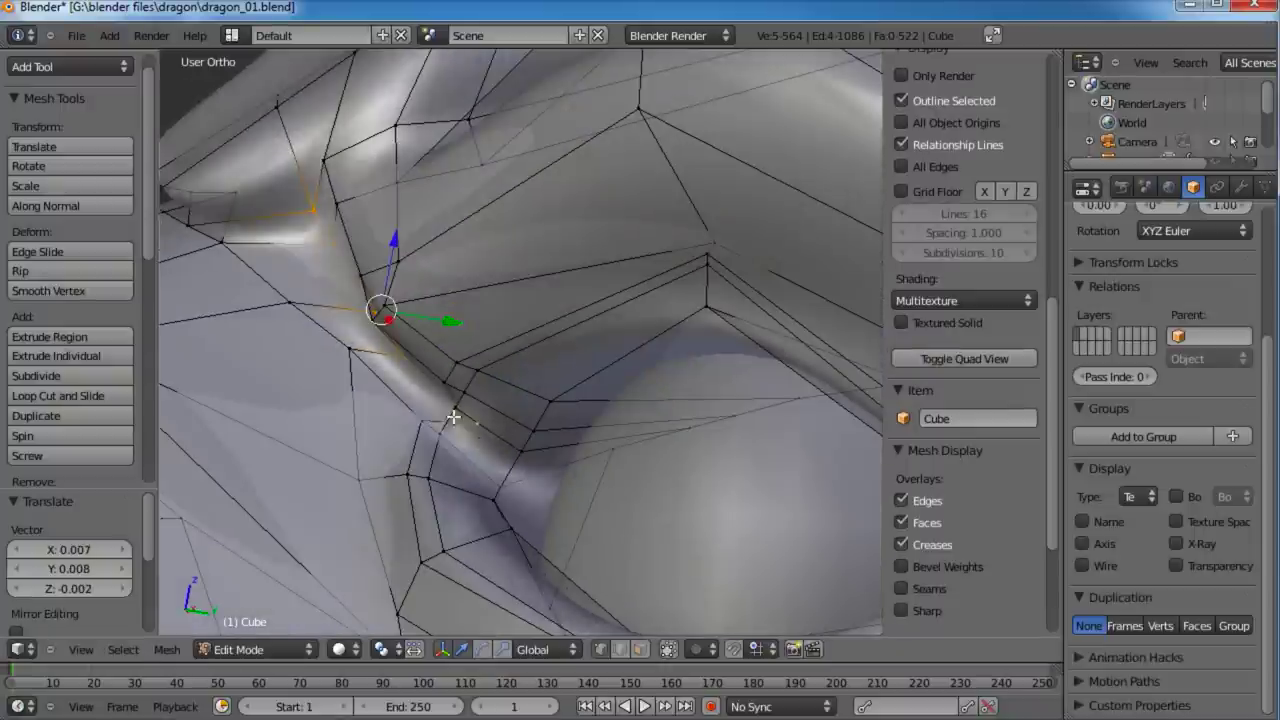
Step: Move the single crease vertex just above the inner eye corner down toward the eyeball
right_click(455, 418)
key(g)
click(482, 442)
Step: Select the chain of eight vertices from the inner eye corner to beneath the forehead plate and move it toward the brow
right_click(349, 344)
shift+right_click(286, 299)
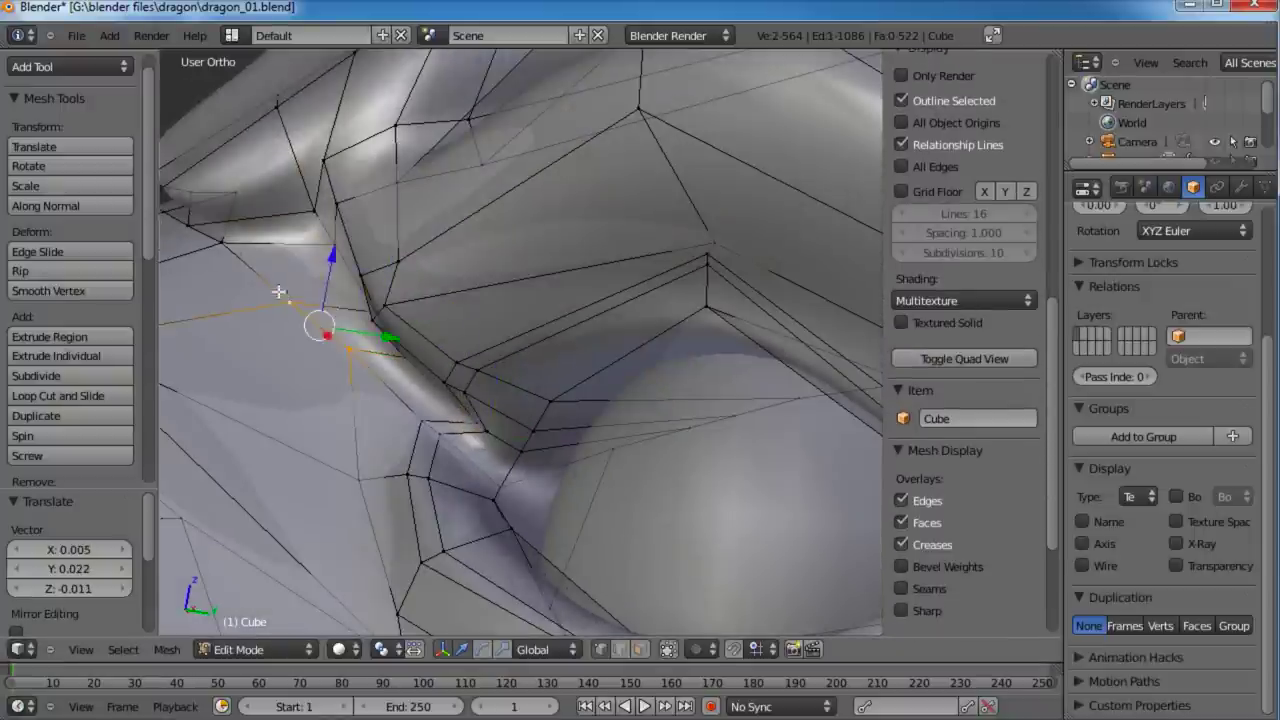
shift+right_click(222, 246)
shift+middle_drag(257, 264, 438, 293)
shift+right_click(367, 251)
shift+right_click(371, 222)
shift+right_click(426, 220)
shift+right_click(321, 200)
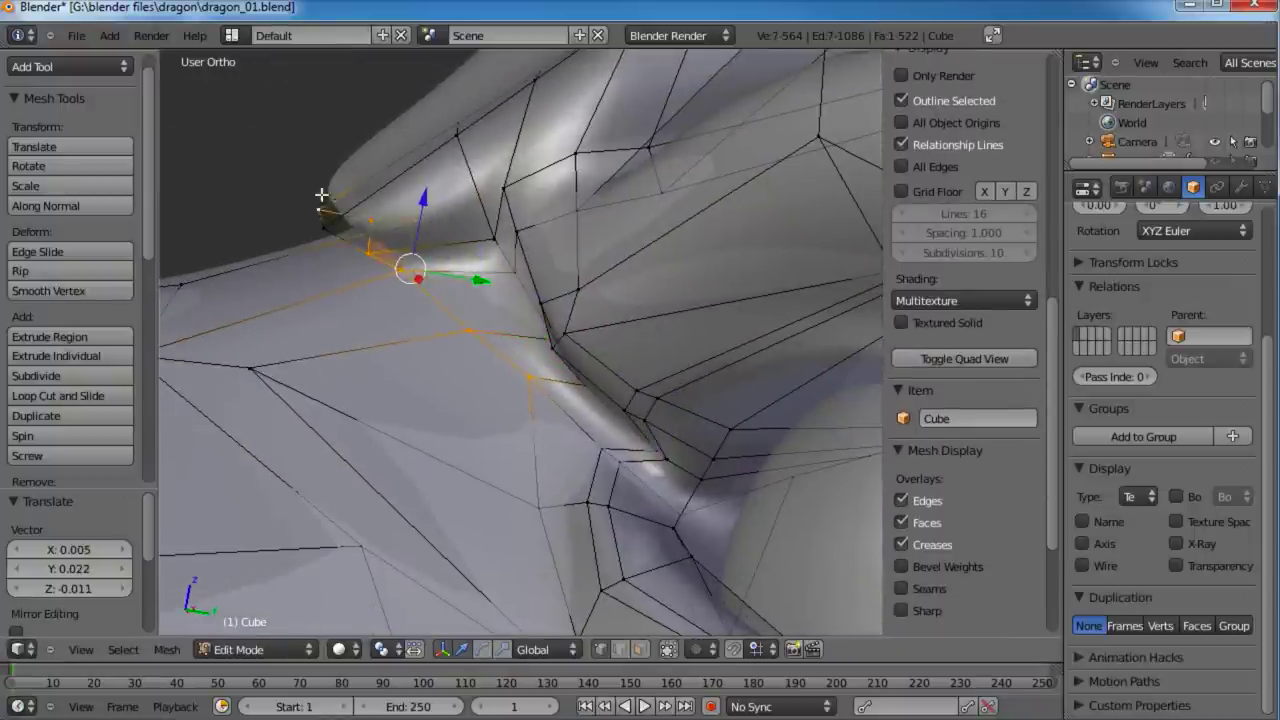
shift+right_click(326, 240)
key(g)
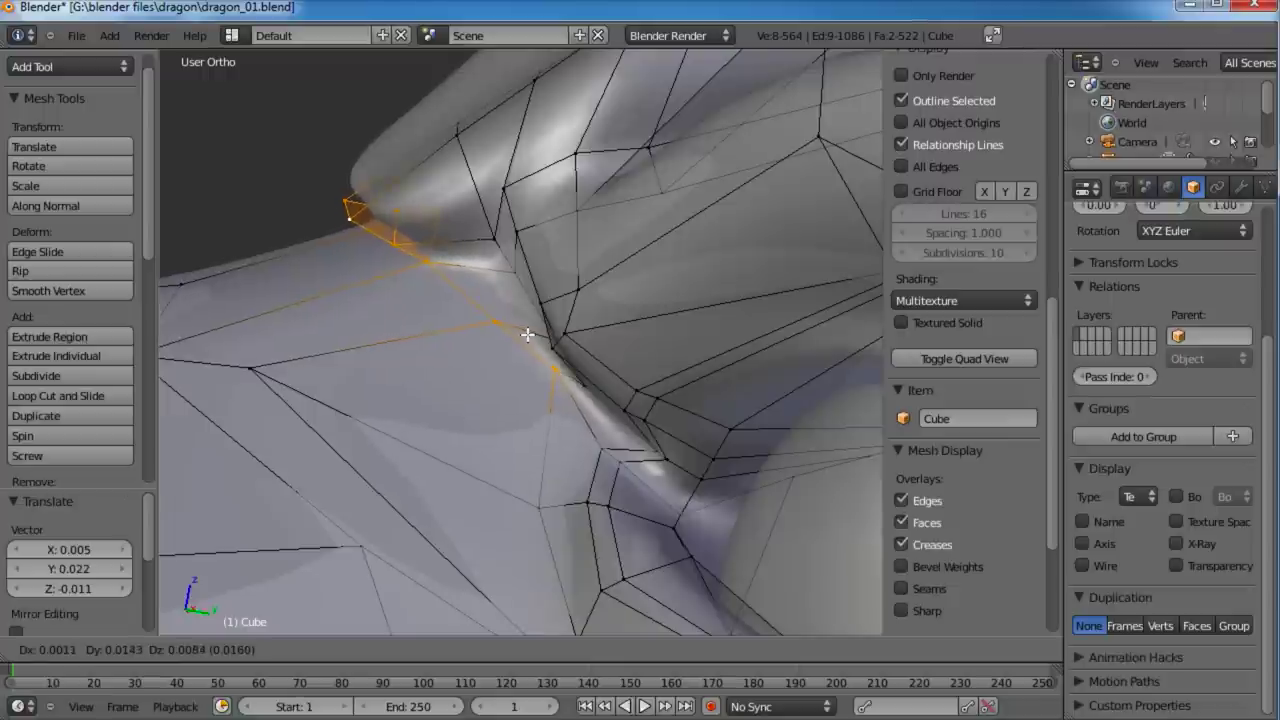
click(522, 337)
Step: Shift the vertex below the forehead plate toward the brow and move the two vertices at the ridge's inner end toward the plate
right_click(452, 262)
key(g)
click(472, 258)
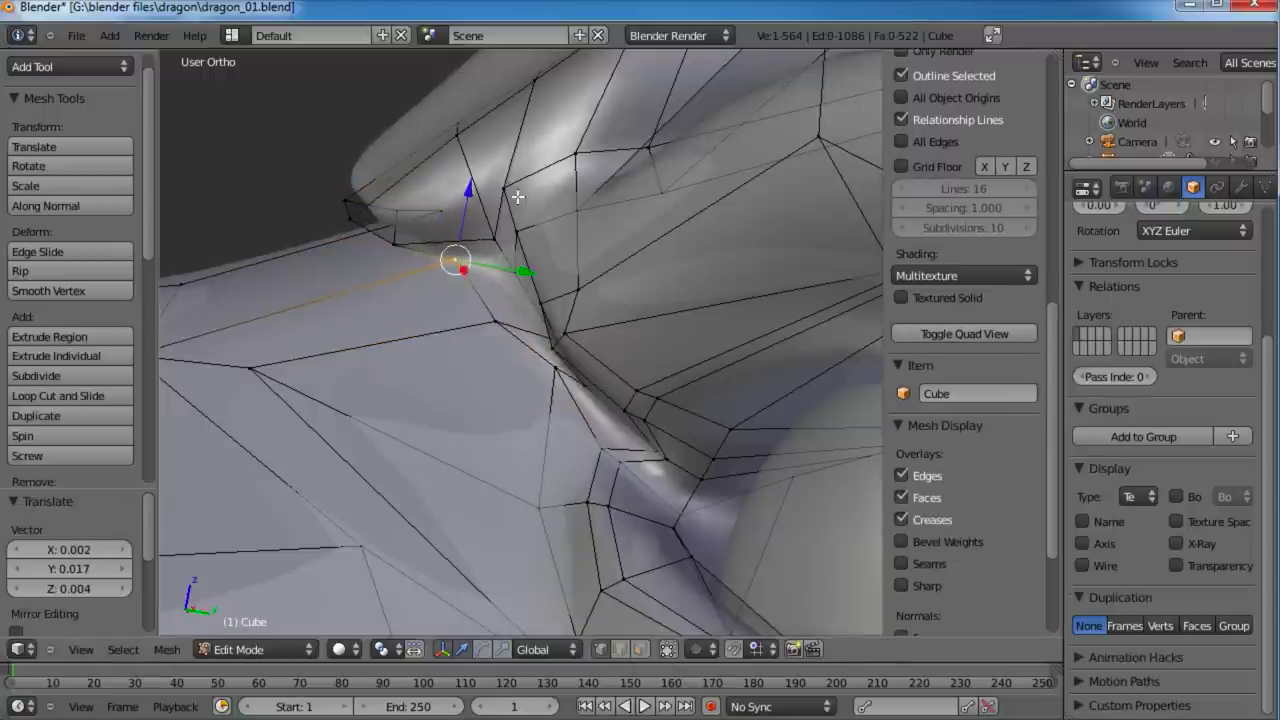
right_click(516, 195)
shift+right_click(517, 235)
key(shift+g)
key(g)
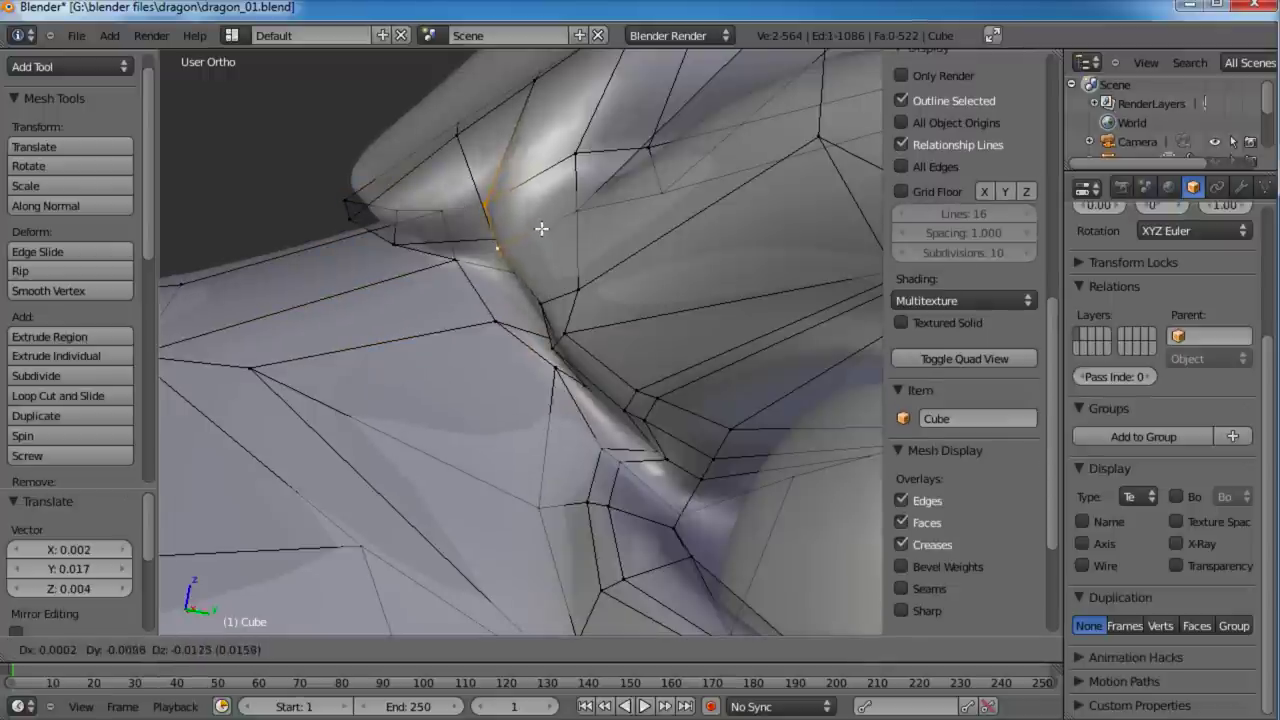
click(530, 232)
Step: Tighten the fold under the brow's inner end by moving two of its vertices individually toward the forehead plate
right_click(529, 300)
key(g)
click(521, 309)
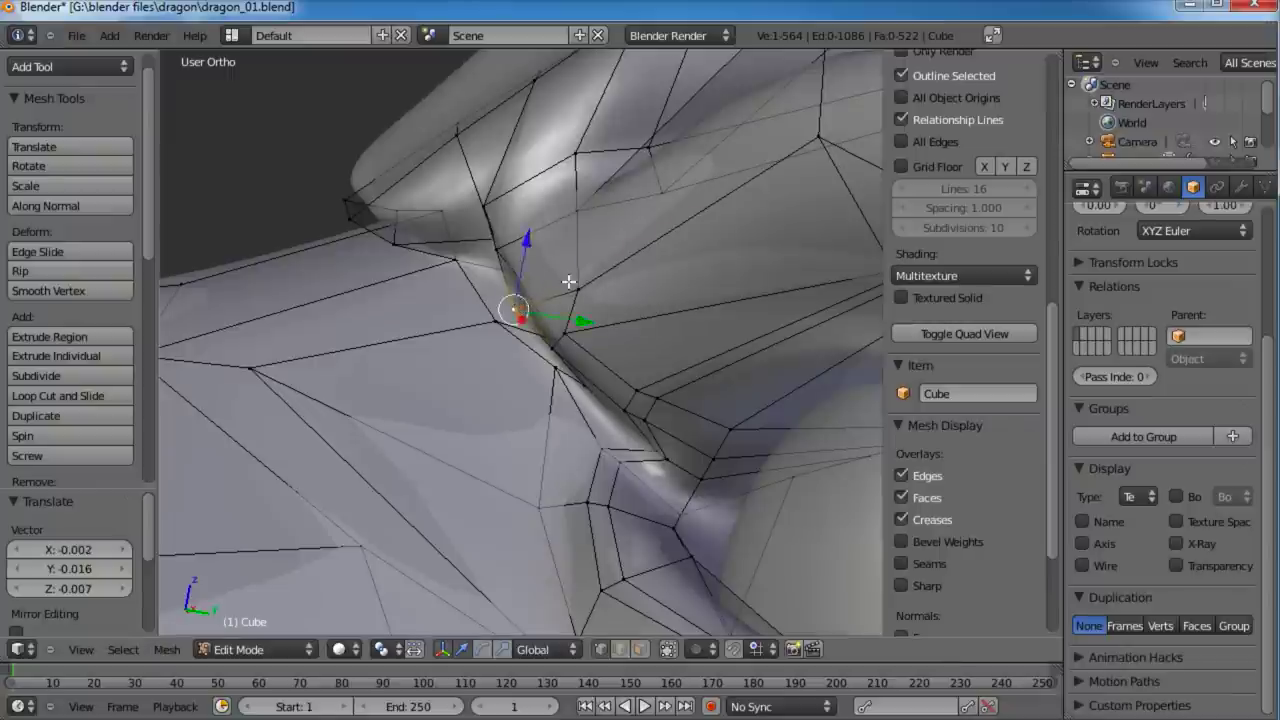
right_click(568, 282)
key(g)
click(547, 267)
scroll(546, 267, down, 6)
key(a)
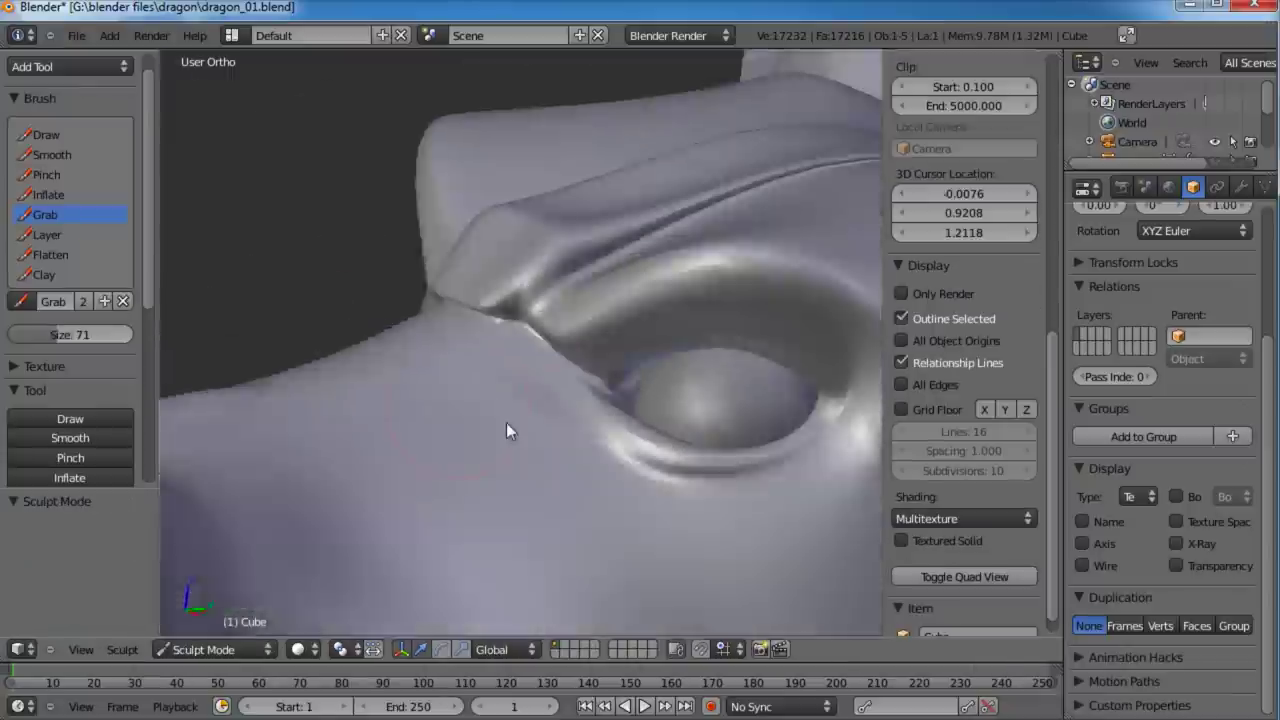
Step: Return to Edit Mode and move two vertices on the side edge of the forehead plate's tip outward toward the brow
mouse_move(508, 428)
middle_down()
mouse_move(591, 377)
mouse_move(543, 334)
mouse_move(501, 366)
mouse_move(522, 454)
mouse_move(520, 389)
mouse_move(505, 450)
middle_up()
scroll(505, 450, up, 3)
scroll(505, 455, up, 3)
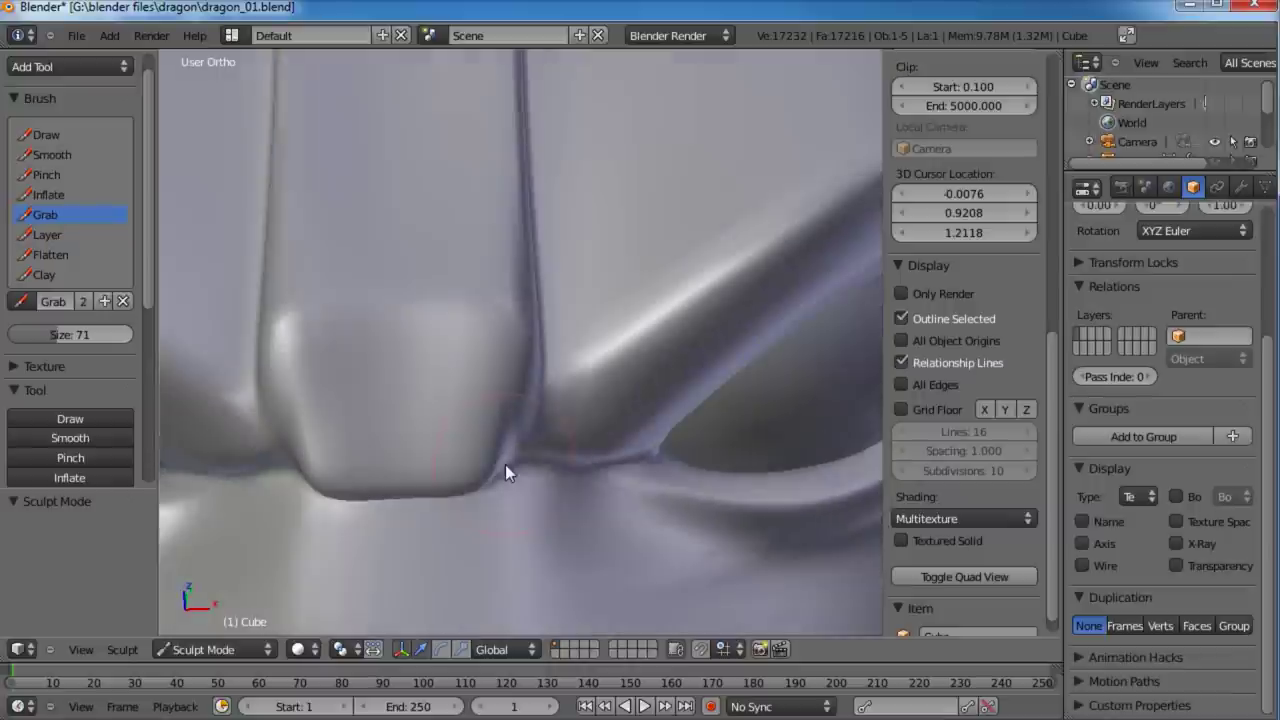
key(Tab)
right_click(508, 428)
key(g)
click(530, 441)
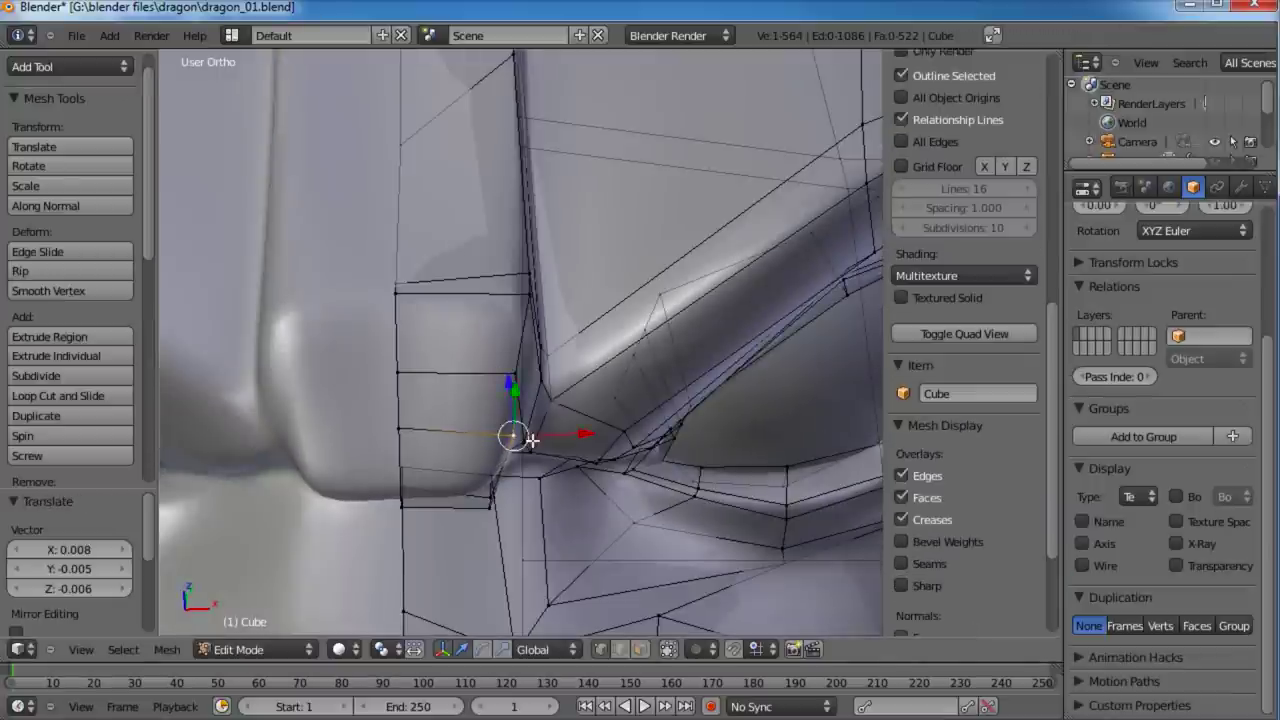
right_click(520, 369)
key(g)
click(540, 378)
Step: Move the two vertices at the forehead plate's upper bend outward and nudge the side vertex near its lower corner
right_click(527, 276)
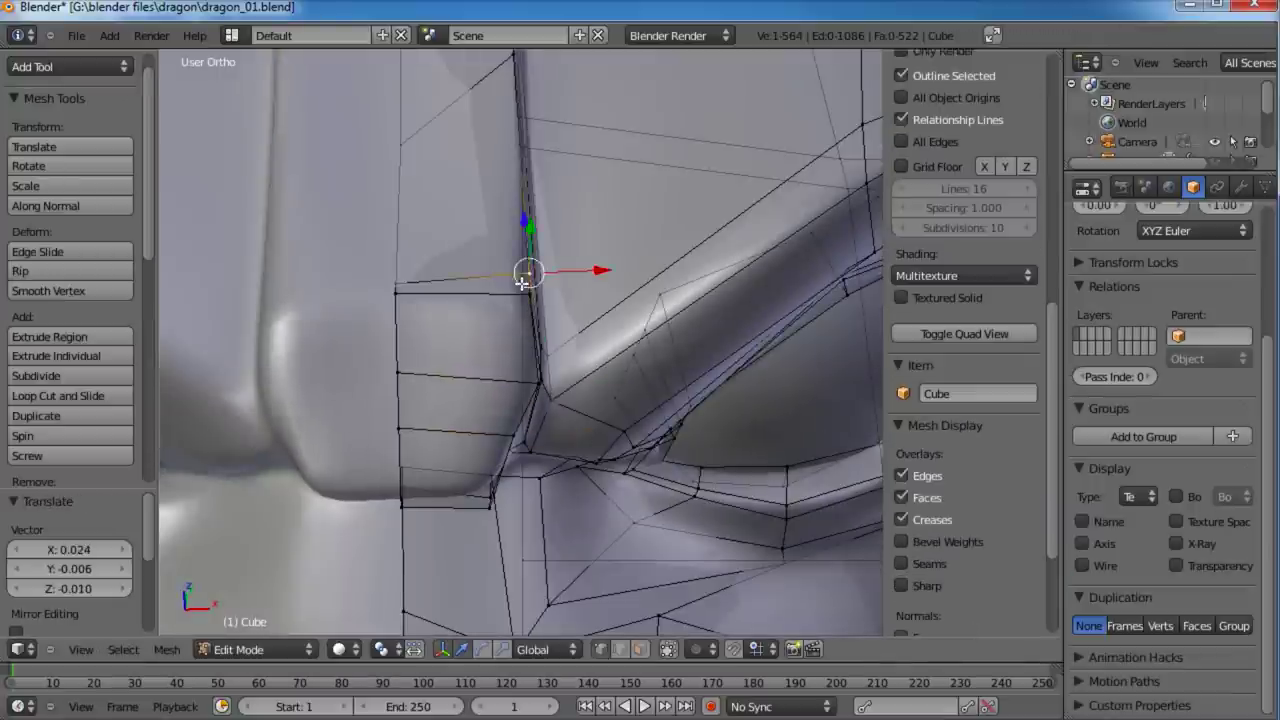
key(g)
click(544, 316)
right_click(531, 298)
key(g)
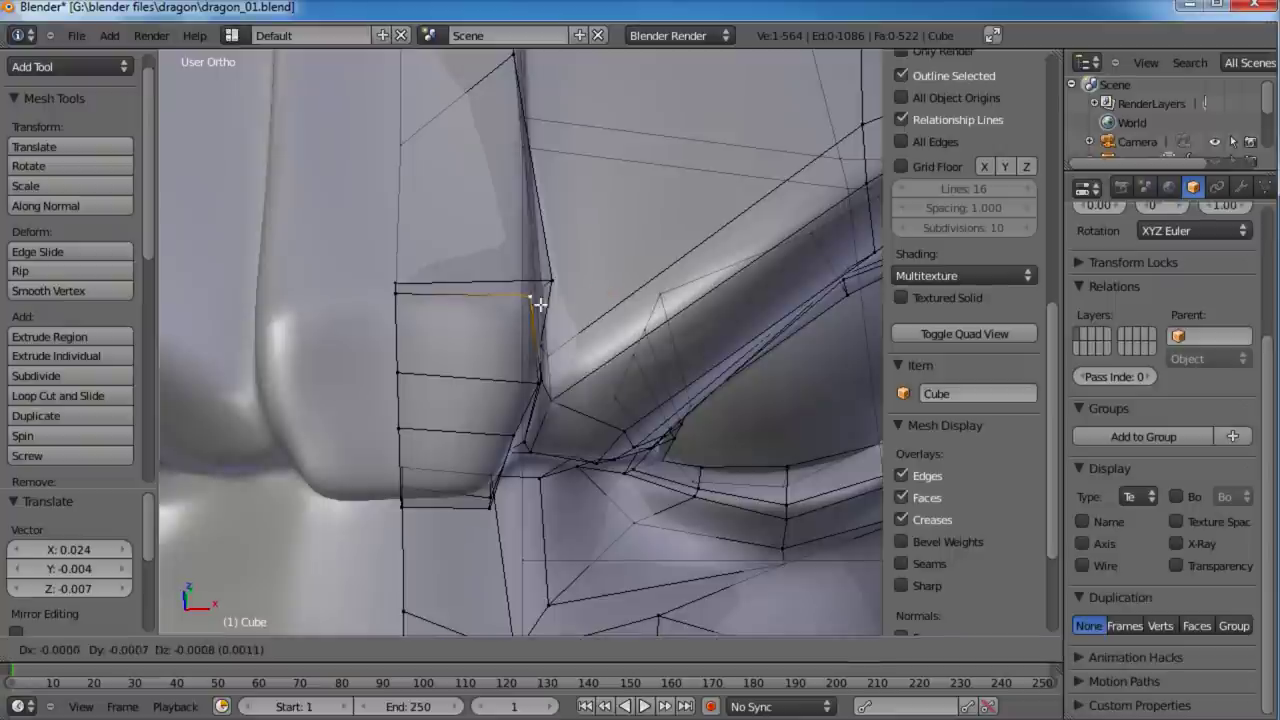
click(554, 308)
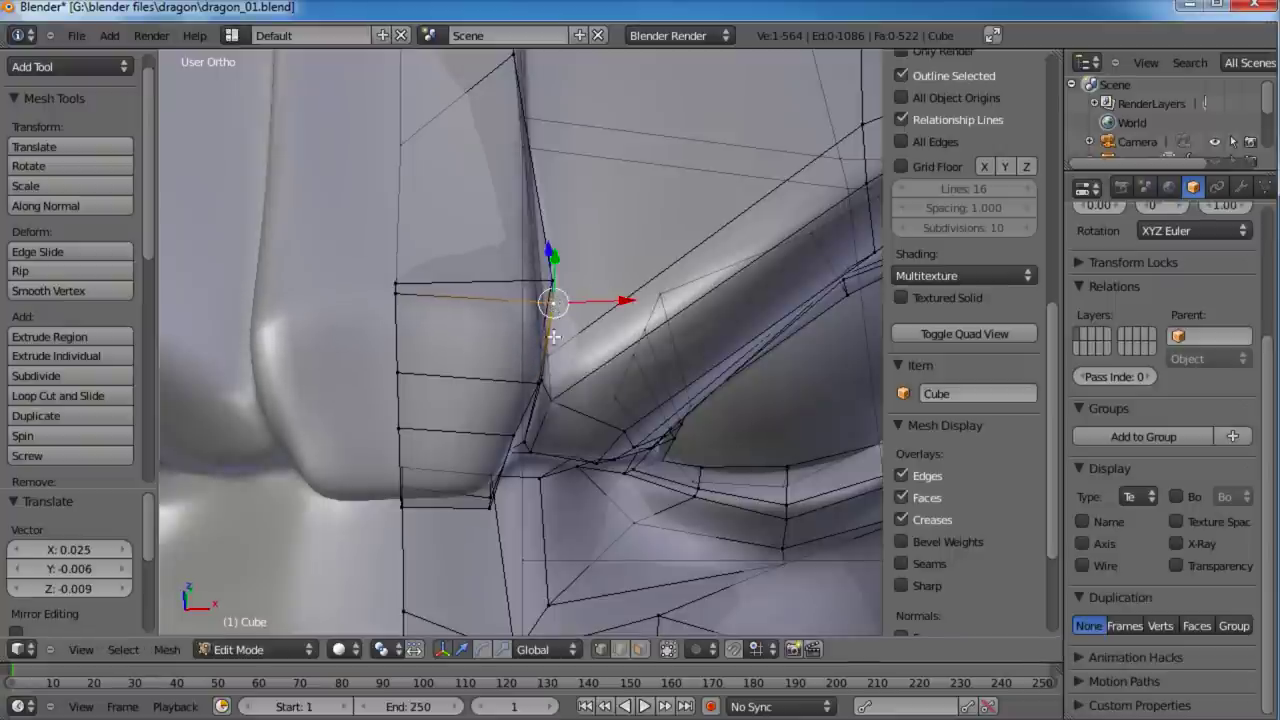
right_click(534, 446)
key(g)
click(534, 443)
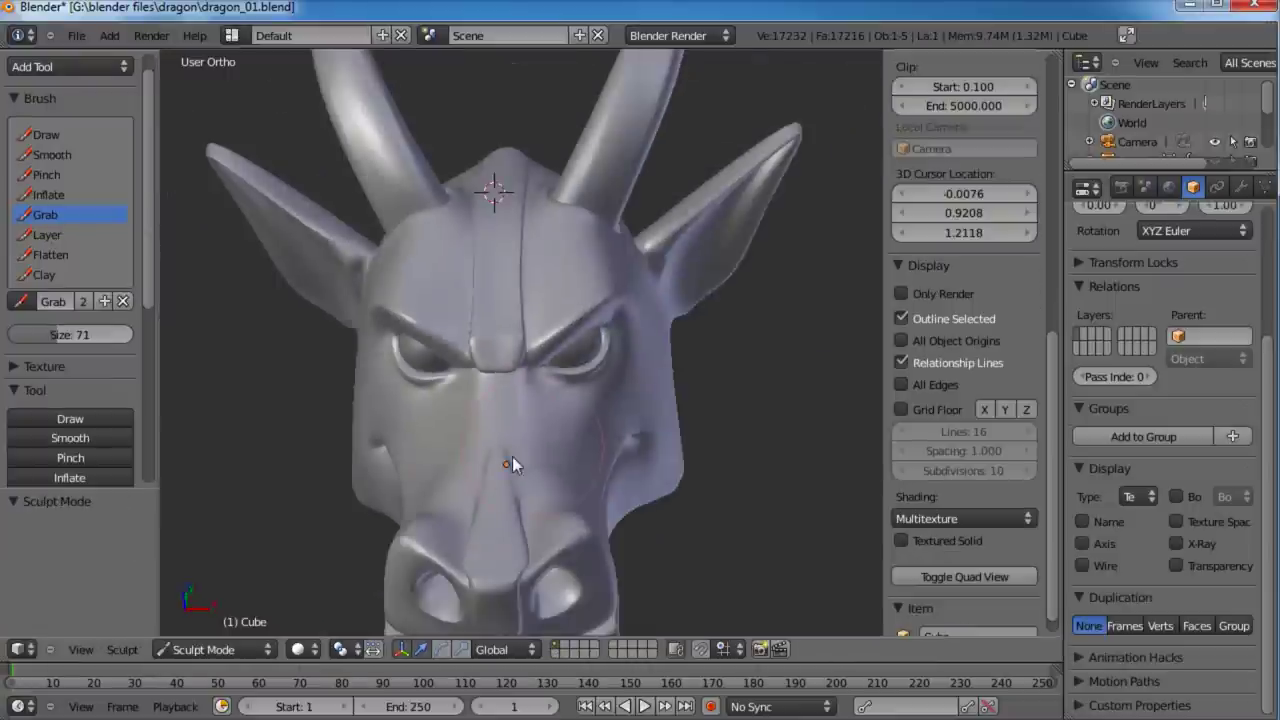
Step: Check the whole head from several angles, and show it in Object Mode as a wireframe in top view
middle_drag(512, 456, 503, 324)
scroll(527, 465, down, 3)
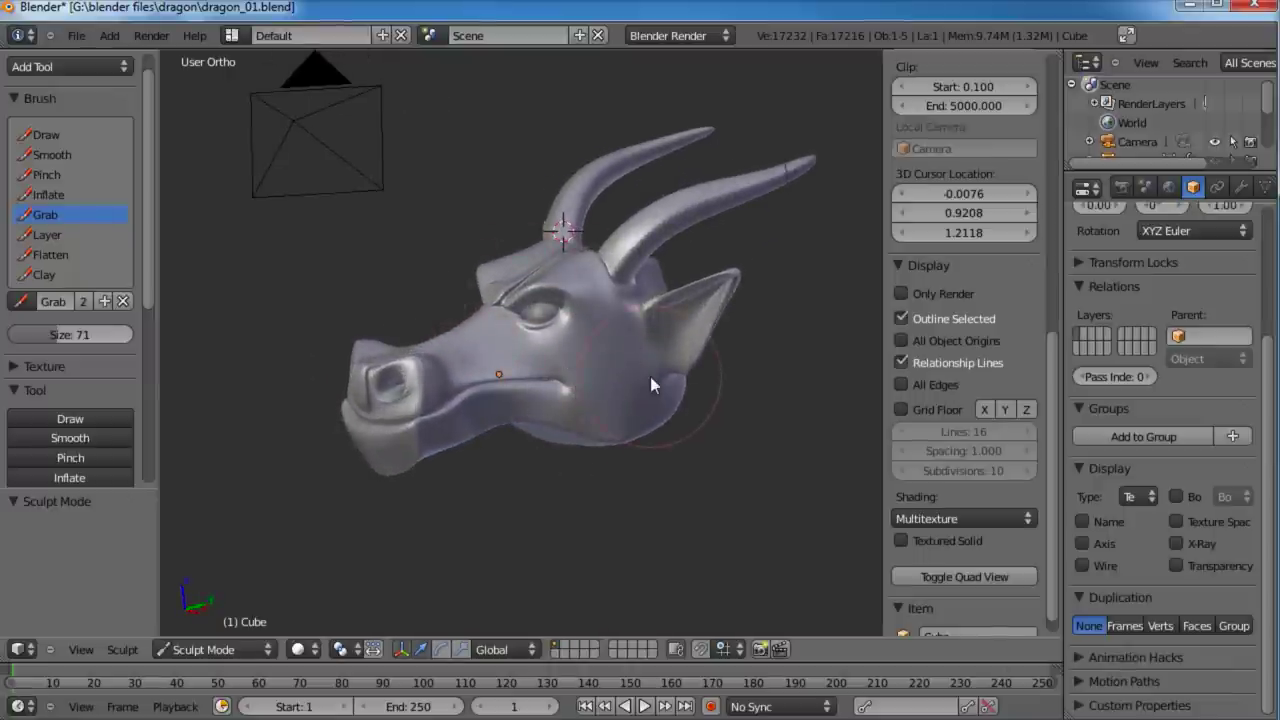
middle_drag(650, 376, 580, 408)
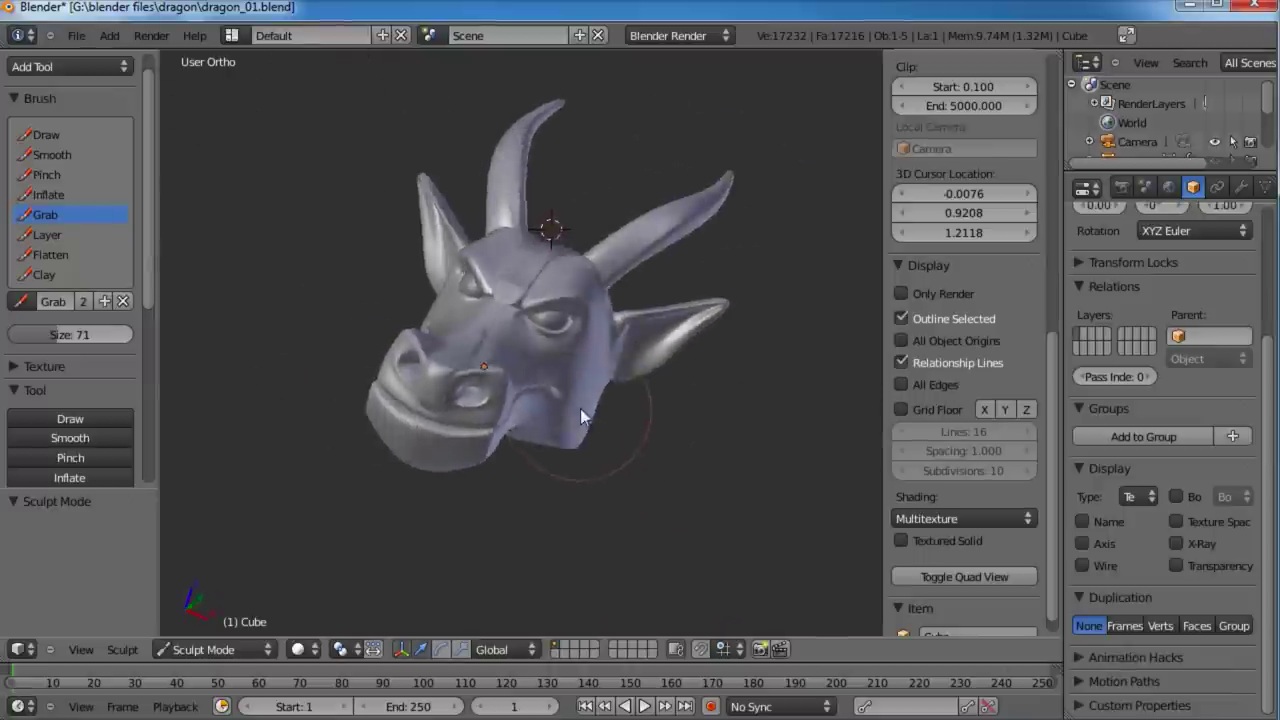
middle_drag(608, 318, 574, 412)
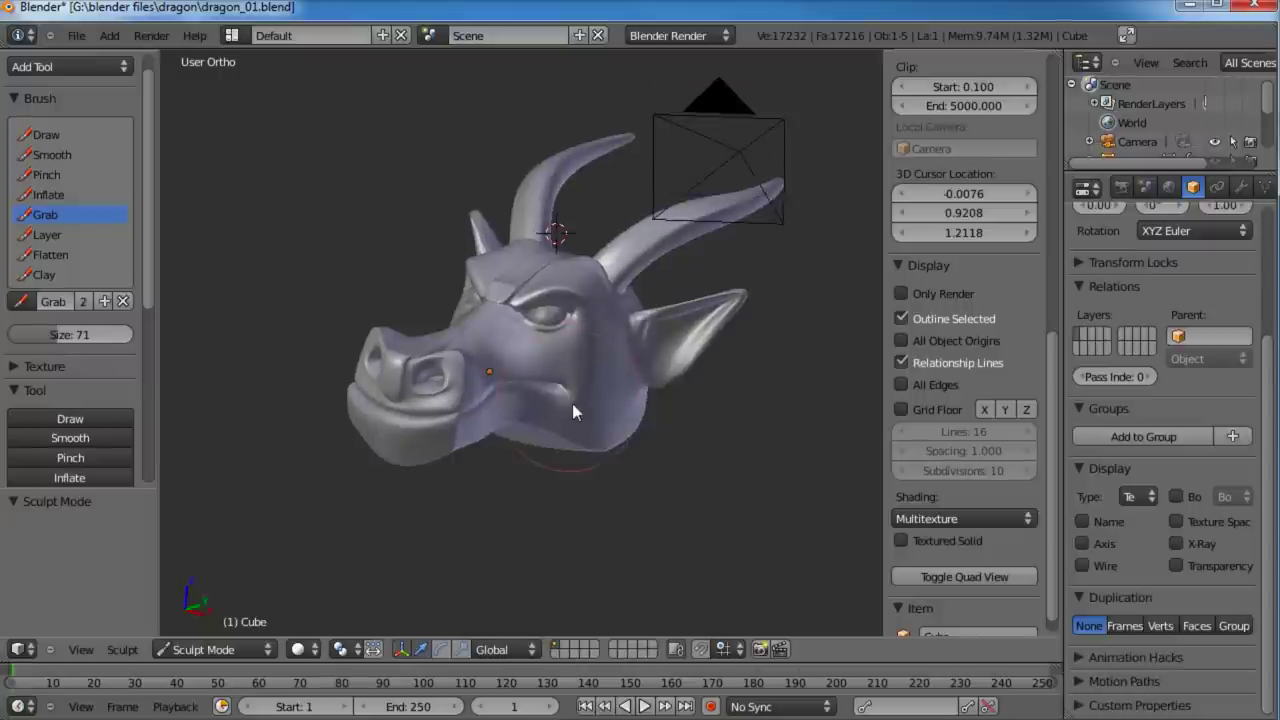
scroll(573, 411, up, 4)
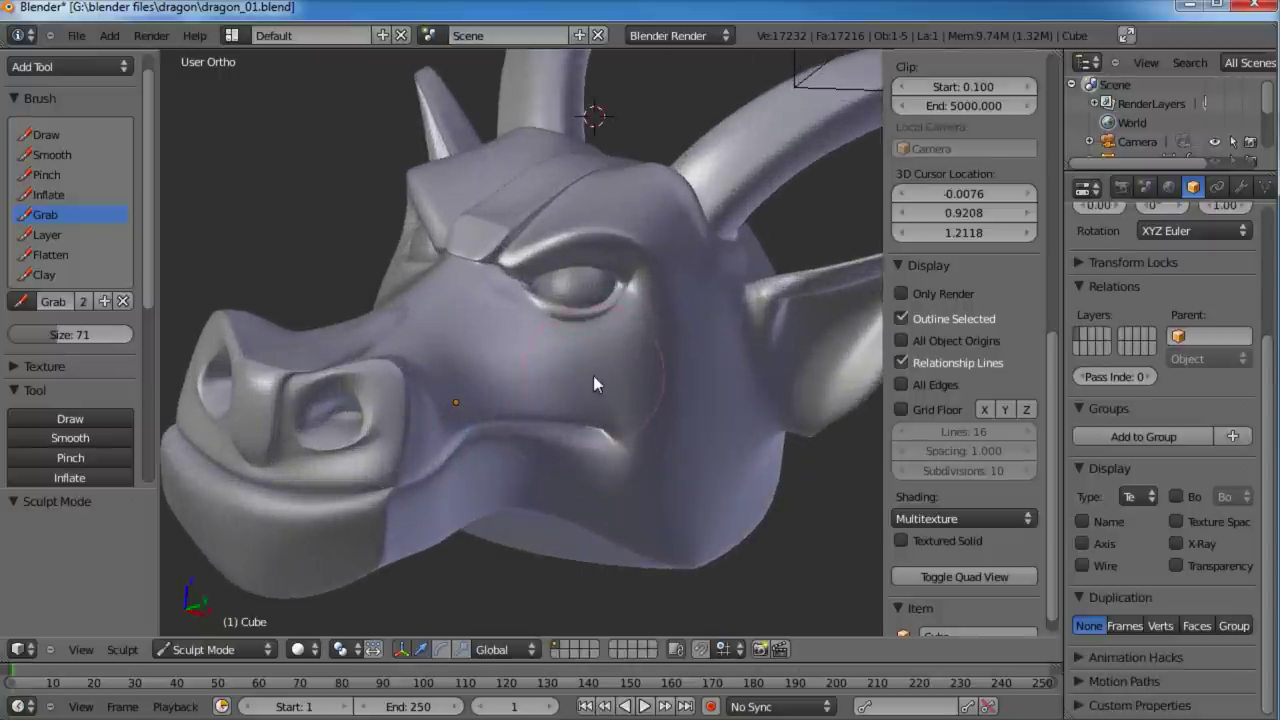
key(KP_7)
click(210, 649)
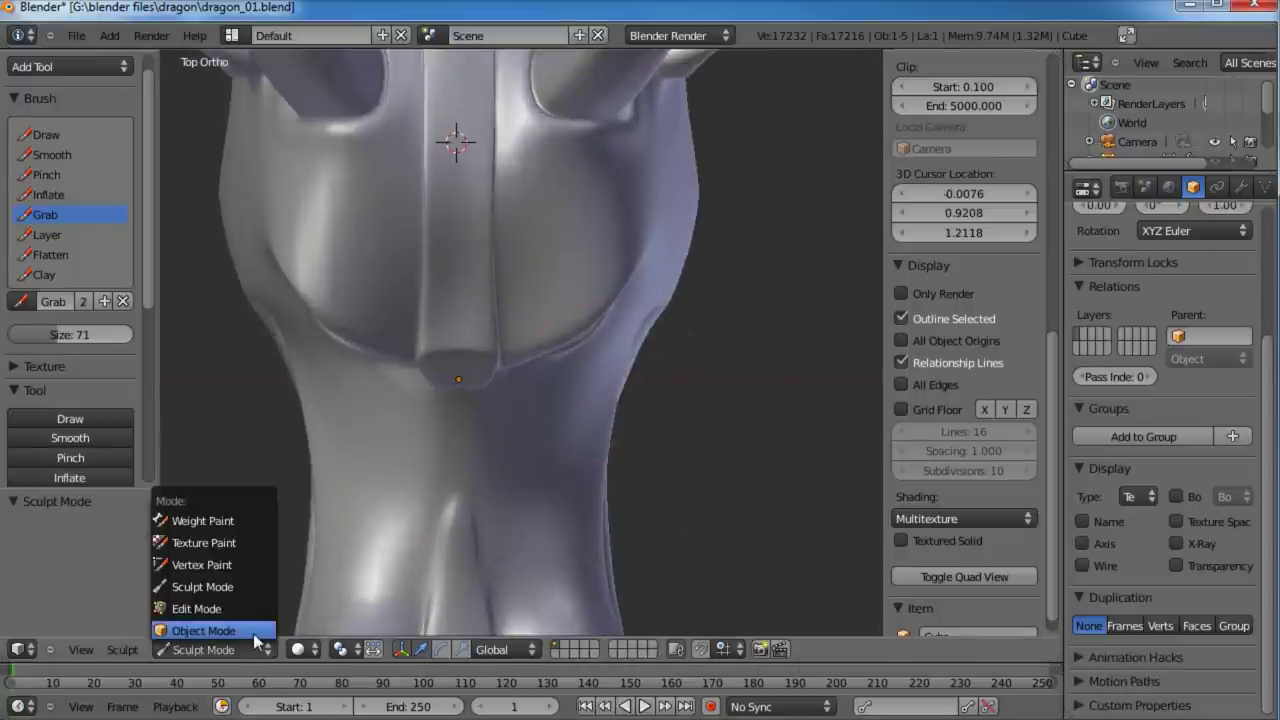
click(253, 633)
shift+middle_drag(568, 335, 526, 406)
key(z)
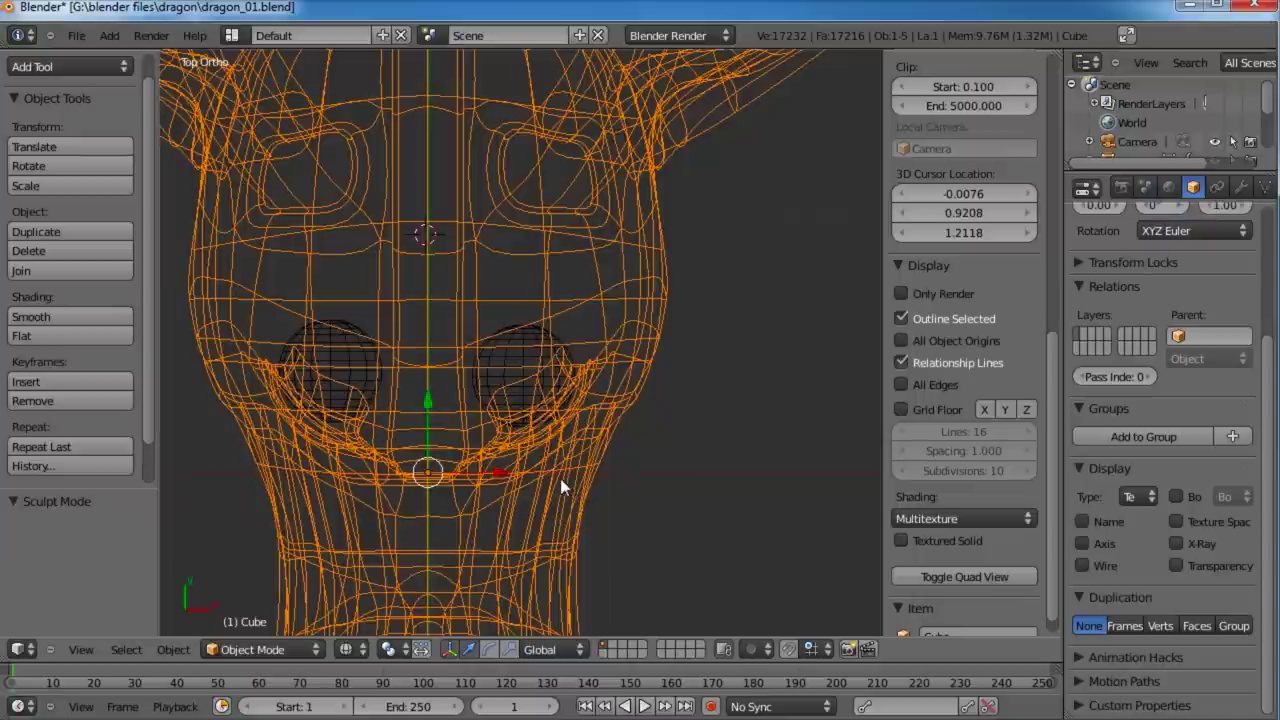
Step: Select both eyeballs in the right-side wireframe view, raise them 0.054 along Z, and return to solid shading
click(522, 374)
key(KP_3)
click(490, 279)
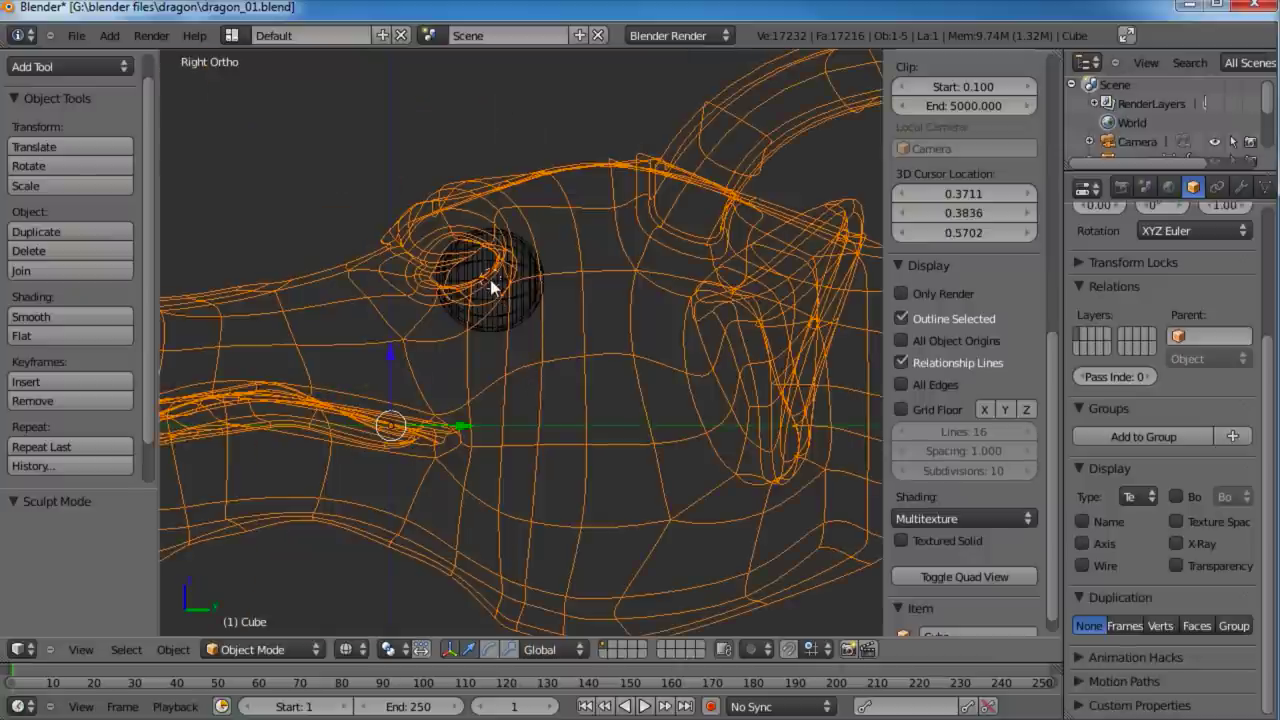
click(489, 276)
key(a)
key(z)
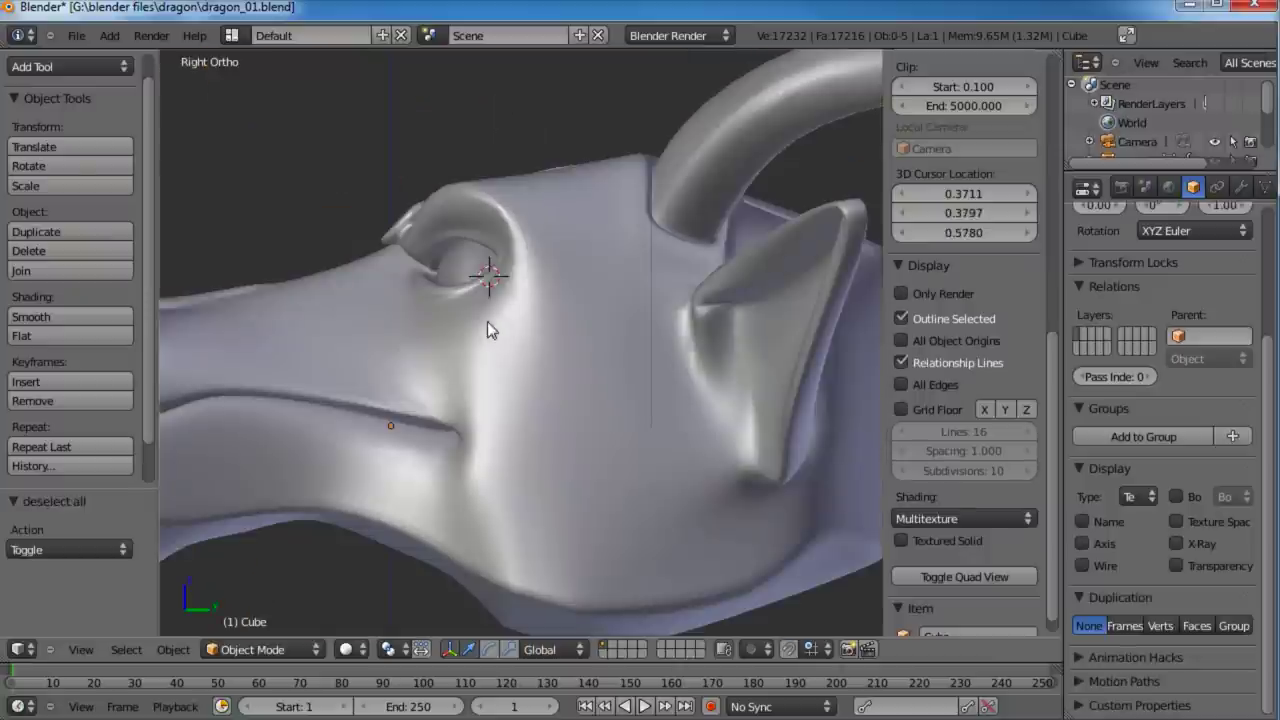
key(z)
right_click(524, 310)
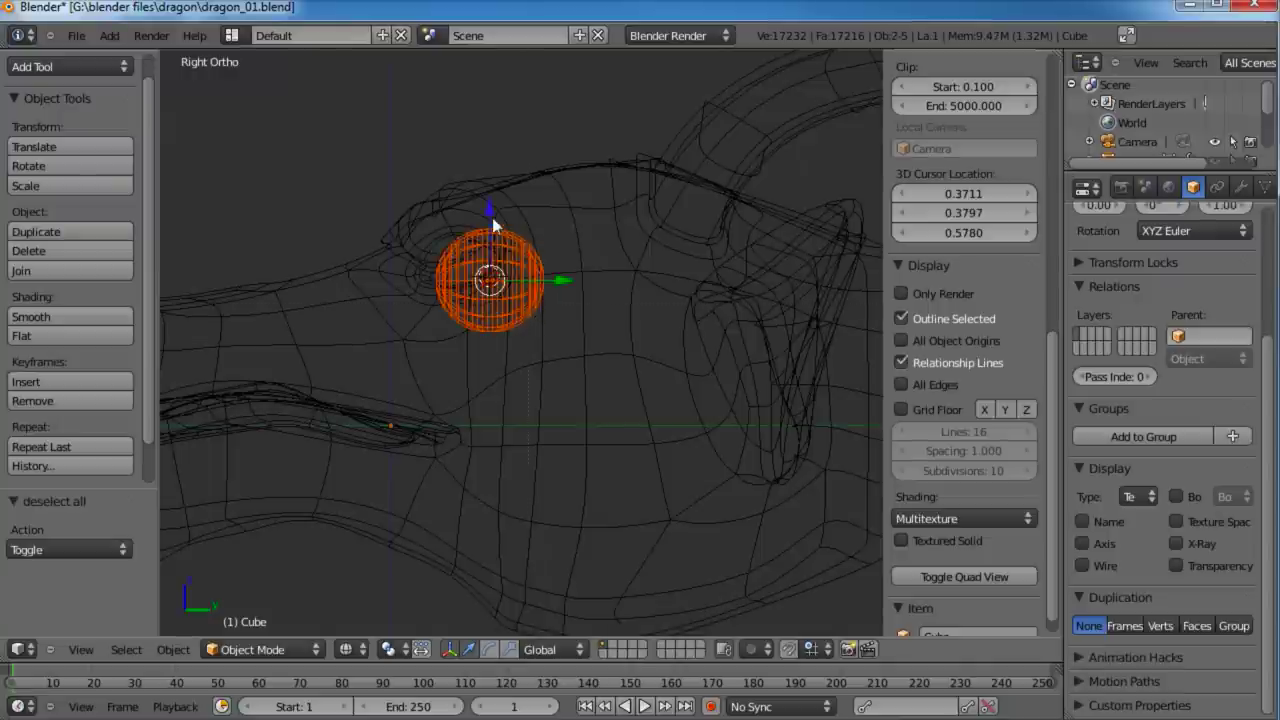
drag(489, 212, 490, 201)
key(z)
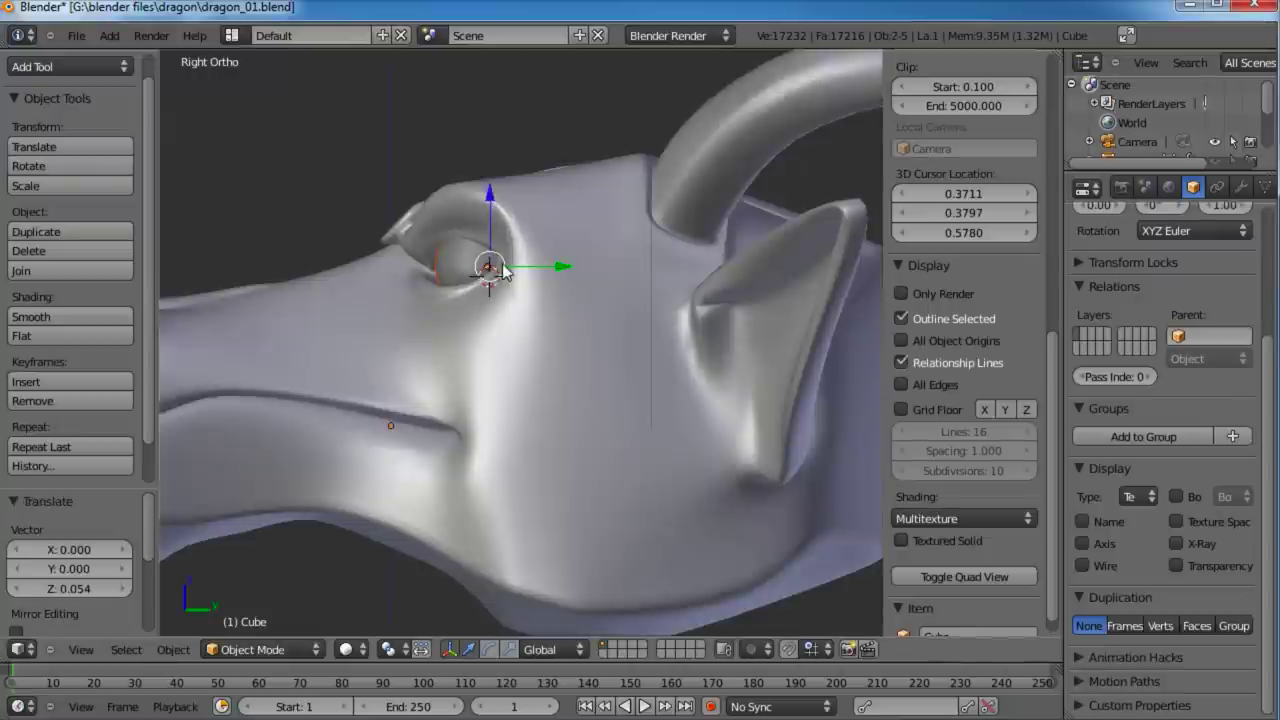
key(a)
middle_drag(427, 295, 501, 450)
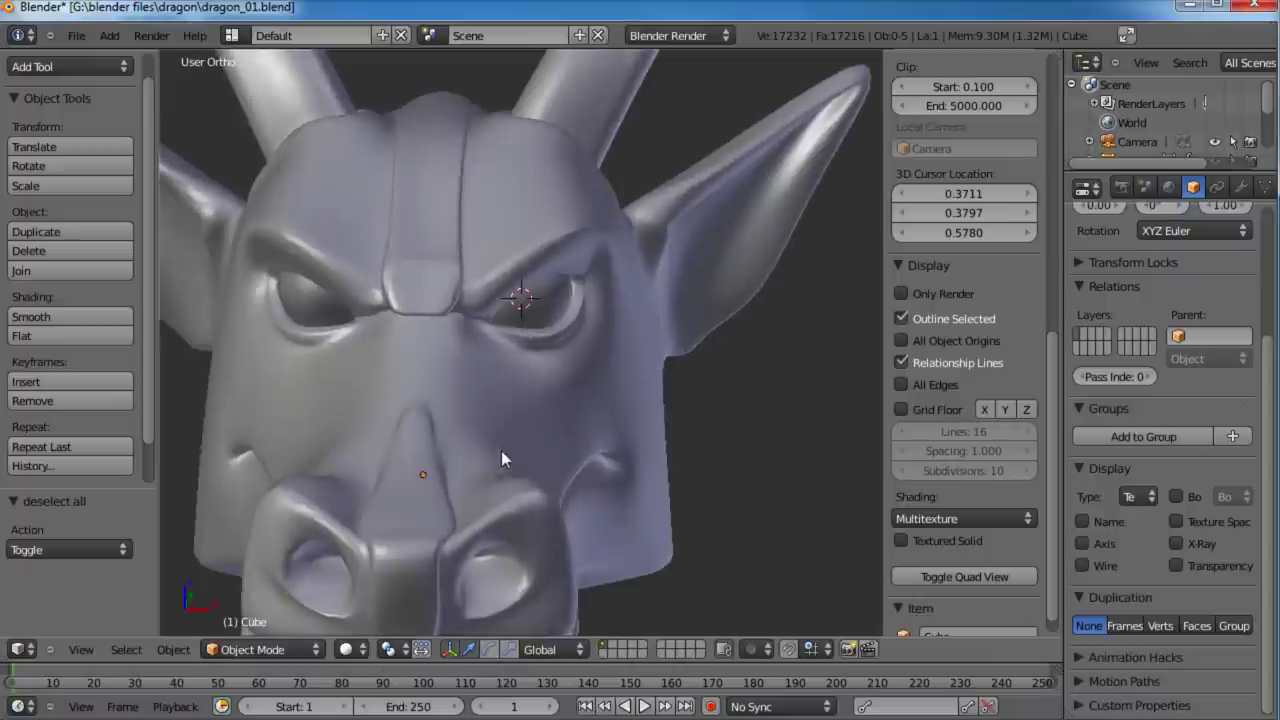
Step: Enter Edit Mode on the dragon head and select all of its vertices
right_click(655, 430)
key(Tab)
middle_drag(673, 408, 624, 396)
scroll(605, 390, down, 5)
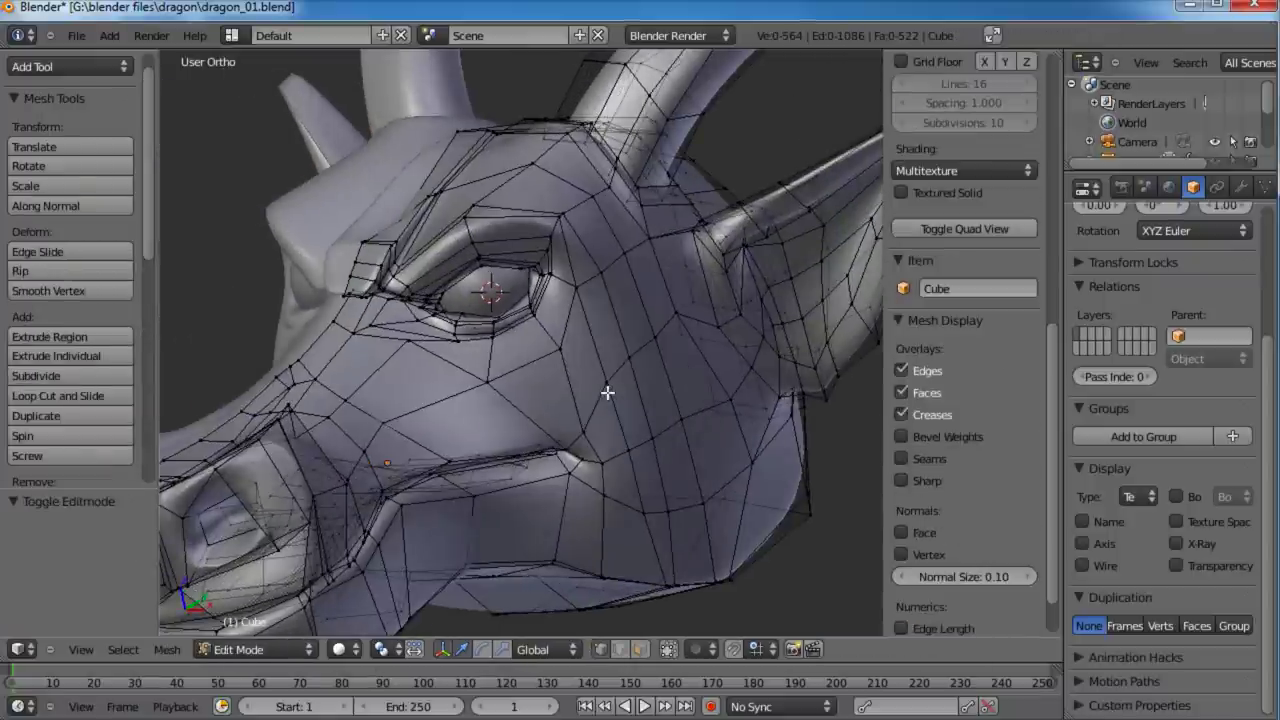
key(a)
scroll(610, 392, up, 6)
scroll(613, 395, up, 6)
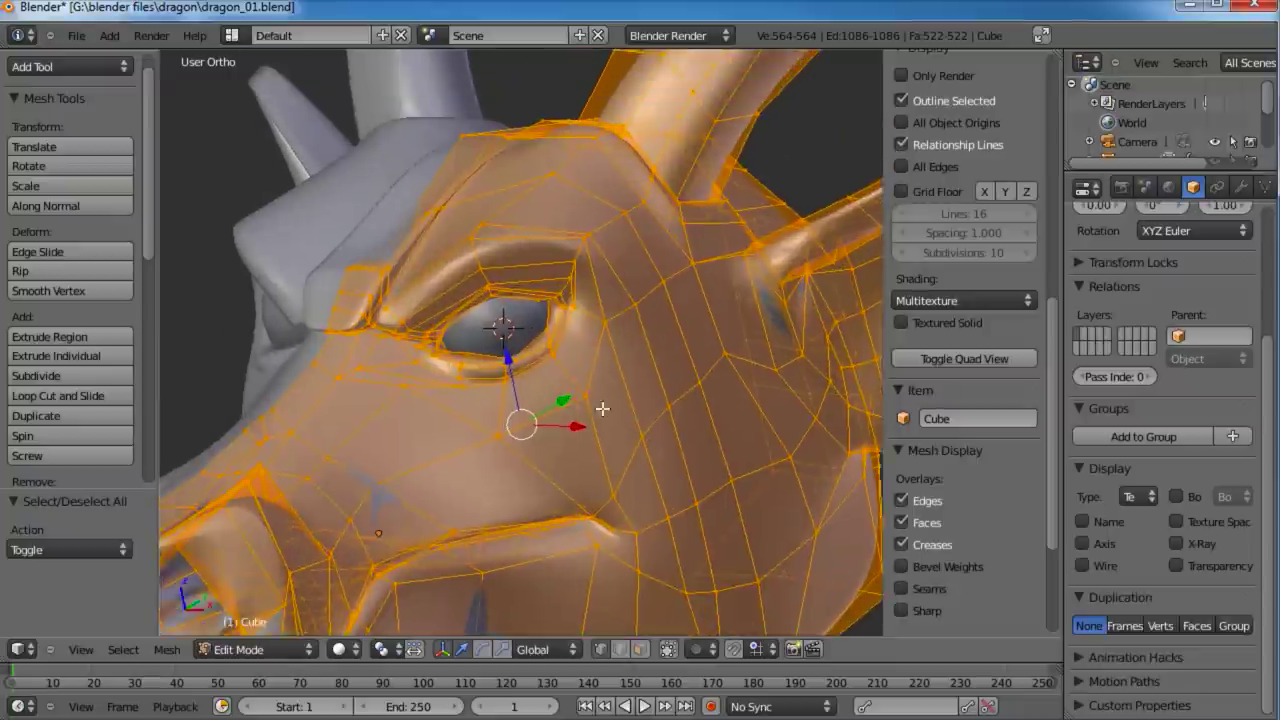
Step: Deselect the inner eyelid edge loops around the eye, keeping the rest of the head selected
alt+shift+right_click(589, 278)
alt+shift+right_click(520, 228)
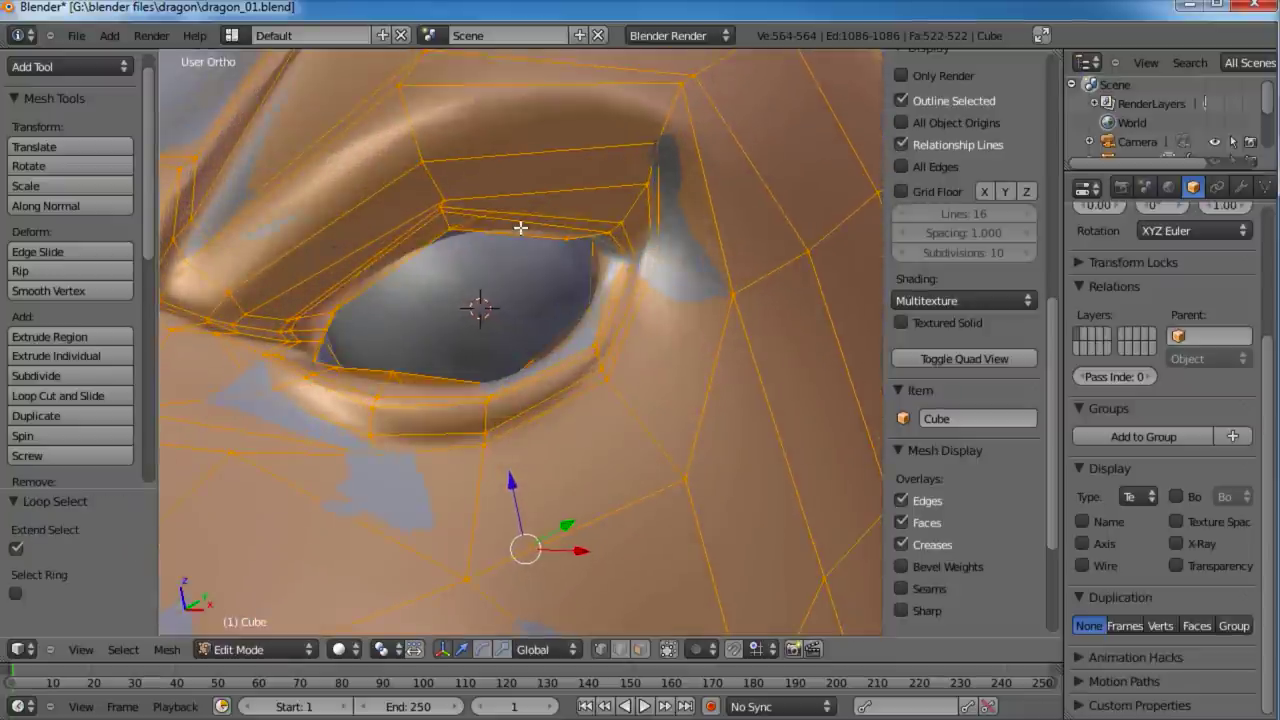
alt+shift+right_click(520, 228)
alt+shift+right_click(514, 243)
alt+shift+right_click(527, 216)
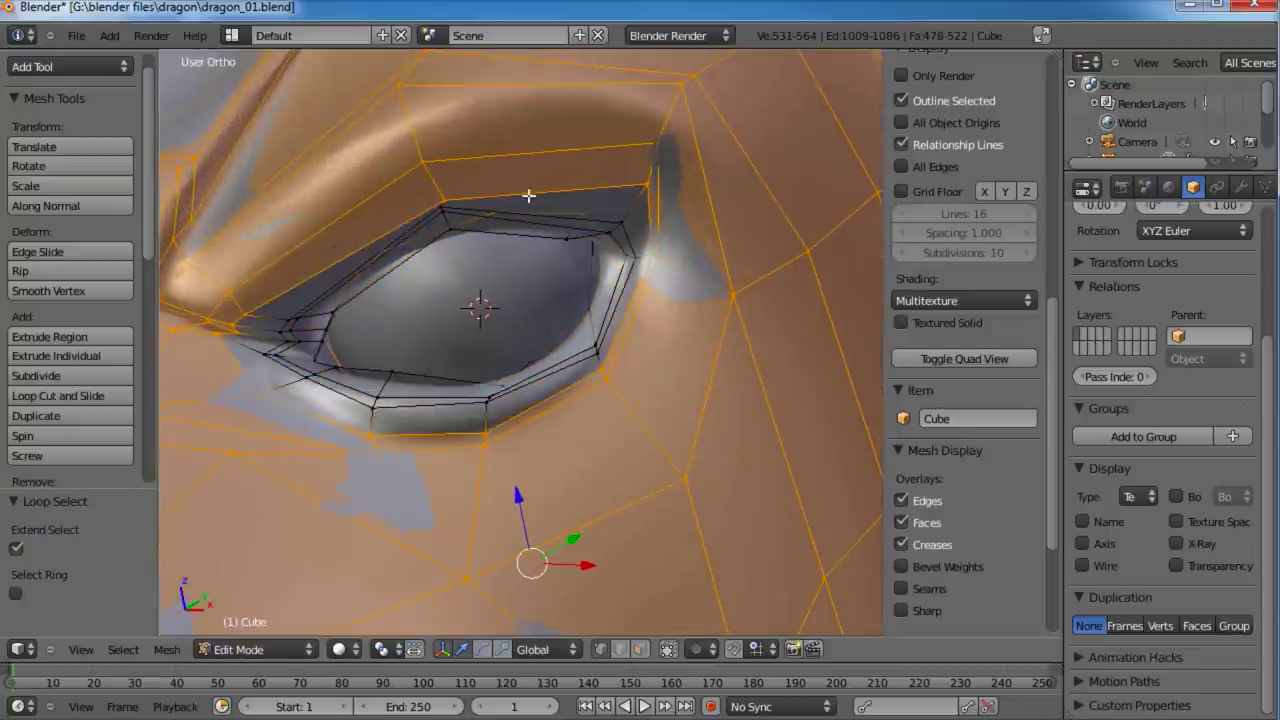
alt+shift+right_click(527, 198)
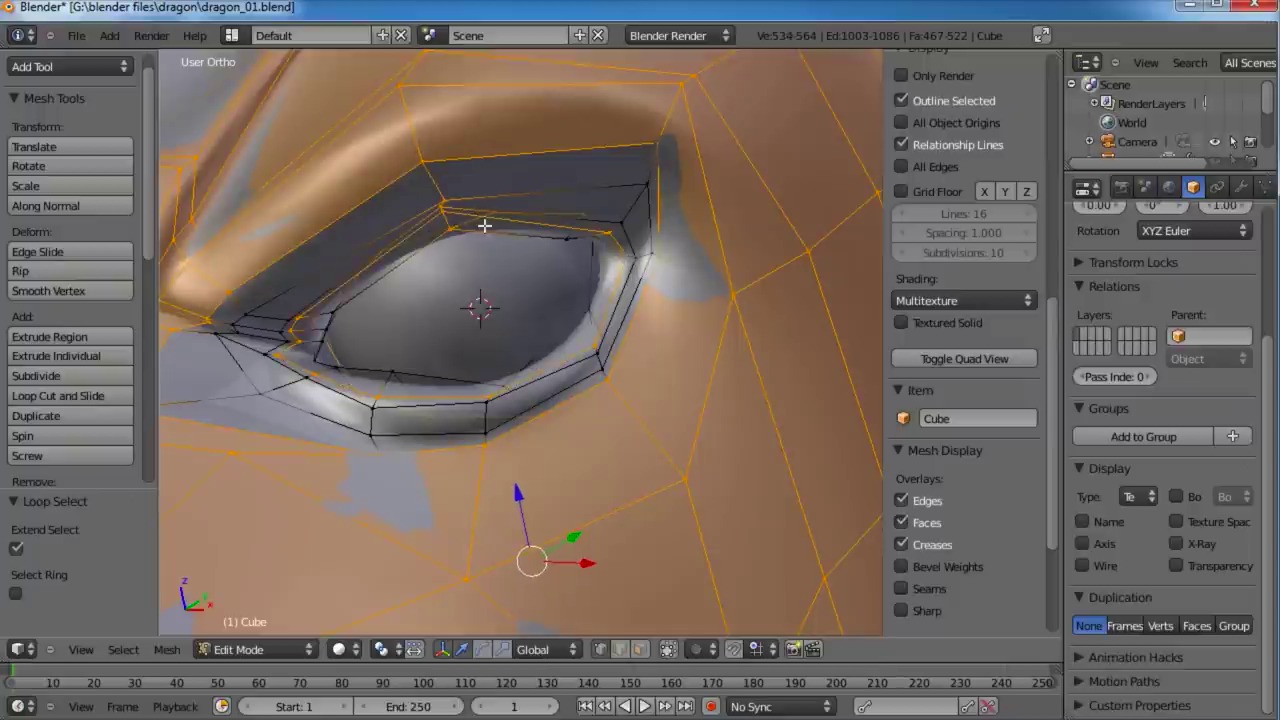
key(ctrl+z)
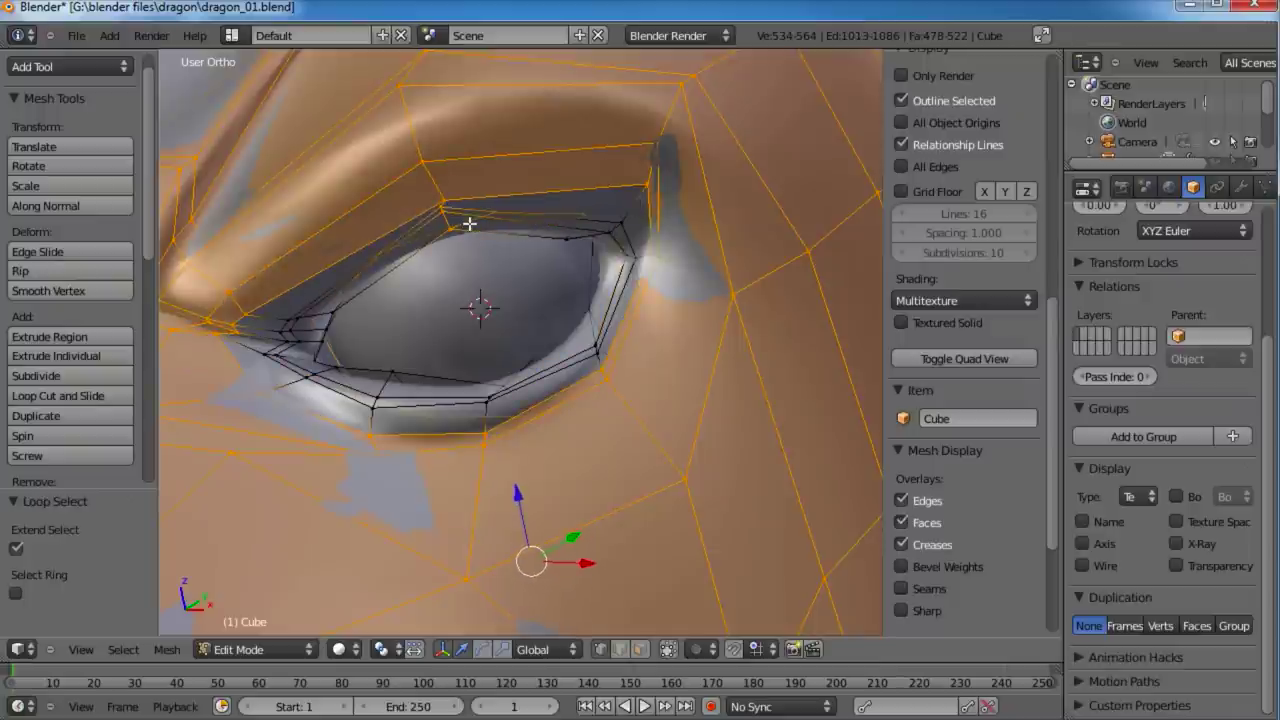
scroll(480, 237, up, 7)
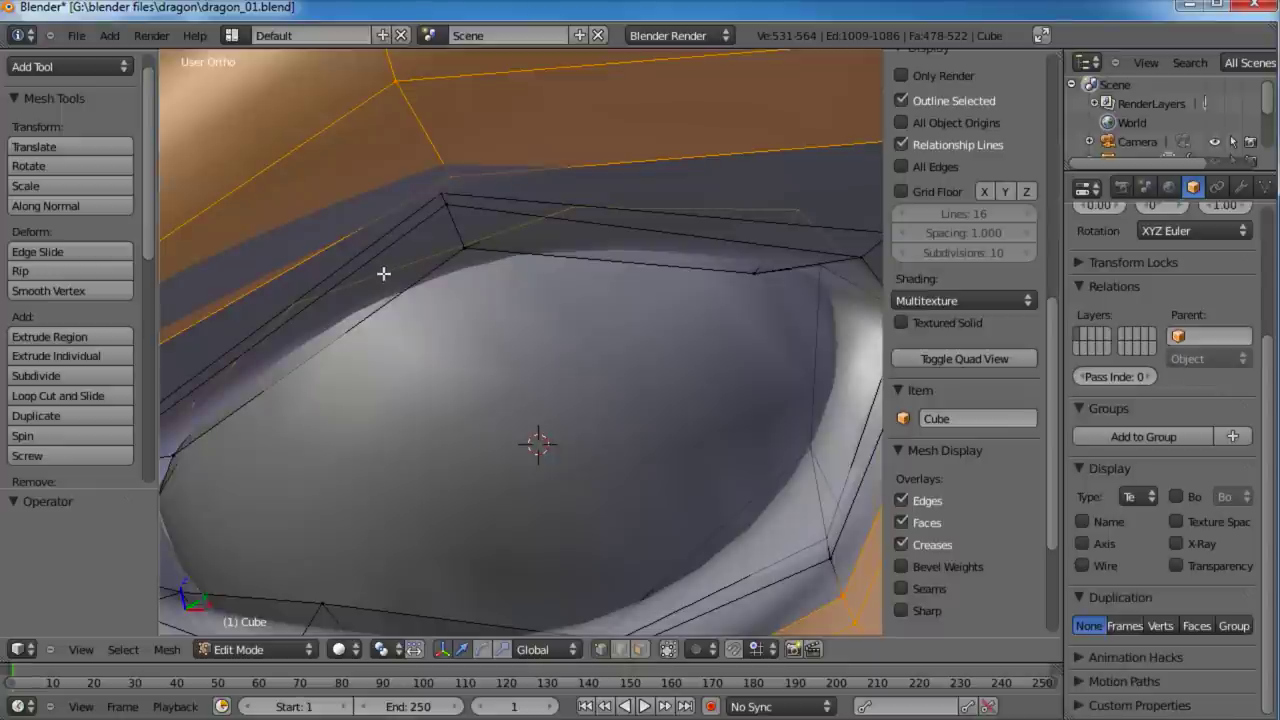
alt+shift+right_click(383, 273)
scroll(449, 380, down, 8)
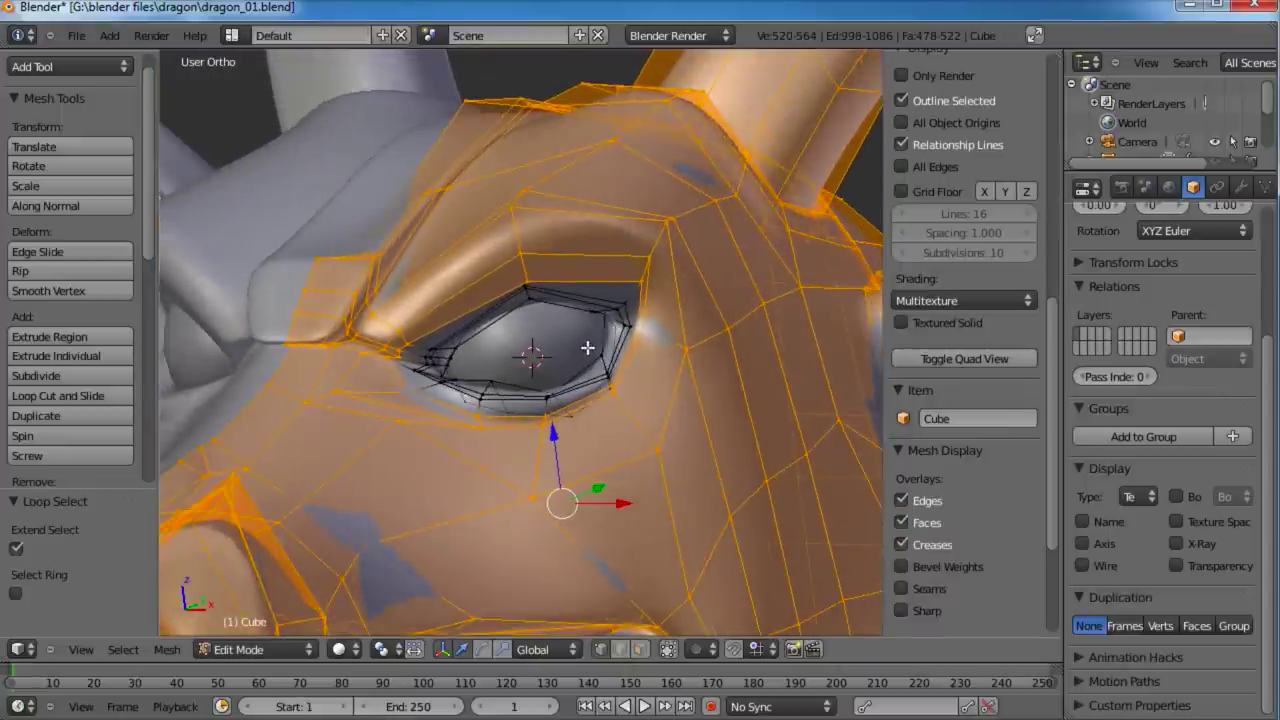
Step: Deselect the outer edge loops of the eye socket and undo the last loop deselection
alt+shift+right_click(586, 286)
alt+shift+right_click(597, 256)
alt+shift+right_click(588, 212)
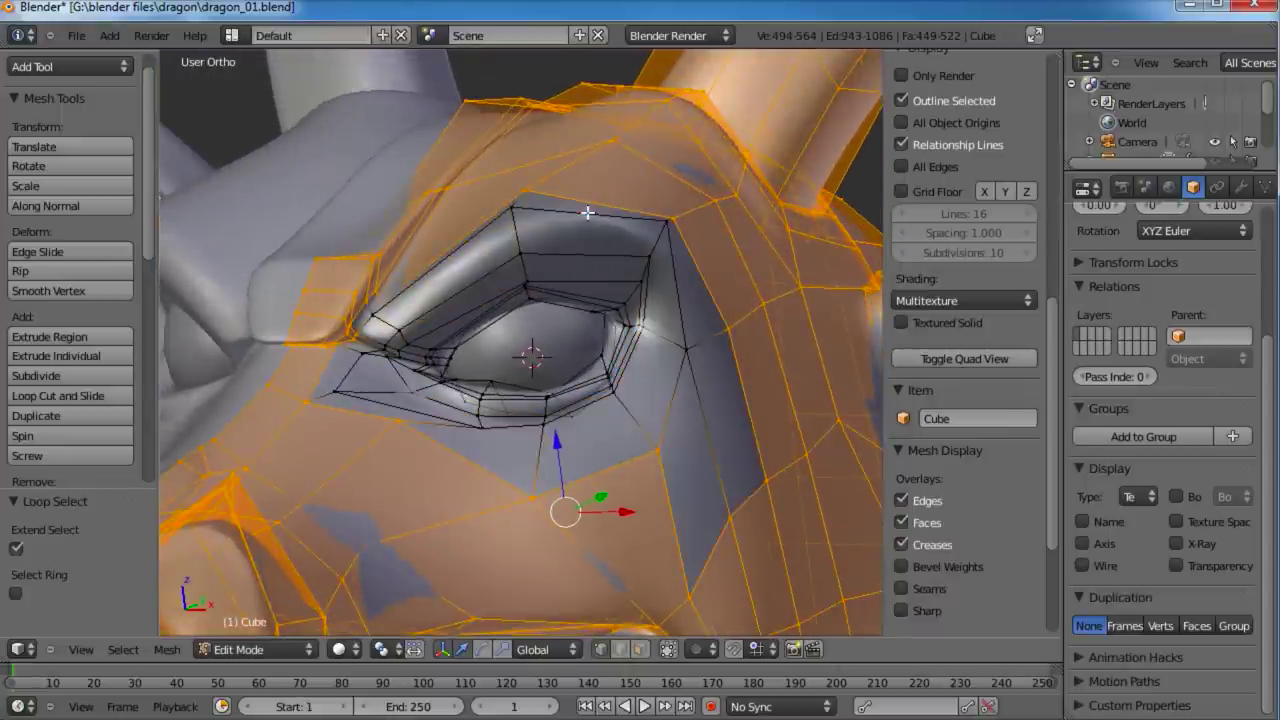
key(ctrl+z)
middle_drag(578, 321, 603, 323)
Step: Box-deselect the vertices of the forehead plate's tip beside the inner eye corner
key(b)
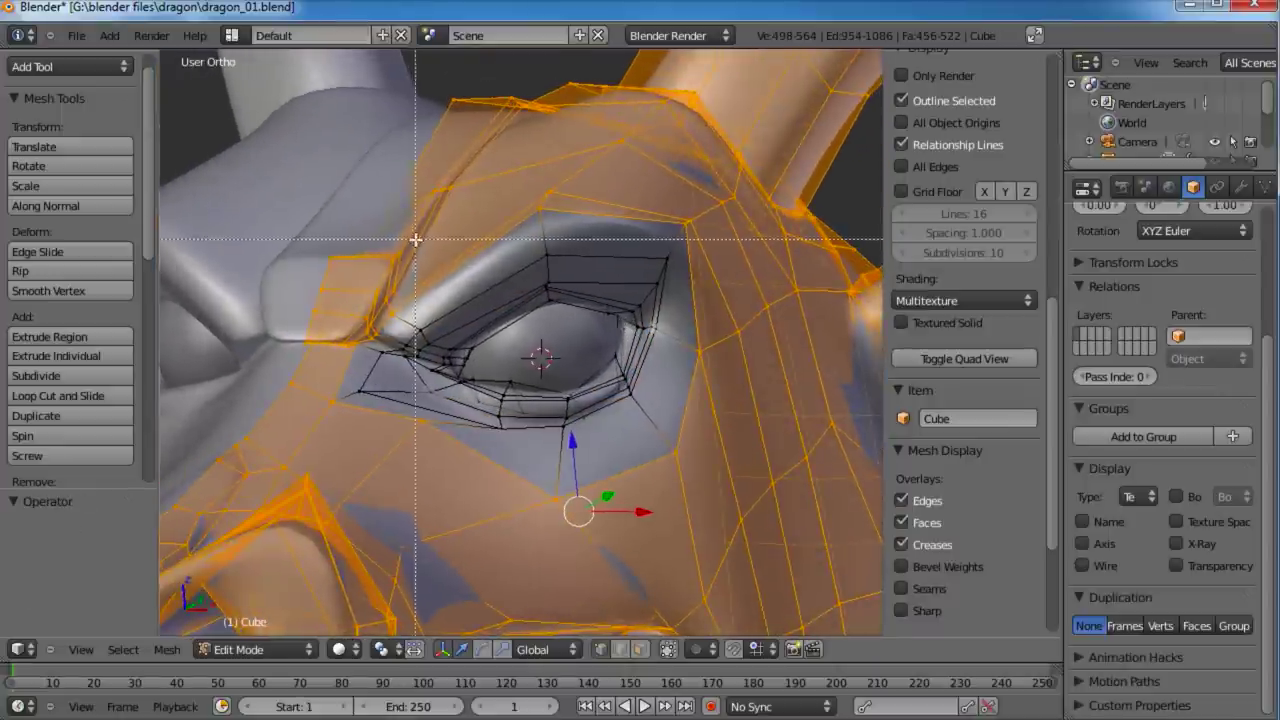
middle_drag(425, 237, 366, 295)
middle_drag(267, 358, 266, 359)
scroll(343, 335, down, 5)
middle_drag(699, 381, 633, 401)
scroll(512, 348, up, 3)
middle_drag(517, 351, 627, 338)
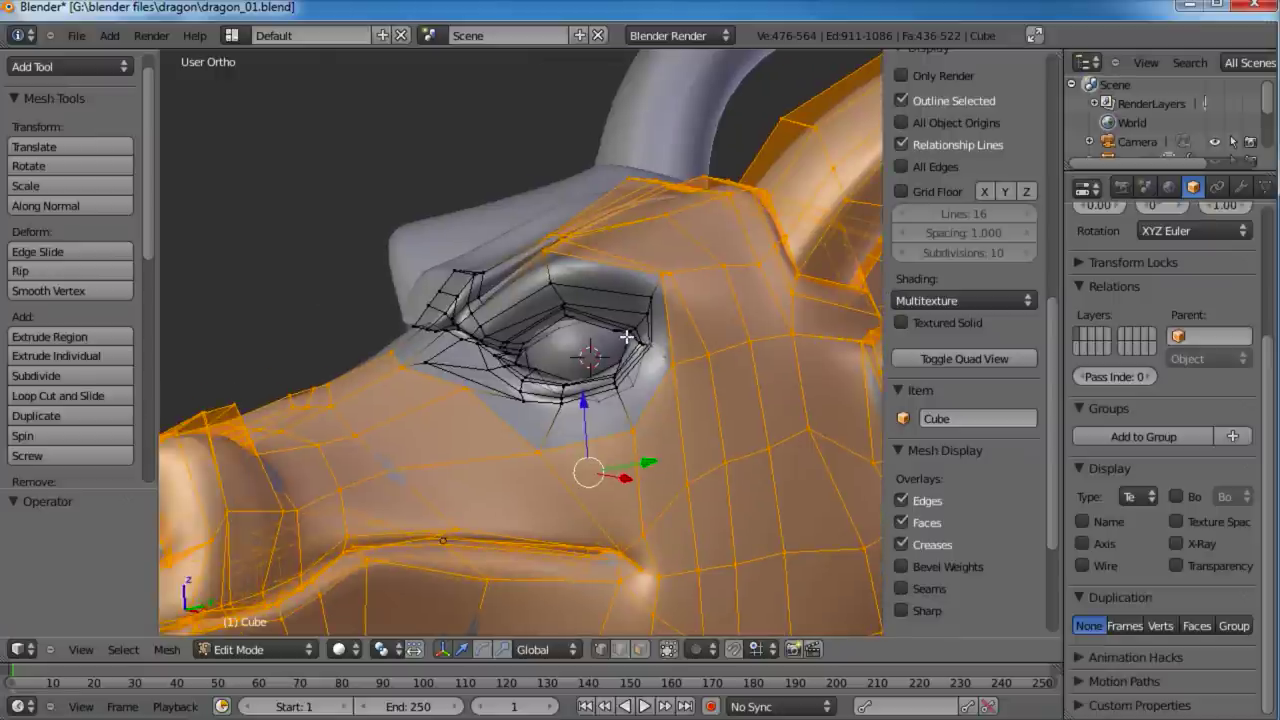
Step: Box-deselect the brow vertices above the eye and add those at the forehead plate's upper bend back to the selection
key(b)
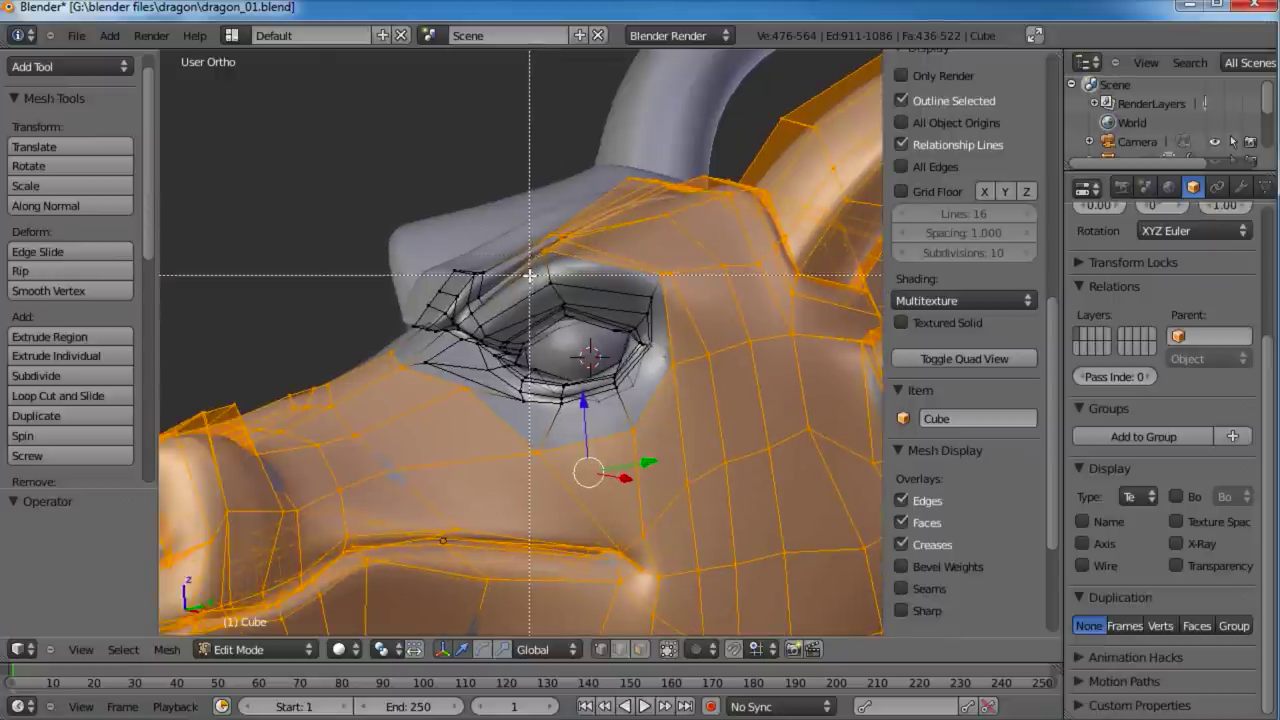
middle_drag(484, 178, 599, 303)
middle_drag(598, 243, 565, 291)
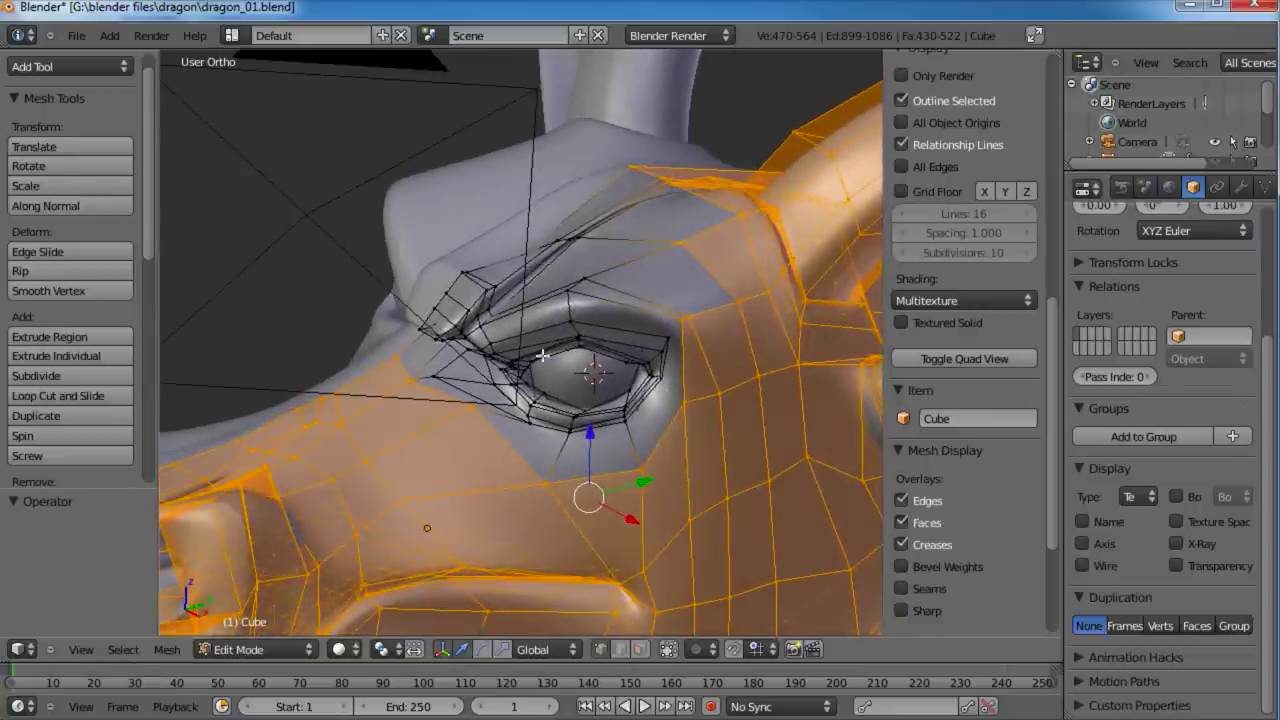
middle_drag(541, 355, 640, 247)
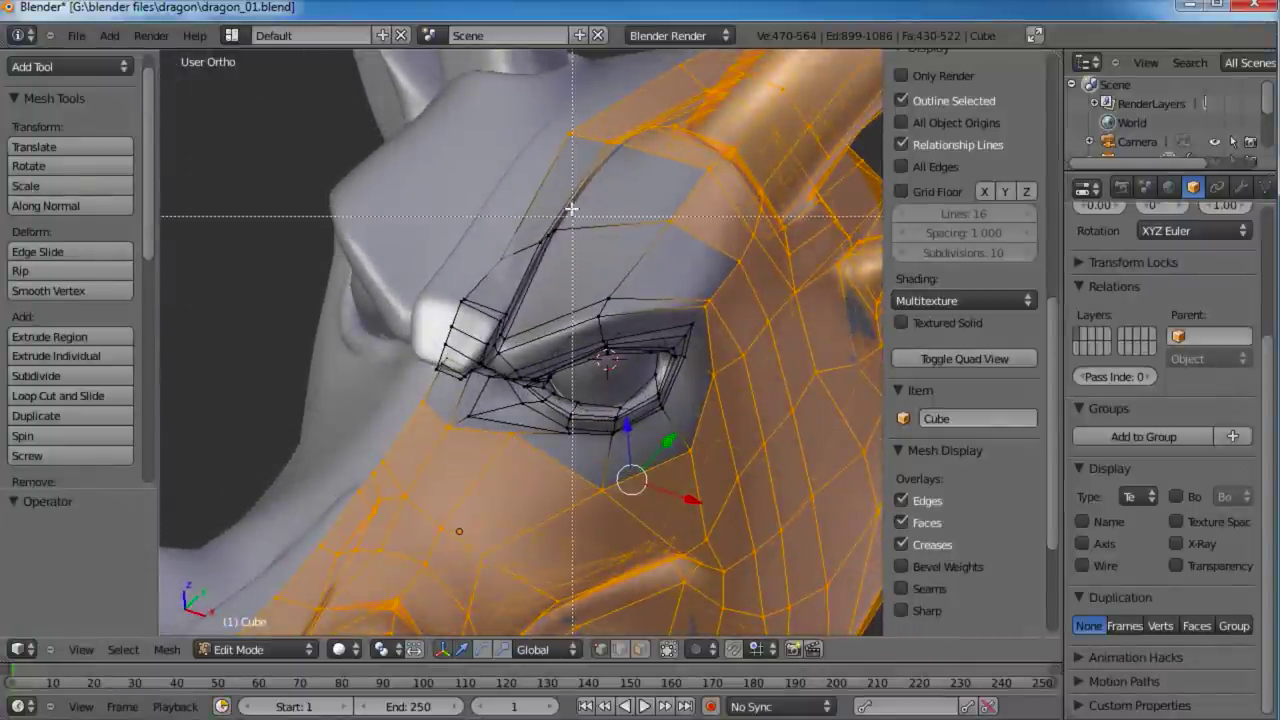
drag(478, 262, 476, 264)
scroll(488, 295, down, 4)
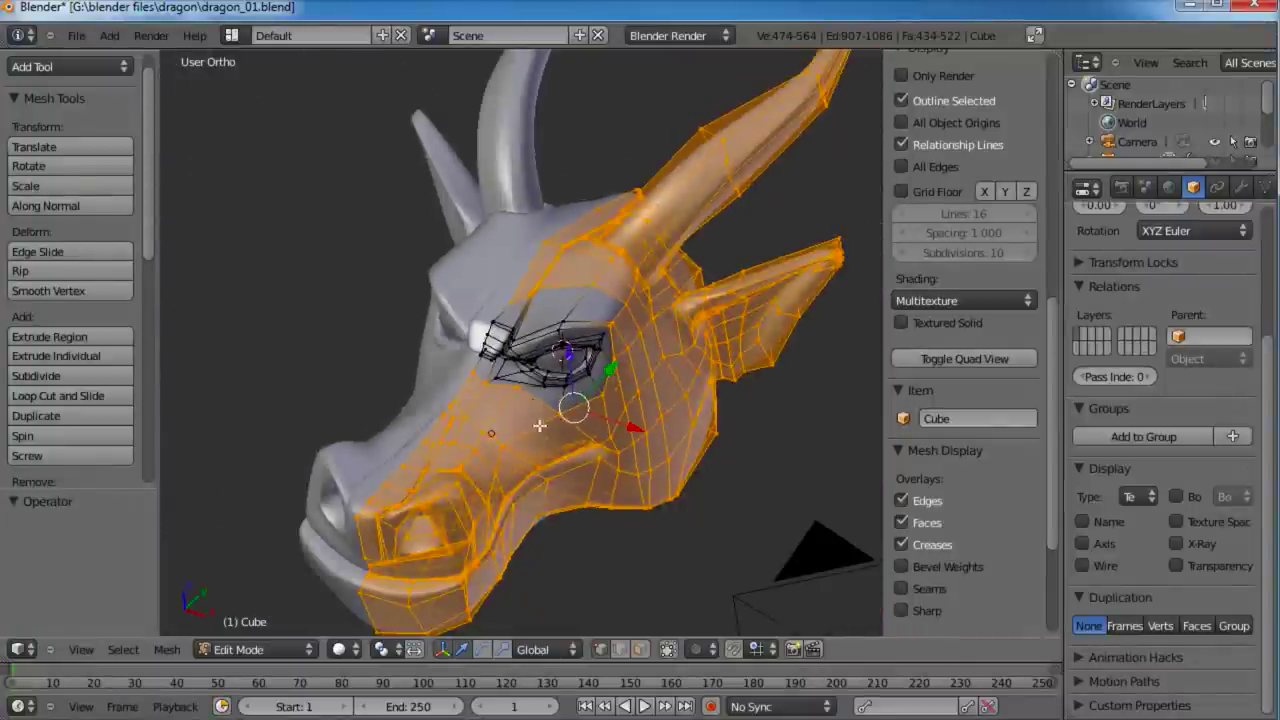
Step: Set the pivot point to the 3D Cursor and scale the selected head vertices to about 0.77 with smooth proportional editing
middle_drag(540, 425, 709, 340)
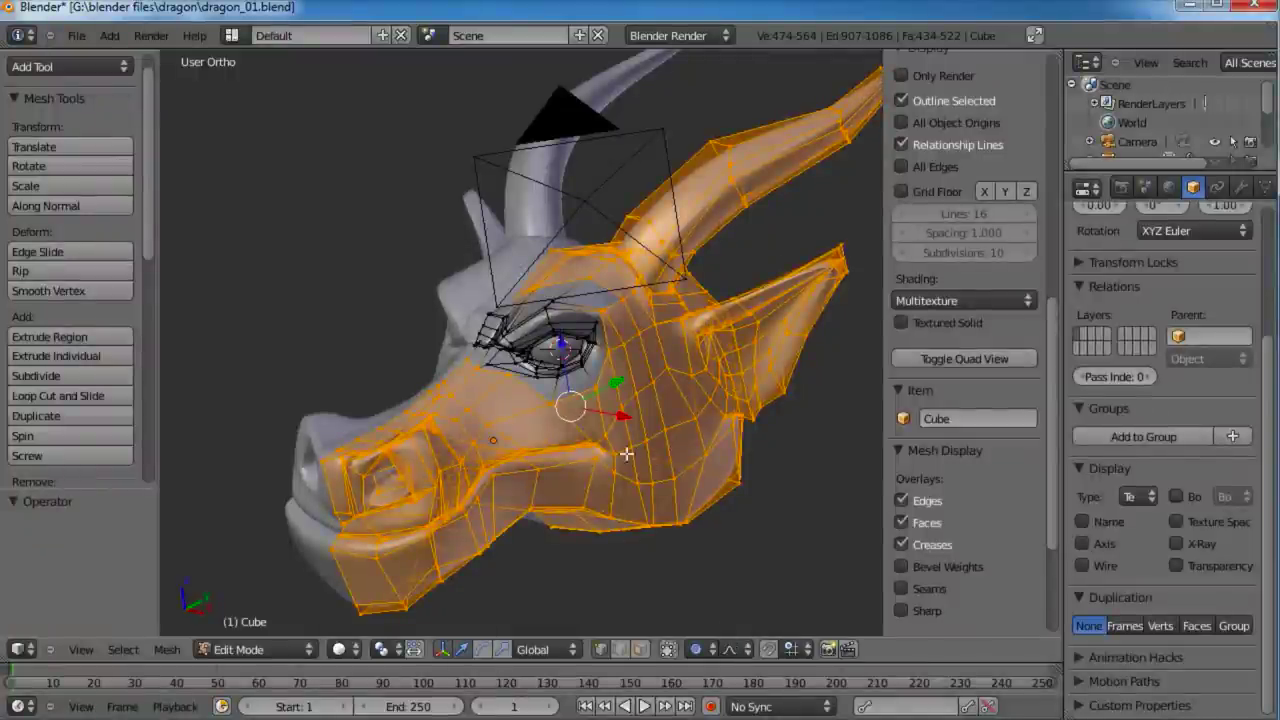
middle_drag(625, 454, 450, 550)
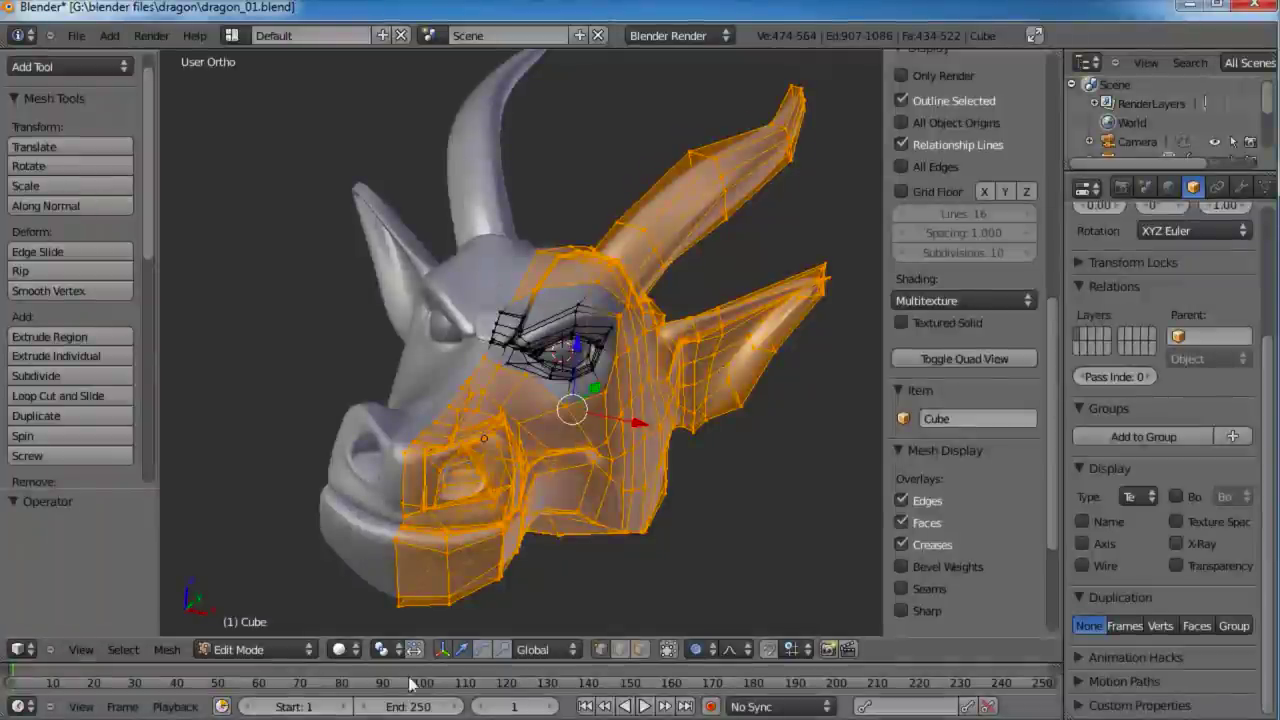
click(383, 650)
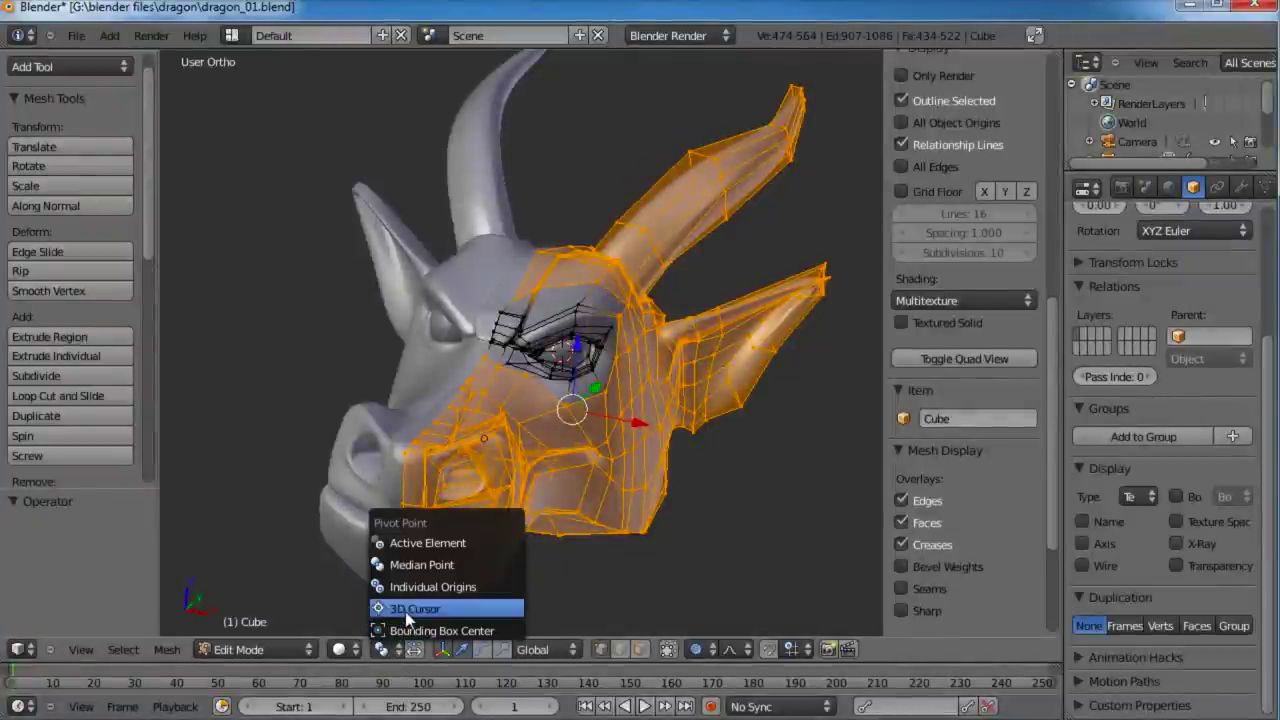
click(408, 609)
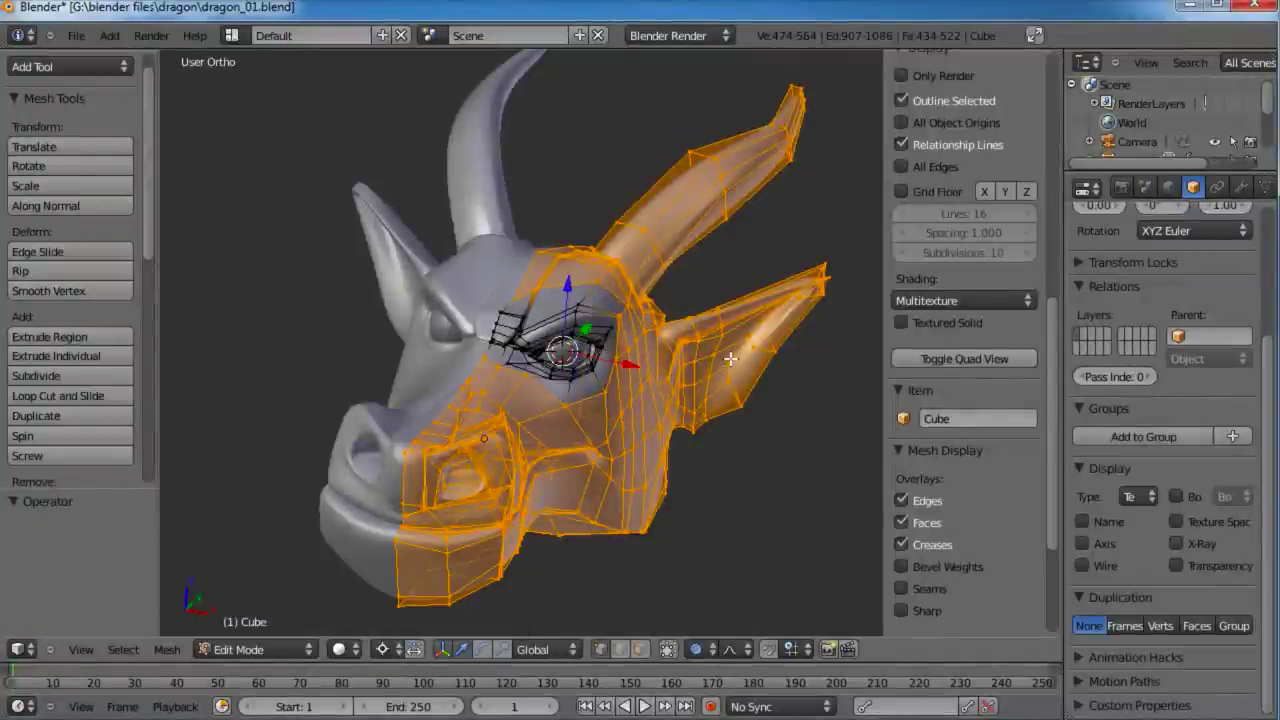
key(s)
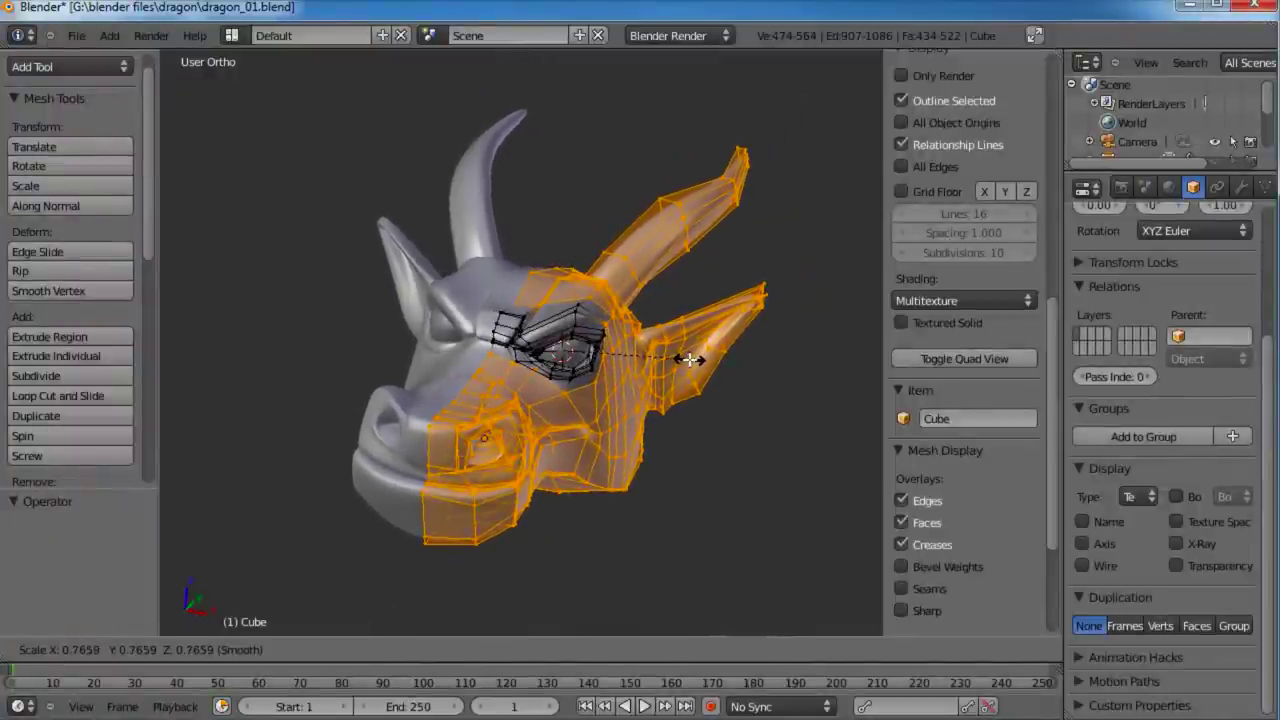
click(690, 360)
Step: Return to Object Mode, deselect everything, save the file, and place the 3D cursor on the rear jaw below the mouth corner
middle_drag(690, 360, 452, 412)
key(Tab)
key(a)
key(ctrl+s)
click(590, 385)
middle_drag(475, 491, 541, 455)
click(518, 530)
Step: Select the column of jaw-edge vertices below the mouth corner in Edit Mode and move it toward the snout without proportional editing
scroll(660, 366, up, 5)
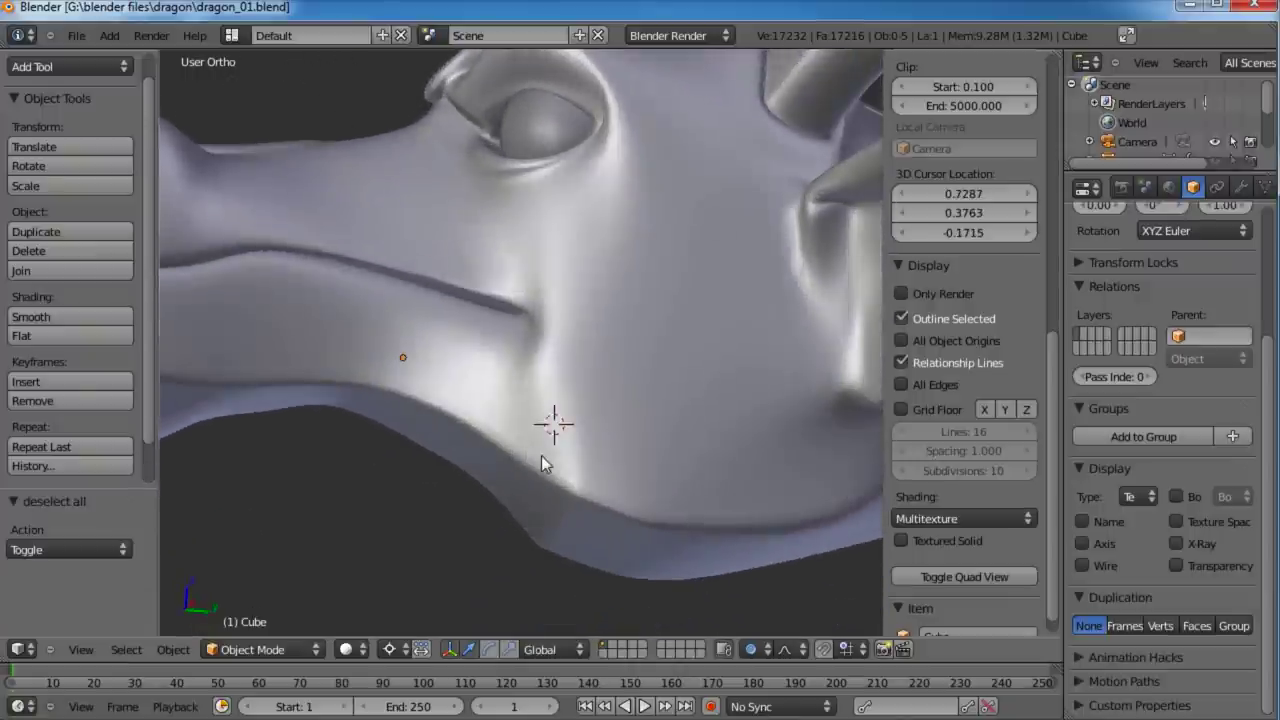
key(Tab)
right_click(568, 489)
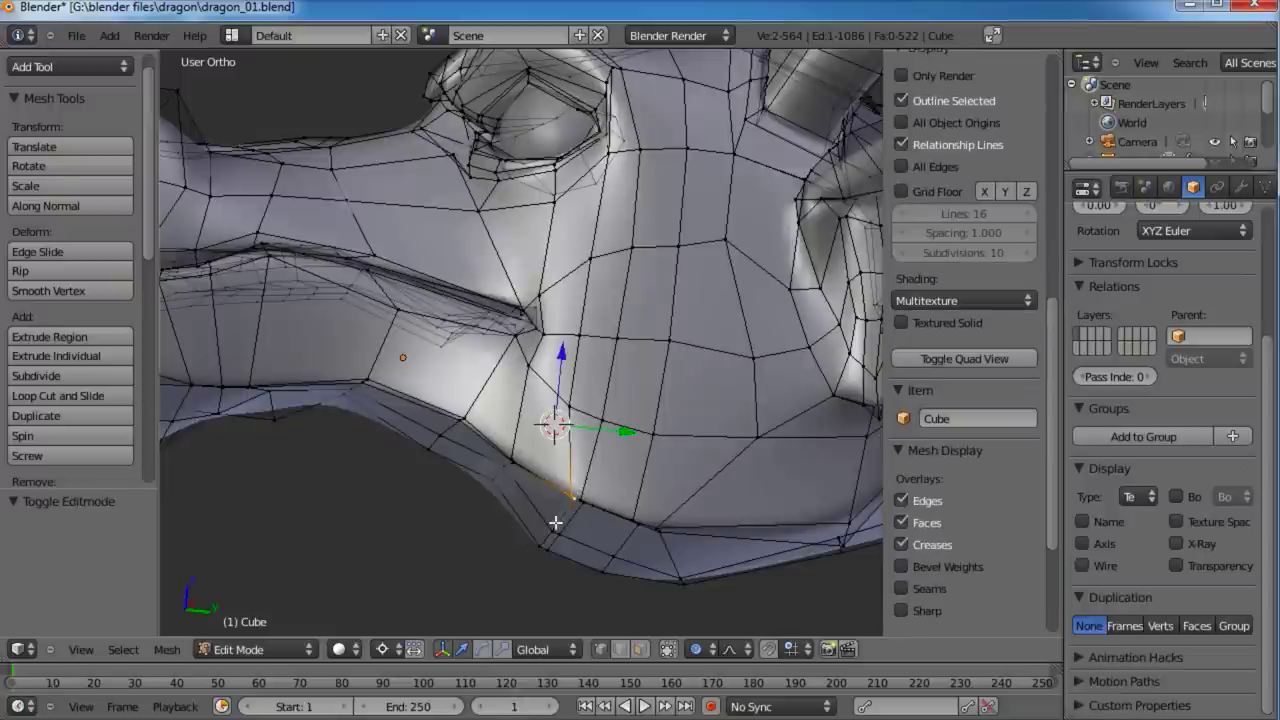
middle_drag(558, 554, 655, 457)
key(g)
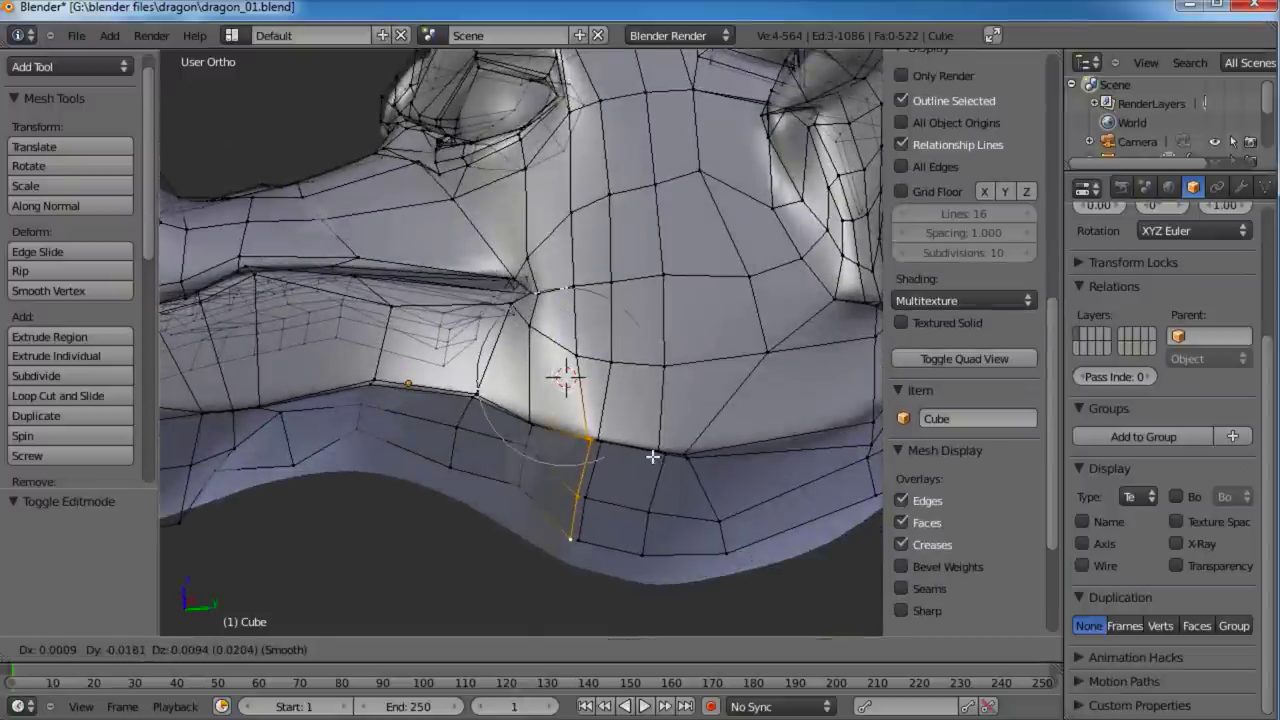
click(652, 457)
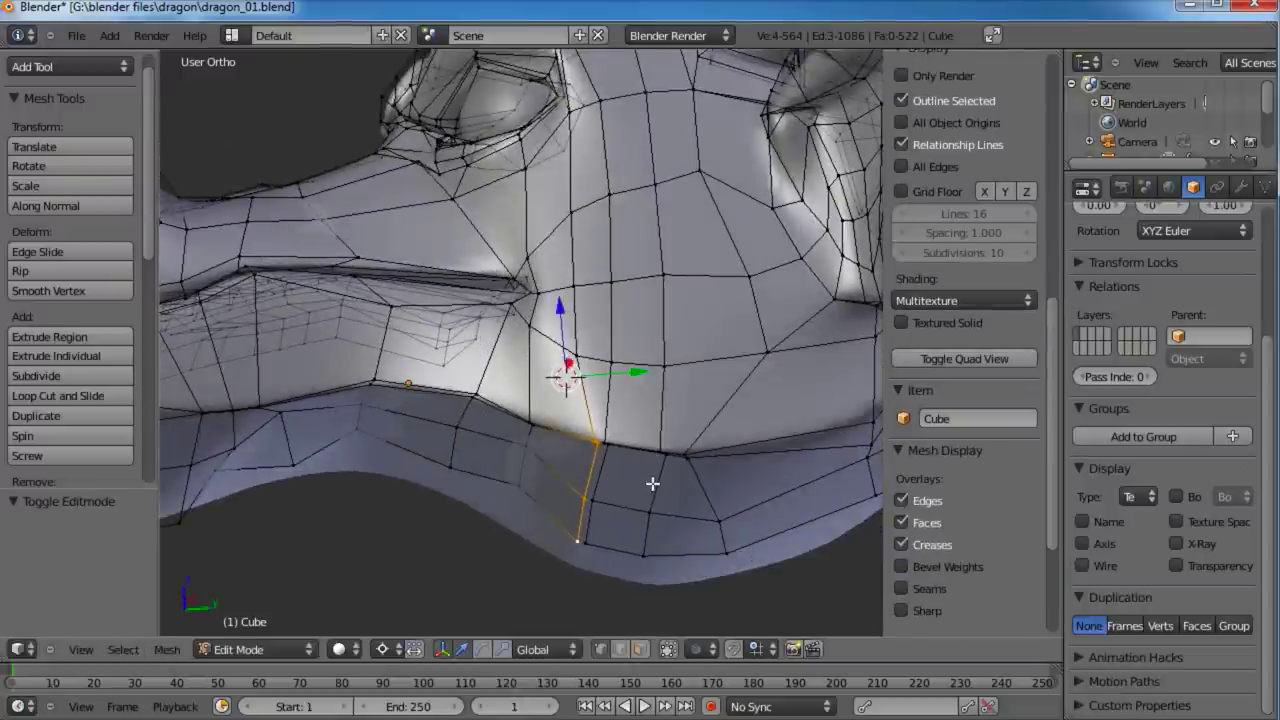
key(g)
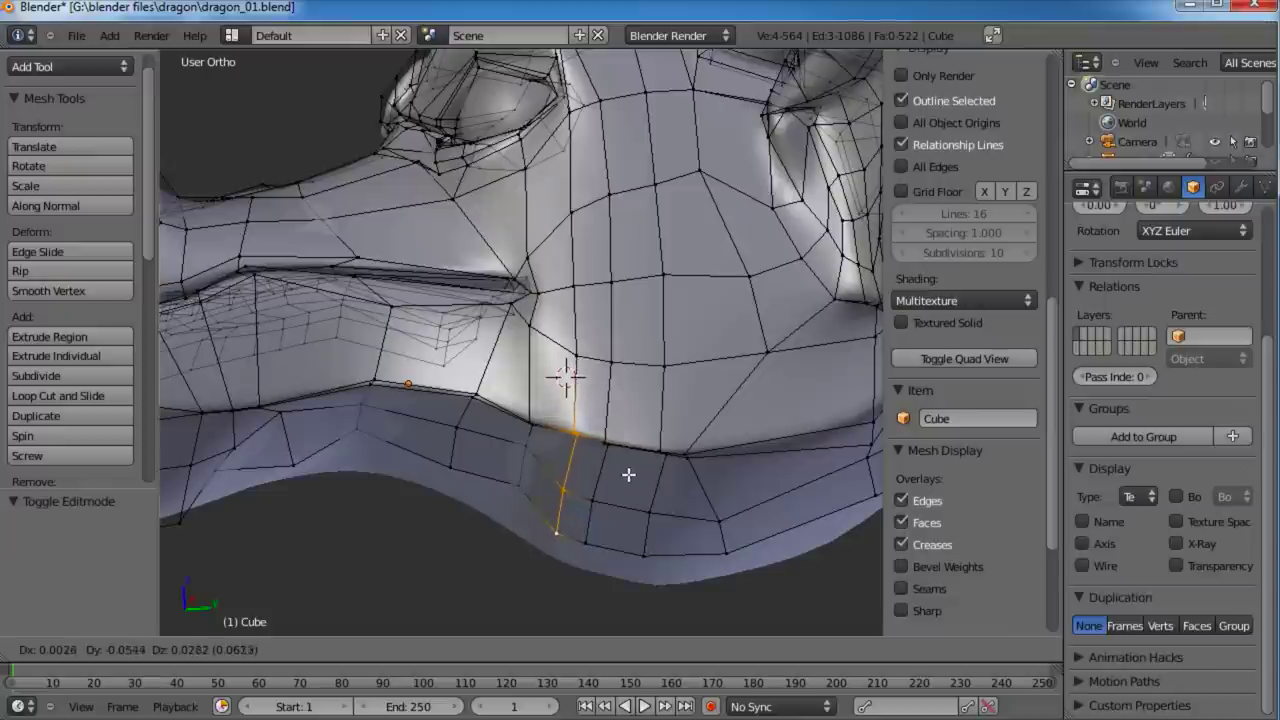
click(624, 472)
Step: Box-select the next column of jaw-edge vertices and move it back 0.037 along Y and down 0.014 along Z
key(a)
key(b)
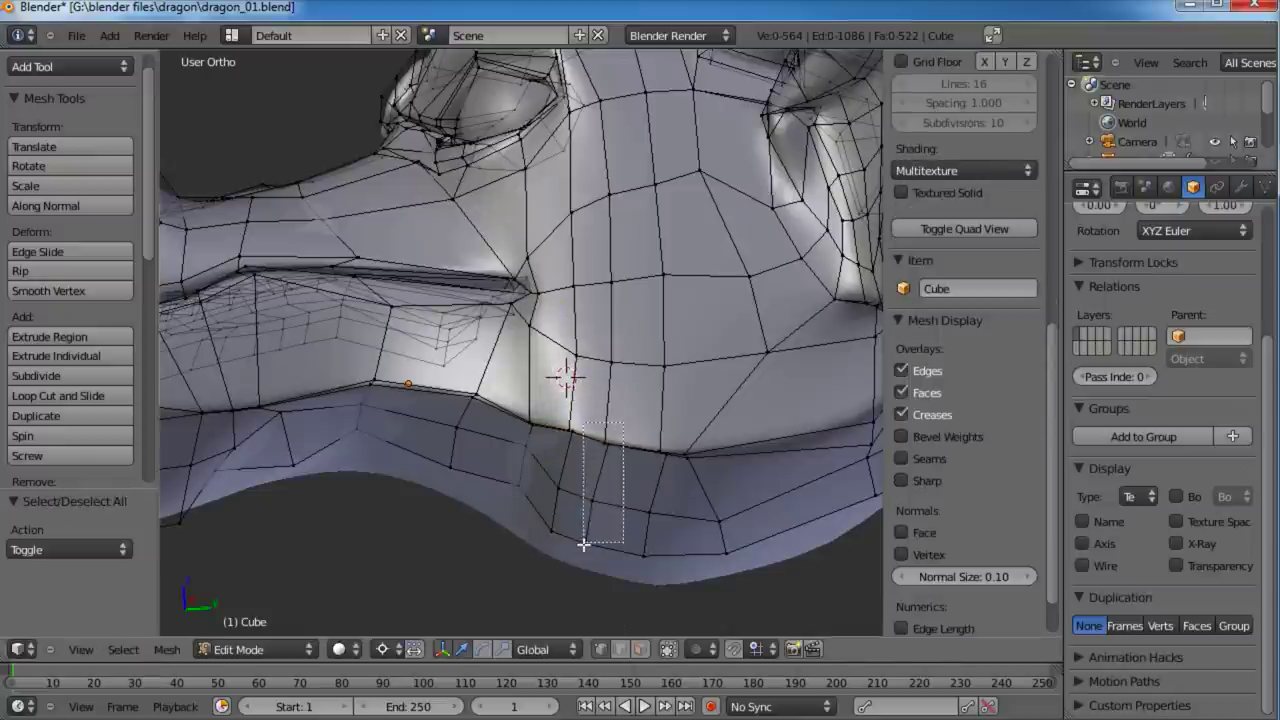
drag(584, 545, 584, 545)
key(g)
click(650, 477)
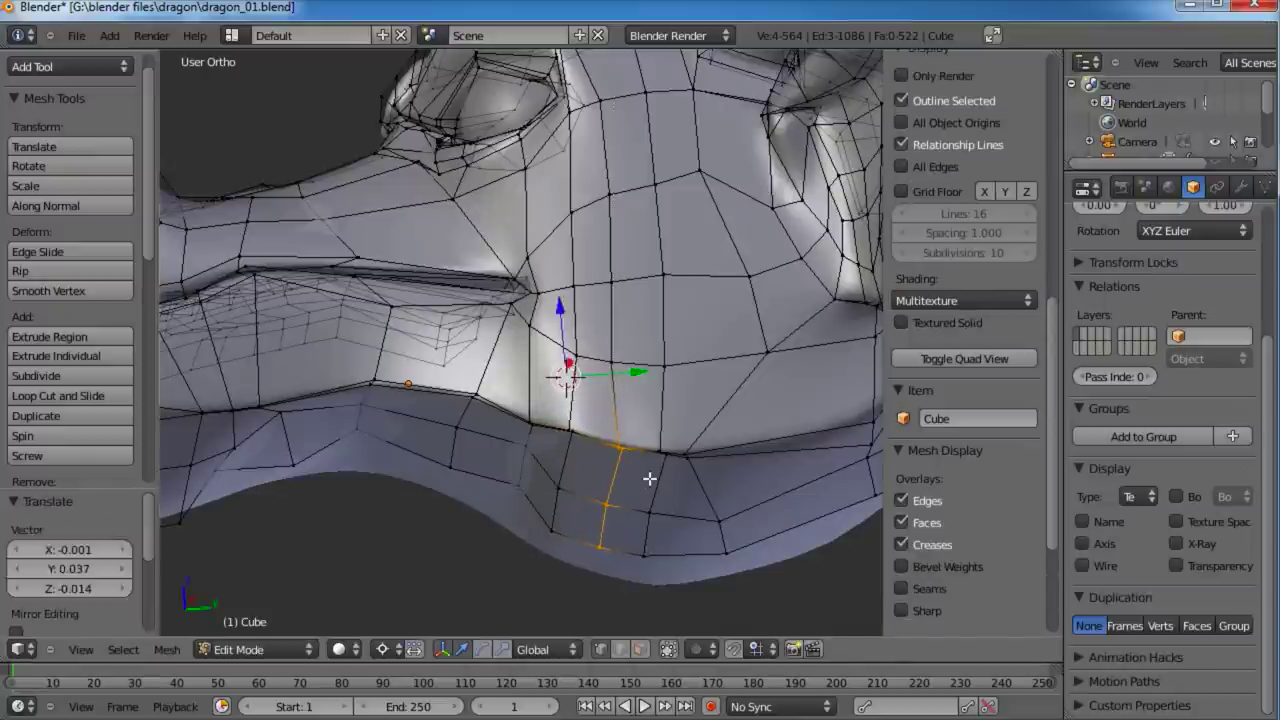
Step: Move the rear jaw-edge vertices back about 0.14 along Y and the two vertices beneath them back about 0.09
key(a)
drag(679, 474, 679, 474)
key(g)
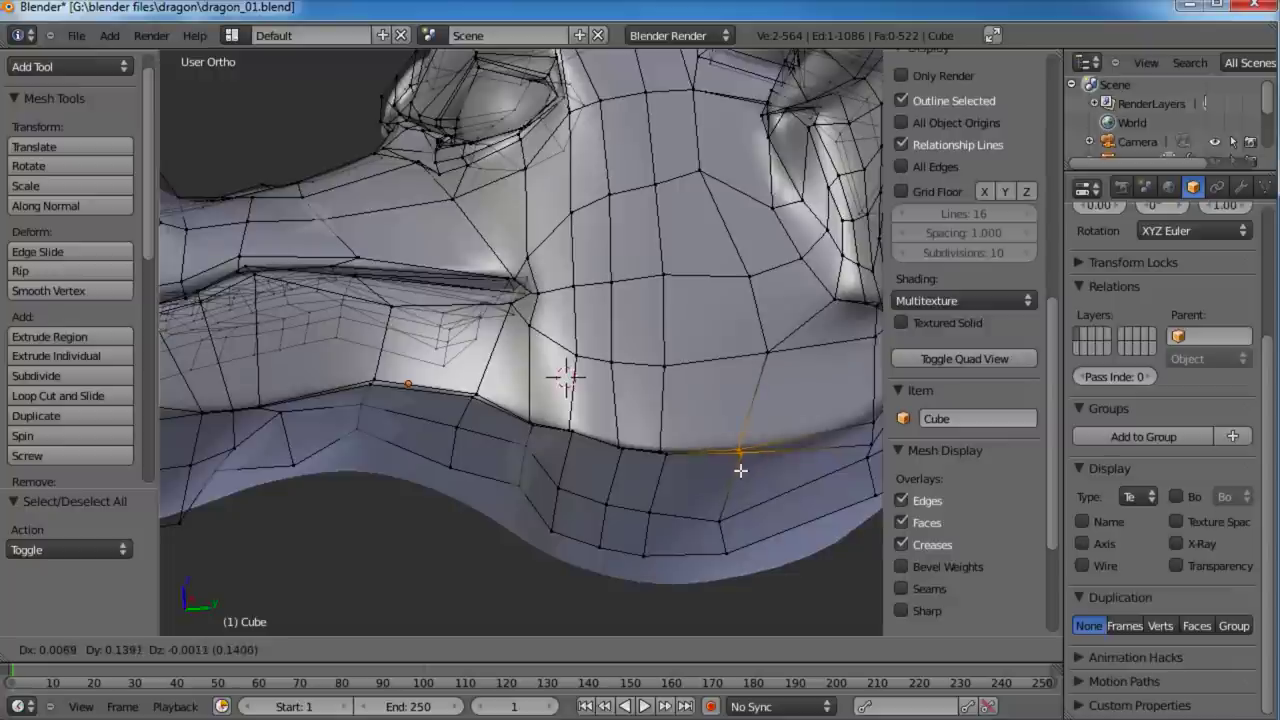
click(741, 469)
key(a)
key(b)
drag(749, 506, 716, 557)
key(g)
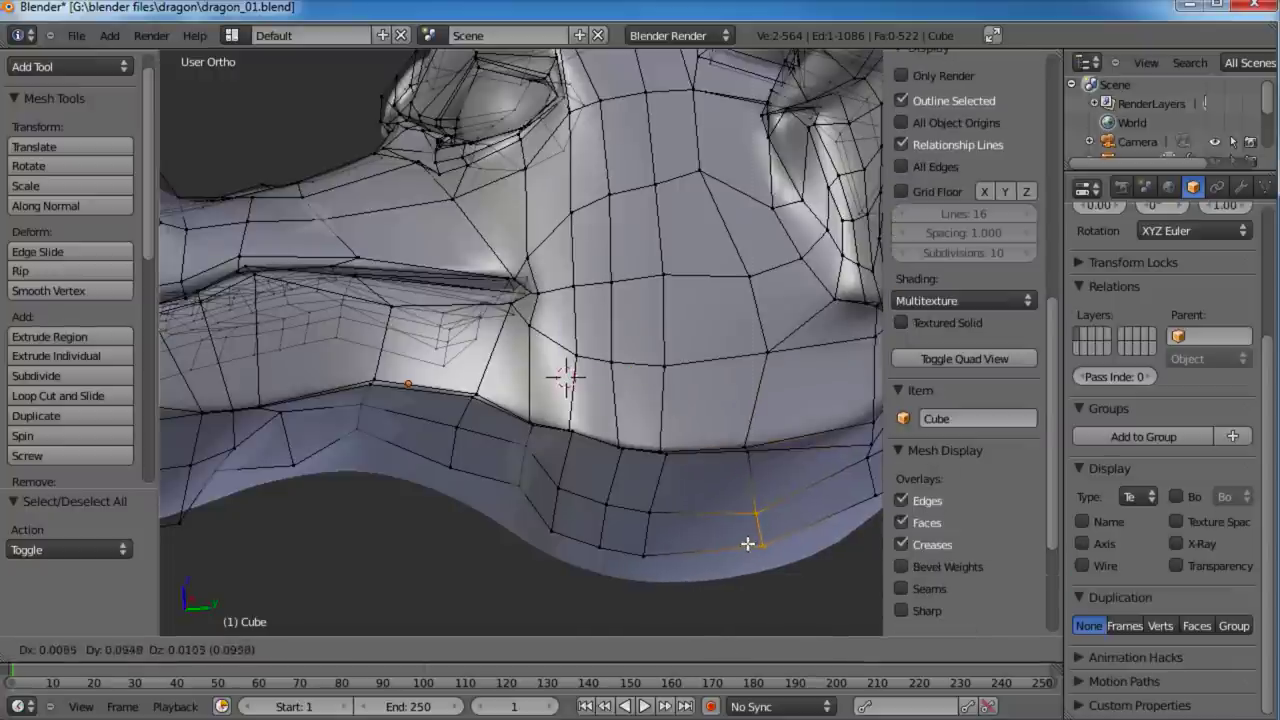
click(748, 544)
Step: Switch the head from Edit Mode to Sculpt Mode, choose the Smooth brush and set its strength to 0.122 for the jaw
scroll(748, 544, down, 4)
key(Tab)
middle_drag(616, 385, 670, 451)
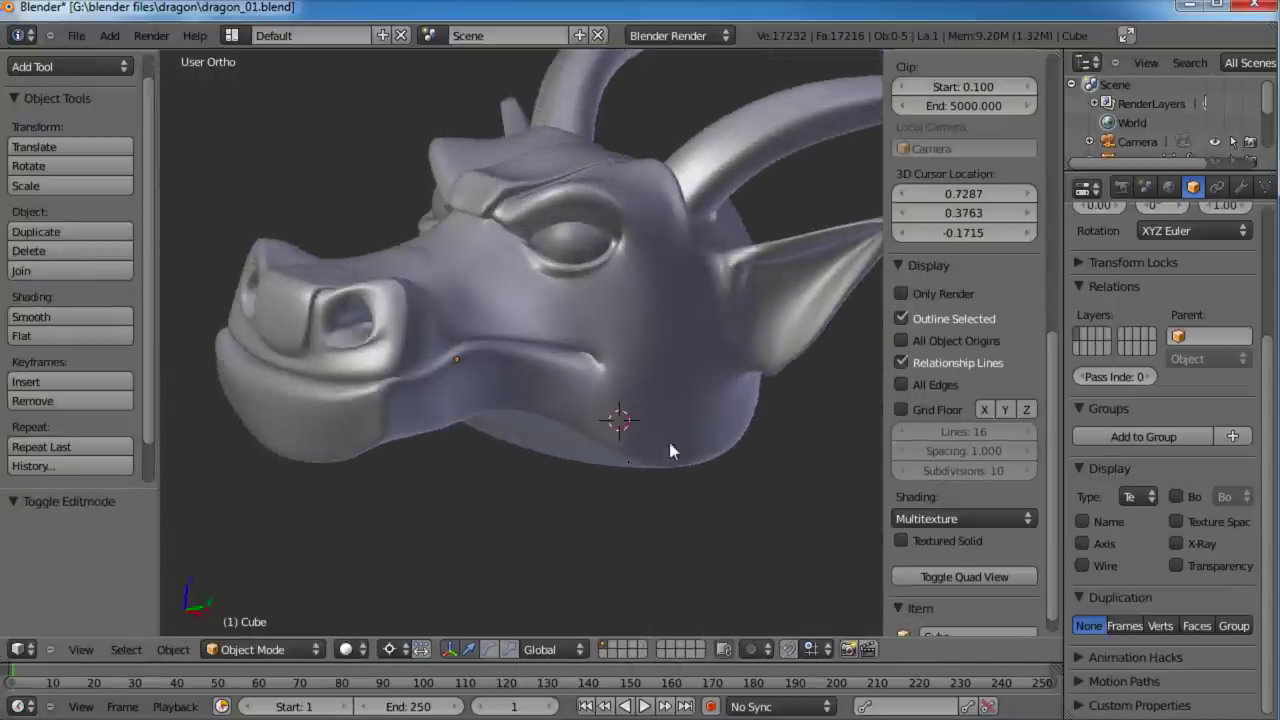
click(243, 651)
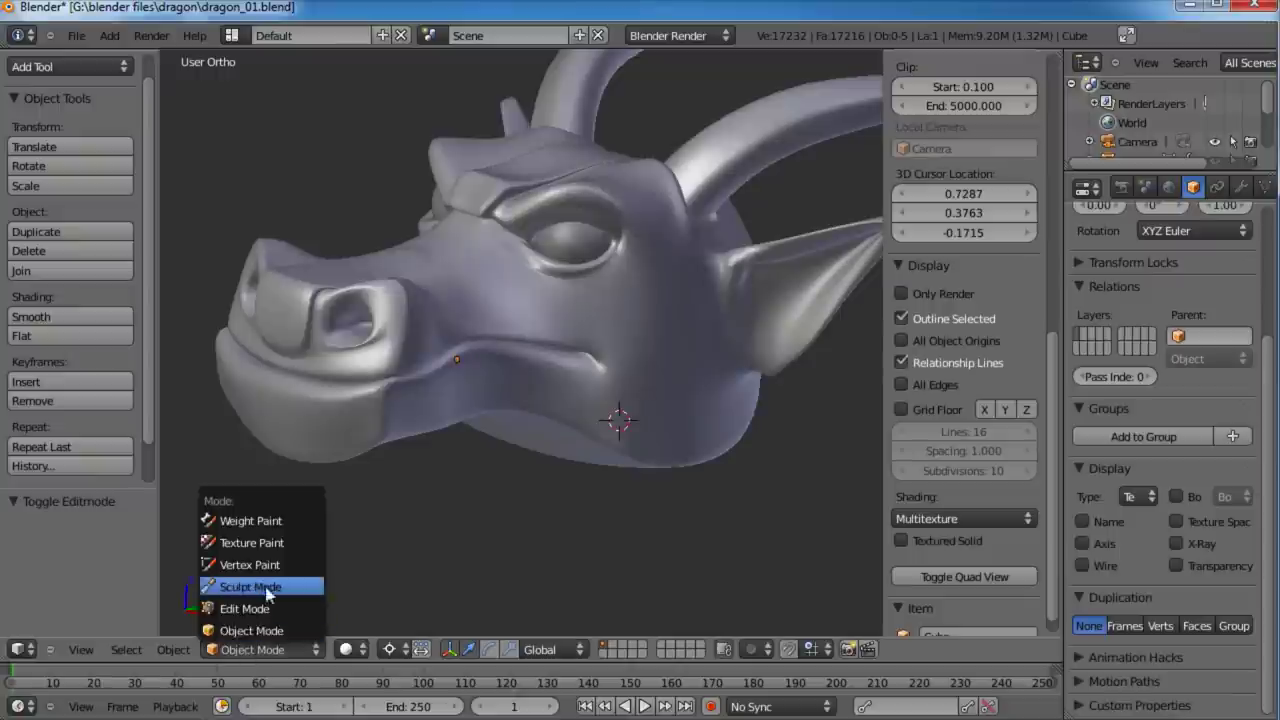
click(268, 583)
click(52, 155)
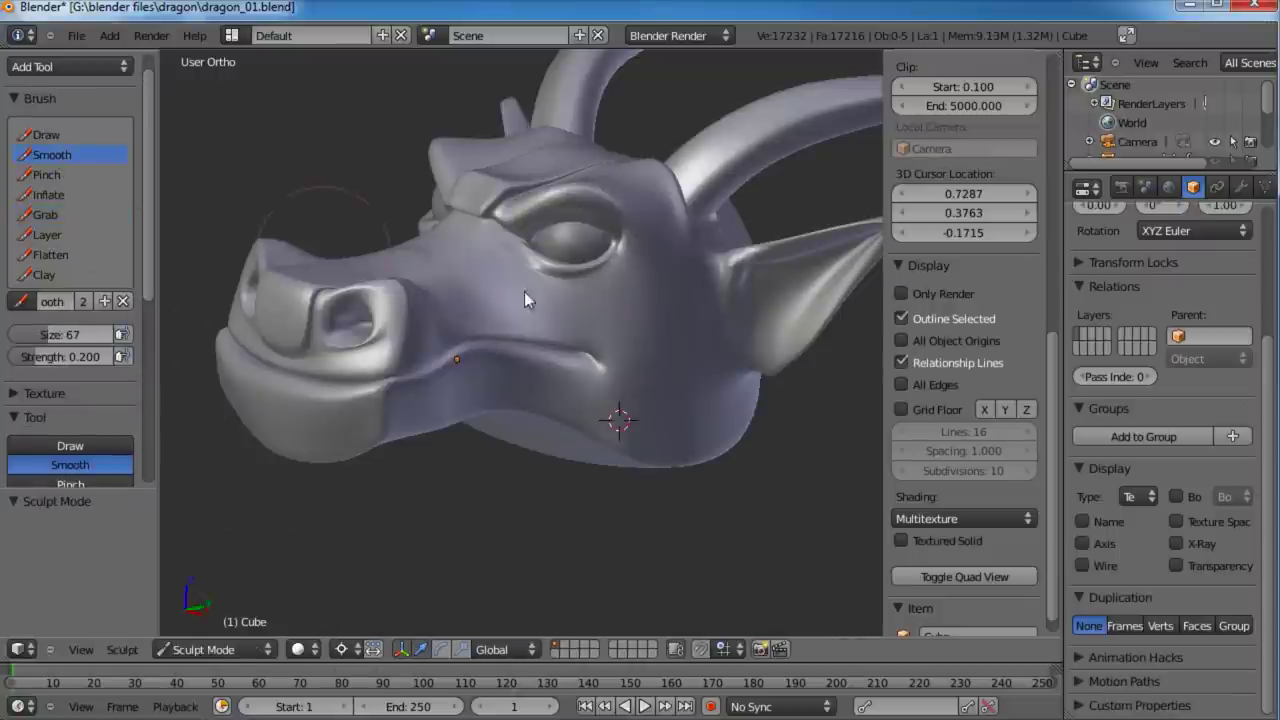
scroll(577, 371, up, 5)
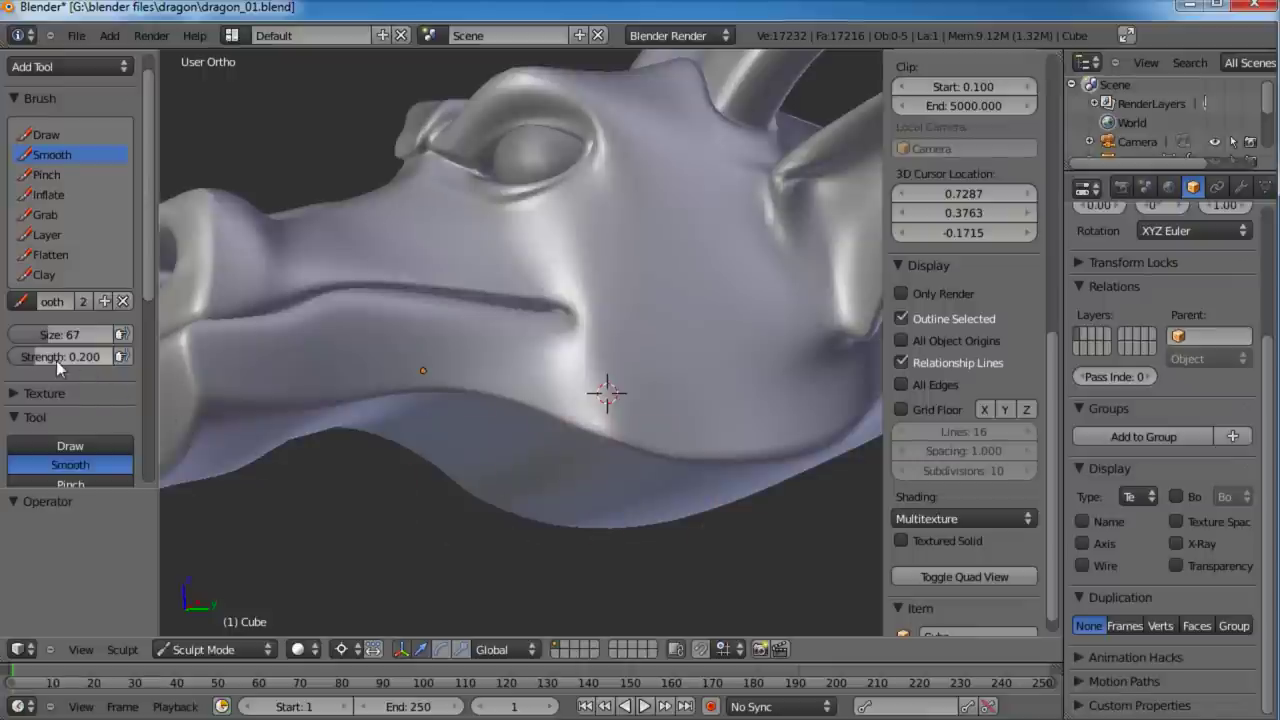
drag(56, 360, 26, 358)
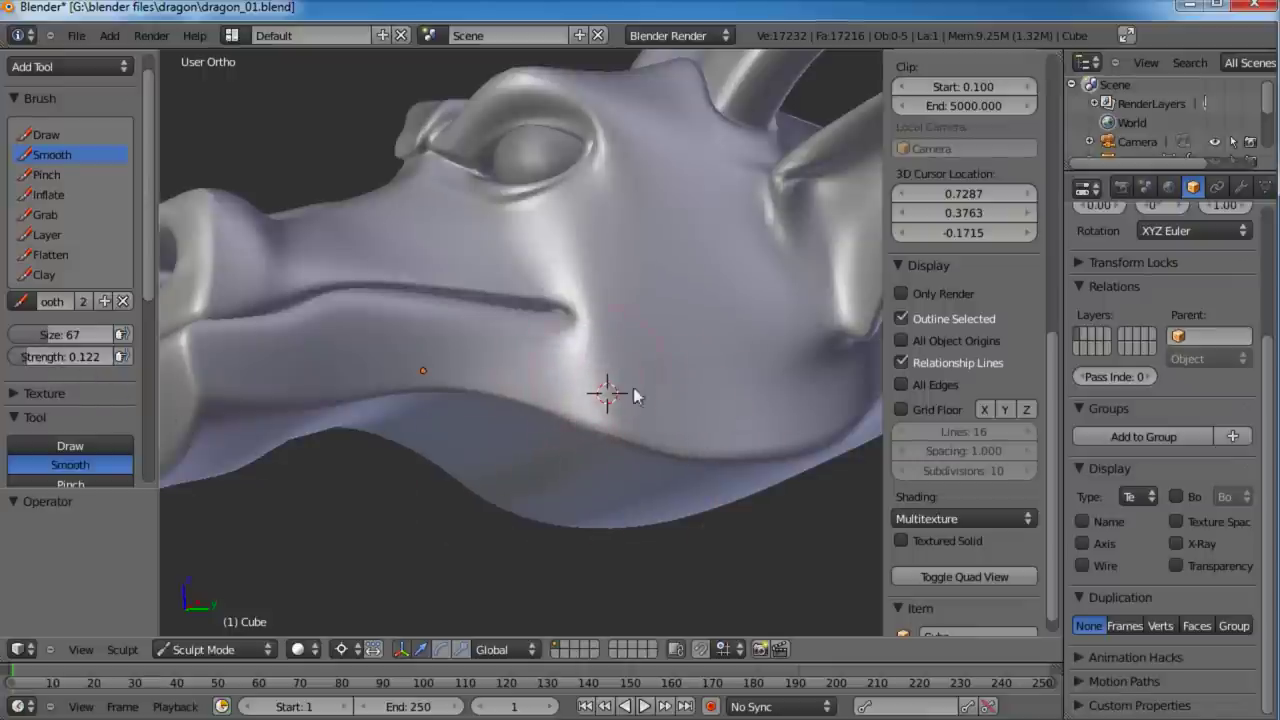
middle_drag(636, 458, 597, 253)
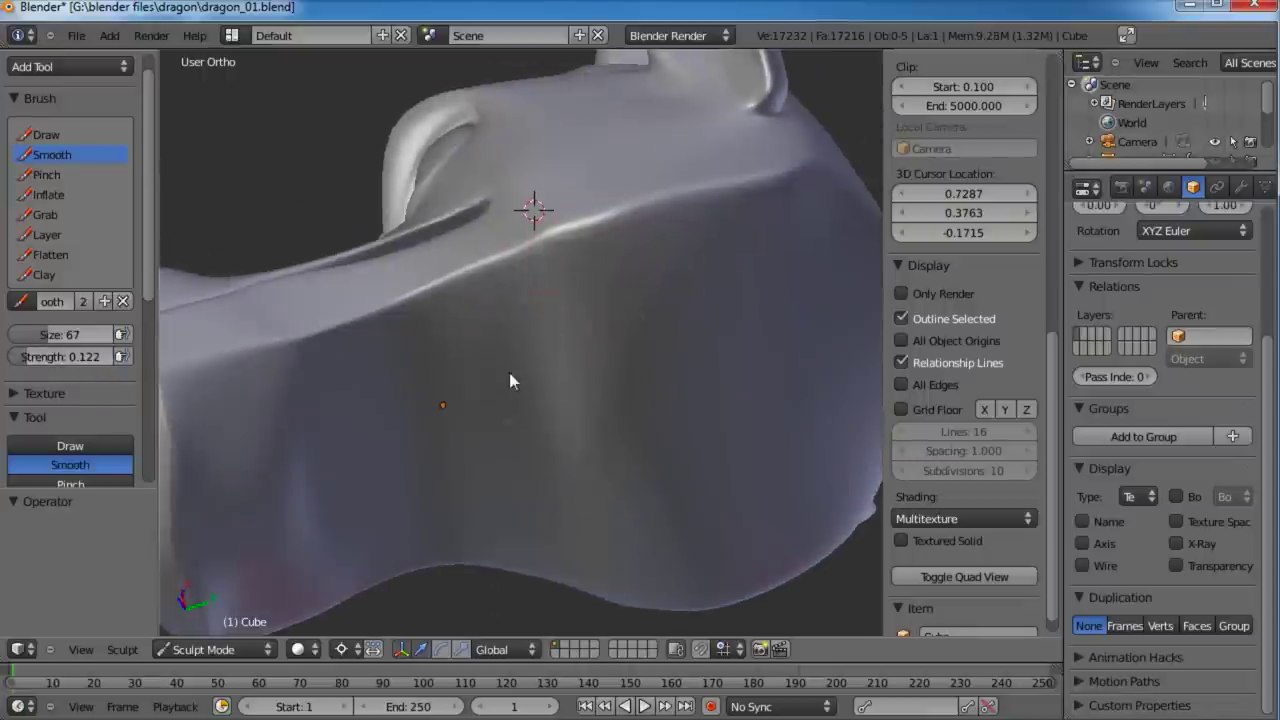
Step: Smooth the ridge above the jaw between the snout and the back of the head, and switch to the Pinch brush
drag(699, 190, 361, 327)
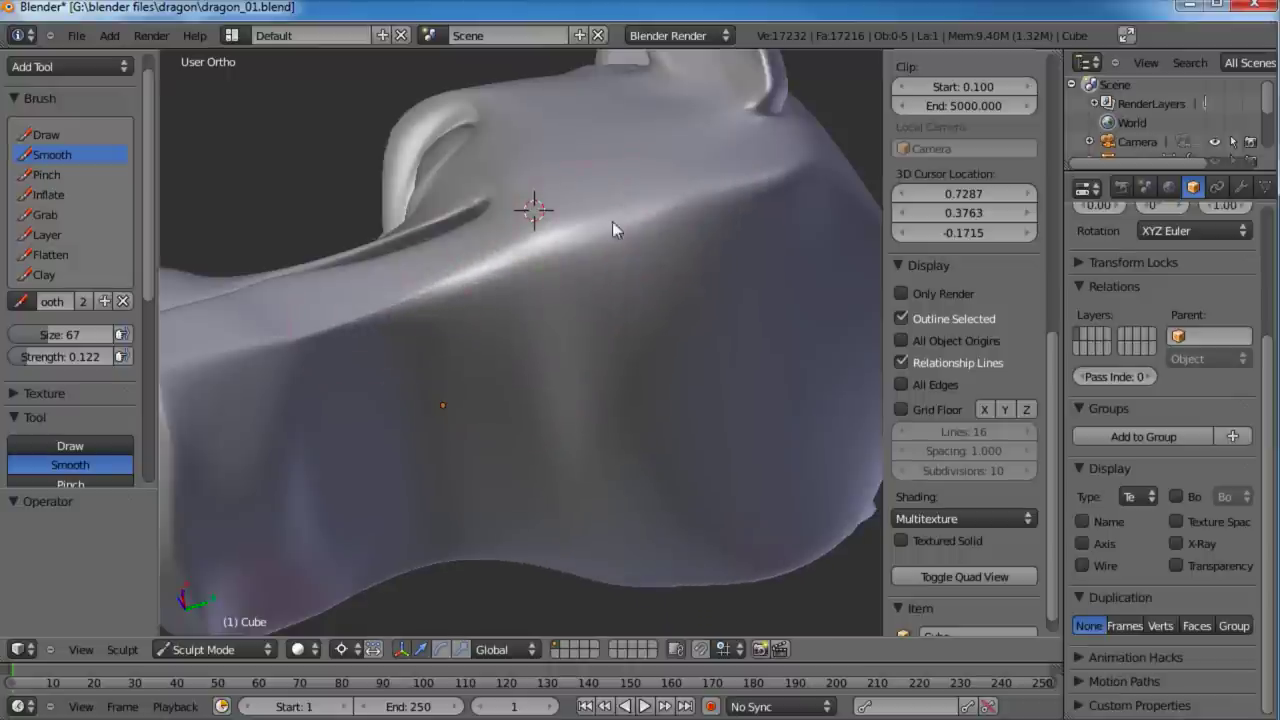
click(48, 176)
scroll(534, 315, down, 3)
mouse_move(534, 315)
middle_down()
mouse_move(588, 337)
mouse_move(588, 295)
middle_up()
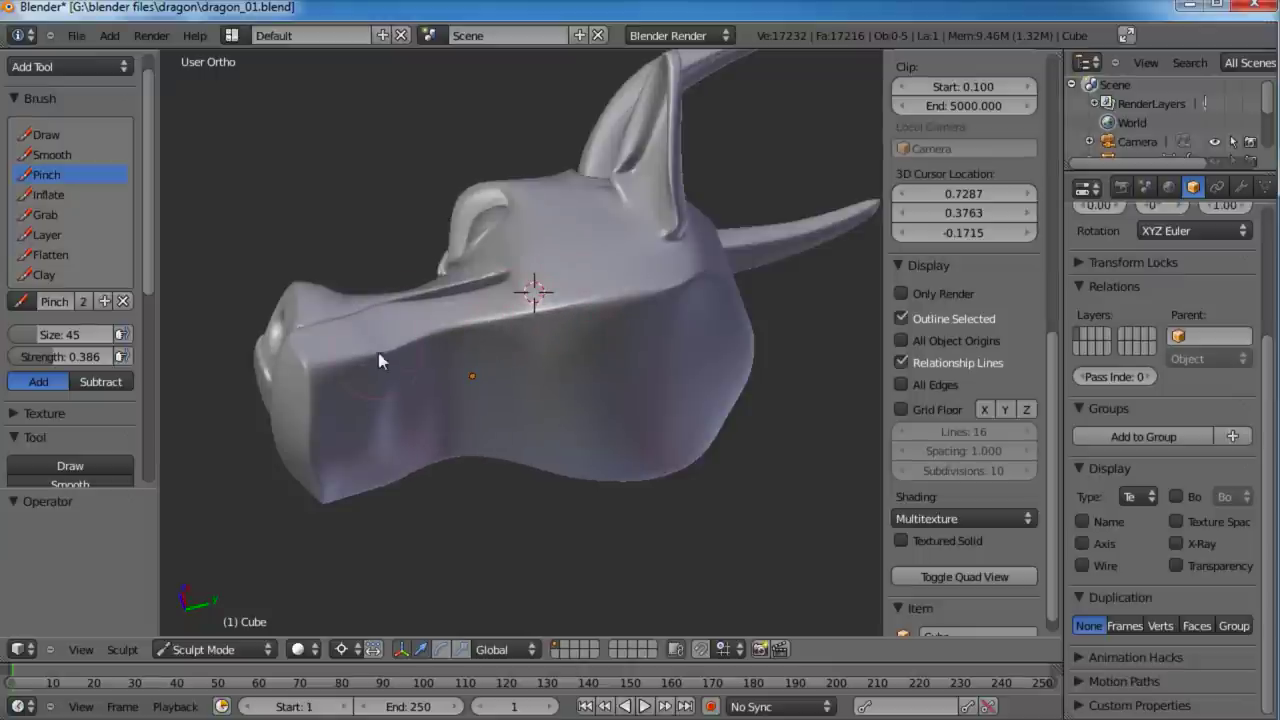
Step: Cut a new edge loop through the ear and the back of the head in Edit Mode, sliding it to about 0.79
middle_drag(639, 296, 525, 497)
scroll(587, 378, up, 4)
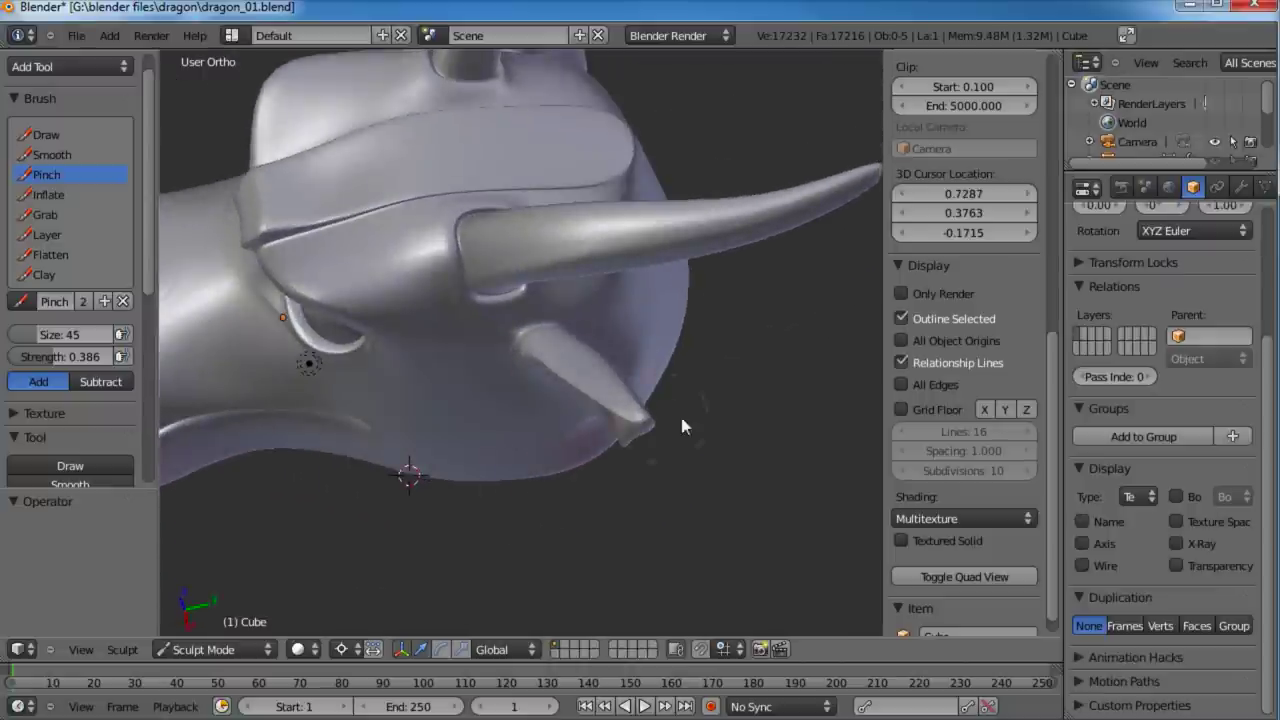
middle_drag(680, 425, 520, 410)
mouse_move(554, 349)
middle_down()
mouse_move(643, 343)
mouse_move(602, 406)
middle_up()
key(Tab)
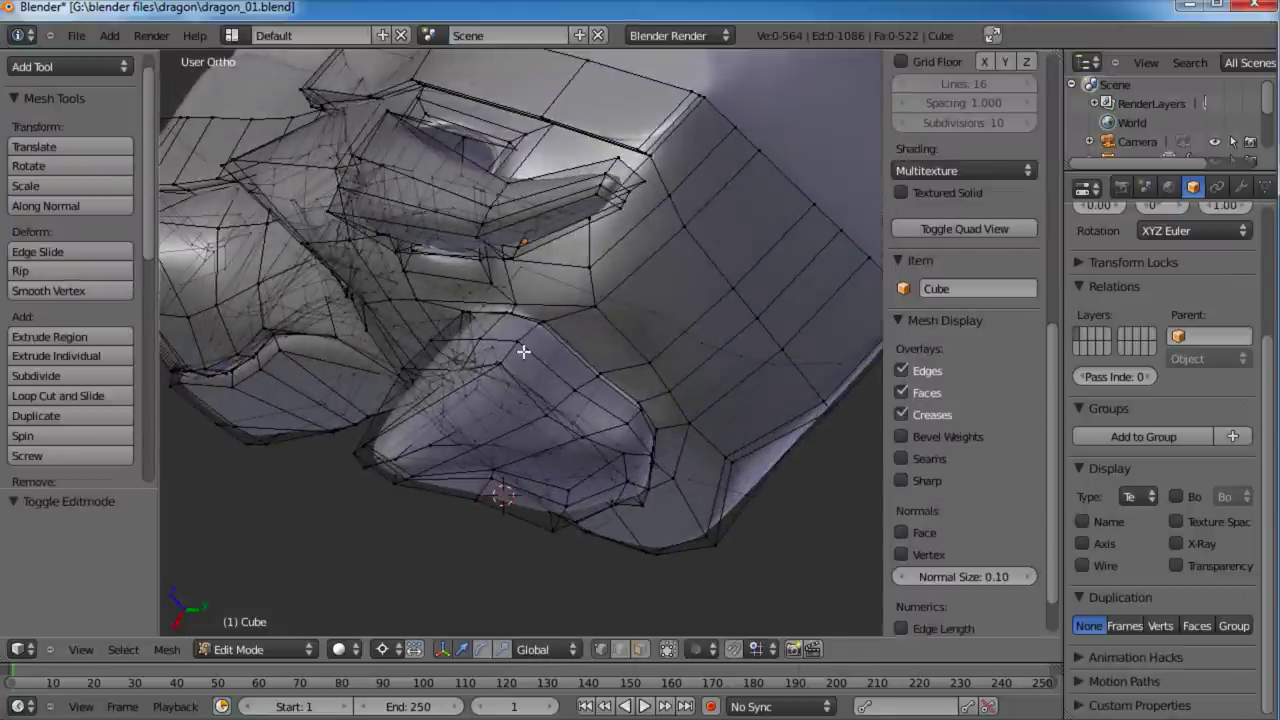
click(523, 351)
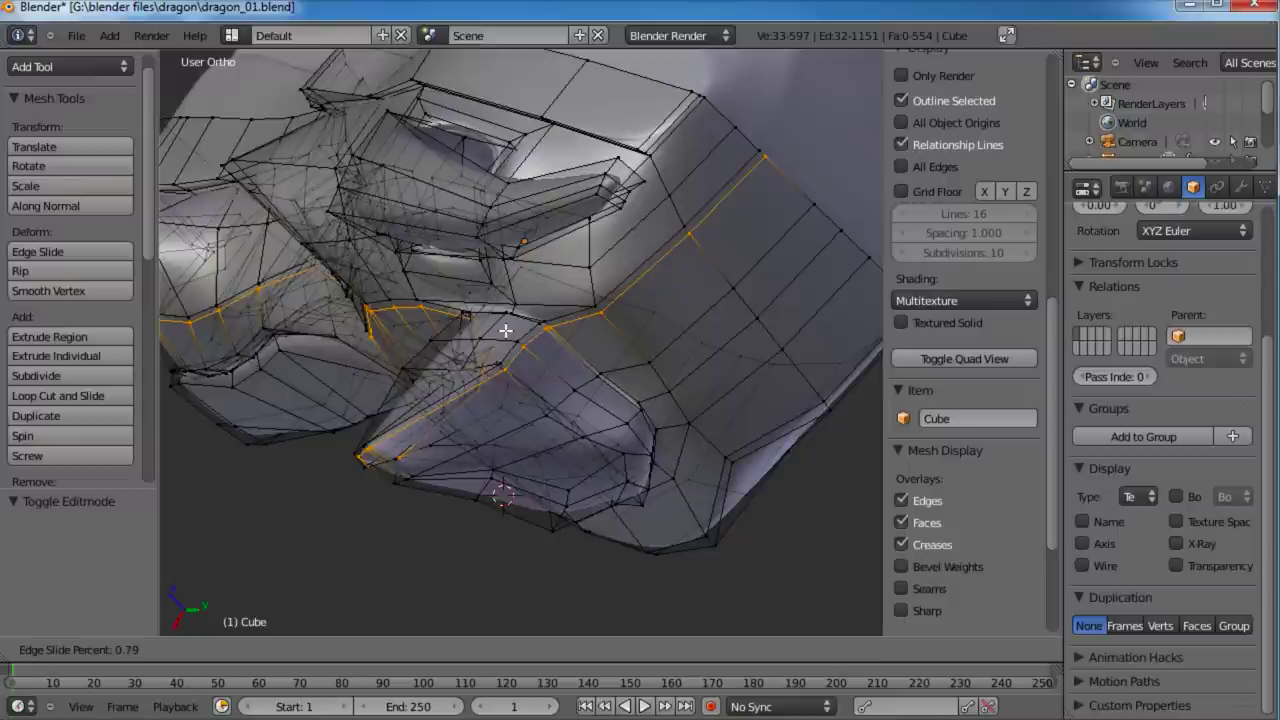
click(505, 330)
middle_drag(437, 394, 553, 301)
key(a)
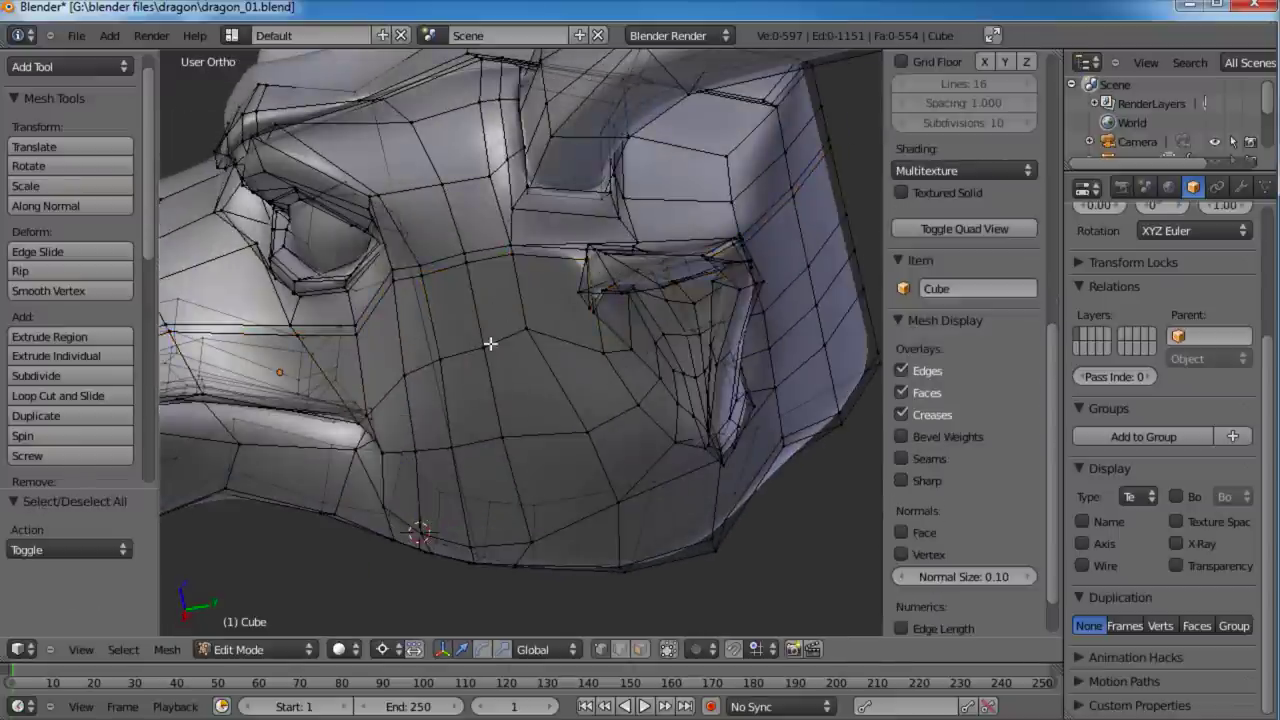
Step: Smooth the ear's surface near its tip with the Smooth brush in Sculpt Mode and save over dragon_01.blend
key(Tab)
scroll(478, 375, down, 4)
mouse_move(466, 408)
middle_down()
mouse_move(561, 334)
mouse_move(740, 314)
mouse_move(617, 287)
mouse_move(540, 341)
mouse_move(512, 392)
mouse_move(343, 434)
mouse_move(570, 380)
mouse_move(620, 284)
mouse_move(683, 364)
mouse_move(644, 369)
mouse_move(723, 449)
mouse_move(377, 392)
mouse_move(496, 431)
mouse_move(539, 429)
mouse_move(480, 497)
mouse_move(488, 514)
mouse_move(522, 516)
middle_up()
scroll(575, 378, up, 5)
middle_drag(600, 430, 670, 343)
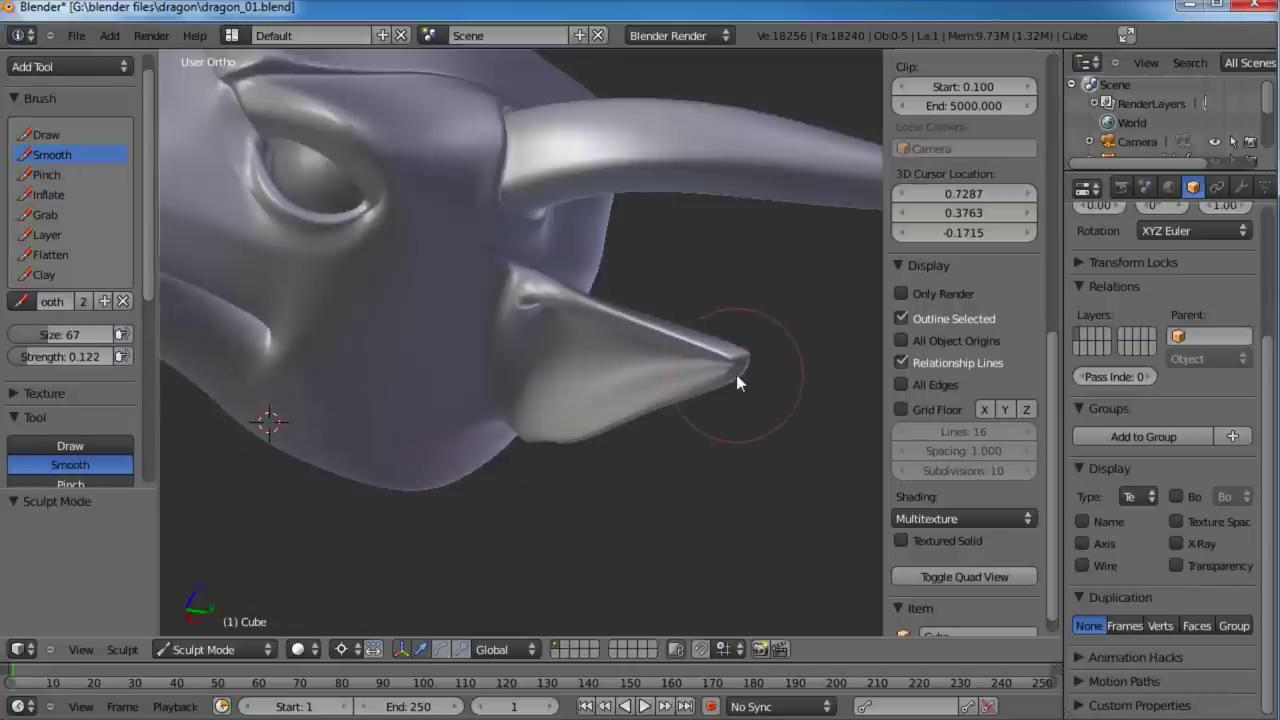
middle_drag(790, 367, 569, 414)
drag(556, 405, 445, 419)
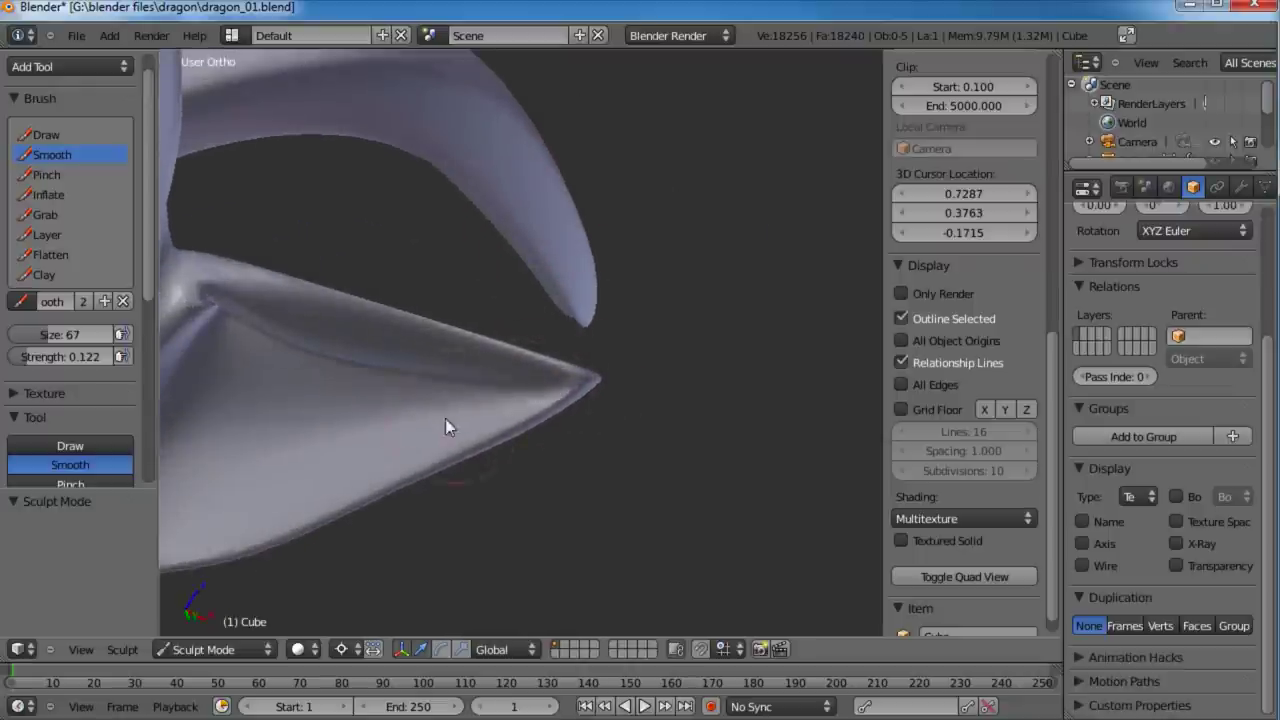
middle_drag(464, 425, 556, 395)
key(ctrl+s)
click(583, 370)
Step: Box-select the horn-tip vertices in the right side view in Edit Mode and move them down to bend the tip
scroll(557, 380, up, 3)
scroll(558, 362, up, 6)
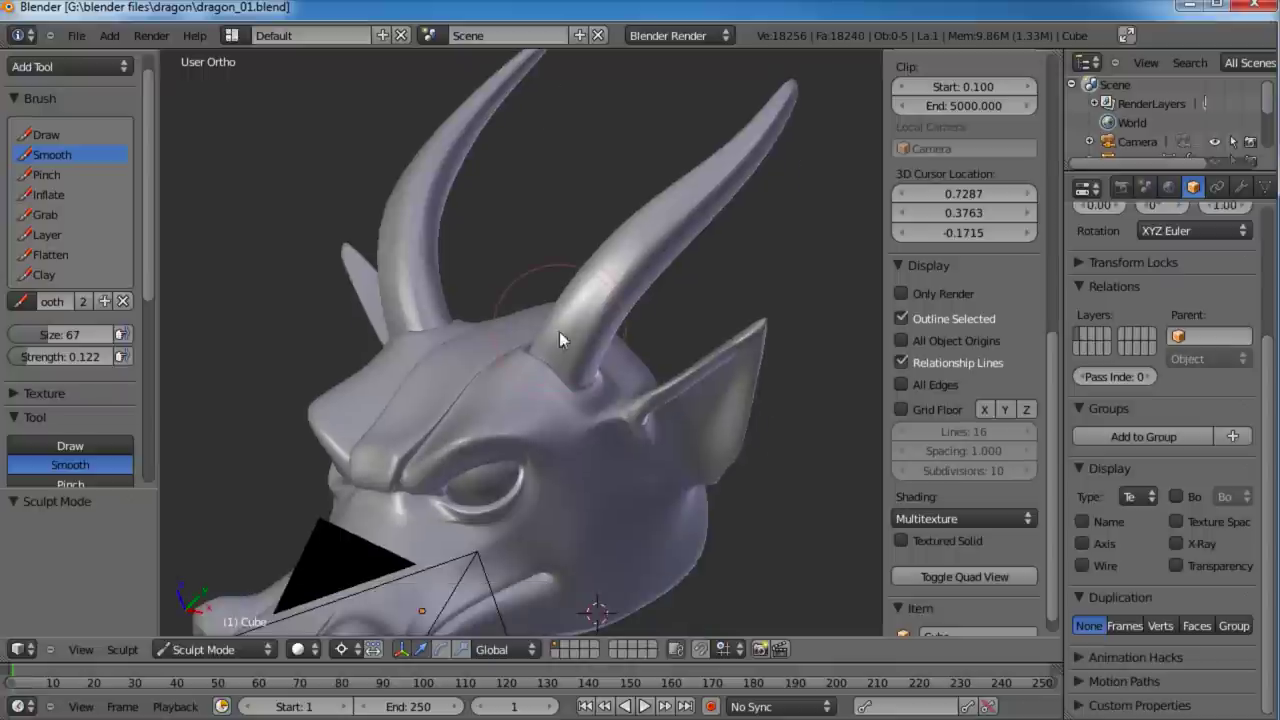
mouse_move(575, 440)
middle_down()
mouse_move(640, 480)
mouse_move(608, 323)
mouse_move(591, 353)
middle_up()
key(Tab)
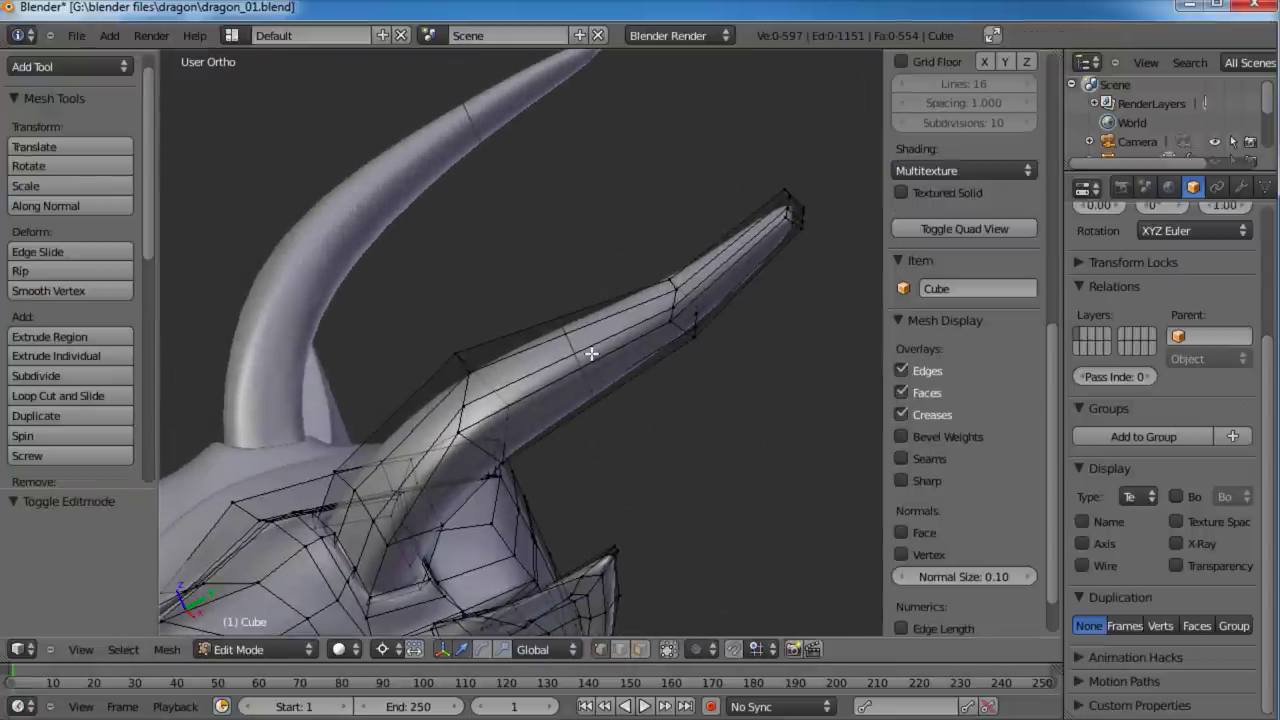
key(KP_3)
key(a)
key(a)
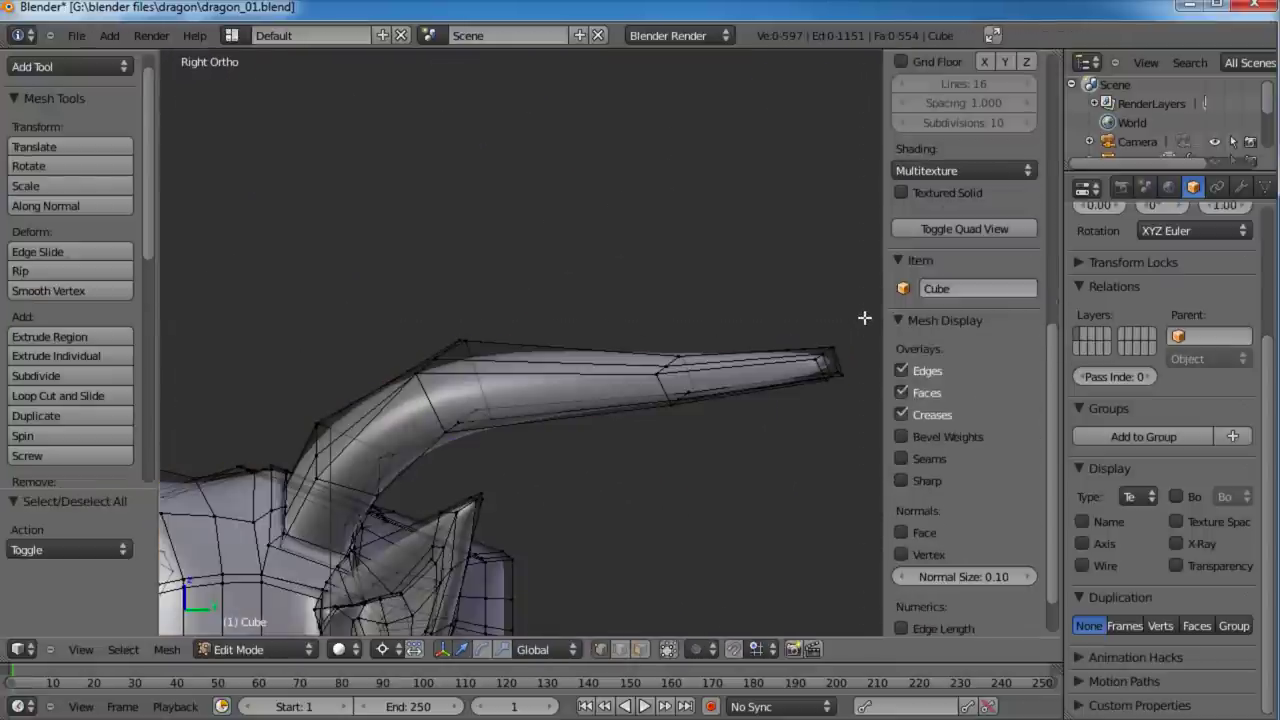
key(b)
drag(864, 318, 763, 419)
key(g)
click(866, 317)
key(a)
Step: Box-select the outer section of the horn, including its tip, and move it toward the head to shorten the horn
key(b)
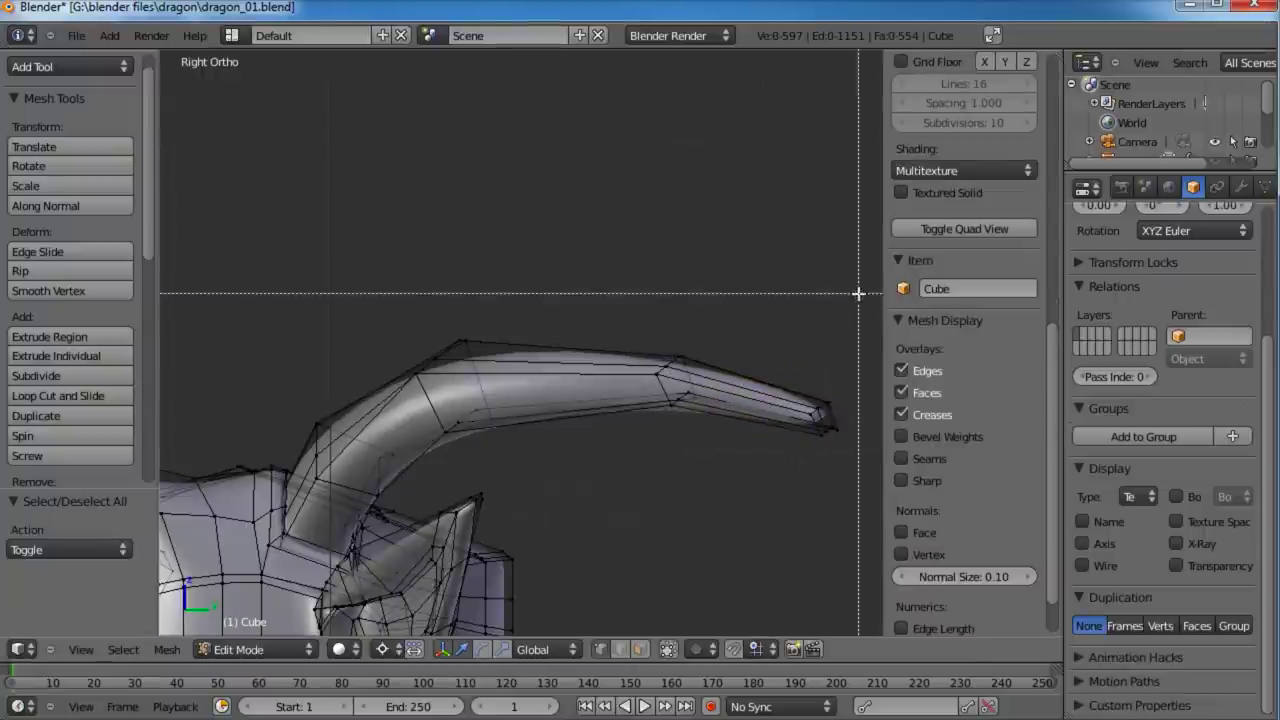
drag(857, 294, 591, 474)
key(g)
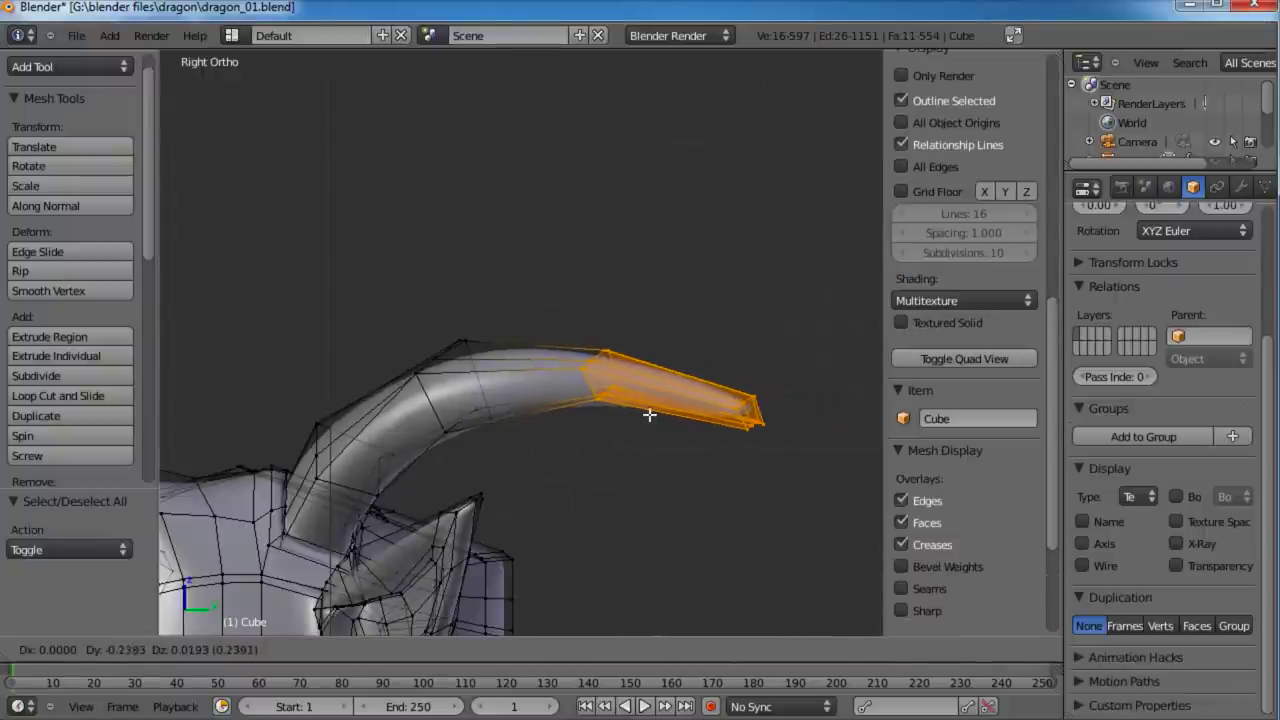
click(620, 411)
scroll(600, 408, down, 3)
Step: Select the two edge loops around the horn's base in Edit Mode and try to fatten them with Shrink/Fatten
key(Tab)
mouse_move(490, 402)
middle_down()
mouse_move(461, 481)
mouse_move(531, 487)
mouse_move(560, 542)
mouse_move(670, 509)
mouse_move(541, 476)
mouse_move(545, 488)
middle_up()
scroll(529, 413, up, 3)
key(Tab)
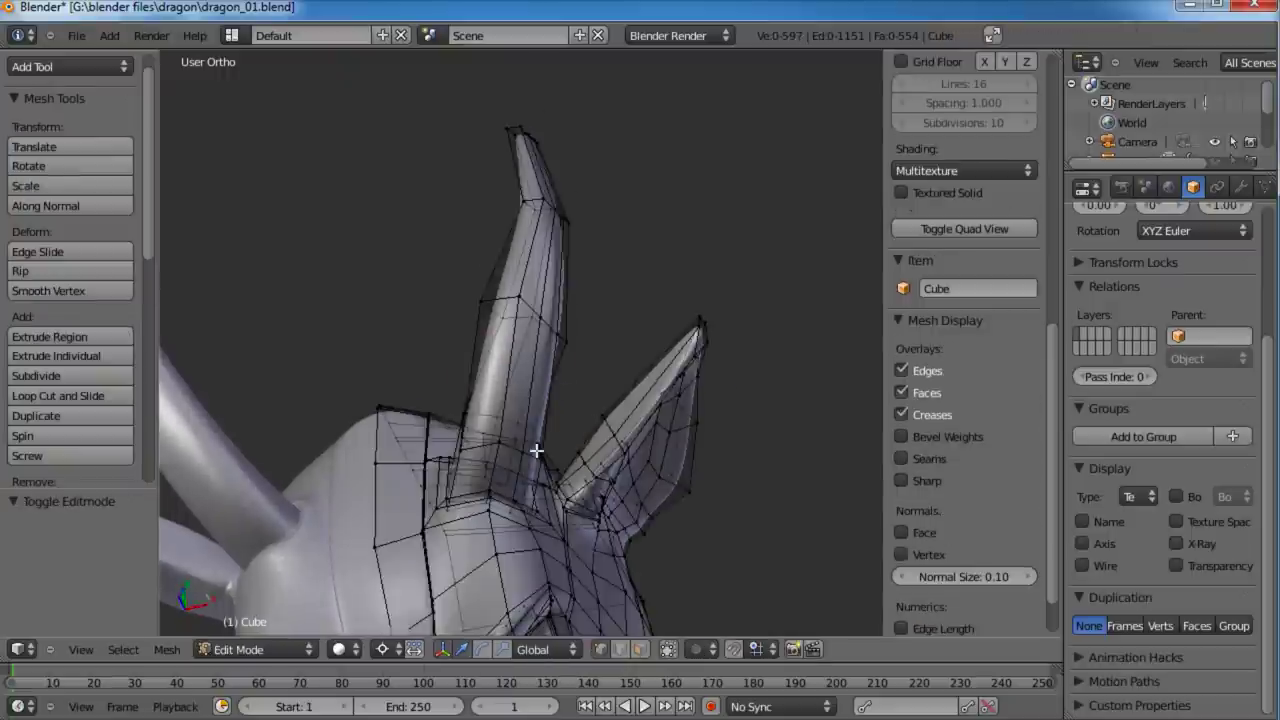
scroll(537, 328, up, 3)
scroll(537, 328, up, 2)
alt+right_click(504, 405)
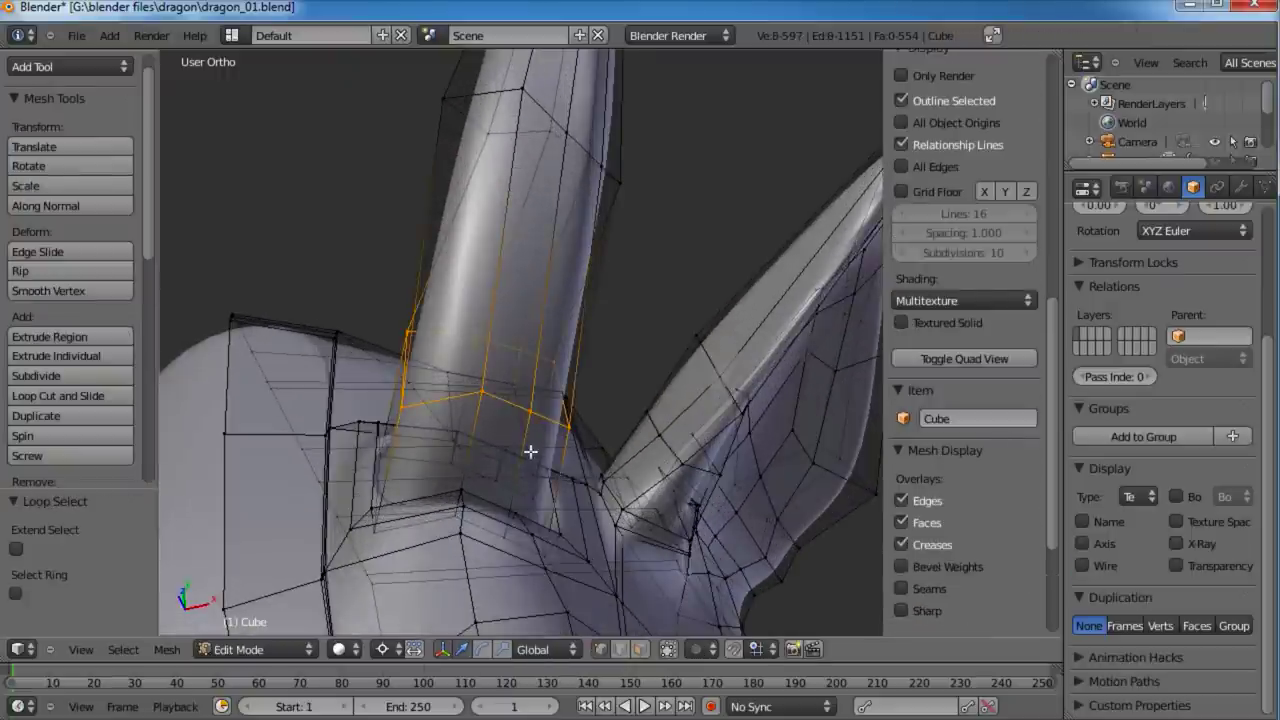
alt+shift+right_click(402, 528)
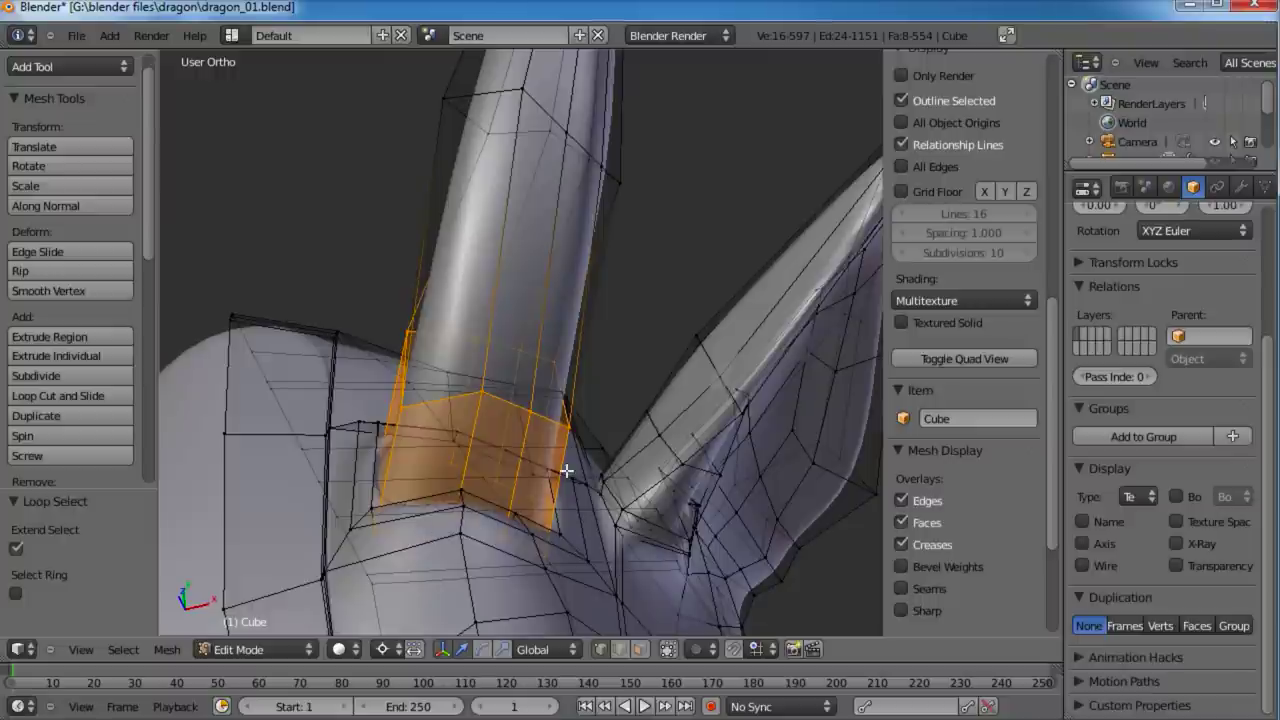
key(alt+s)
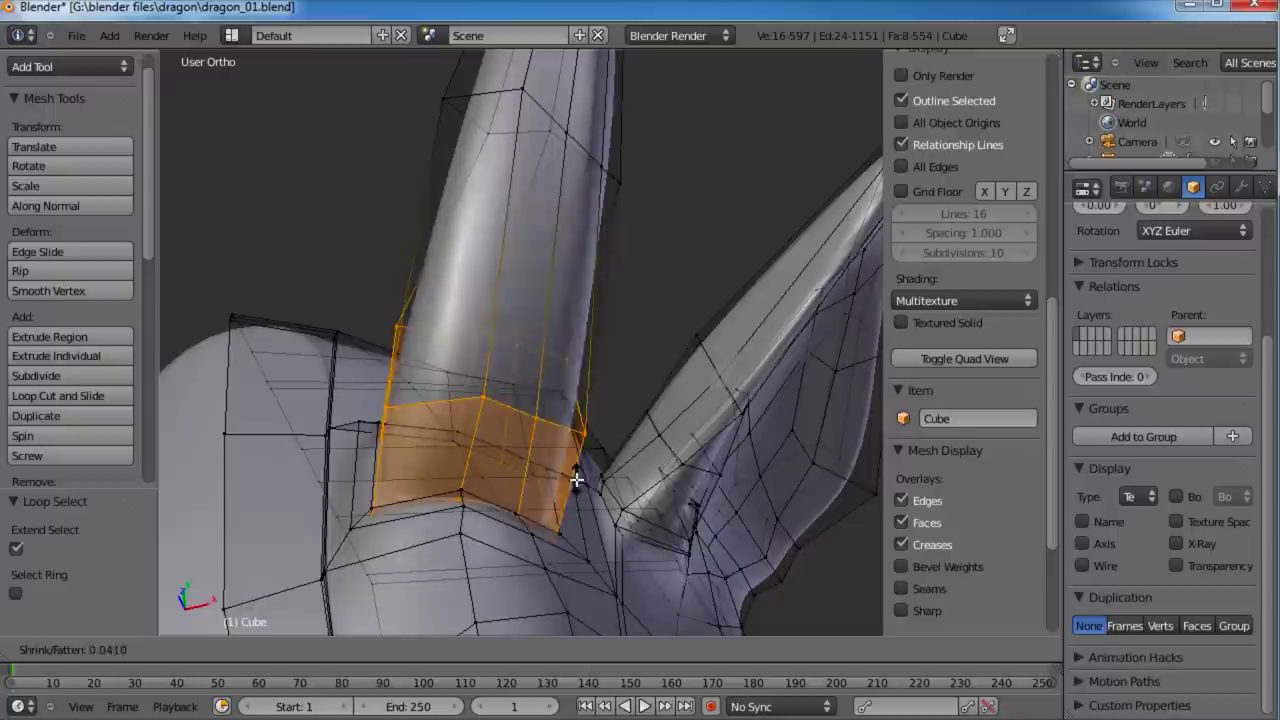
click(452, 545)
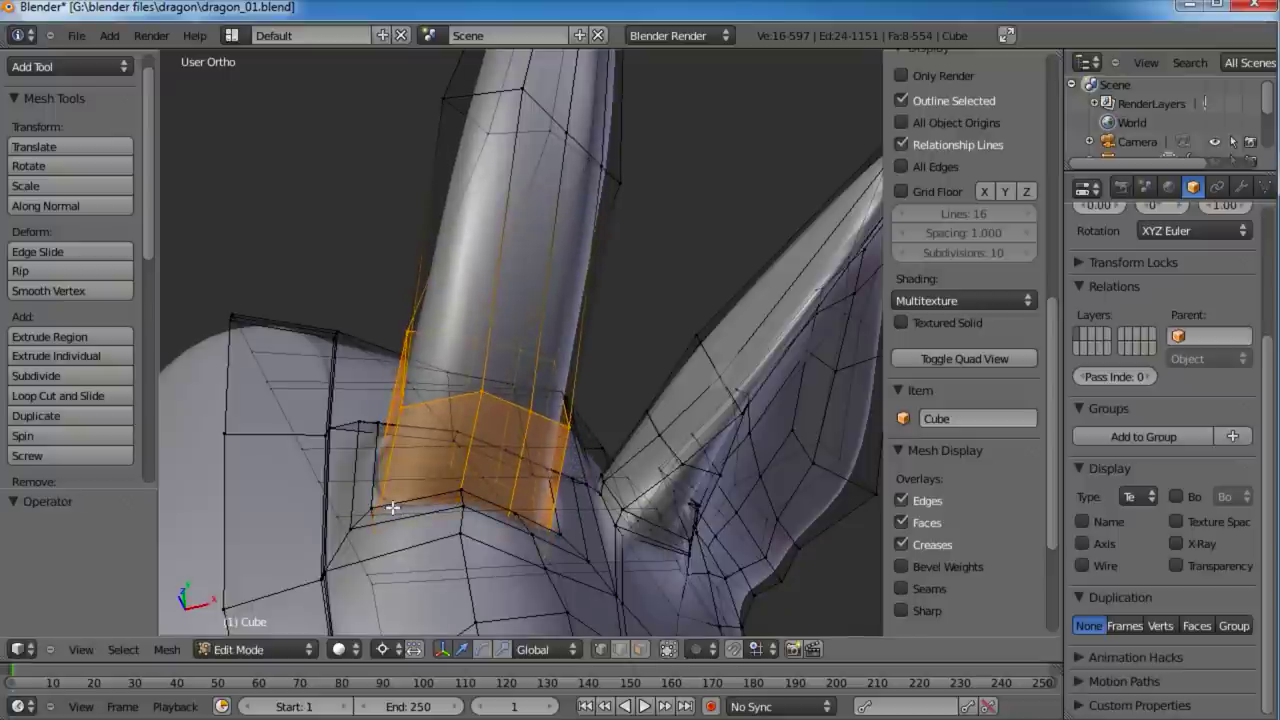
Step: Add the adjoining edge loop at the horn's socket to the selection and fatten it all by 0.034 with smooth proportional editing
middle_drag(373, 488, 506, 467)
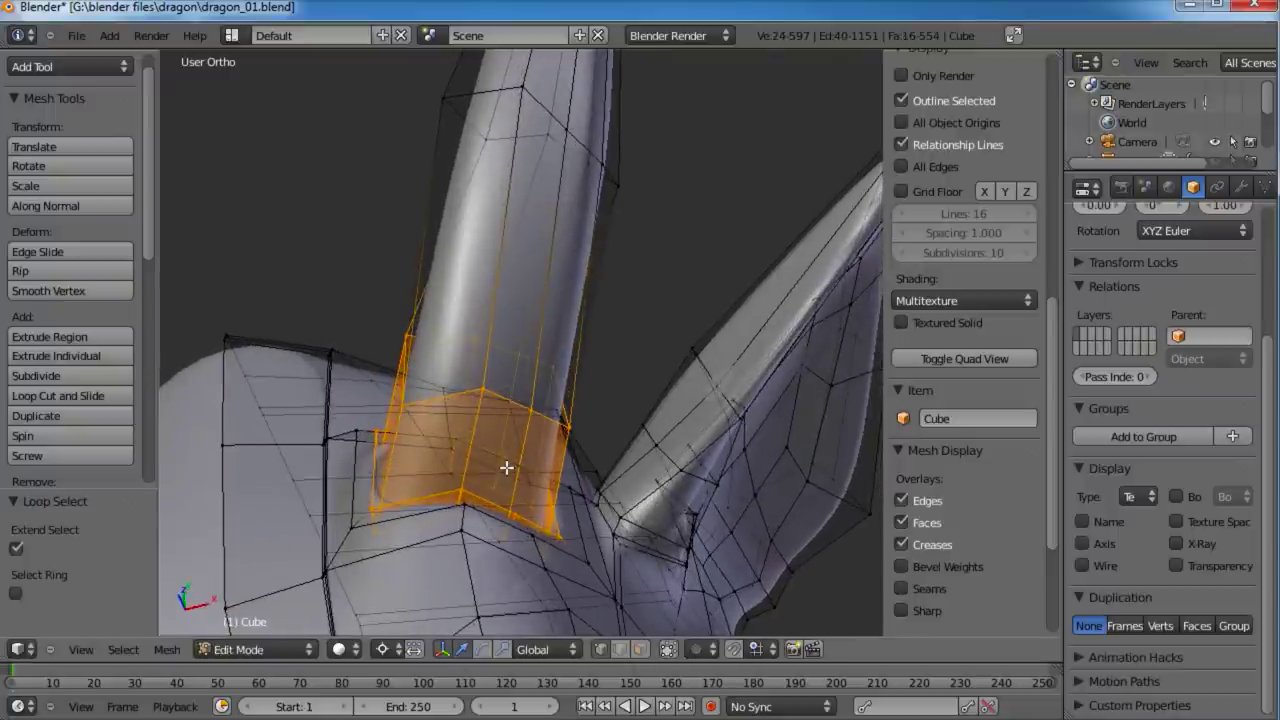
key(alt+s)
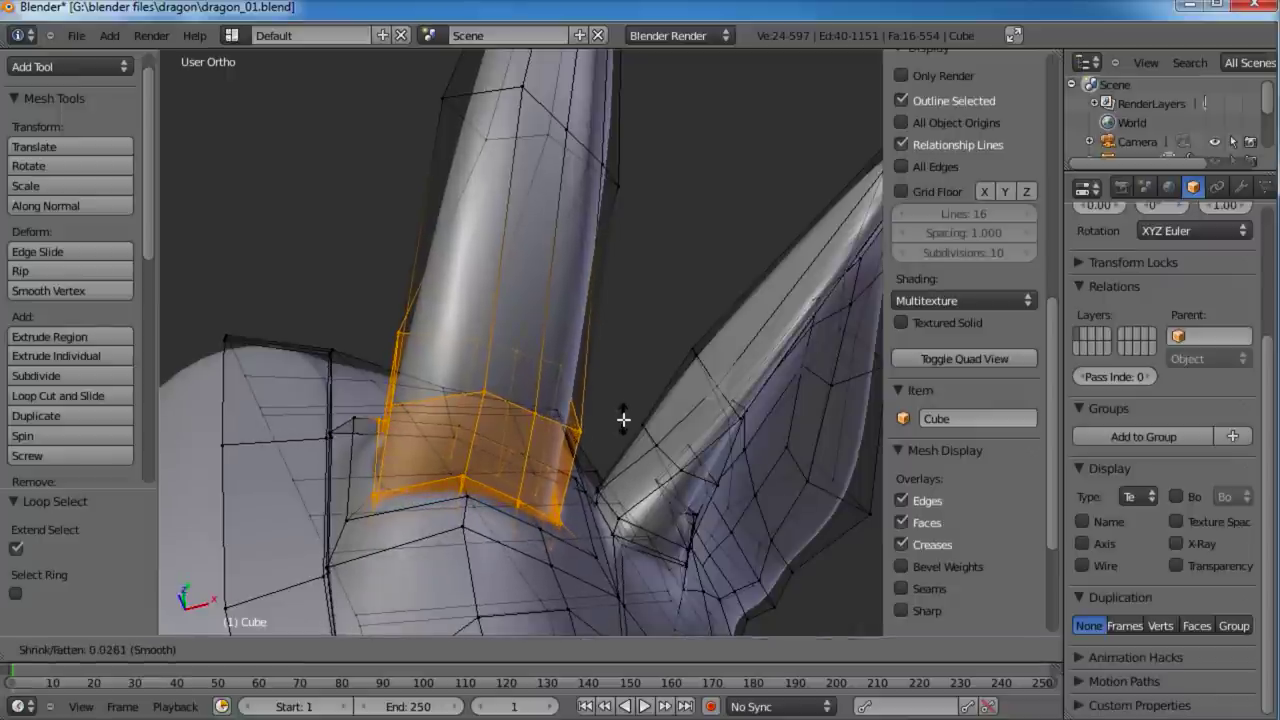
click(623, 422)
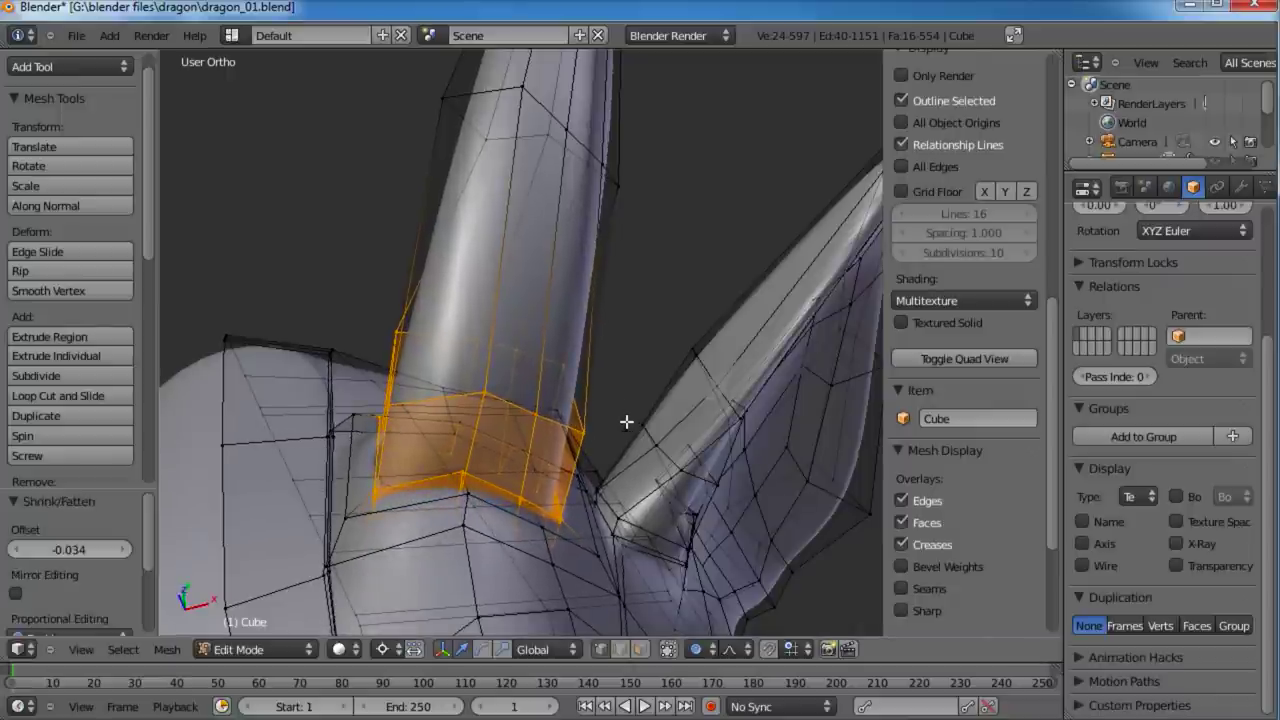
key(a)
middle_drag(623, 422, 507, 430)
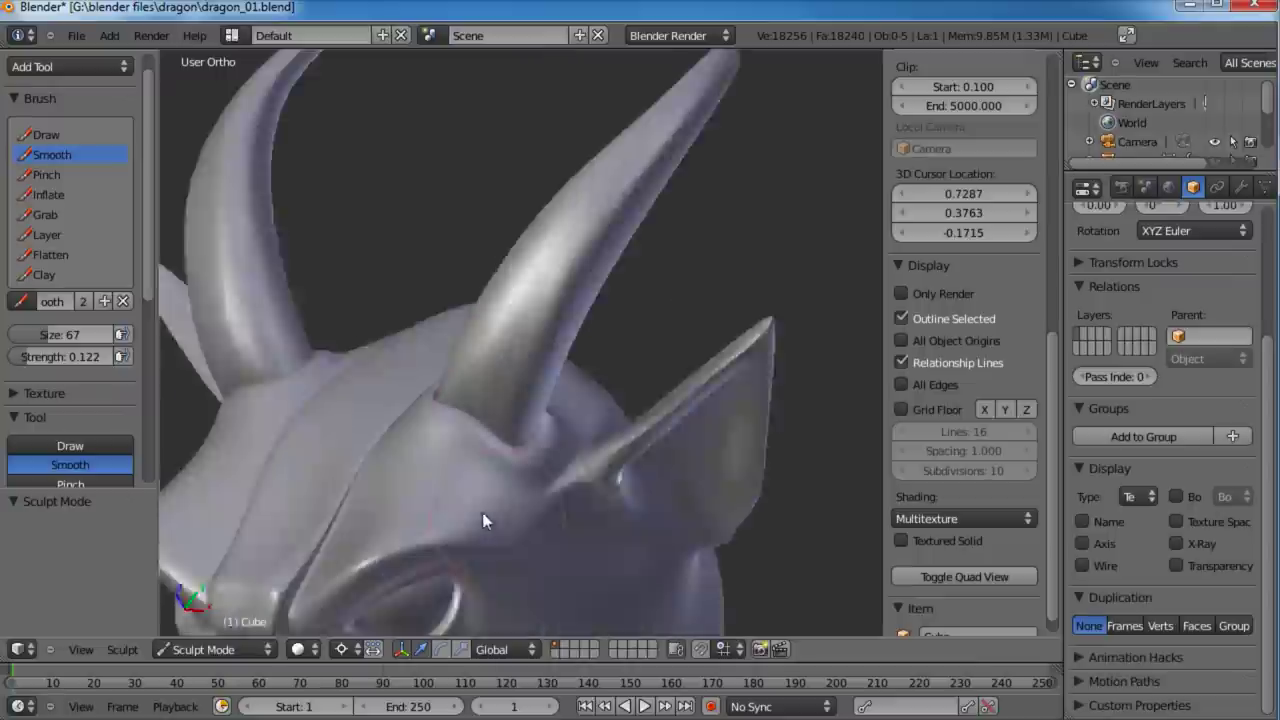
mouse_move(484, 516)
middle_down()
mouse_move(549, 391)
mouse_move(602, 489)
mouse_move(400, 392)
mouse_move(537, 445)
mouse_move(499, 359)
mouse_move(561, 398)
mouse_move(536, 286)
mouse_move(555, 345)
mouse_move(546, 316)
mouse_move(632, 341)
mouse_move(575, 301)
mouse_move(595, 435)
middle_up()
Step: Box-select the vertices on the snout side of the horn's base and move them about 0.039 forward and 0.015 up
key(Tab)
key(a)
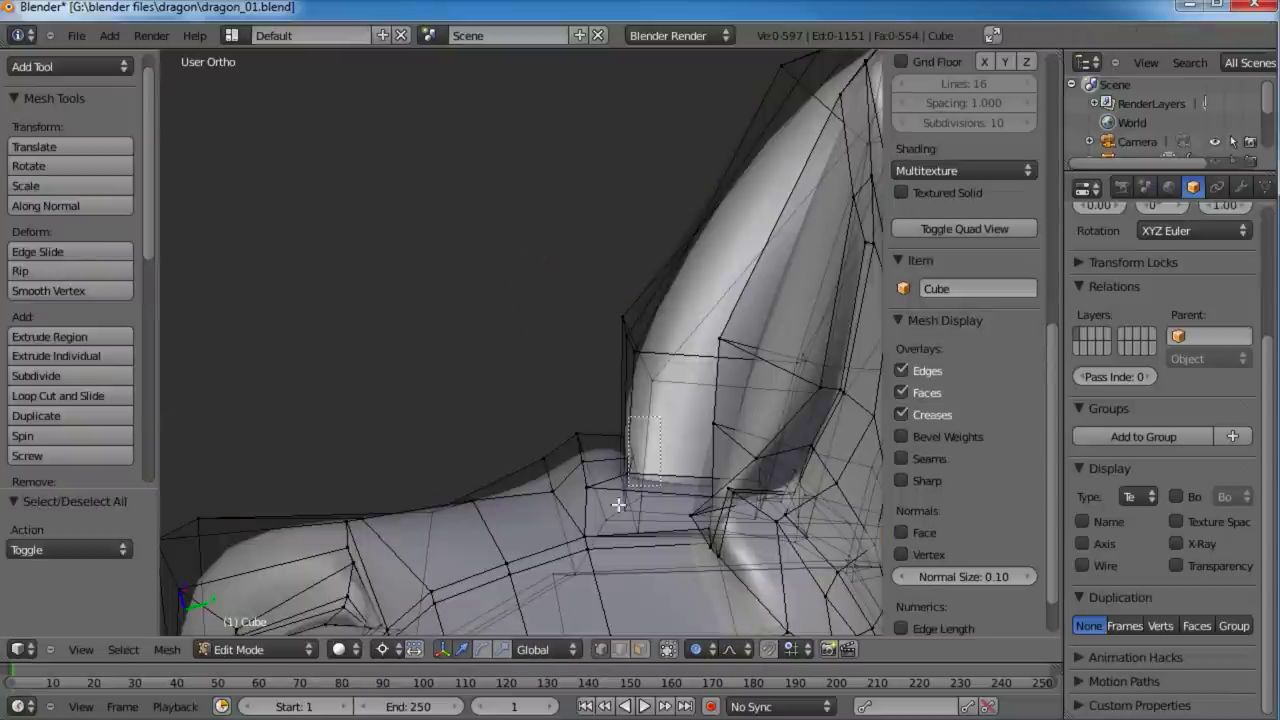
drag(619, 505, 612, 498)
key(g)
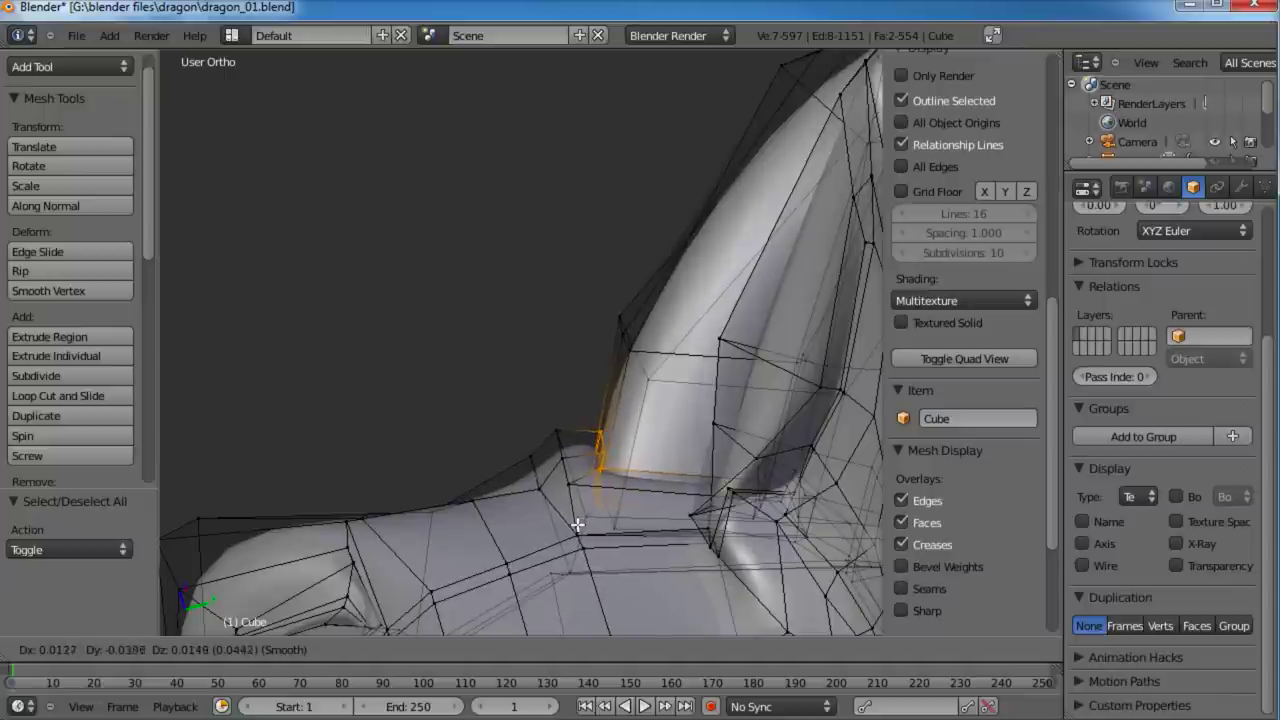
click(577, 524)
middle_drag(577, 524, 522, 340)
Step: Box-select the middle vertices at the front of the horn socket and move them -0.022 in X, -0.027 in Y and -0.028 in Z
key(a)
key(a)
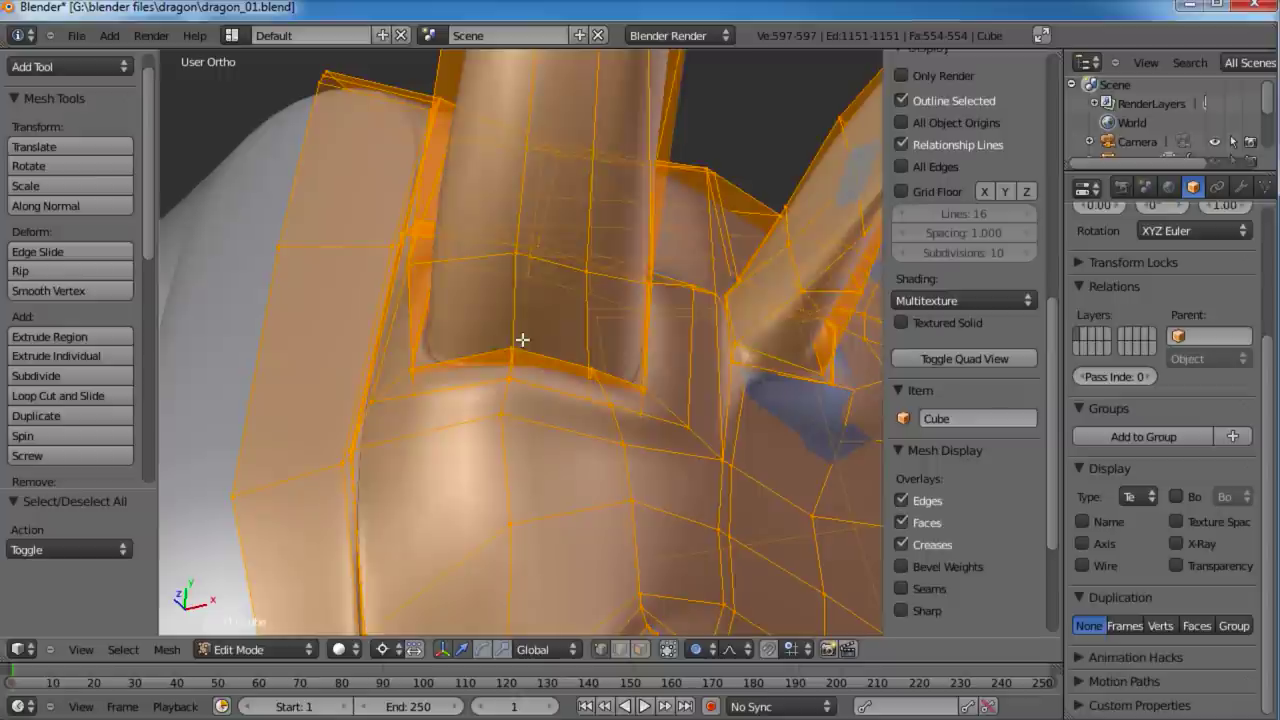
key(a)
key(b)
drag(526, 330, 493, 391)
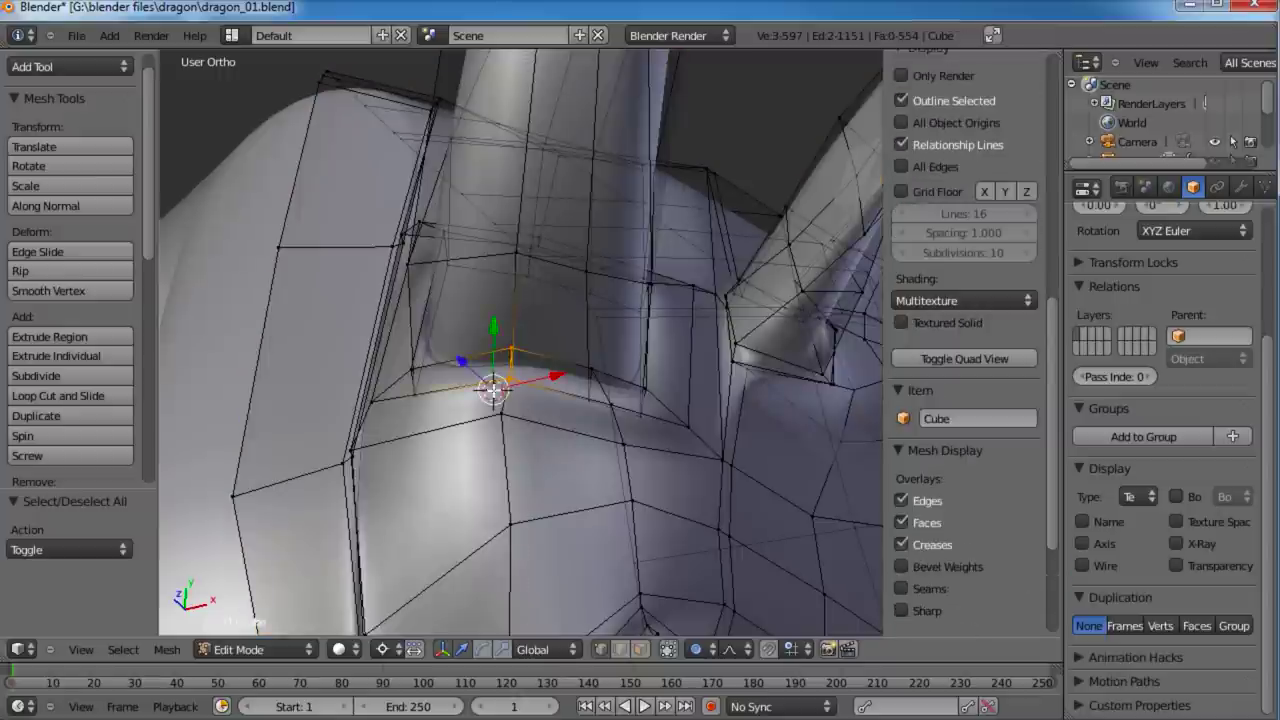
middle_drag(505, 415, 495, 387)
key(g)
click(494, 404)
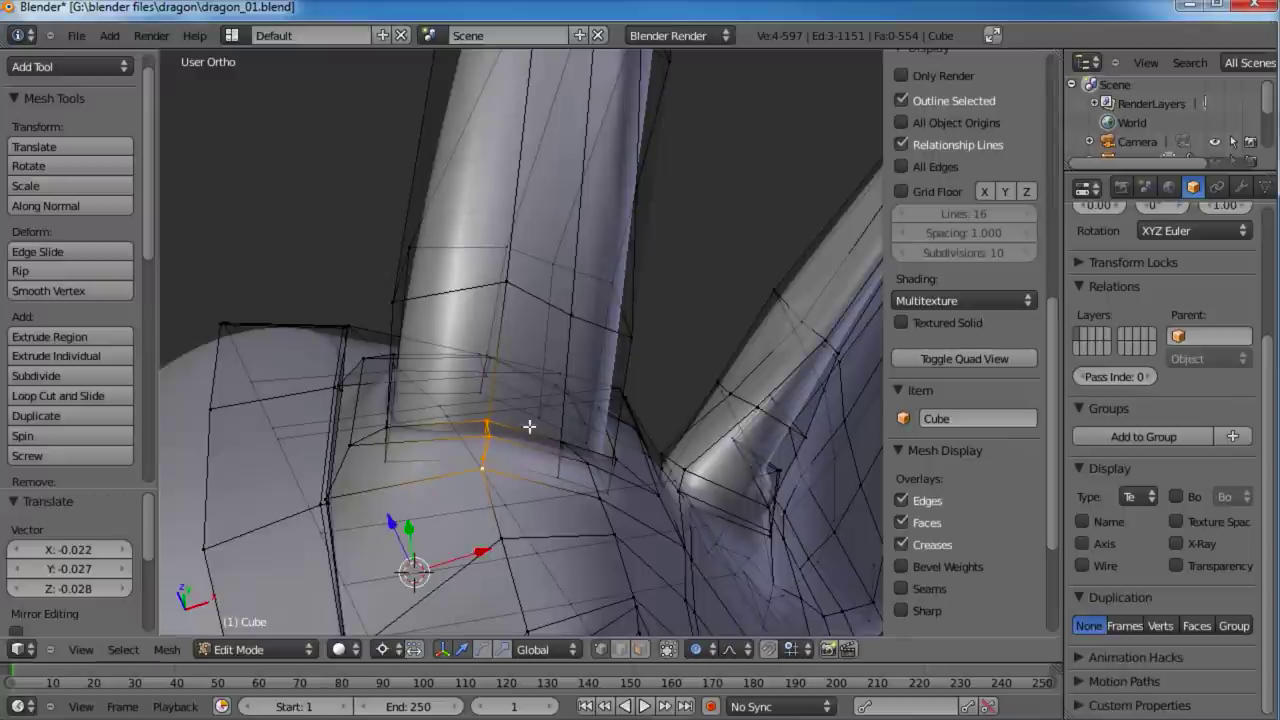
Step: Select the neighbouring socket-rim vertices on the ear side and move them 0.010 in X, 0.009 in Y and 0.009 in Z
right_click(558, 448)
shift+right_click(562, 474)
key(shift+g)
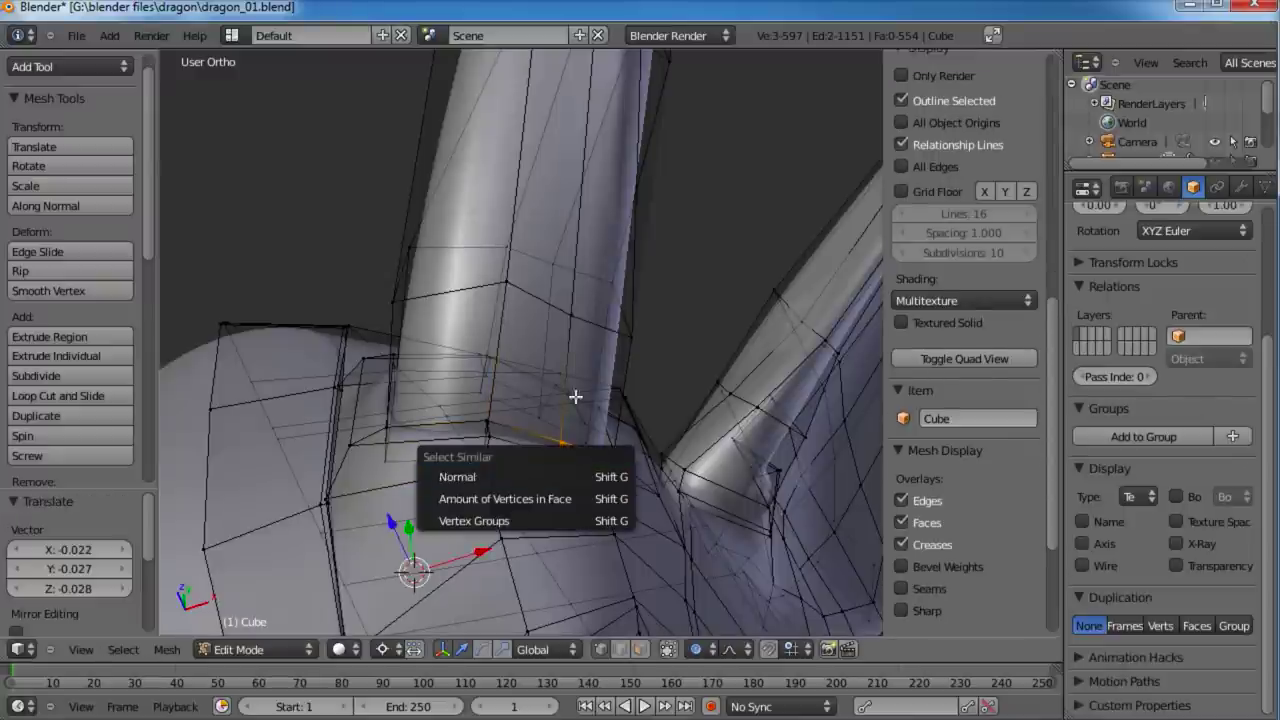
key(Escape)
key(g)
click(617, 436)
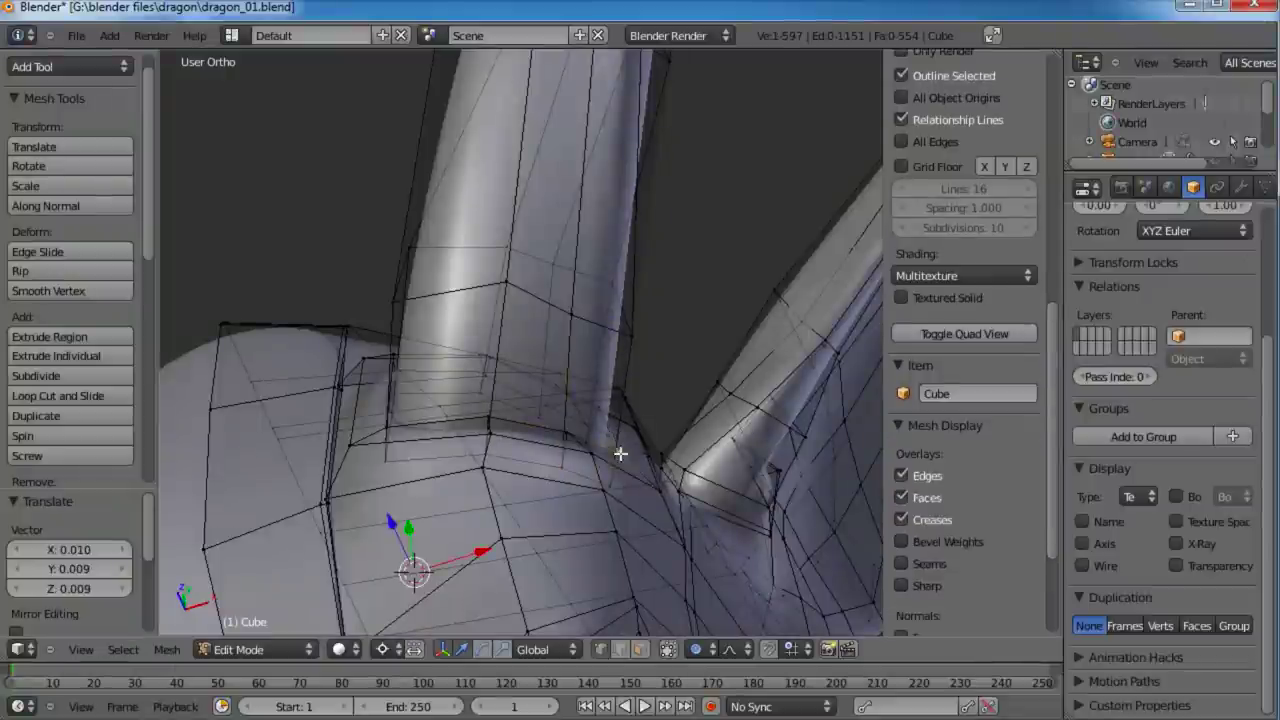
Step: Select the two vertices at the socket's ear-side corner and move them 0.009 in X, 0.016 in Y and 0.016 in Z
right_click(616, 450)
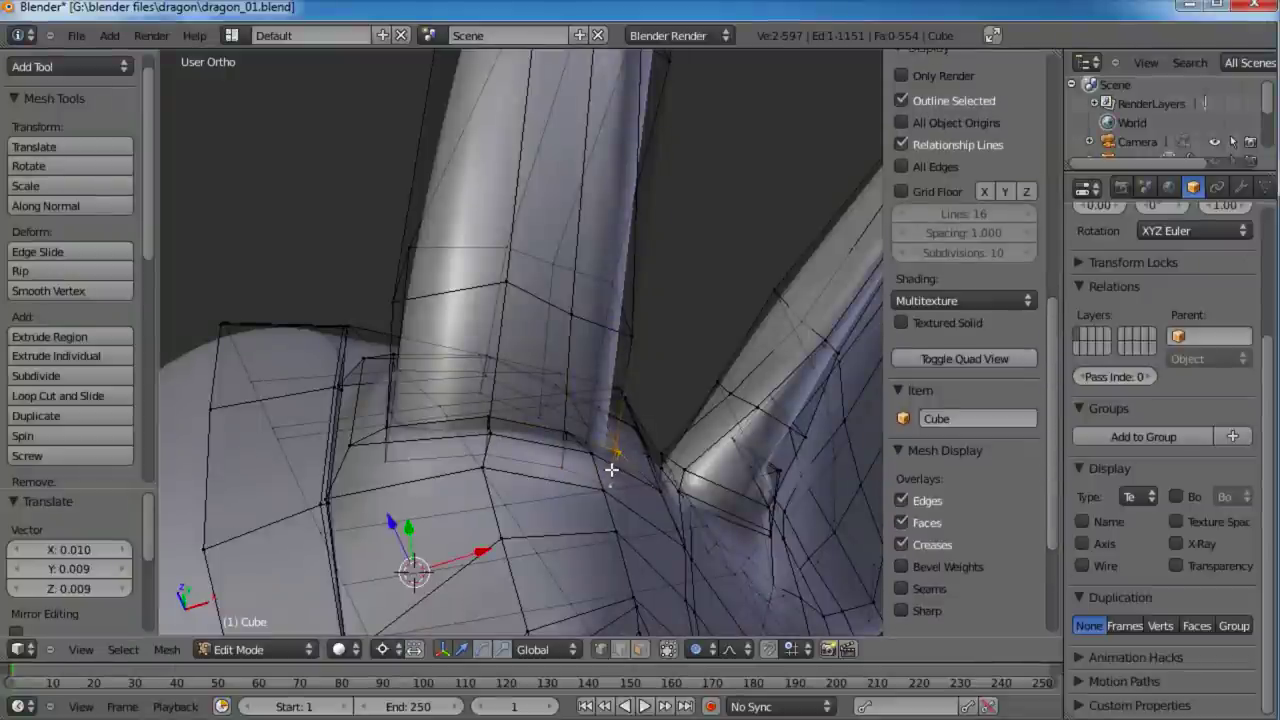
key(shift+g)
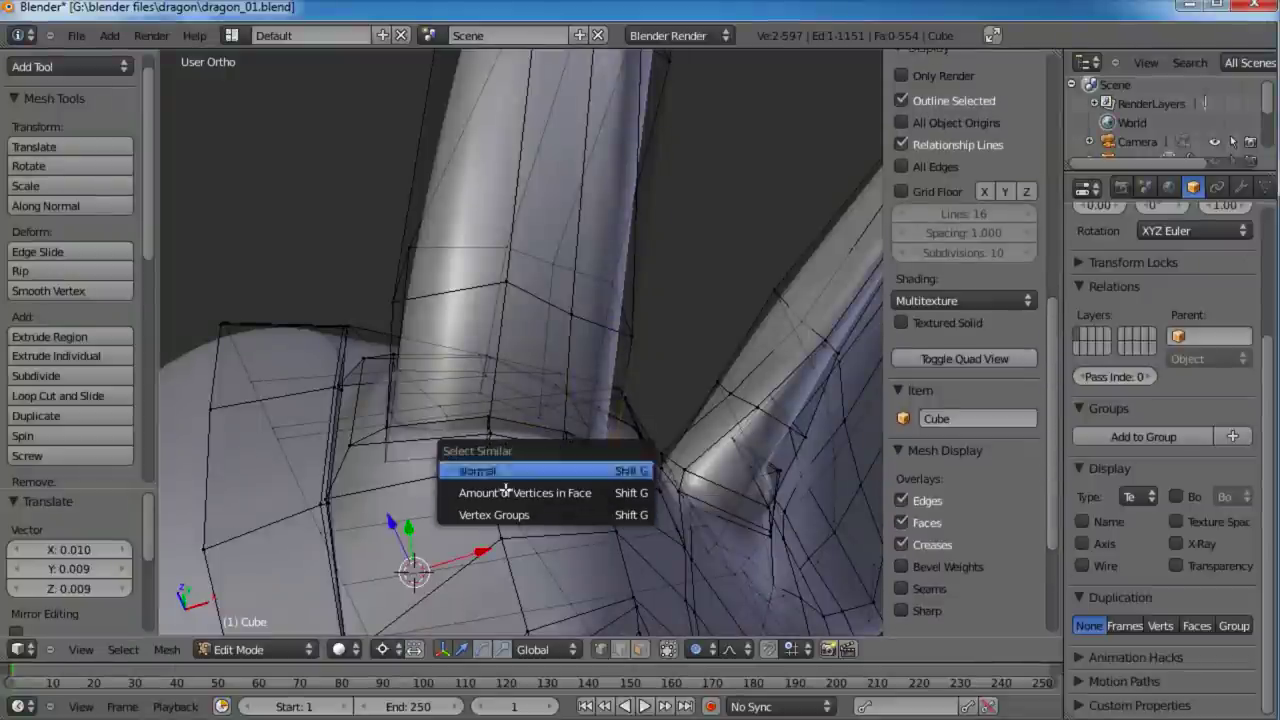
middle_drag(621, 382, 691, 416)
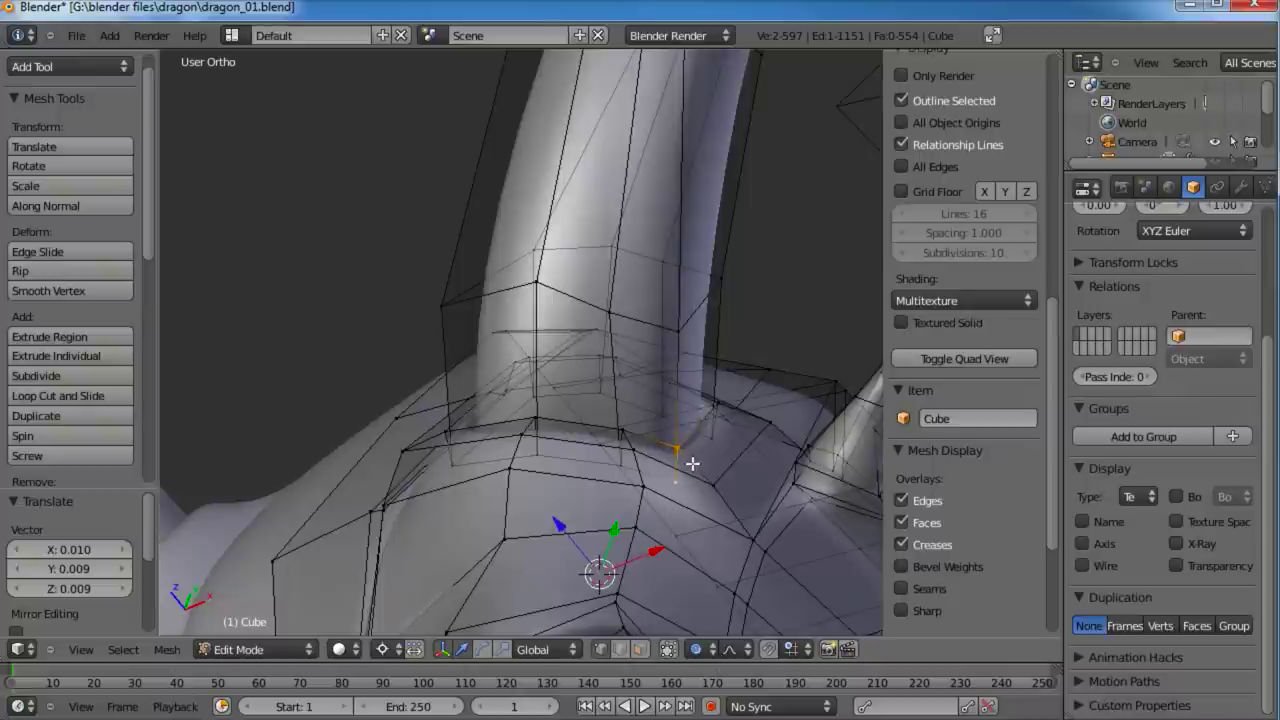
key(g)
click(700, 441)
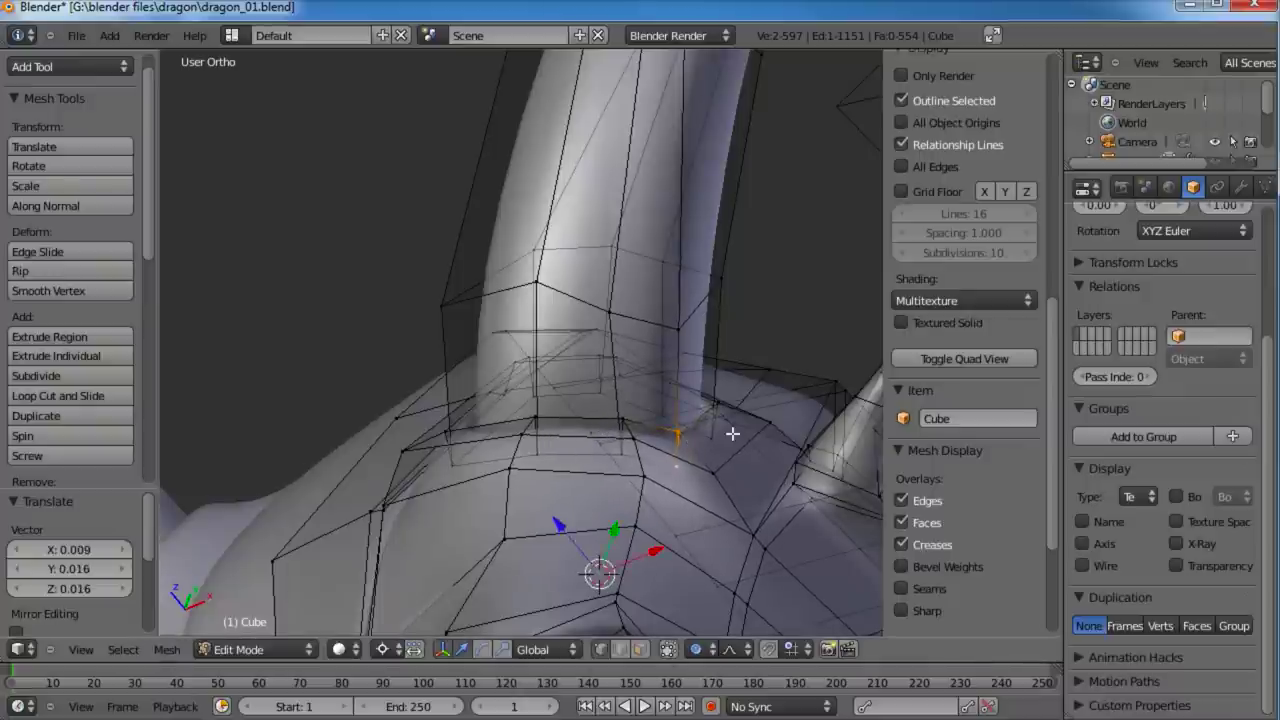
Step: Extend the selection with another vertex on the front rim of the horn socket and reposition the selected vertices
middle_drag(734, 434, 557, 500)
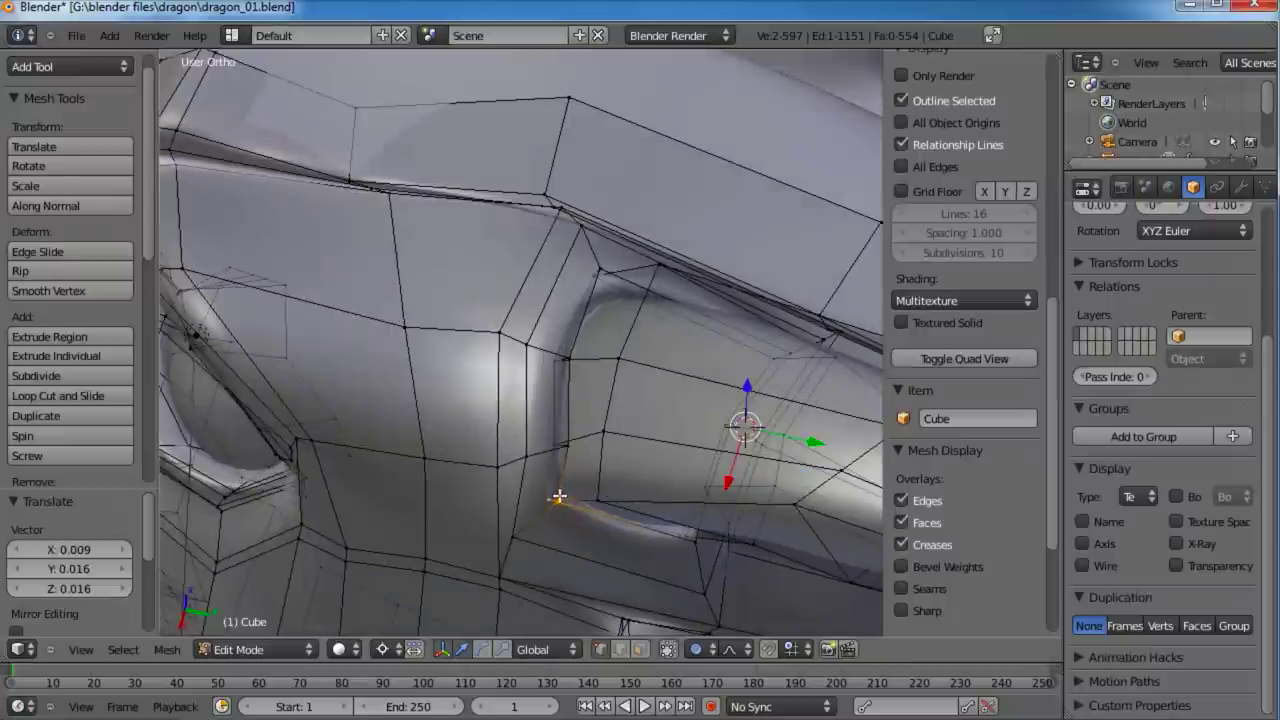
shift+right_click(528, 453)
key(g)
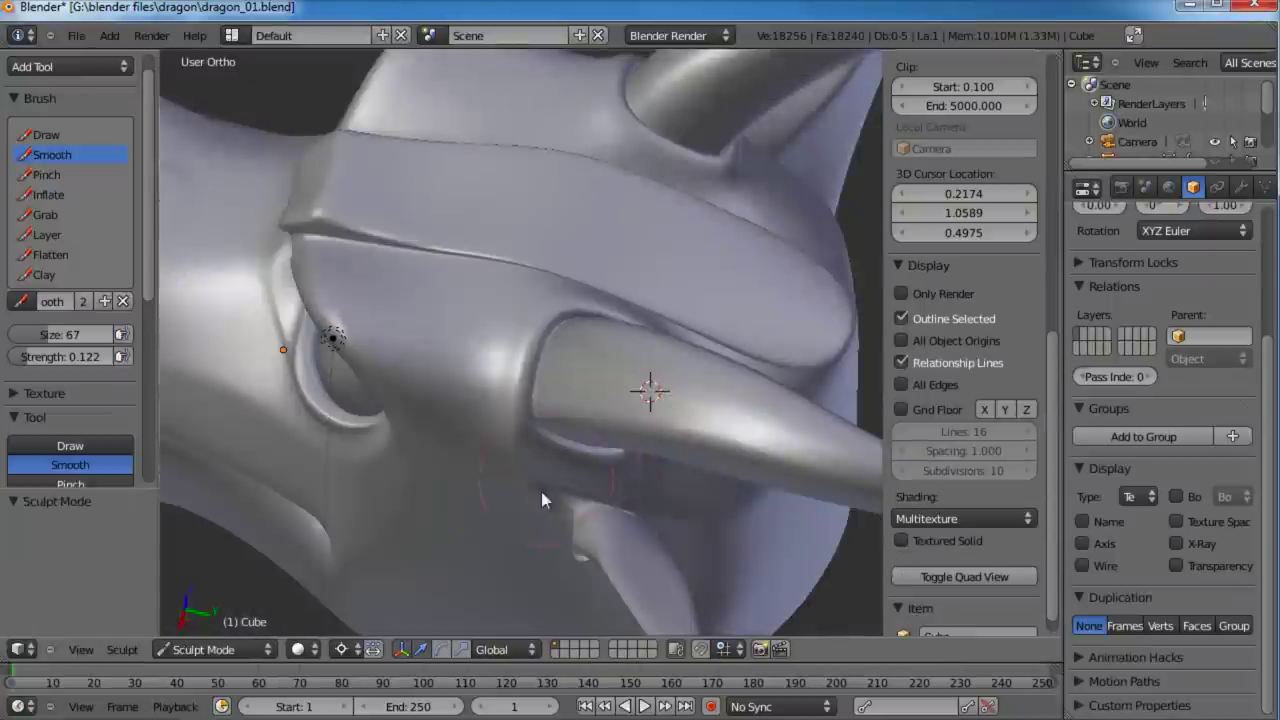
Step: Smooth the surface along the horn's shaft with the Smooth brush
mouse_move(541, 492)
middle_down()
mouse_move(610, 514)
mouse_move(656, 449)
mouse_move(642, 425)
mouse_move(524, 411)
mouse_move(546, 330)
mouse_move(550, 476)
mouse_move(480, 477)
mouse_move(480, 400)
mouse_move(498, 490)
middle_up()
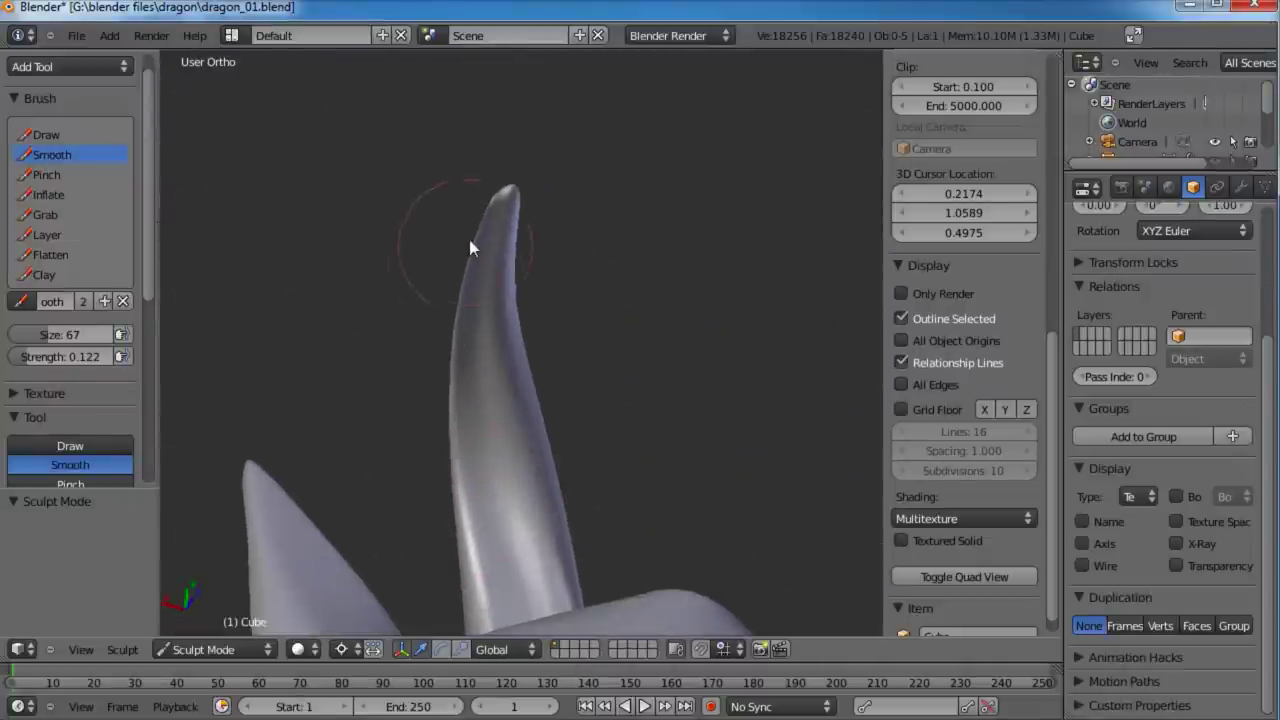
mouse_move(475, 272)
mouse_down()
mouse_move(486, 225)
mouse_move(468, 343)
mouse_up()
mouse_move(478, 396)
mouse_down()
mouse_move(494, 531)
mouse_move(505, 267)
mouse_up()
middle_drag(555, 197, 534, 410)
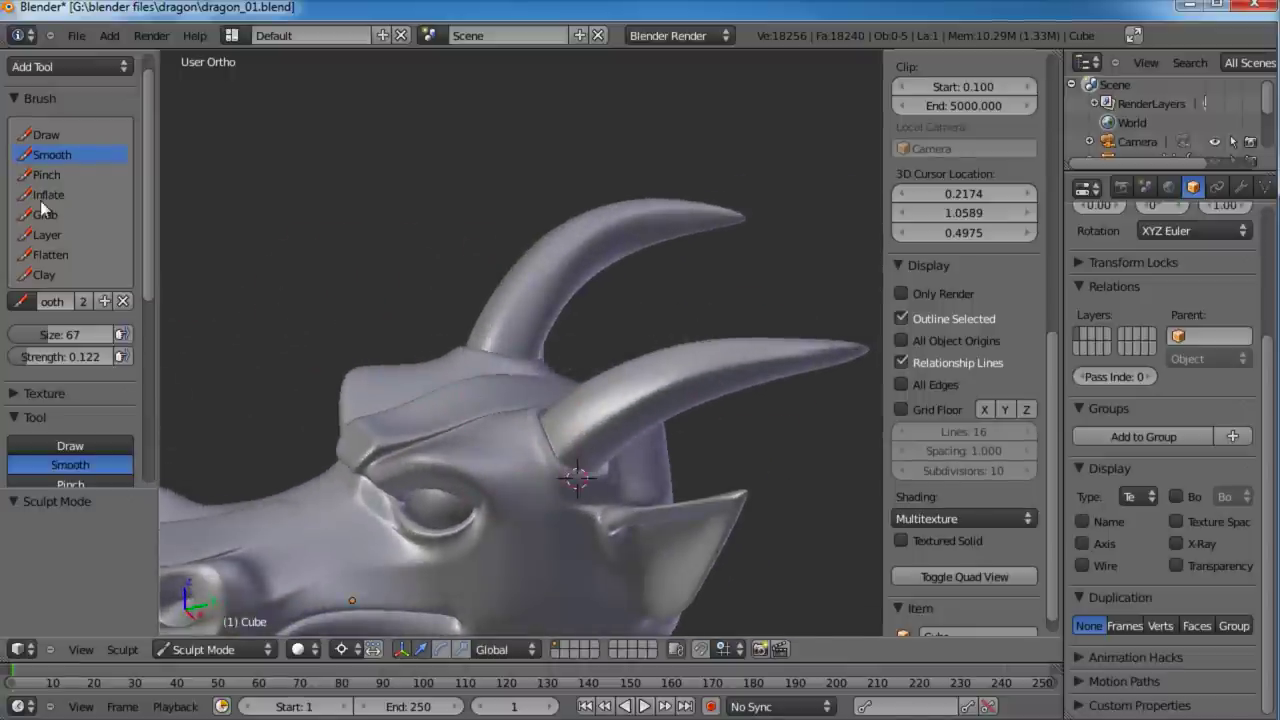
Step: Sharpen the horns with the Pinch brush and save the file over the existing one
click(45, 175)
mouse_move(358, 326)
middle_down()
mouse_move(456, 349)
mouse_move(425, 458)
middle_up()
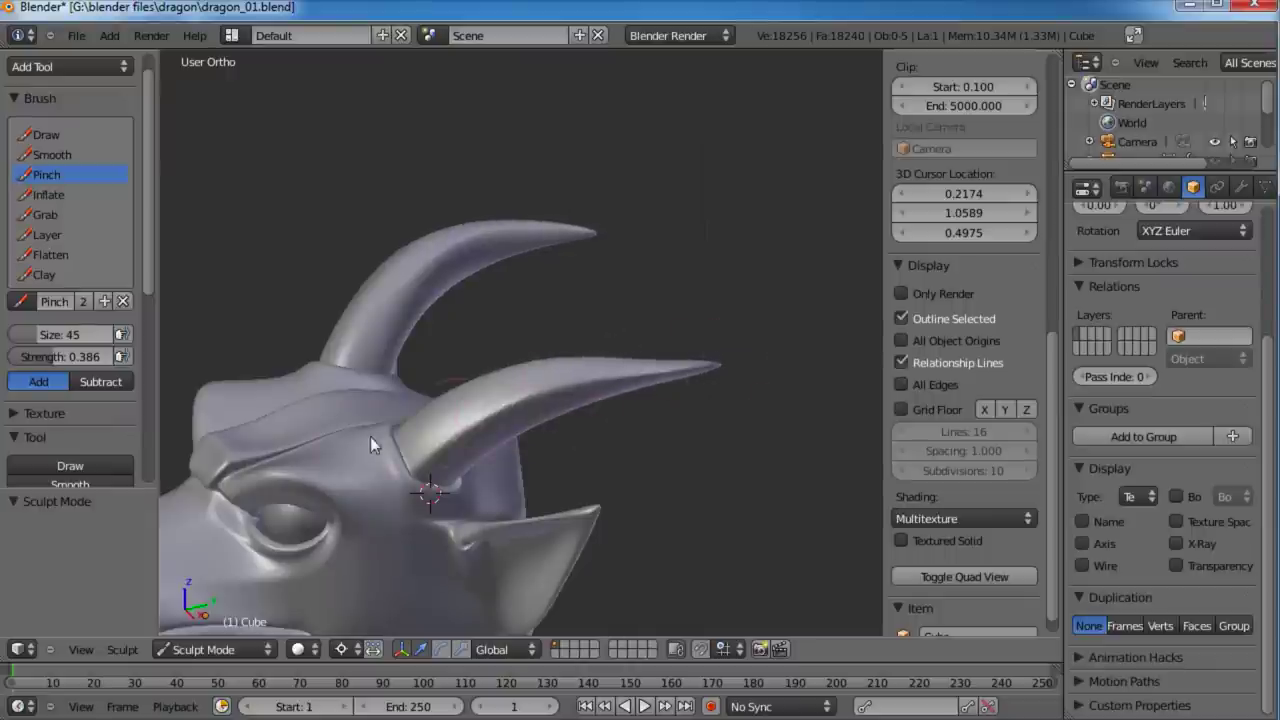
middle_drag(370, 440, 623, 462)
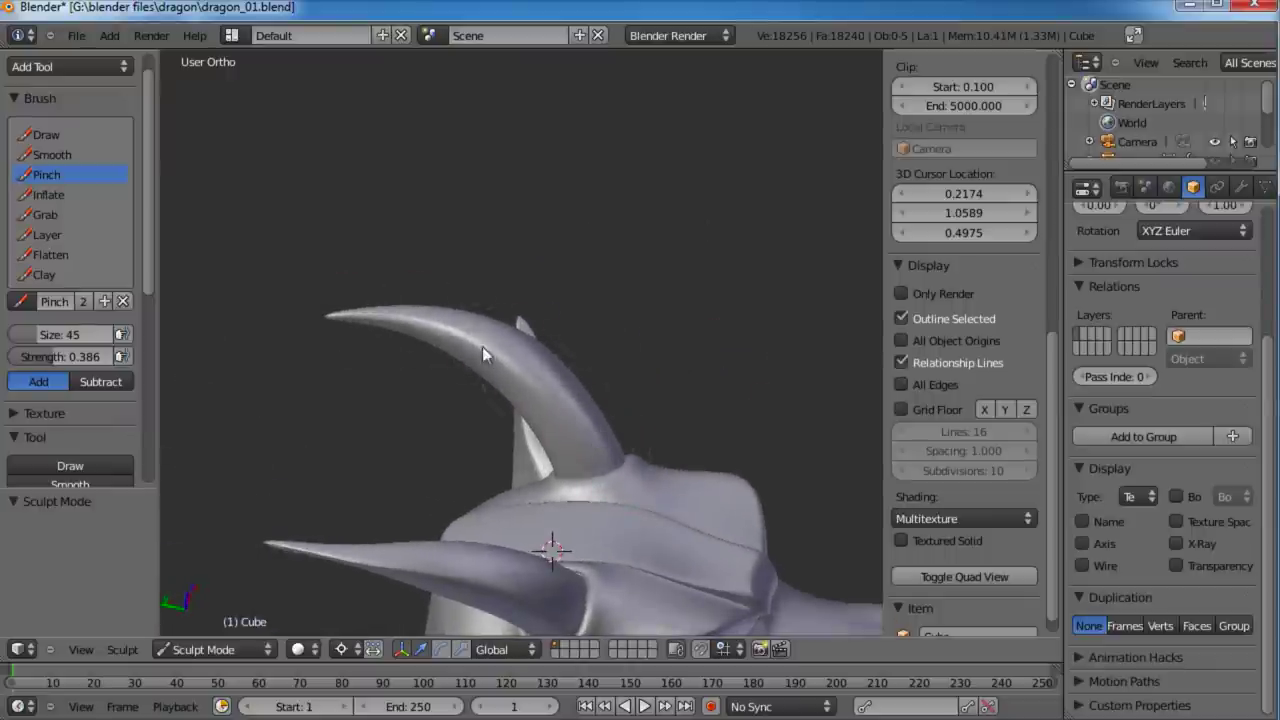
middle_drag(619, 463, 544, 485)
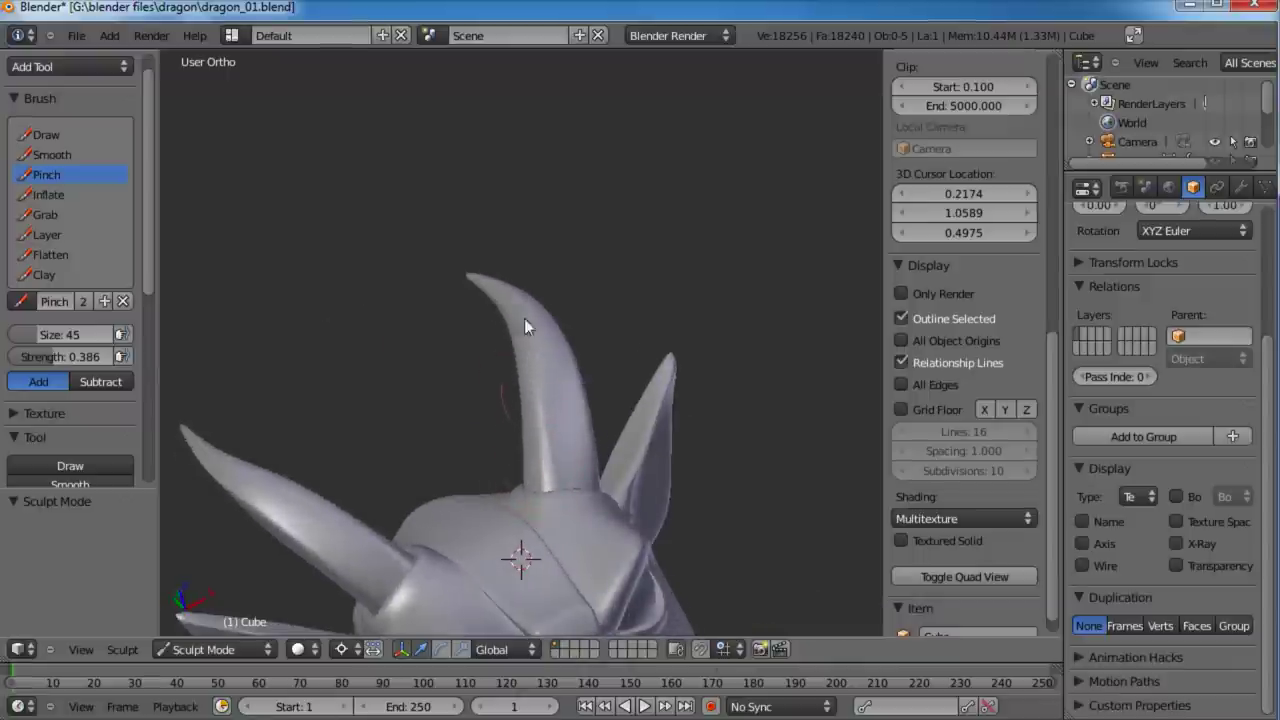
middle_drag(524, 320, 451, 434)
key(ctrl+s)
click(510, 444)
Step: In Edit Mode, set the pivot point to Individual Origins and raise the centre-line vertex on the forehead slightly along Z
scroll(508, 442, up, 6)
mouse_move(325, 372)
middle_down()
mouse_move(374, 526)
mouse_move(646, 449)
mouse_move(566, 491)
middle_up()
key(Tab)
right_click(306, 353)
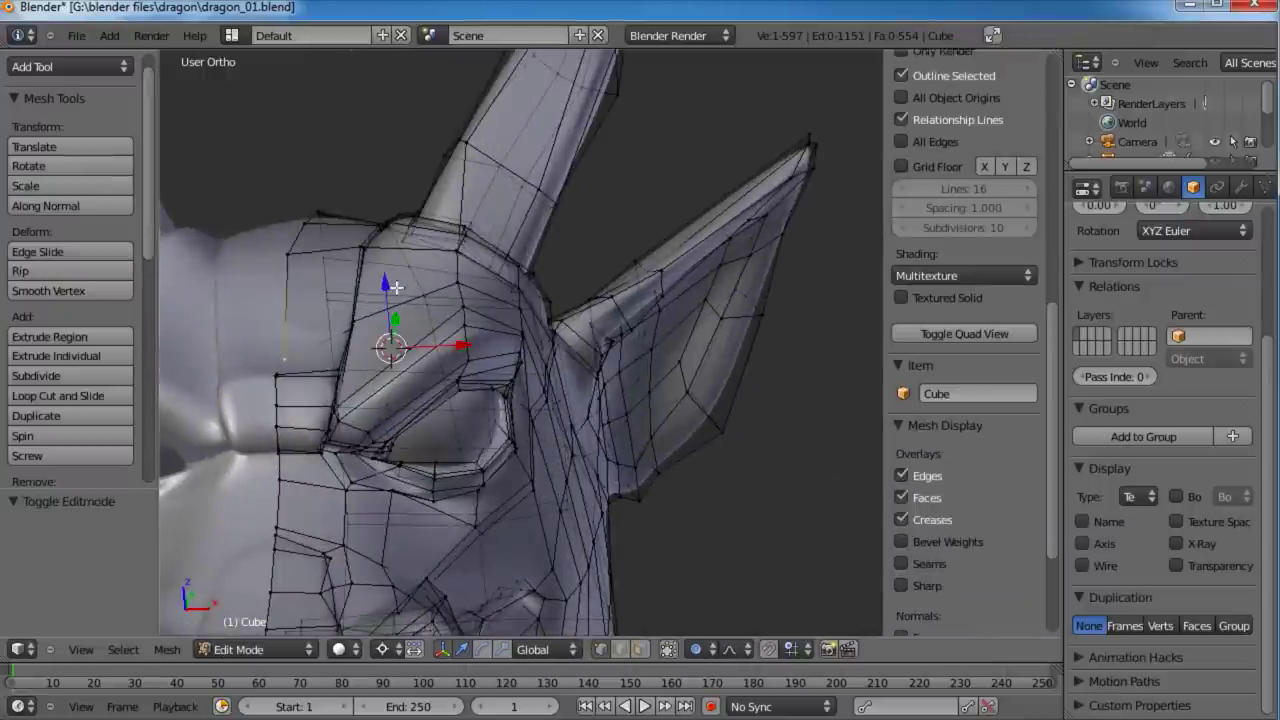
click(384, 649)
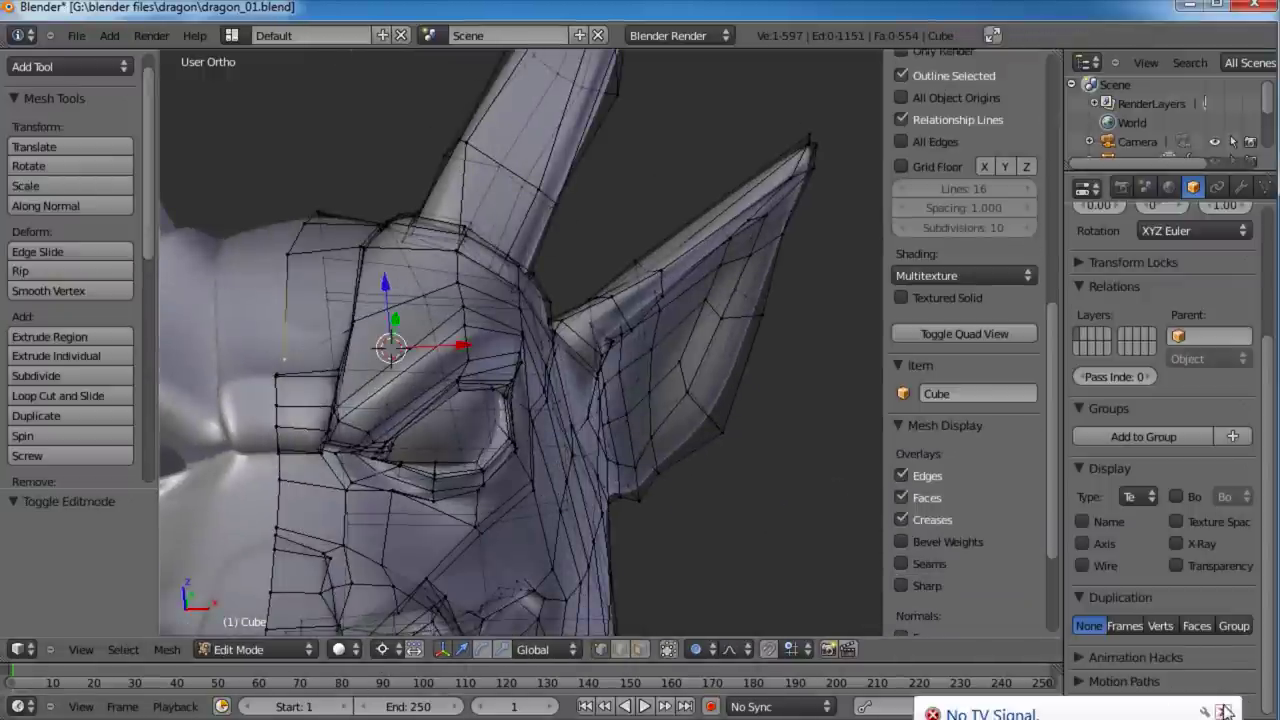
click(1224, 711)
click(384, 649)
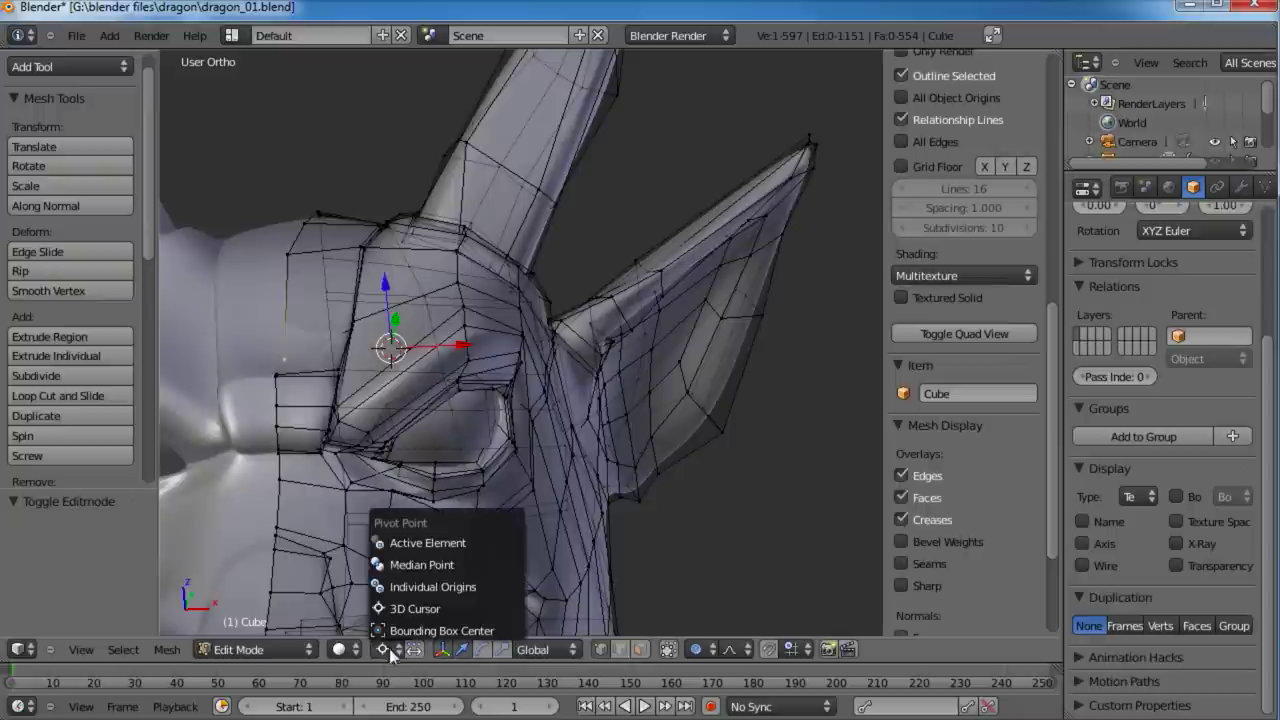
click(384, 649)
click(412, 587)
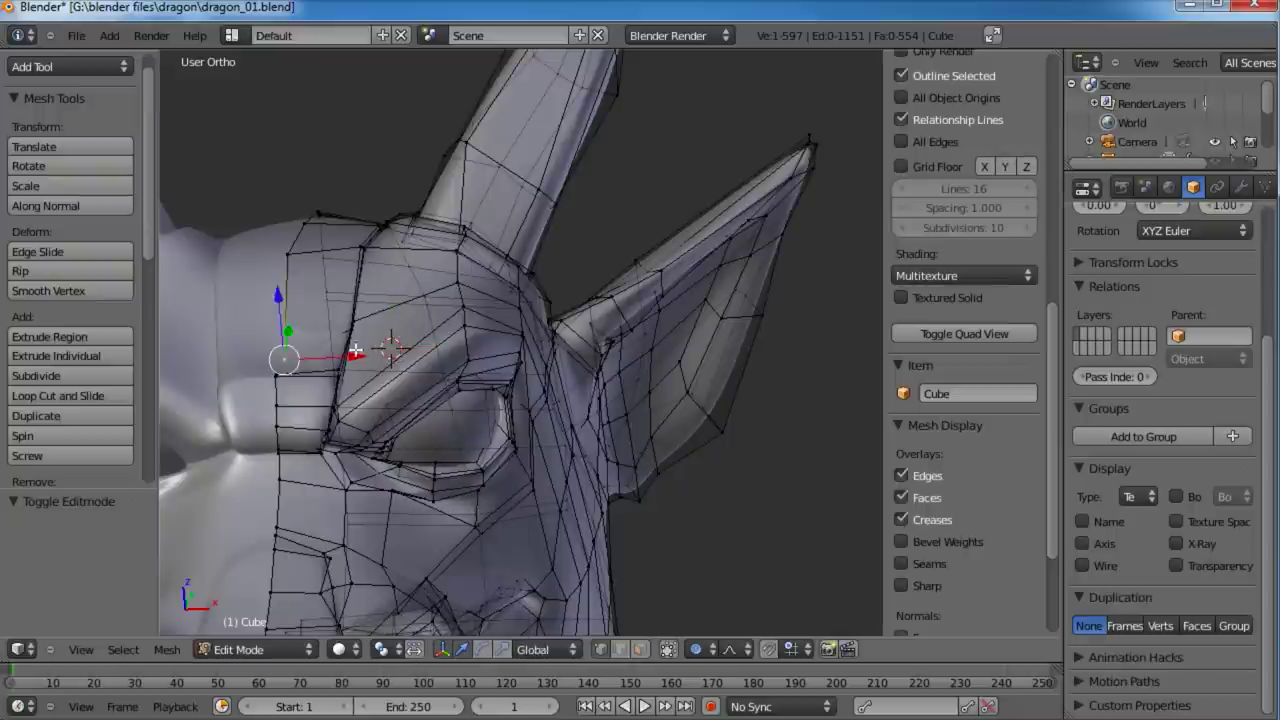
drag(277, 296, 273, 282)
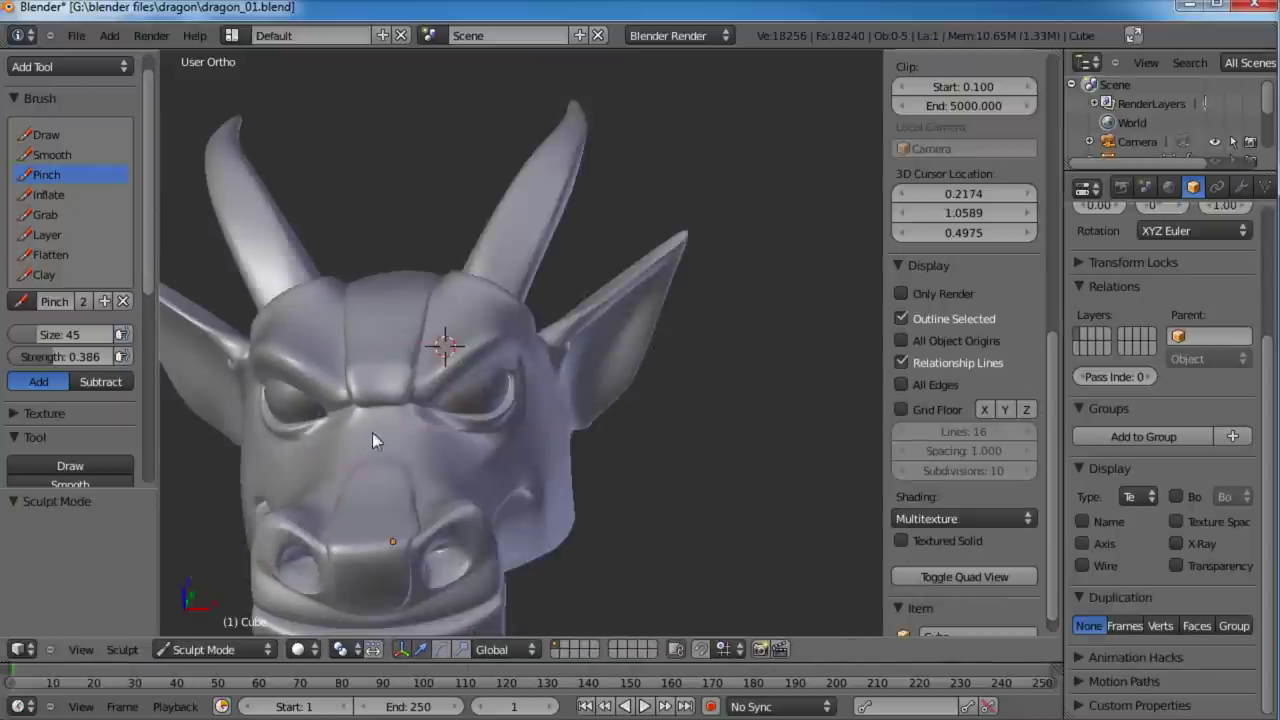
Step: Return to Sculpt Mode and save the file over the existing one
mouse_move(372, 432)
middle_down()
mouse_move(554, 417)
mouse_move(628, 510)
mouse_move(418, 522)
mouse_move(312, 447)
mouse_move(445, 432)
mouse_move(474, 367)
mouse_move(537, 350)
mouse_move(645, 368)
mouse_move(533, 268)
mouse_move(511, 281)
mouse_move(530, 392)
mouse_move(427, 393)
mouse_move(542, 345)
mouse_move(541, 412)
mouse_move(581, 465)
mouse_move(558, 400)
middle_up()
key(ctrl+s)
click(545, 347)
Step: Smooth the crease beneath the eye with the Smooth brush and save the file
scroll(602, 403, up, 2)
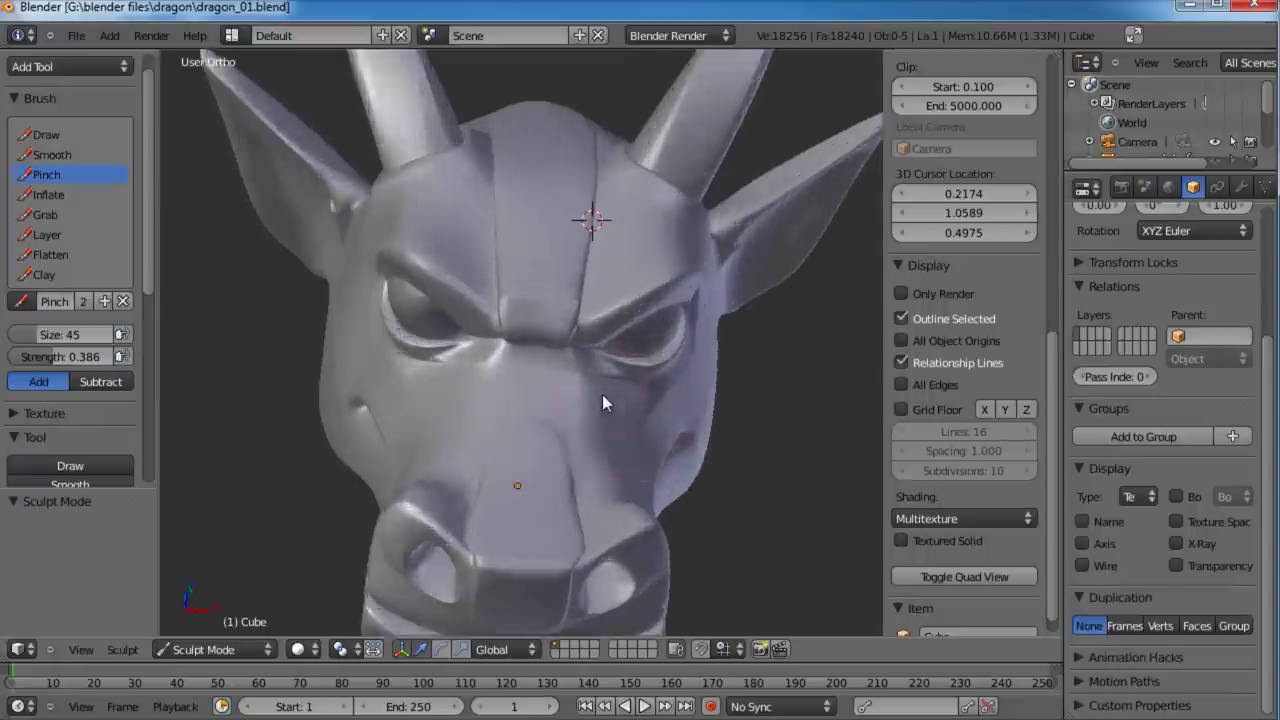
scroll(602, 403, up, 3)
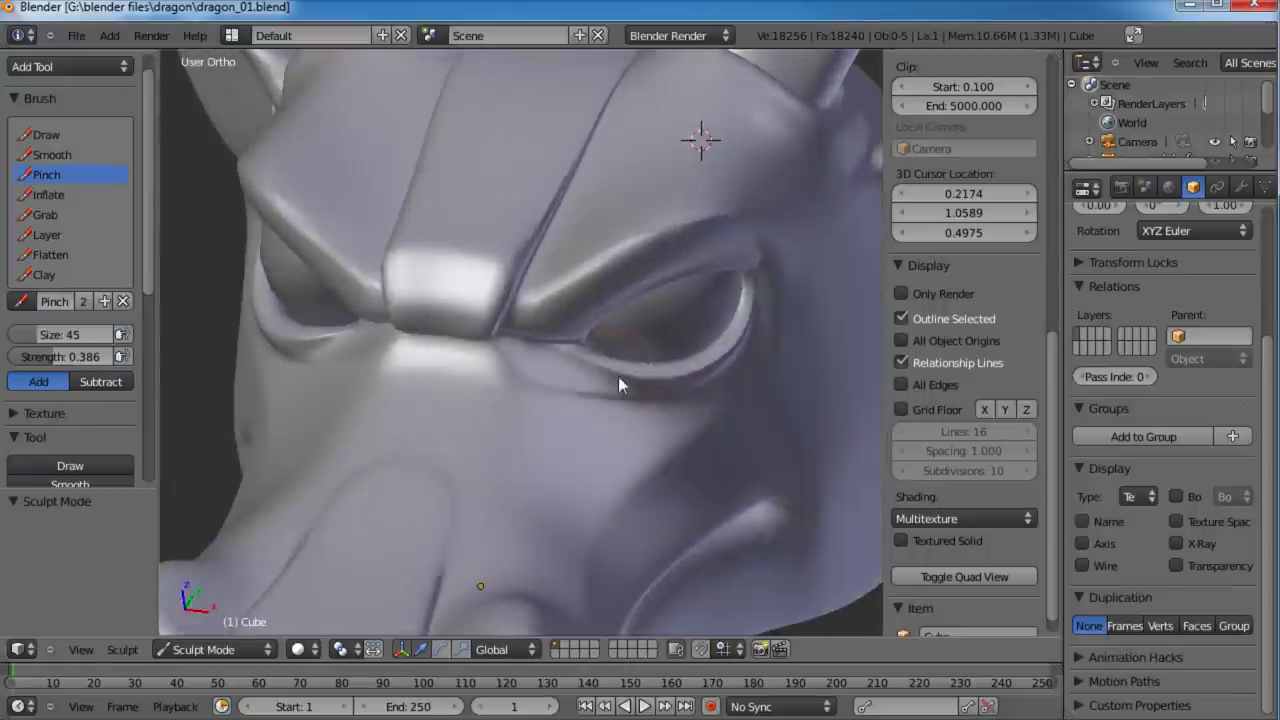
click(49, 154)
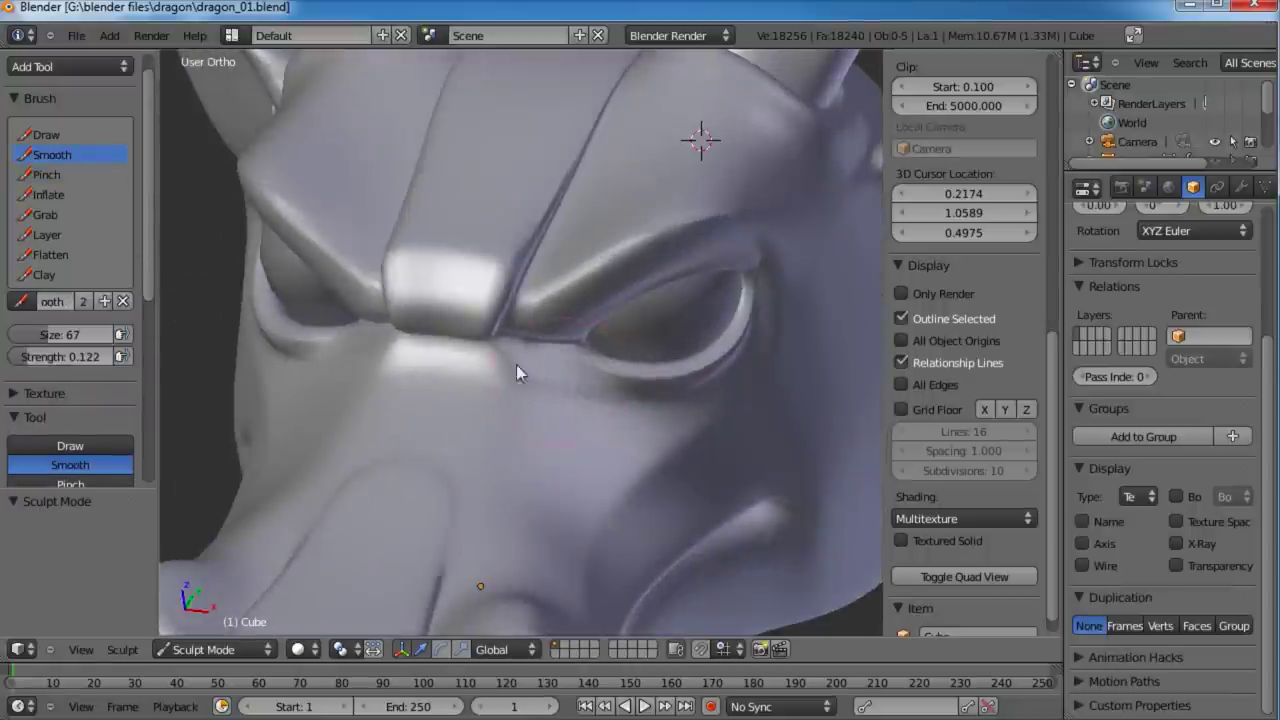
mouse_move(524, 375)
mouse_down()
mouse_move(679, 401)
mouse_move(708, 390)
mouse_up()
scroll(490, 358, down, 3)
mouse_move(490, 358)
middle_down()
mouse_move(582, 336)
mouse_move(565, 304)
middle_up()
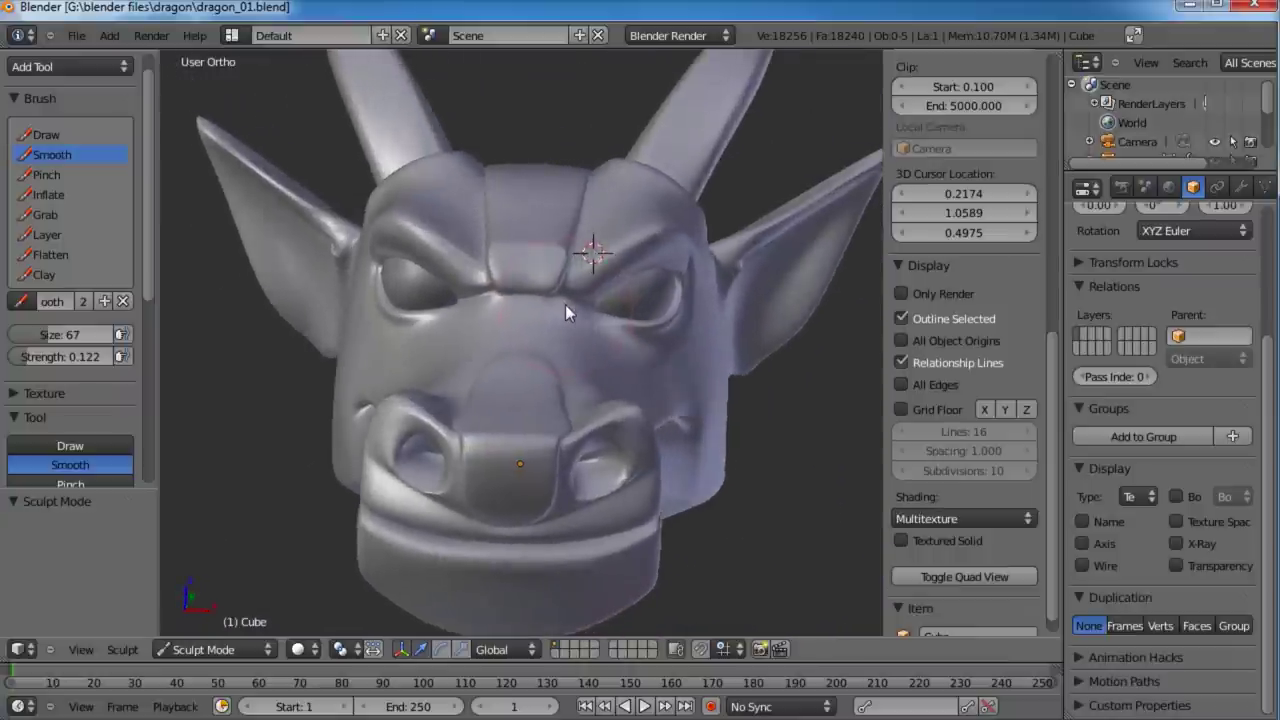
key(ctrl+s)
click(671, 427)
scroll(671, 427, down, 3)
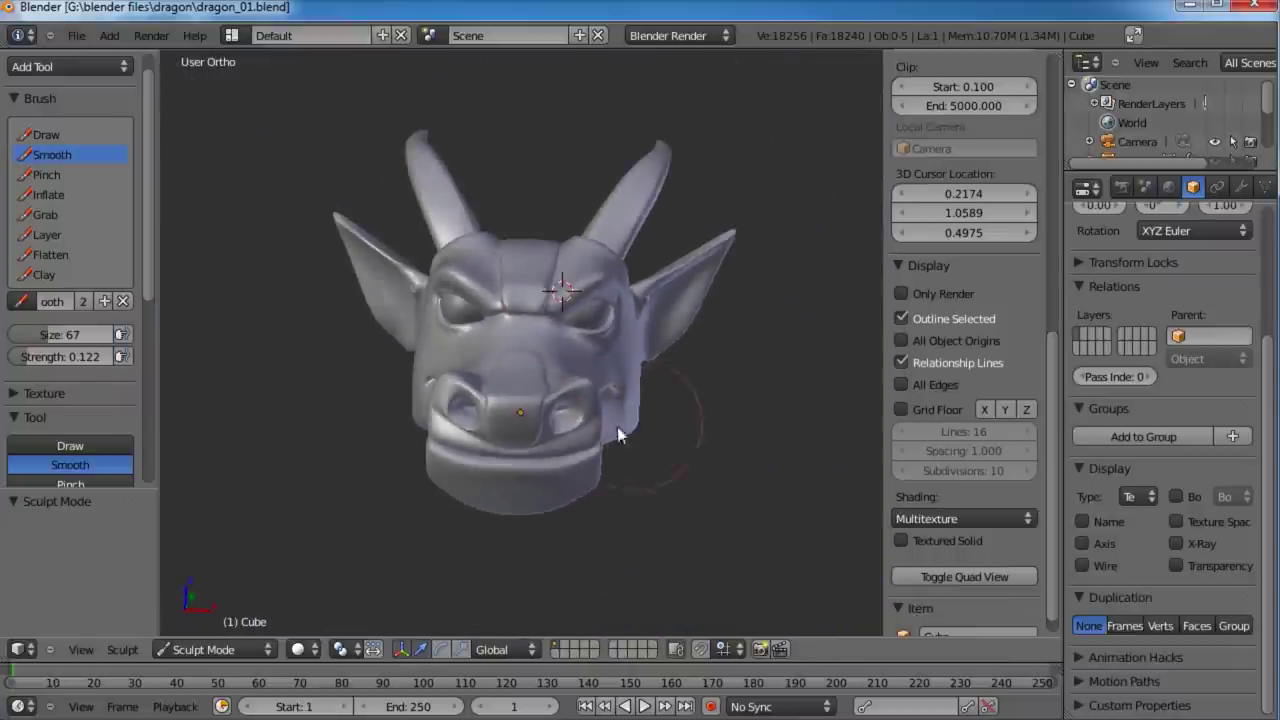
mouse_move(614, 434)
middle_down()
mouse_move(805, 450)
mouse_move(668, 361)
mouse_move(521, 408)
mouse_move(575, 499)
mouse_move(688, 497)
mouse_move(677, 411)
mouse_move(622, 366)
middle_up()
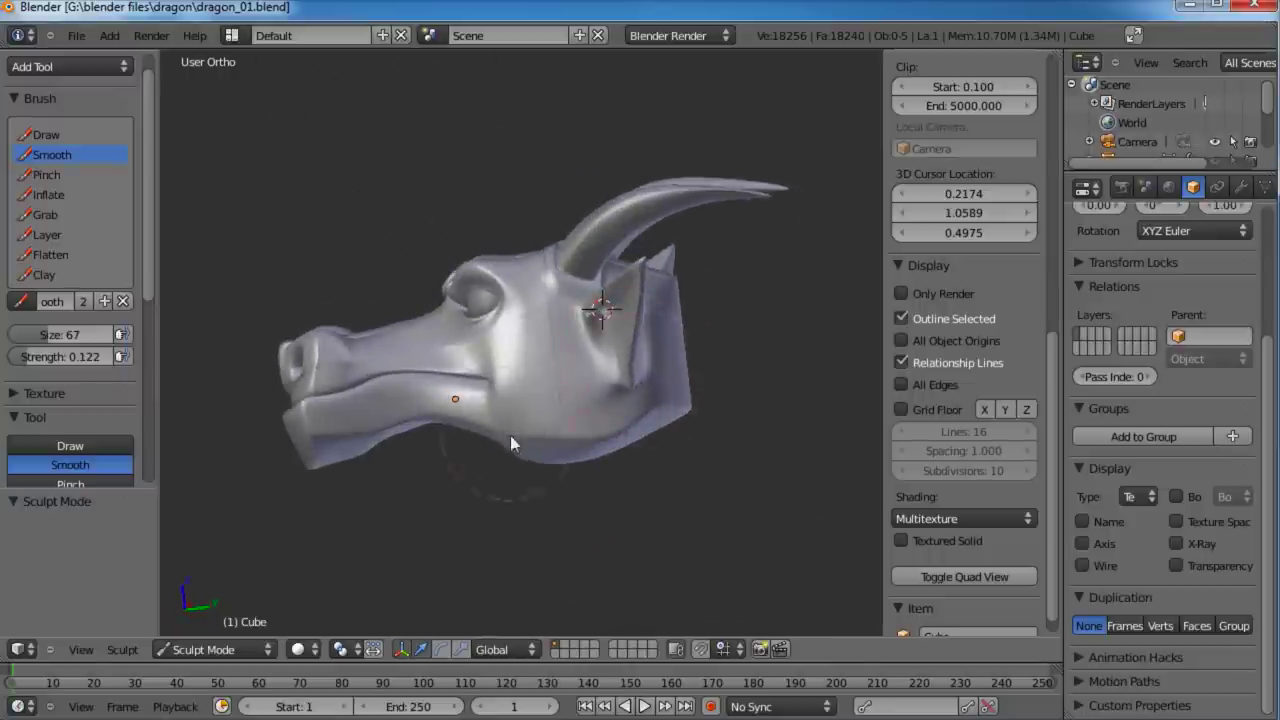
mouse_move(511, 437)
middle_down()
mouse_move(646, 448)
mouse_move(580, 410)
mouse_move(651, 378)
mouse_move(592, 380)
mouse_move(543, 427)
mouse_move(504, 410)
middle_up()
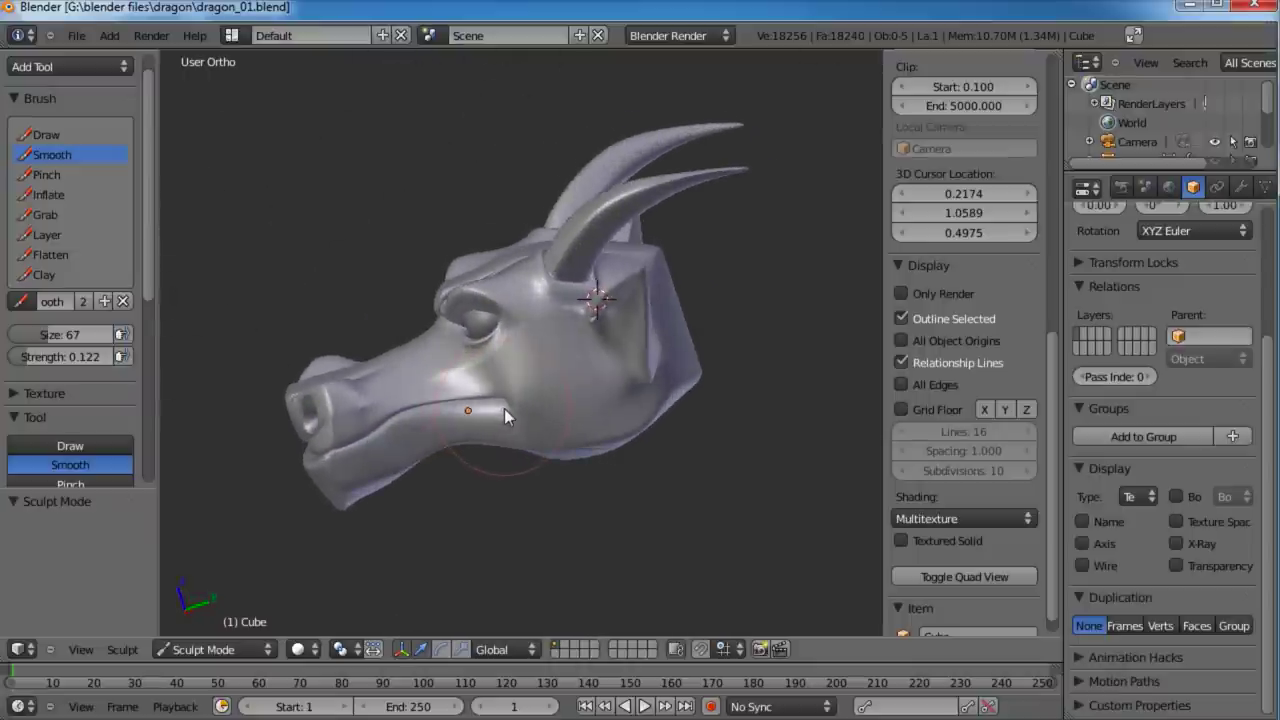
key(KP_3)
shift+middle_drag(609, 393, 591, 395)
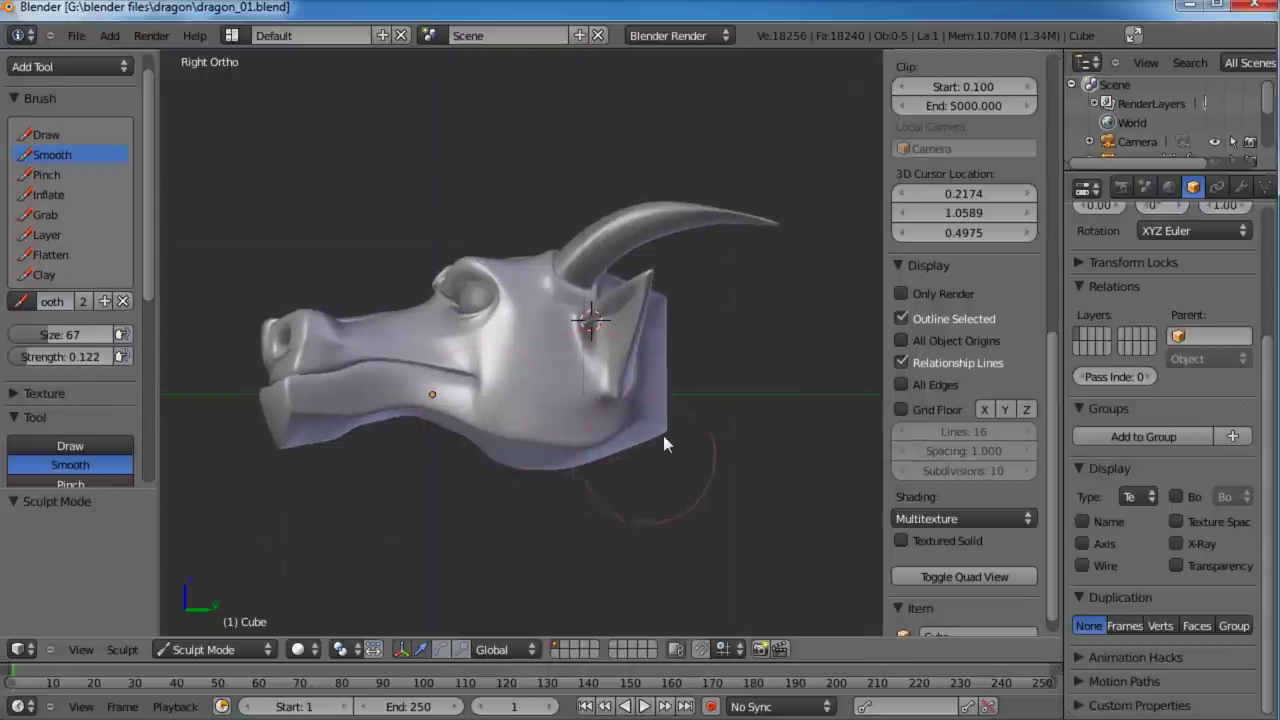
shift+middle_drag(666, 437, 643, 420)
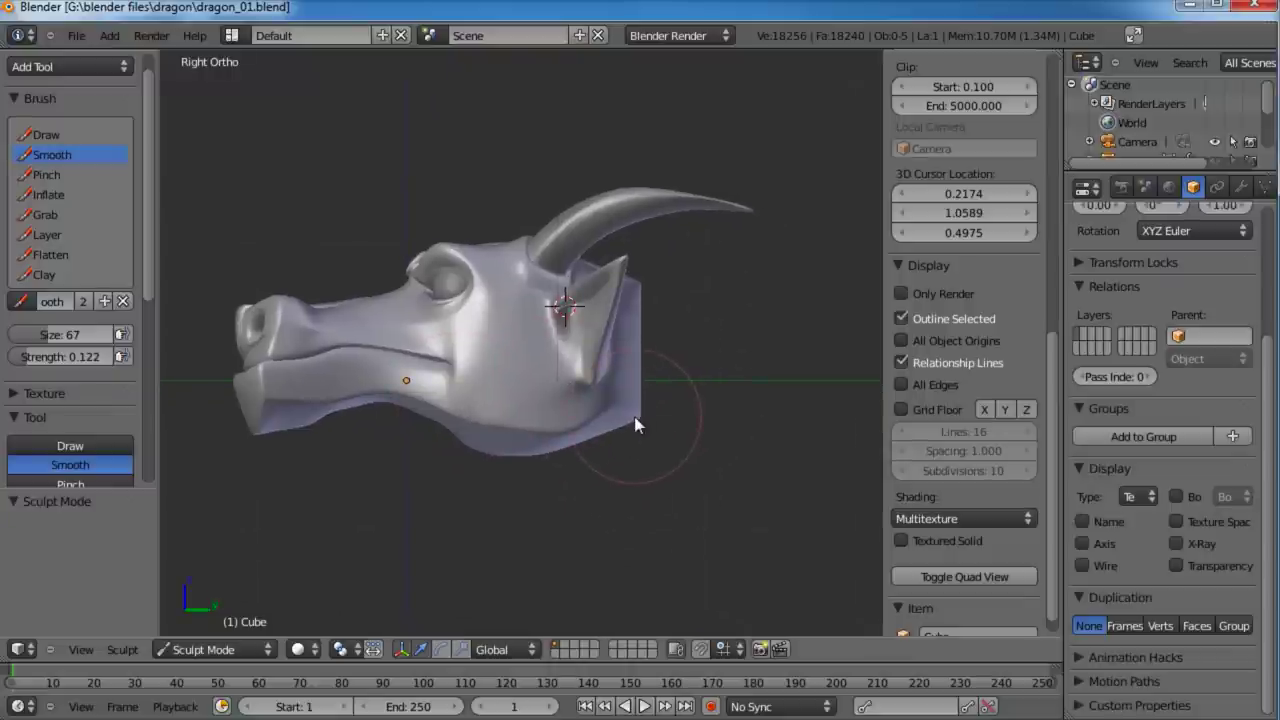
Step: In Edit Mode, switch to face selection and select the 18 faces forming the back end of the head
key(Tab)
mouse_move(666, 394)
middle_down()
mouse_move(623, 366)
mouse_move(652, 333)
mouse_move(586, 326)
mouse_move(584, 338)
middle_up()
scroll(584, 338, up, 2)
click(639, 649)
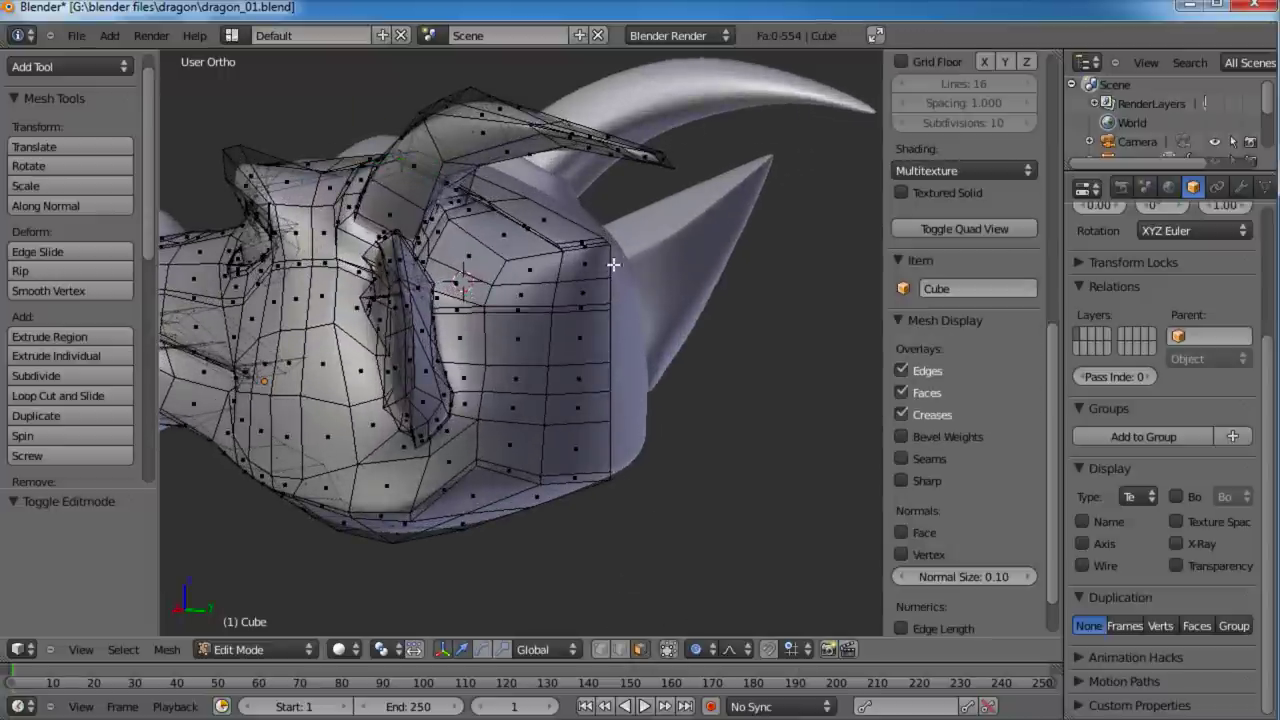
drag(566, 369, 565, 369)
key(b)
drag(566, 282, 520, 341)
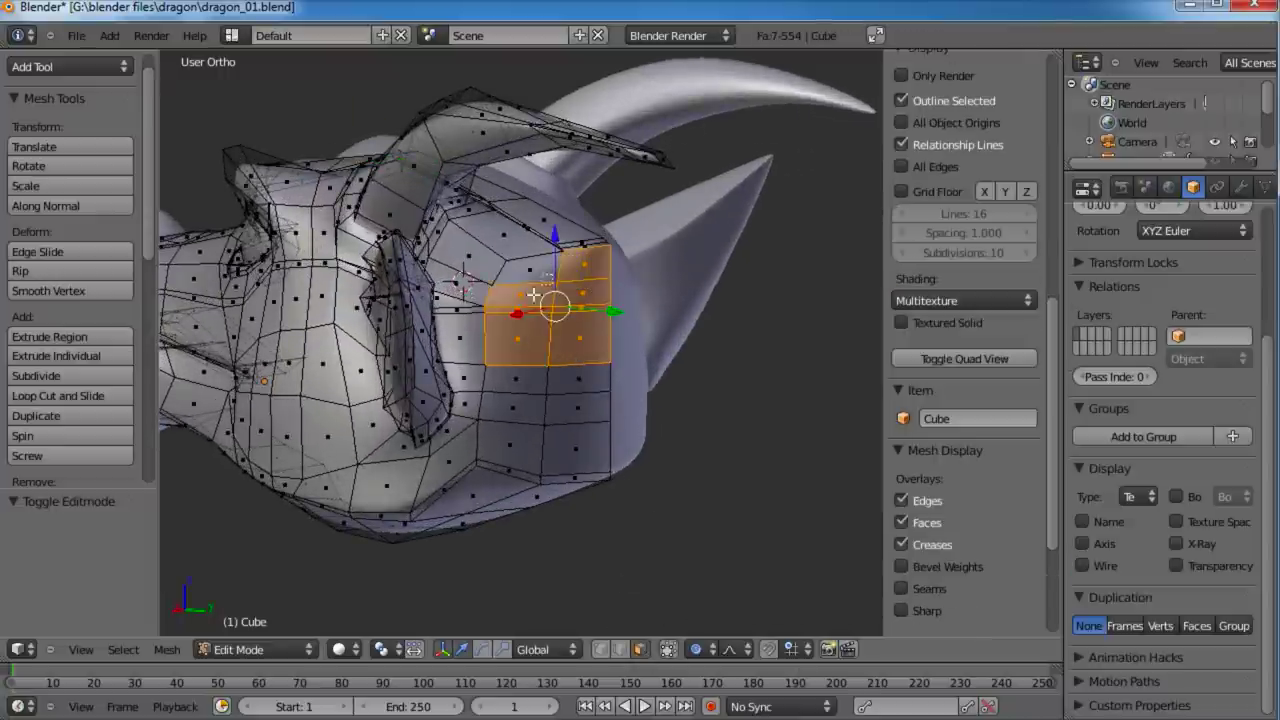
drag(493, 474, 493, 474)
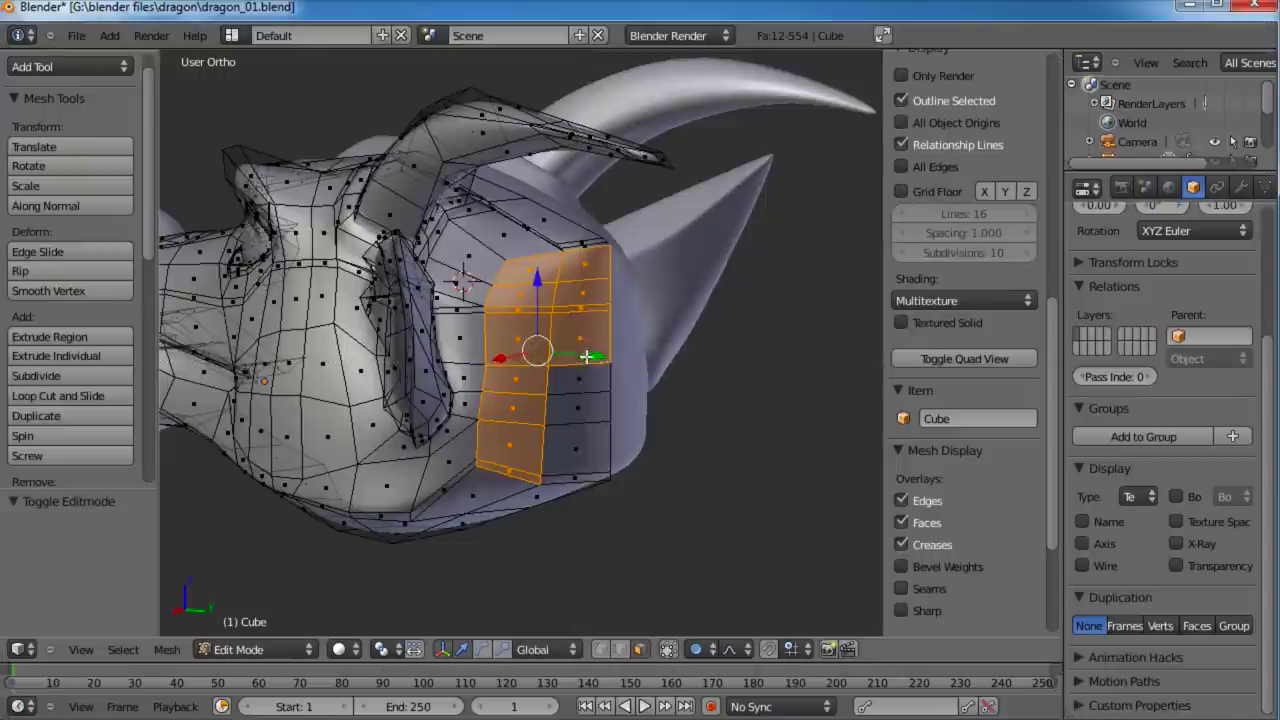
scroll(570, 433, up, 5)
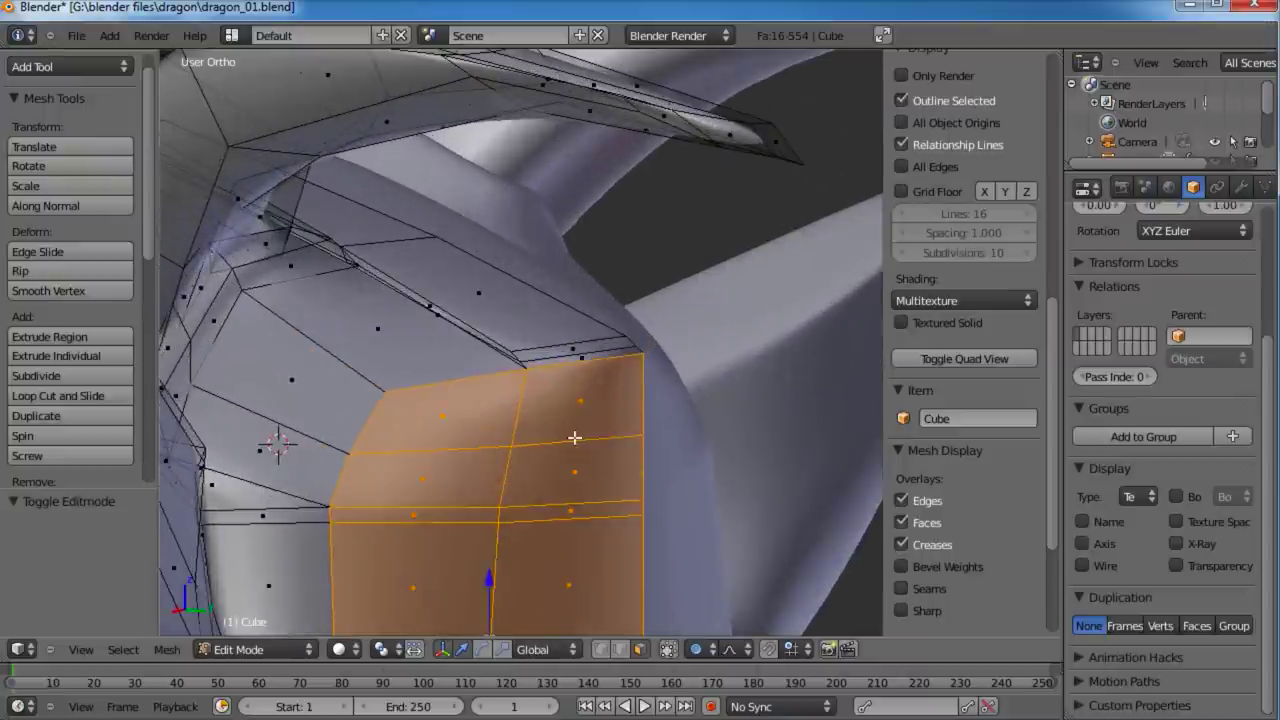
middle_drag(575, 437, 508, 304)
shift+right_click(595, 345)
scroll(595, 345, down, 8)
Step: Scale the selected back faces to 1.254, lower them slightly along Z and rotate them 5.333° in the right side view
key(KP_3)
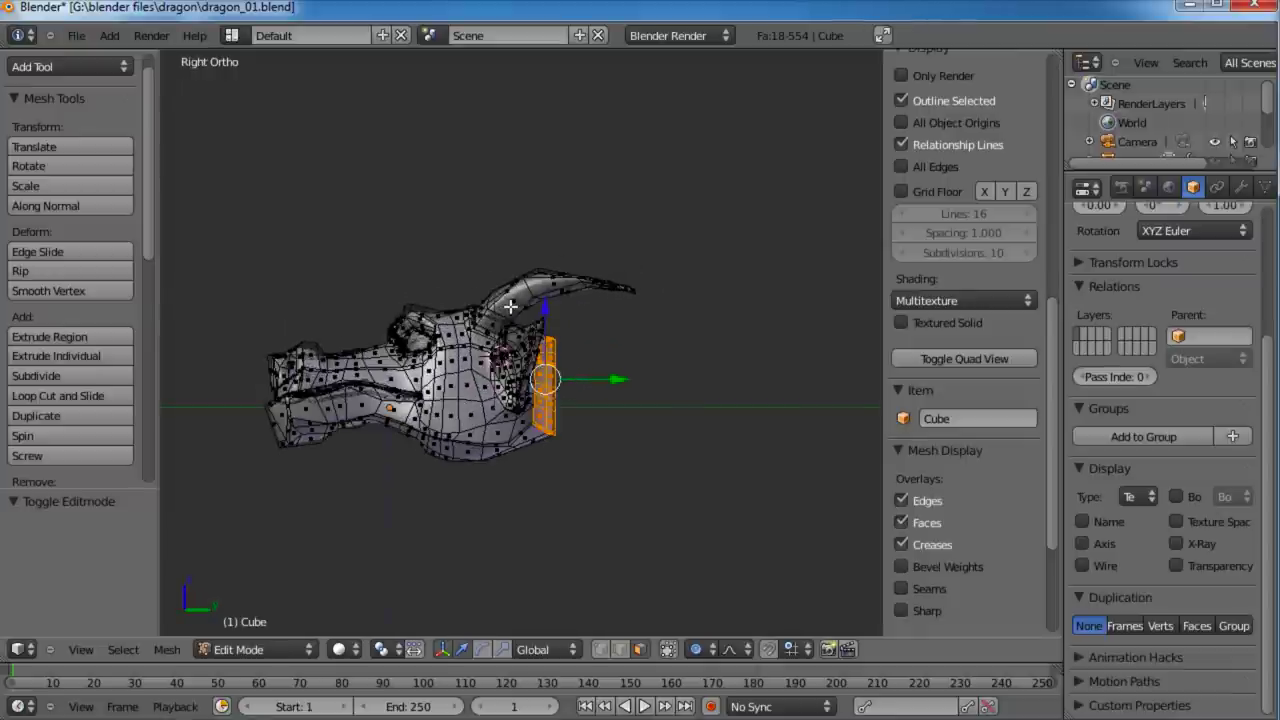
scroll(512, 306, up, 3)
key(s)
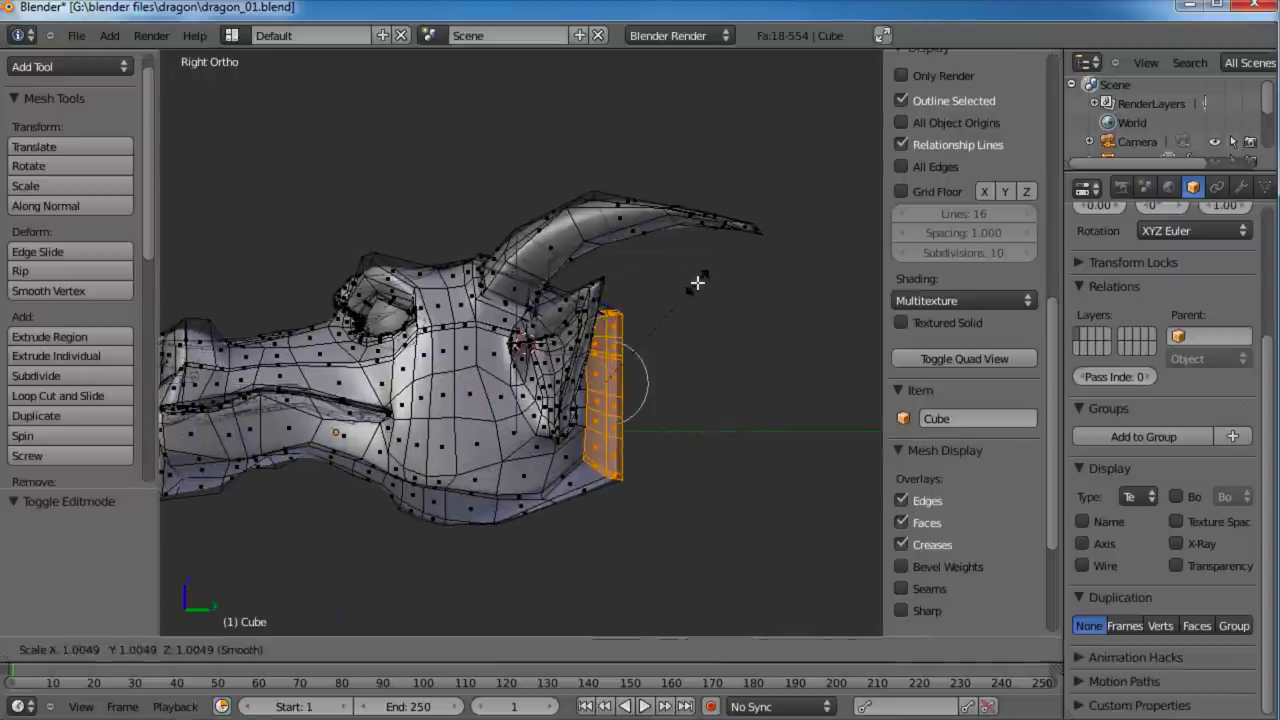
click(714, 265)
key(g)
key(z)
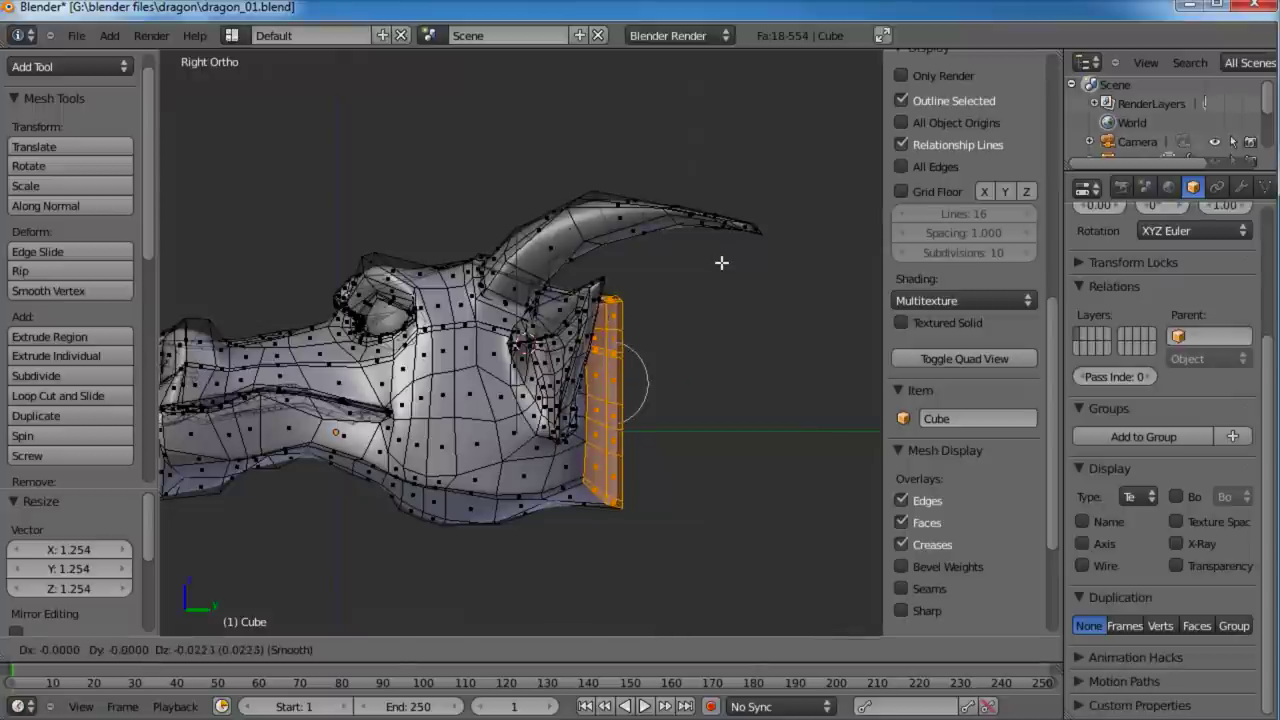
click(722, 266)
key(r)
click(739, 275)
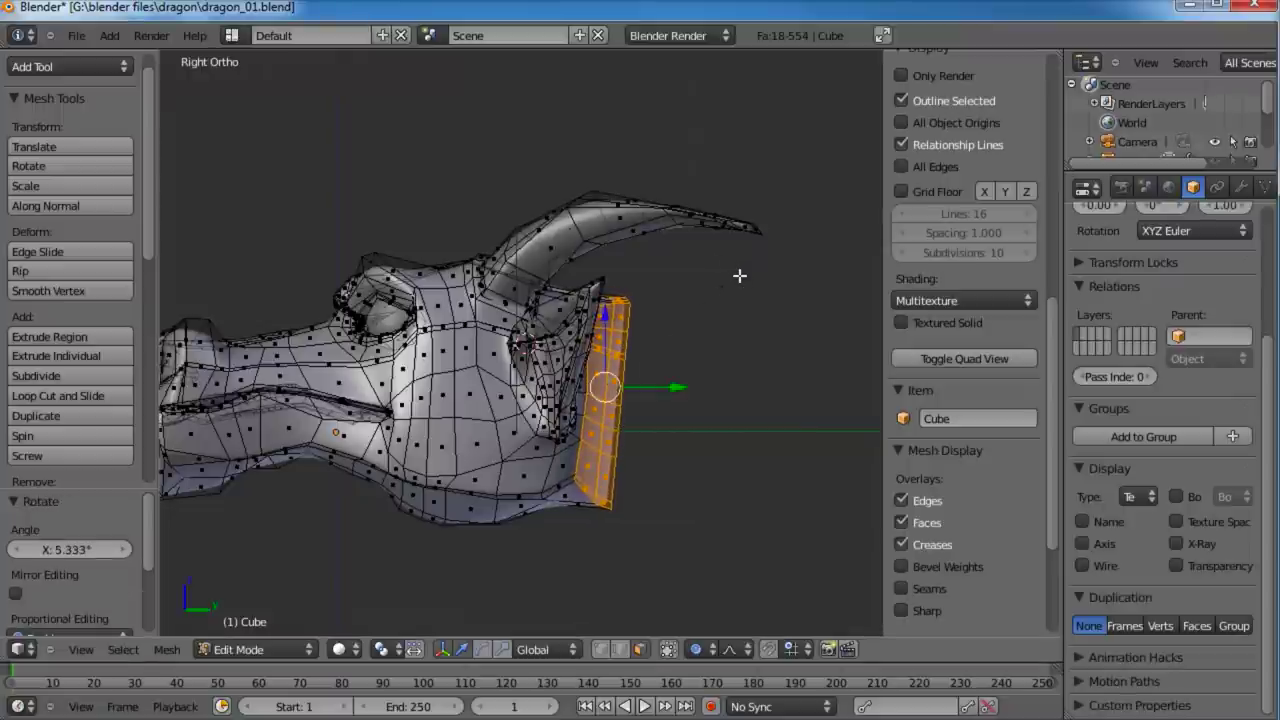
Step: Extrude the back faces to start the neck, reposition the new end and rotate it 15.349°
shift+middle_drag(708, 367, 643, 326)
key(e)
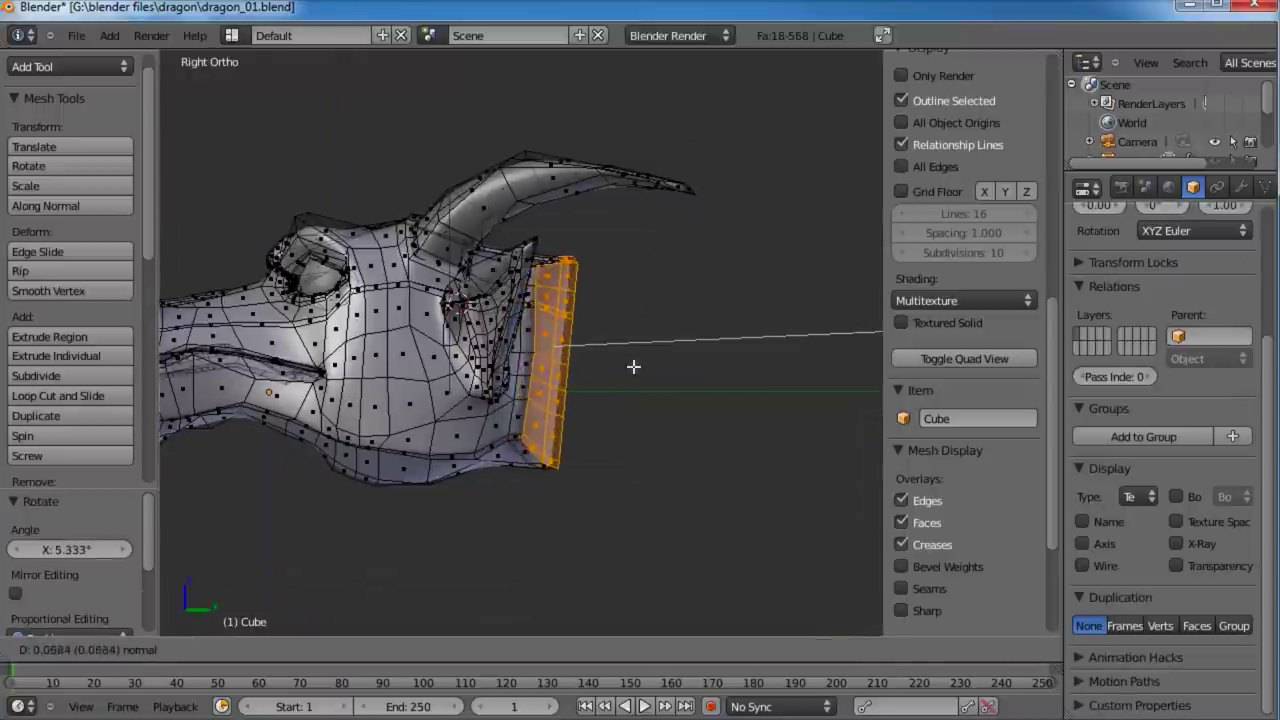
click(685, 388)
key(g)
click(724, 374)
key(r)
click(740, 389)
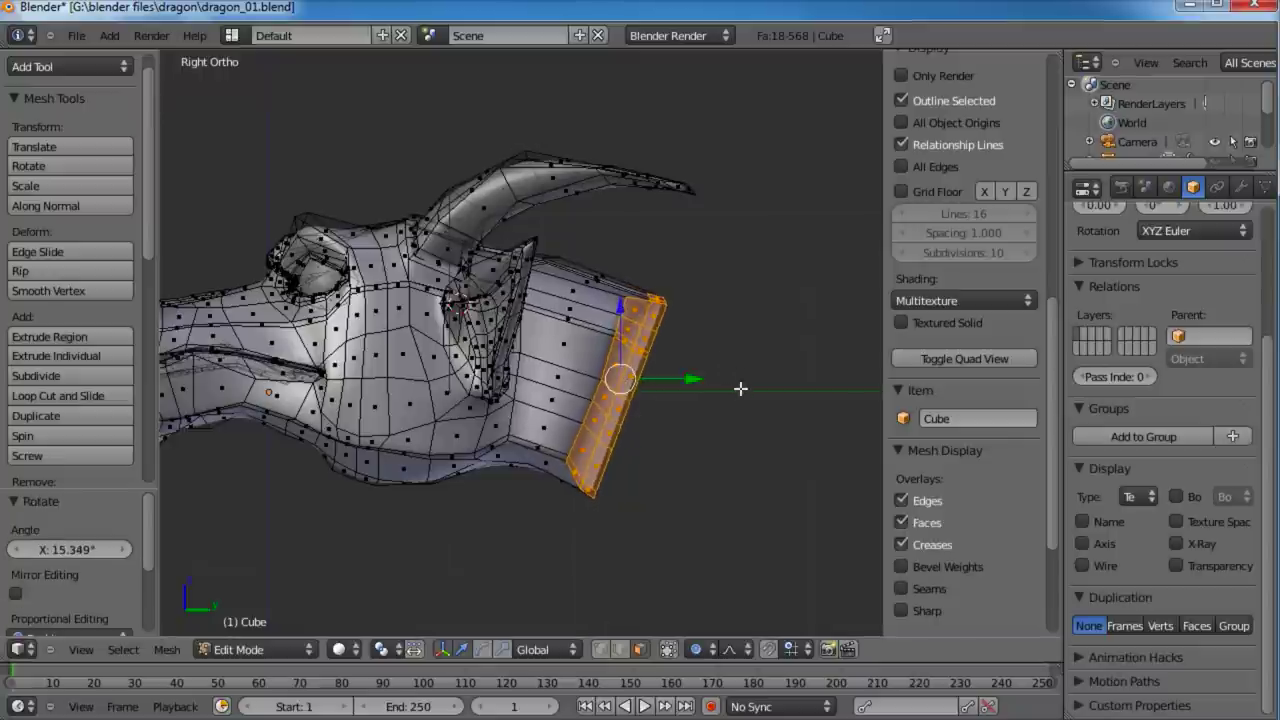
Step: Extrude a second neck section, move its end 0.127 in Y and -0.519 in Z, tilt it further and scale it to 1.083
scroll(713, 417, down, 3)
shift+middle_drag(712, 416, 668, 313)
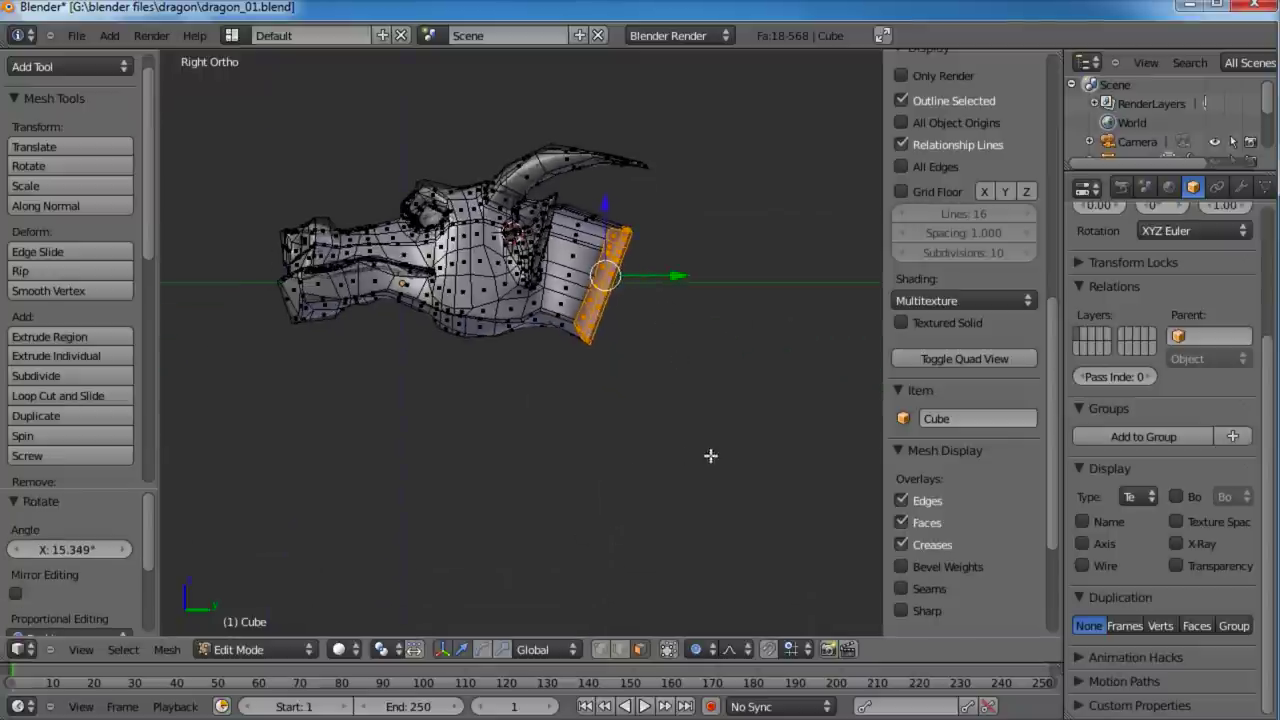
shift+middle_drag(710, 456, 573, 329)
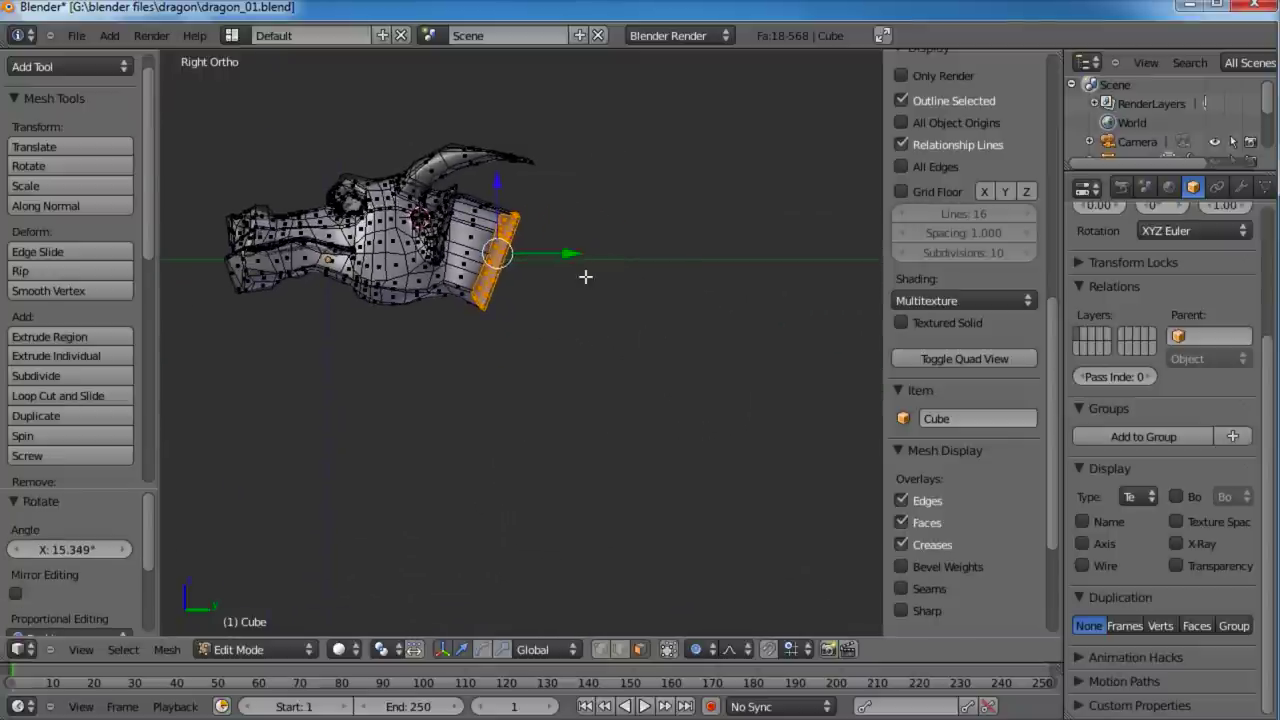
key(e)
click(657, 369)
key(r)
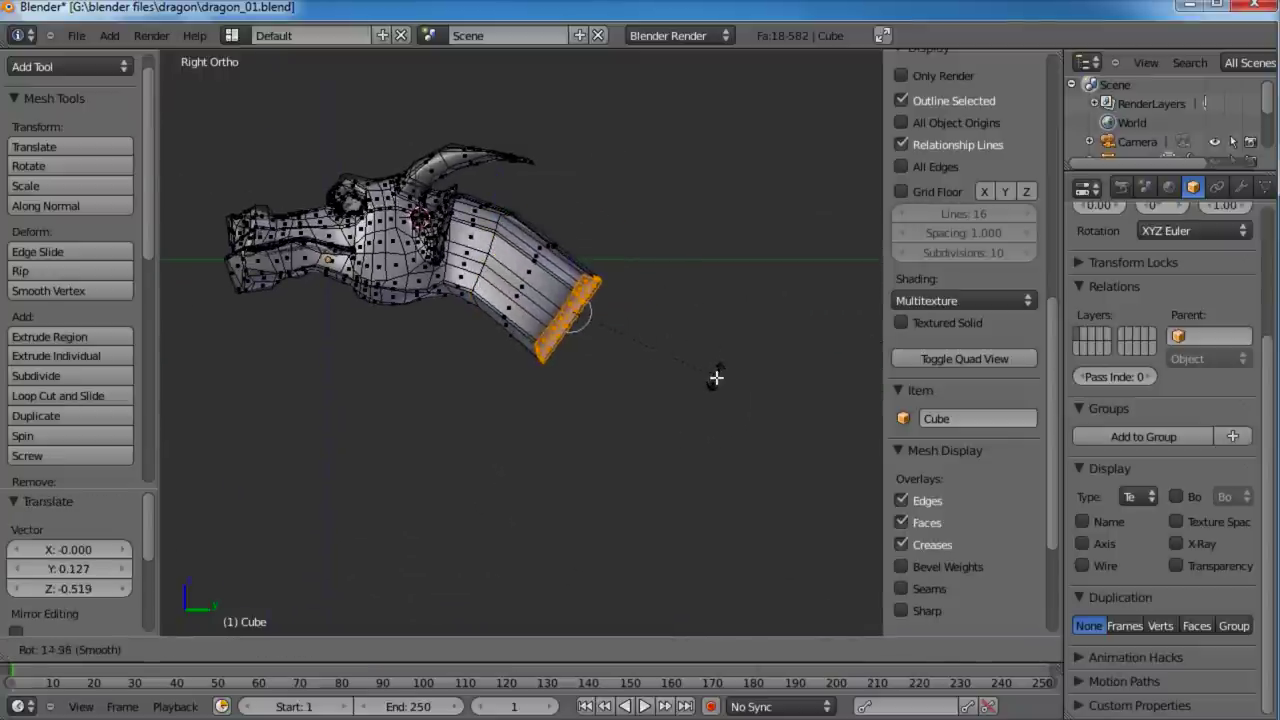
click(718, 377)
key(s)
click(722, 360)
Step: Move the selected neck-end faces -0.149 along X towards the mirror centre line
middle_drag(720, 349, 550, 456)
drag(416, 340, 424, 344)
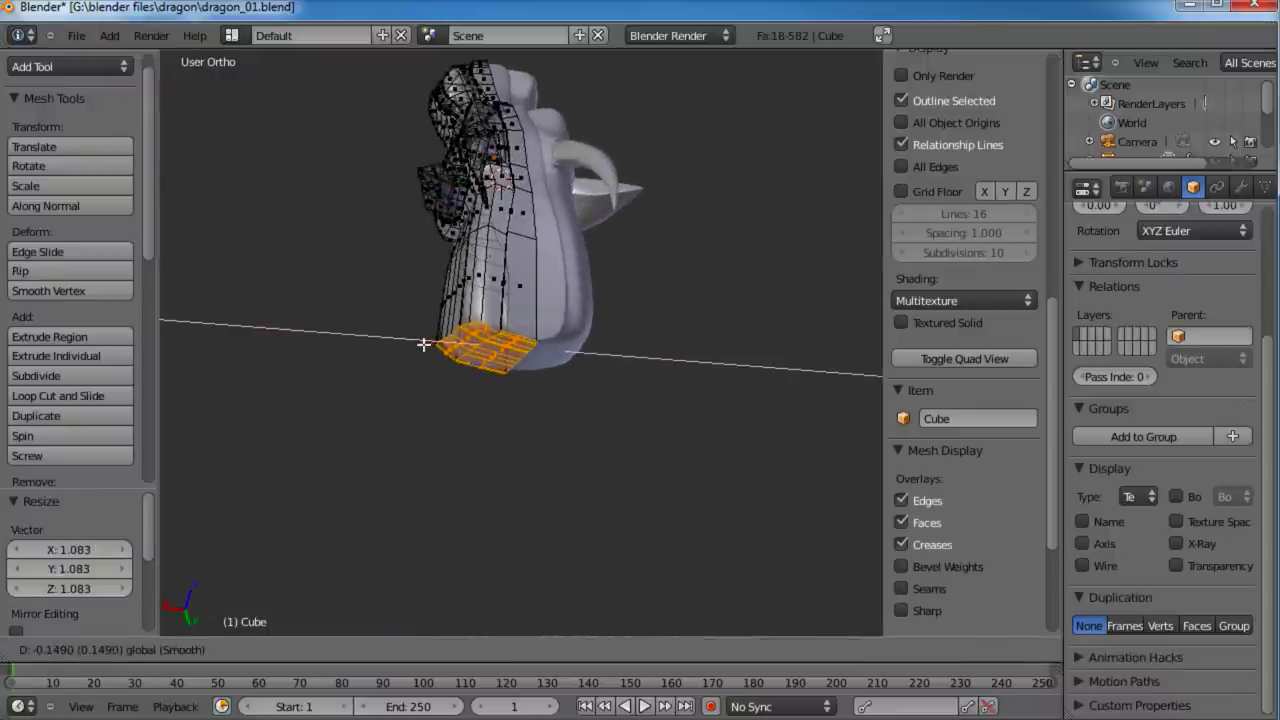
click(424, 344)
middle_drag(440, 392, 824, 226)
key(KP_7)
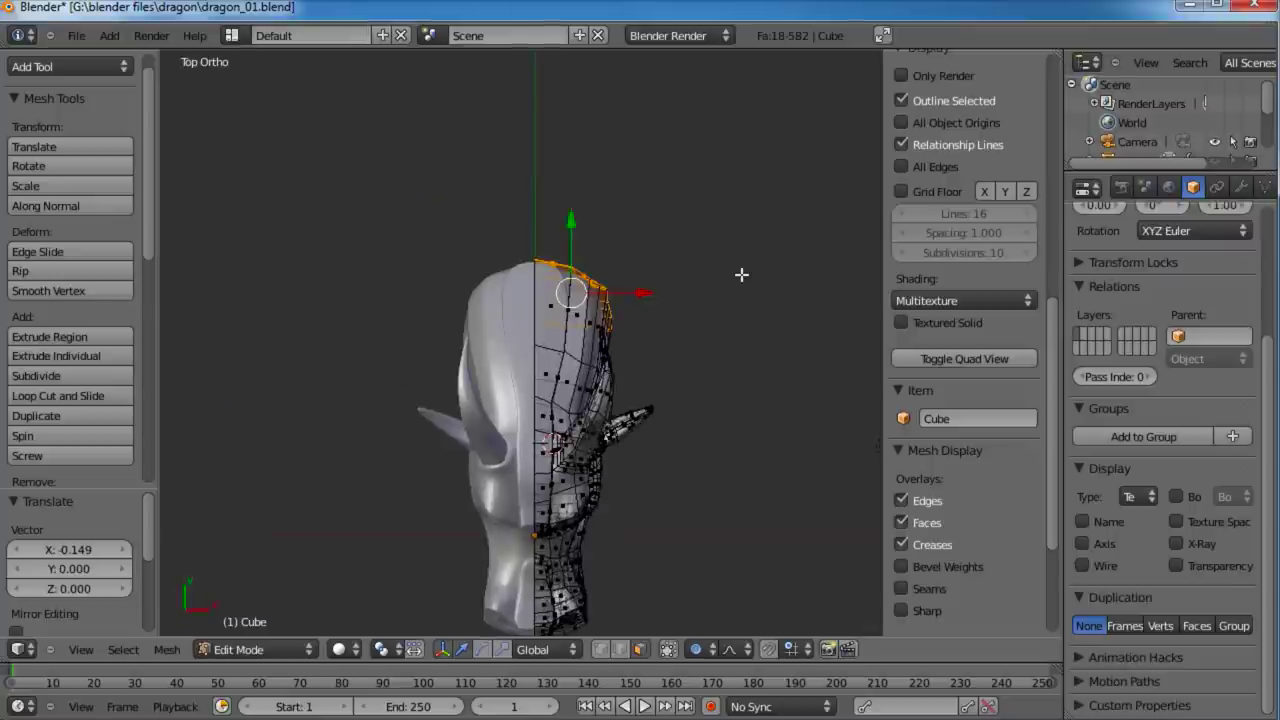
key(KP_3)
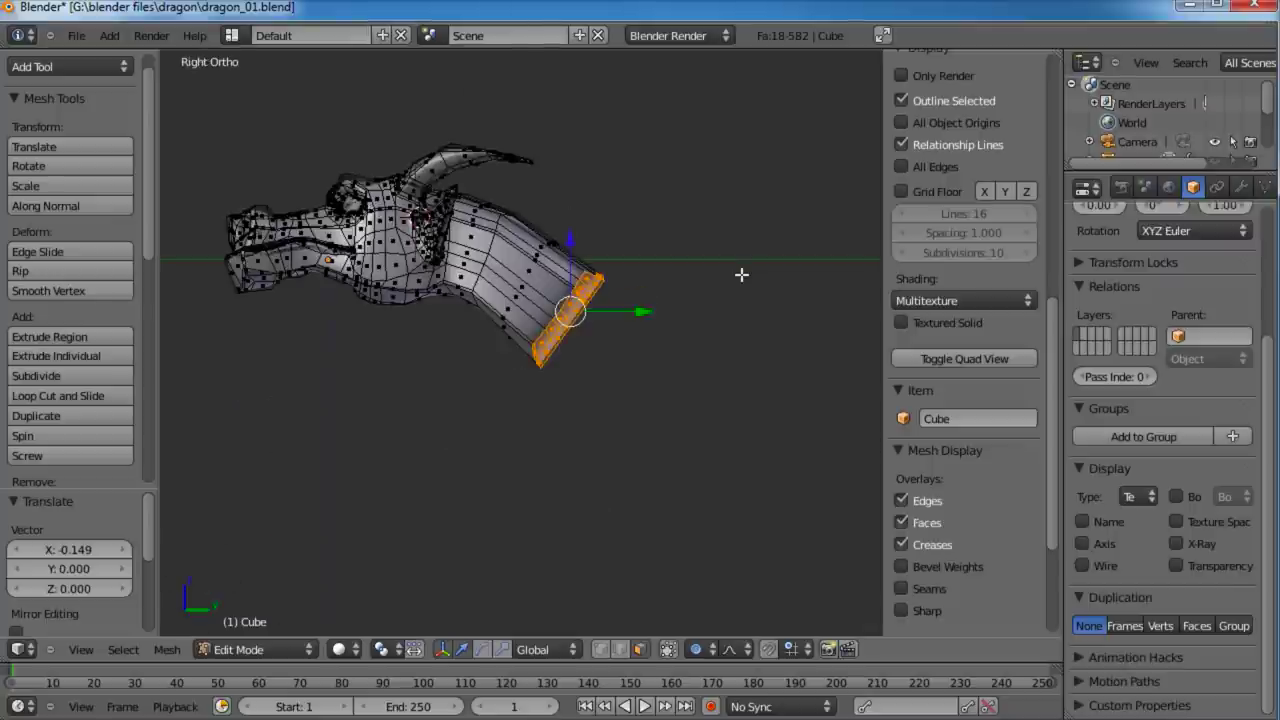
key(e)
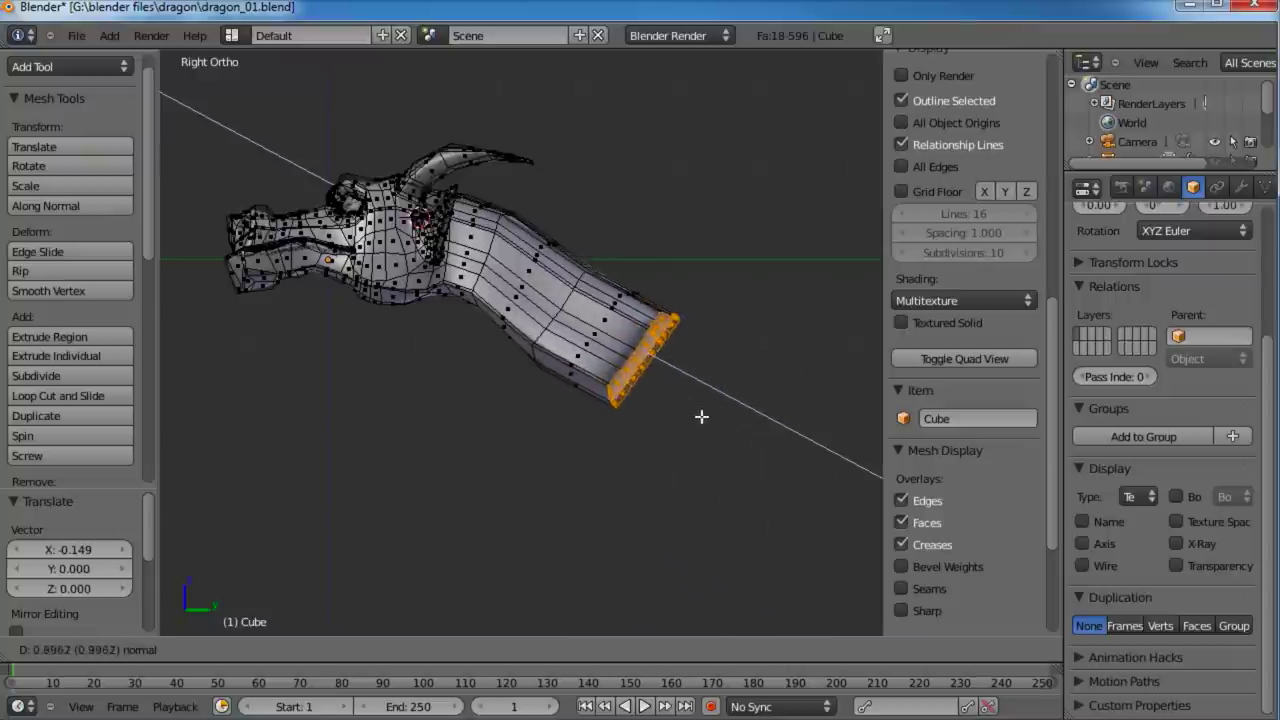
click(763, 451)
middle_drag(757, 240, 616, 357)
middle_drag(449, 438, 466, 511)
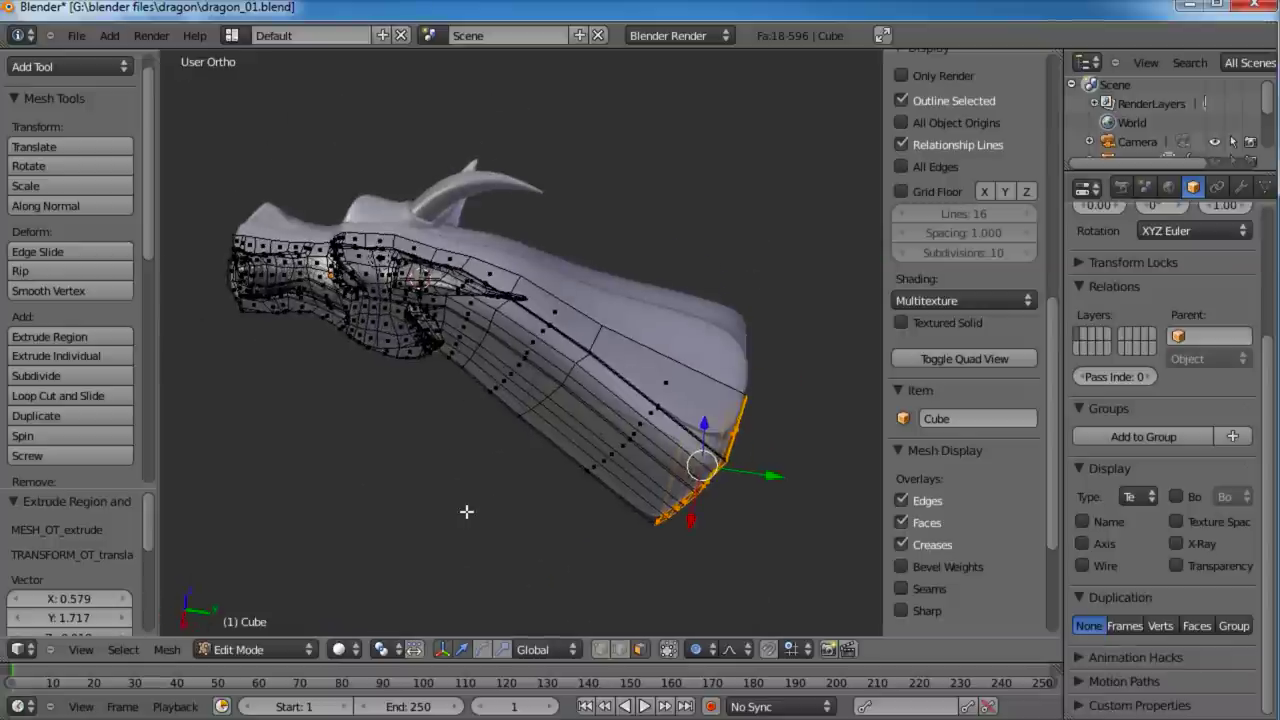
key(ctrl+z)
key(KP_3)
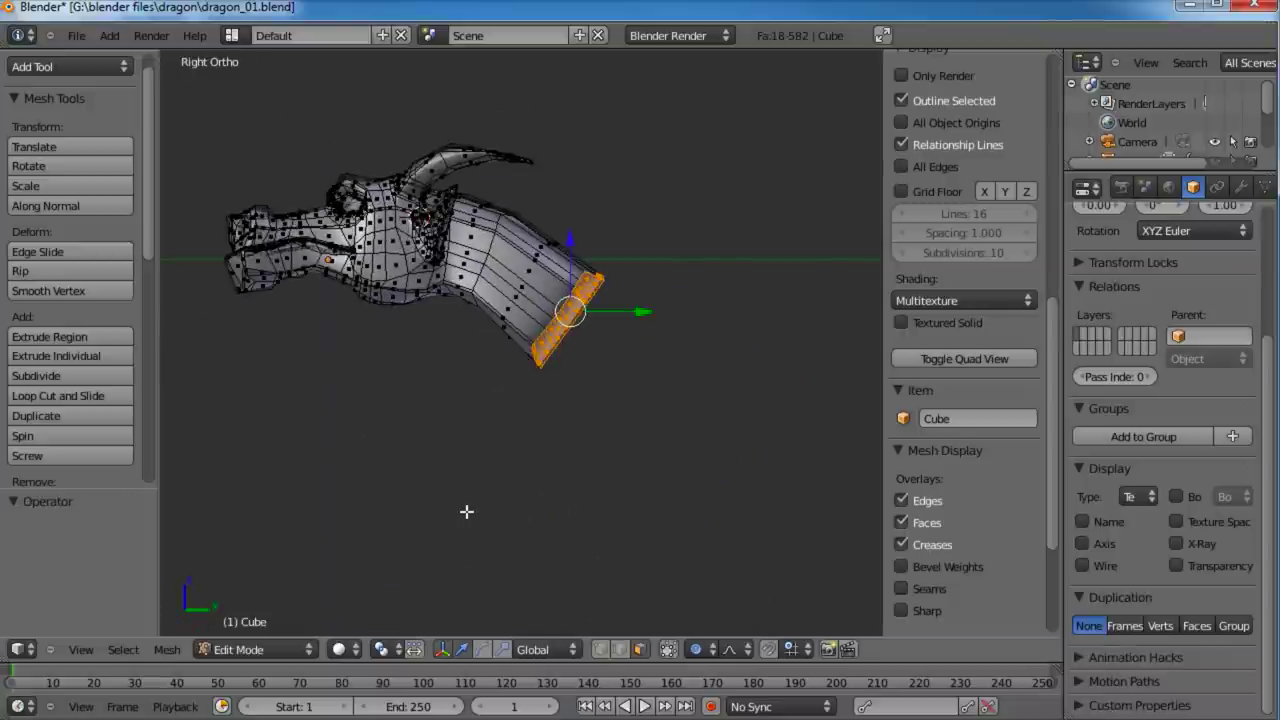
Step: Extrude a third neck section from the selected end faces and move its end 0.923 in Y and -1.223 in Z
key(e)
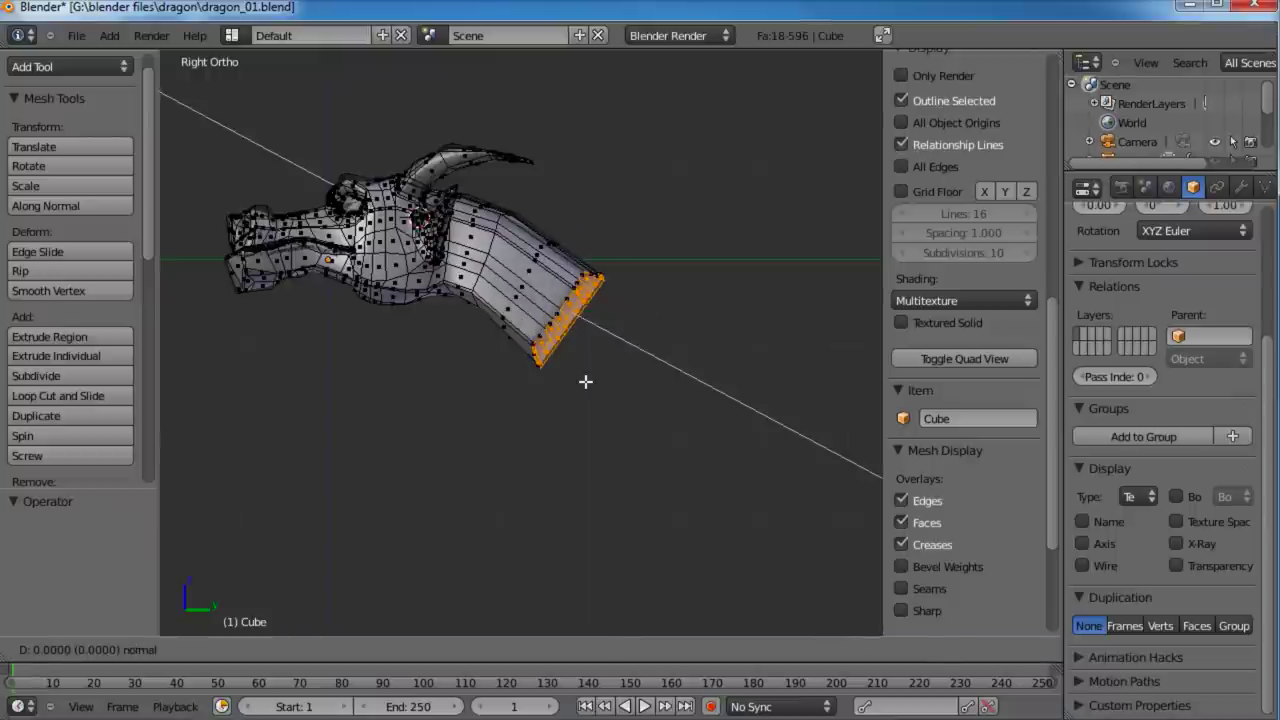
click(585, 381)
shift+middle_drag(562, 254, 517, 232)
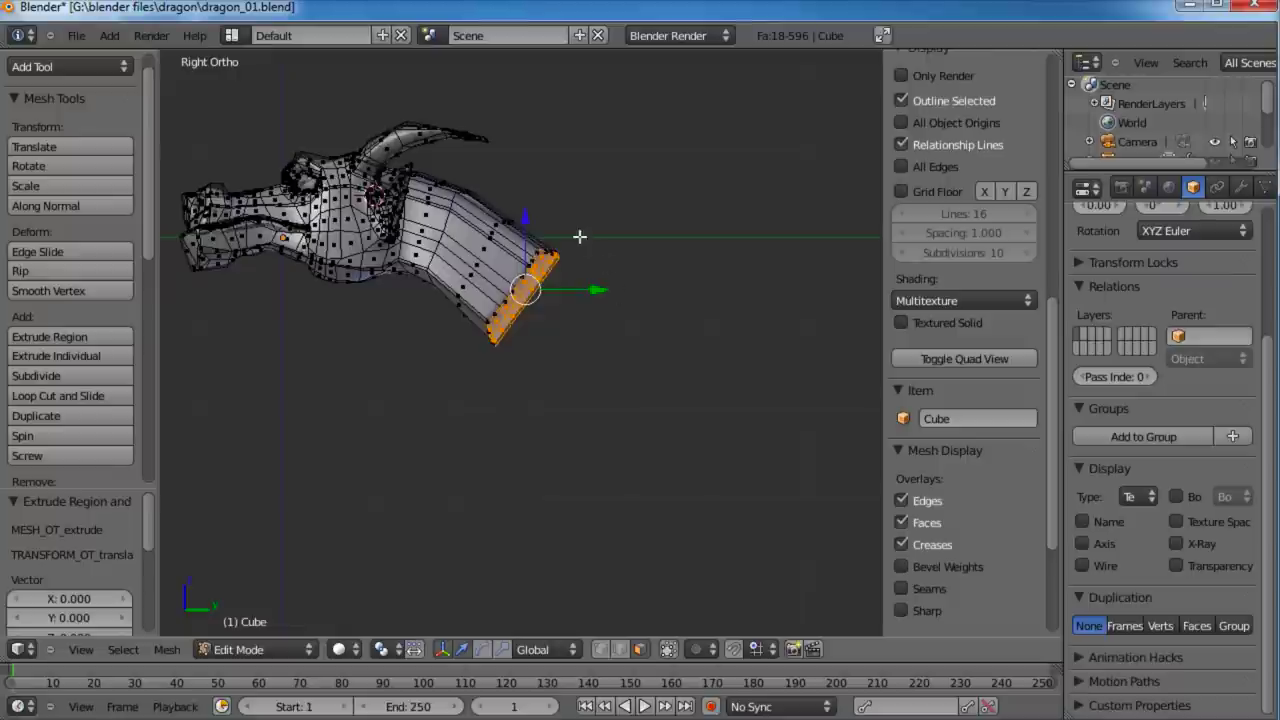
key(g)
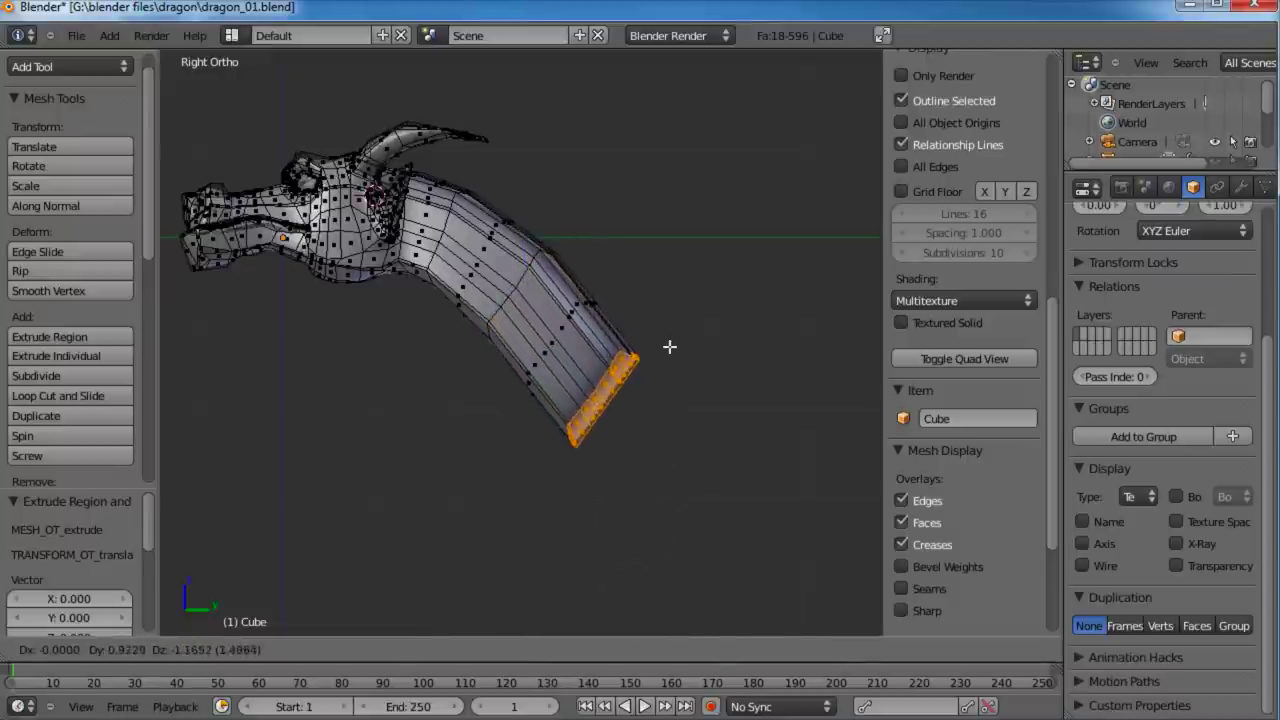
click(672, 348)
Step: Scale the new neck end to 1.360, move it 0.058 in Y and -0.046 in Z, and rotate it slightly
key(s)
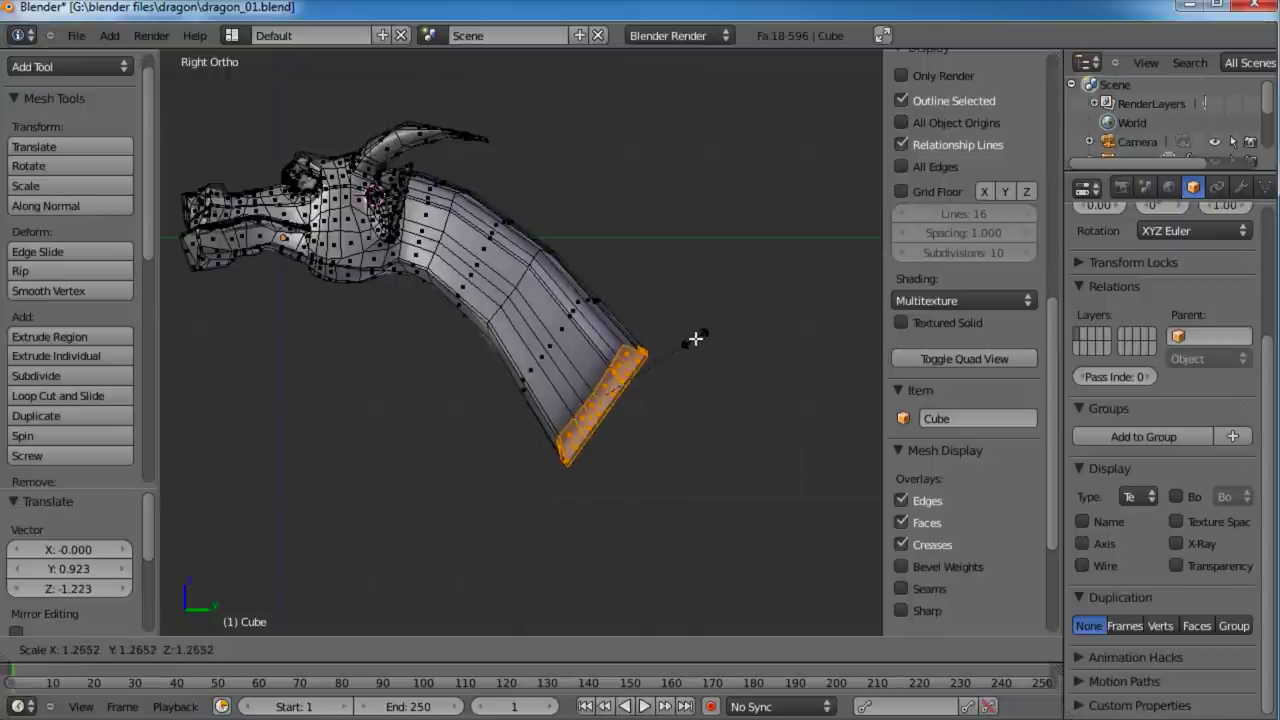
click(703, 335)
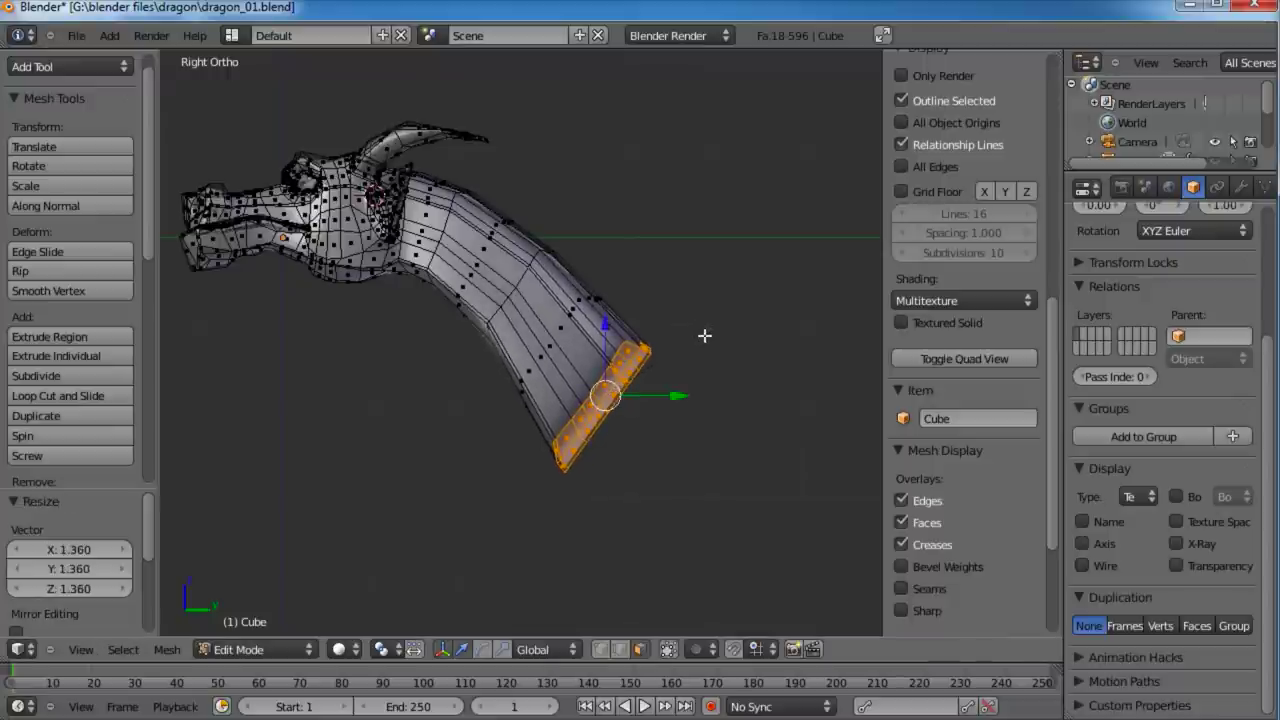
key(g)
click(707, 341)
key(r)
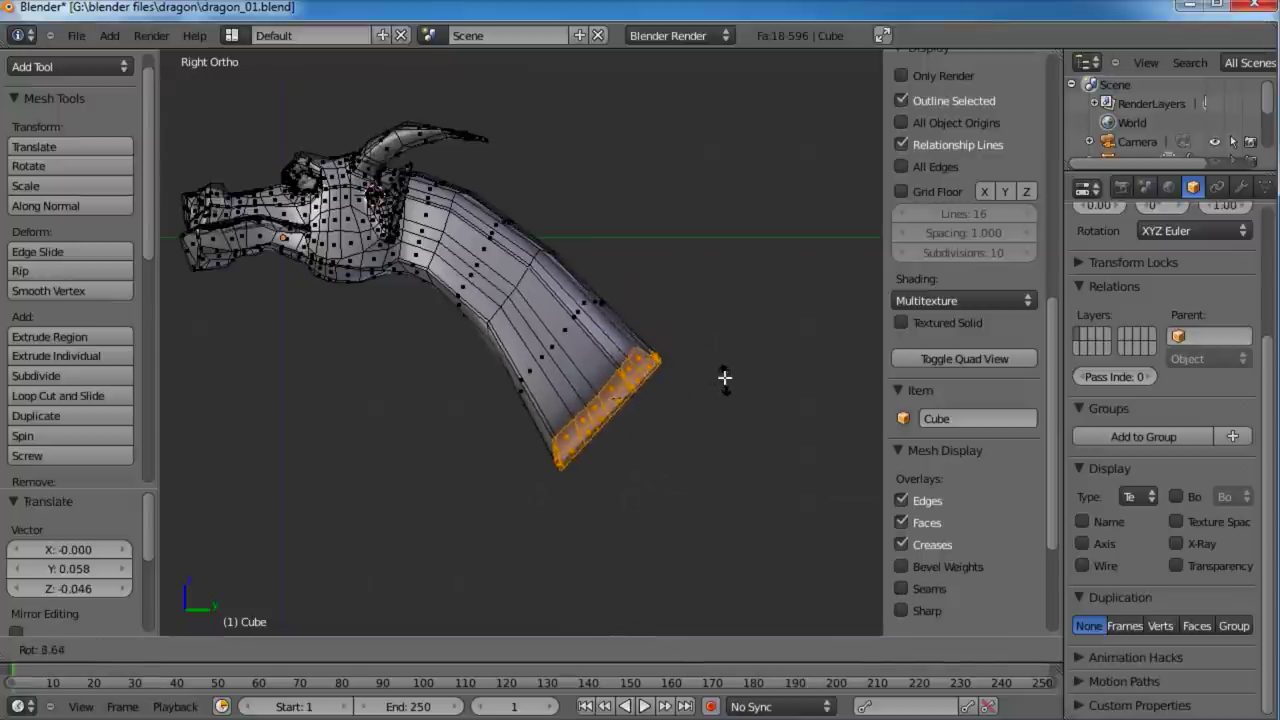
click(716, 372)
key(e)
click(801, 490)
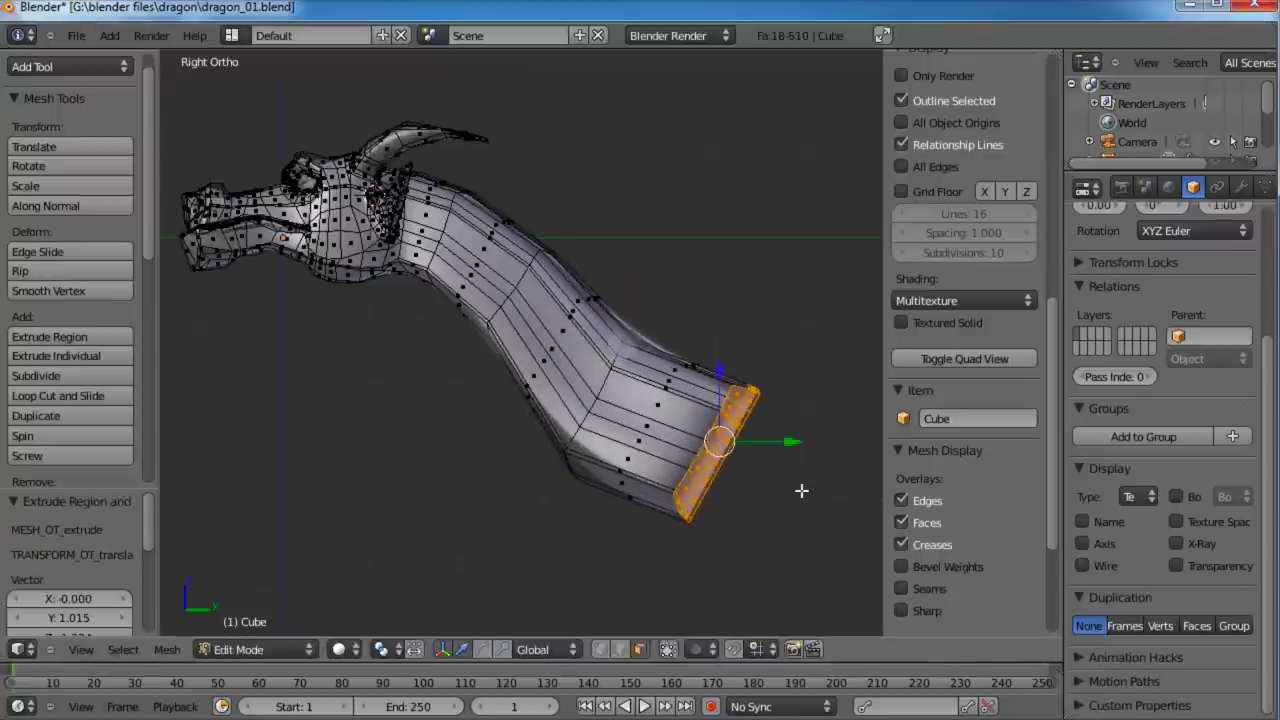
key(g)
click(775, 535)
key(s)
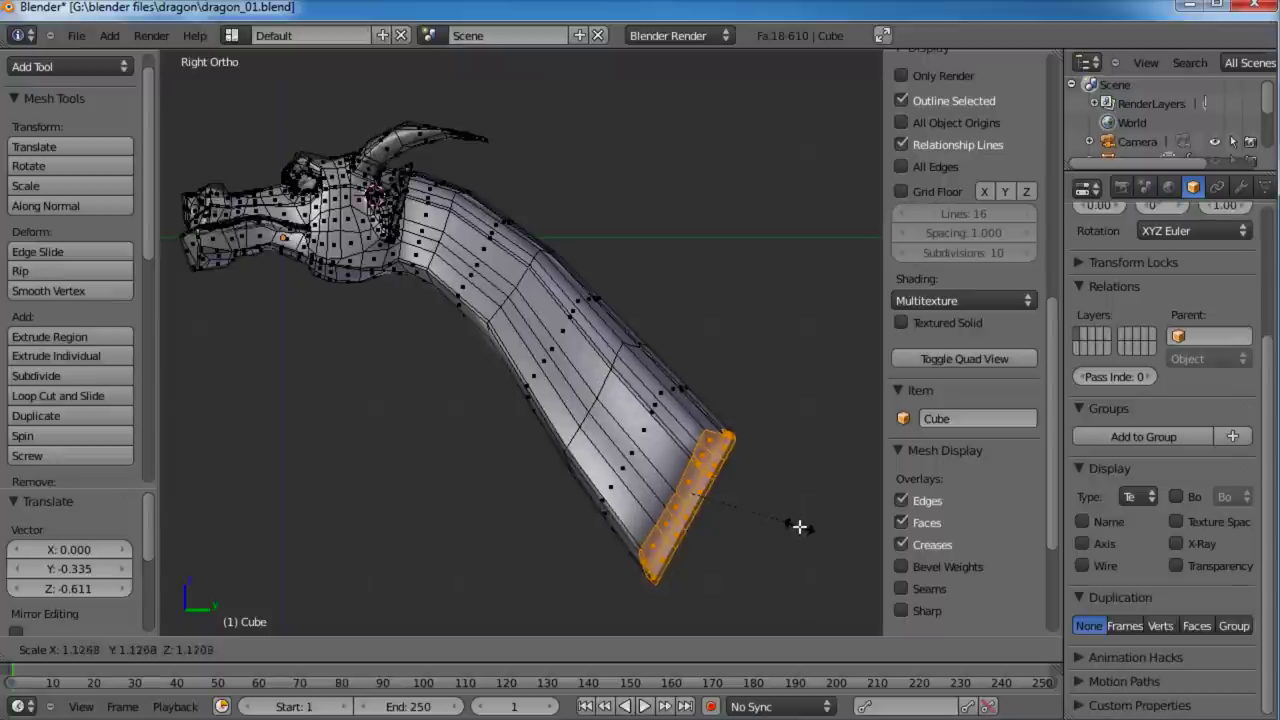
right_click(799, 526)
key(ctrl+z)
key(ctrl+z)
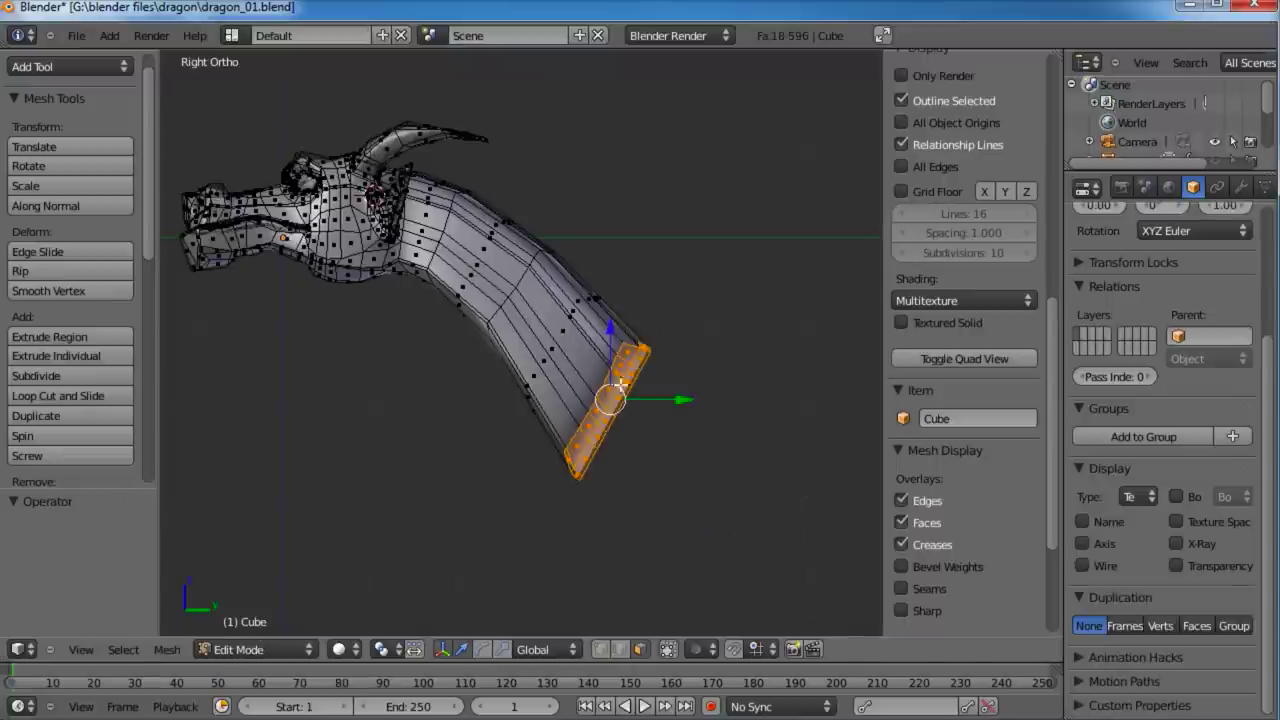
Step: Extrude a fourth neck section and move its end faces 0.958 in Y and -0.900 in Z
key(e)
click(669, 427)
key(g)
click(764, 469)
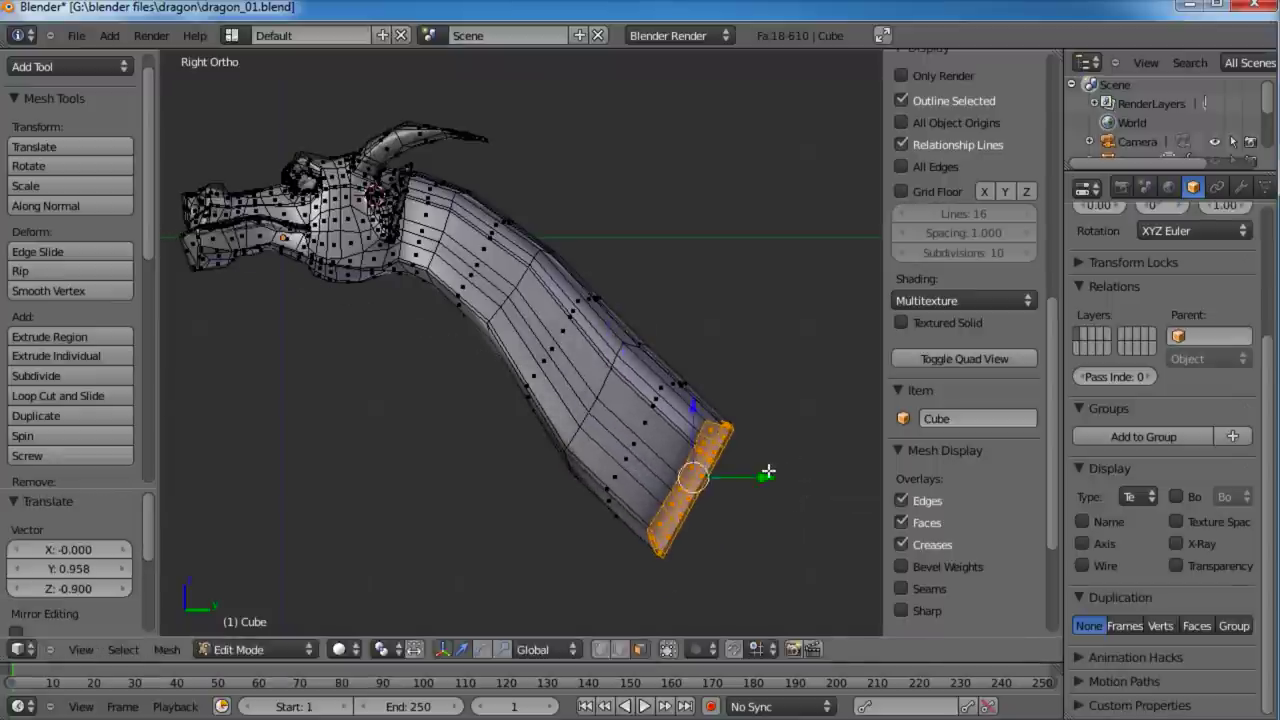
Step: Stretch the neck-end faces along Z by 1.626, lower them slightly and scale them uniformly to 1.103
key(s)
key(z)
click(805, 430)
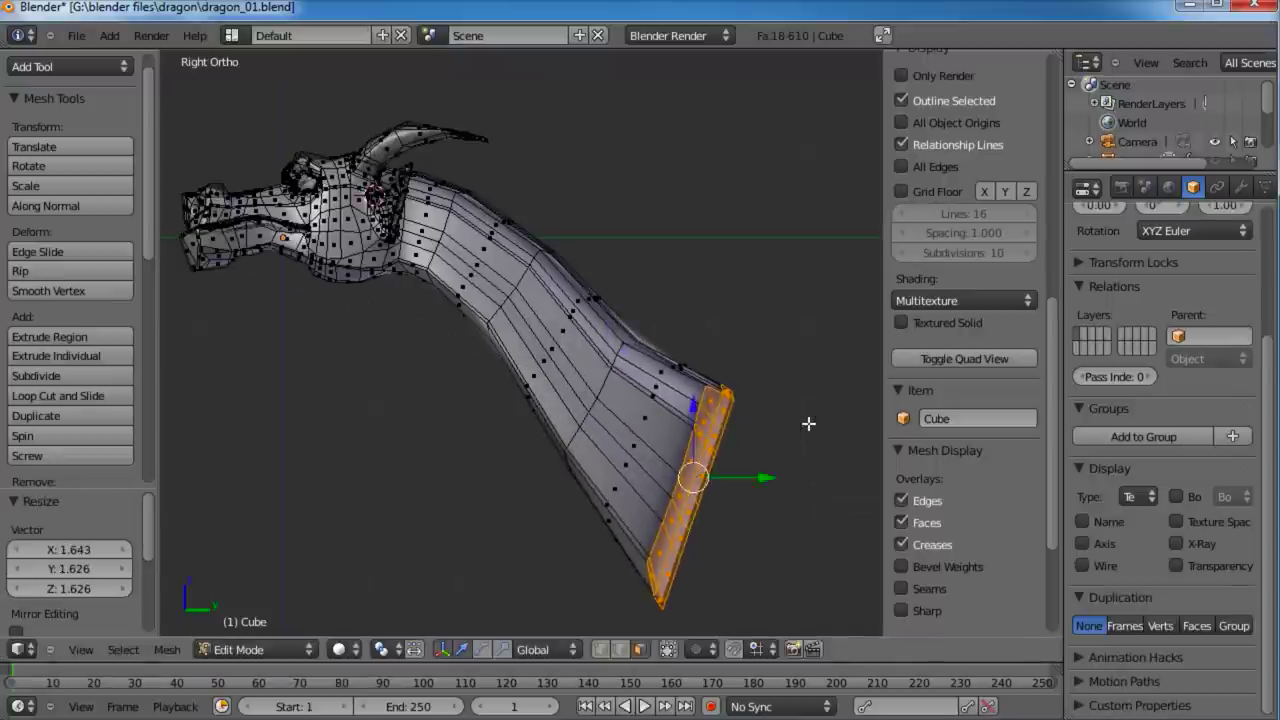
key(g)
click(808, 438)
key(s)
click(822, 427)
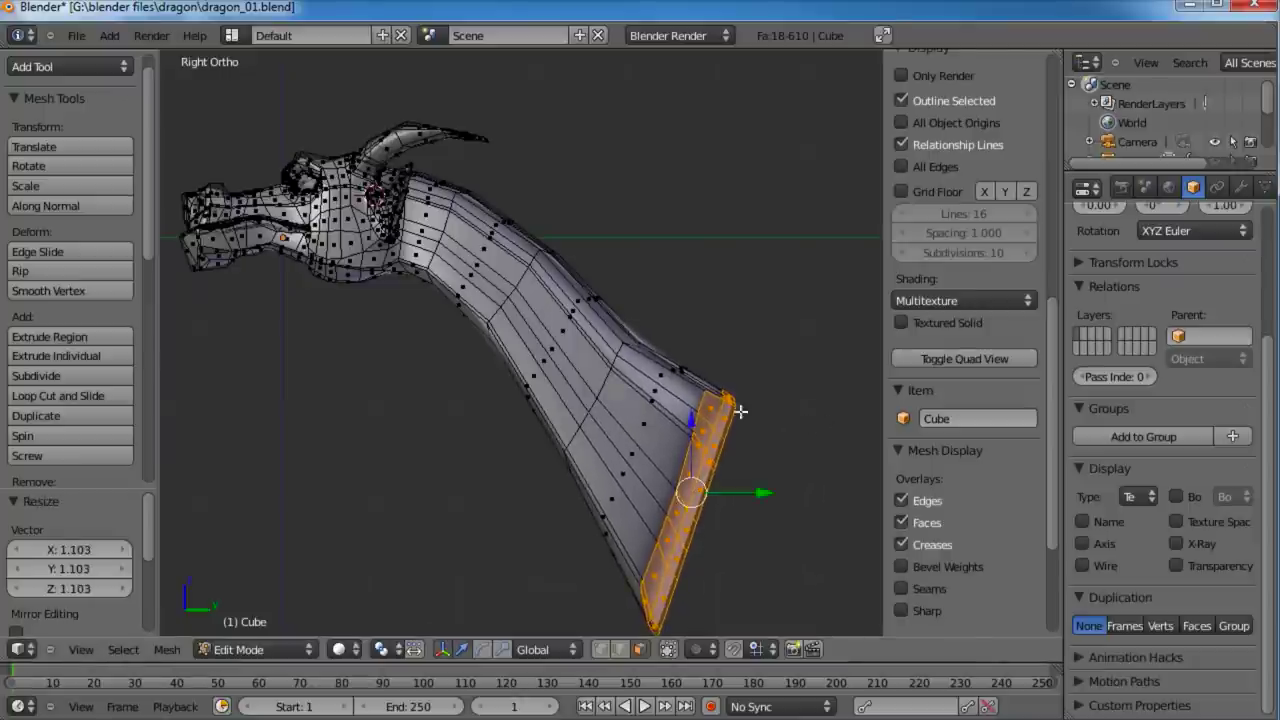
Step: Select only the face loop around the third neck section and move it 0.035 in Y and 0.127 in Z
key(a)
alt+shift+right_click(535, 346)
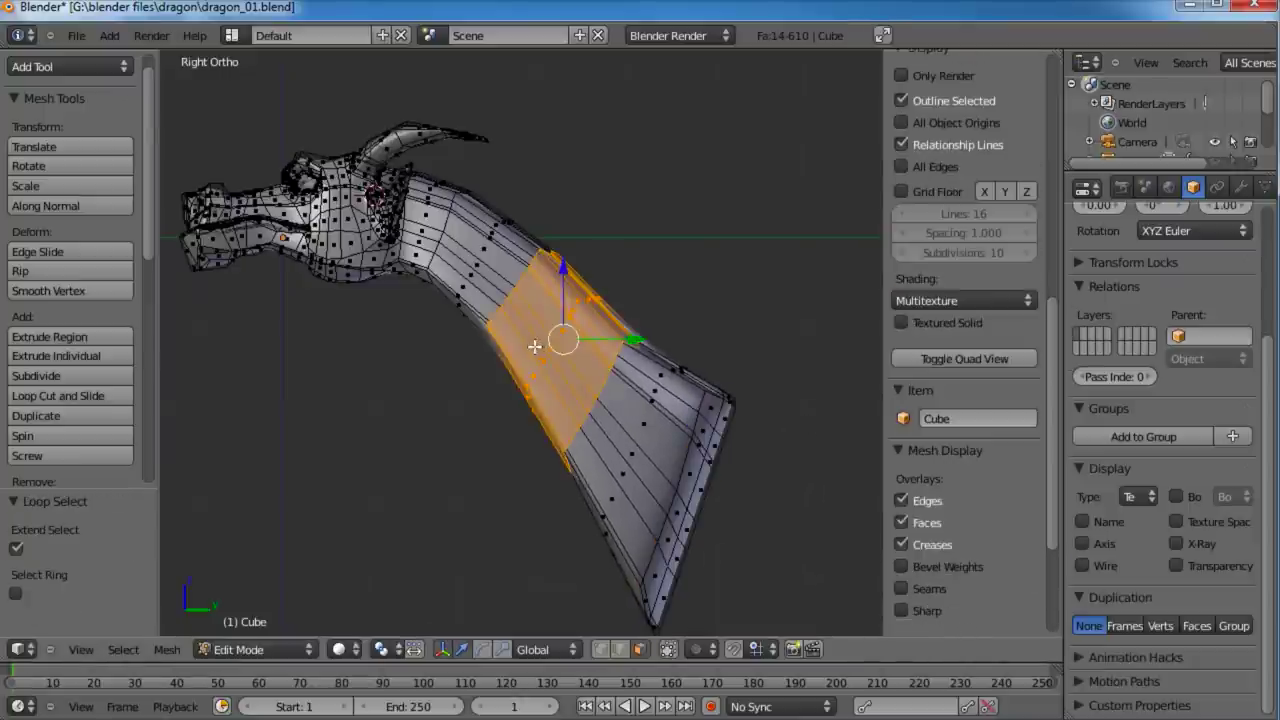
key(g)
click(718, 321)
Step: Add one loop cut around each of the two neck sections nearest the head
key(ctrl+r)
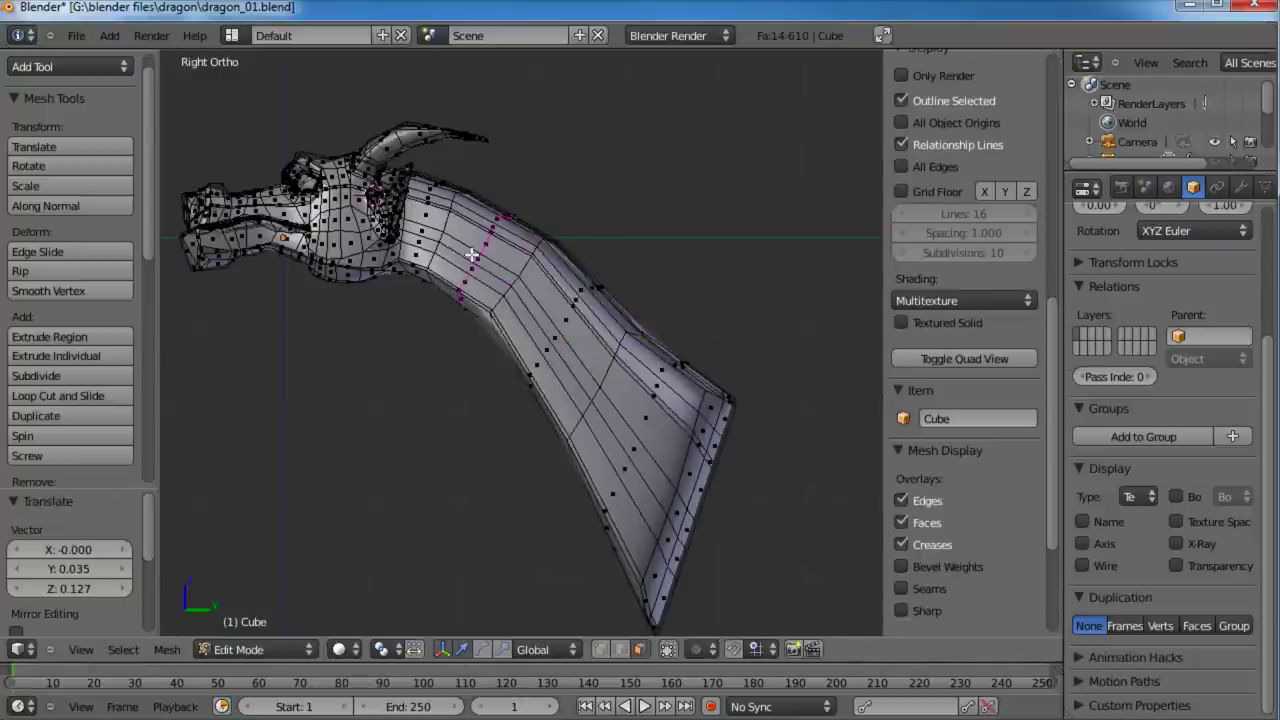
click(471, 255)
click(480, 250)
key(ctrl+r)
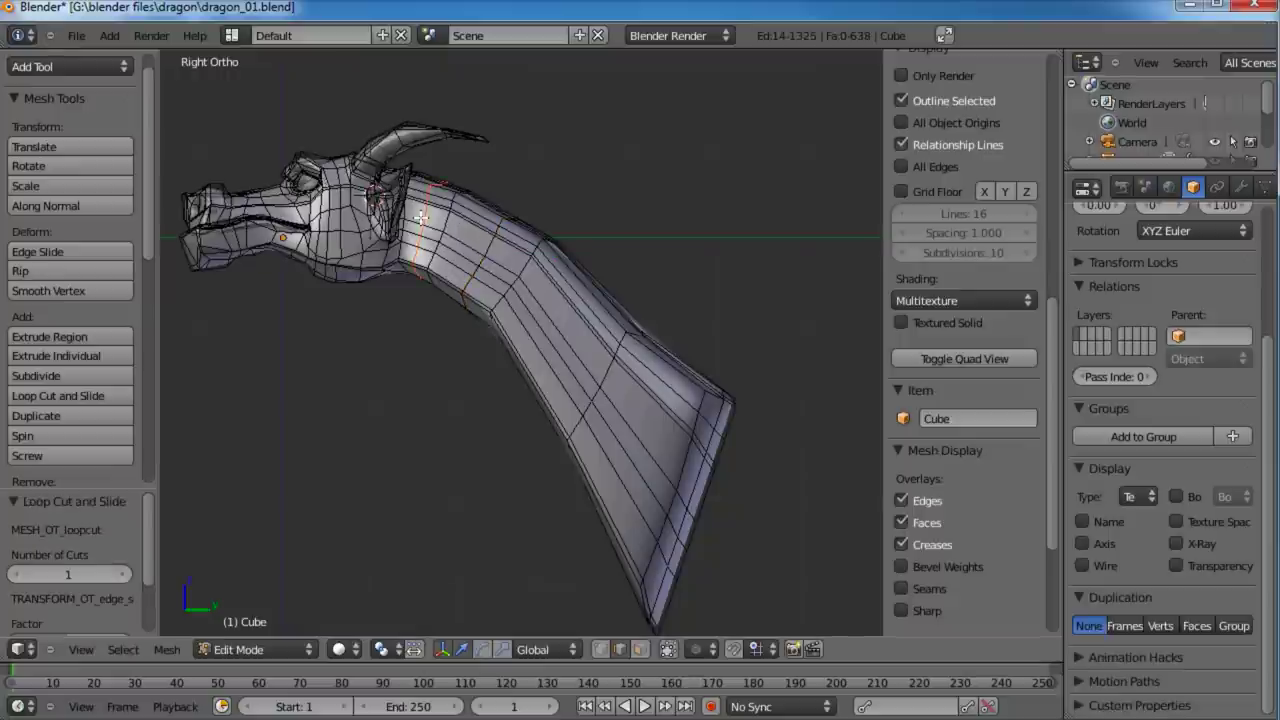
click(421, 218)
click(422, 219)
Step: Add one loop cut around the lowest long neck section and two around the section above it, leaving nothing selected
click(618, 453)
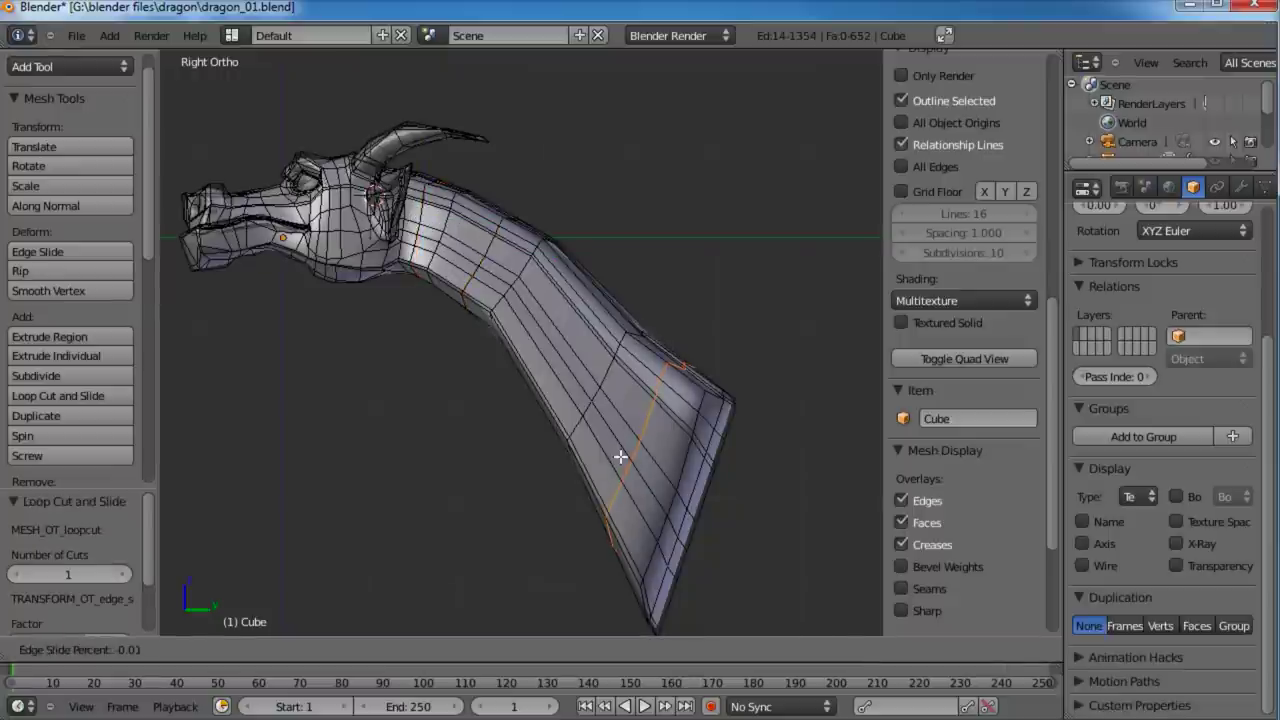
click(620, 457)
key(ctrl+r)
click(548, 323)
click(543, 308)
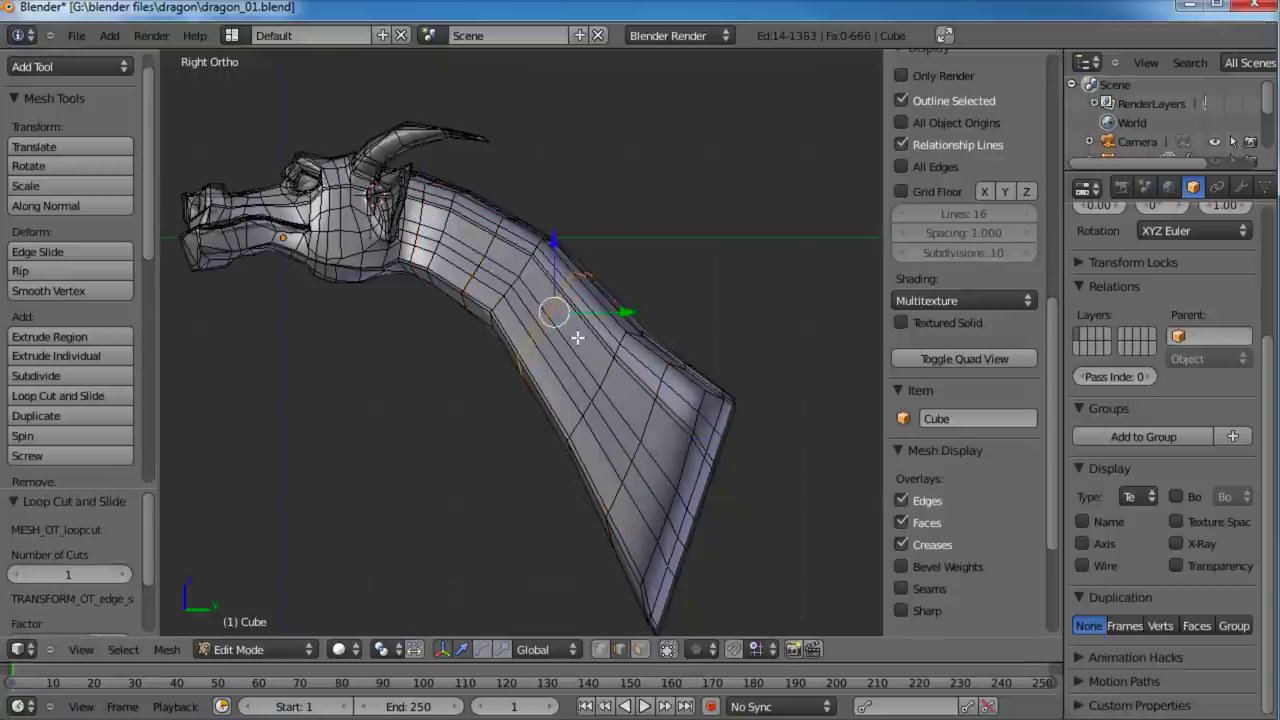
key(ctrl+r)
click(578, 338)
click(582, 346)
key(a)
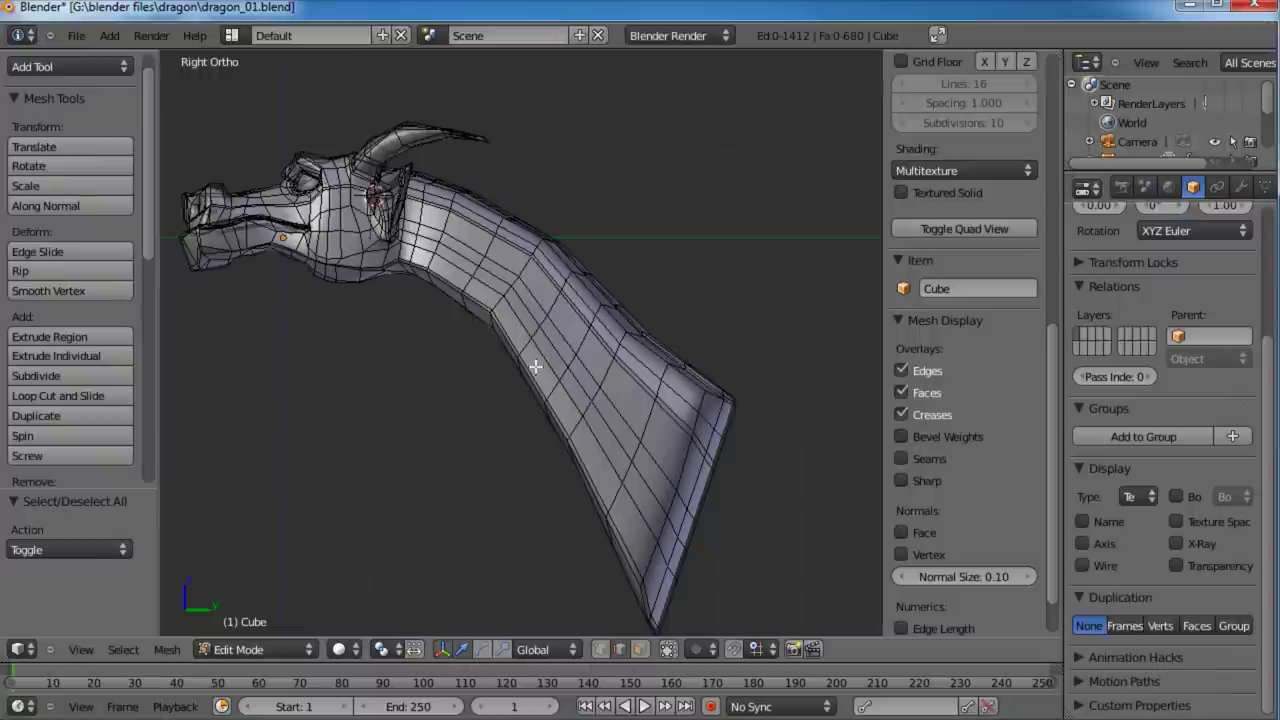
Step: Move the two new mid-neck edge loops -0.542 in Y and 0.300 in Z using smooth proportional editing with an enlarged radius
alt+click(546, 318)
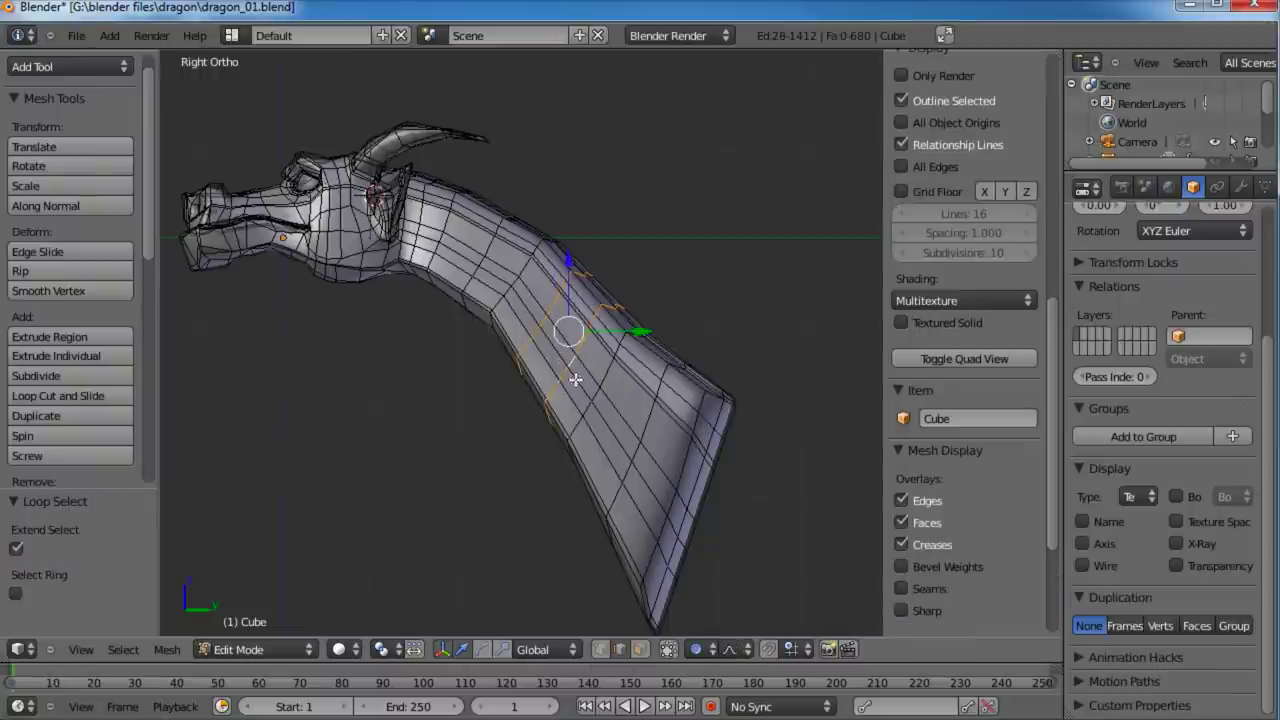
key(g)
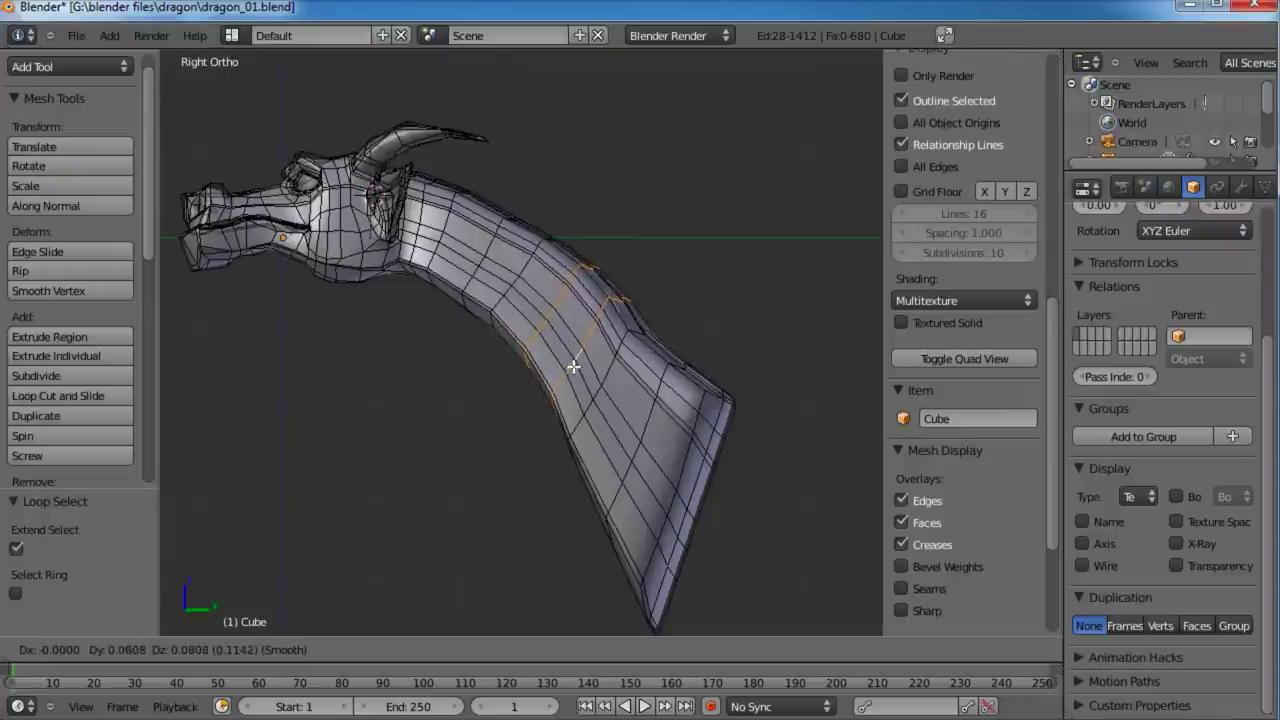
scroll(577, 363, down, 6)
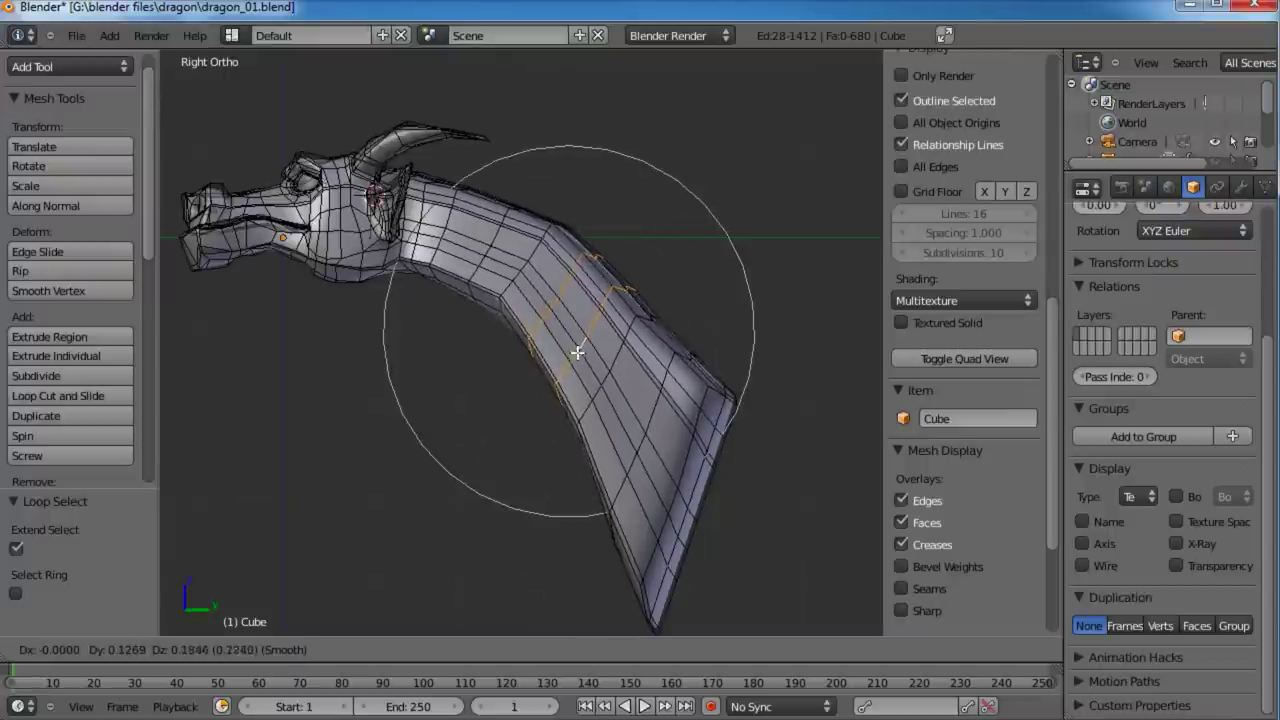
scroll(575, 350, down, 2)
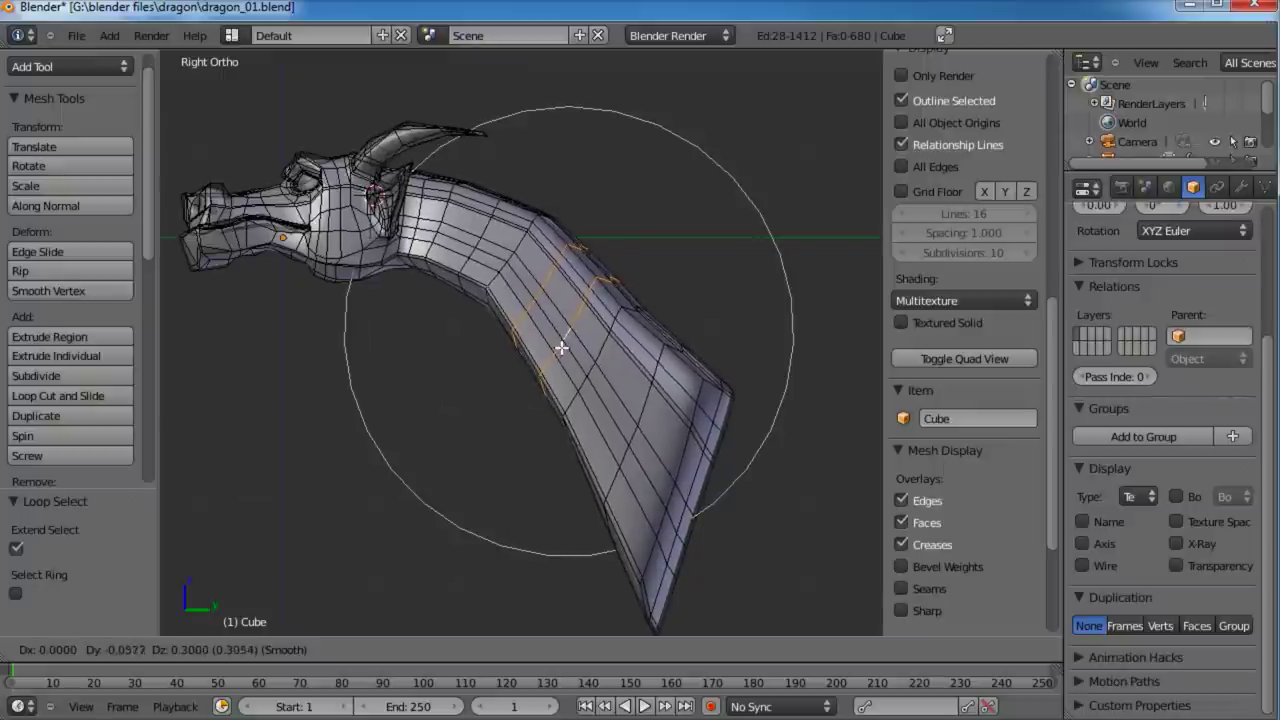
right_click(559, 348)
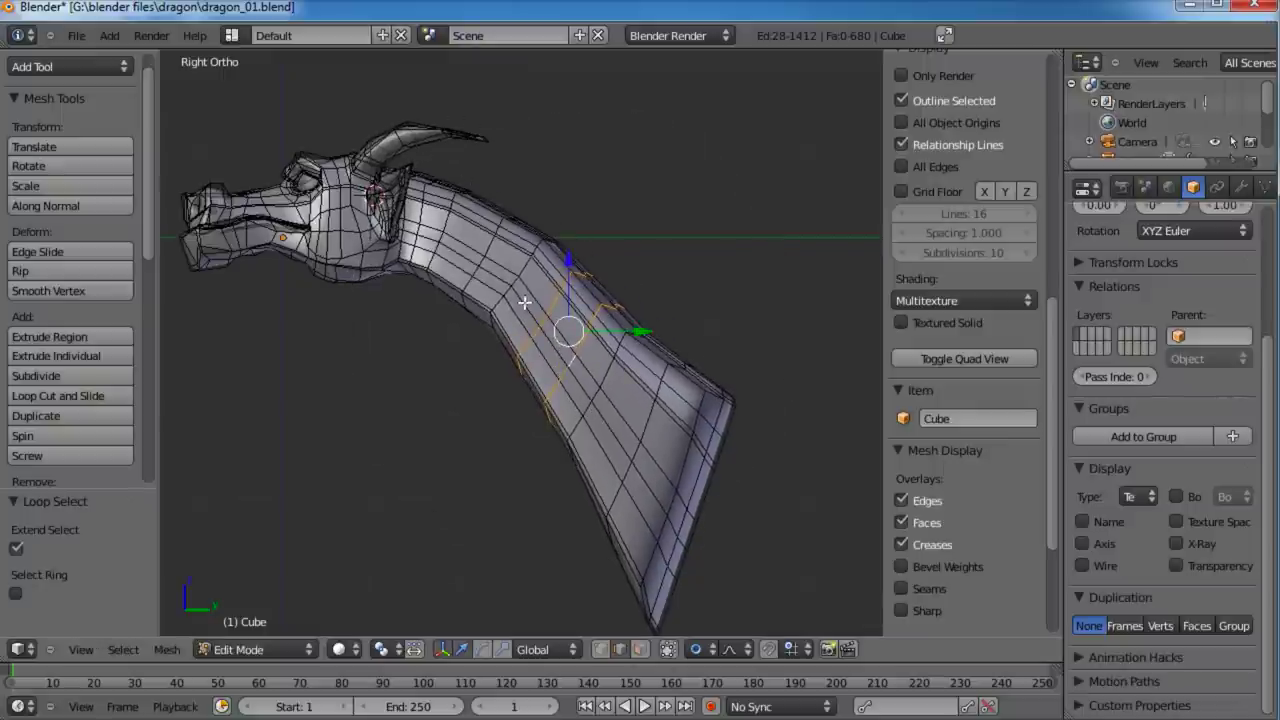
key(g)
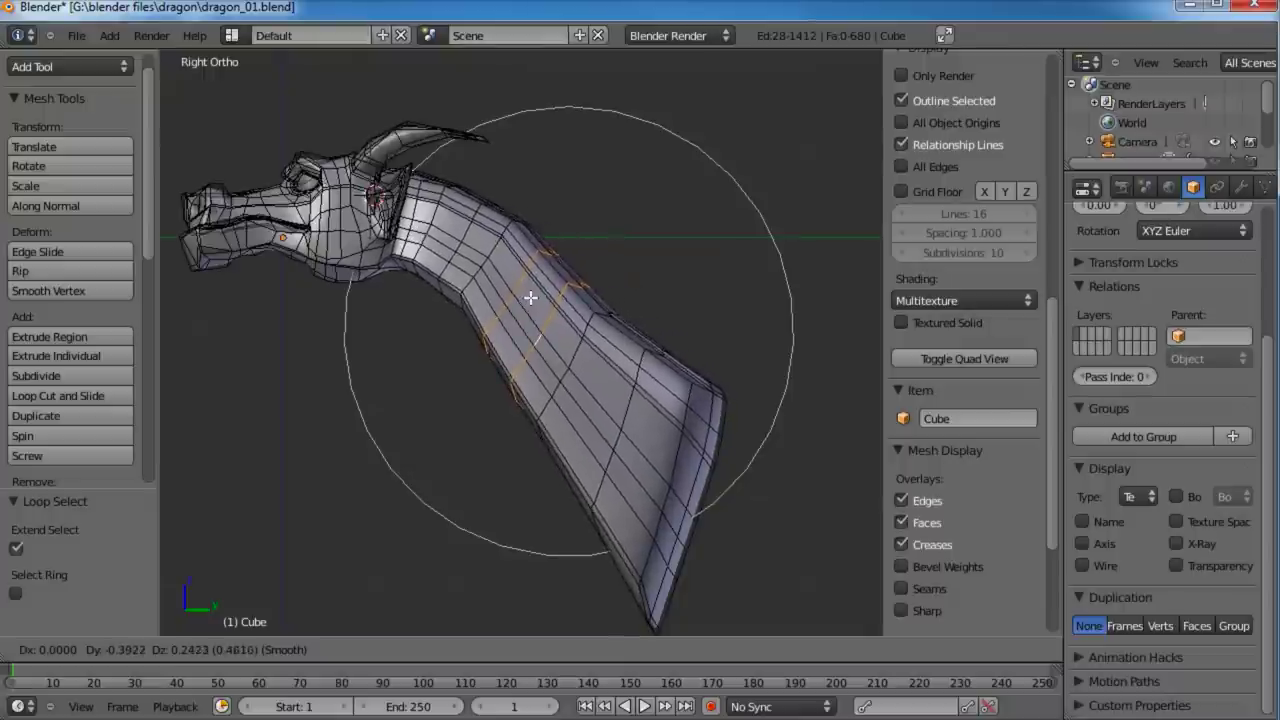
click(522, 296)
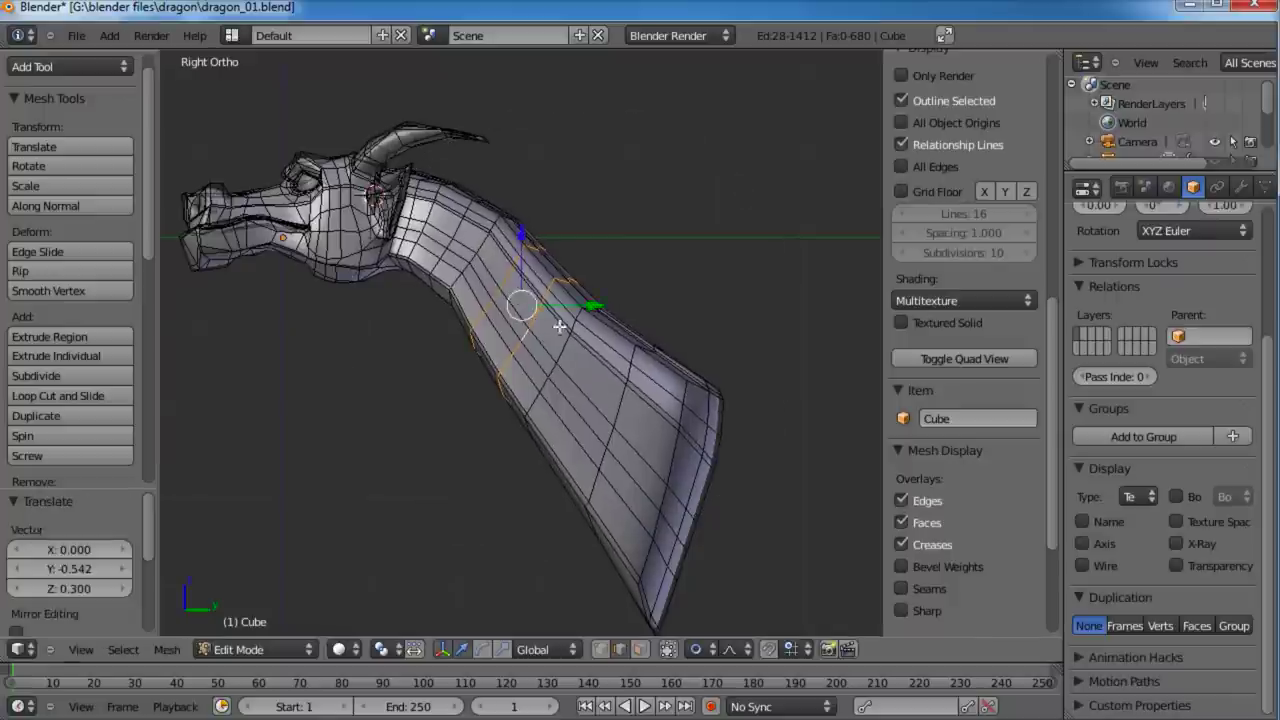
Step: Select the neck-end faces, move them -0.404 in Y and 0.023 in Z, and rotate them about -7.23° with proportional falloff
key(a)
right_click(707, 405)
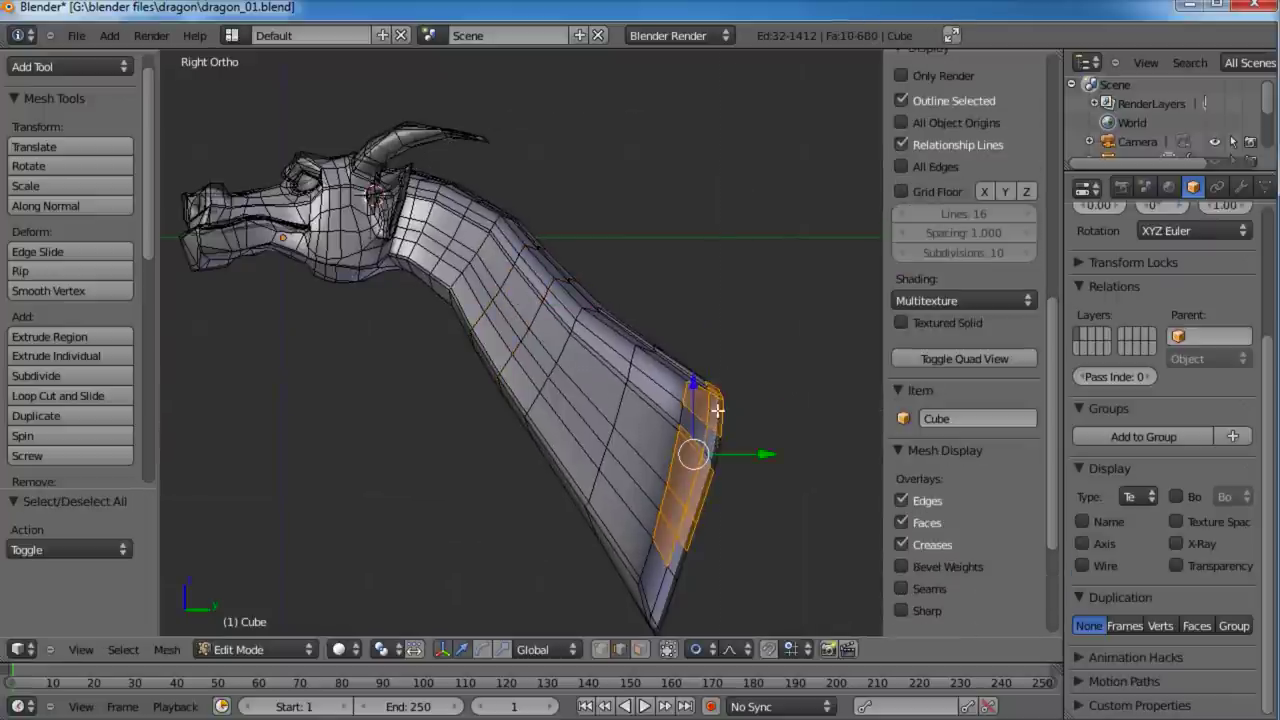
shift+middle_drag(691, 482, 722, 462)
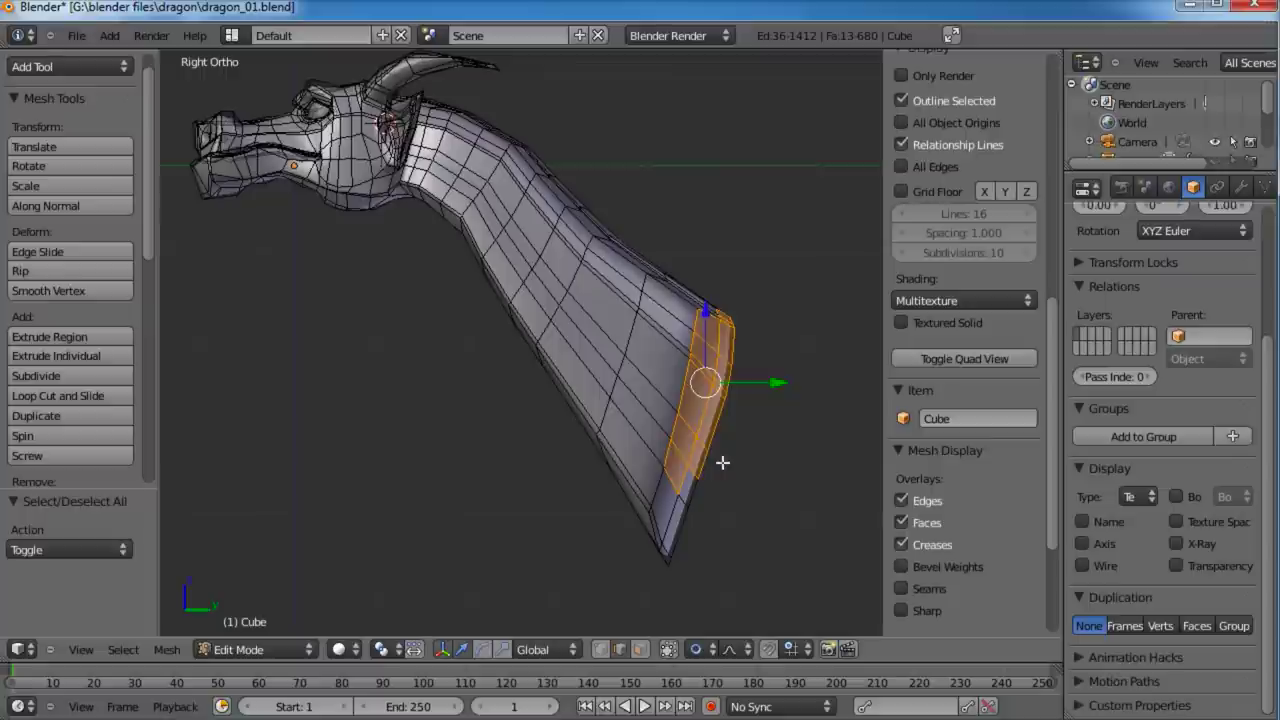
drag(654, 569, 660, 562)
key(g)
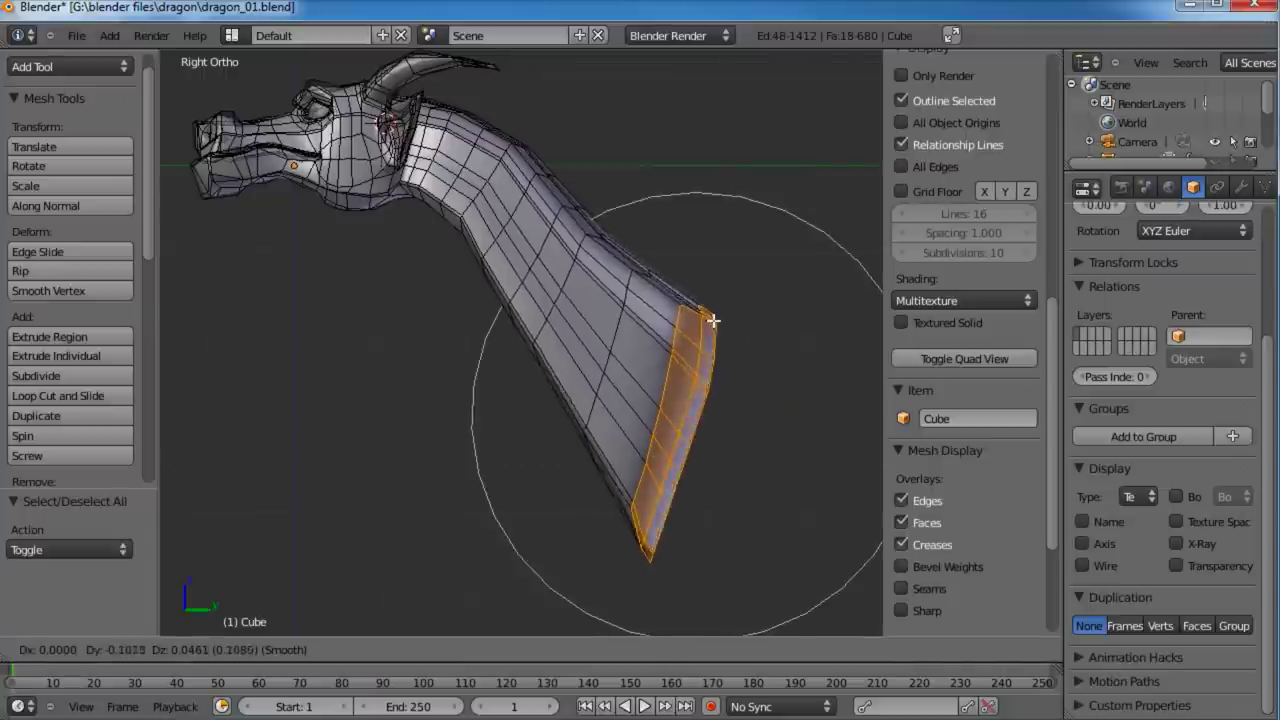
click(710, 320)
key(r)
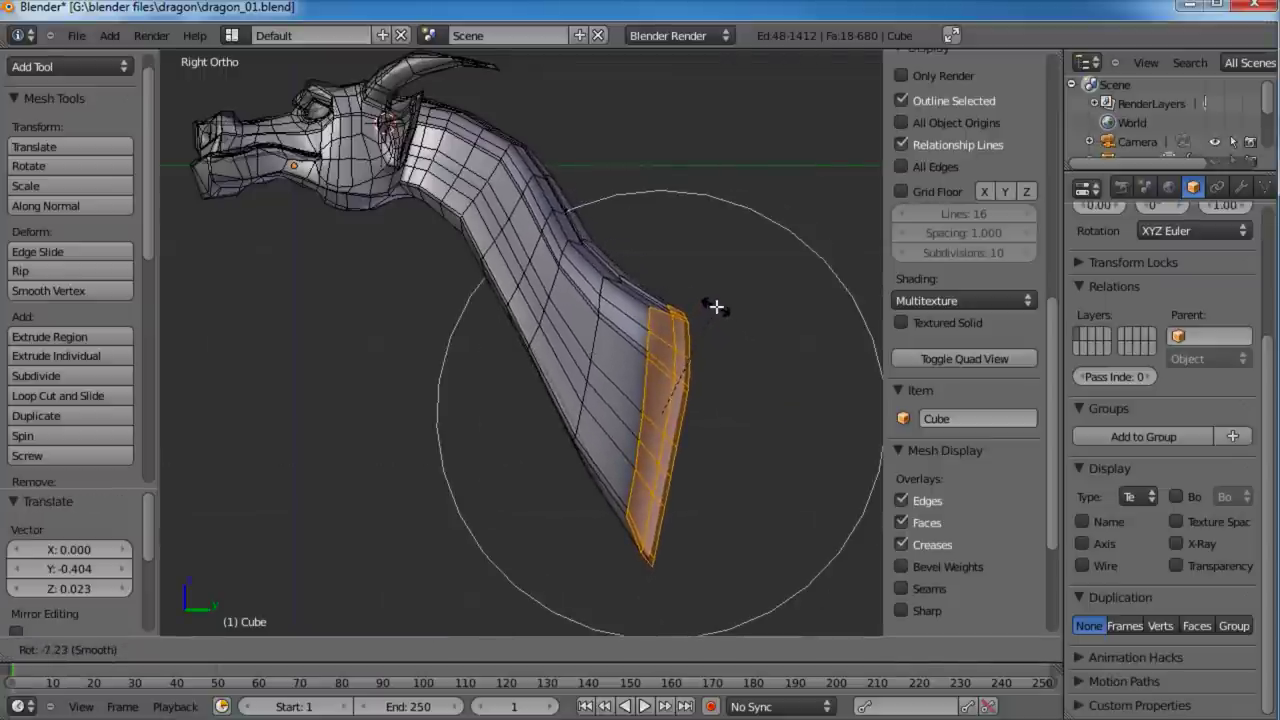
click(716, 307)
Step: Box-select the edges on the underside of the middle neck and pull them outward and down with proportional falloff
key(a)
key(b)
drag(491, 376, 491, 376)
key(g)
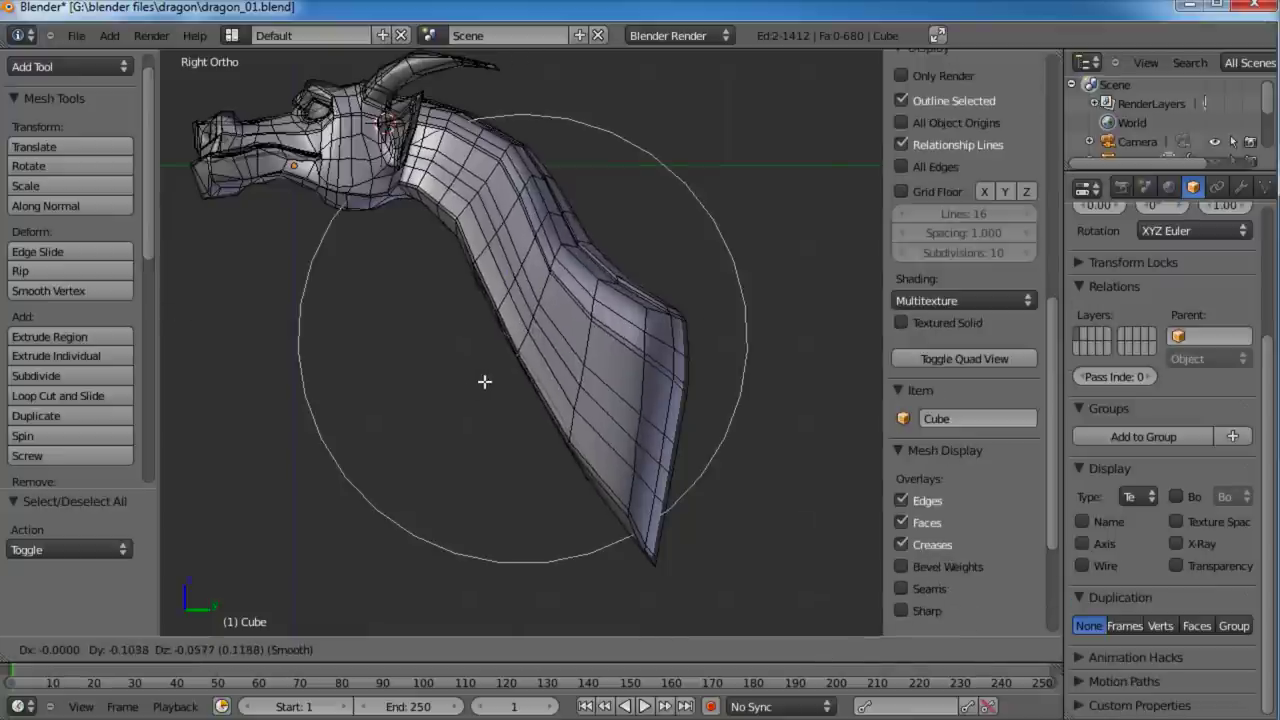
click(500, 420)
Step: Select only the lower tip of the neck end and move it -0.173 in Y and -0.311 in Z with proportional falloff
key(a)
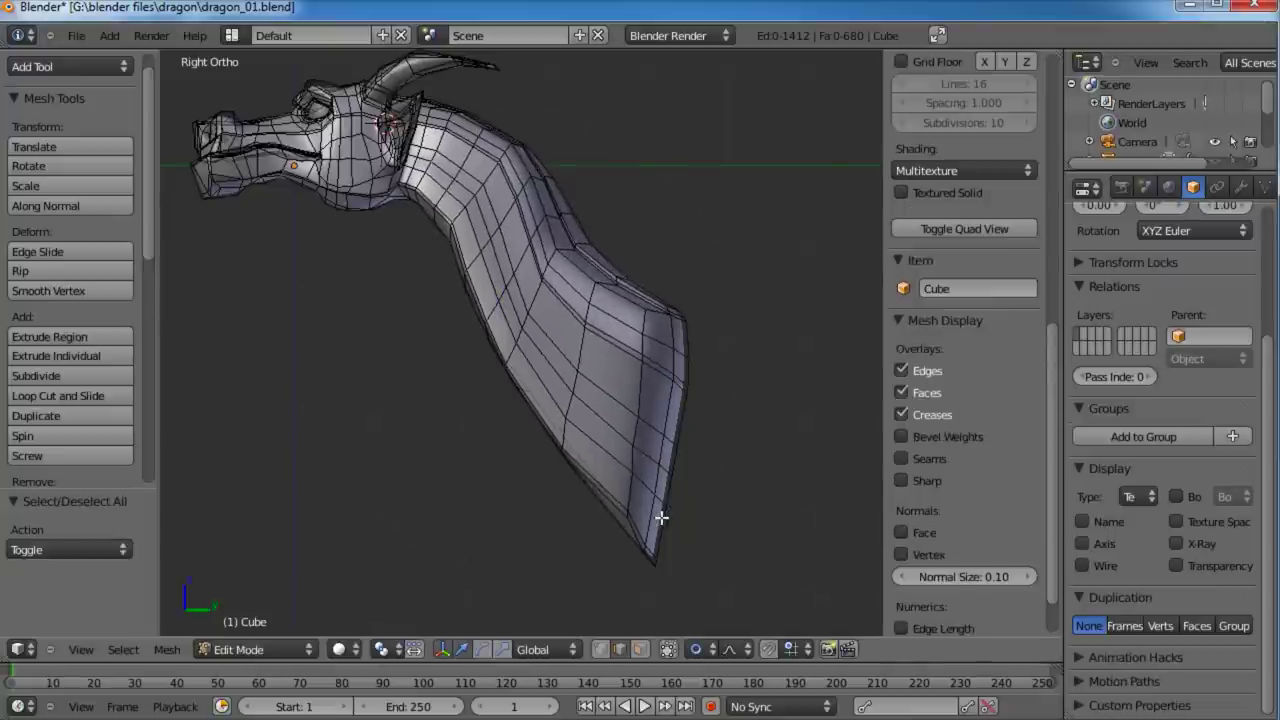
drag(609, 572, 609, 572)
key(g)
click(591, 598)
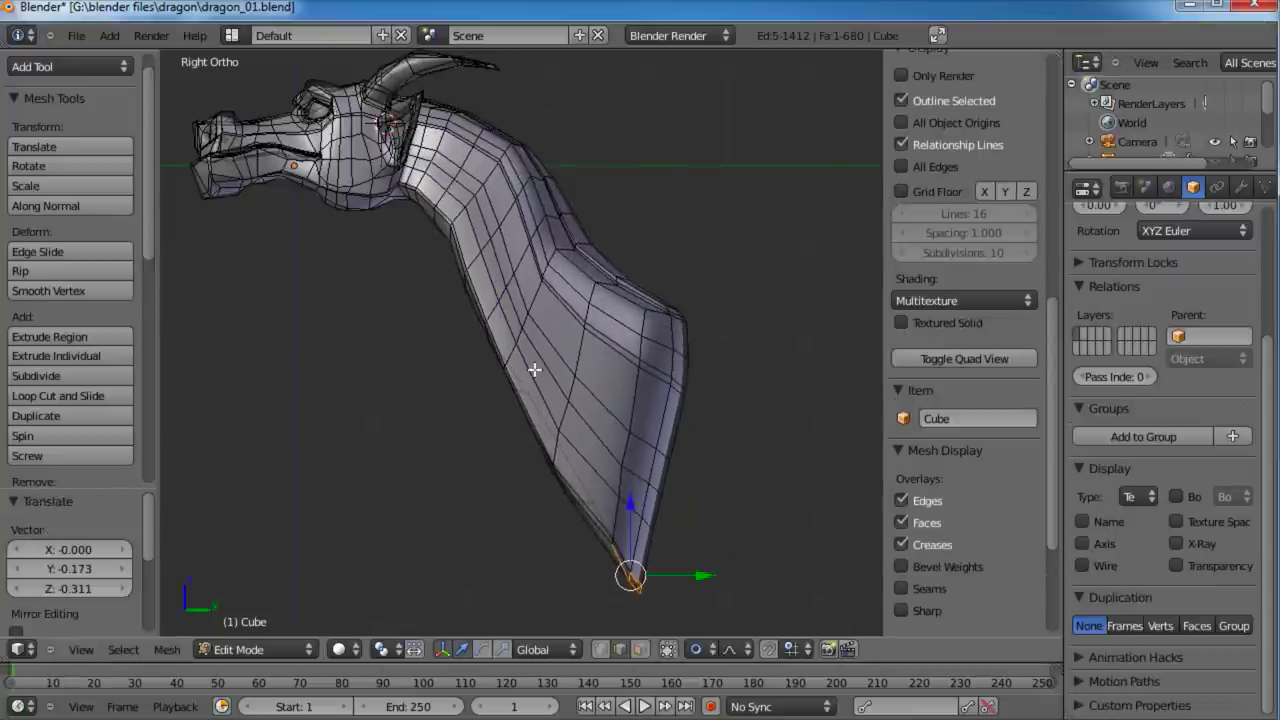
Step: Box-select the faces at the back end of the neck in face select mode and delete them
mouse_move(534, 366)
middle_down()
mouse_move(643, 377)
mouse_move(554, 345)
mouse_move(649, 386)
mouse_move(643, 371)
mouse_move(597, 491)
mouse_move(466, 447)
mouse_move(555, 354)
middle_up()
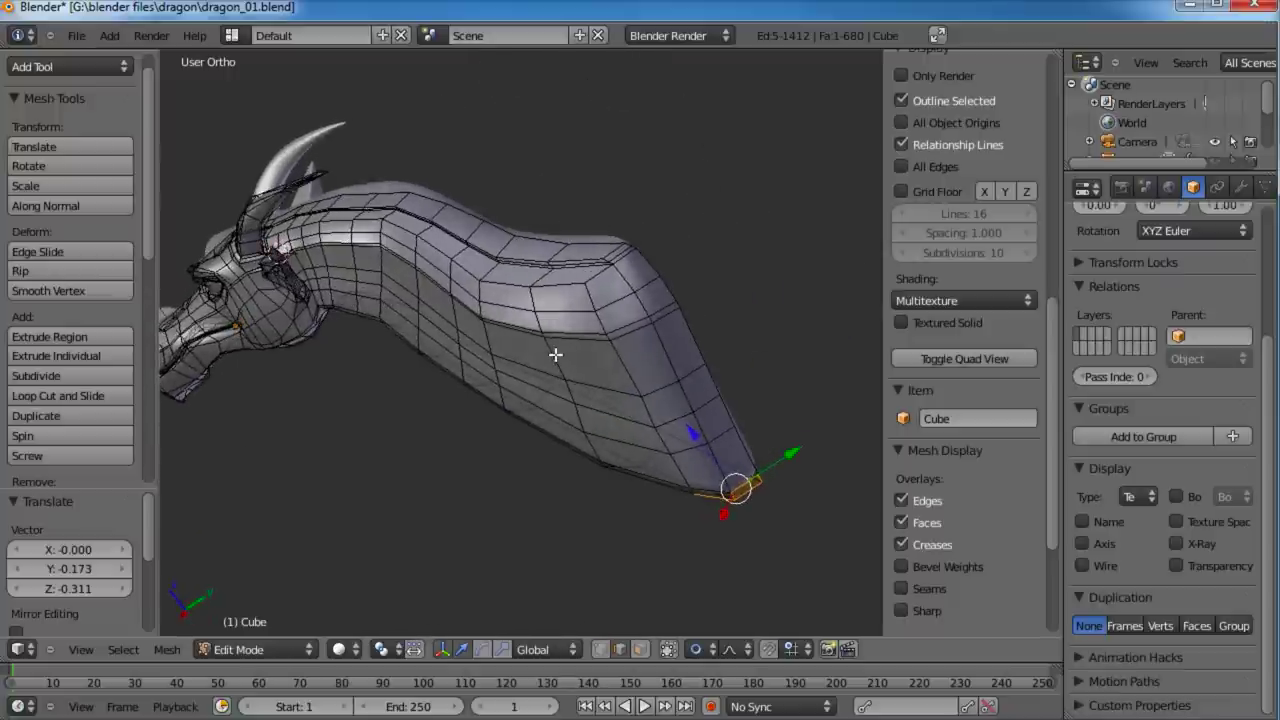
key(KP_3)
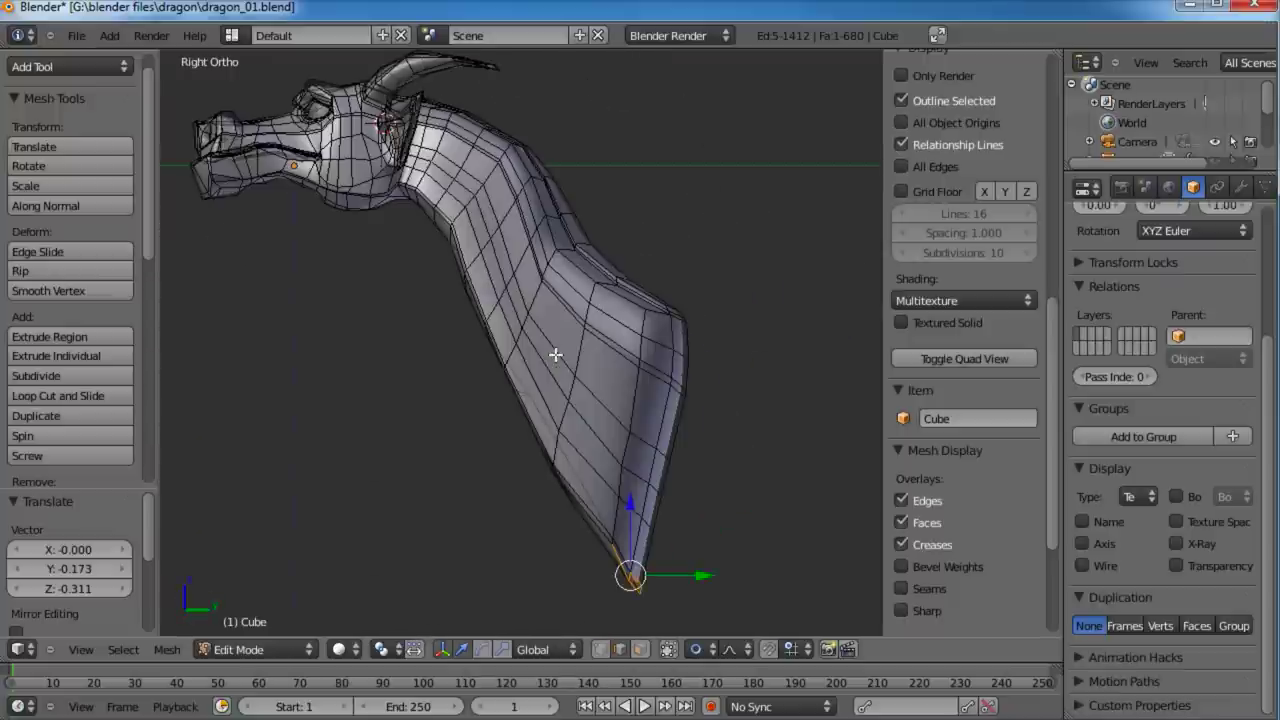
click(644, 651)
key(a)
key(a)
key(a)
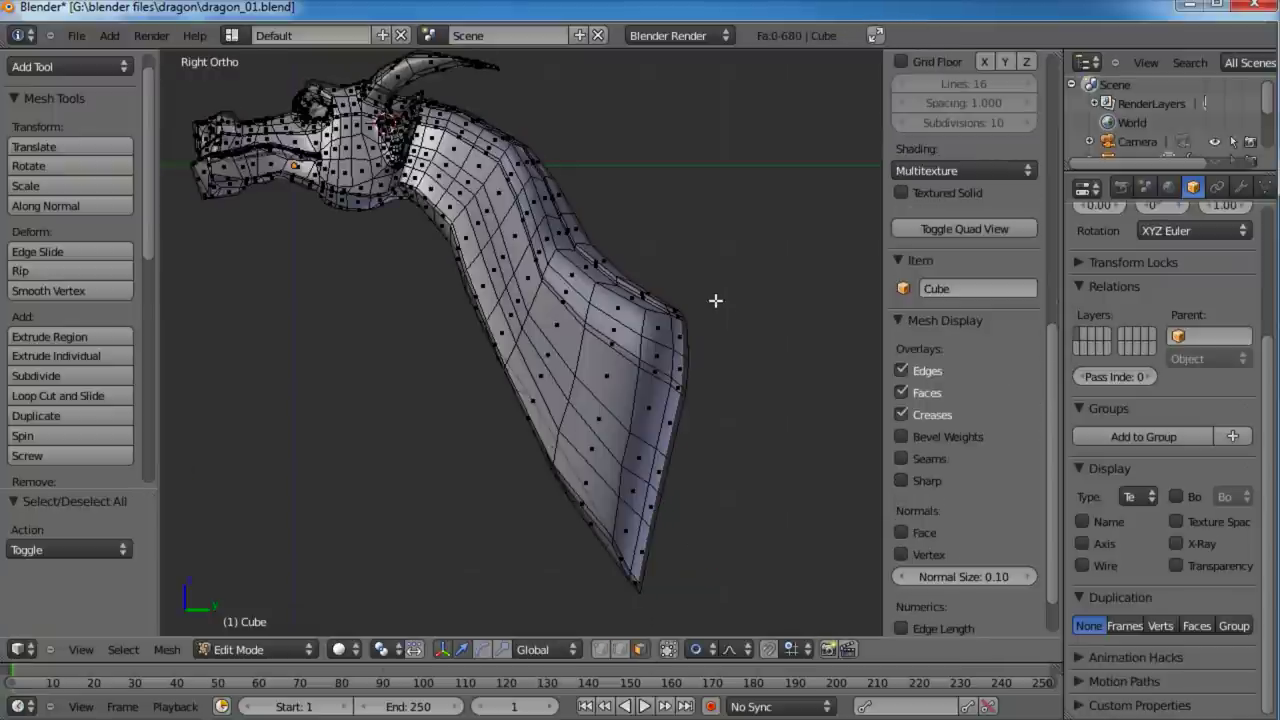
key(b)
drag(716, 302, 654, 372)
key(b)
drag(688, 382, 620, 600)
key(b)
key(b)
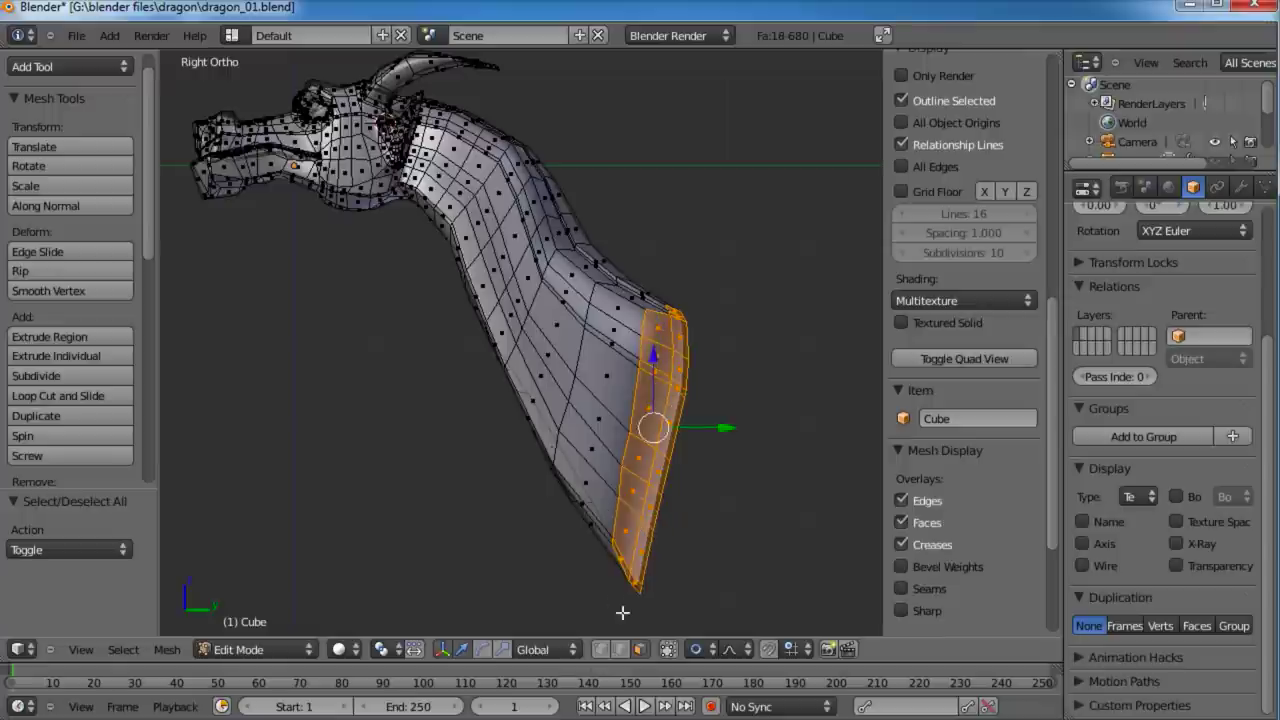
middle_drag(620, 600, 585, 372)
key(x)
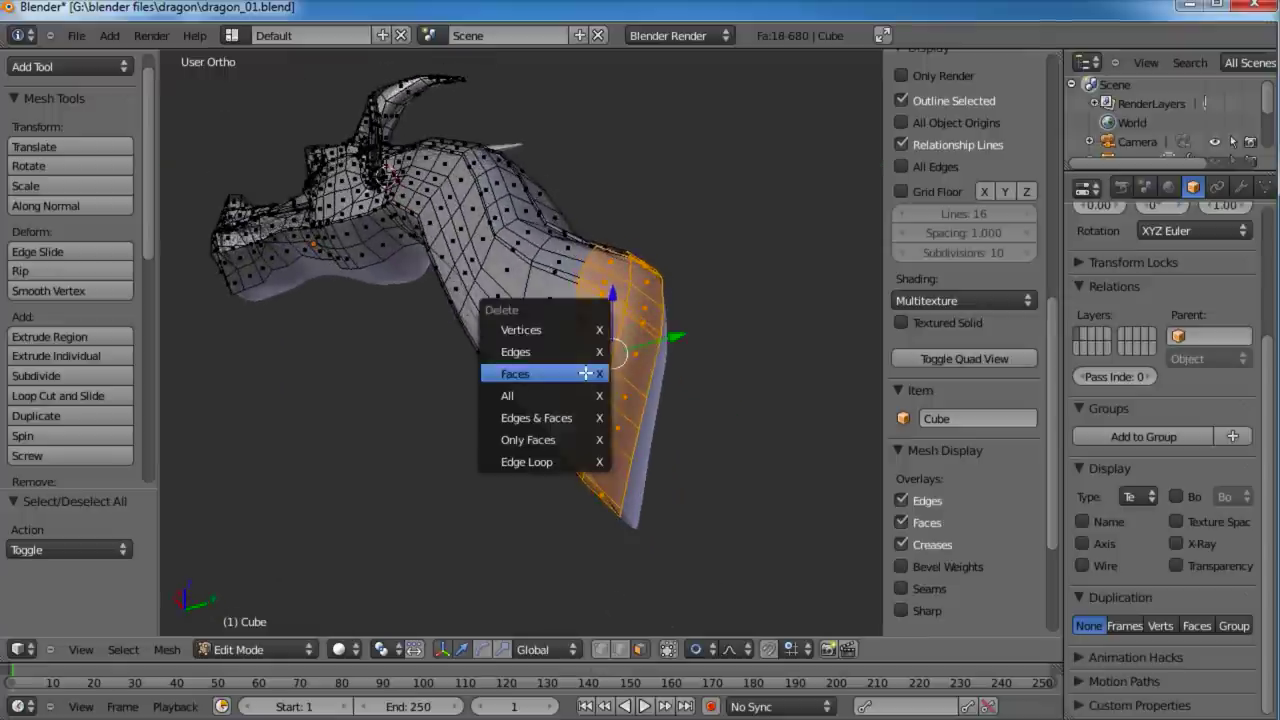
click(585, 372)
Step: Try to reshape the neck with Grab brush strokes in Sculpt Mode, and undo them
middle_drag(583, 294, 509, 493)
scroll(509, 493, down, 5)
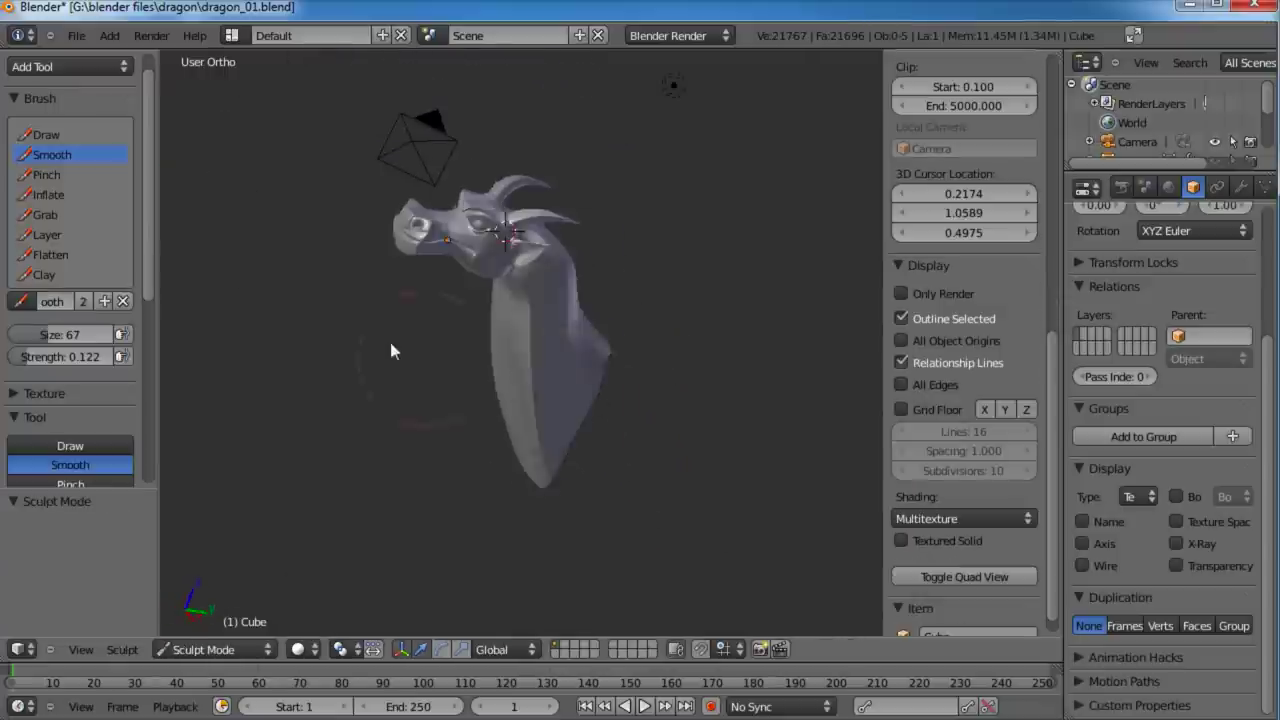
mouse_move(391, 349)
middle_down()
mouse_move(626, 471)
mouse_move(517, 451)
mouse_move(478, 360)
middle_up()
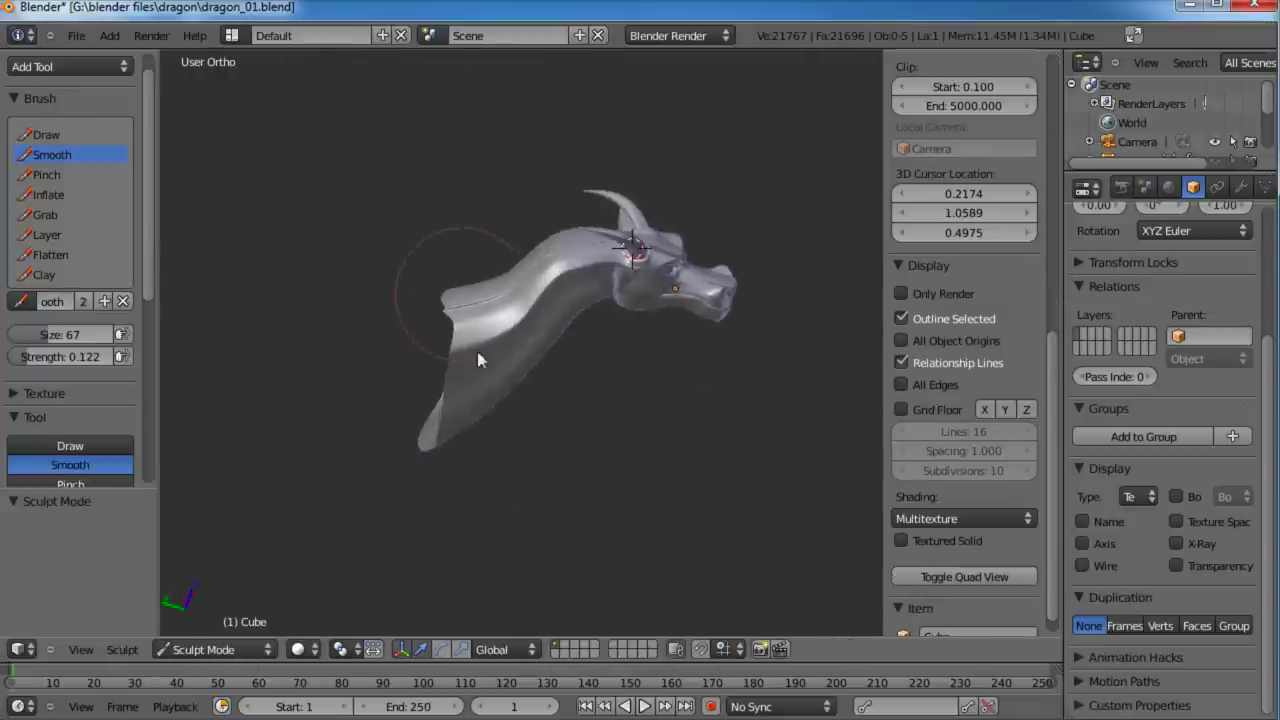
middle_drag(549, 388, 641, 396)
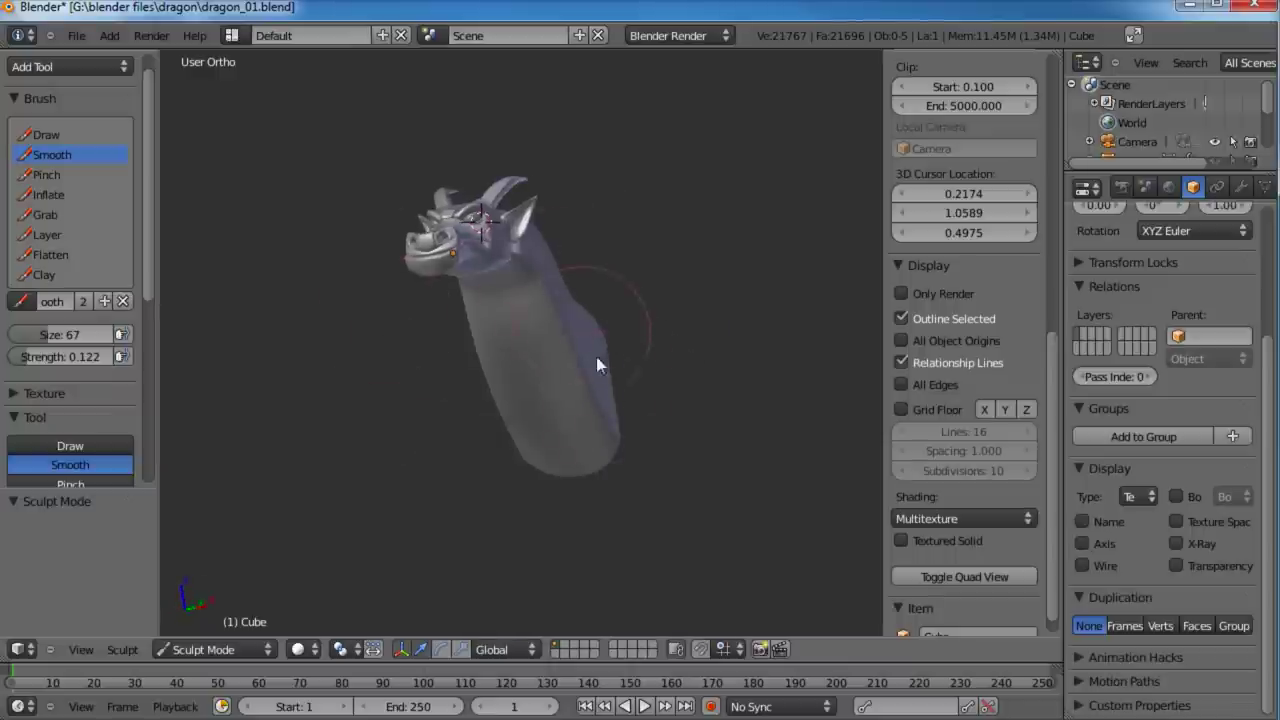
mouse_move(620, 342)
middle_down()
mouse_move(571, 320)
mouse_move(499, 248)
mouse_move(588, 238)
mouse_move(655, 493)
mouse_move(526, 467)
mouse_move(577, 369)
mouse_move(505, 321)
mouse_move(157, 222)
middle_up()
click(46, 215)
mouse_move(479, 236)
middle_down()
mouse_move(566, 317)
mouse_move(580, 251)
middle_up()
scroll(581, 255, up, 2)
mouse_move(597, 218)
mouse_down()
mouse_move(581, 220)
mouse_move(671, 396)
mouse_move(644, 421)
mouse_up()
mouse_move(655, 470)
mouse_down()
mouse_move(691, 551)
mouse_move(597, 298)
mouse_up()
middle_drag(596, 300, 603, 418)
key(ctrl+z)
key(ctrl+z)
key(ctrl+z)
key(ctrl+z)
key(ctrl+z)
key(ctrl+z)
key(ctrl+z)
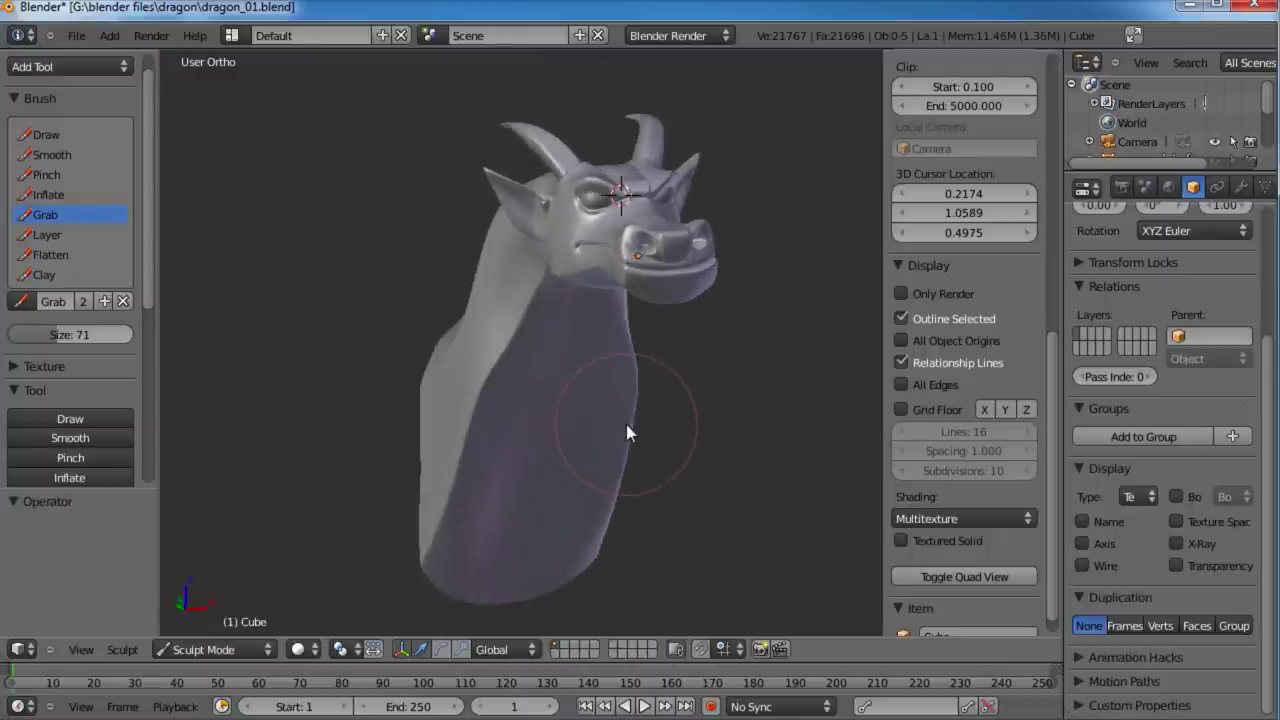
Step: Select the lengthwise edge line between the neck's side and underside and move it about -0.277 along X with smooth proportional editing
mouse_move(626, 424)
middle_down()
mouse_move(591, 321)
mouse_move(609, 264)
mouse_move(457, 200)
mouse_move(466, 377)
middle_up()
key(Tab)
middle_drag(554, 366, 614, 337)
scroll(615, 388, up, 2)
right_click(643, 474)
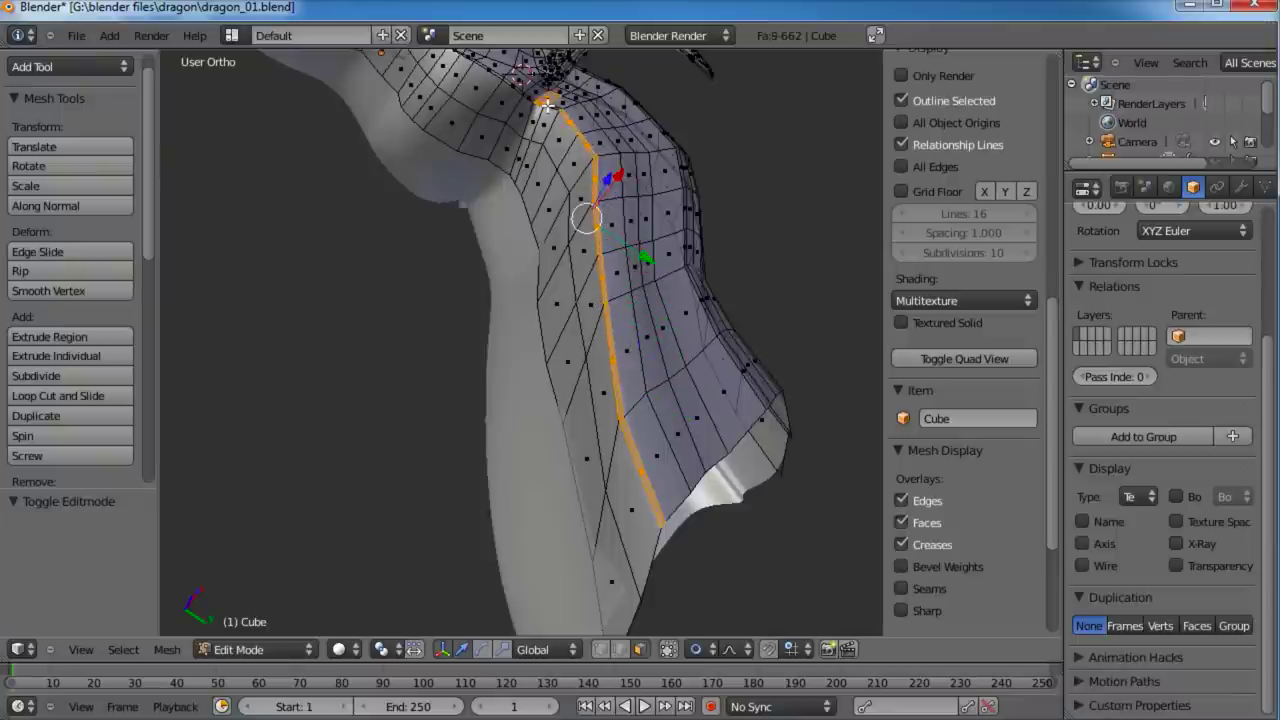
middle_drag(610, 208, 648, 258)
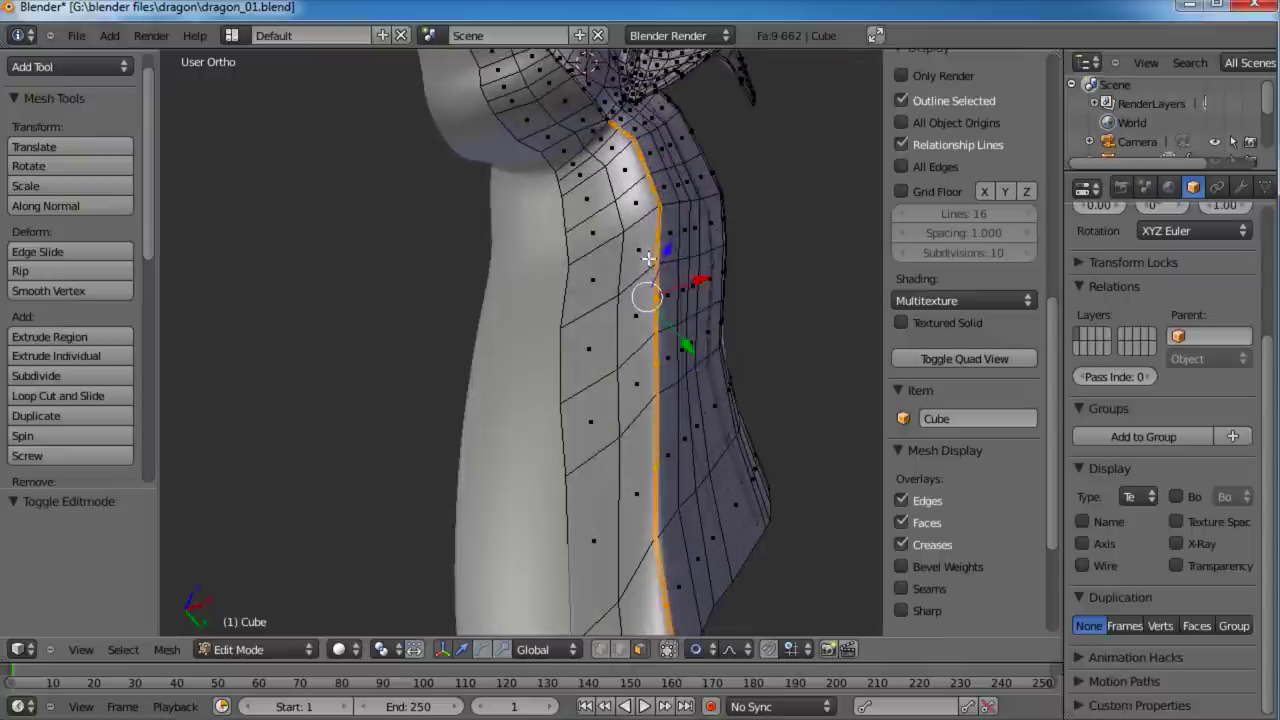
key(g)
key(x)
scroll(695, 278, up, 8)
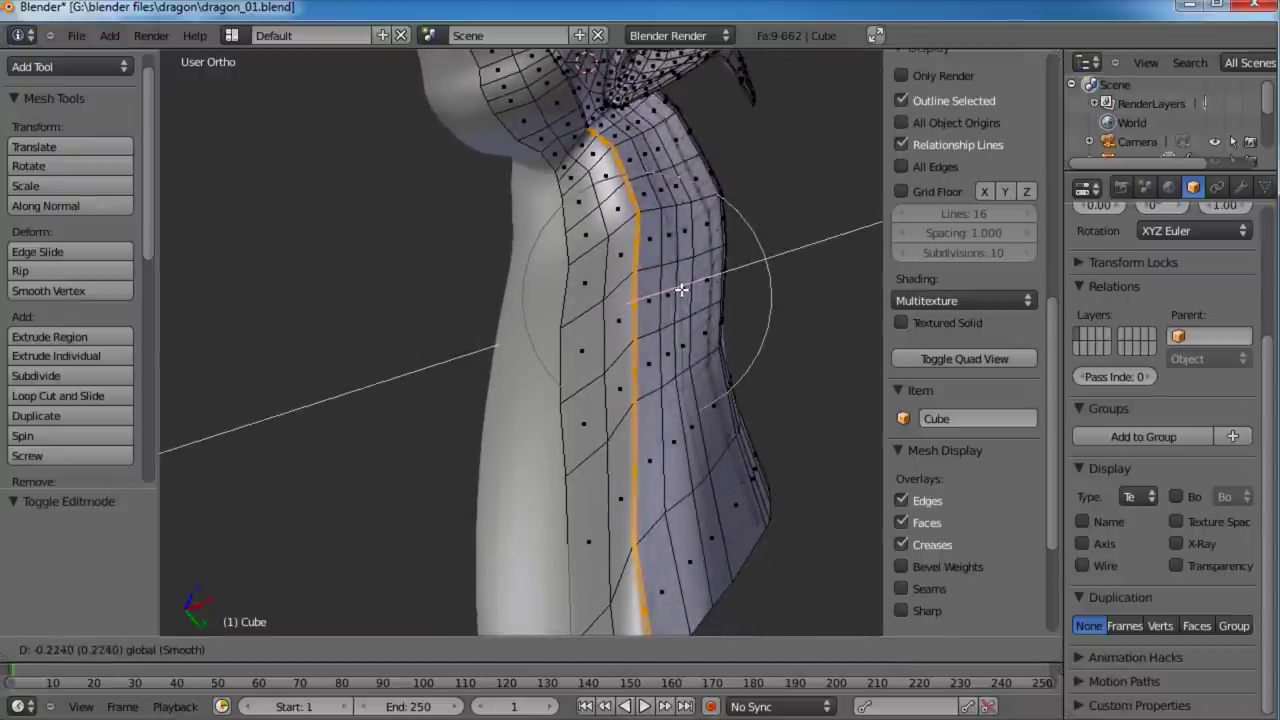
scroll(678, 293, up, 3)
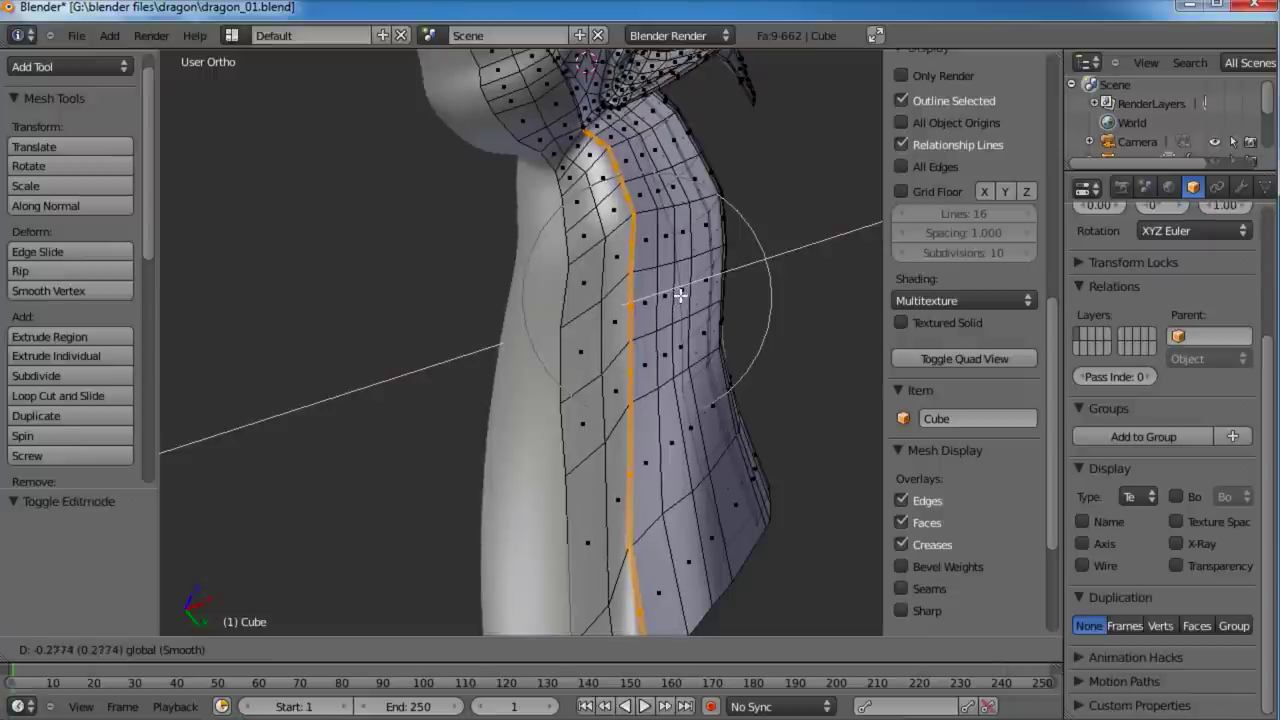
click(679, 294)
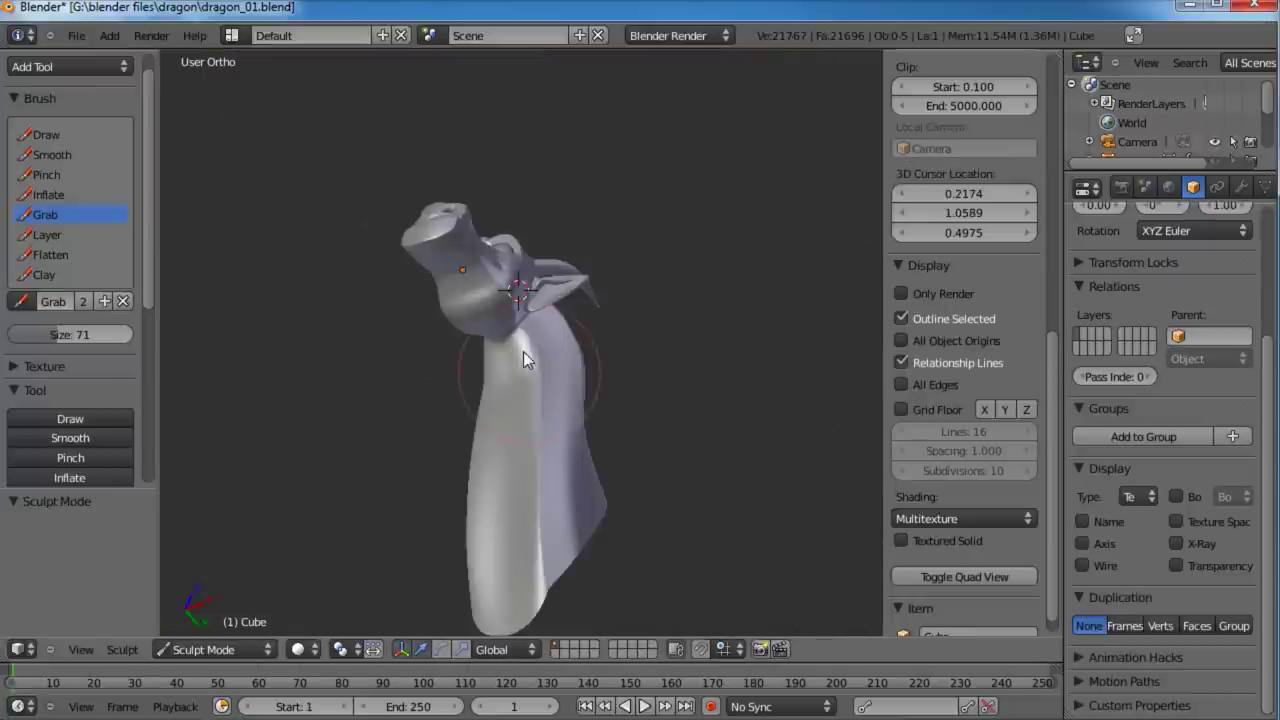
Step: Adjust the short run of side edges on the upper neck just behind the jaw in Edit Mode
mouse_move(523, 351)
middle_down()
mouse_move(624, 422)
mouse_move(678, 435)
mouse_move(535, 245)
mouse_move(515, 300)
mouse_move(552, 413)
mouse_move(612, 358)
mouse_move(448, 342)
mouse_move(414, 430)
mouse_move(527, 510)
mouse_move(507, 318)
mouse_move(553, 369)
mouse_move(580, 290)
middle_up()
key(Tab)
scroll(580, 290, up, 4)
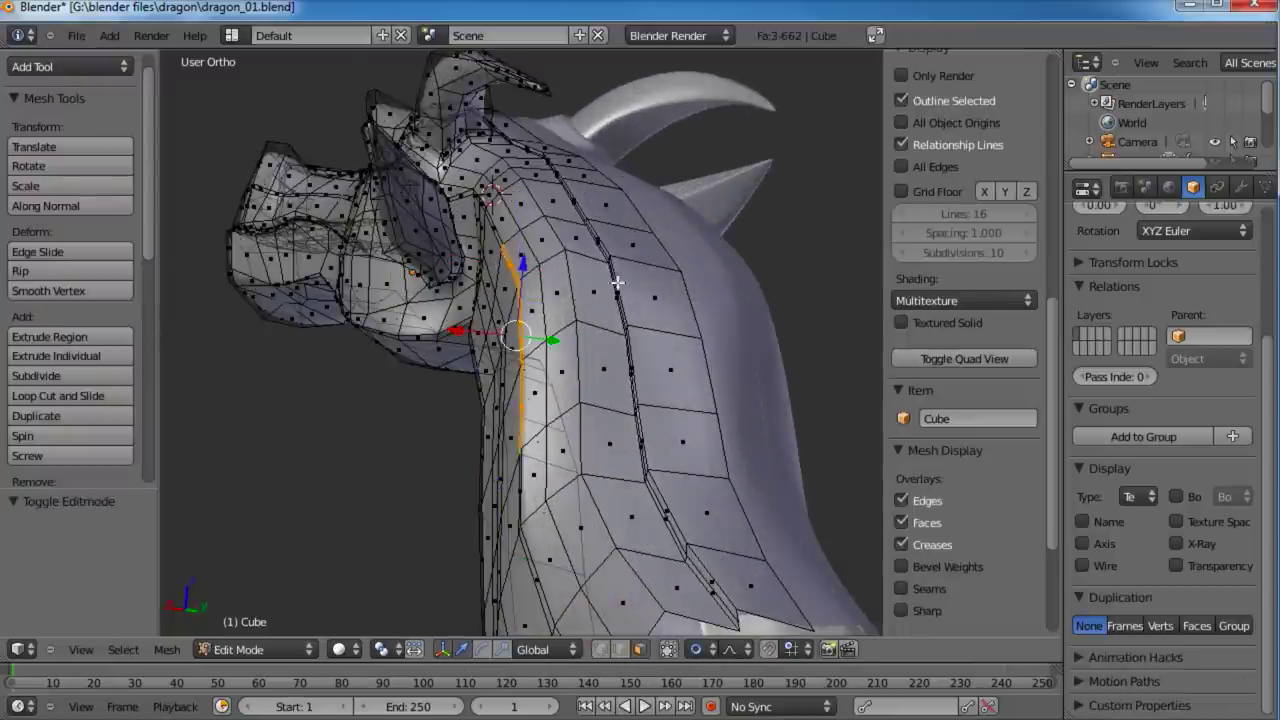
middle_drag(617, 283, 525, 395)
drag(425, 388, 457, 397)
scroll(452, 395, down, 2)
scroll(651, 360, down, 2)
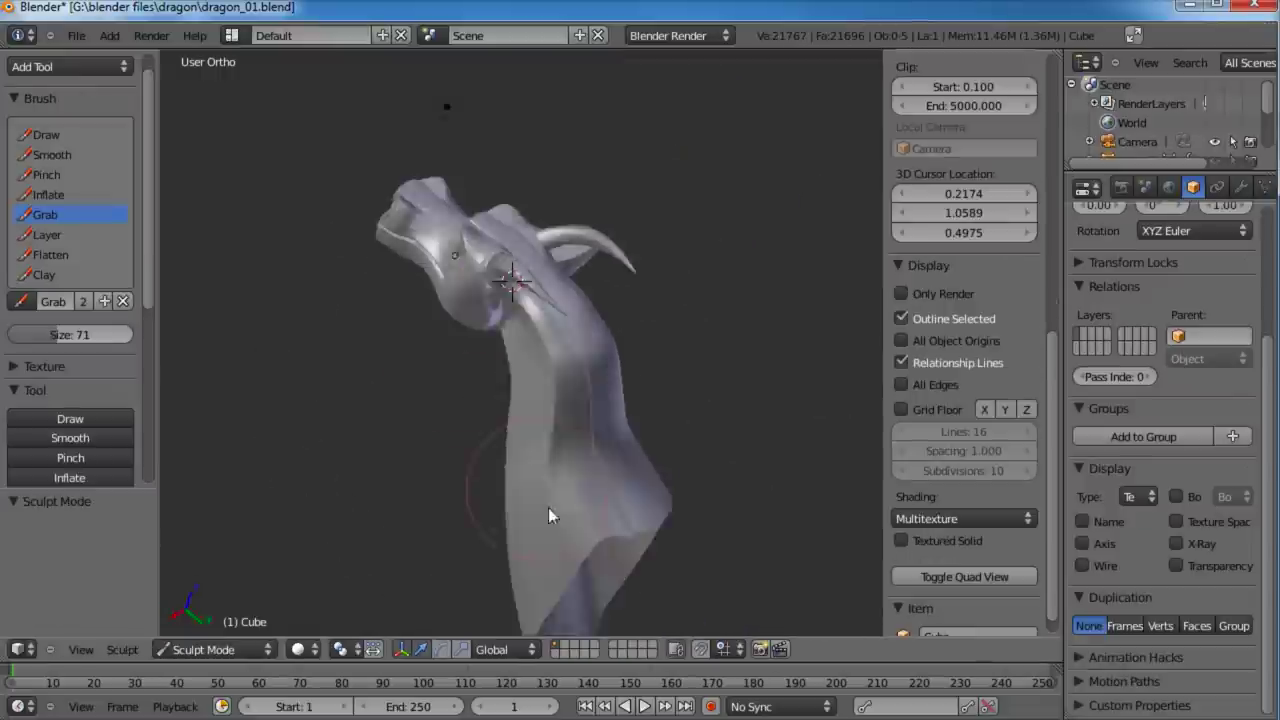
Step: Soften the edge between the neck's side and underside with Smooth brush strokes in Sculpt Mode
mouse_move(549, 509)
middle_down()
mouse_move(646, 503)
mouse_move(634, 451)
mouse_move(517, 429)
mouse_move(631, 350)
mouse_move(492, 298)
mouse_move(479, 256)
middle_up()
click(48, 154)
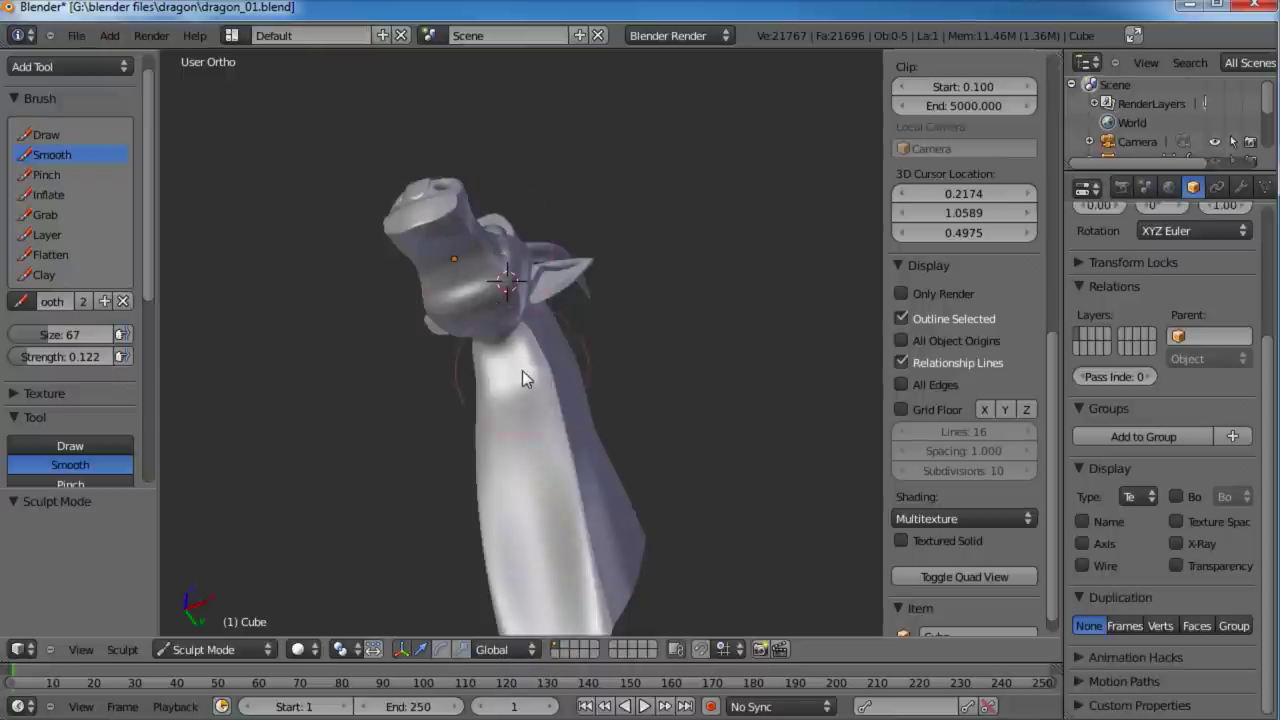
scroll(522, 370, up, 2)
drag(540, 312, 608, 466)
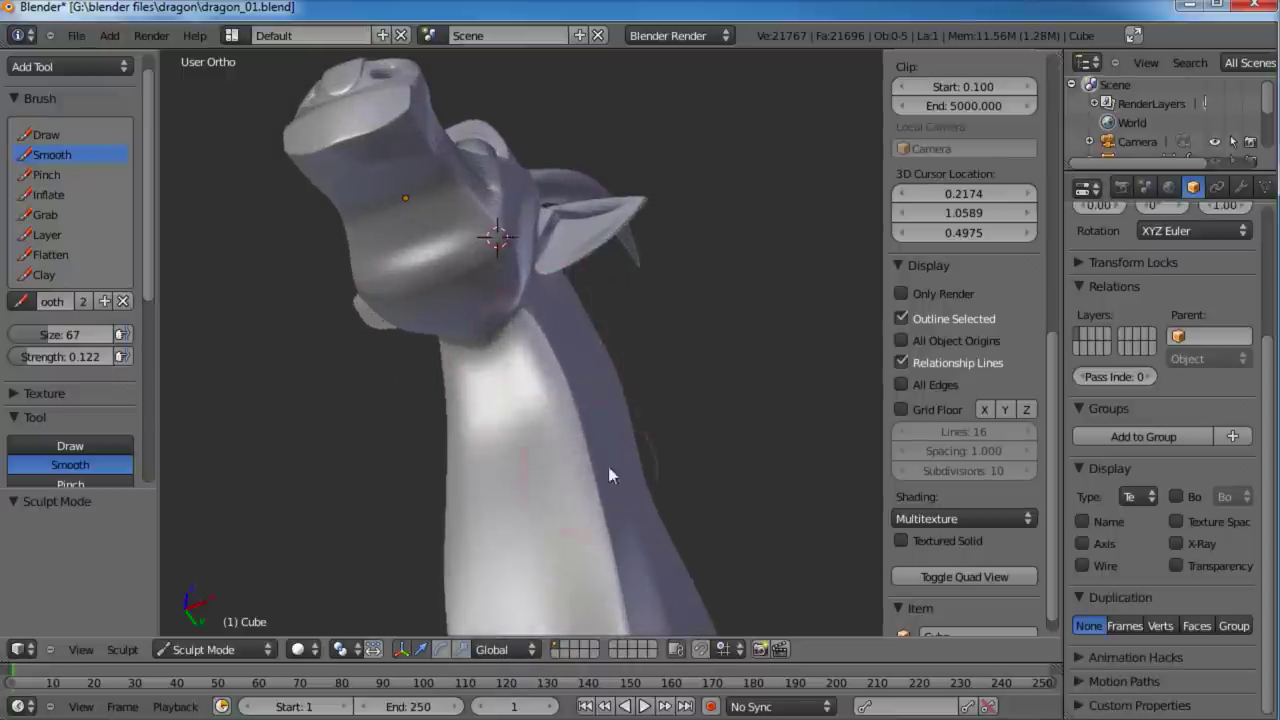
shift+middle_drag(608, 466, 550, 243)
mouse_move(548, 304)
mouse_down()
mouse_move(568, 458)
mouse_move(604, 575)
mouse_up()
mouse_move(566, 372)
shift+middle_down()
mouse_move(534, 143)
mouse_move(438, 258)
mouse_move(484, 352)
mouse_move(500, 271)
mouse_move(529, 371)
mouse_move(460, 217)
mouse_move(651, 349)
mouse_move(501, 230)
shift+middle_up()
Step: Smooth the crease where the lower jaw meets the throat
scroll(650, 340, up, 3)
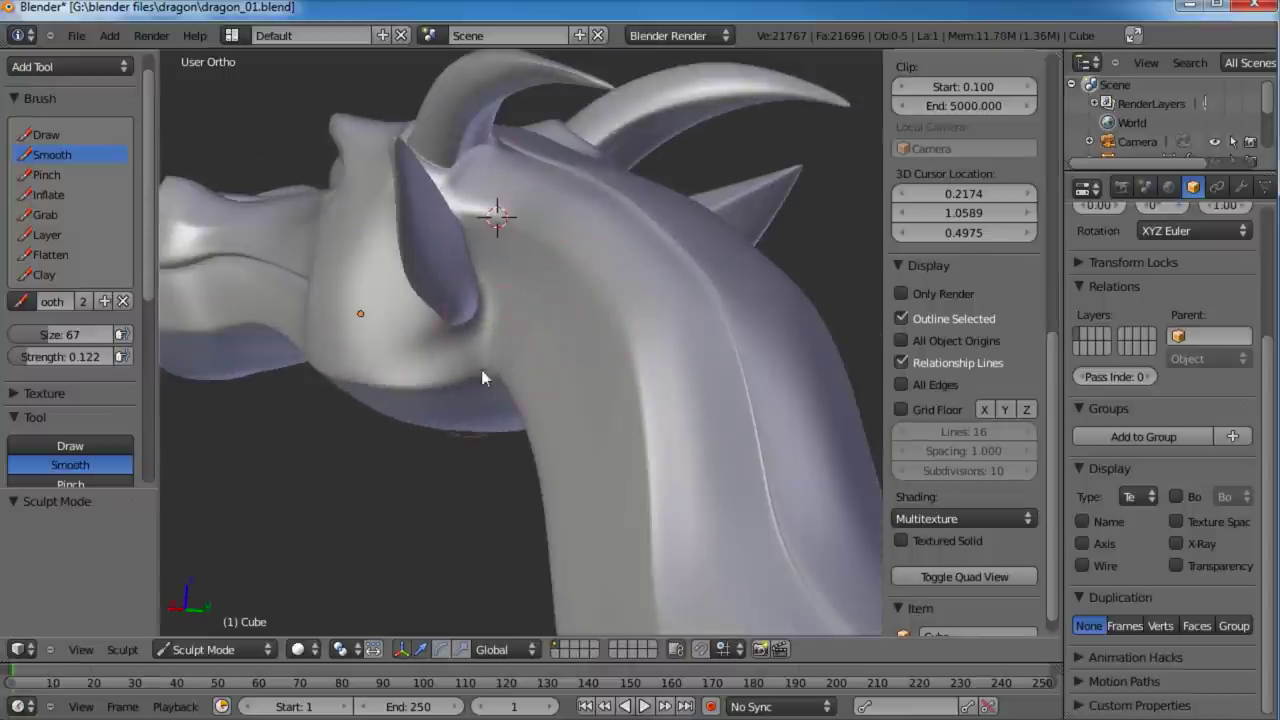
middle_drag(482, 378, 575, 321)
middle_drag(651, 336, 535, 335)
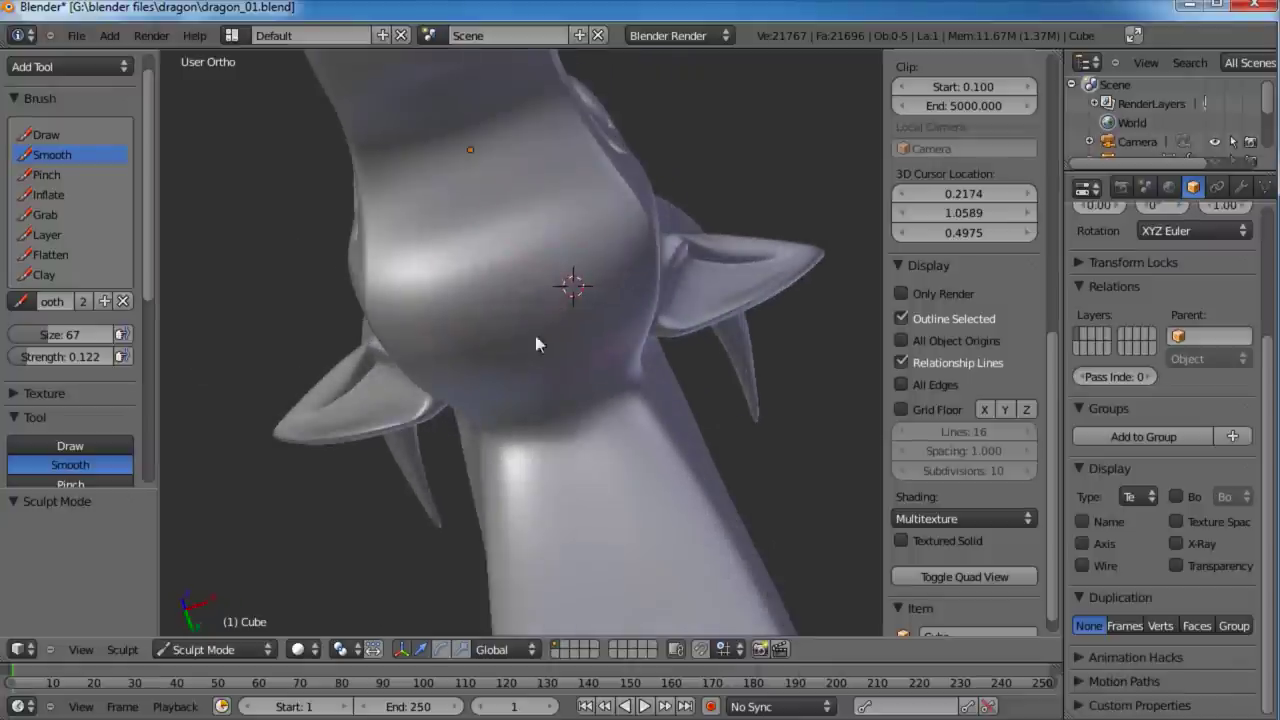
middle_drag(535, 252, 488, 255)
mouse_move(509, 341)
mouse_down()
mouse_move(537, 262)
mouse_move(543, 372)
mouse_up()
mouse_move(556, 375)
middle_down()
mouse_move(549, 325)
mouse_move(510, 308)
mouse_move(524, 402)
mouse_move(479, 328)
mouse_move(498, 182)
mouse_move(568, 421)
mouse_move(624, 337)
mouse_move(580, 238)
mouse_move(426, 299)
mouse_move(519, 372)
mouse_move(700, 337)
mouse_move(523, 274)
mouse_move(449, 366)
mouse_move(492, 392)
mouse_move(560, 394)
mouse_move(560, 349)
mouse_move(691, 371)
mouse_move(640, 420)
mouse_move(589, 391)
mouse_move(609, 380)
mouse_move(546, 437)
mouse_move(708, 272)
mouse_move(514, 378)
mouse_move(577, 349)
mouse_move(540, 422)
mouse_move(615, 363)
mouse_move(609, 349)
middle_up()
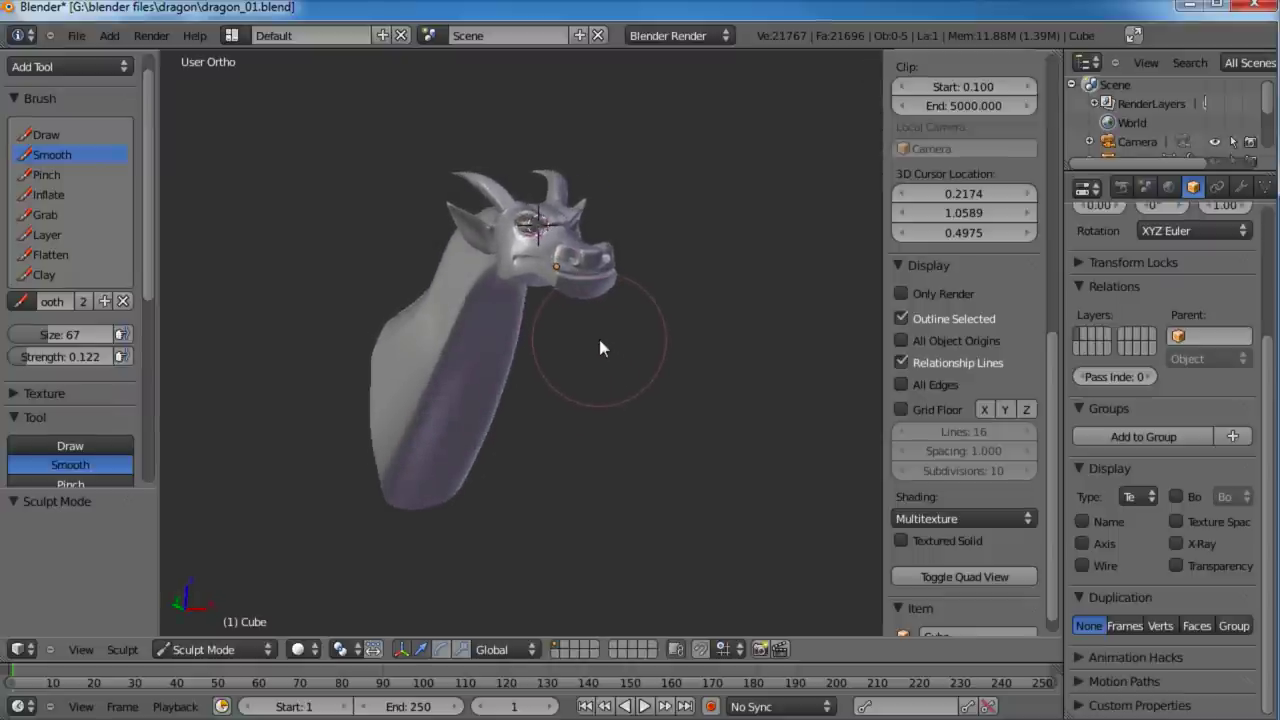
Step: Switch to perspective view and smooth the snout around the nostrils and below the nose
key(KP_5)
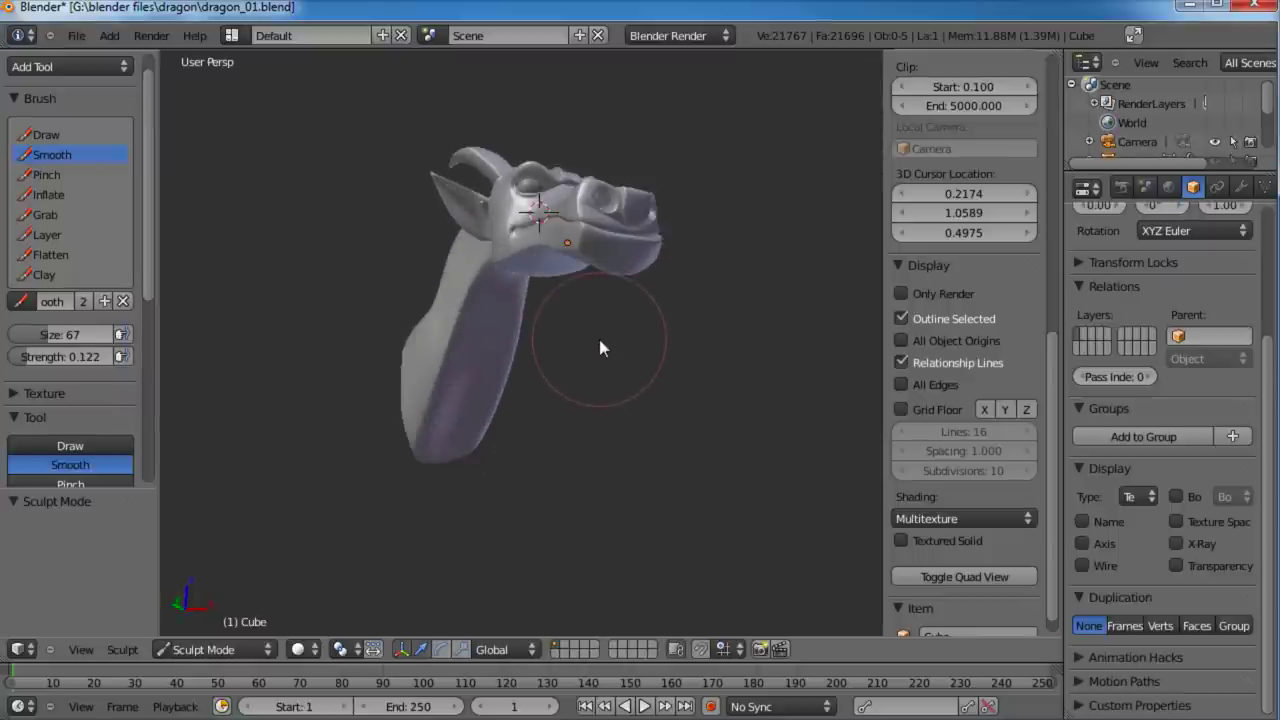
middle_drag(600, 341, 528, 308)
scroll(544, 404, up, 4)
mouse_move(600, 400)
middle_down()
mouse_move(629, 429)
mouse_move(594, 380)
mouse_move(559, 366)
mouse_move(605, 395)
middle_up()
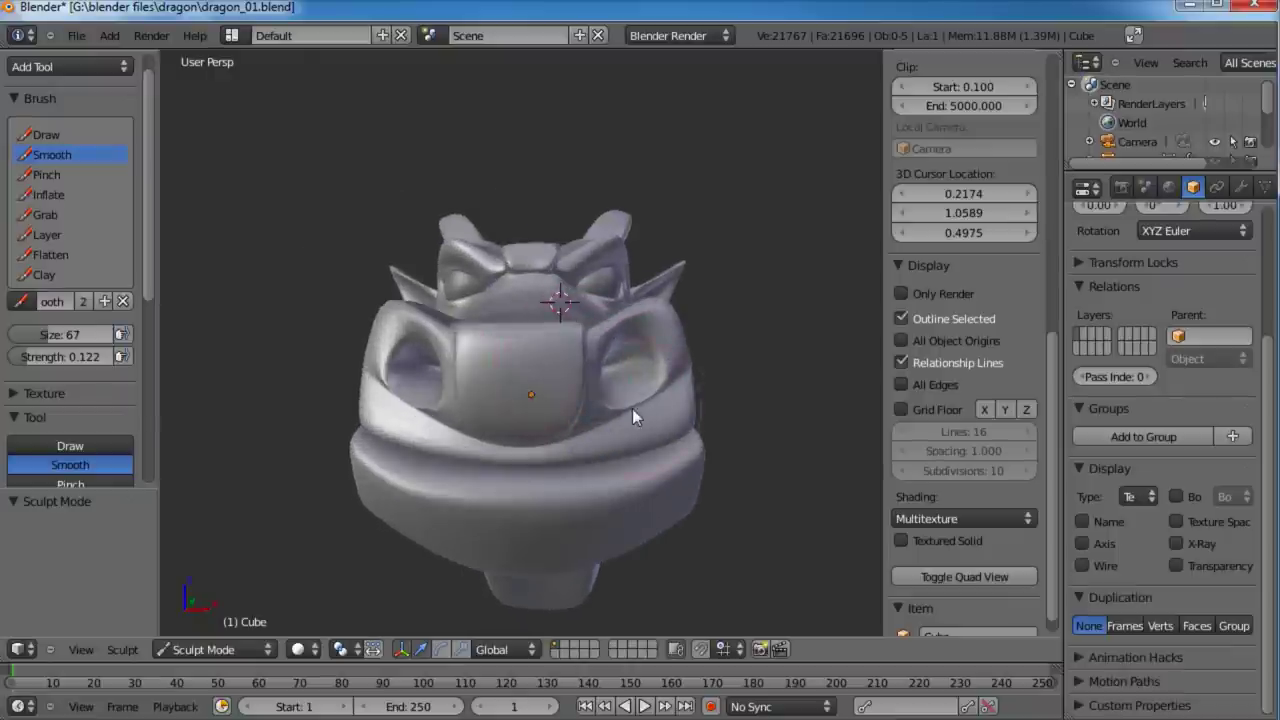
mouse_move(613, 409)
mouse_down()
mouse_move(640, 392)
mouse_move(591, 423)
mouse_up()
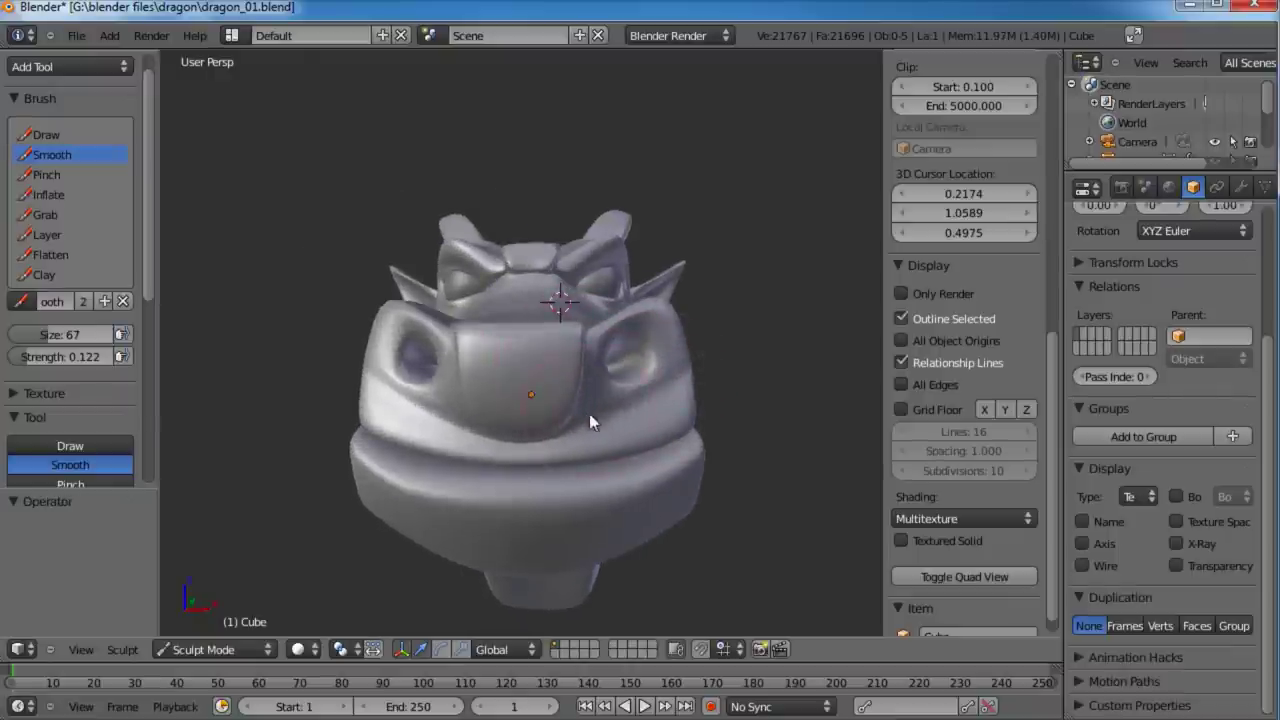
Step: Choose the Pinch brush and inspect the edges of the nose and nostrils up close
mouse_move(591, 423)
middle_down()
mouse_move(676, 401)
mouse_move(618, 392)
middle_up()
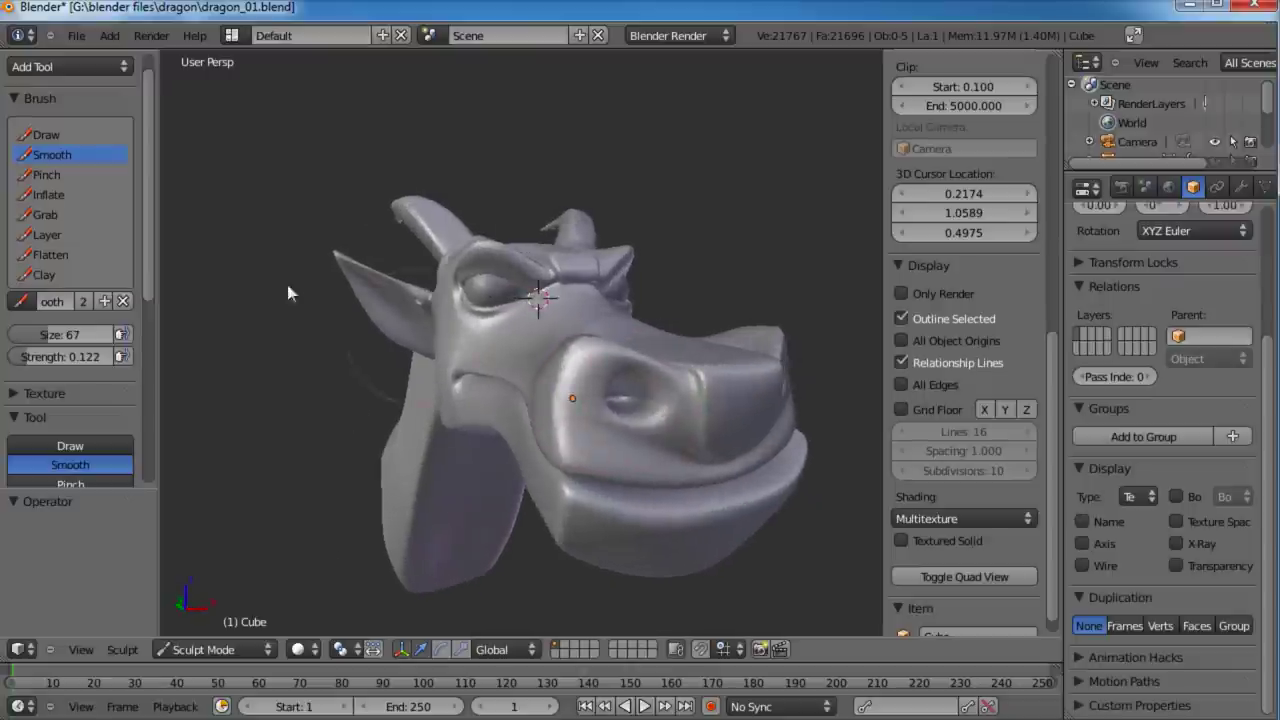
click(47, 175)
mouse_move(216, 205)
middle_down()
mouse_move(514, 277)
mouse_move(474, 277)
middle_up()
scroll(474, 277, up, 4)
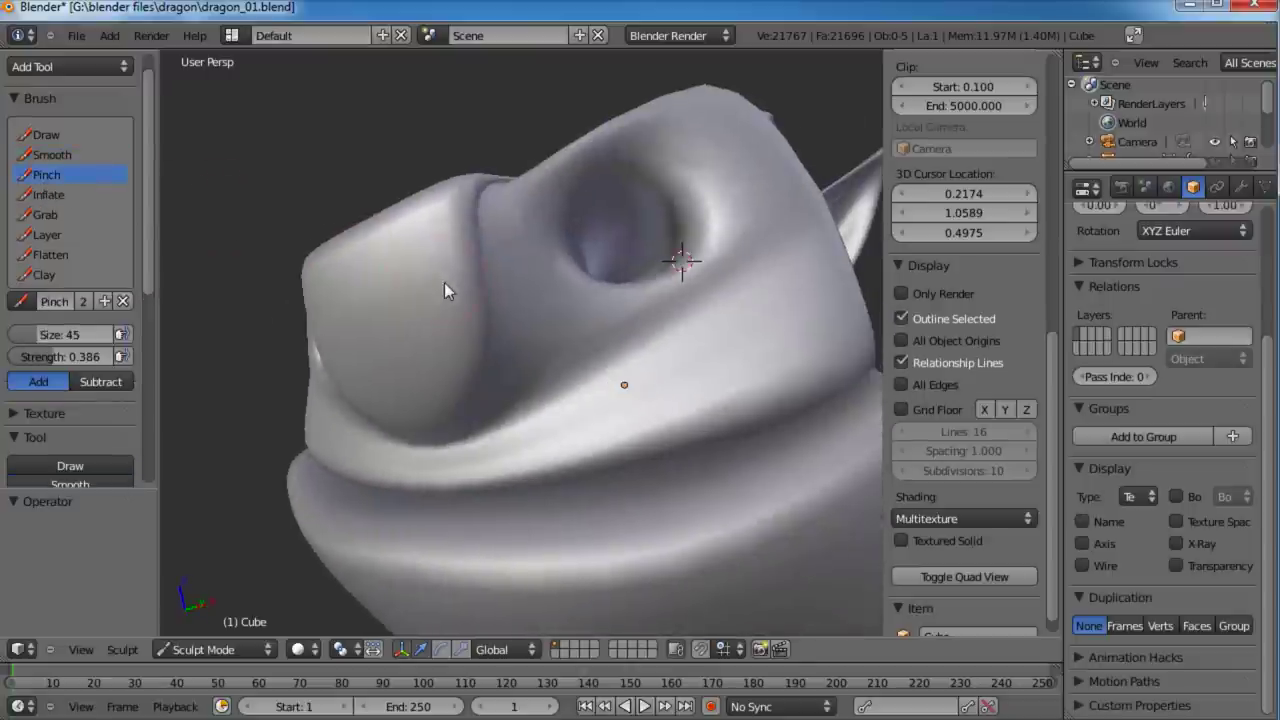
scroll(506, 250, down, 6)
scroll(518, 327, up, 4)
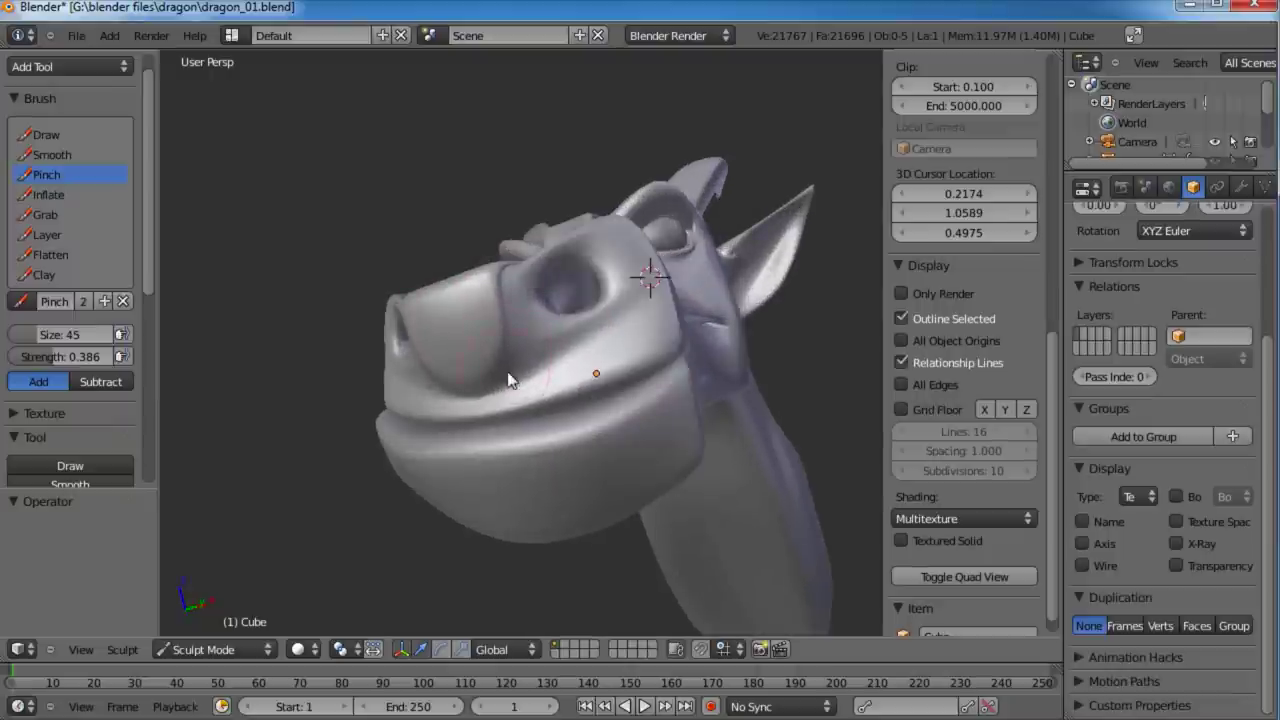
middle_drag(505, 332, 613, 396)
Step: Examine the whole head and neck from several angles in orthographic view
scroll(611, 307, down, 2)
key(KP_5)
scroll(593, 379, up, 4)
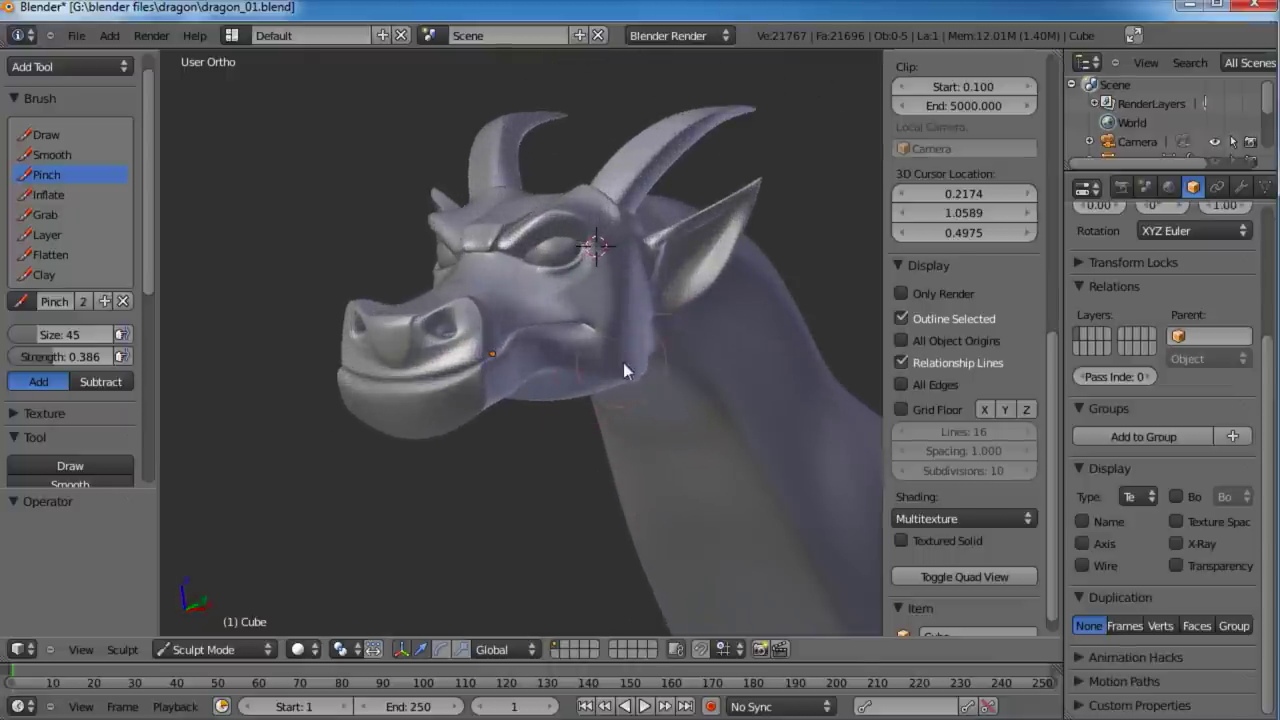
middle_drag(534, 369, 569, 376)
scroll(649, 370, down, 5)
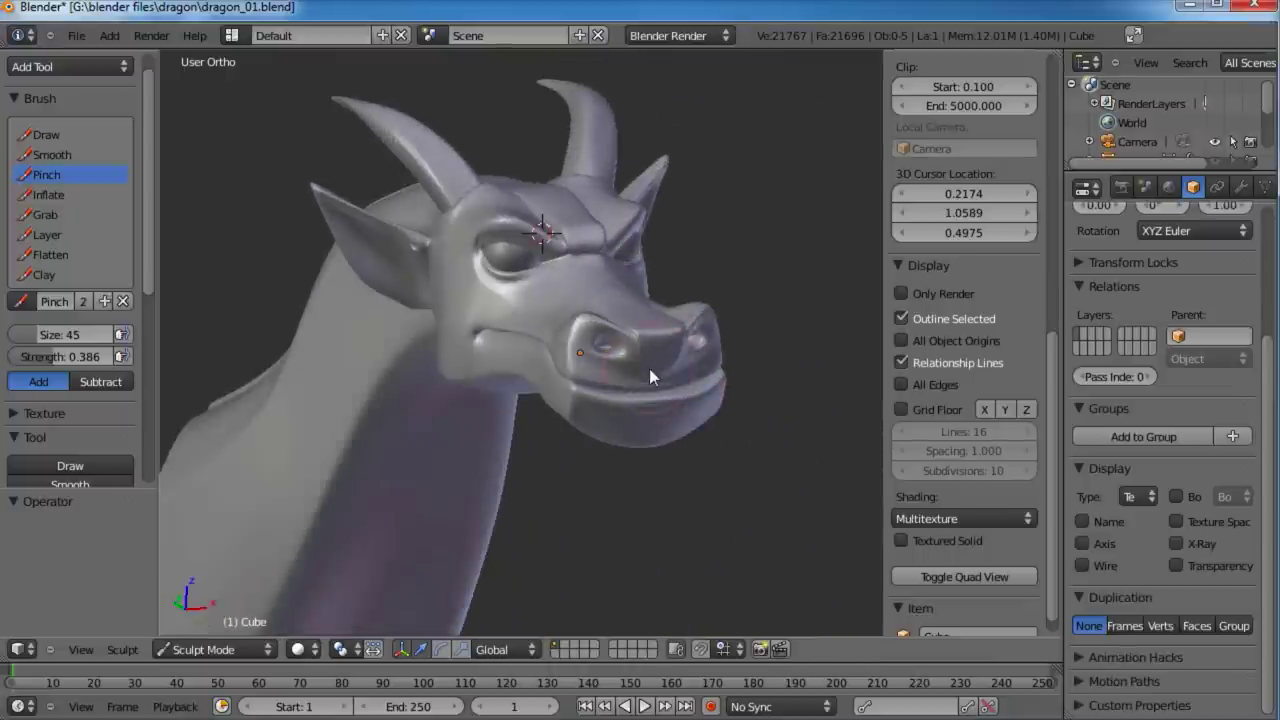
middle_drag(614, 320, 500, 258)
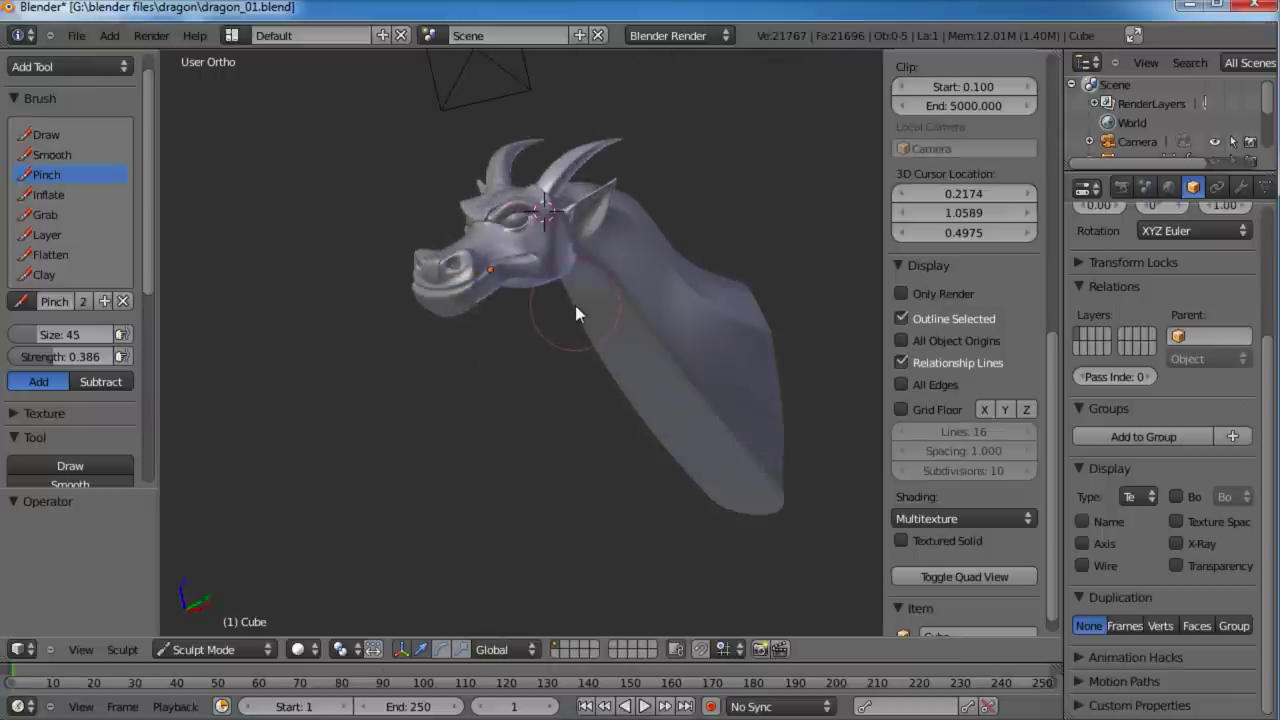
shift+middle_drag(585, 291, 472, 311)
middle_drag(716, 408, 676, 278)
scroll(503, 322, up, 4)
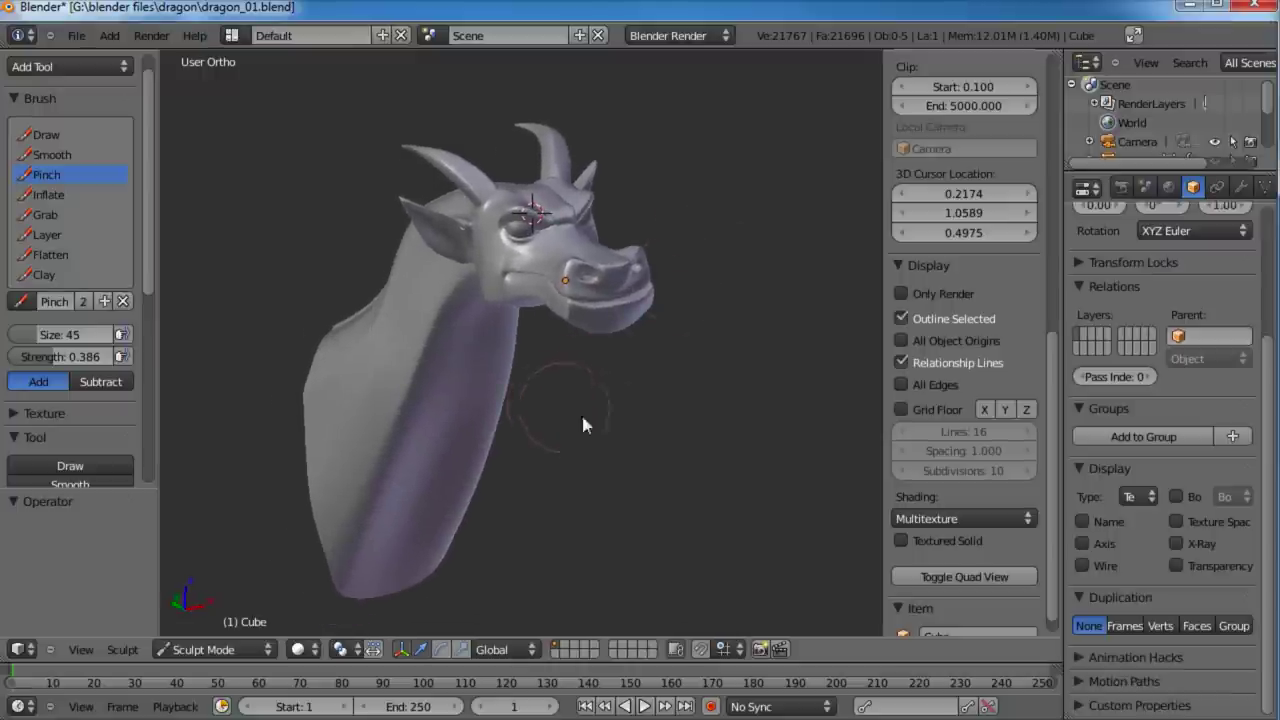
mouse_move(586, 423)
middle_down()
mouse_move(557, 357)
mouse_move(612, 393)
mouse_move(590, 408)
middle_up()
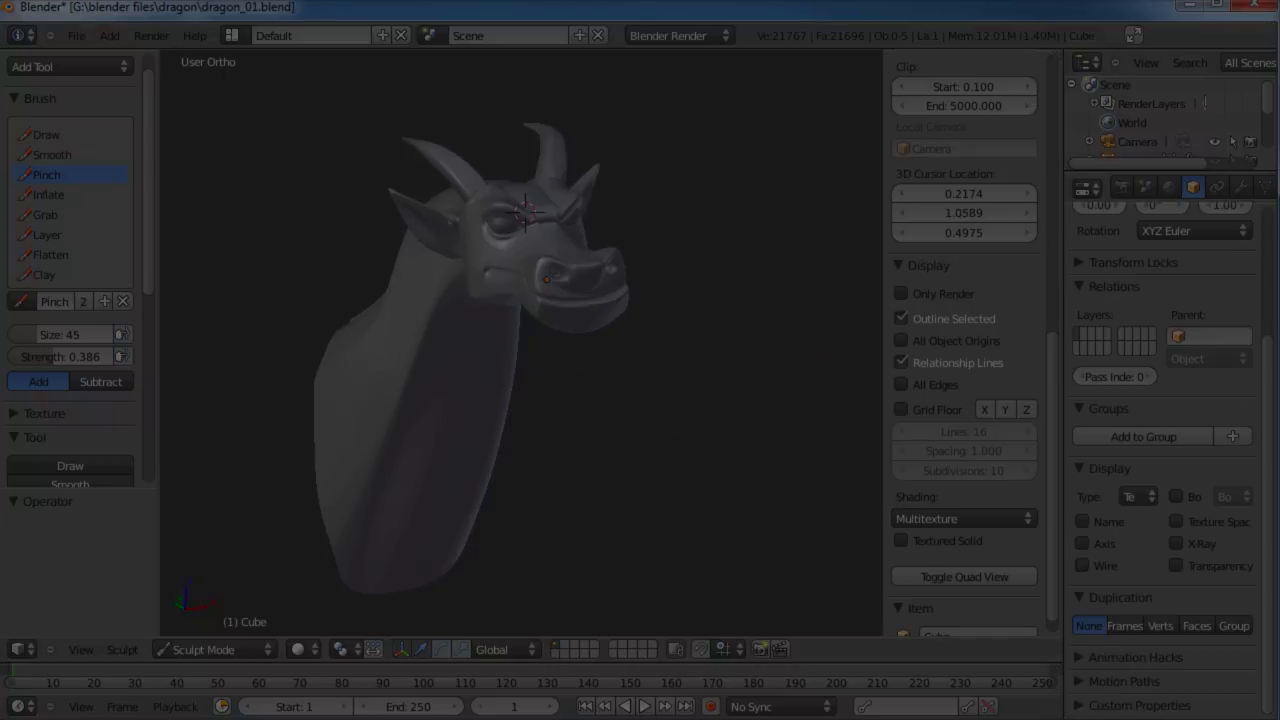